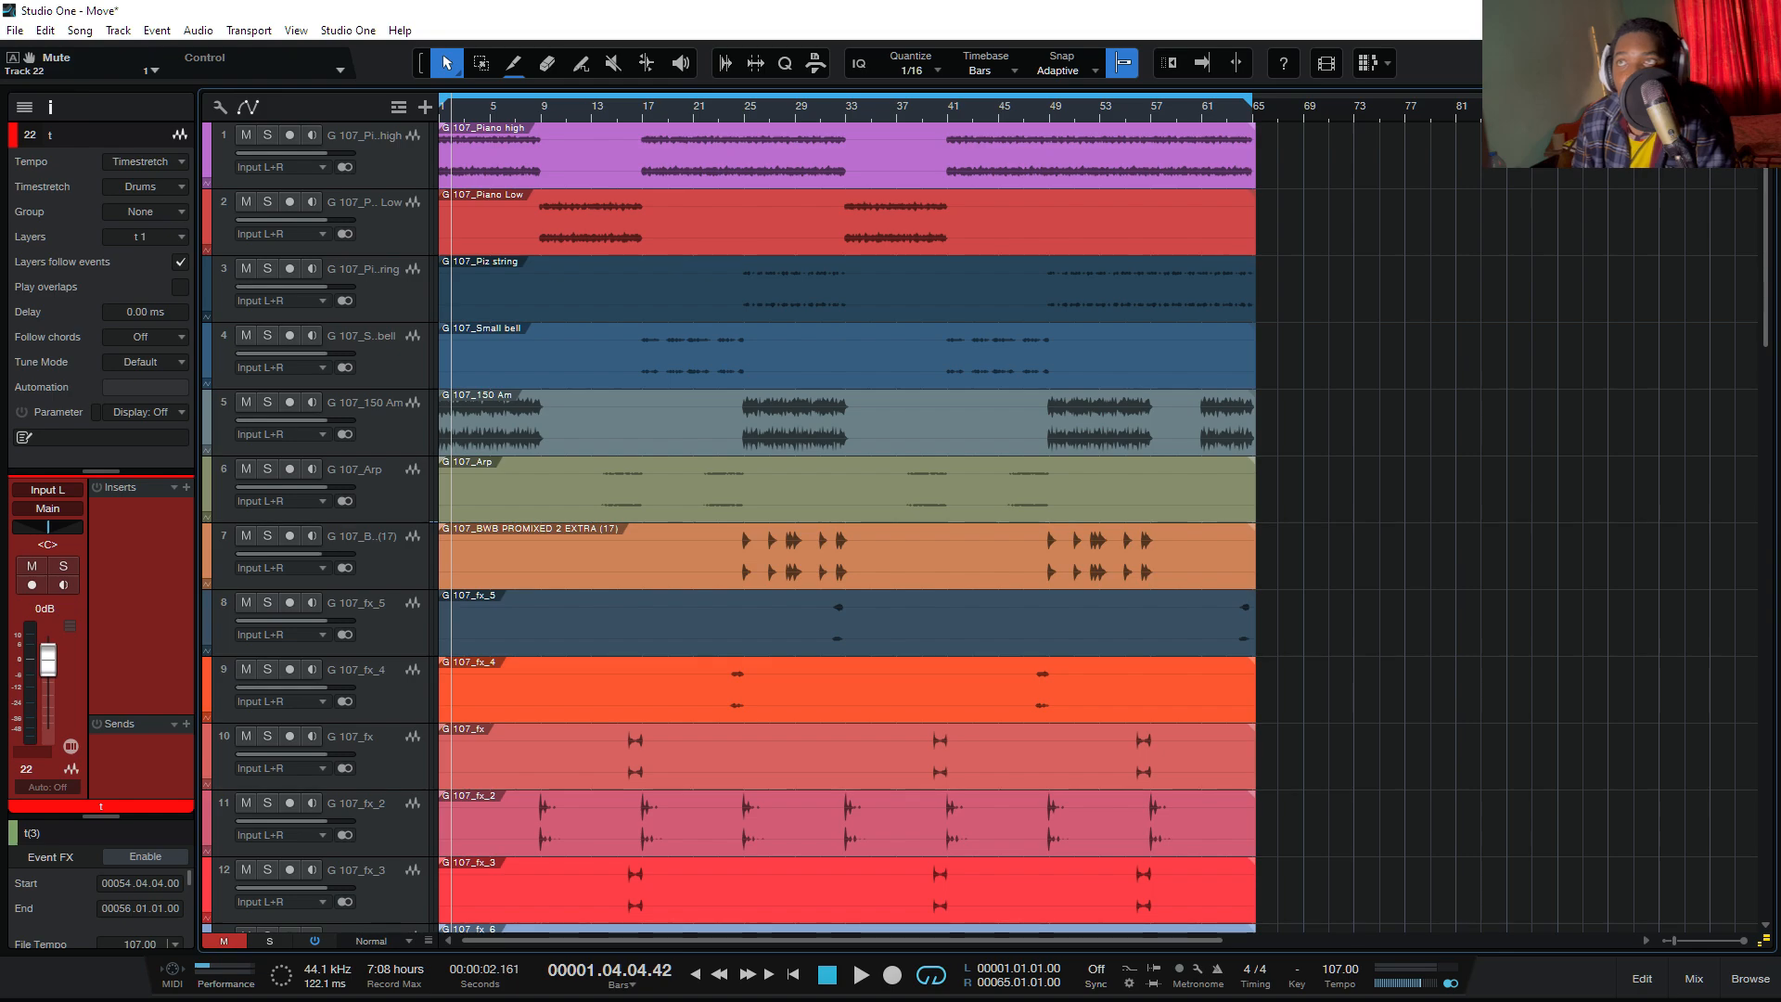
Step: Select all mixer channels from G 107_Piano high through G 107_808 in the console
{"action": "left_click", "coordinate": [1694, 979]}
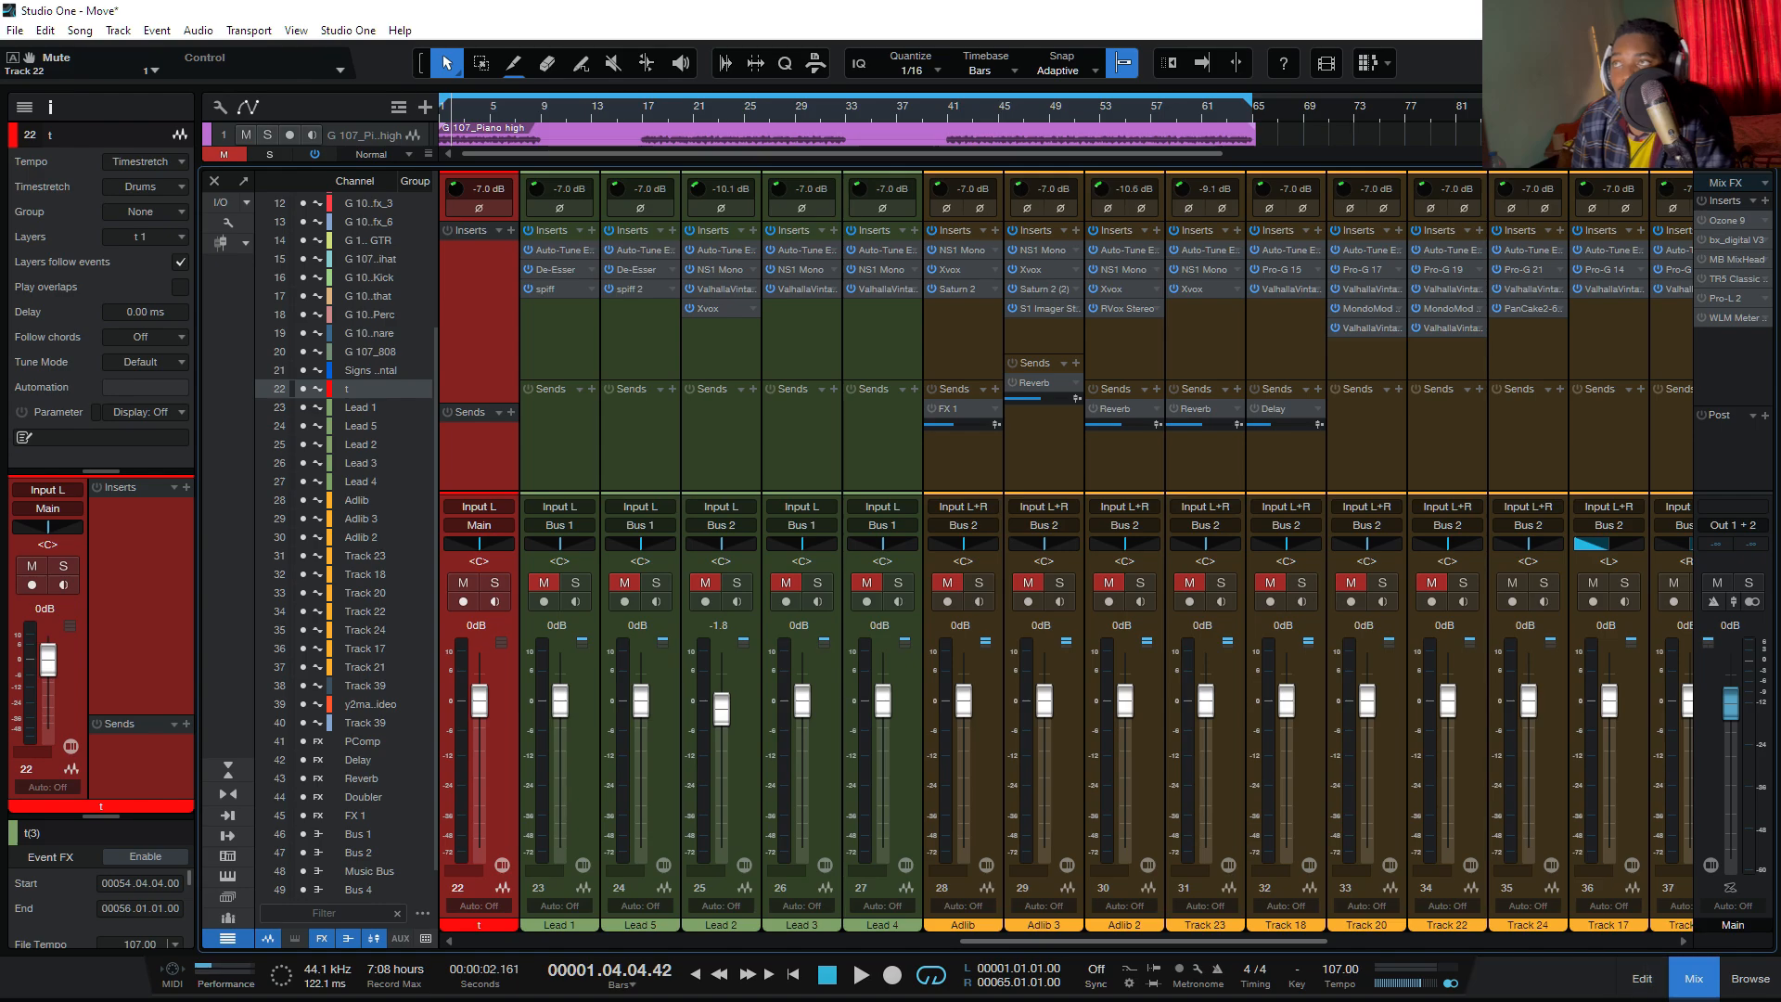
{"action": "left_click_drag", "start_coordinate": [1144, 941], "coordinate": [640, 941]}
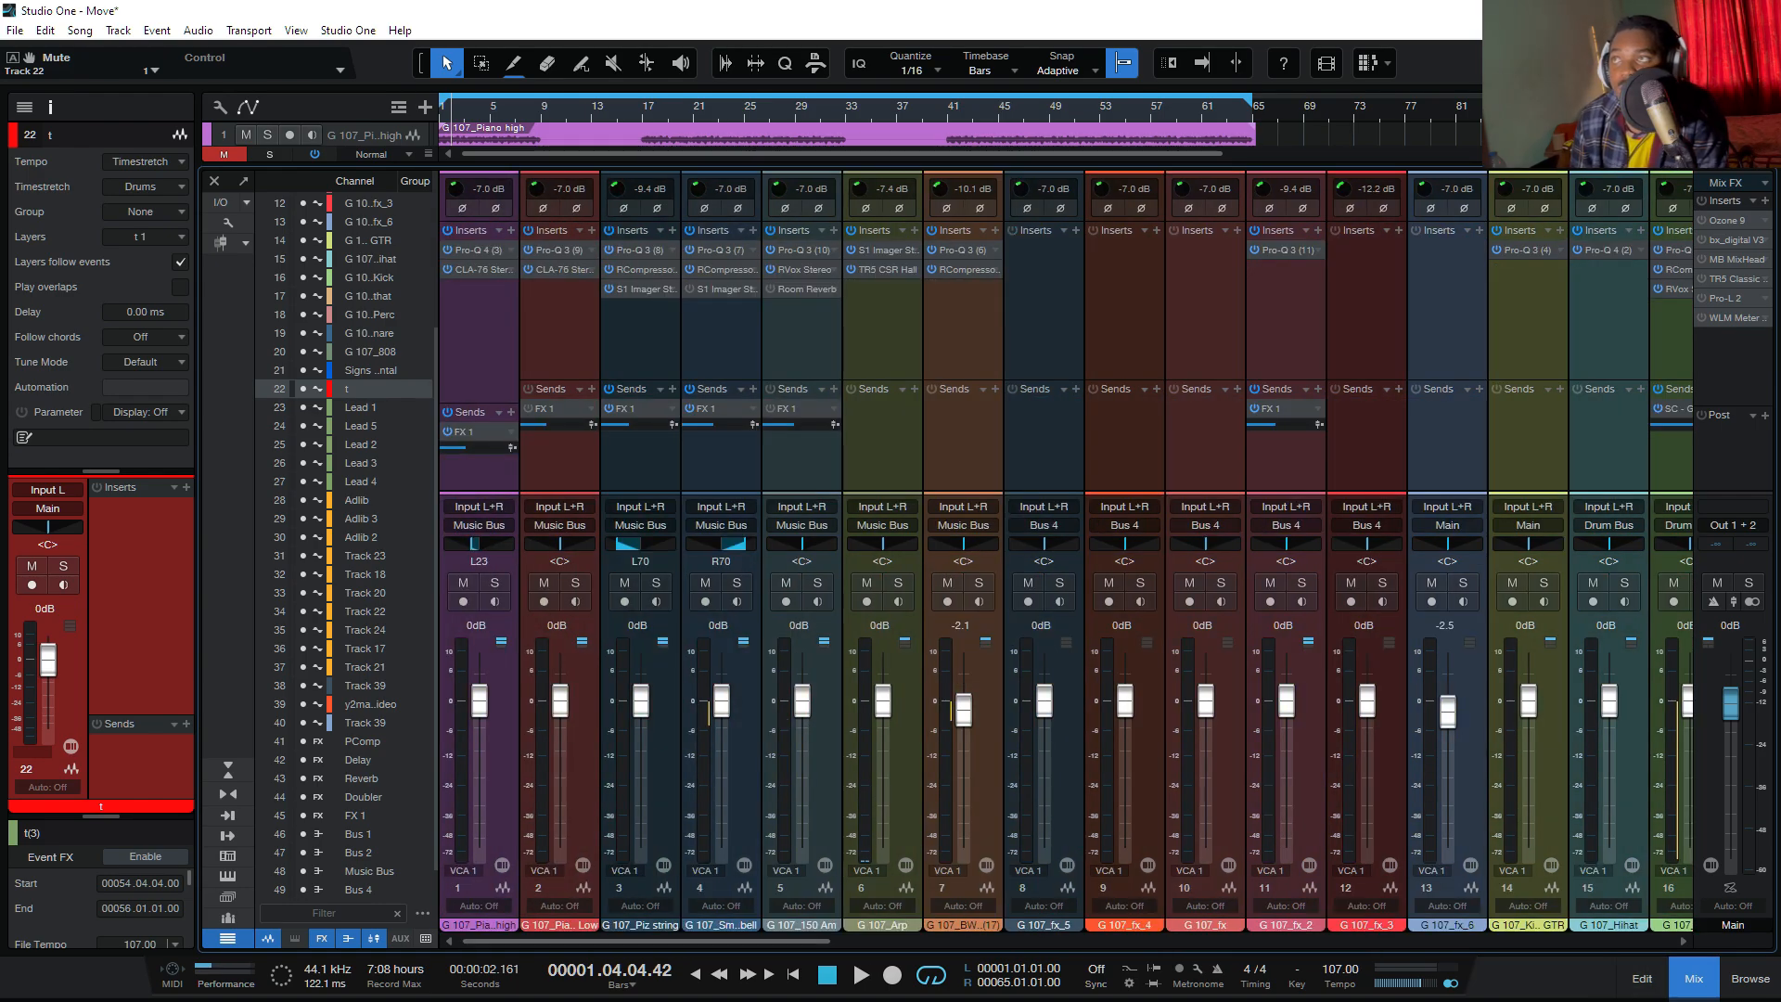
{"action": "left_click", "coordinate": [479, 925]}
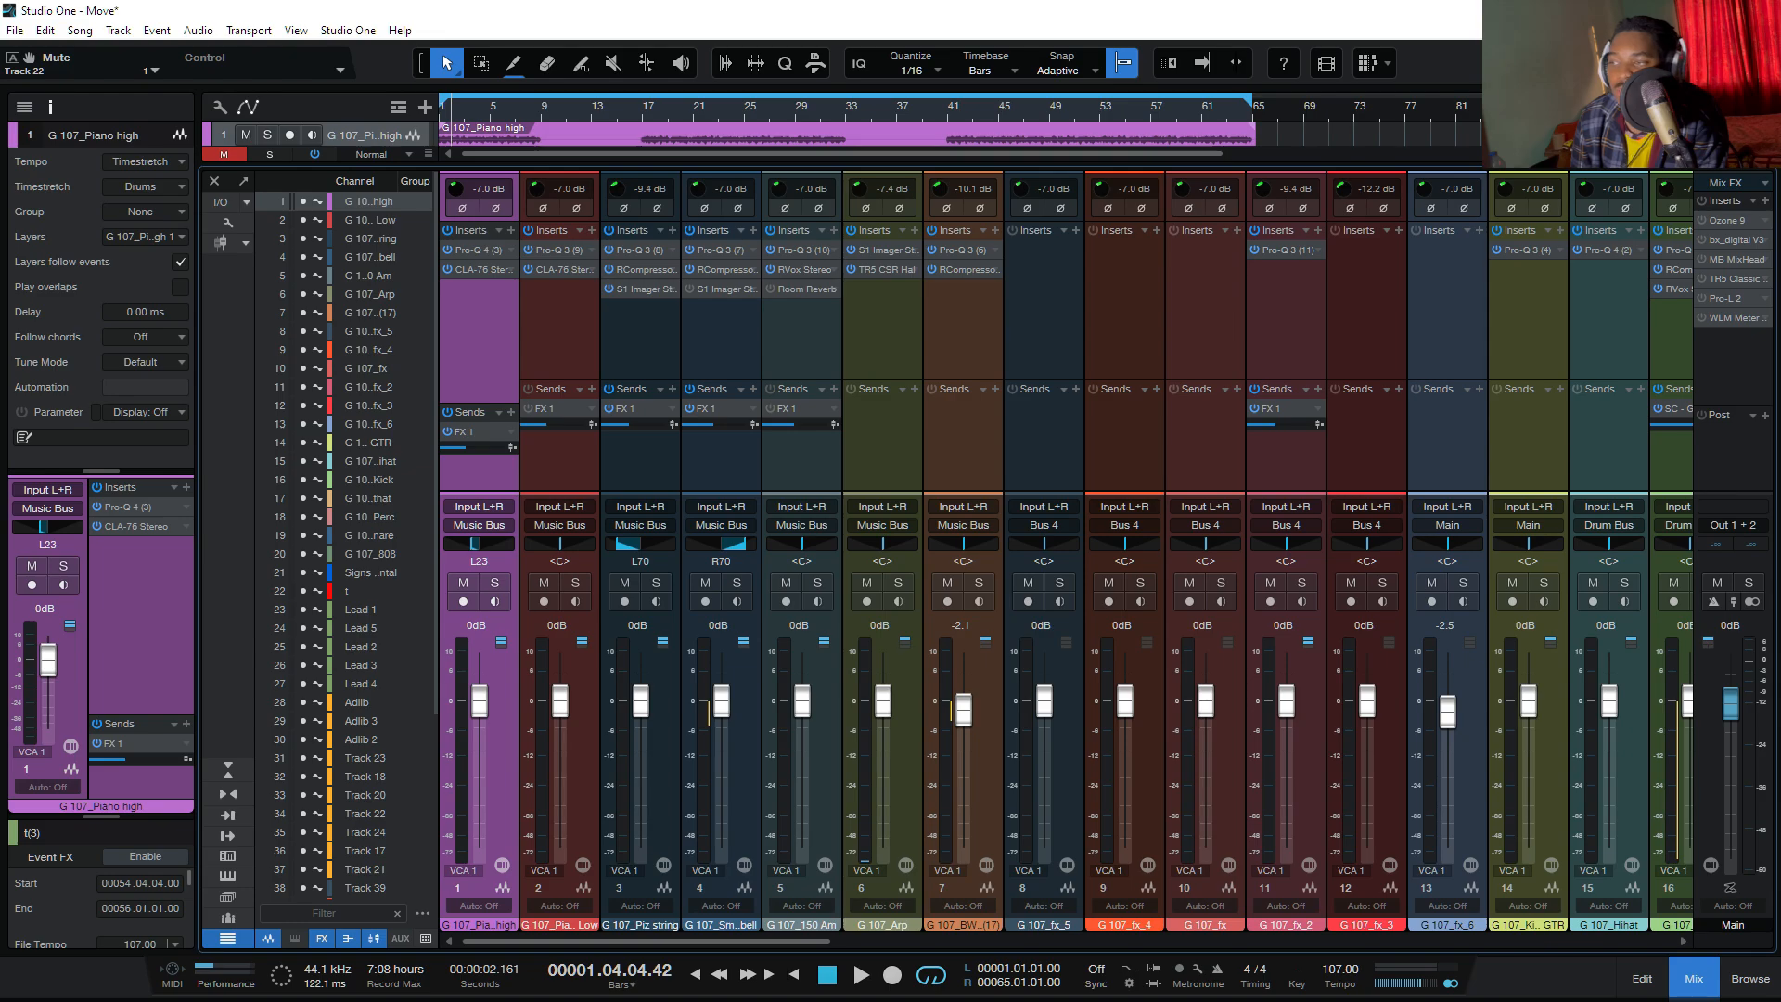
{"action": "left_click_drag", "start_coordinate": [761, 941], "coordinate": [1116, 941]}
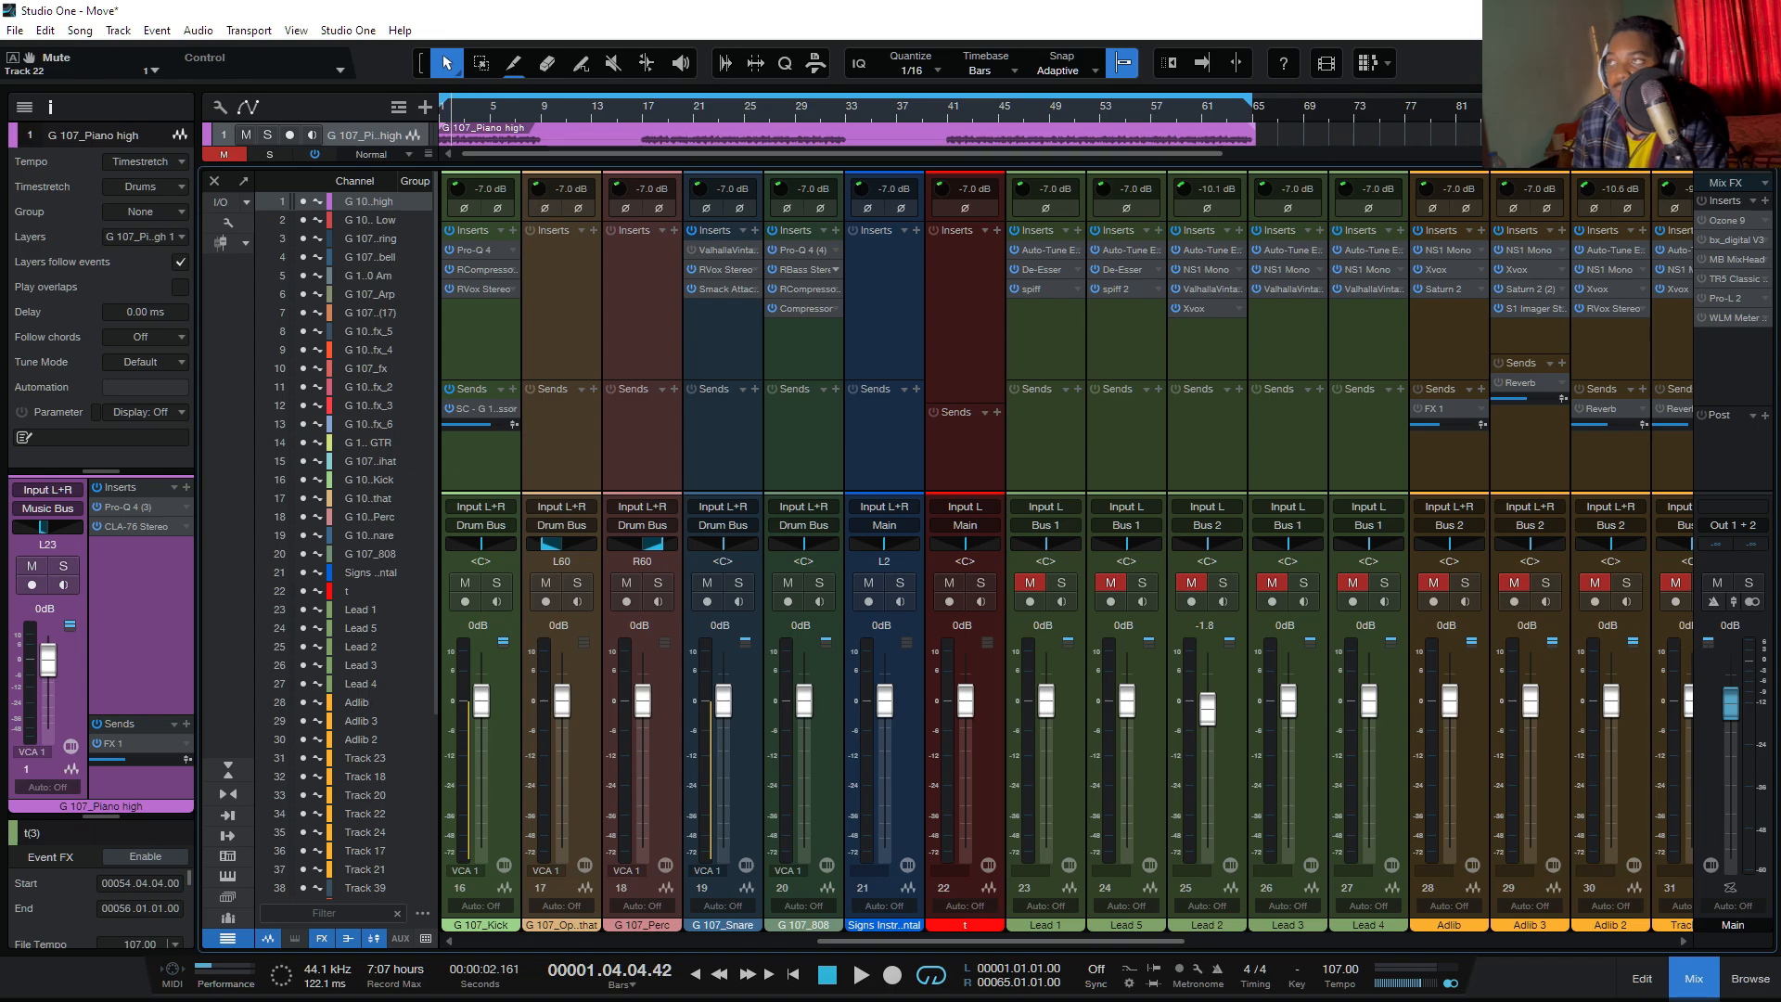
{"action": "left_click", "coordinate": [803, 925], "text": "shift"}
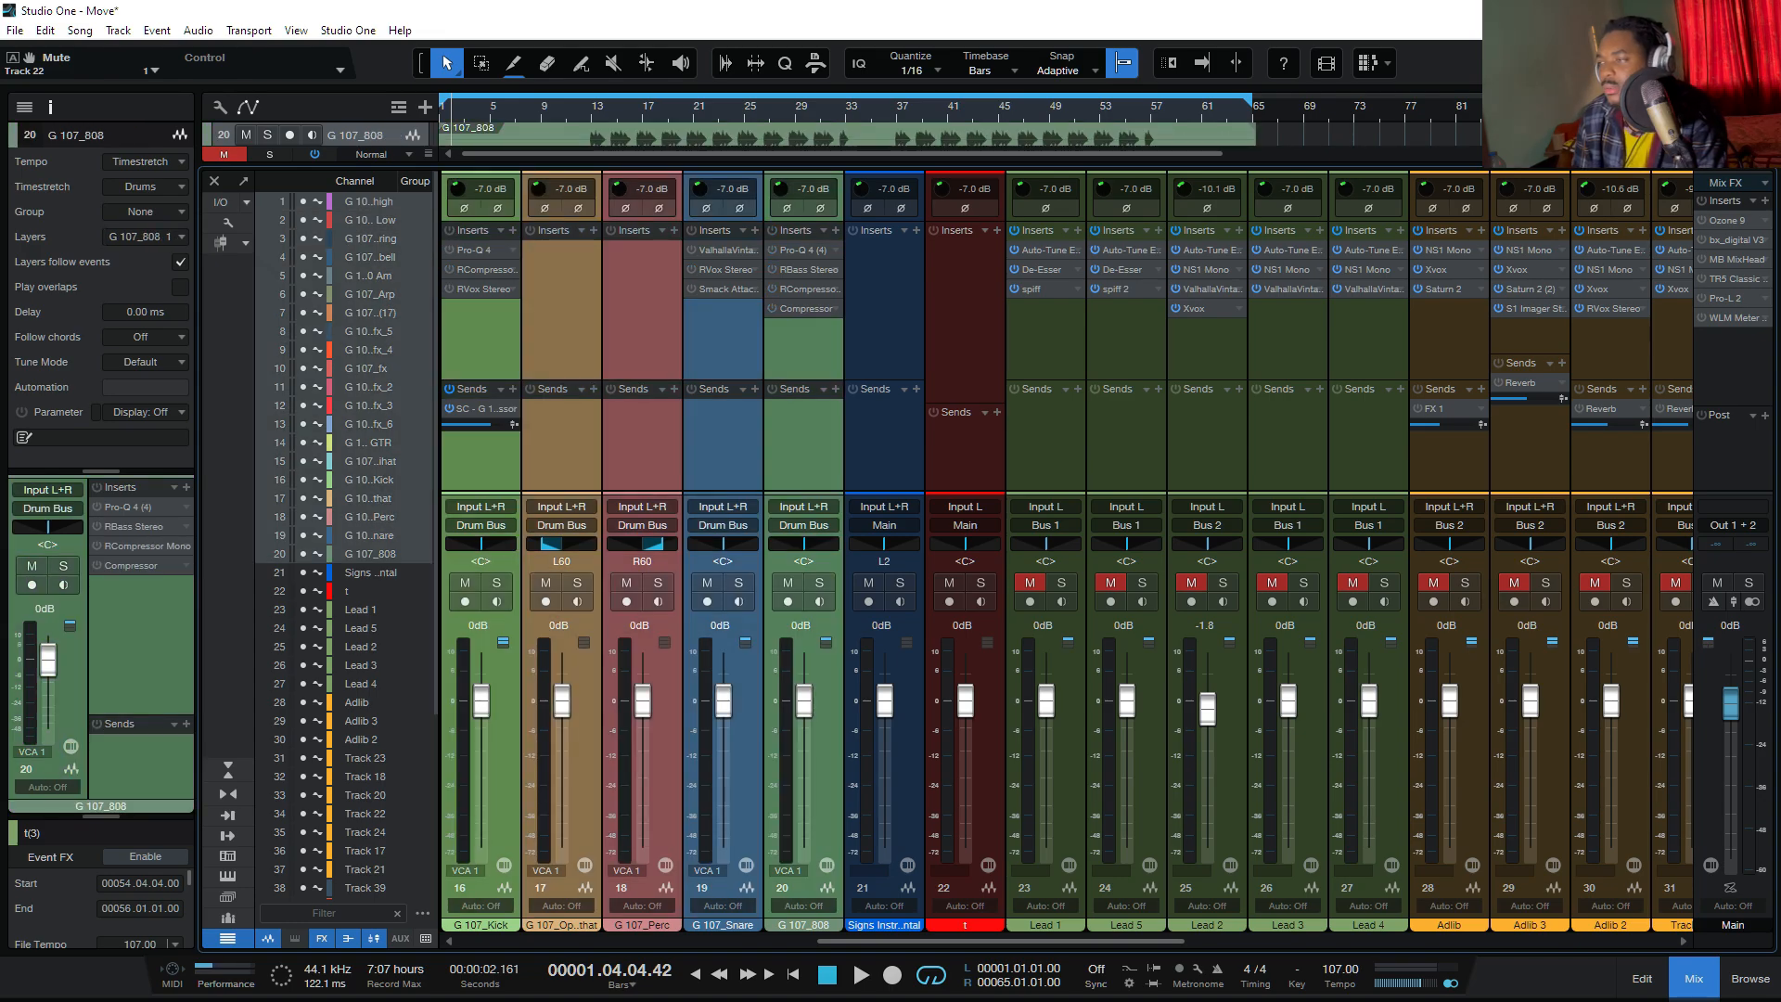
{"action": "left_click_drag", "start_coordinate": [1116, 941], "coordinate": [763, 941]}
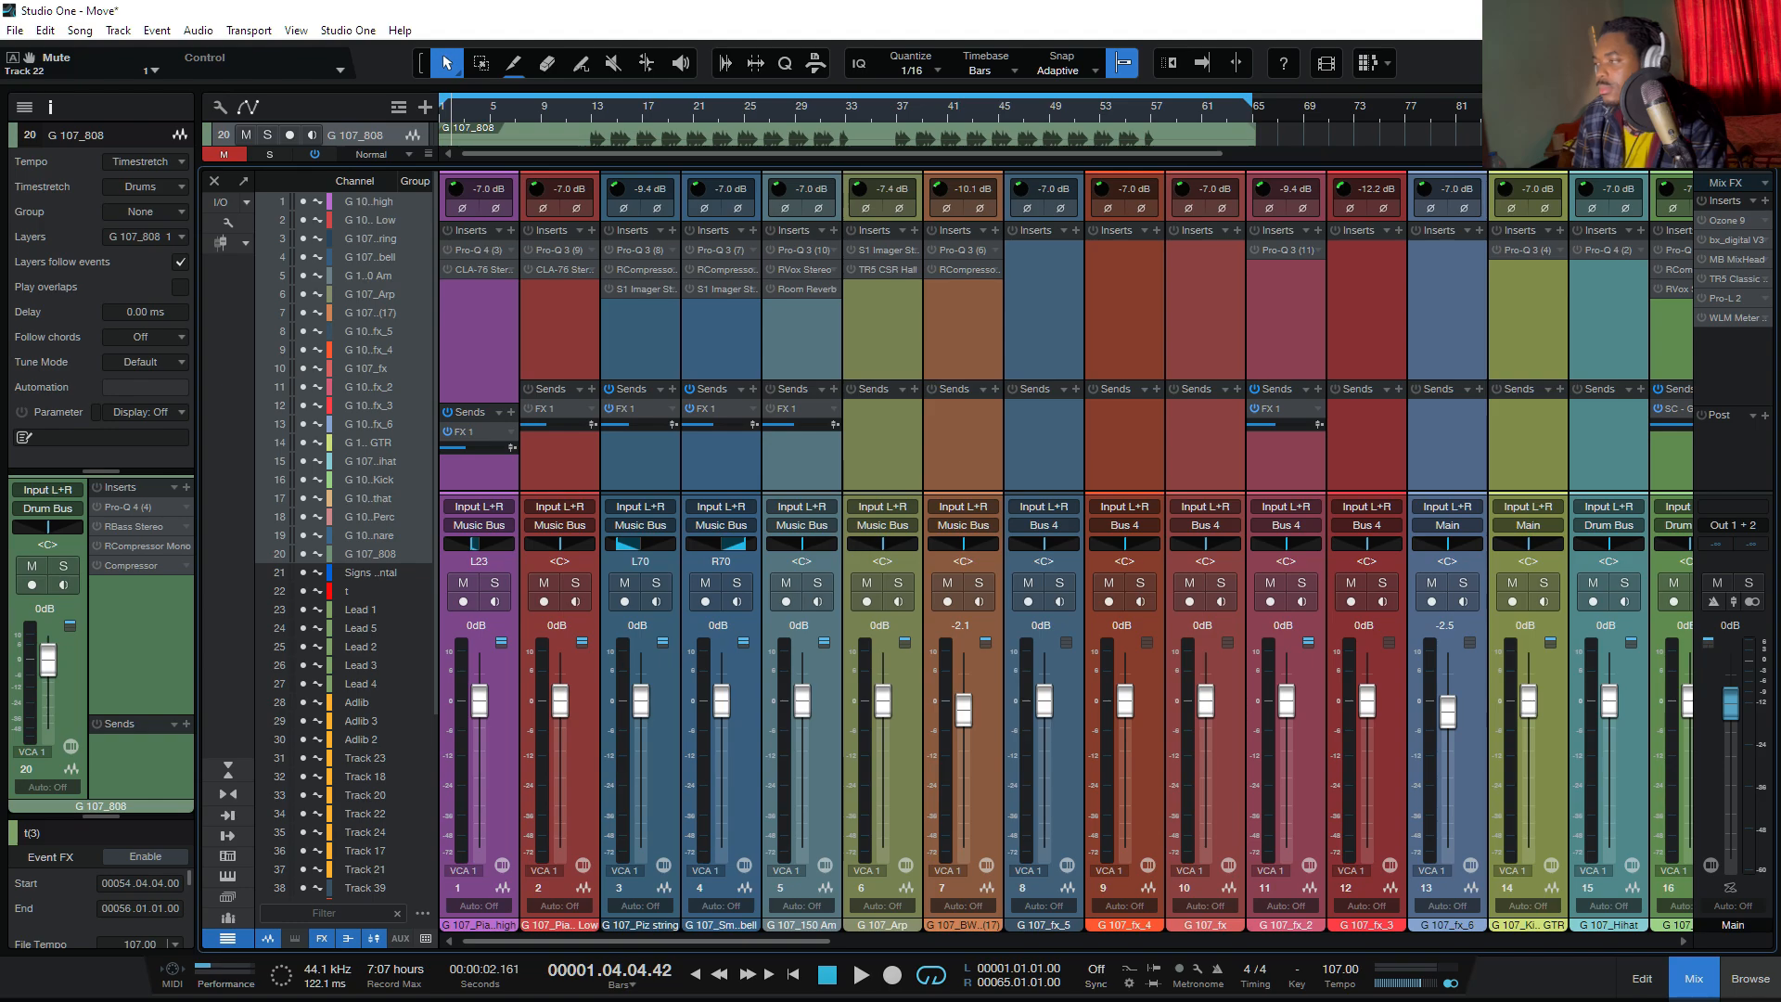
Step: Examine the selected instrument tracks in the arrangement, along with the track list and the arrangement's display options
{"action": "left_click", "coordinate": [1694, 978]}
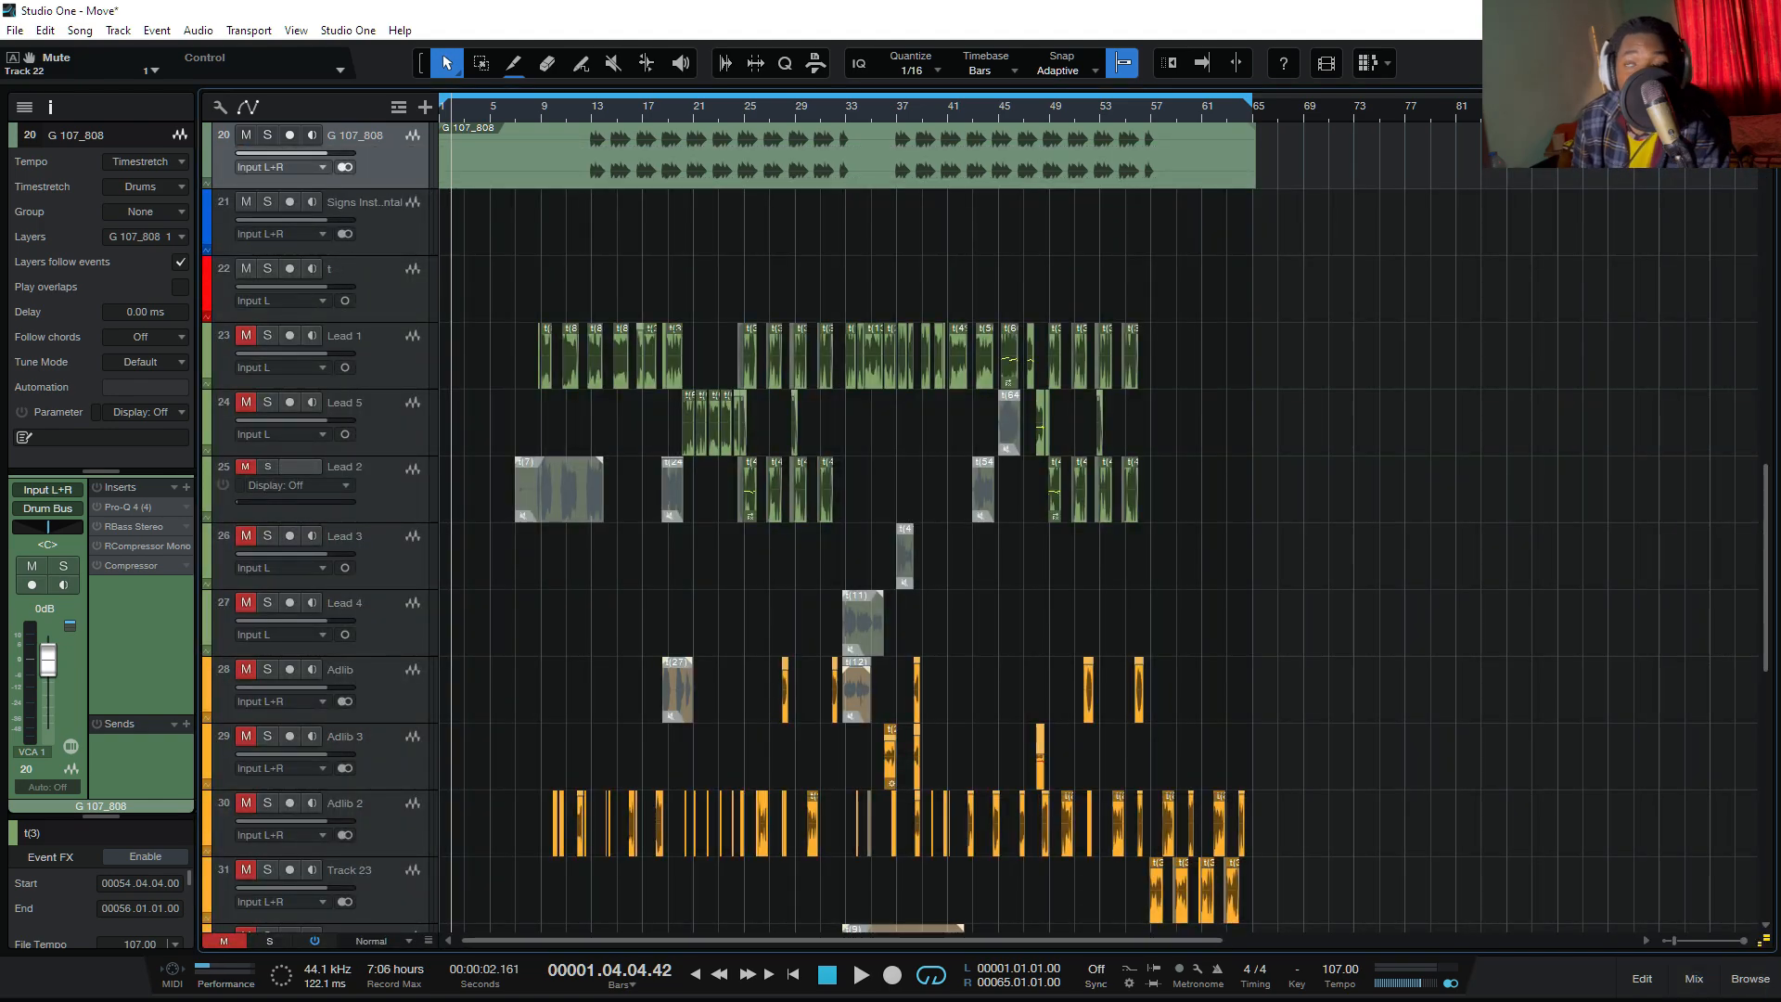
{"action": "scroll", "coordinate": [674, 683], "scroll_direction": "up", "scroll_amount": 3}
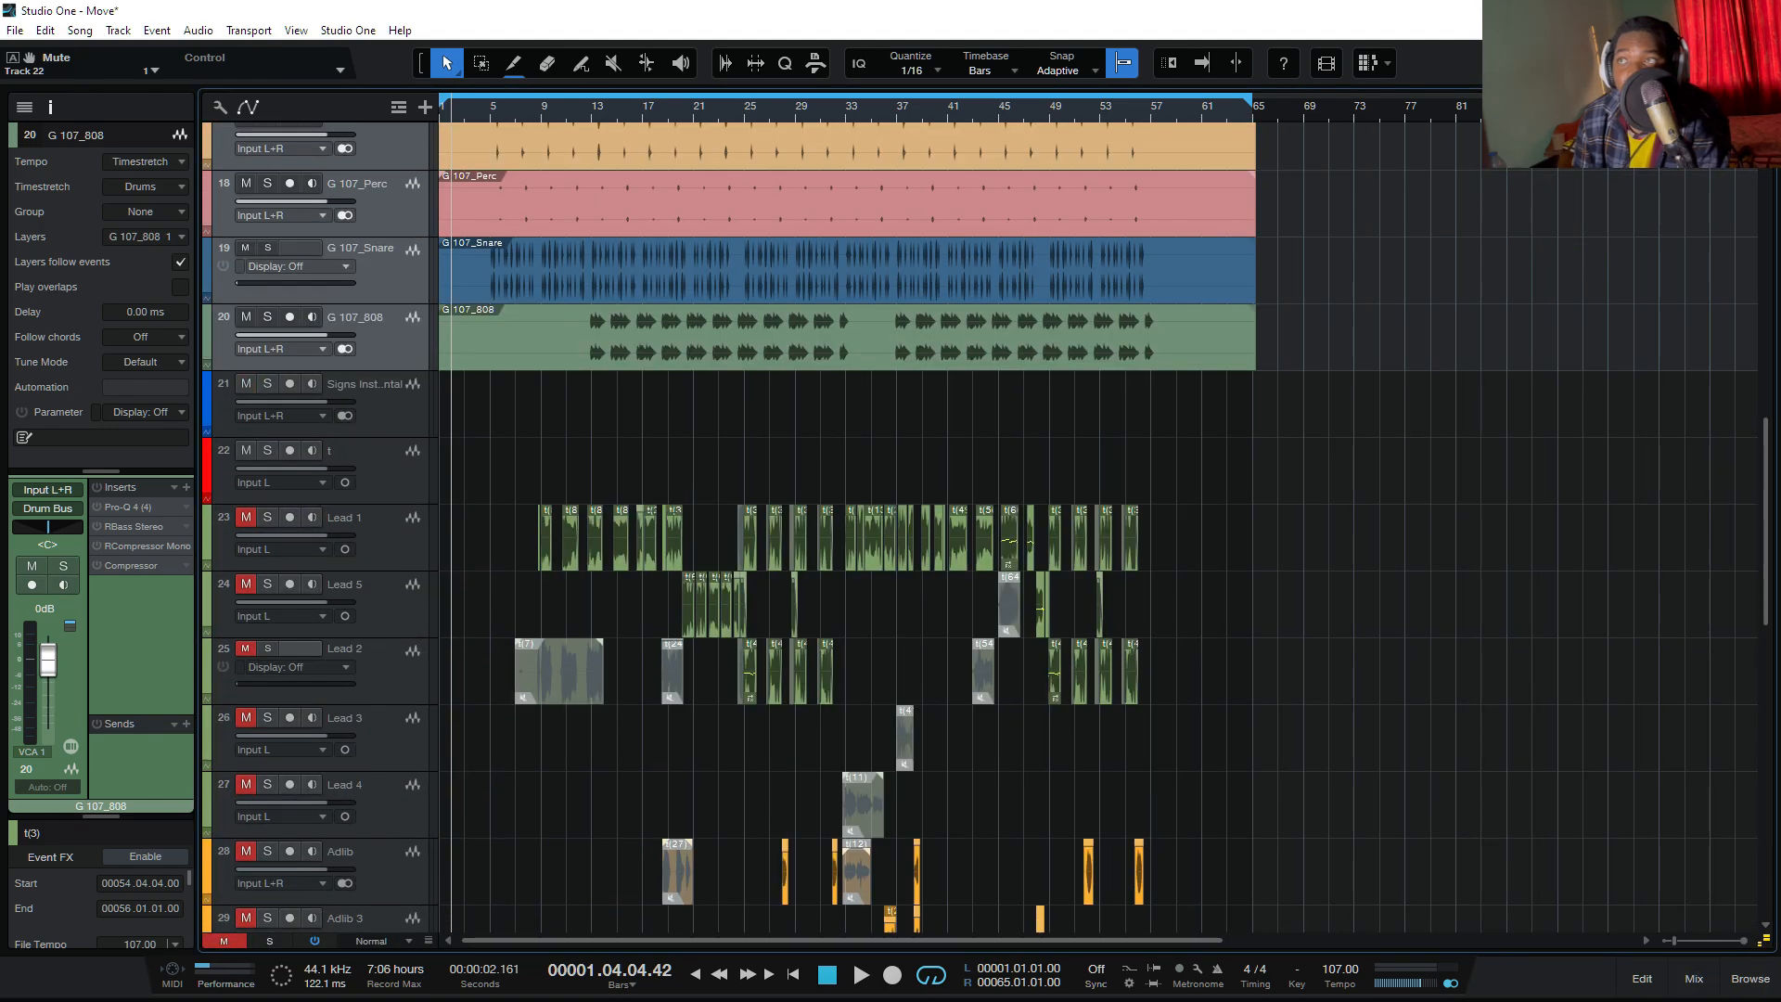
{"action": "scroll", "coordinate": [983, 528], "scroll_direction": "up", "scroll_amount": 3}
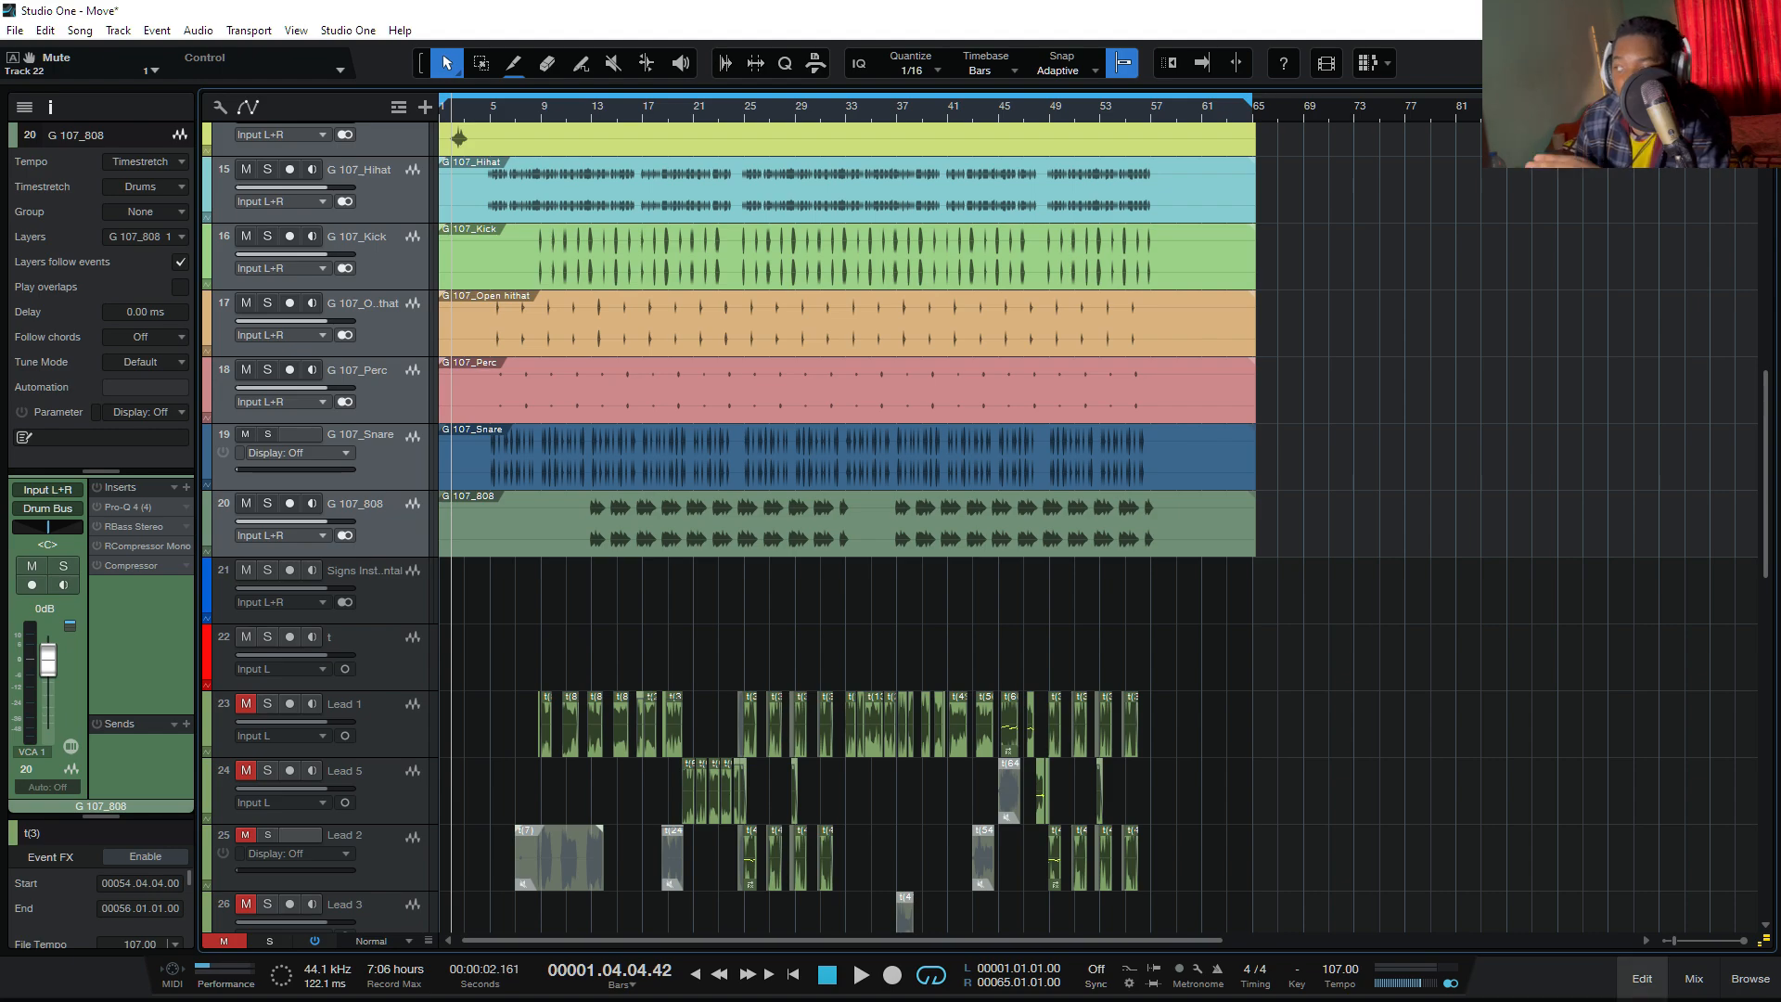
{"action": "left_click", "coordinate": [1694, 977]}
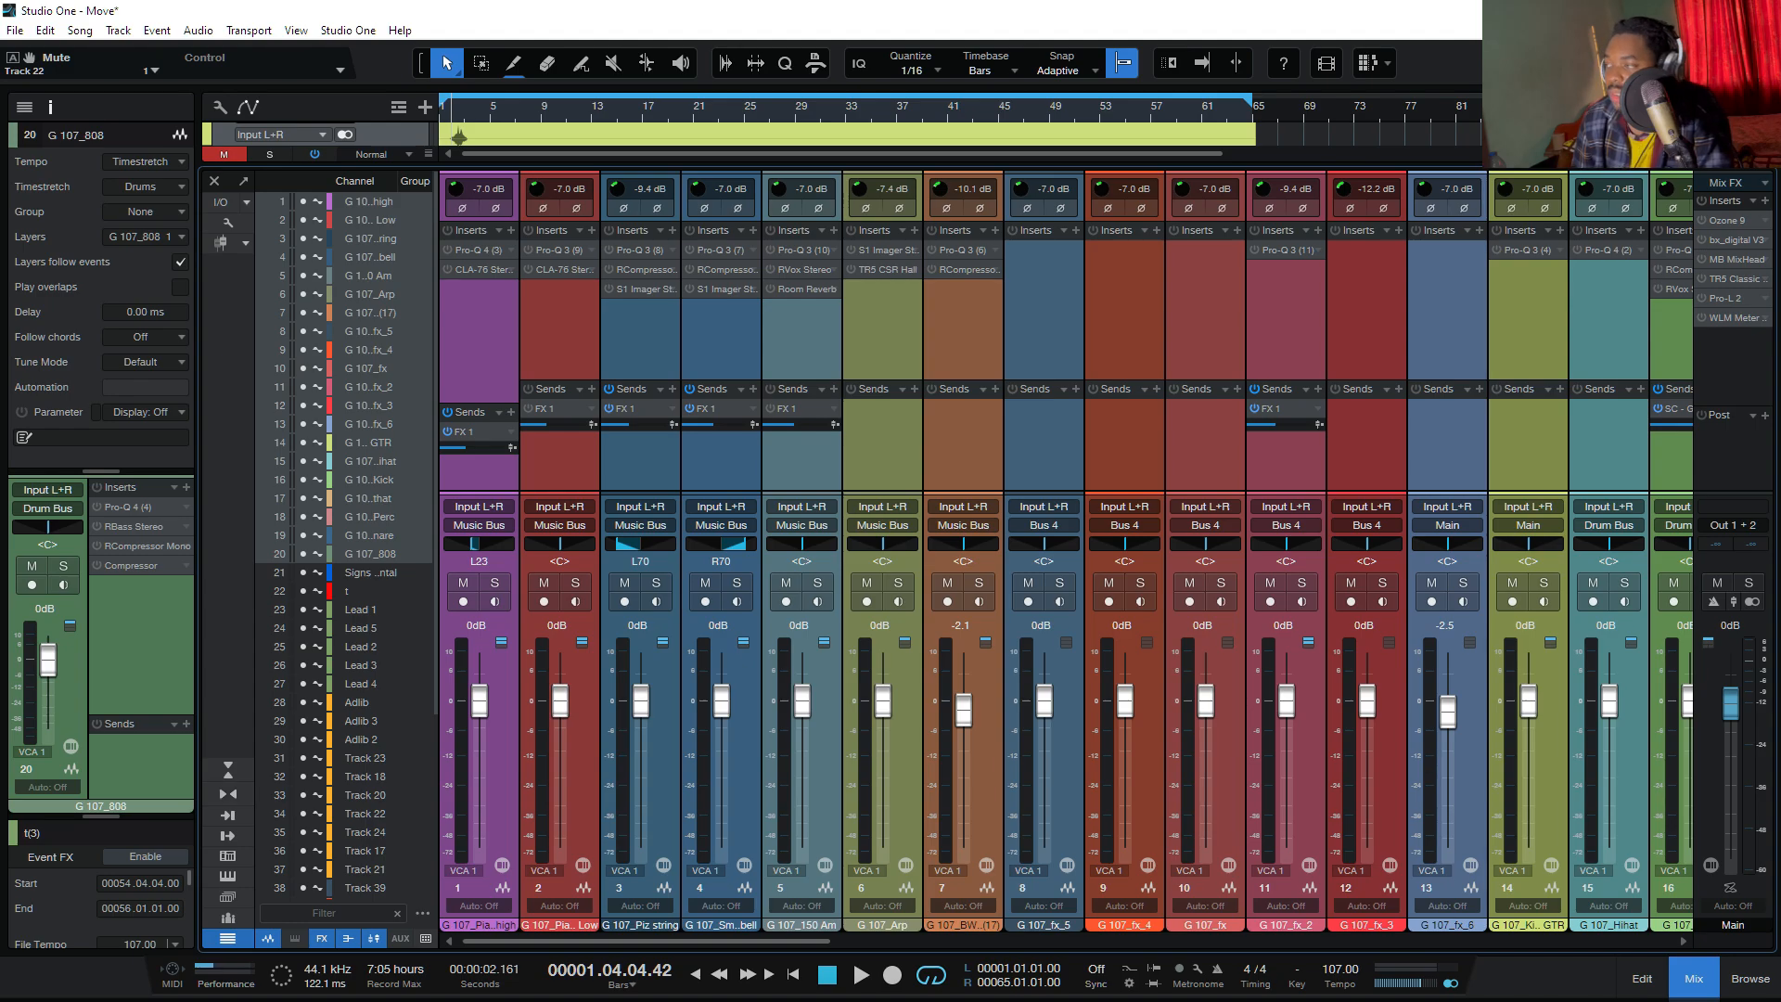
{"action": "key", "text": "F3"}
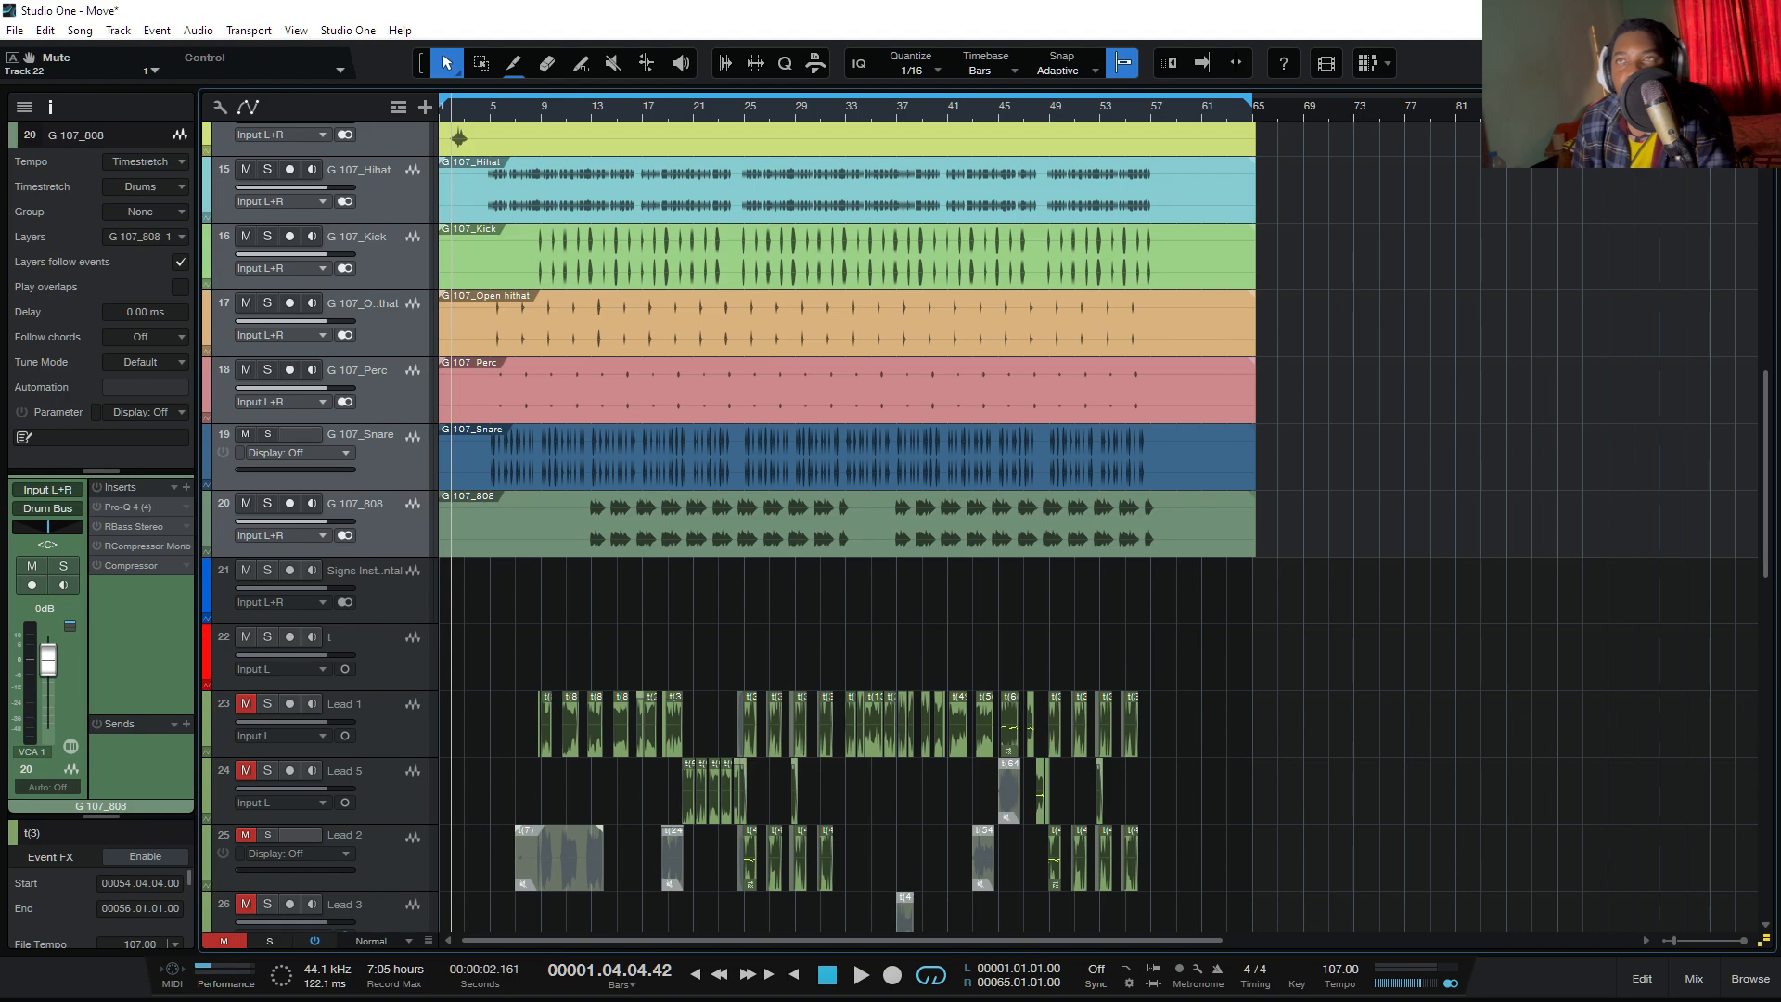
{"action": "left_click", "coordinate": [24, 107]}
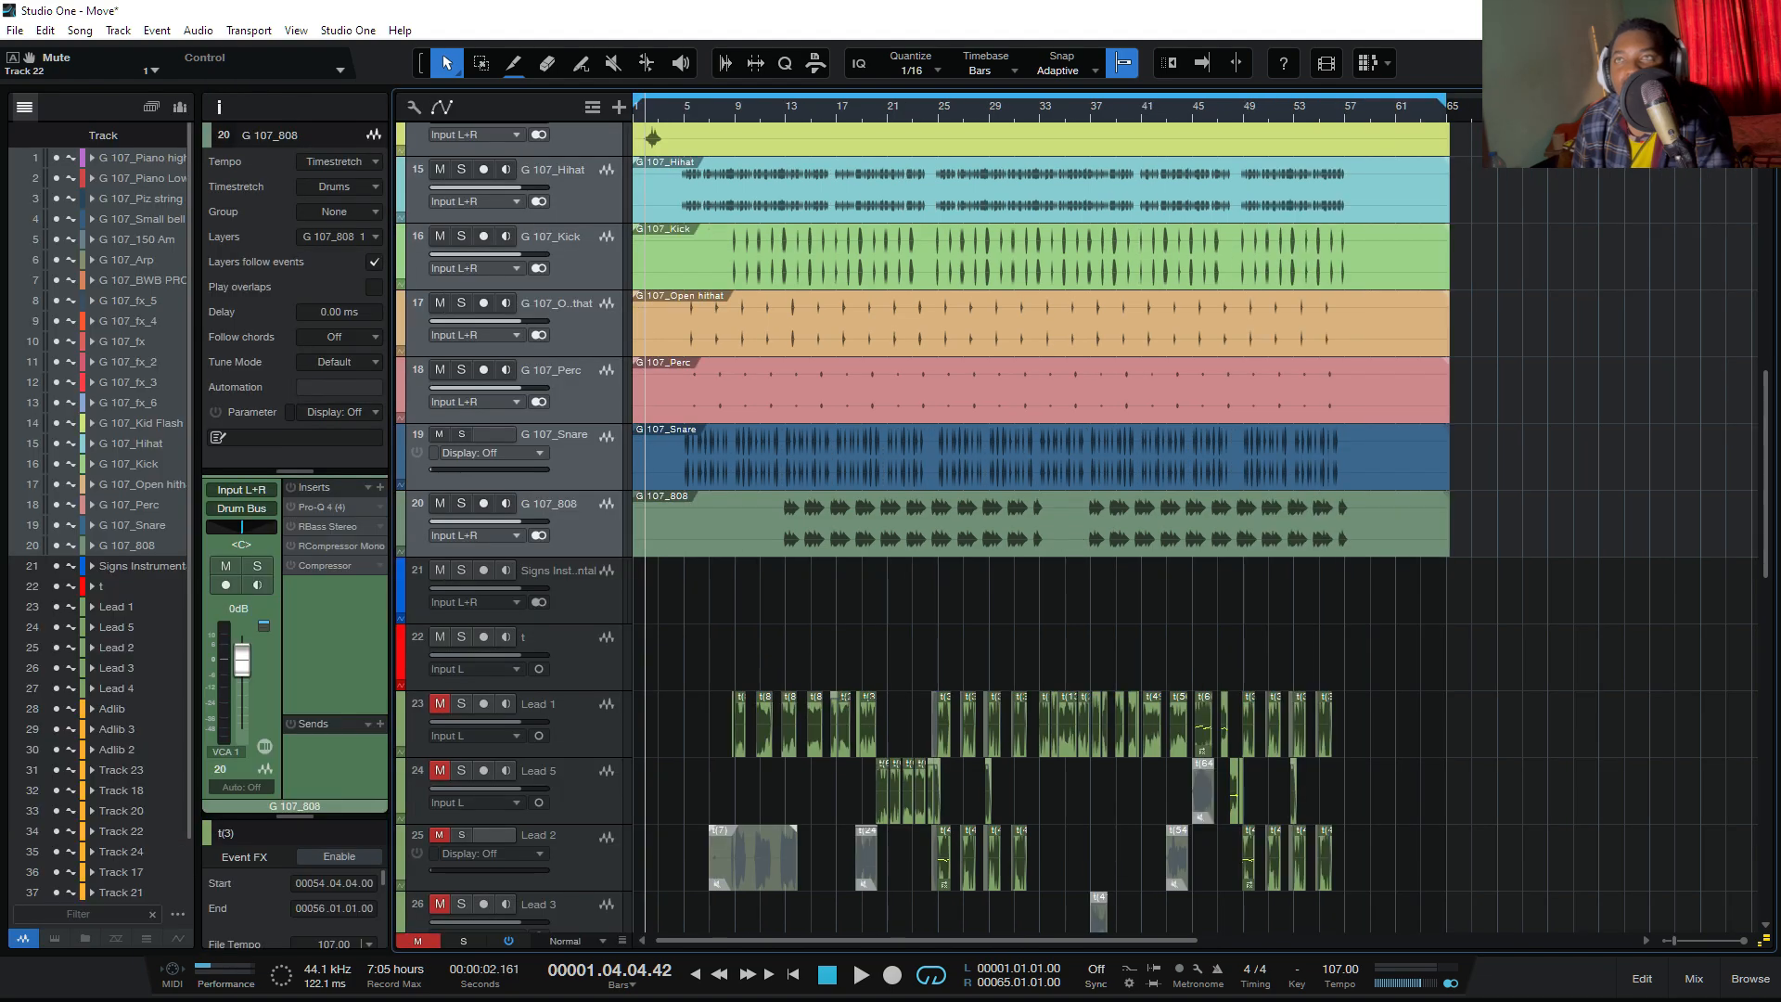
{"action": "left_click", "coordinate": [24, 107]}
{"action": "left_click", "coordinate": [50, 107]}
{"action": "left_click", "coordinate": [50, 107]}
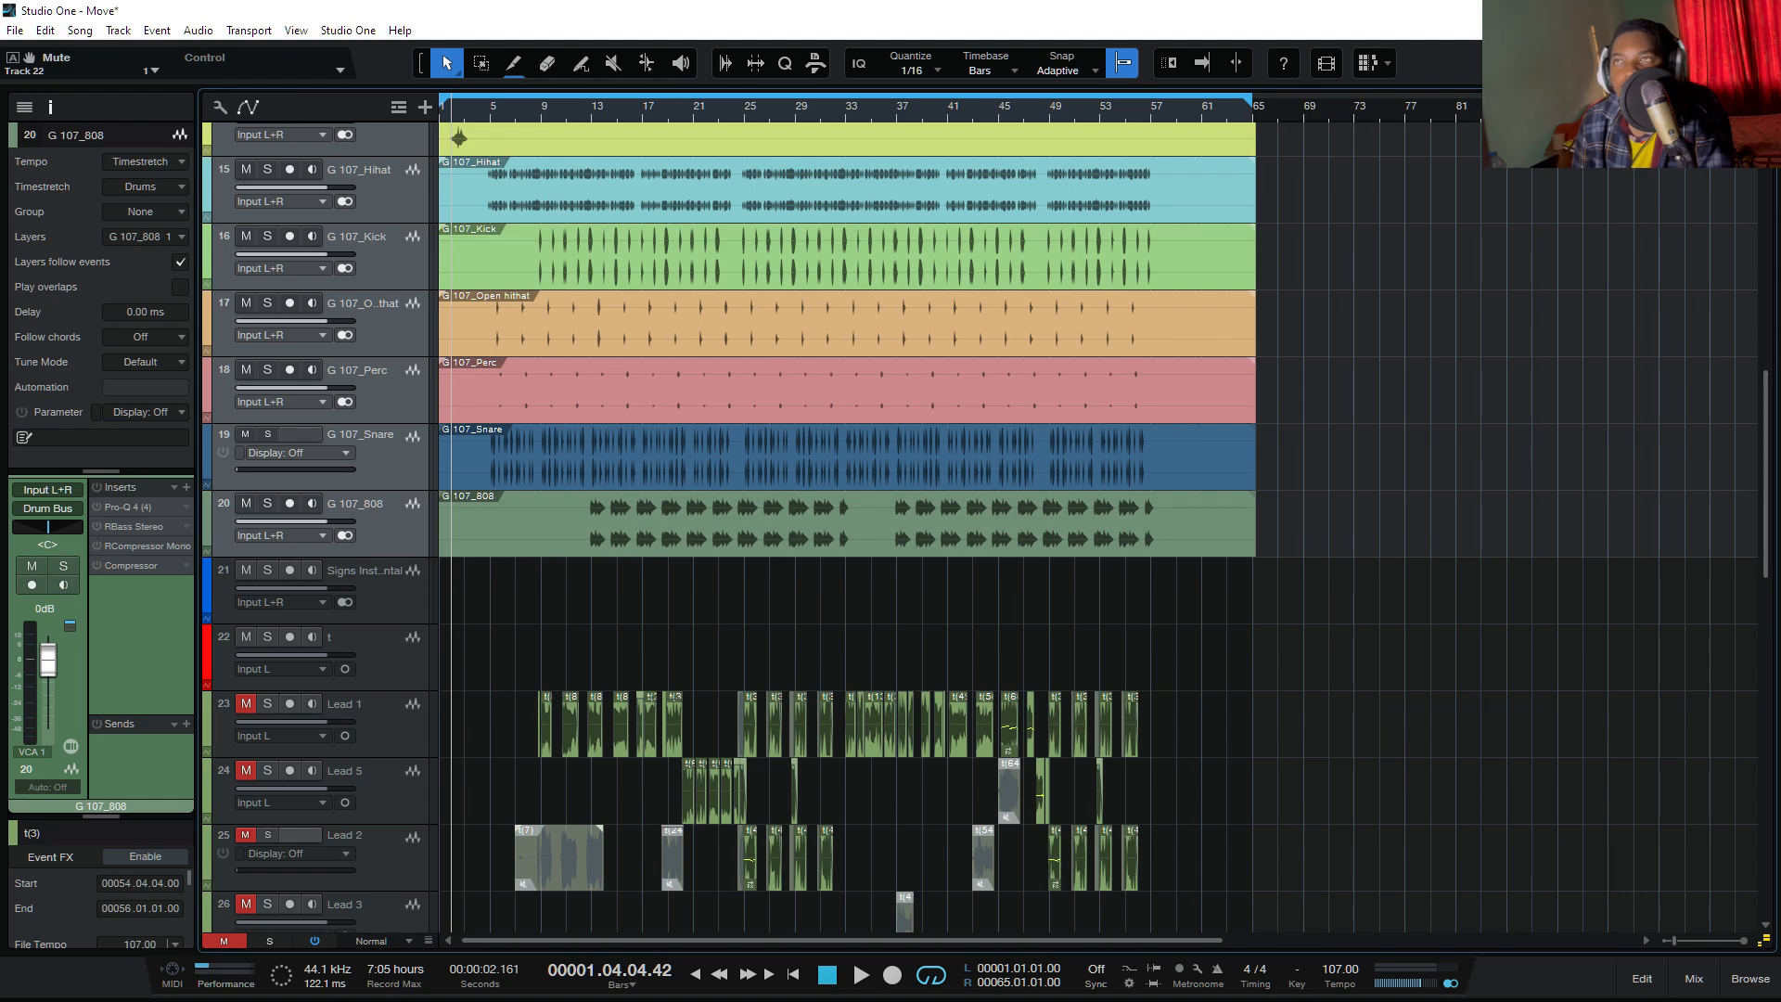
{"action": "left_click", "coordinate": [220, 107]}
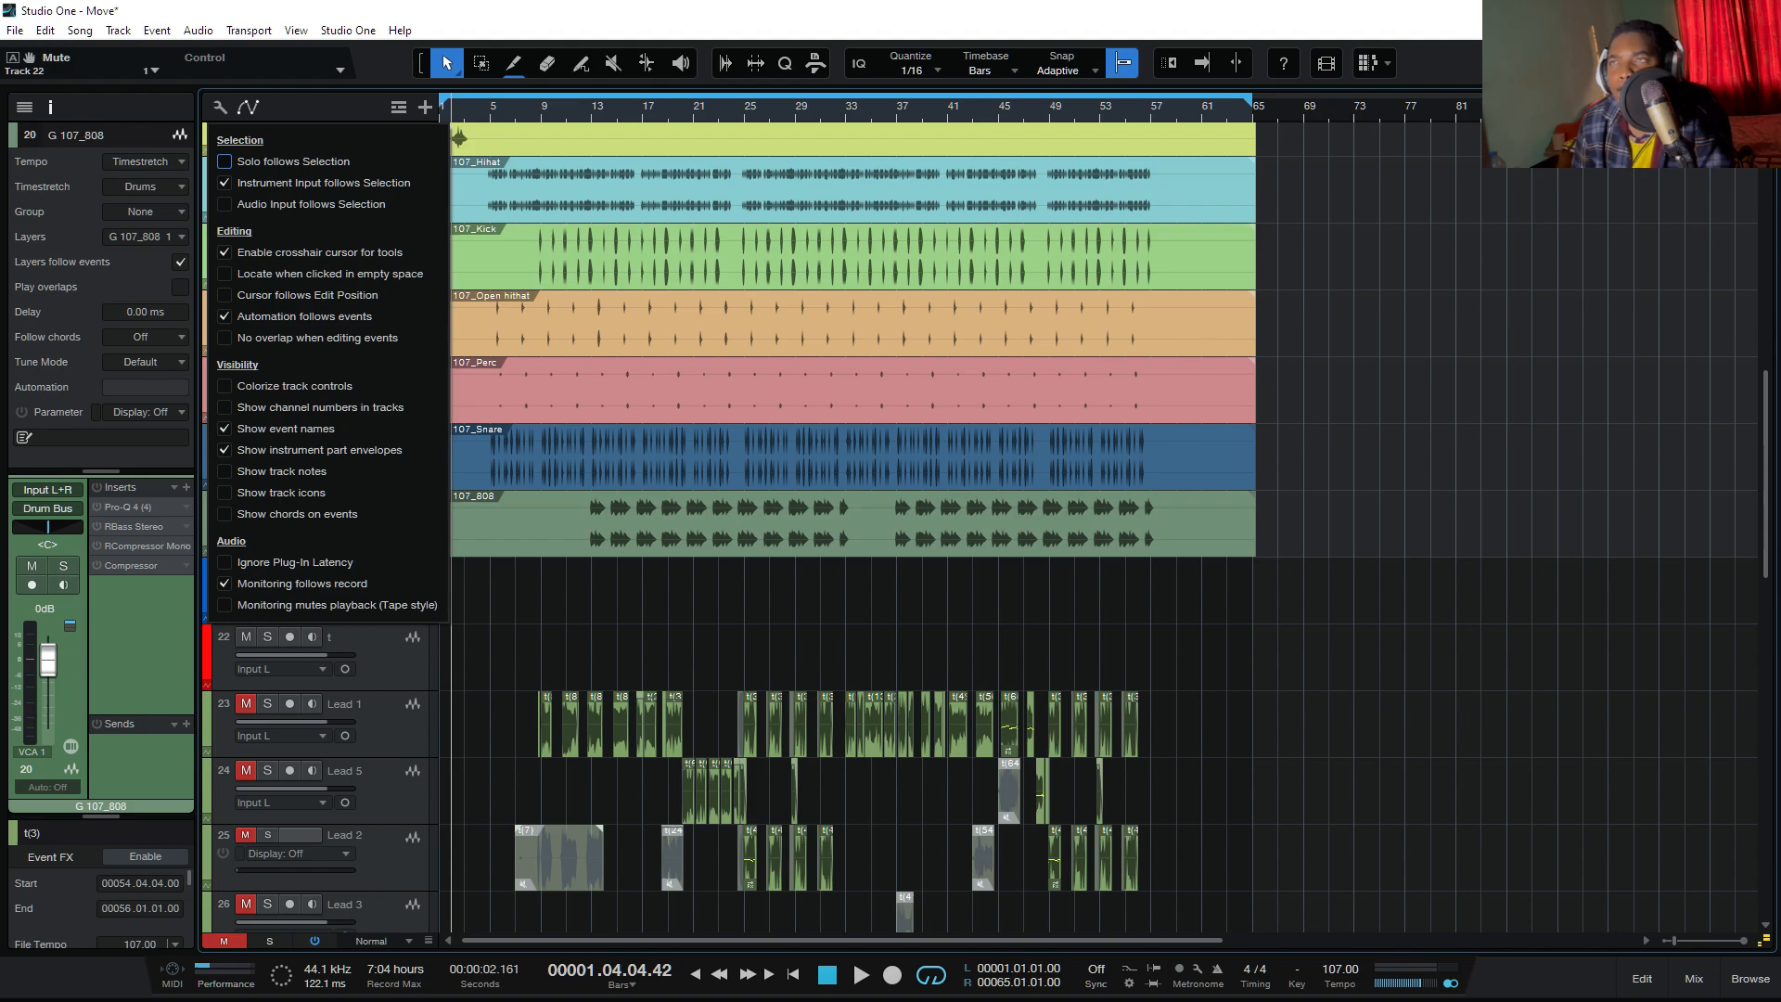
{"action": "key", "text": "Escape"}
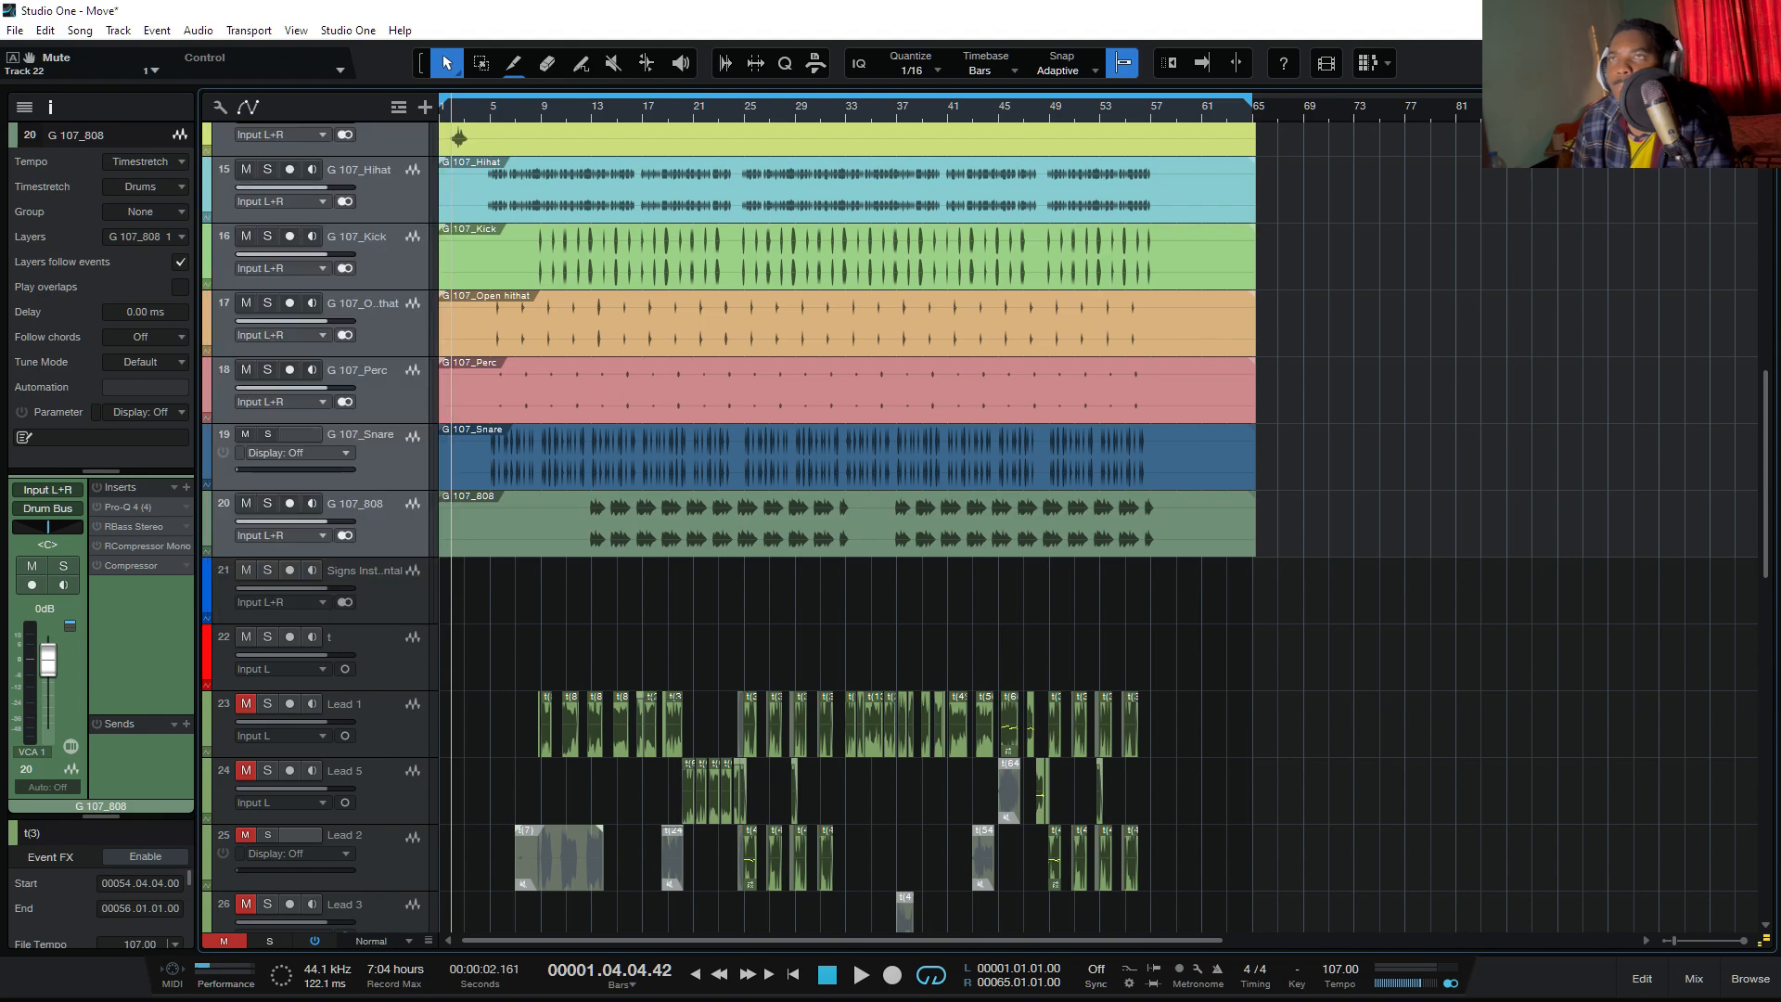
Step: Hide the Input controls component on the console's channels and show it again
{"action": "left_click", "coordinate": [1694, 979]}
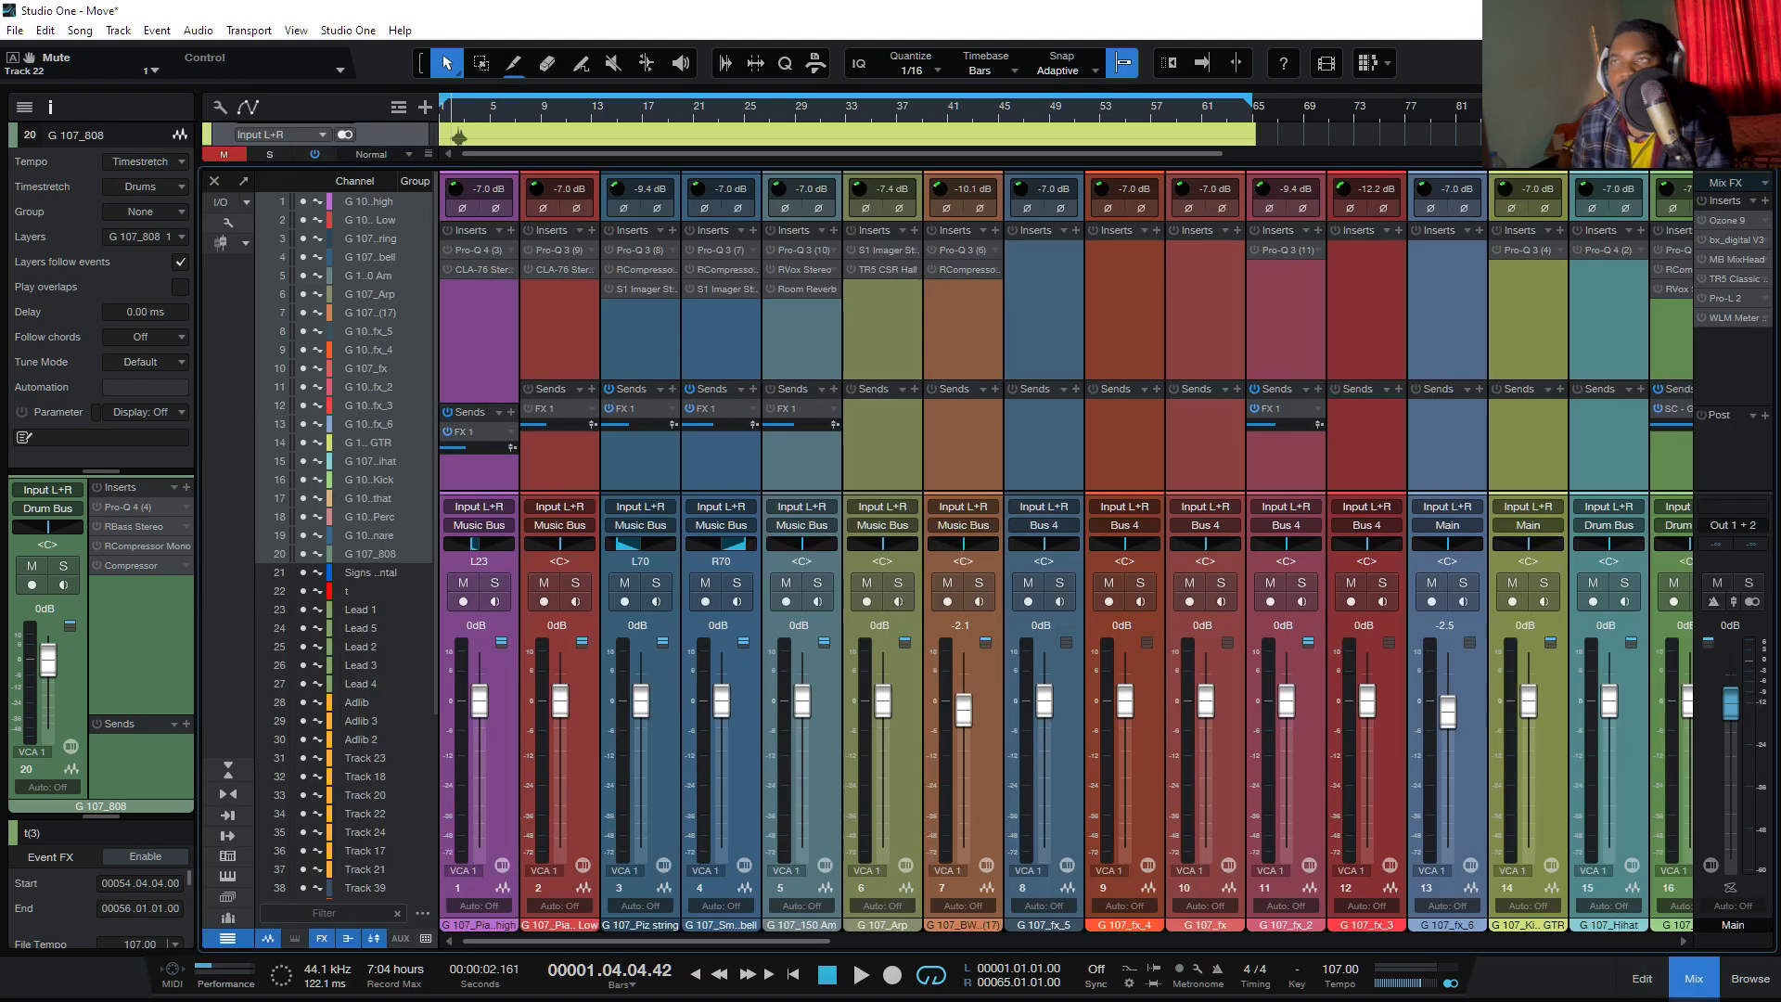
{"action": "left_click", "coordinate": [227, 223]}
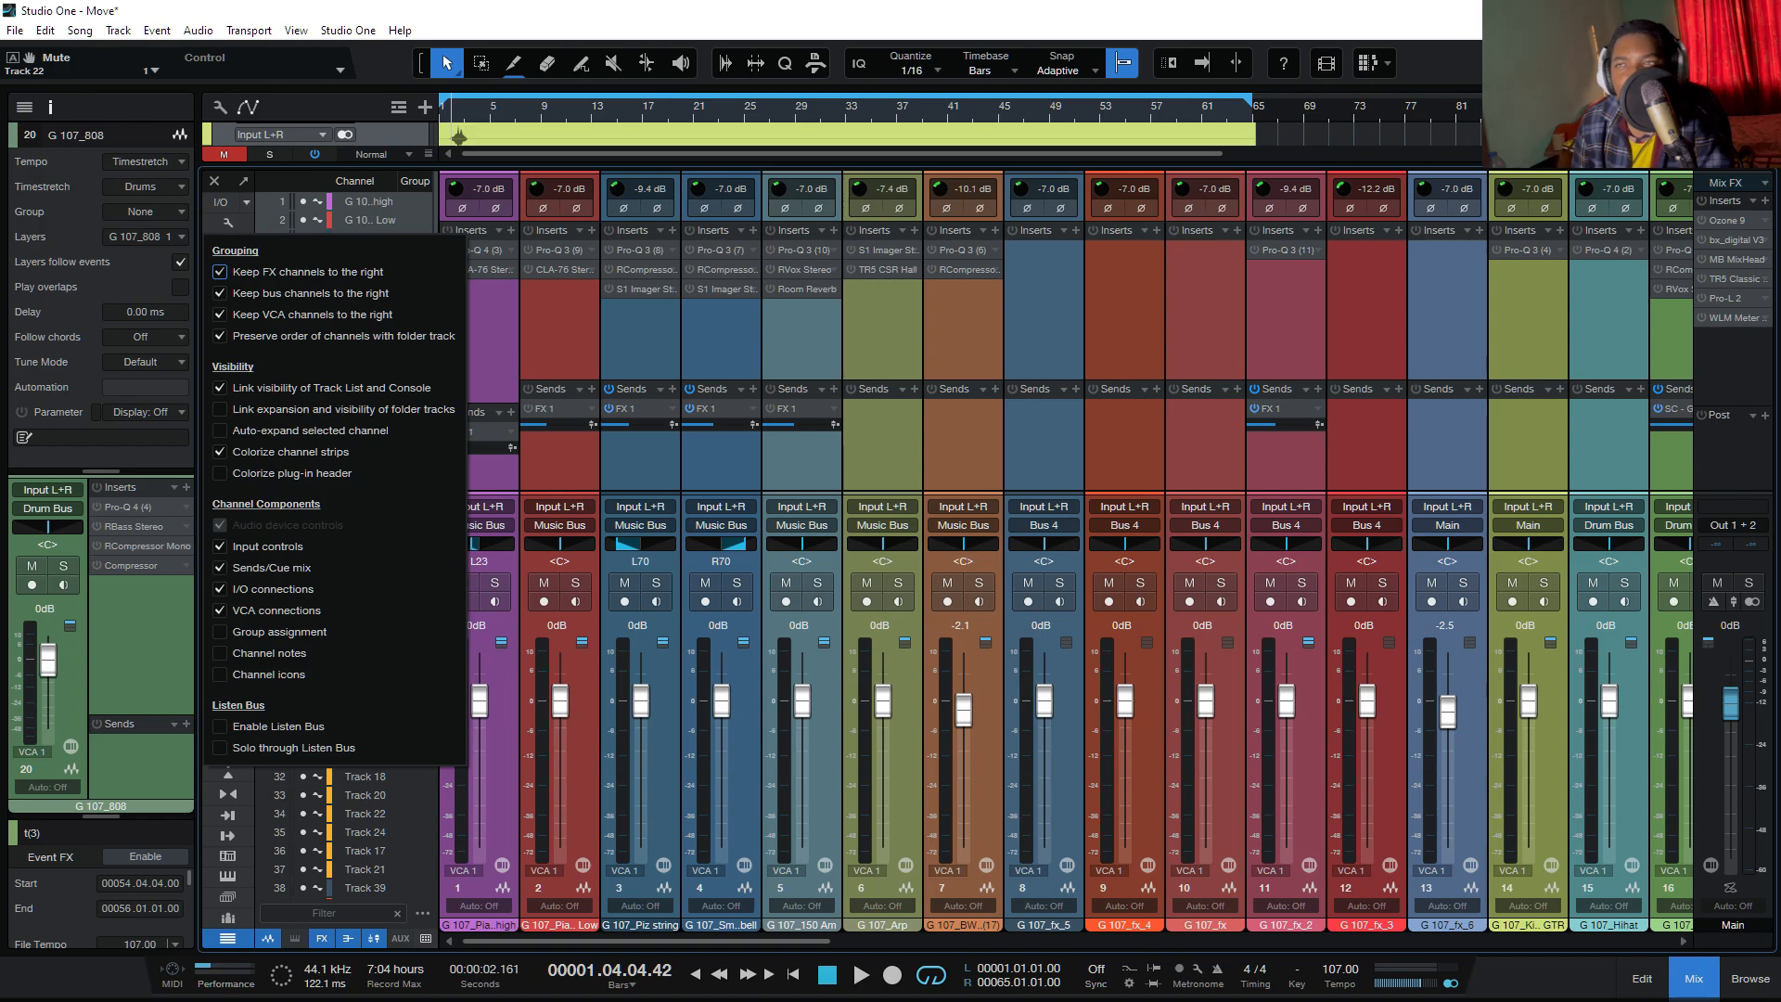
{"action": "left_click", "coordinate": [220, 546]}
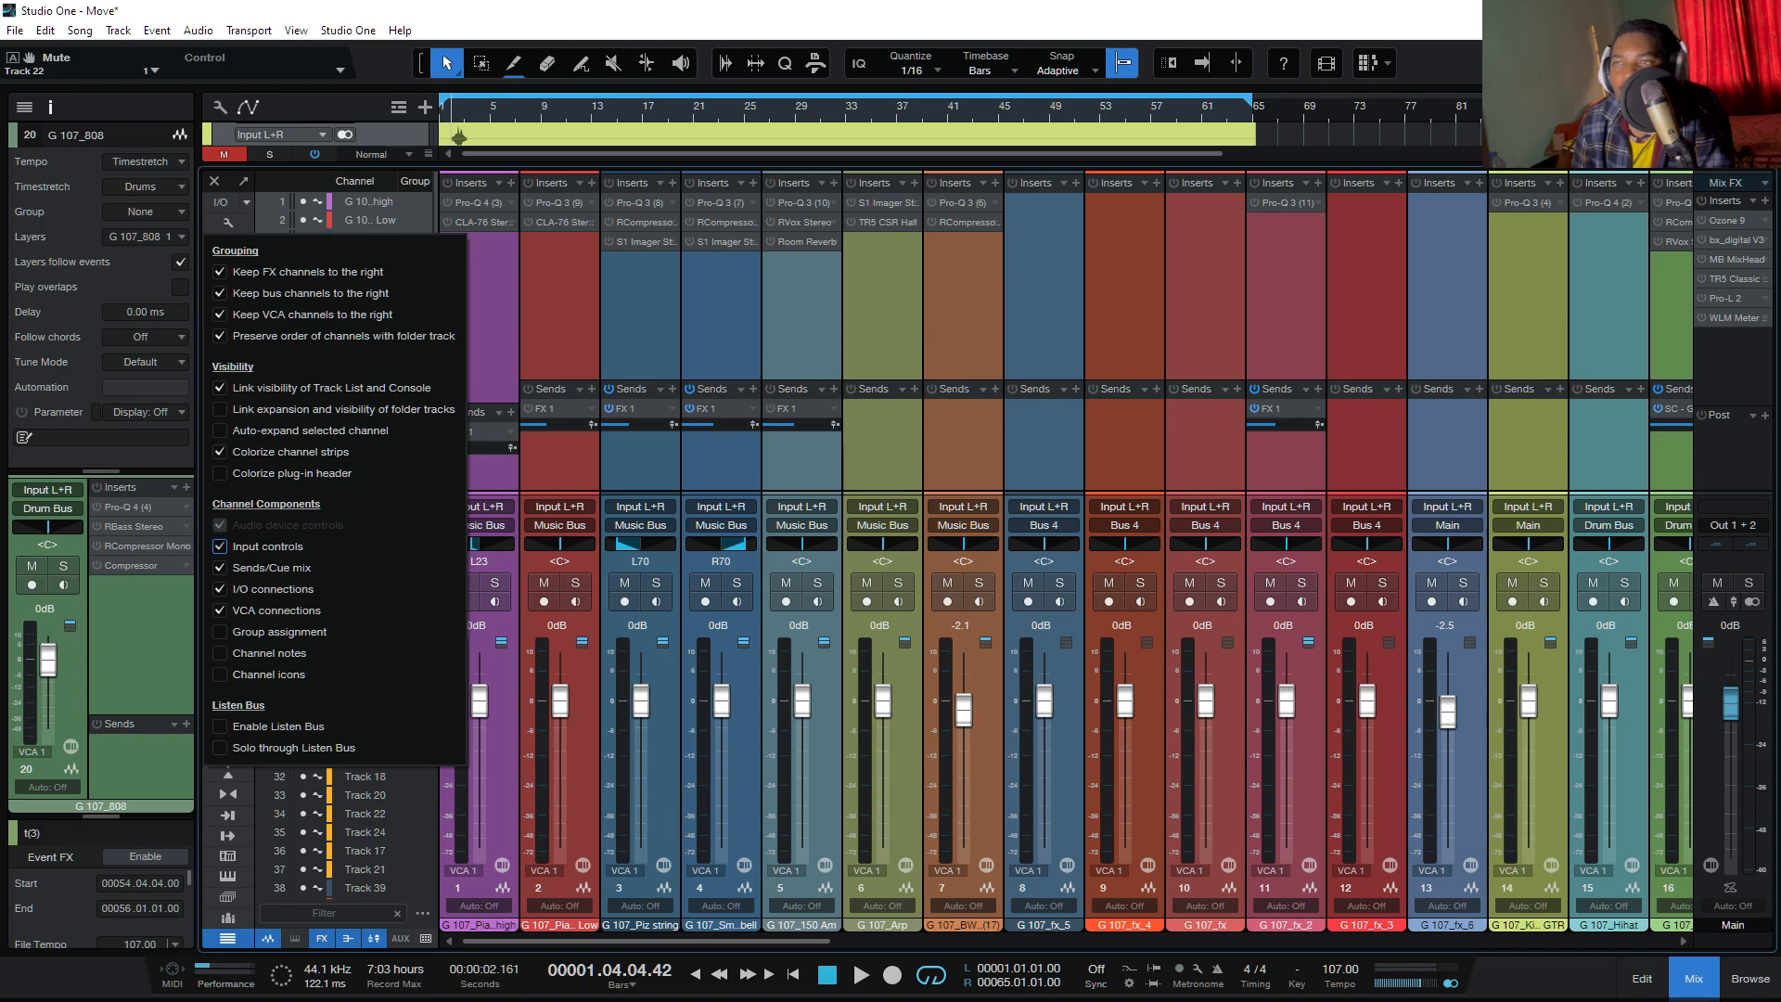
{"action": "left_click", "coordinate": [220, 547]}
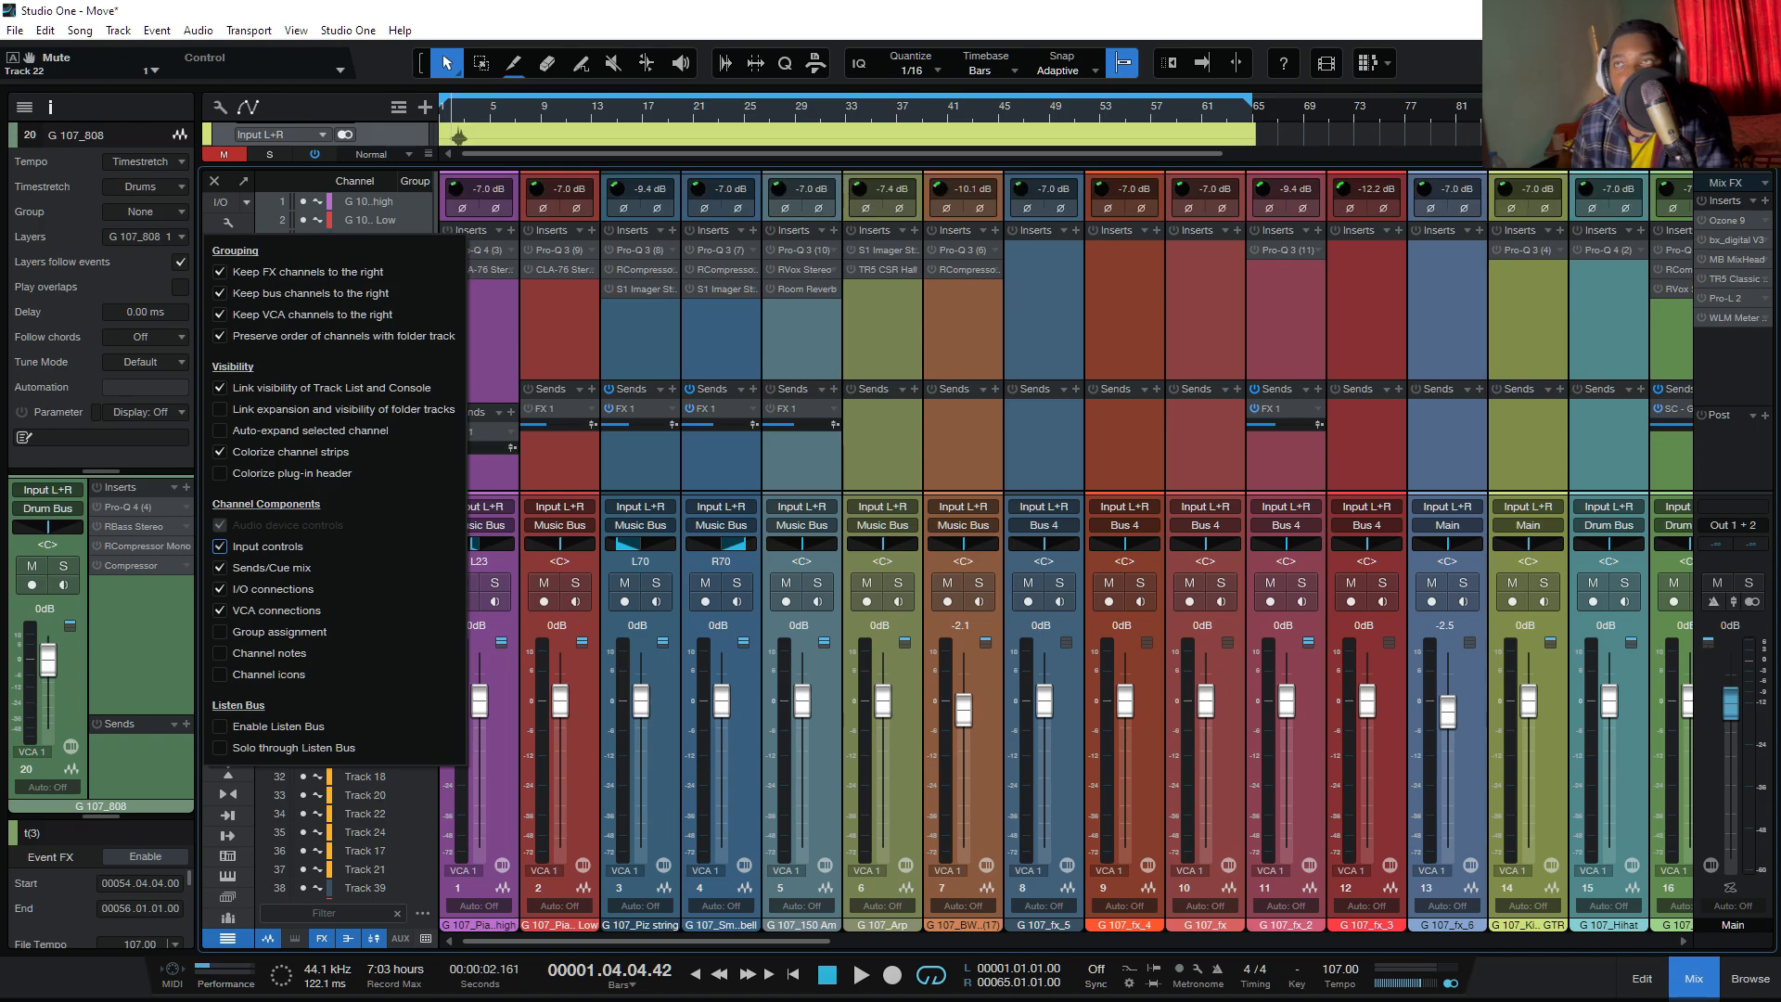
{"action": "key", "text": "Escape"}
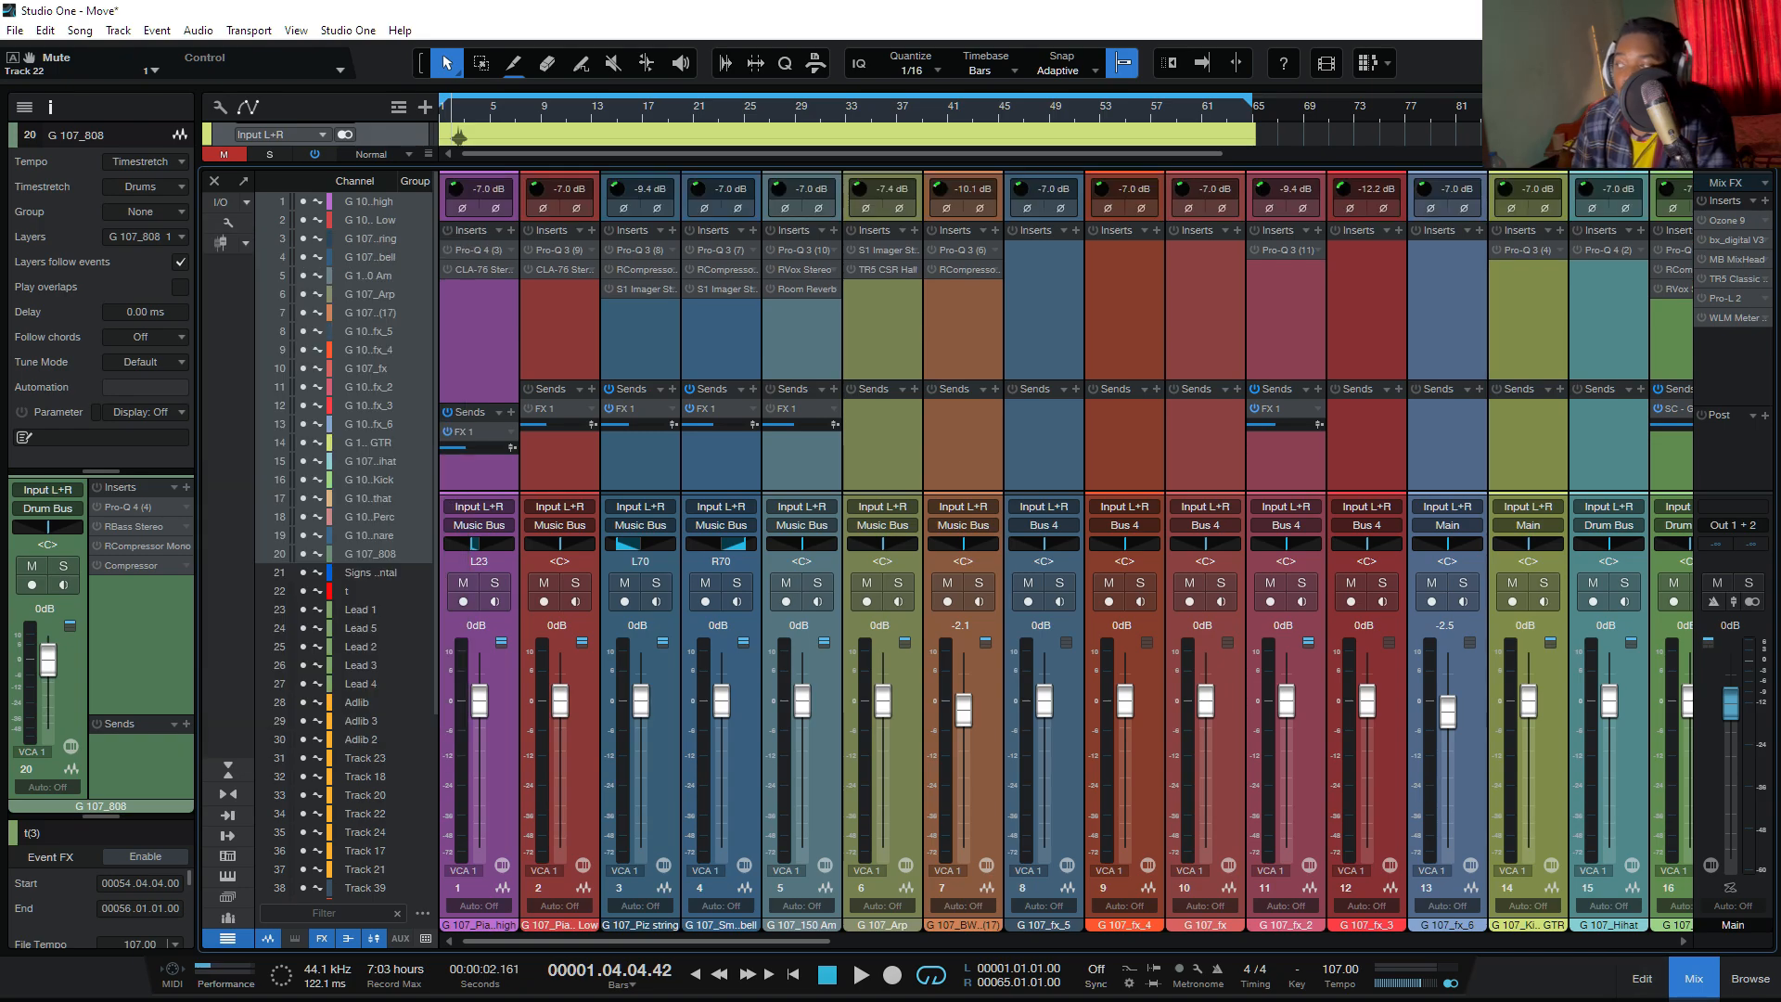
{"action": "key", "text": "F3"}
{"action": "key", "text": "F3"}
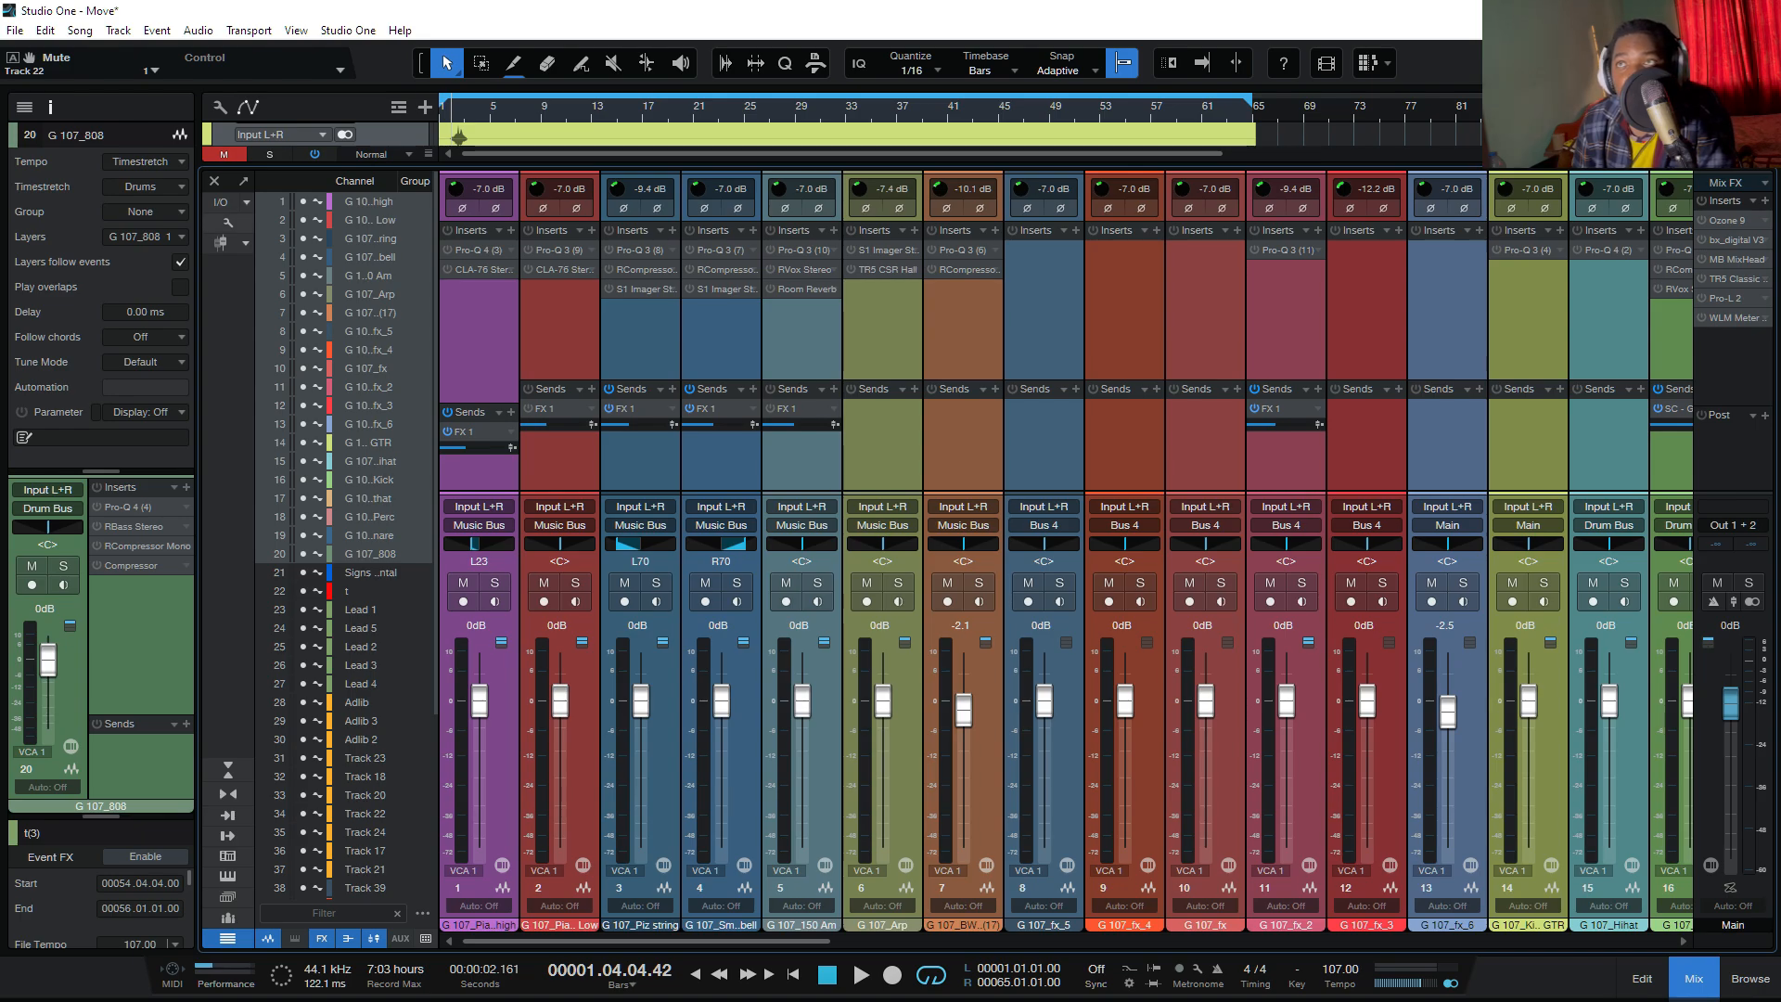
{"action": "left_click", "coordinate": [227, 222]}
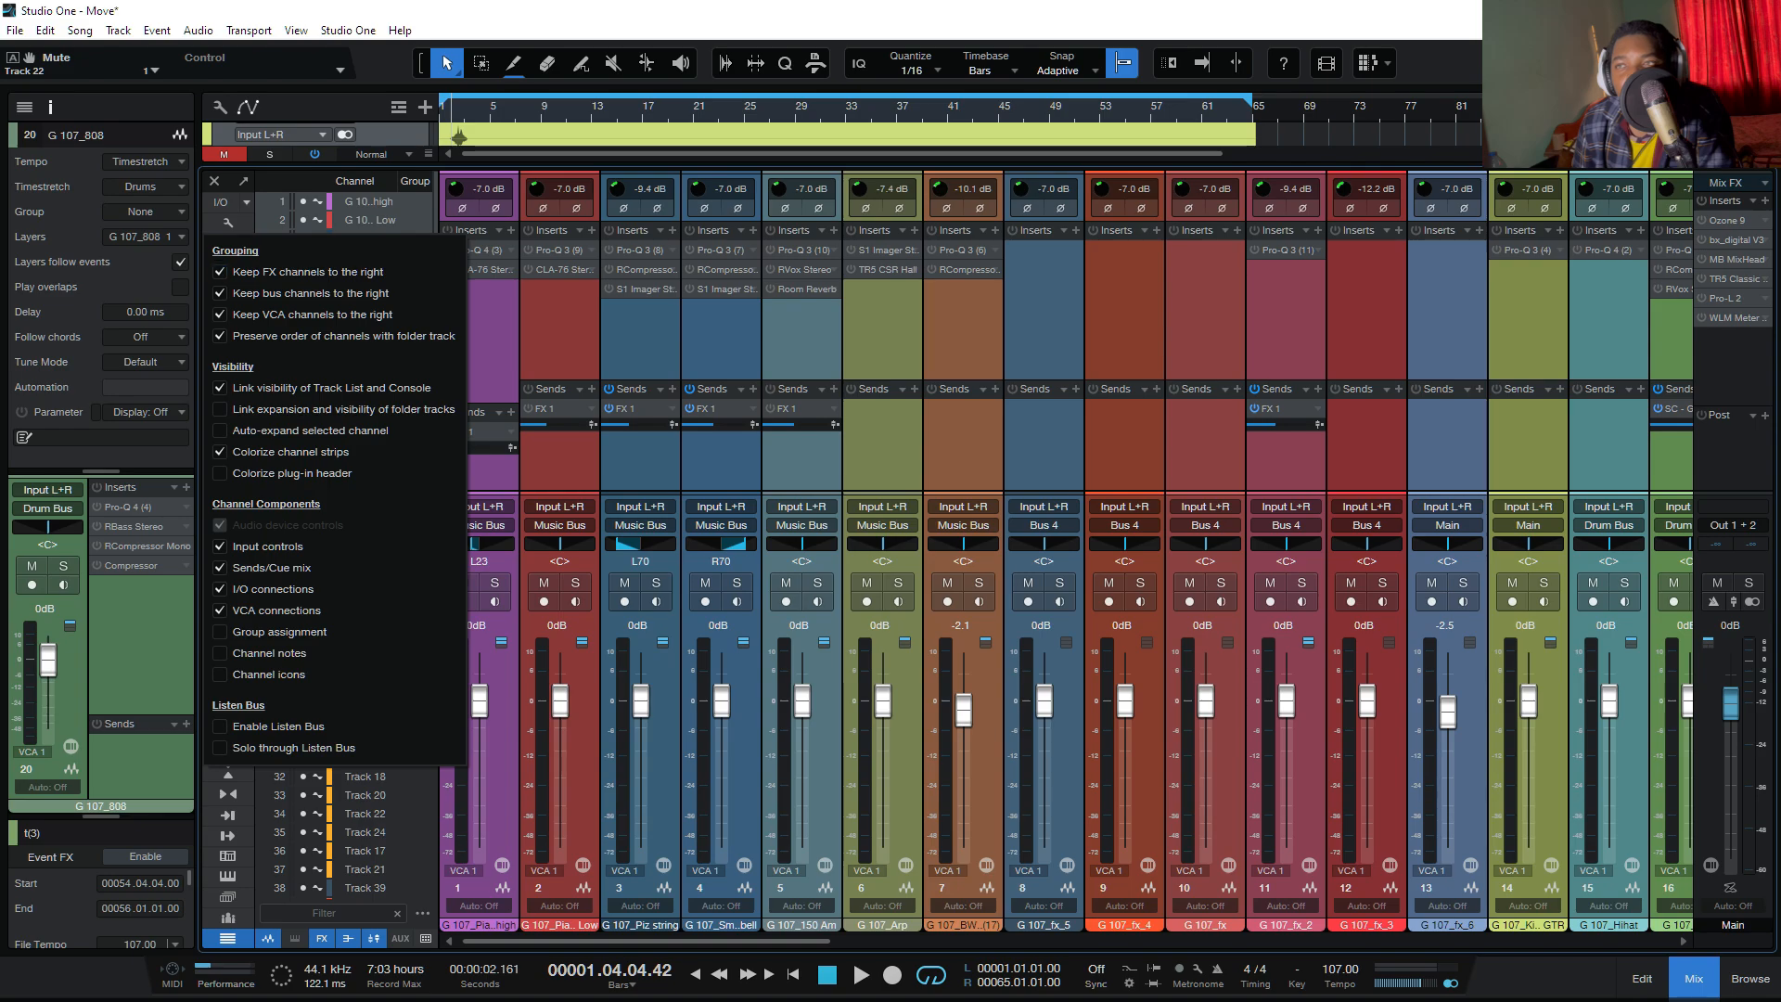
{"action": "left_click", "coordinate": [220, 547]}
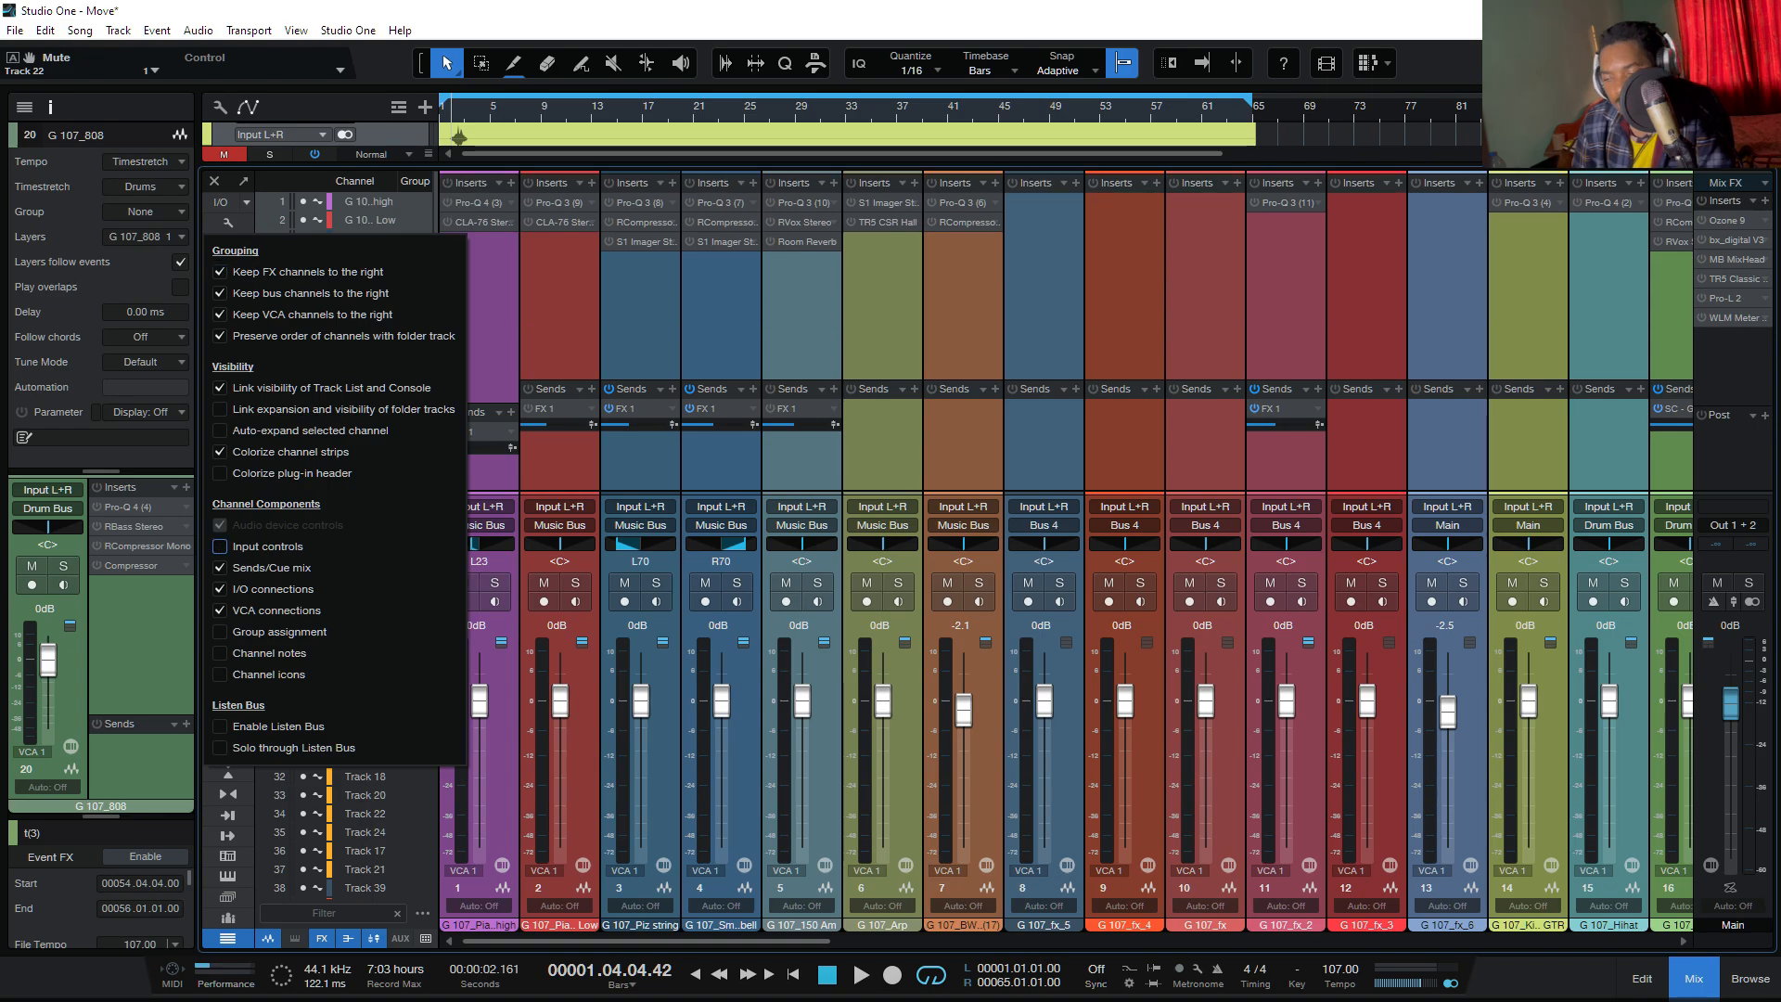
{"action": "left_click", "coordinate": [220, 546]}
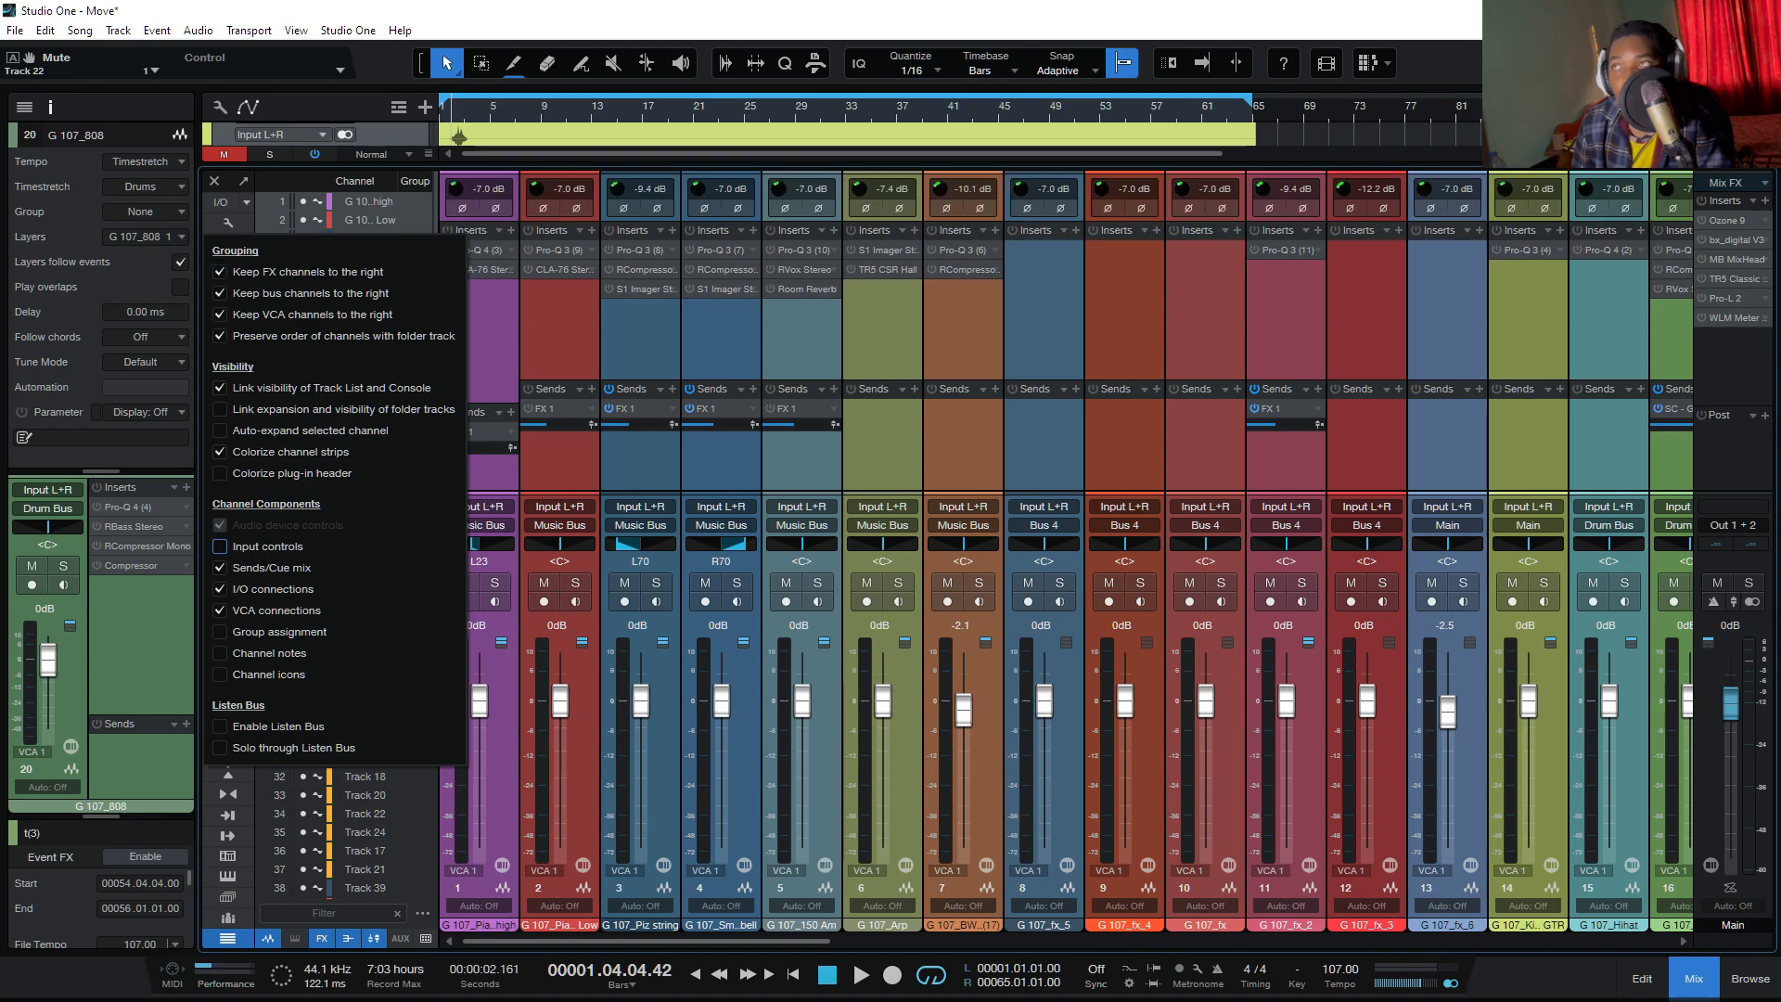
{"action": "left_click", "coordinate": [220, 547]}
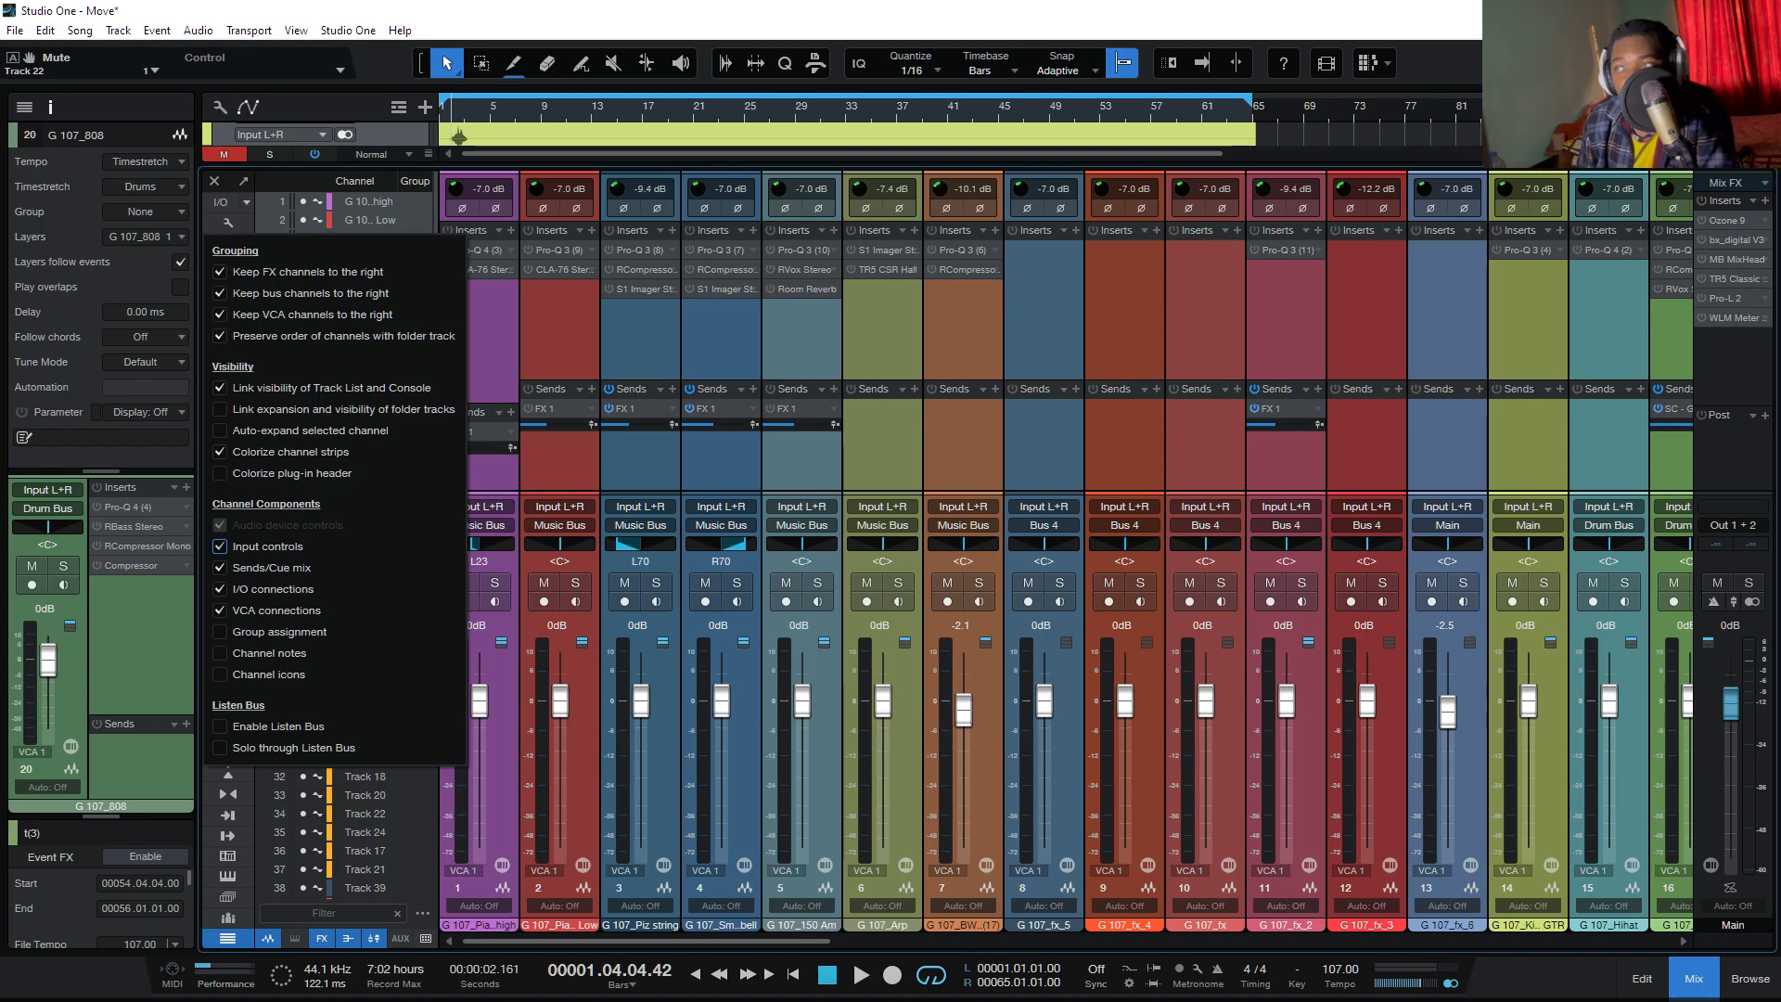
{"action": "key", "text": "Escape"}
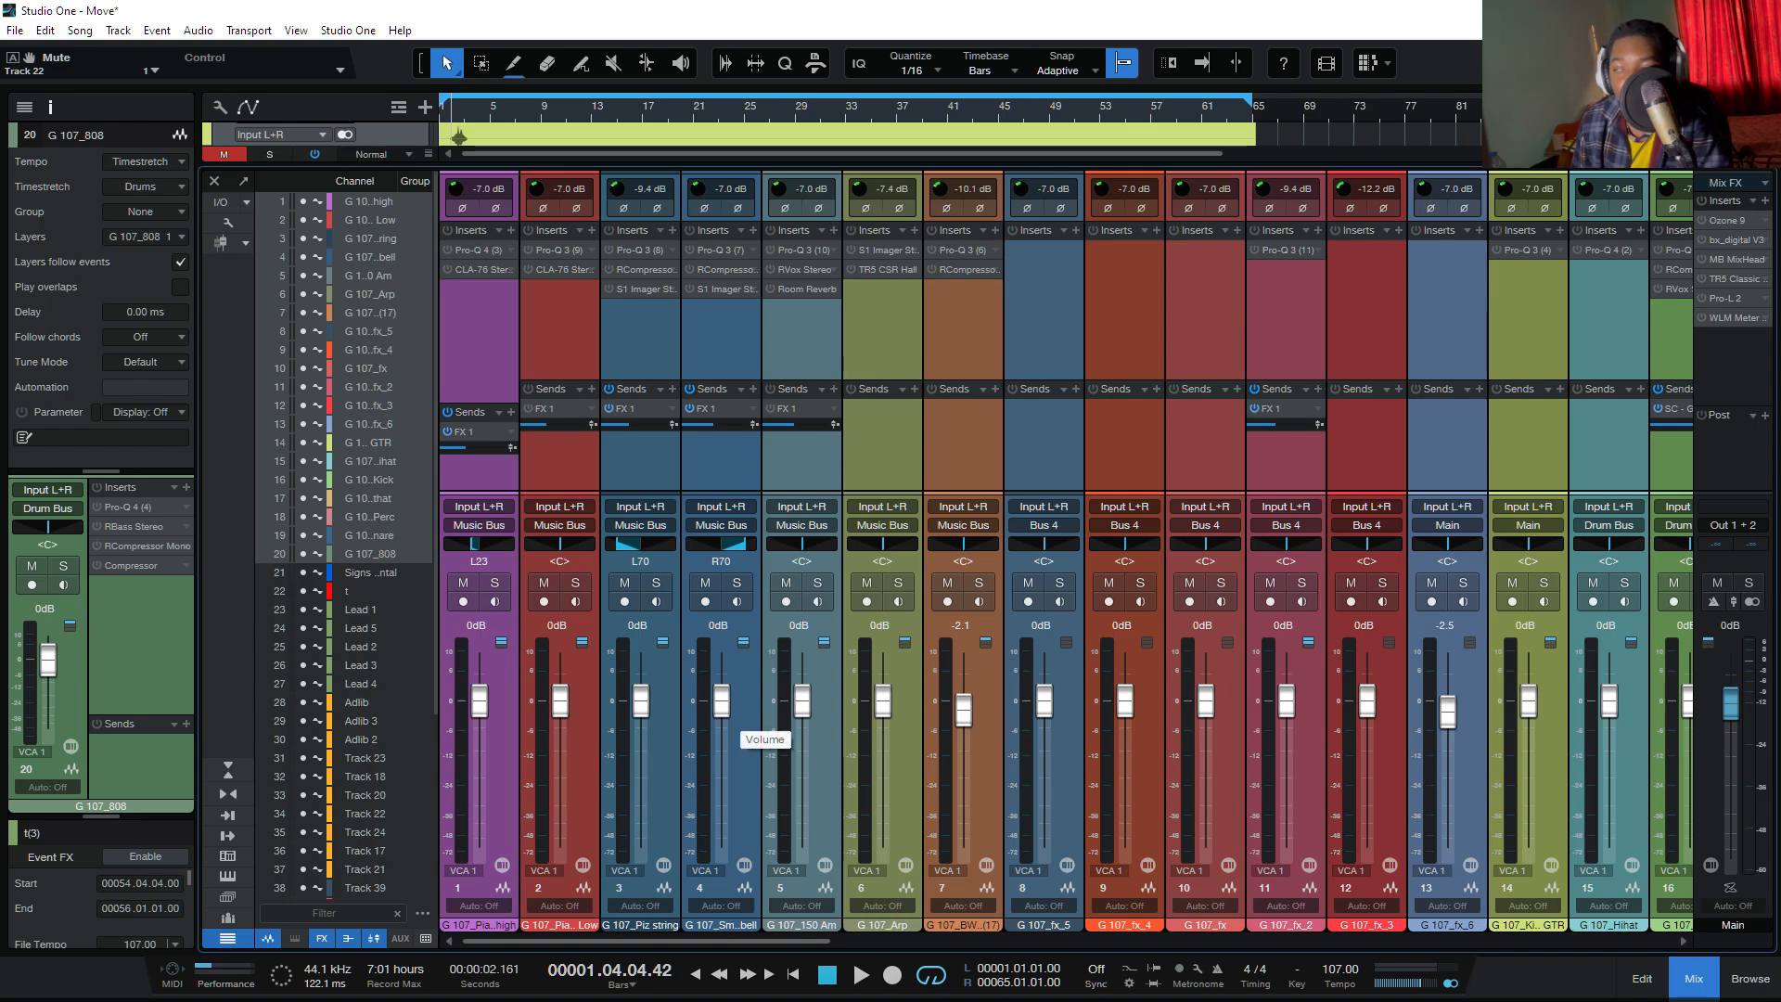
Step: Try lowering the faders of all selected channels together to about -29.2 dB, and undo the change
{"action": "left_click_drag", "start_coordinate": [721, 701], "coordinate": [721, 790]}
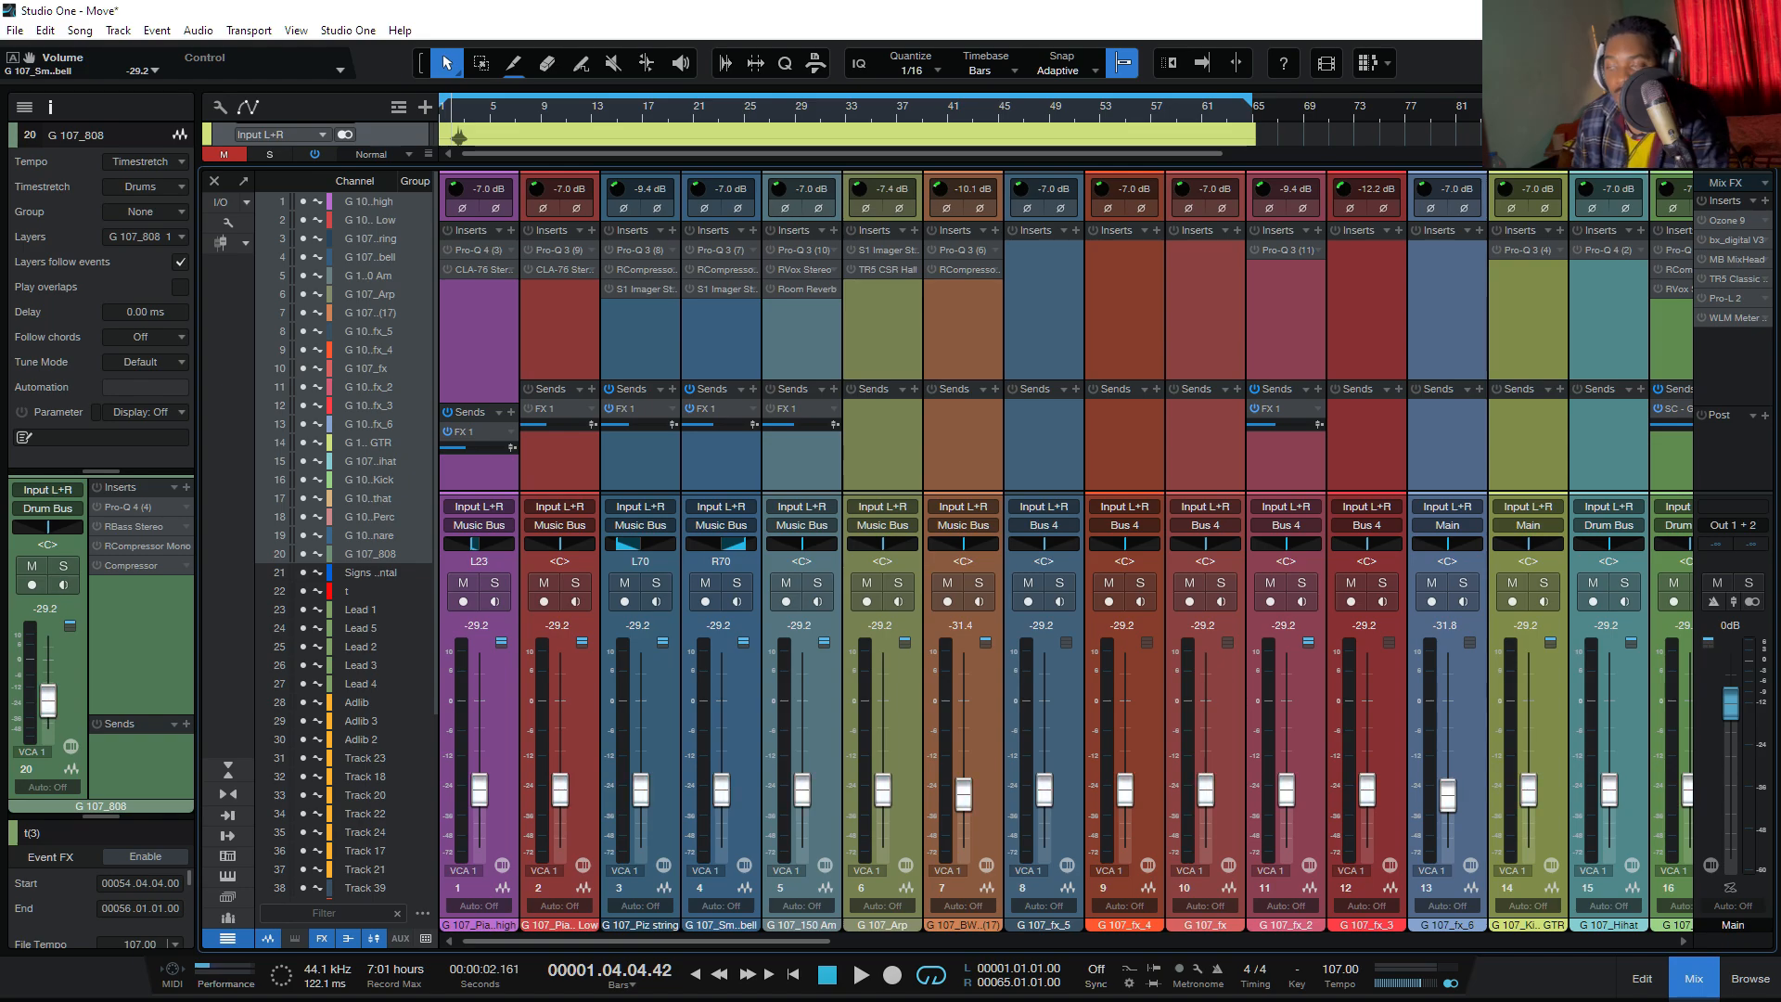
{"action": "key", "text": "ctrl+z"}
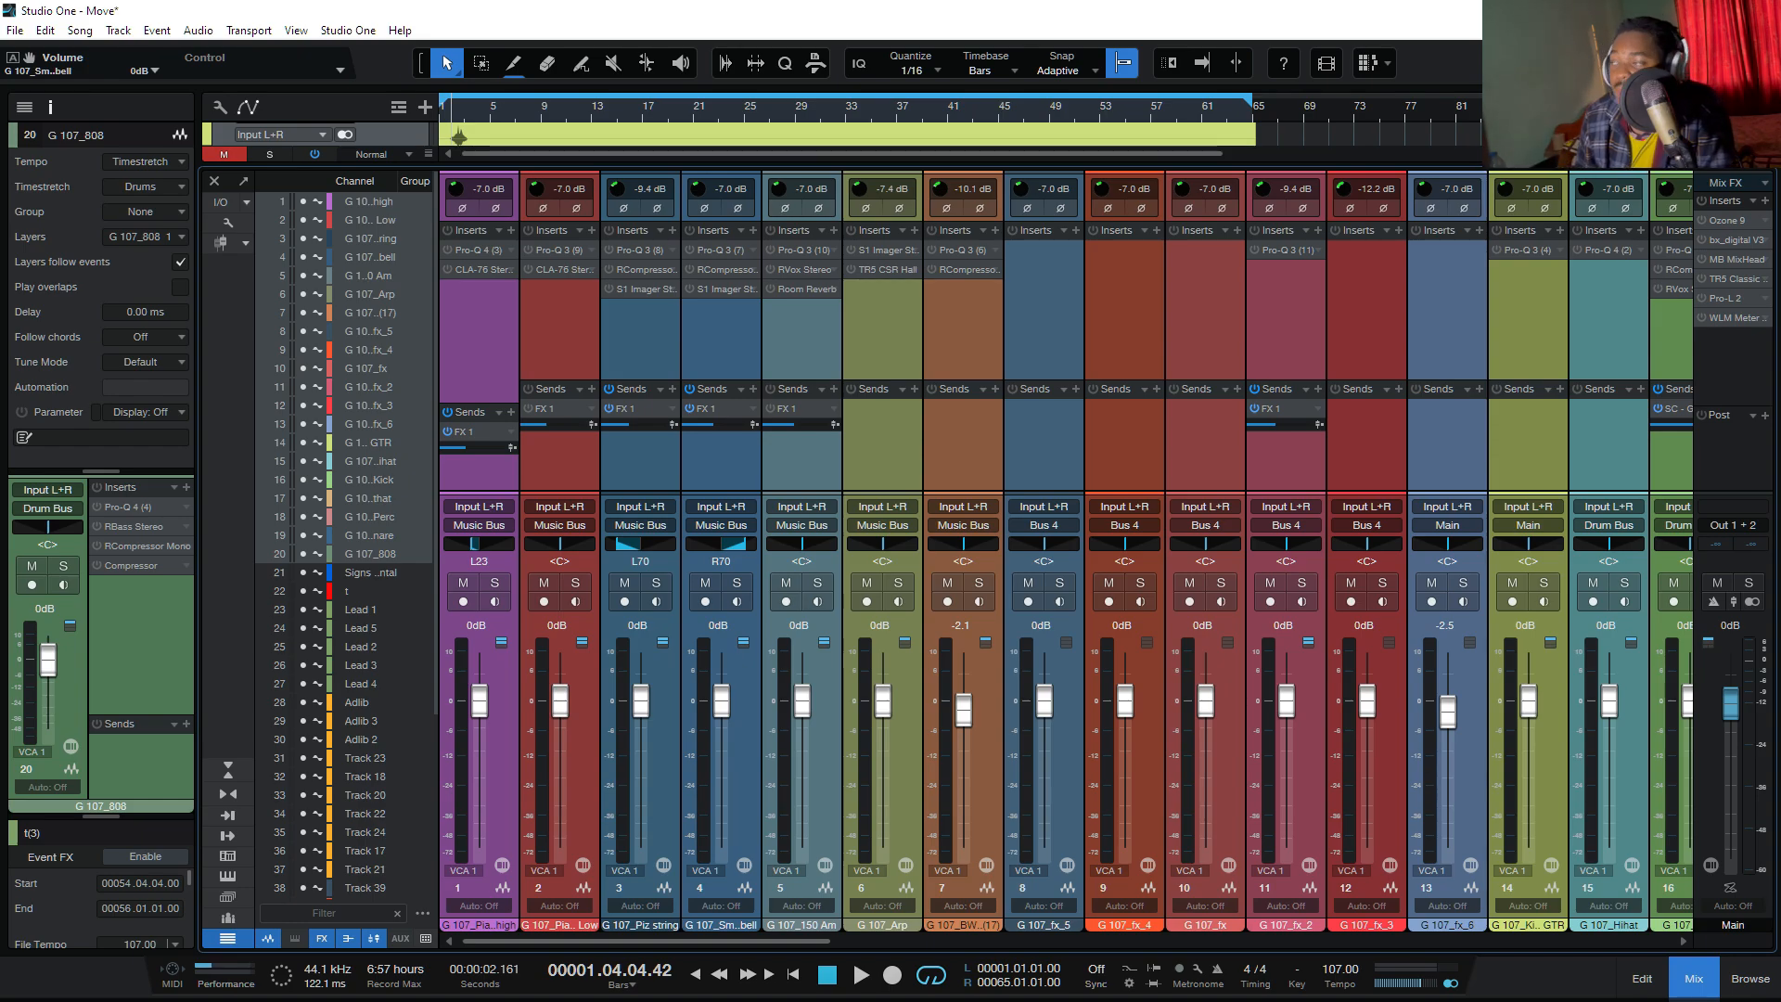
Step: Play back the song in the arrangement to about bar 27 and review the instrument tracks down to G 107_808
{"action": "key", "text": "F3"}
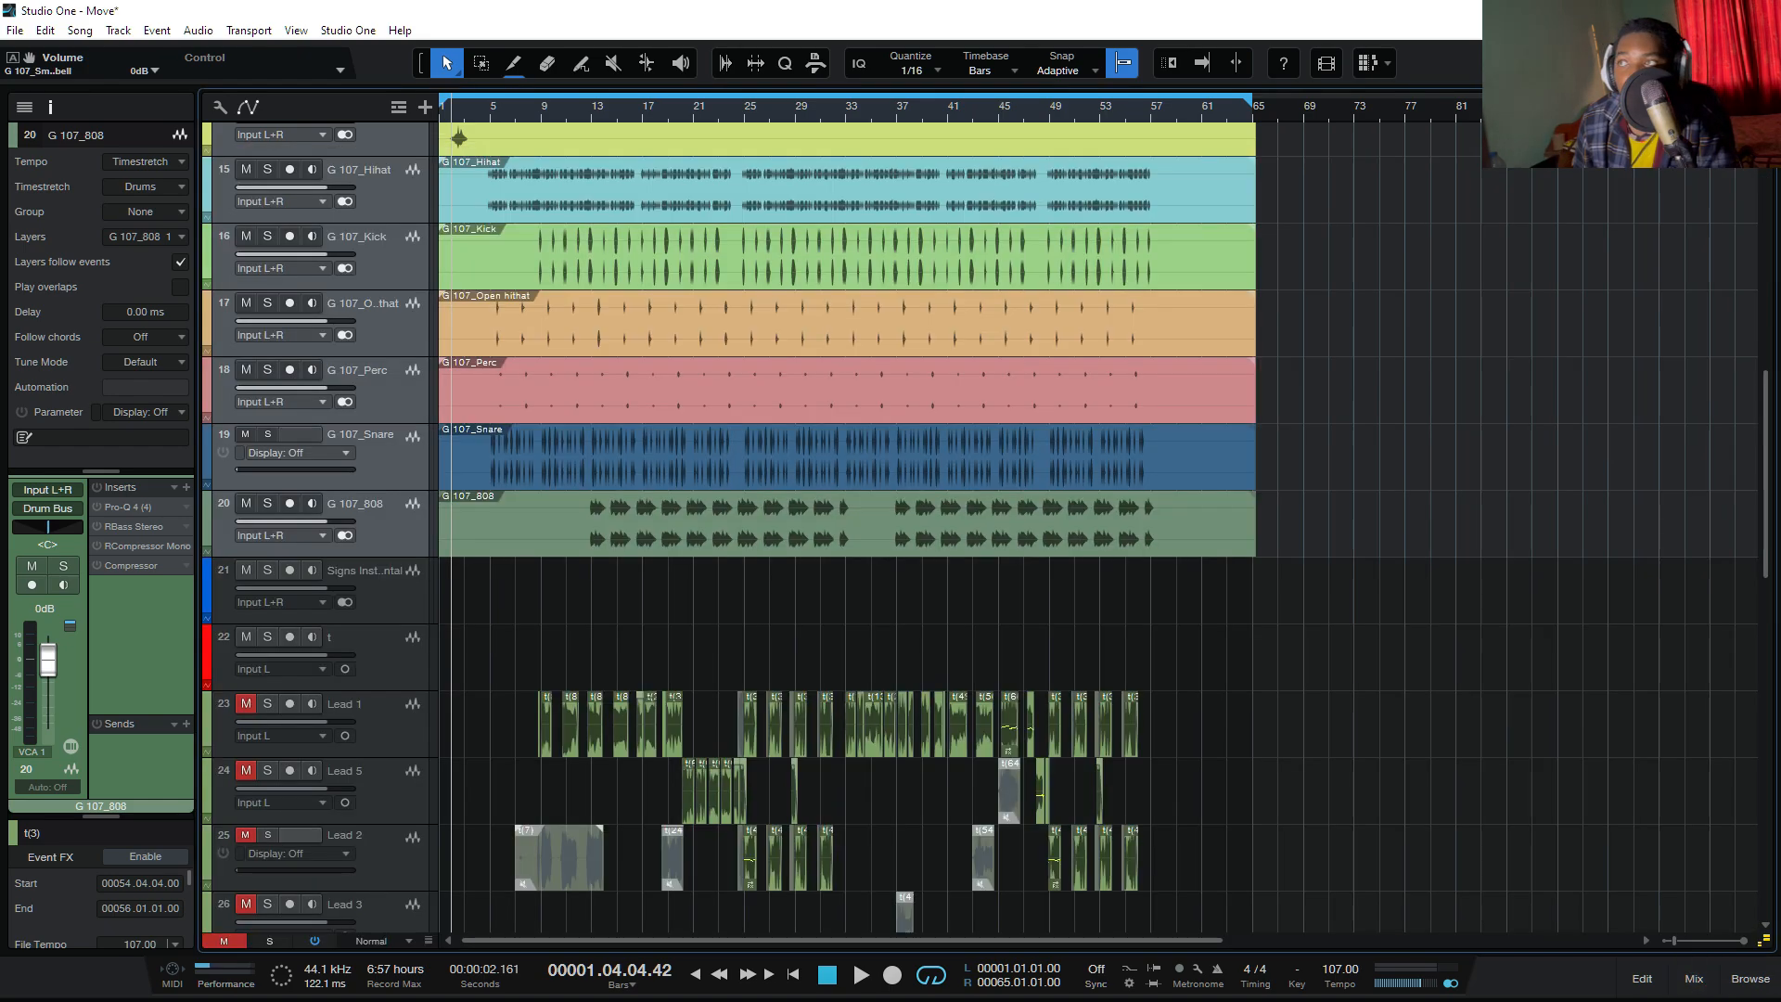
{"action": "scroll", "coordinate": [844, 529], "scroll_direction": "up", "scroll_amount": 10}
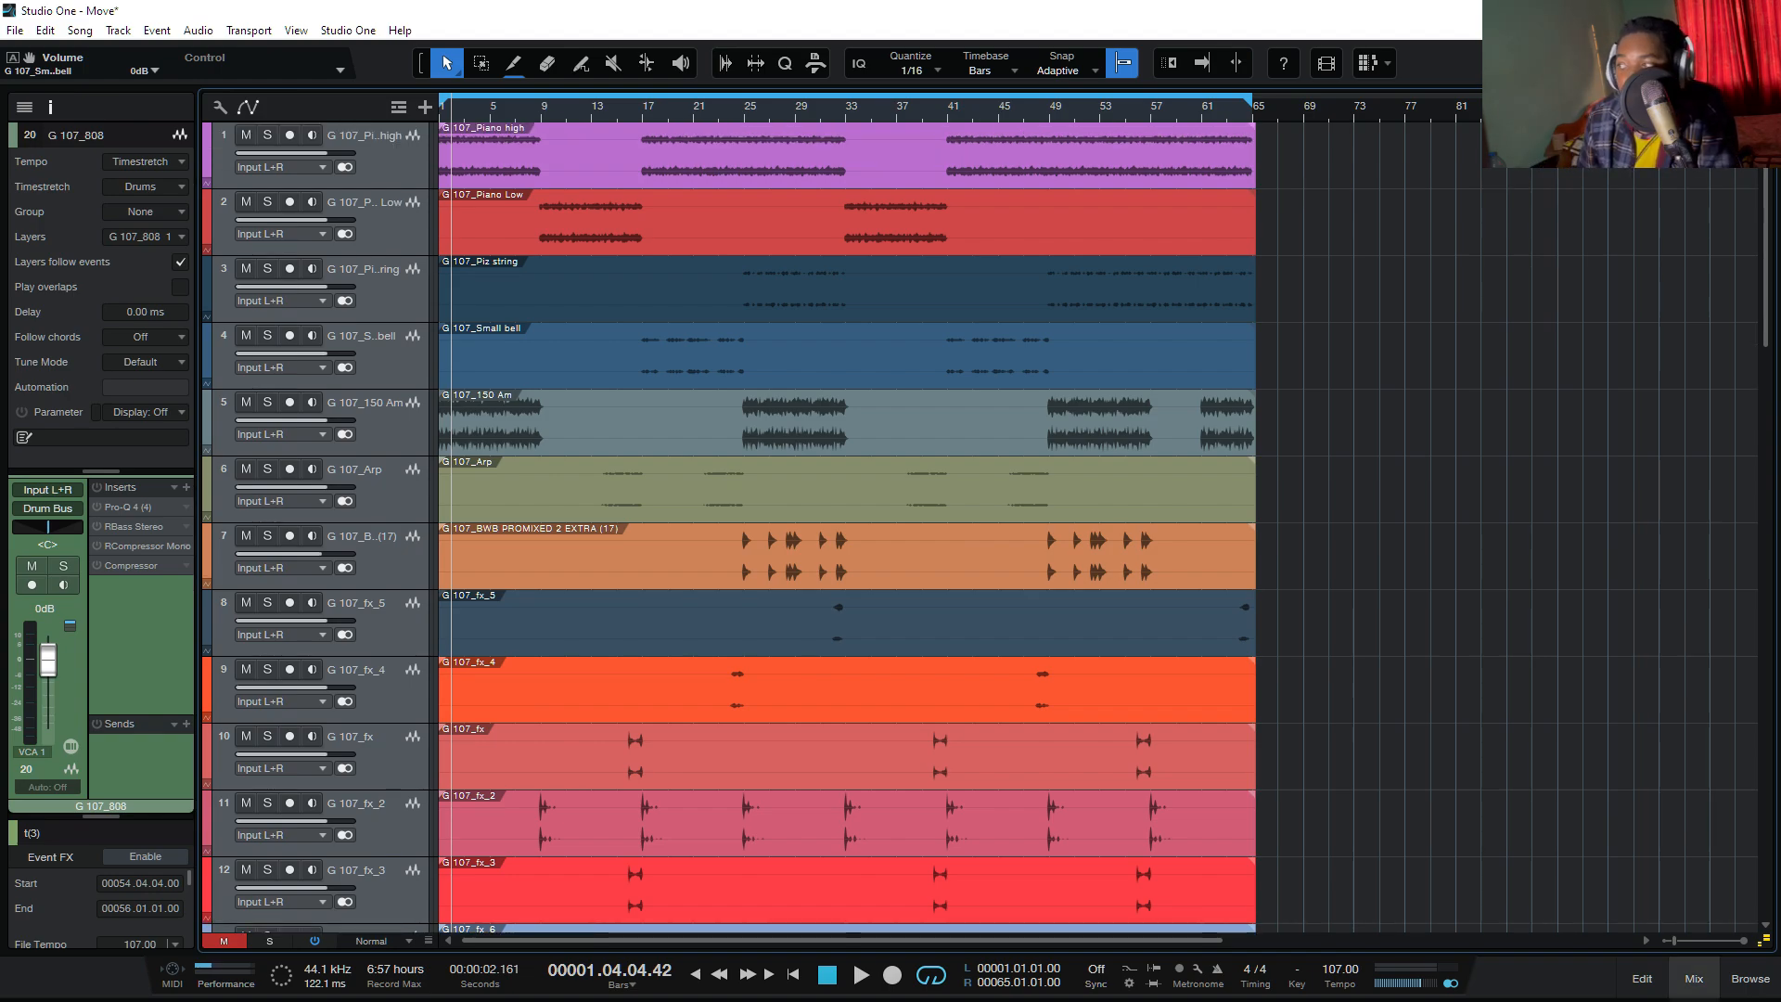
{"action": "key", "text": "F3"}
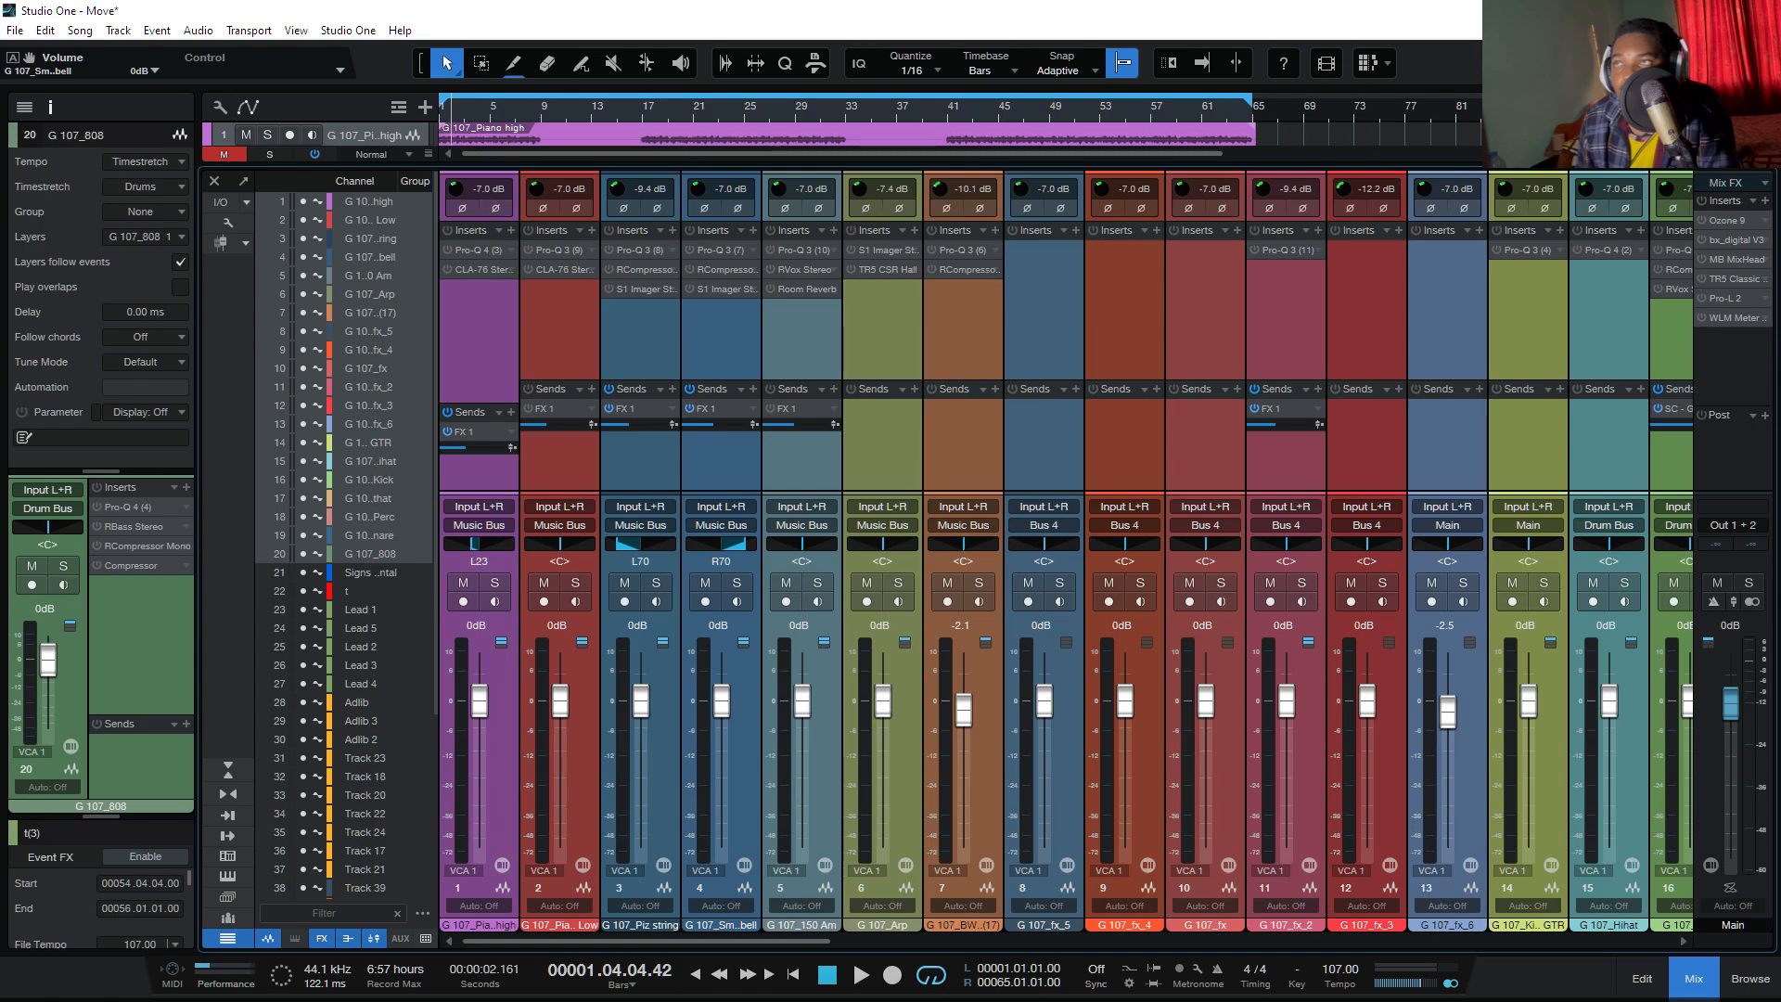
{"action": "key", "text": "F3"}
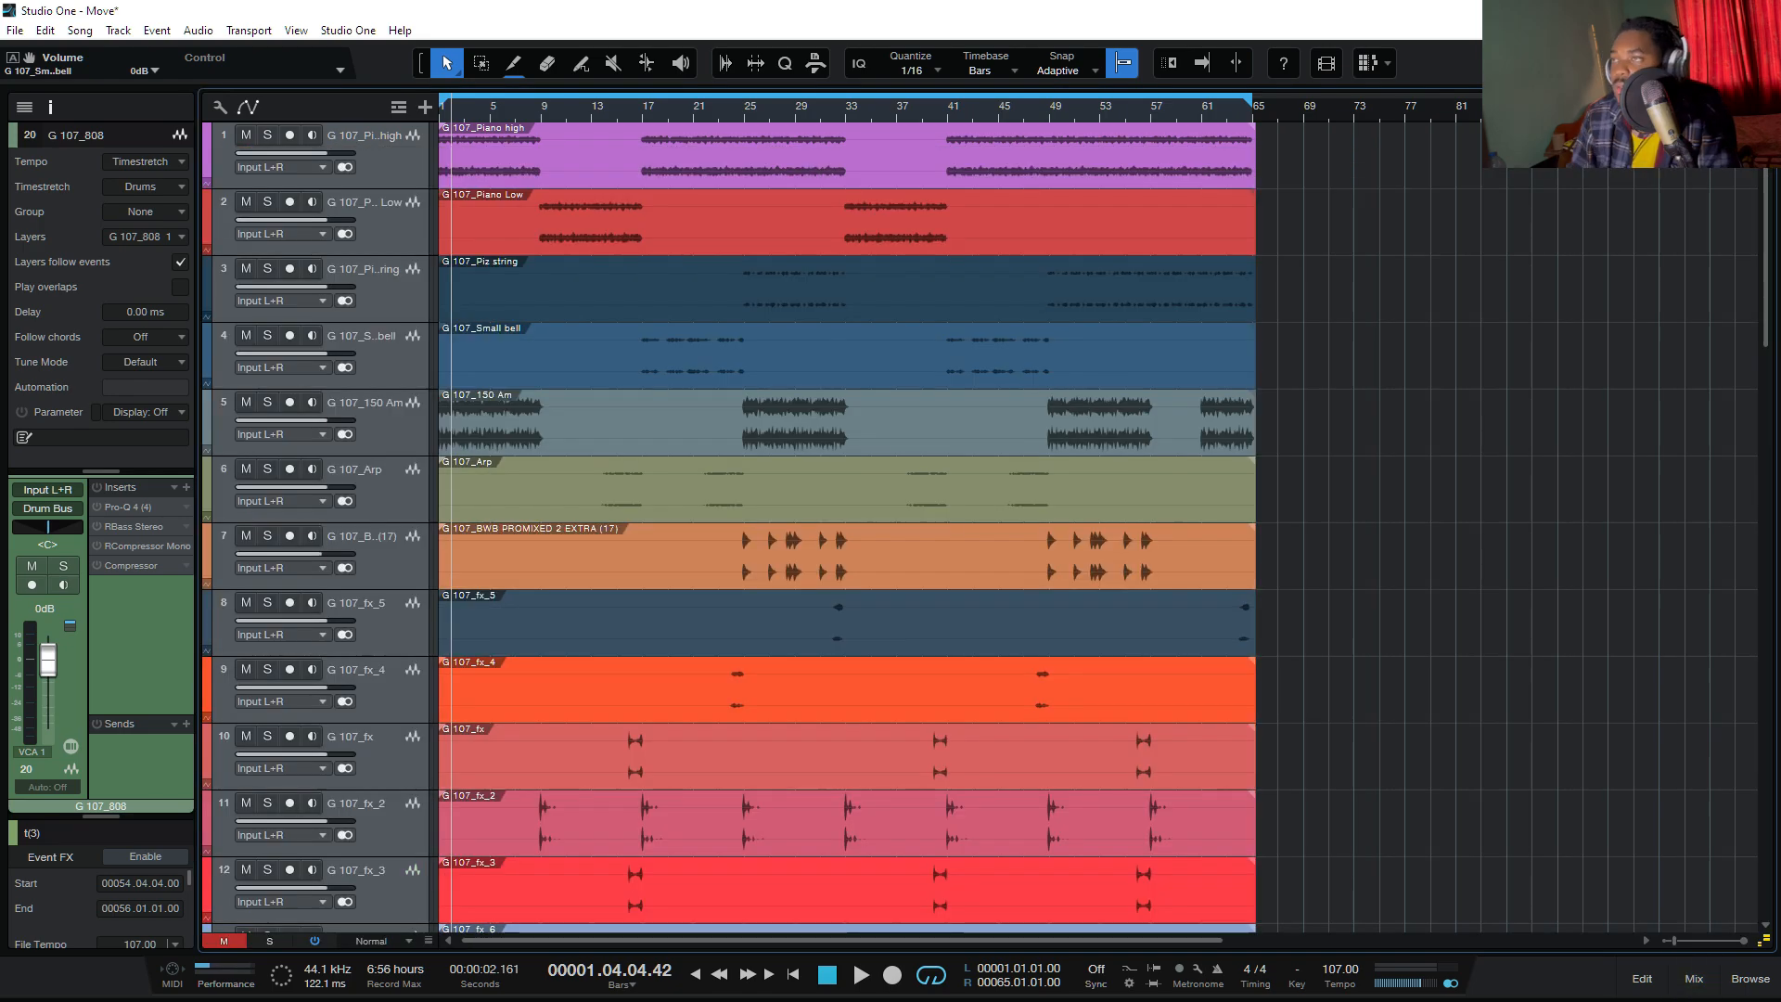
{"action": "key", "text": "space"}
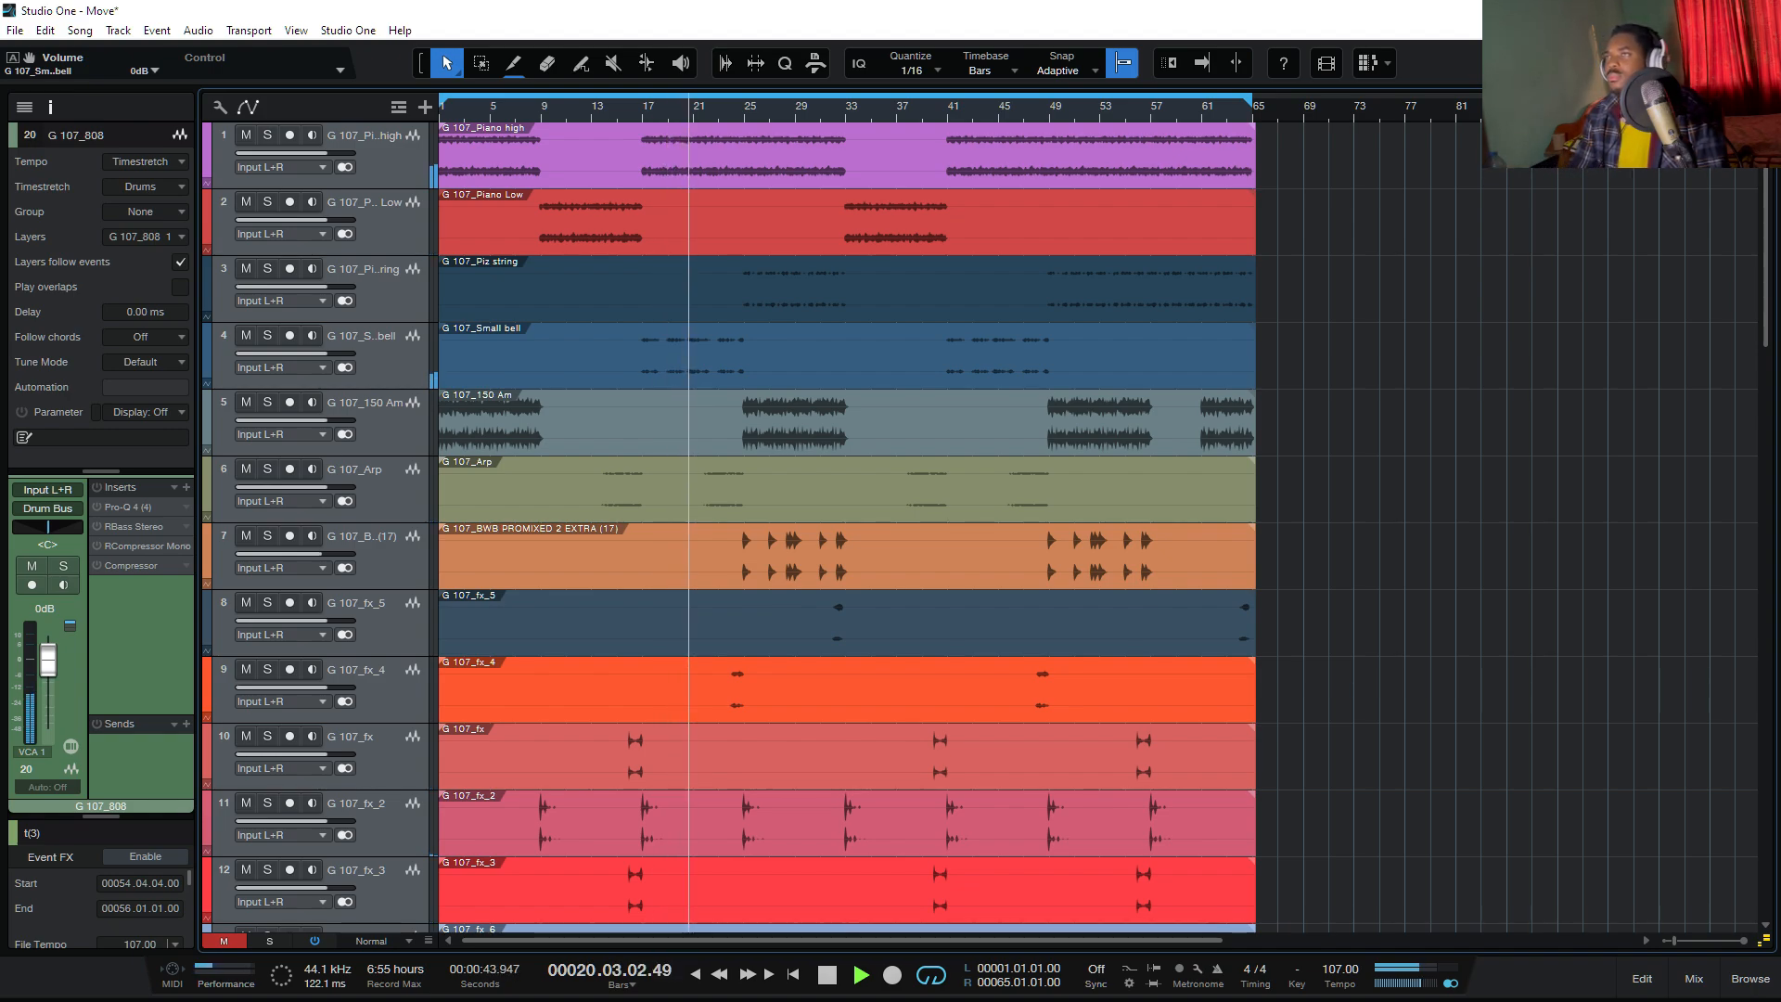
{"action": "key", "text": "shift+n"}
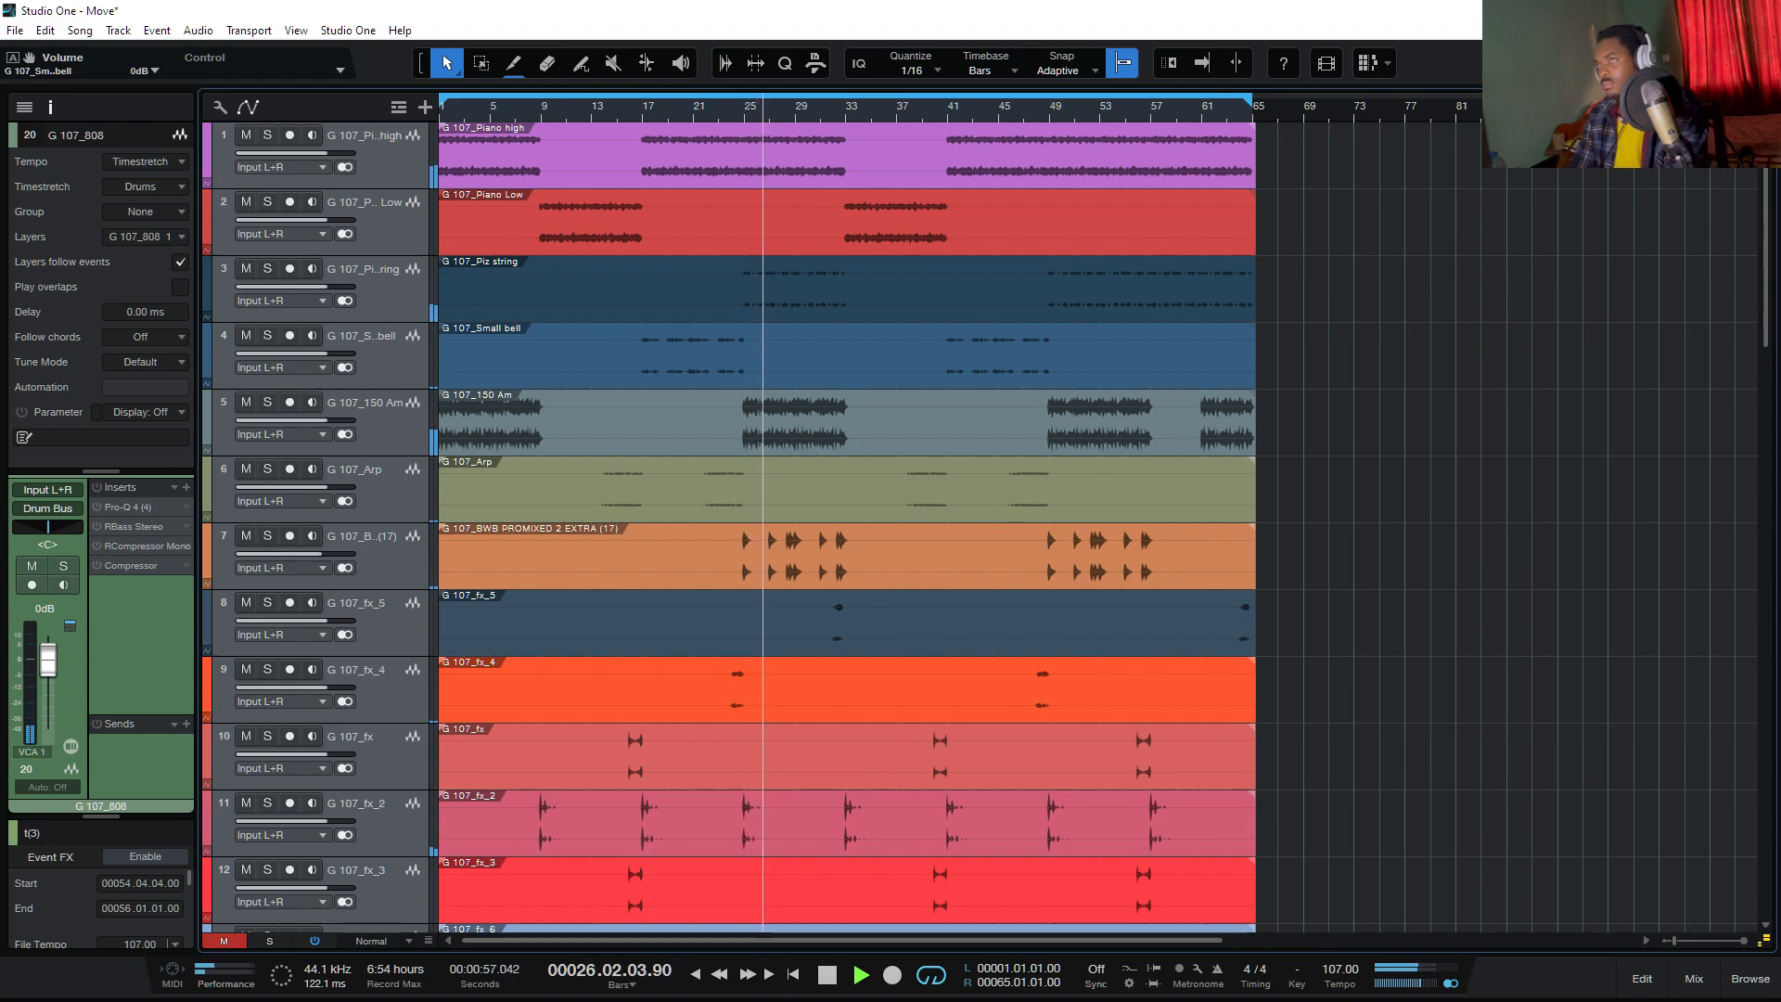
{"action": "scroll", "coordinate": [847, 520], "scroll_direction": "down", "scroll_amount": 3}
{"action": "scroll", "coordinate": [846, 520], "scroll_direction": "down", "scroll_amount": 3}
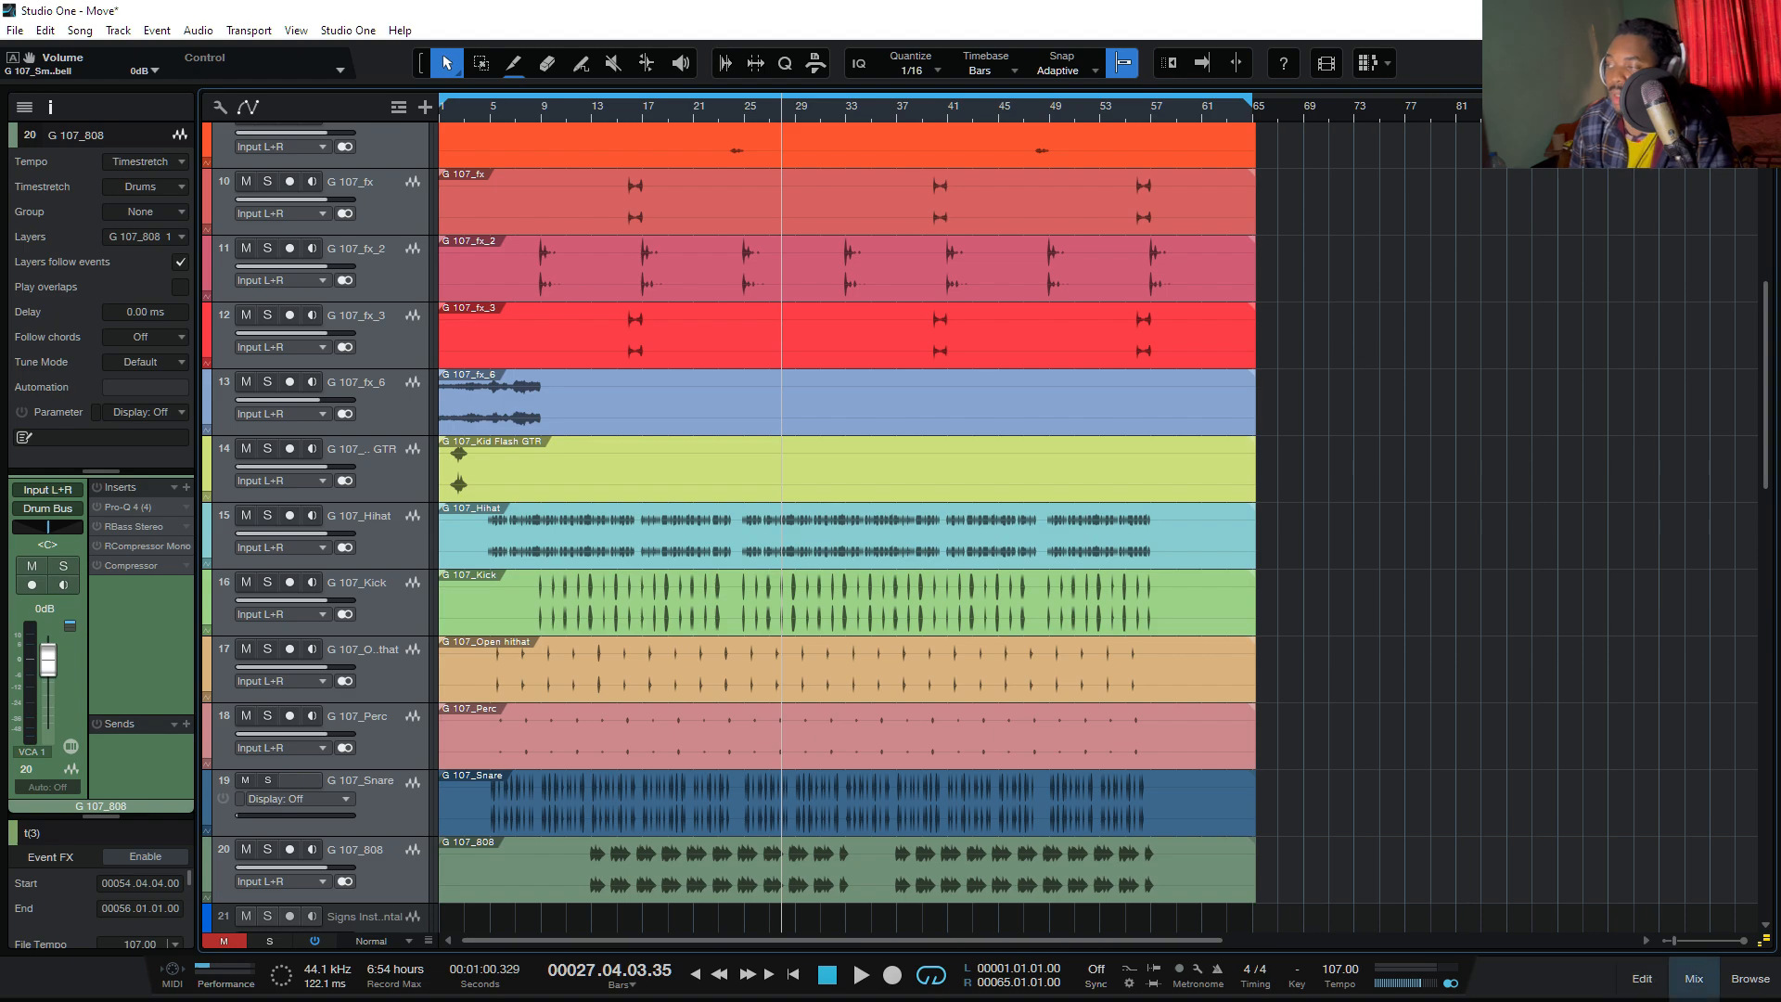
Step: Place the playback position at bar 9 and zoom the arrangement timeline in around the lower drum tracks
{"action": "left_click", "coordinate": [1695, 979]}
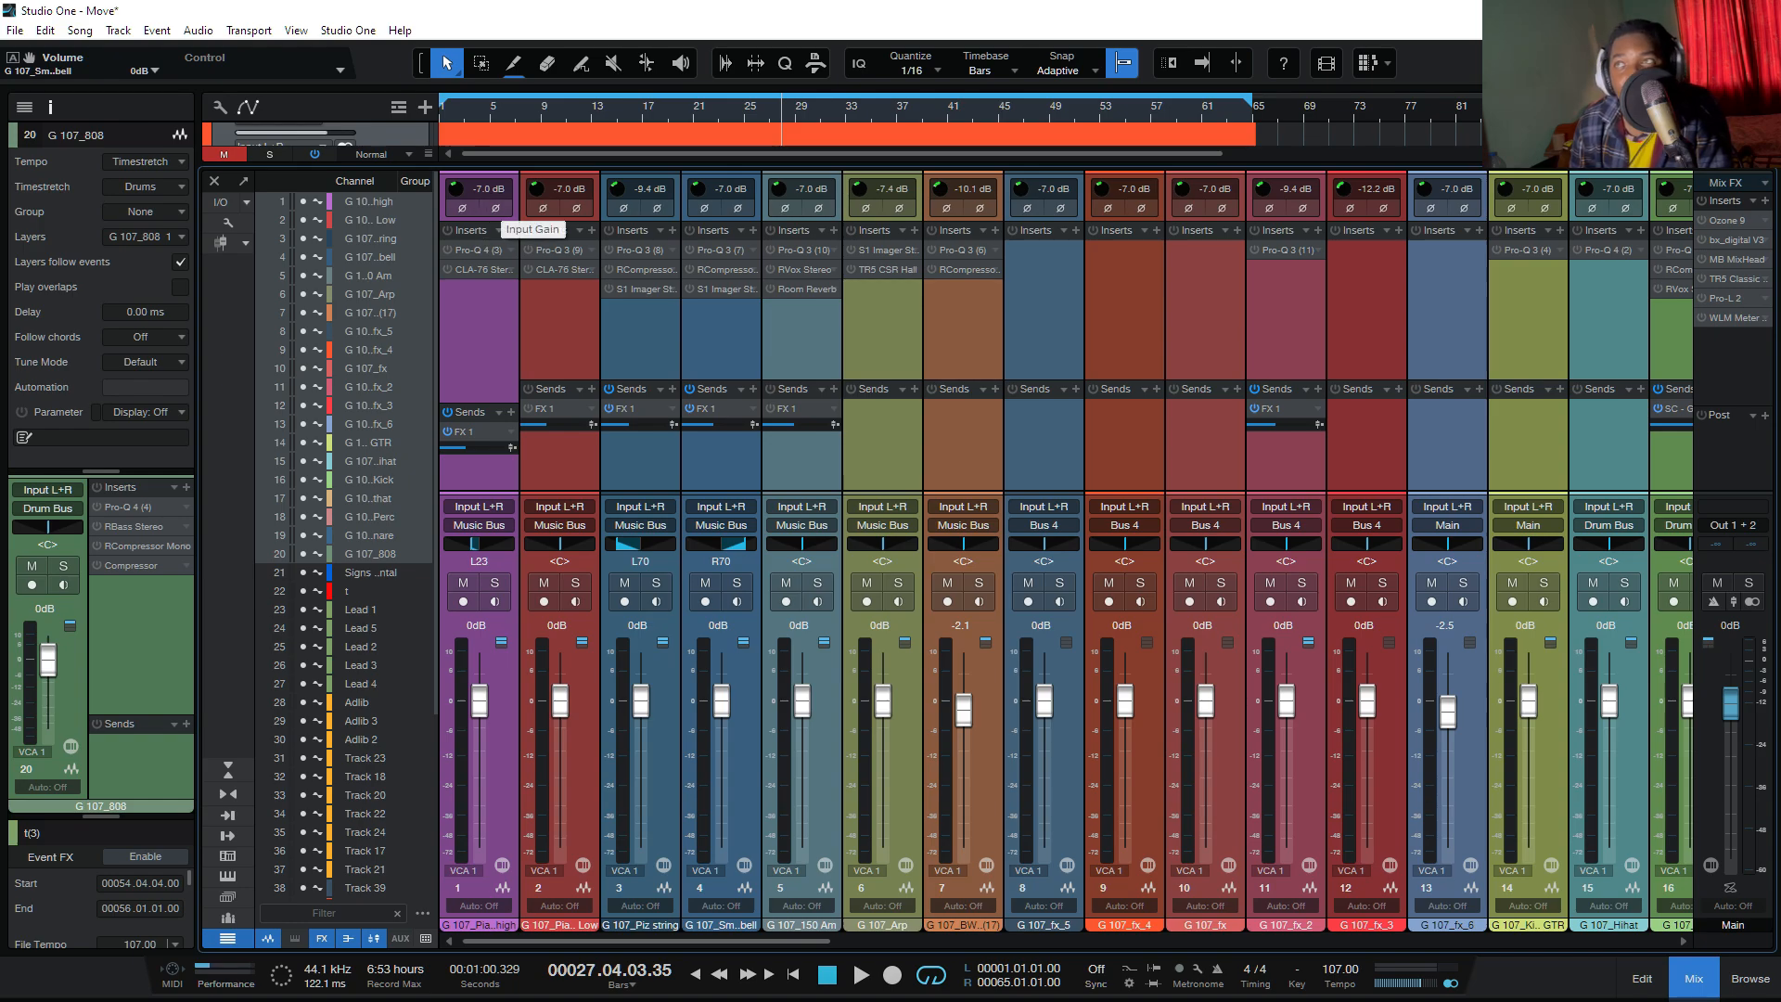
{"action": "key", "text": "F3"}
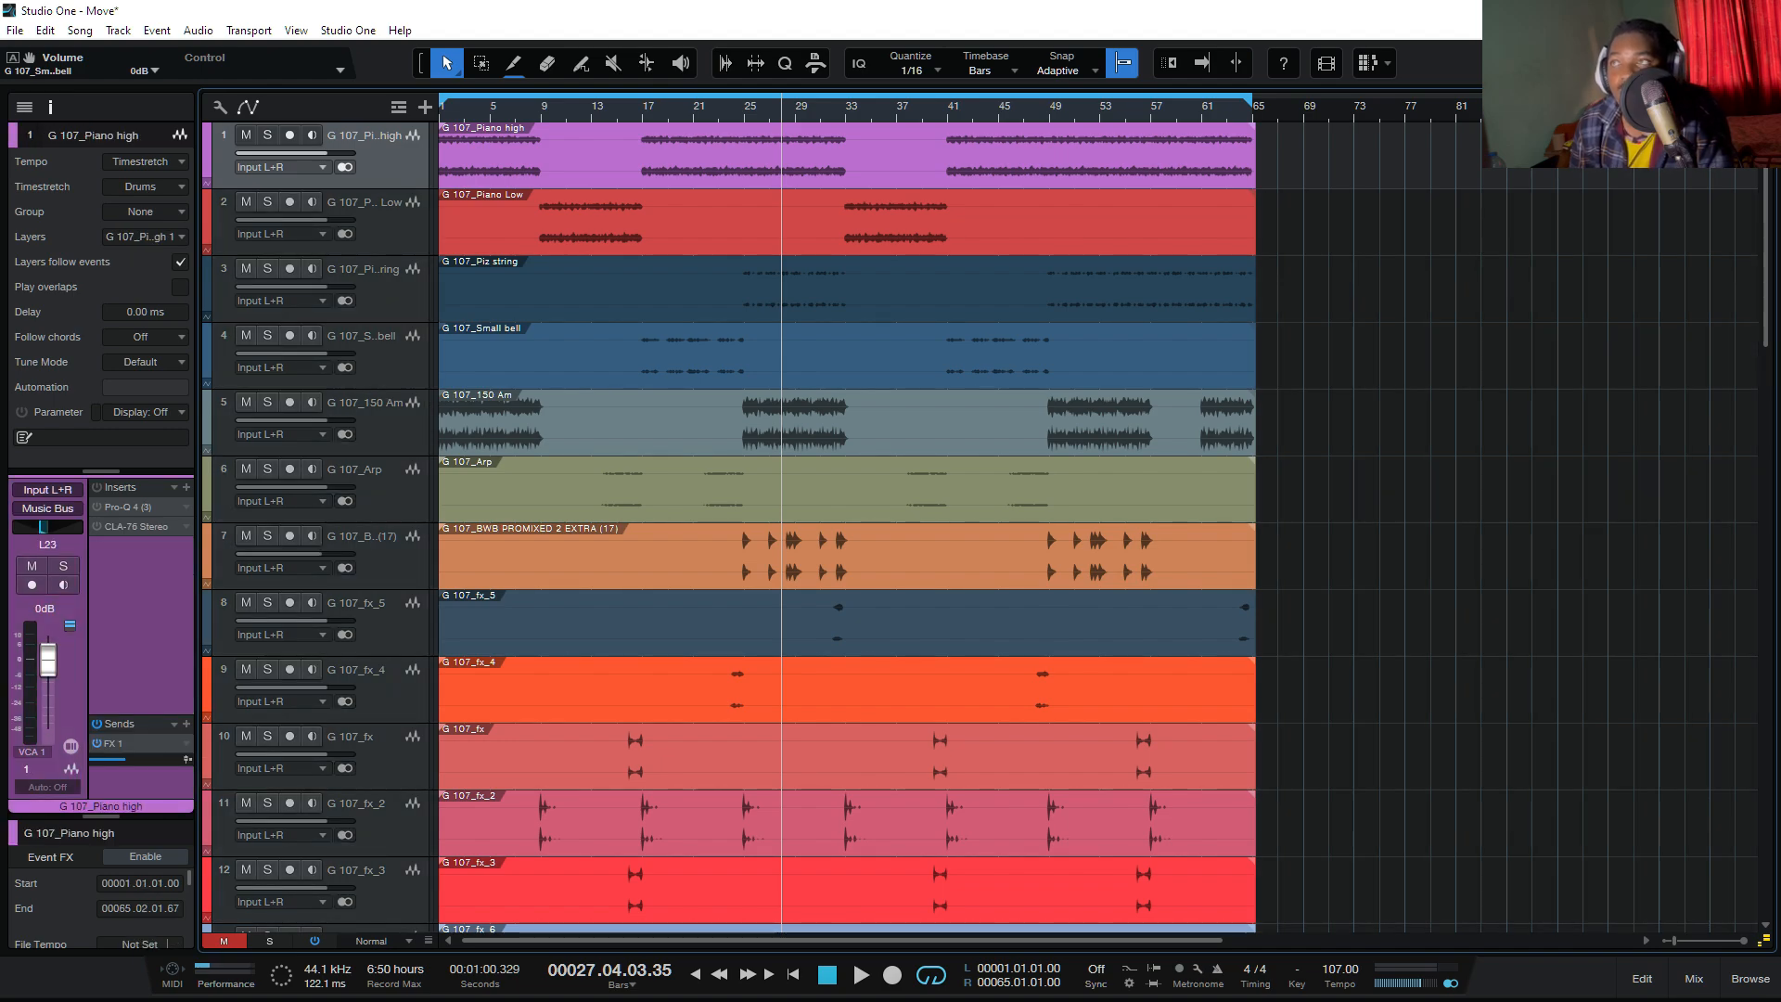
{"action": "scroll", "coordinate": [846, 525], "scroll_direction": "down", "scroll_amount": 10}
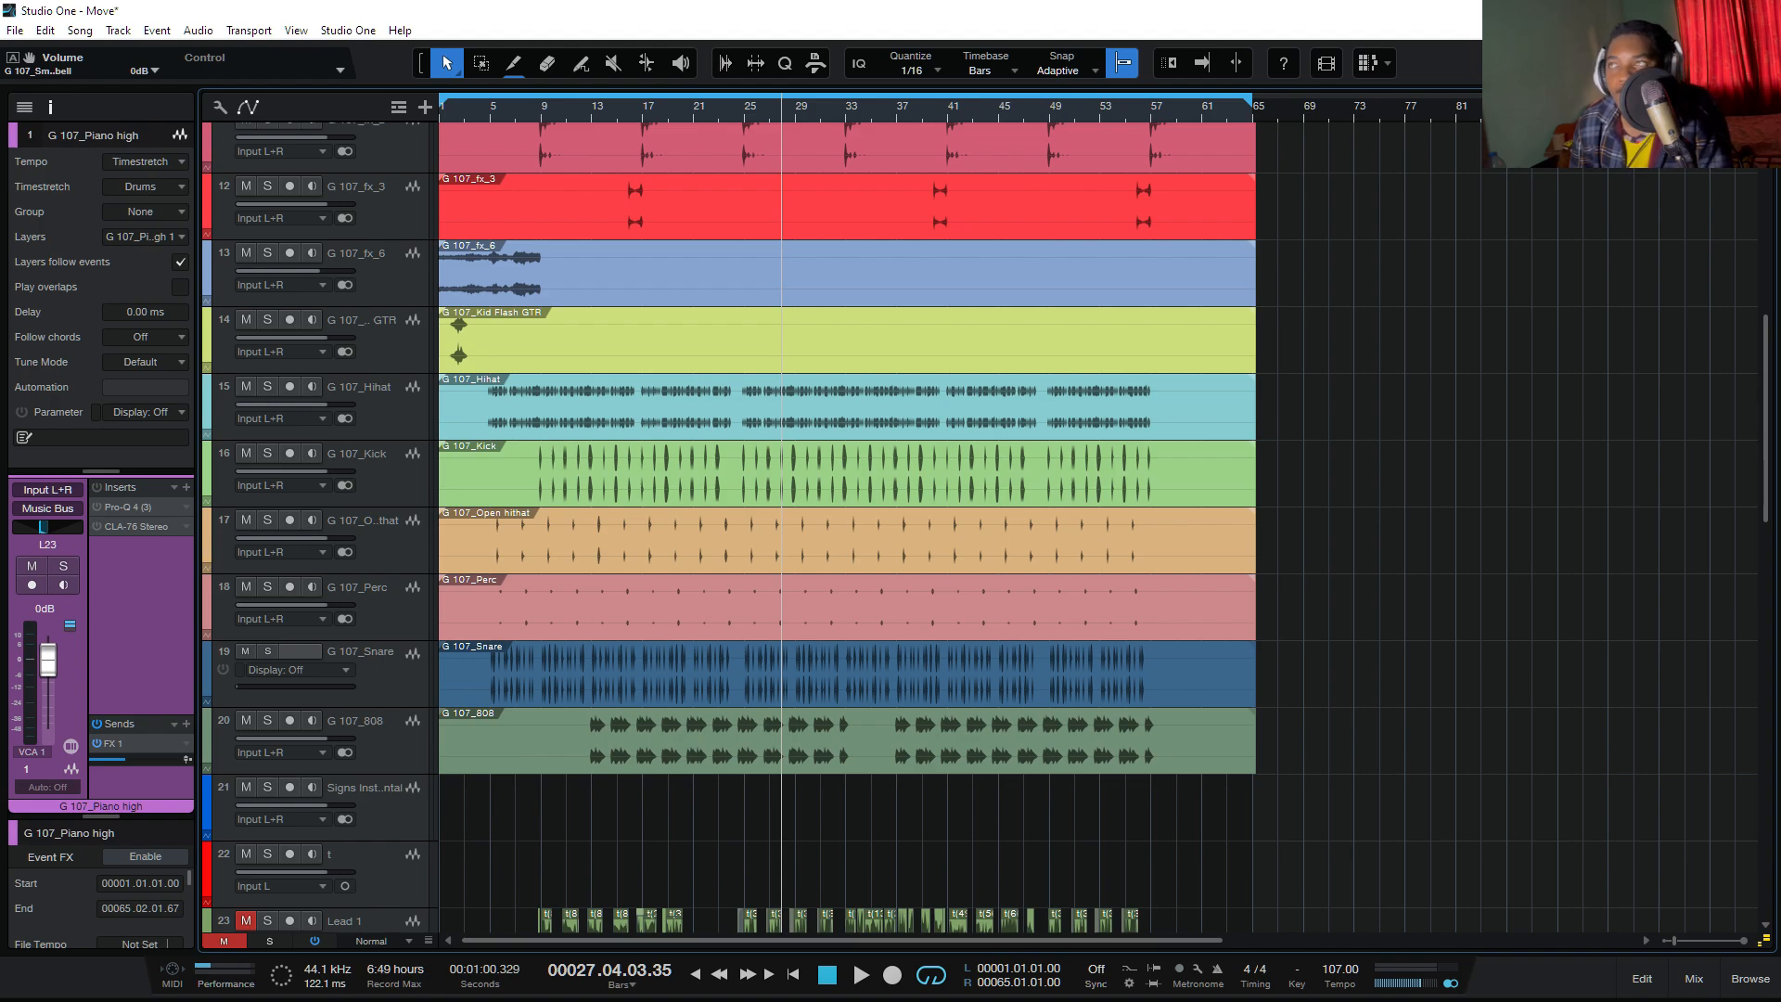
{"action": "left_click", "coordinate": [543, 105]}
{"action": "key", "text": "e"}
{"action": "key", "text": "e"}
{"action": "key", "text": "e"}
{"action": "key", "text": "e"}
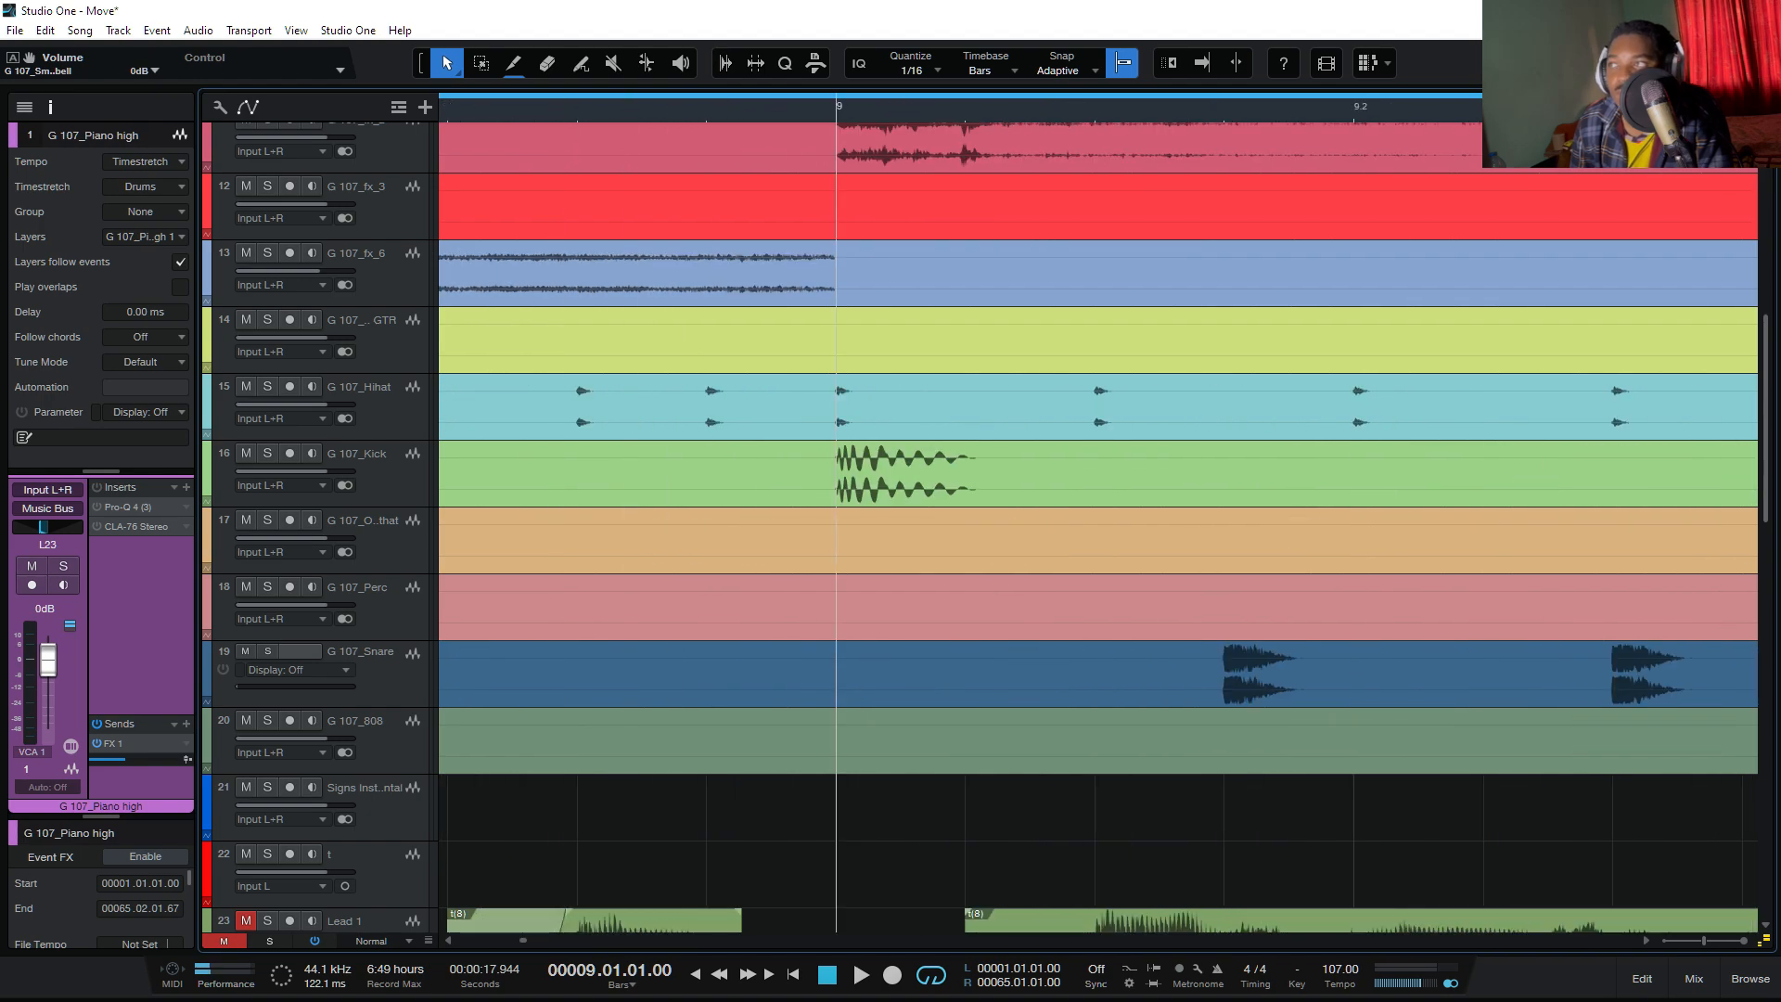
{"action": "key", "text": "w"}
{"action": "key", "text": "w"}
{"action": "key", "text": "w"}
{"action": "key", "text": "w"}
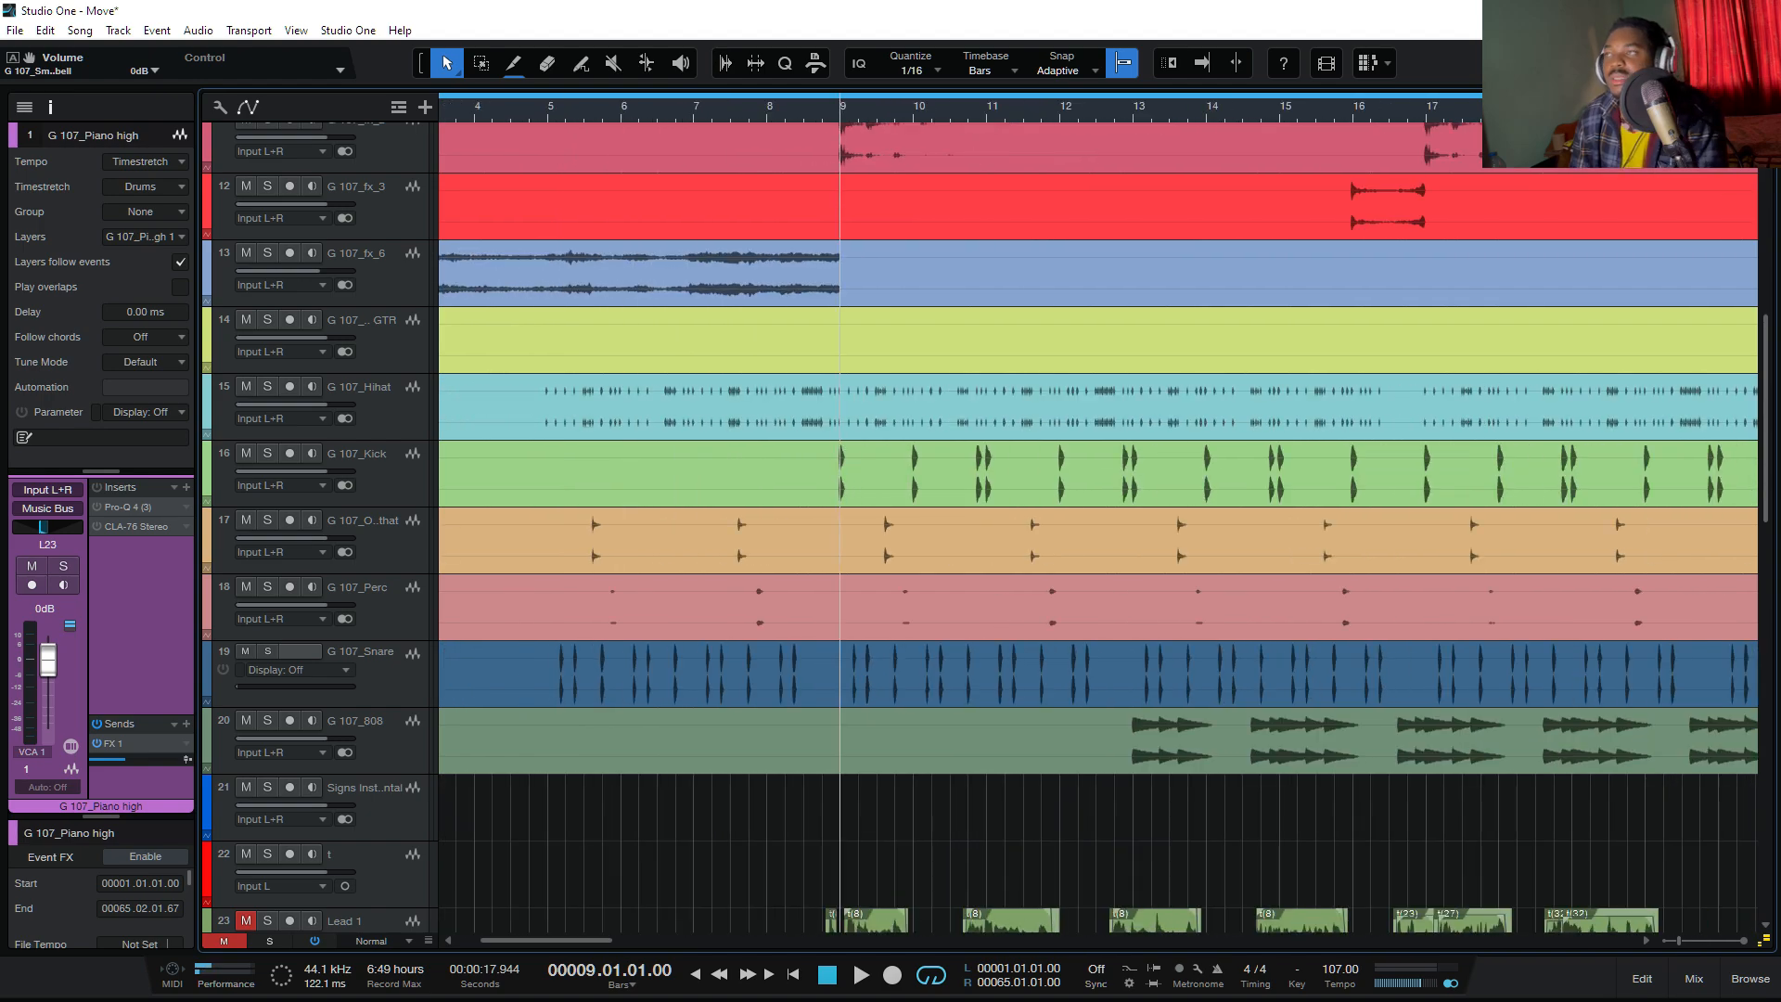
Step: Solo the G 107_Kick track and play it back from bar 9 to about bar 12
{"action": "key", "text": "space"}
{"action": "left_click", "coordinate": [267, 453]}
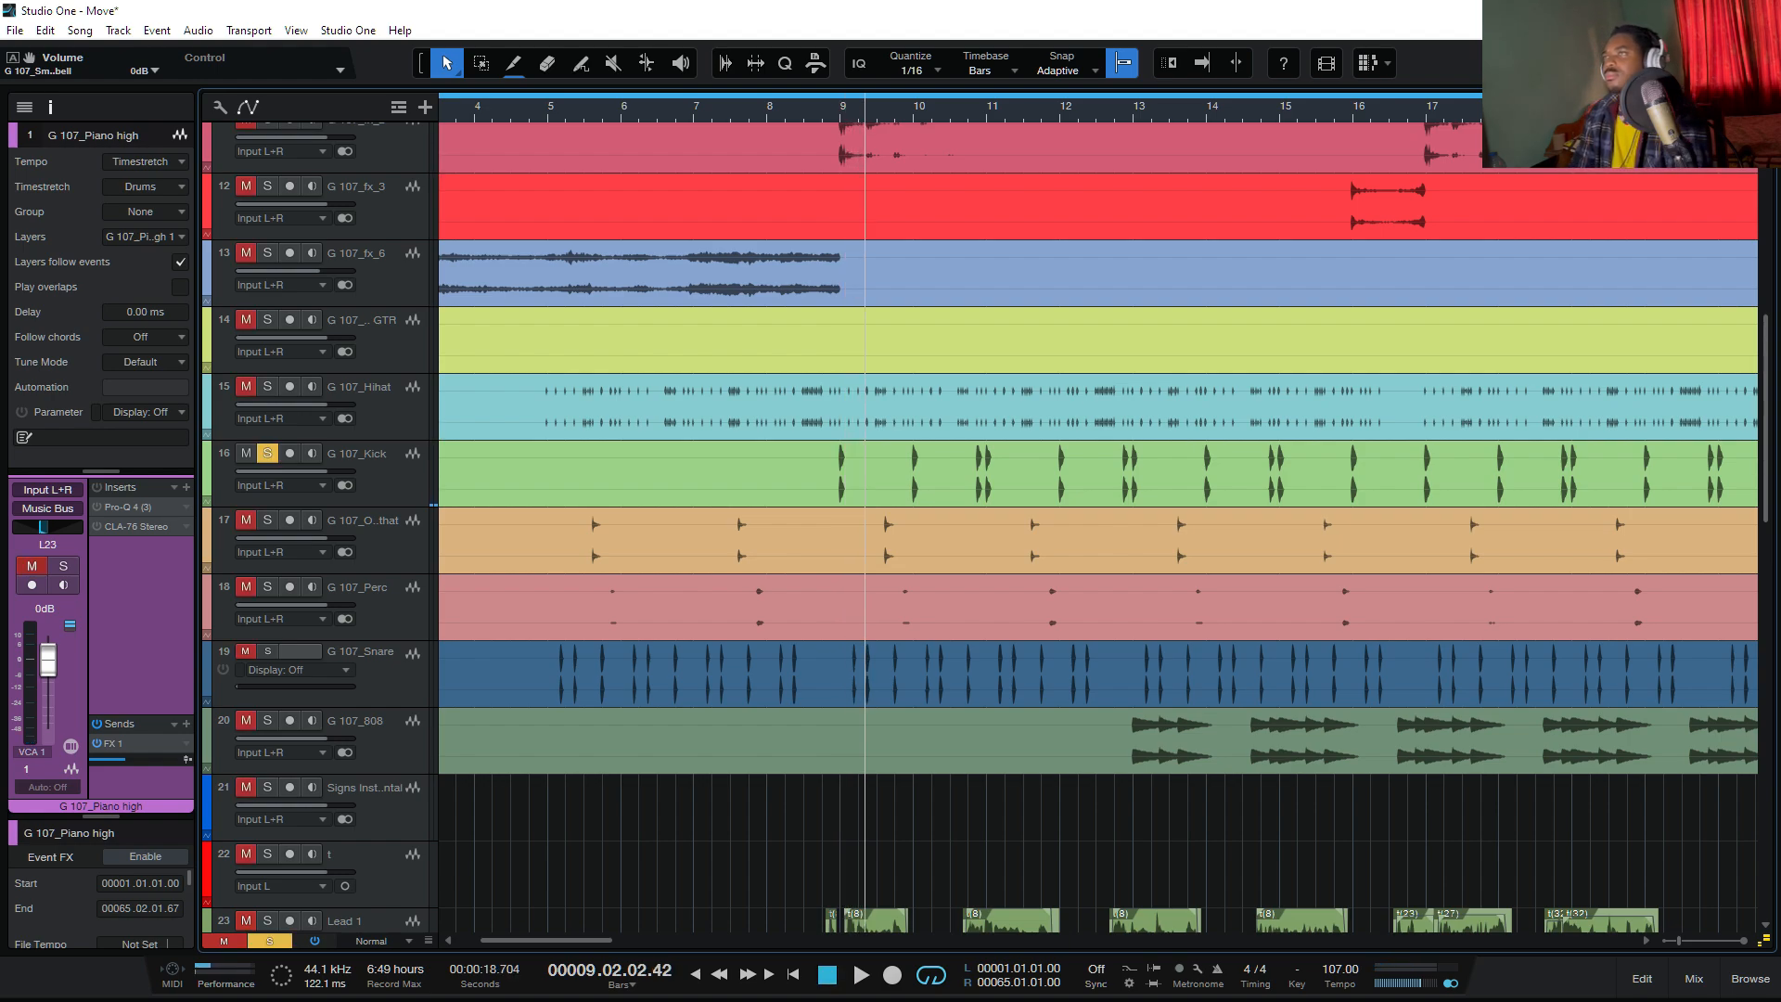
{"action": "key", "text": "space"}
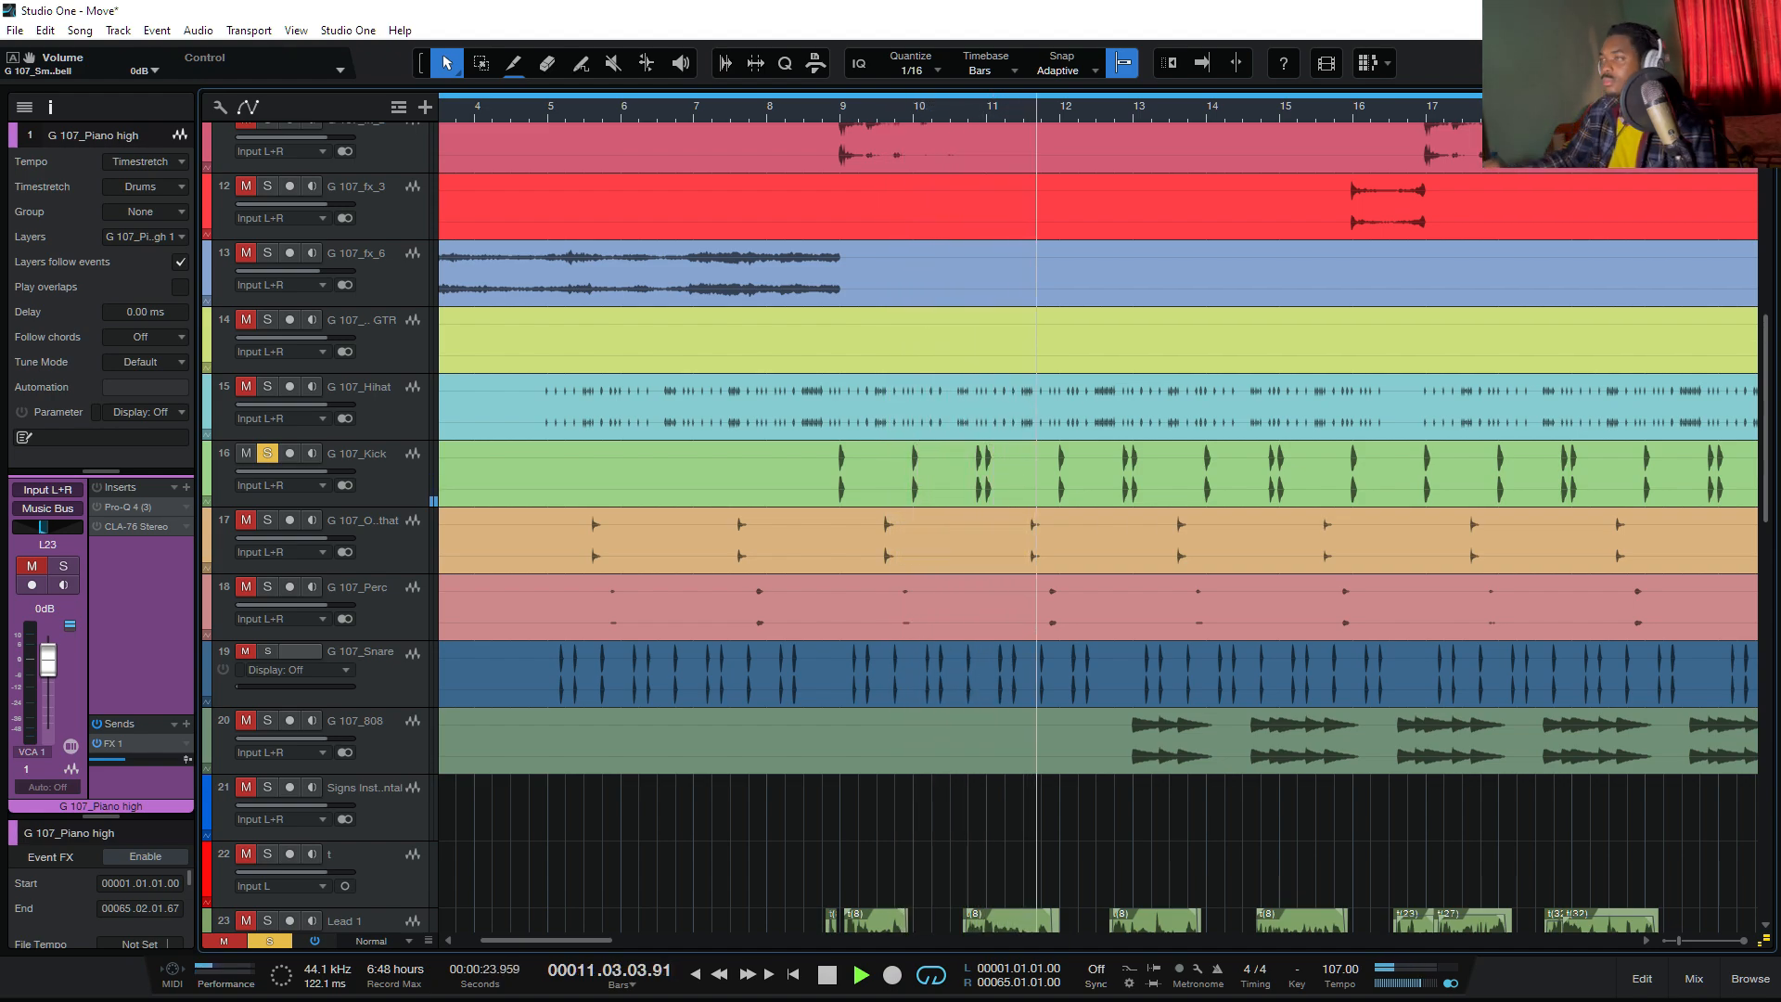
{"action": "key", "text": "space"}
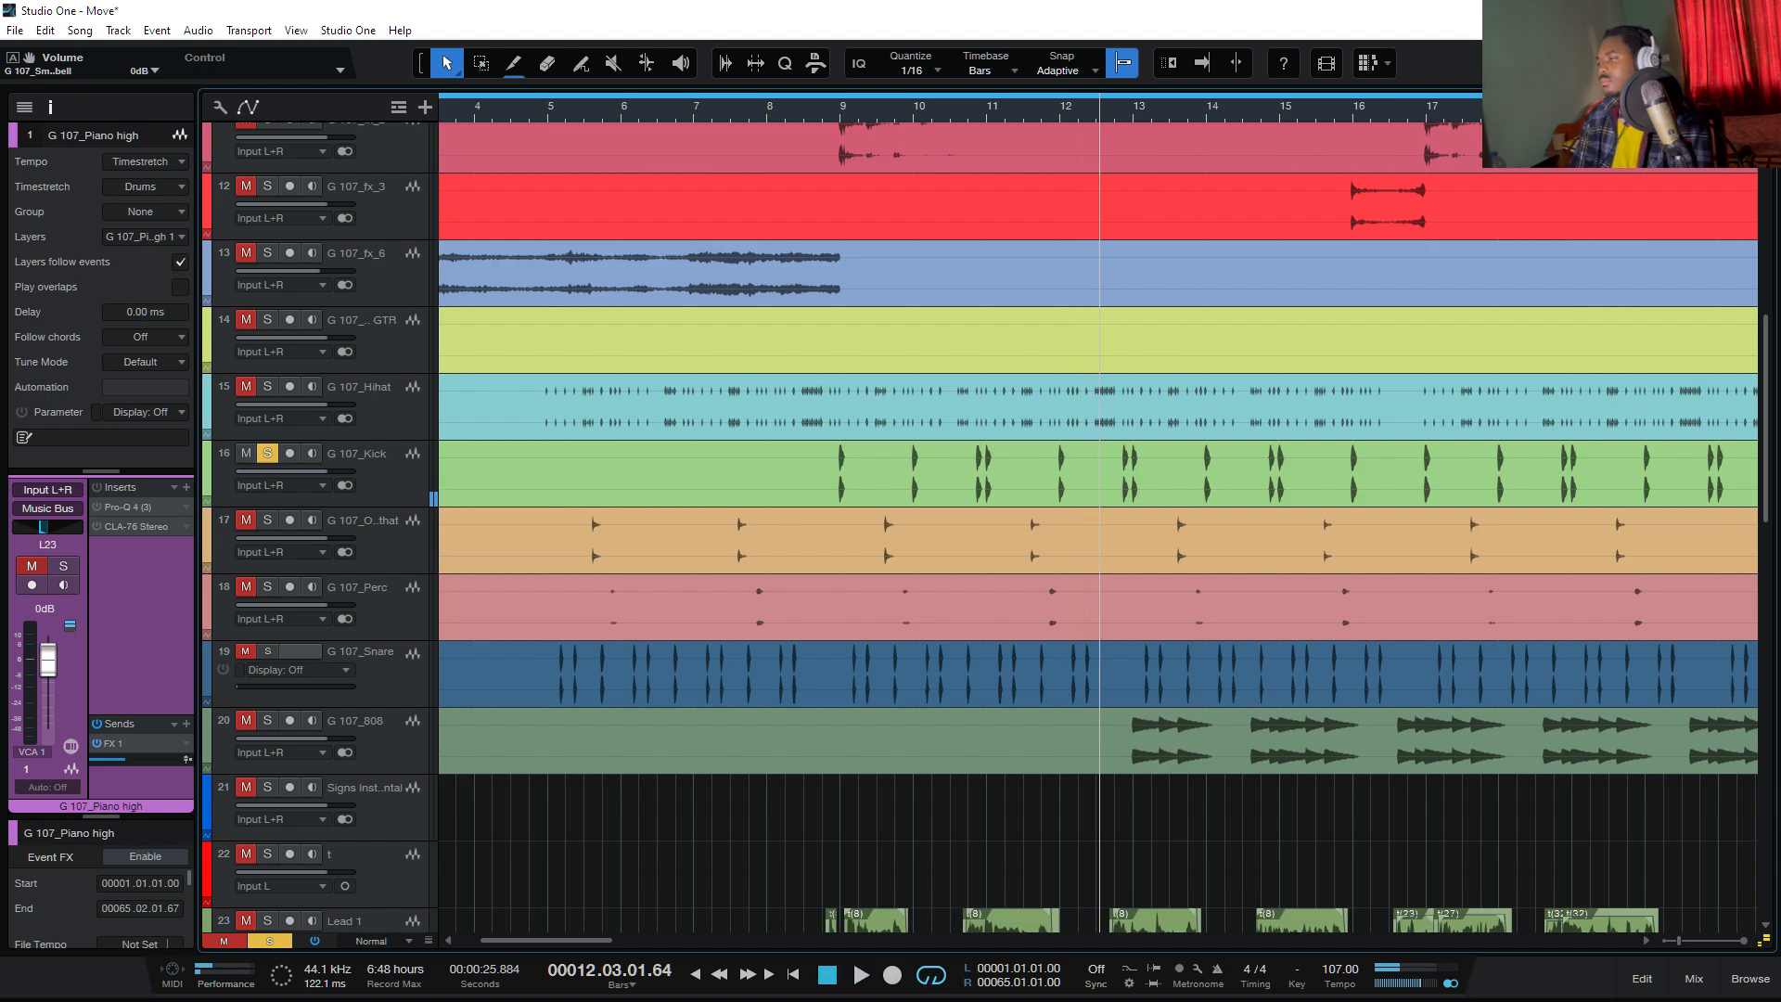
Step: Select the G 107_Kick track and open the Pro-Q 4 insert on its console channel for editing
{"action": "left_click", "coordinate": [1694, 978]}
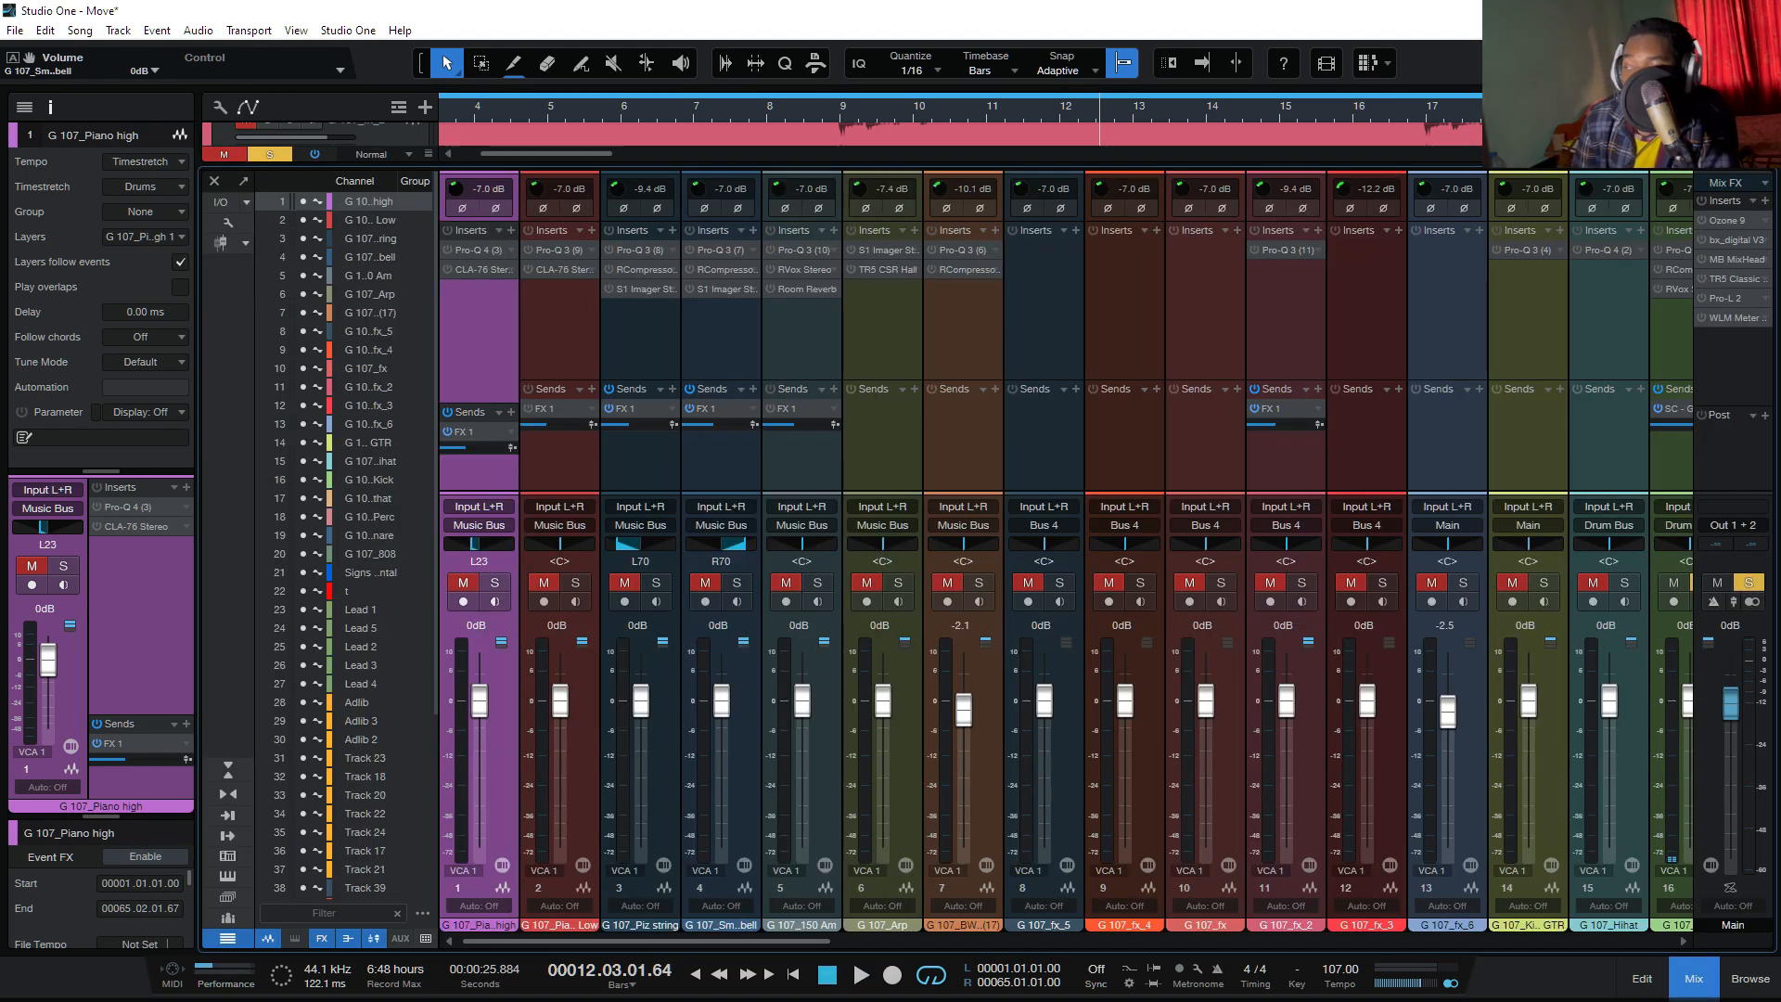
{"action": "key", "text": "F3"}
{"action": "left_click", "coordinate": [381, 497]}
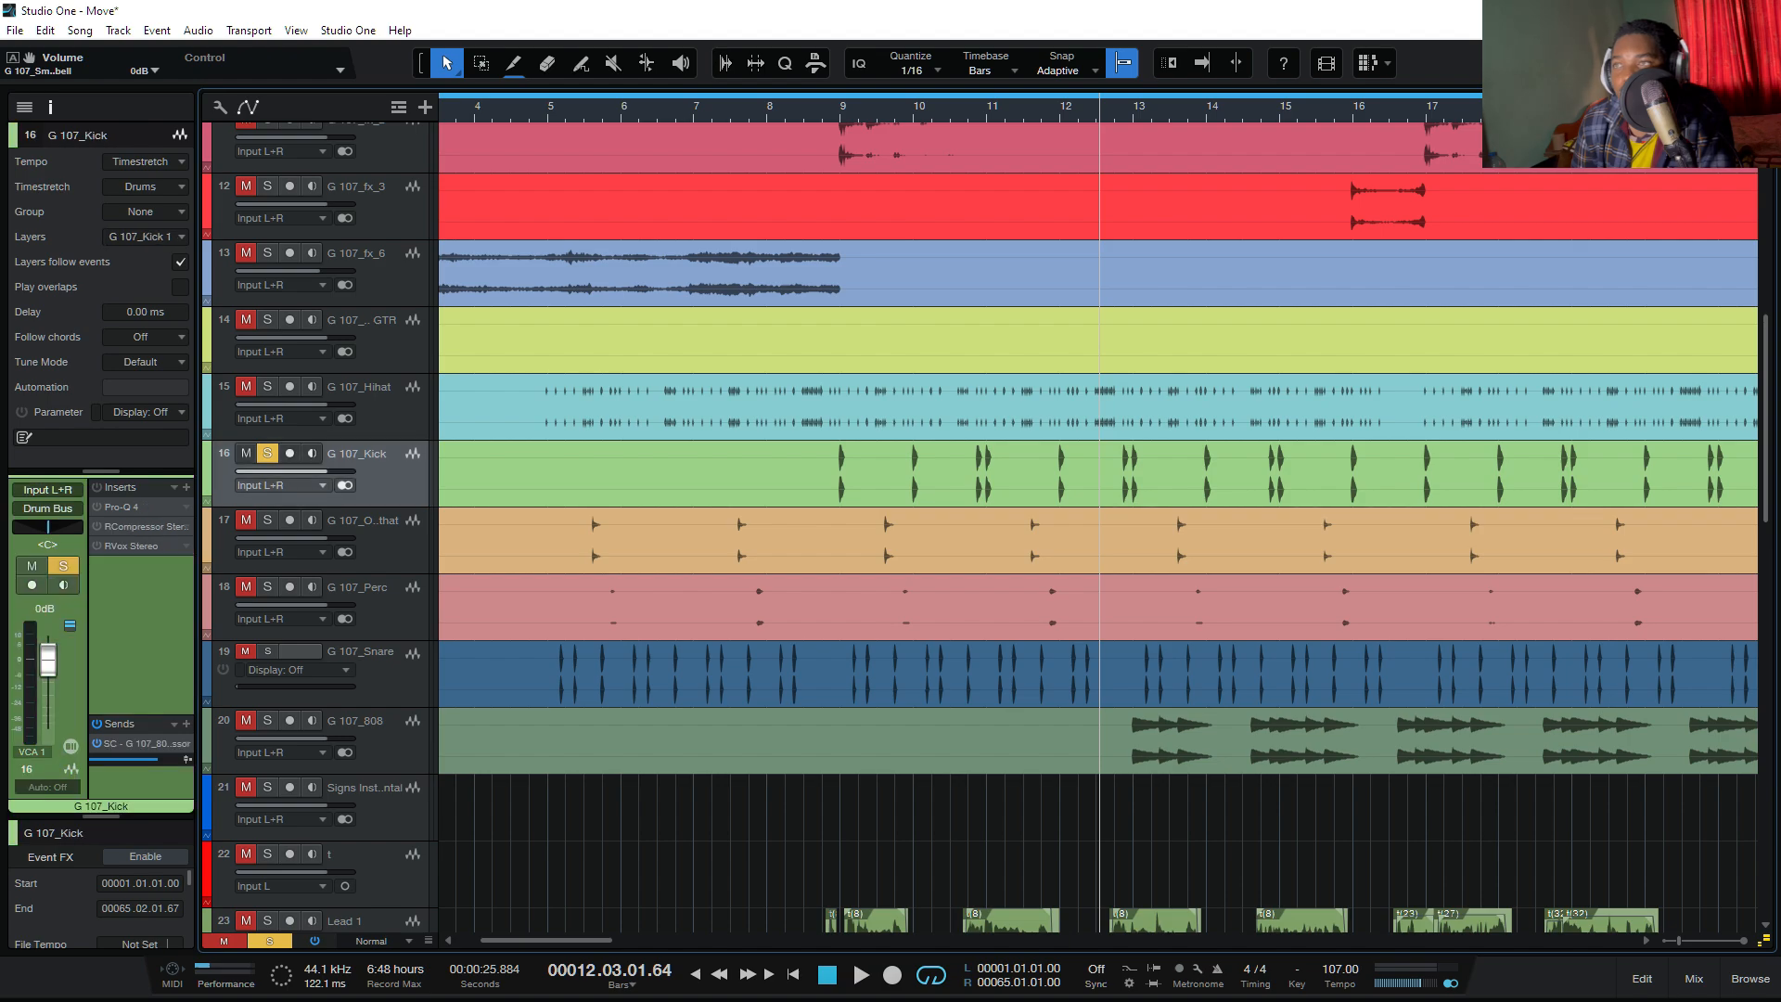
{"action": "left_click", "coordinate": [1694, 979]}
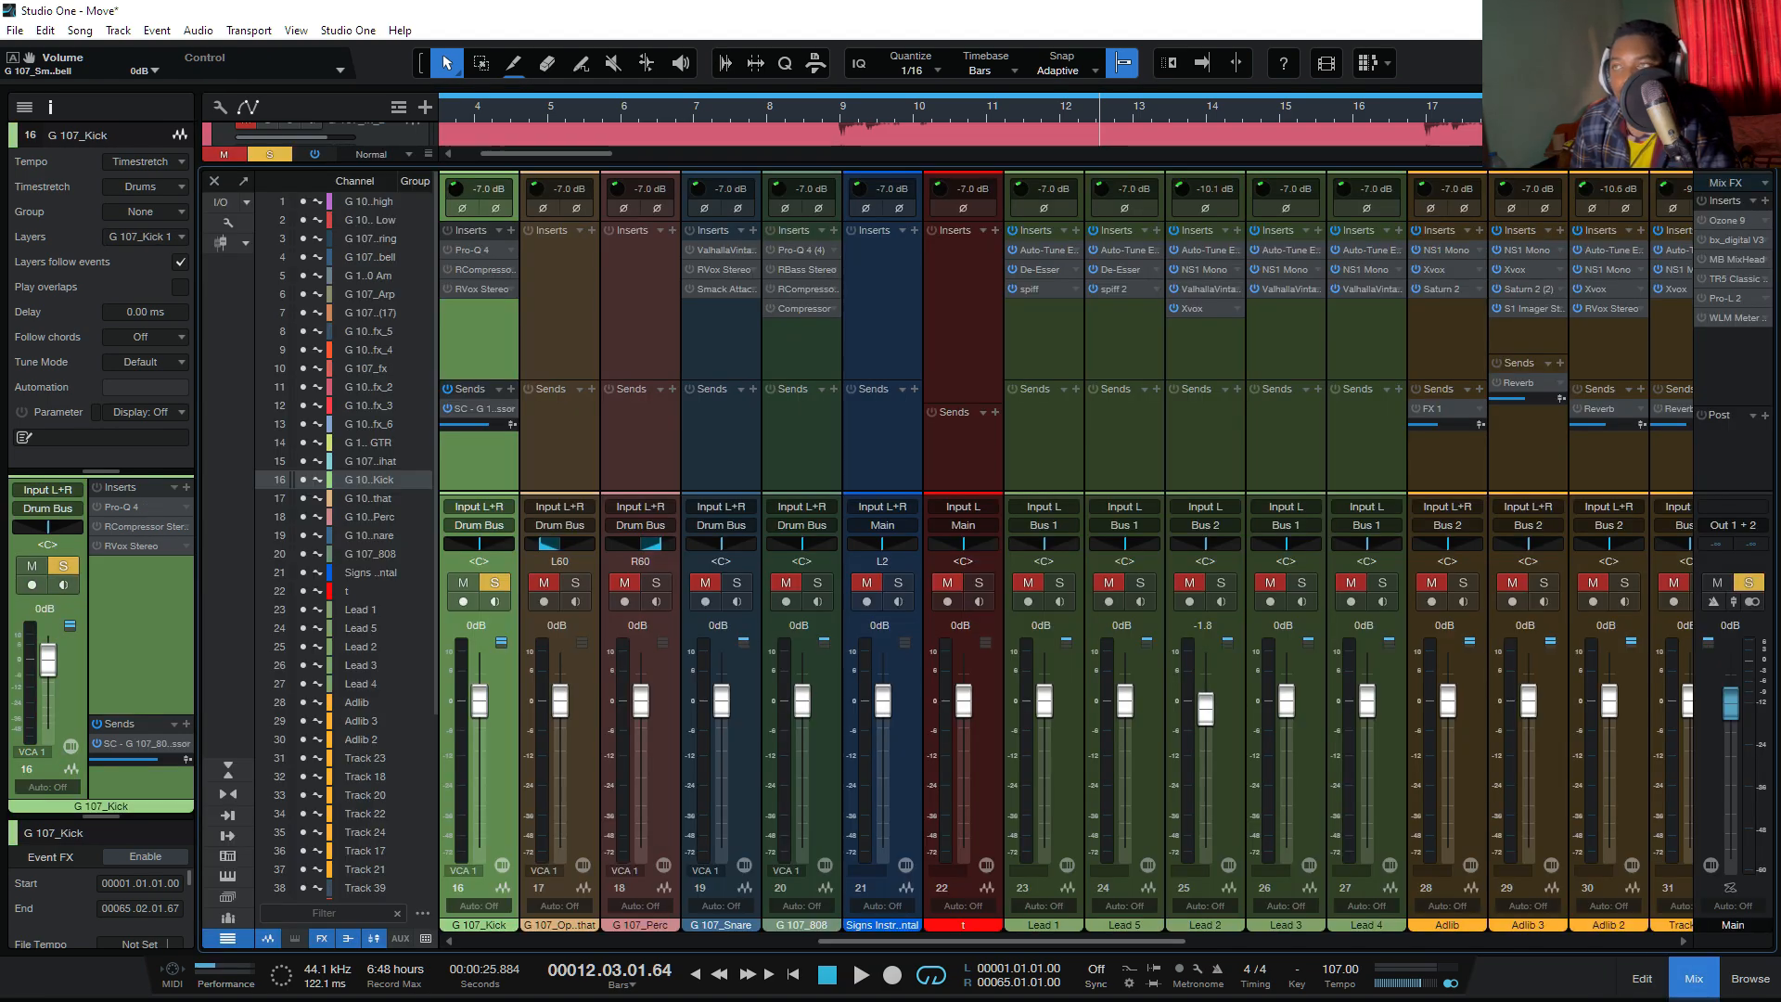
{"action": "scroll", "coordinate": [1067, 557], "scroll_direction": "left", "scroll_amount": 3}
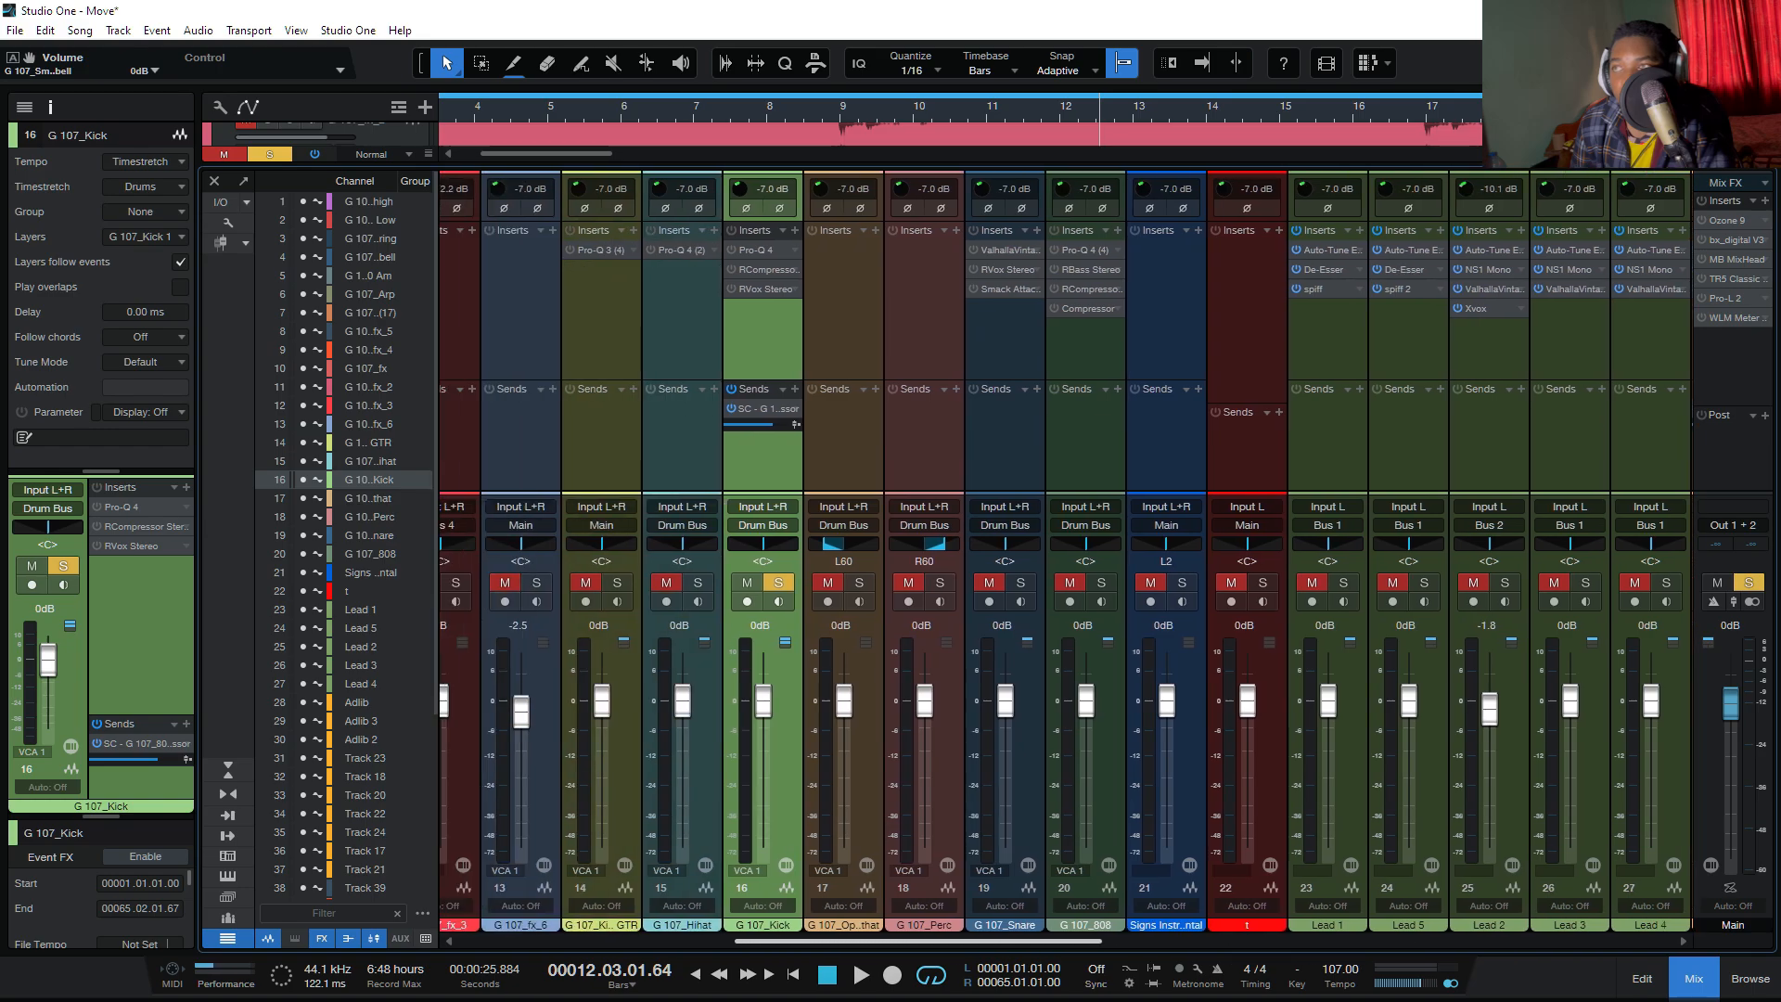
{"action": "scroll", "coordinate": [1067, 557], "scroll_direction": "right", "scroll_amount": 1}
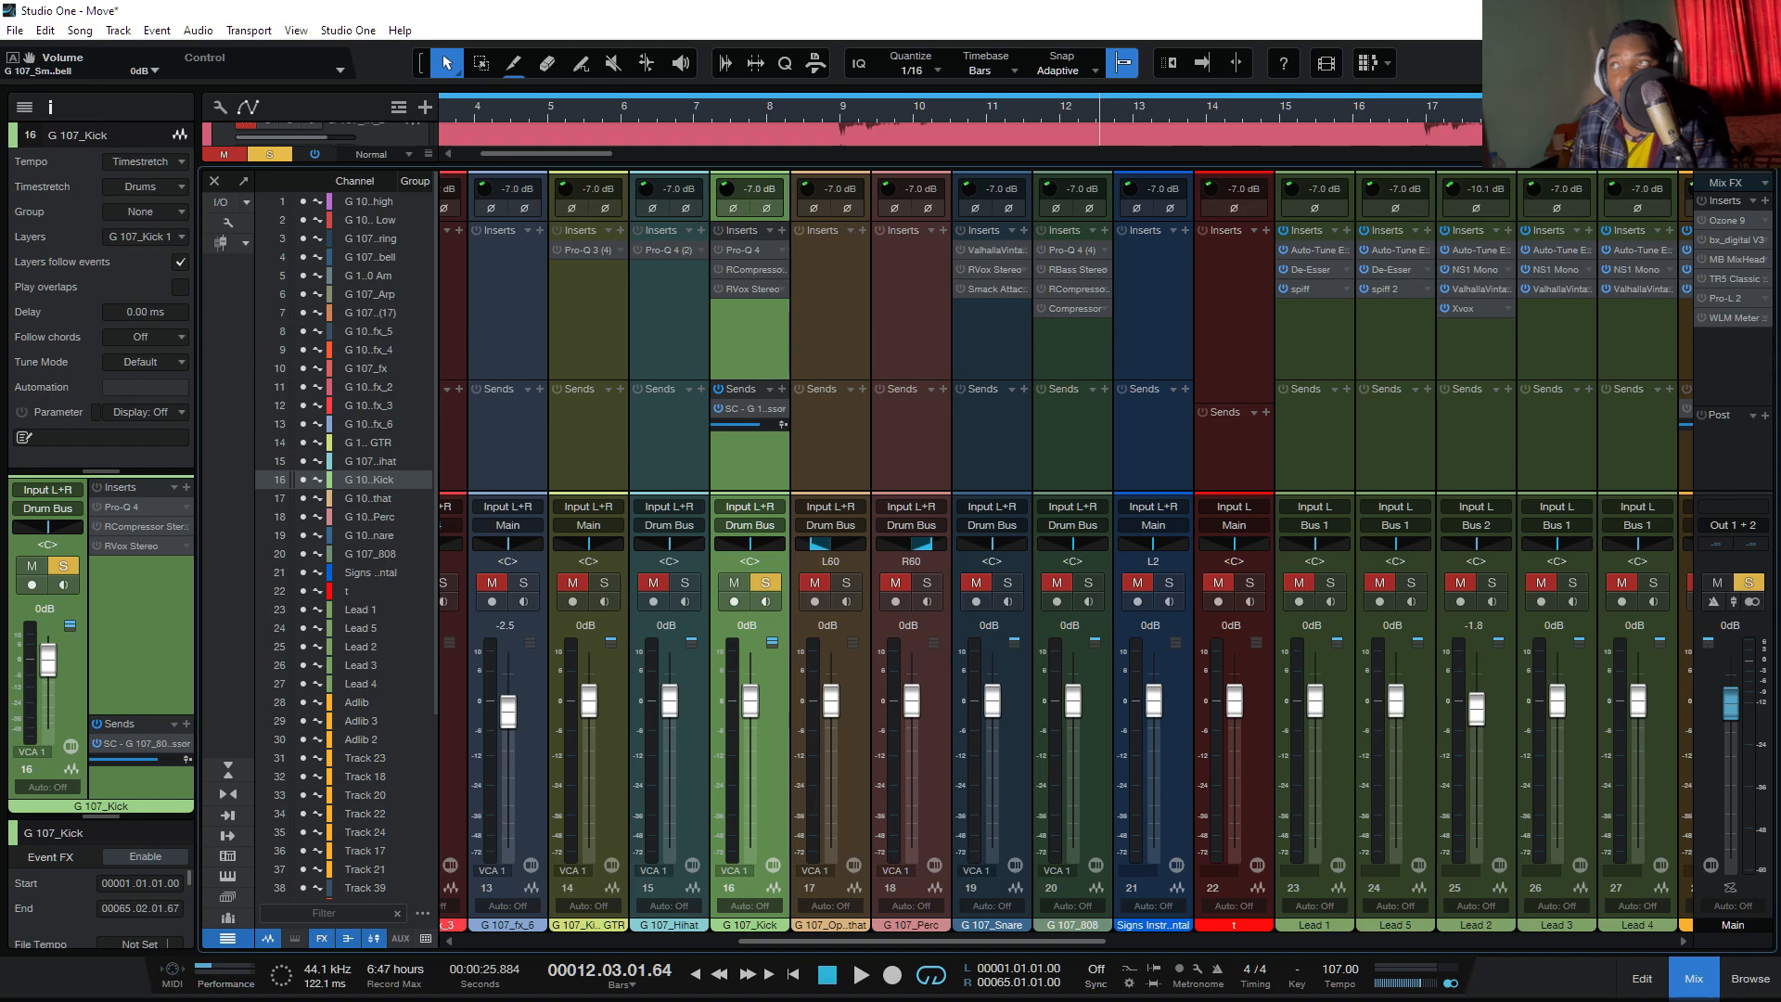
{"action": "right_click", "coordinate": [770, 251]}
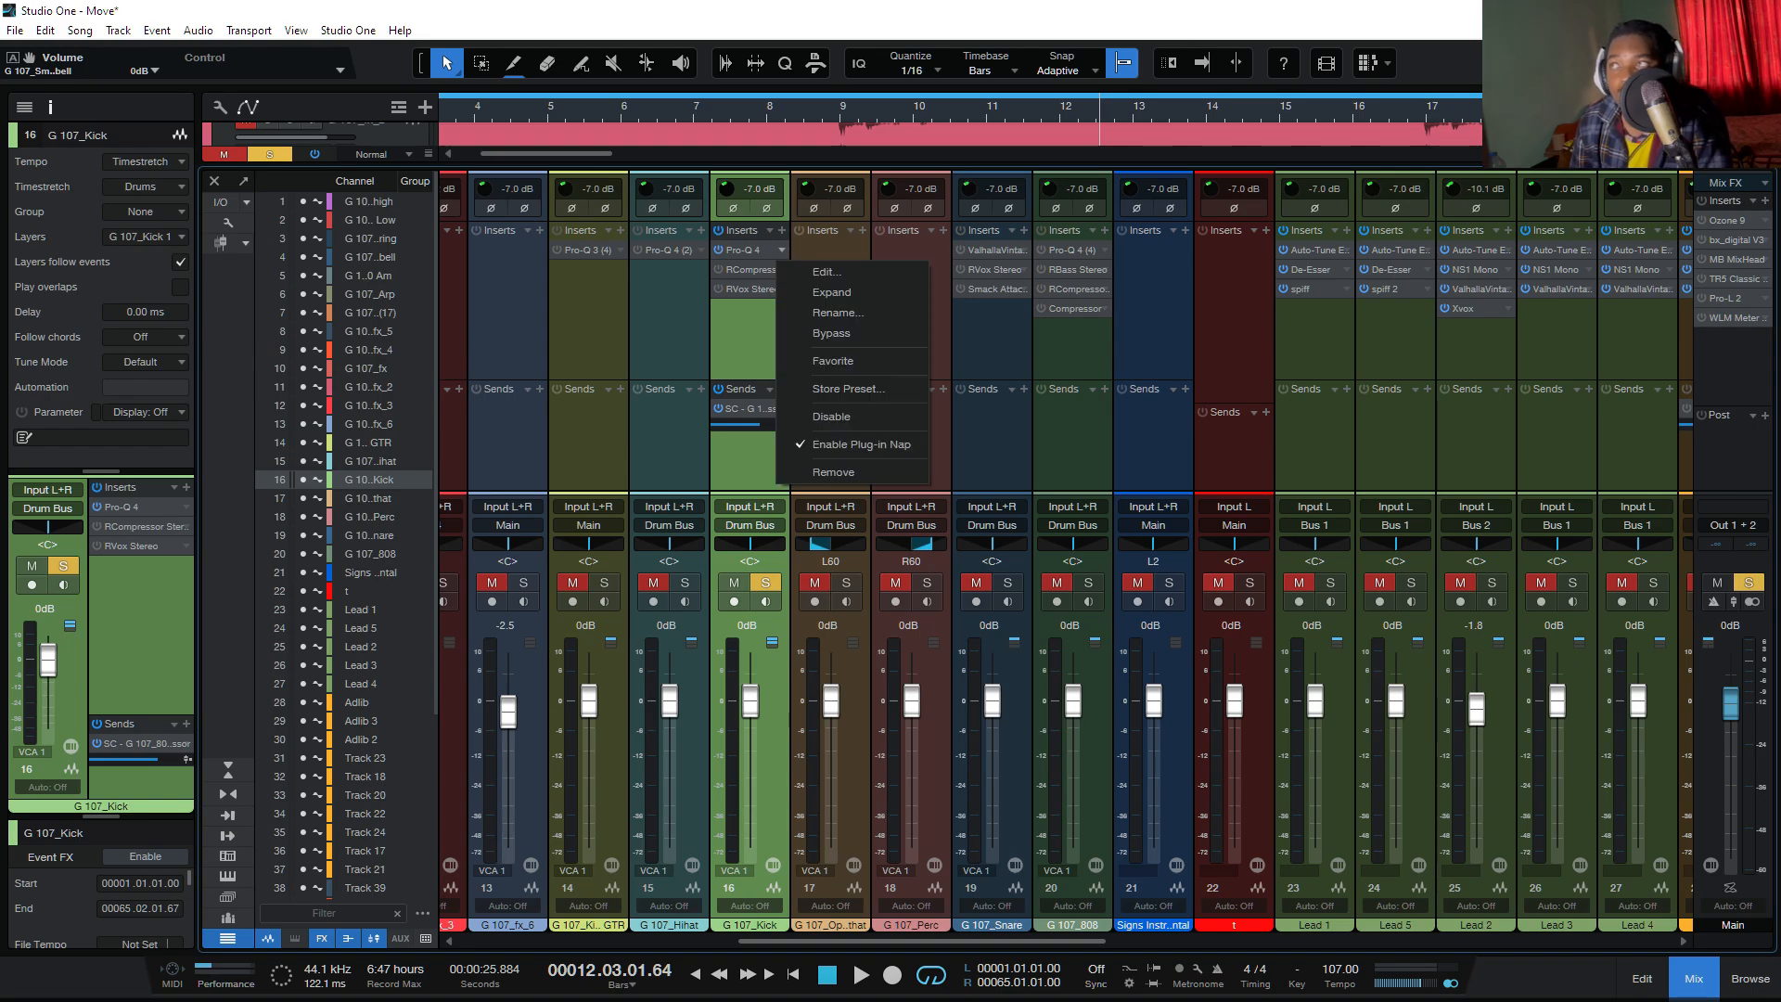
{"action": "left_click", "coordinate": [816, 273]}
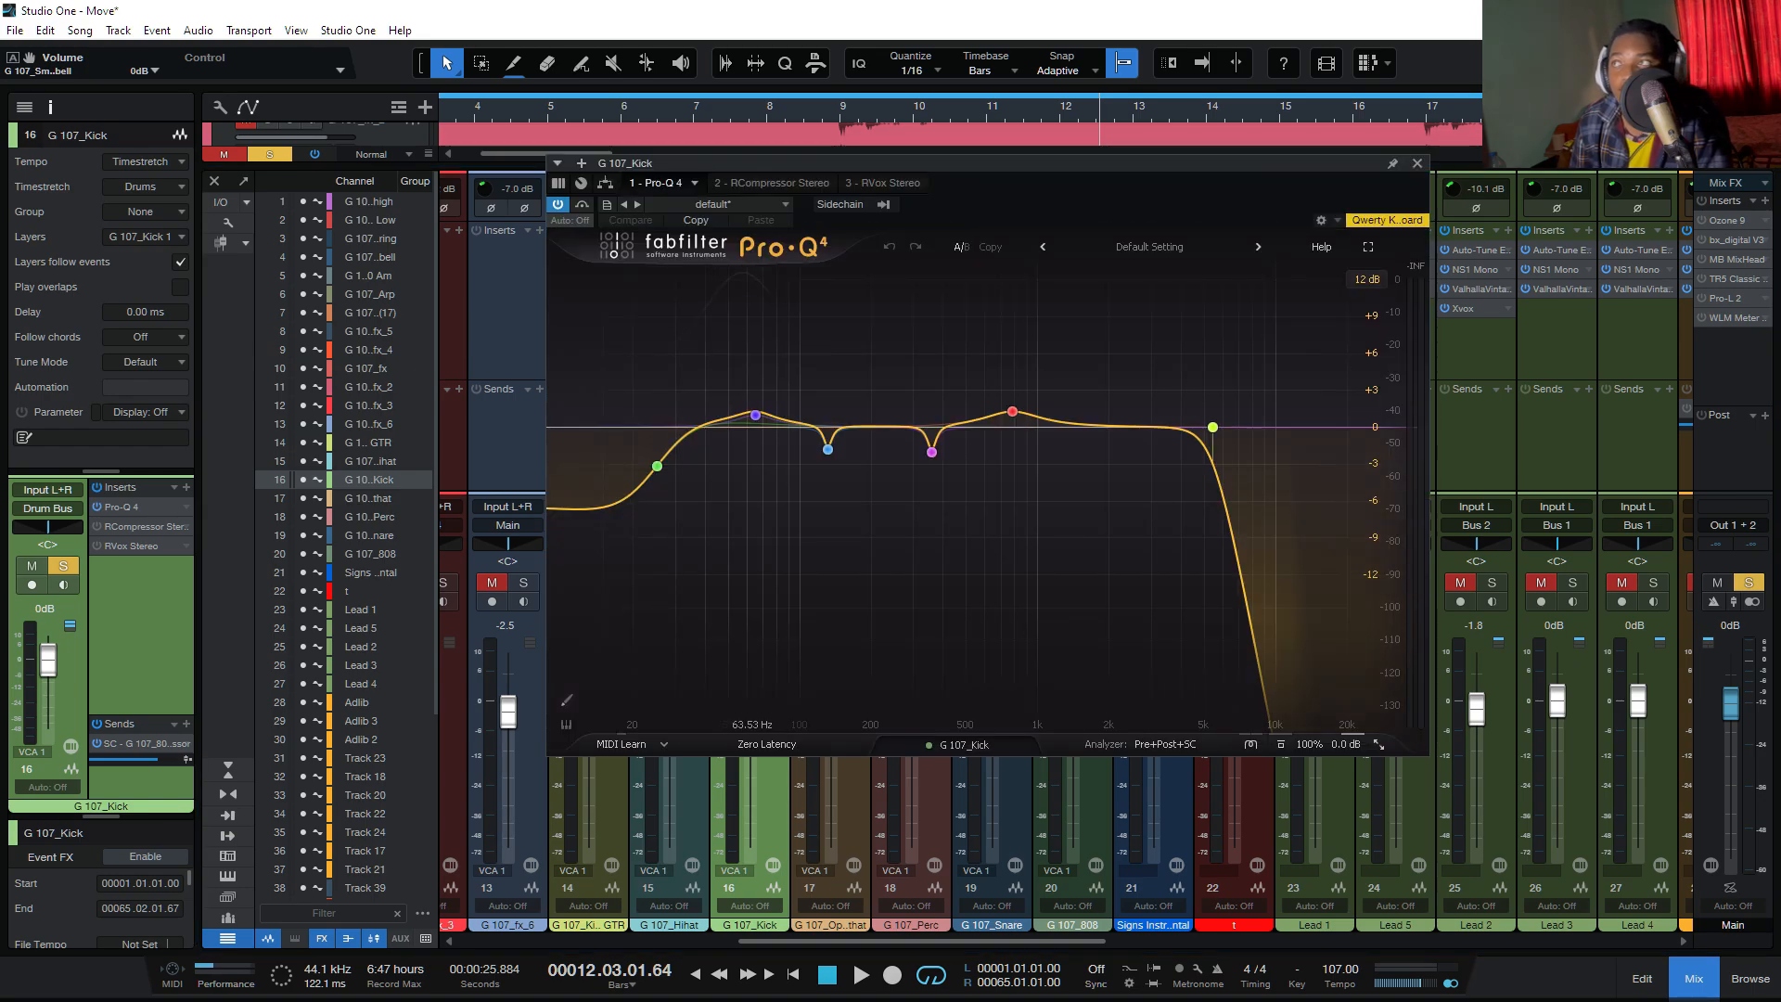
Step: Select the kick's low shelf band in Pro-Q 4 and move the plug-in window to the middle of the console
{"action": "left_click_drag", "start_coordinate": [933, 166], "coordinate": [801, 190]}
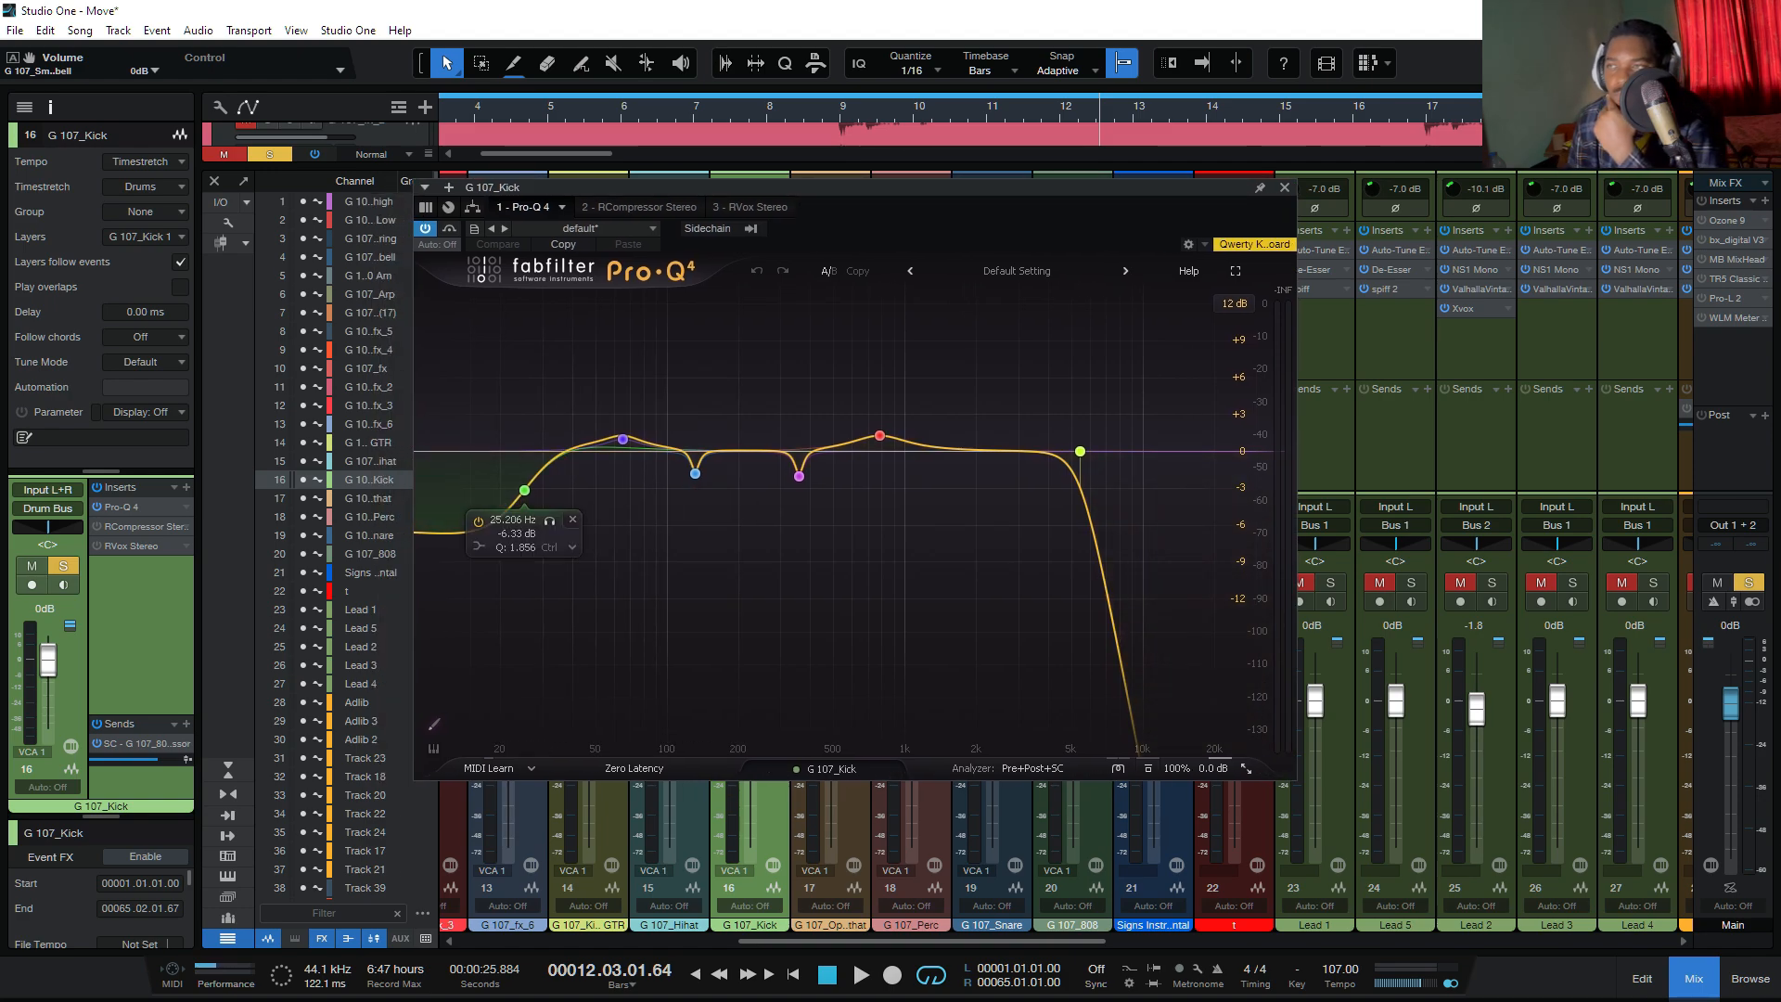
{"action": "left_click", "coordinate": [524, 490]}
{"action": "left_click_drag", "start_coordinate": [835, 189], "coordinate": [1336, 292]}
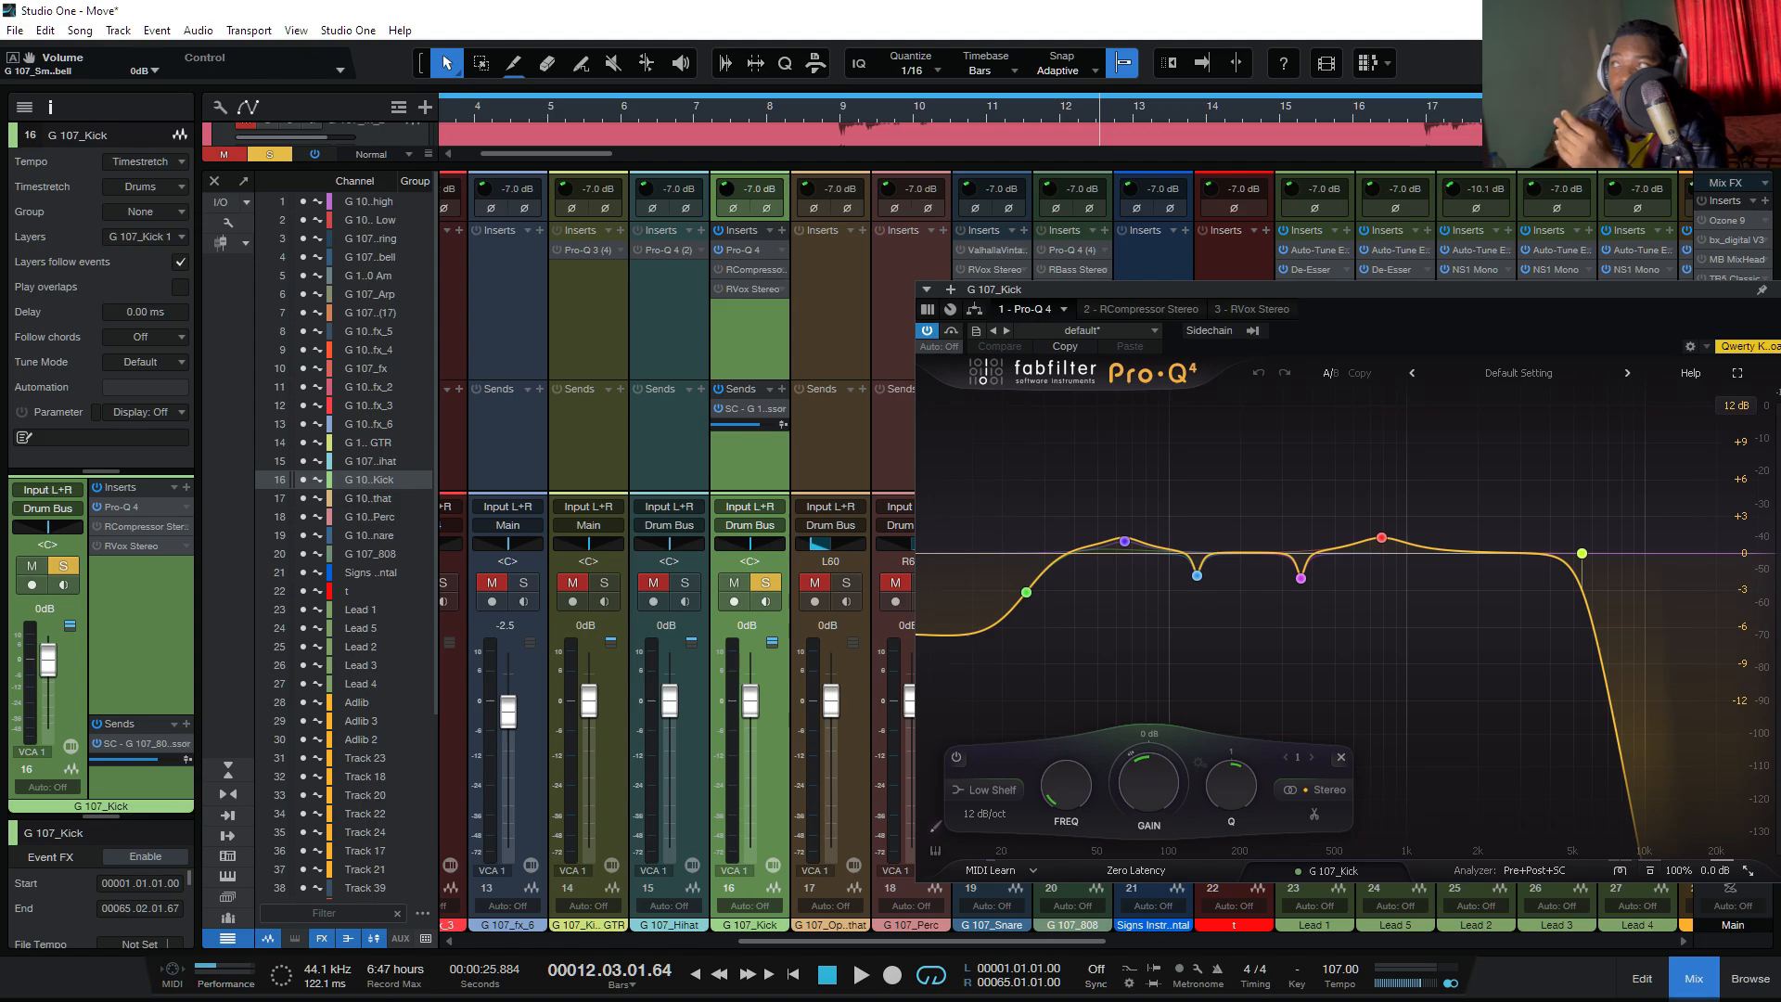
{"action": "left_click_drag", "start_coordinate": [1152, 300], "coordinate": [1188, 210]}
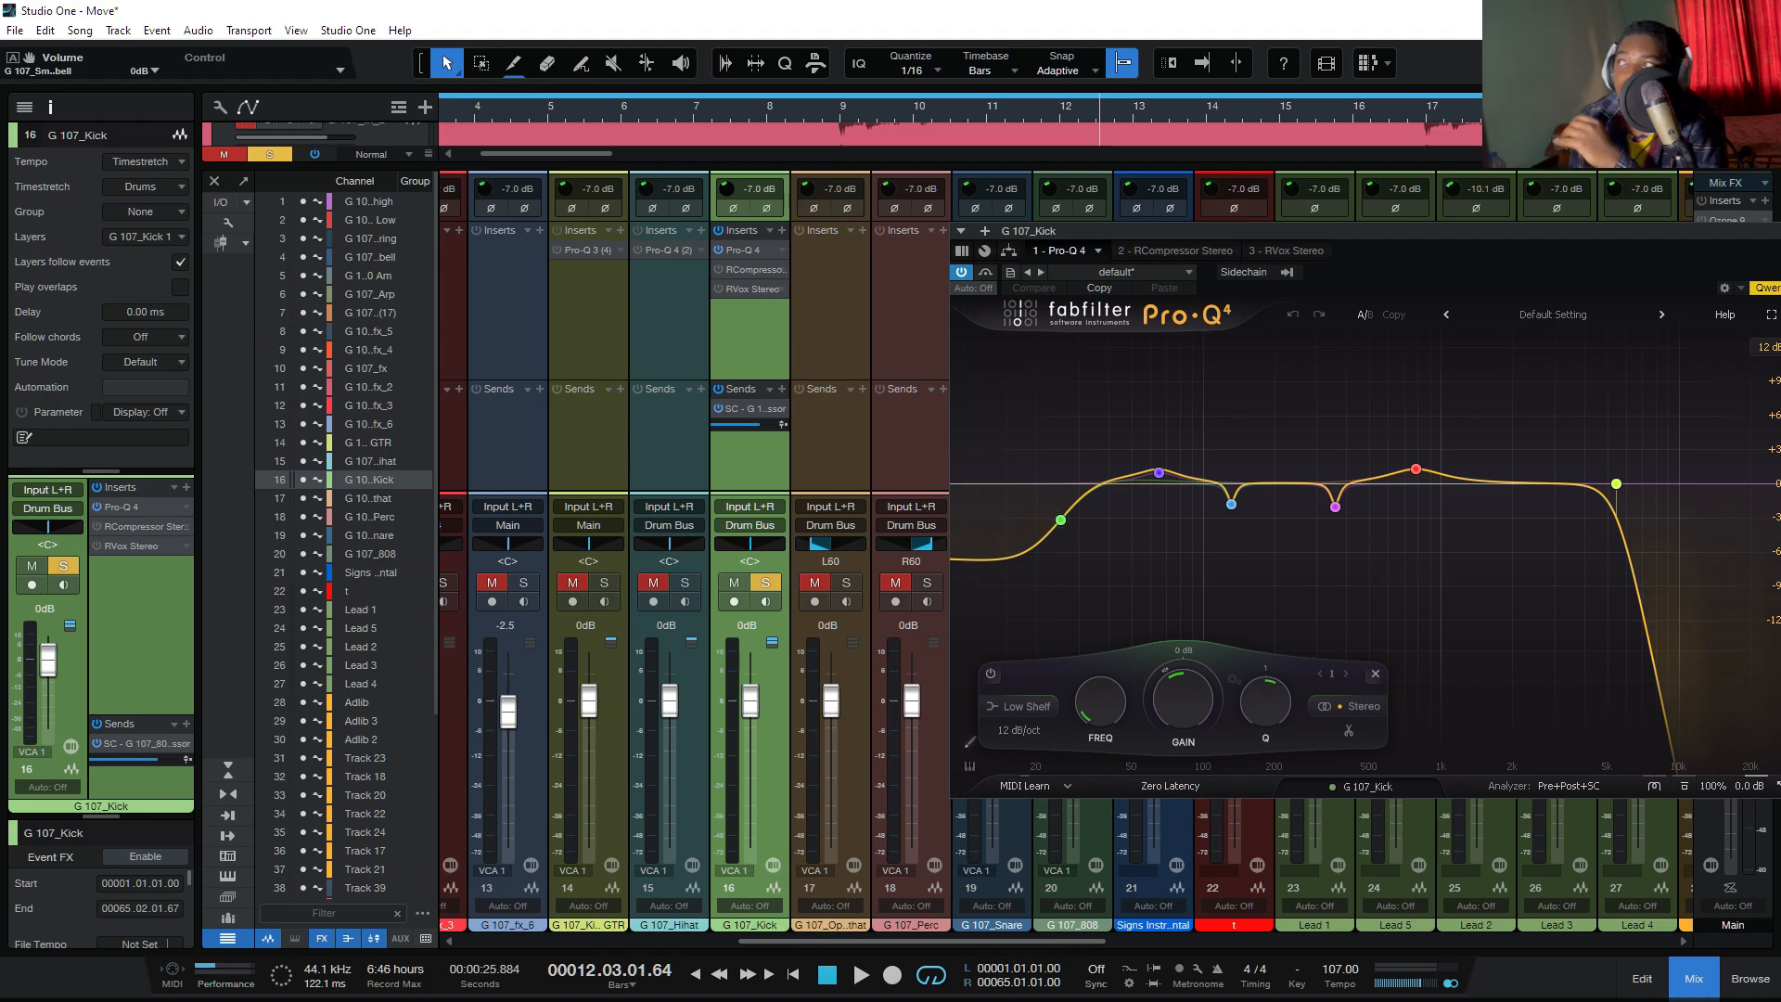
{"action": "left_click_drag", "start_coordinate": [1205, 234], "coordinate": [810, 247]}
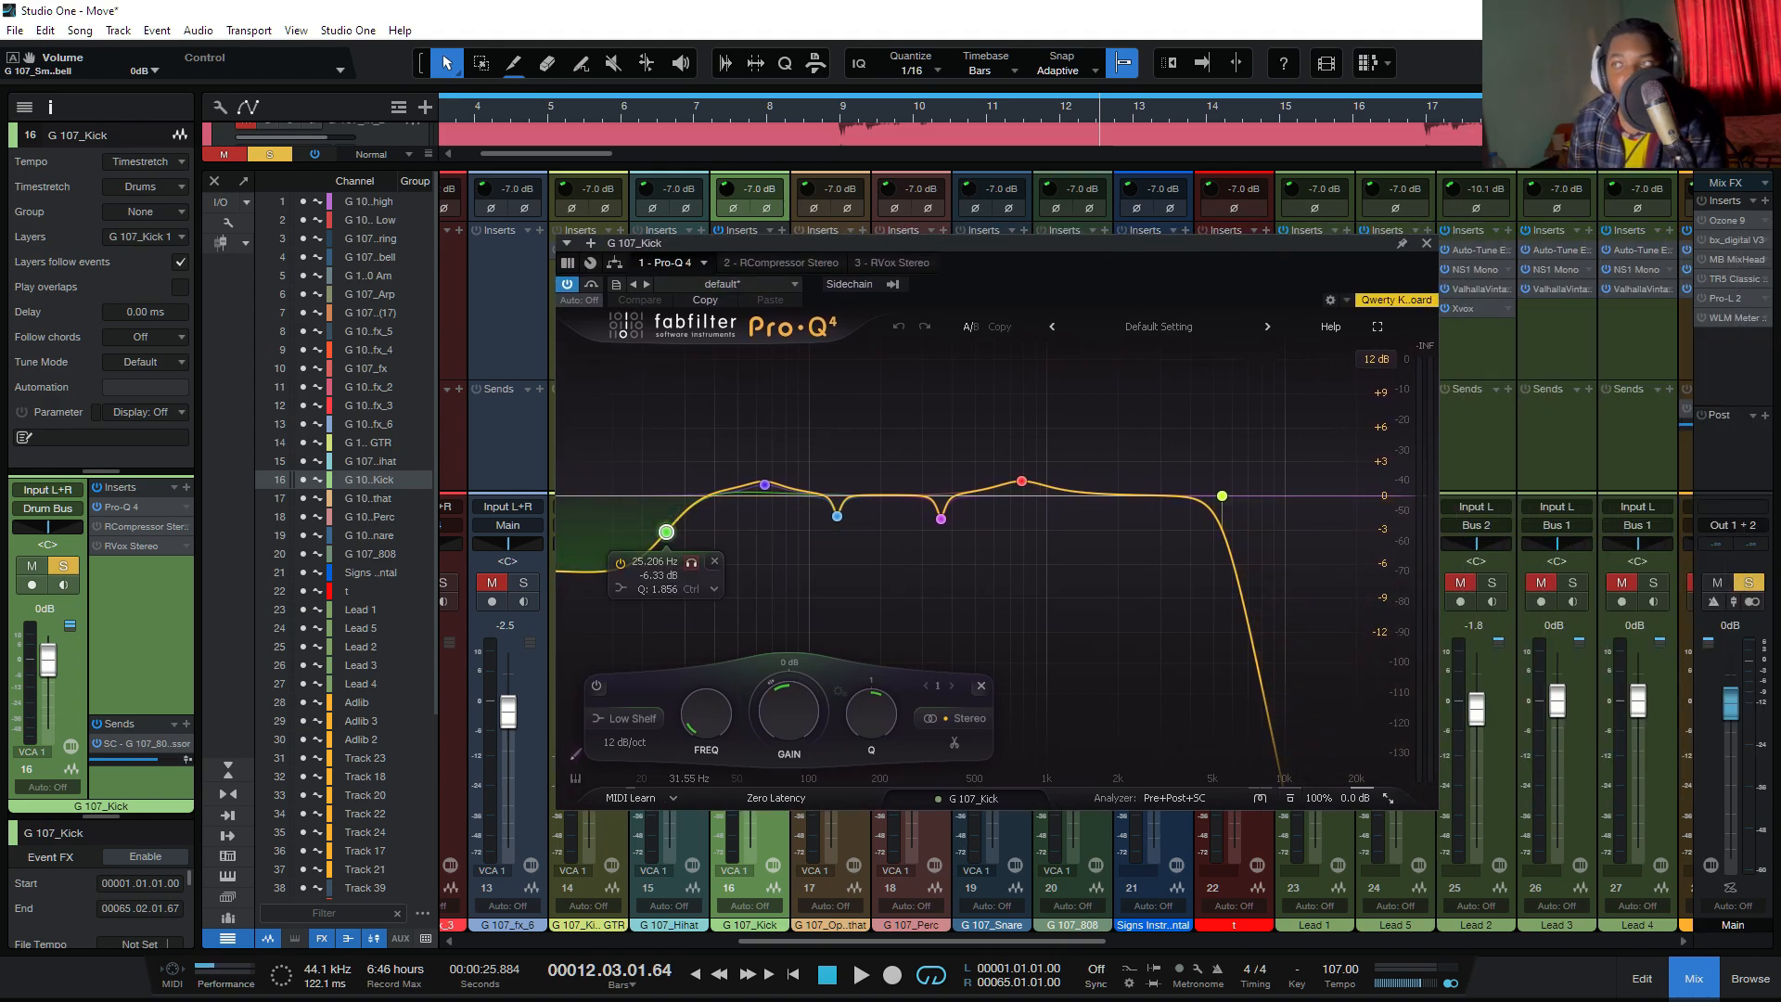
Step: Toggle the solo of the kick's low shelf band on and off, shifting the band's frequency to 25.433 Hz
{"action": "left_click", "coordinate": [691, 562]}
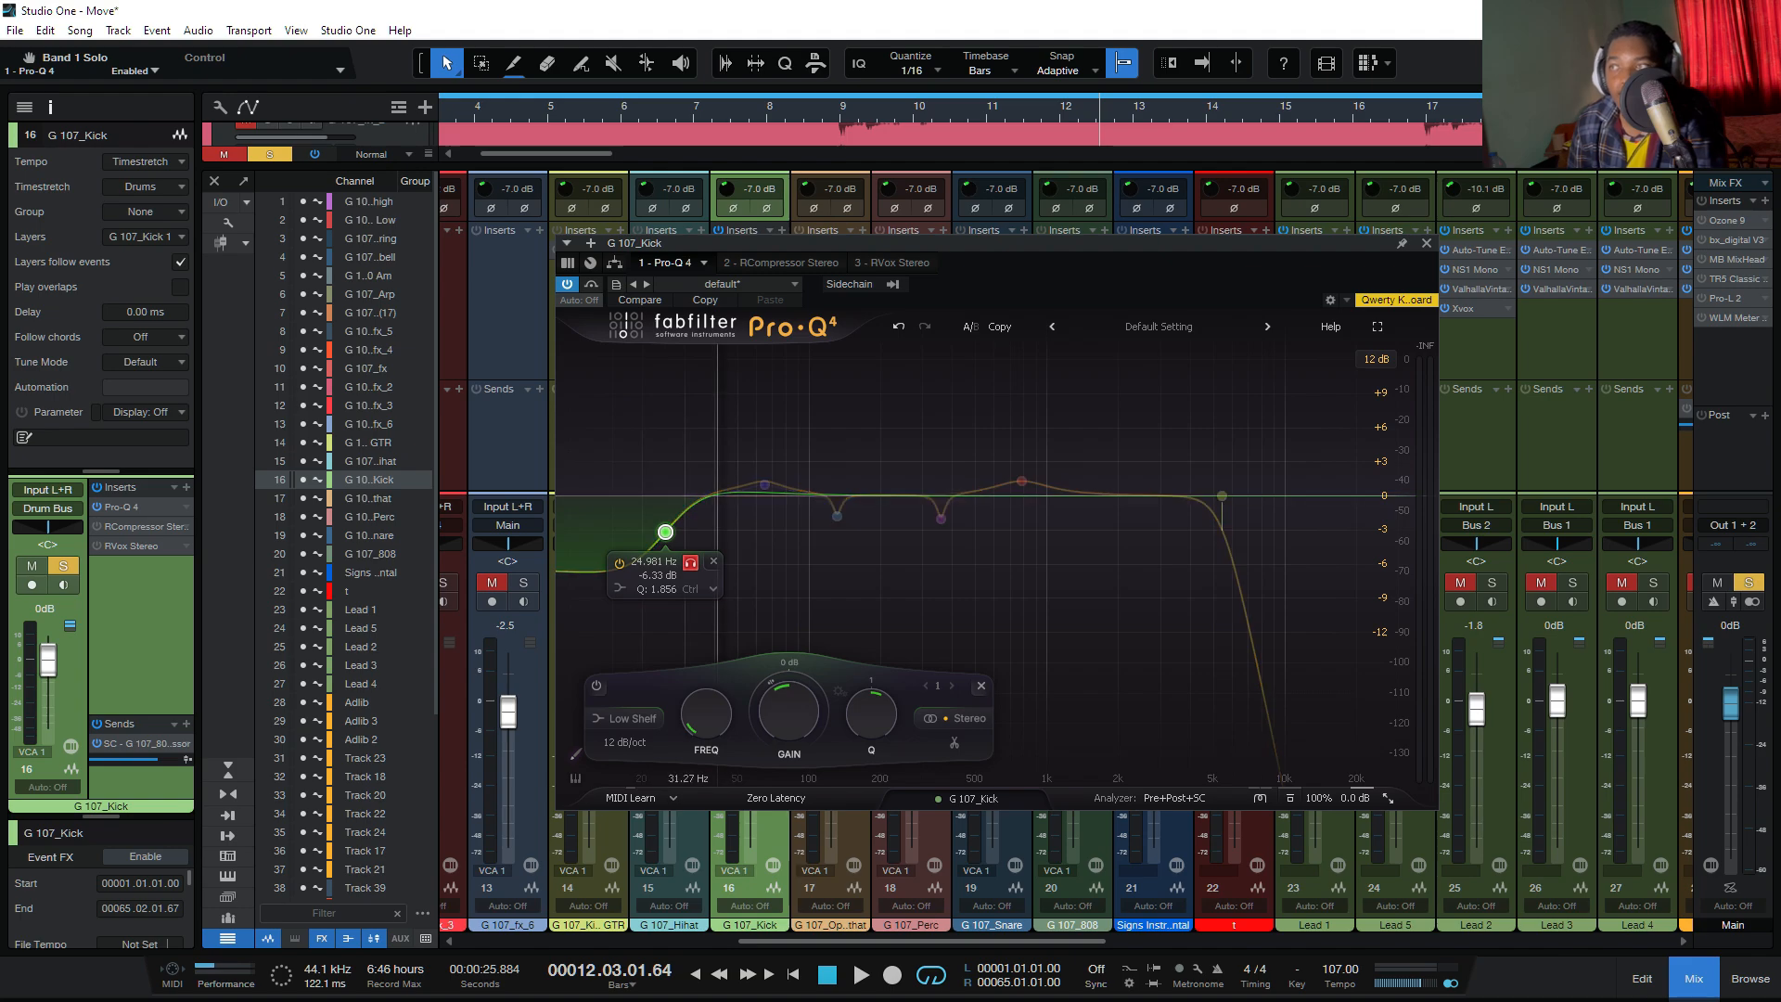
{"action": "left_click", "coordinate": [690, 562]}
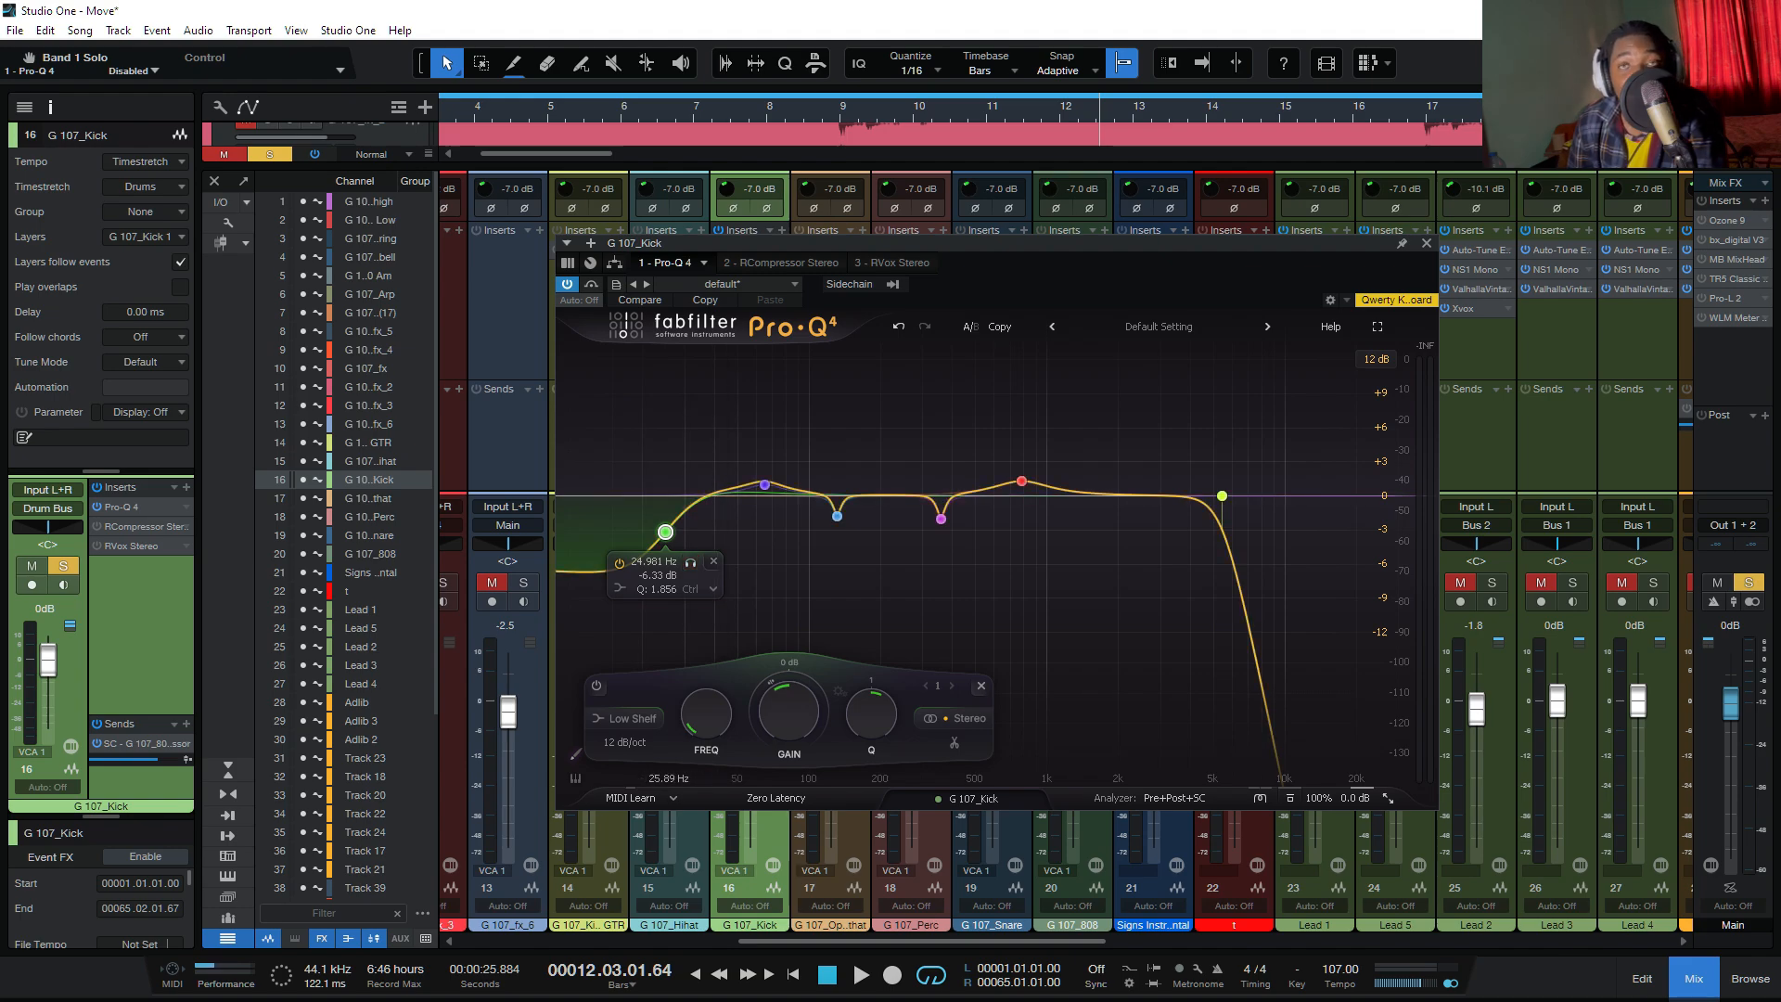
{"action": "left_click", "coordinate": [691, 562]}
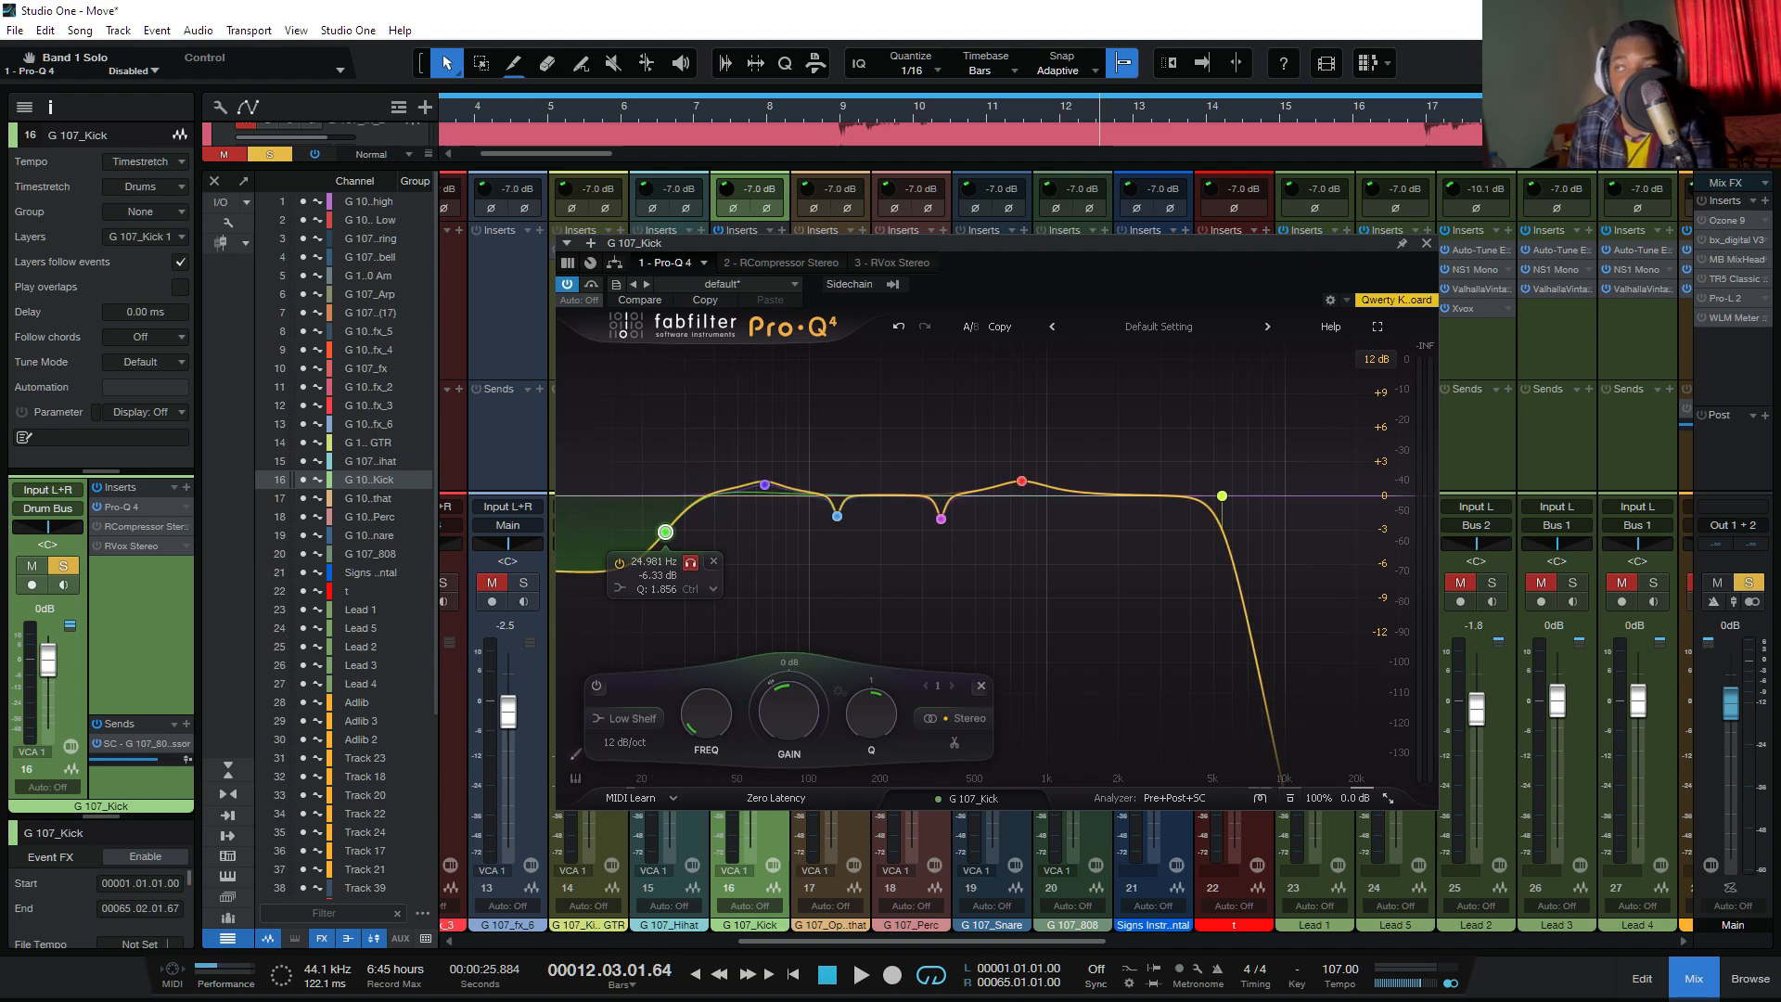
{"action": "left_click_drag", "start_coordinate": [690, 563], "coordinate": [692, 562]}
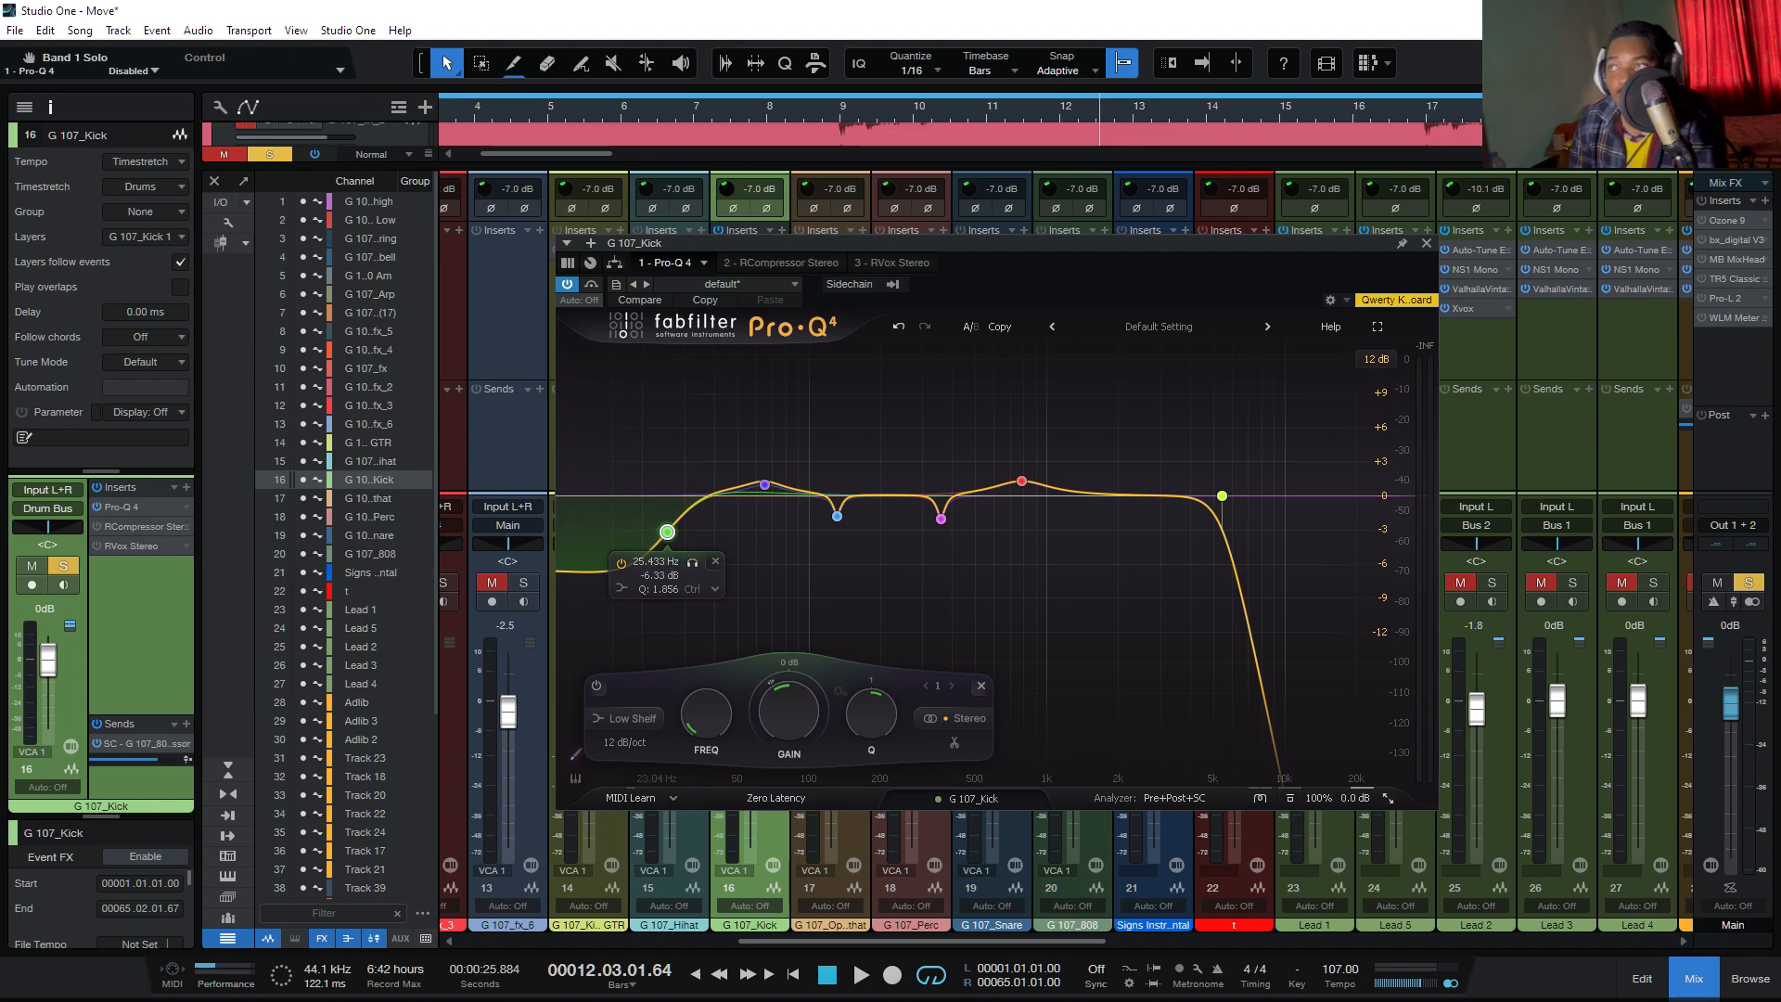
Step: Solo the low shelf band, play the kick to about bar 14, and turn the band's solo off
{"action": "left_click", "coordinate": [692, 562]}
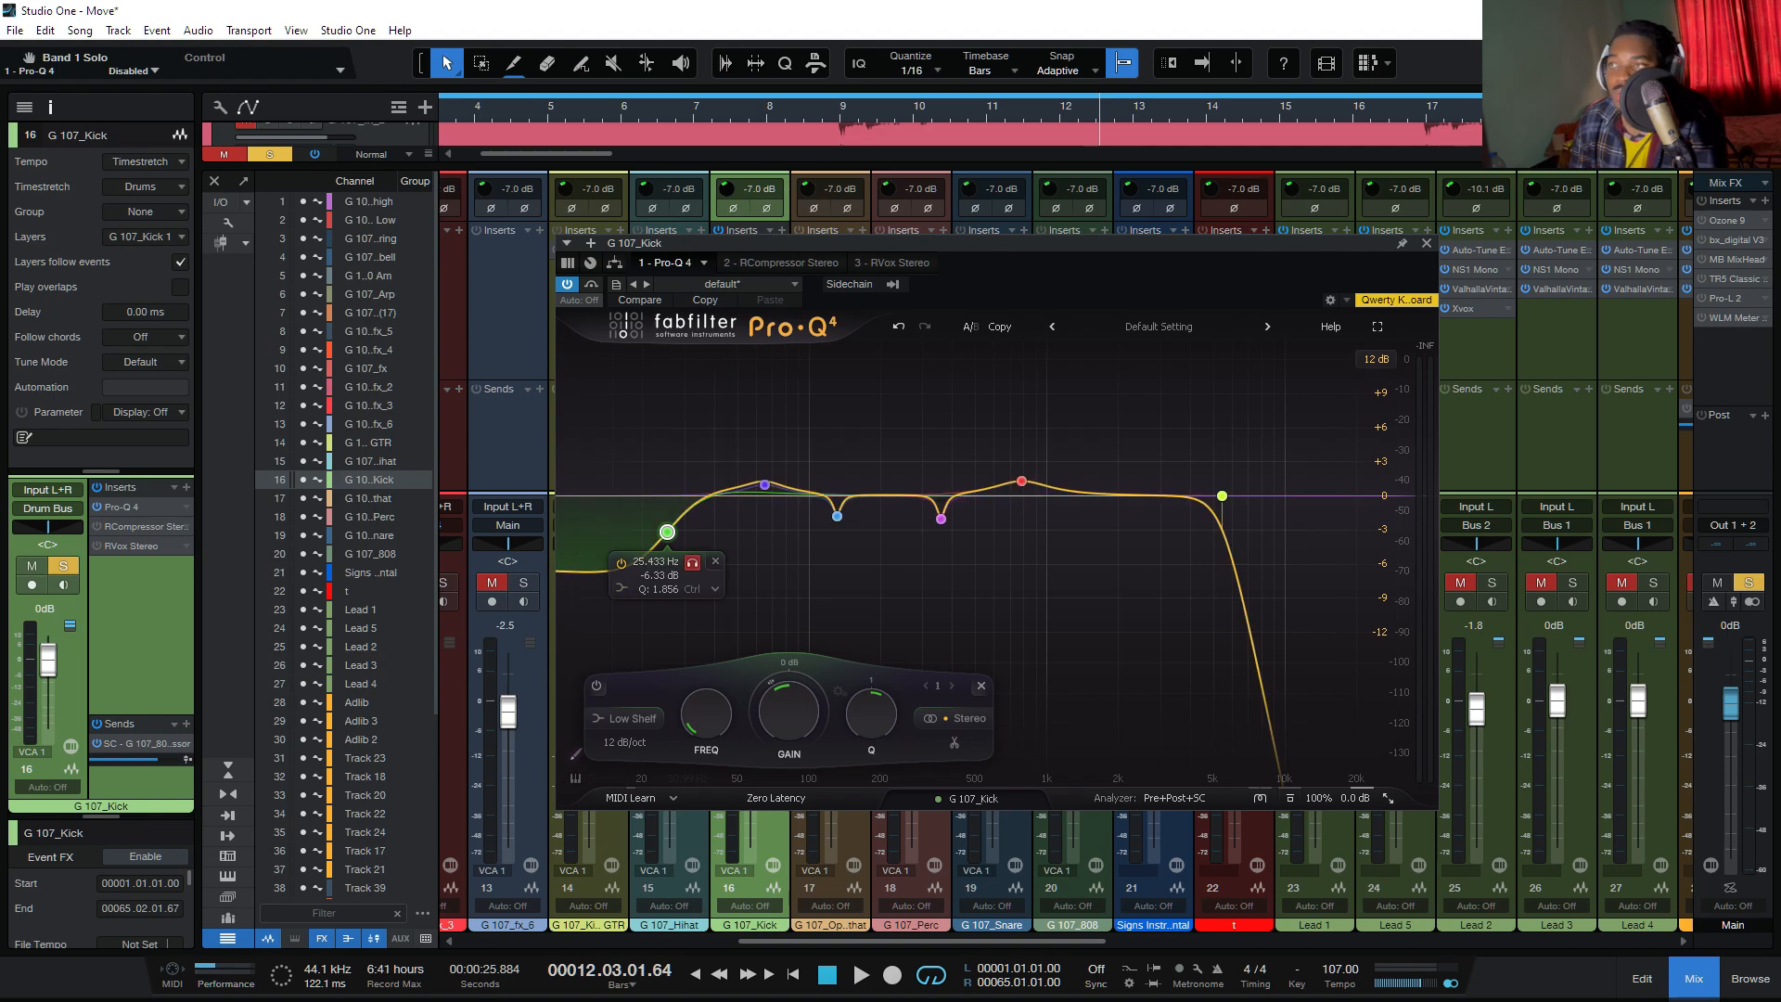
{"action": "key", "text": "space"}
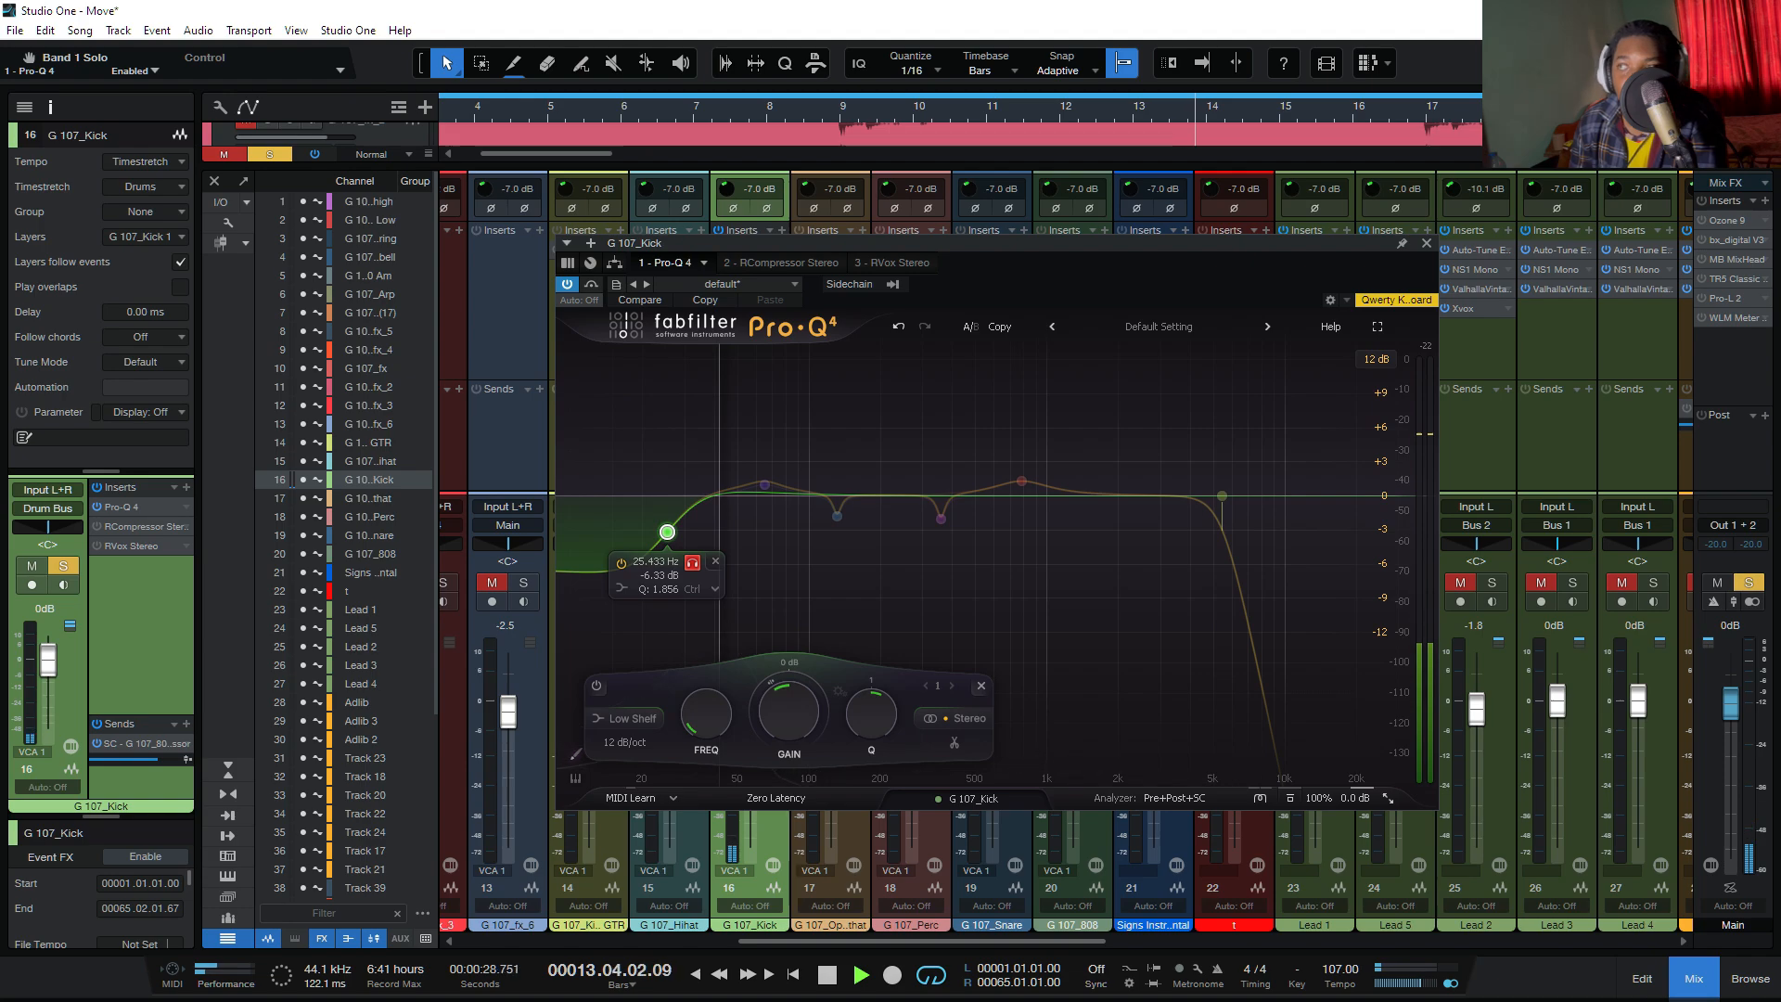
{"action": "left_click", "coordinate": [693, 563]}
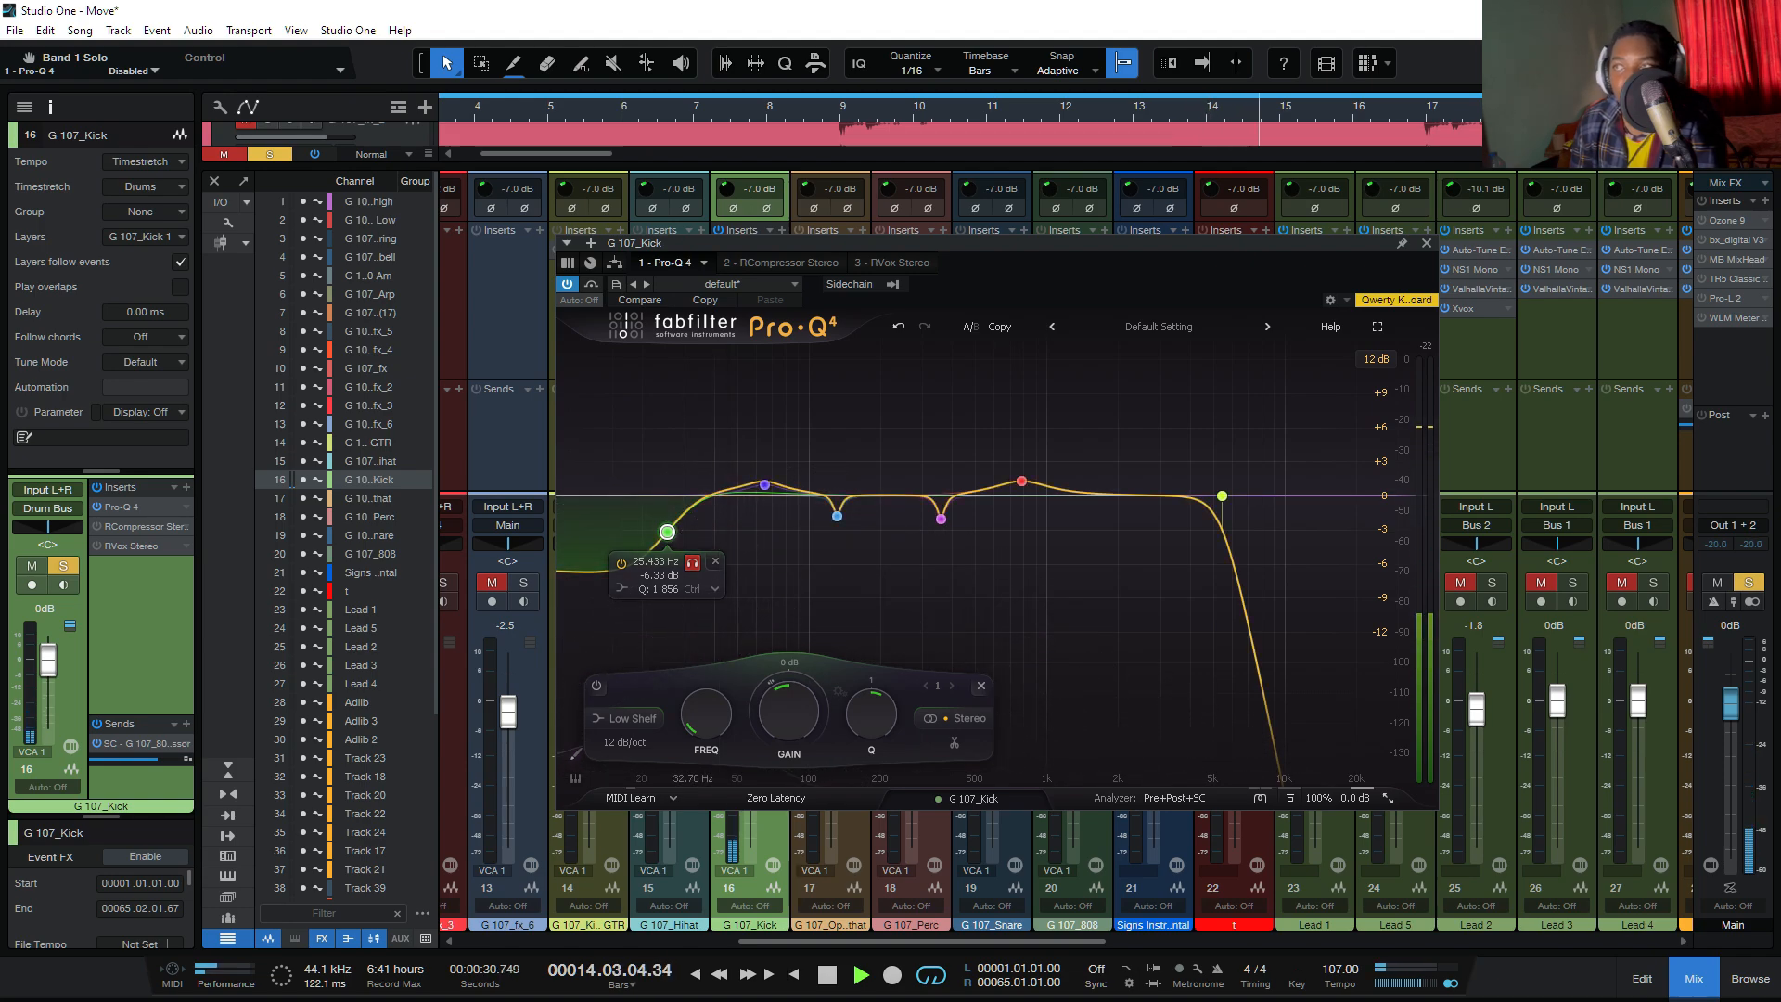
{"action": "key", "text": "space"}
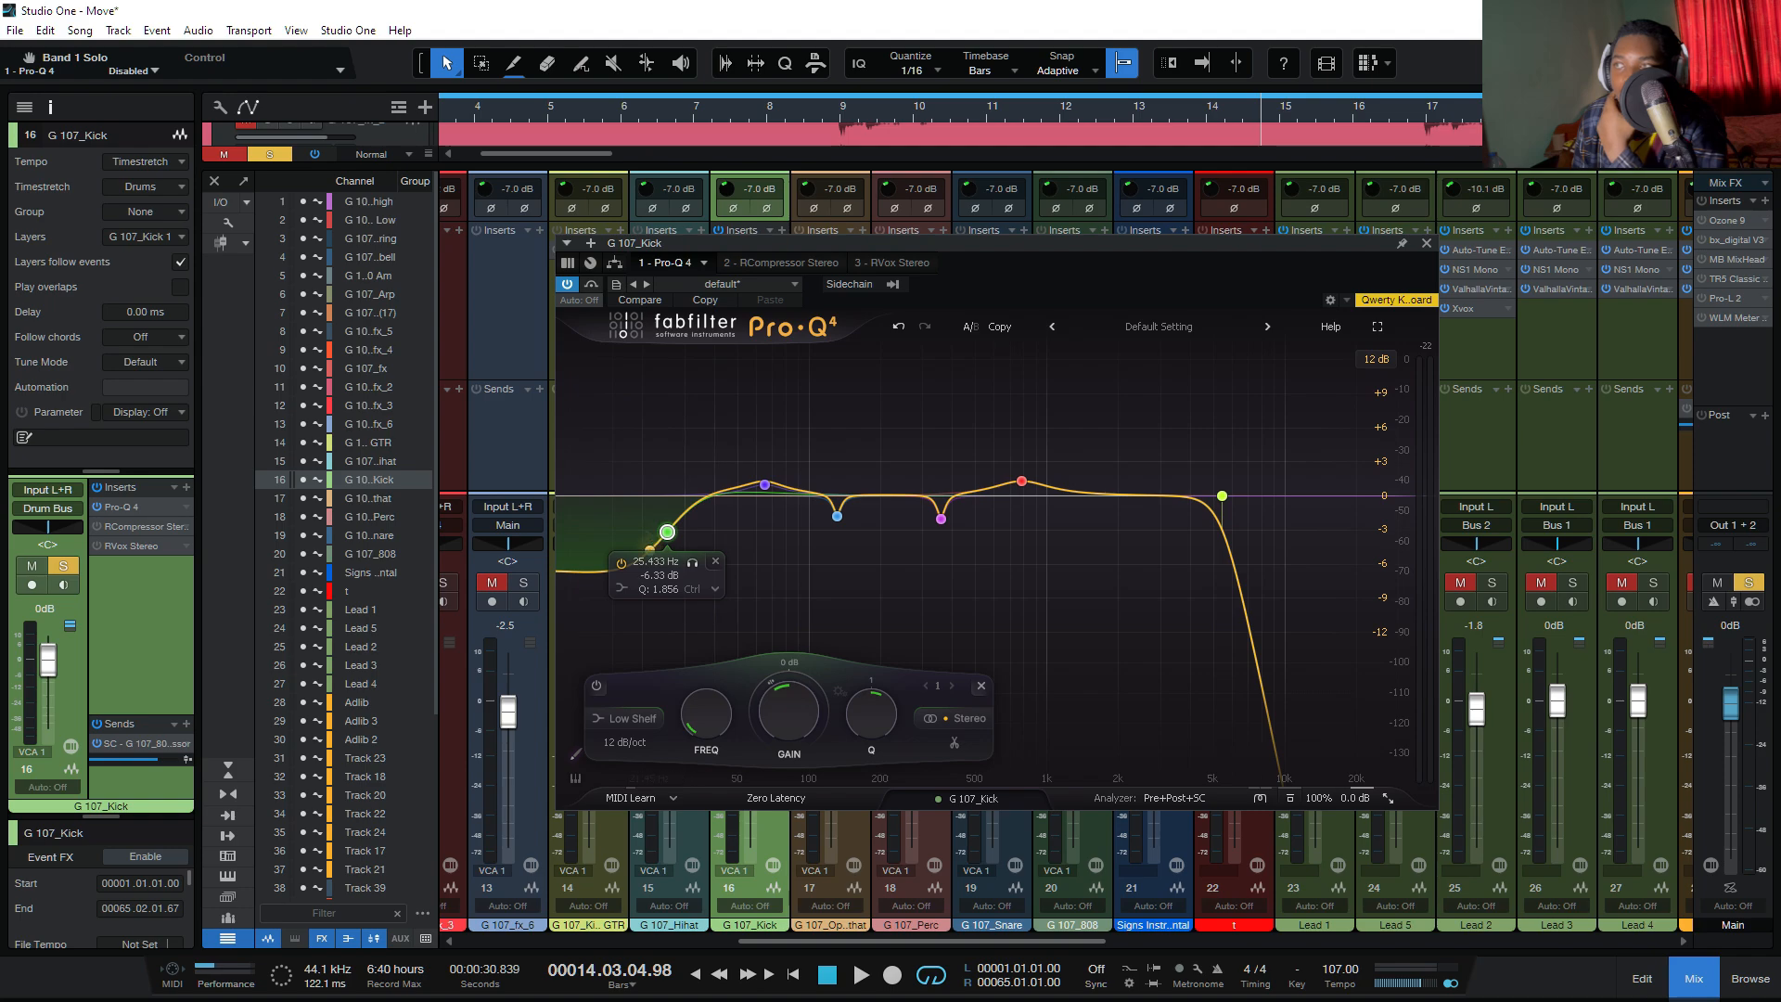
Step: Play the kick through the complete Pro-Q 4 curve to about bar 16 with no band soloed
{"action": "mouse_move", "coordinate": [767, 486]}
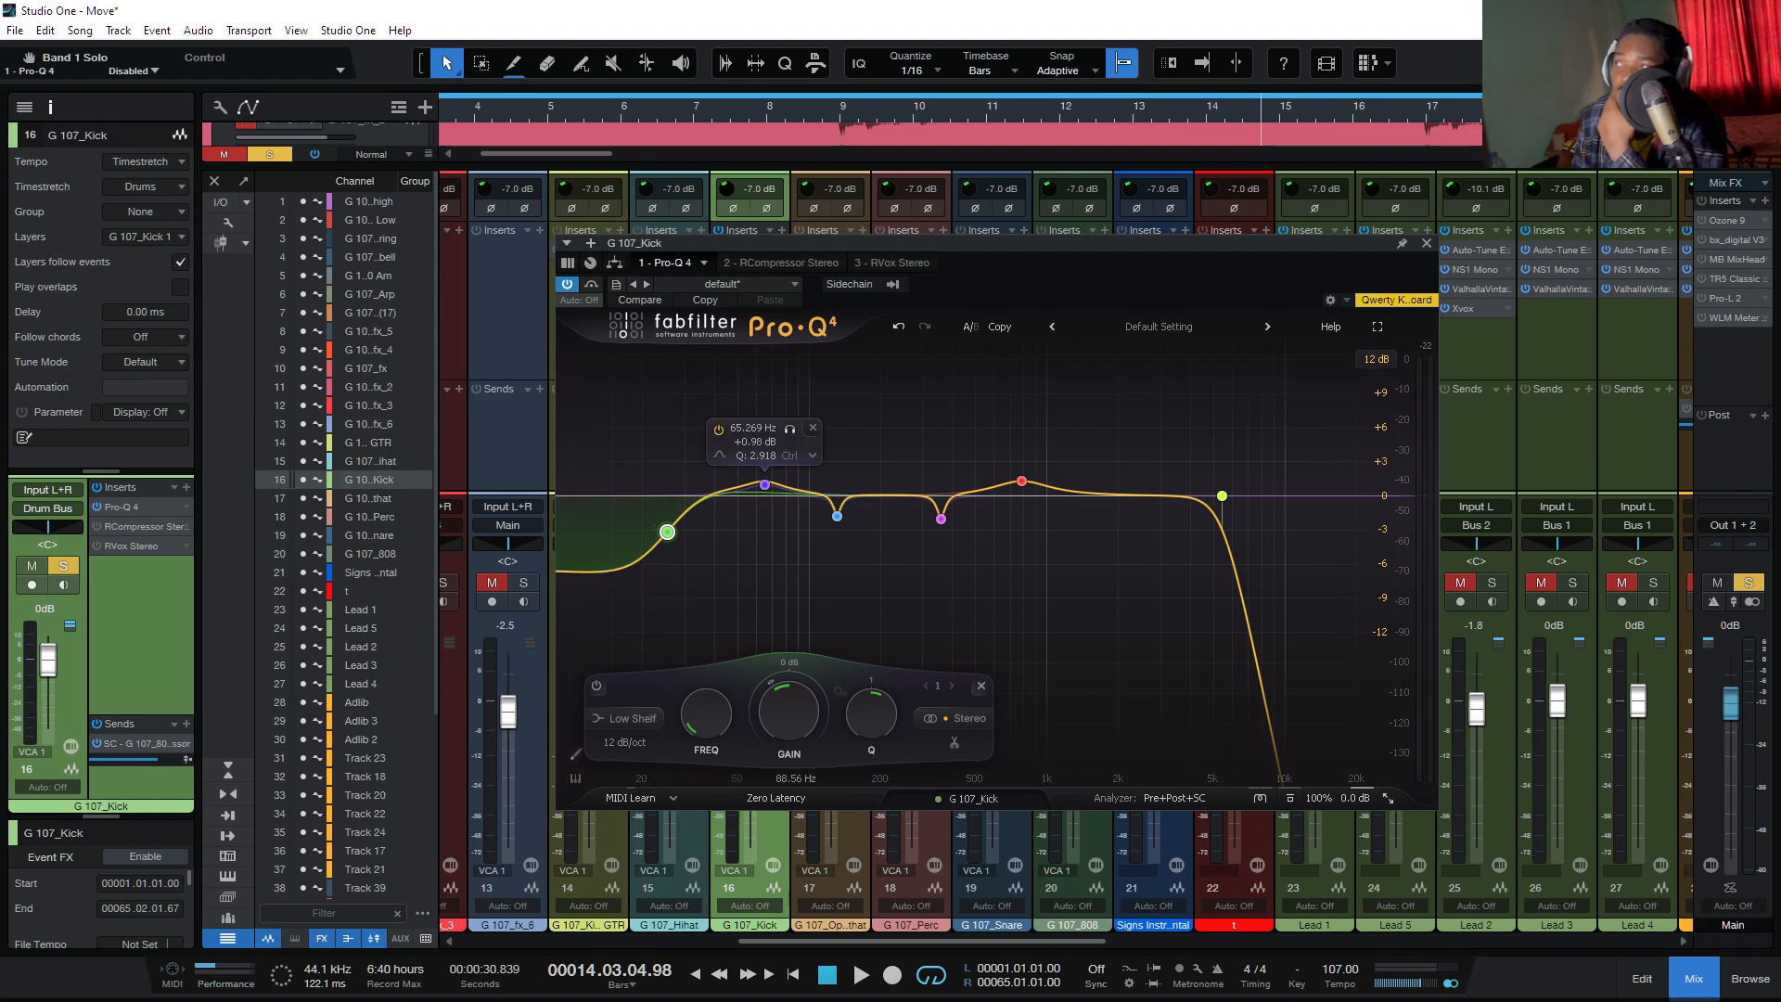
{"action": "mouse_move", "coordinate": [667, 531]}
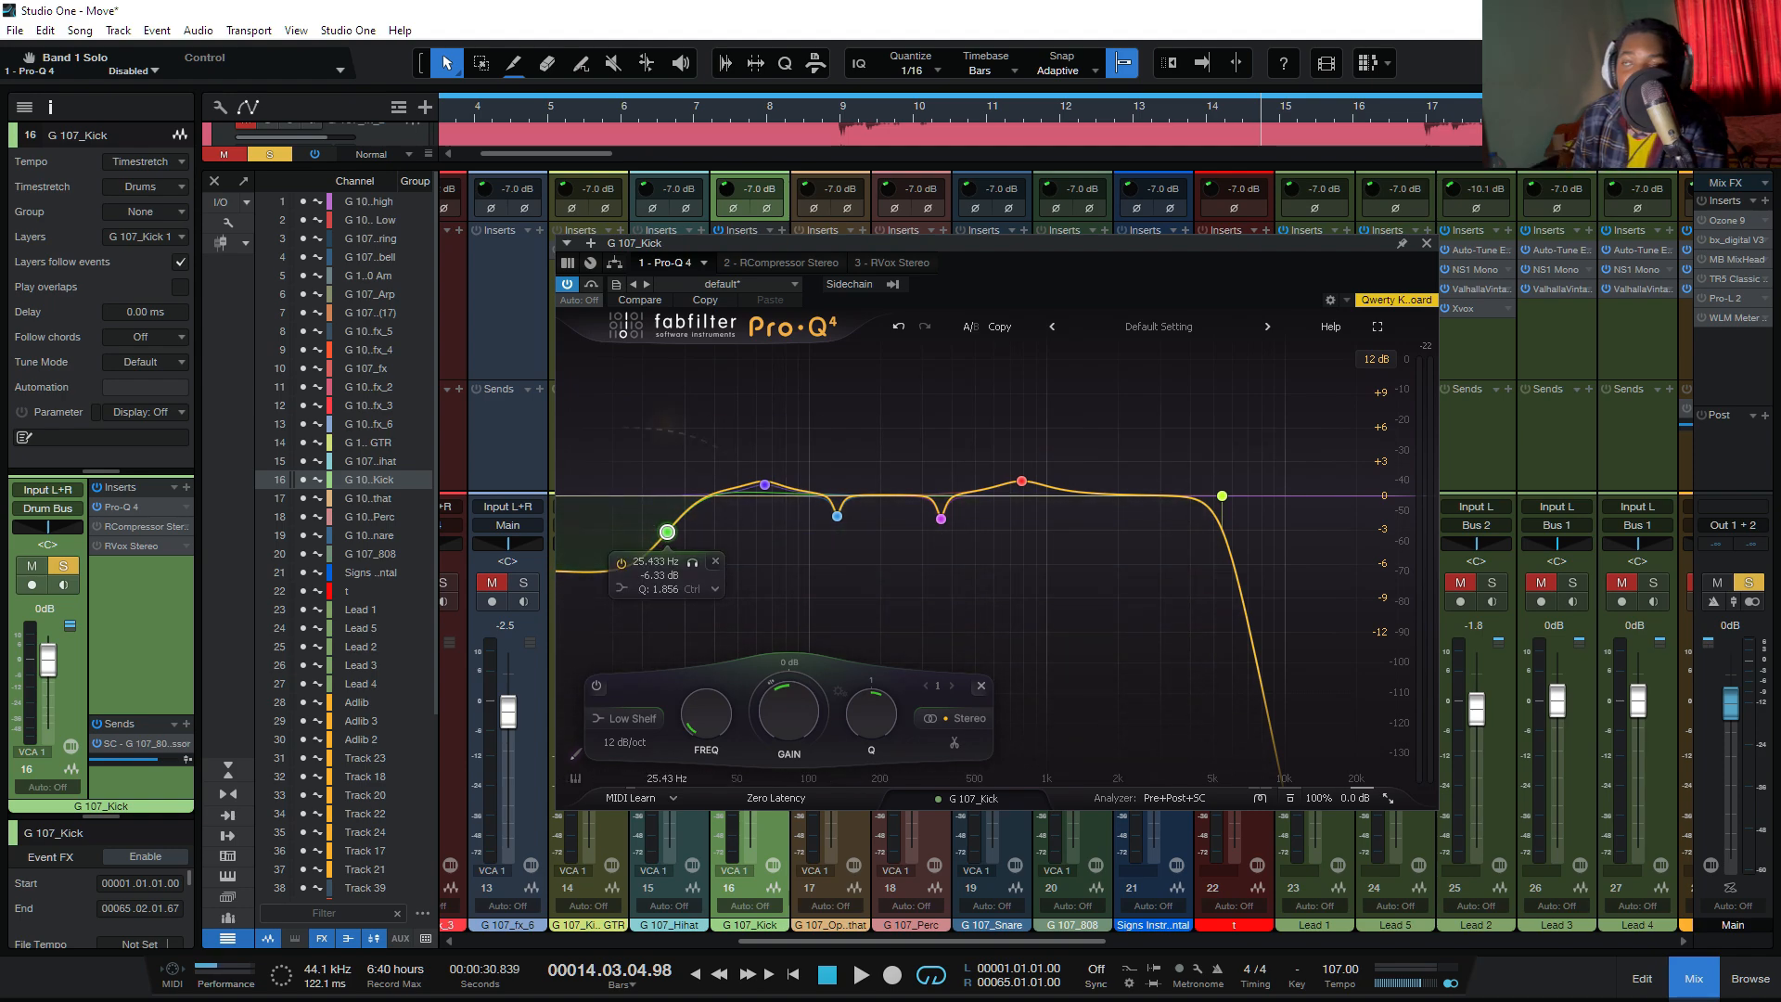
{"action": "key", "text": "space"}
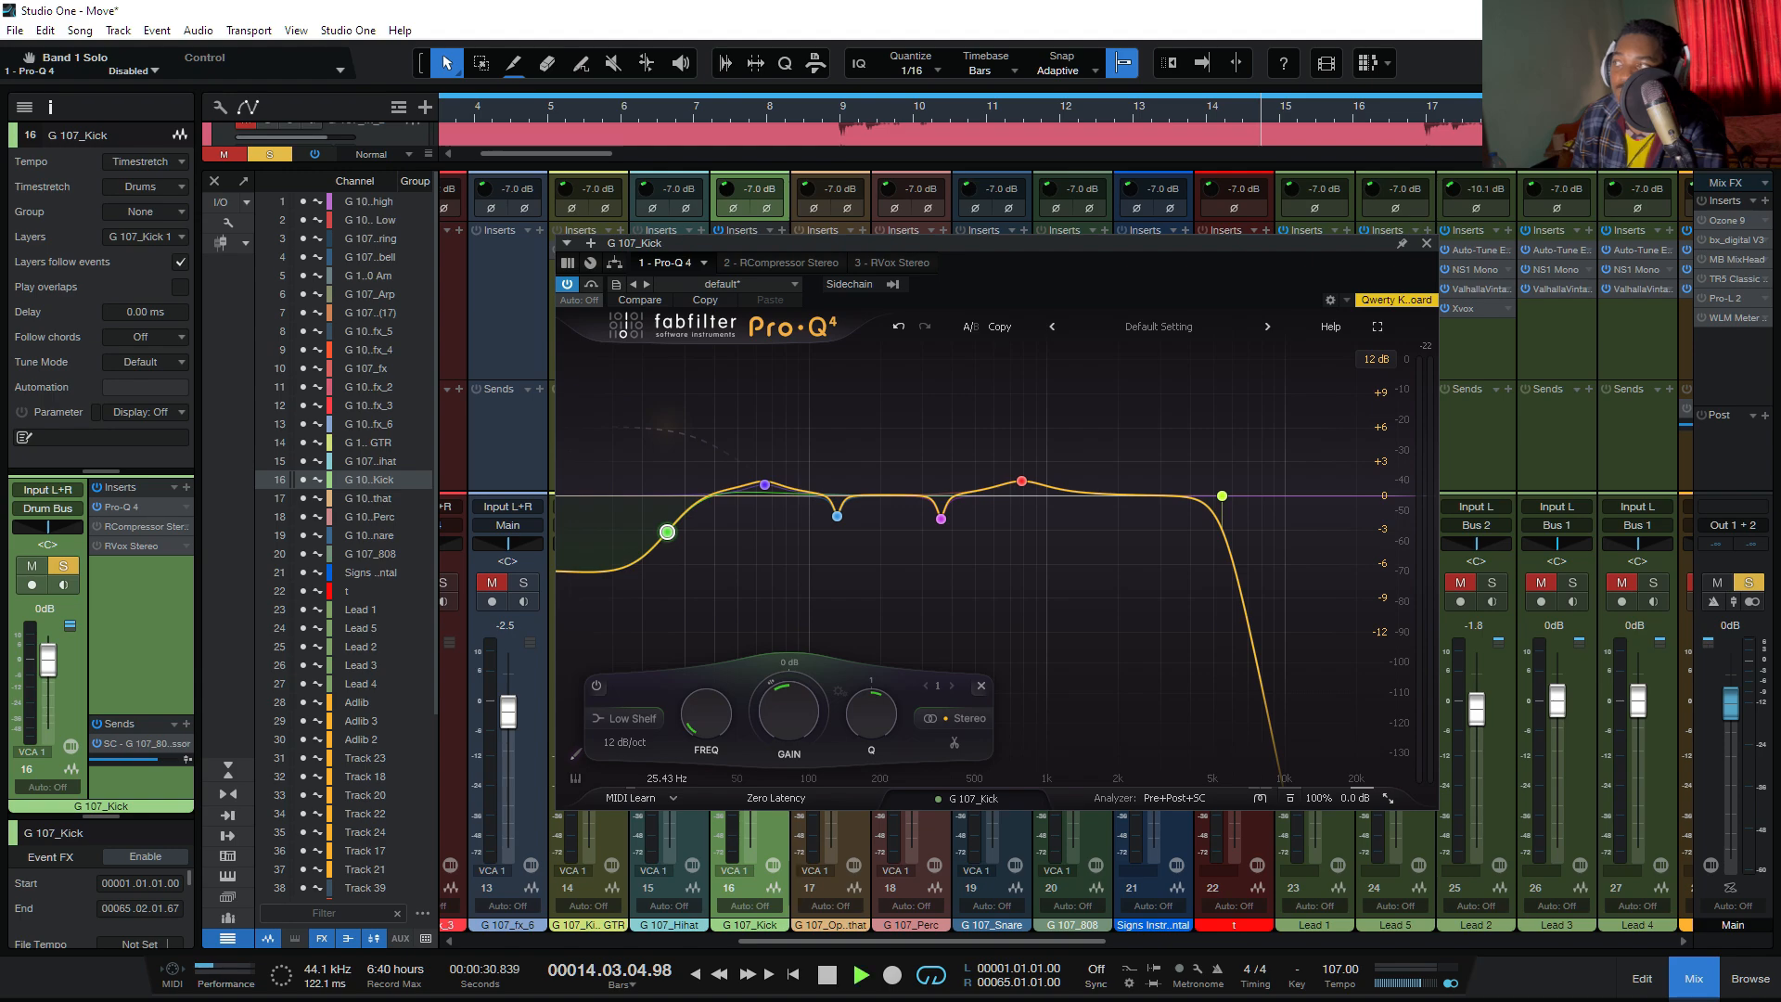
{"action": "mouse_move", "coordinate": [1222, 496]}
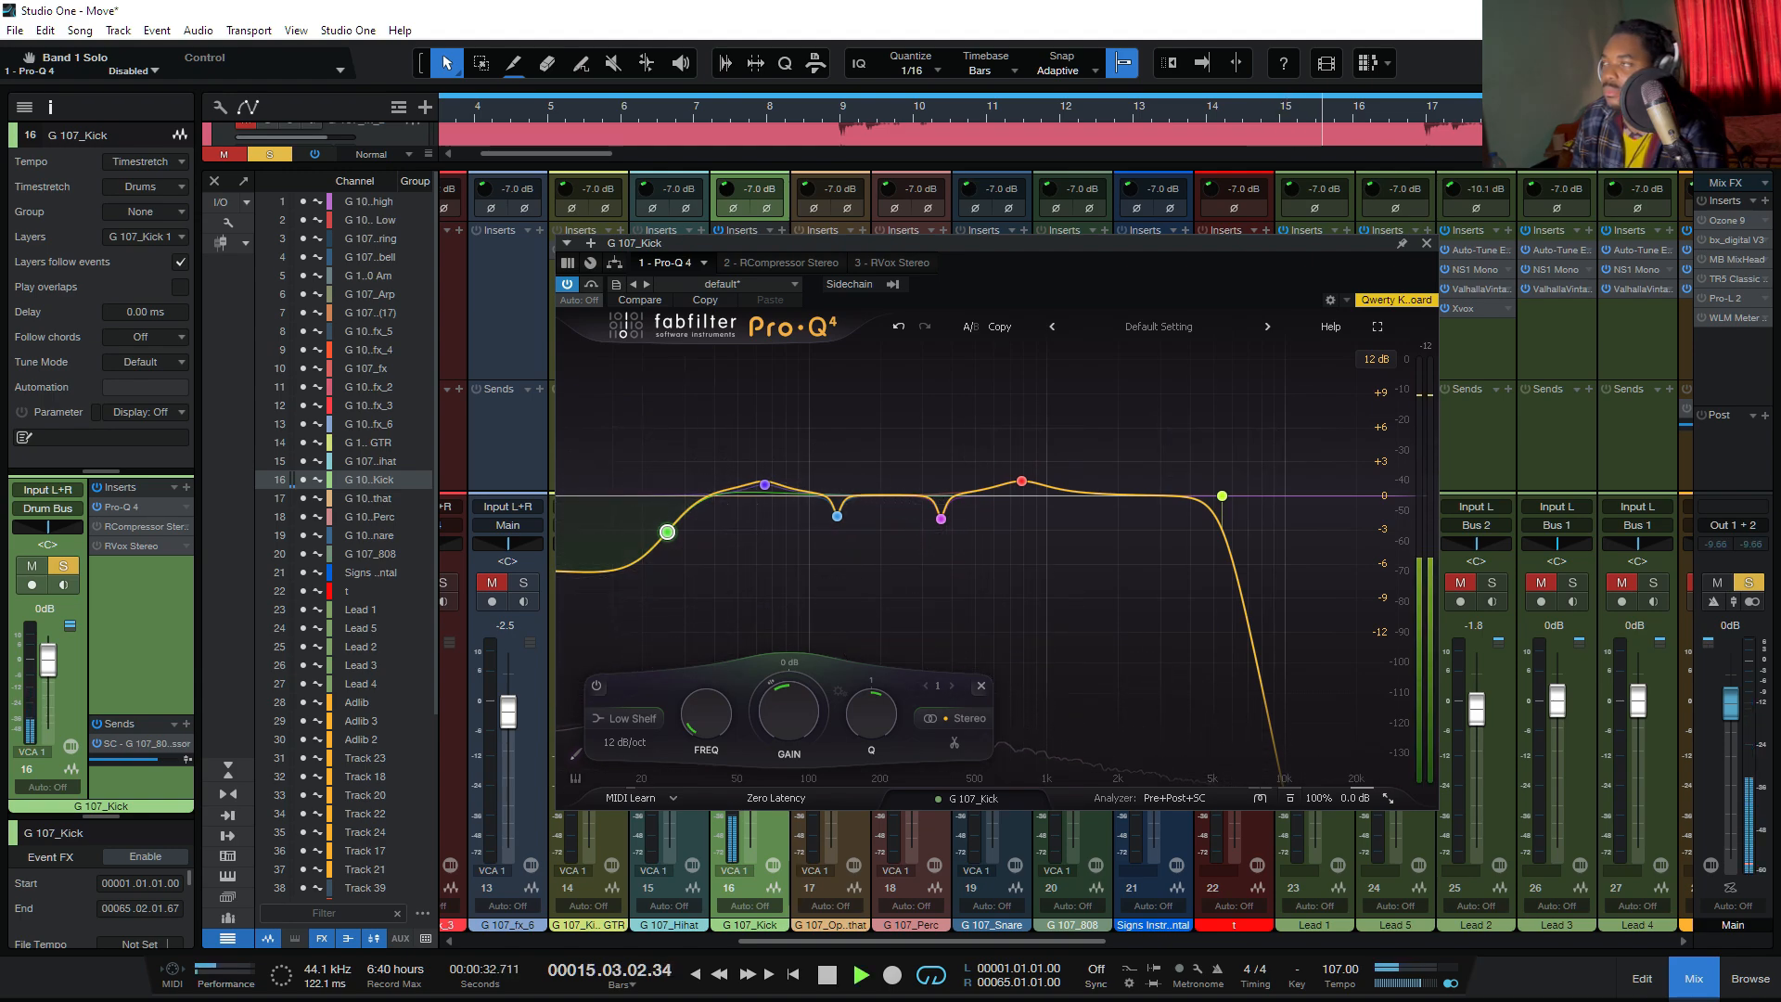
{"action": "key", "text": "space"}
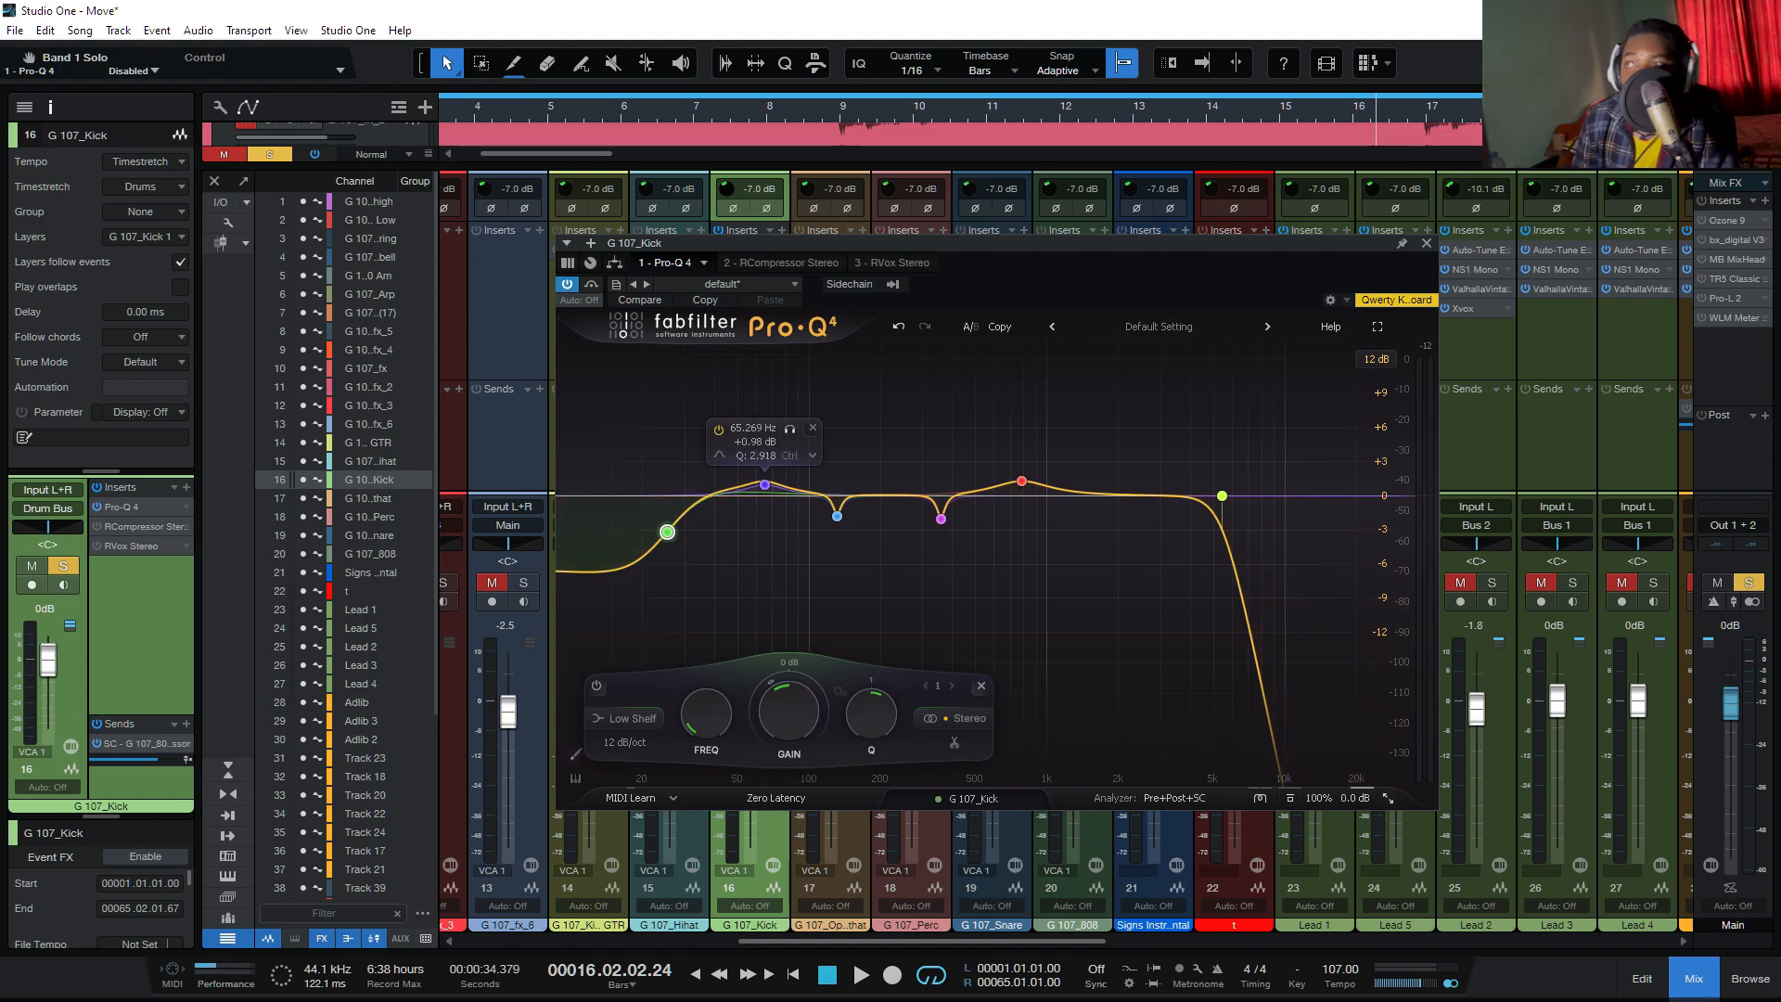
Step: Select and solo the kick's bell band at 65.269 Hz, listen to about bar 17, and turn its solo off
{"action": "left_click", "coordinate": [764, 484]}
{"action": "left_click", "coordinate": [790, 429]}
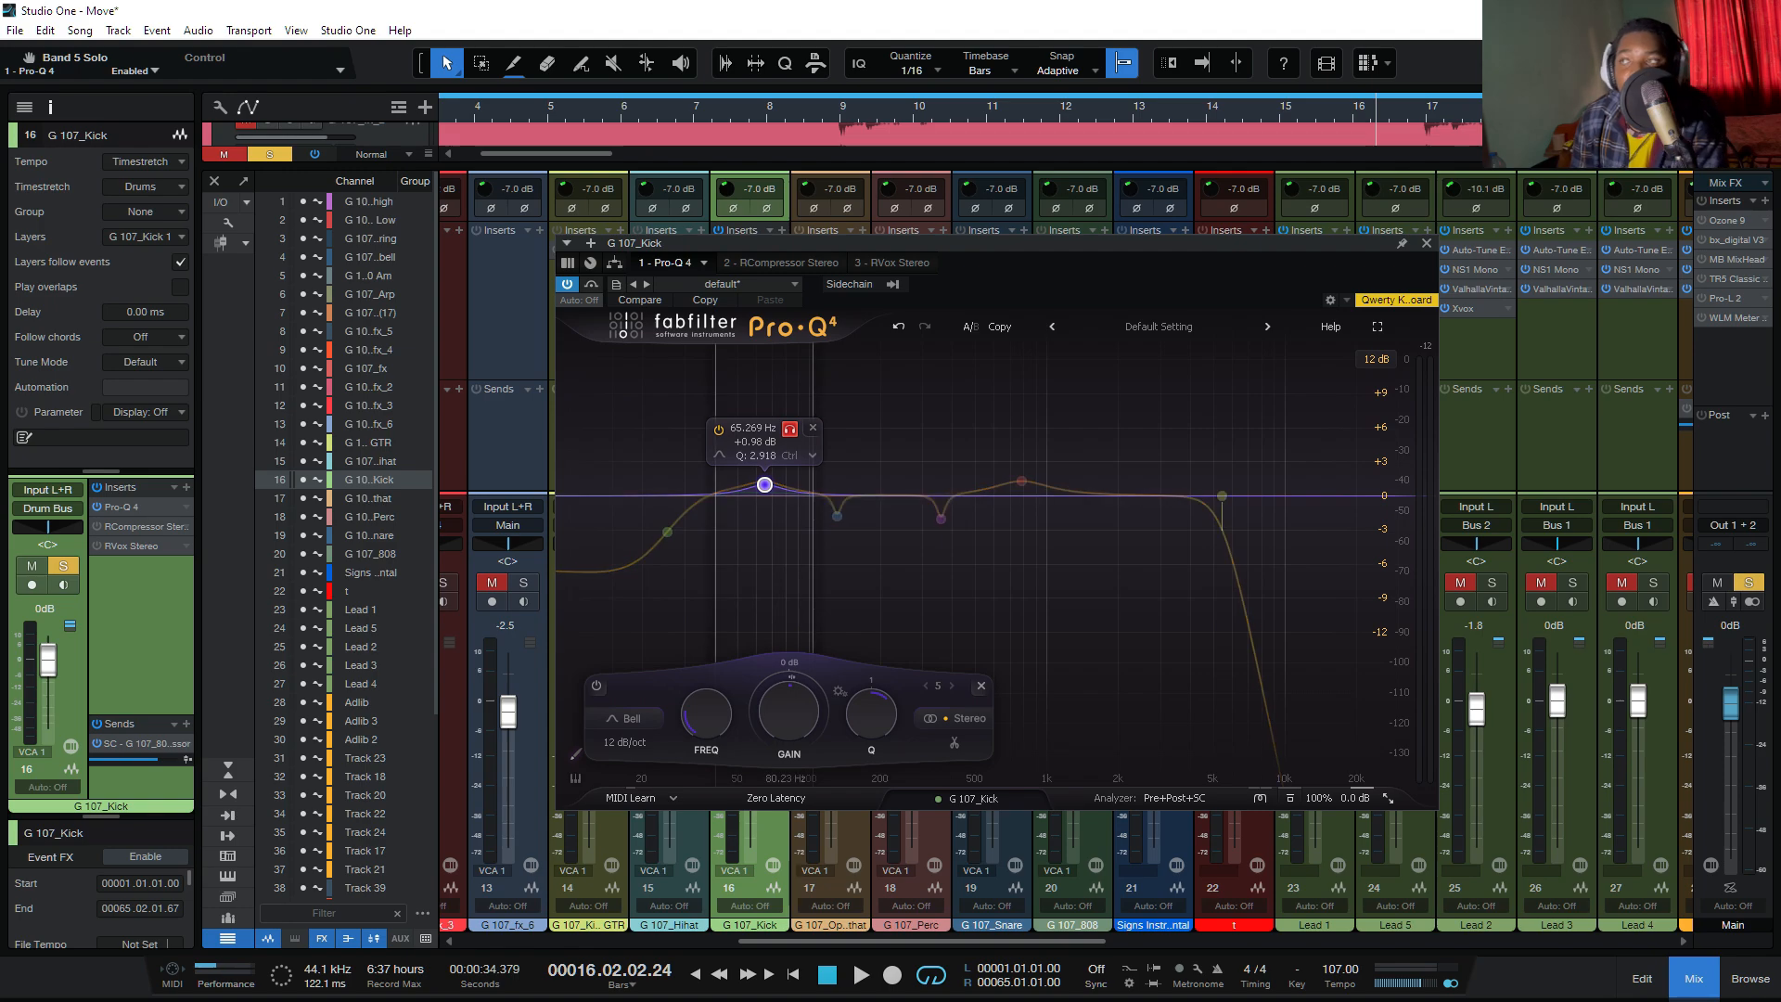
{"action": "key", "text": "space"}
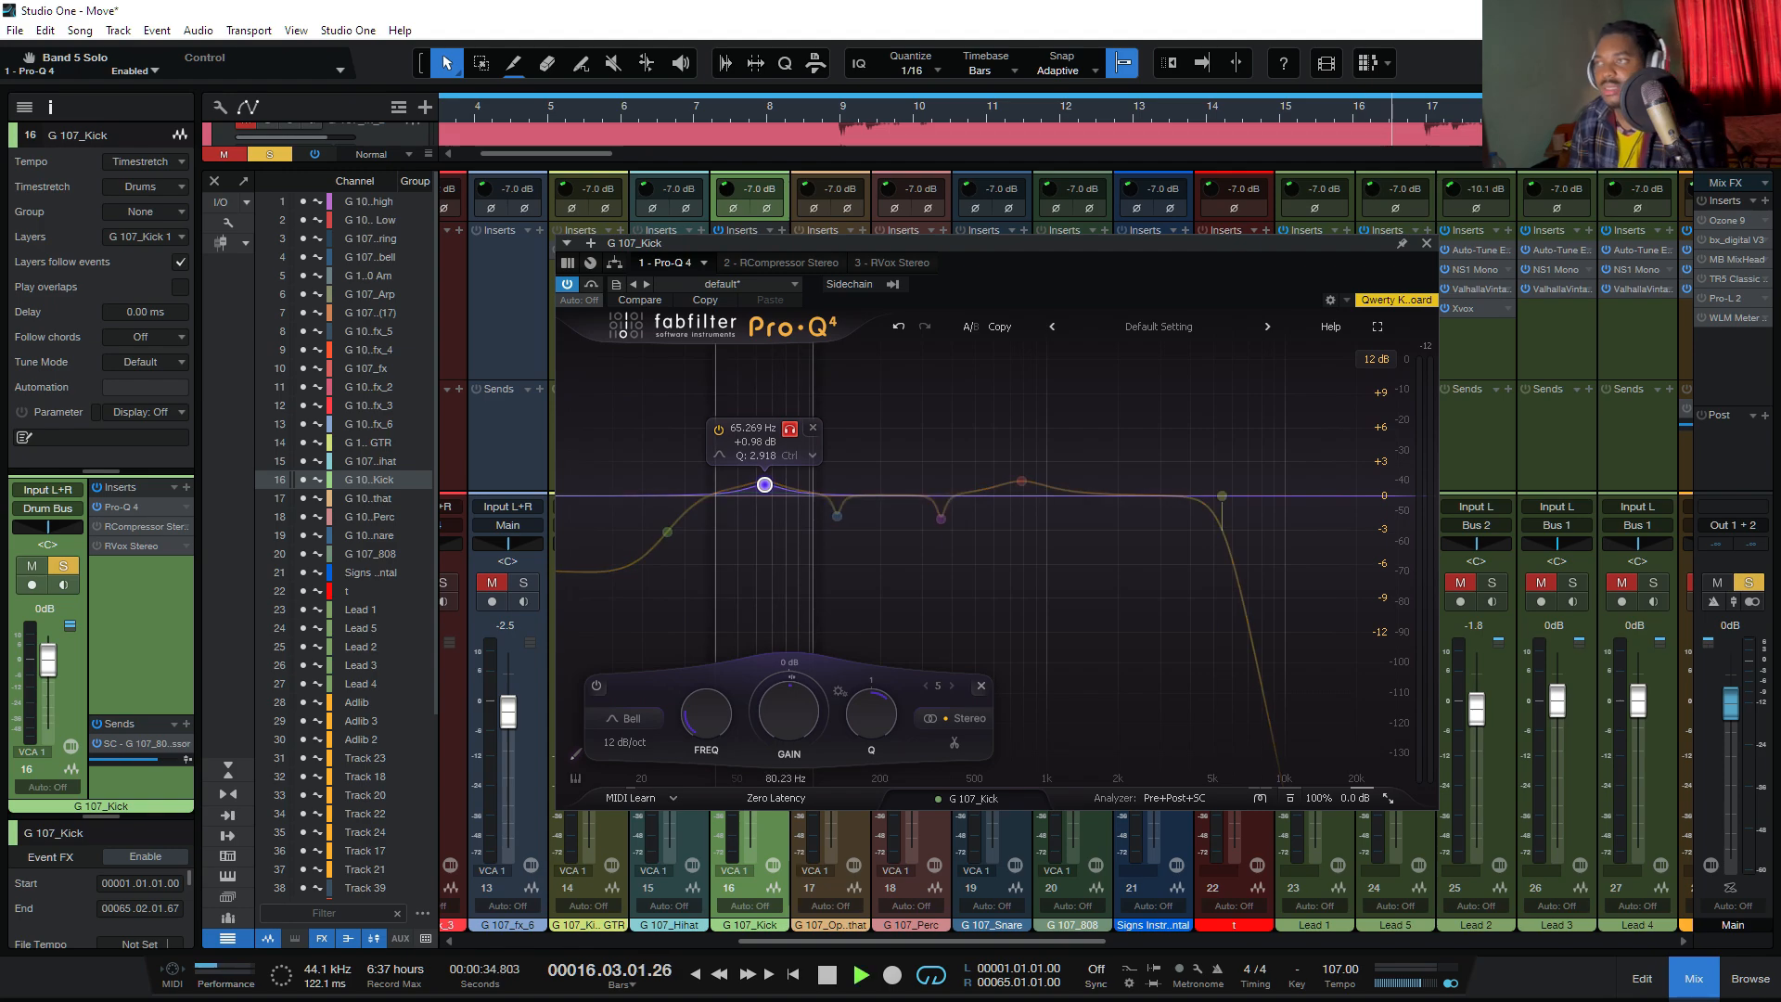
{"action": "left_click", "coordinate": [789, 428]}
{"action": "key", "text": "space"}
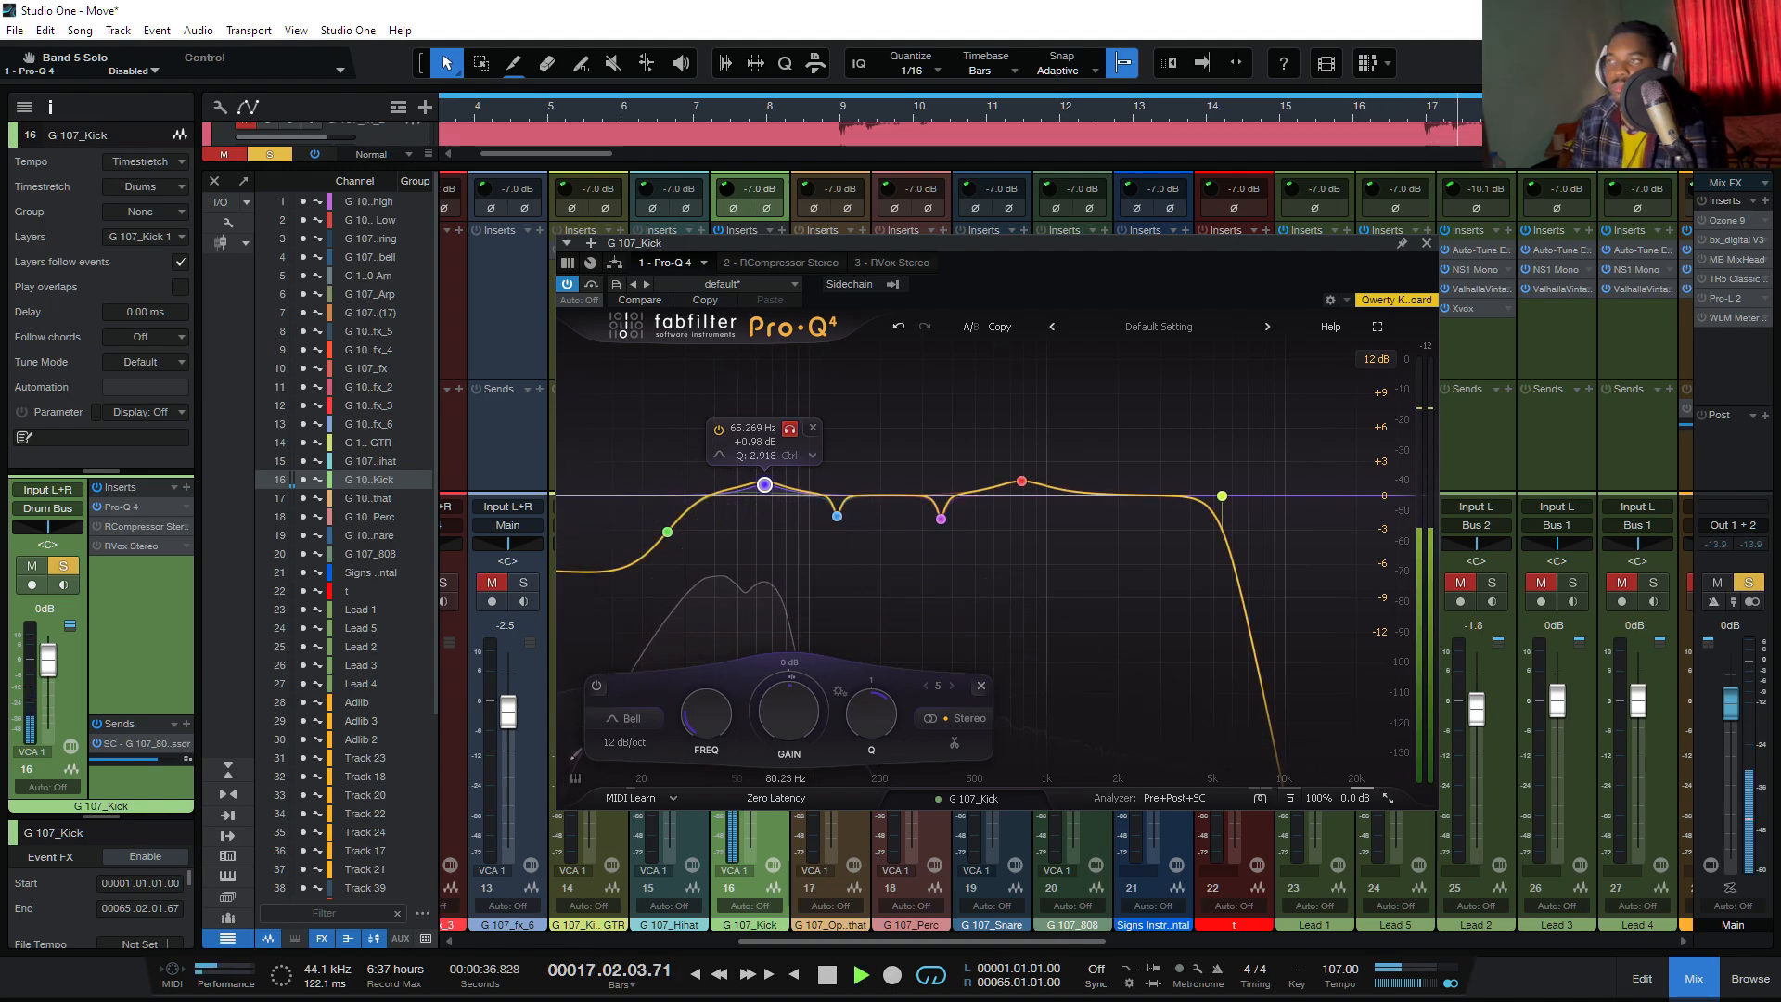
Step: Stop playback and set the loop range over the kick track from bar 9 to bar 17
{"action": "key", "text": "w"}
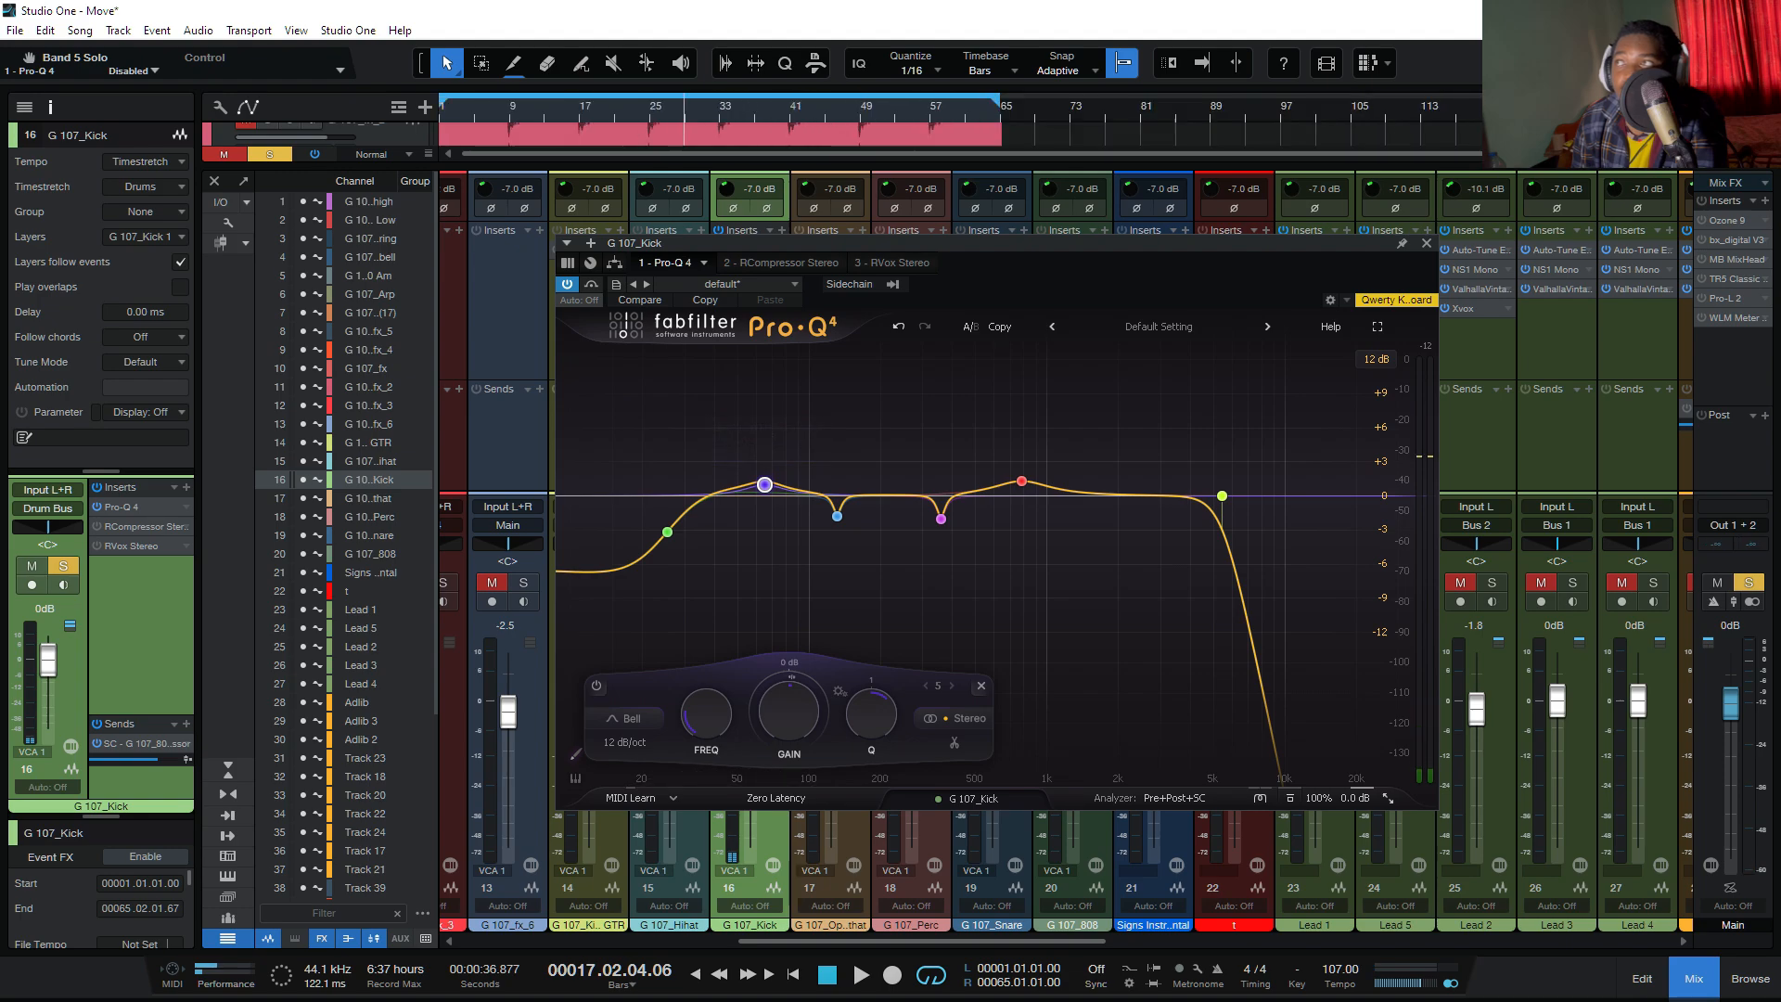
{"action": "scroll", "coordinate": [649, 135], "scroll_direction": "up", "scroll_amount": 2}
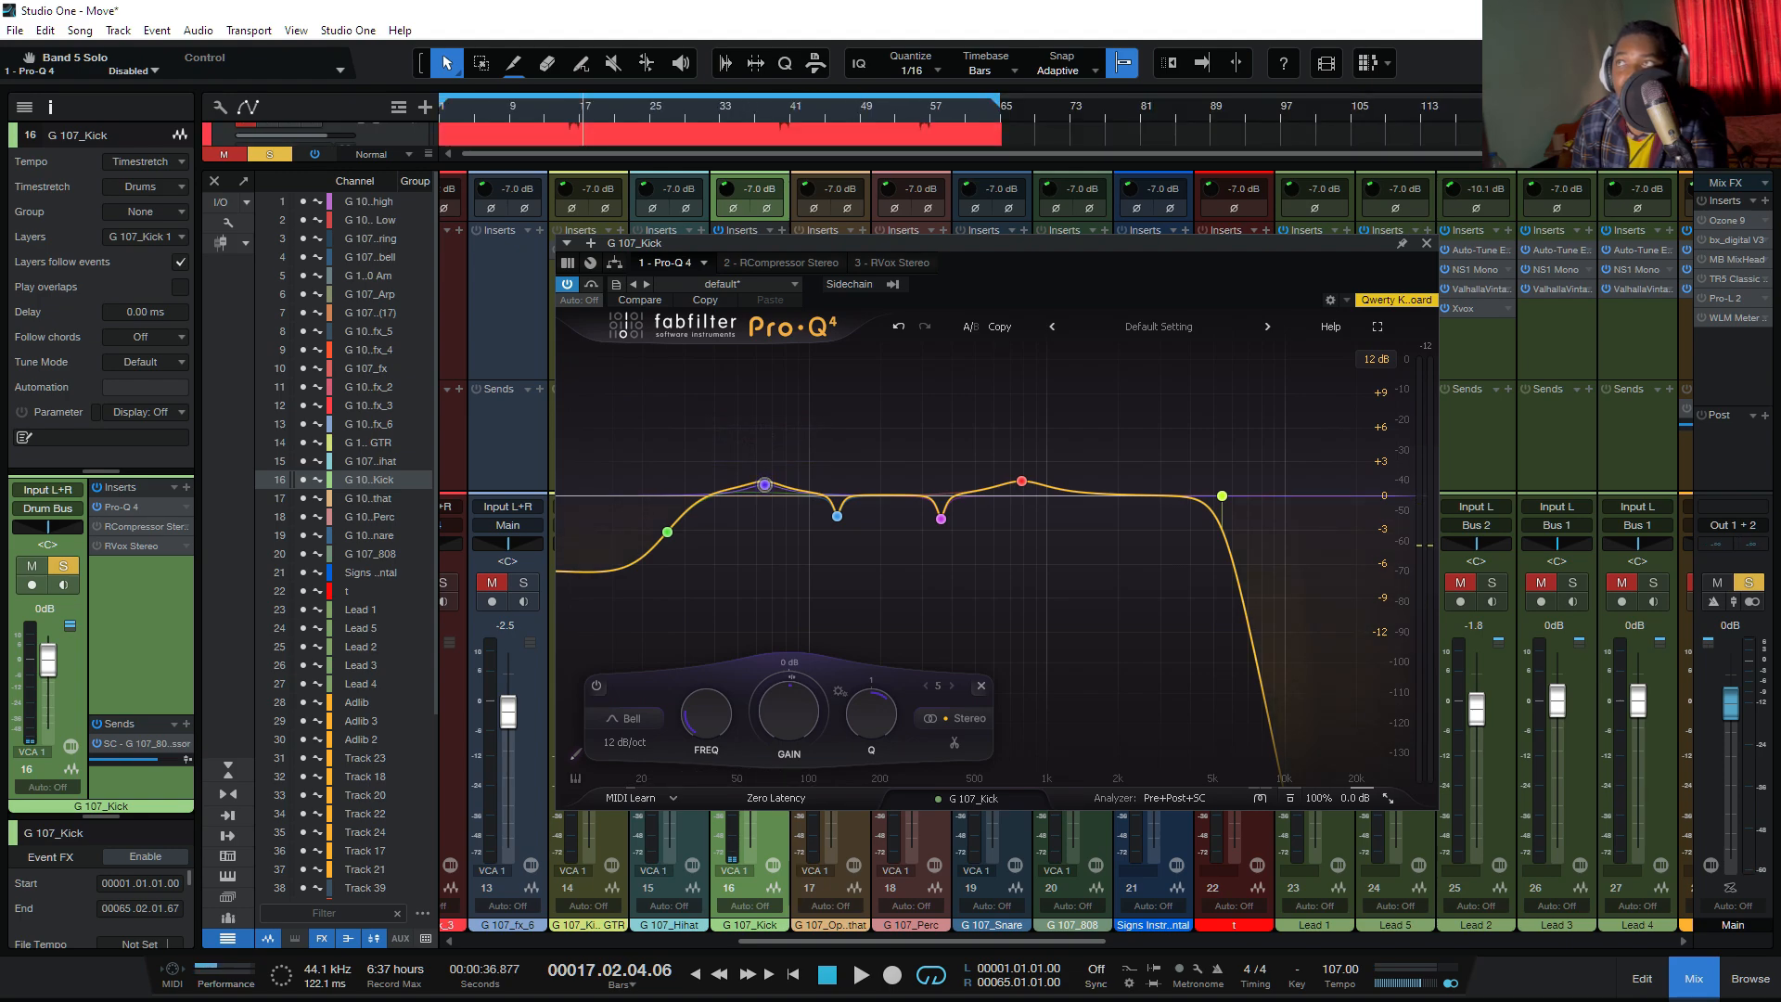
{"action": "scroll", "coordinate": [649, 135], "scroll_direction": "down", "scroll_amount": 2}
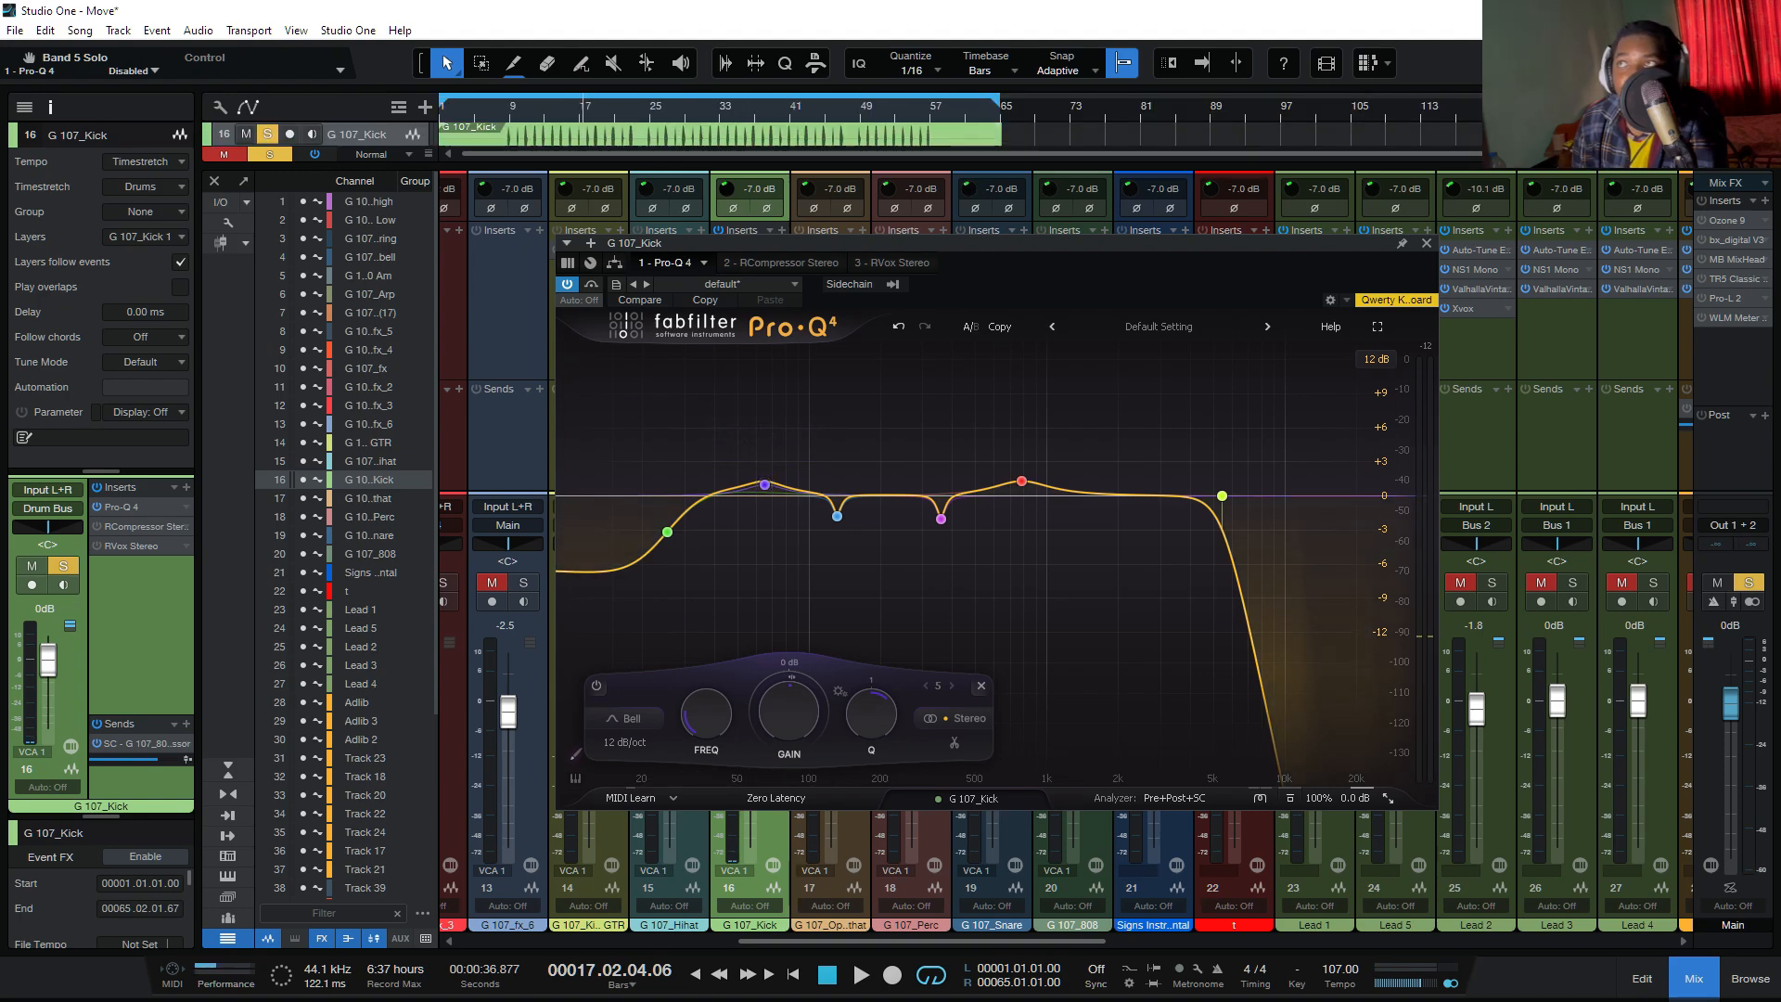
{"action": "left_click_drag", "start_coordinate": [513, 97], "coordinate": [584, 97]}
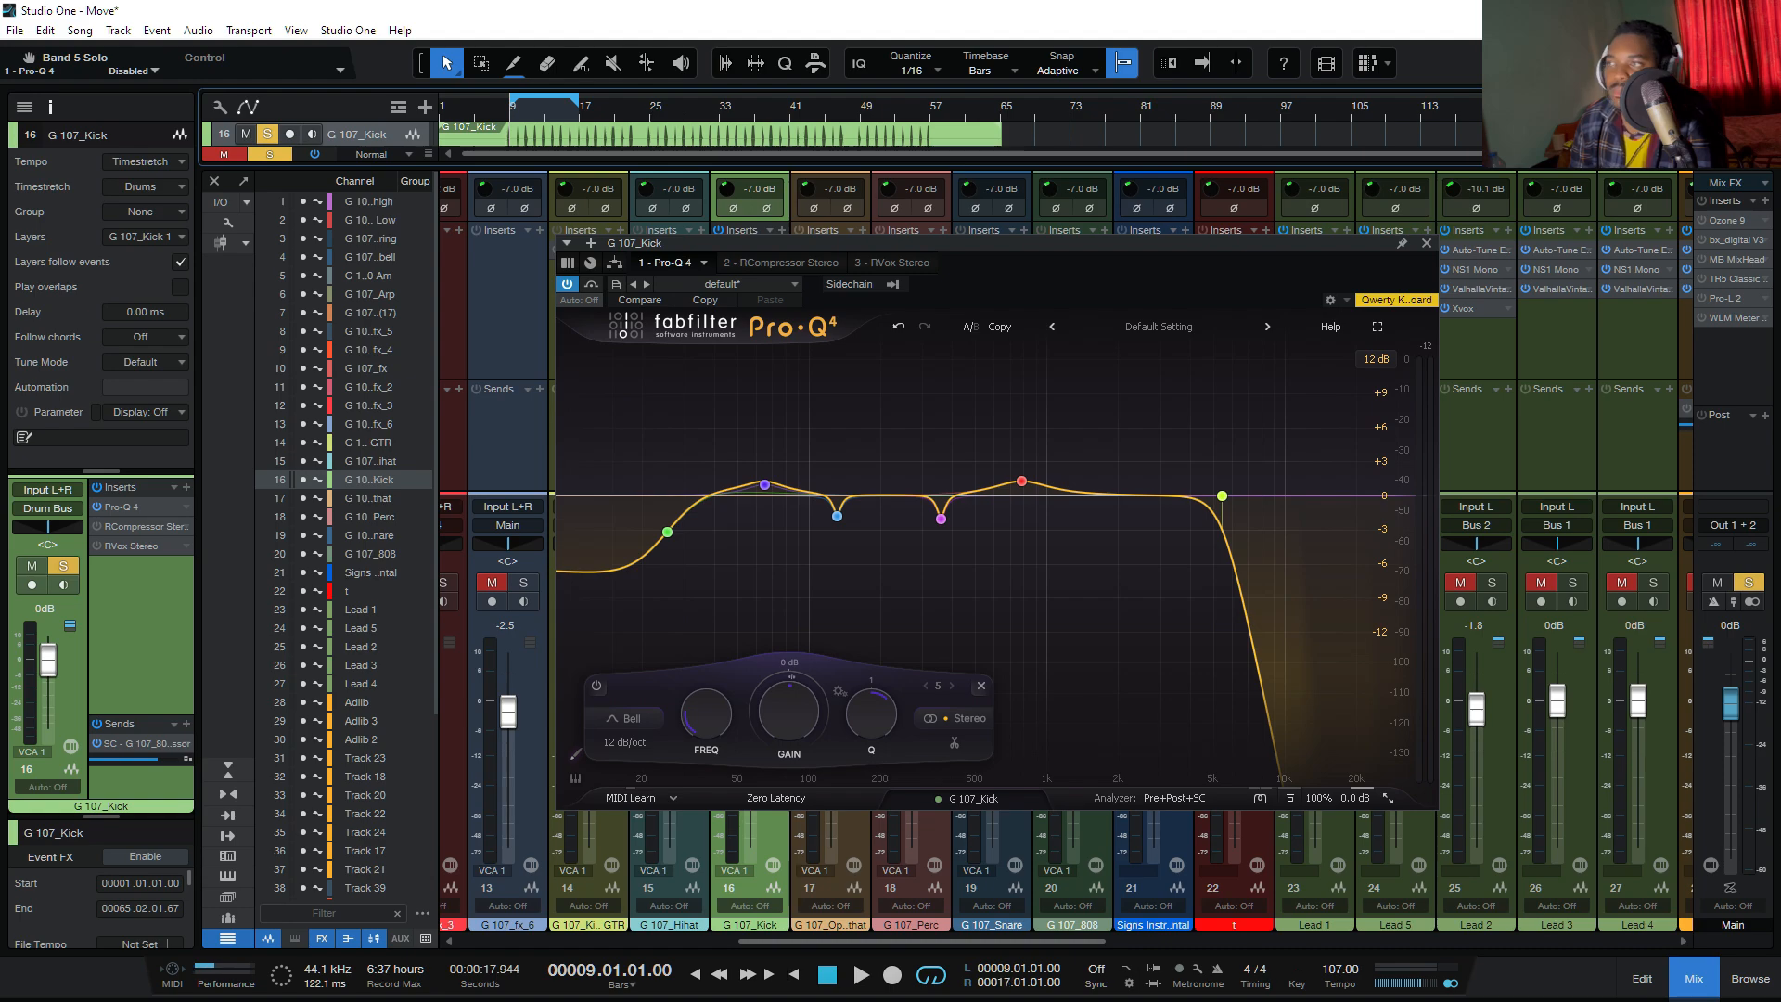
Step: Solo the kick's bell cut at 131.45 Hz, play from bar 9 to about bar 11, and turn the band's solo off
{"action": "left_click", "coordinate": [862, 546]}
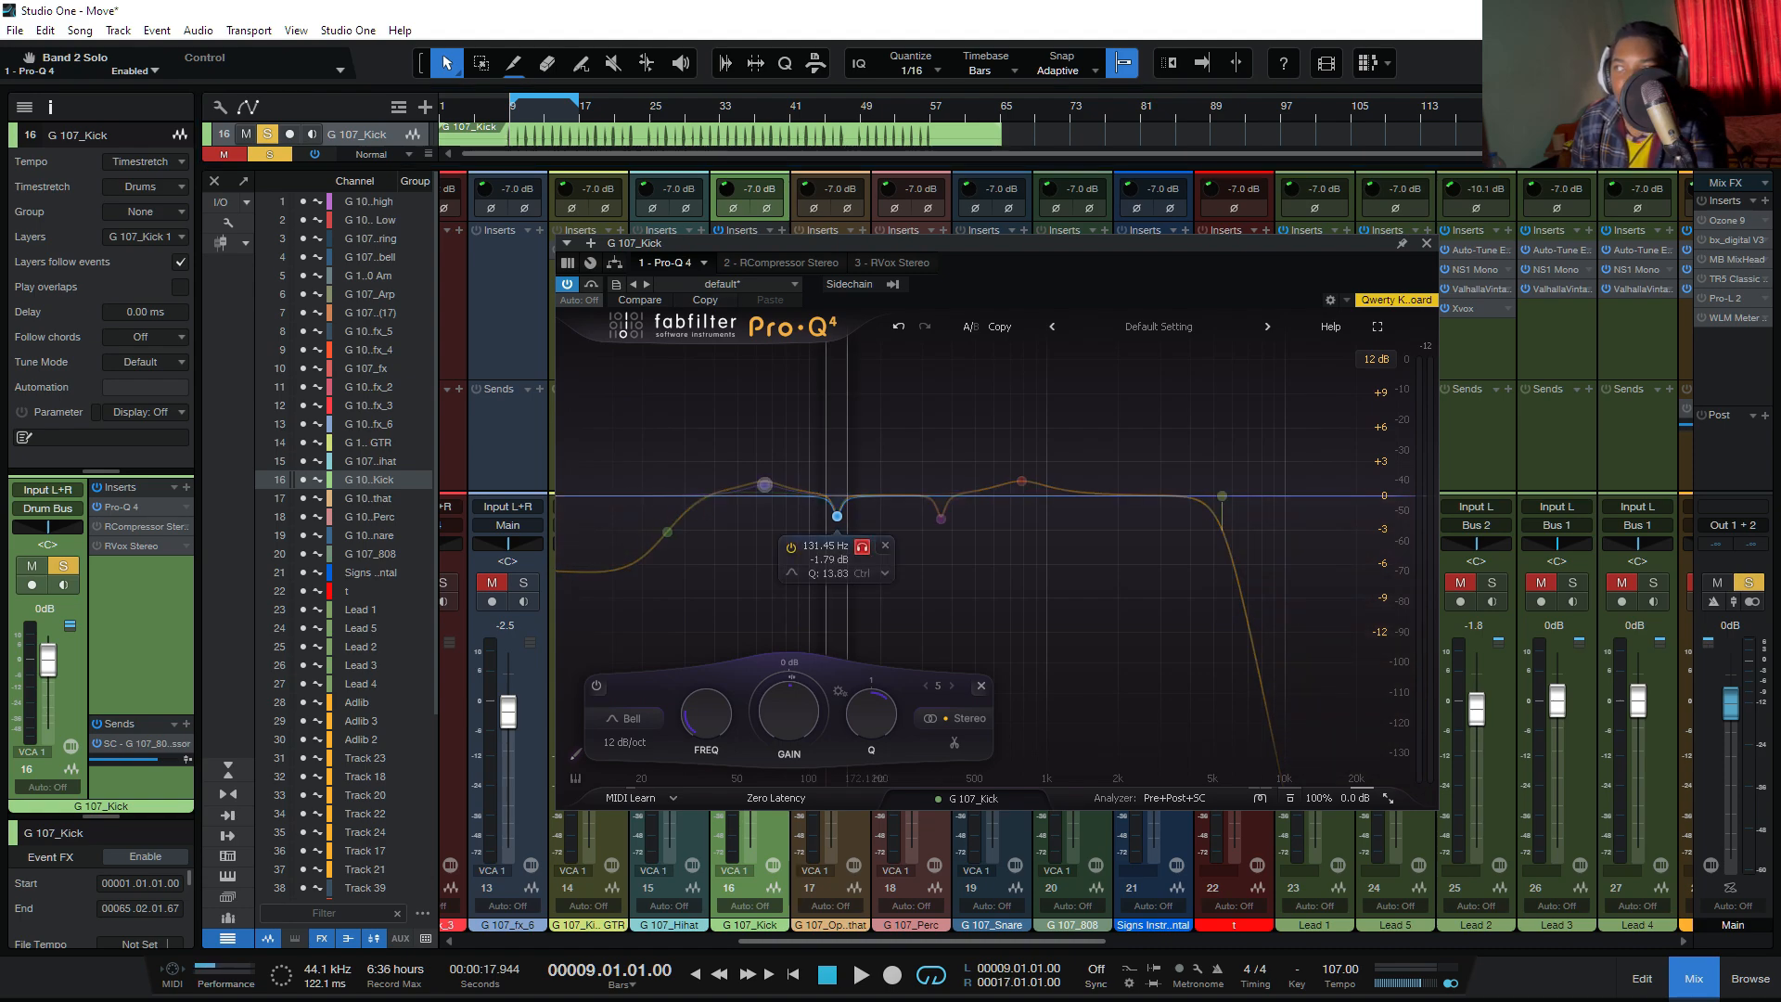
{"action": "key", "text": "space"}
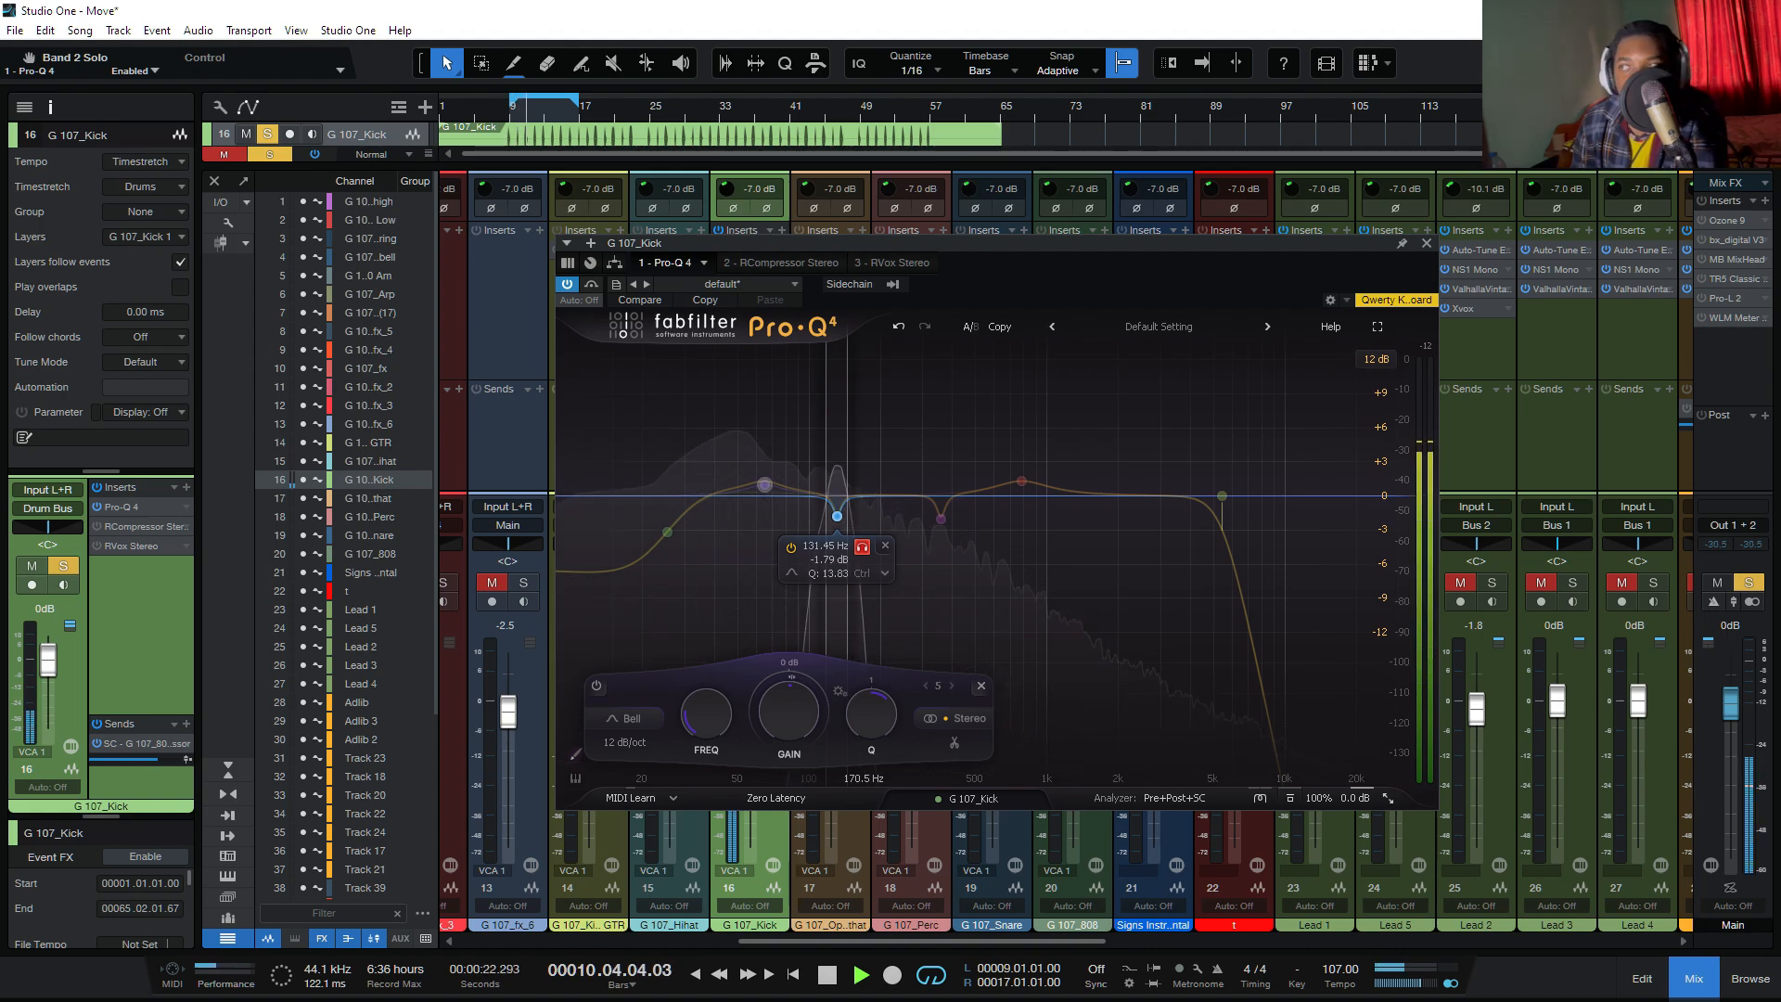
{"action": "left_click", "coordinate": [862, 546]}
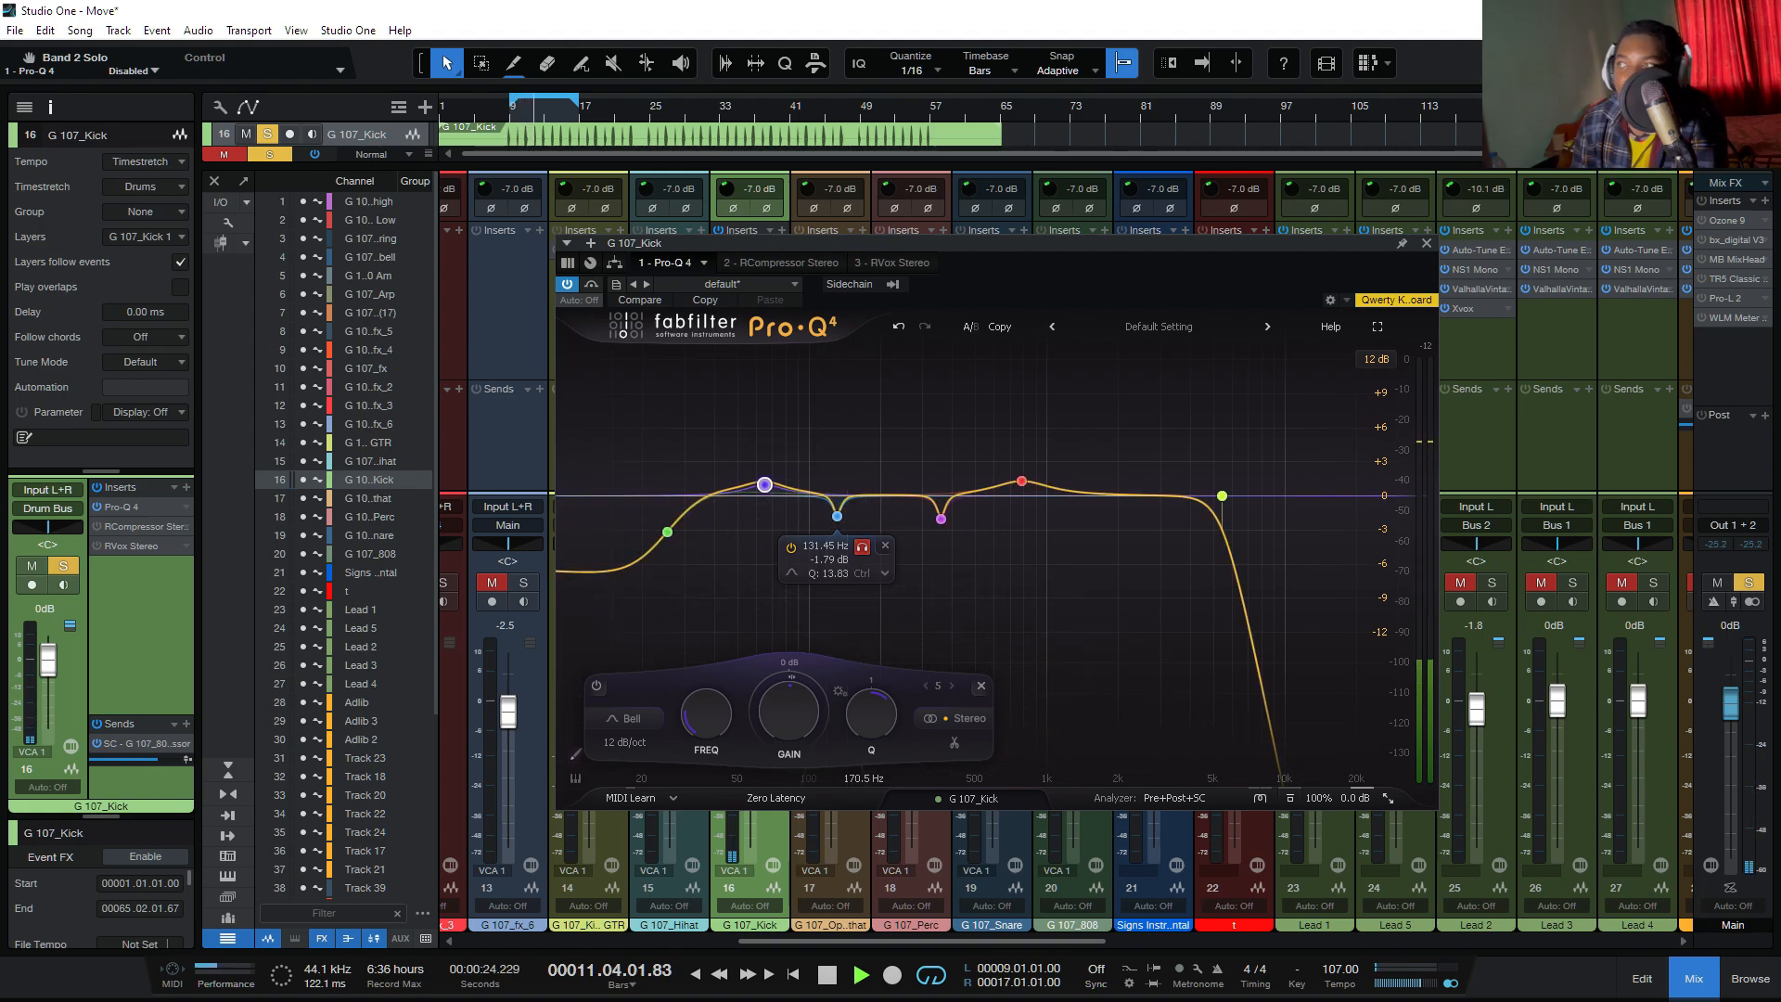
Step: Solo the bell cut at 359.21 Hz, shift its frequency to 352.82 Hz, and turn its solo off
{"action": "left_click", "coordinate": [940, 518]}
{"action": "left_click", "coordinate": [966, 548]}
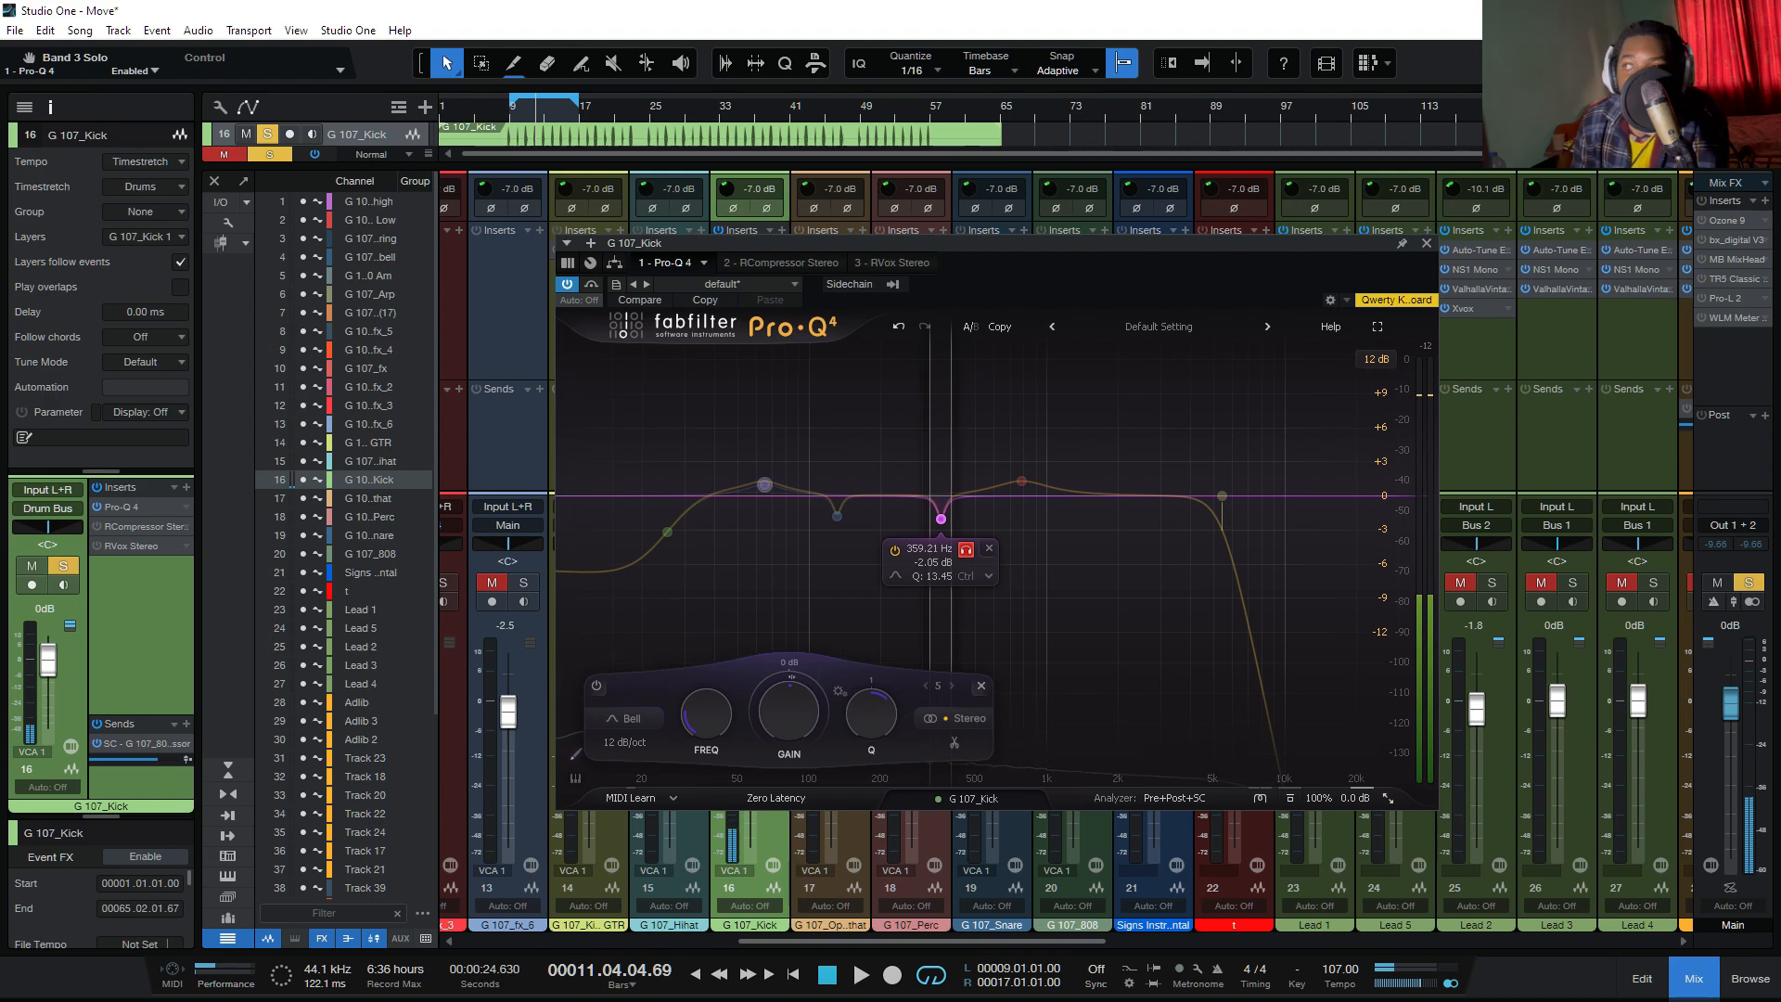
{"action": "left_click_drag", "start_coordinate": [941, 518], "coordinate": [939, 519]}
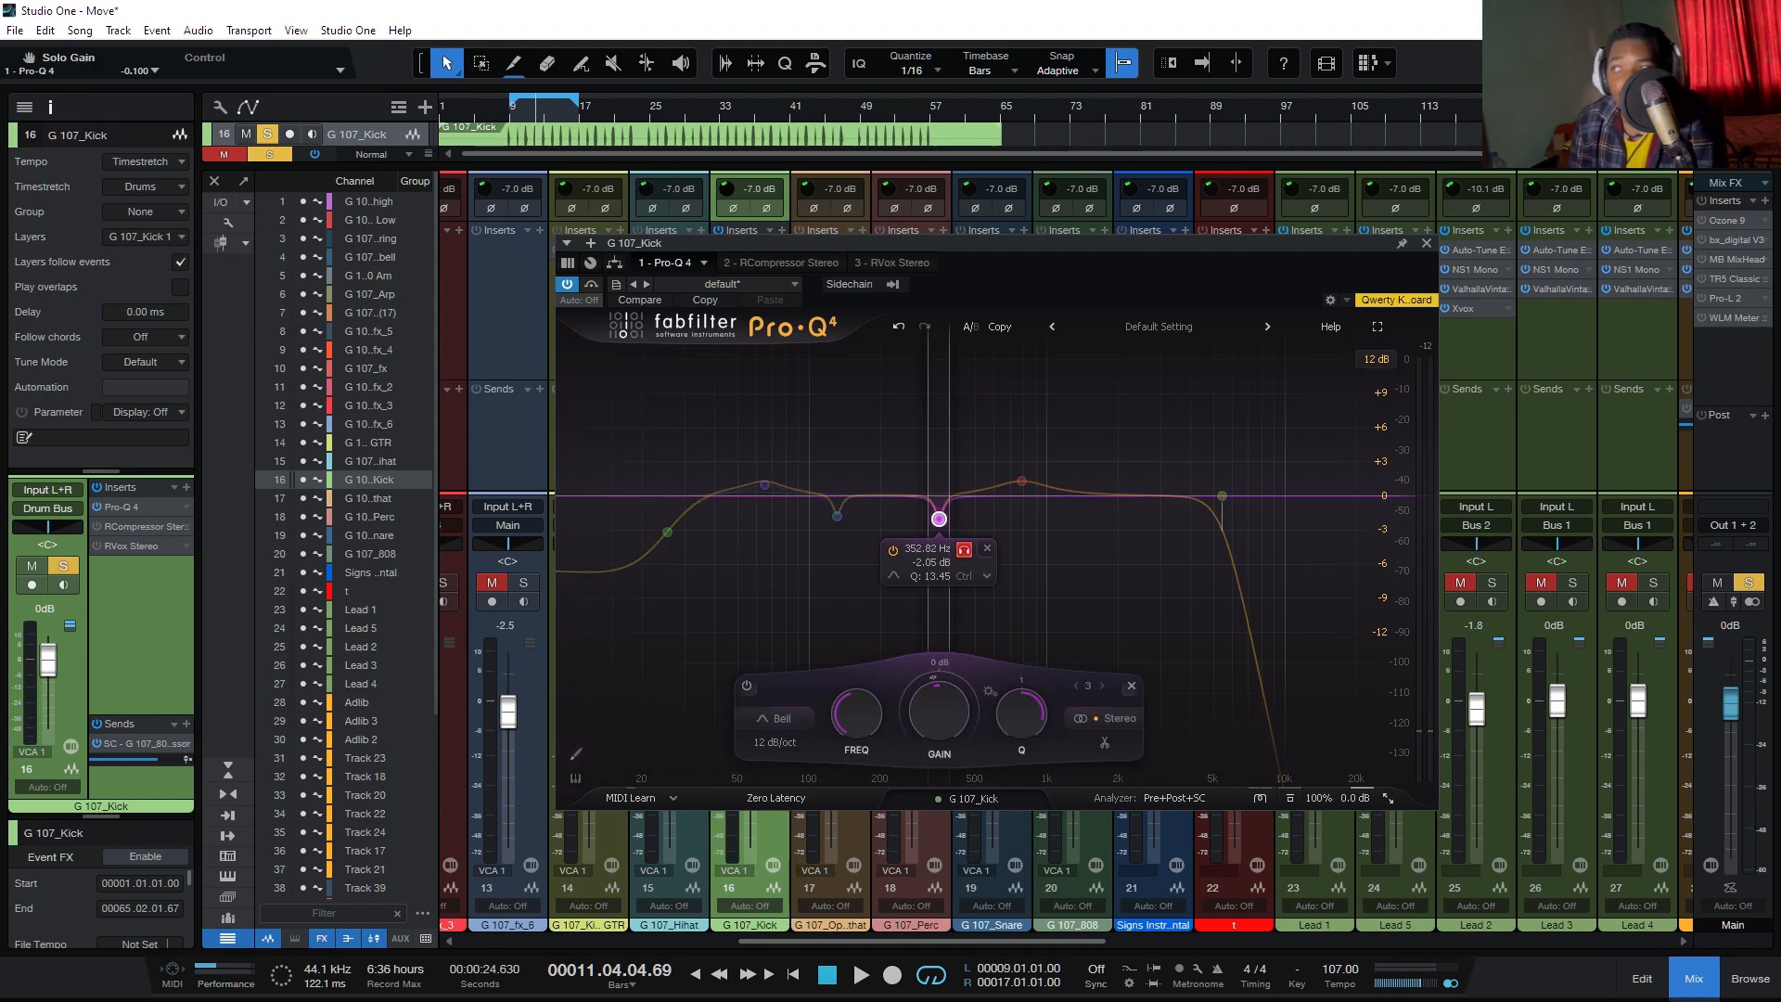
{"action": "left_click", "coordinate": [965, 548]}
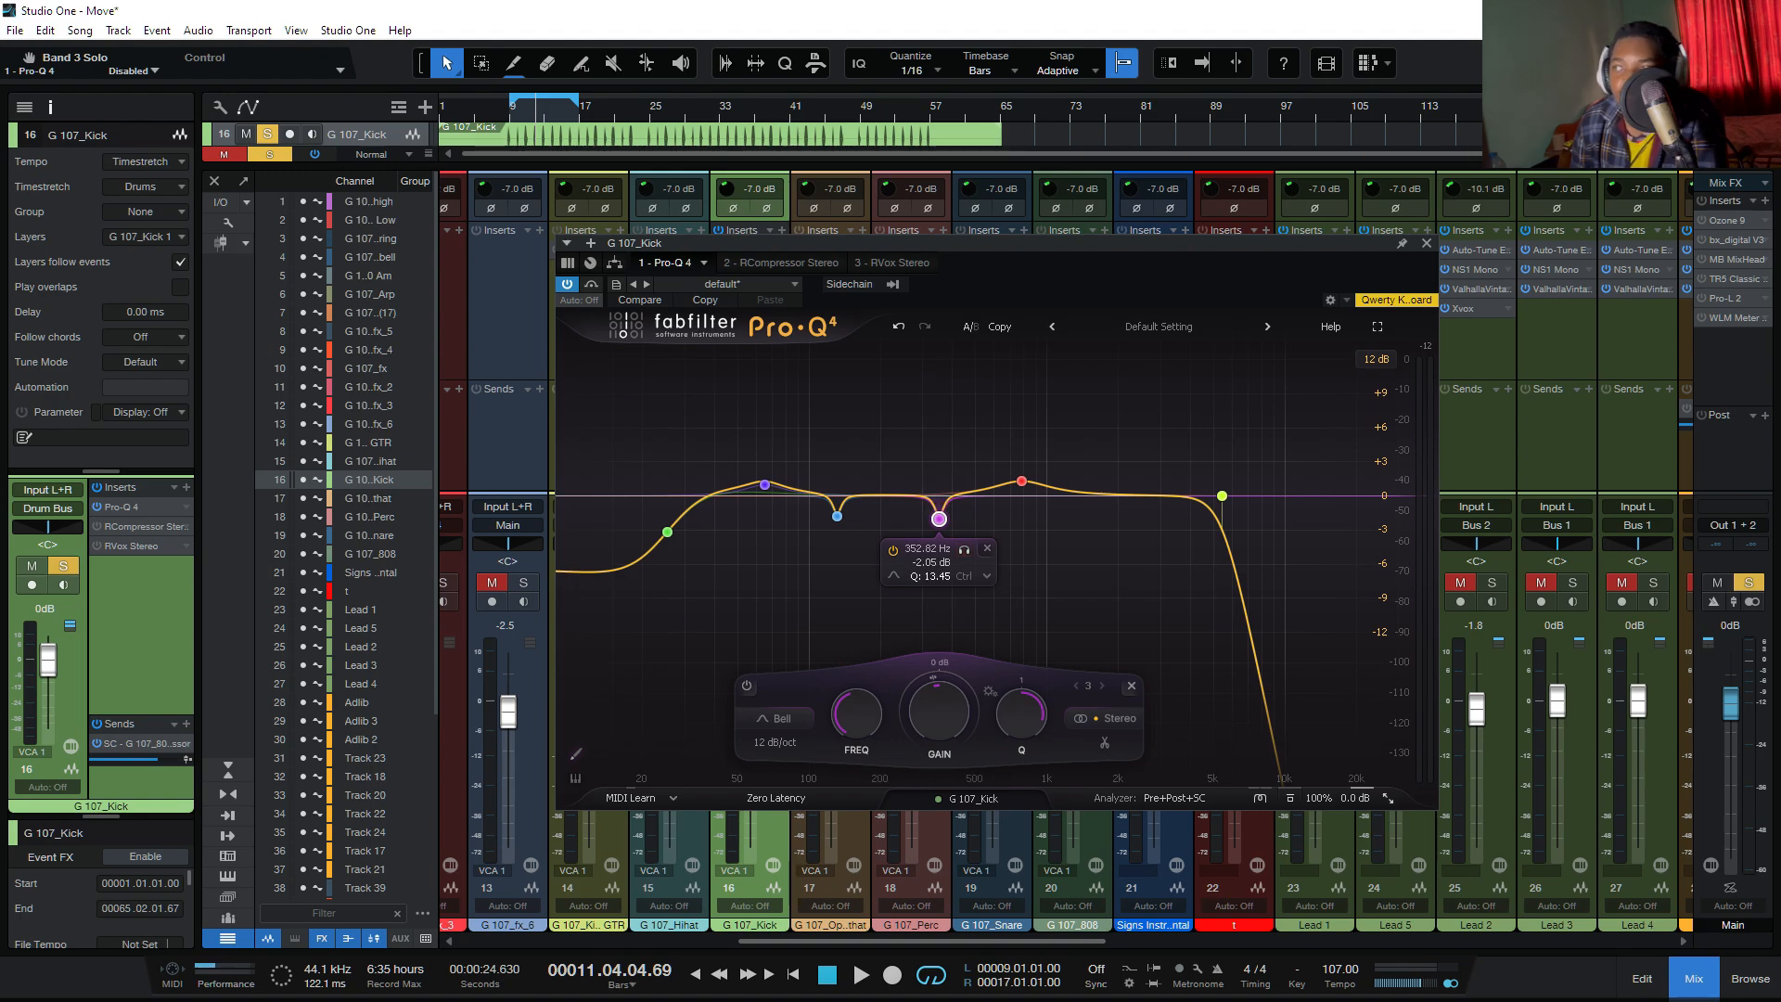
Step: Reselect the 352.82 Hz bell cut, solo it while playing the kick to about bar 12, and turn its solo off
{"action": "left_click", "coordinate": [837, 516]}
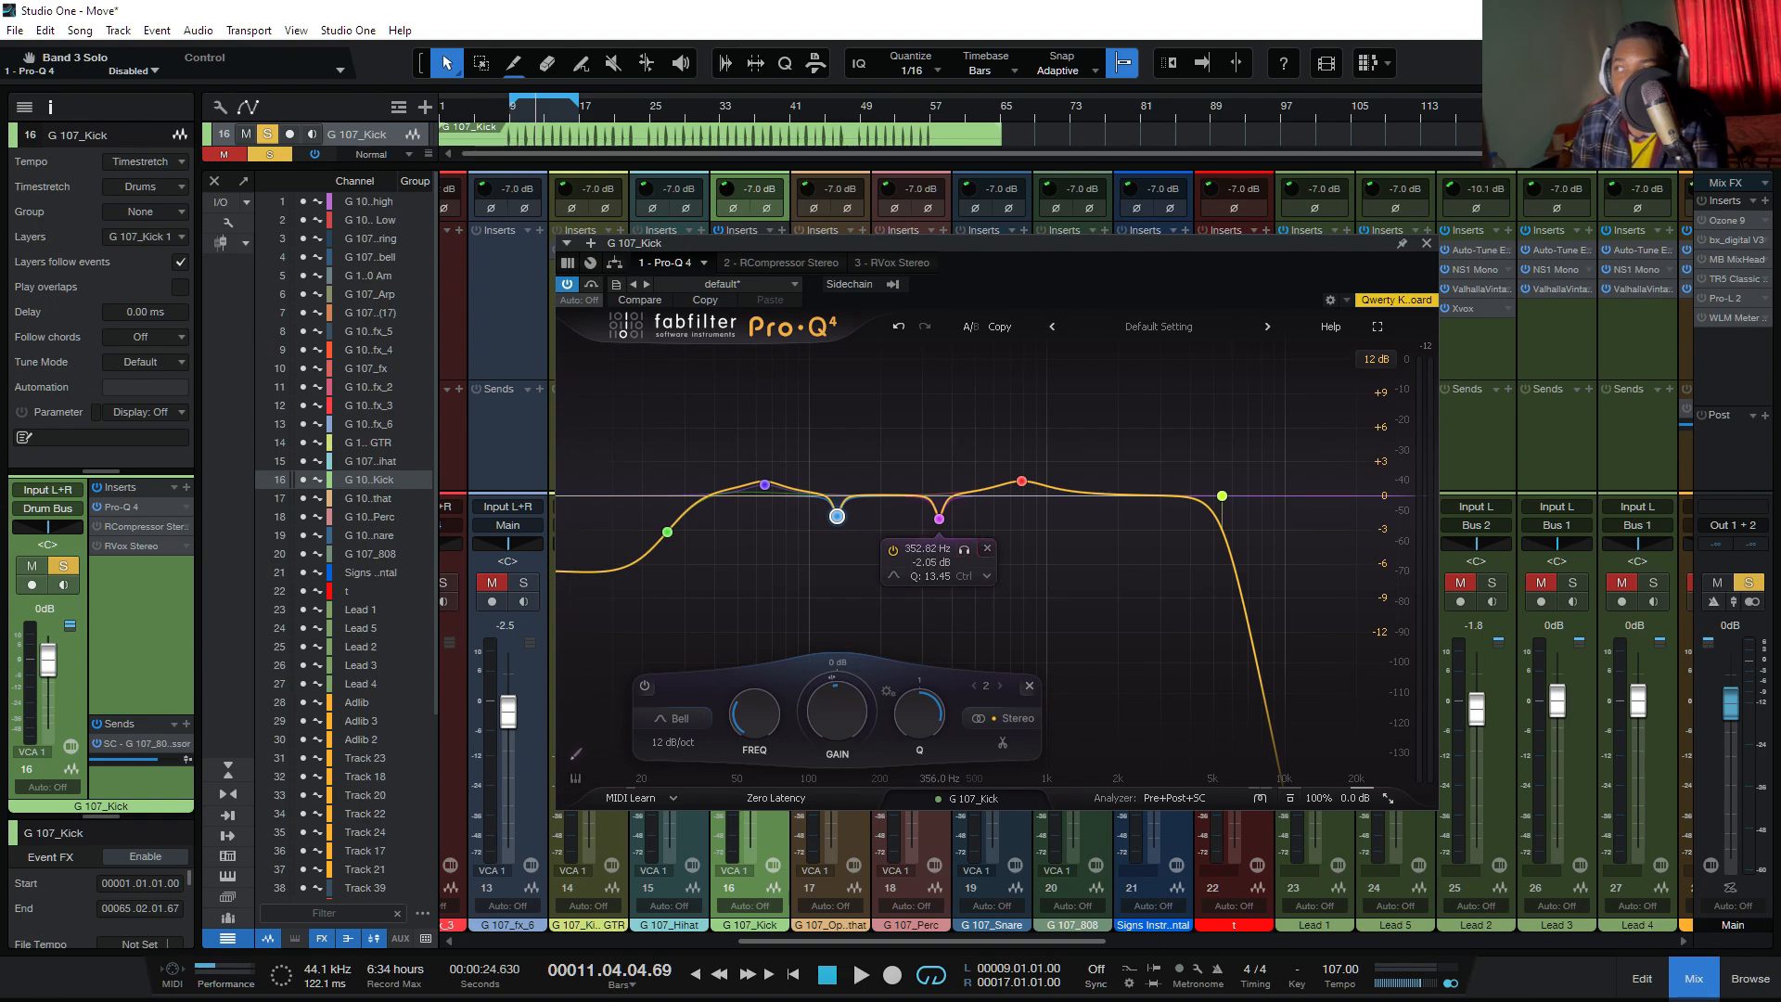
{"action": "left_click", "coordinate": [939, 519]}
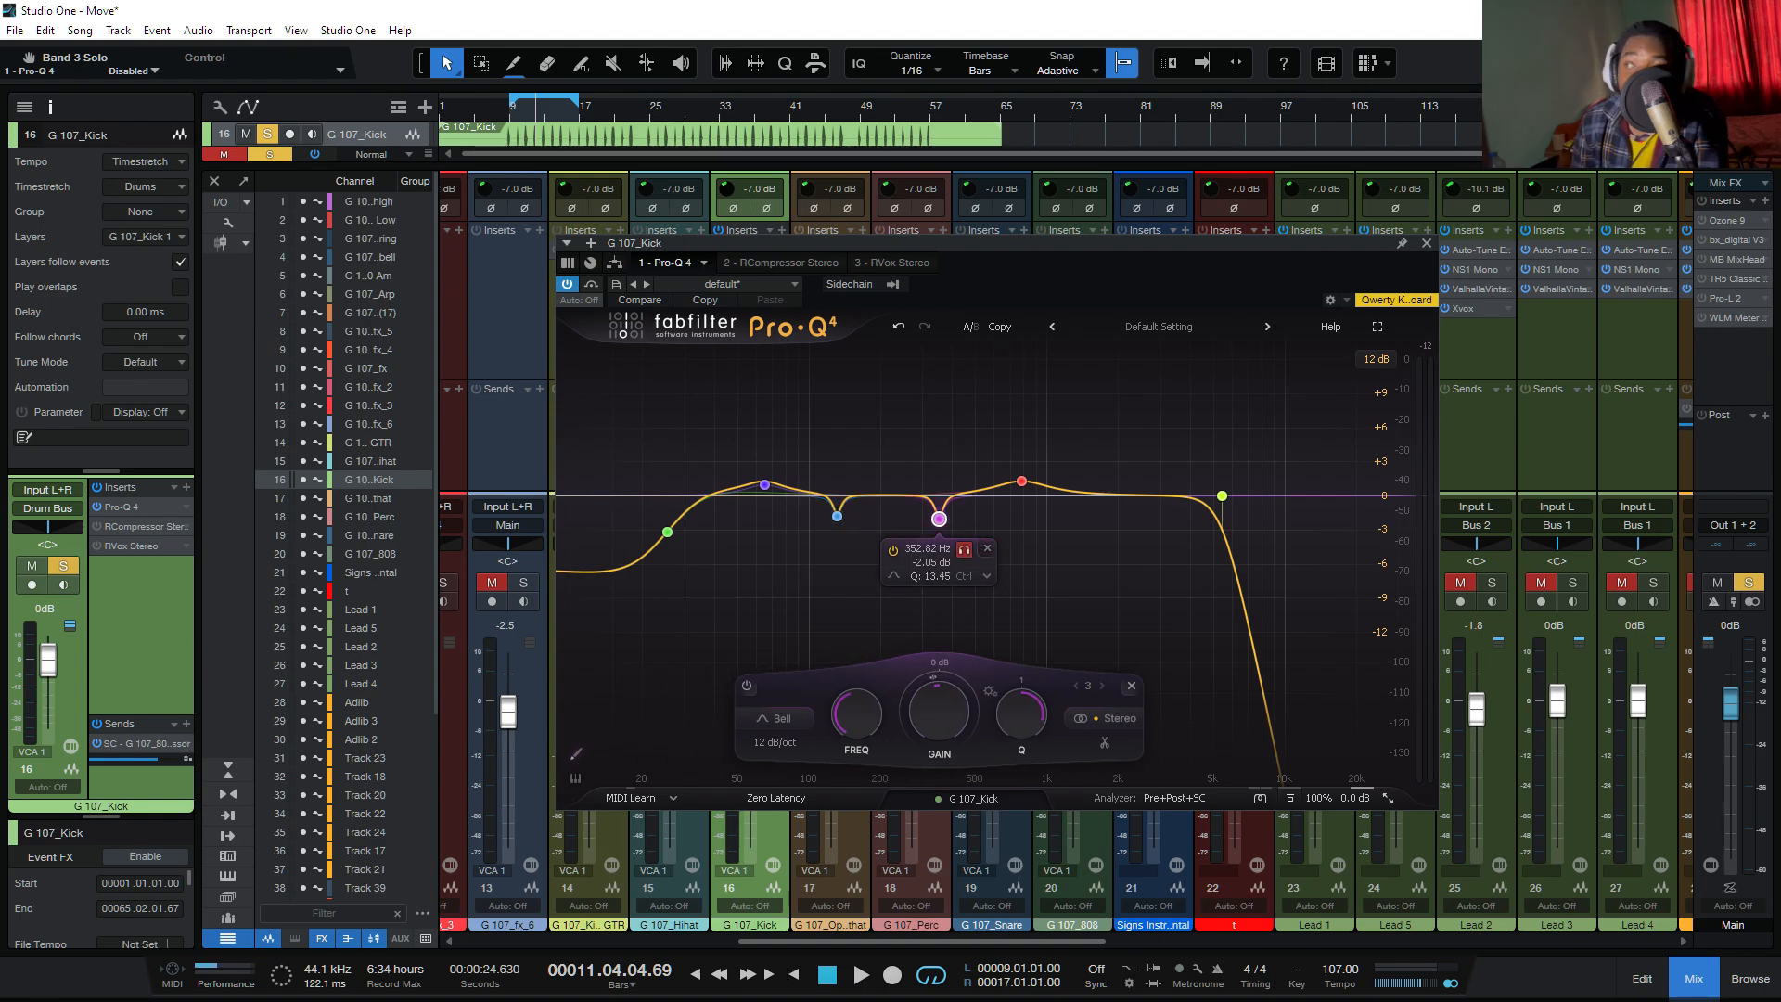
{"action": "left_click", "coordinate": [964, 548]}
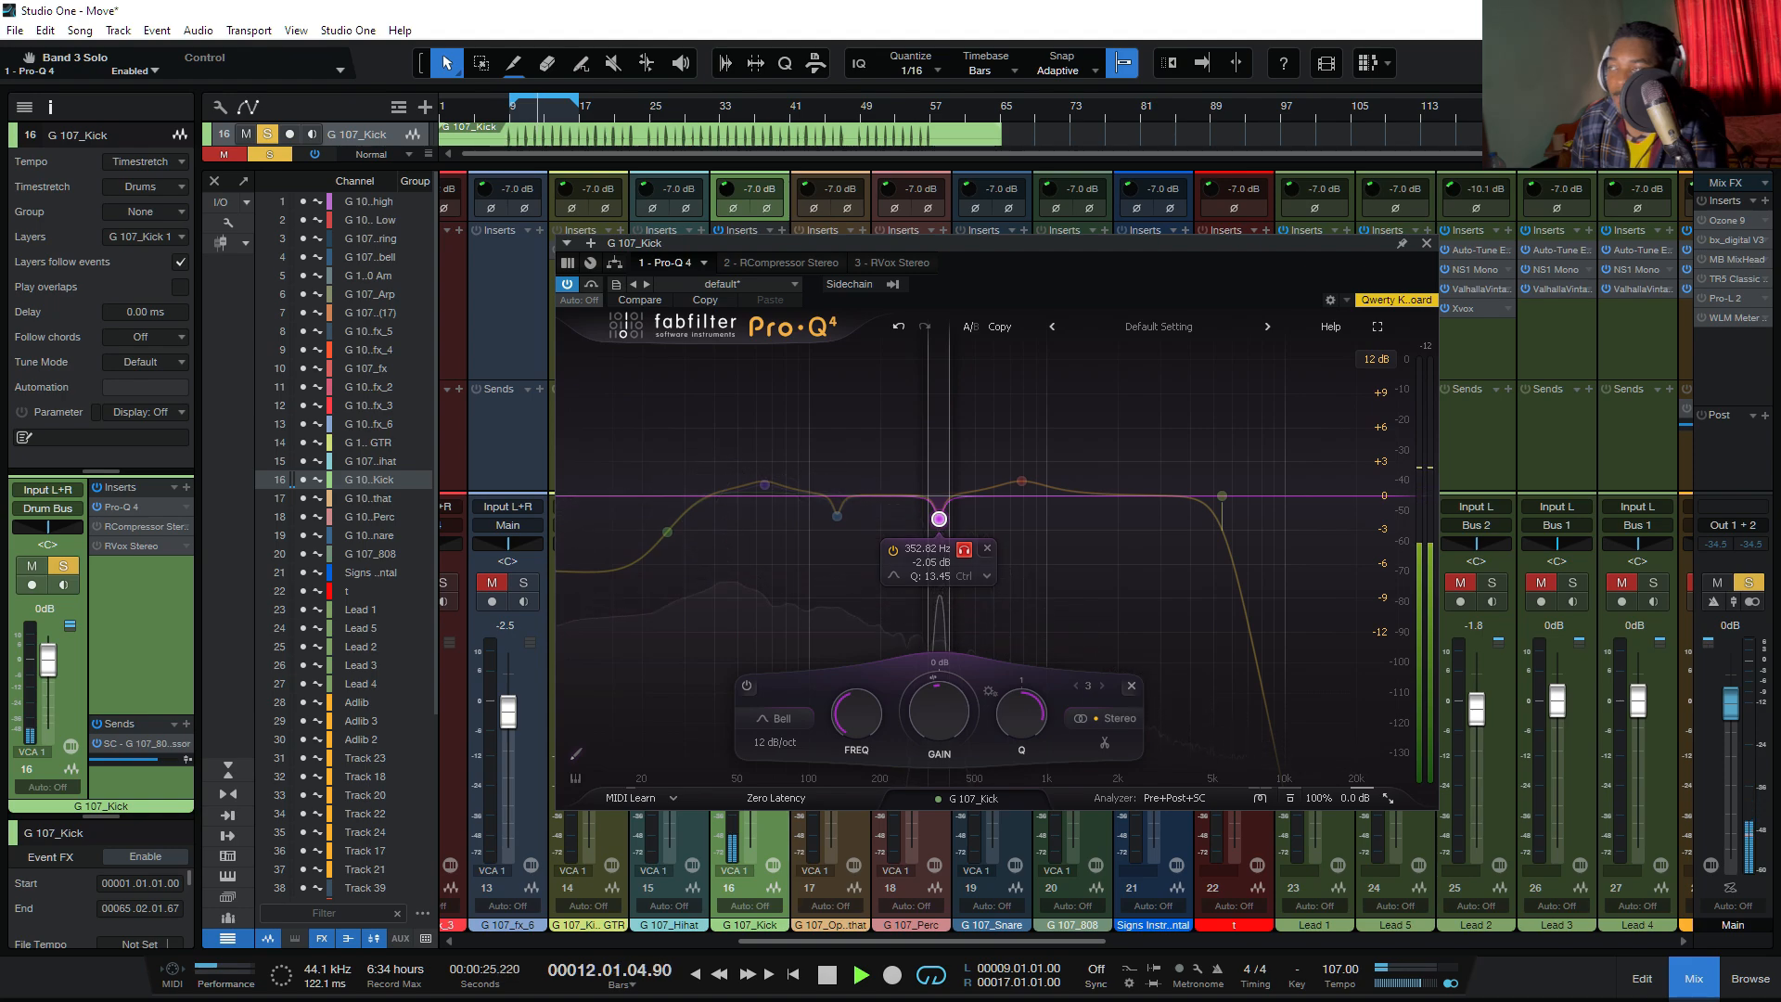
{"action": "left_click", "coordinate": [964, 548]}
Step: Toggle the solo of the 784.30 Hz bell boost on and off, and play the kick to about bar 13
{"action": "left_click", "coordinate": [1047, 424]}
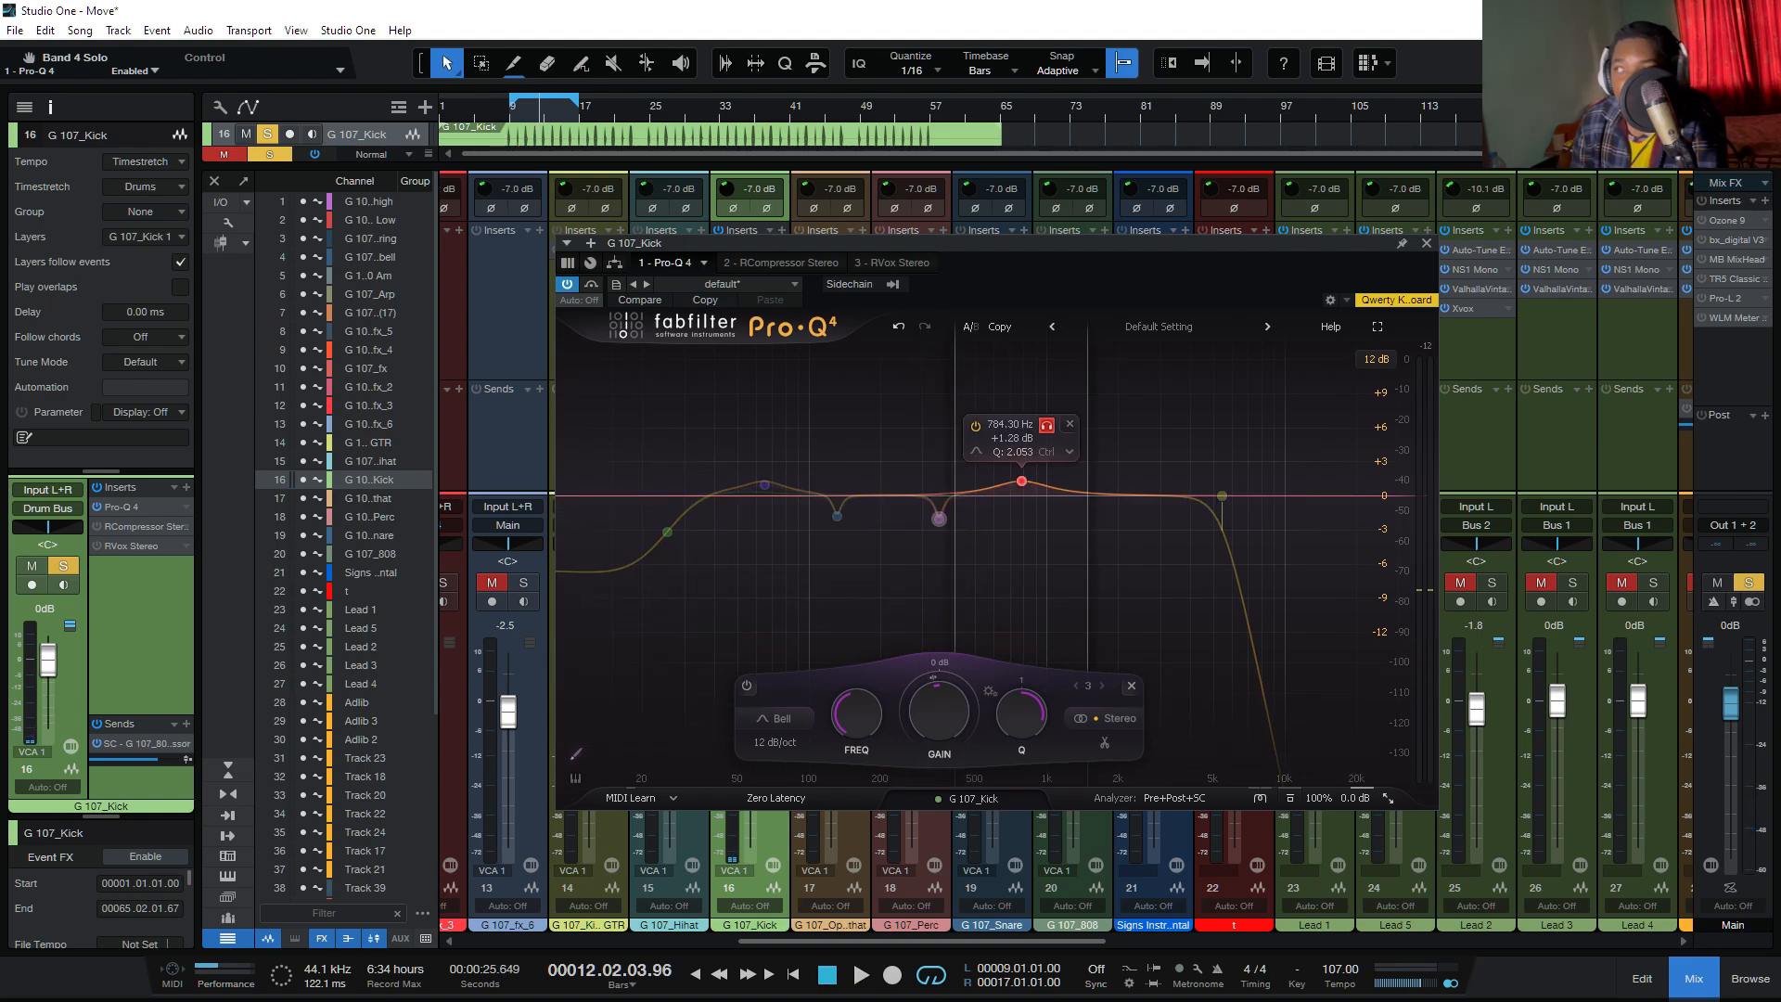
{"action": "left_click", "coordinate": [1046, 424]}
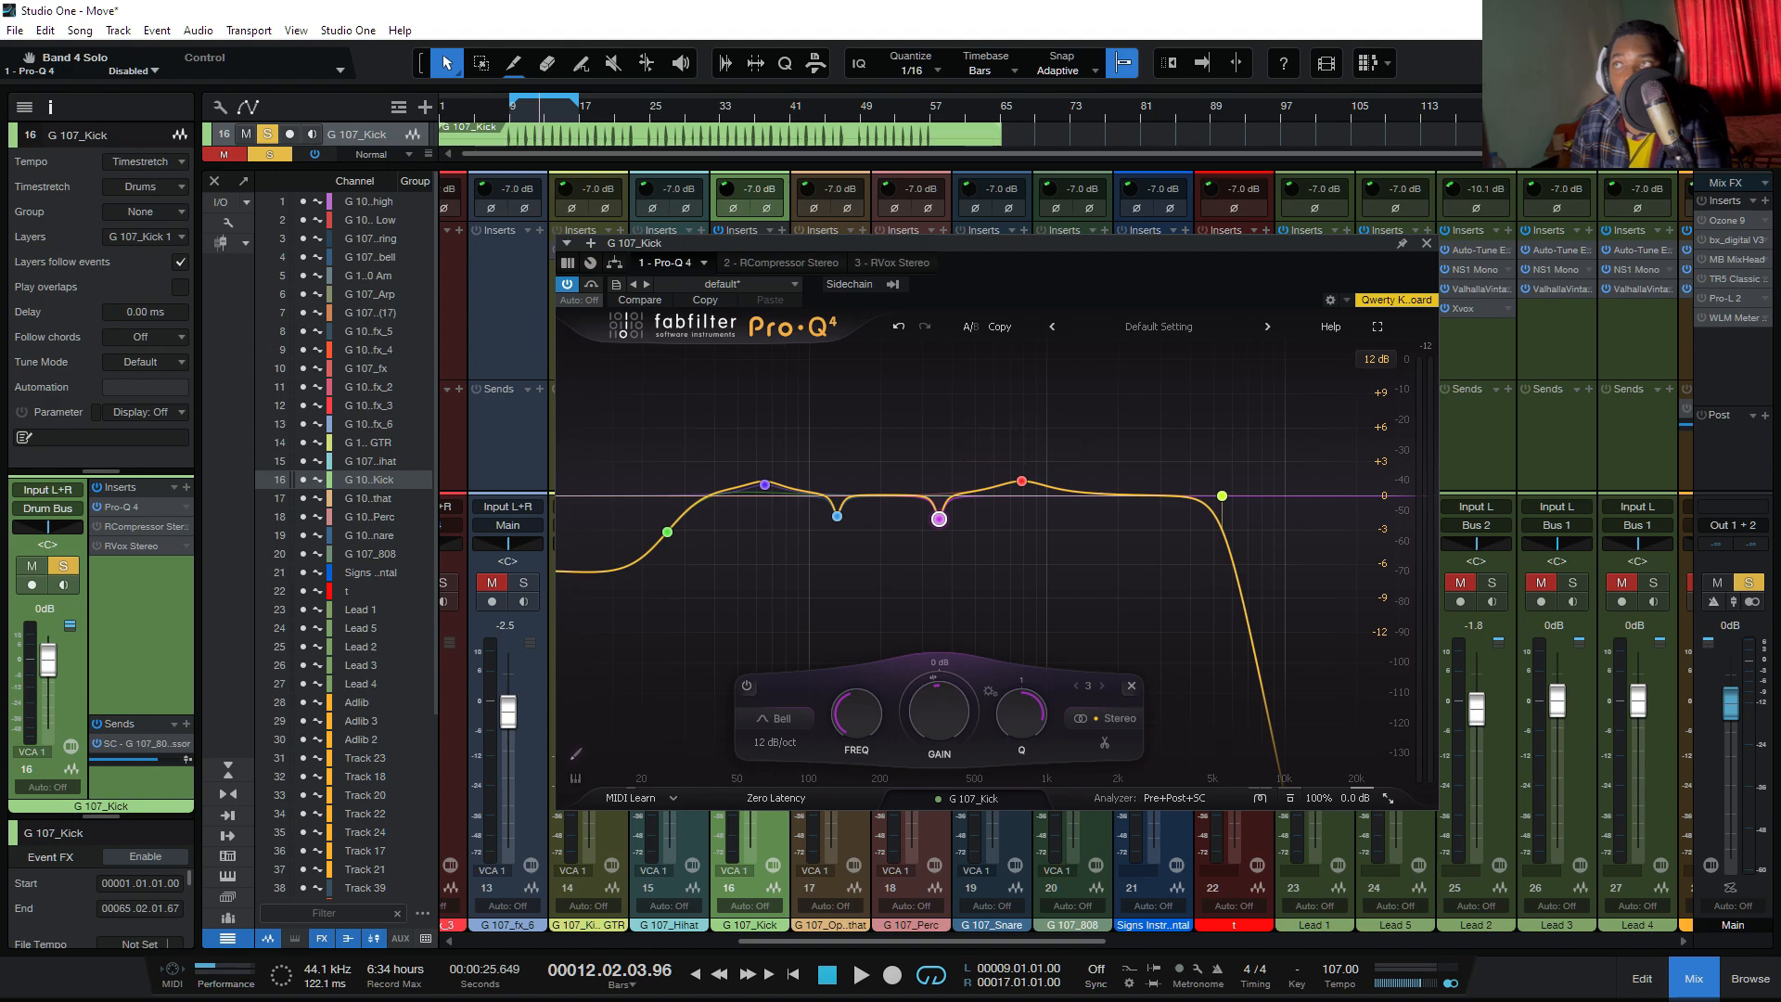
{"action": "key", "text": "space"}
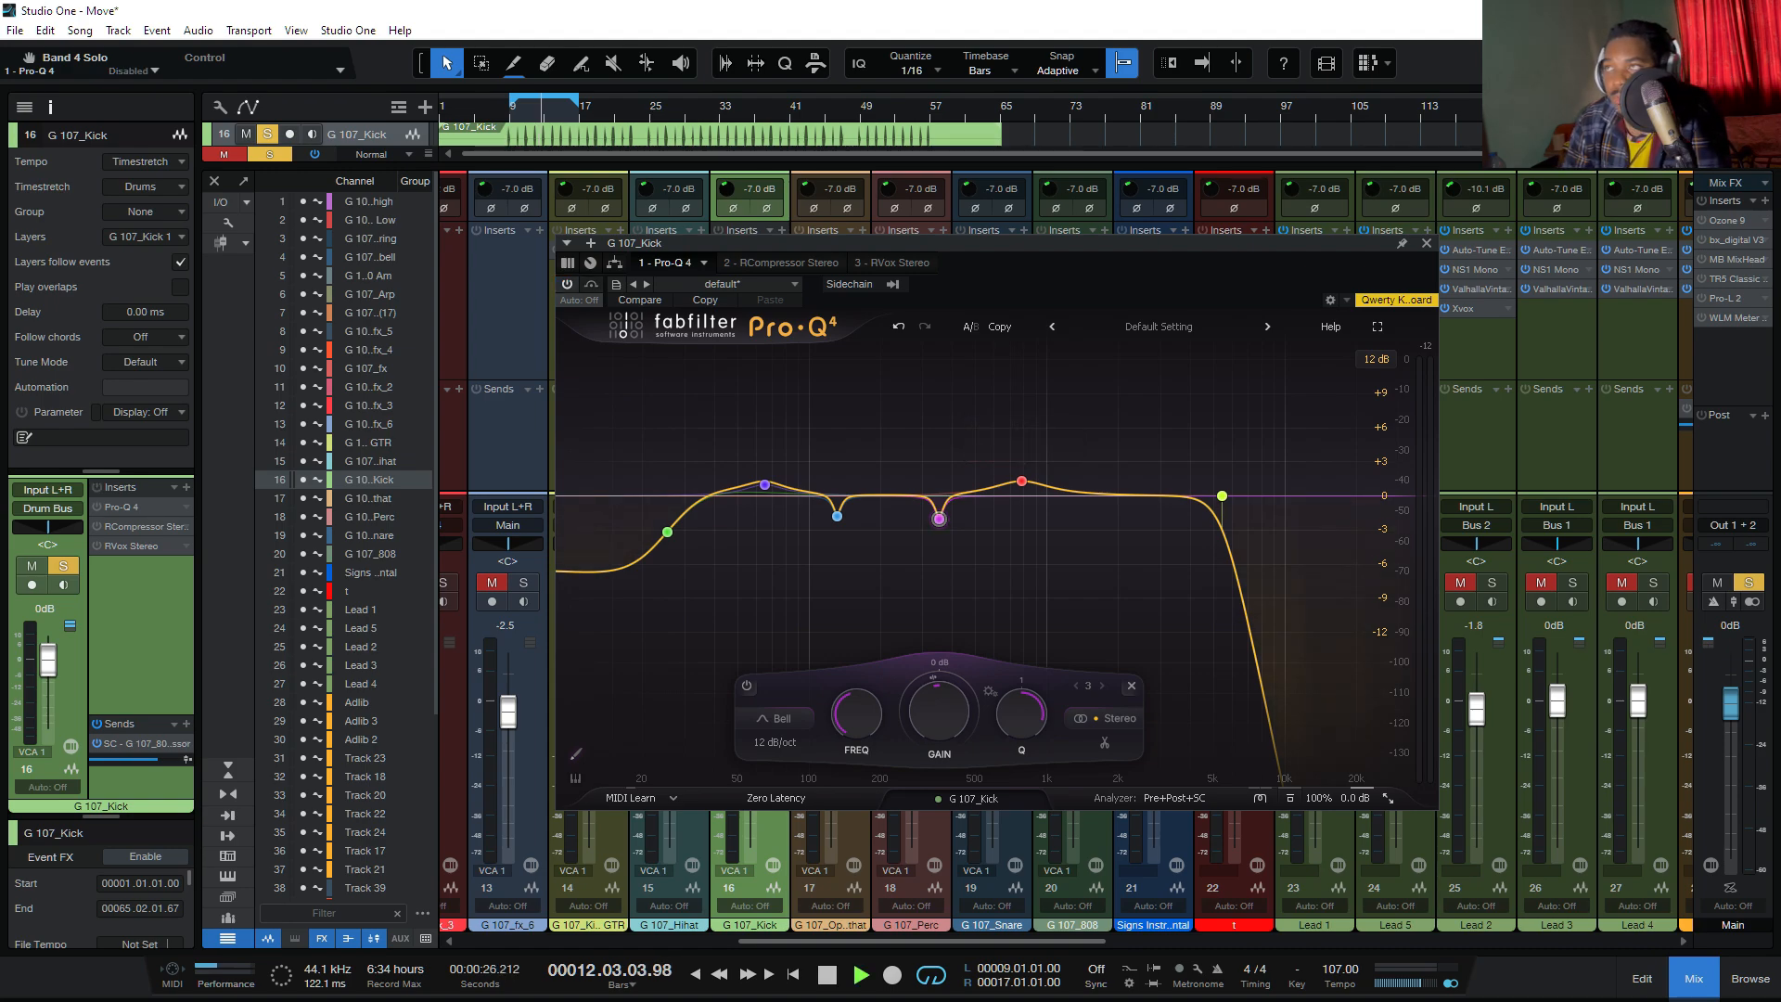
{"action": "key", "text": "space"}
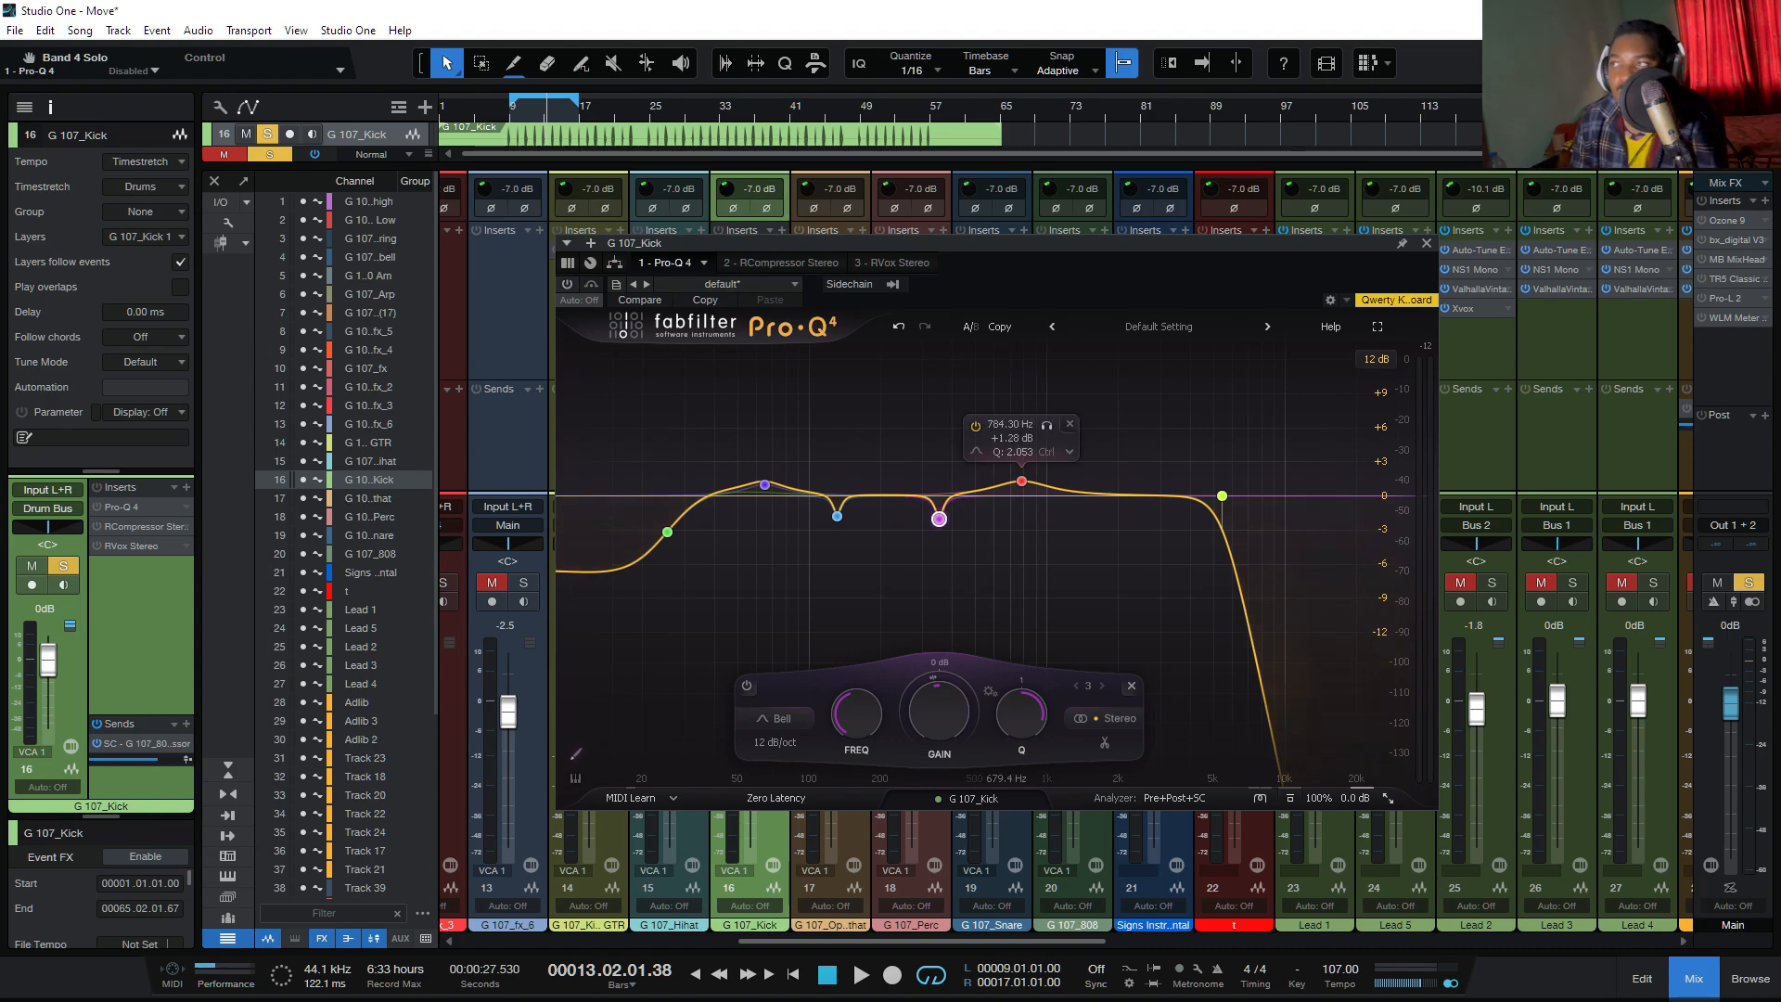
Step: Solo the 784.30 Hz bell boost and play the kick to about bar 15
{"action": "mouse_move", "coordinate": [1022, 481]}
{"action": "left_click", "coordinate": [1047, 425]}
{"action": "left_click", "coordinate": [1047, 425]}
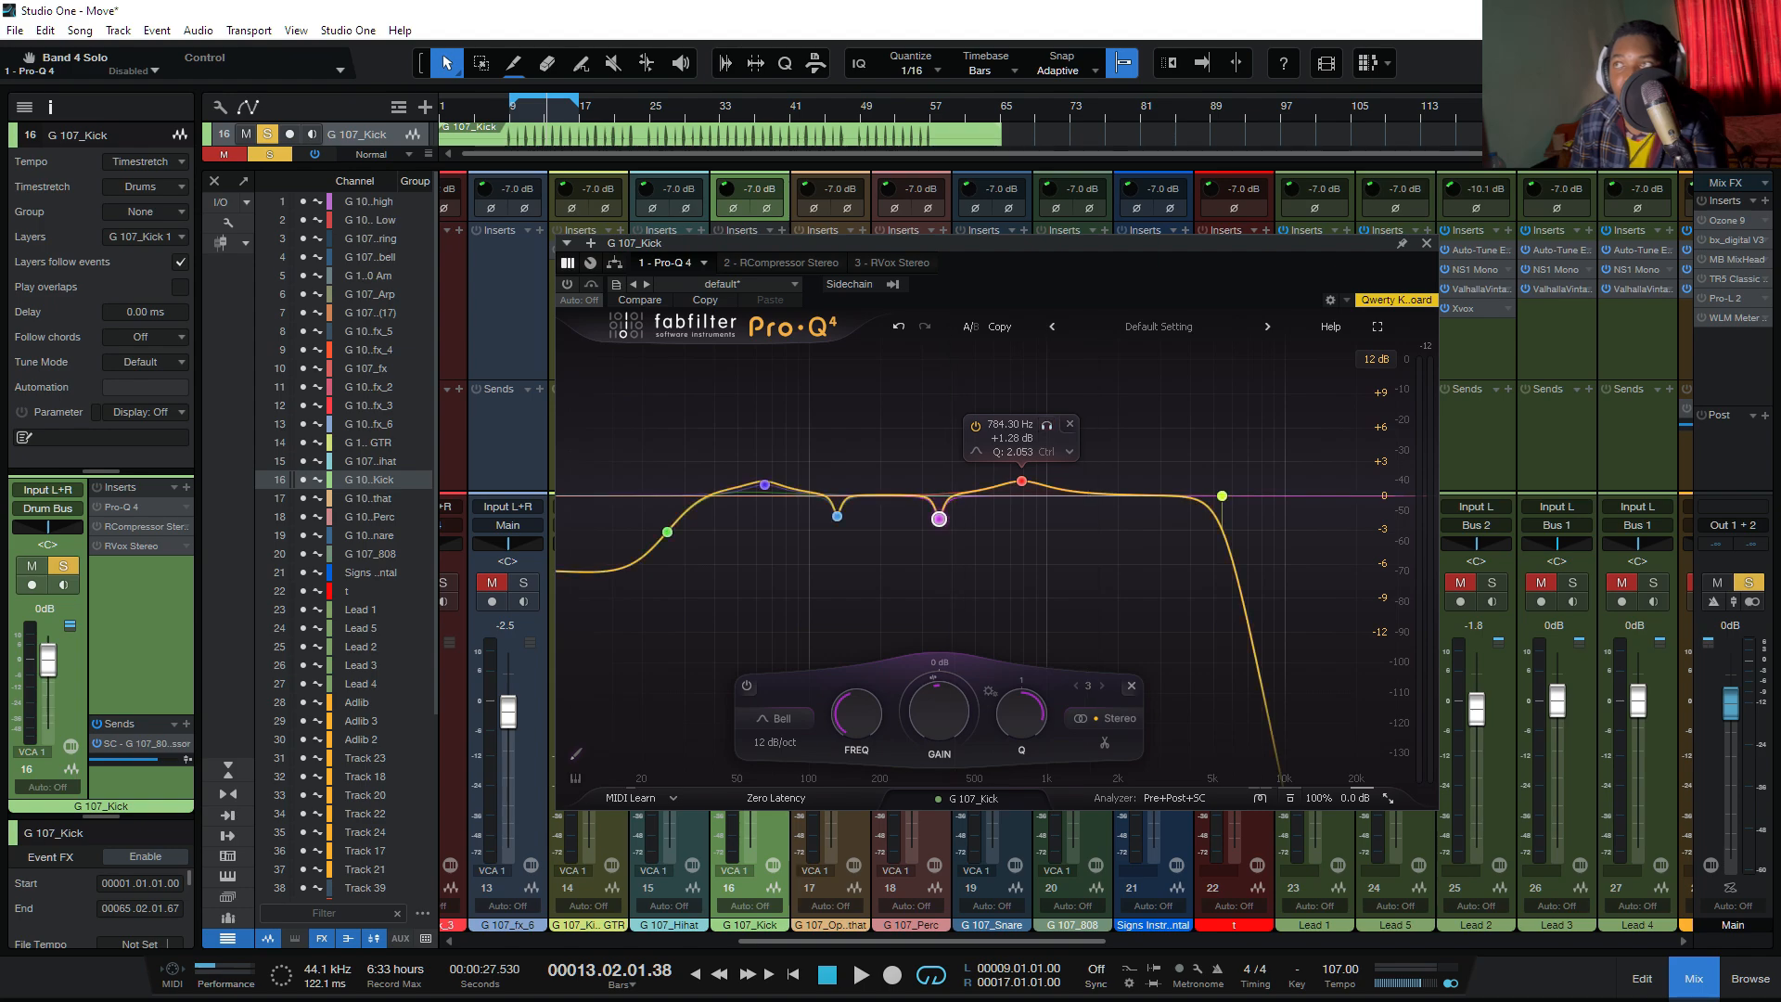
{"action": "mouse_move", "coordinate": [1022, 480]}
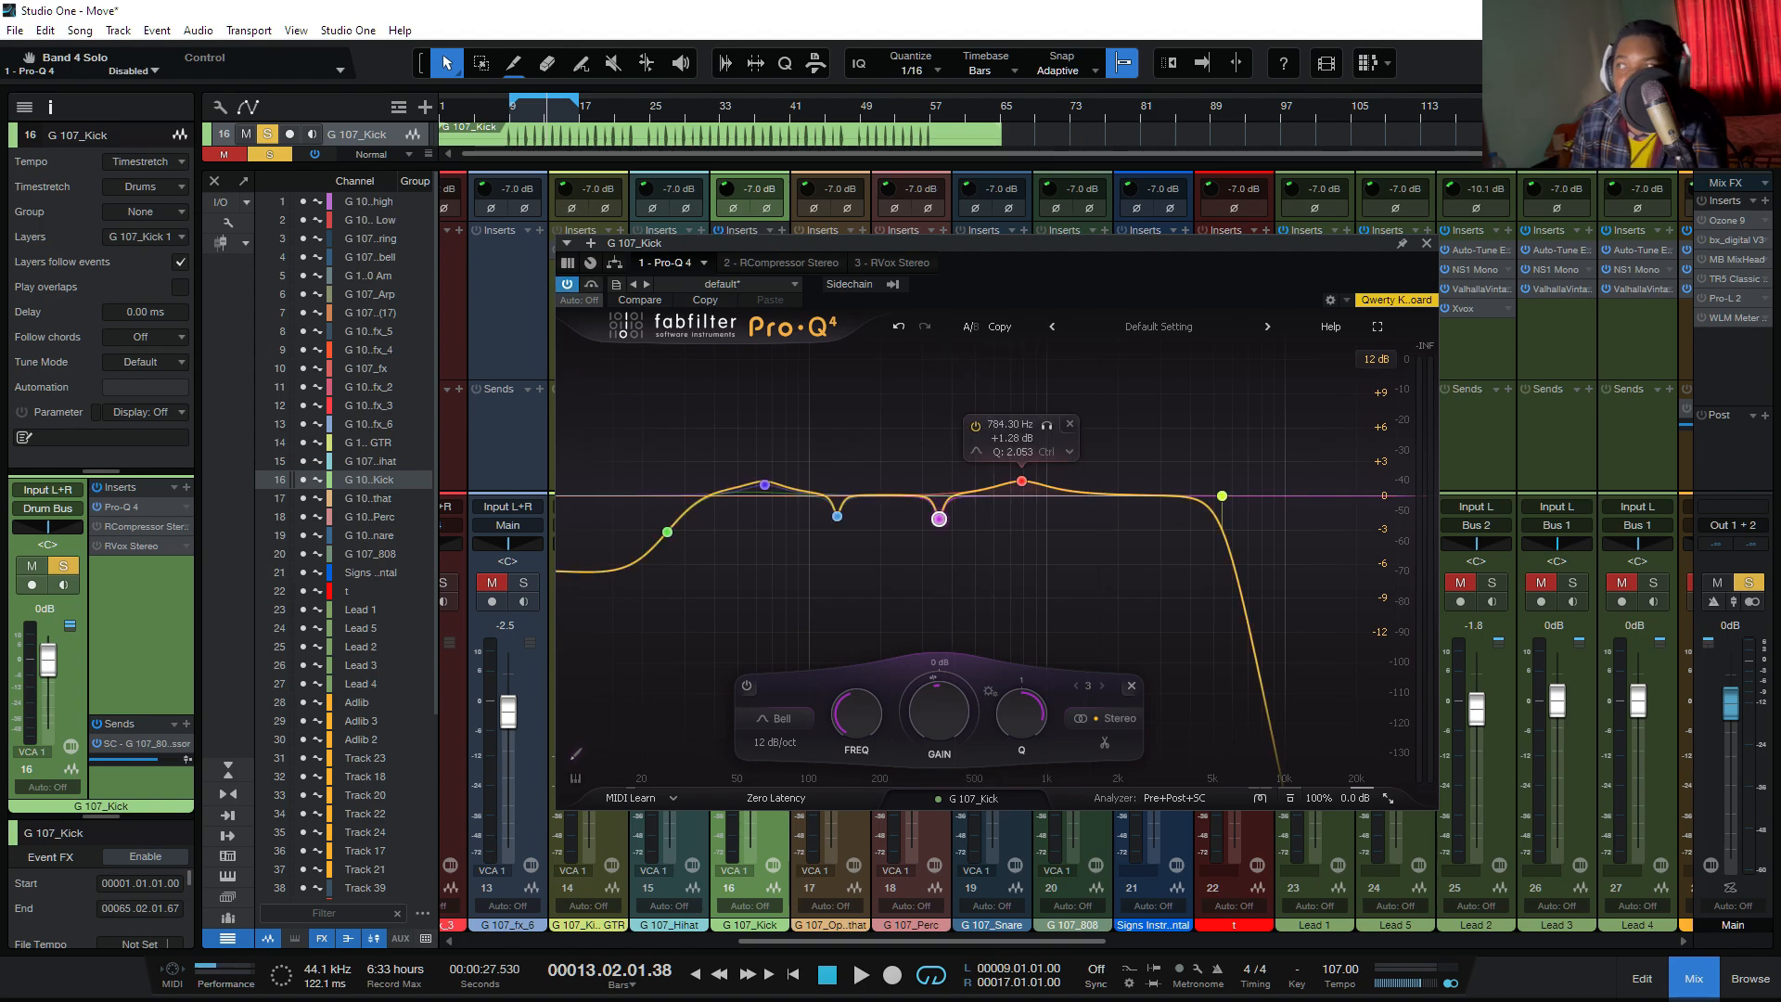
{"action": "left_click", "coordinate": [1046, 425]}
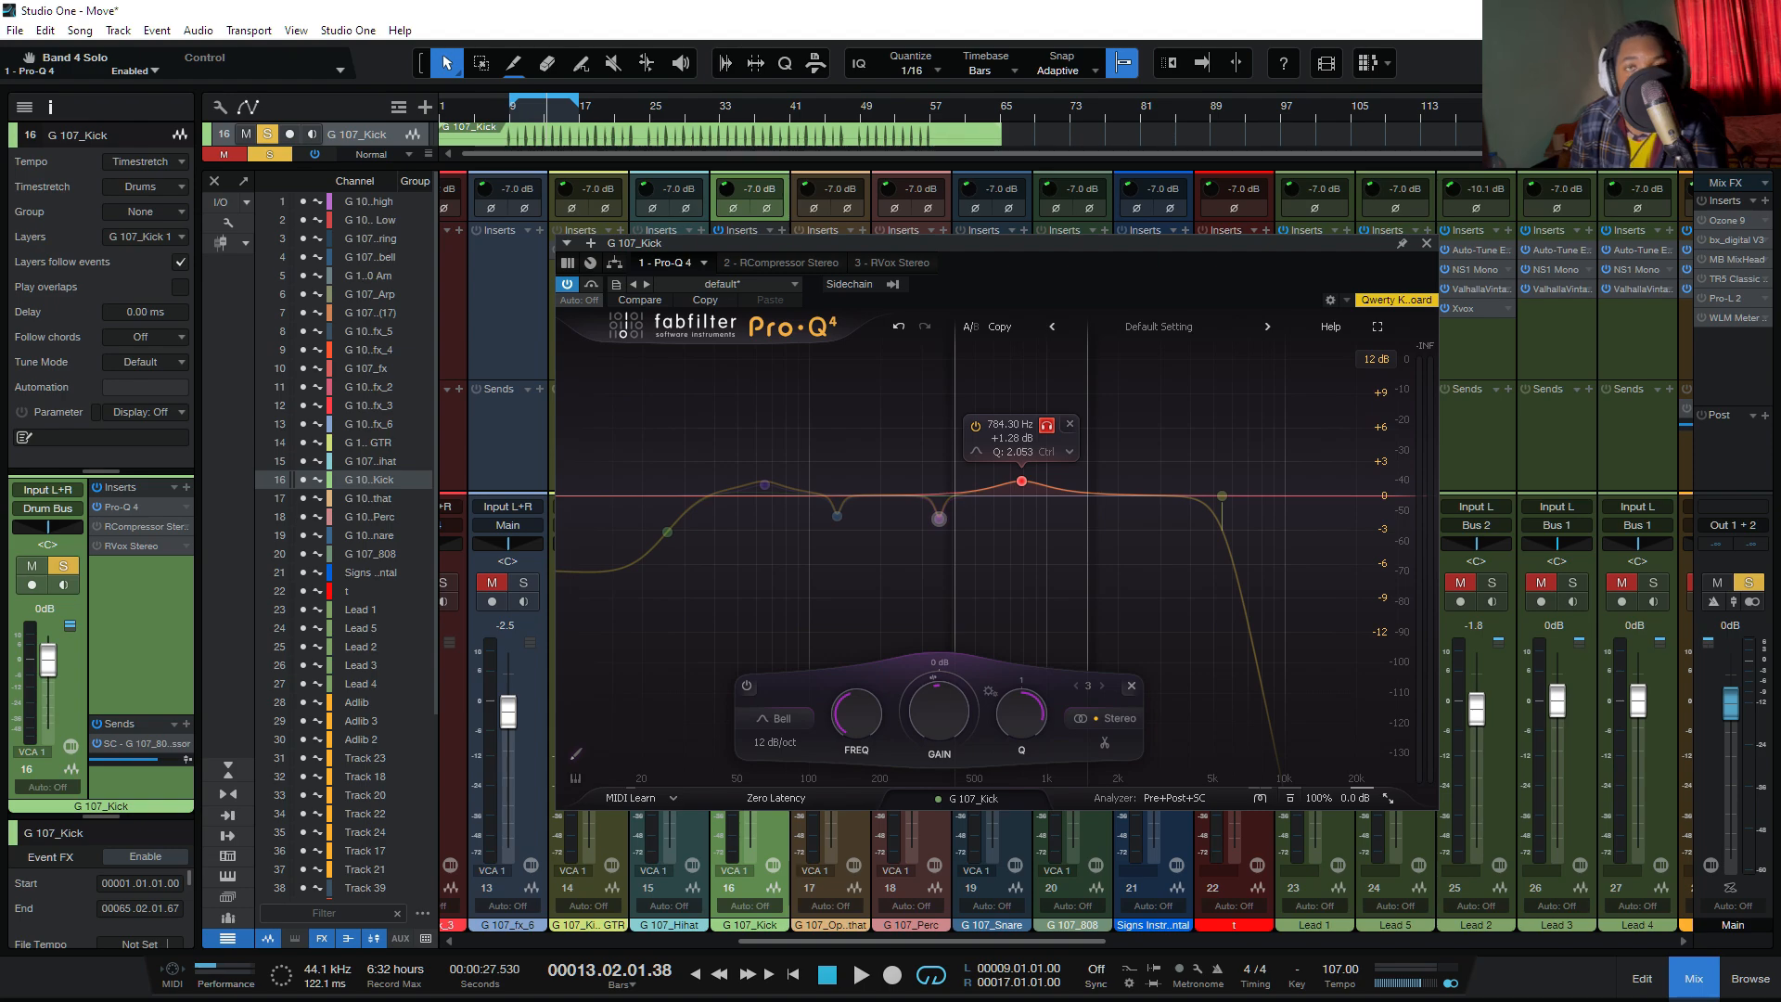
{"action": "key", "text": "space"}
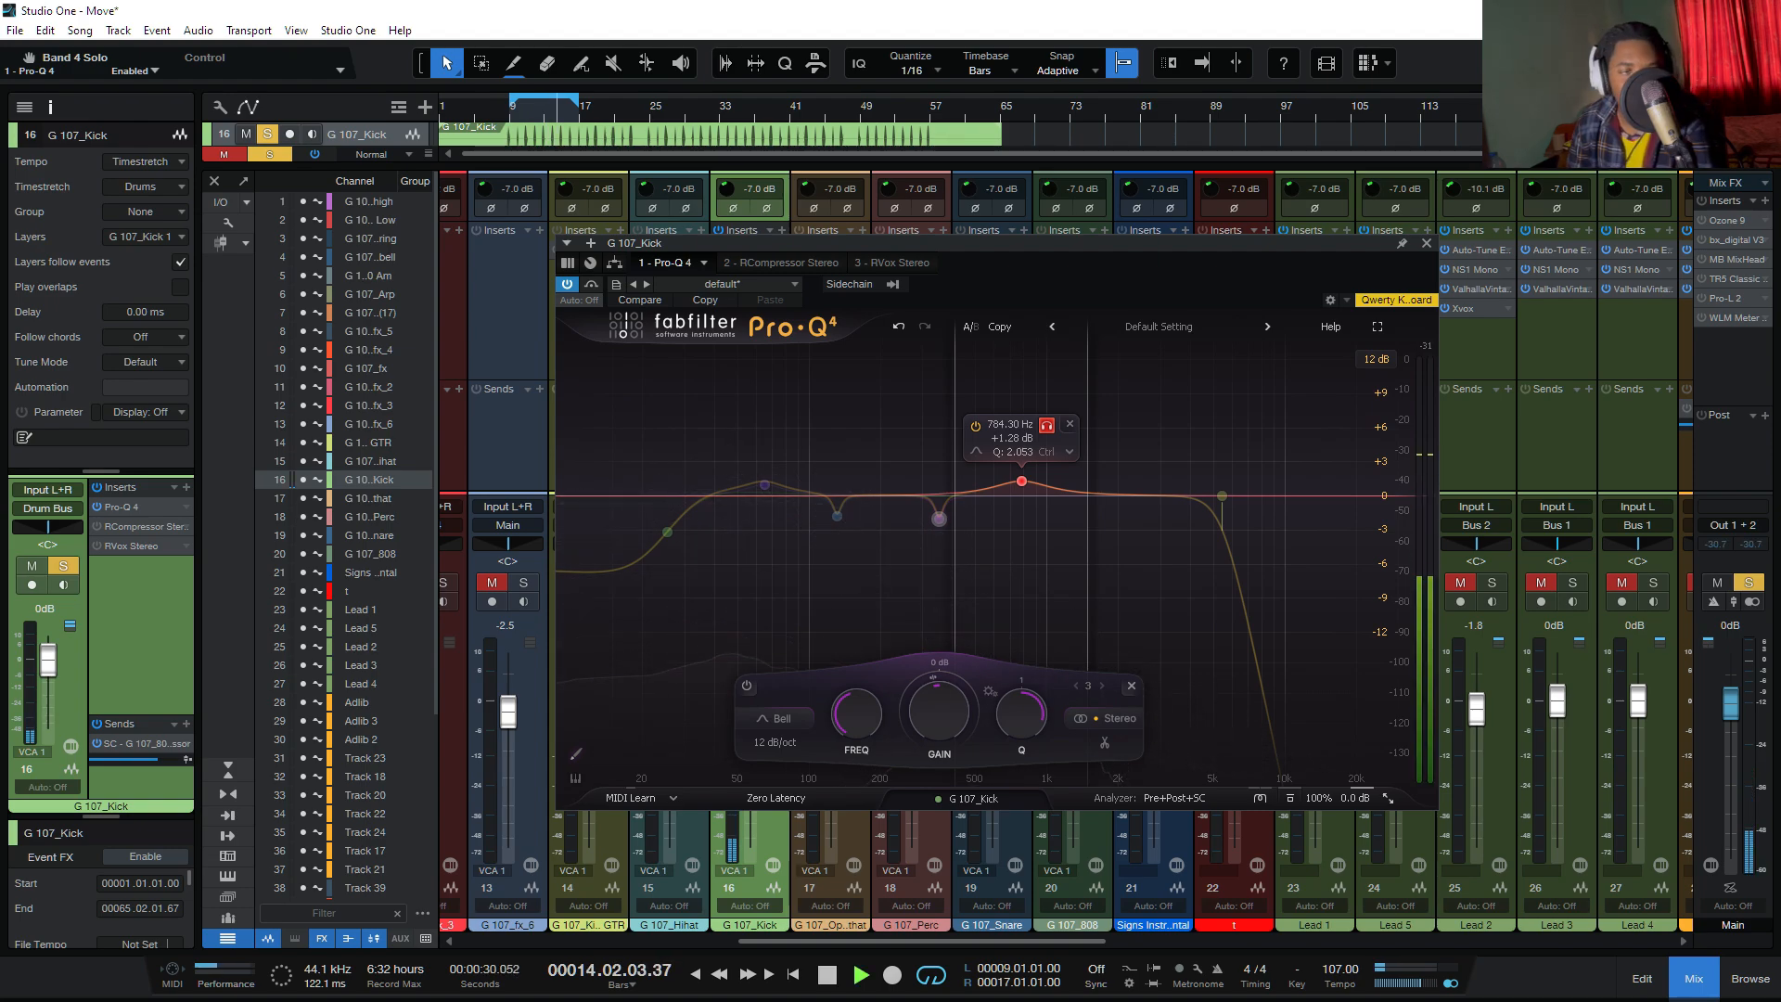
{"action": "key", "text": "space"}
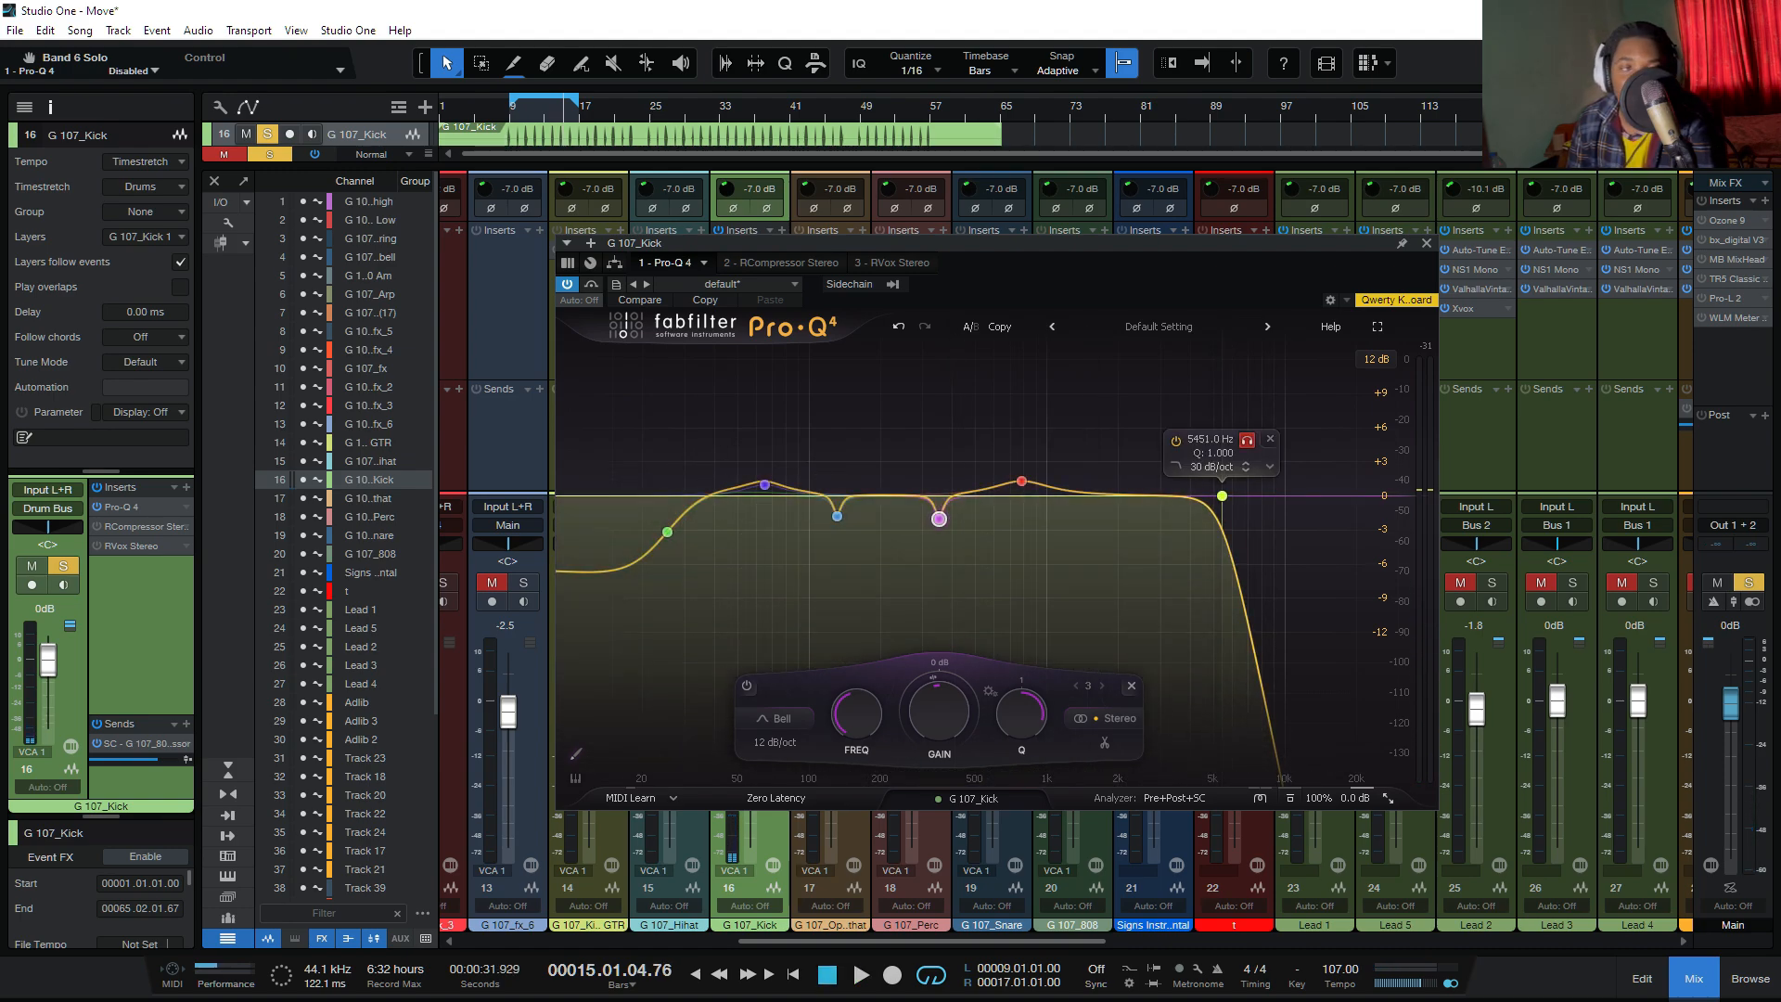
Step: With its solo off, try the kick's high cut at 28942 Hz during playback to about bar 16, and pull it back to about 6181 Hz
{"action": "left_click", "coordinate": [1247, 440]}
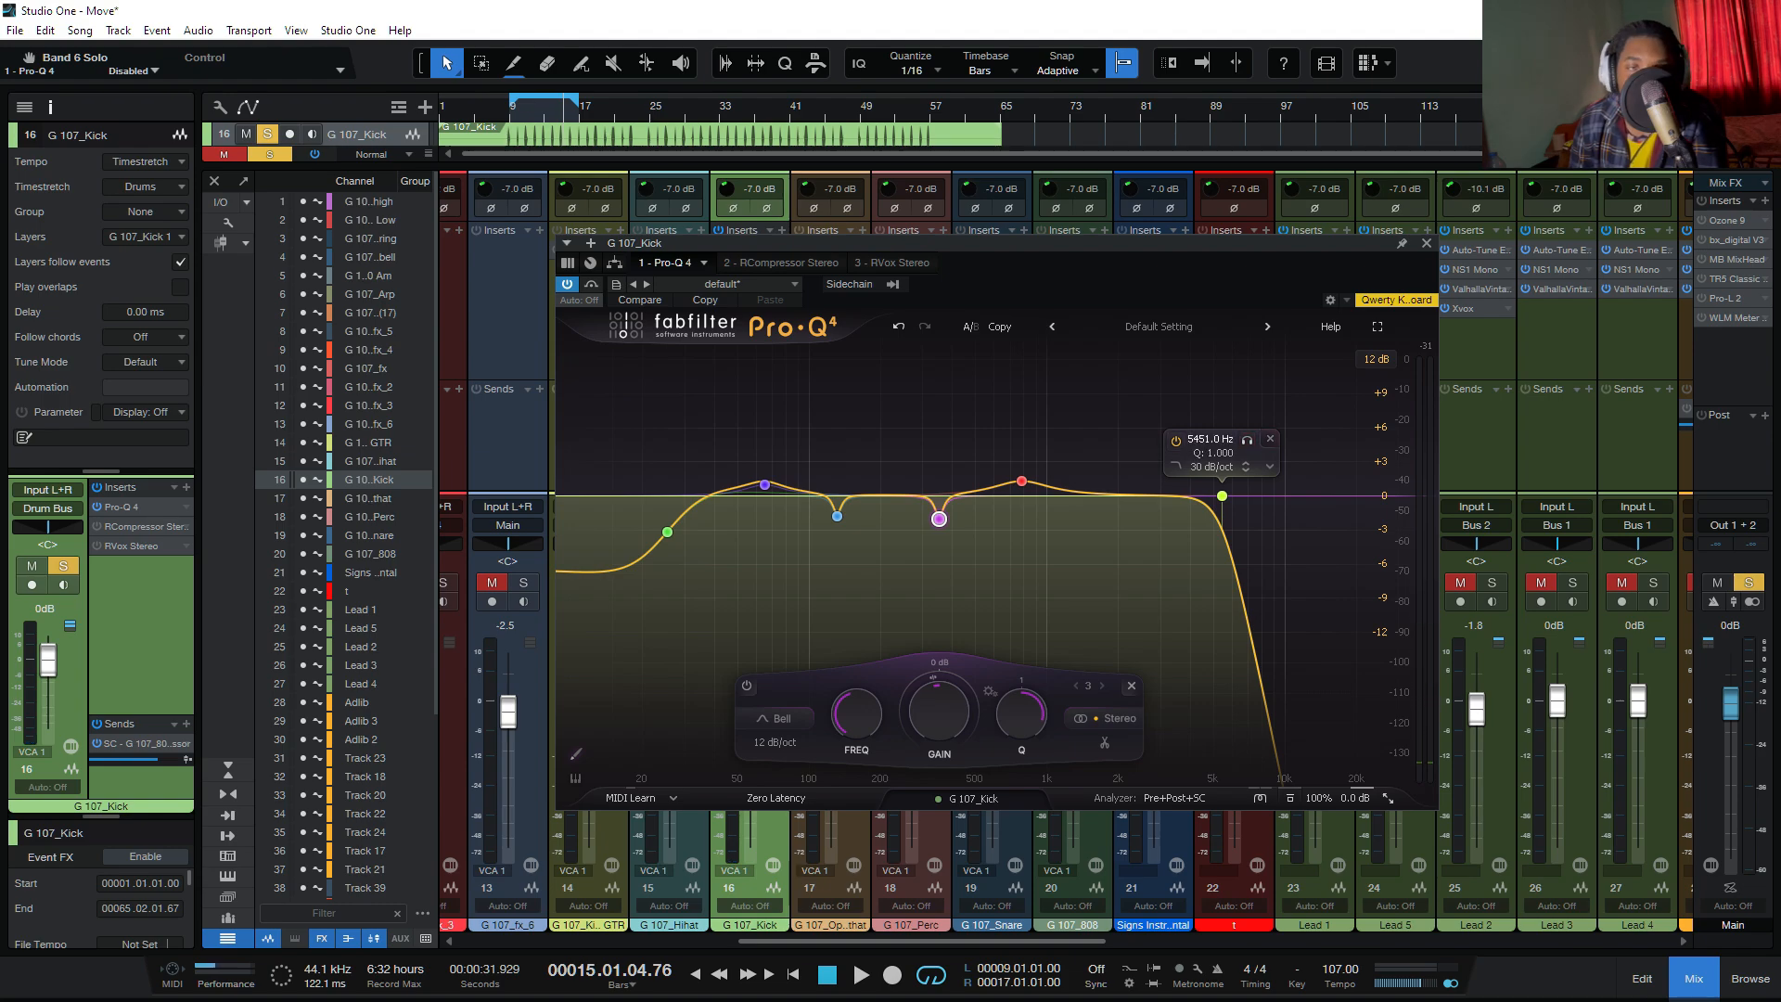
{"action": "left_click", "coordinate": [1222, 495]}
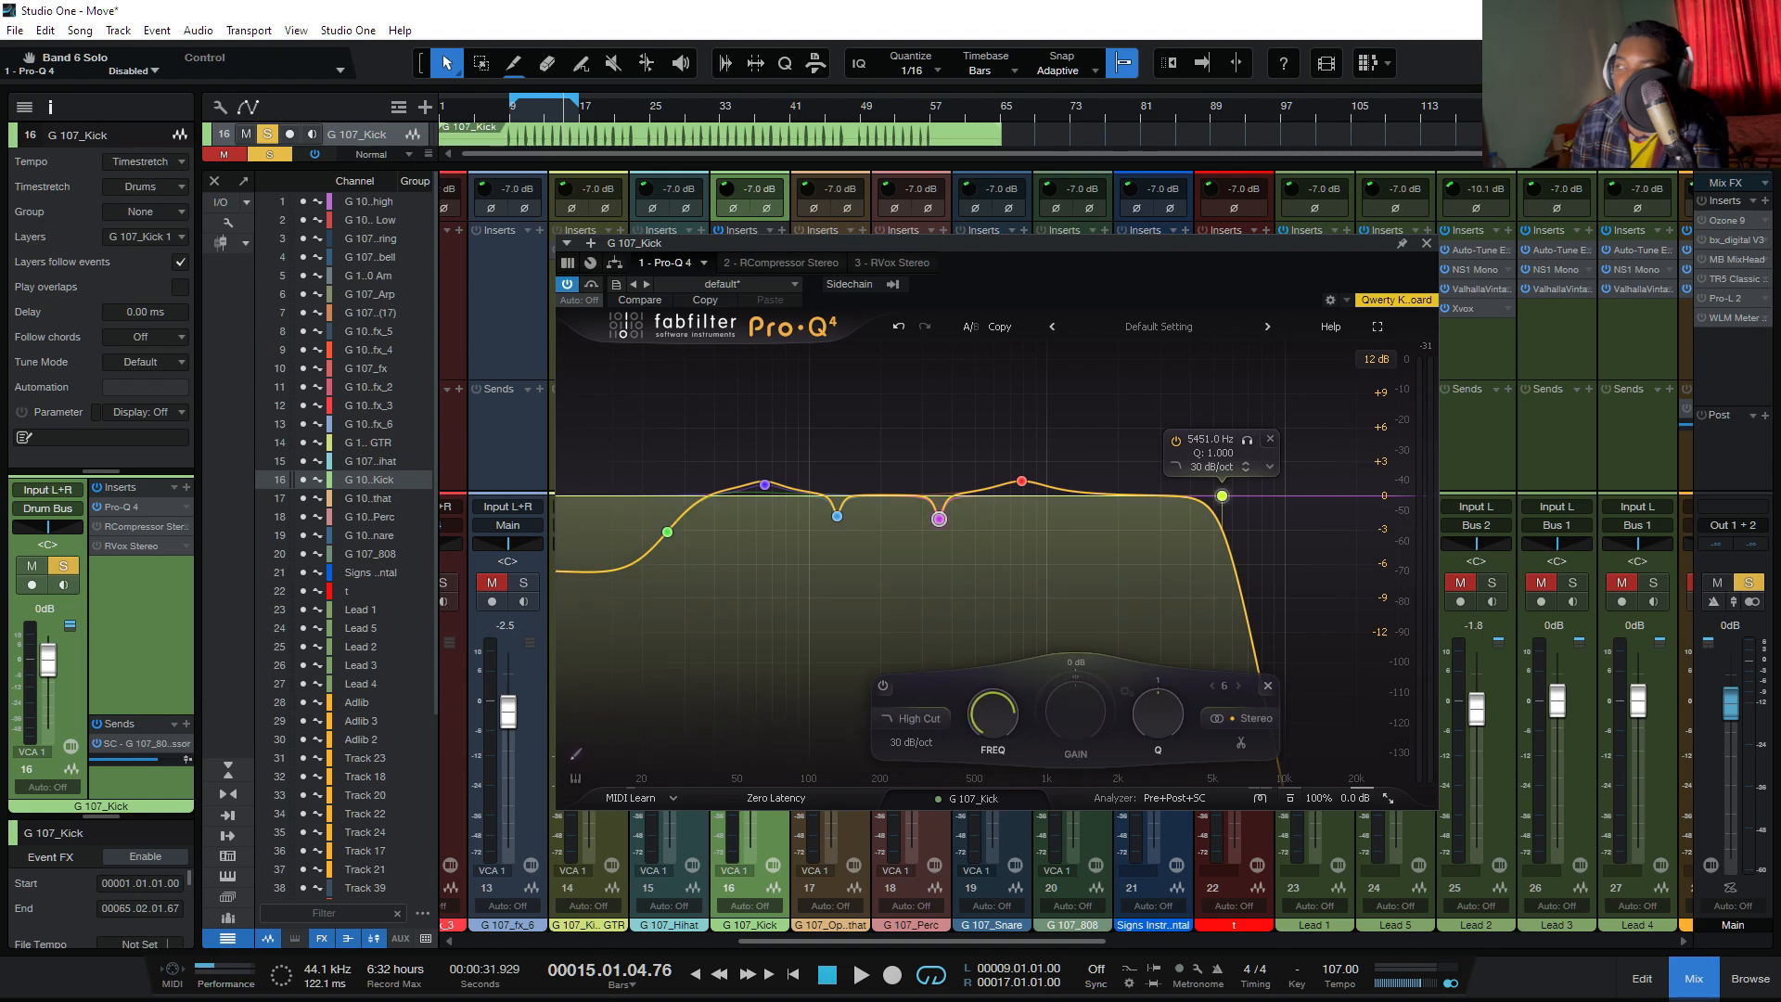
{"action": "left_click_drag", "start_coordinate": [1222, 495], "coordinate": [1394, 505]}
{"action": "key", "text": "space"}
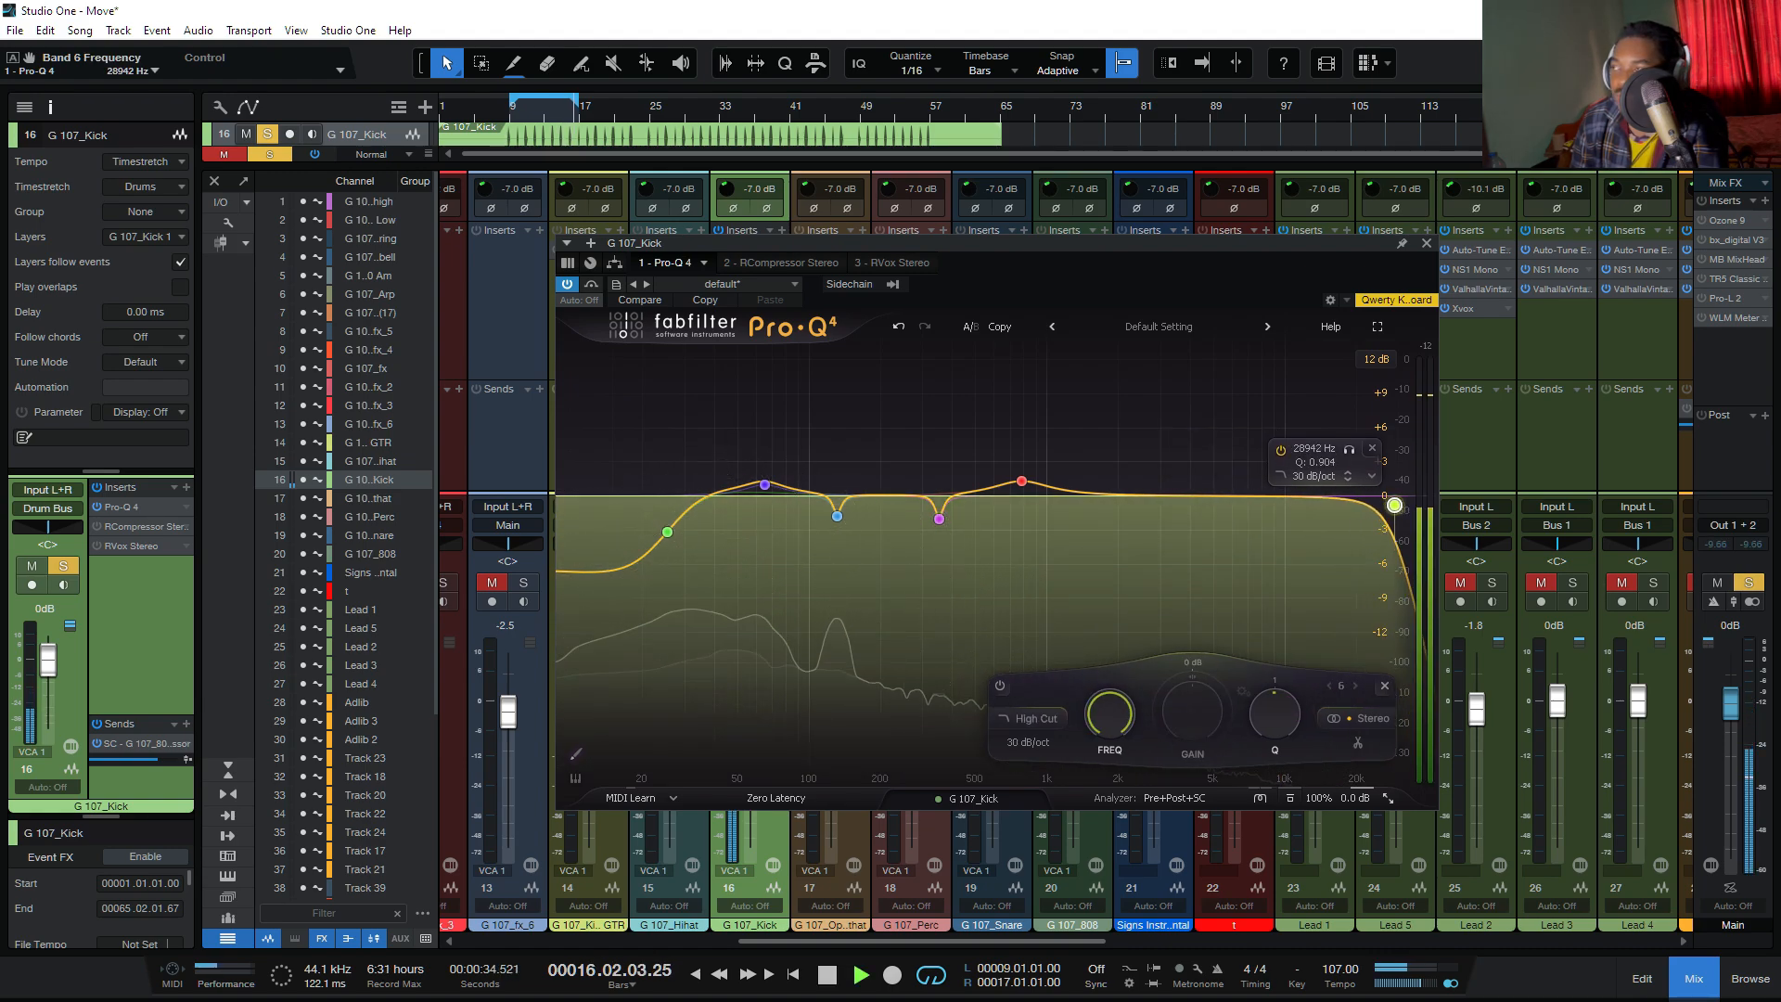
{"action": "left_click_drag", "start_coordinate": [1394, 505], "coordinate": [1260, 468]}
{"action": "key", "text": "space"}
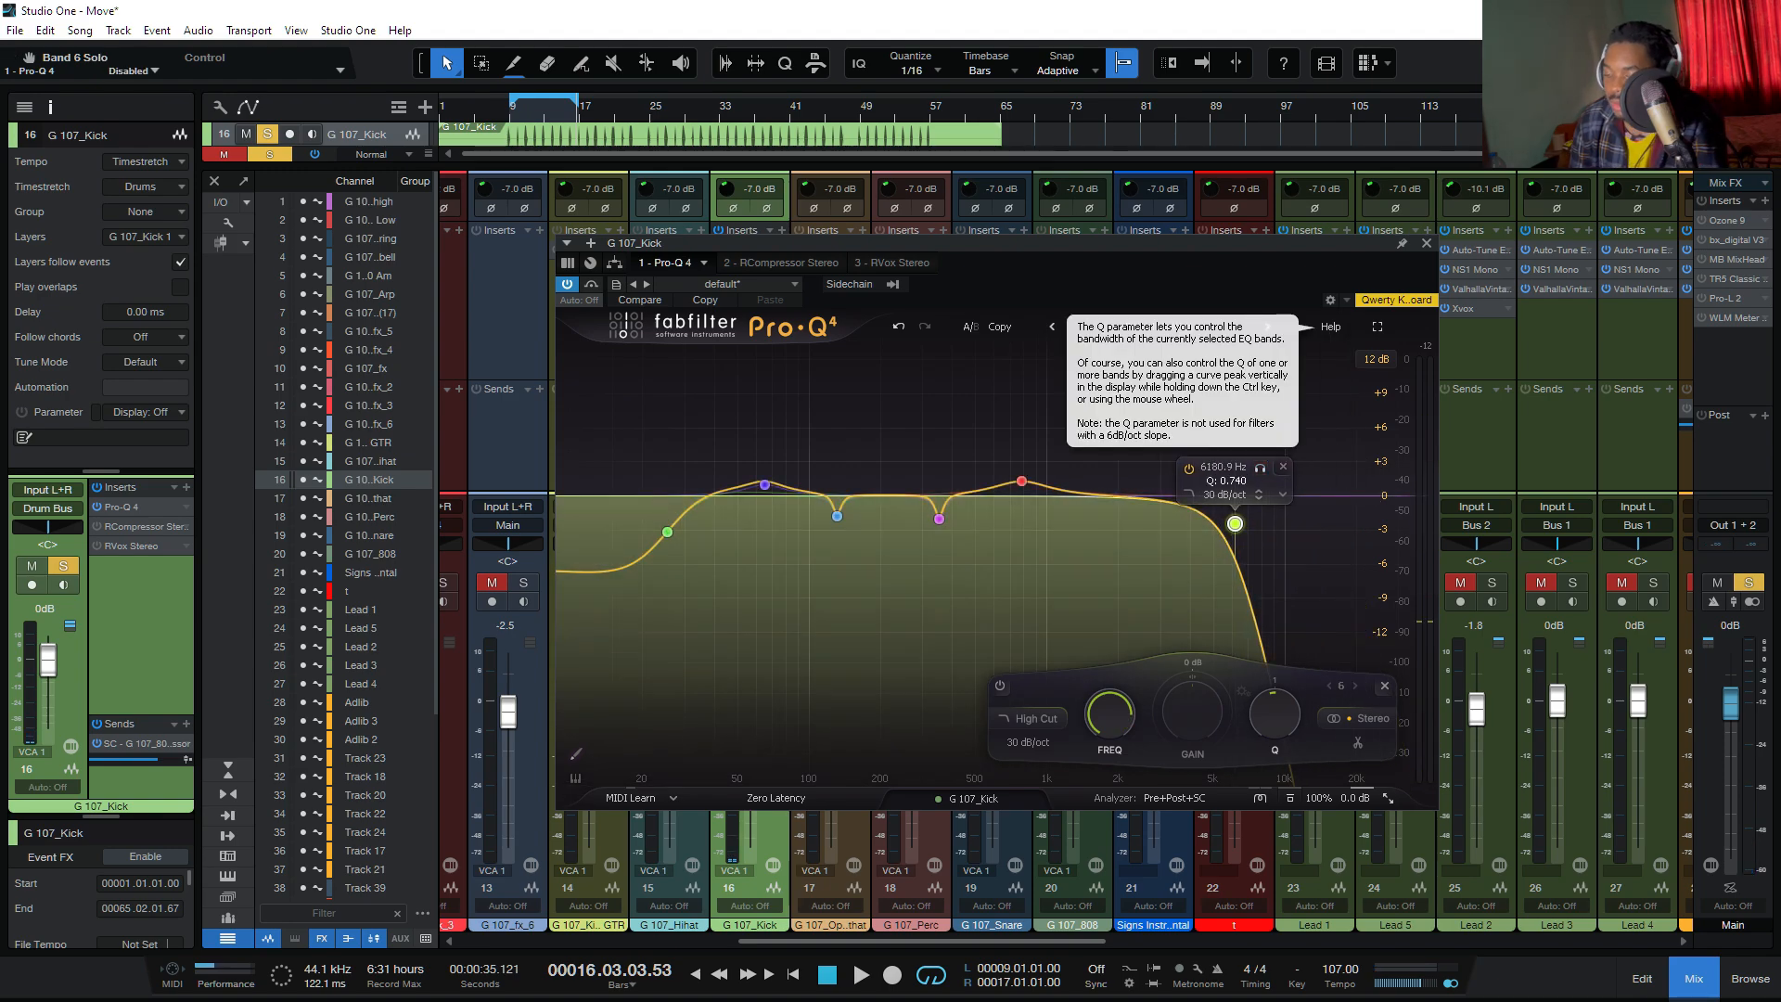
Step: Undo the frequency and Q changes made to the high cut band
{"action": "key", "text": "ctrl+z"}
{"action": "key", "text": "ctrl+z"}
{"action": "key", "text": "ctrl+z"}
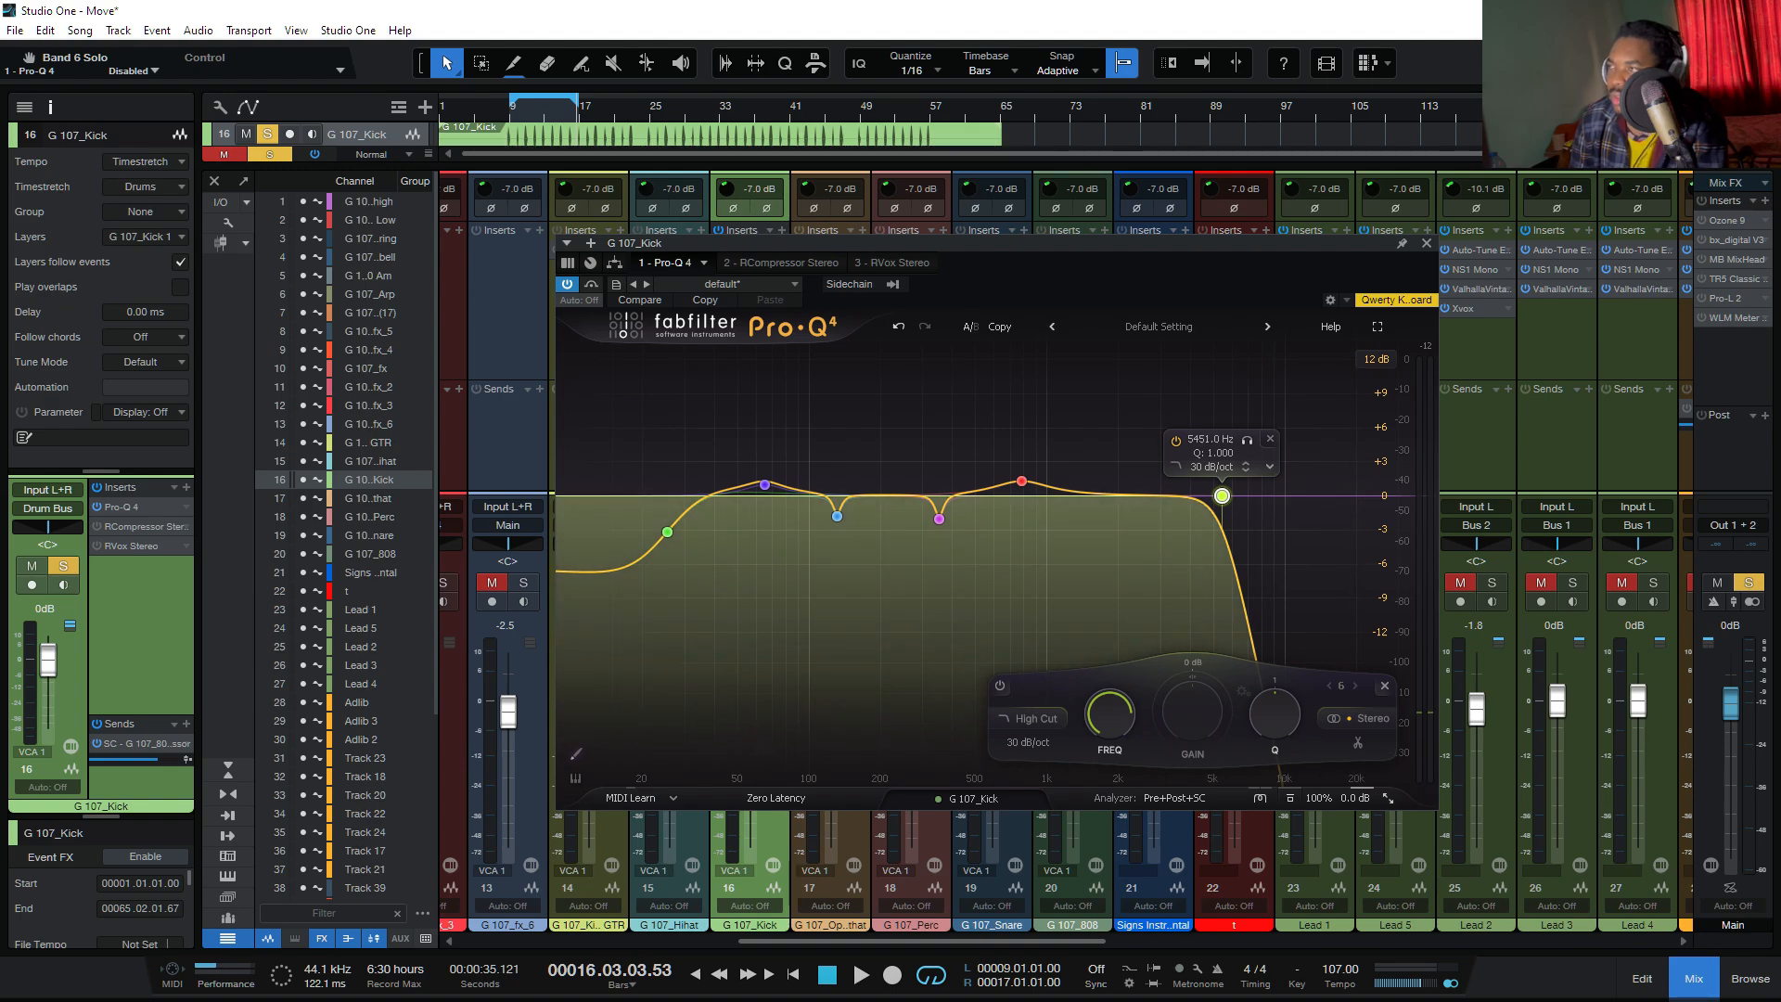
Step: Solo the high cut band, play the loop from bar 9, turn the solo off, and listen to about bar 14
{"action": "left_click", "coordinate": [1247, 439]}
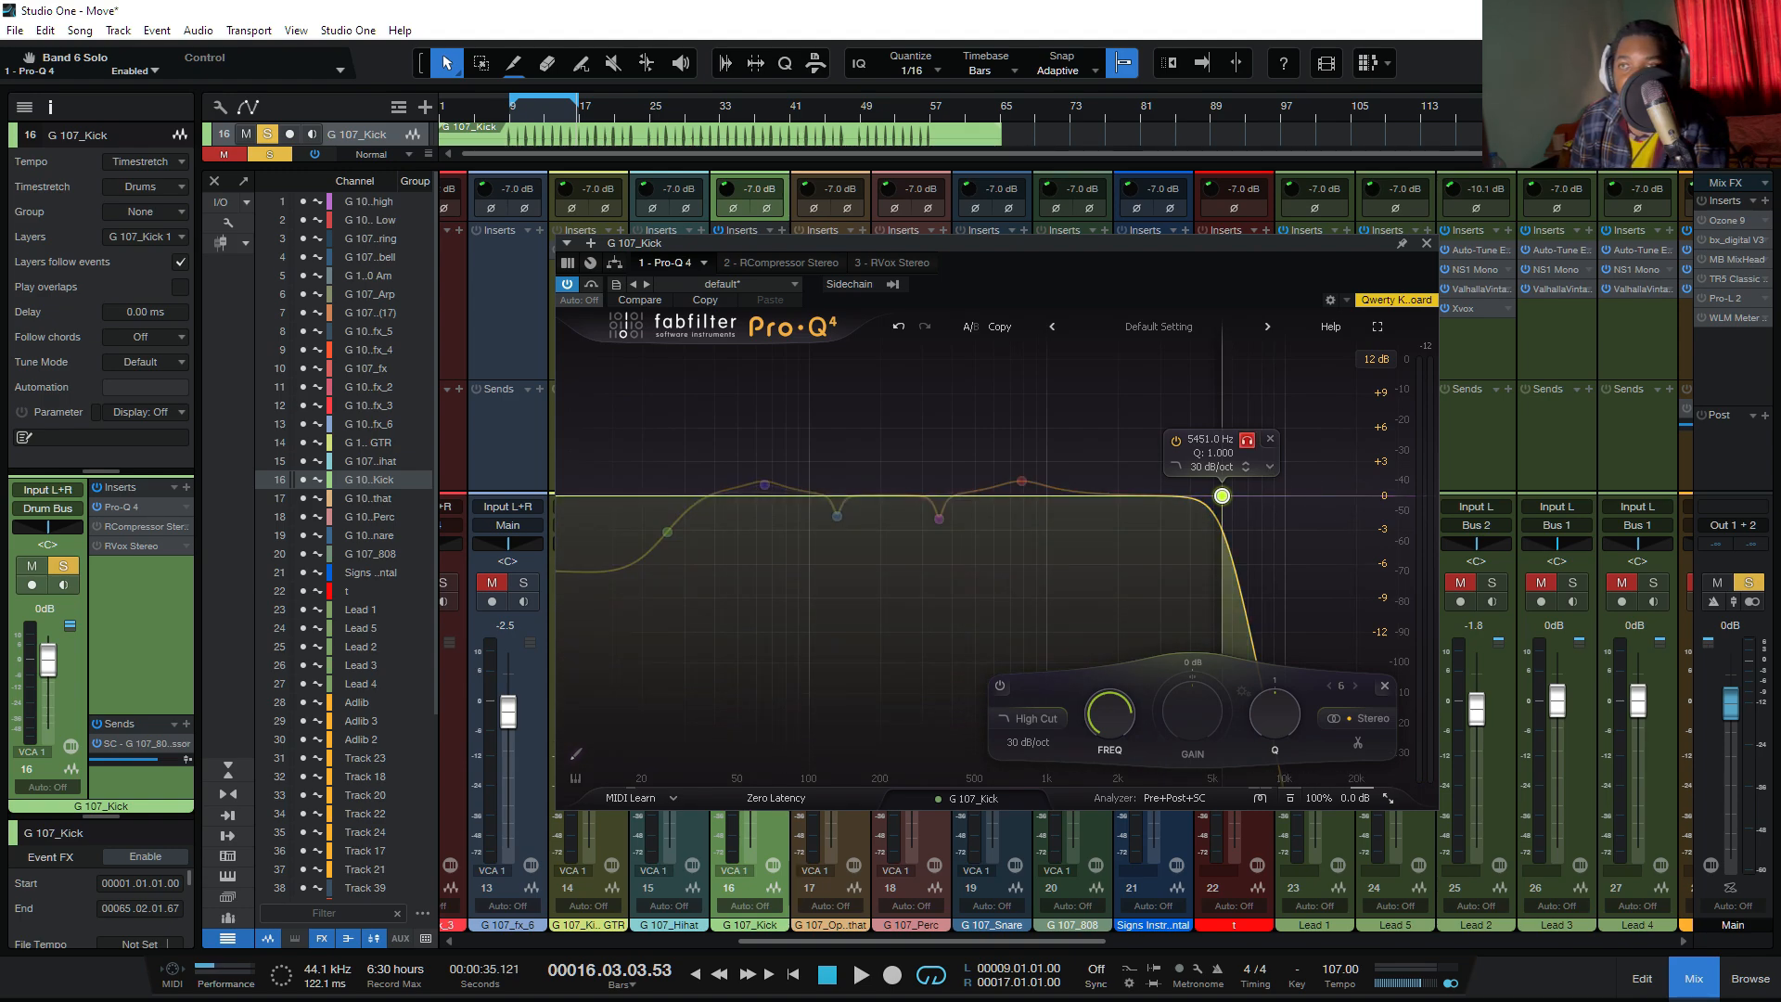
{"action": "key", "text": "space"}
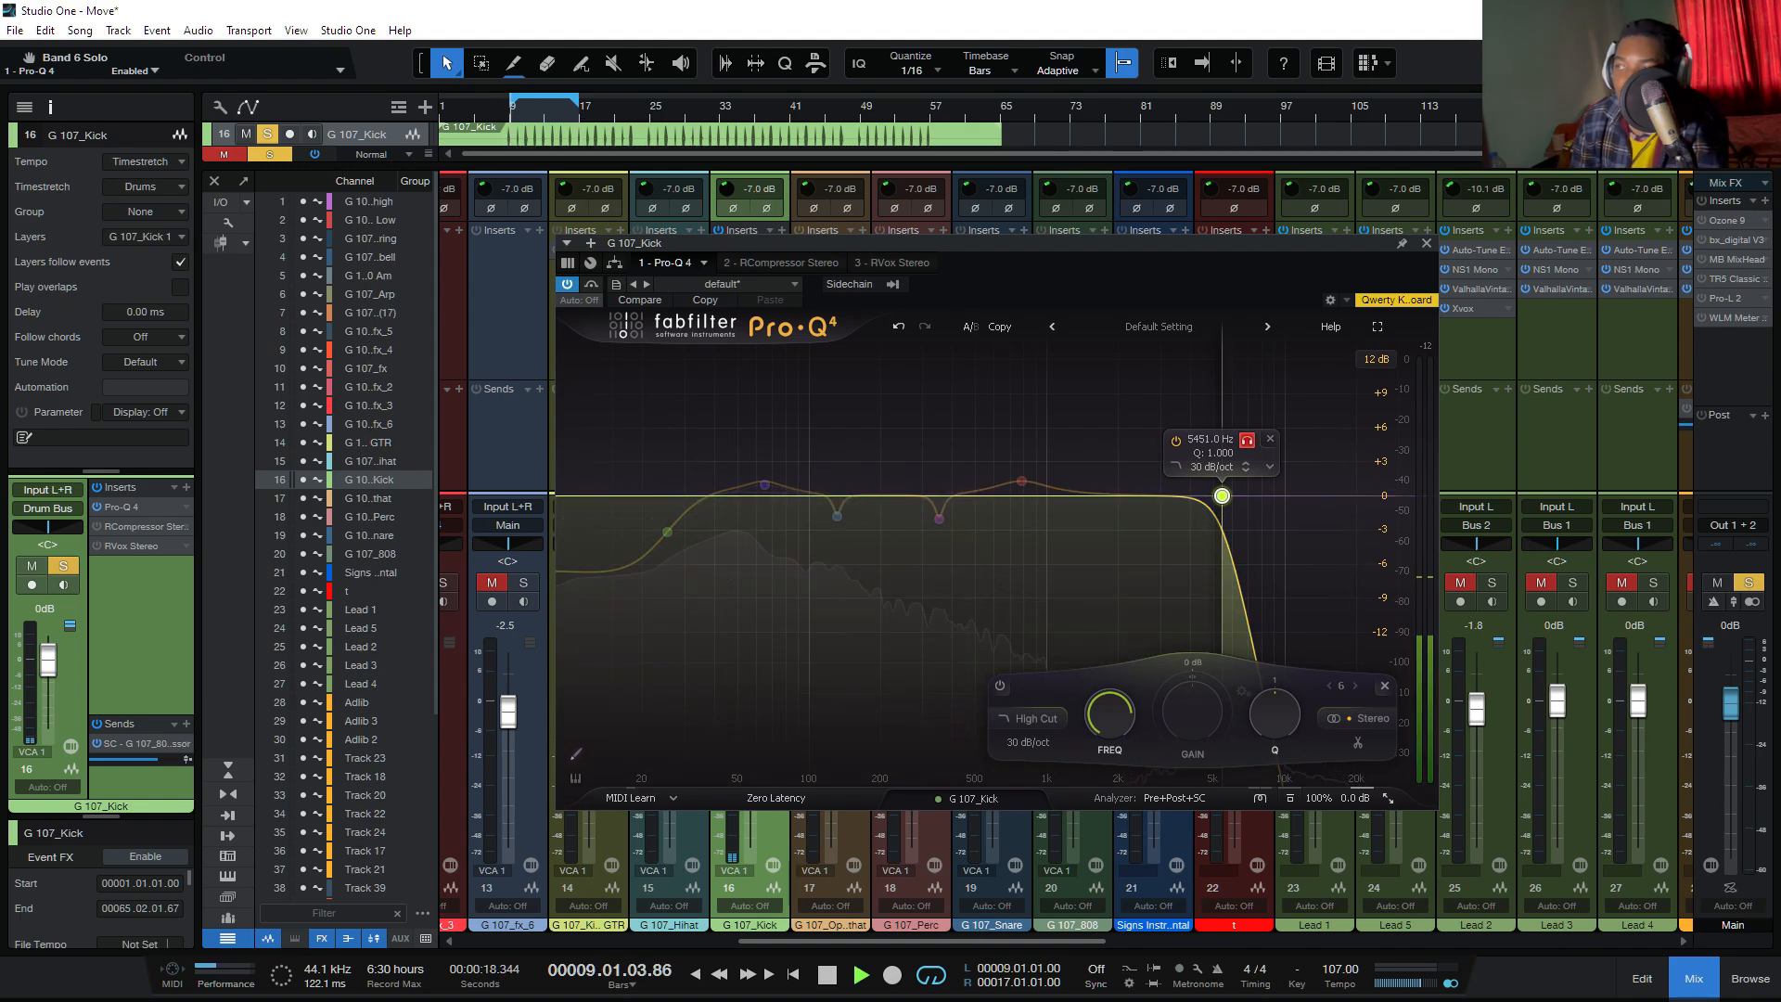
{"action": "left_click", "coordinate": [1247, 438]}
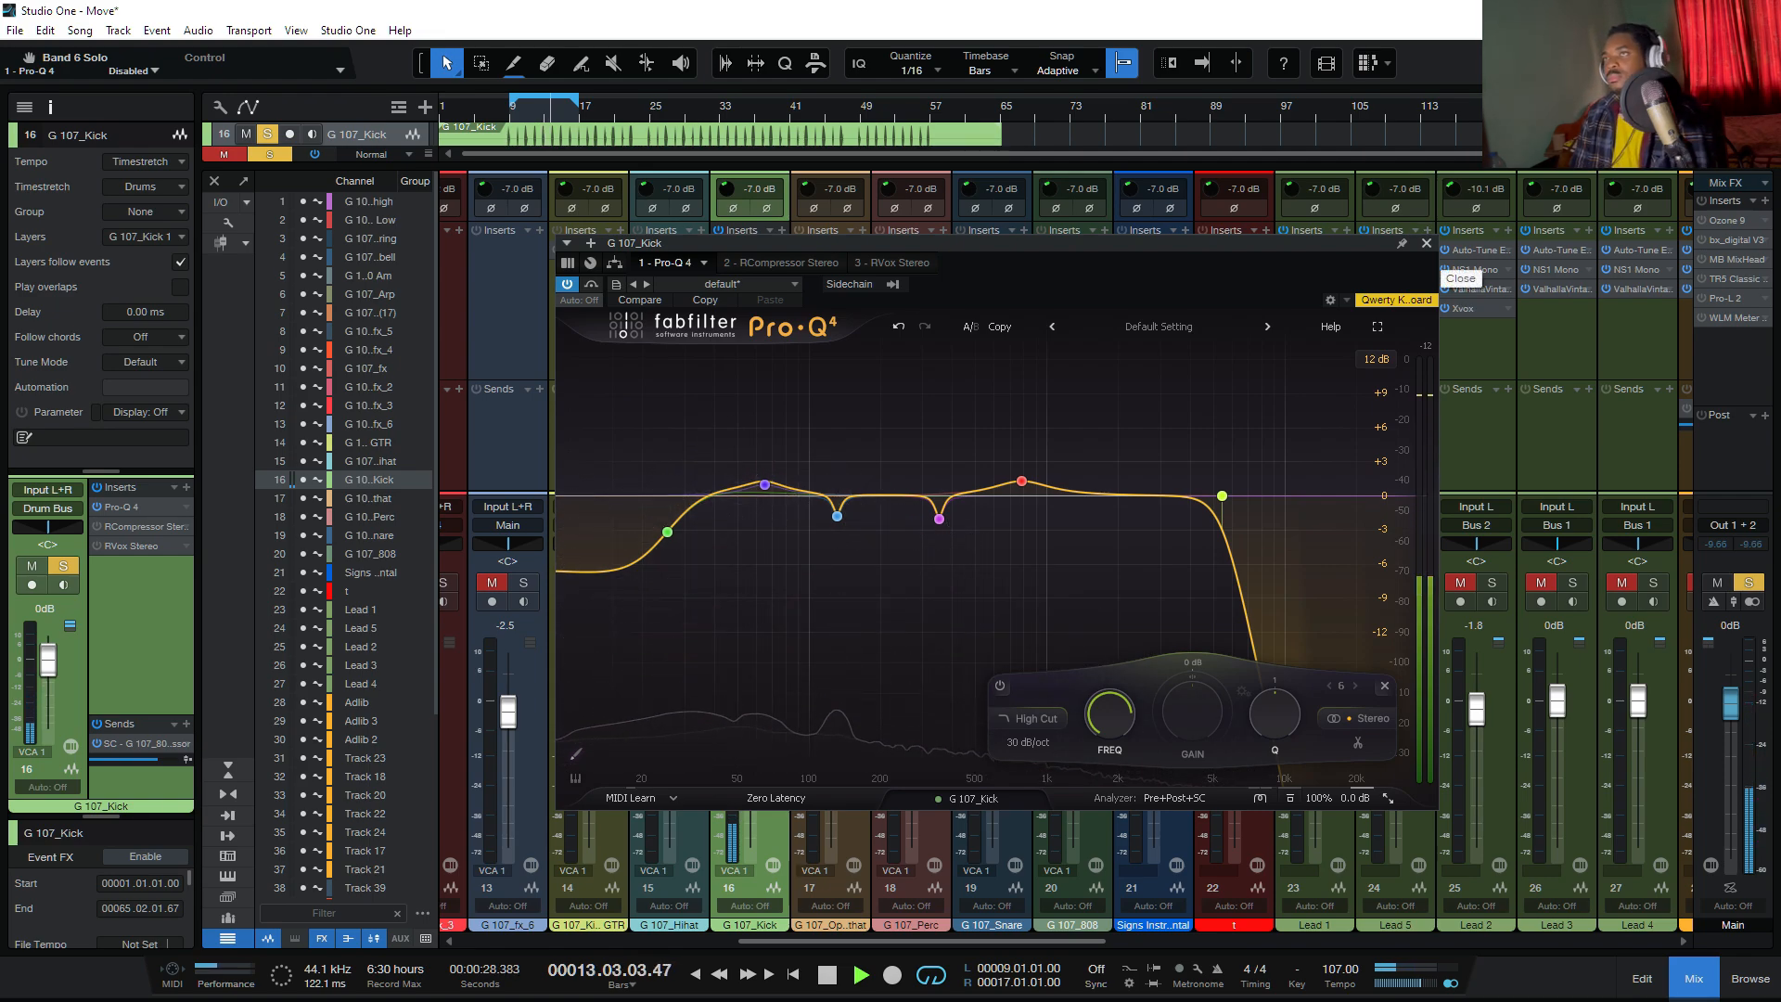
{"action": "key", "text": "space"}
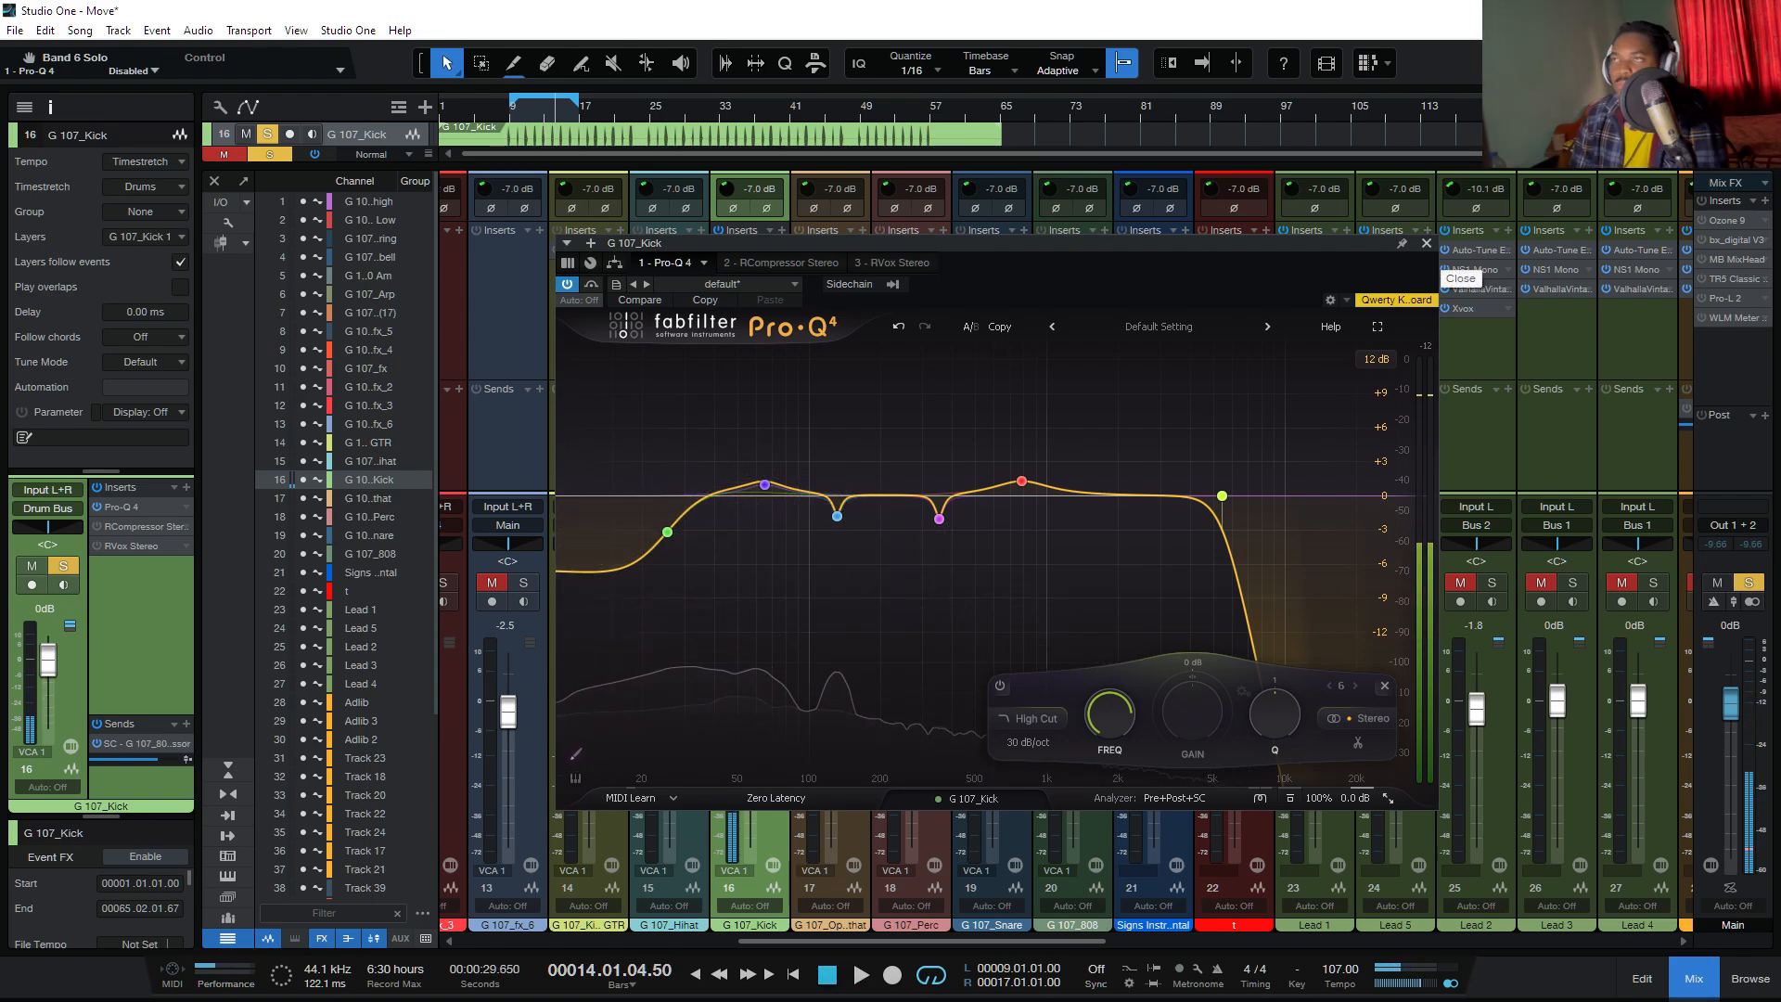
Step: Close the Pro-Q 4 editor, open the kick channel's RCompressor Stereo insert, and set its ratio to 2.99
{"action": "left_click", "coordinate": [1427, 243]}
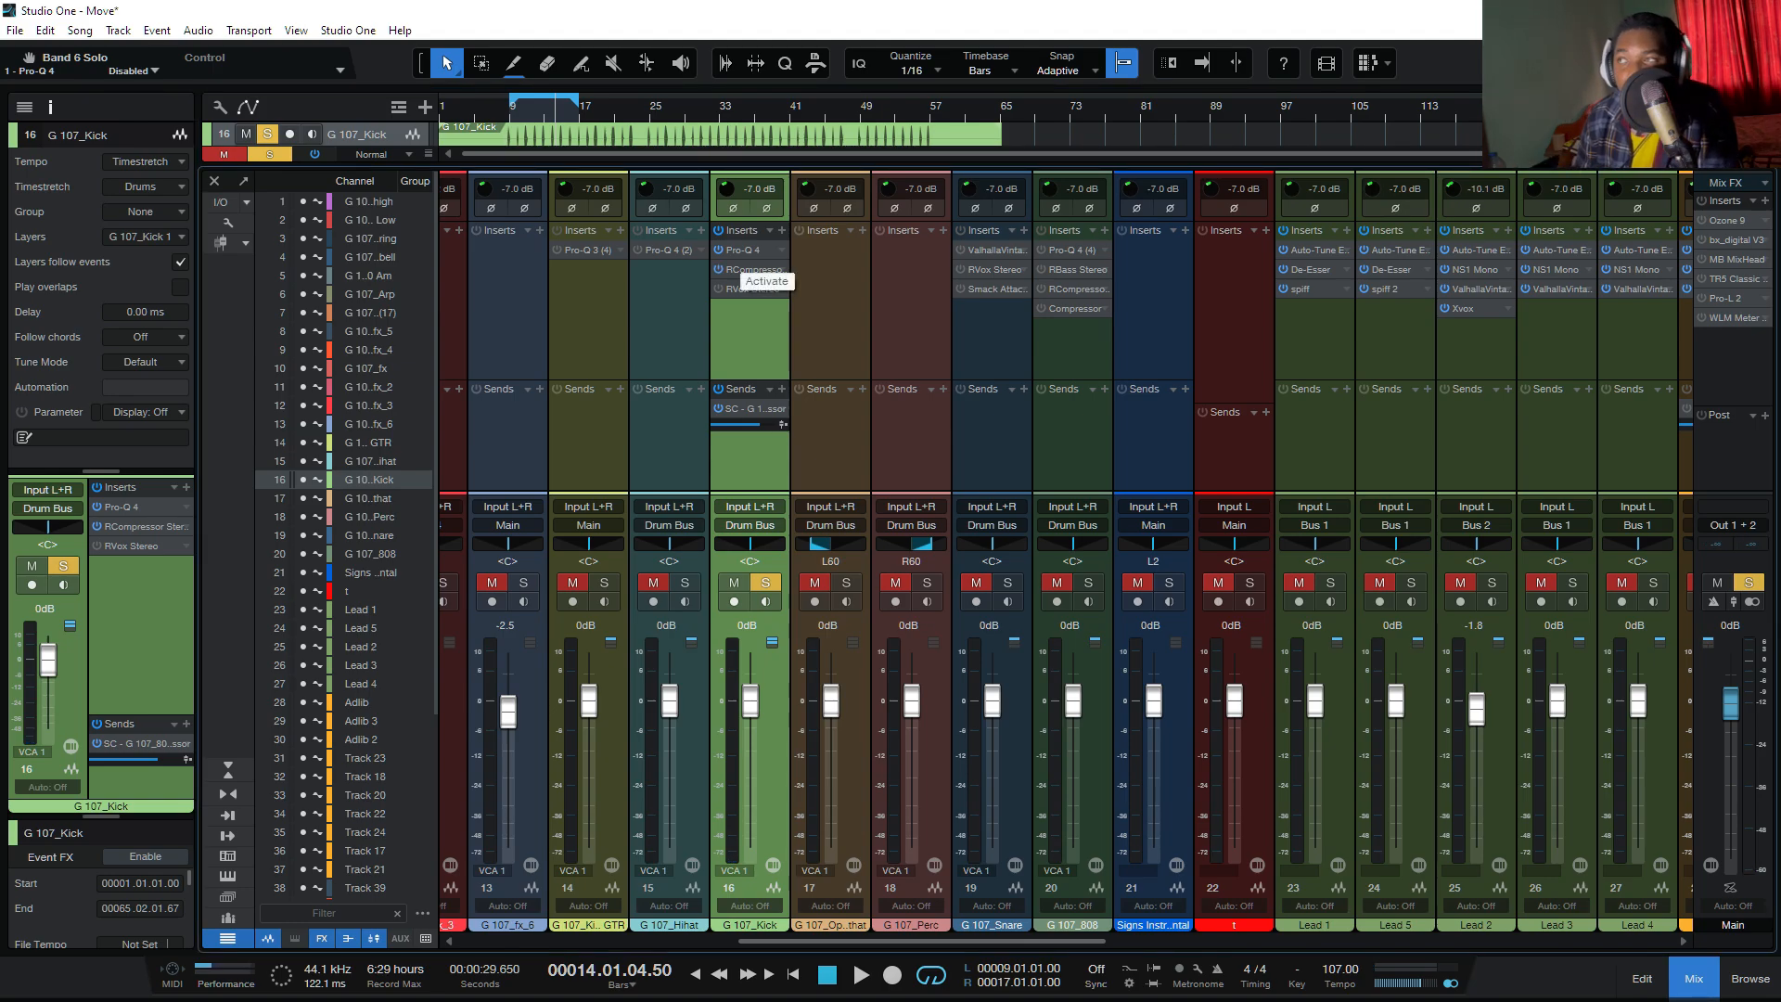
{"action": "right_click", "coordinate": [772, 271]}
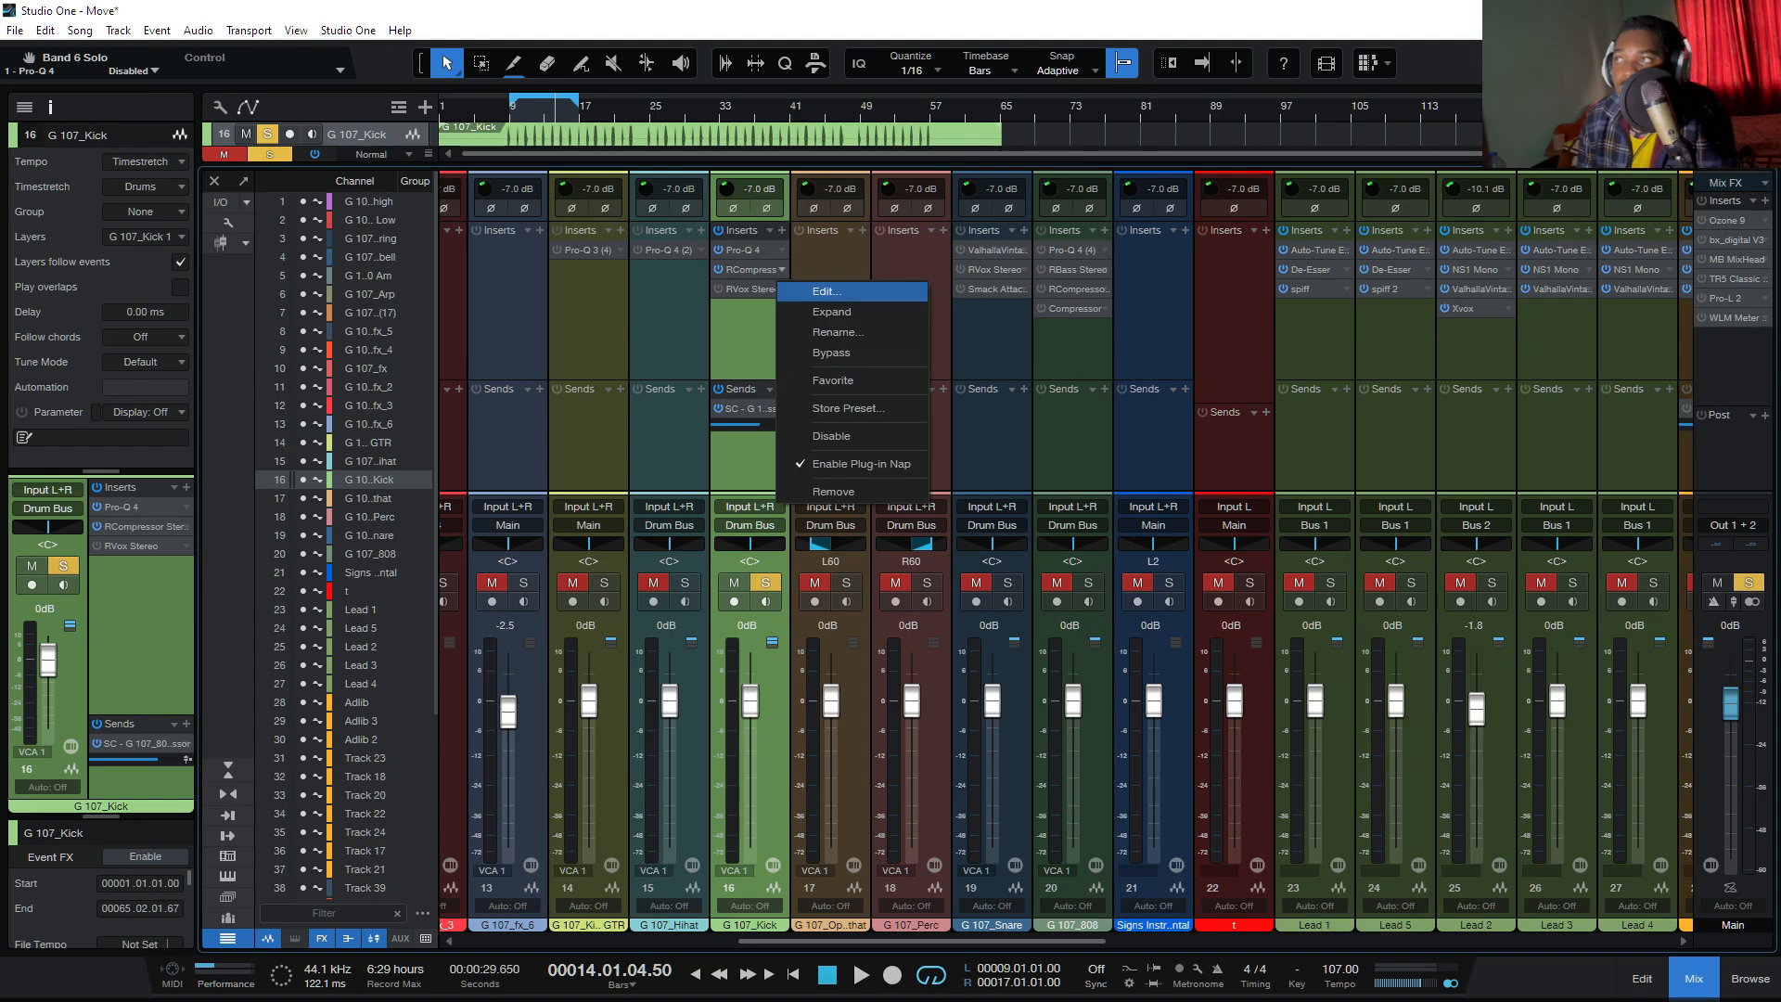
{"action": "left_click", "coordinate": [807, 292]}
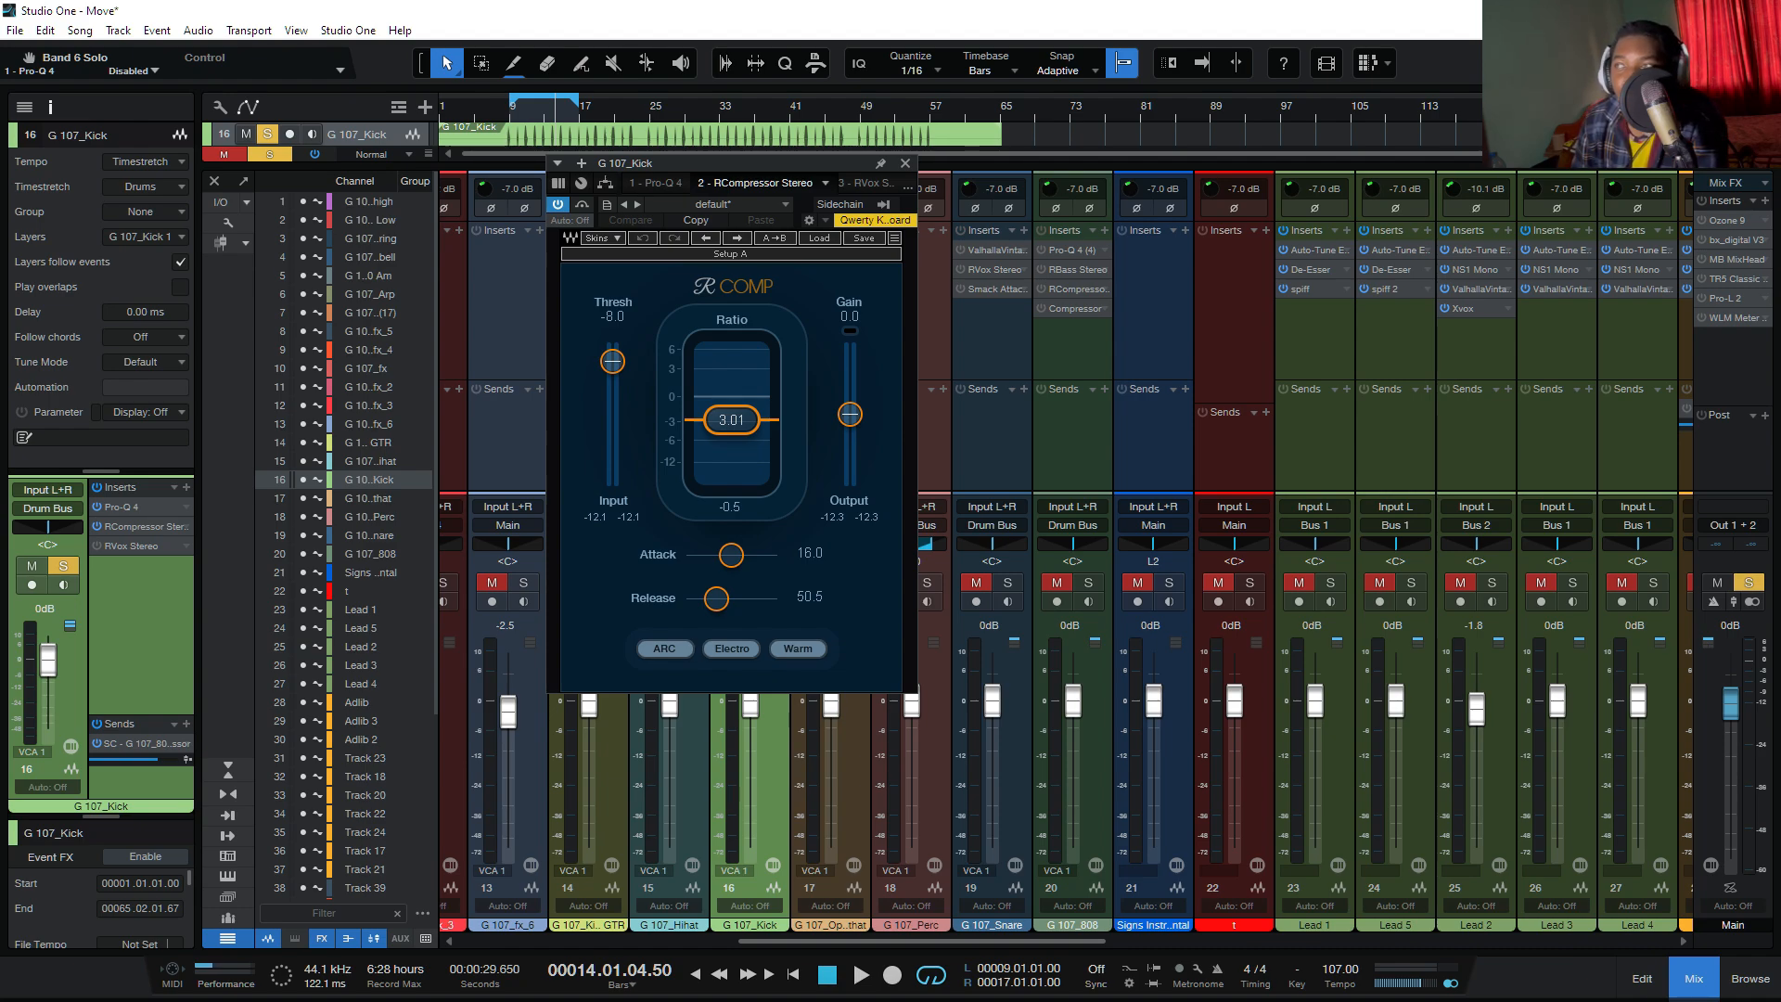
{"action": "left_click_drag", "start_coordinate": [732, 419], "coordinate": [732, 417]}
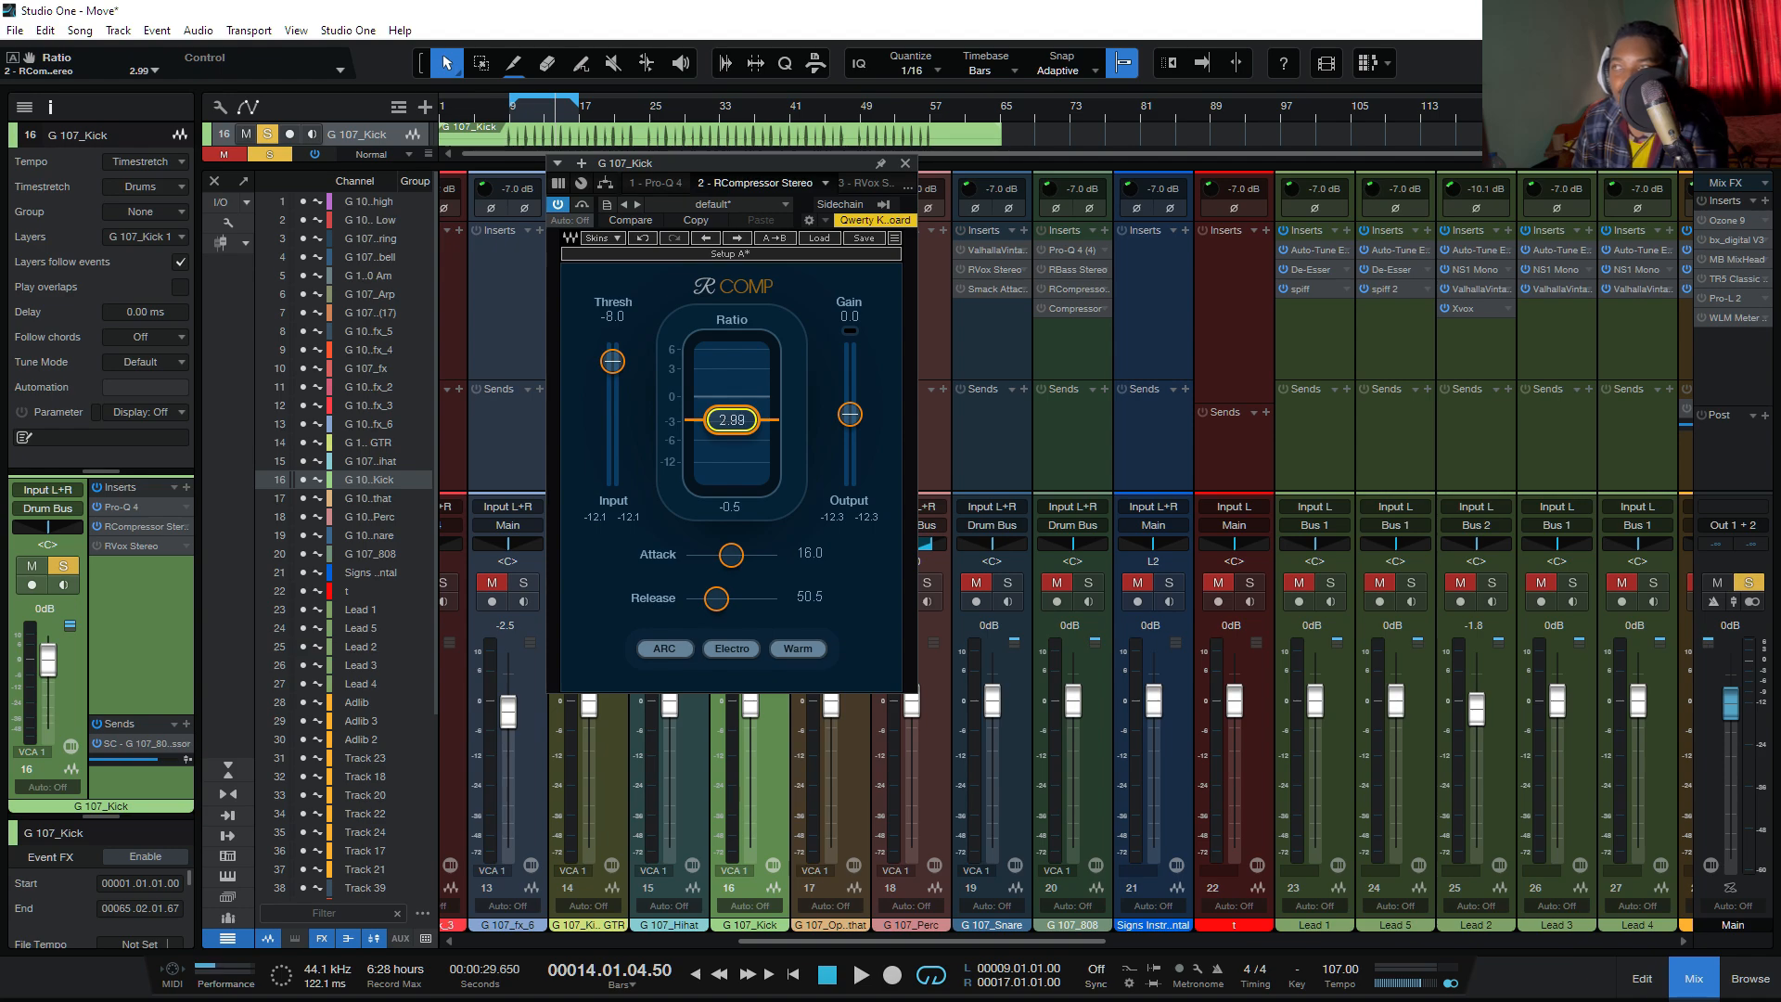
Step: Set the kick RCompressor's ratio to 3.01, try an attack of 0.50, and return the attack to 16.0
{"action": "left_click_drag", "start_coordinate": [732, 420], "coordinate": [732, 419]}
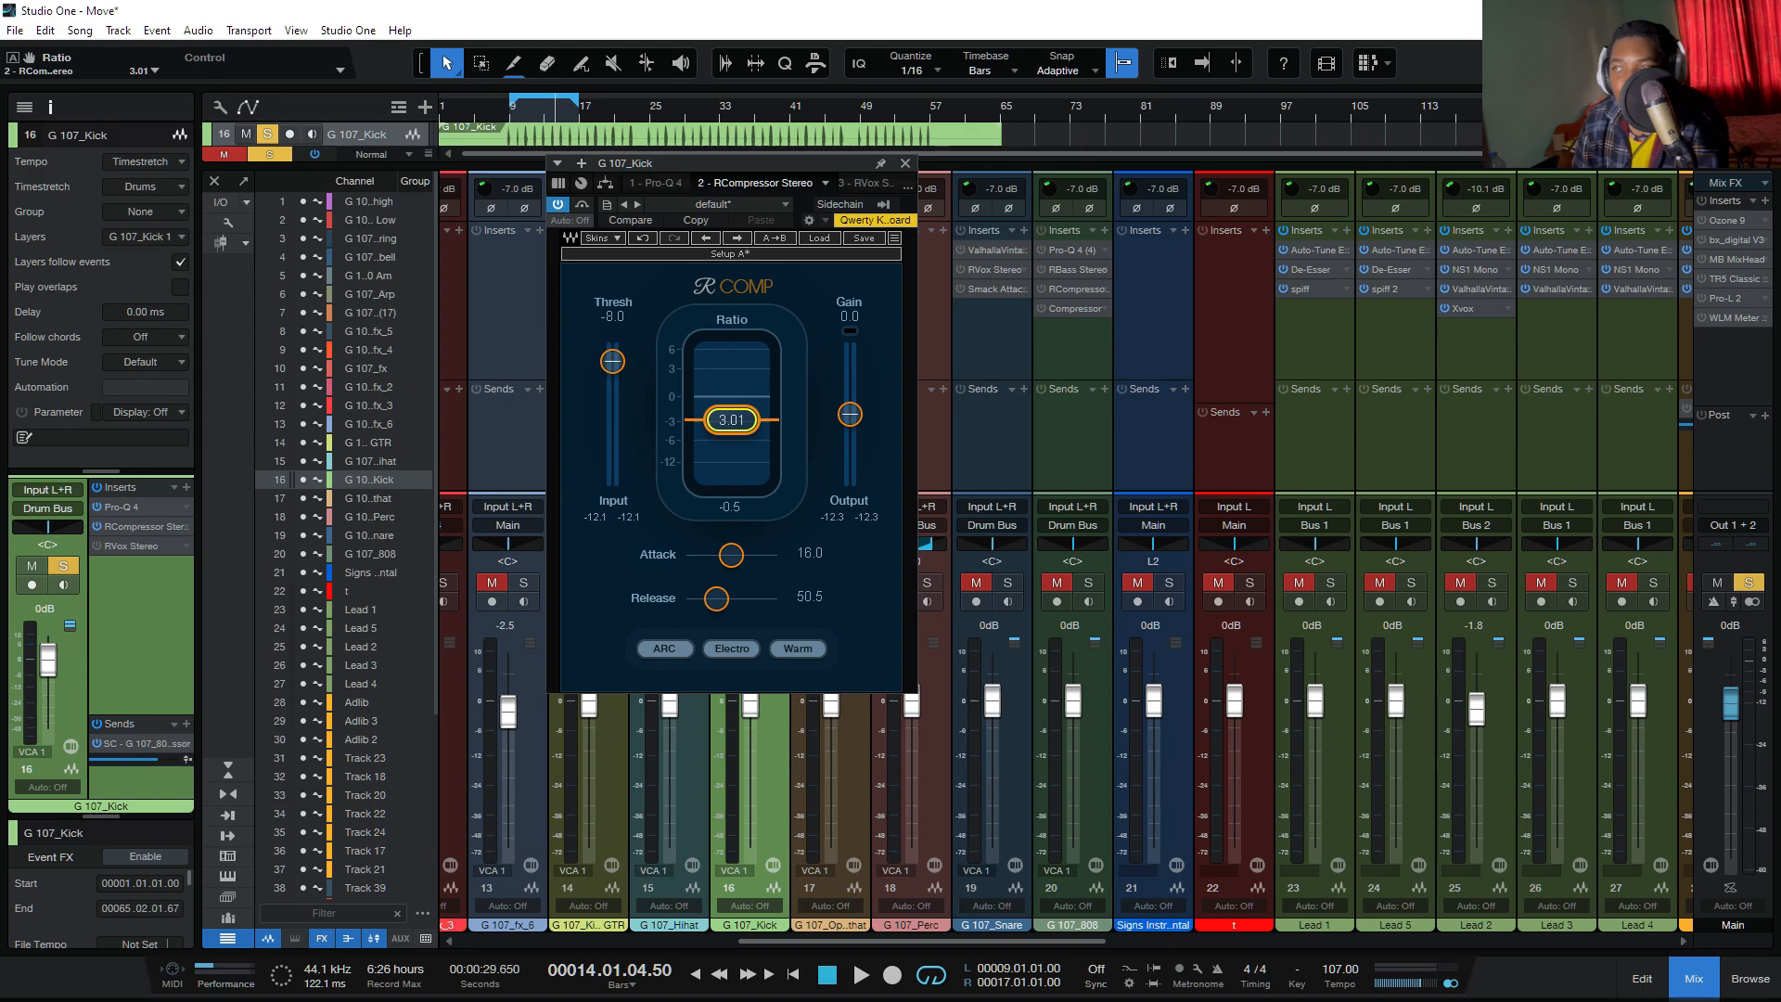
{"action": "left_click_drag", "start_coordinate": [731, 554], "coordinate": [686, 554]}
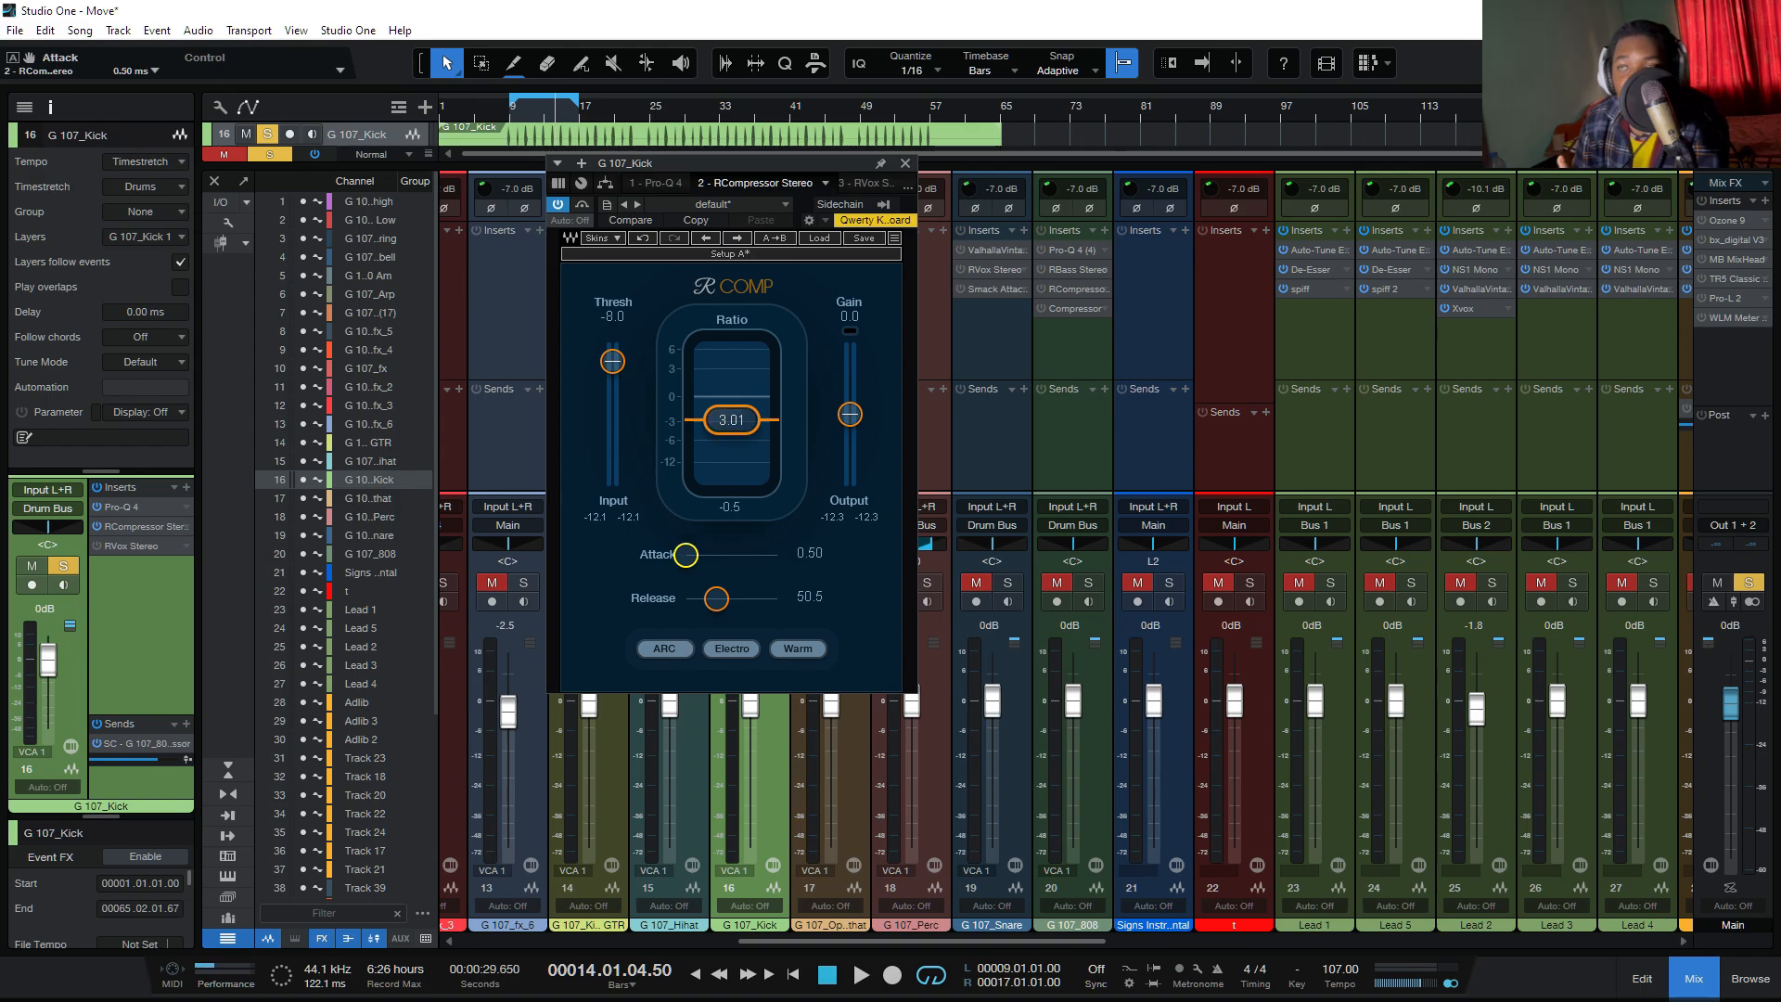
{"action": "left_click_drag", "start_coordinate": [685, 554], "coordinate": [731, 554]}
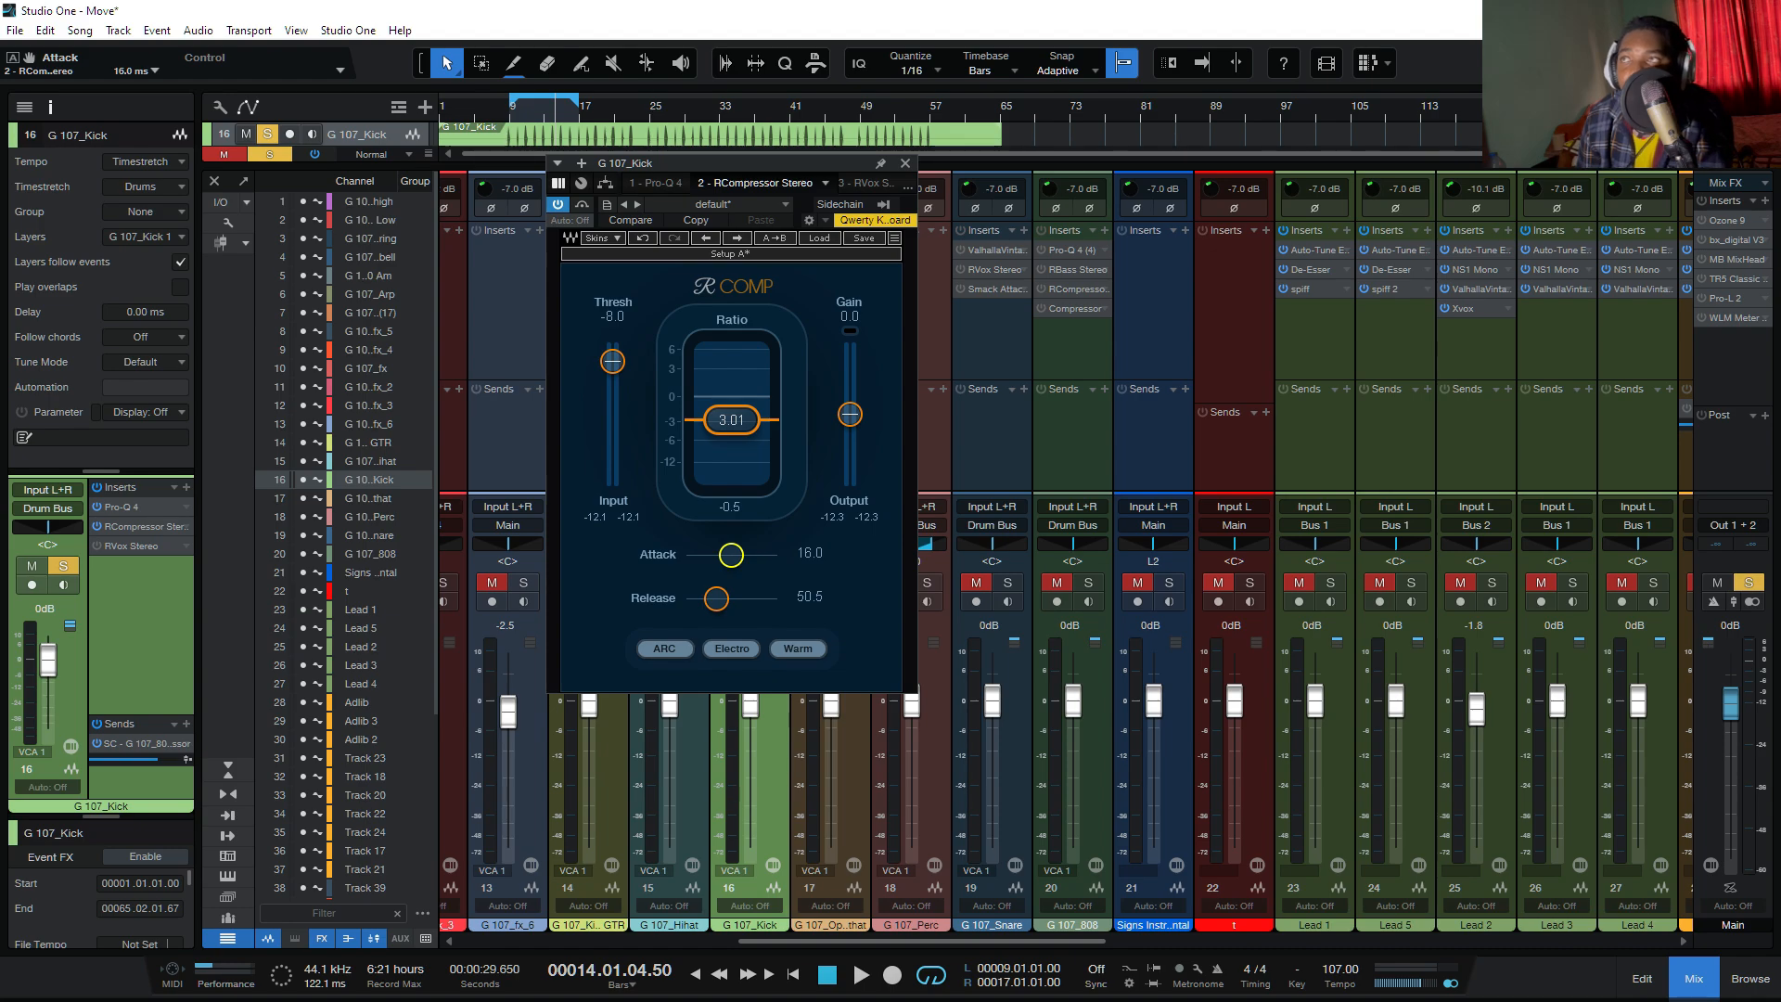
Step: Play the kick from about bar 9, compare it with RCompressor bypassed and active, and stop at about bar 13
{"action": "key", "text": "comma"}
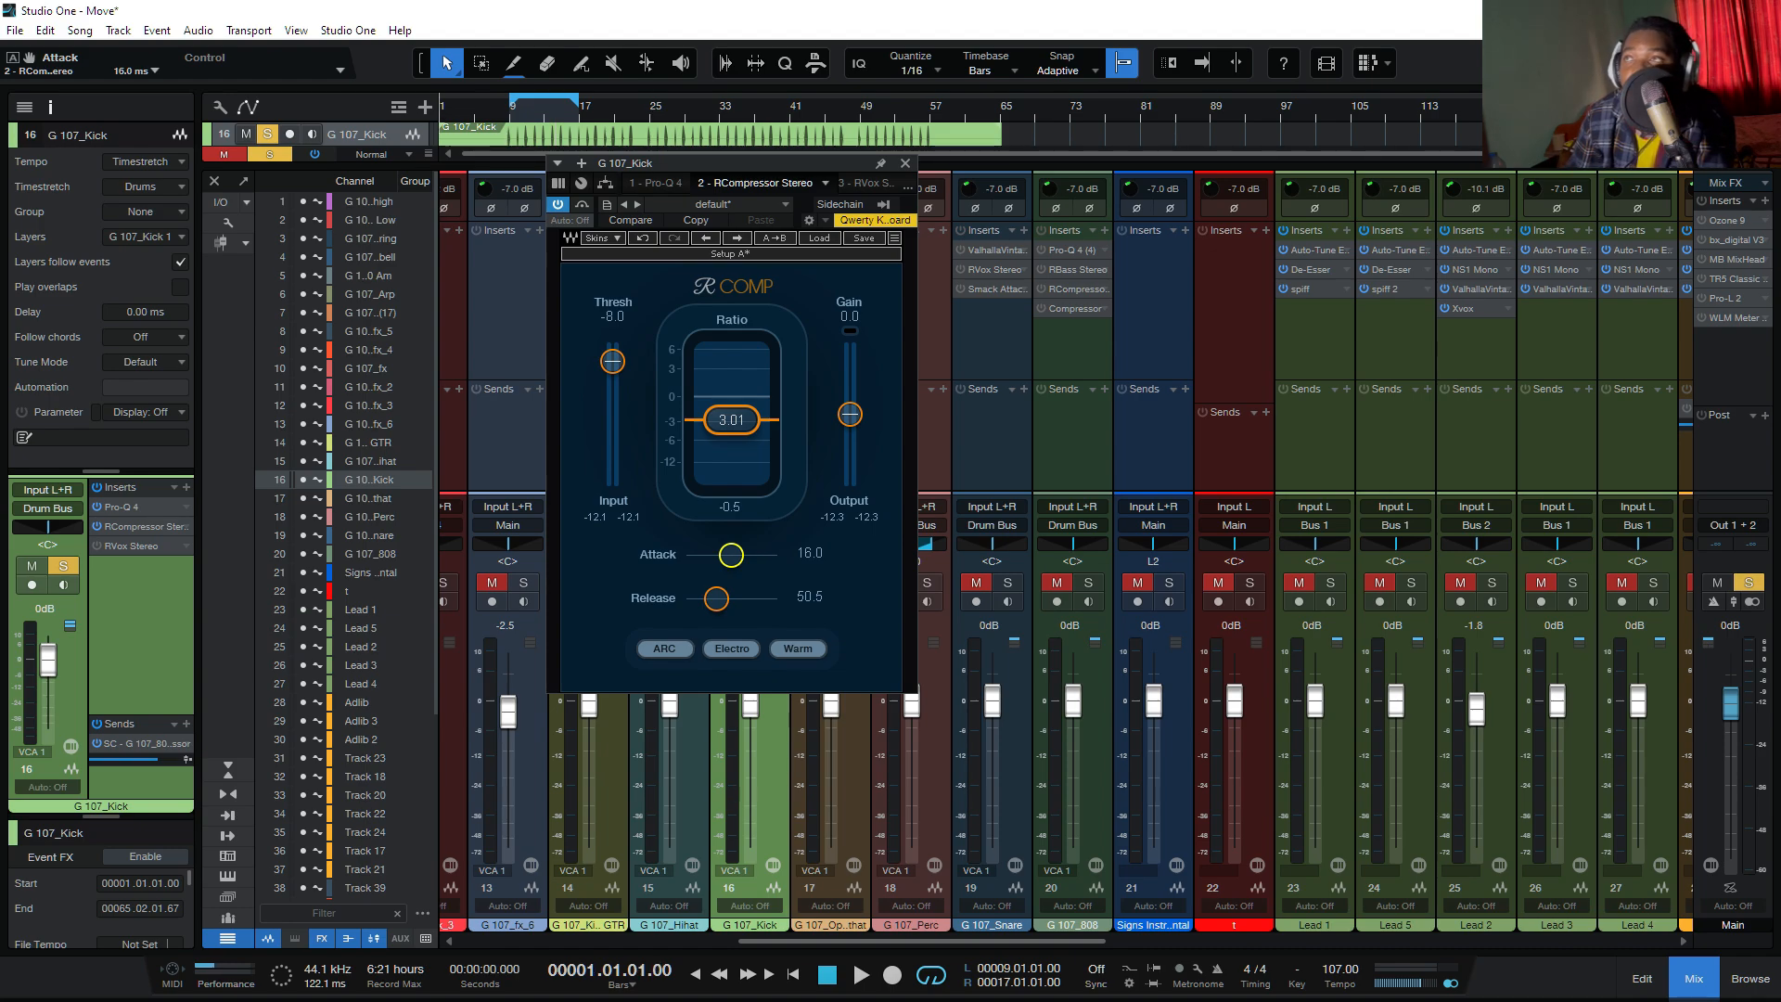
{"action": "left_click", "coordinate": [509, 116]}
{"action": "key", "text": "space"}
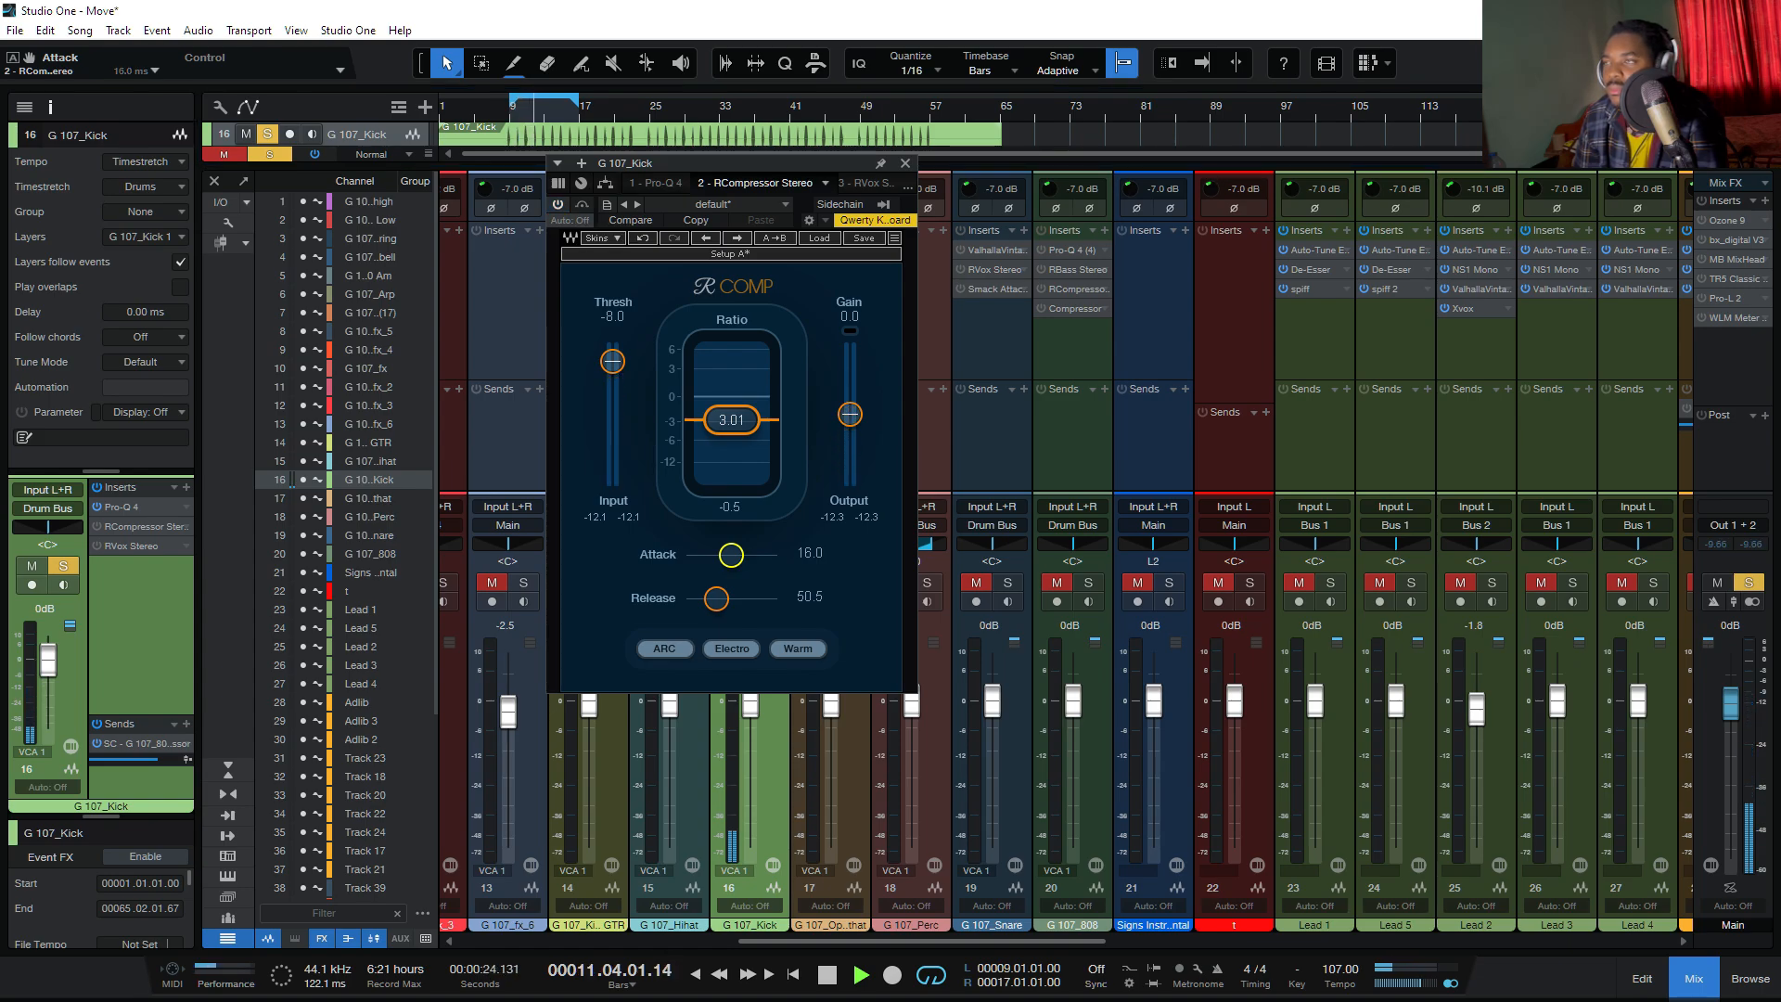
{"action": "left_click", "coordinate": [558, 204]}
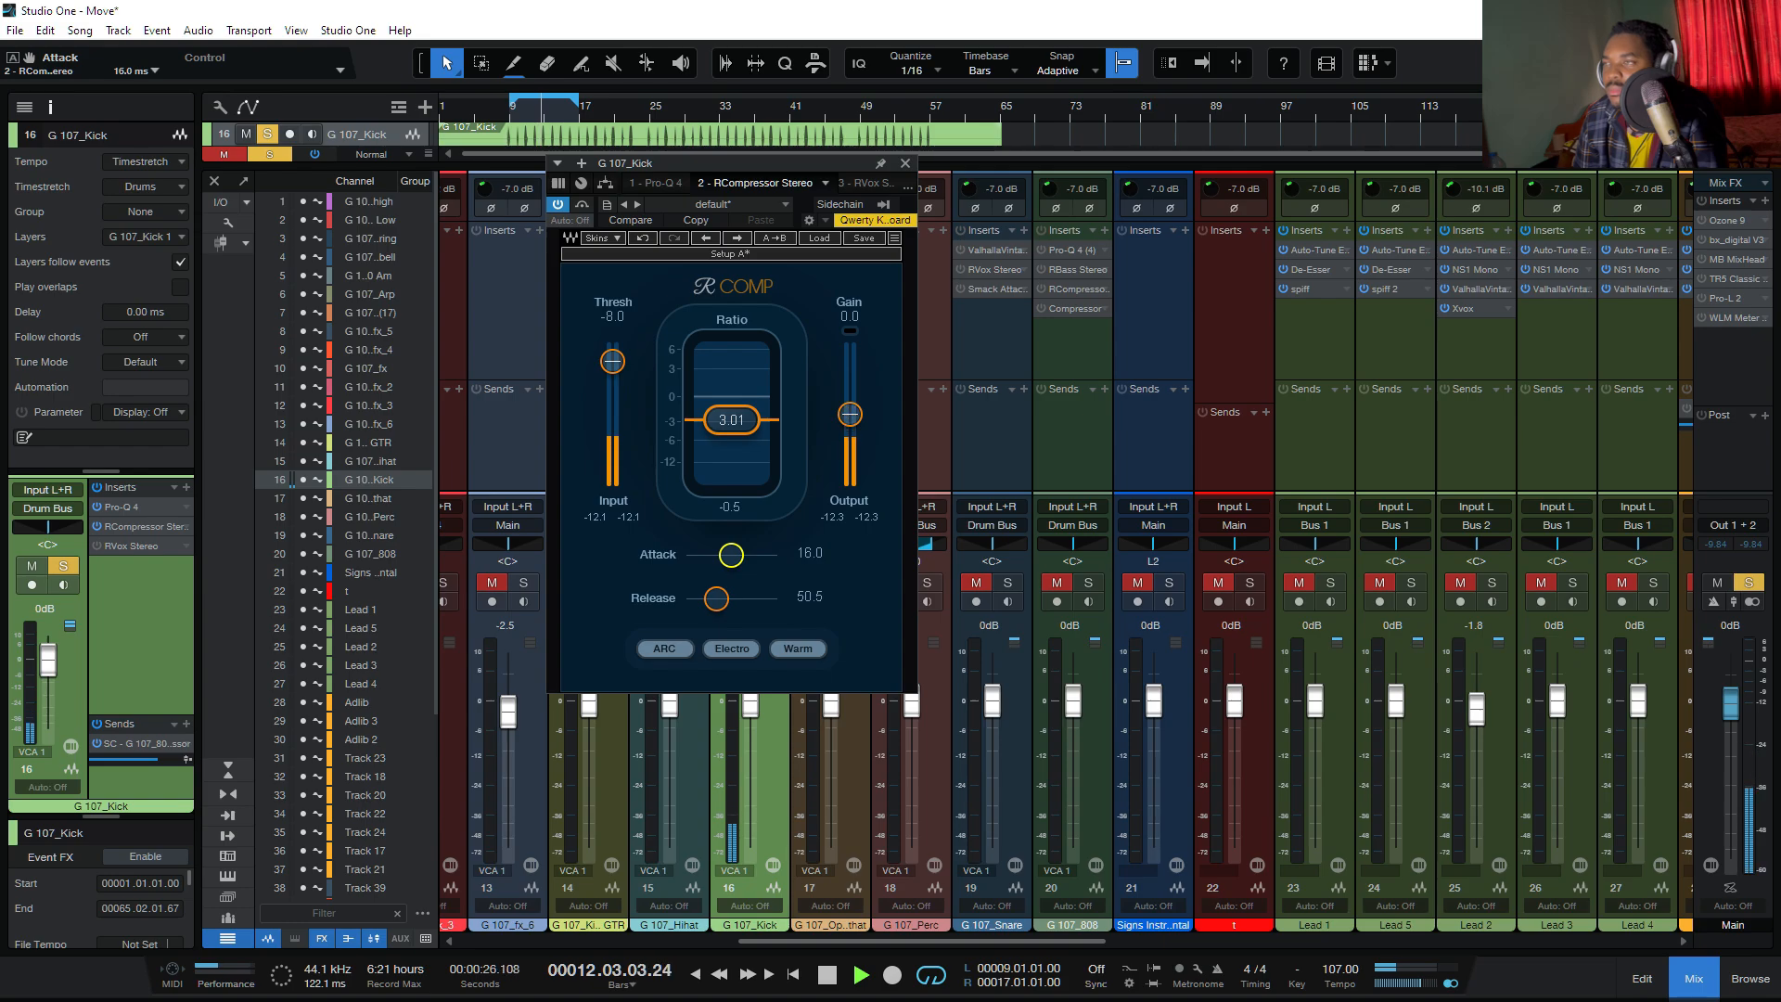
{"action": "key", "text": "space"}
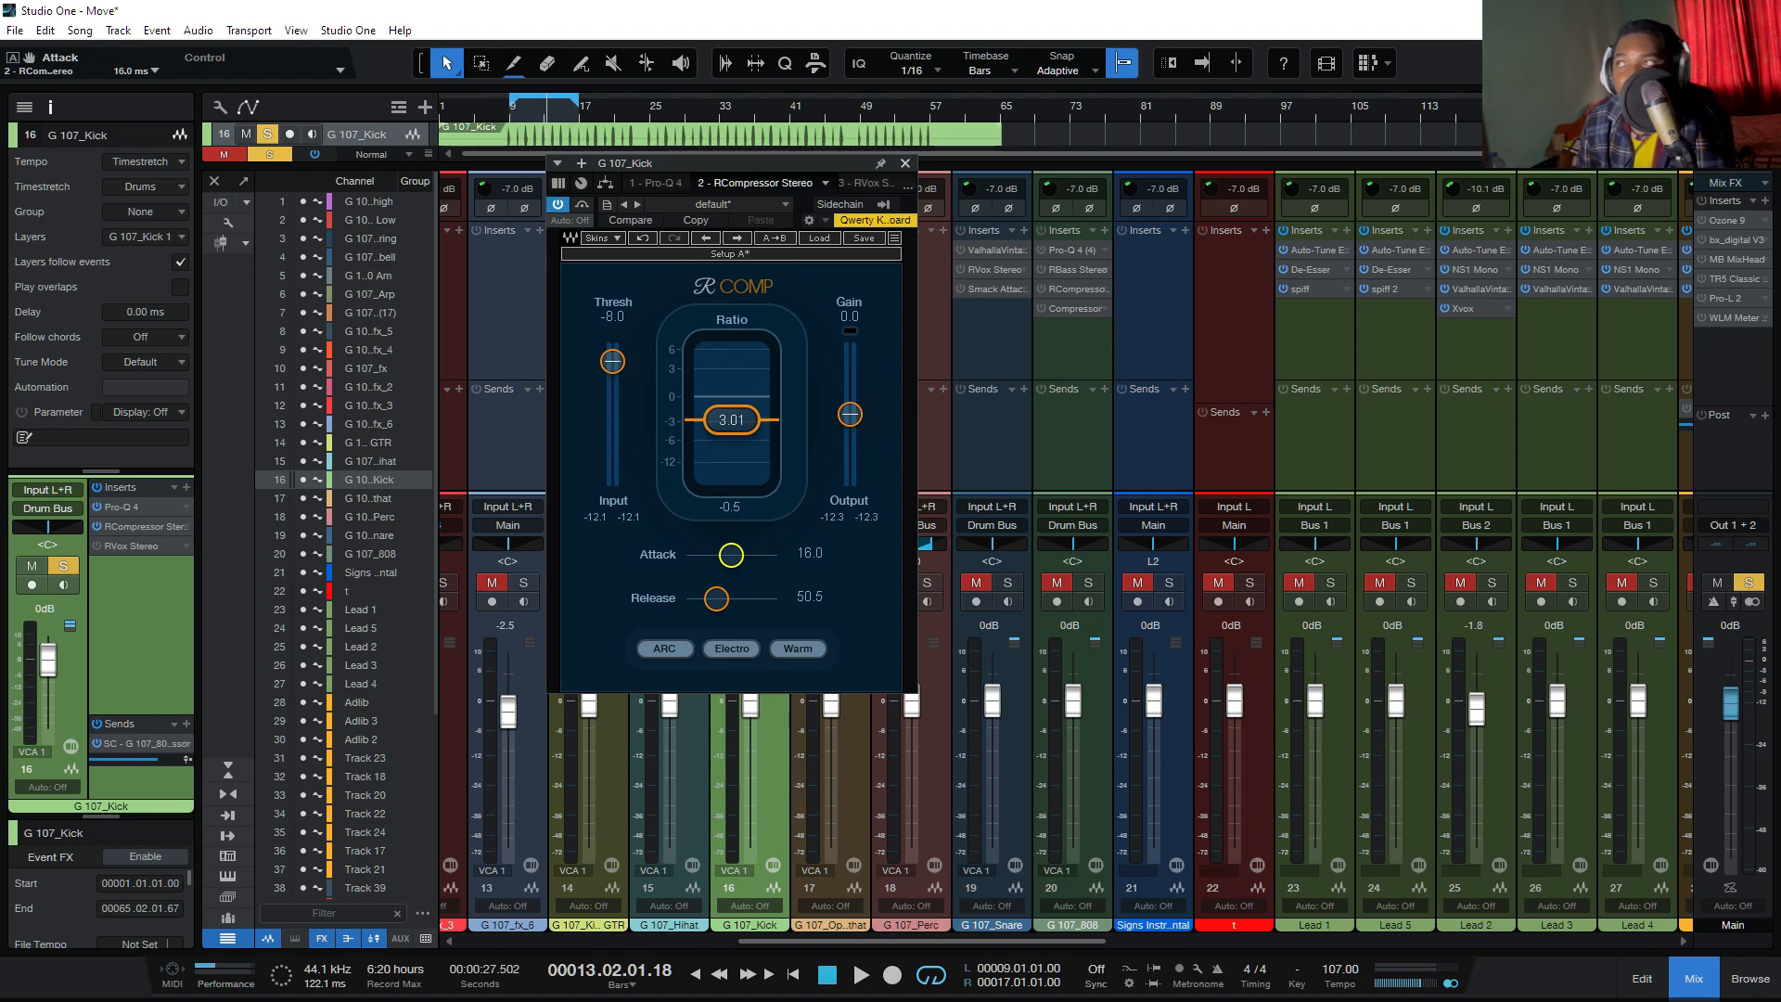
Step: Close the RCompressor editor, open the kick's RVox Stereo insert, and select its Gate control
{"action": "key", "text": "Escape"}
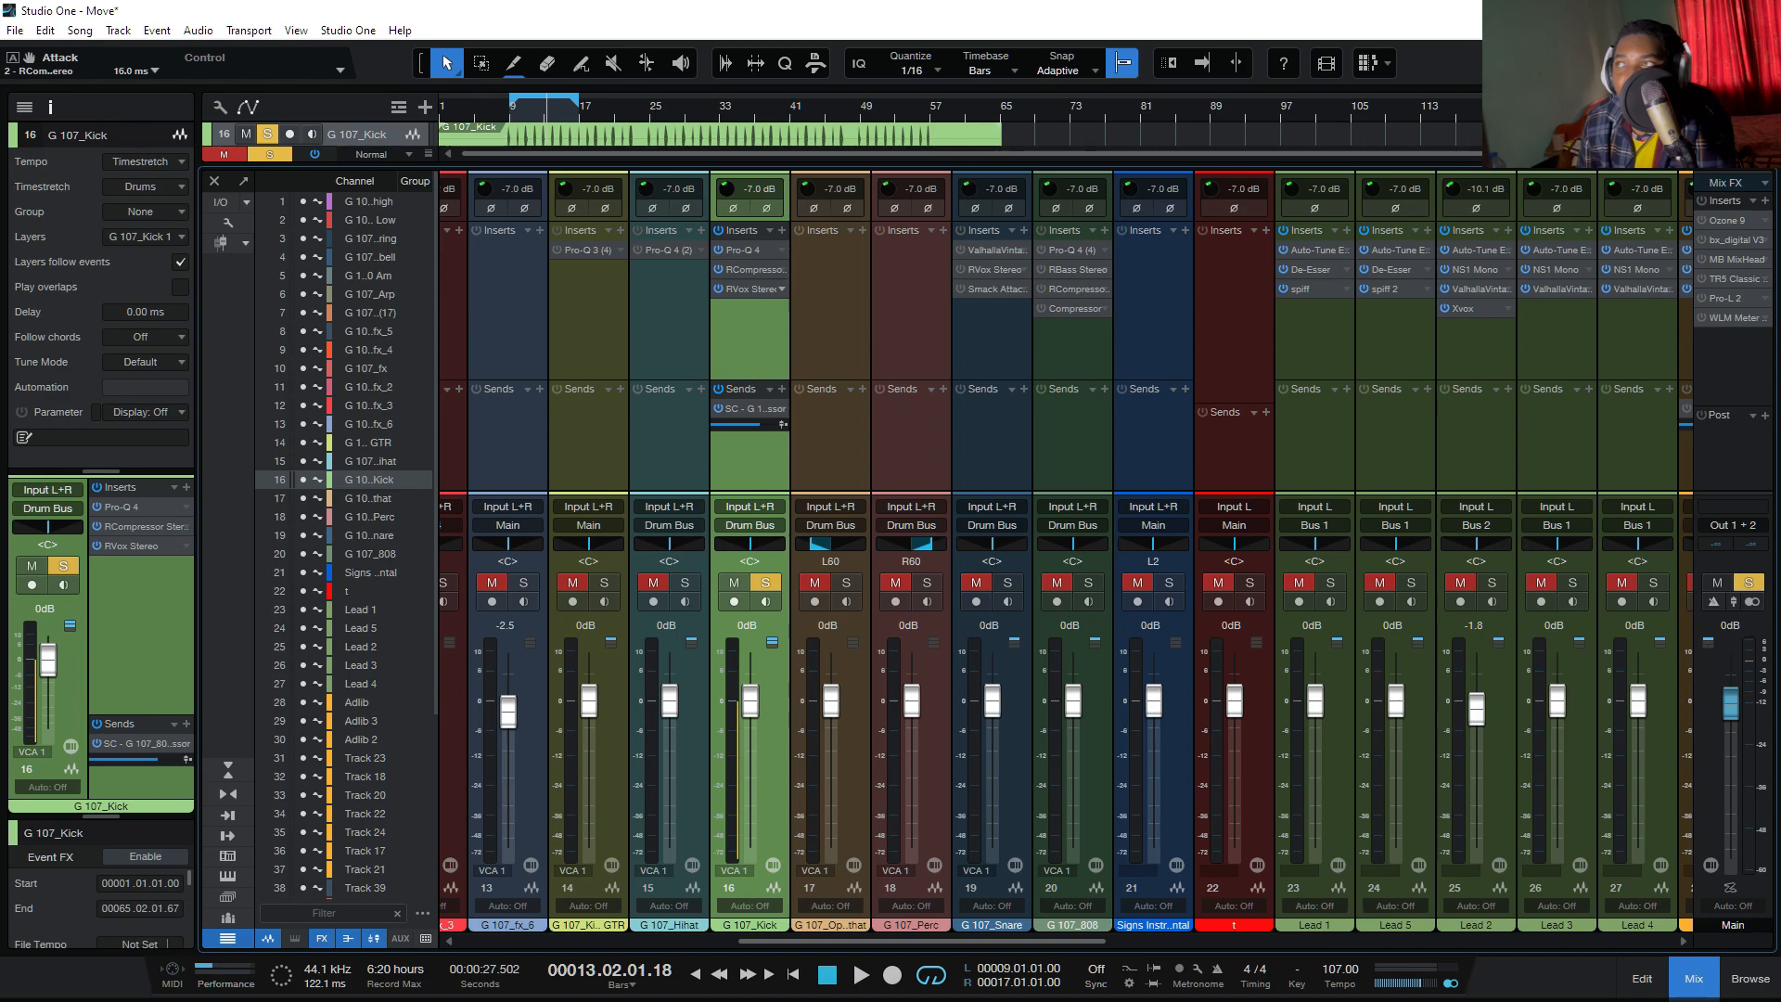
{"action": "left_click", "coordinate": [782, 290]}
{"action": "left_click", "coordinate": [800, 311]}
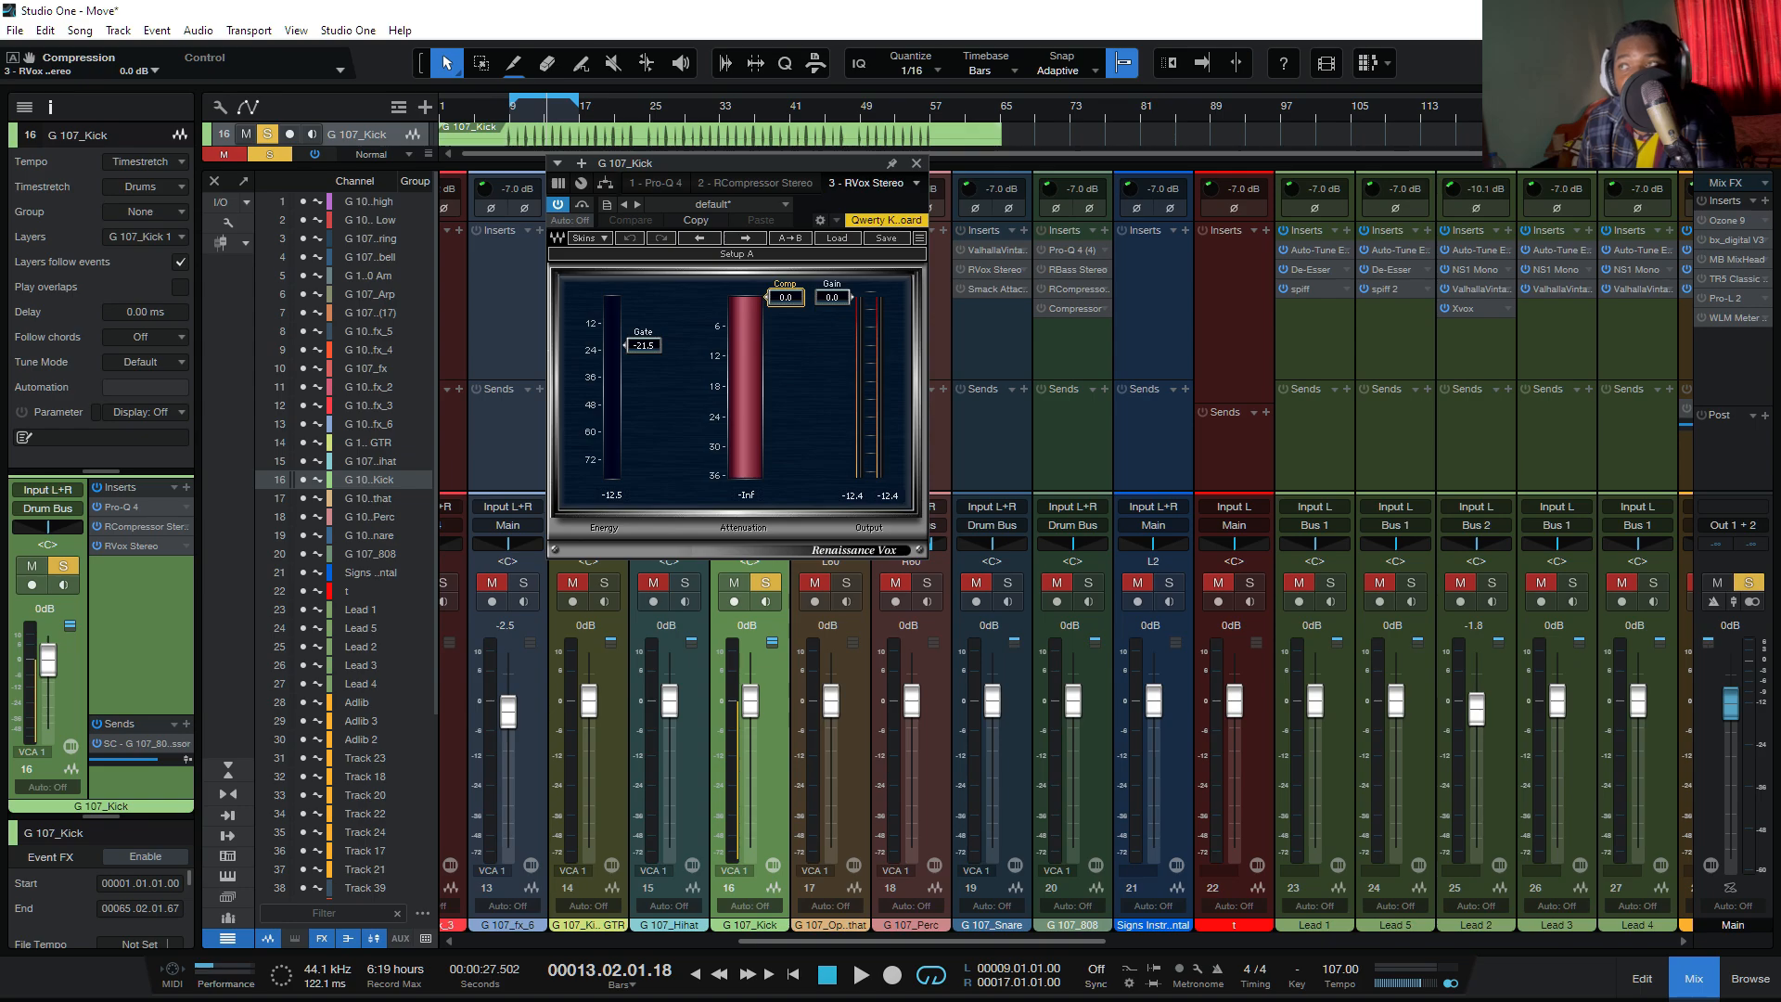
{"action": "mouse_move", "coordinate": [643, 345]}
{"action": "left_mouse_down"}
{"action": "mouse_move", "coordinate": [644, 477]}
{"action": "mouse_move", "coordinate": [644, 298]}
{"action": "mouse_move", "coordinate": [644, 477]}
{"action": "mouse_move", "coordinate": [644, 345]}
{"action": "left_mouse_up"}
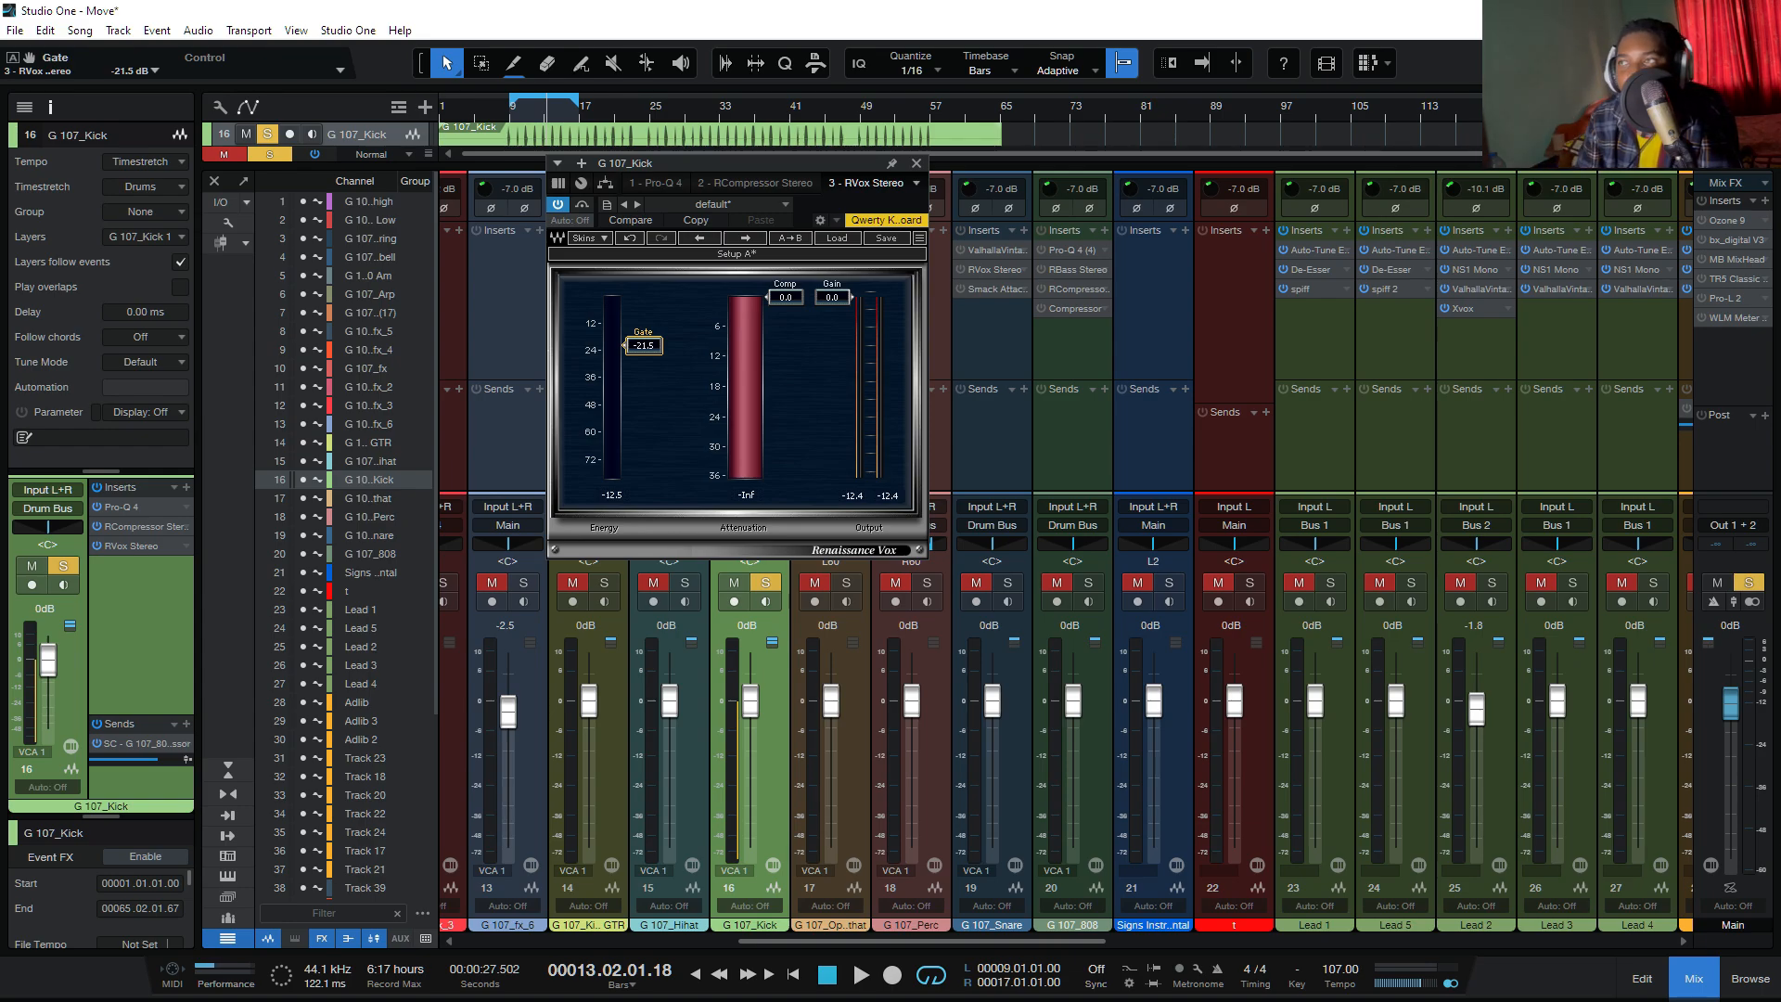
Step: Listen to the kick with RVox Stereo bypassed and active, stop at about bar 11, and close the RVox editor
{"action": "key", "text": "space"}
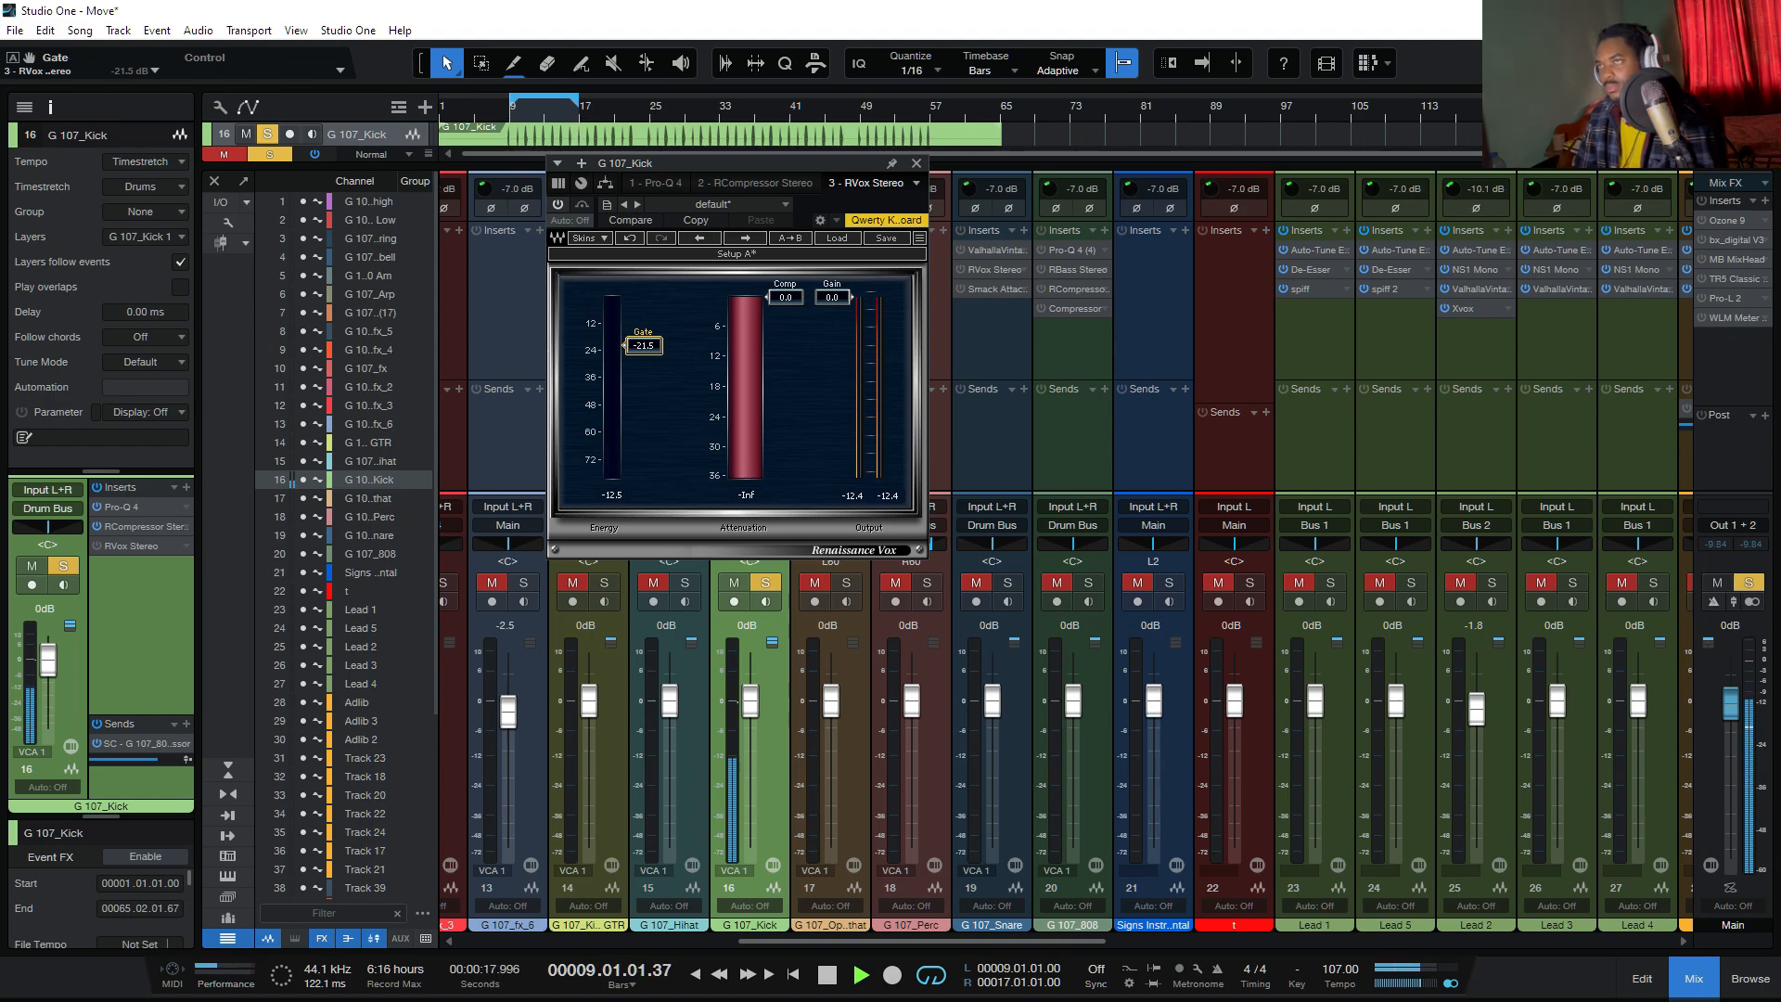
{"action": "left_click", "coordinate": [557, 204]}
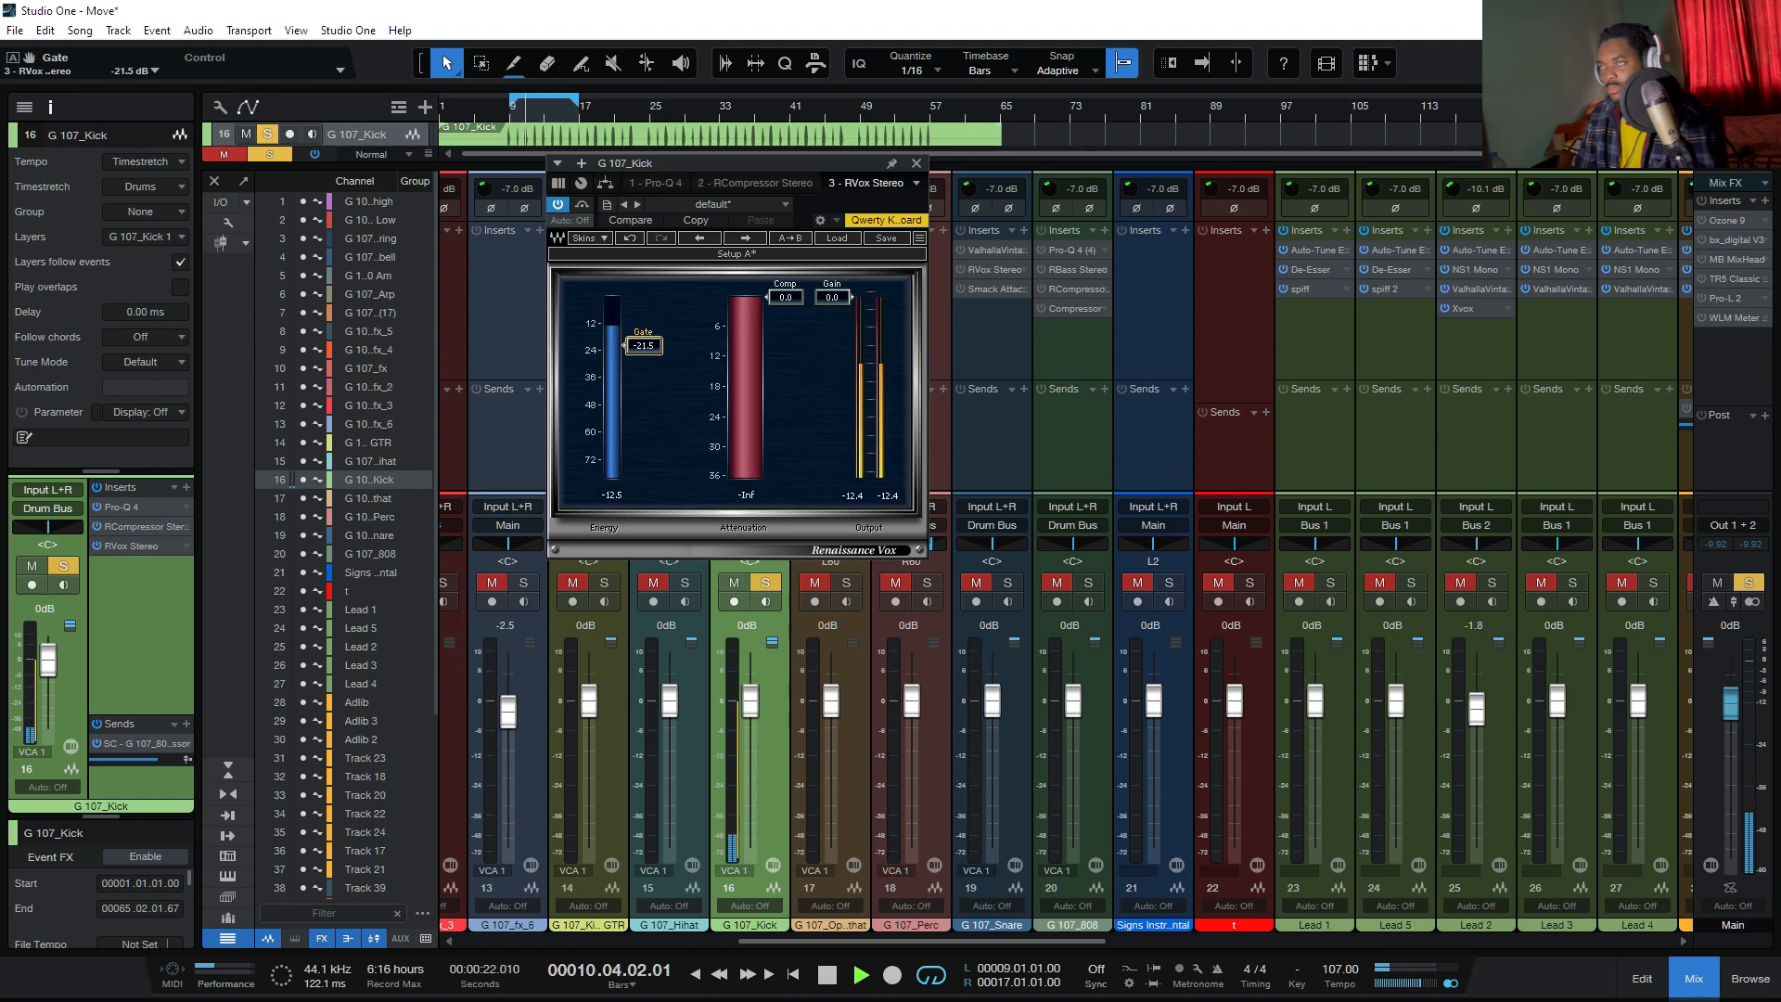
{"action": "key", "text": "space"}
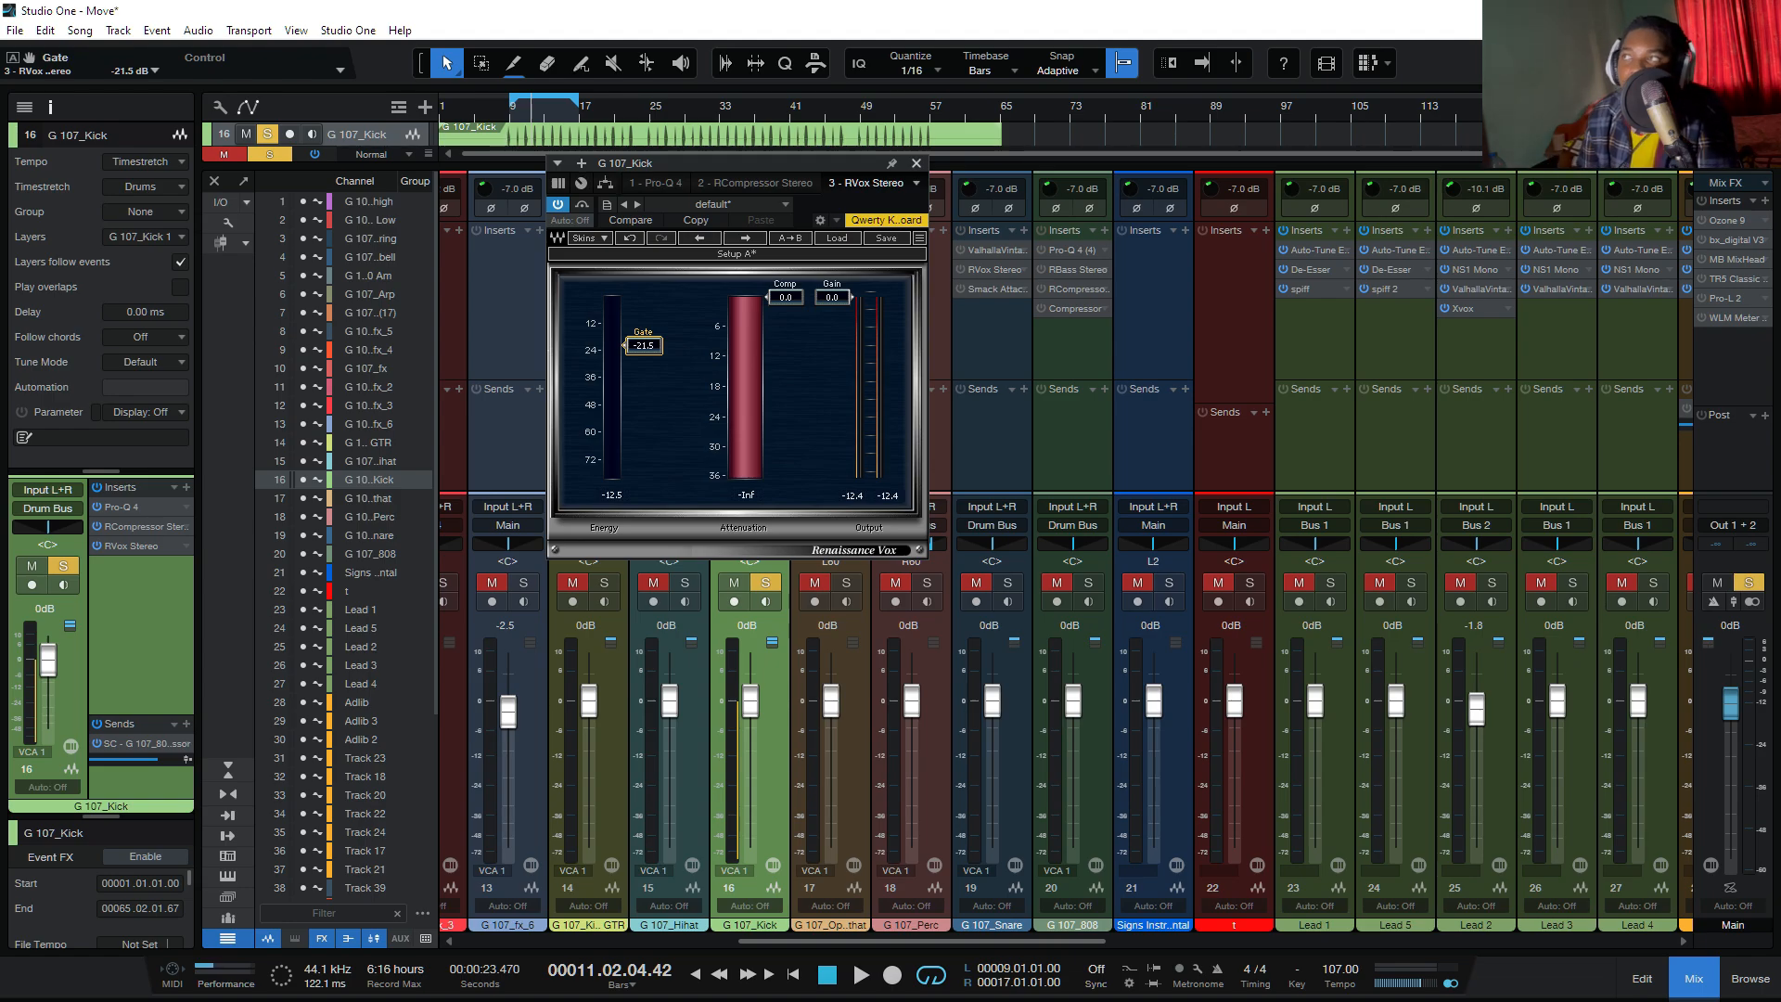
{"action": "left_click", "coordinate": [917, 164]}
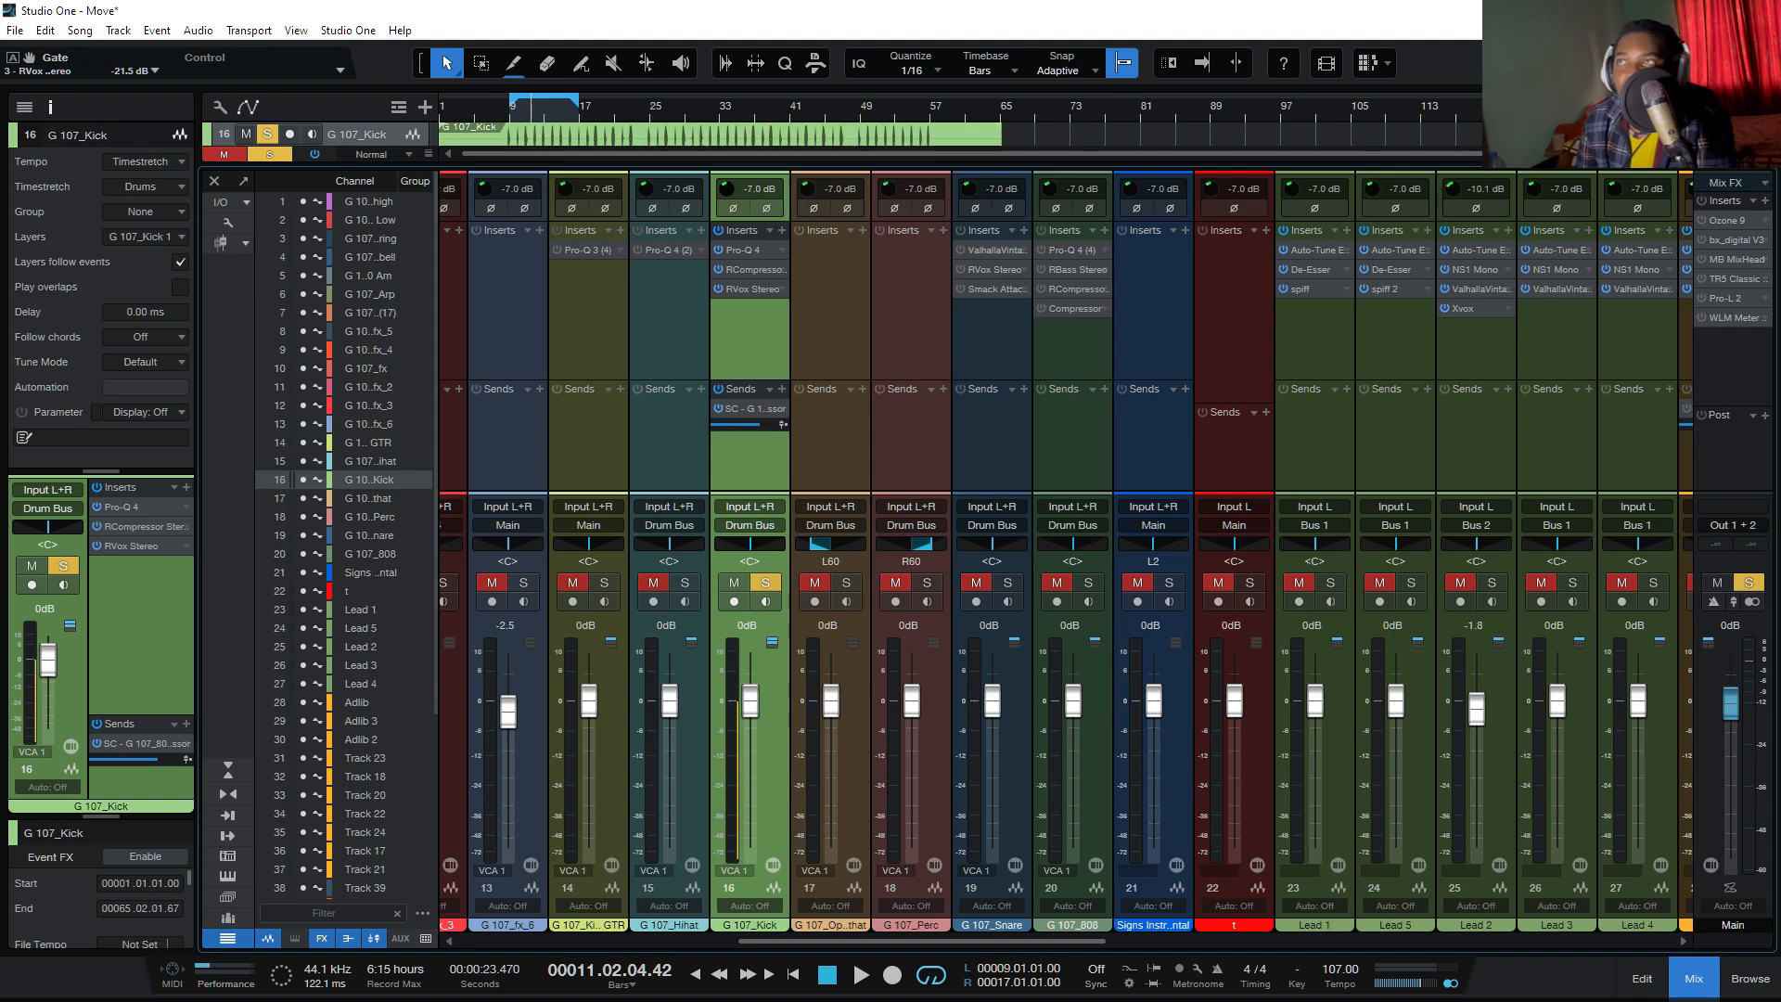
Step: Solo the open hi-hat track alongside the kick, view it enlarged in the arrangement, and play from bar 11 to about bar 12
{"action": "scroll", "coordinate": [917, 137], "scroll_direction": "down", "scroll_amount": 1}
{"action": "key", "text": "Down"}
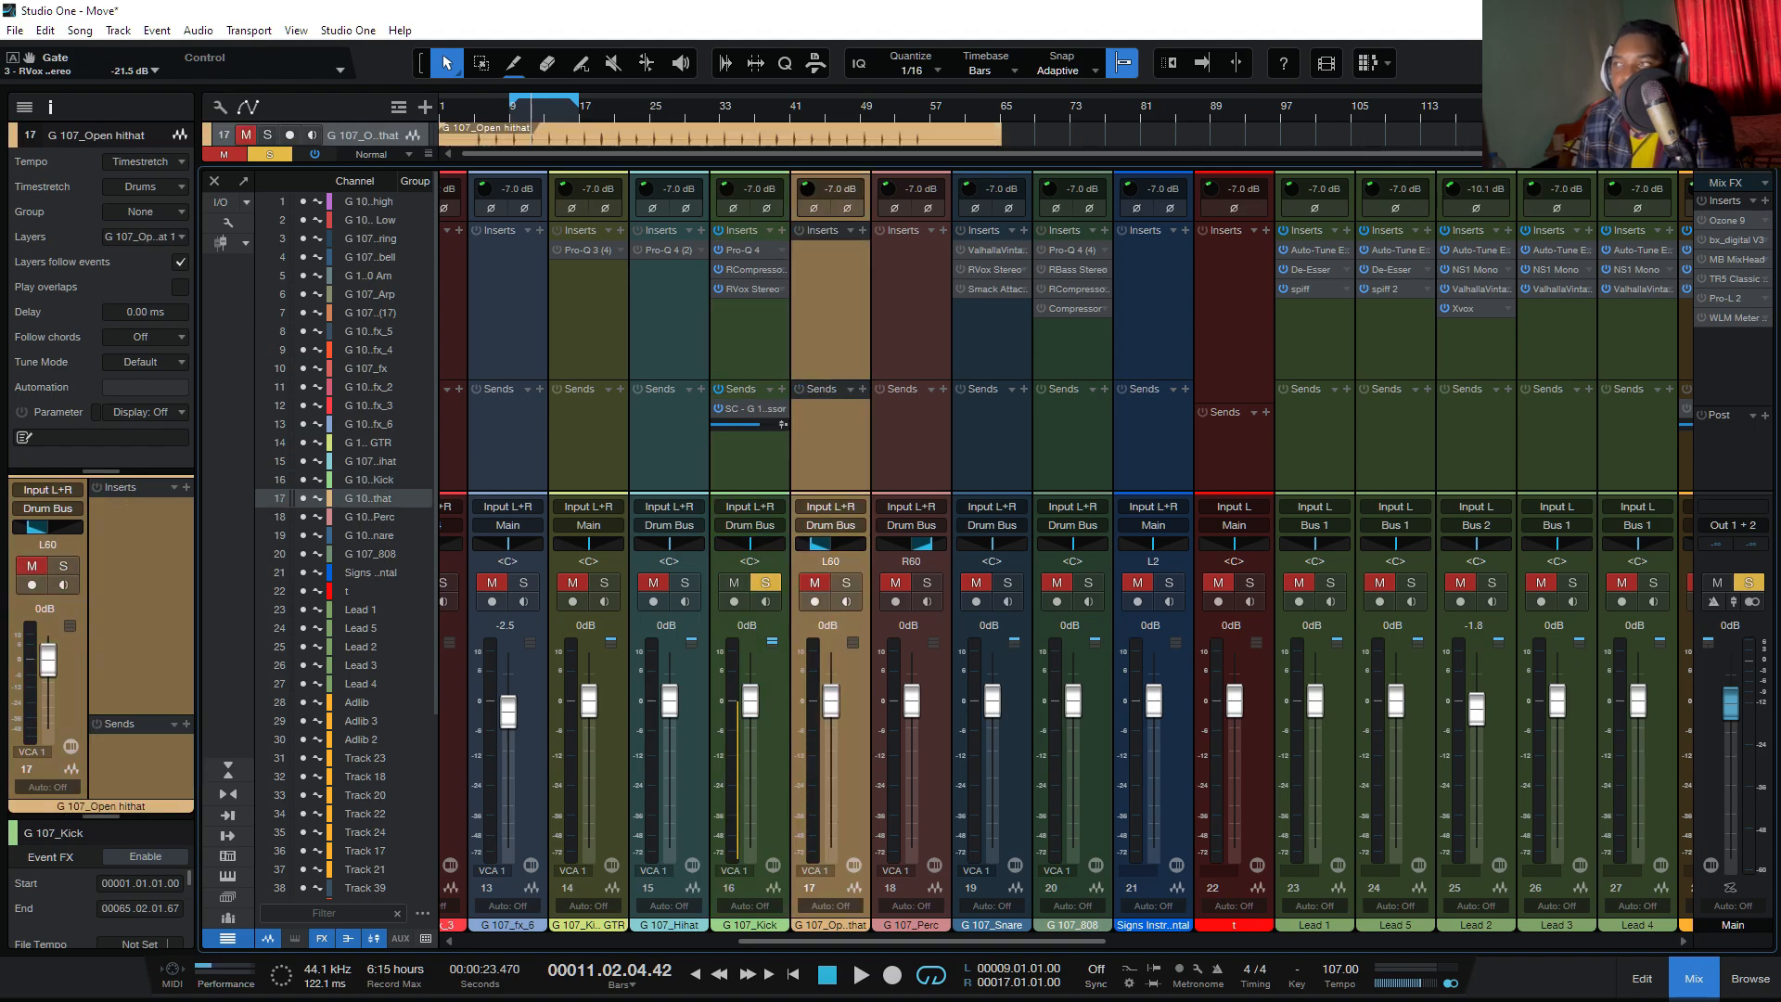
{"action": "key", "text": "s"}
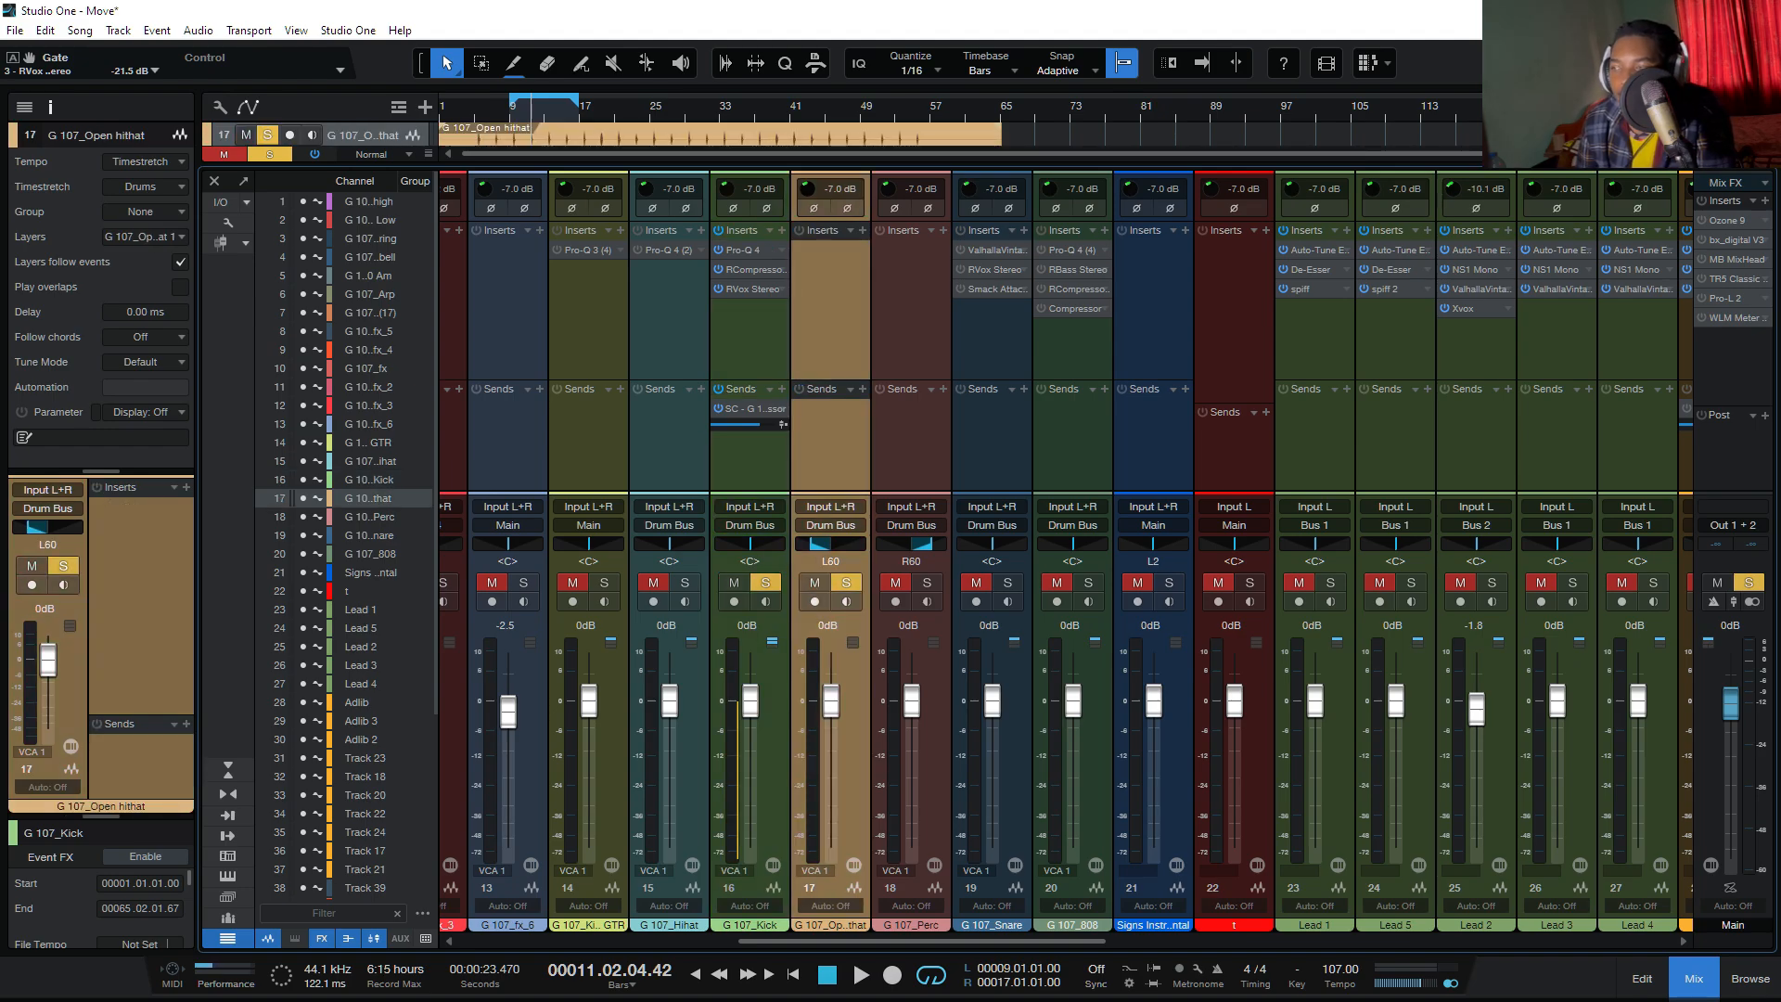
{"action": "key", "text": "F3"}
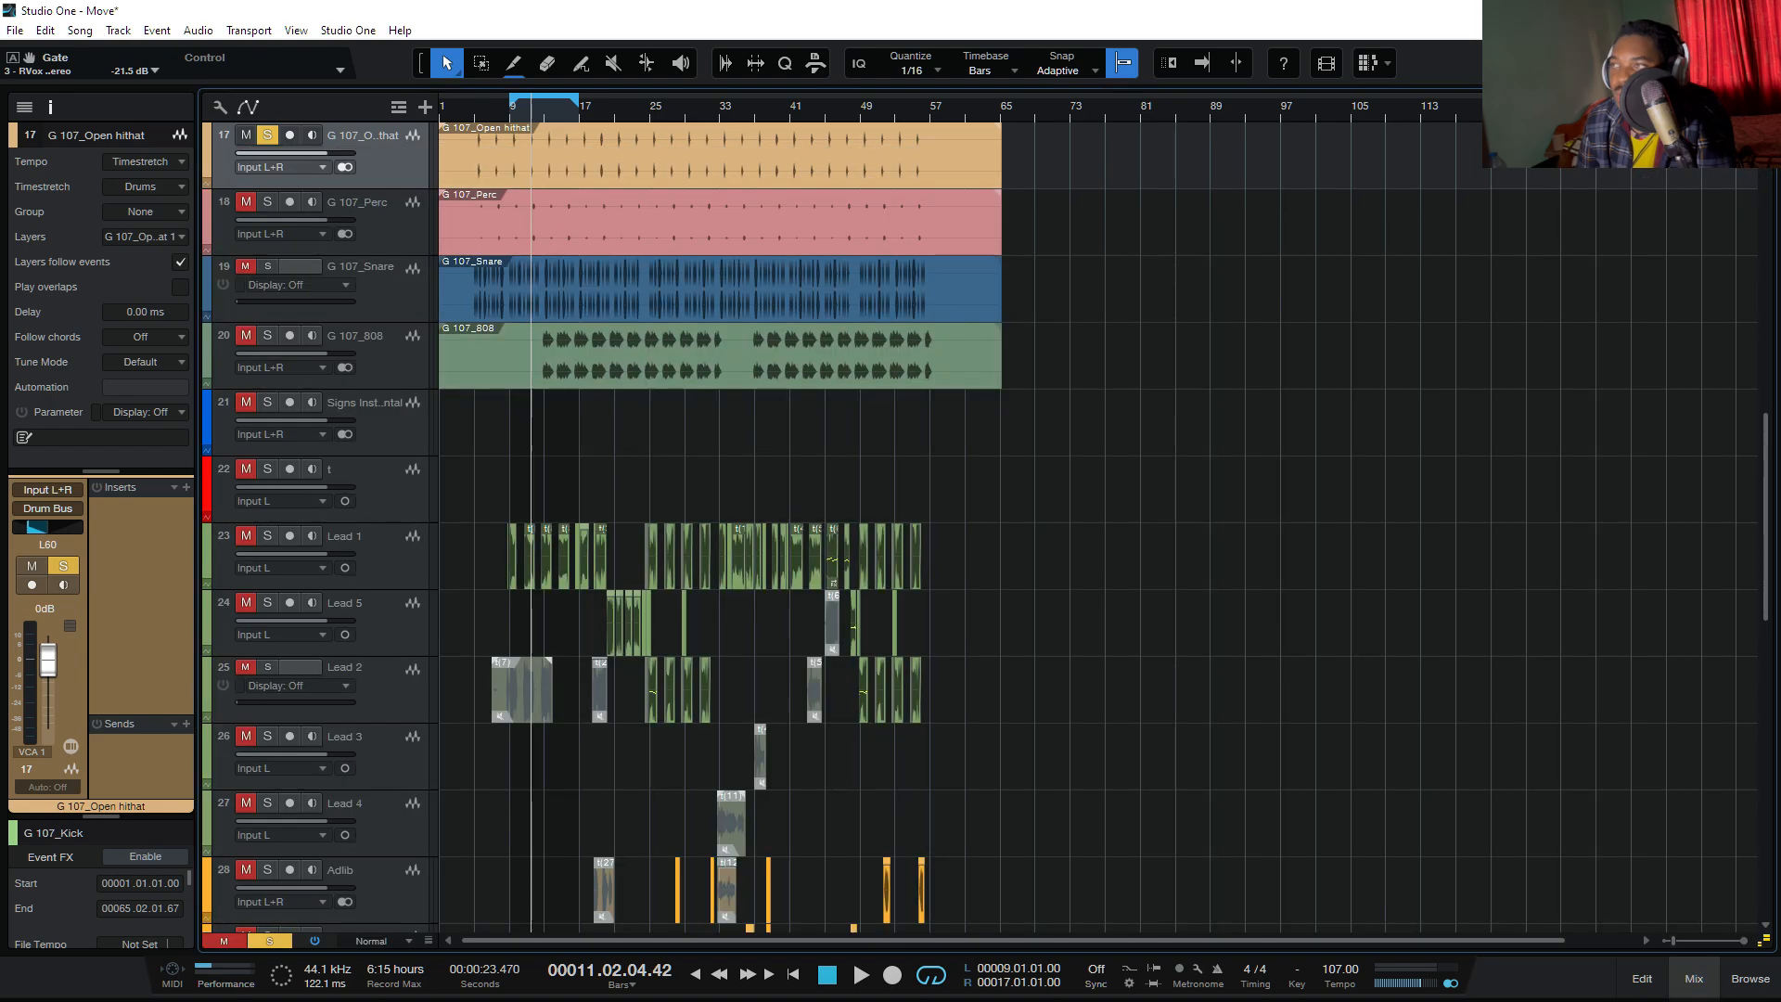
{"action": "scroll", "coordinate": [502, 519], "scroll_direction": "up", "scroll_amount": 6}
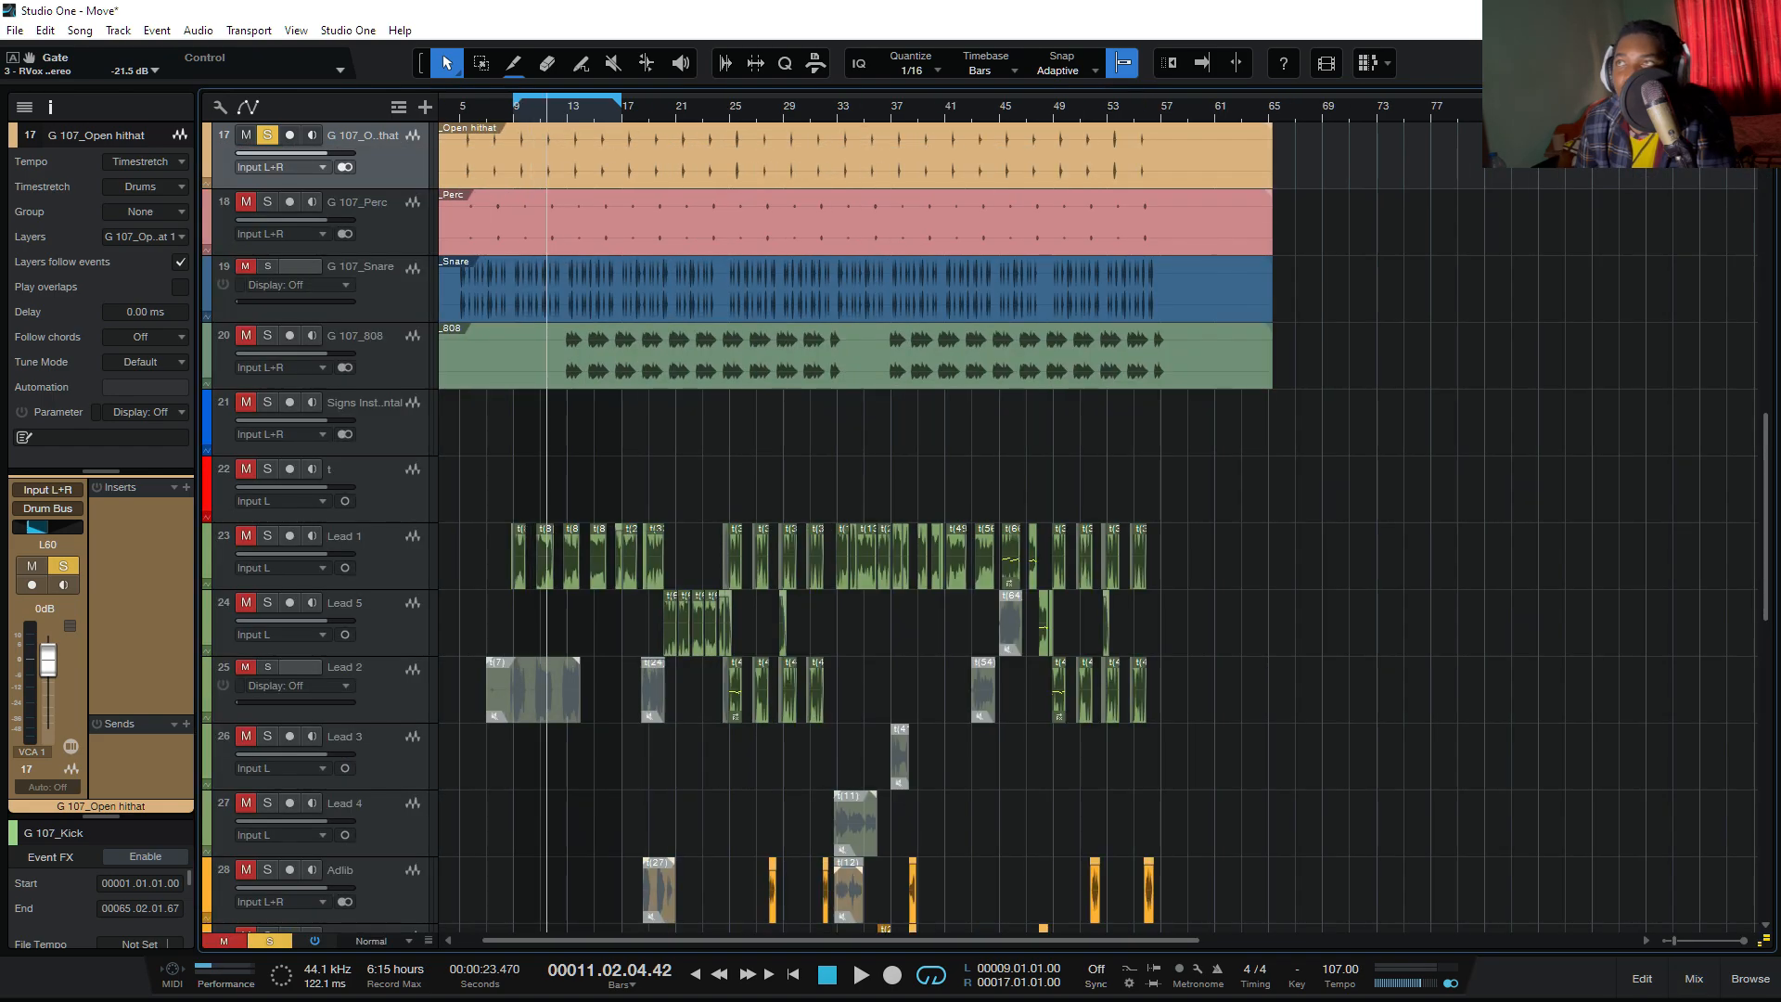
{"action": "scroll", "coordinate": [502, 520], "scroll_direction": "up", "scroll_amount": 3}
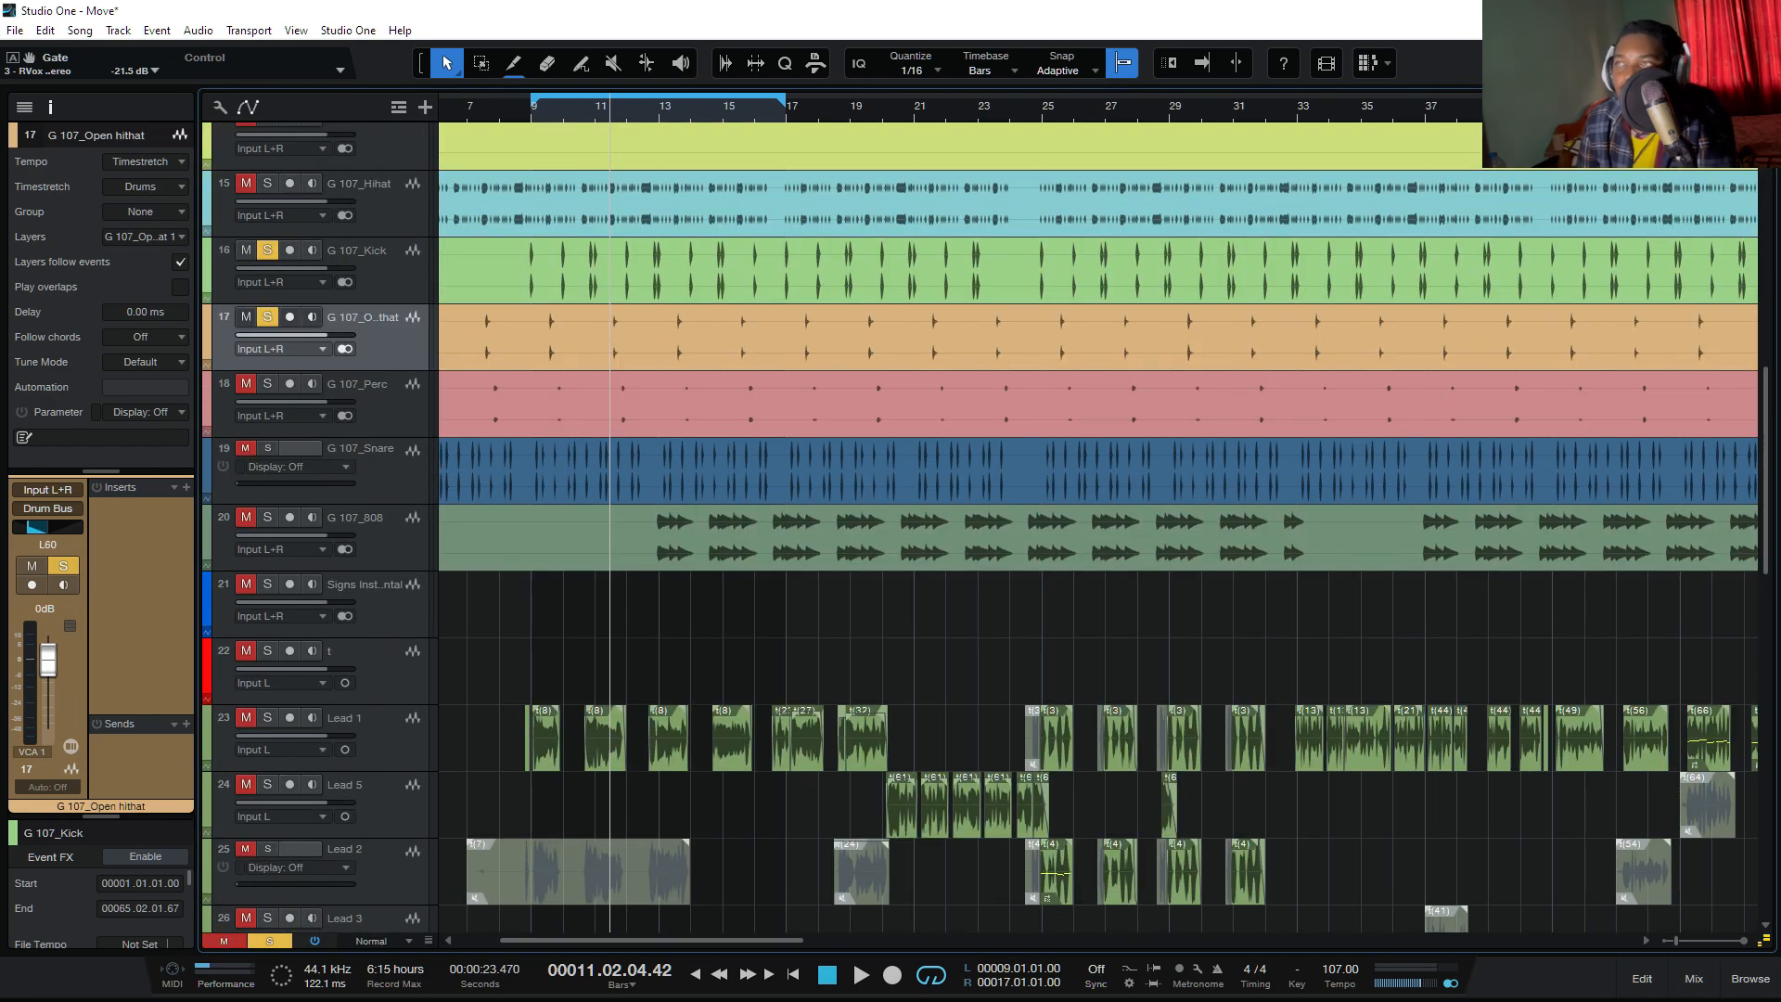
{"action": "key", "text": "space"}
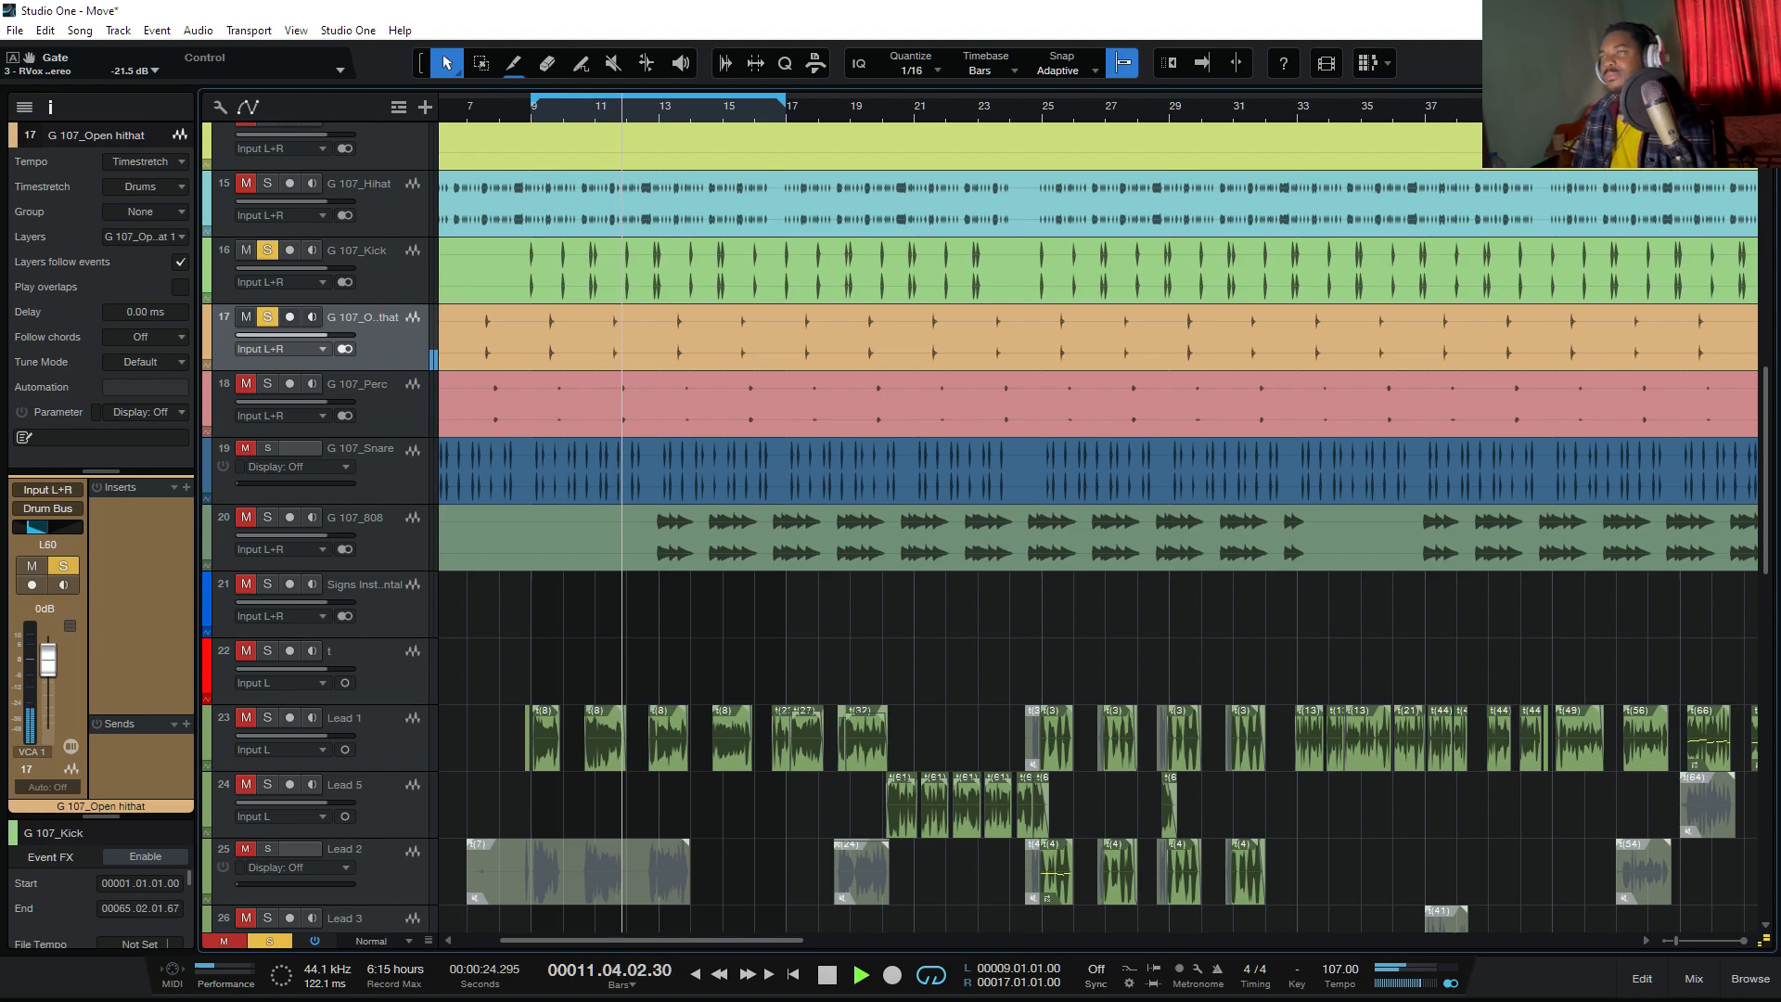
{"action": "key", "text": "space"}
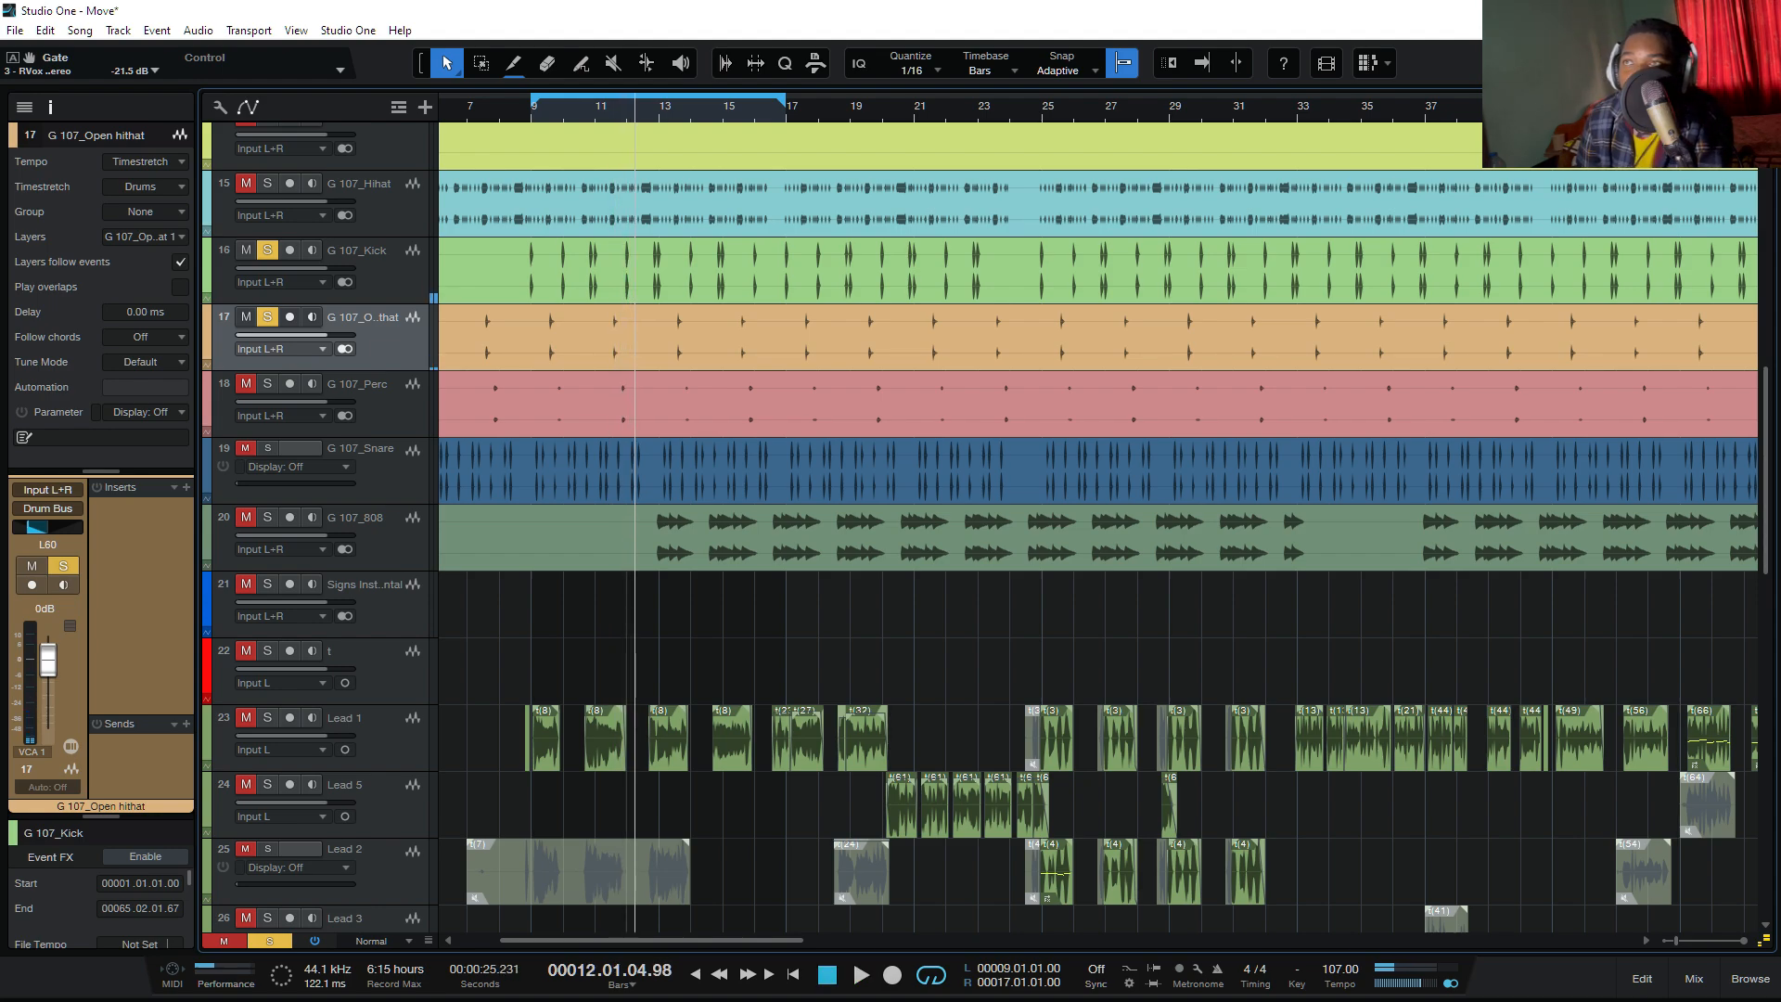
Step: Return to the mixer, add the G 107_Perc channel to the solo, and play from bar 12 to about bar 14
{"action": "key", "text": "F3"}
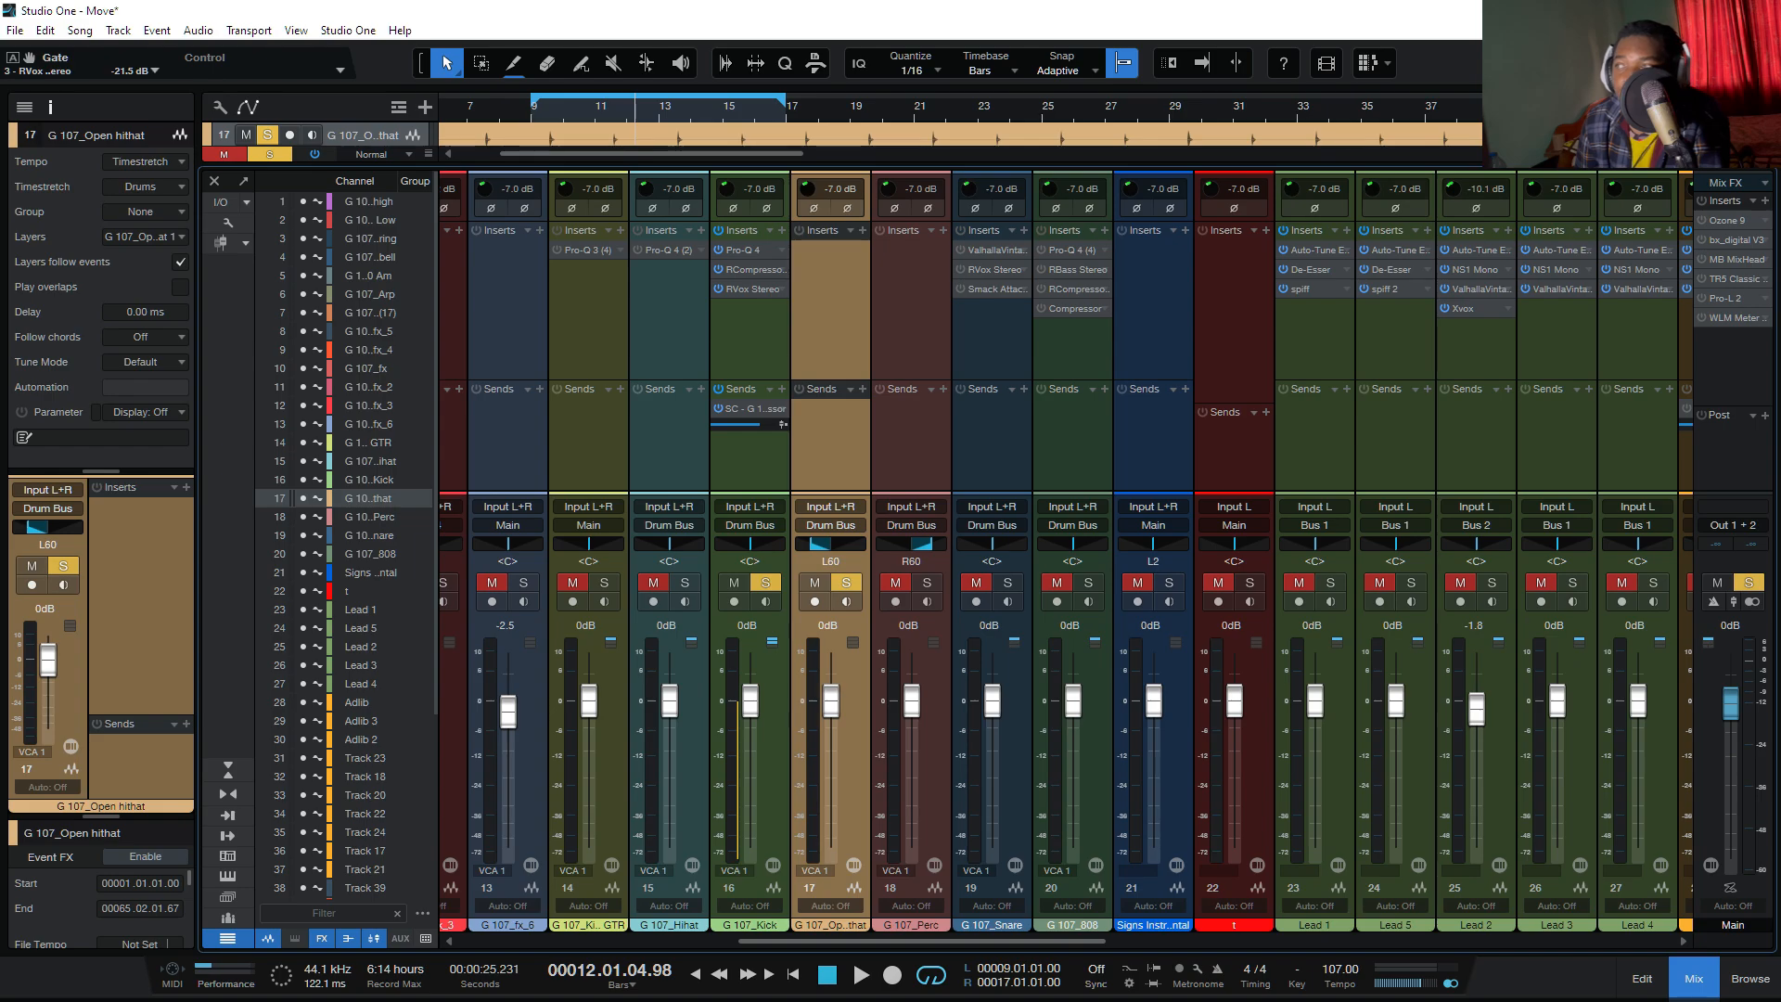
{"action": "left_click", "coordinate": [927, 583]}
{"action": "left_click", "coordinate": [912, 446]}
{"action": "key", "text": "space"}
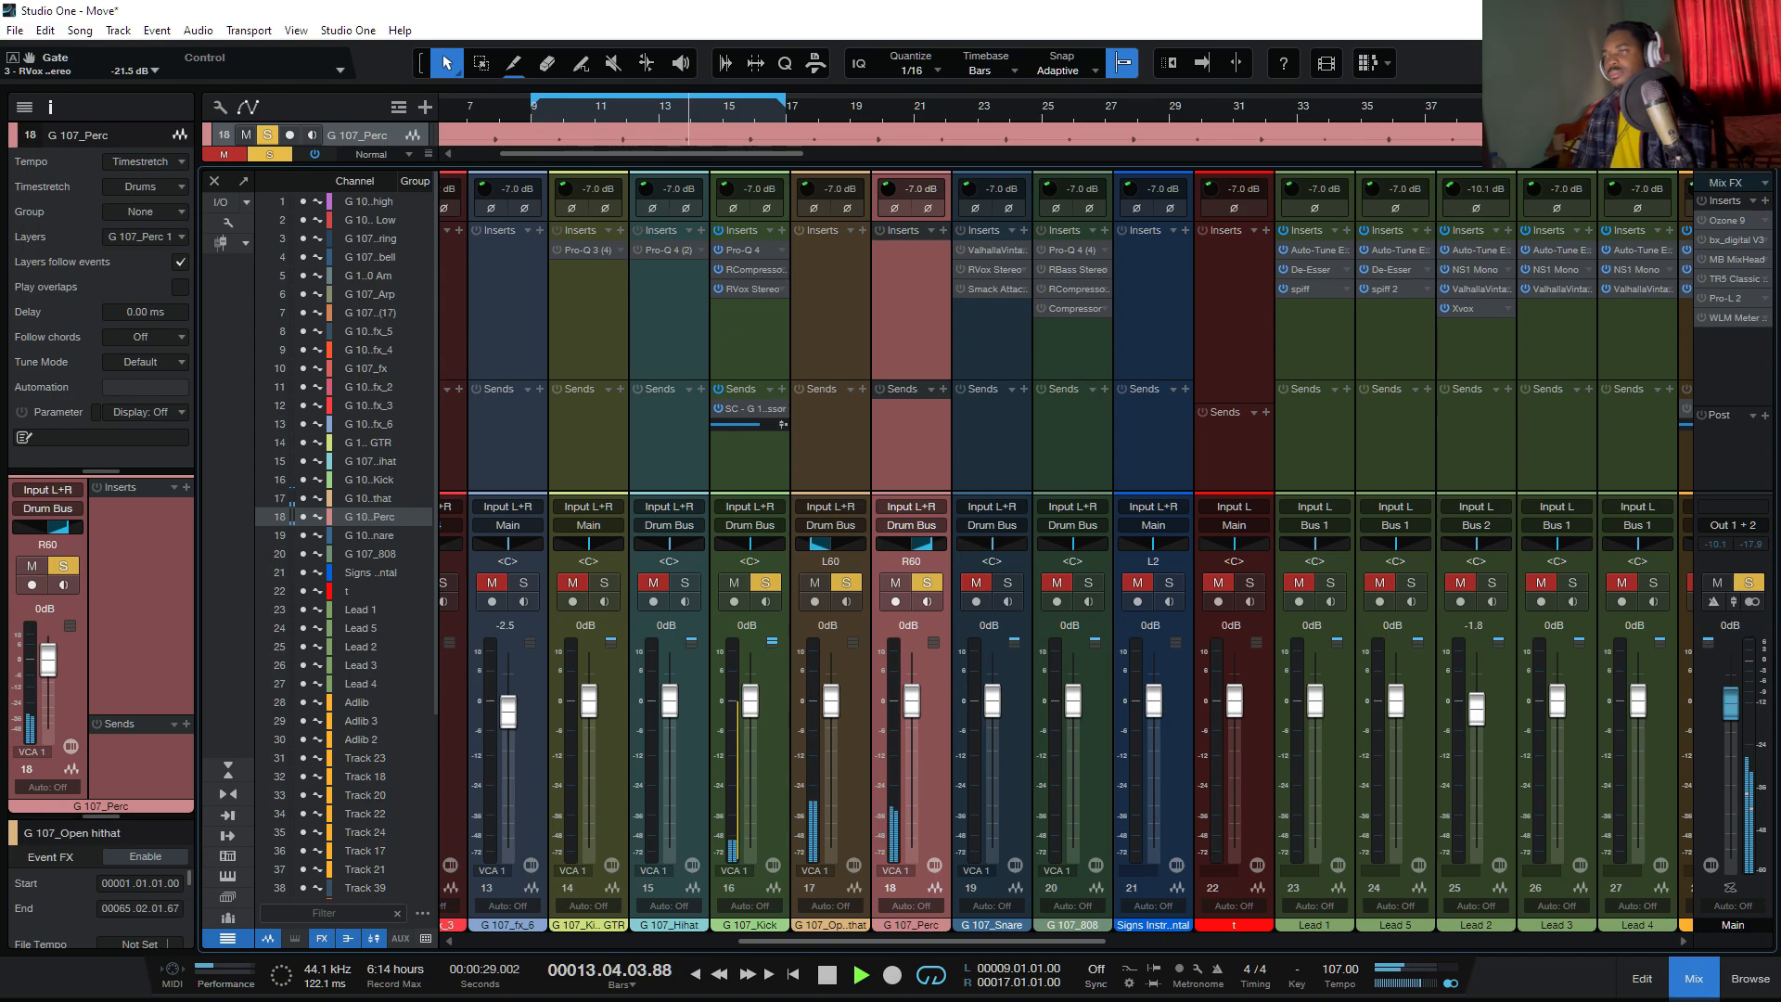
{"action": "key", "text": "space"}
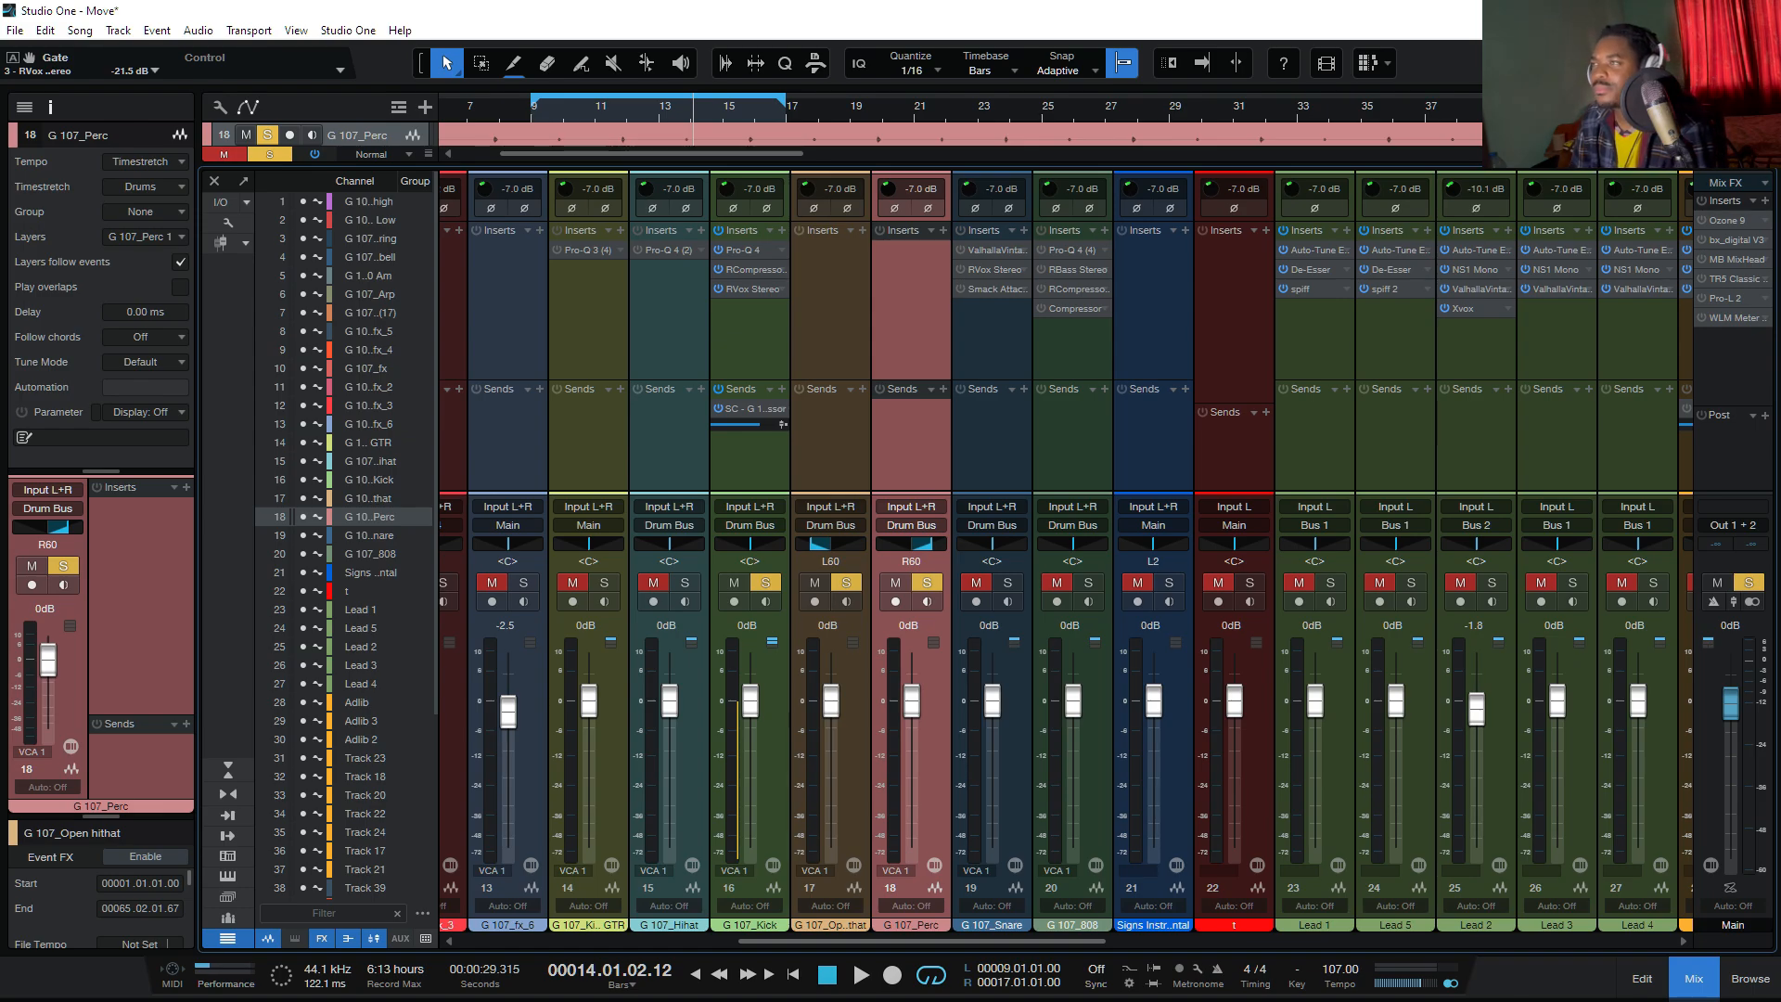
Step: Add the G 107_Snare channel to the solo, view its track in the arrangement, and audition it through the loop to the end of bar 10
{"action": "left_click", "coordinate": [1007, 583]}
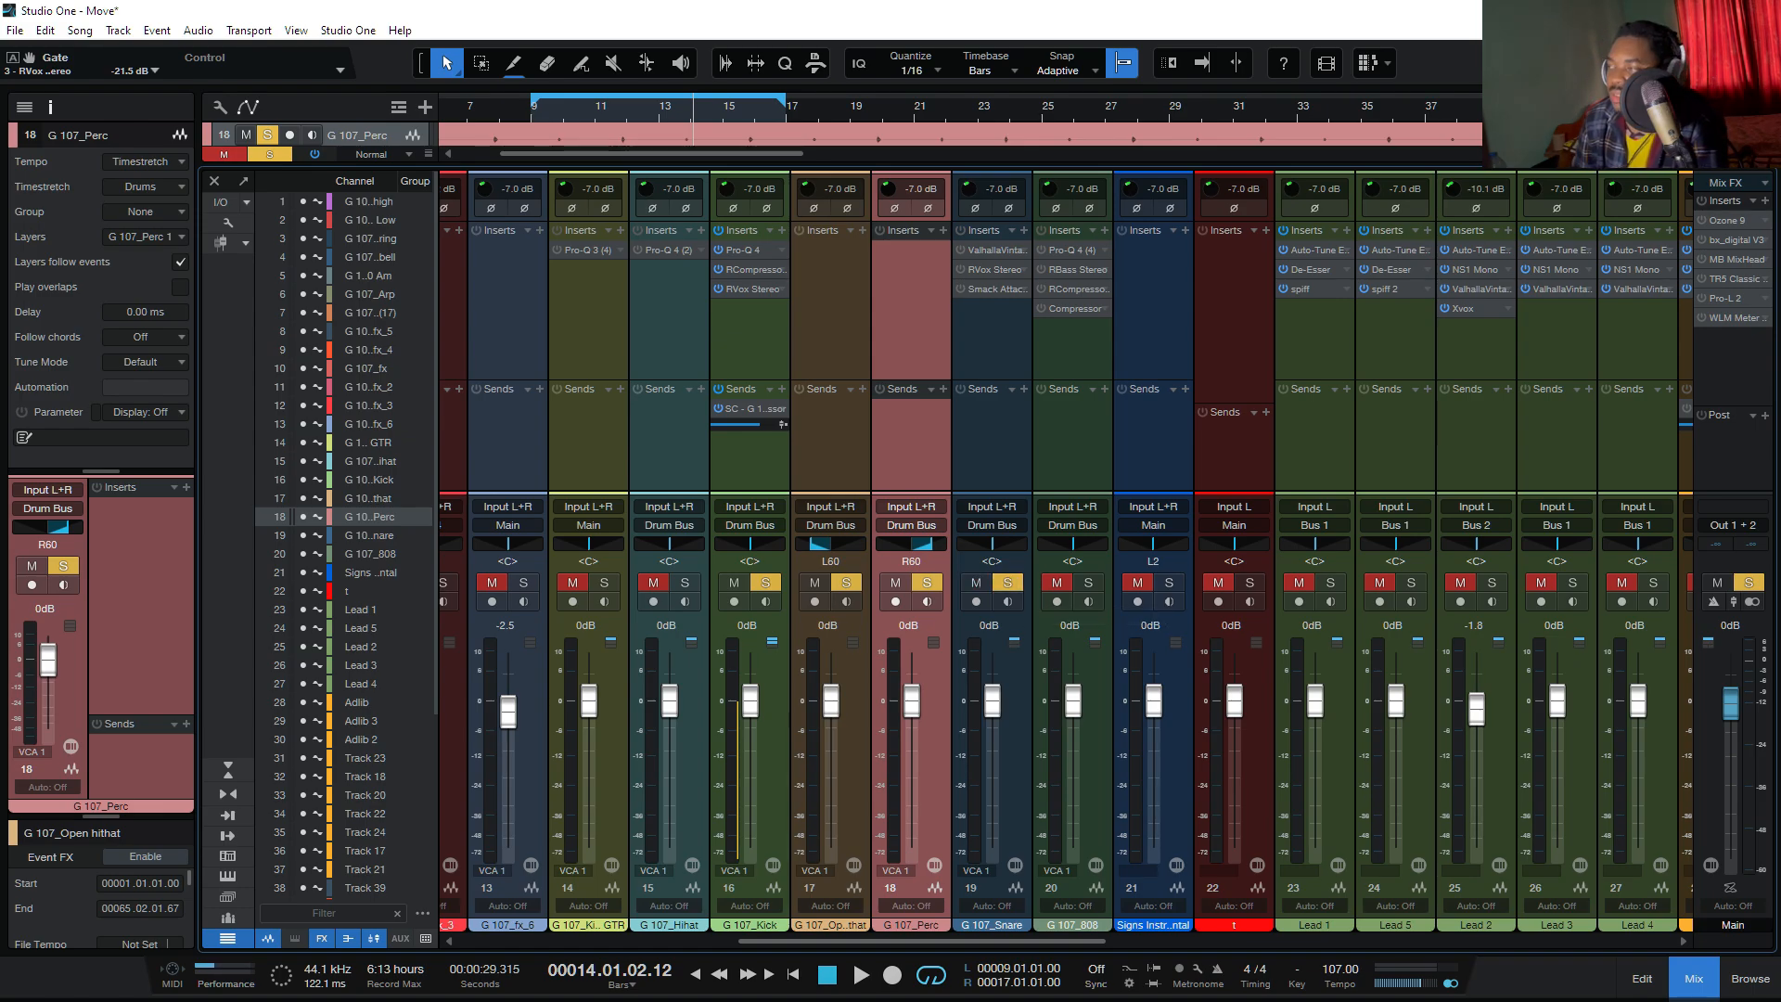
{"action": "key", "text": "F3"}
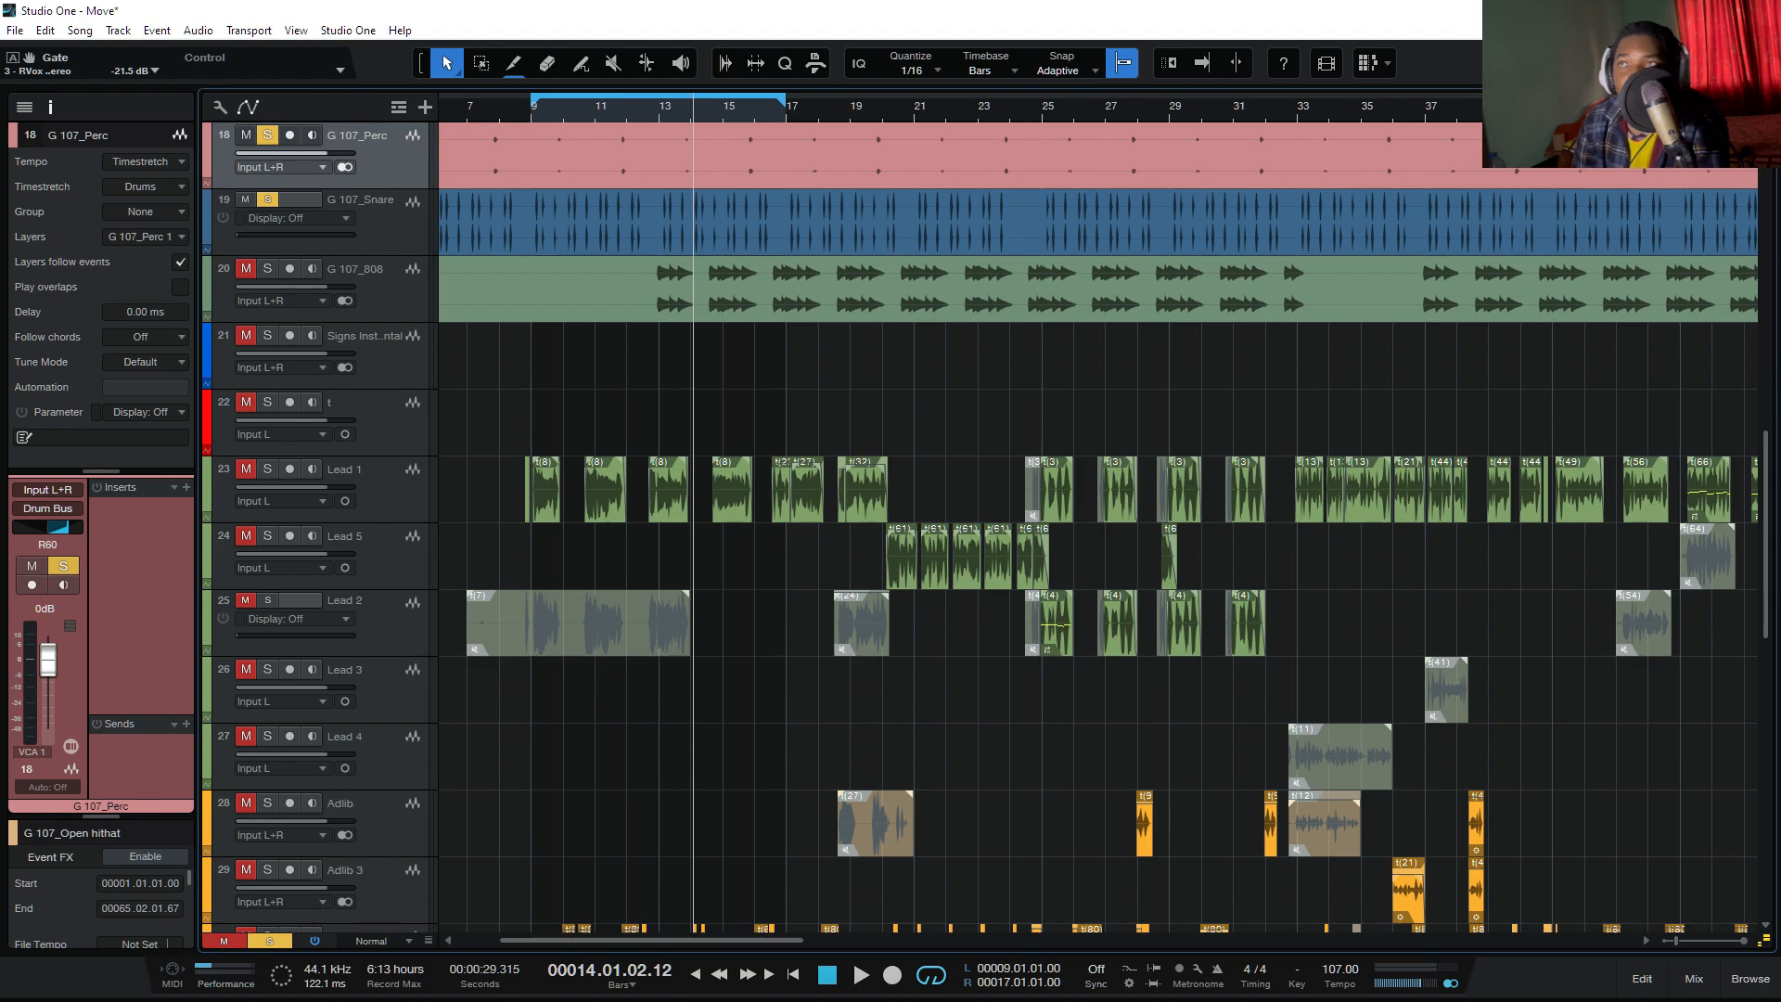
{"action": "left_click", "coordinate": [371, 234]}
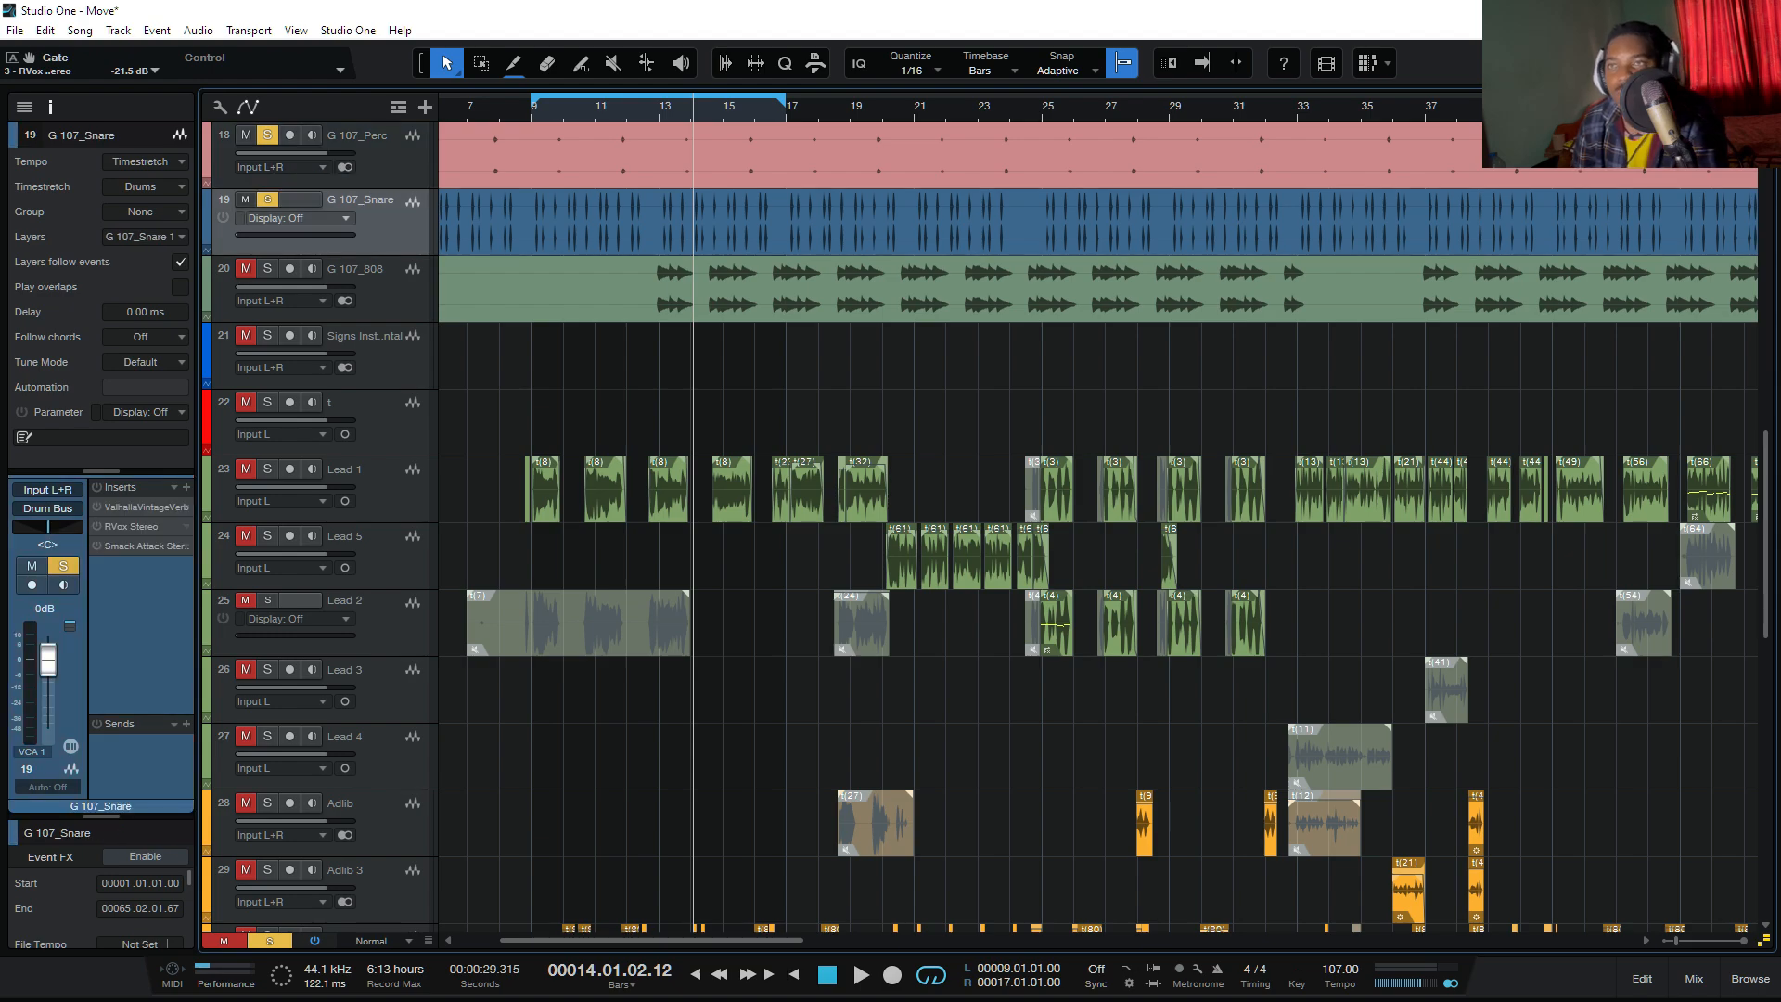
{"action": "key", "text": "space"}
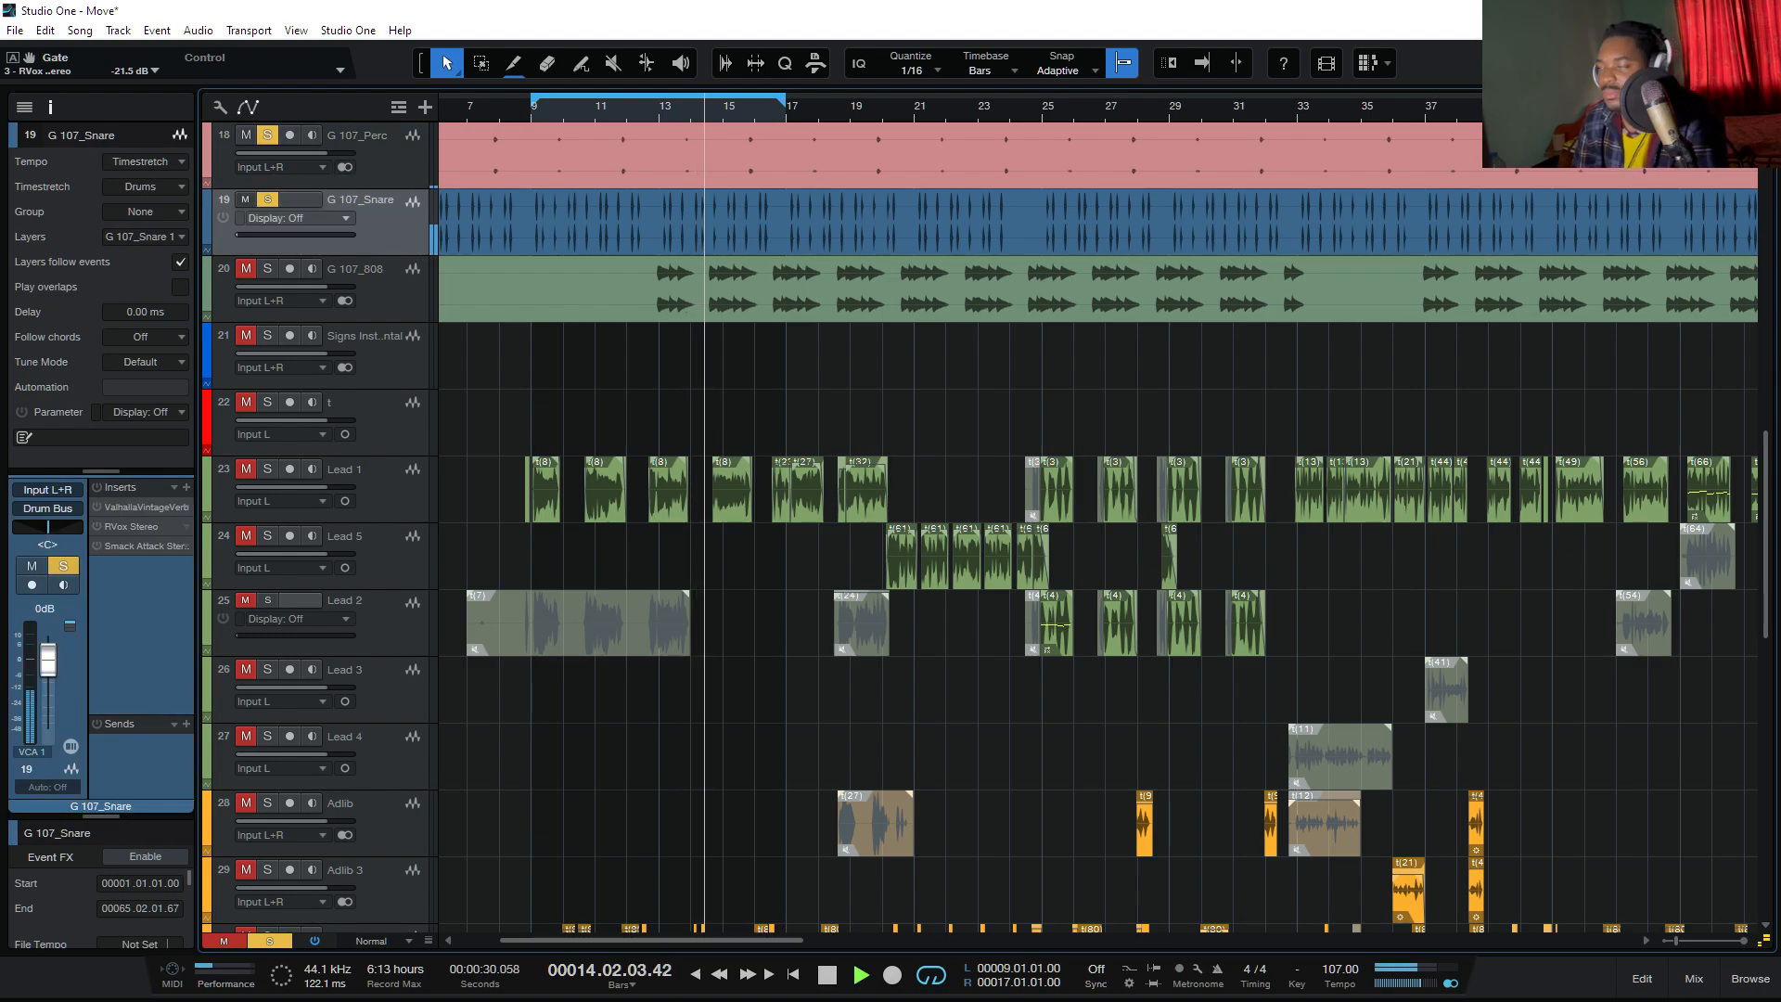
{"action": "key", "text": "F3"}
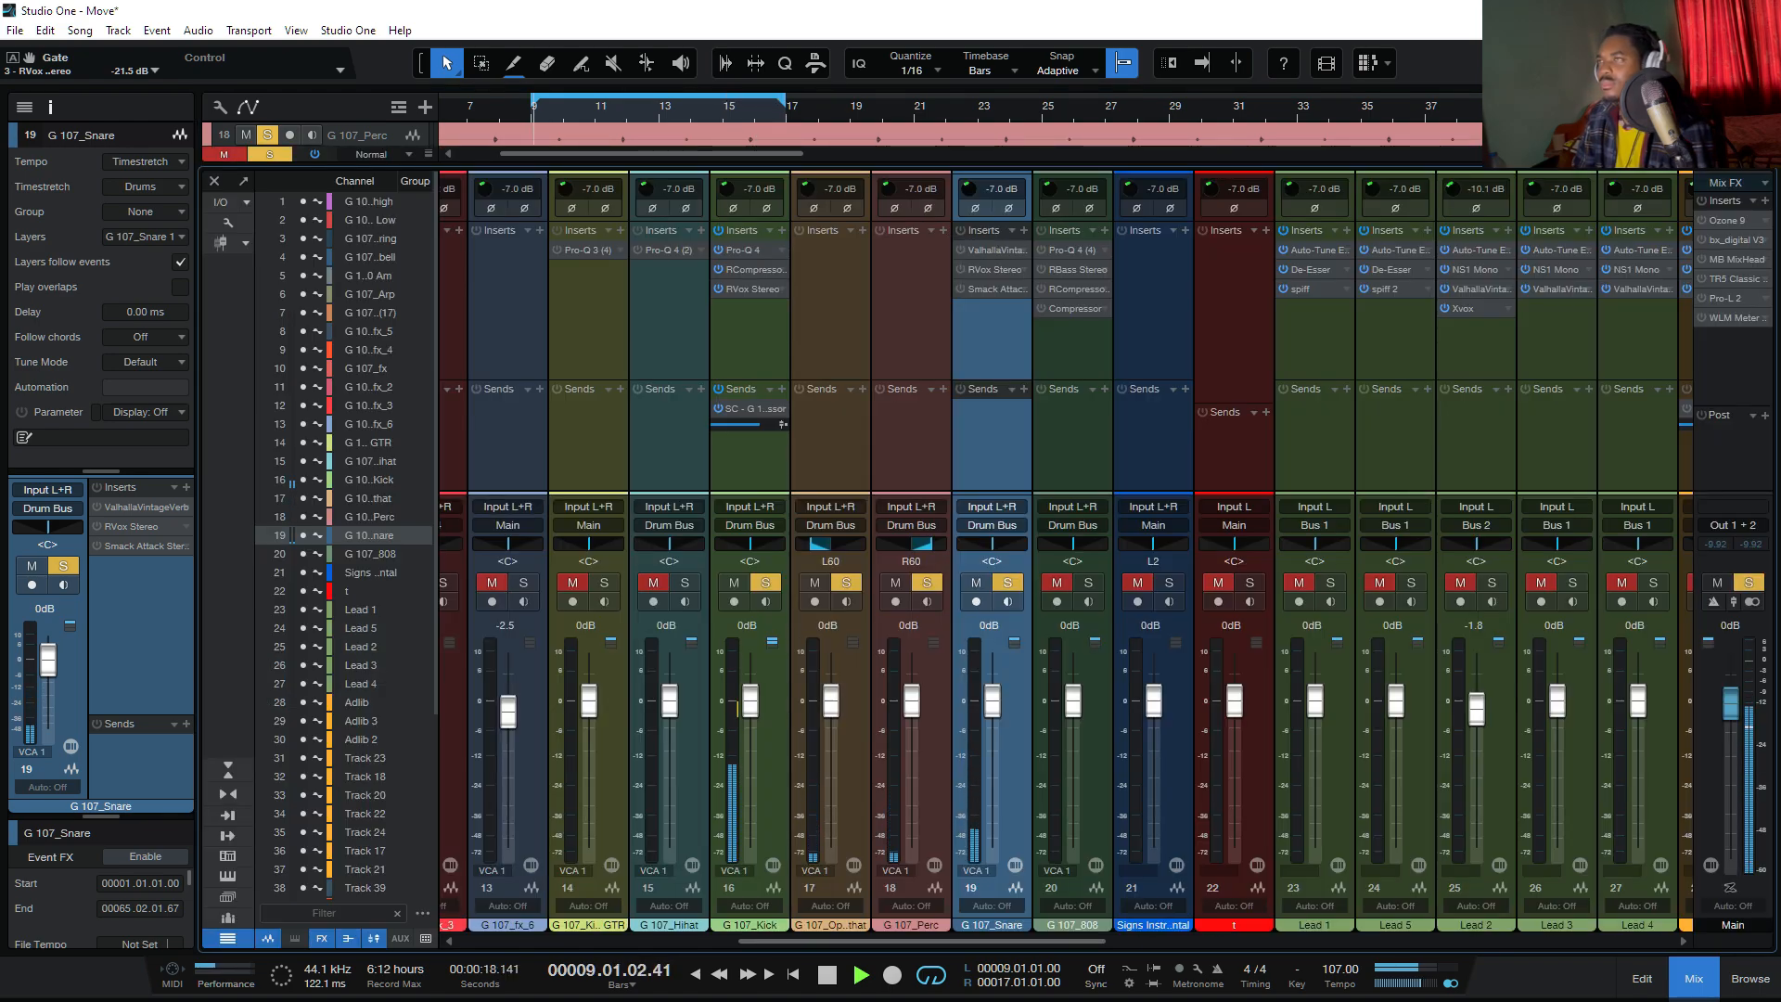
{"action": "key", "text": "space"}
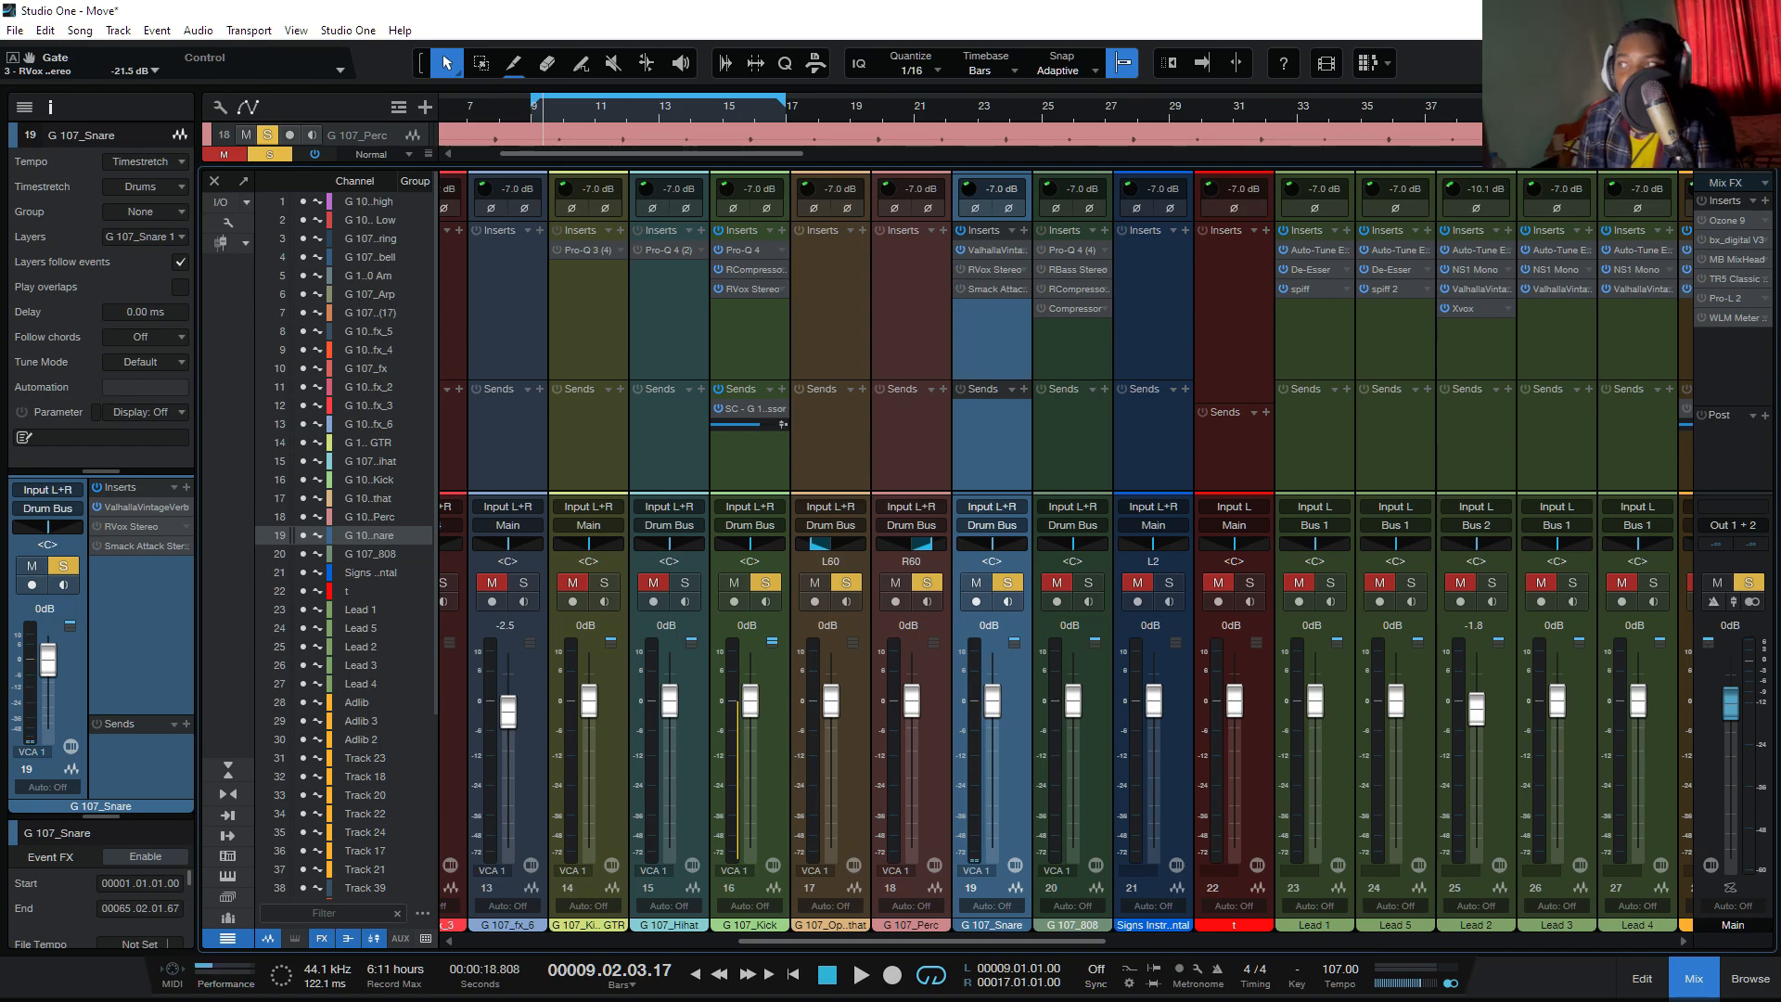
{"action": "key", "text": "space"}
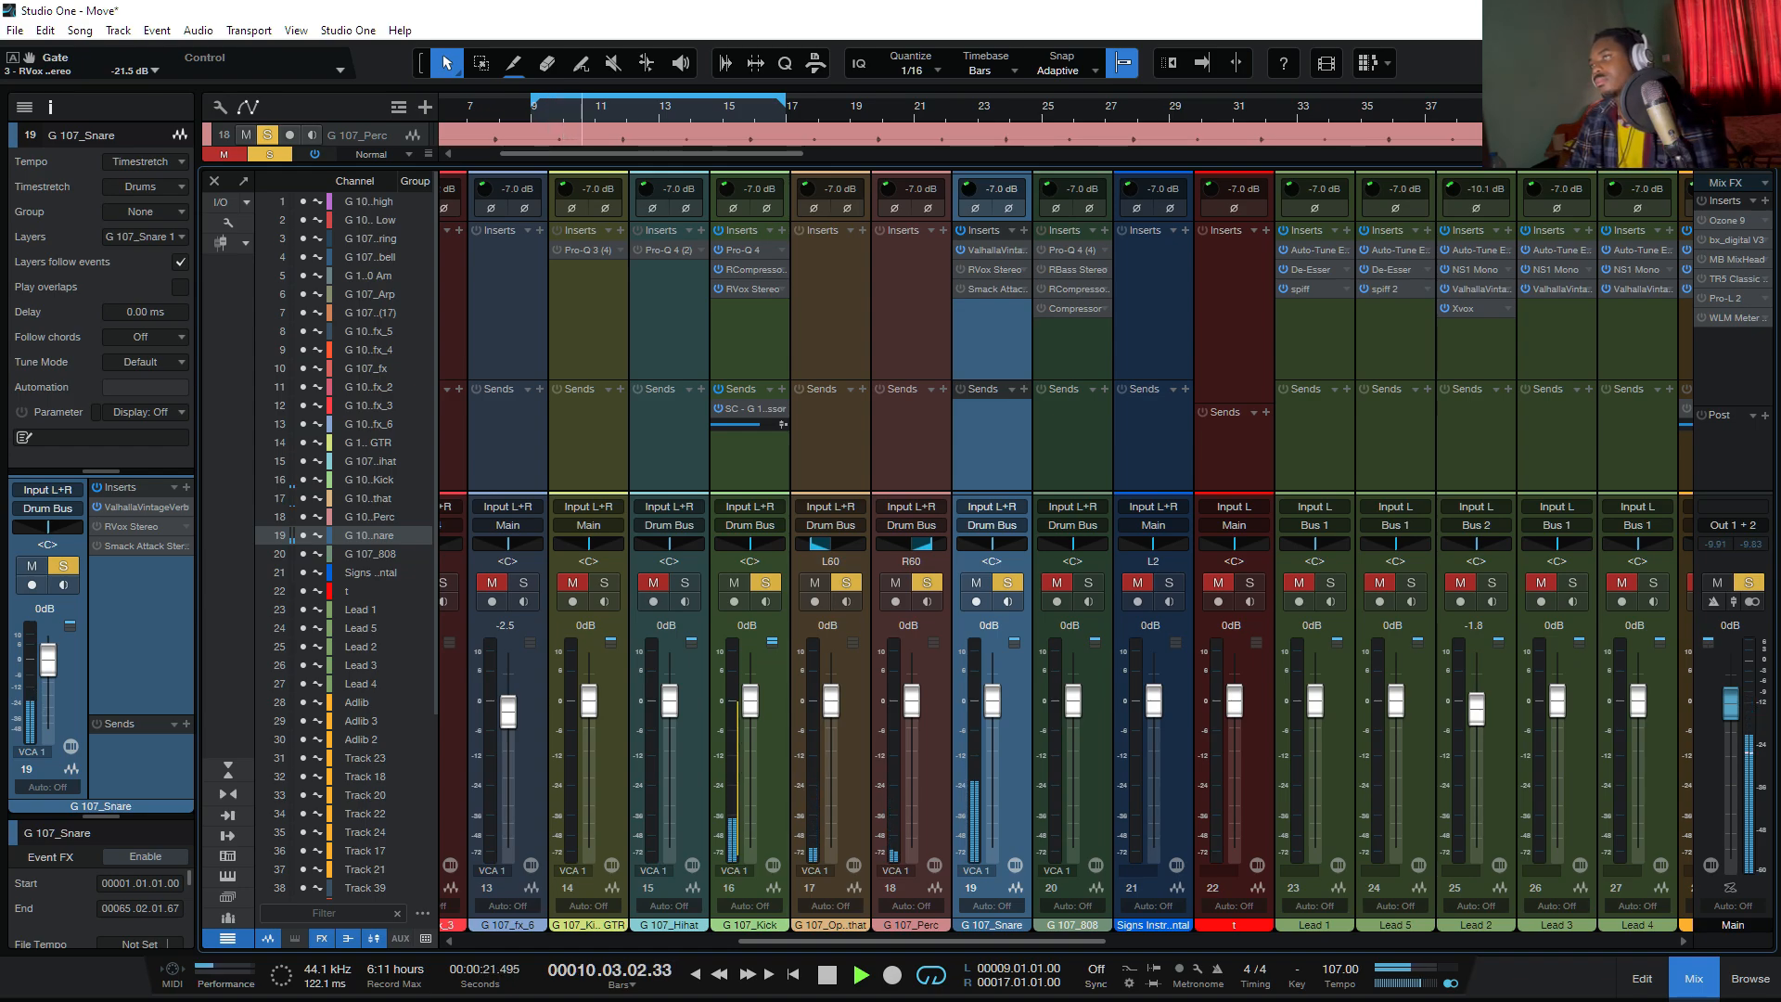
{"action": "key", "text": "space"}
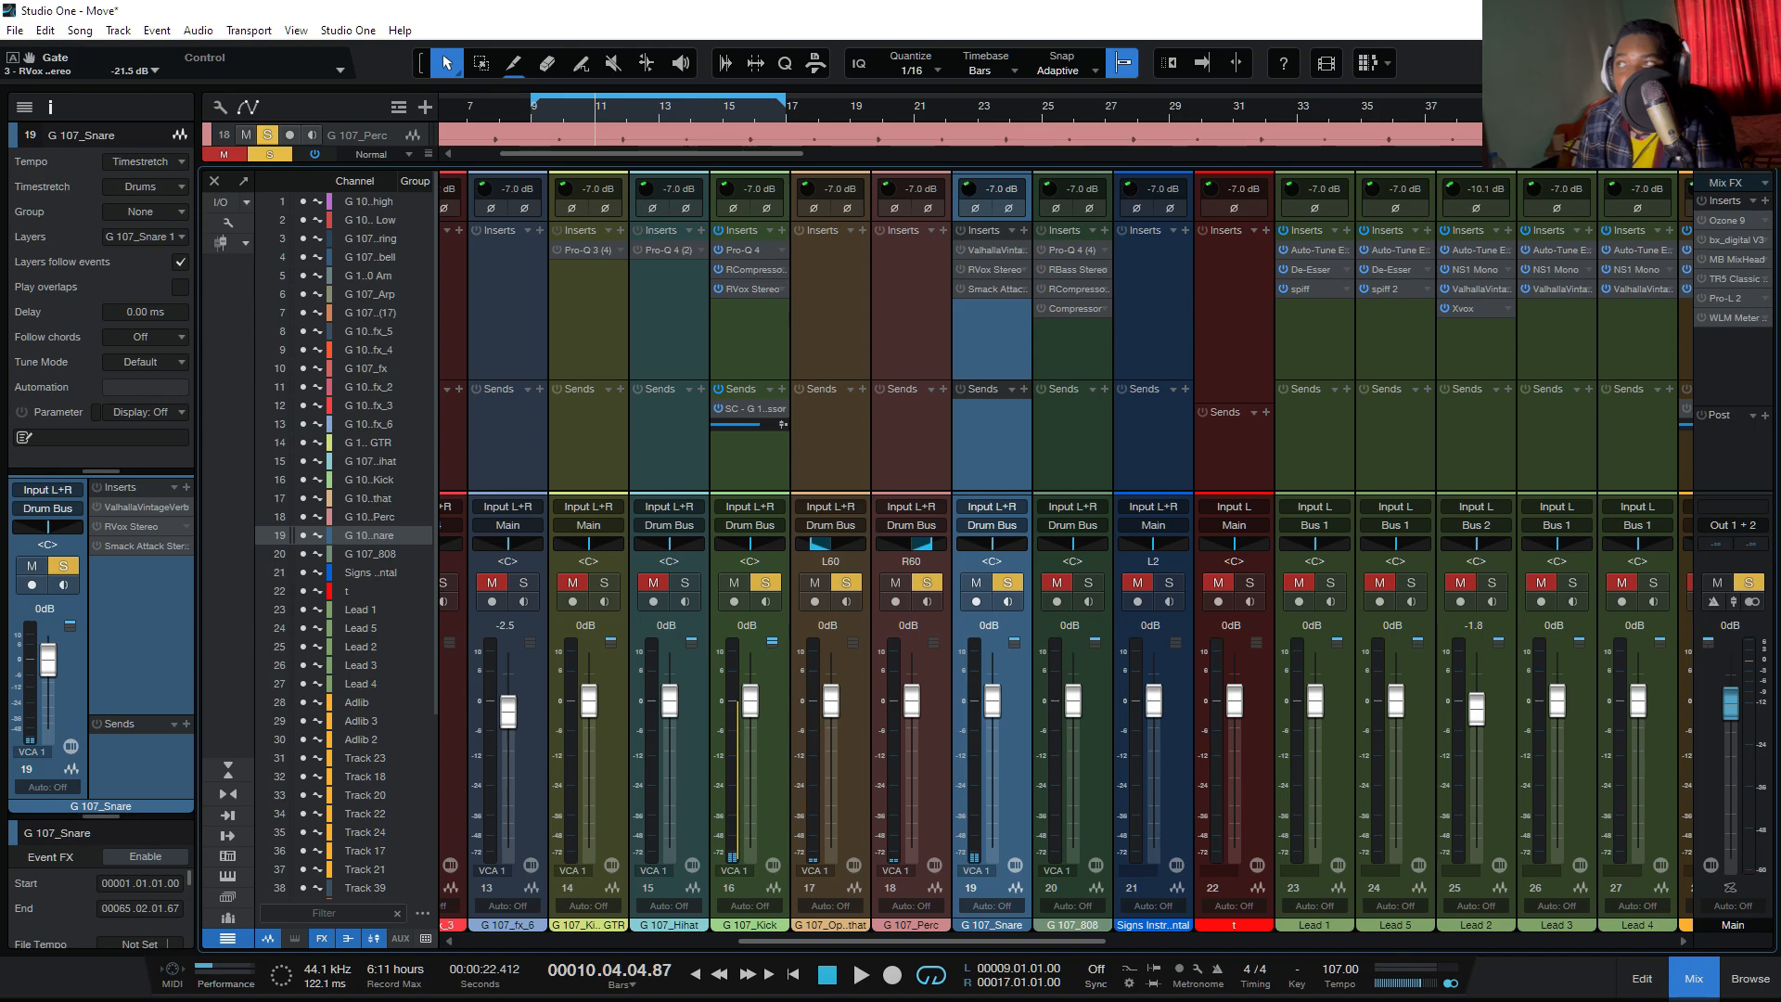
Step: Toggle the snare channel's inserts, open its RVox Stereo insert, and set the gain to 0.0 dB
{"action": "left_click", "coordinate": [961, 230]}
{"action": "left_click", "coordinate": [961, 230]}
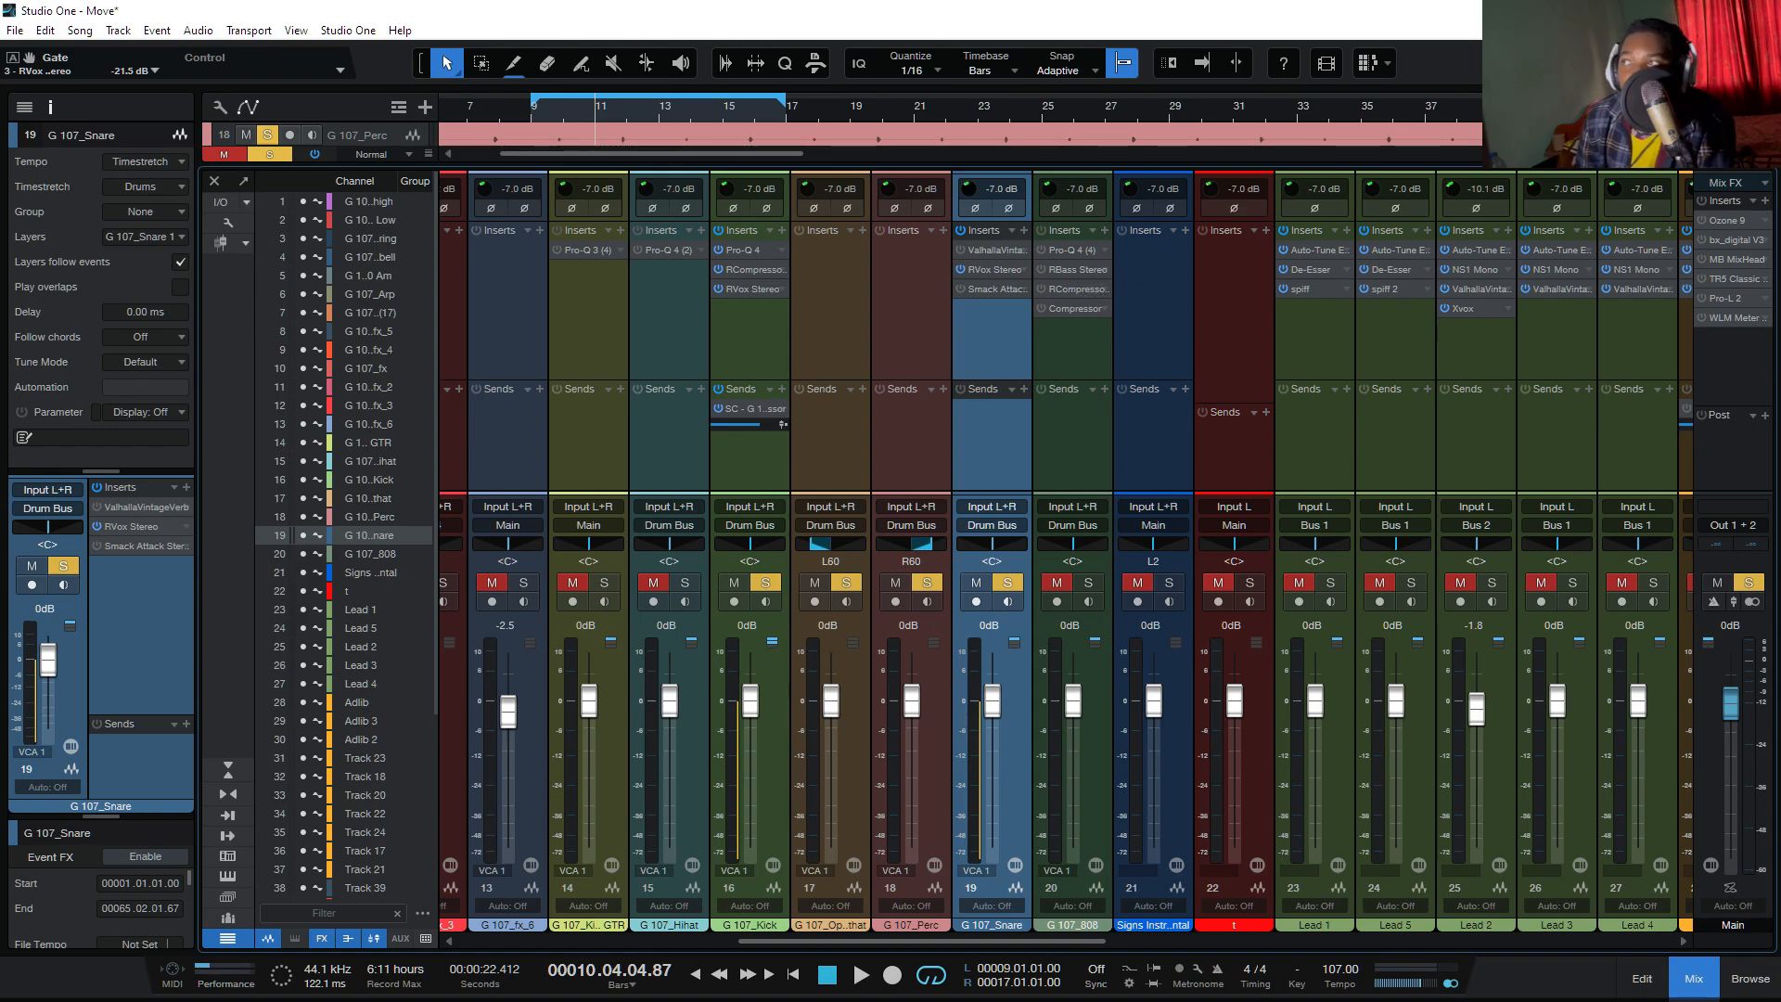
{"action": "left_click", "coordinate": [1067, 291]}
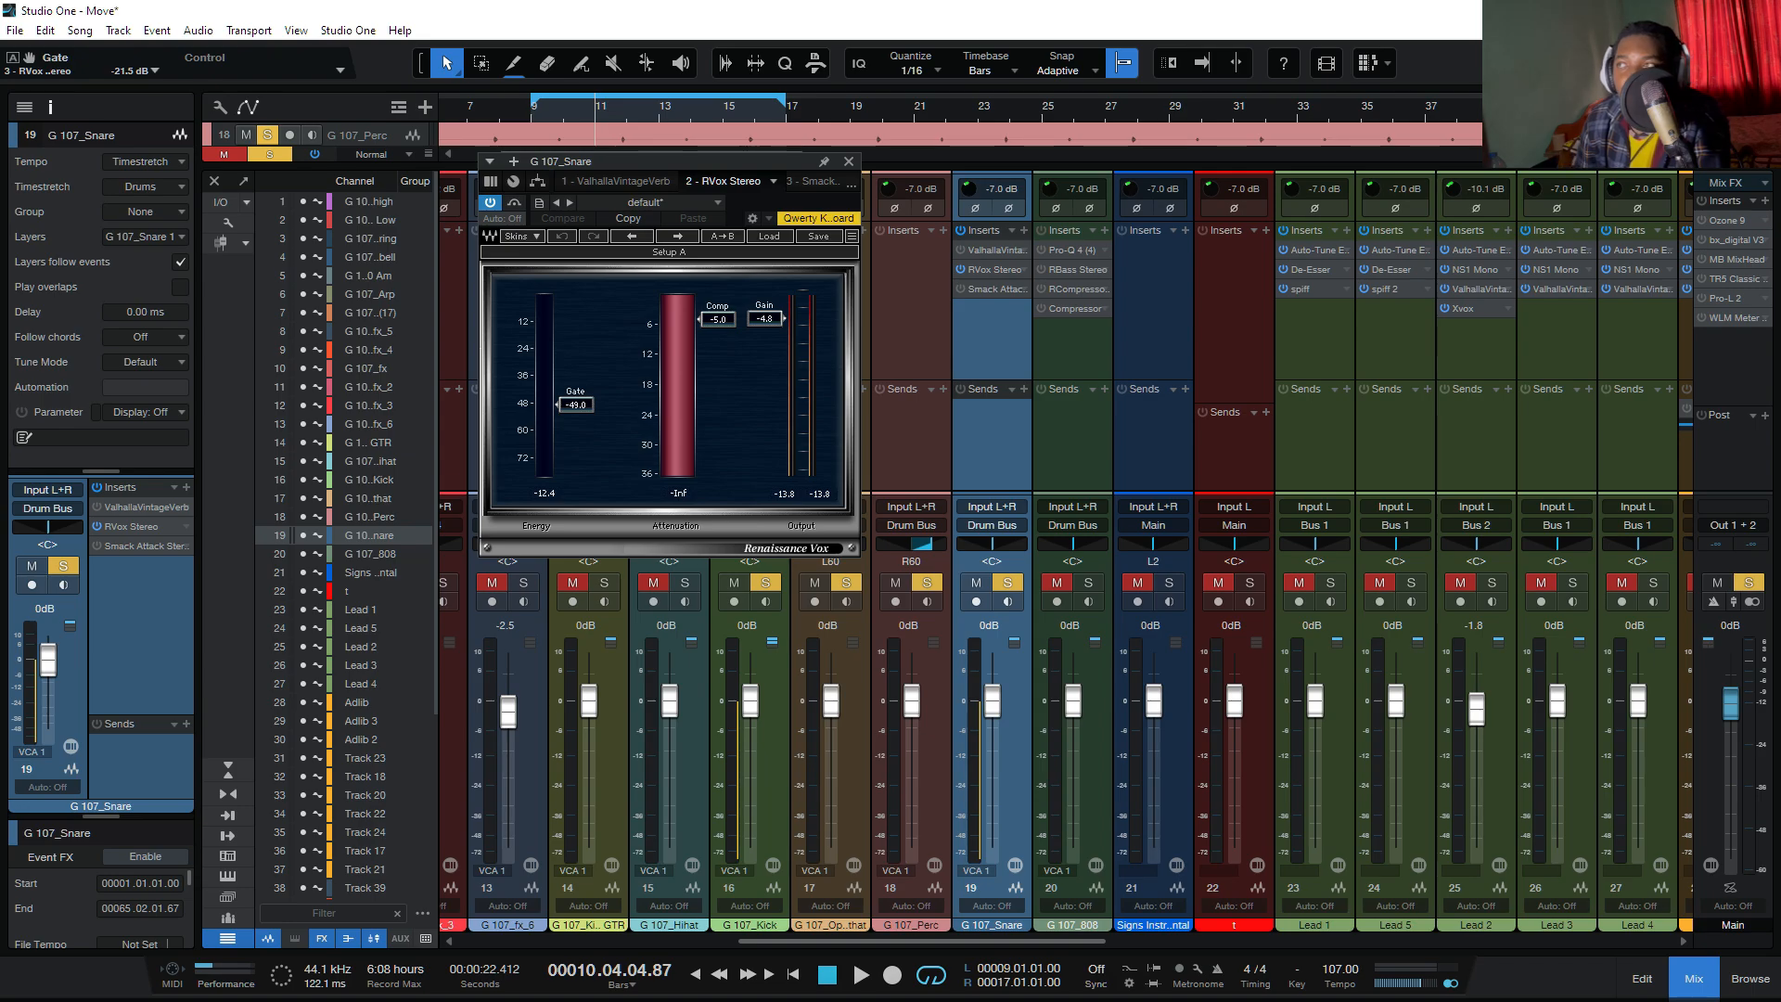
{"action": "left_click_drag", "start_coordinate": [765, 318], "coordinate": [765, 295]}
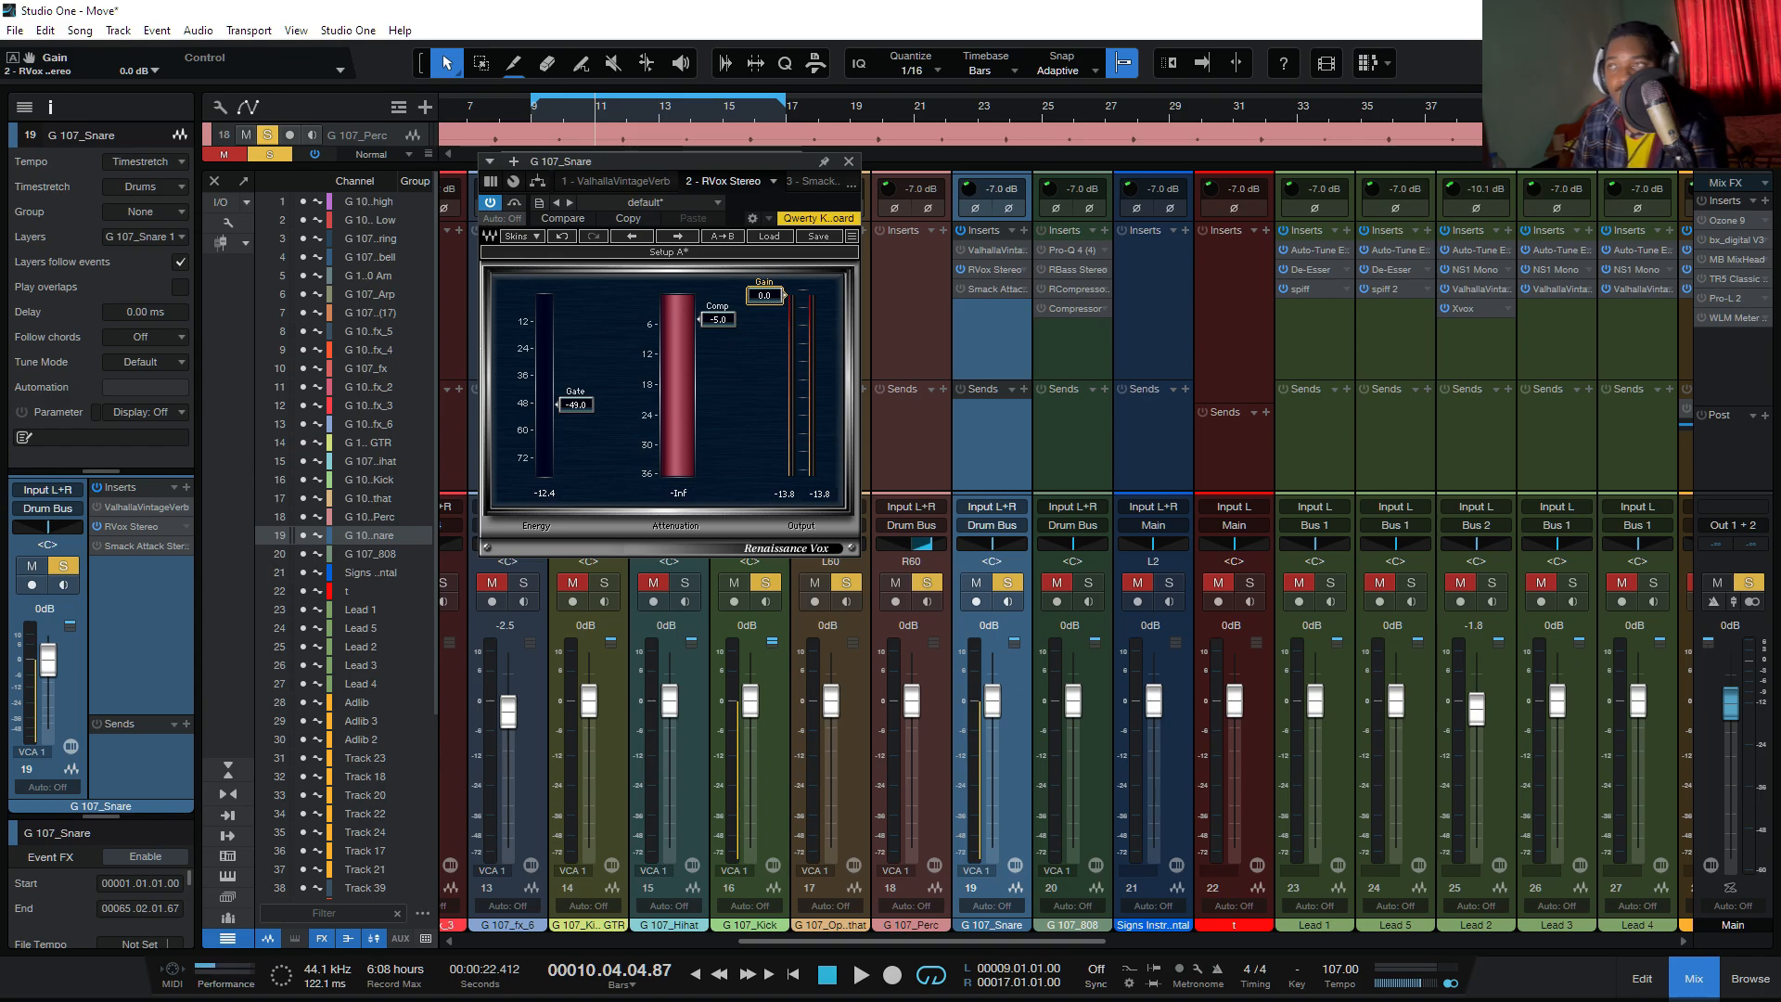
Step: Play the soloed drums from the end of bar 10 into bar 12, and set the snare's RVox gain to -4.8 dB
{"action": "key", "text": "space"}
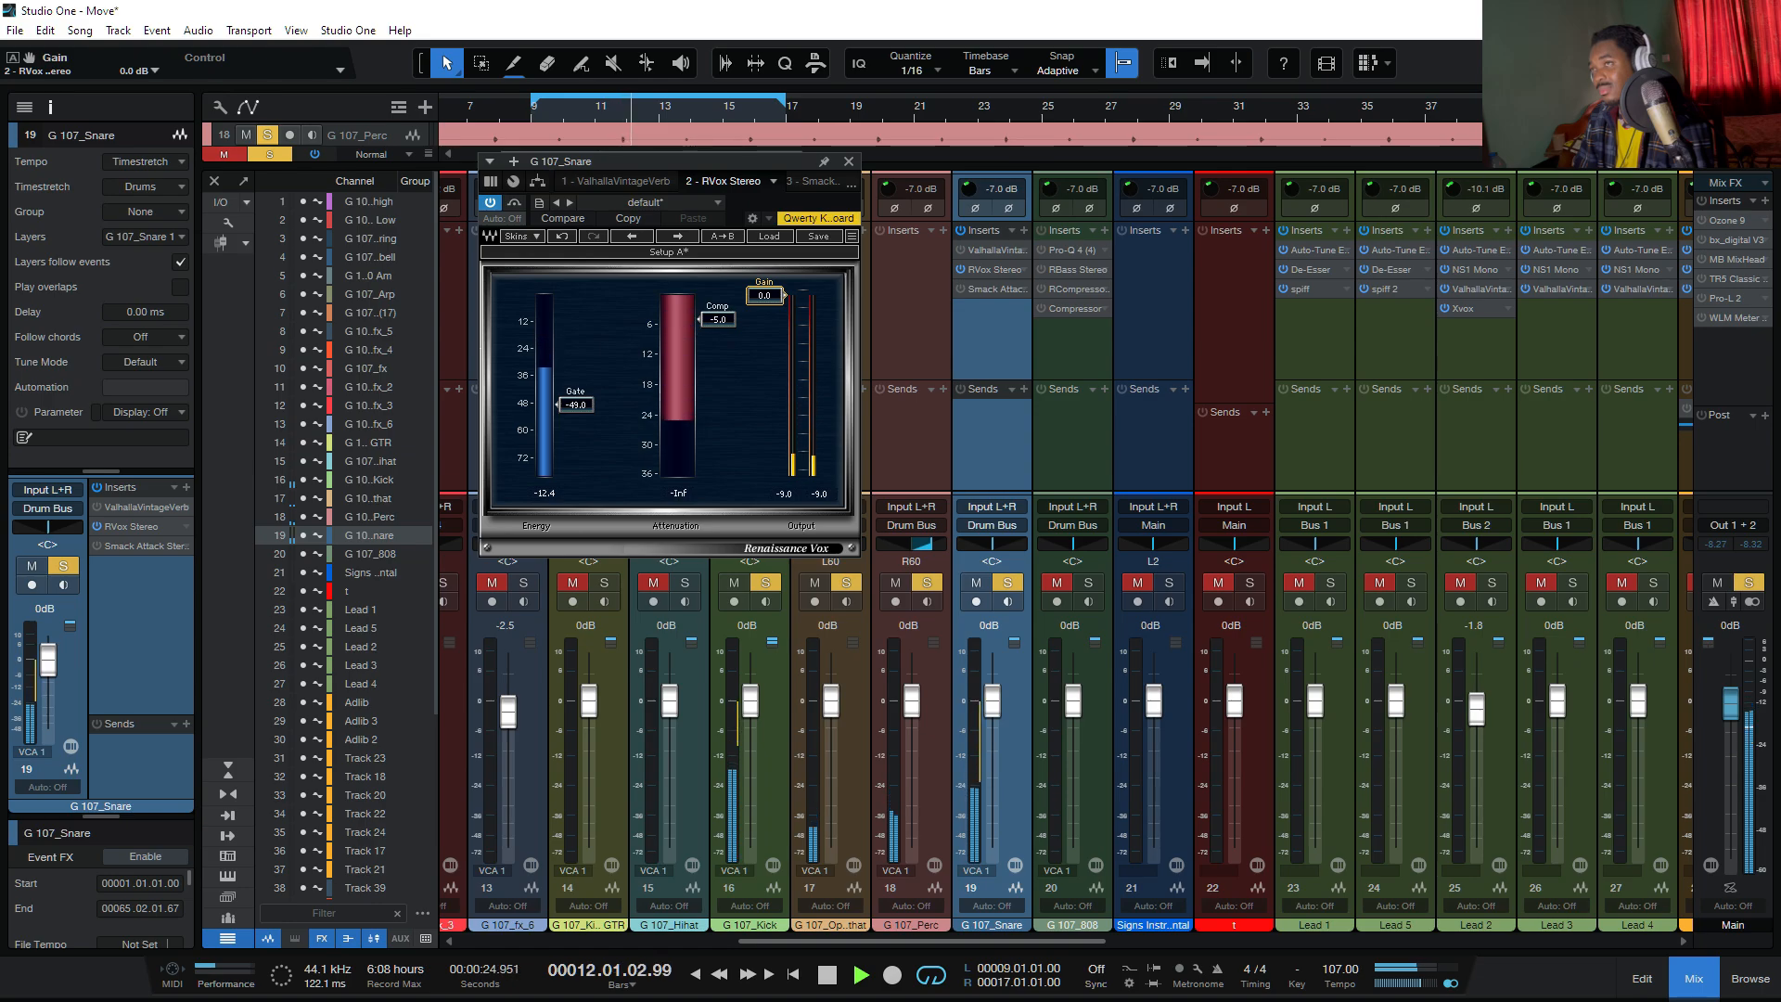
{"action": "key", "text": "space"}
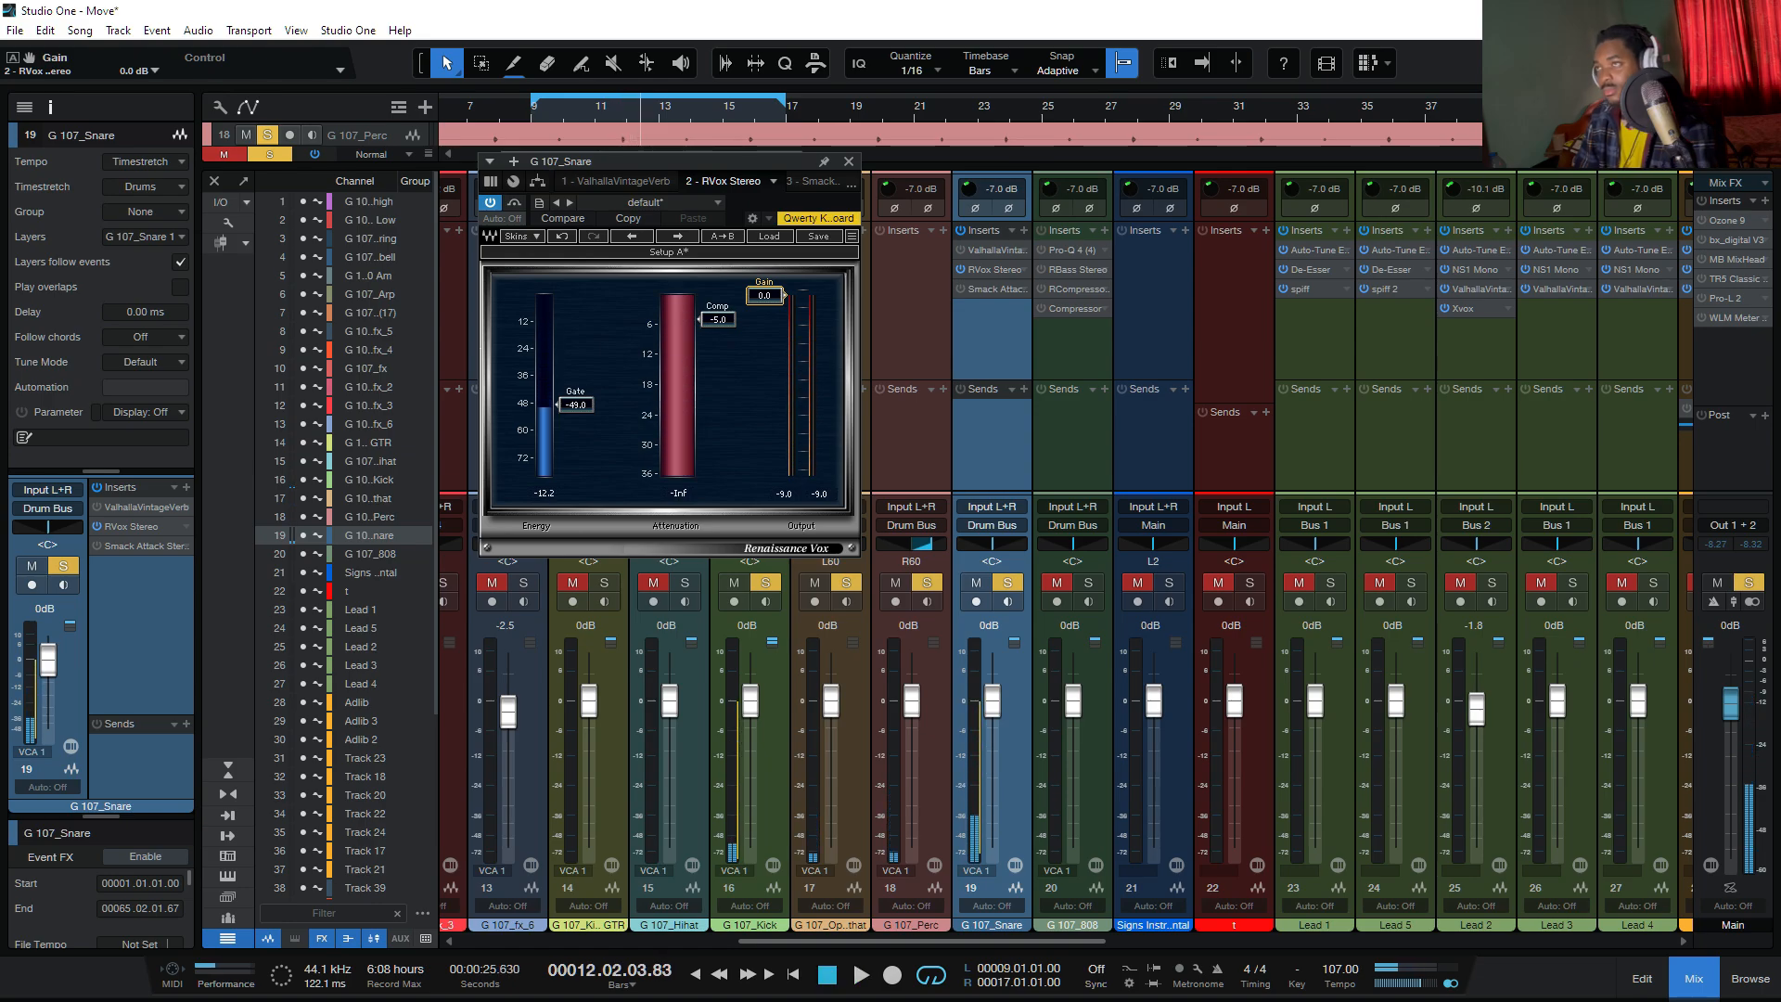
{"action": "left_click_drag", "start_coordinate": [764, 295], "coordinate": [764, 319]}
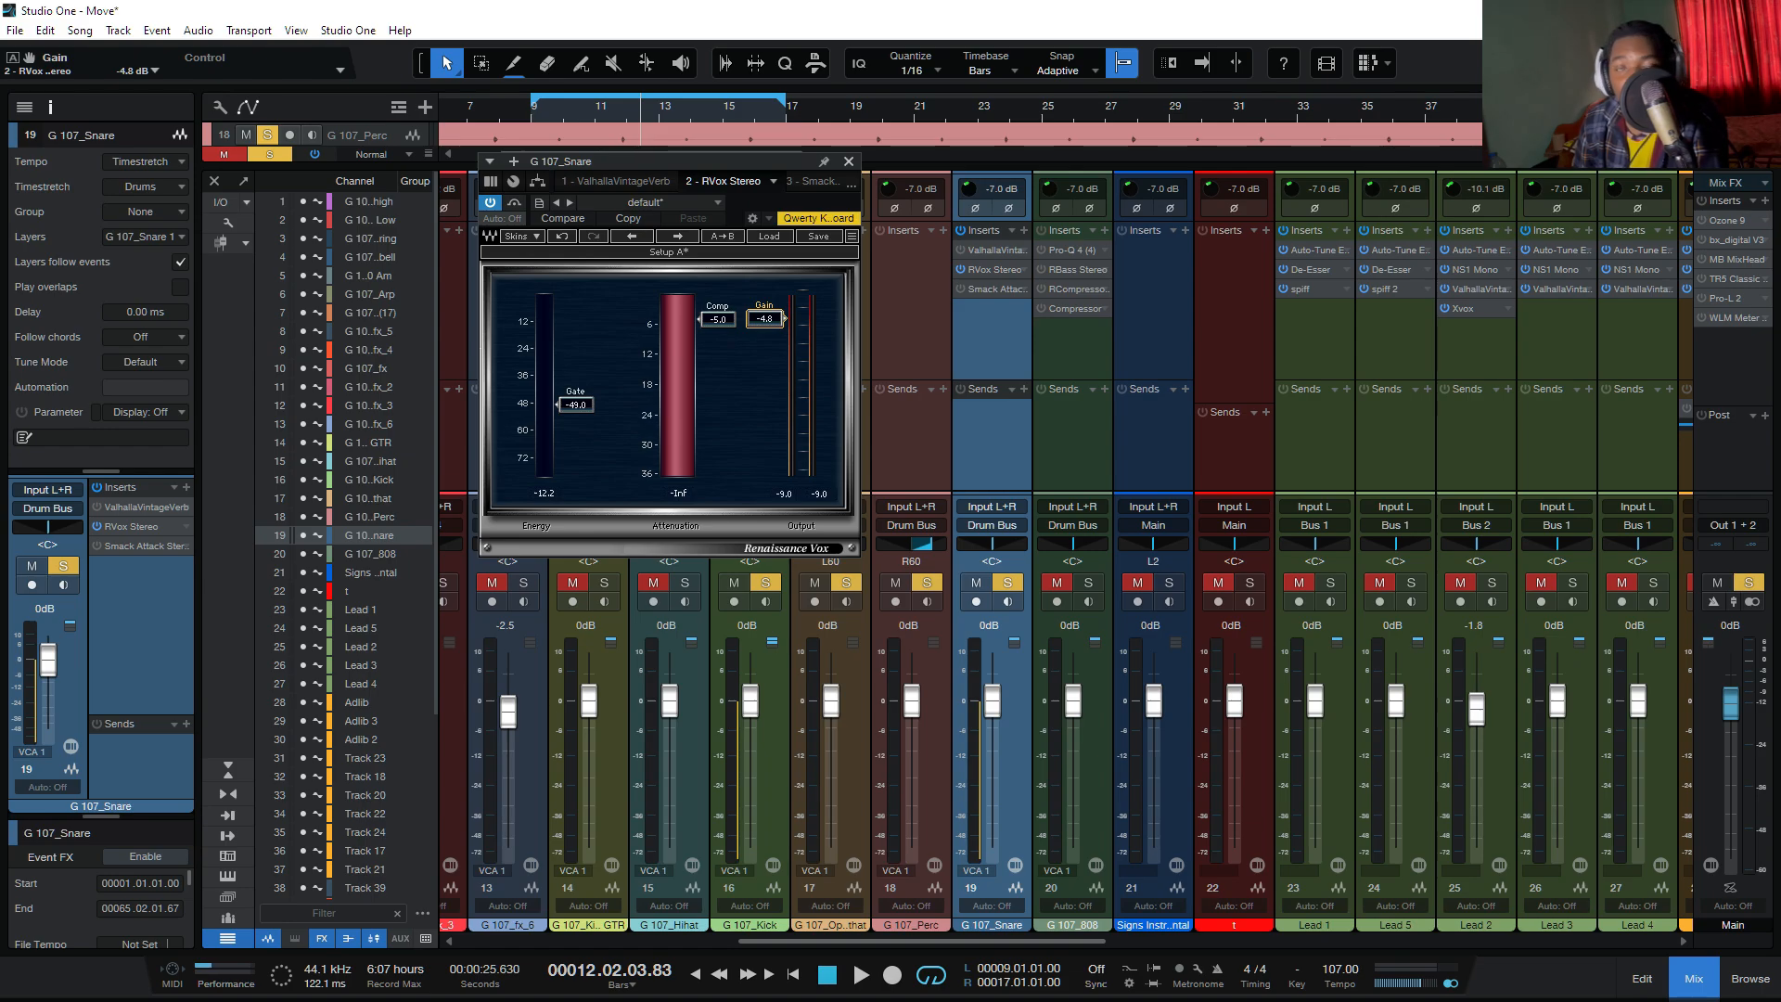
{"action": "left_click", "coordinate": [848, 162]}
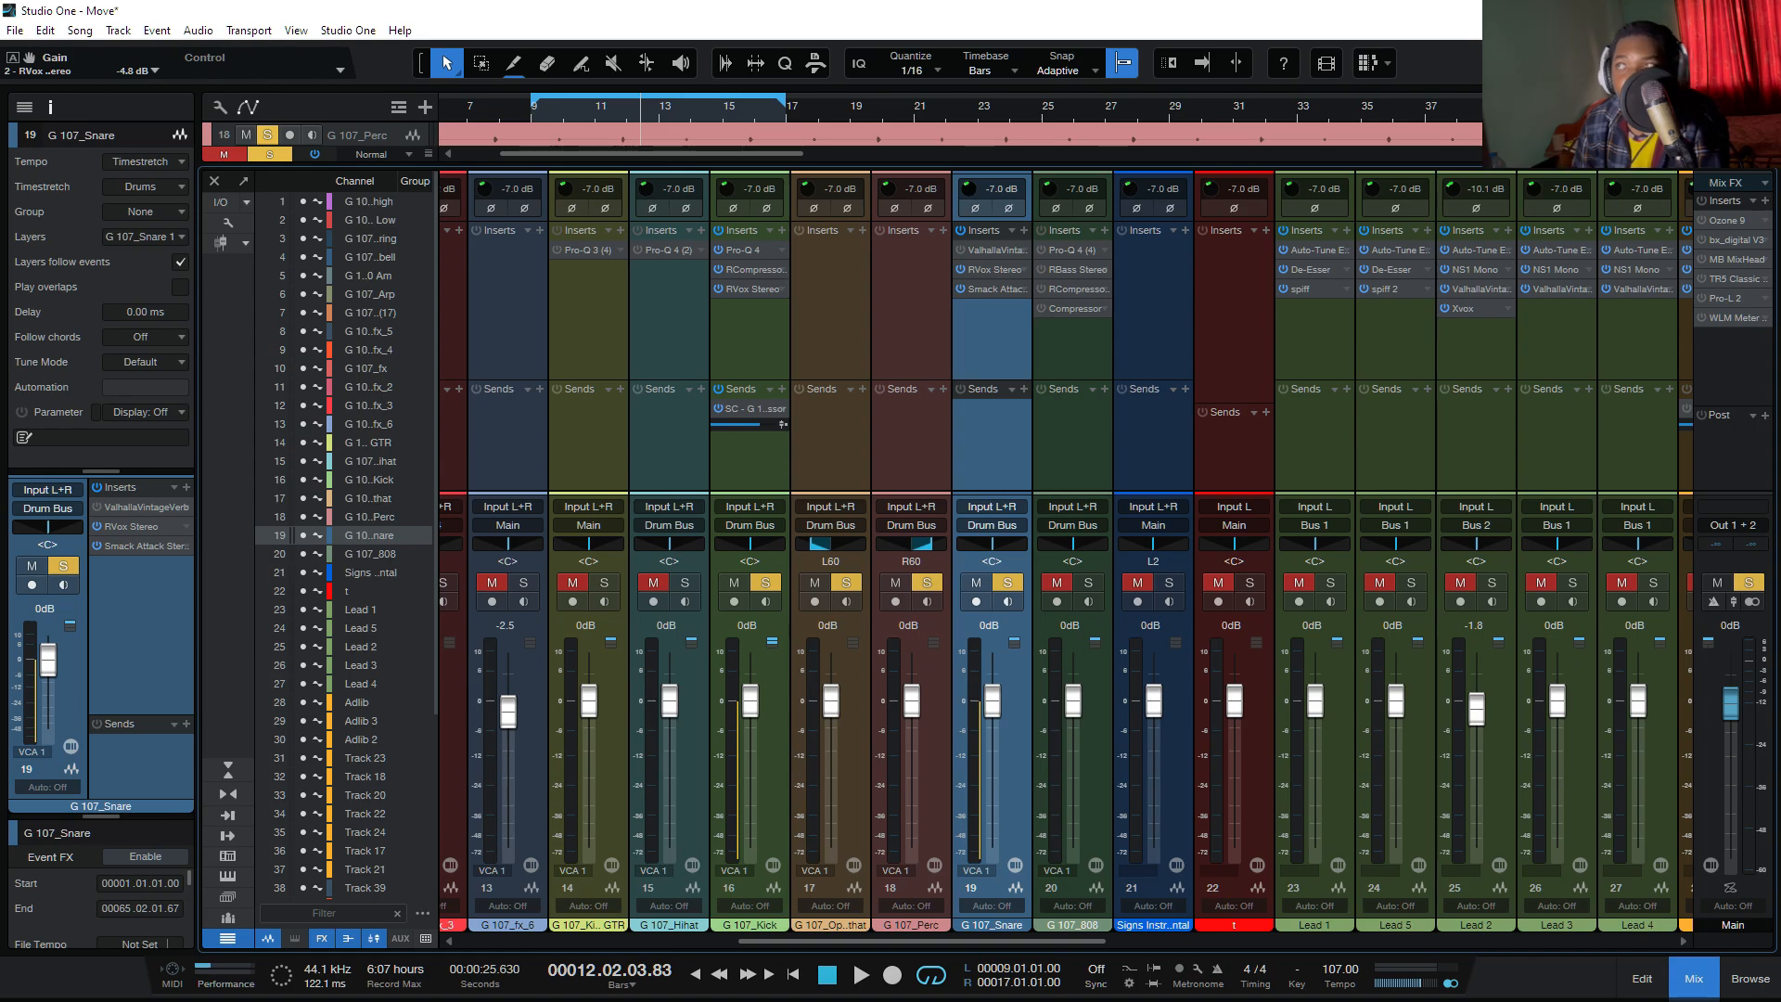
Step: Open the snare's RVox and Smack Attack Stereo inserts, and audition the soloed drums through the loop to bar 11 with sustain at -20
{"action": "right_click", "coordinate": [1014, 271]}
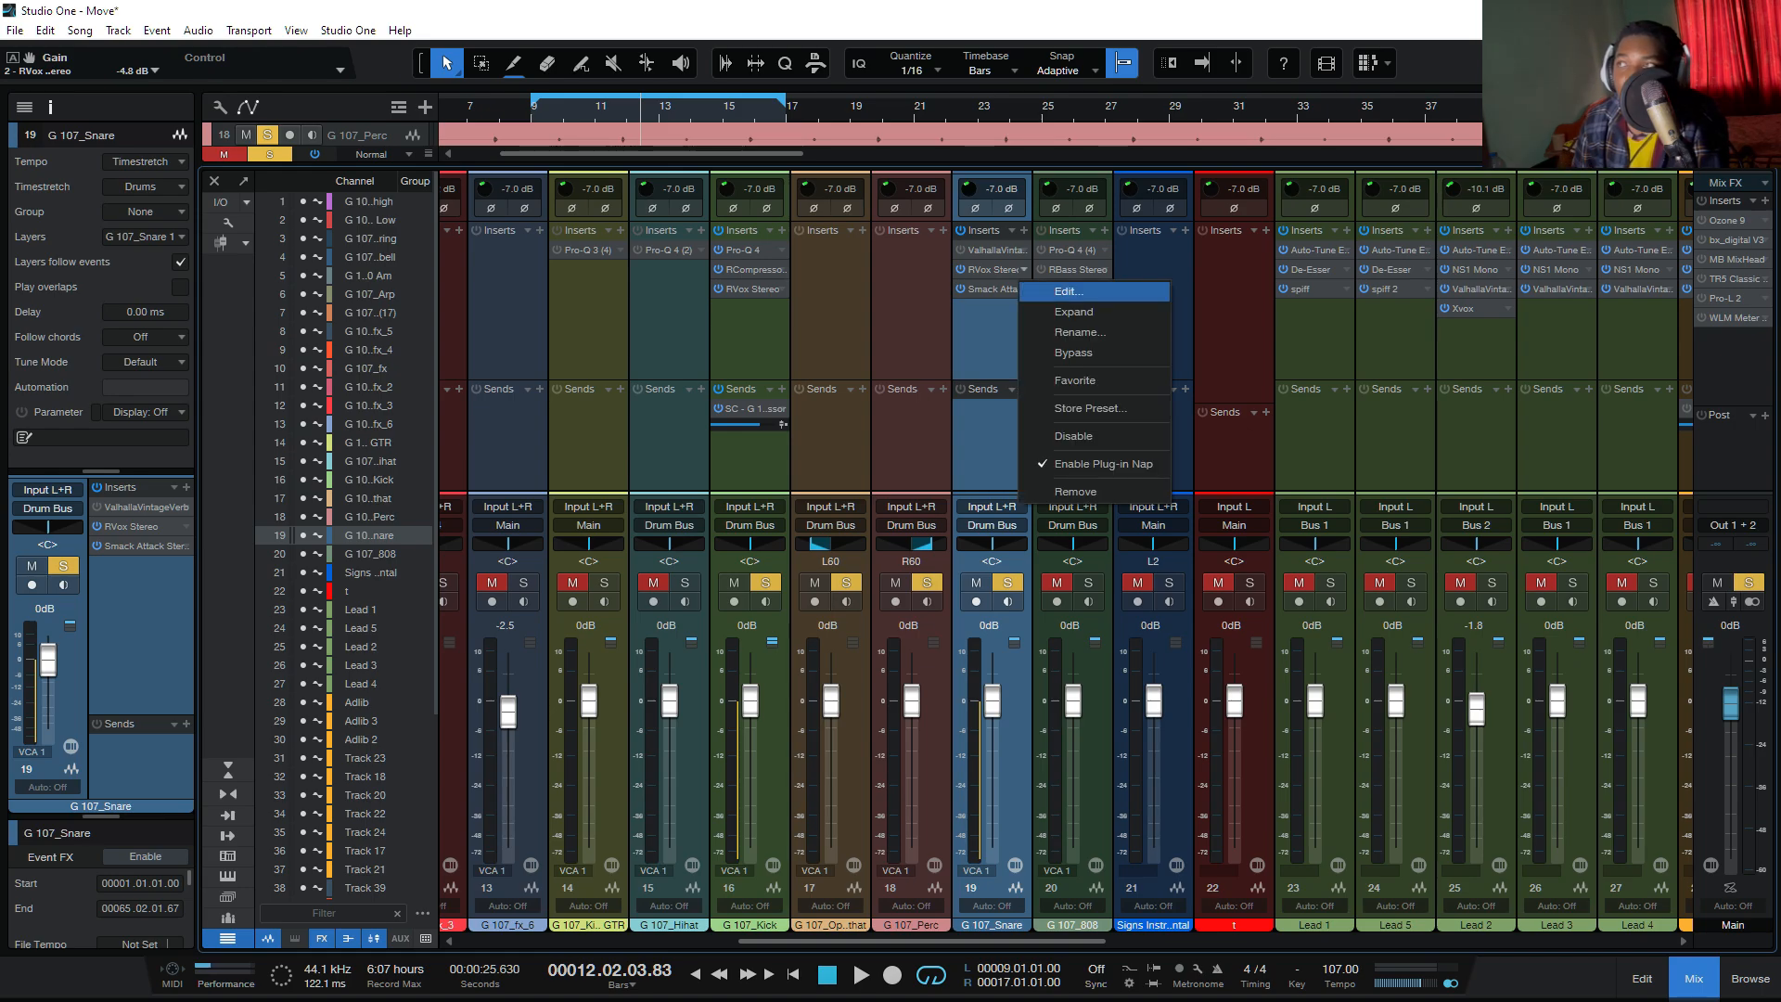
{"action": "left_click", "coordinate": [1049, 292]}
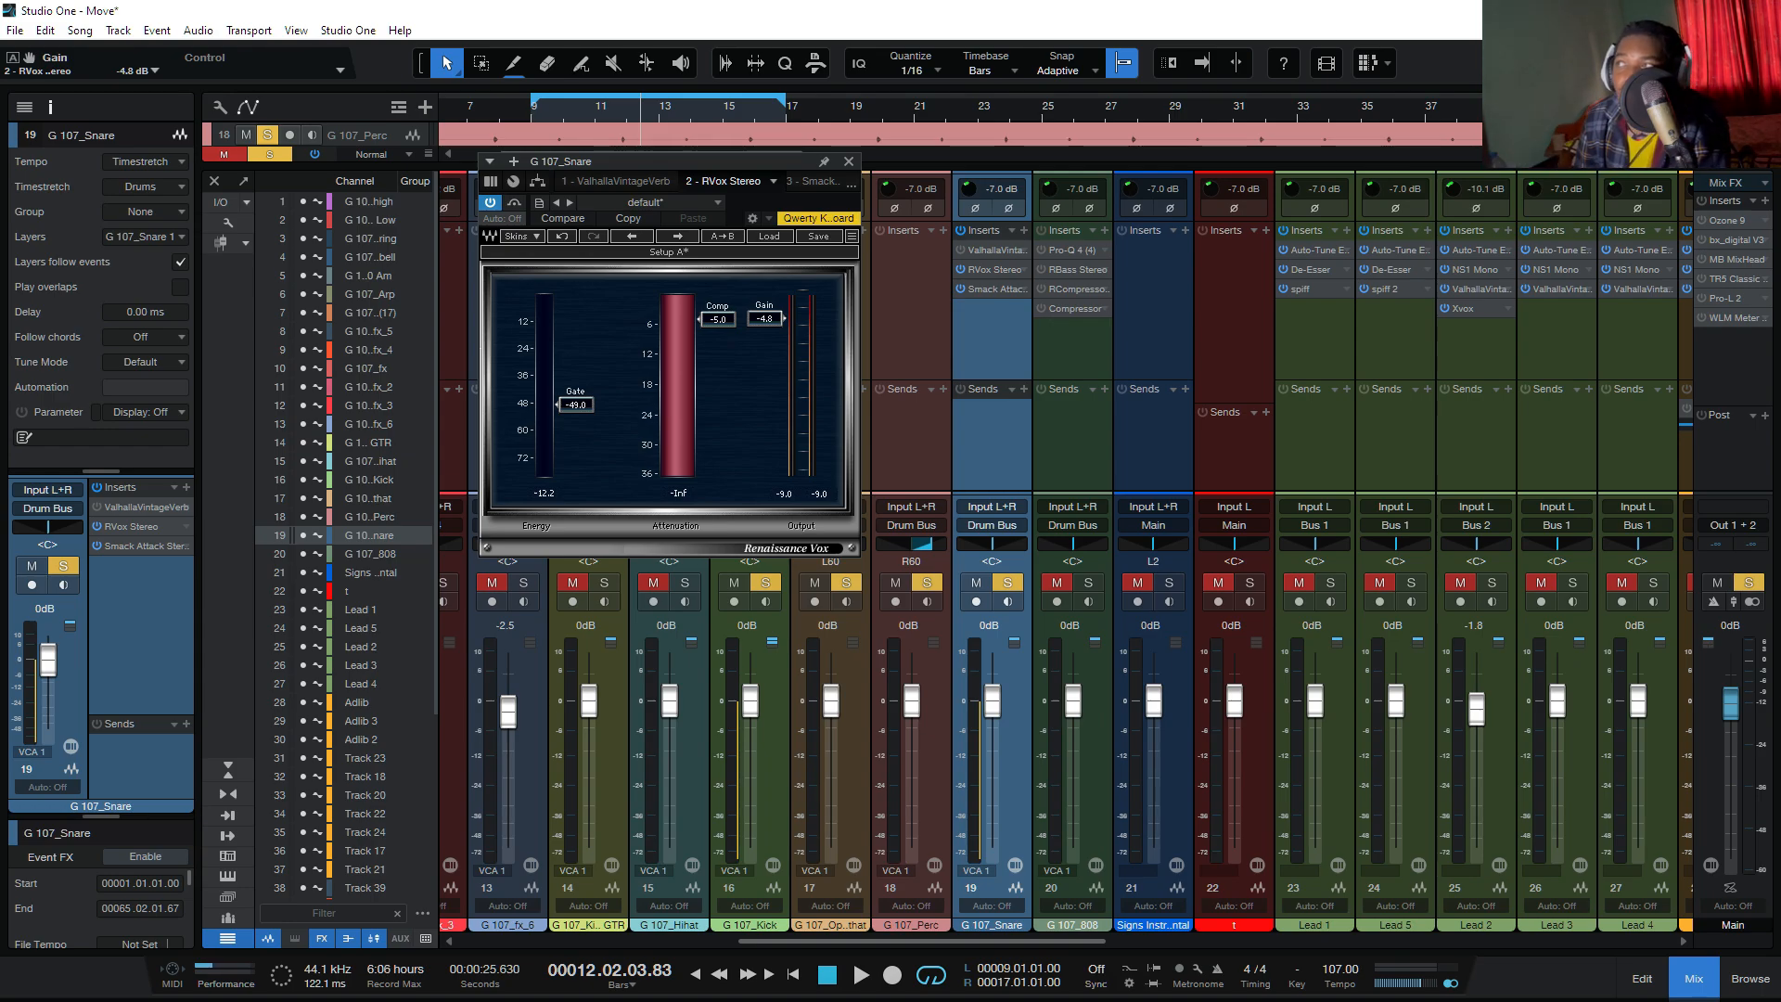
{"action": "left_click", "coordinate": [1024, 289]}
{"action": "left_click", "coordinate": [1058, 315]}
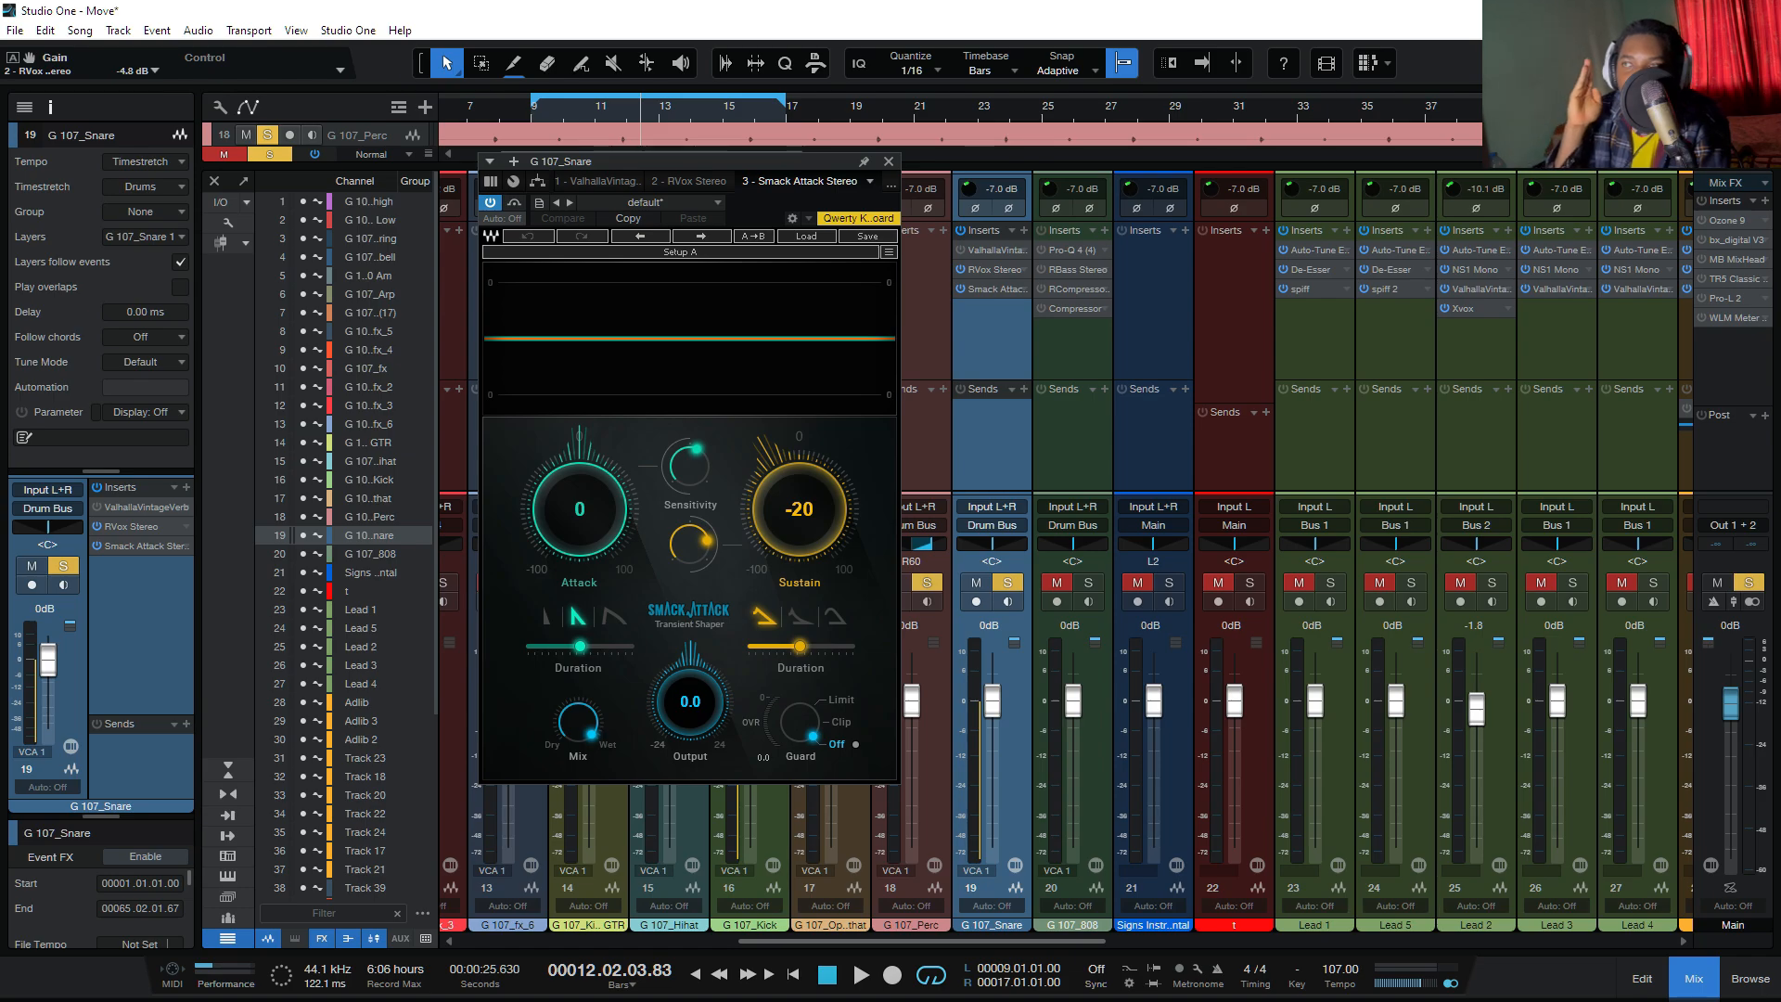
{"action": "key", "text": "space"}
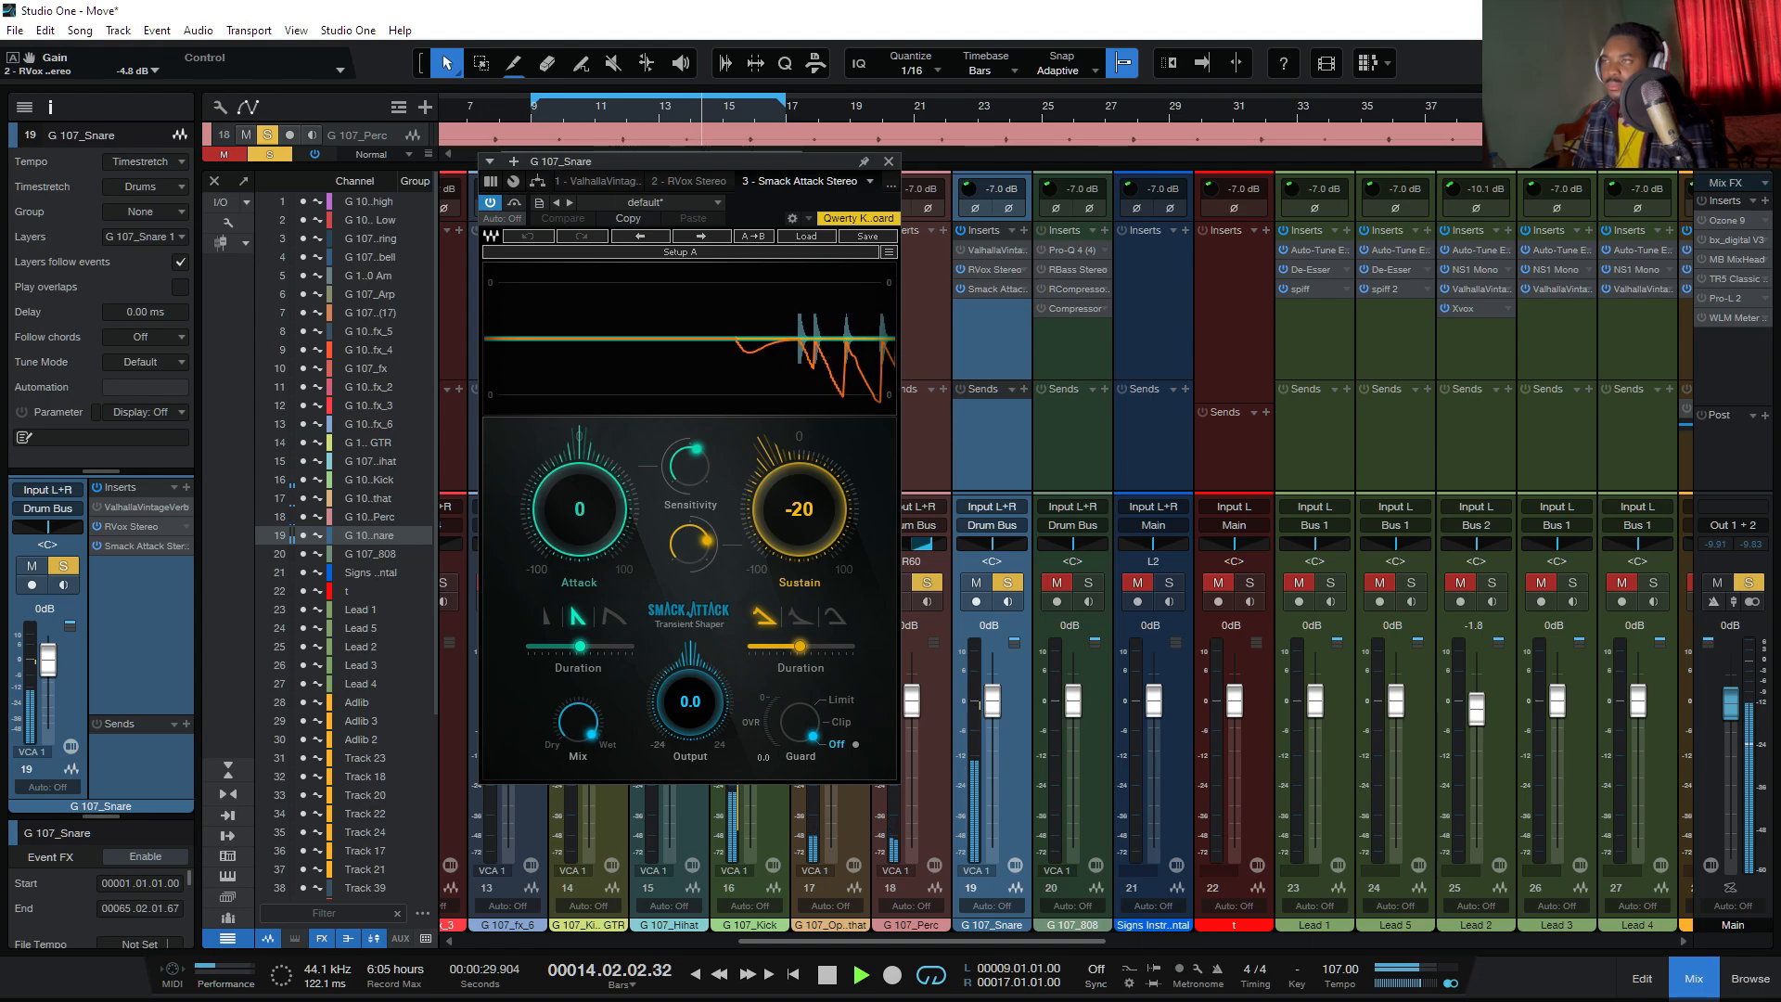
{"action": "key", "text": "space"}
{"action": "mouse_move", "coordinate": [799, 509]}
{"action": "left_mouse_down"}
{"action": "mouse_move", "coordinate": [799, 494]}
{"action": "mouse_move", "coordinate": [799, 509]}
{"action": "left_mouse_up"}
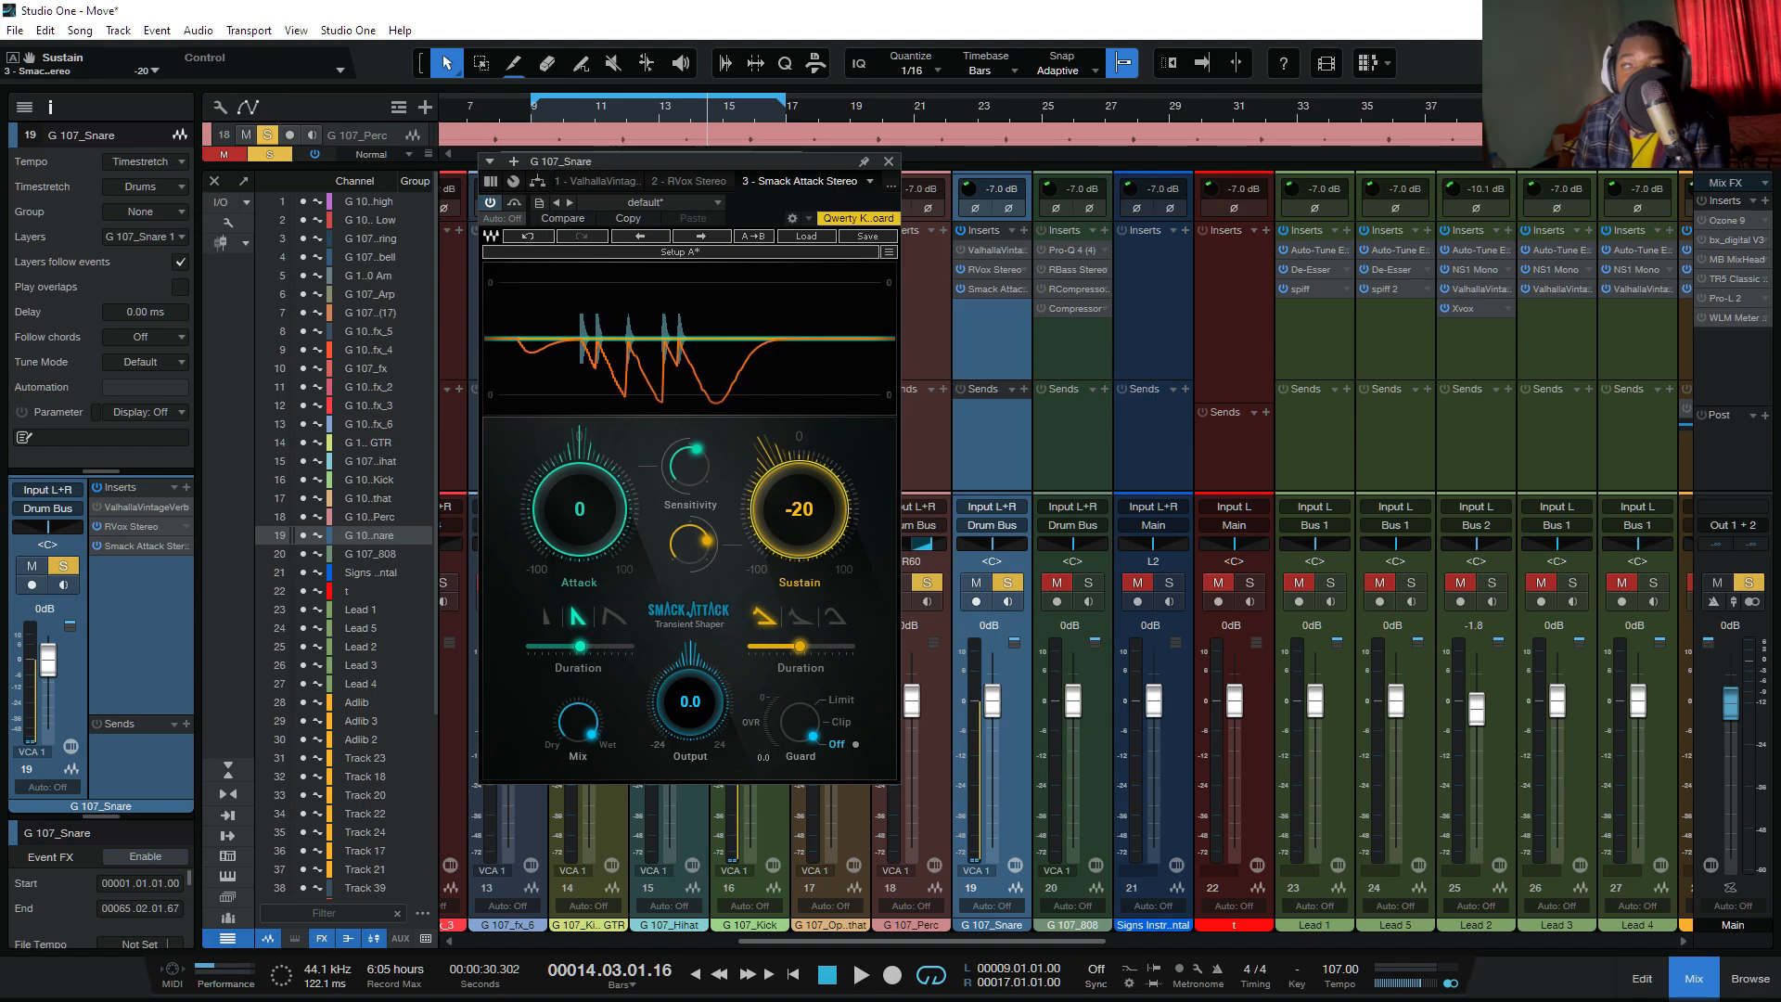
{"action": "key", "text": "space"}
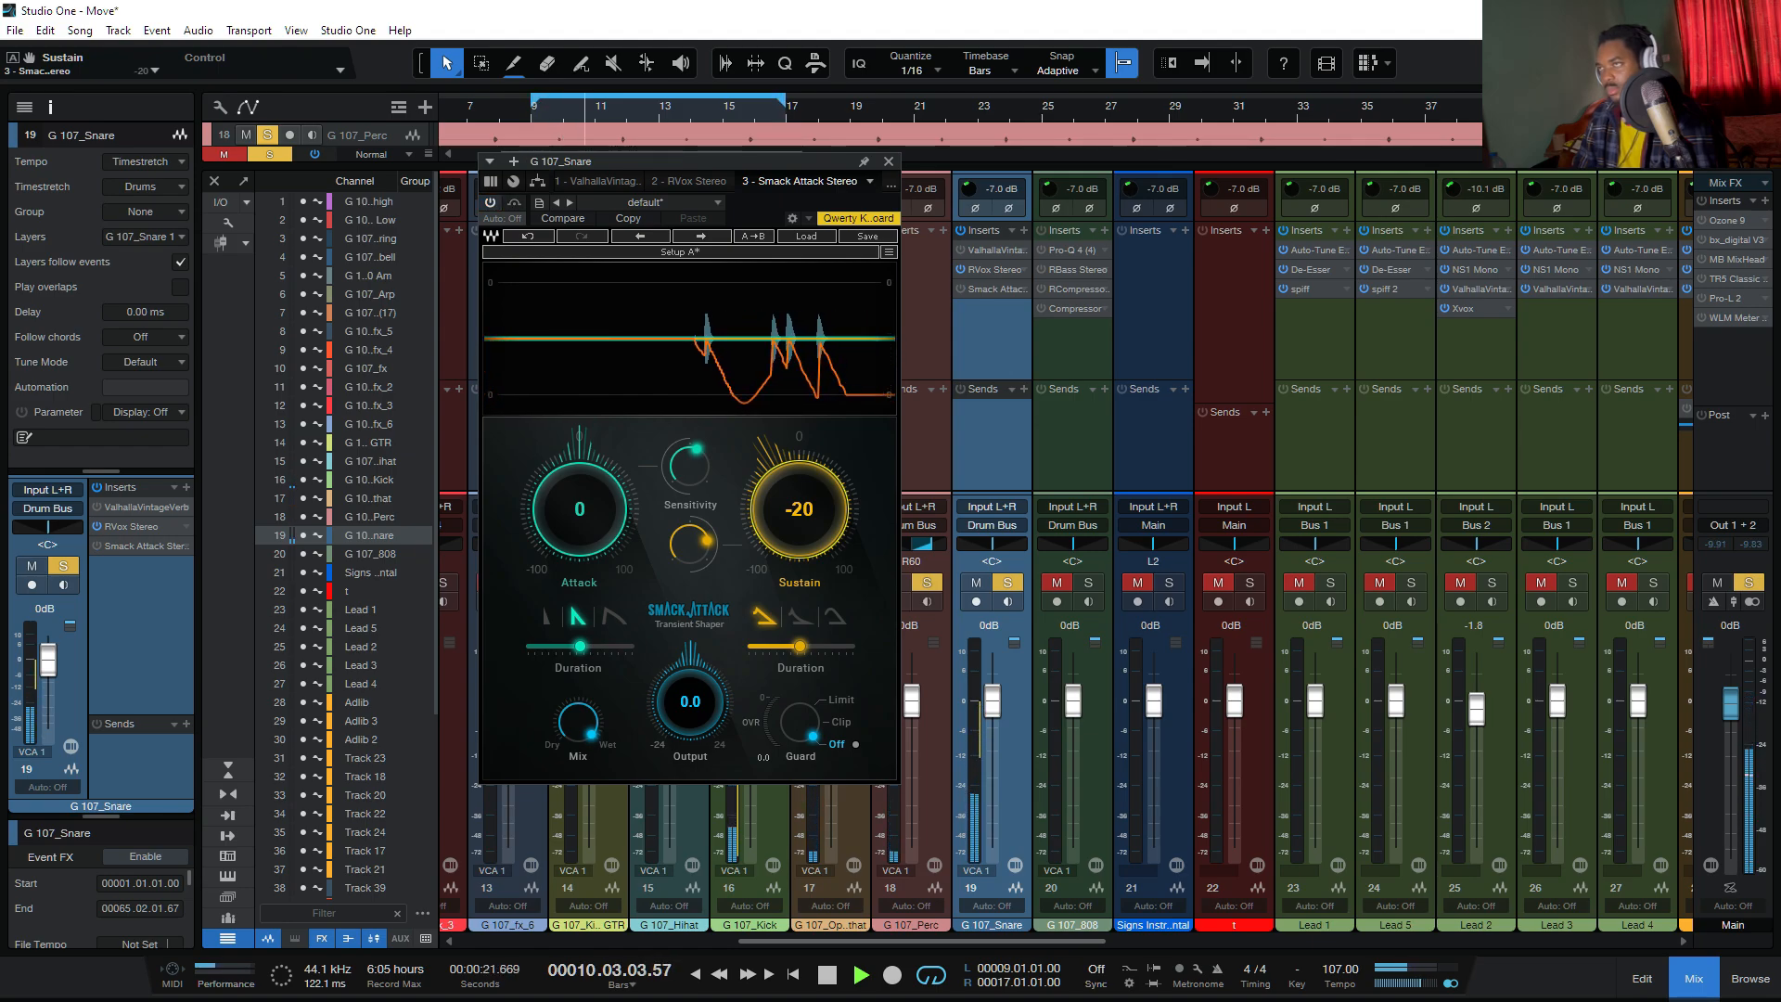
{"action": "key", "text": "space"}
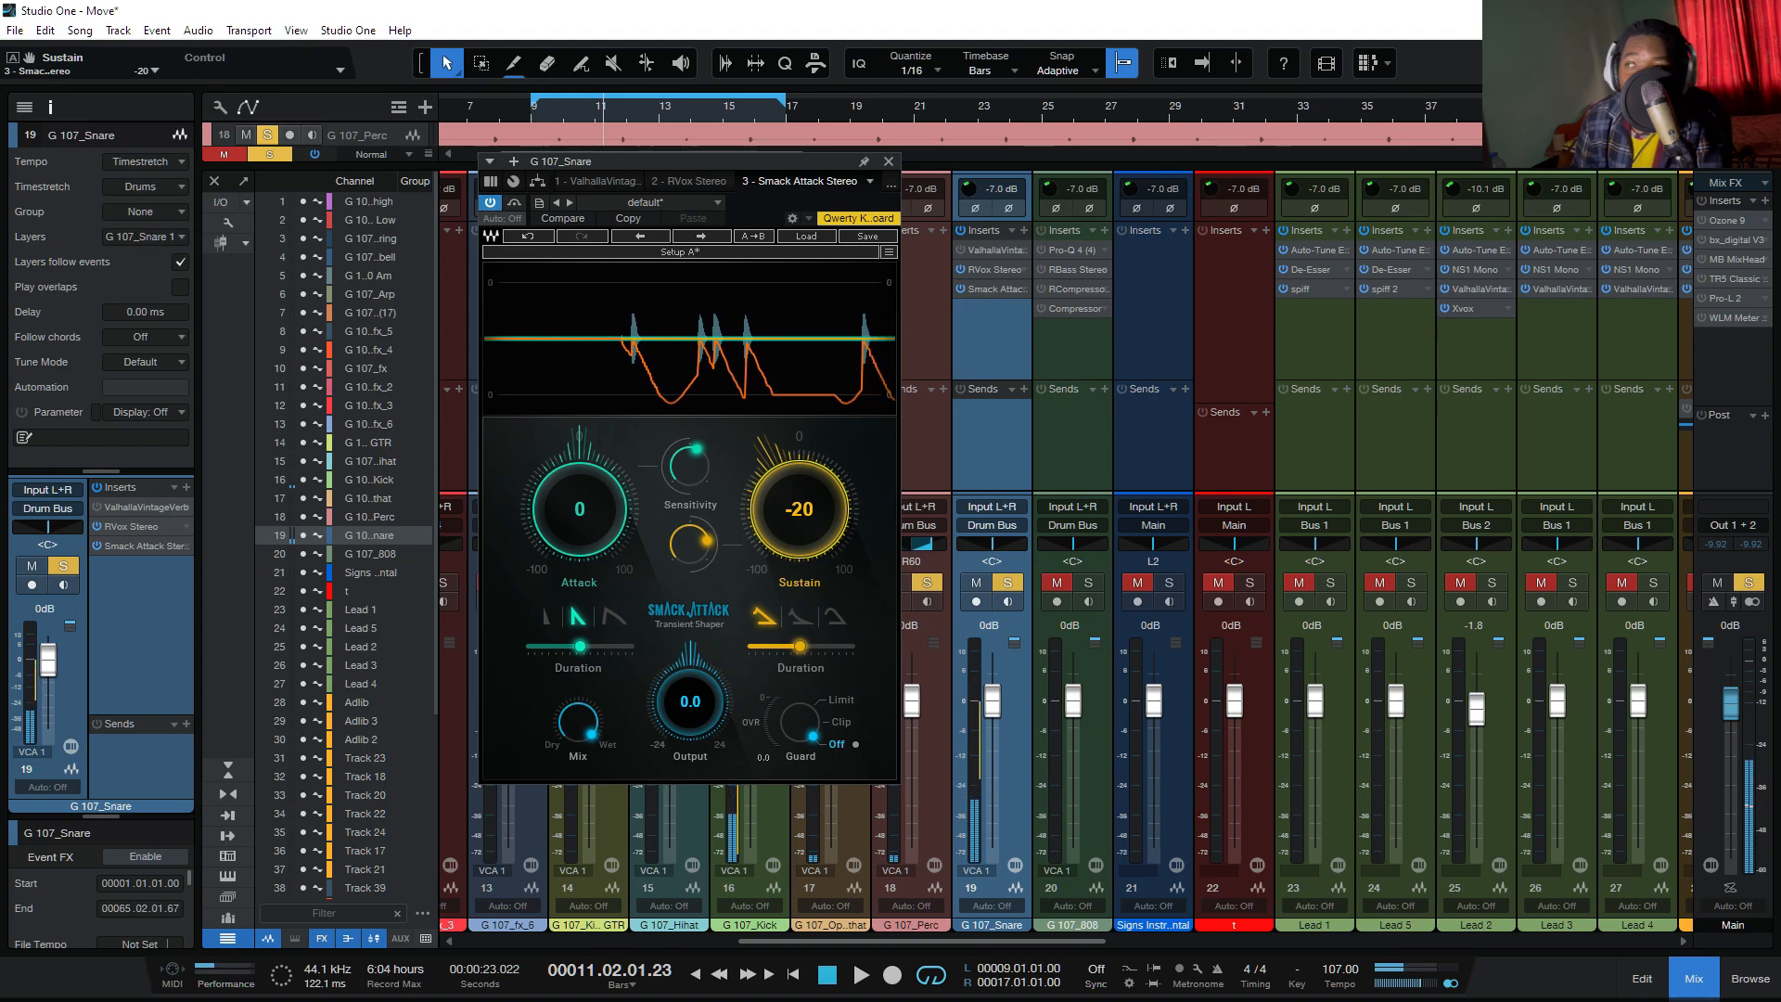
Step: Set Smack Attack's sustain to -100, audition the drums from bar 11 to bar 13, and return the sustain to -20
{"action": "left_click_drag", "start_coordinate": [799, 508], "coordinate": [799, 590]}
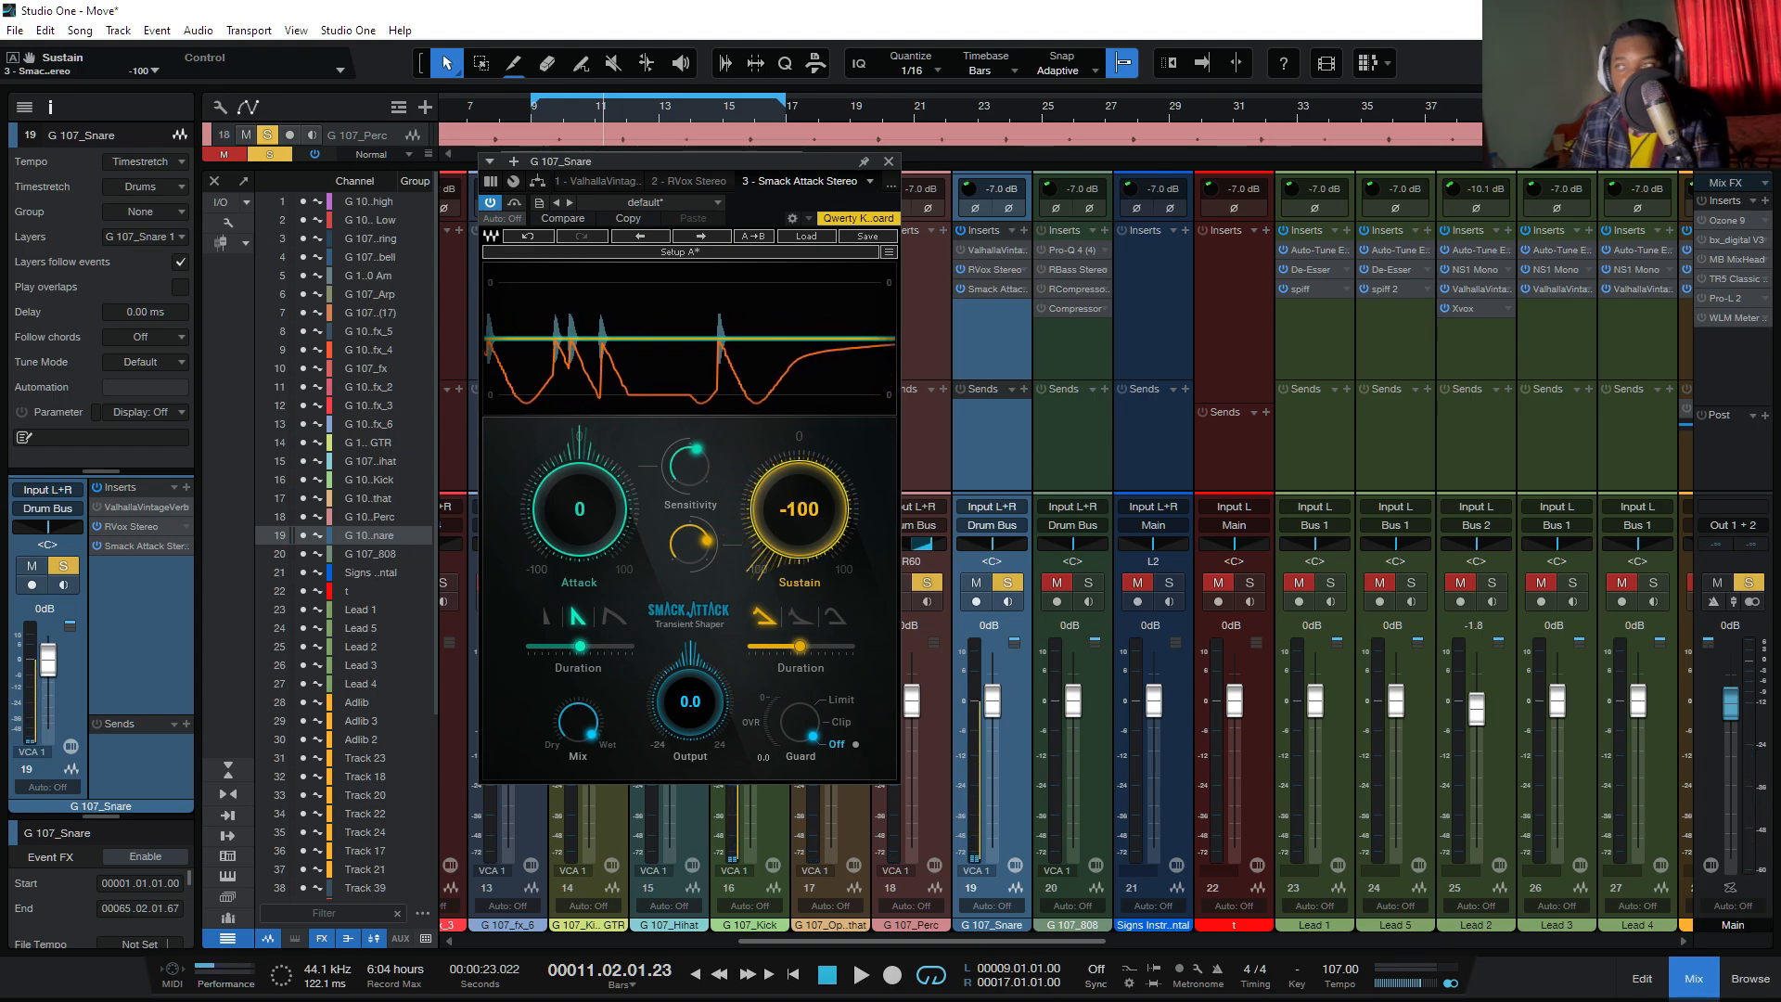
{"action": "key", "text": "space"}
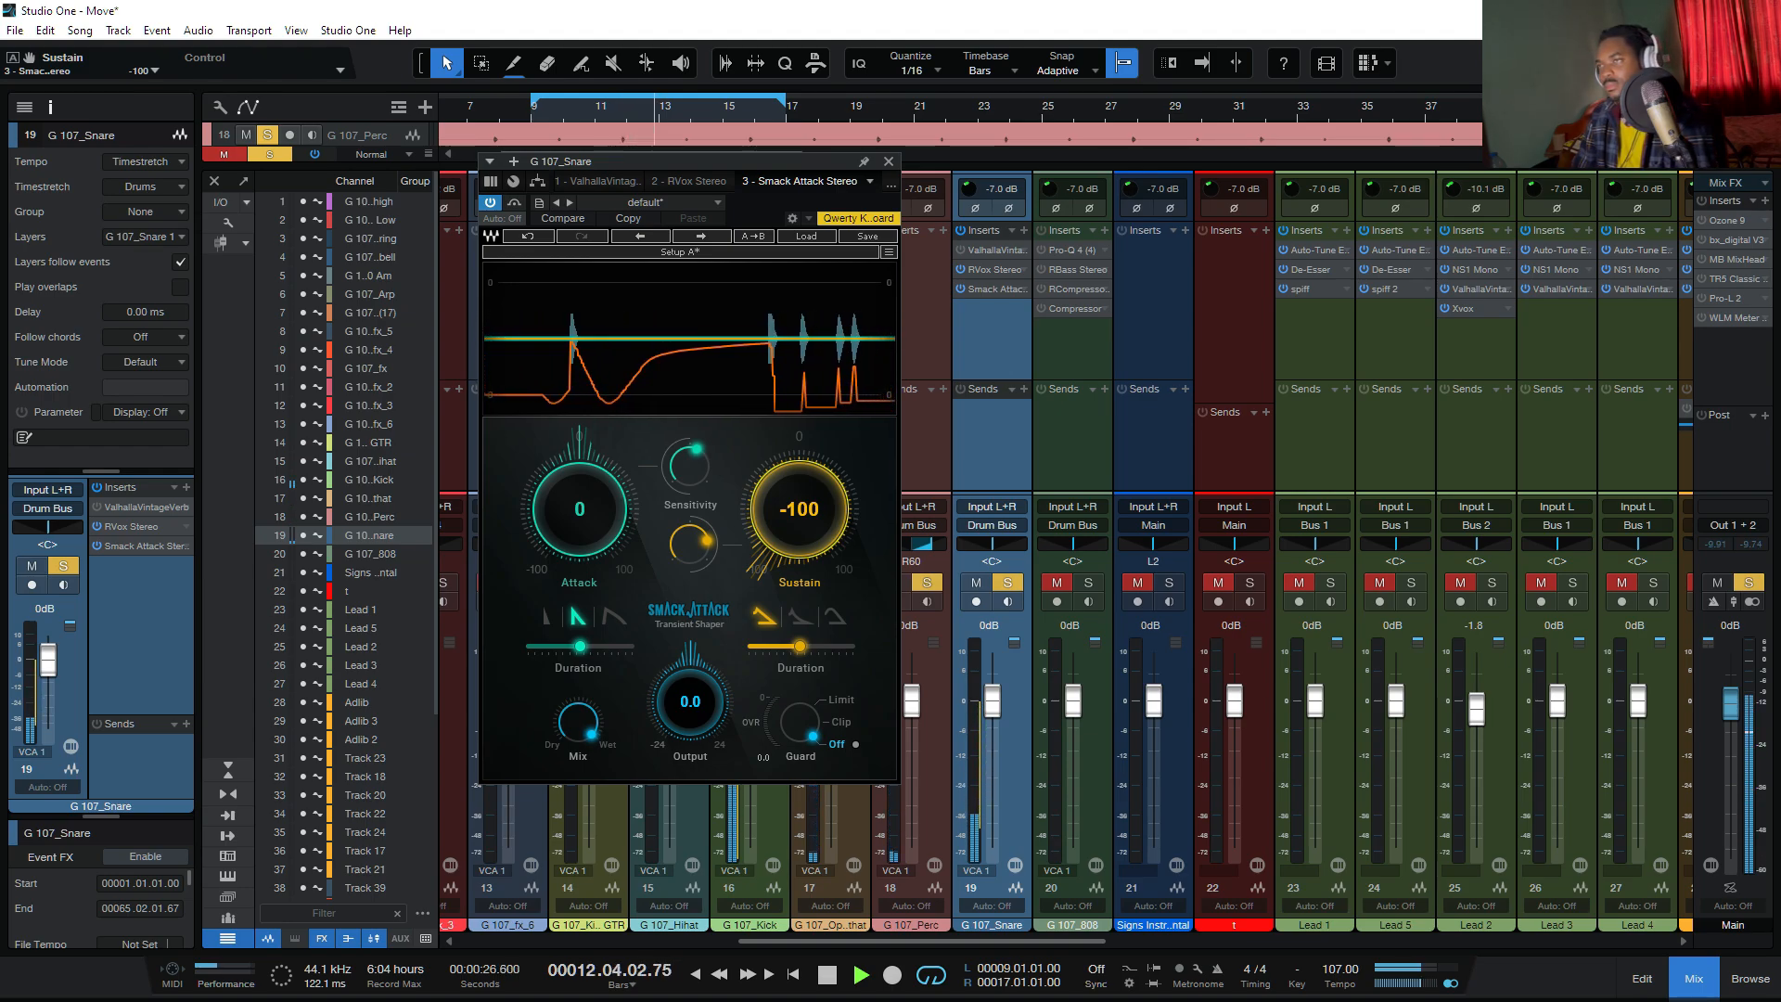
{"action": "key", "text": "space"}
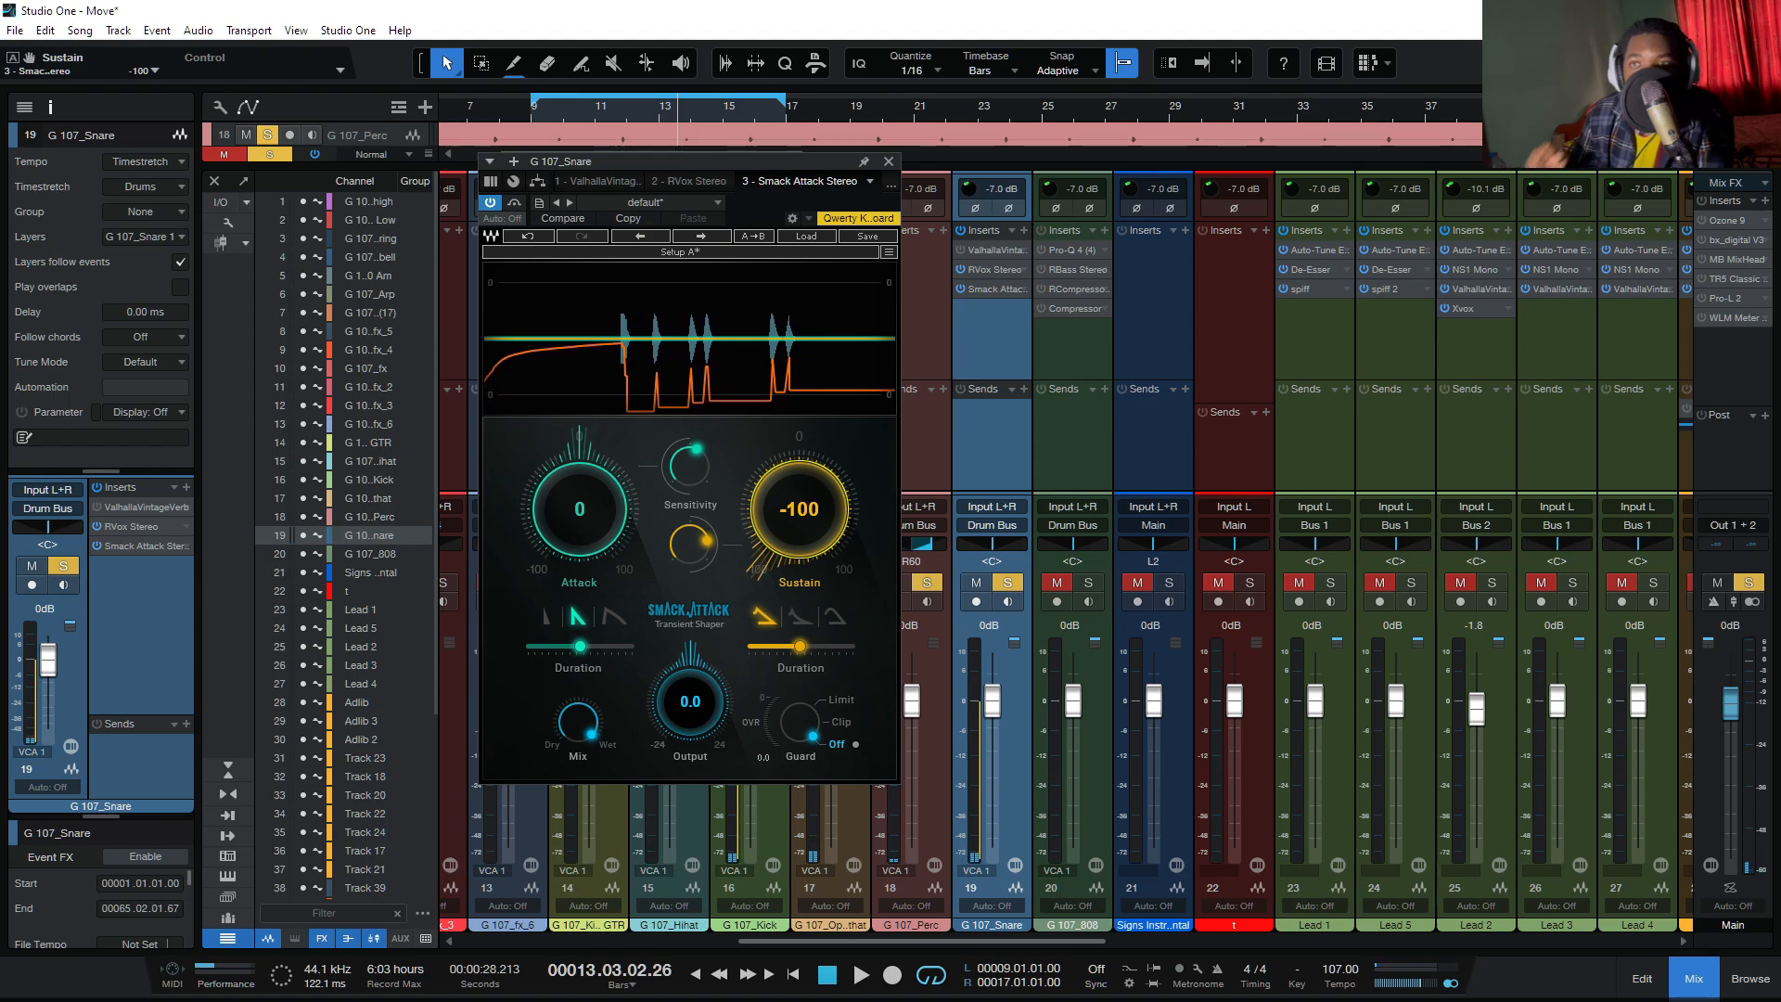
{"action": "left_click_drag", "start_coordinate": [799, 509], "coordinate": [799, 471]}
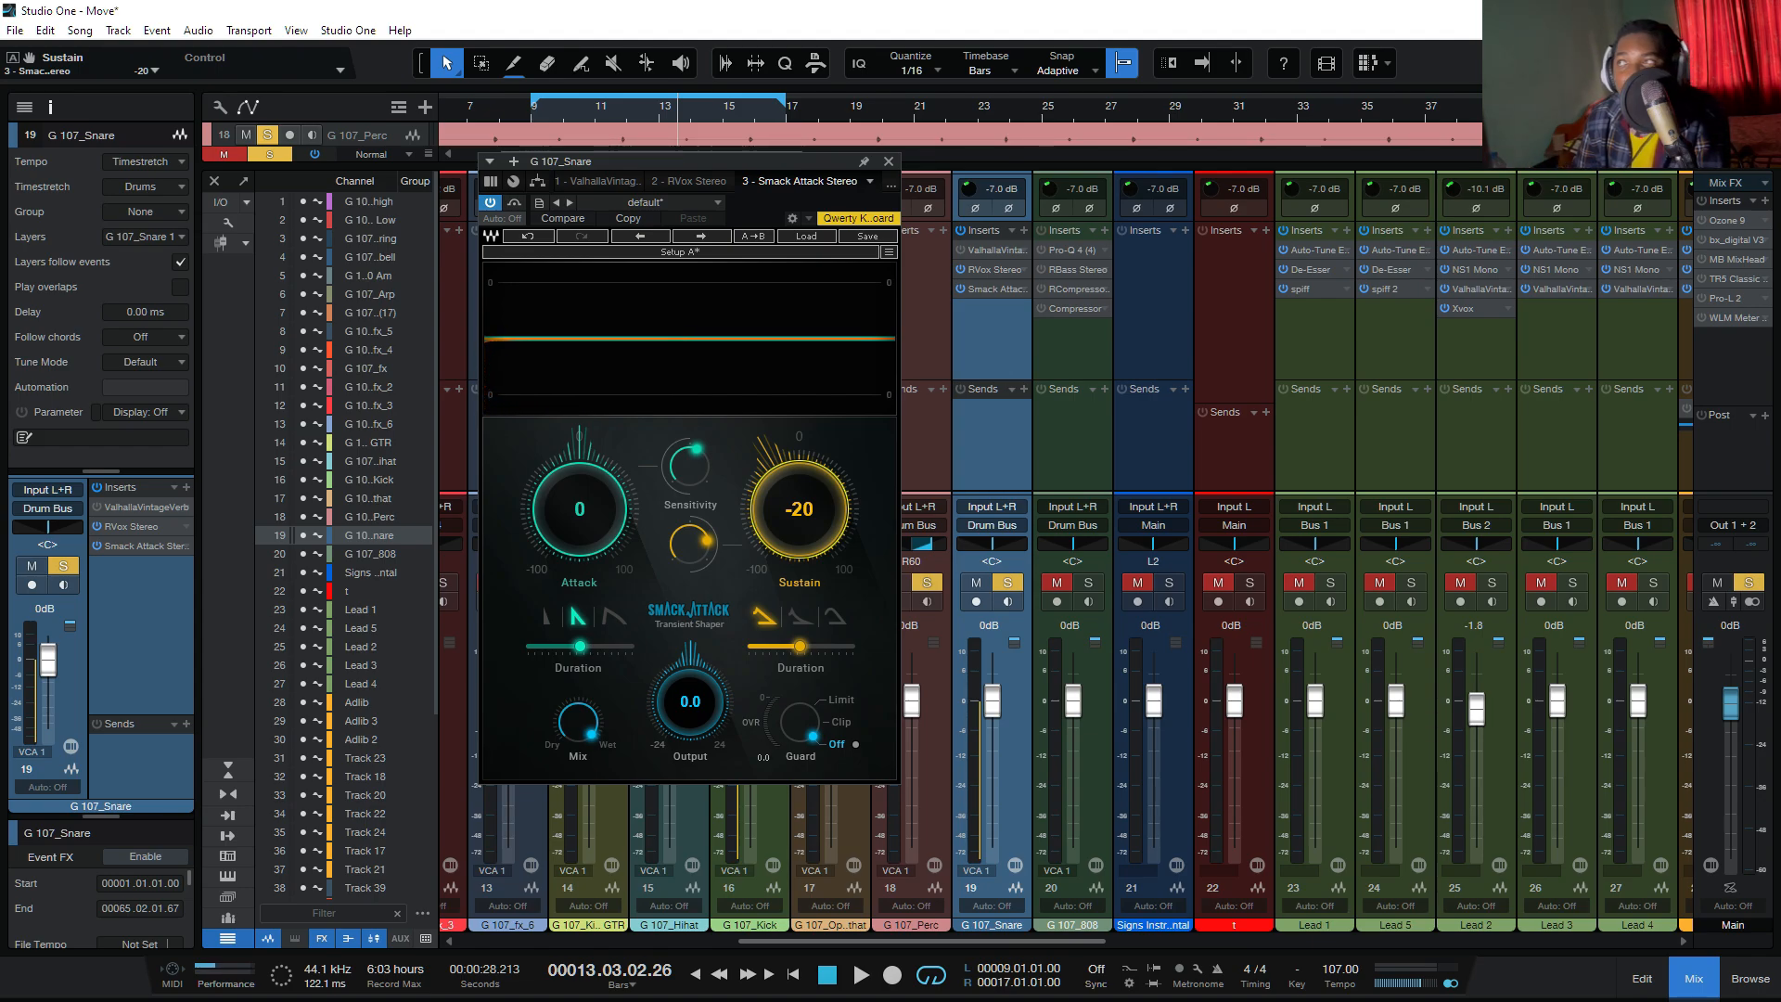
Step: Close Smack Attack, play the soloed drums from bar 13 through the loop to bar 9, and show the full arrangement
{"action": "key", "text": "space"}
{"action": "key", "text": "Escape"}
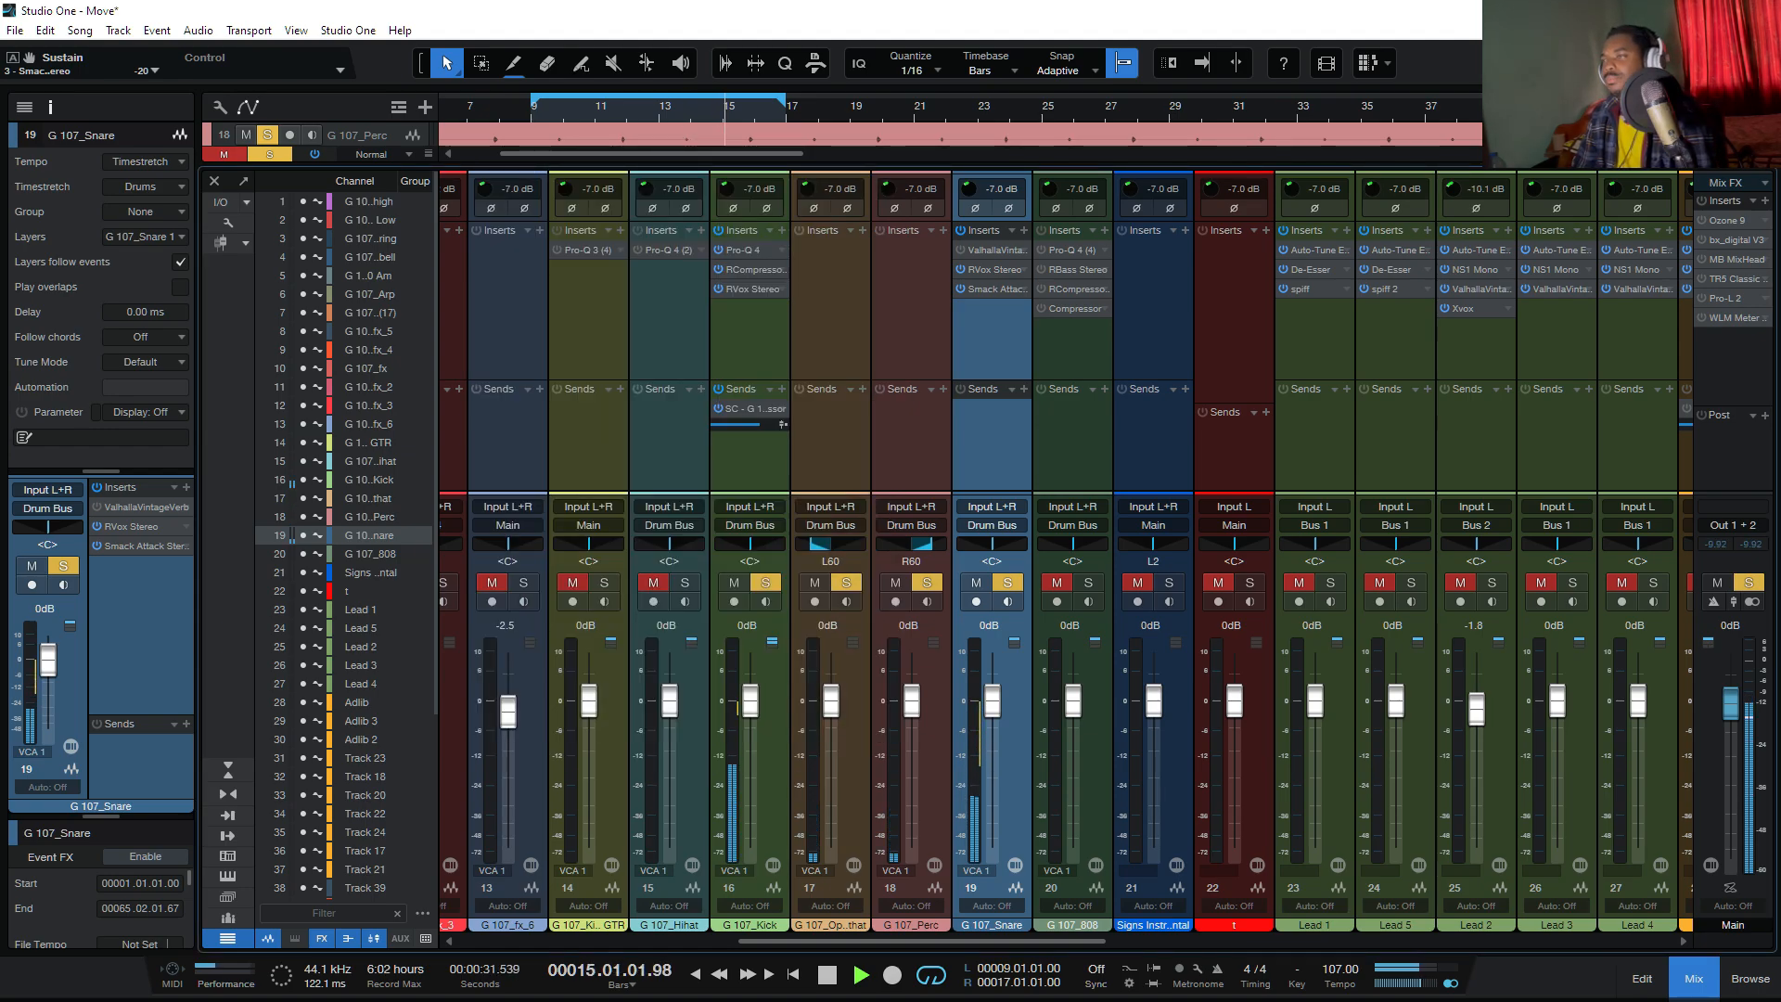
{"action": "key", "text": "w"}
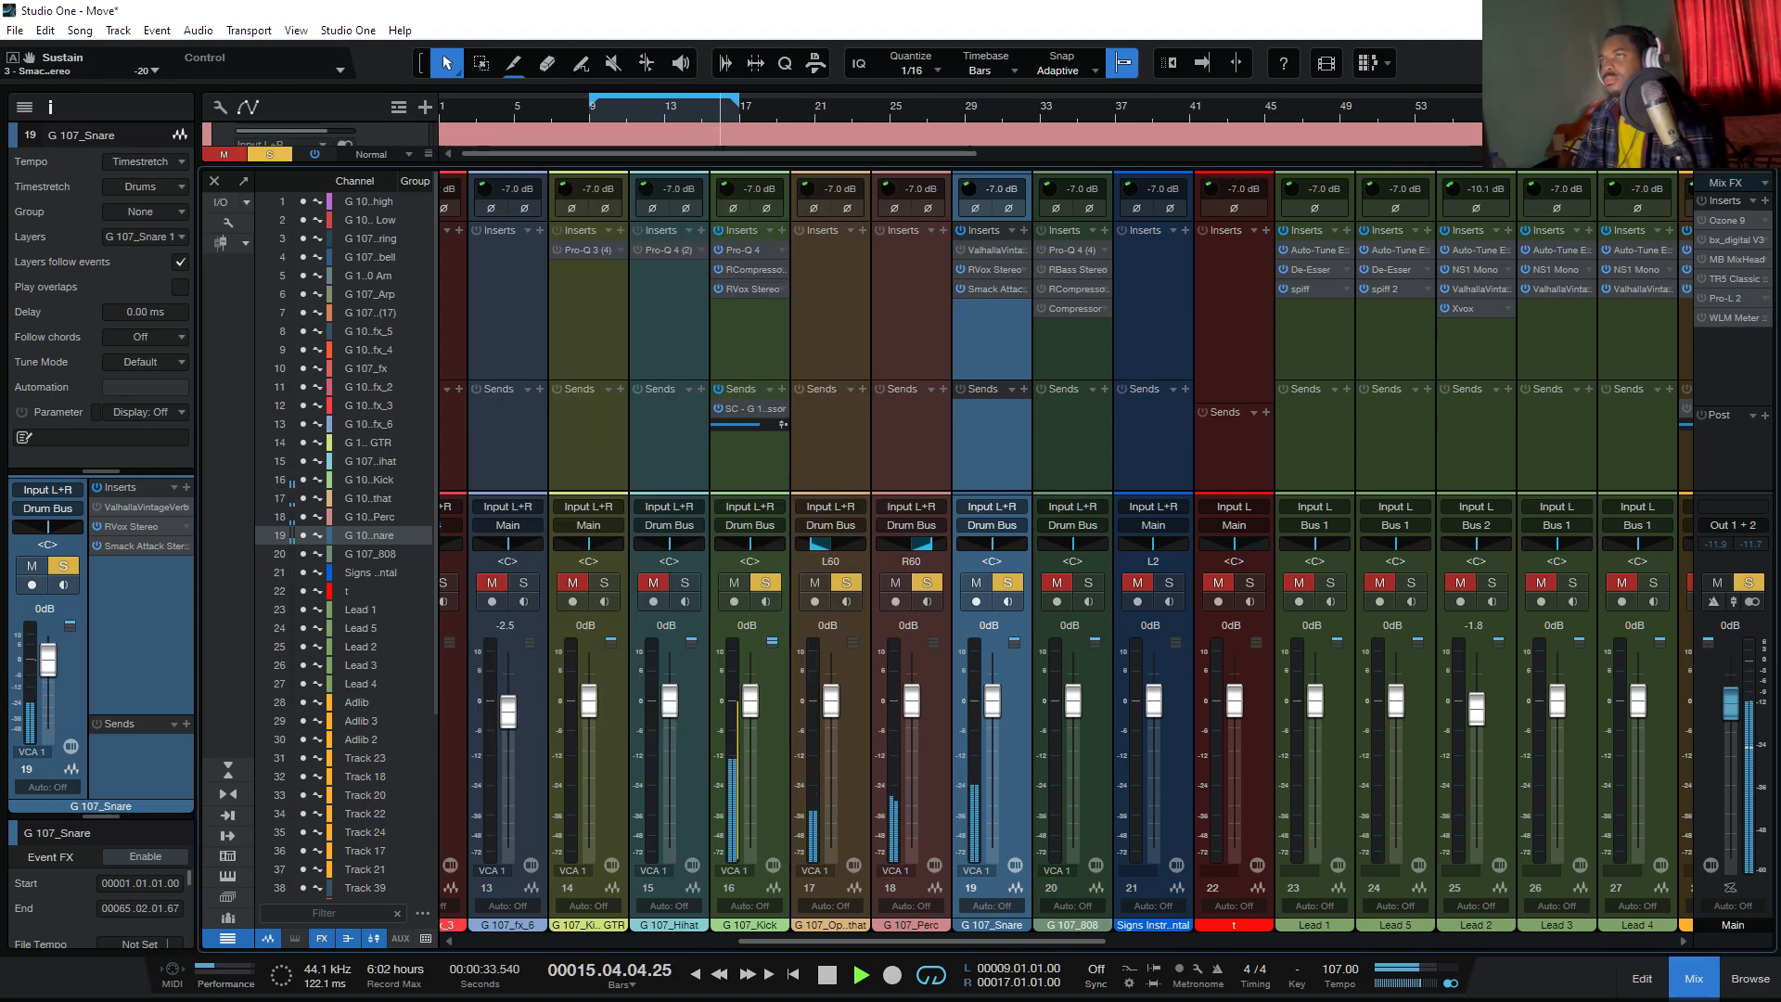
{"action": "key", "text": "e"}
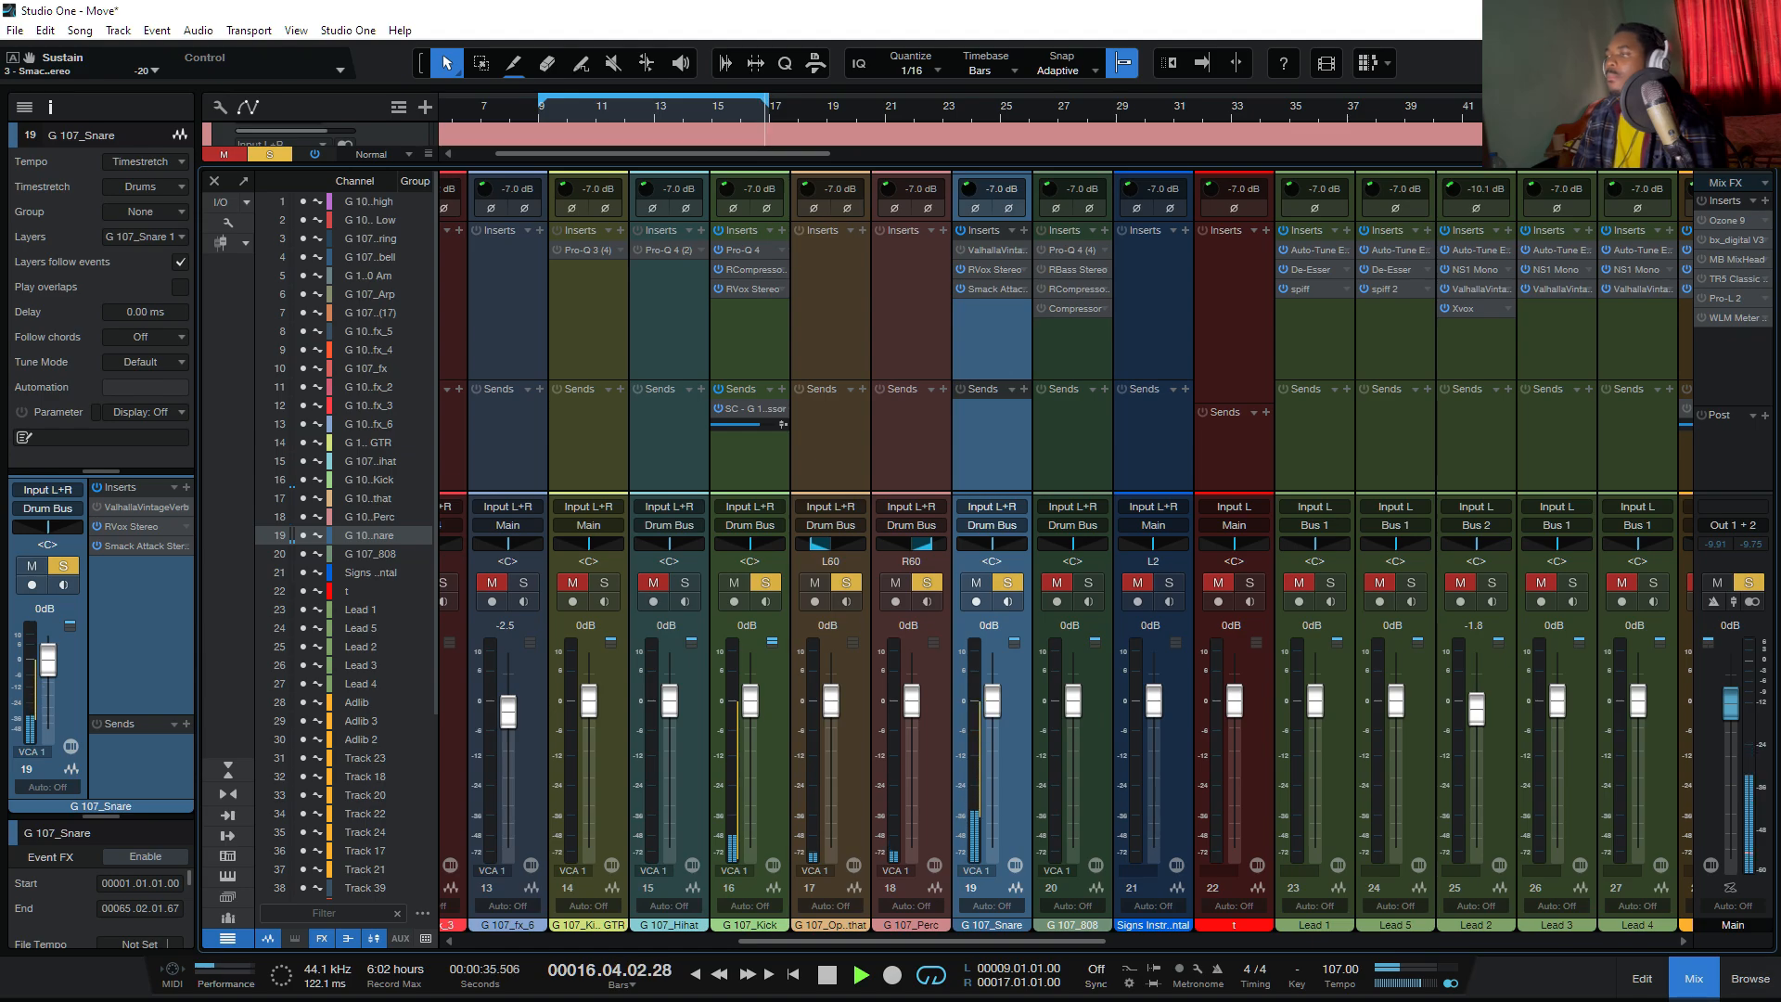
{"action": "key", "text": "F3"}
{"action": "key", "text": "space"}
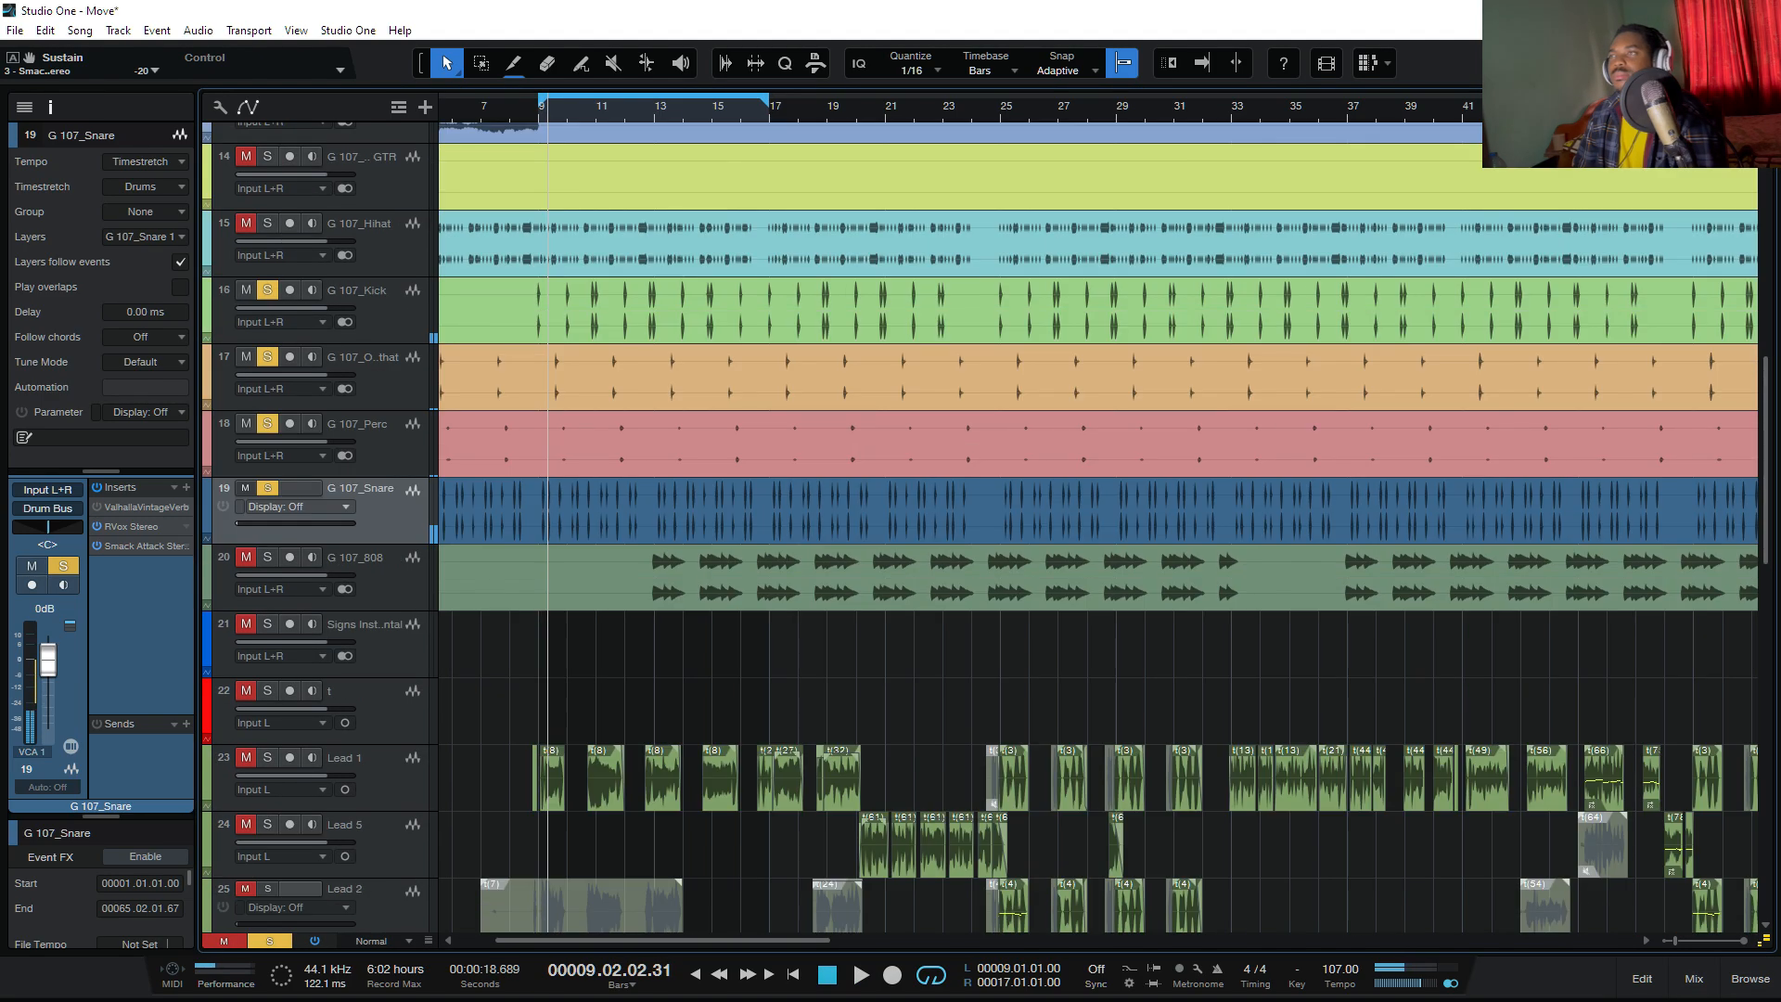
Step: Unmute and solo the G 107_Hihat track, return to the mixer, and play from bar 9 to bar 11
{"action": "left_click", "coordinate": [371, 240]}
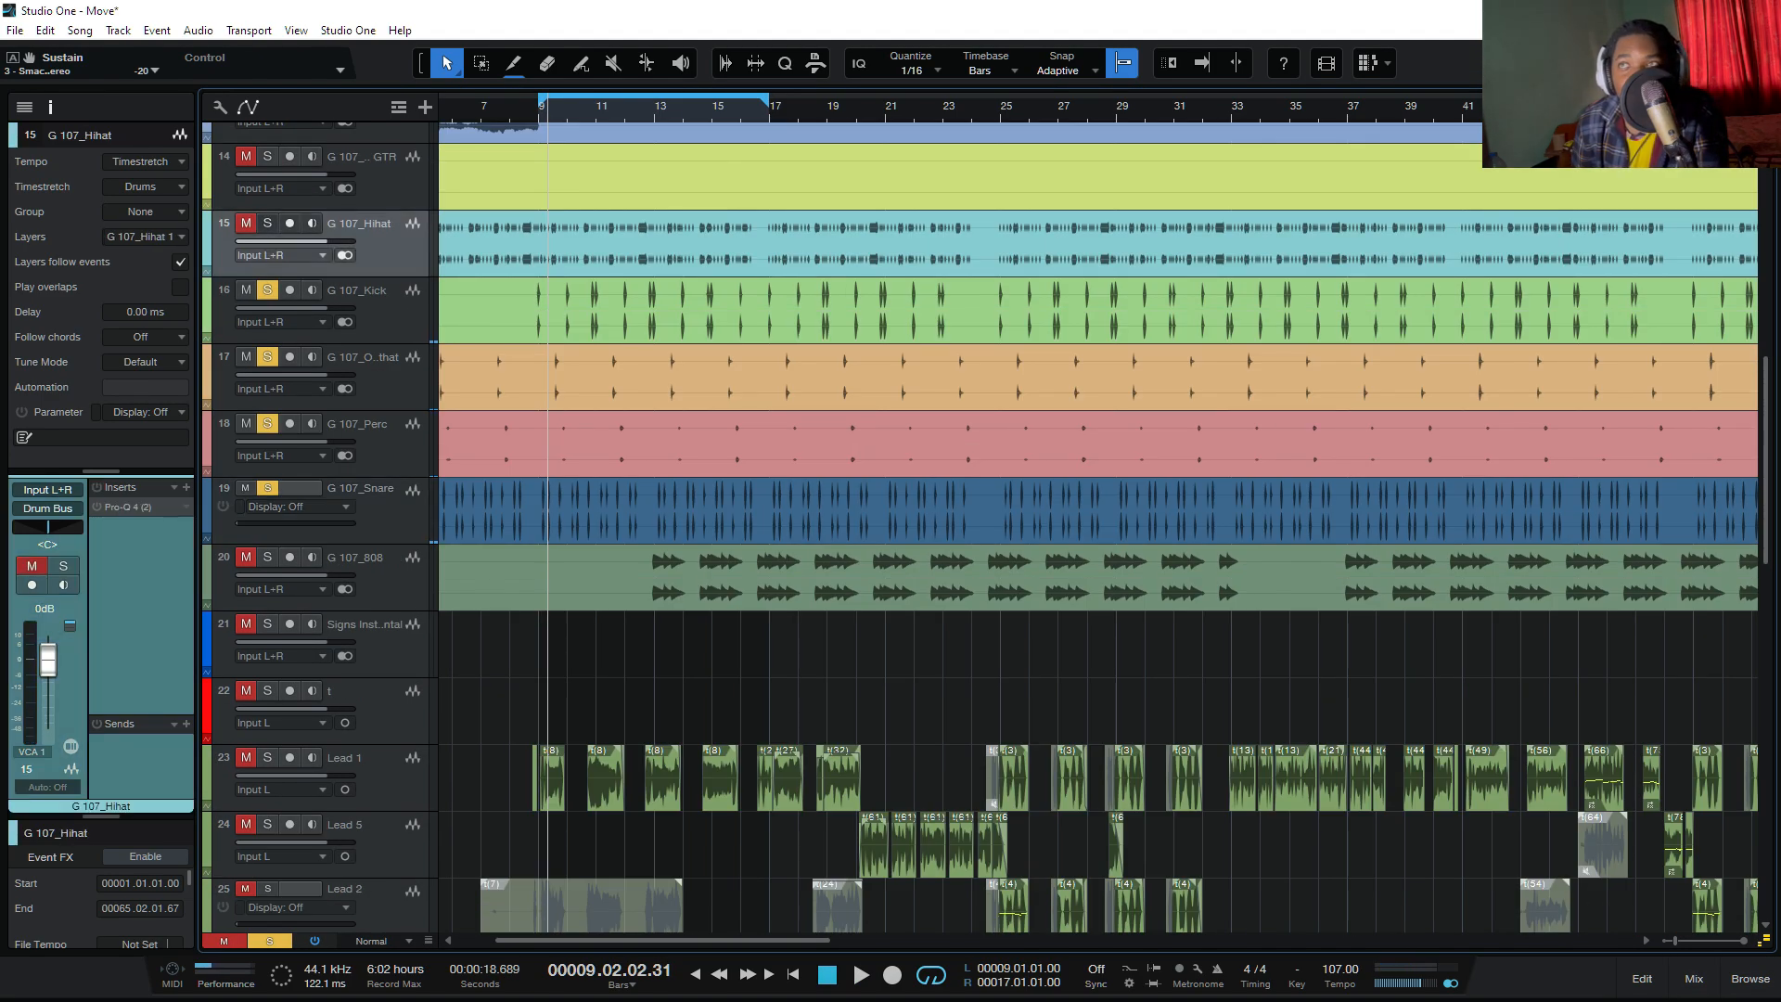
{"action": "key", "text": "m"}
{"action": "key", "text": "s"}
{"action": "key", "text": "F3"}
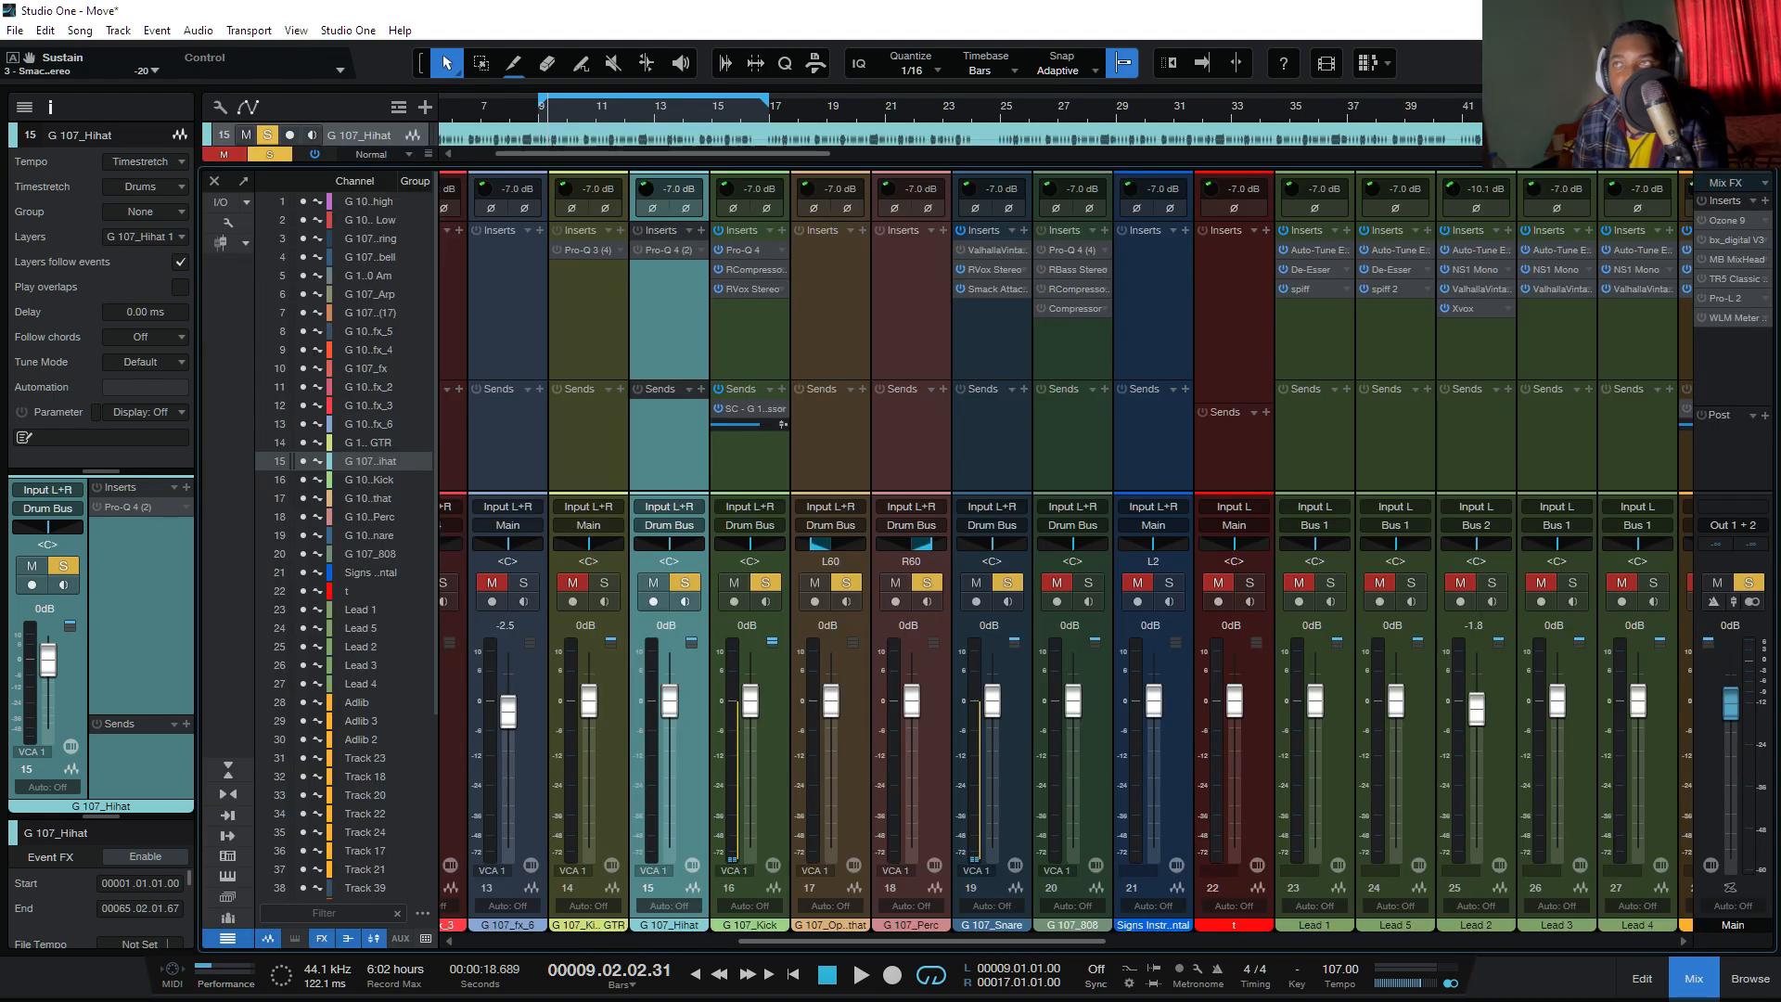
{"action": "key", "text": "space"}
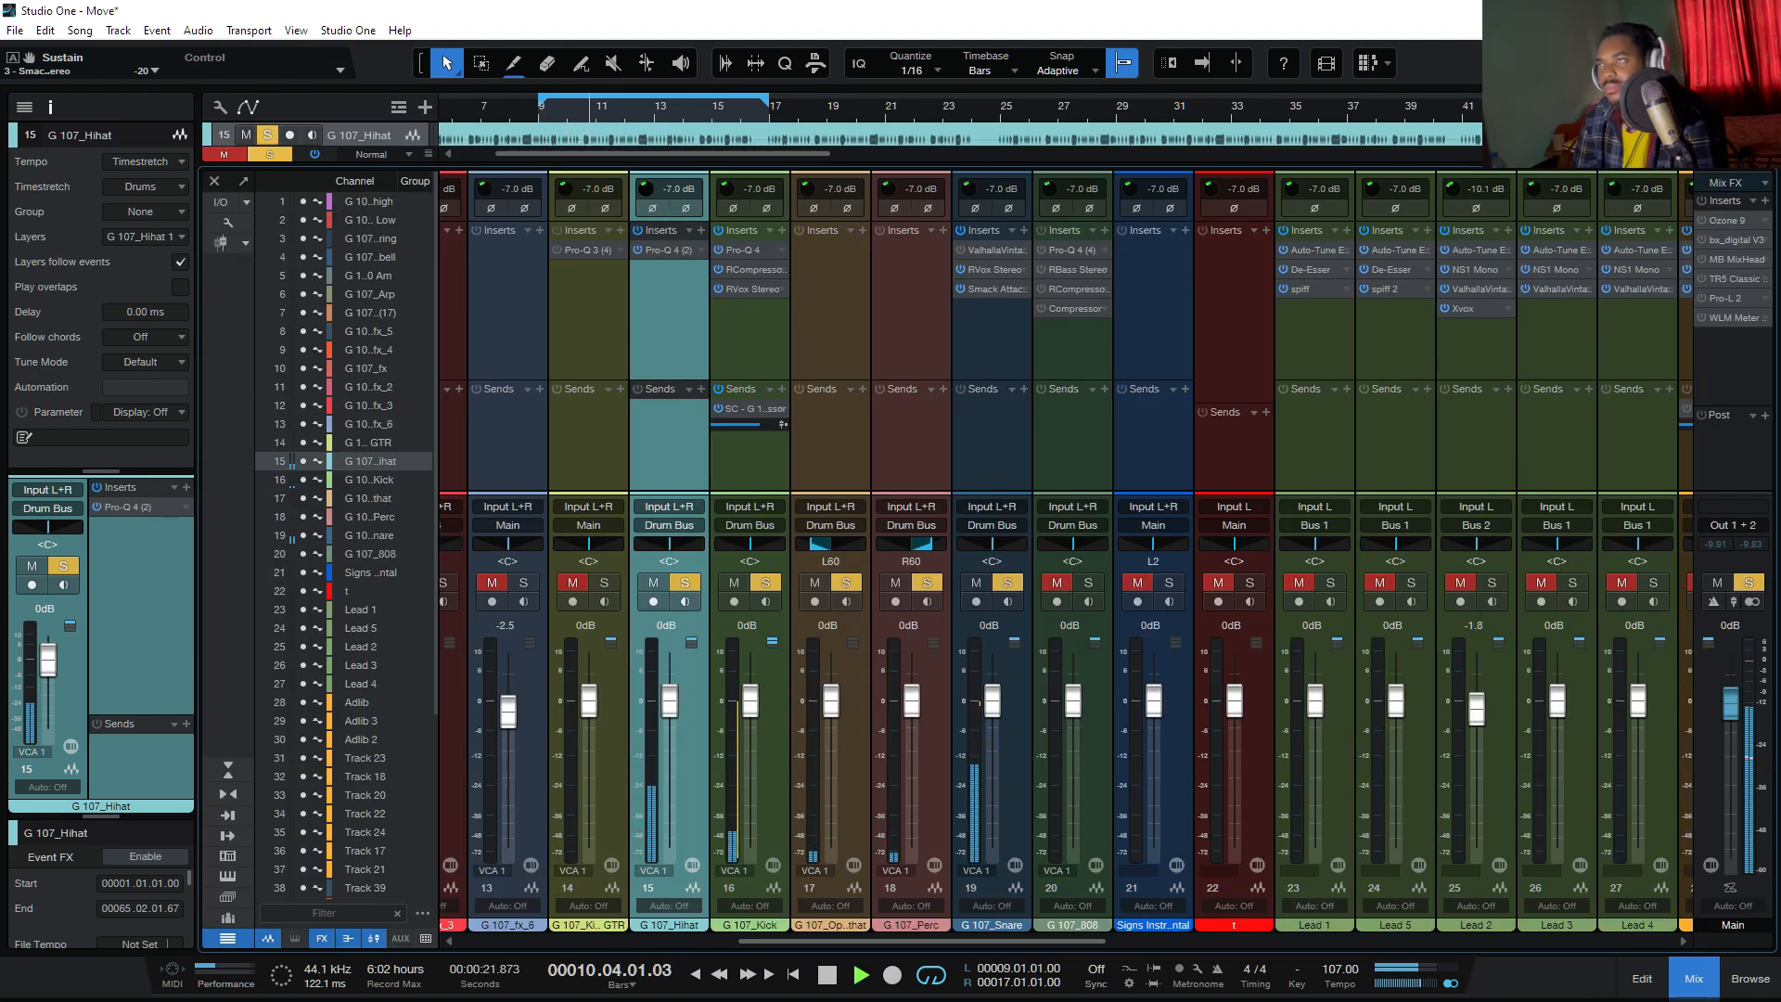
{"action": "key", "text": "space"}
Step: Open the hi-hat's Pro-Q 4 insert and toggle solo on its 244.19 Hz low-cut band while playing from bar 11 to bar 12
{"action": "right_click", "coordinate": [705, 264]}
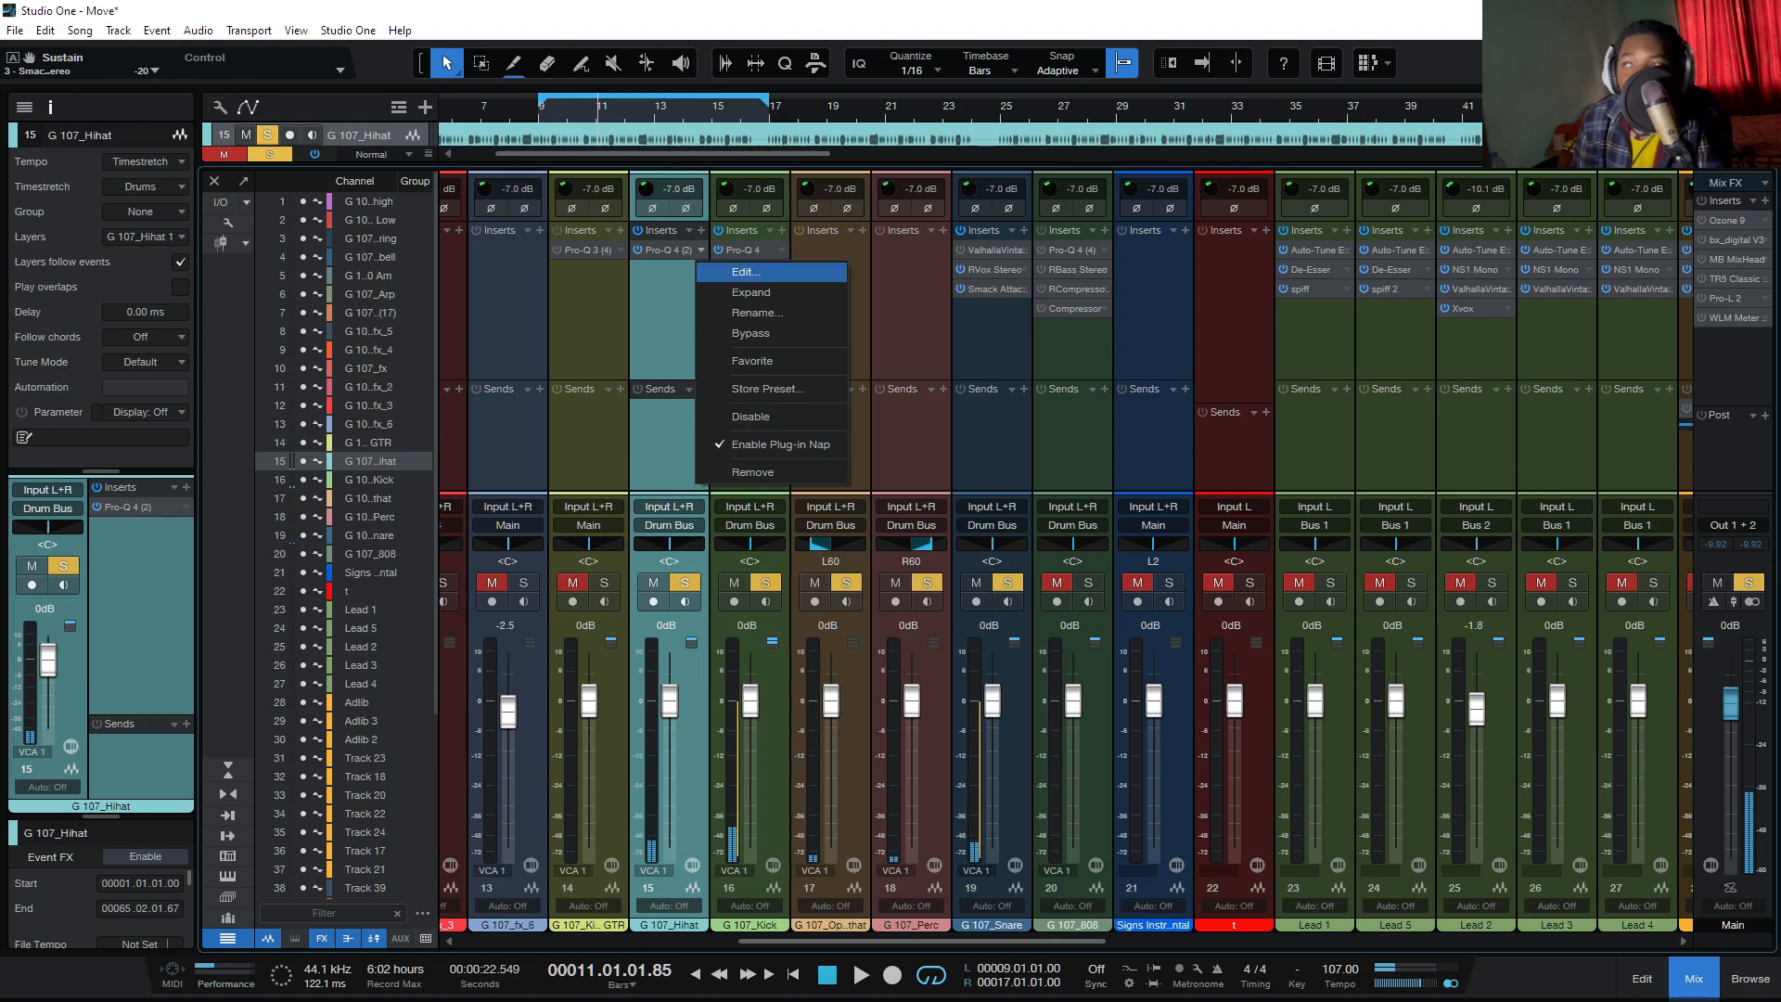
{"action": "key", "text": "Escape"}
{"action": "left_click", "coordinate": [663, 250]}
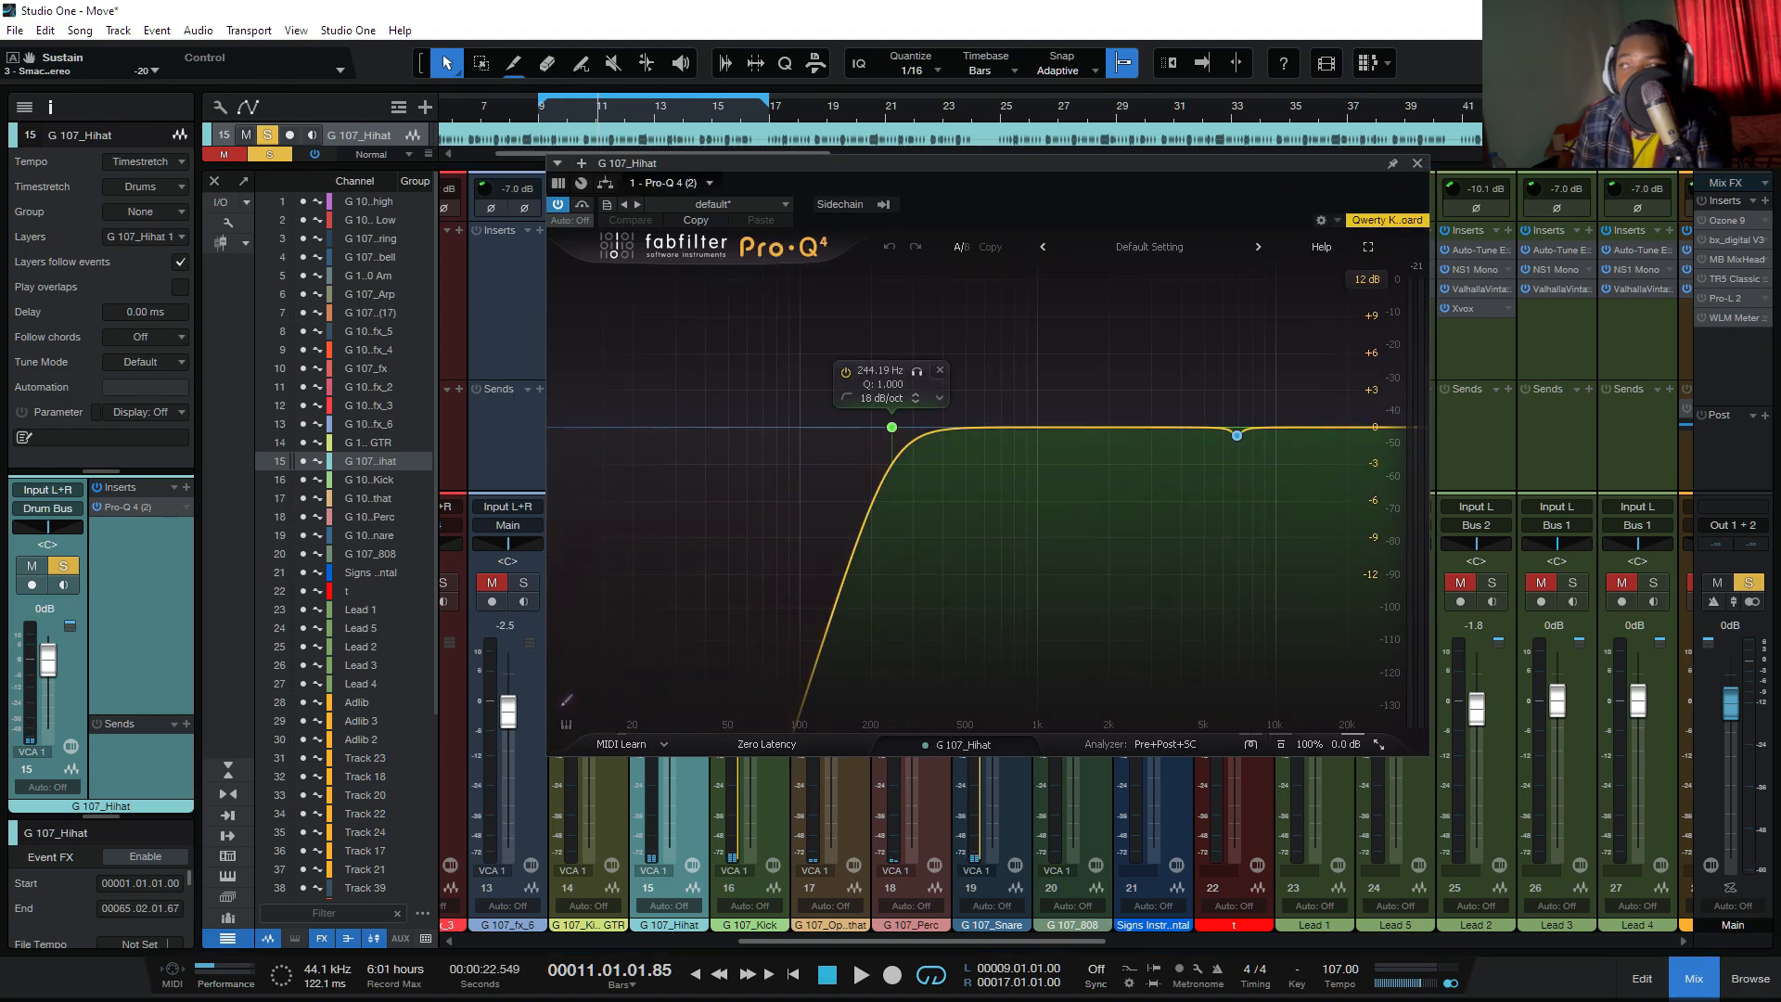
{"action": "left_click", "coordinate": [892, 427], "text": "alt"}
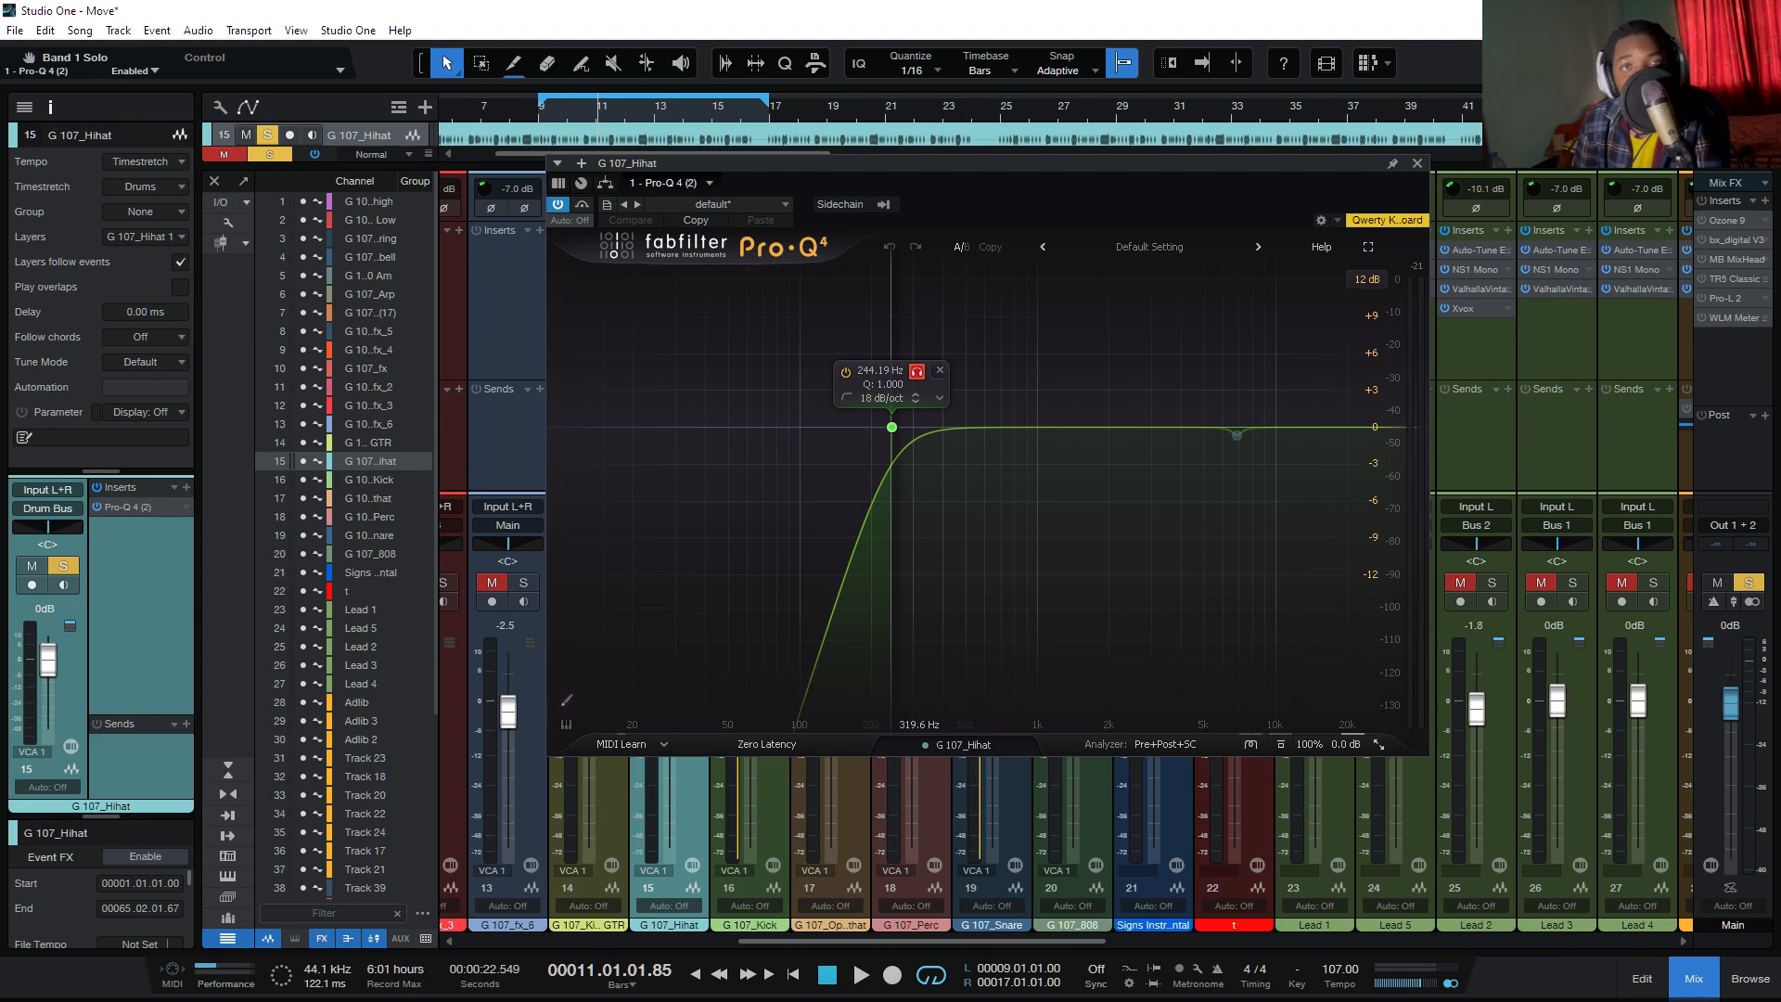
{"action": "key", "text": "space"}
{"action": "left_click", "coordinate": [892, 426], "text": "alt"}
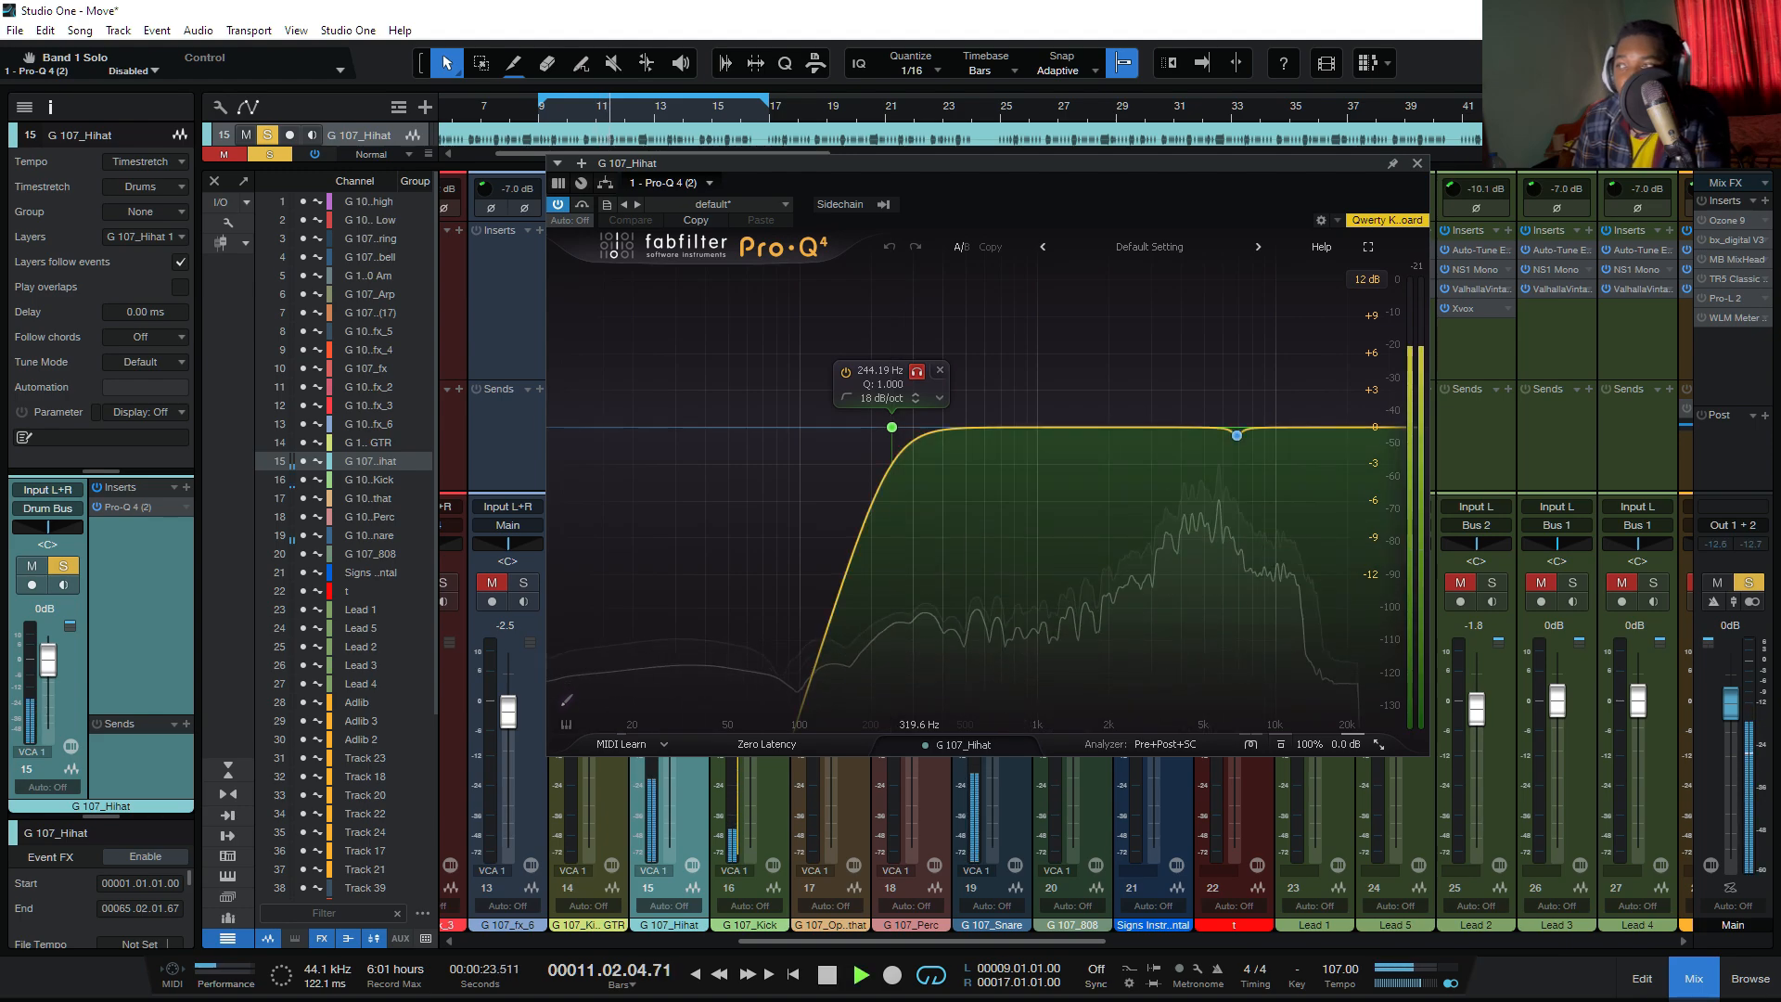
{"action": "key", "text": "space"}
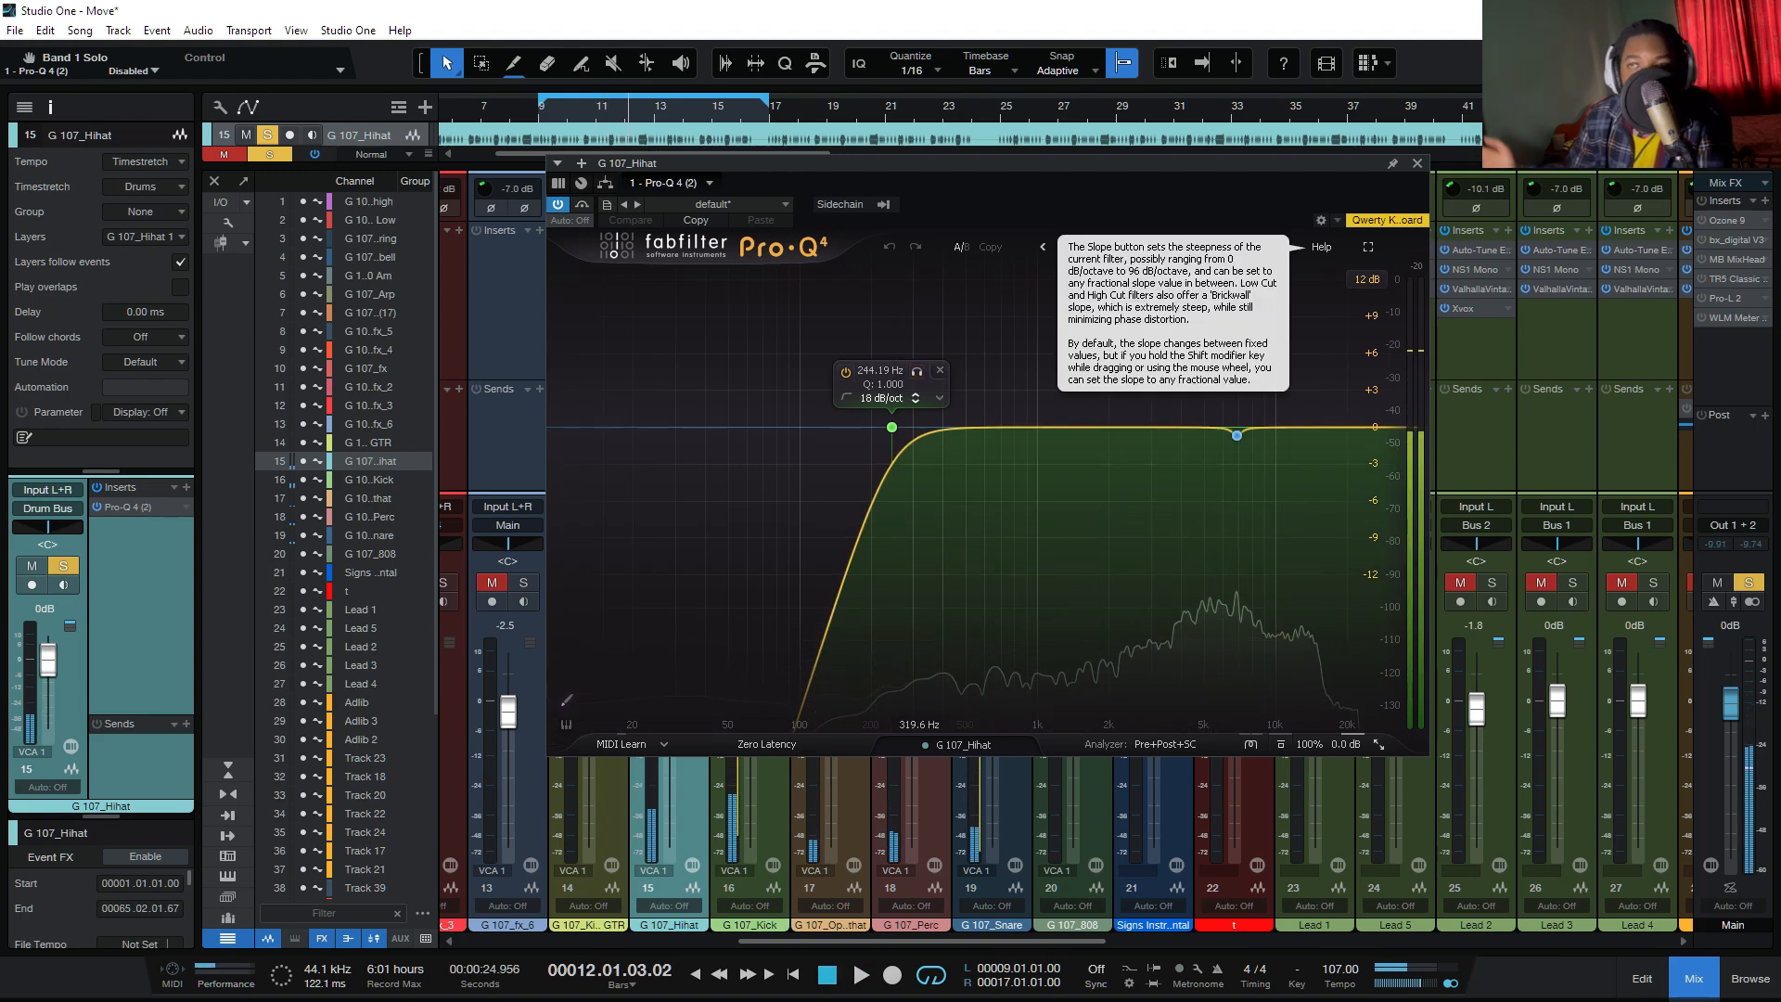
Step: Audition the hi-hat EQ's 6883.8 Hz bell band in solo from bar 12 to the end of bar 13, and select the band
{"action": "mouse_move", "coordinate": [1237, 435]}
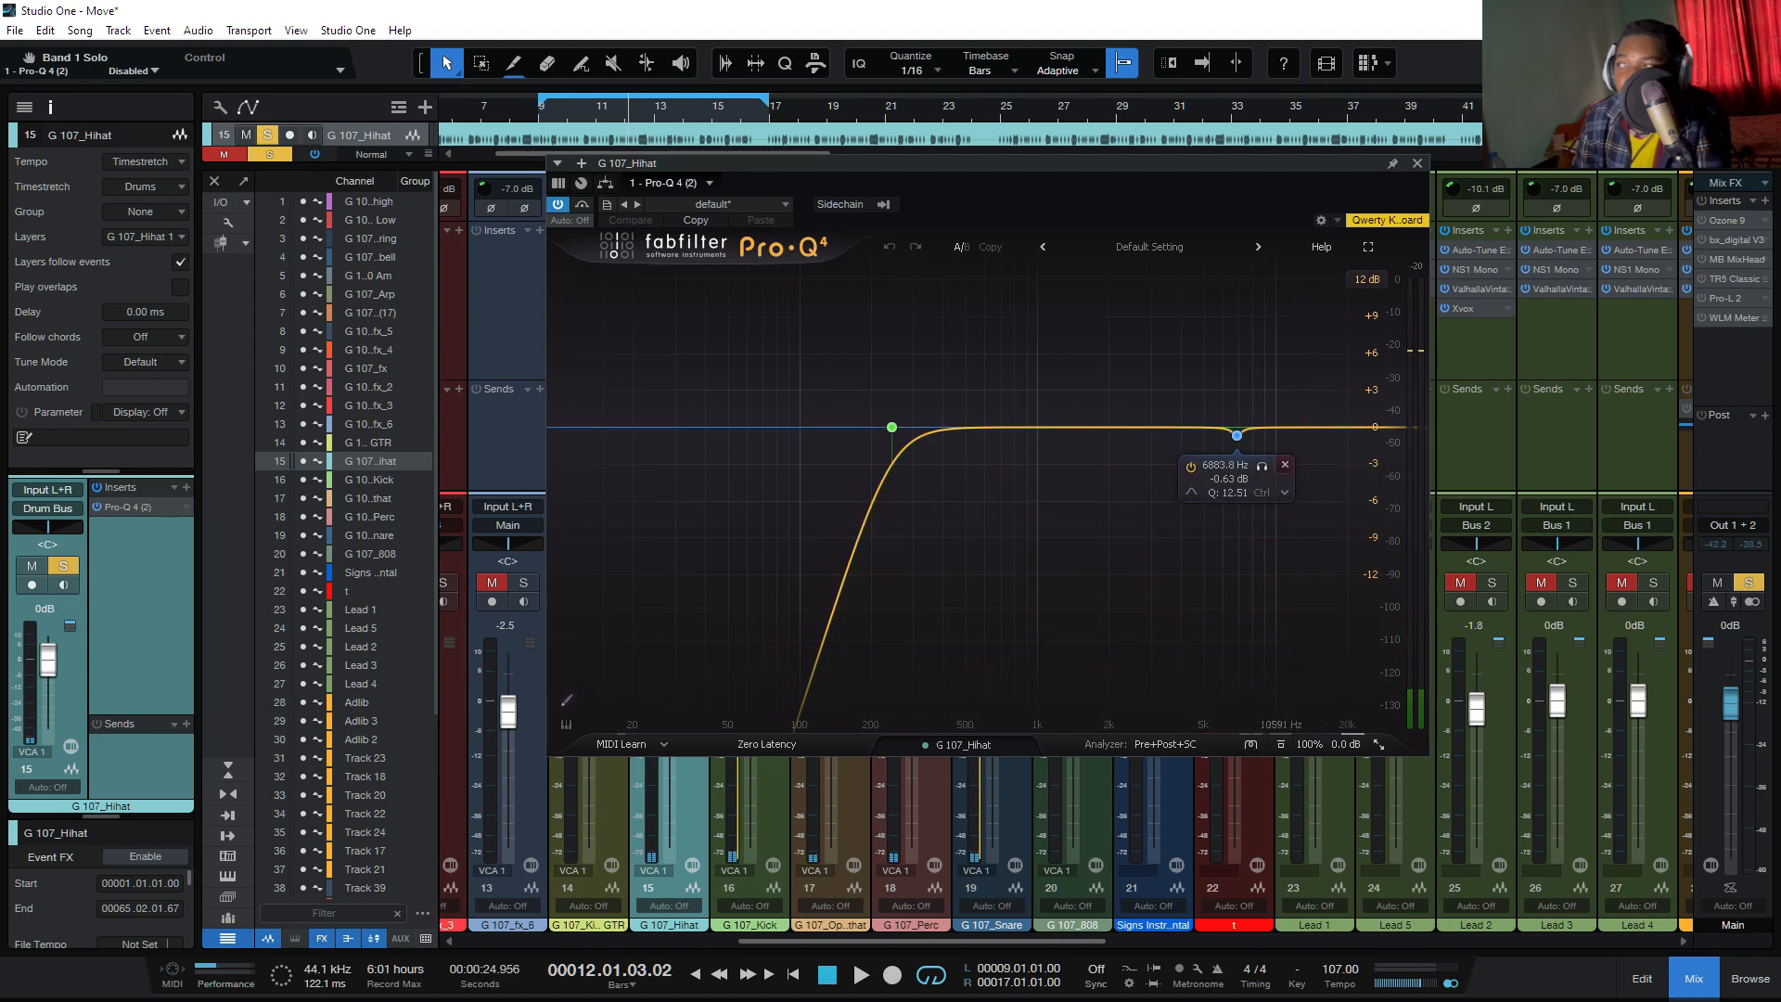
{"action": "left_click", "coordinate": [1262, 465]}
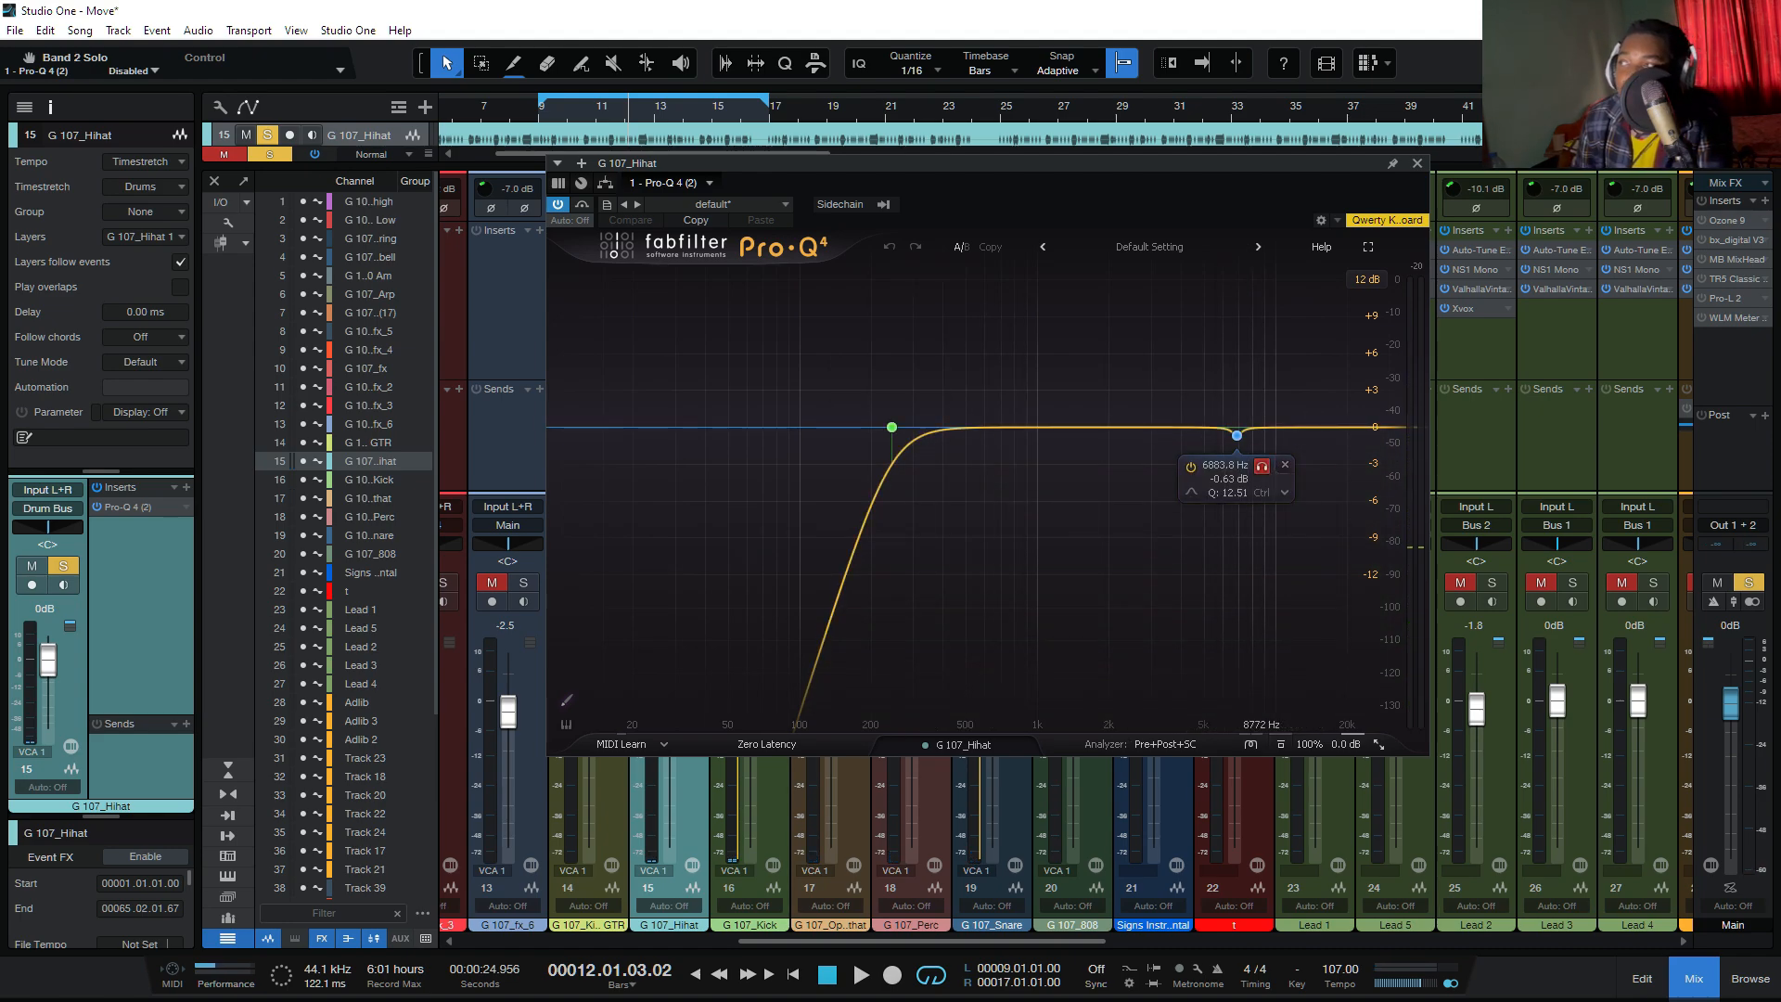
{"action": "left_click", "coordinate": [1262, 465]}
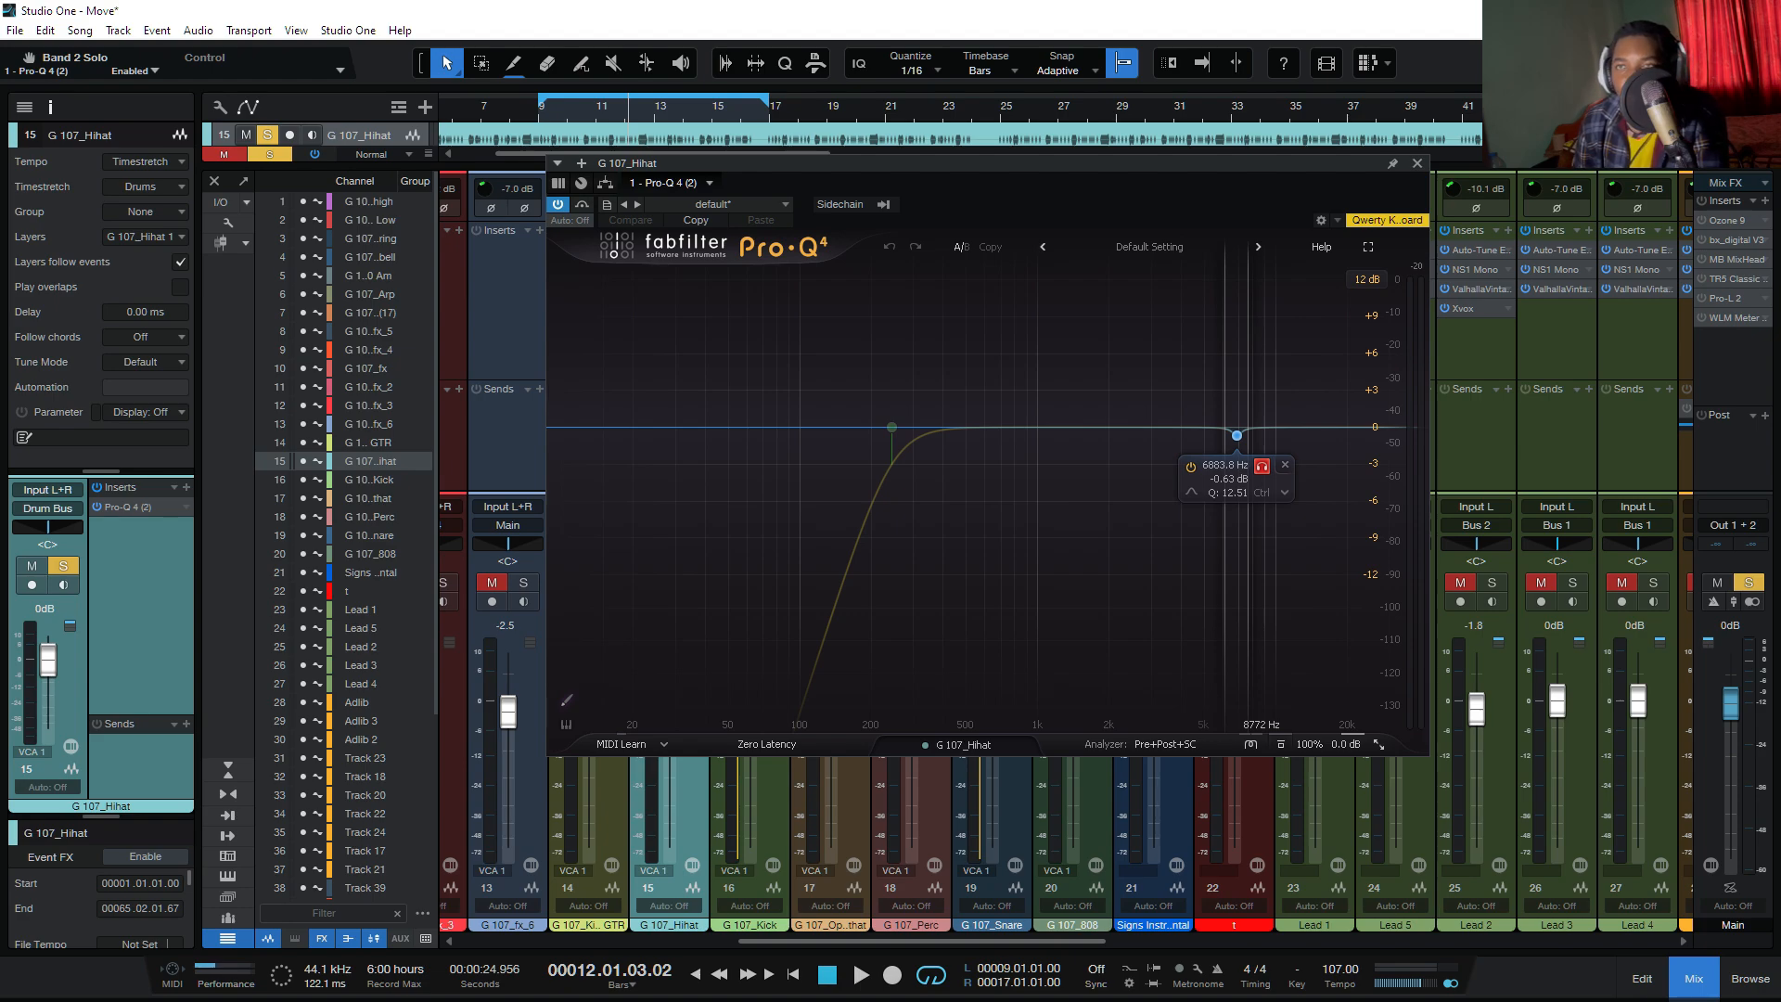
{"action": "left_click", "coordinate": [1262, 465]}
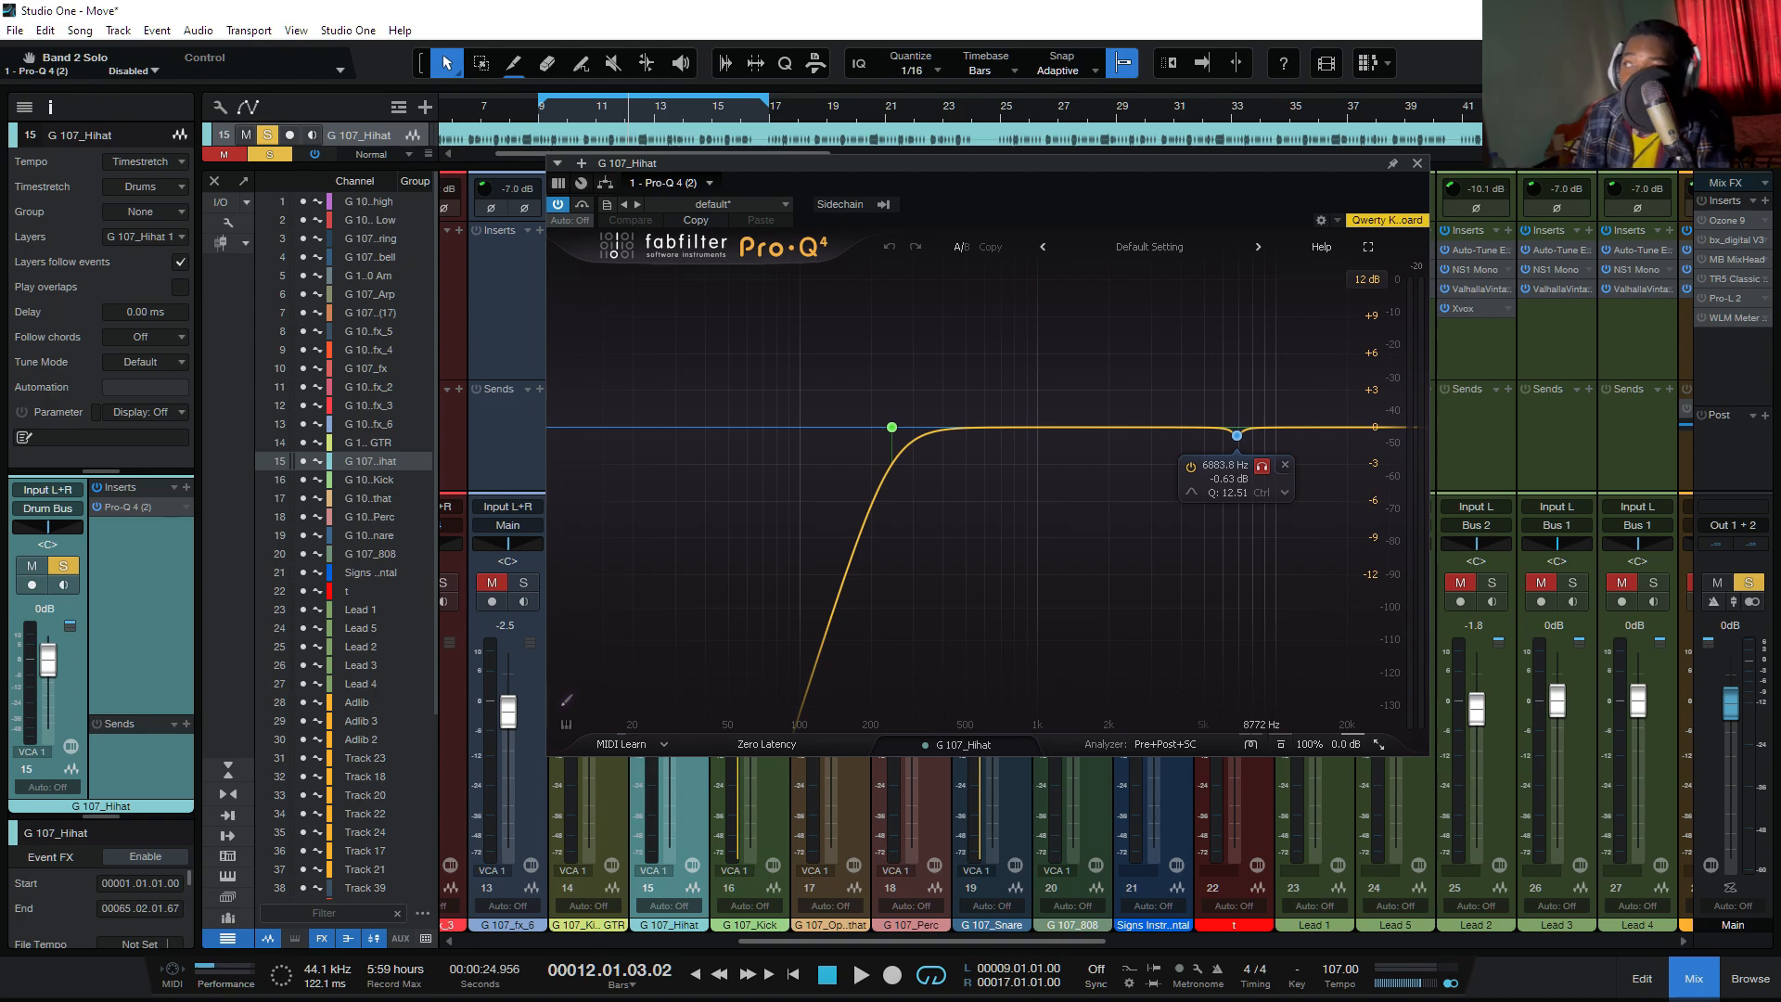
{"action": "left_click", "coordinate": [1261, 465]}
{"action": "key", "text": "space"}
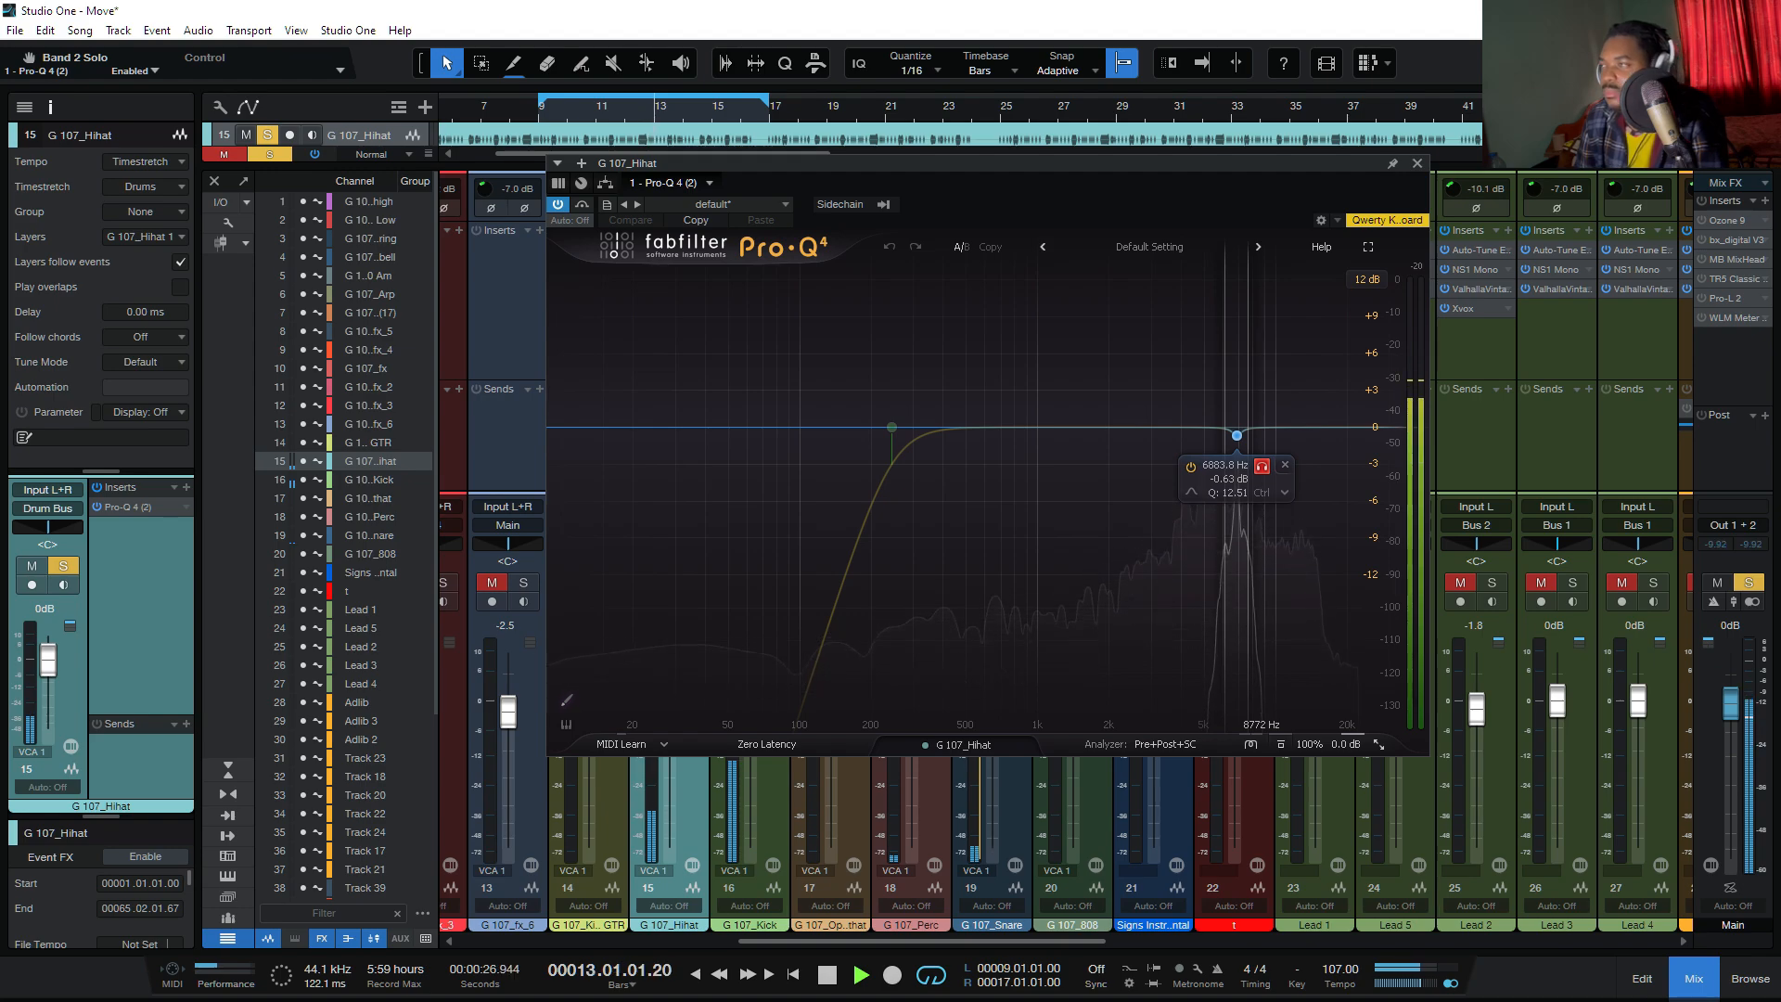
{"action": "left_click", "coordinate": [1262, 465]}
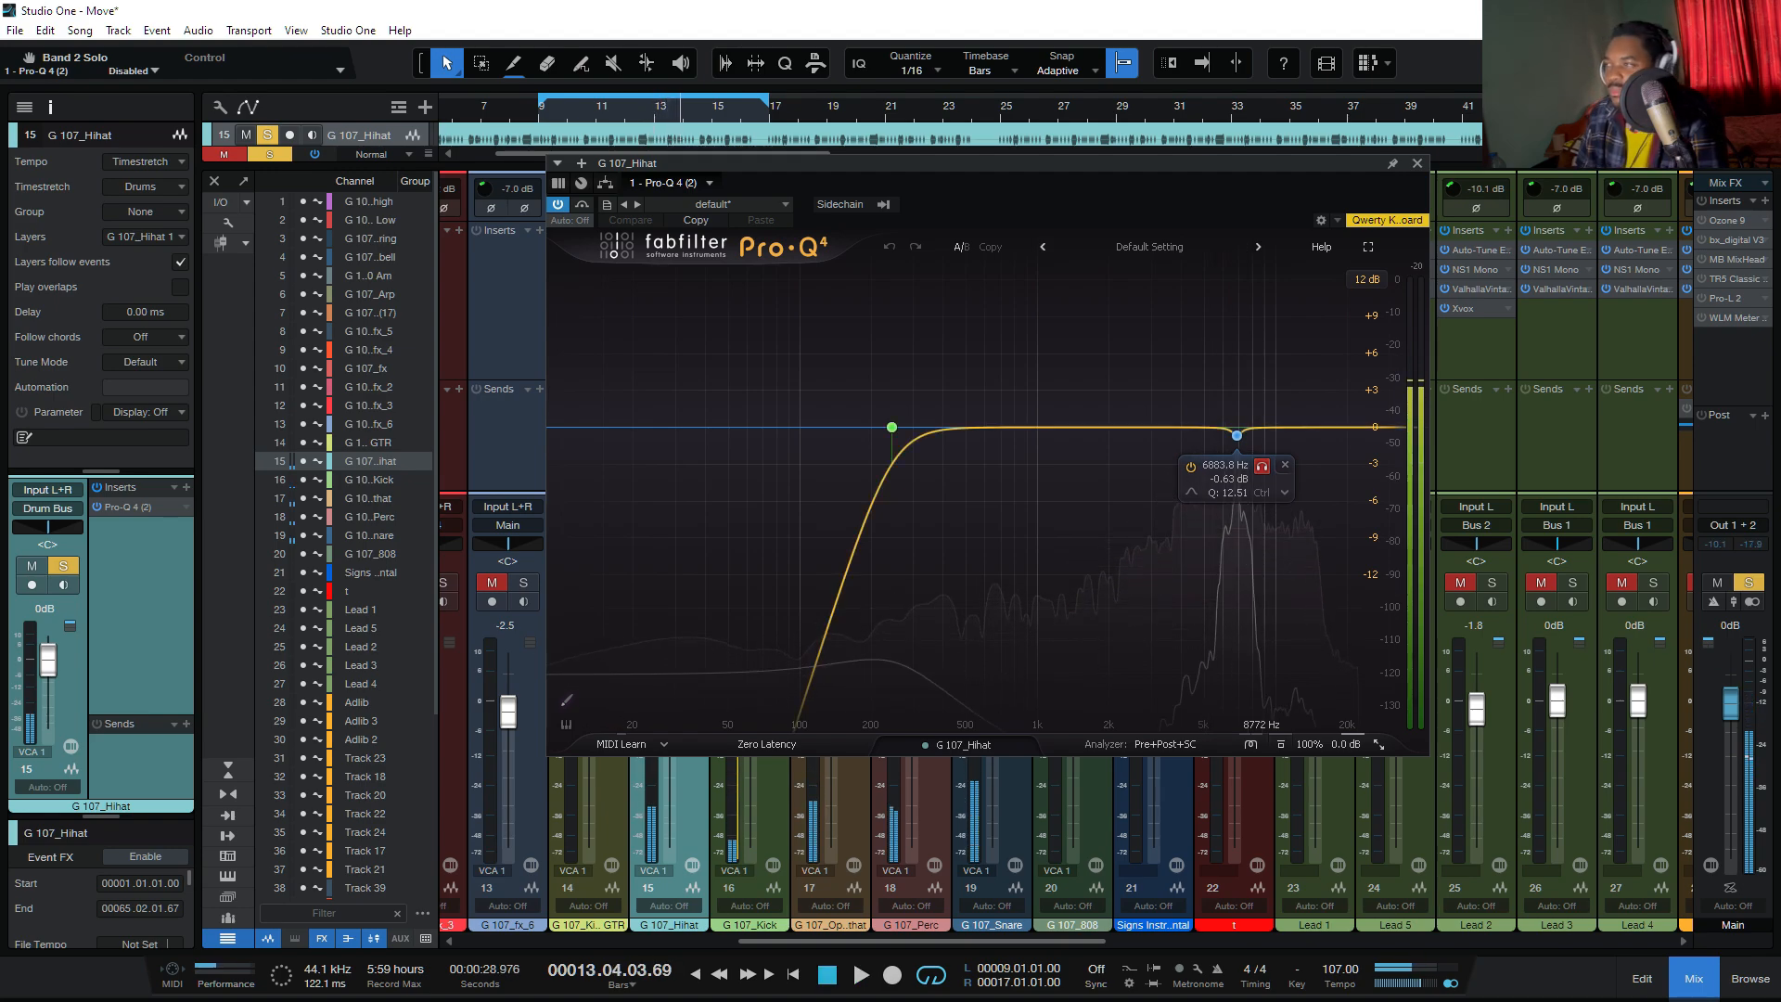
{"action": "key", "text": "space"}
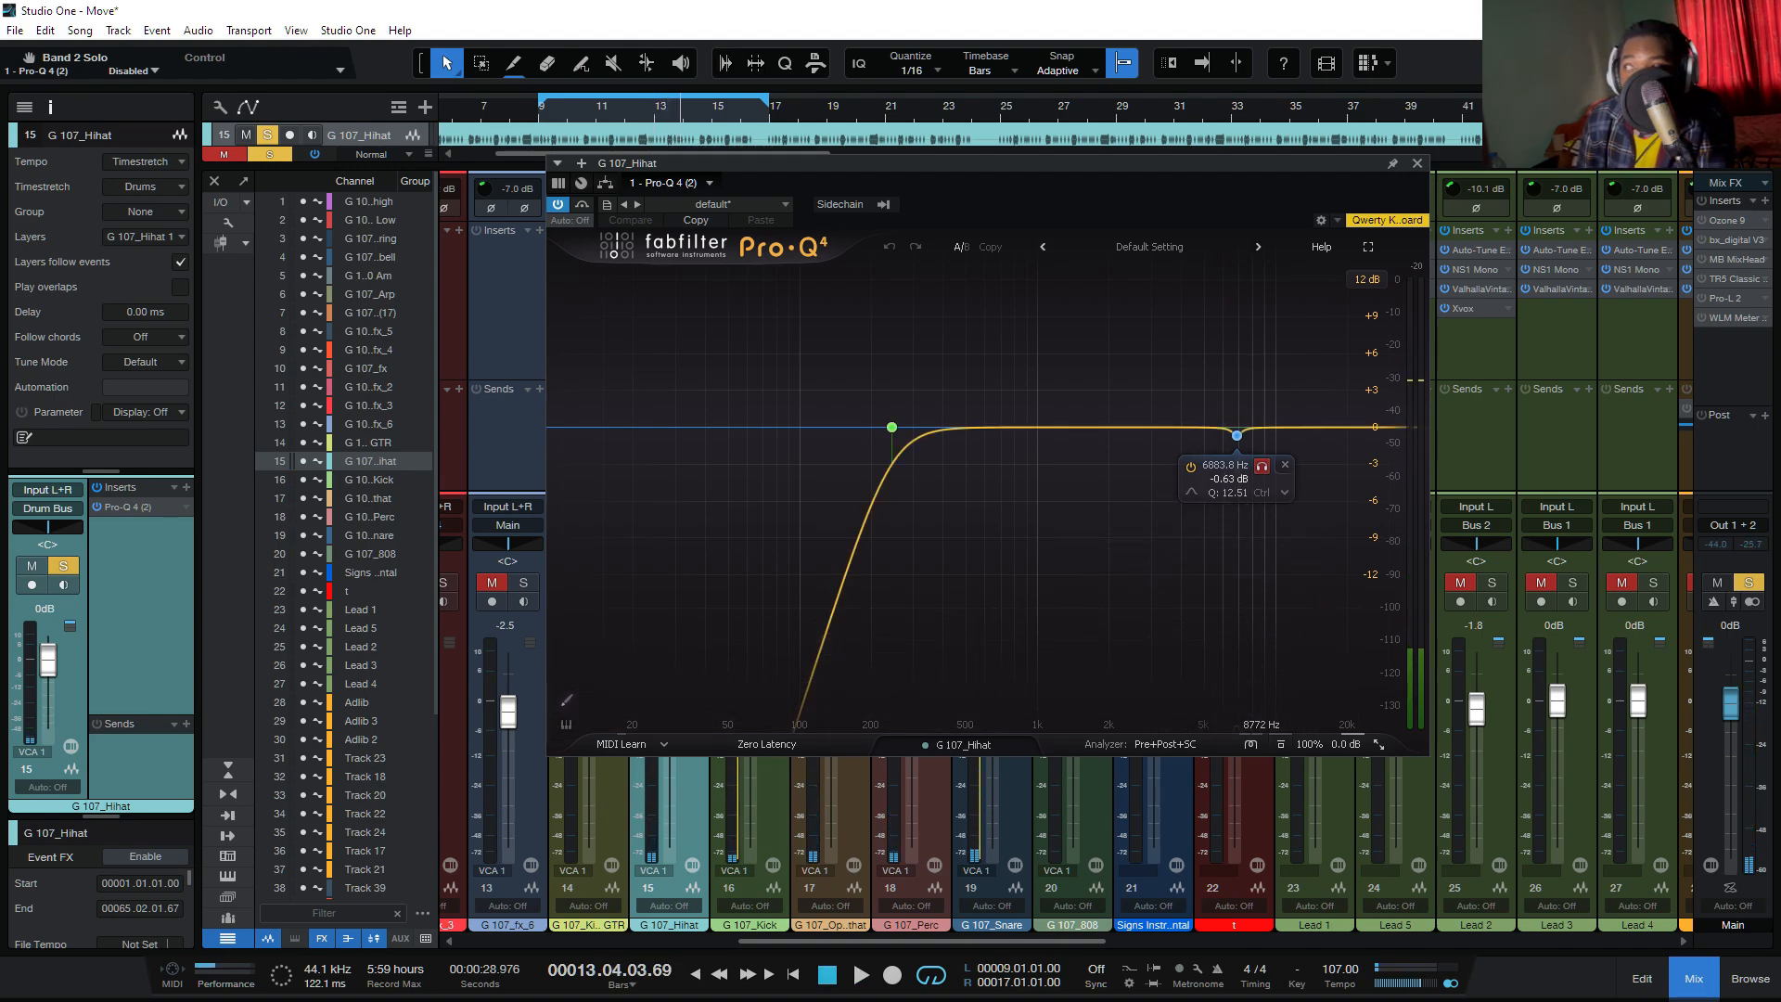
{"action": "left_click", "coordinate": [1237, 435]}
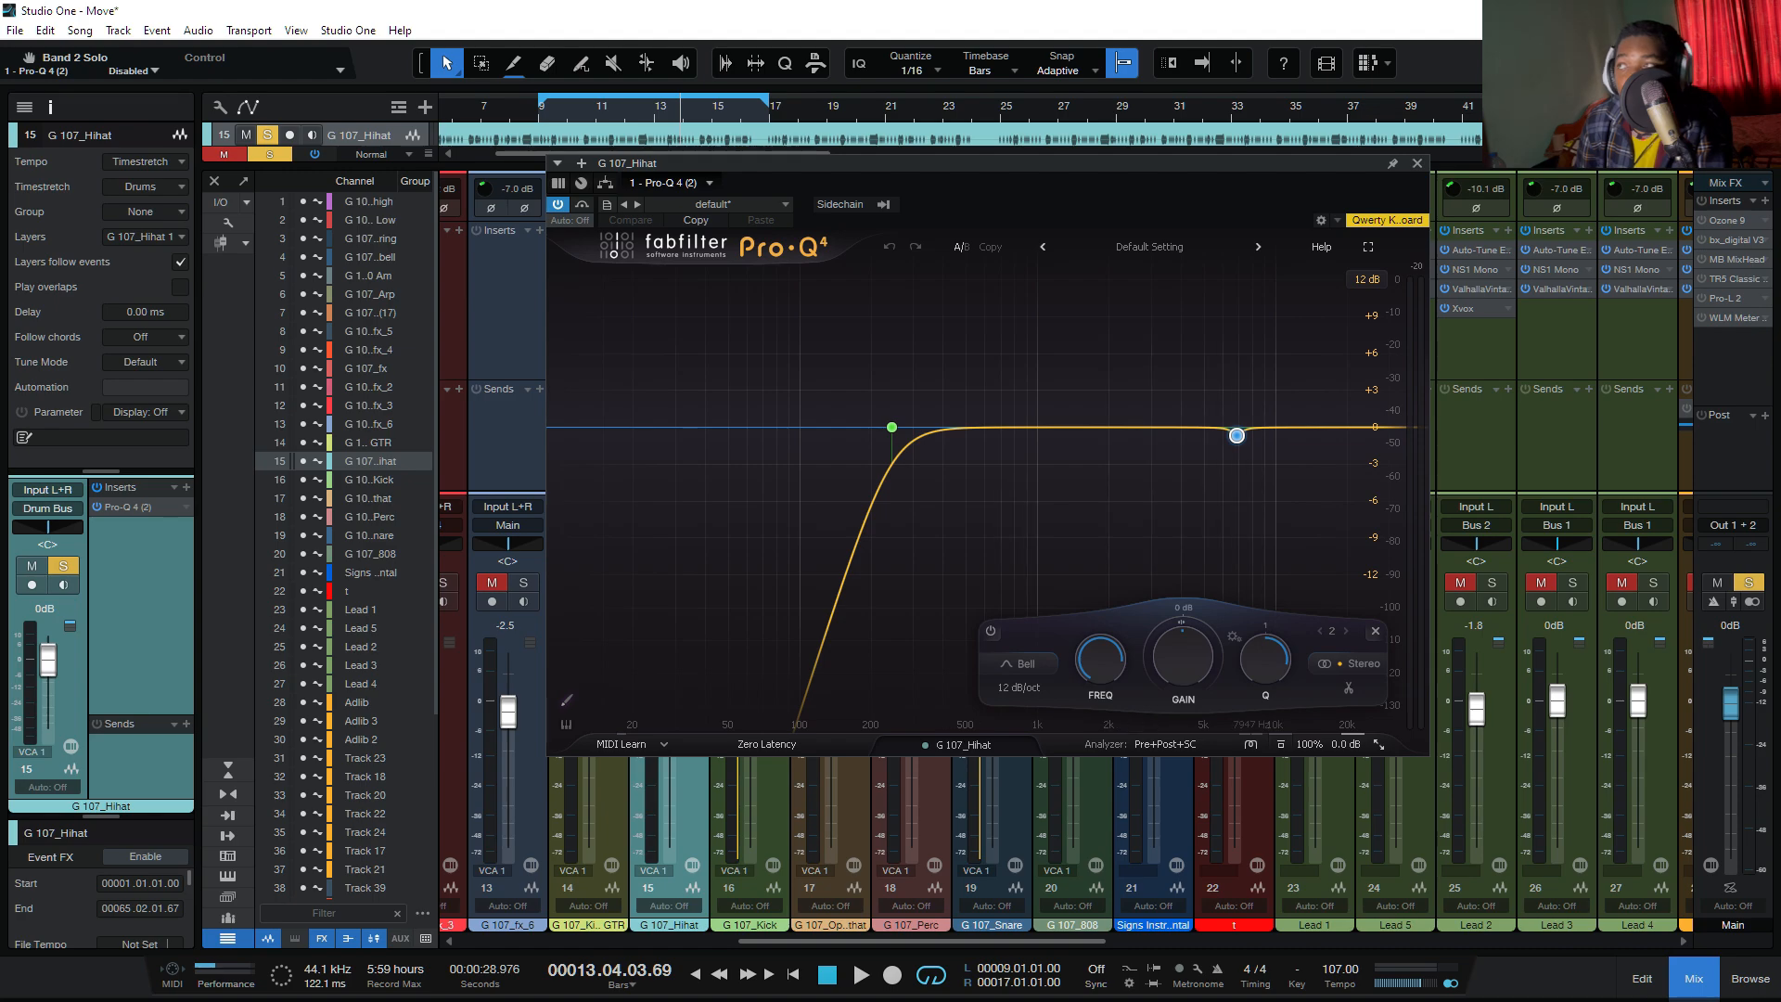
Step: Close the hi-hat's Pro-Q 4 and set the arrangement's loop range from bar 13 to bar 21
{"action": "left_click", "coordinate": [1418, 163]}
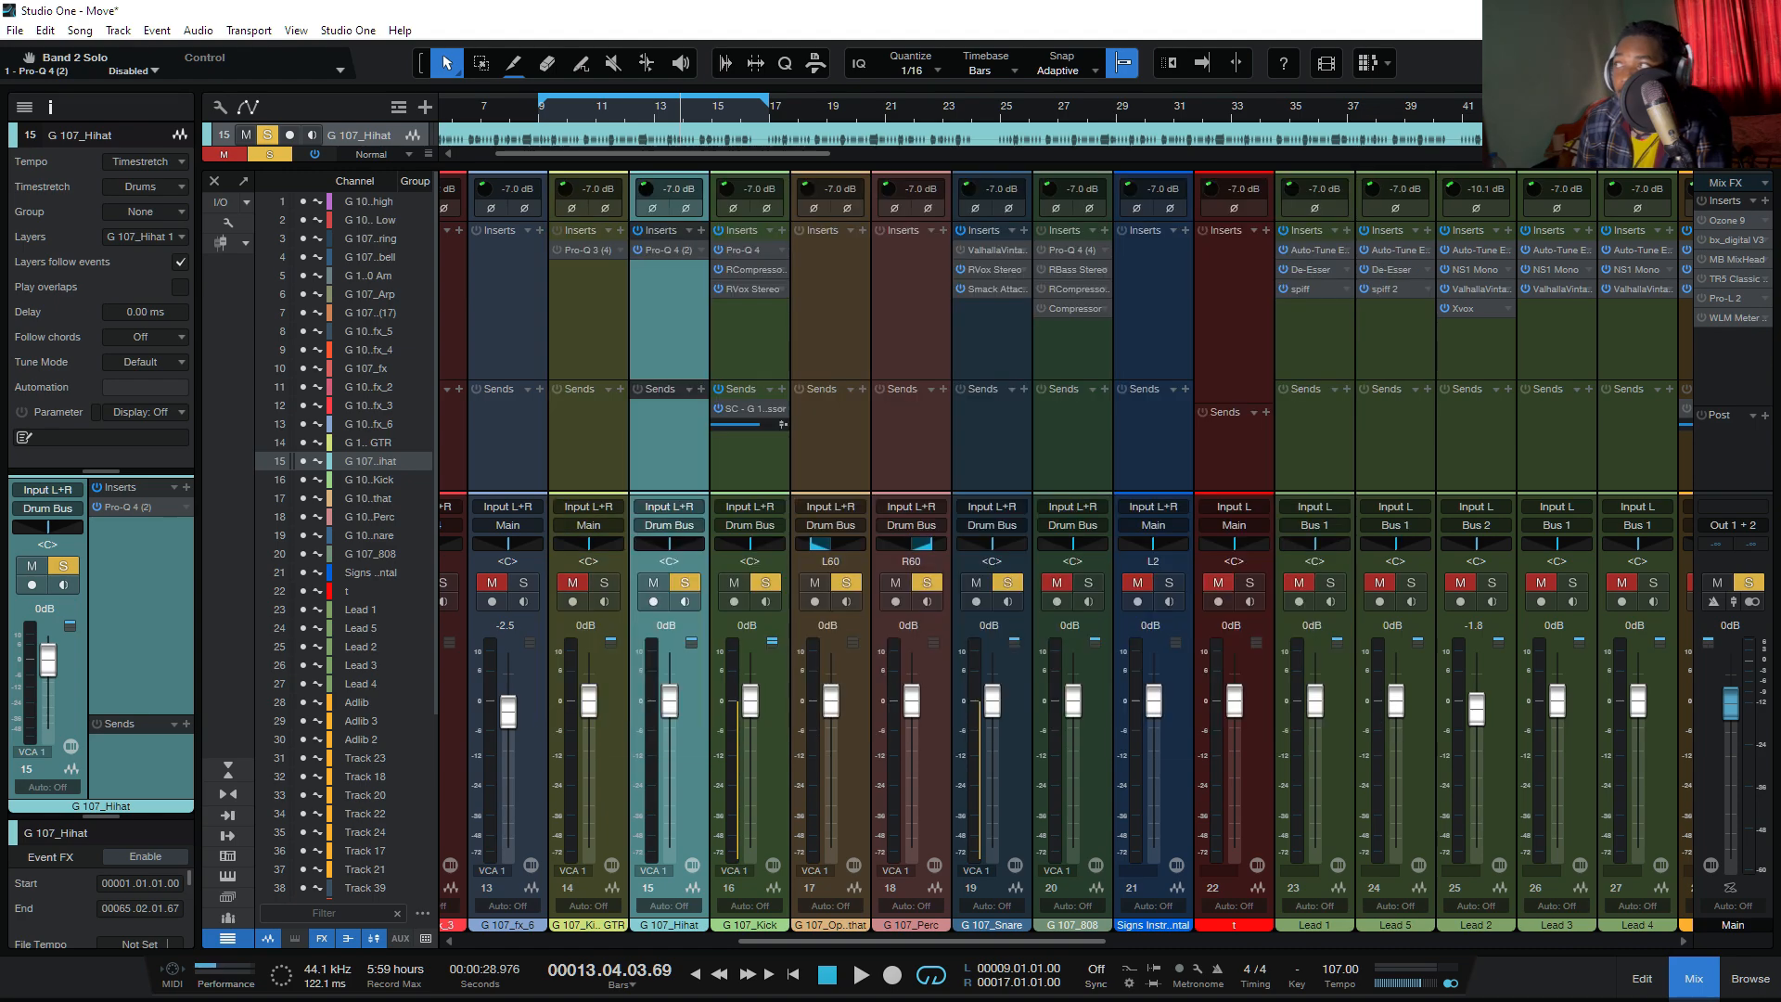
{"action": "key", "text": "F3"}
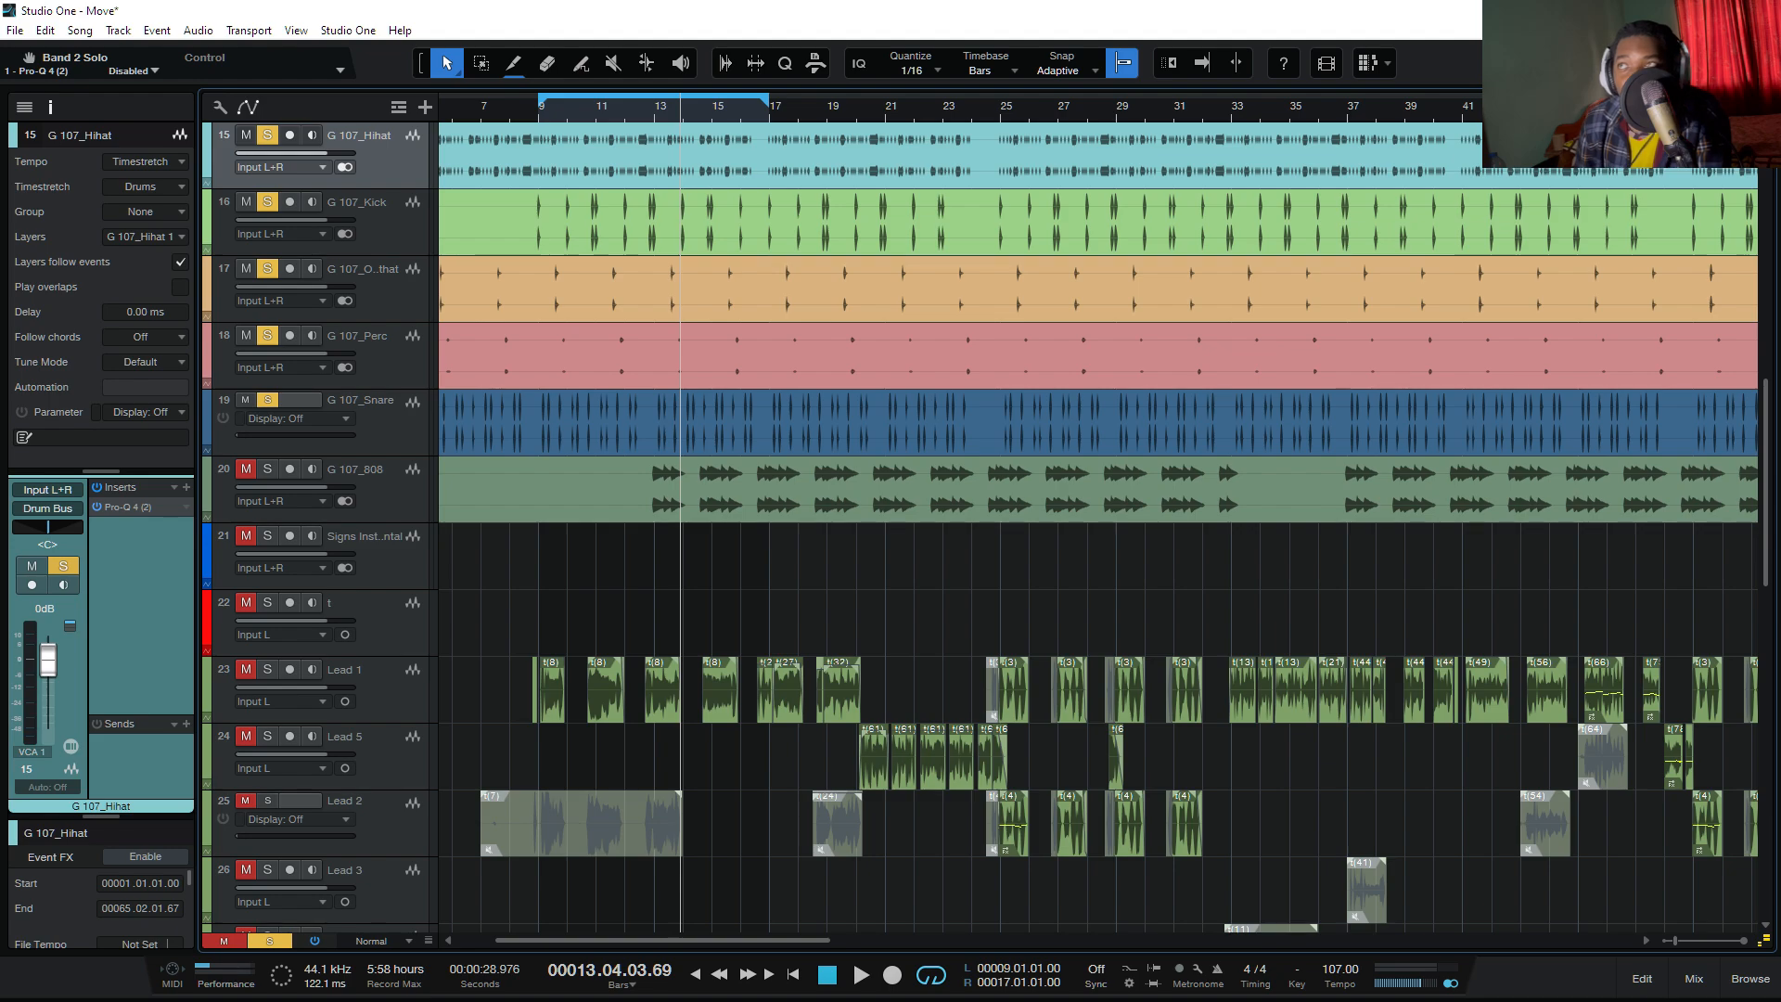
{"action": "left_click_drag", "start_coordinate": [541, 98], "coordinate": [657, 99]}
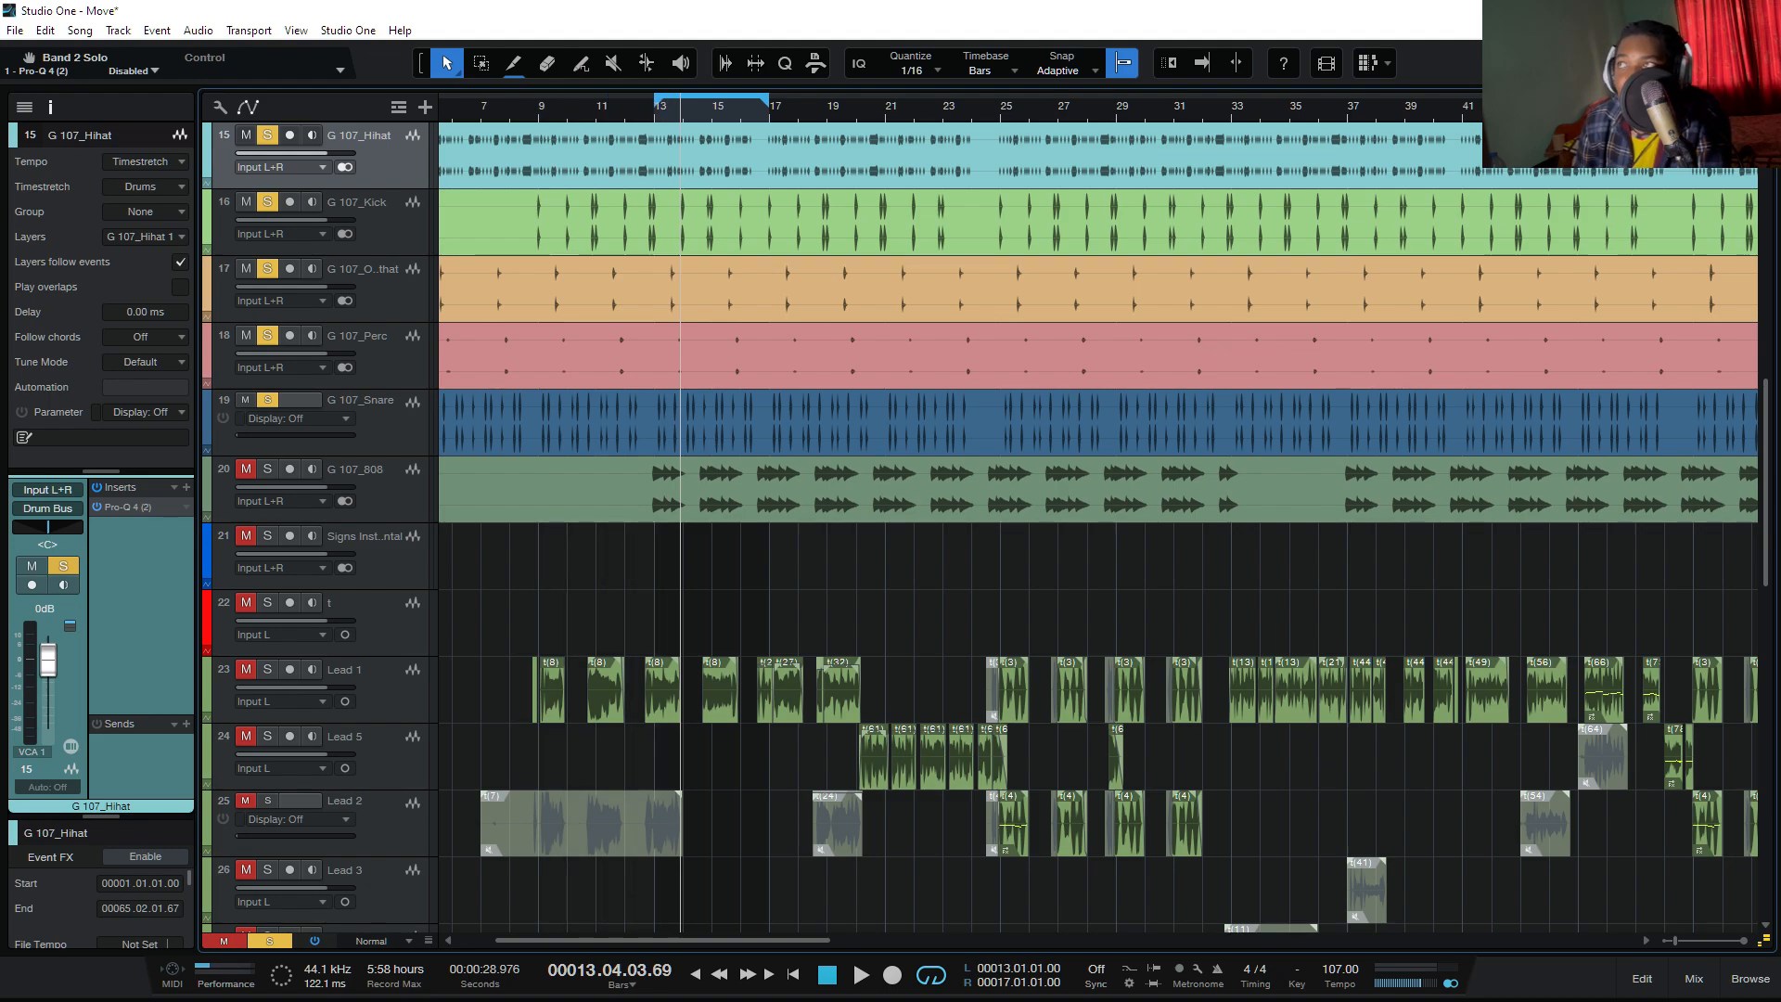
{"action": "left_click_drag", "start_coordinate": [766, 99], "coordinate": [881, 98]}
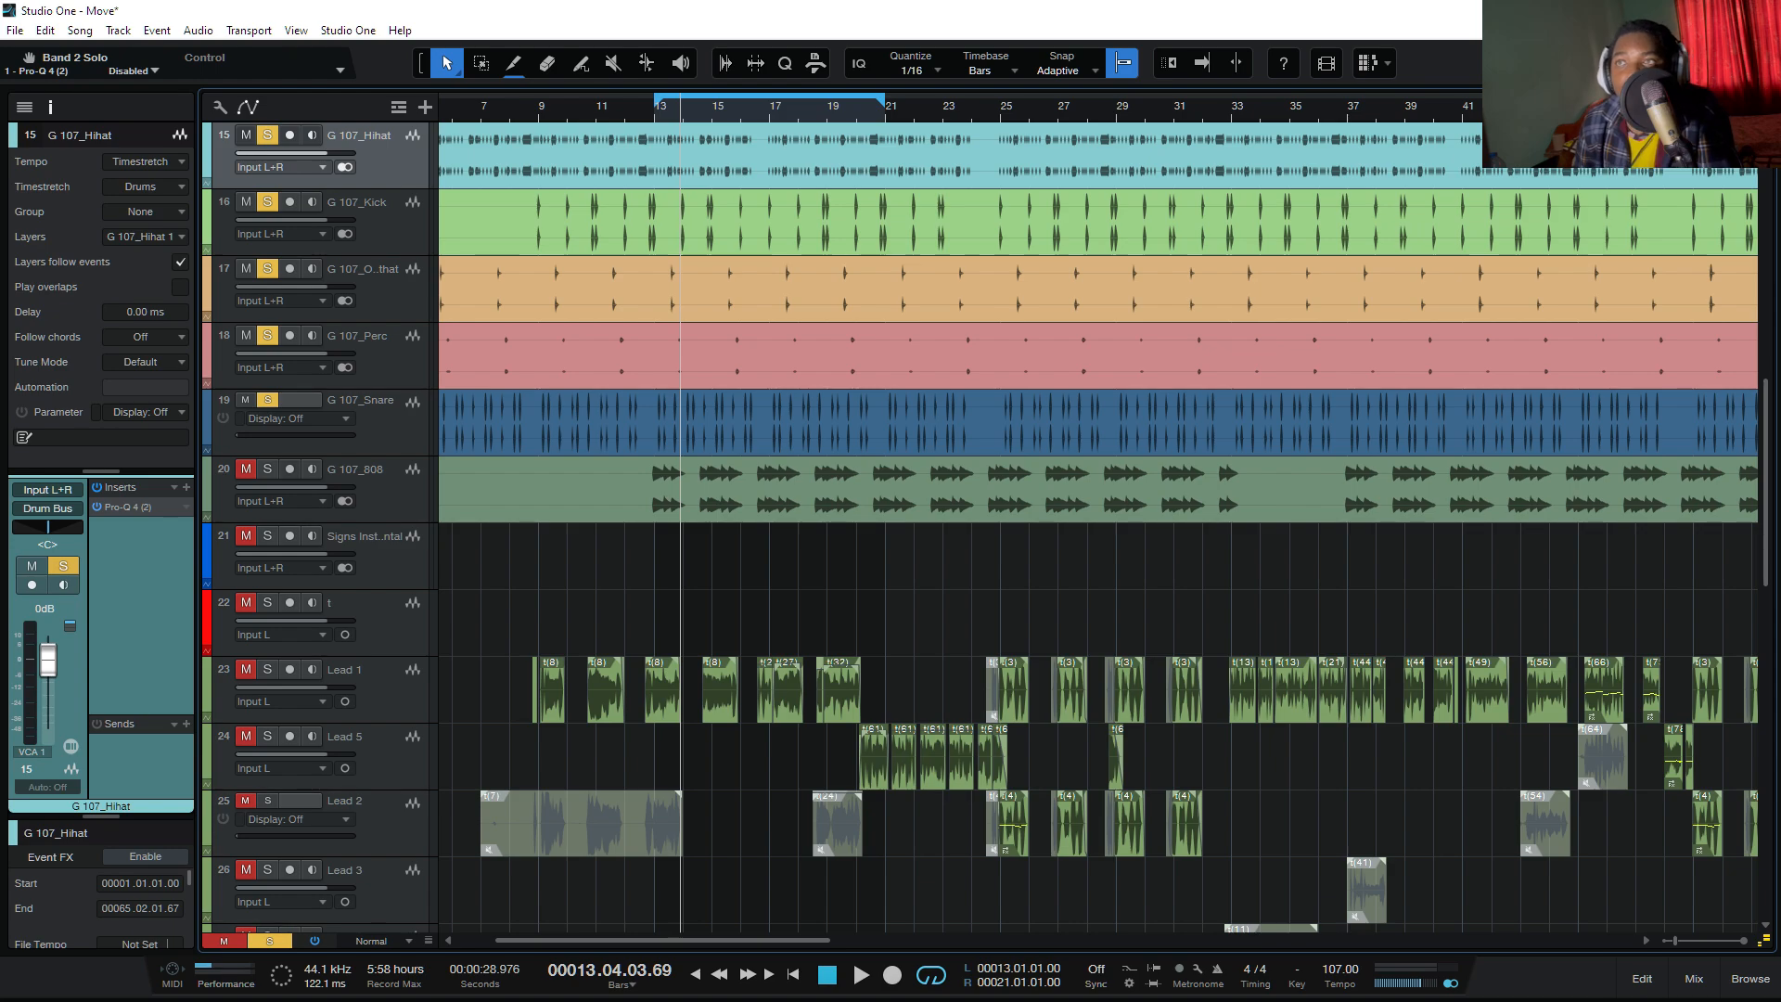
Step: Add the G 107_808 track to the soloed drums, bypass its inserts in the mixer, and play through to bar 19
{"action": "left_click", "coordinate": [267, 470]}
{"action": "left_click", "coordinate": [372, 482]}
{"action": "key", "text": "F3"}
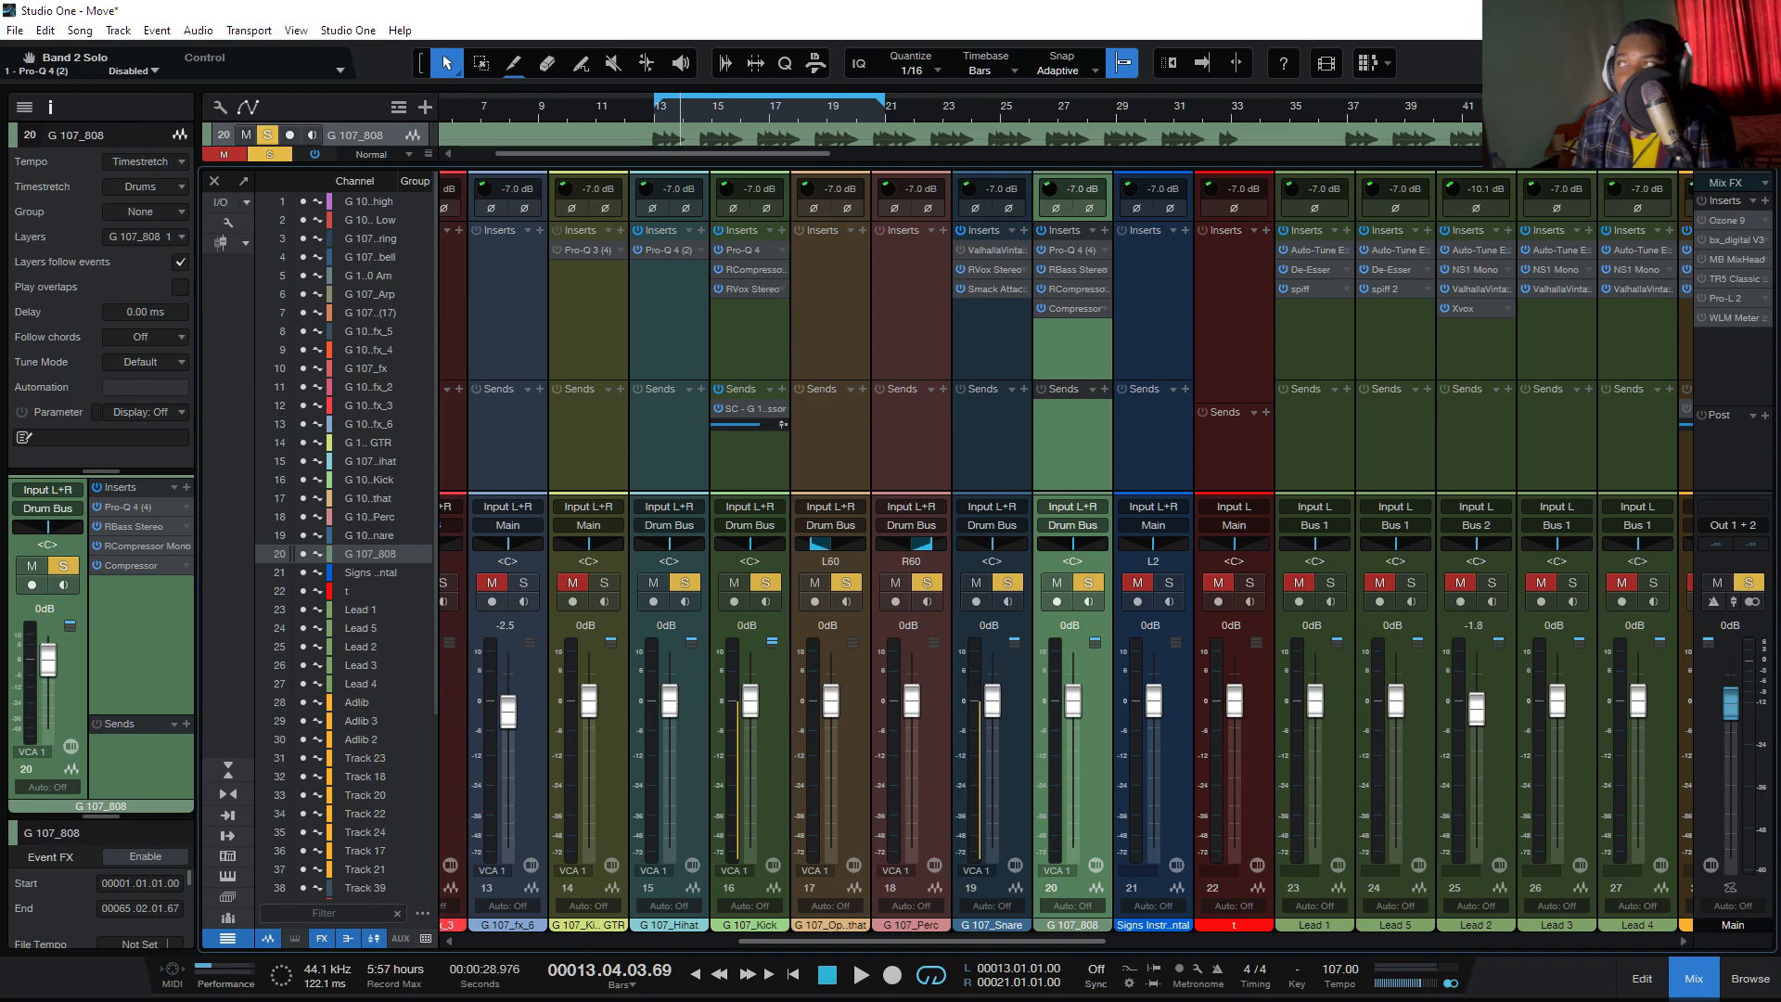
{"action": "left_click", "coordinate": [1041, 230]}
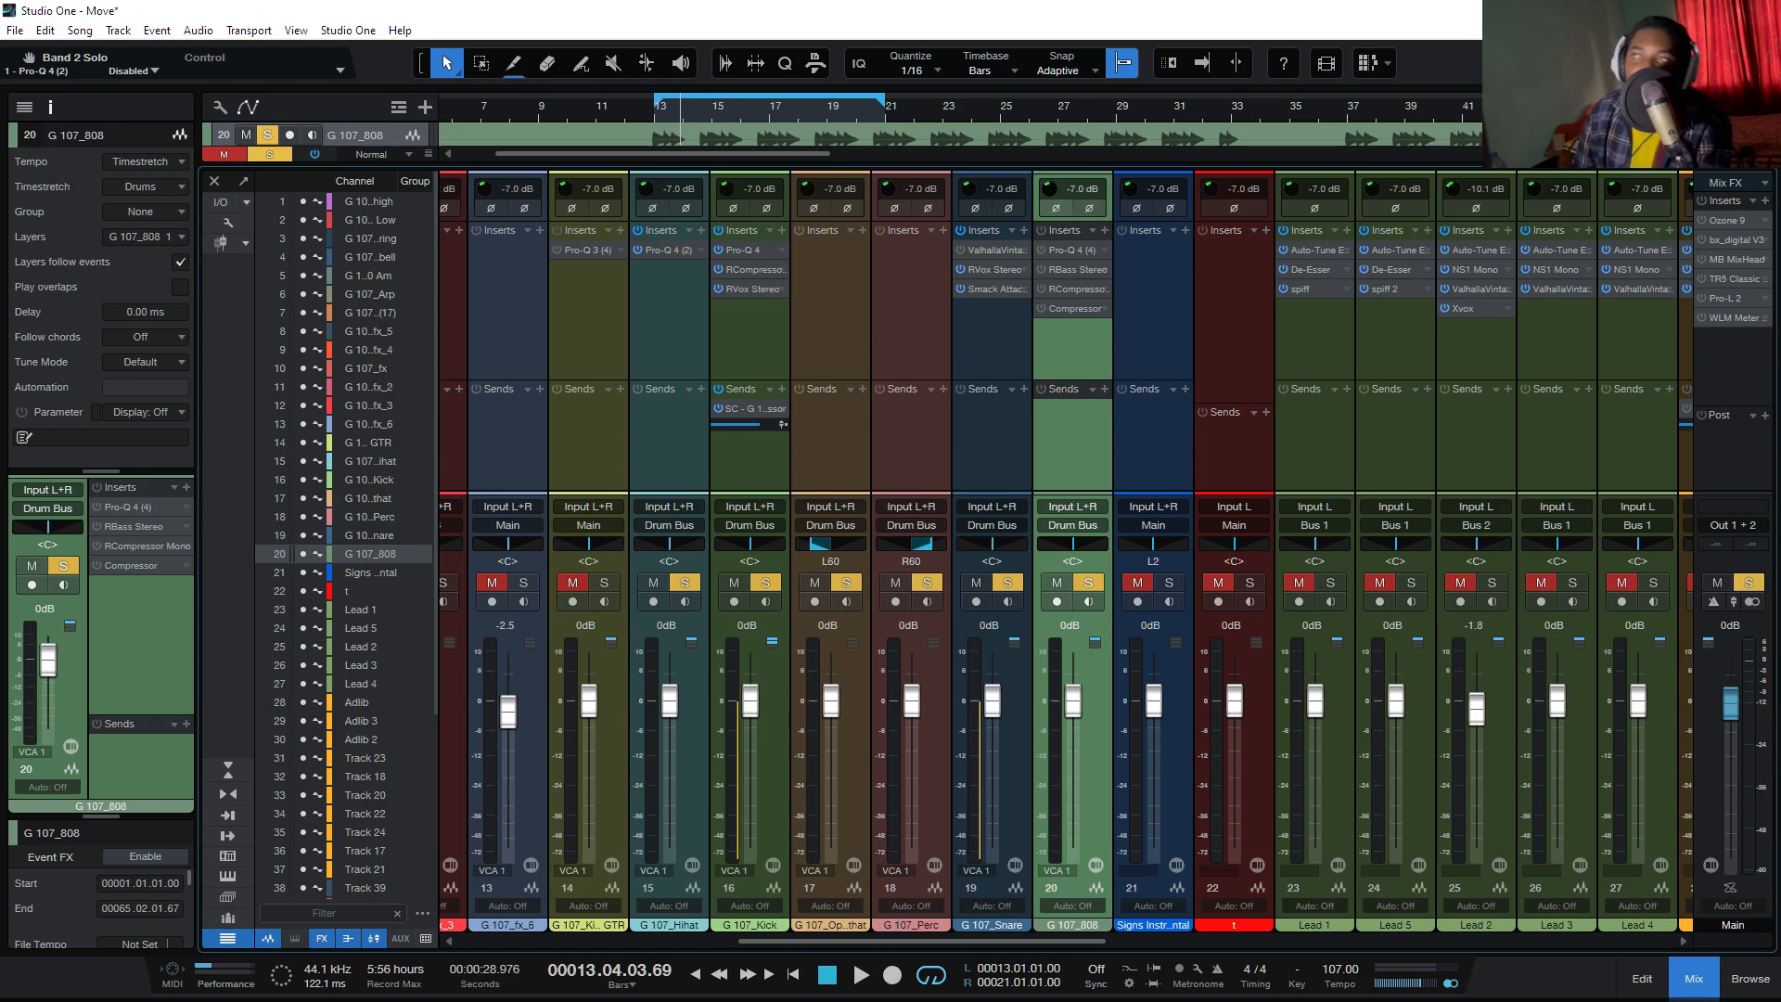
{"action": "key", "text": "space"}
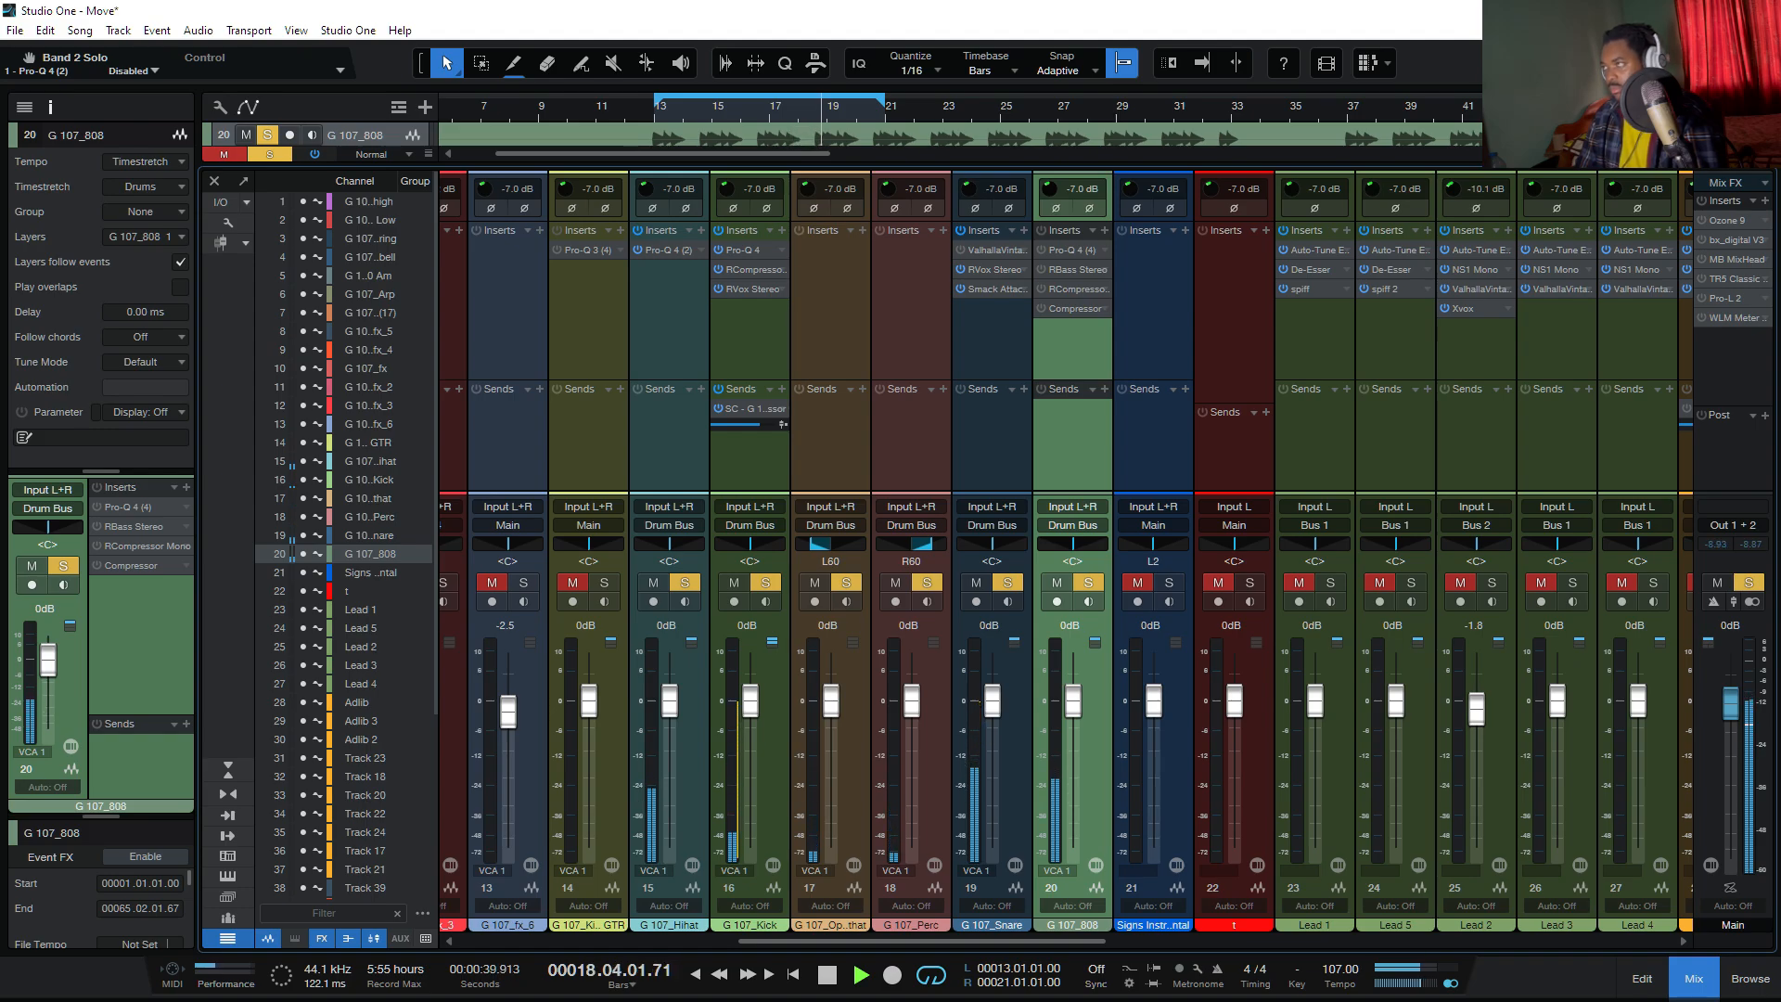
{"action": "key", "text": "space"}
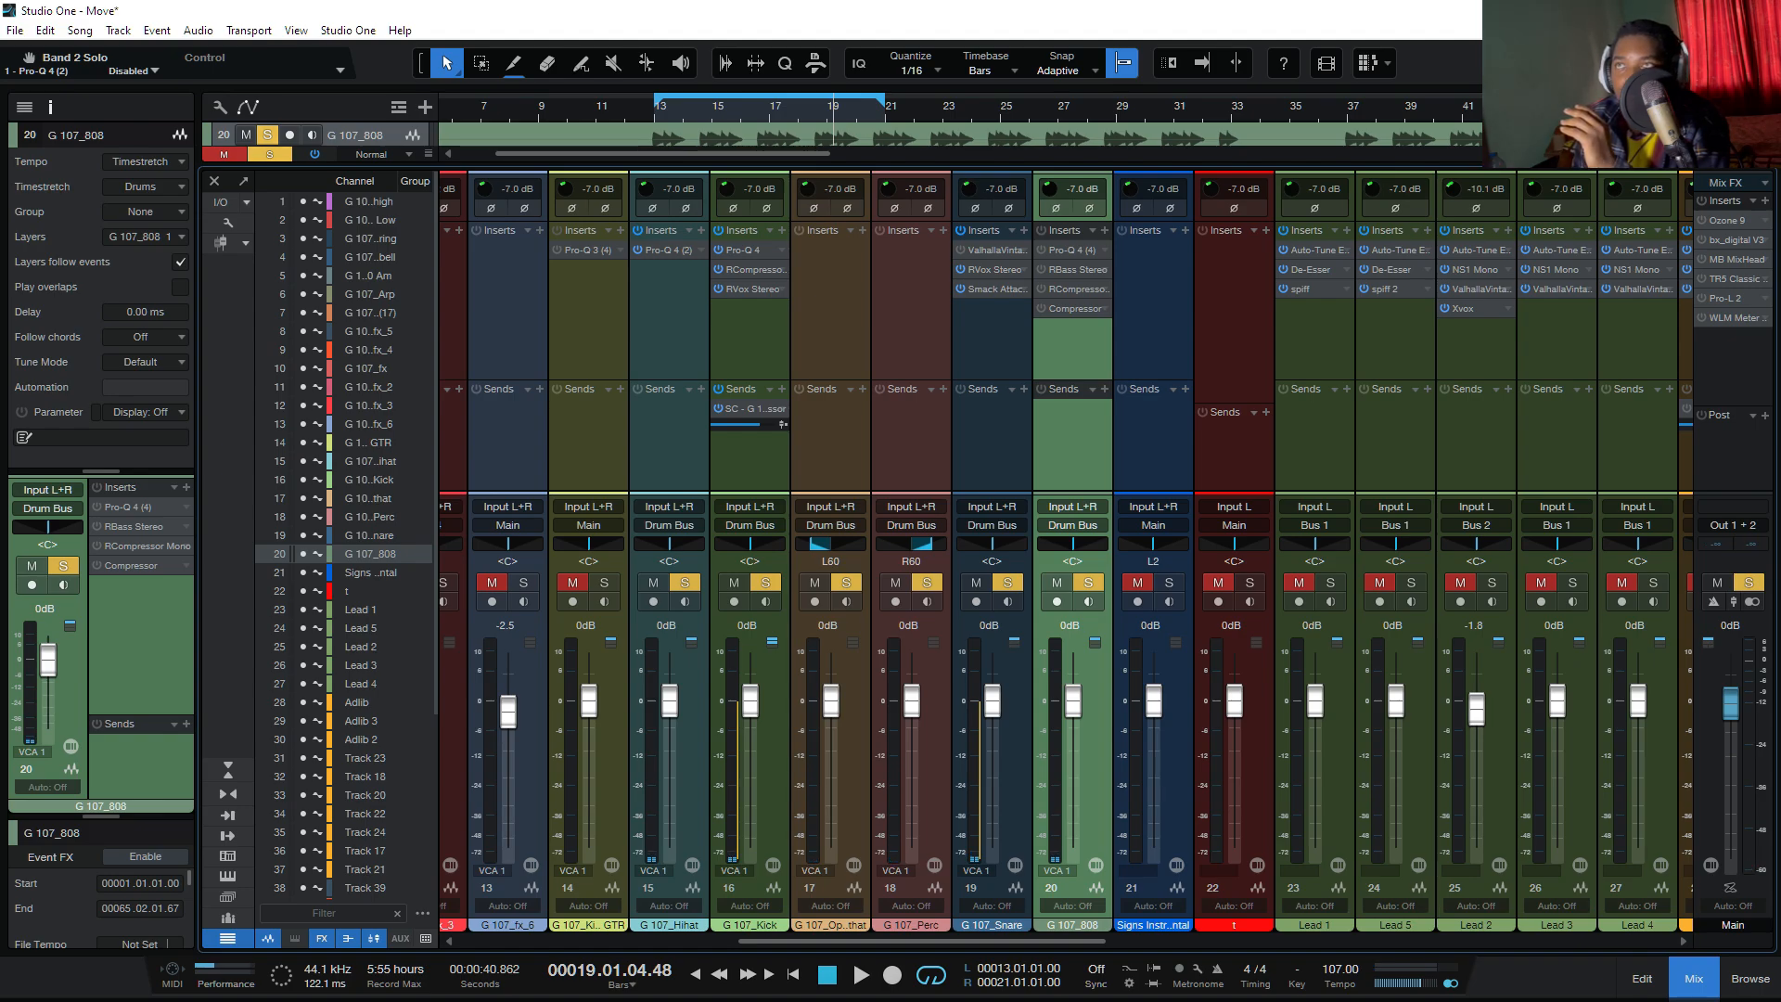
Step: Solo only the G 107_808 track, turn its inserts back on, and open its Pro-Q 4
{"action": "left_click", "coordinate": [269, 155]}
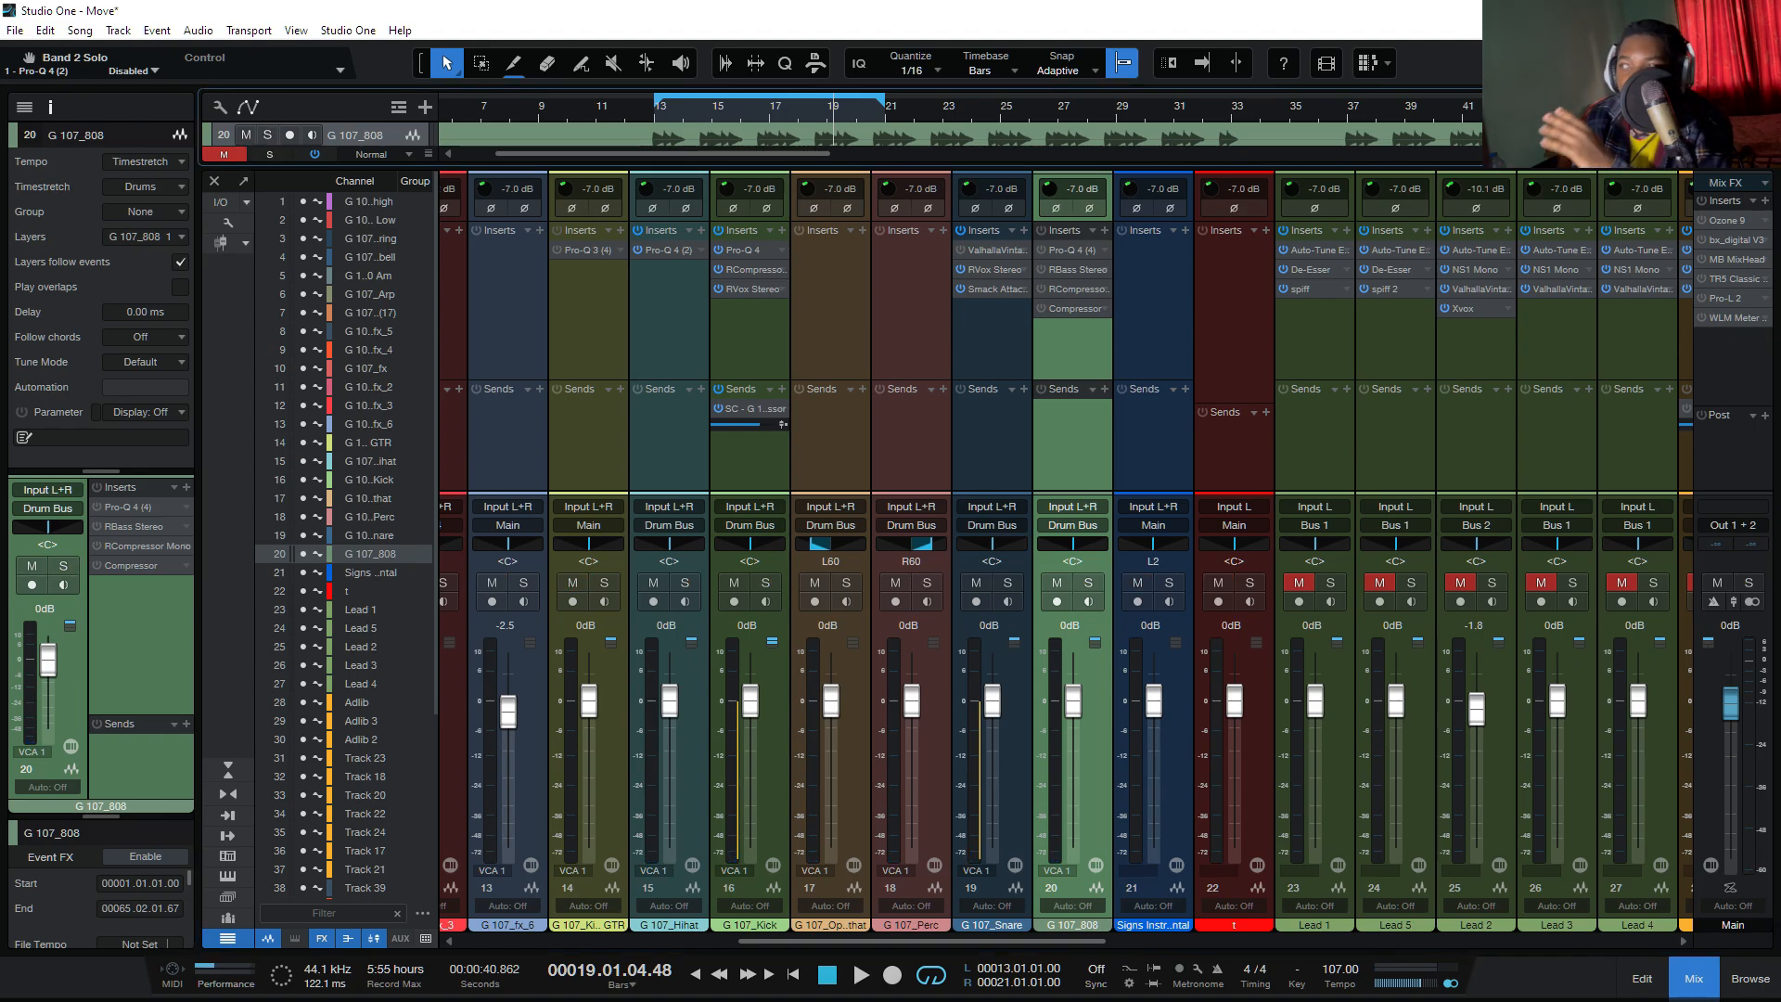
{"action": "left_click", "coordinate": [1089, 582]}
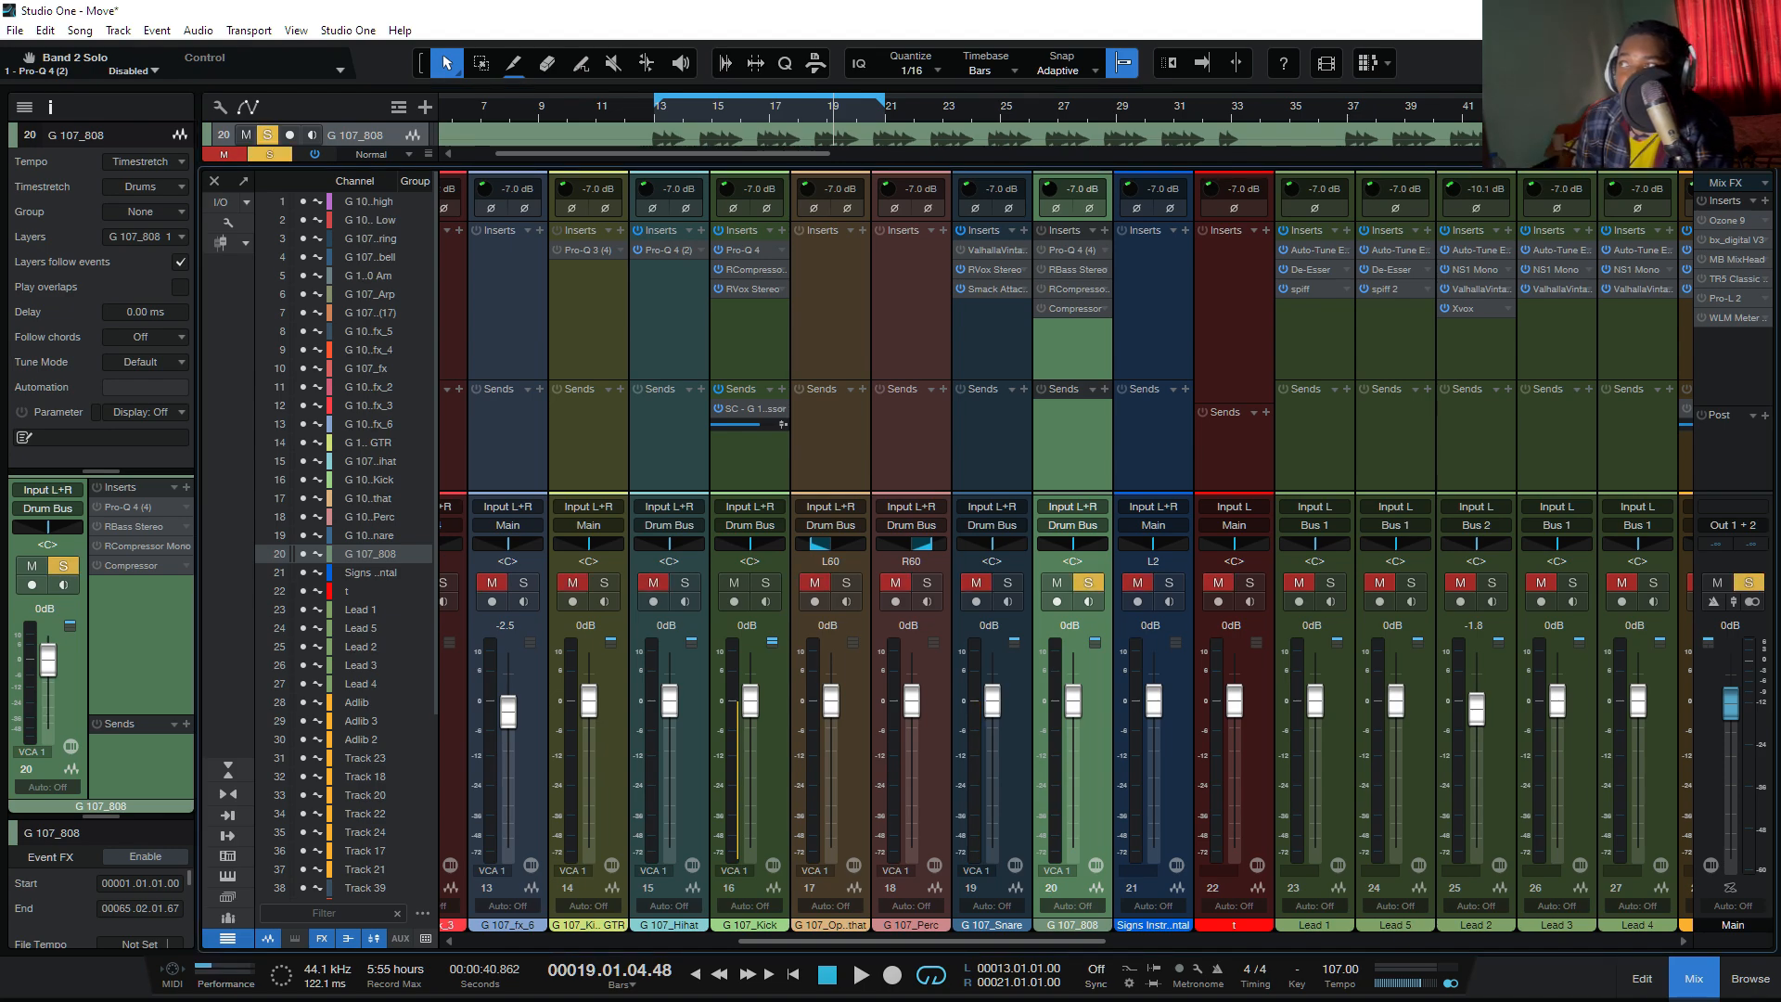
{"action": "left_click", "coordinate": [1041, 231]}
{"action": "left_click", "coordinate": [1104, 251]}
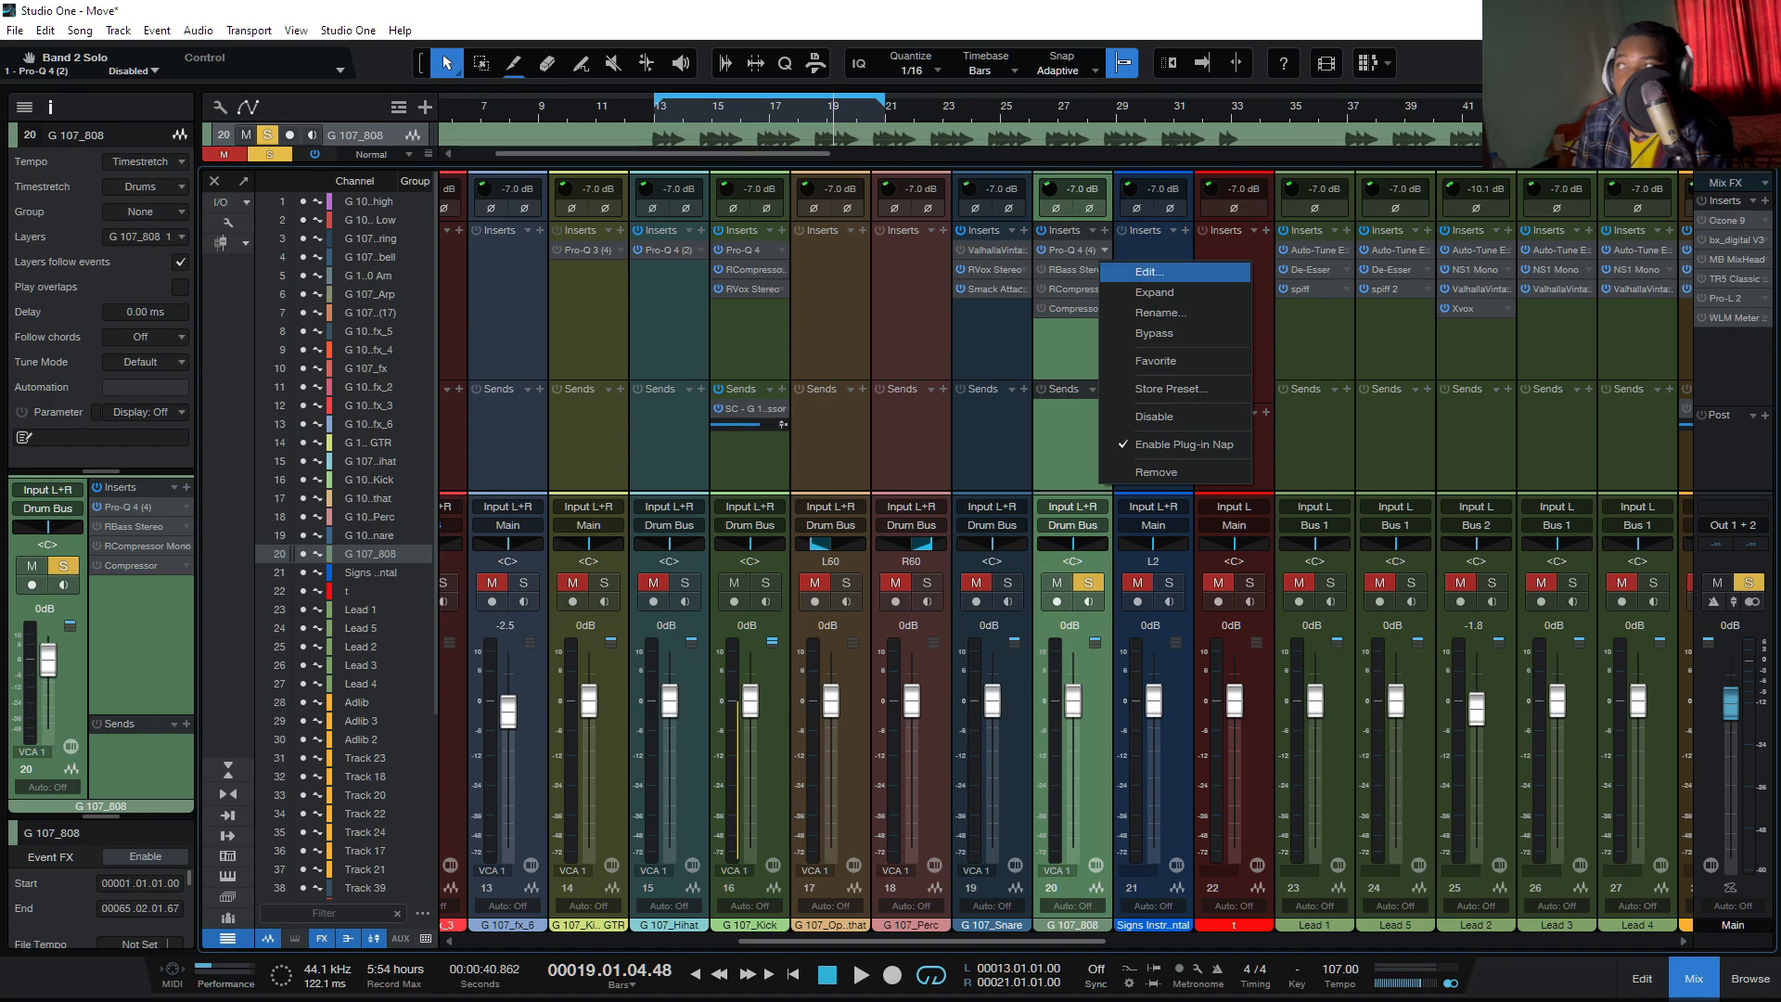
{"action": "left_click", "coordinate": [1150, 271]}
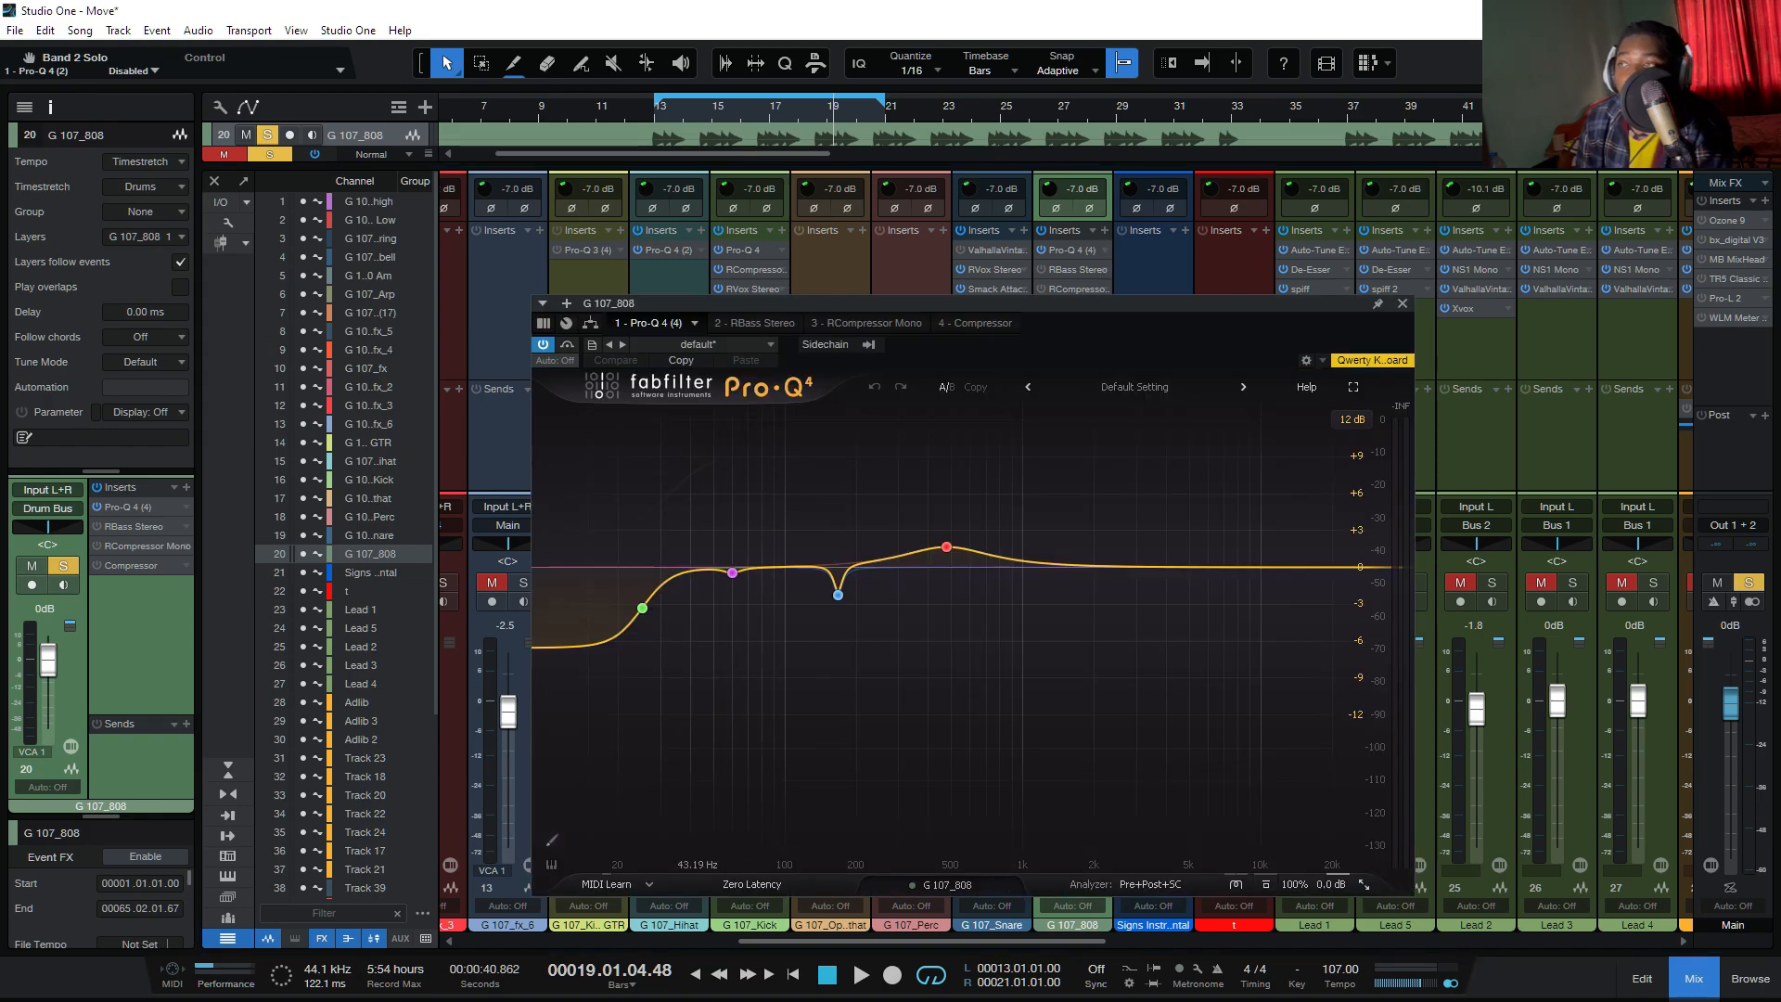
Step: Audition the 808 EQ's 25.206 Hz low band, toggling its solo while starting and stopping playback around bar 13
{"action": "mouse_move", "coordinate": [642, 608]}
{"action": "left_click", "coordinate": [667, 638]}
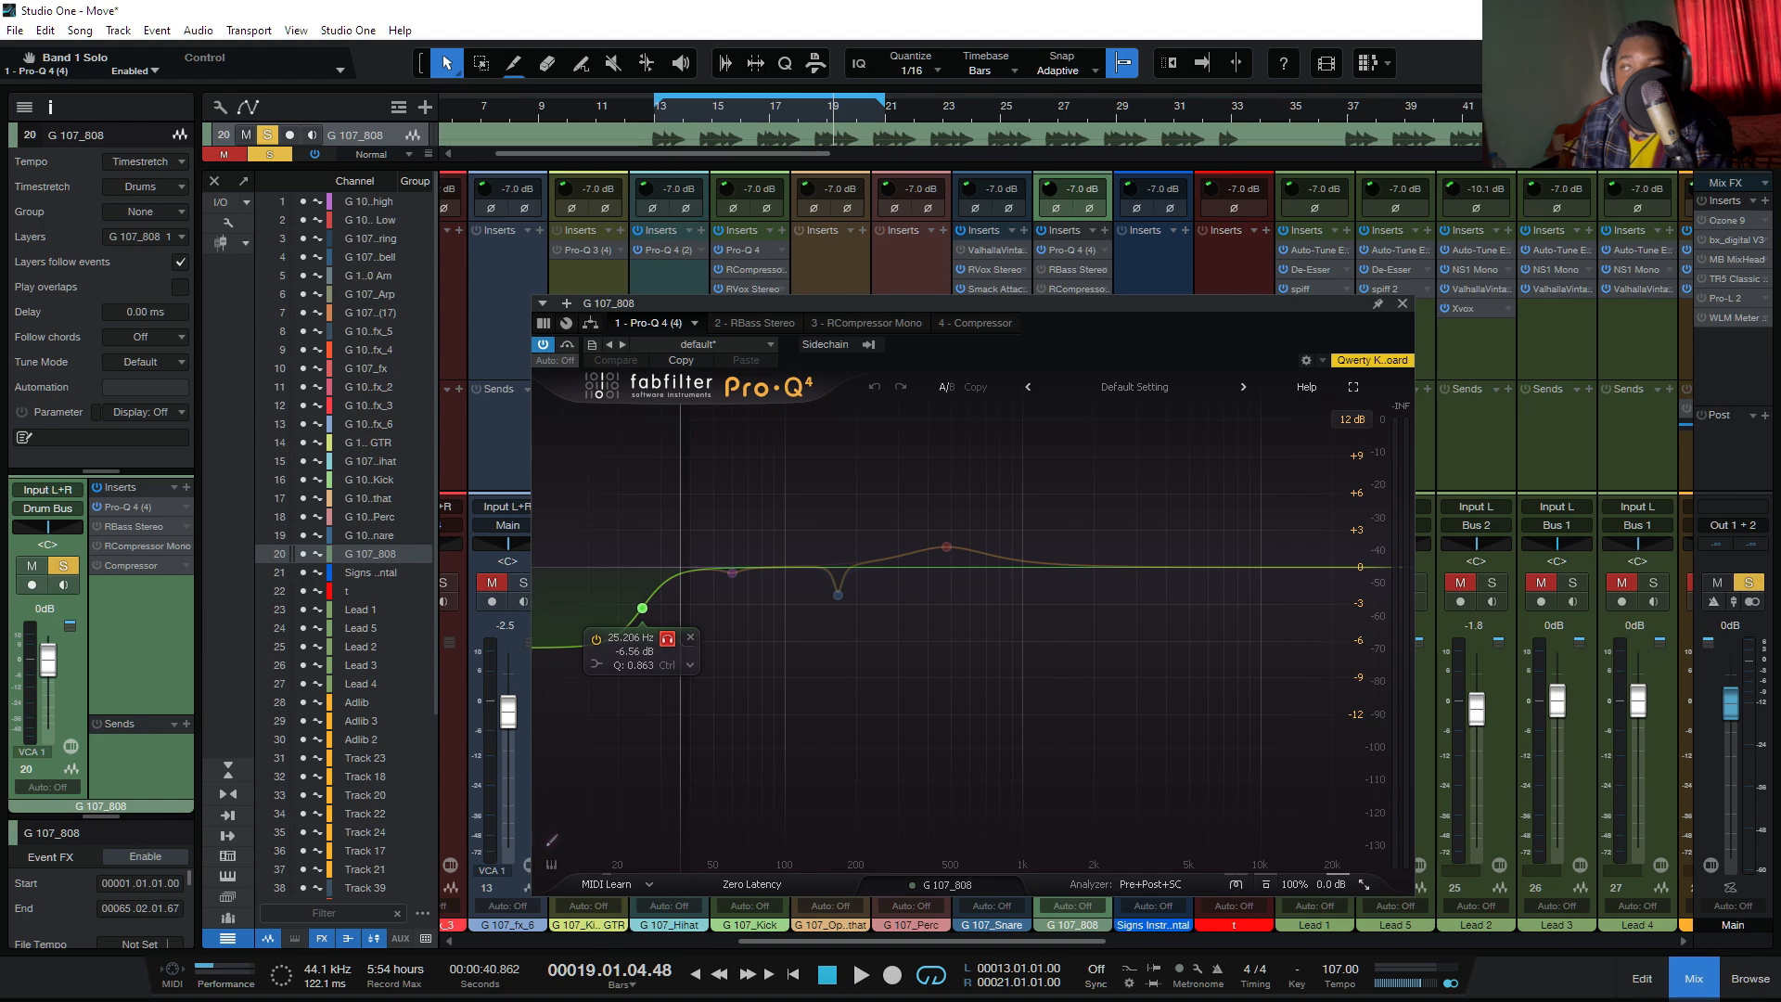
{"action": "key", "text": "space"}
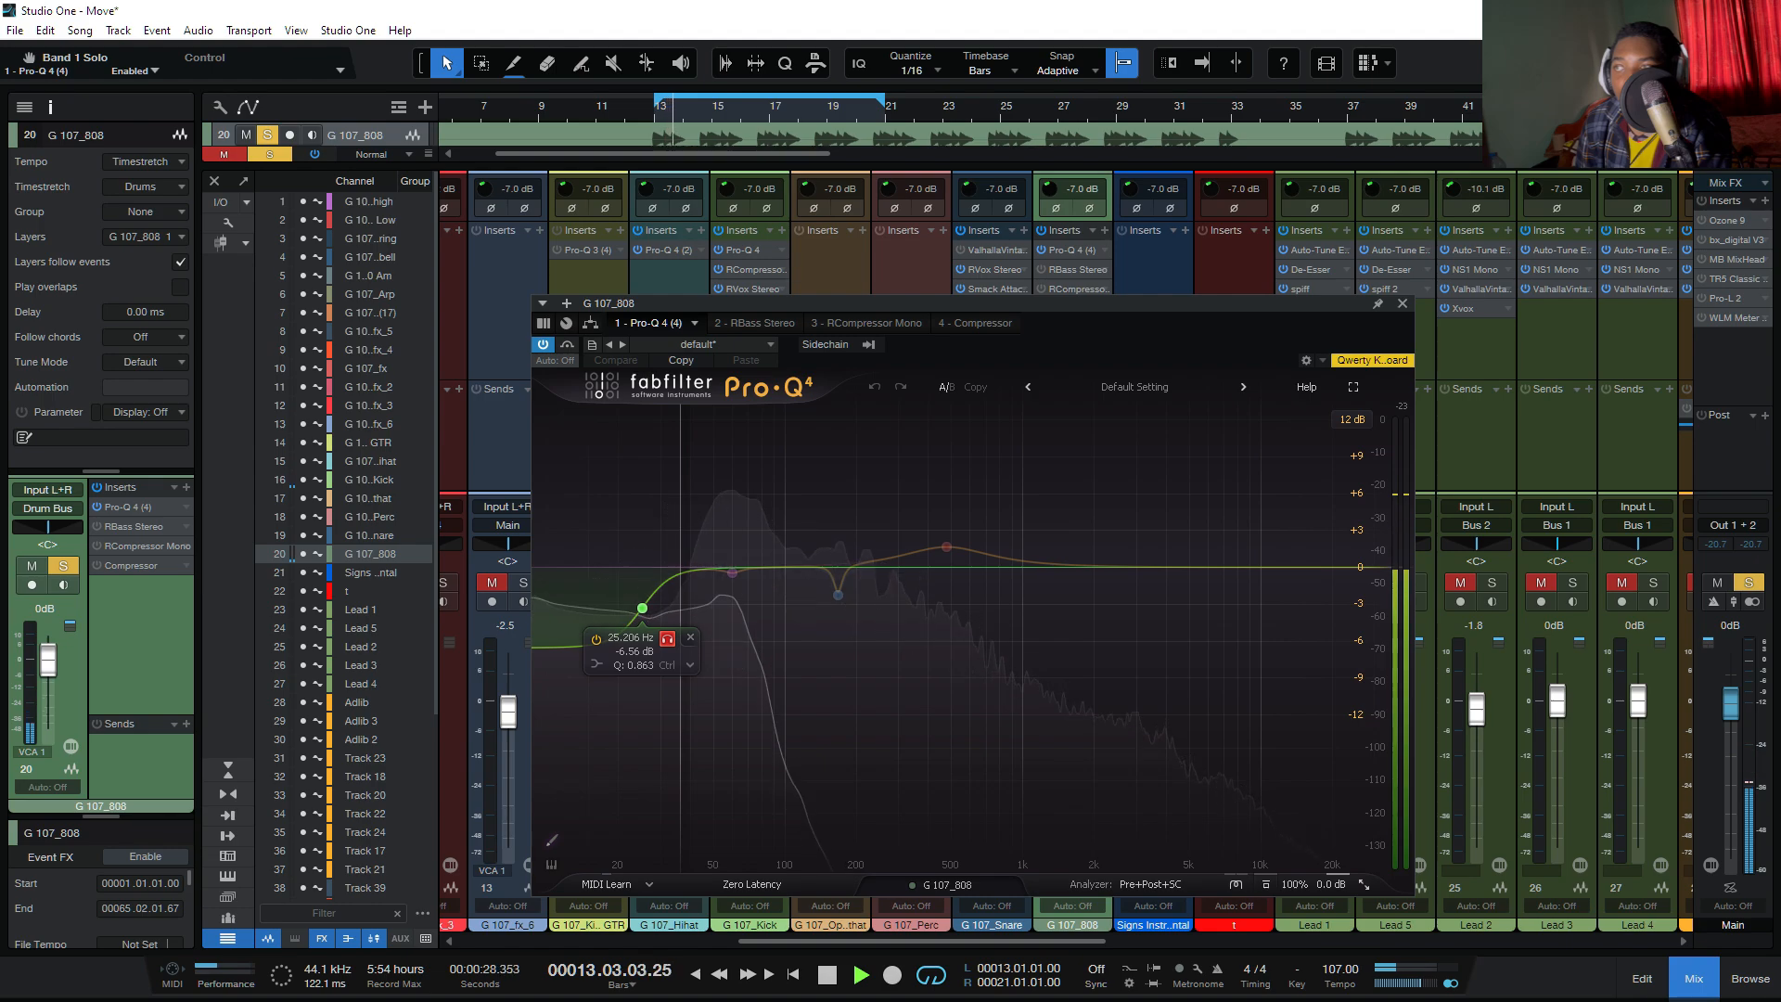
{"action": "left_click", "coordinate": [667, 637]}
{"action": "key", "text": "space"}
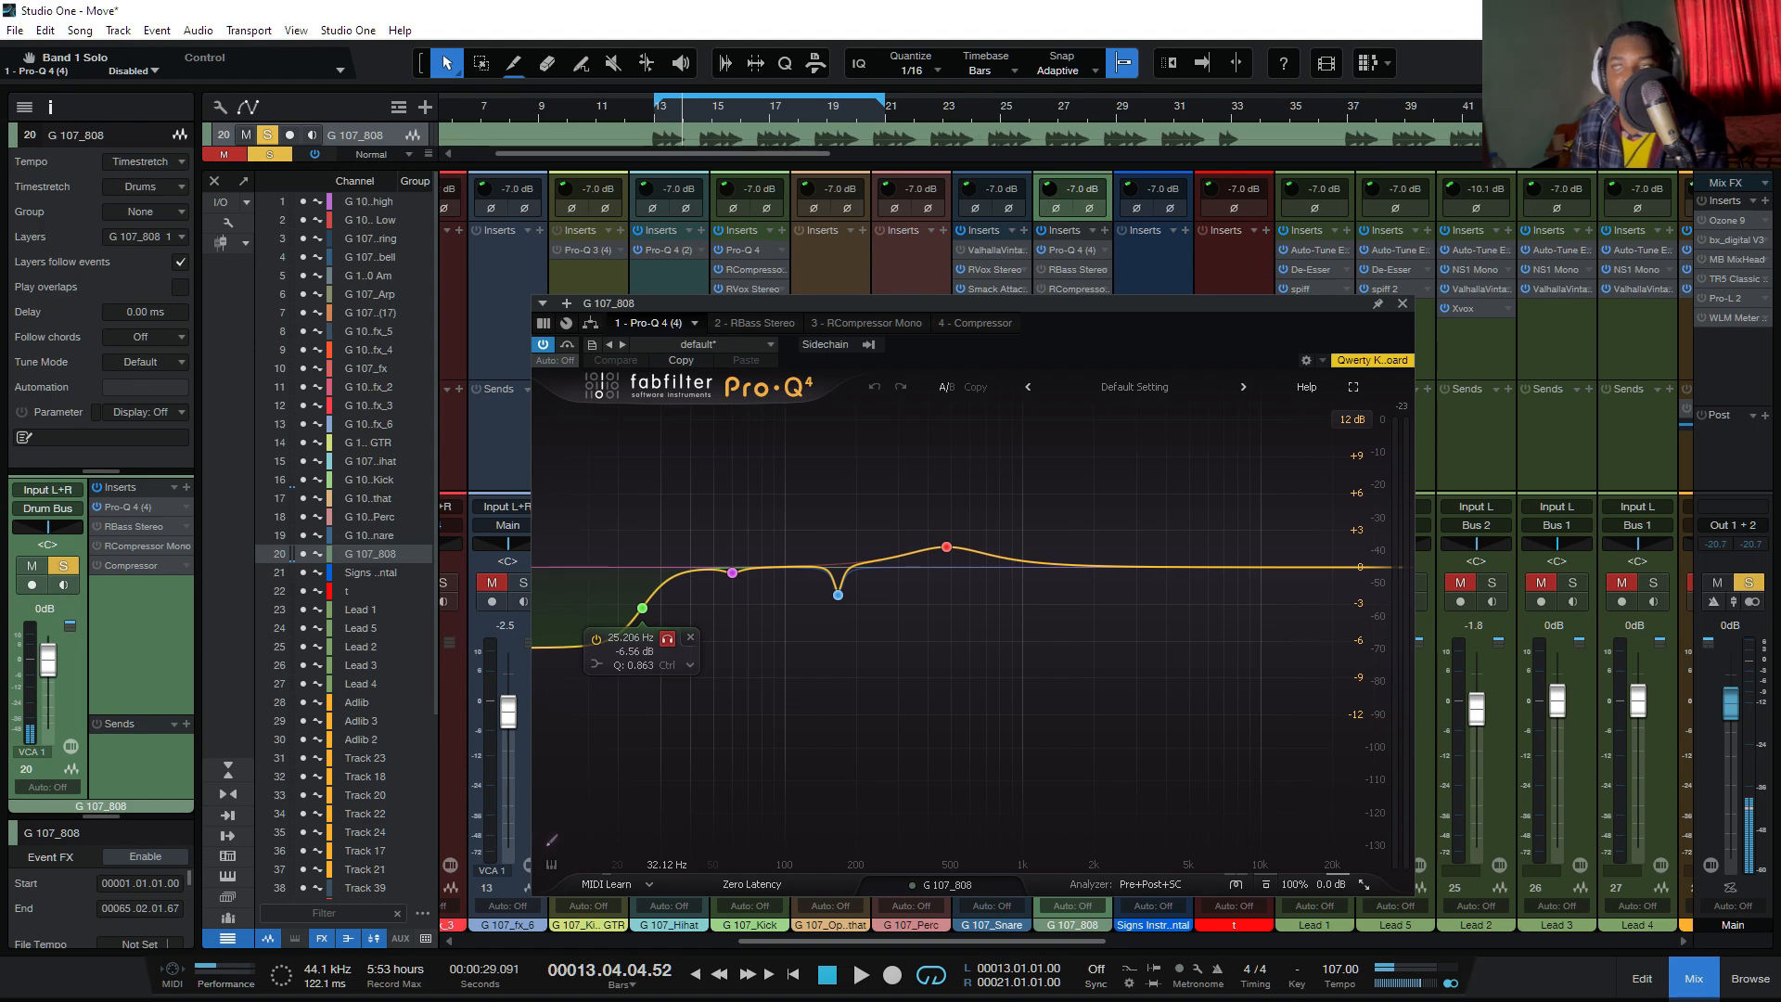
{"action": "key", "text": "space"}
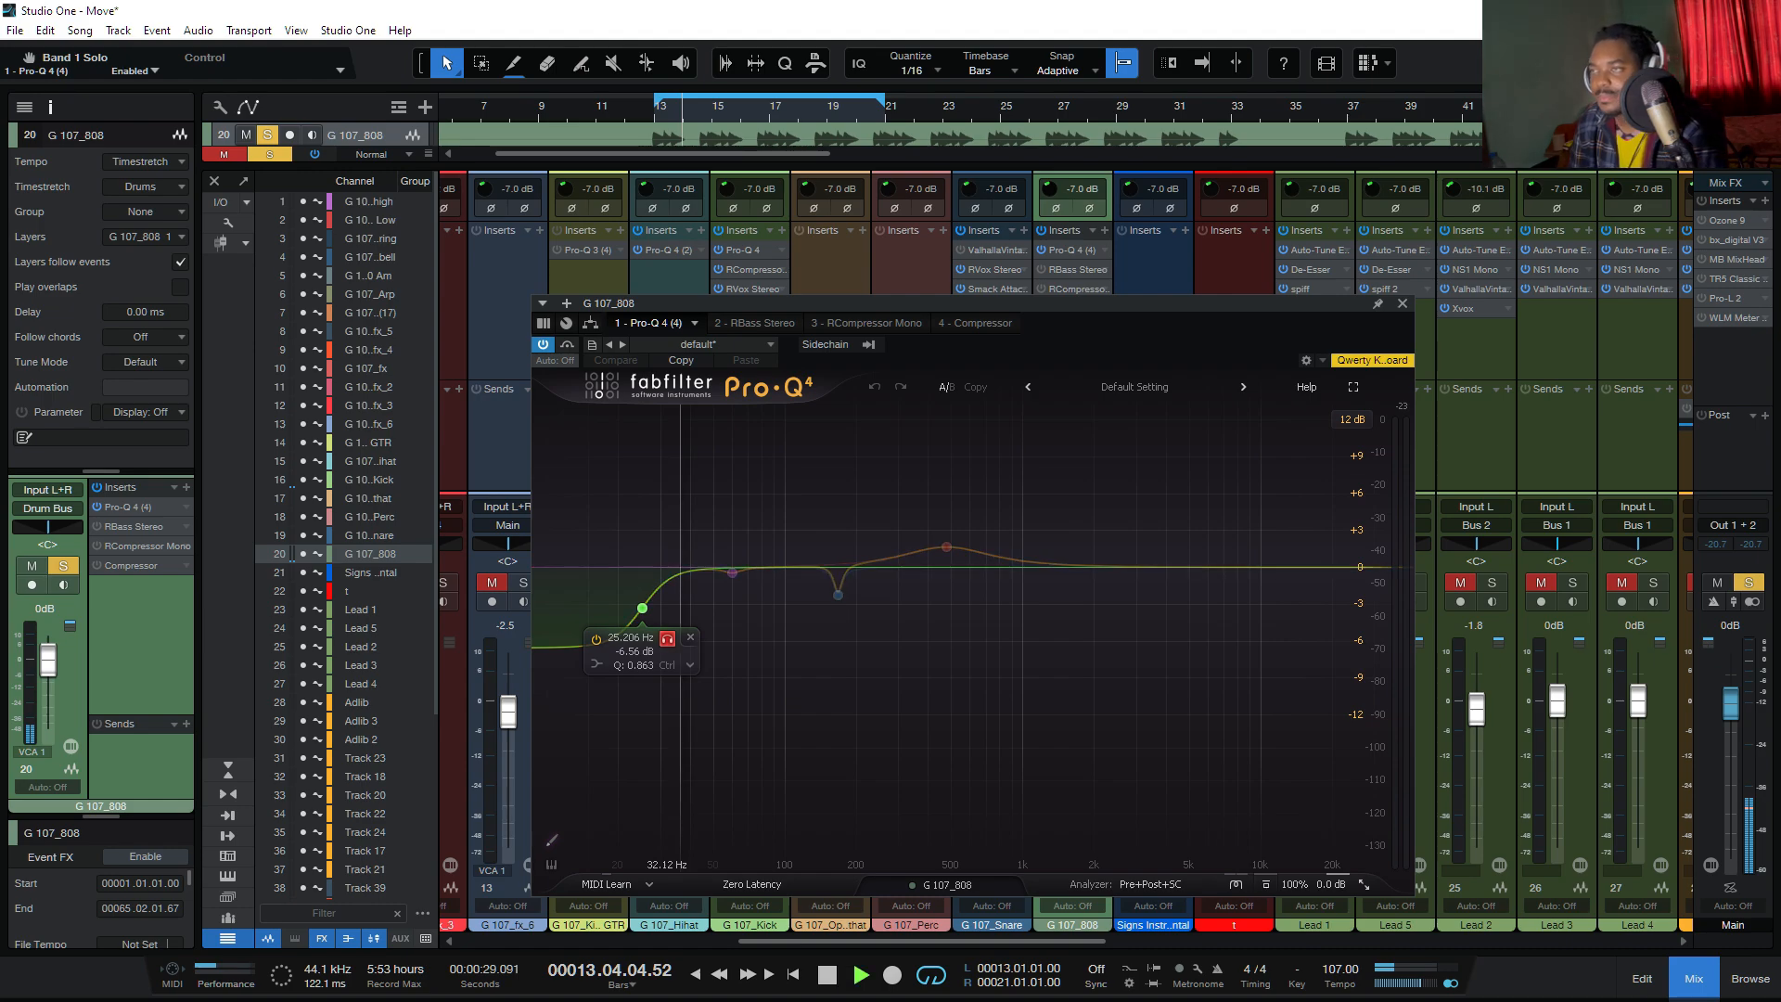
{"action": "key", "text": "space"}
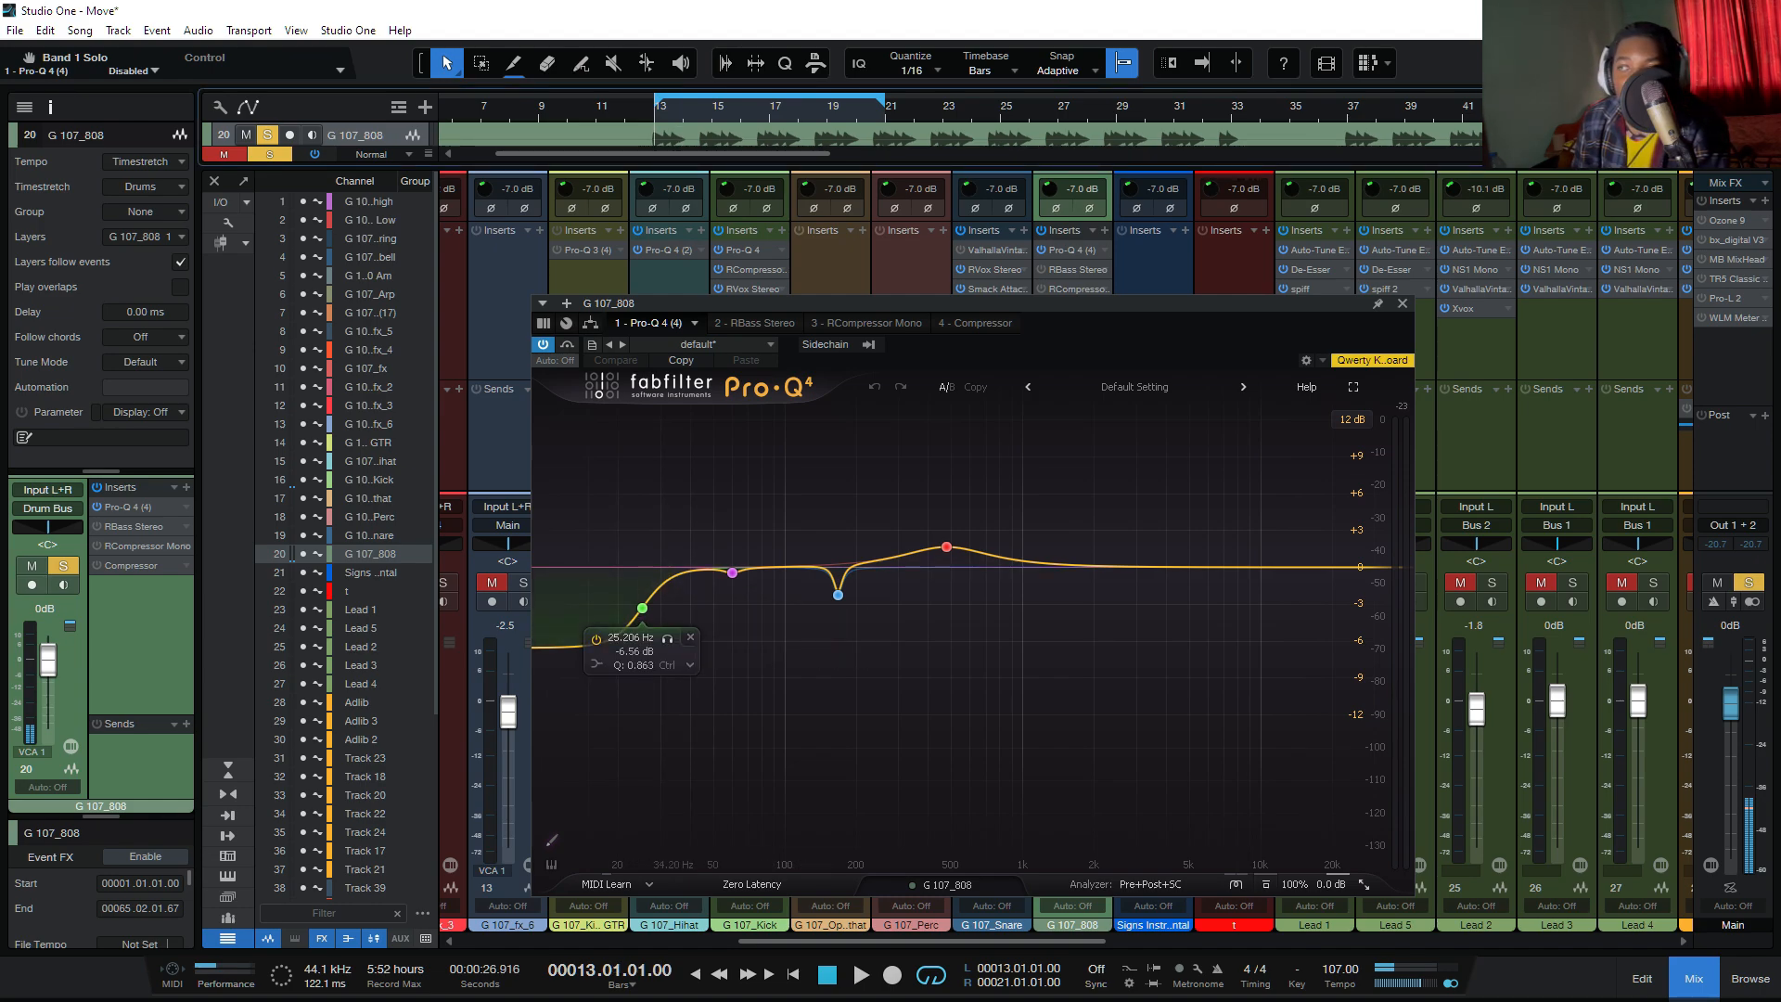
{"action": "left_click", "coordinate": [668, 638]}
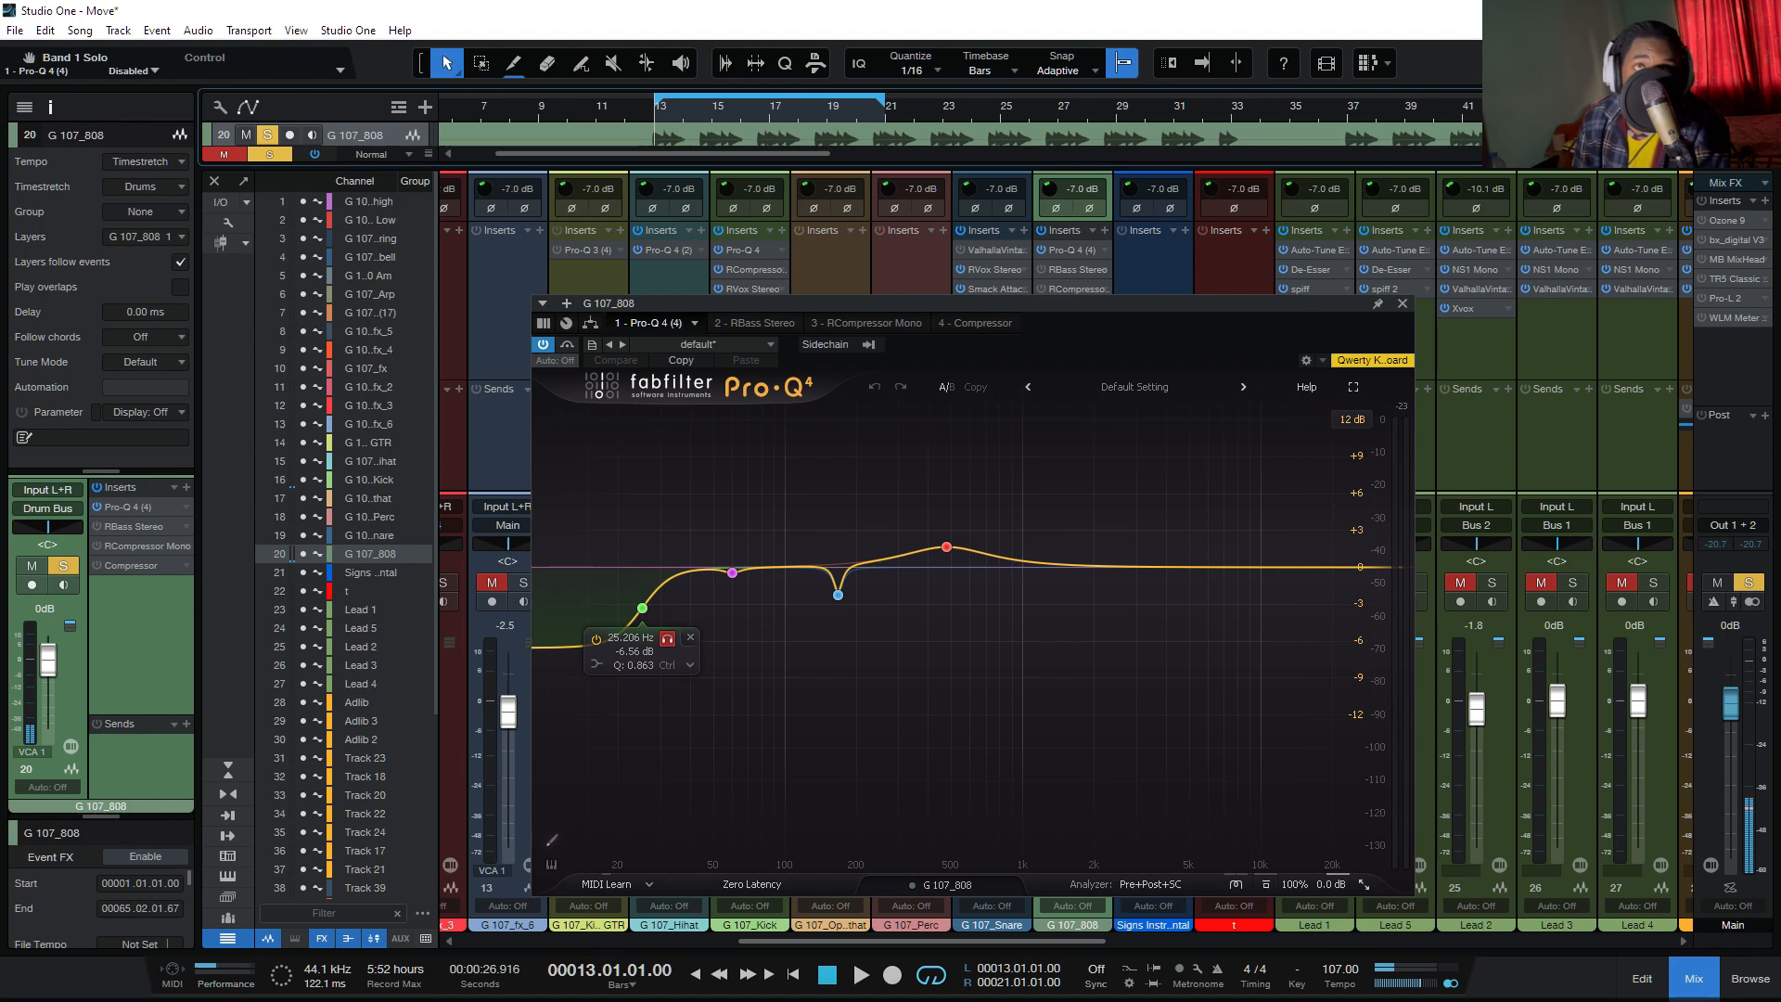
Step: Audition the 808 EQ's narrow cuts at 60.204 Hz and 167.50 Hz in solo, playing between bars 13 and 15
{"action": "left_click", "coordinate": [758, 603]}
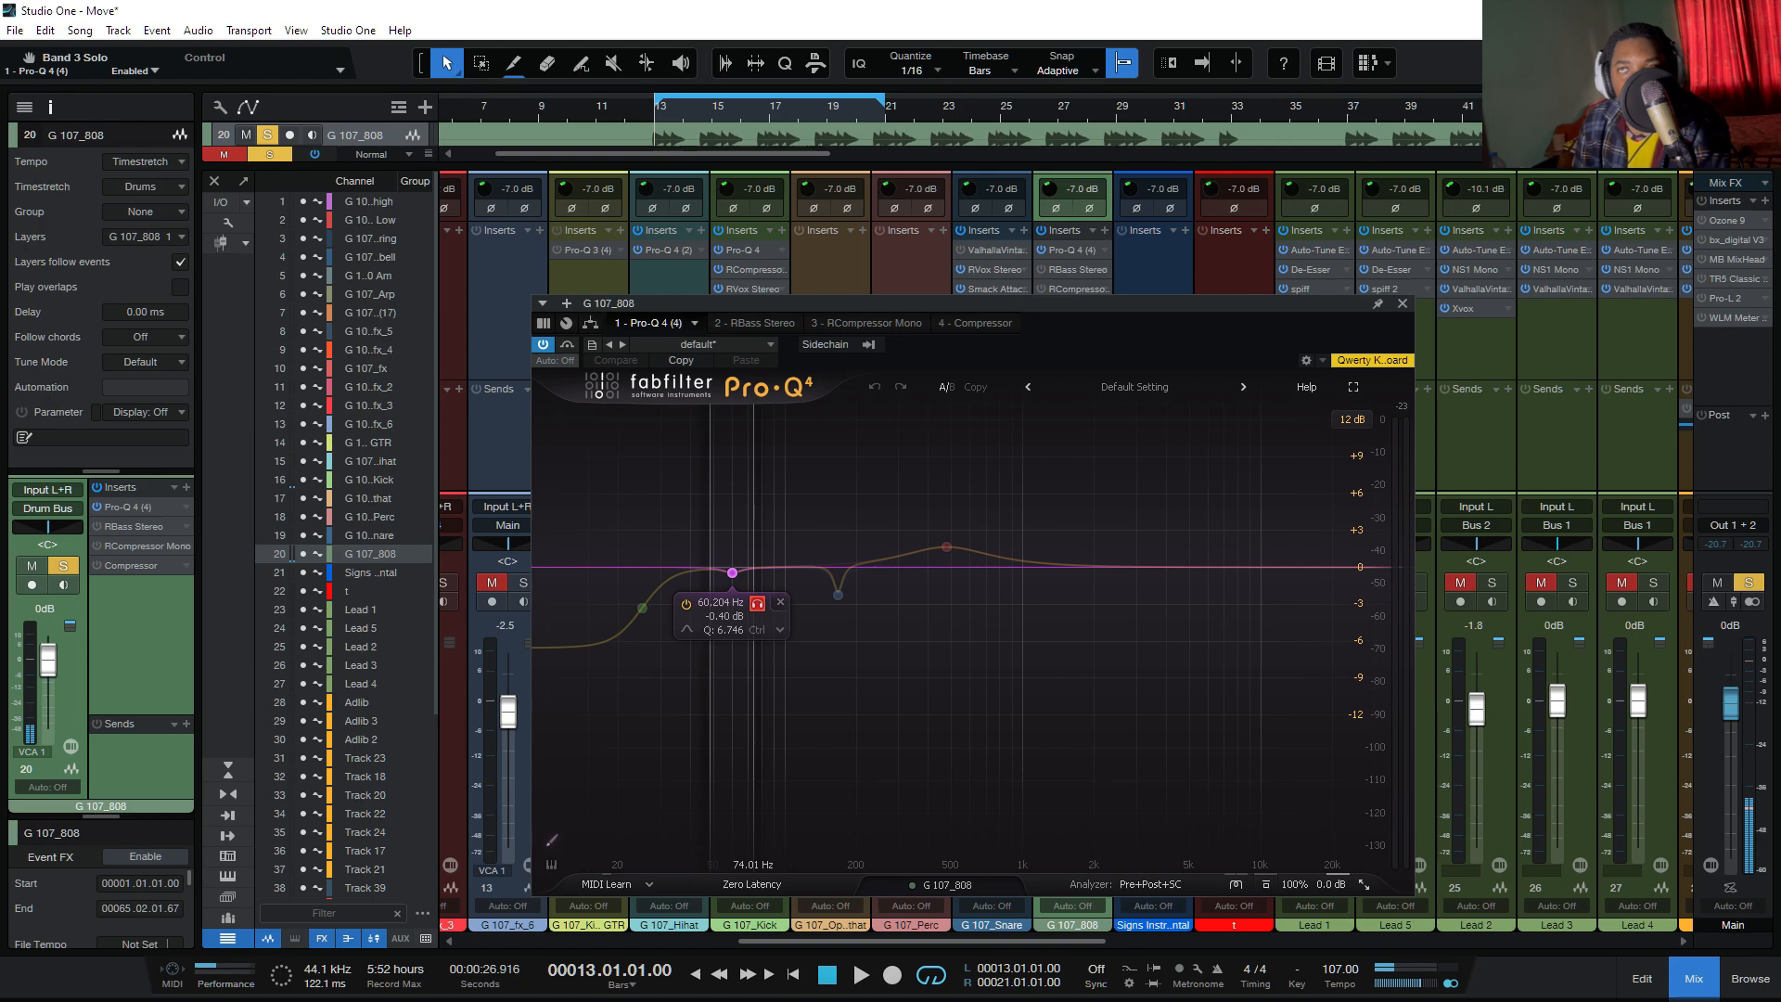
{"action": "key", "text": "ctrl+b"}
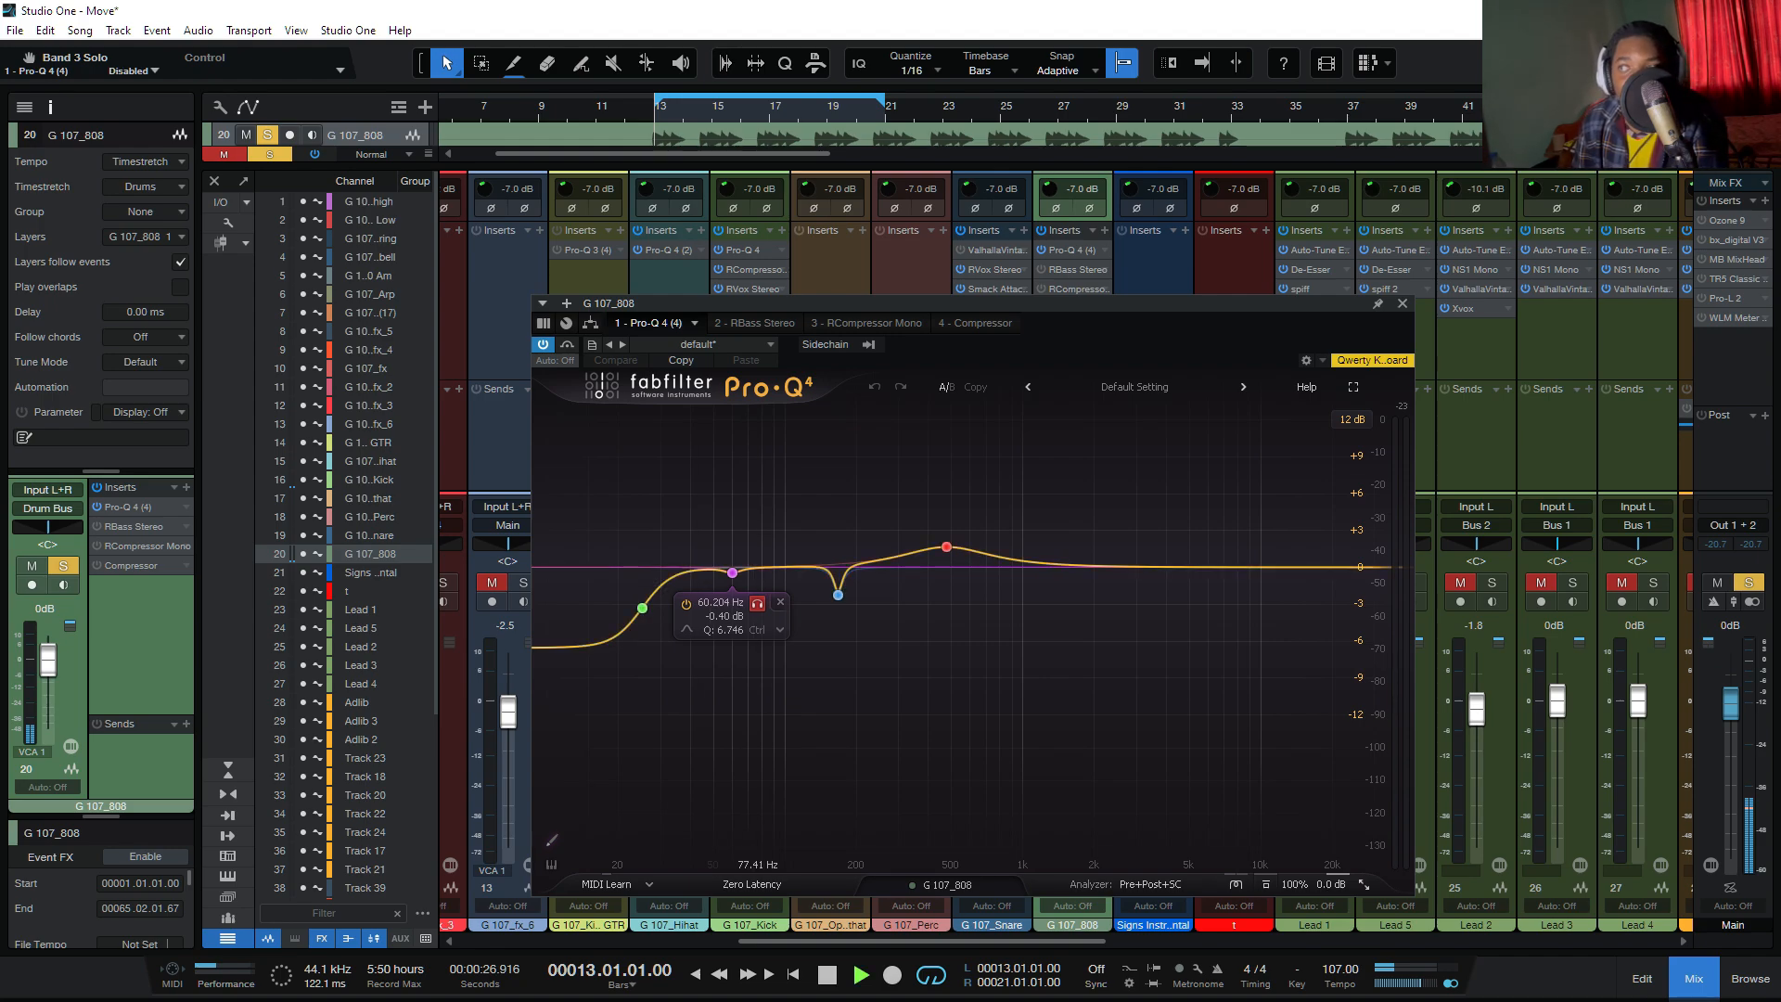
{"action": "mouse_move", "coordinate": [838, 594]}
{"action": "left_click", "coordinate": [863, 624]}
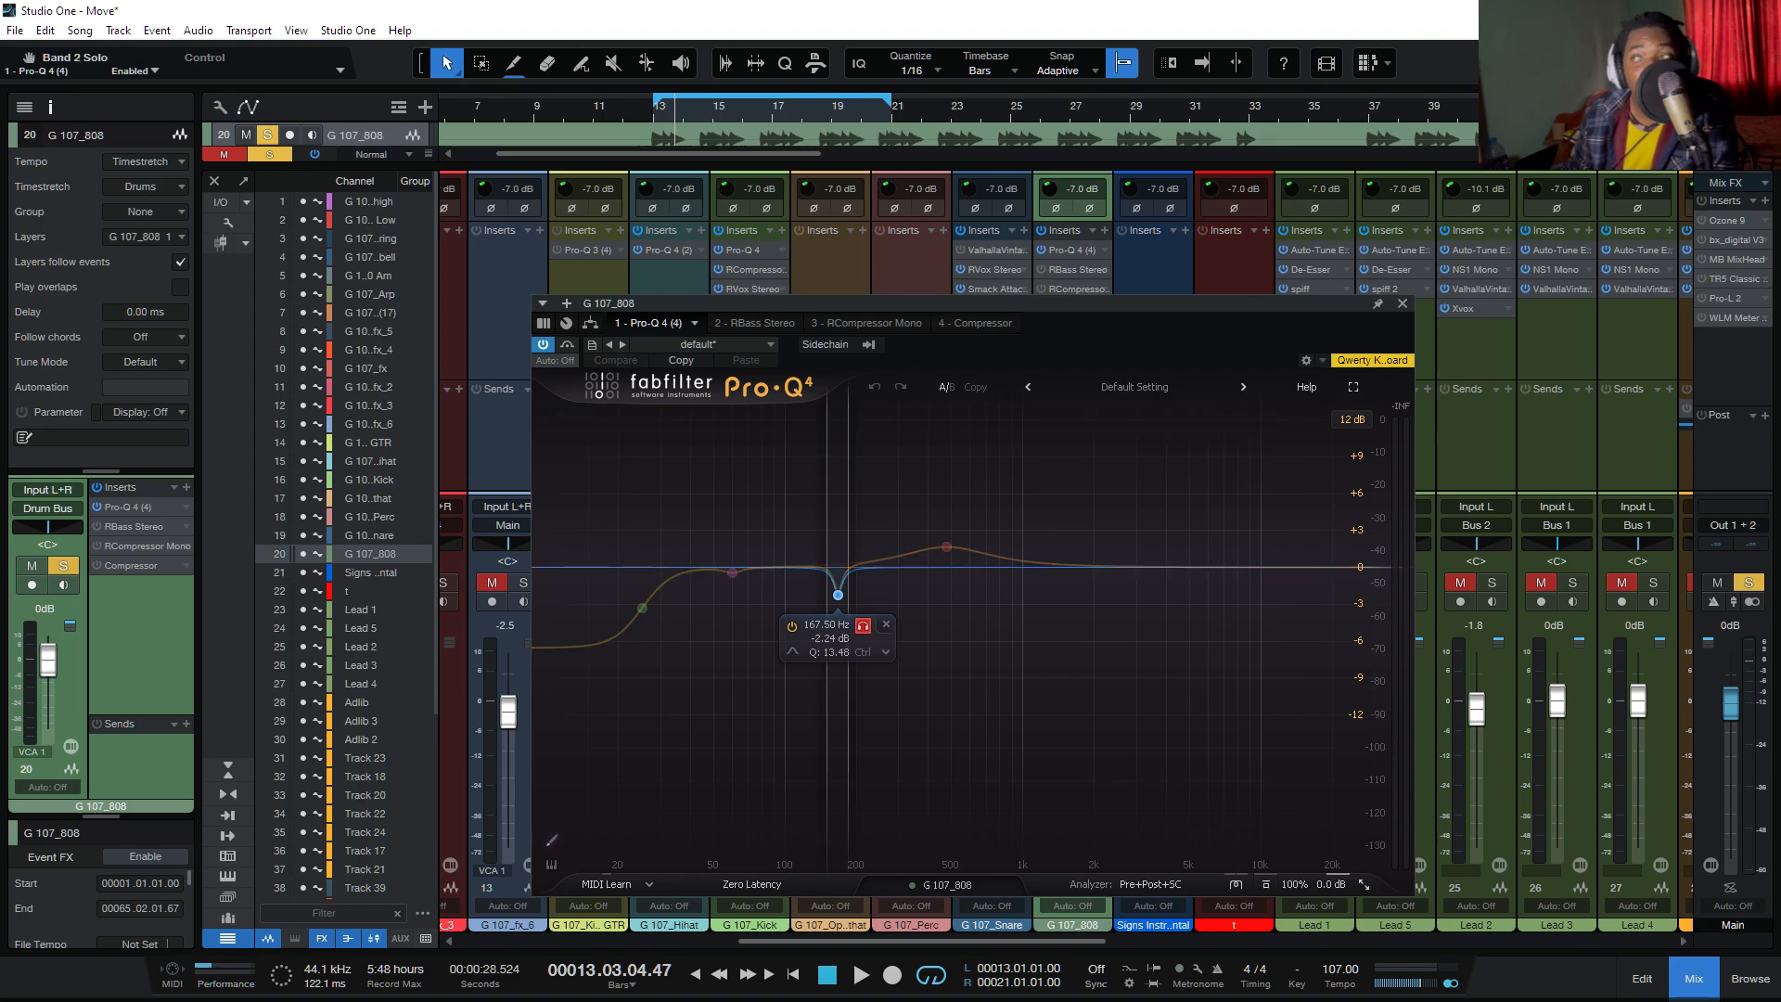
{"action": "left_click", "coordinate": [862, 624]}
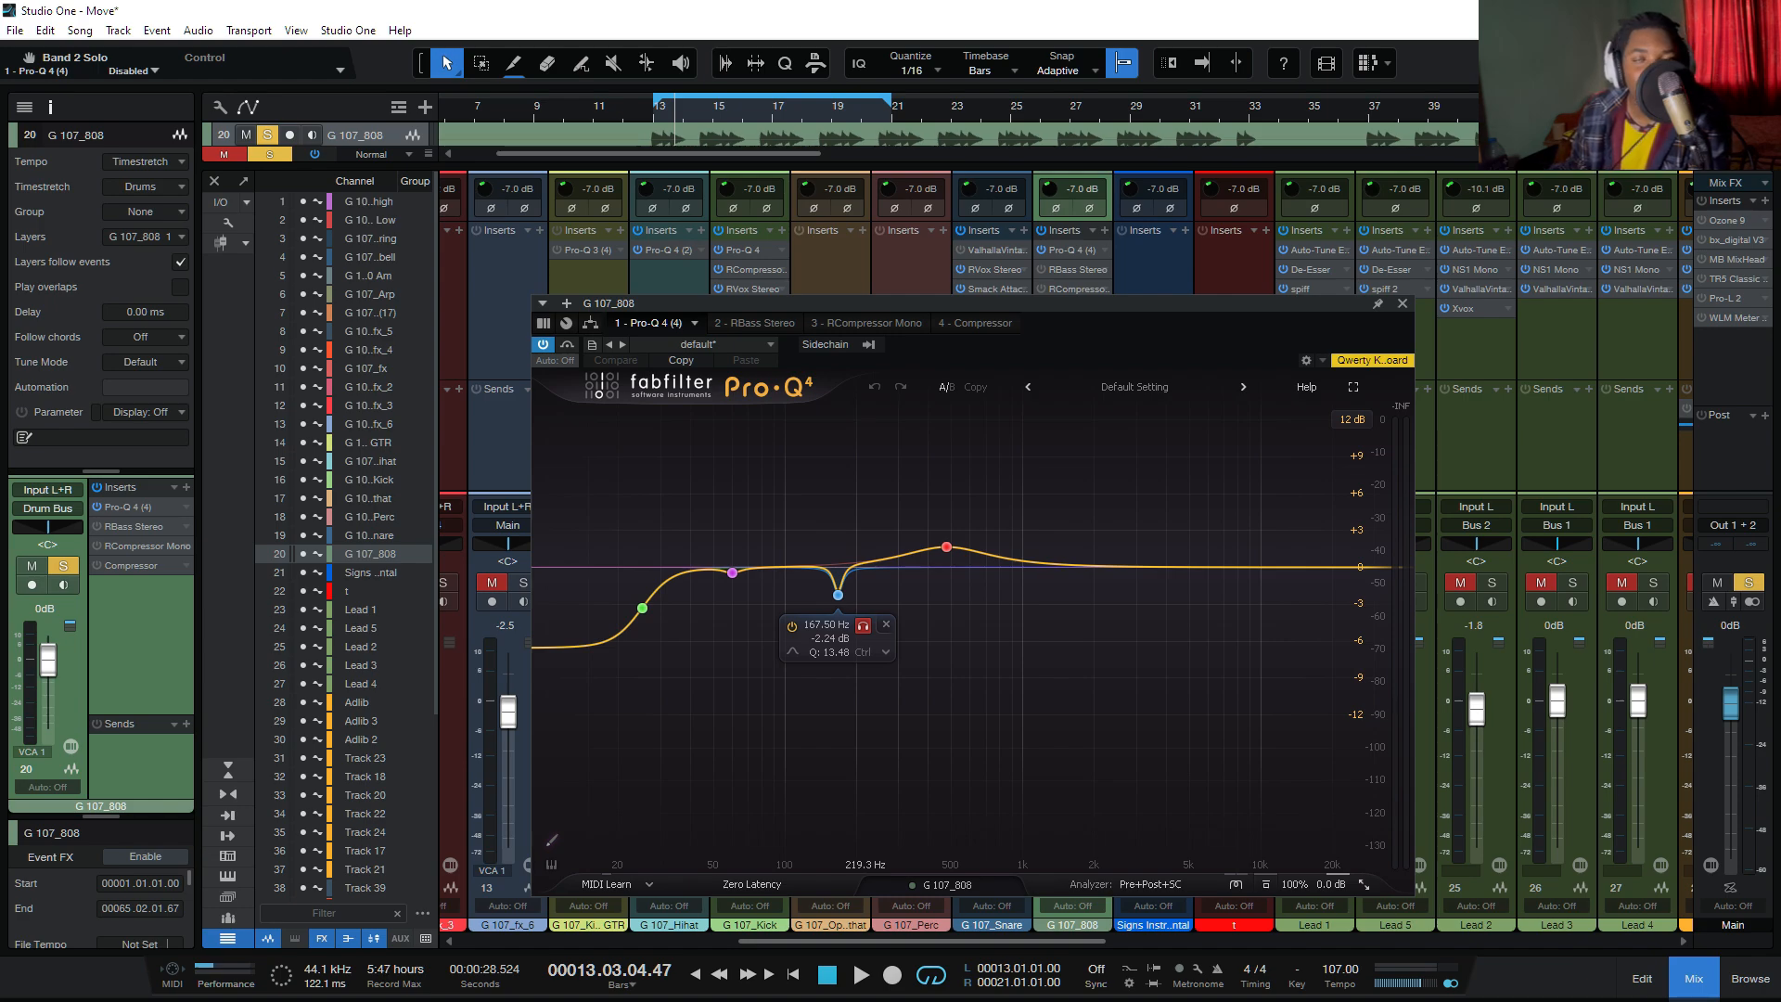
{"action": "left_click", "coordinate": [863, 624]}
{"action": "key", "text": "space"}
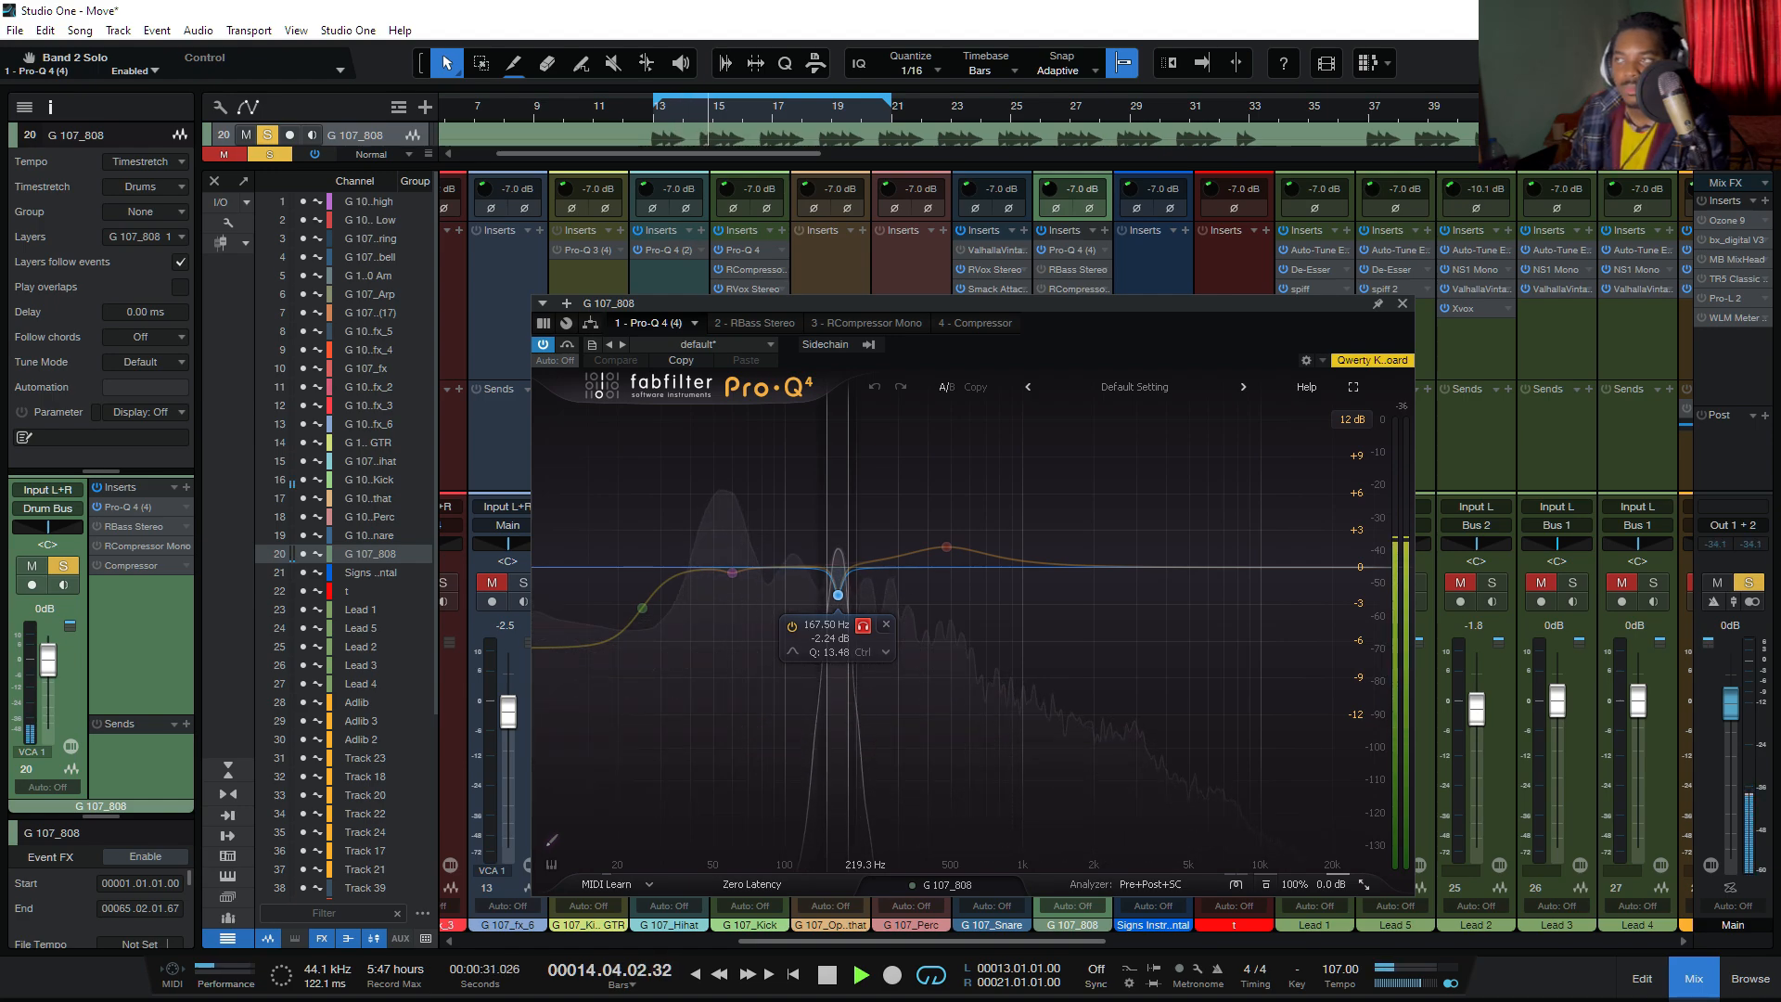
{"action": "key", "text": "space"}
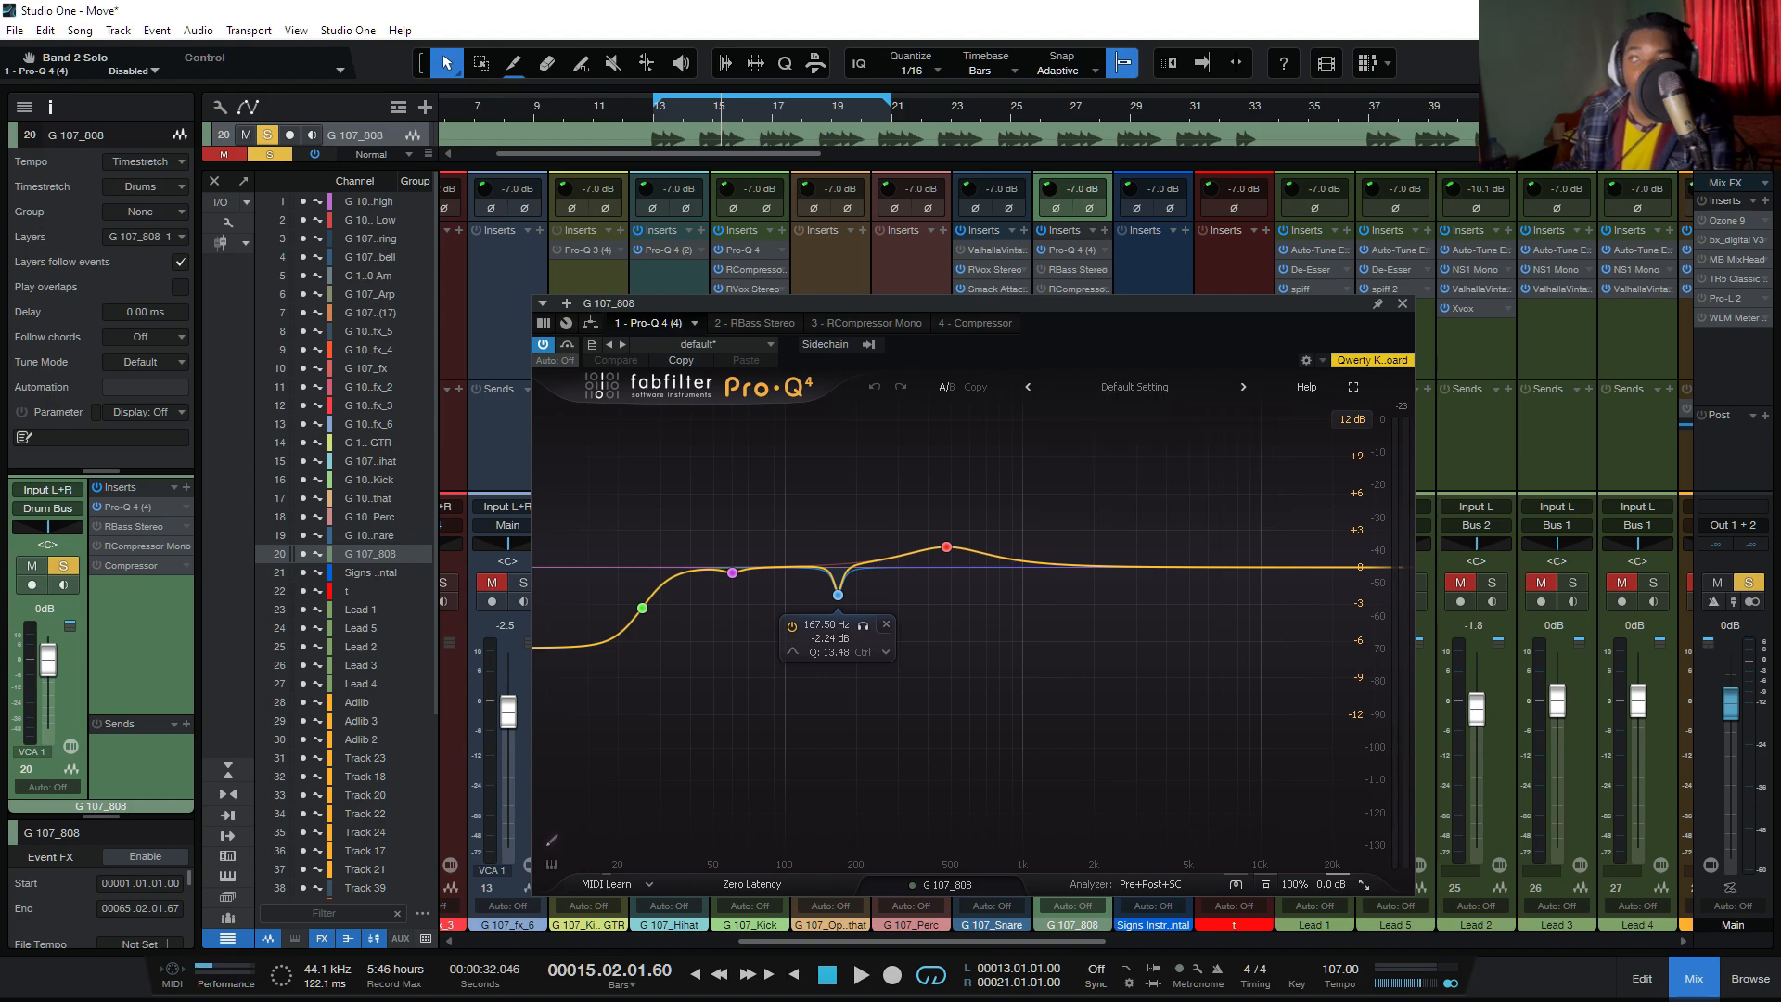
Step: Audition the 808 EQ's 478.73 Hz boost, toggling its solo during playback from bar 15 through the loop to bar 13
{"action": "mouse_move", "coordinate": [946, 547]}
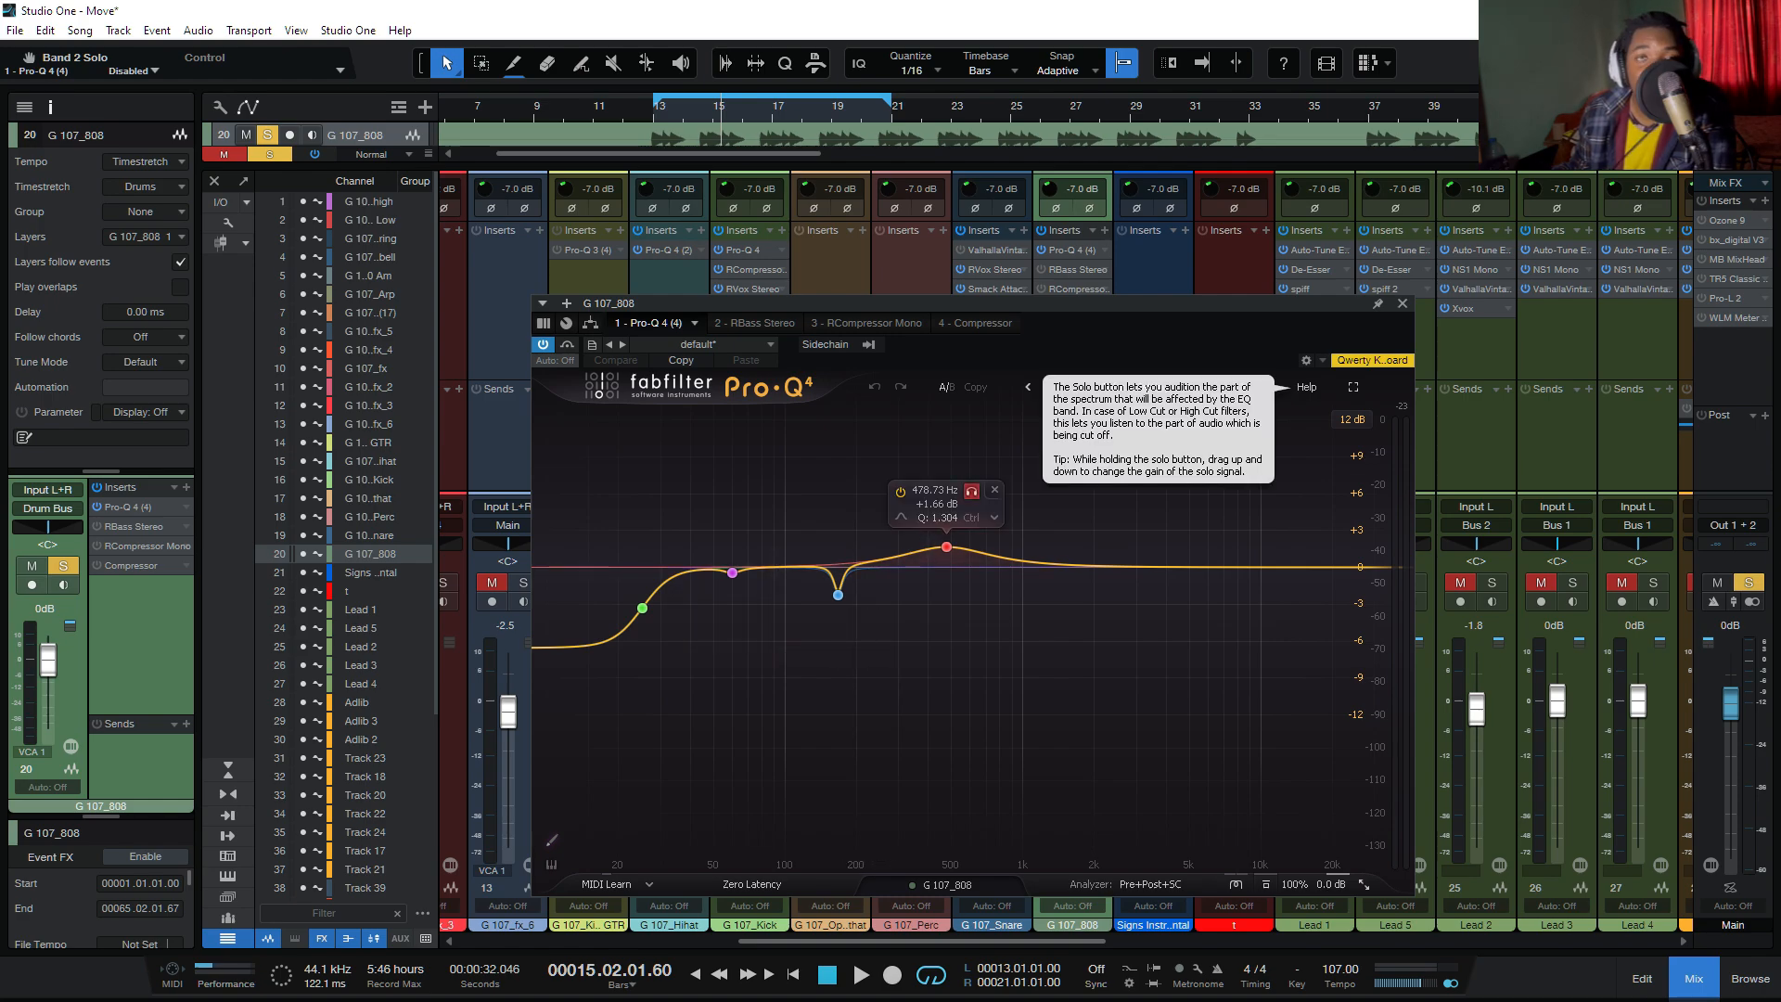
{"action": "left_click", "coordinate": [971, 491]}
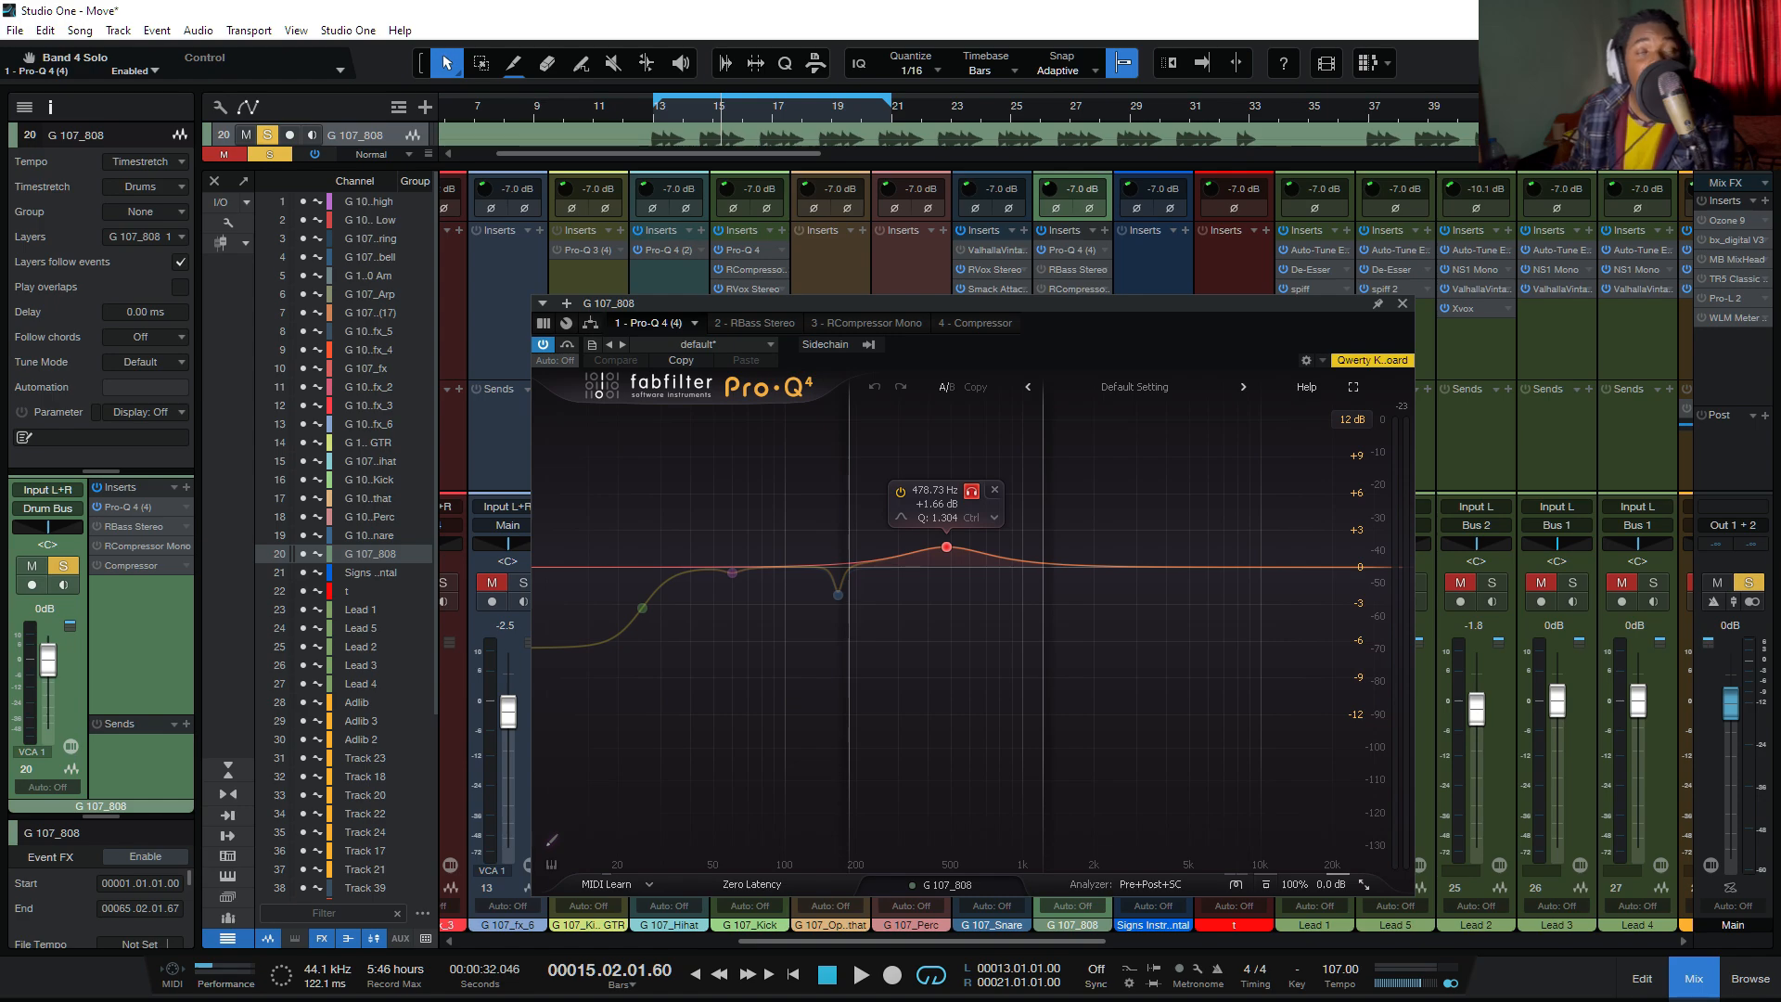
{"action": "key", "text": "space"}
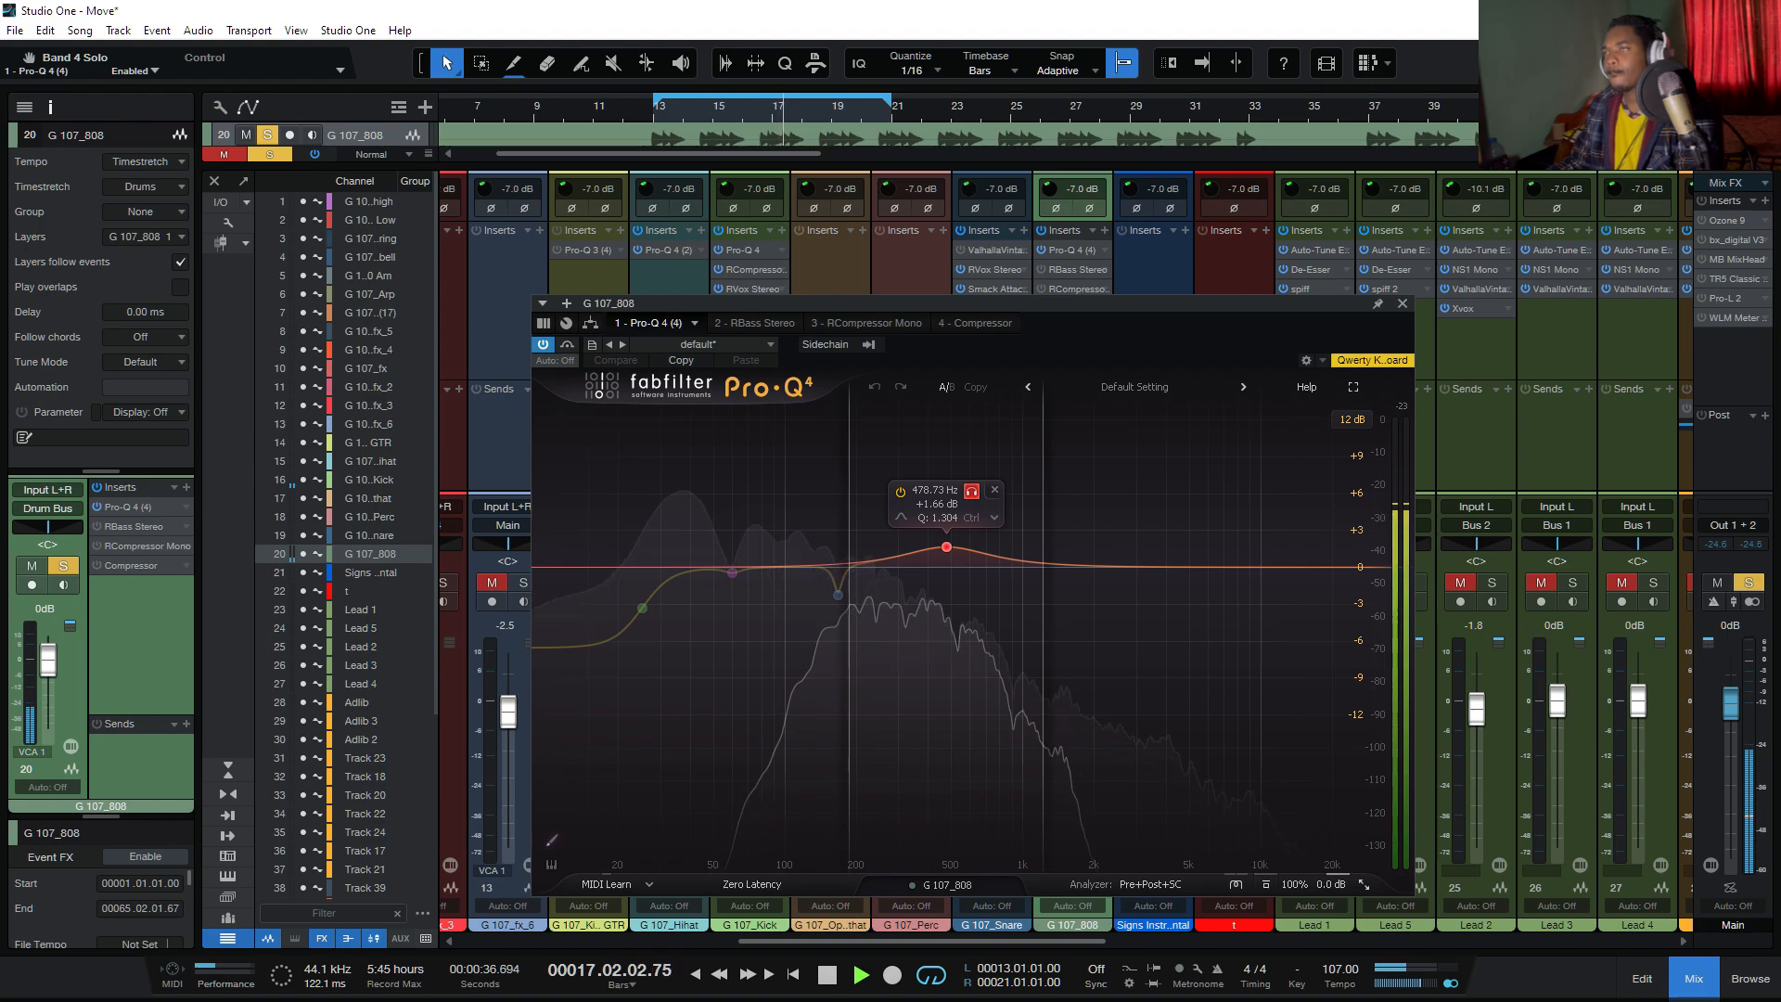
{"action": "left_click", "coordinate": [973, 492]}
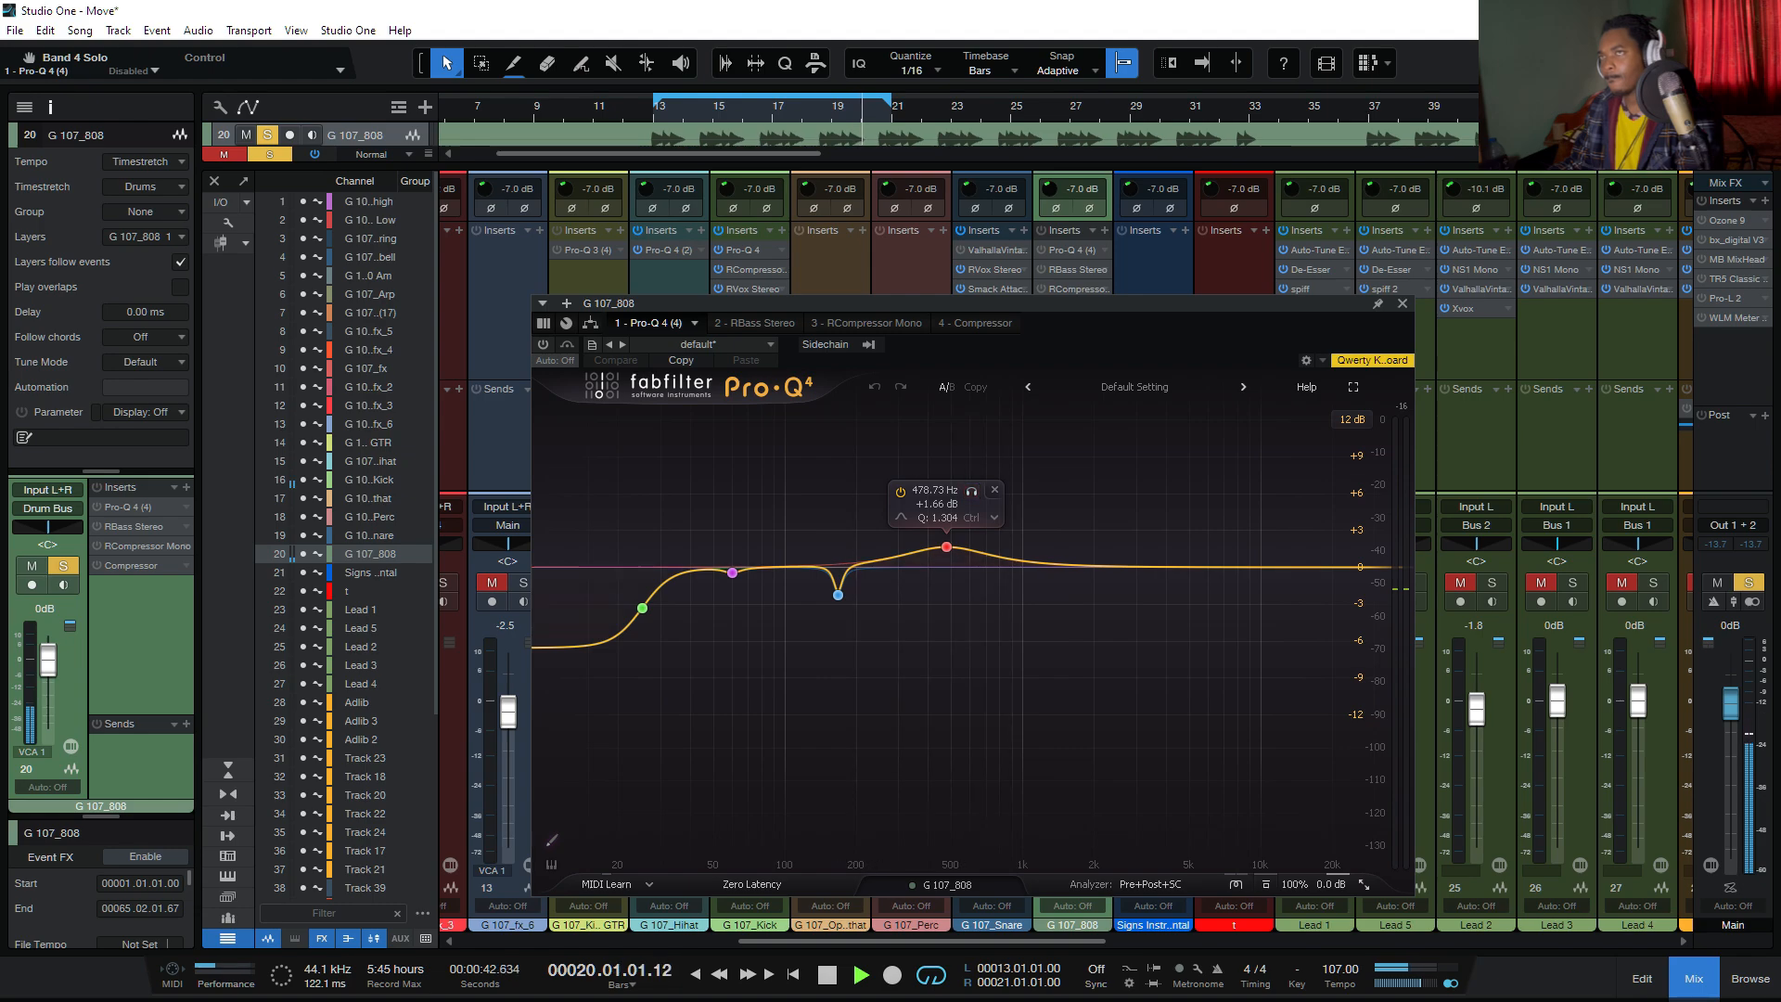
{"action": "left_click", "coordinate": [972, 490]}
{"action": "left_click", "coordinate": [972, 489]}
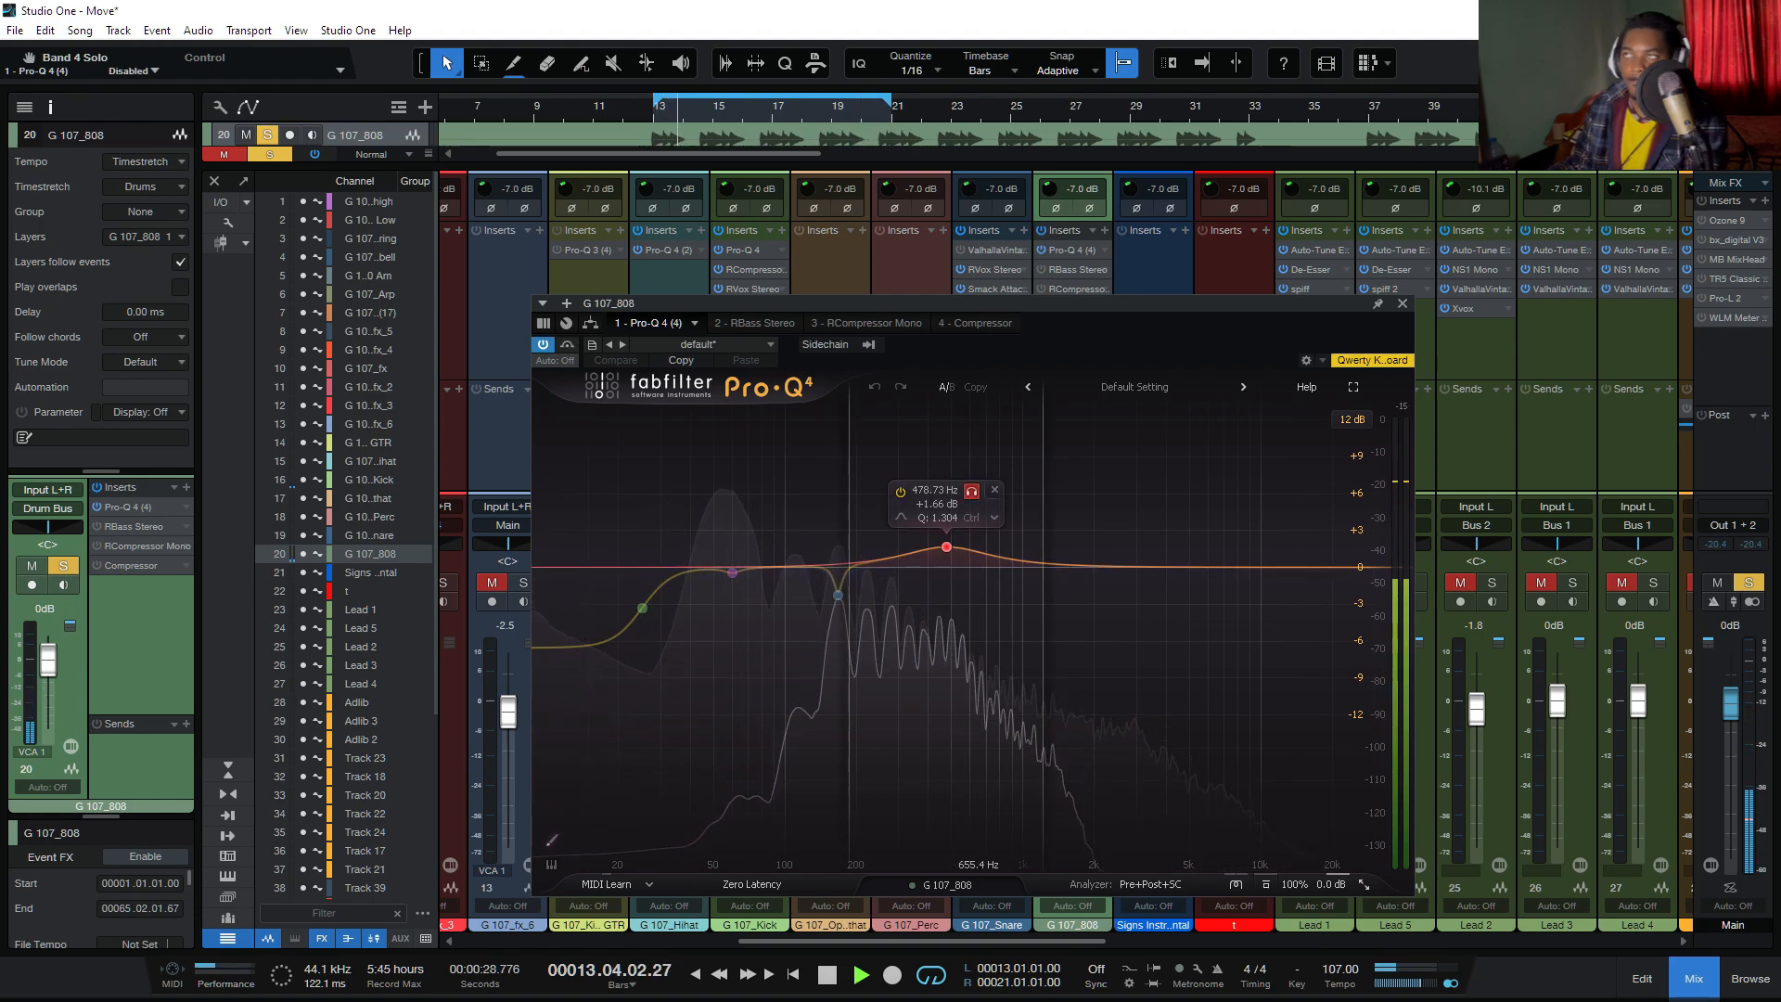
{"action": "left_click", "coordinate": [971, 490]}
{"action": "key", "text": "space"}
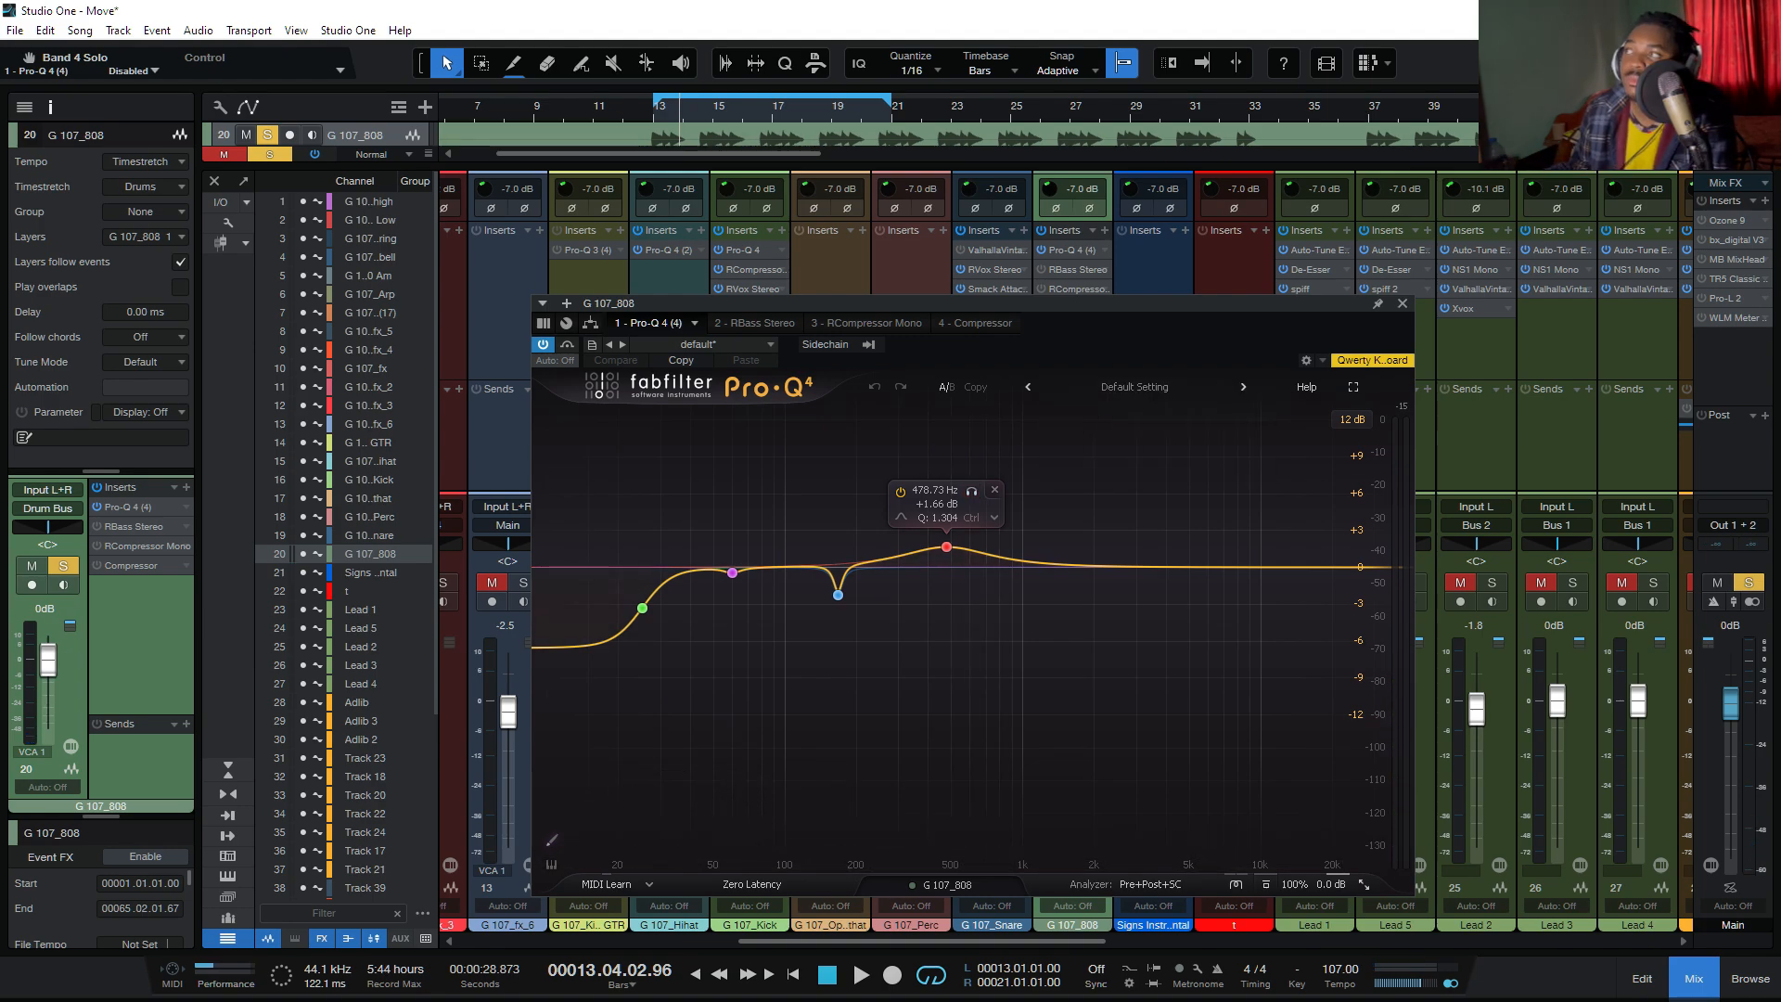
Step: Close the 808's Pro-Q 4 and play the soloed track from bar 13 to bar 18
{"action": "left_click", "coordinate": [1403, 303]}
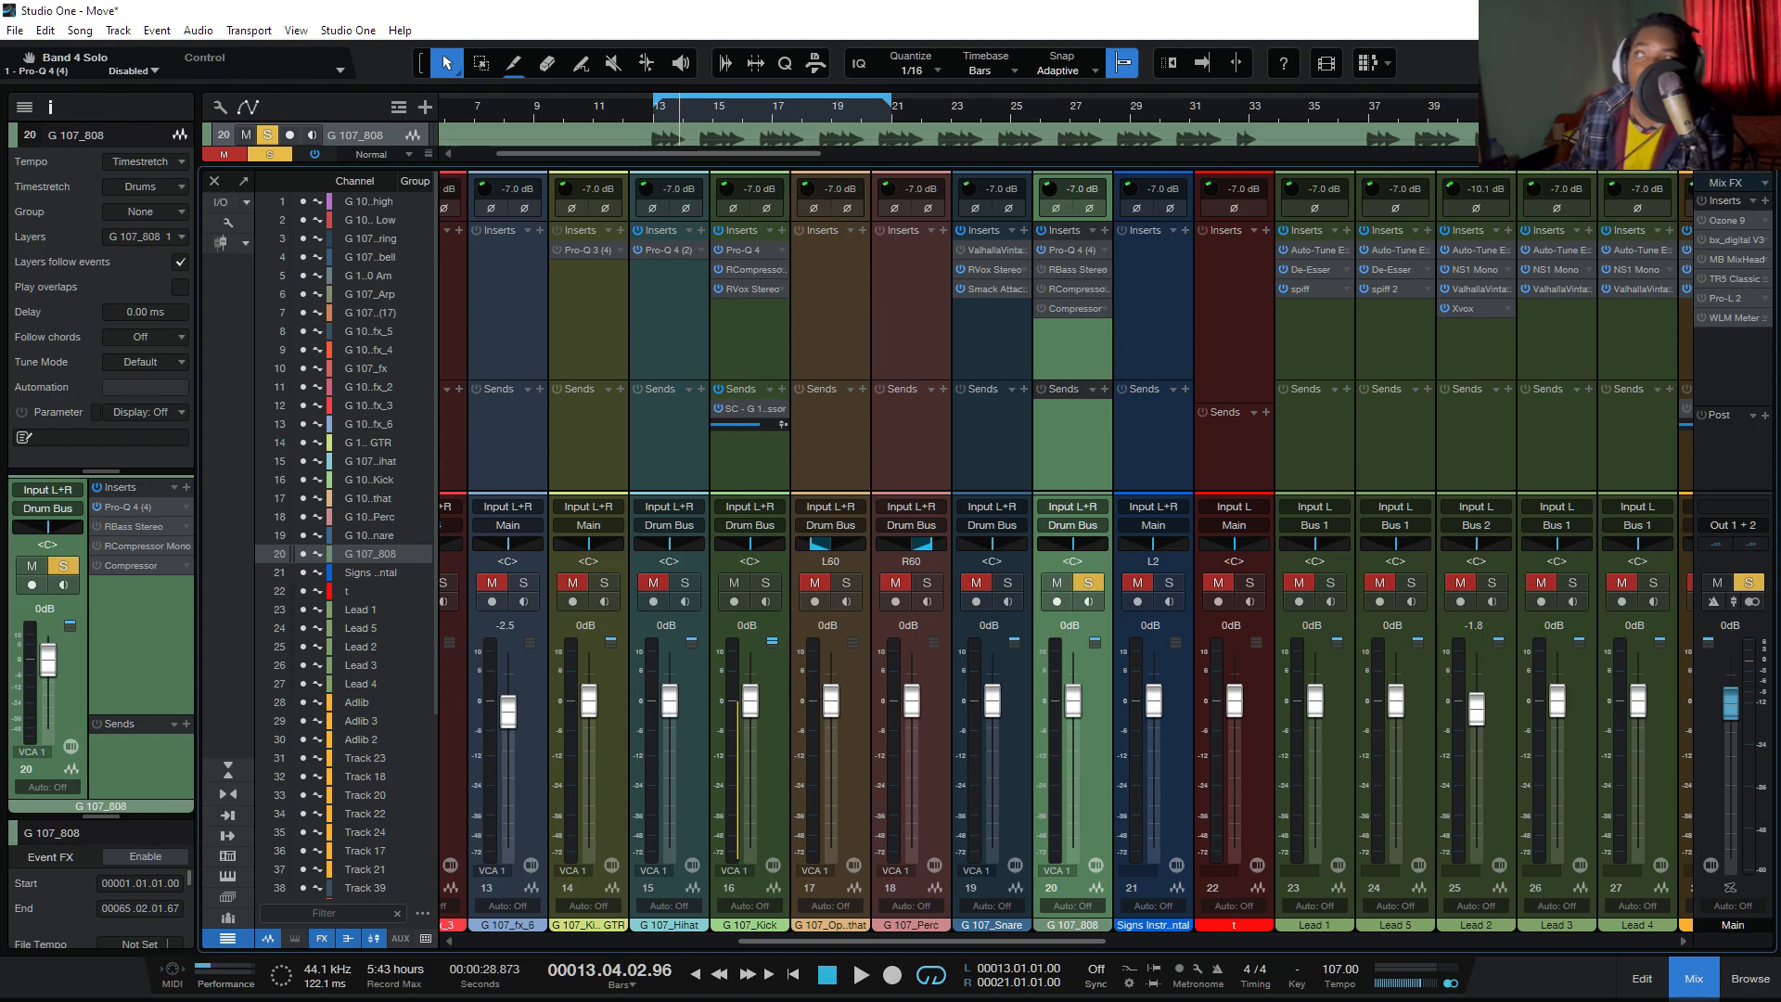
{"action": "key", "text": "space"}
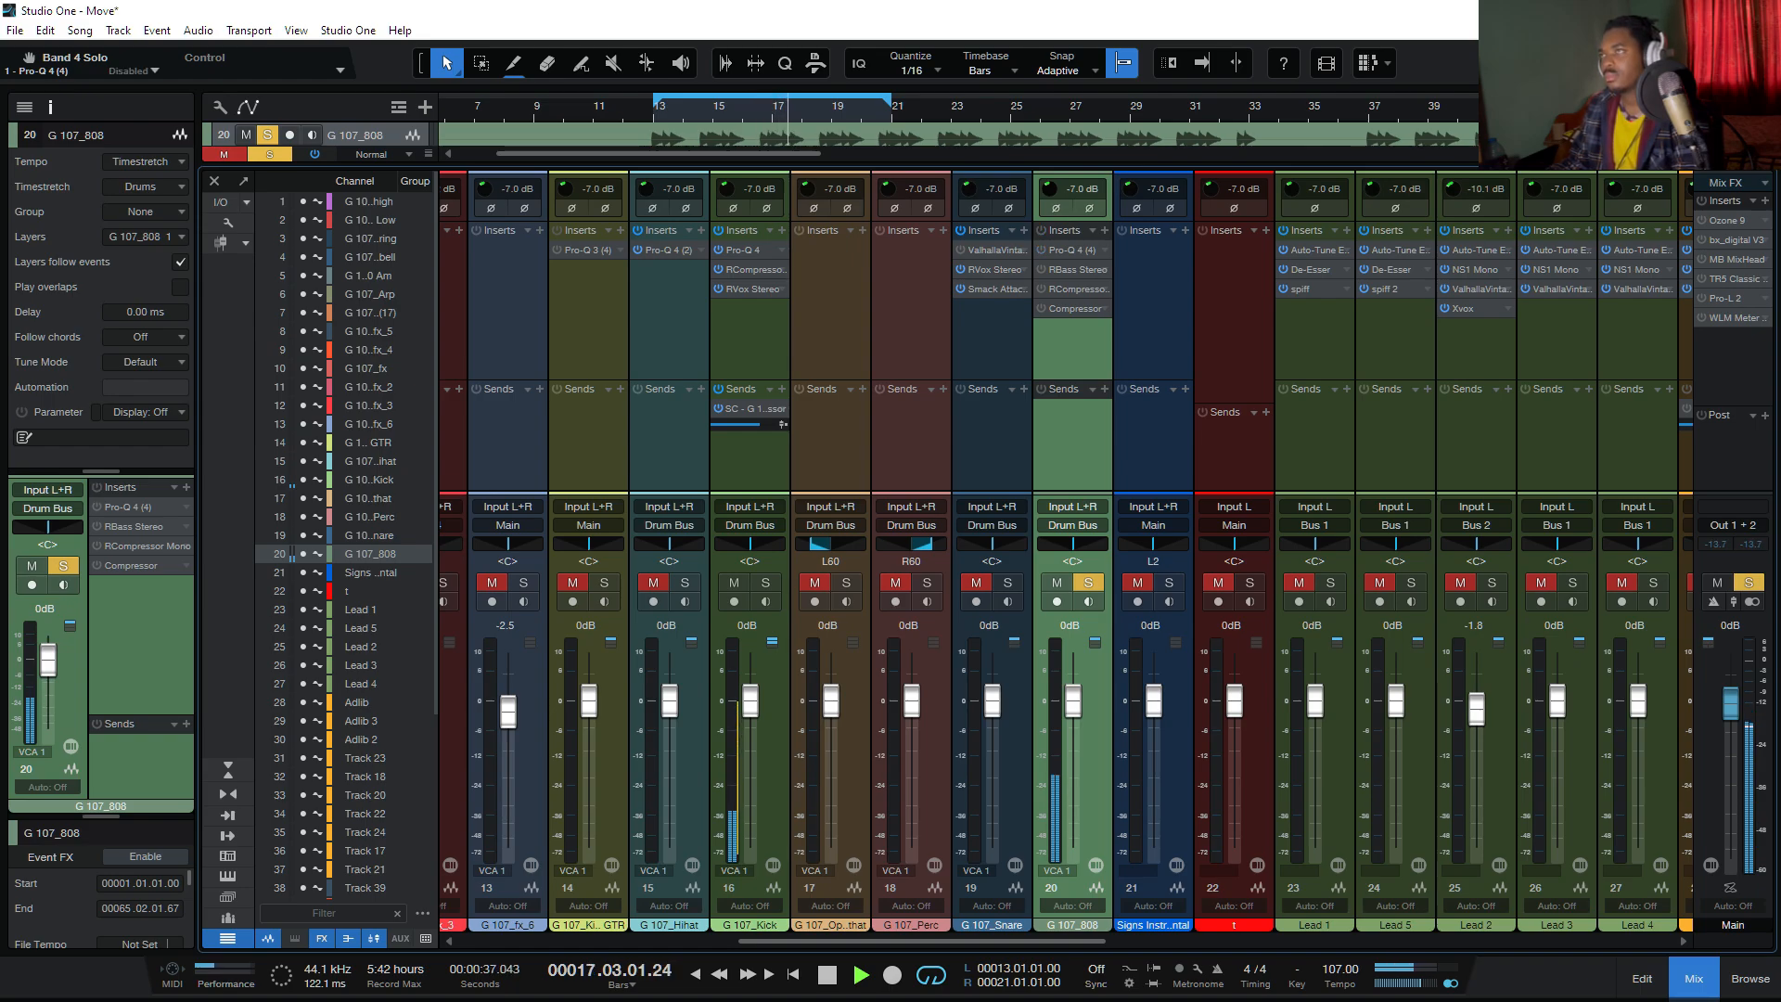
{"action": "key", "text": "space"}
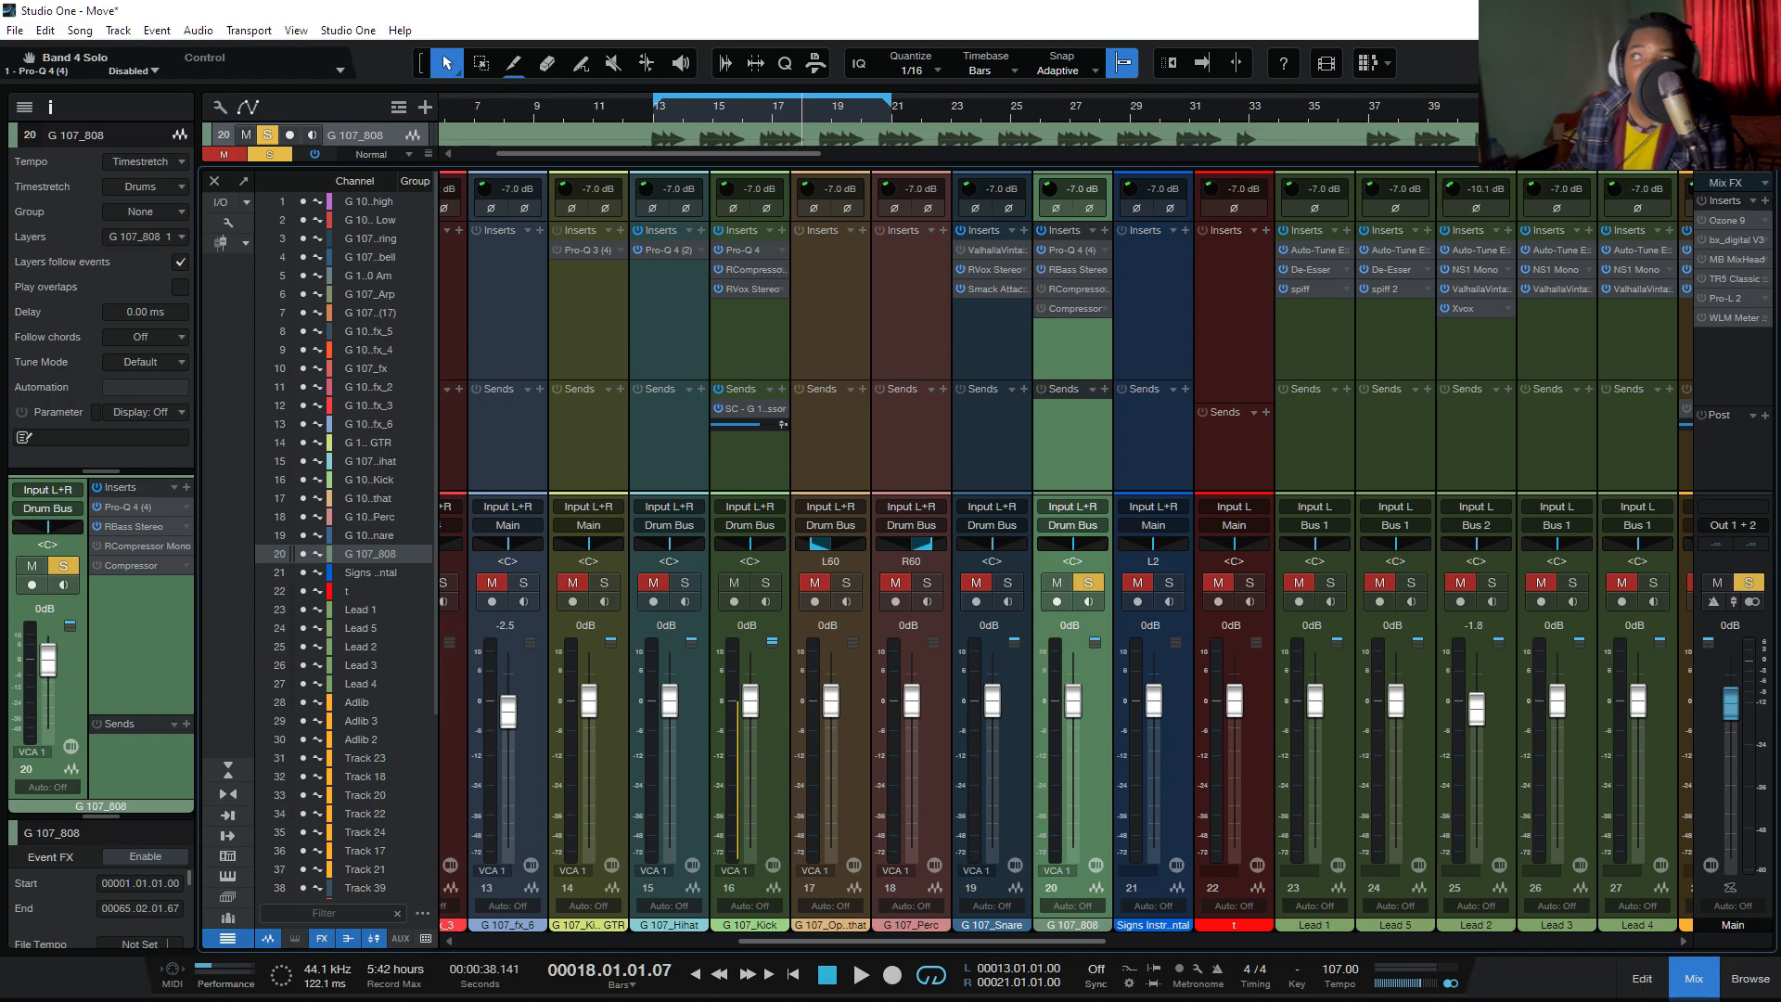
Step: Open the RBass Stereo insert on the G 107_808 channel
{"action": "left_click", "coordinate": [1104, 269]}
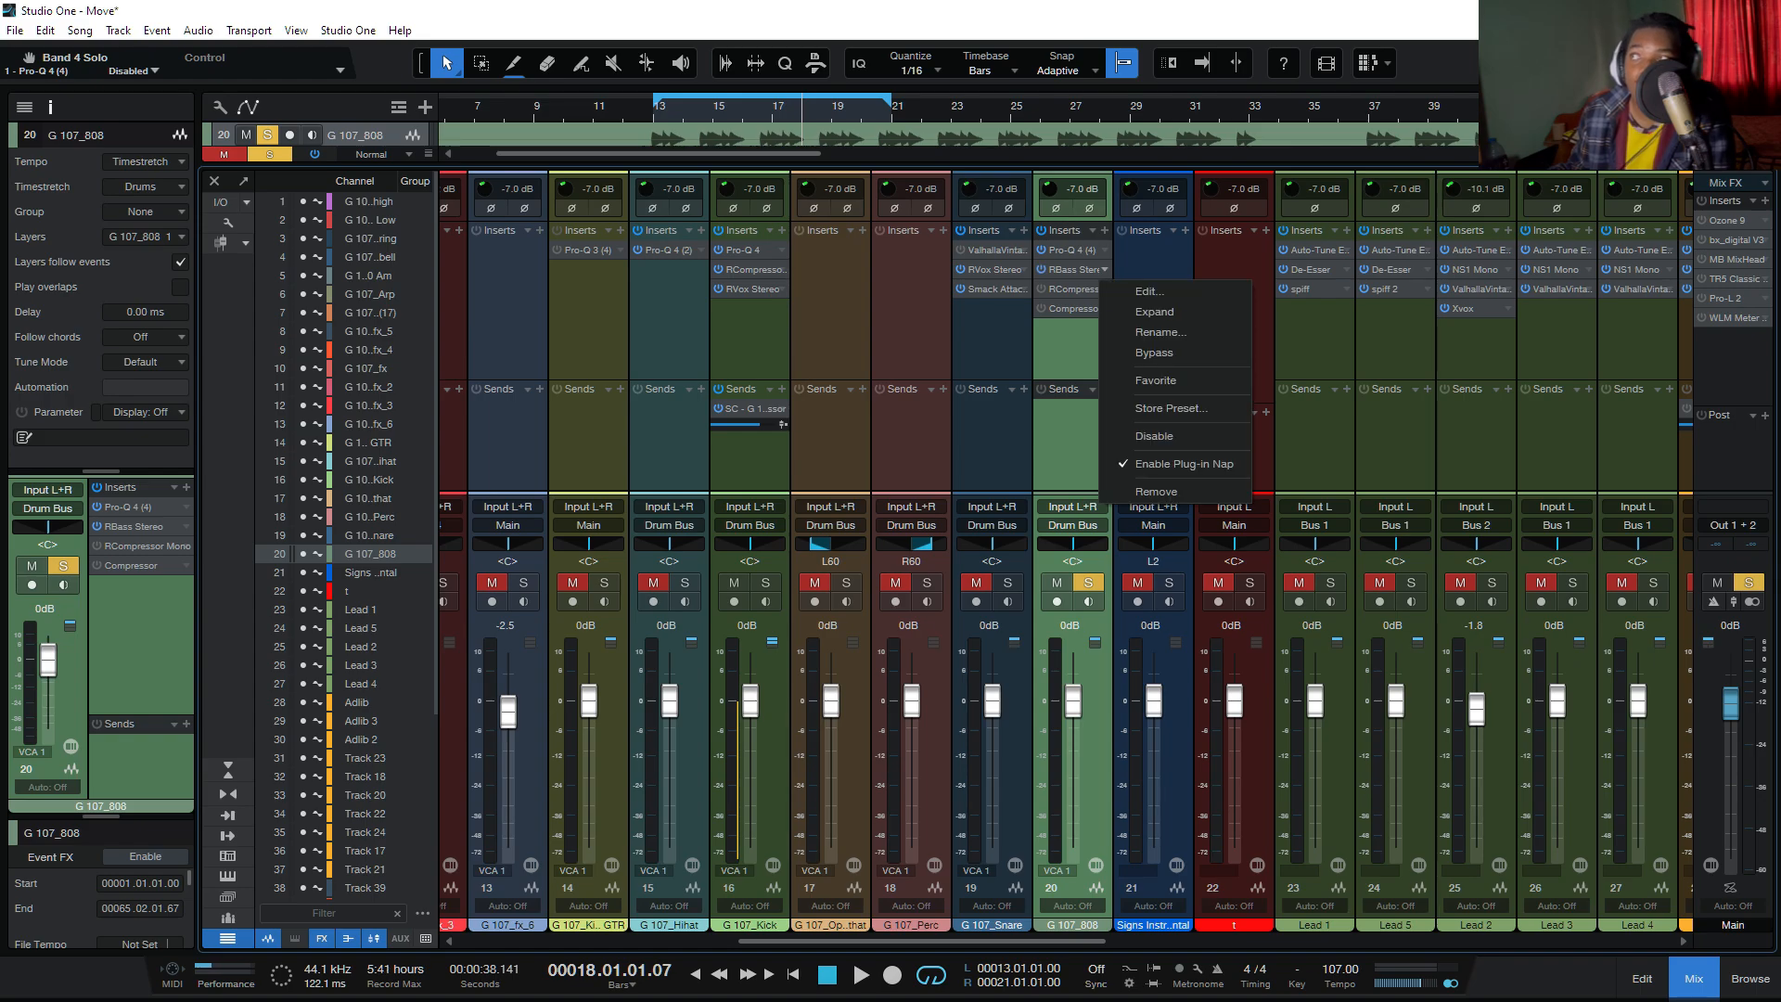
{"action": "left_click", "coordinate": [1160, 332]}
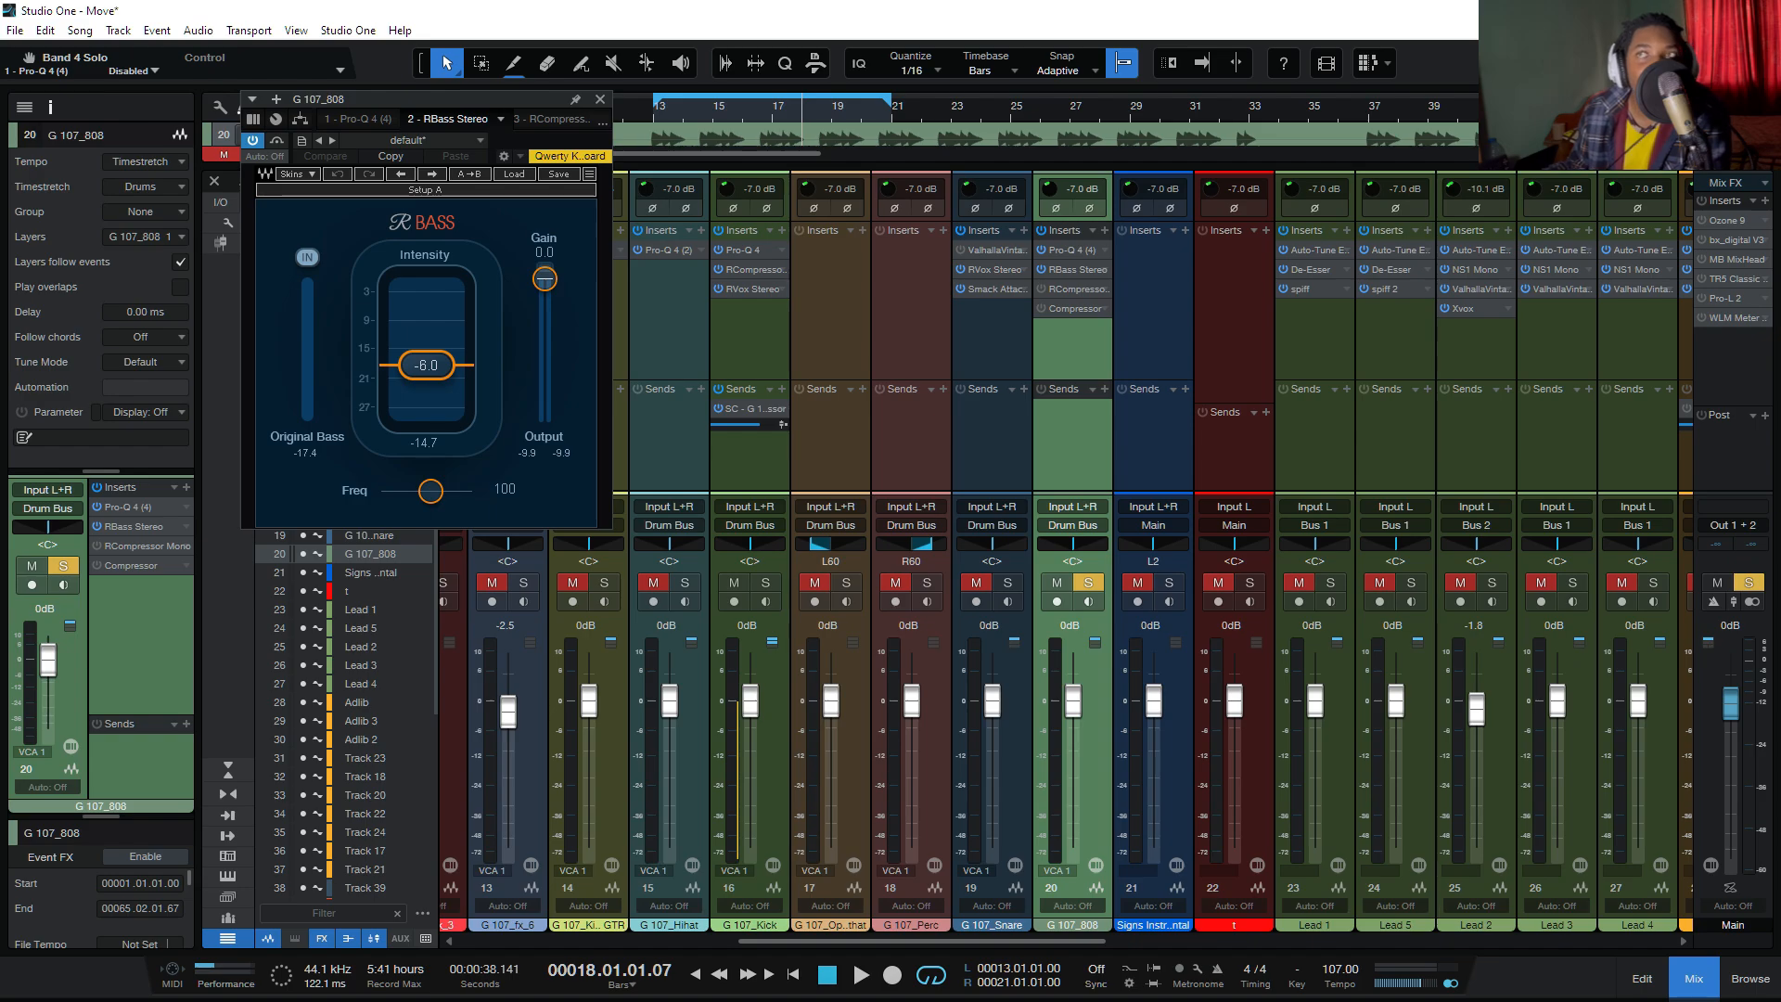
Step: Audition the soloed 808 through RBass, try its Intensity at 24.0, restore it to -6.0 and close the plug-in
{"action": "key", "text": "space"}
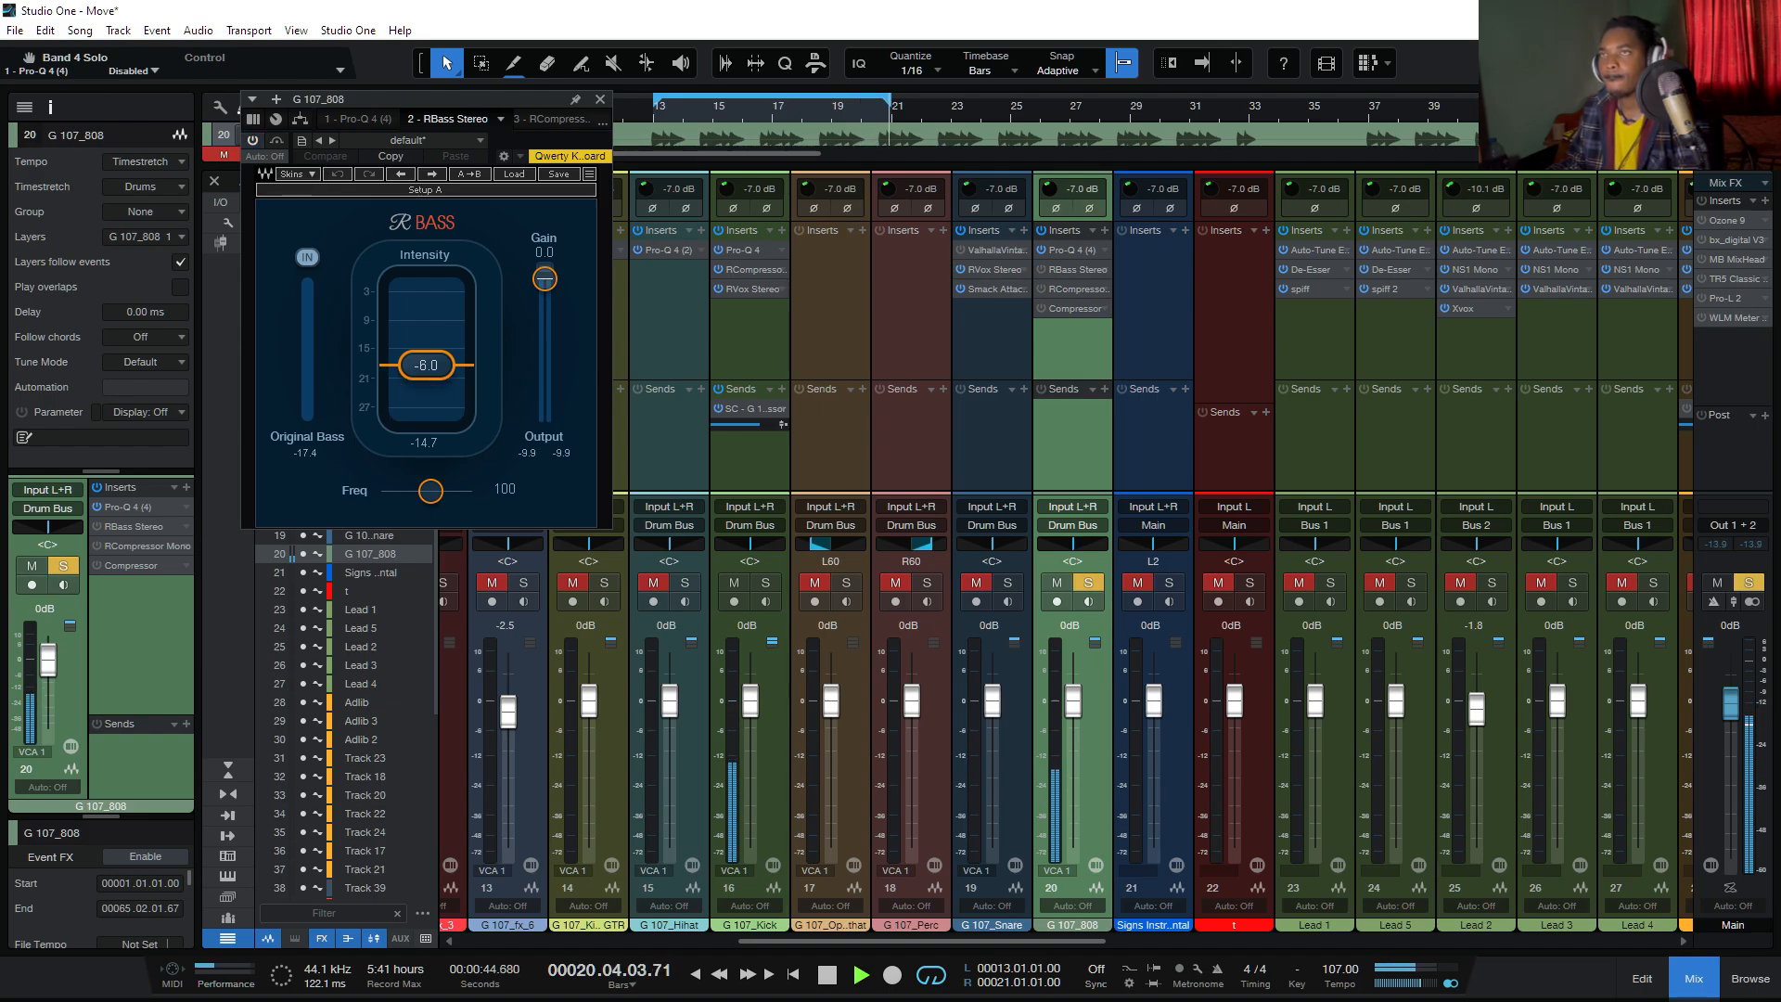
{"action": "key", "text": "space"}
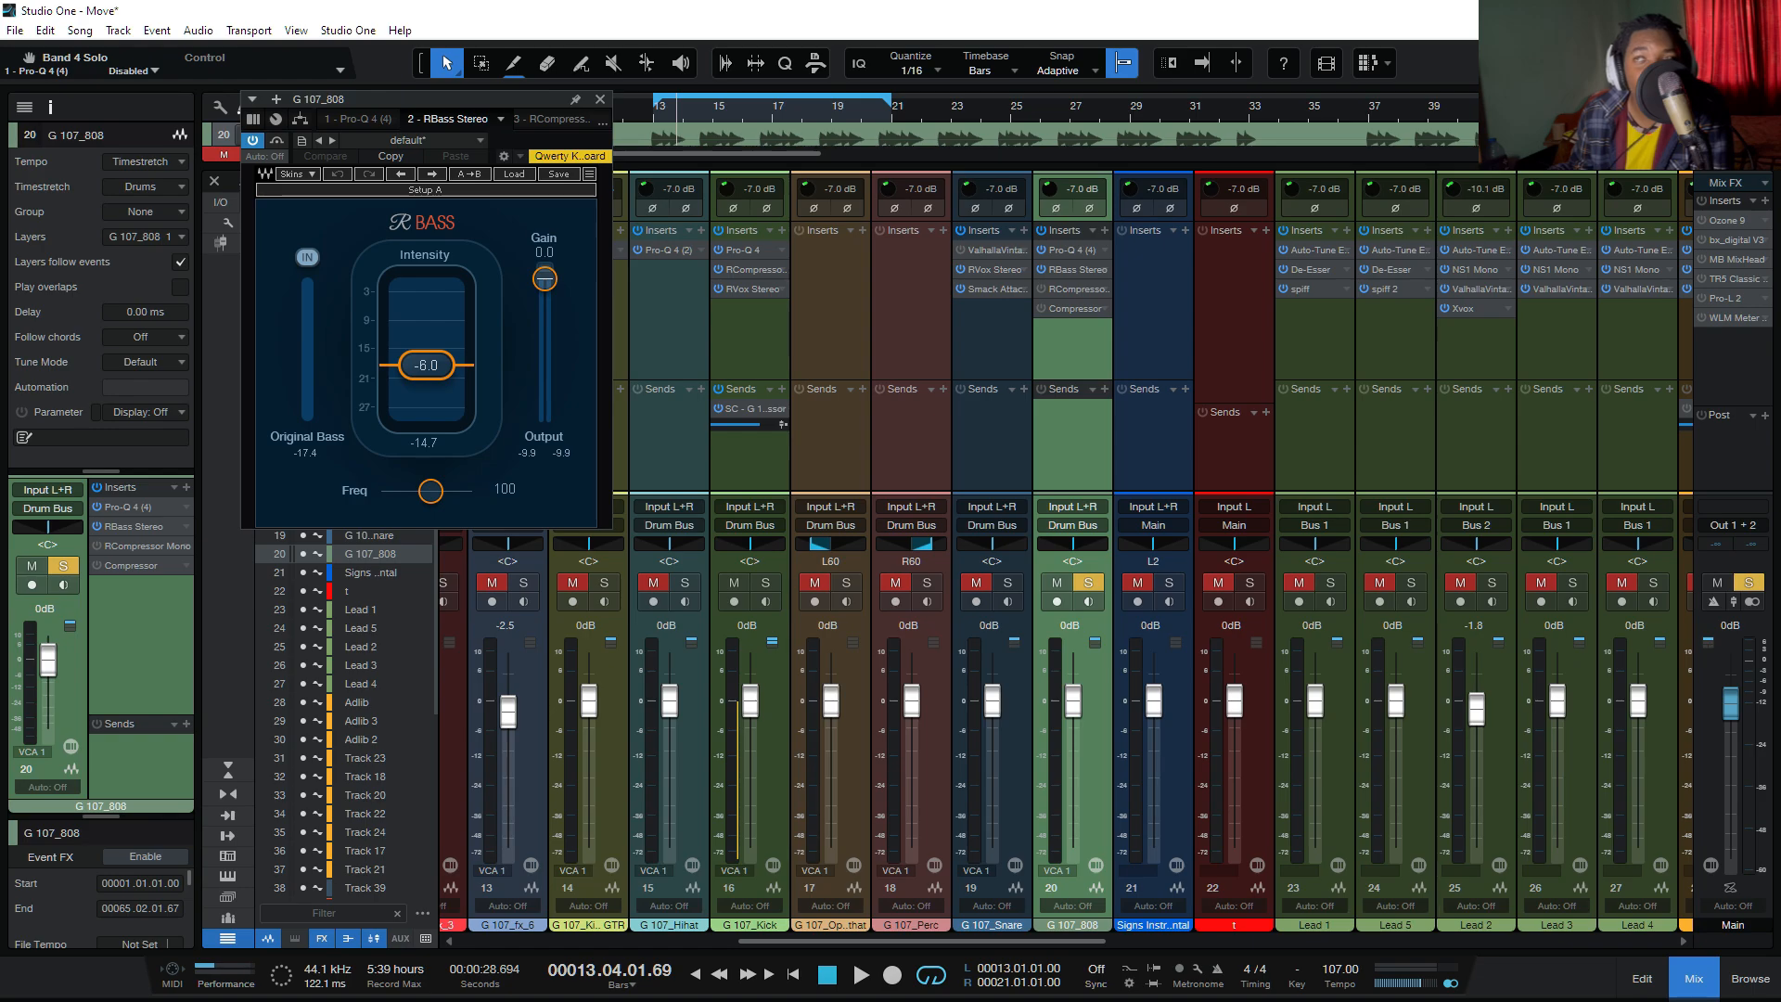
{"action": "left_click_drag", "start_coordinate": [426, 365], "coordinate": [426, 283]}
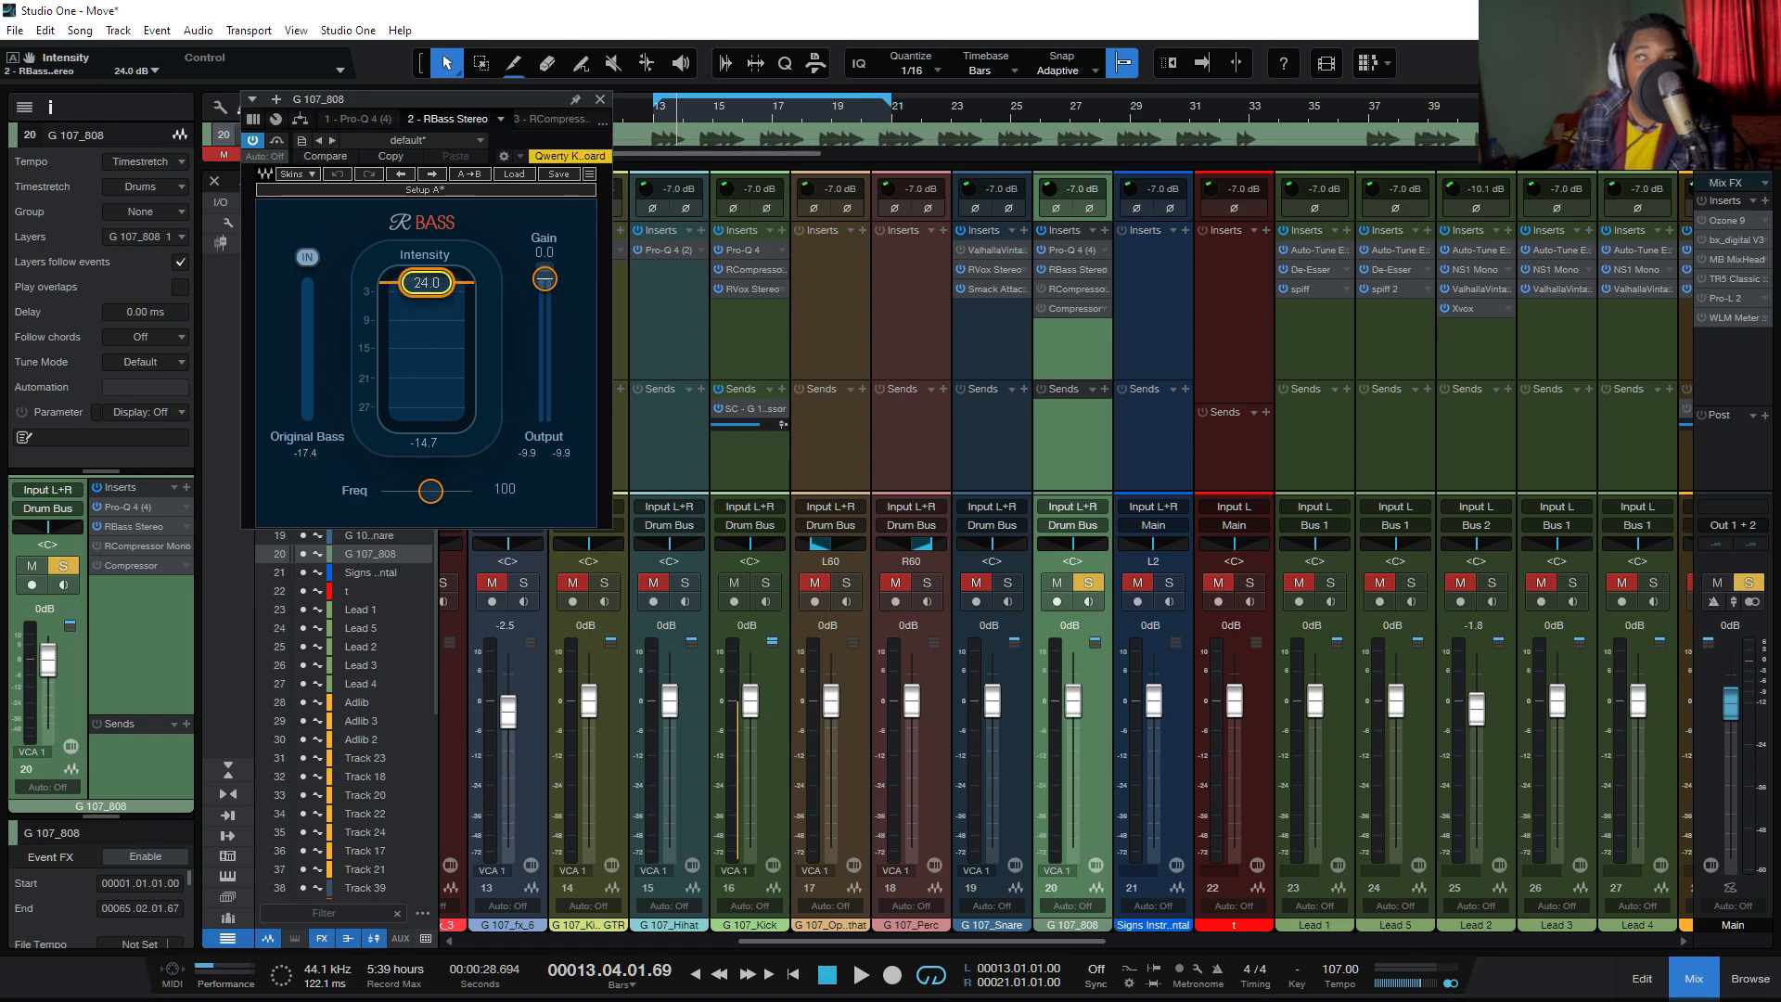
{"action": "key", "text": "space"}
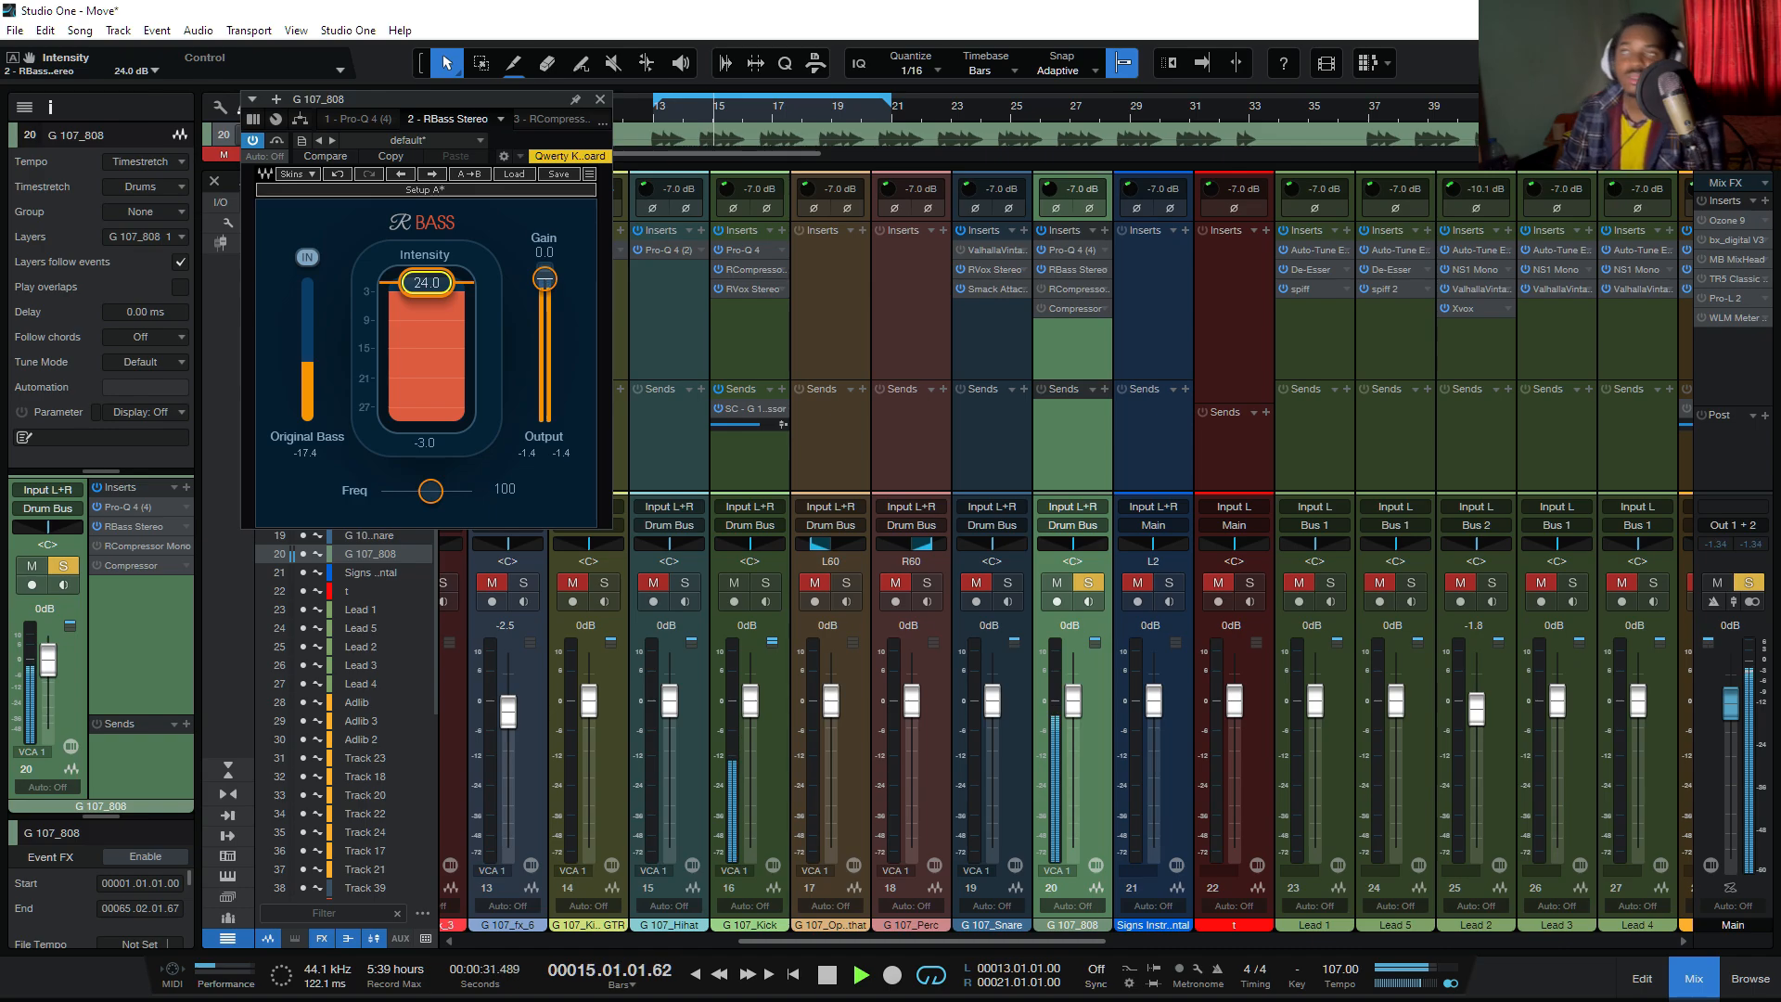
{"action": "key", "text": "space"}
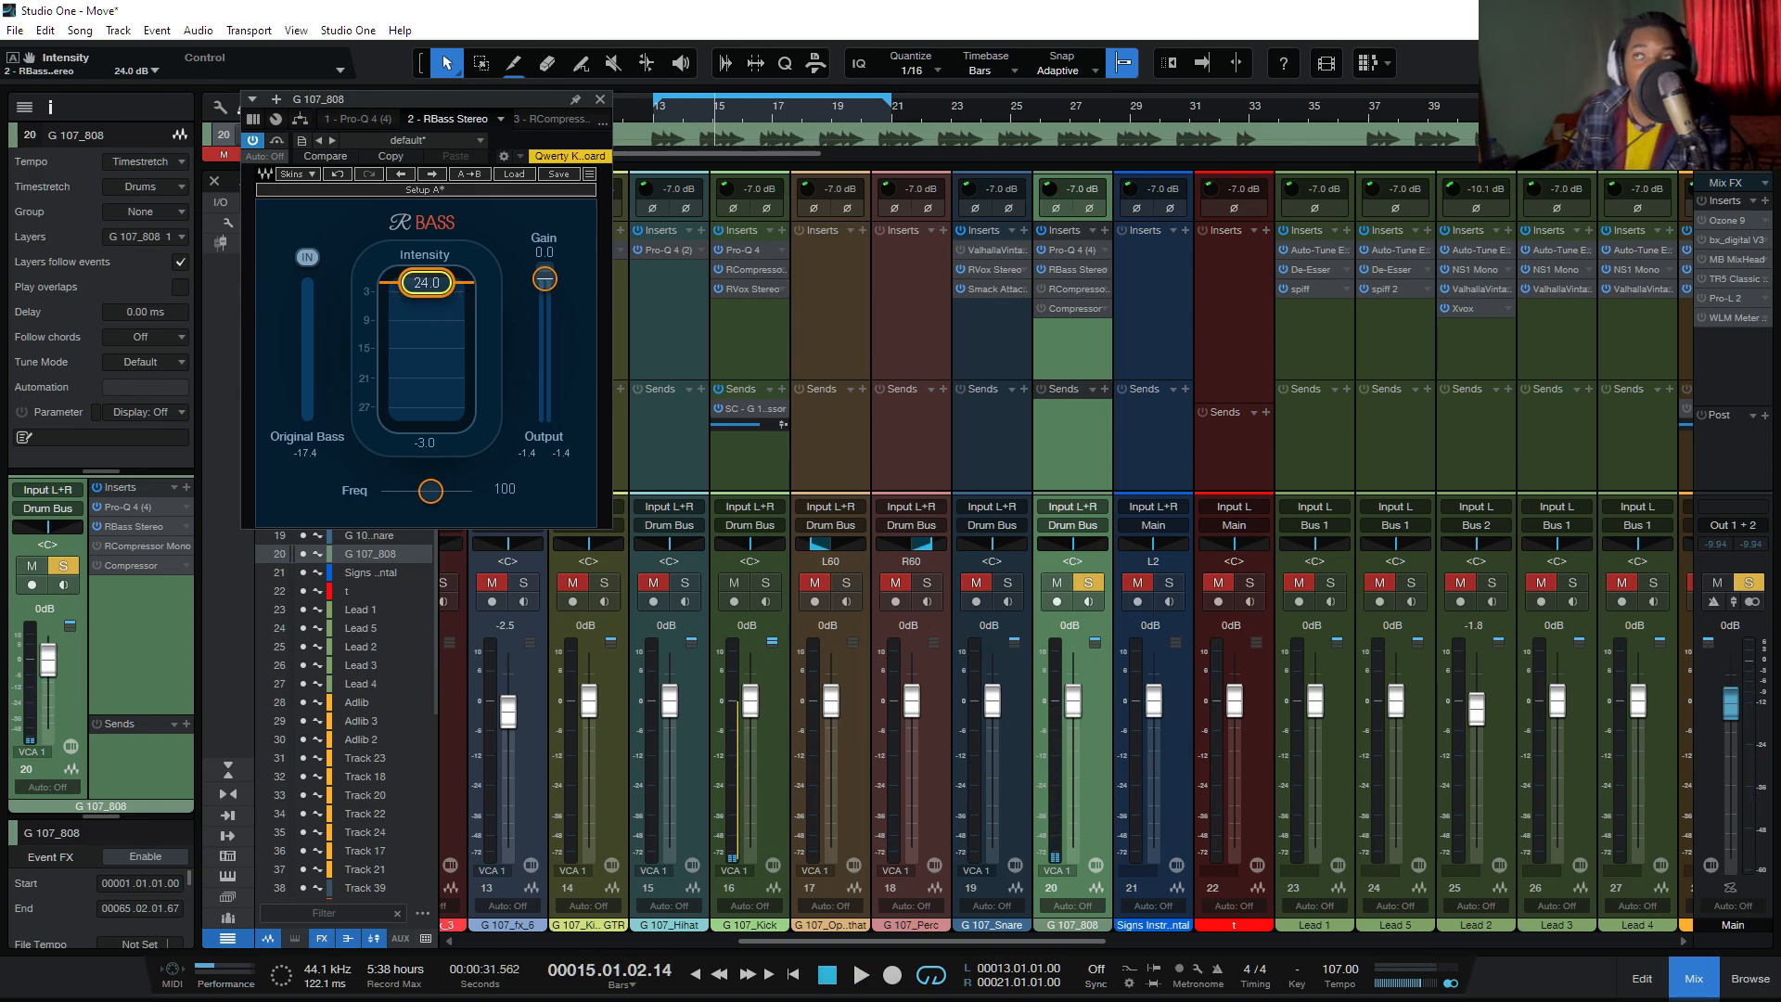
{"action": "left_click_drag", "start_coordinate": [427, 282], "coordinate": [427, 365]}
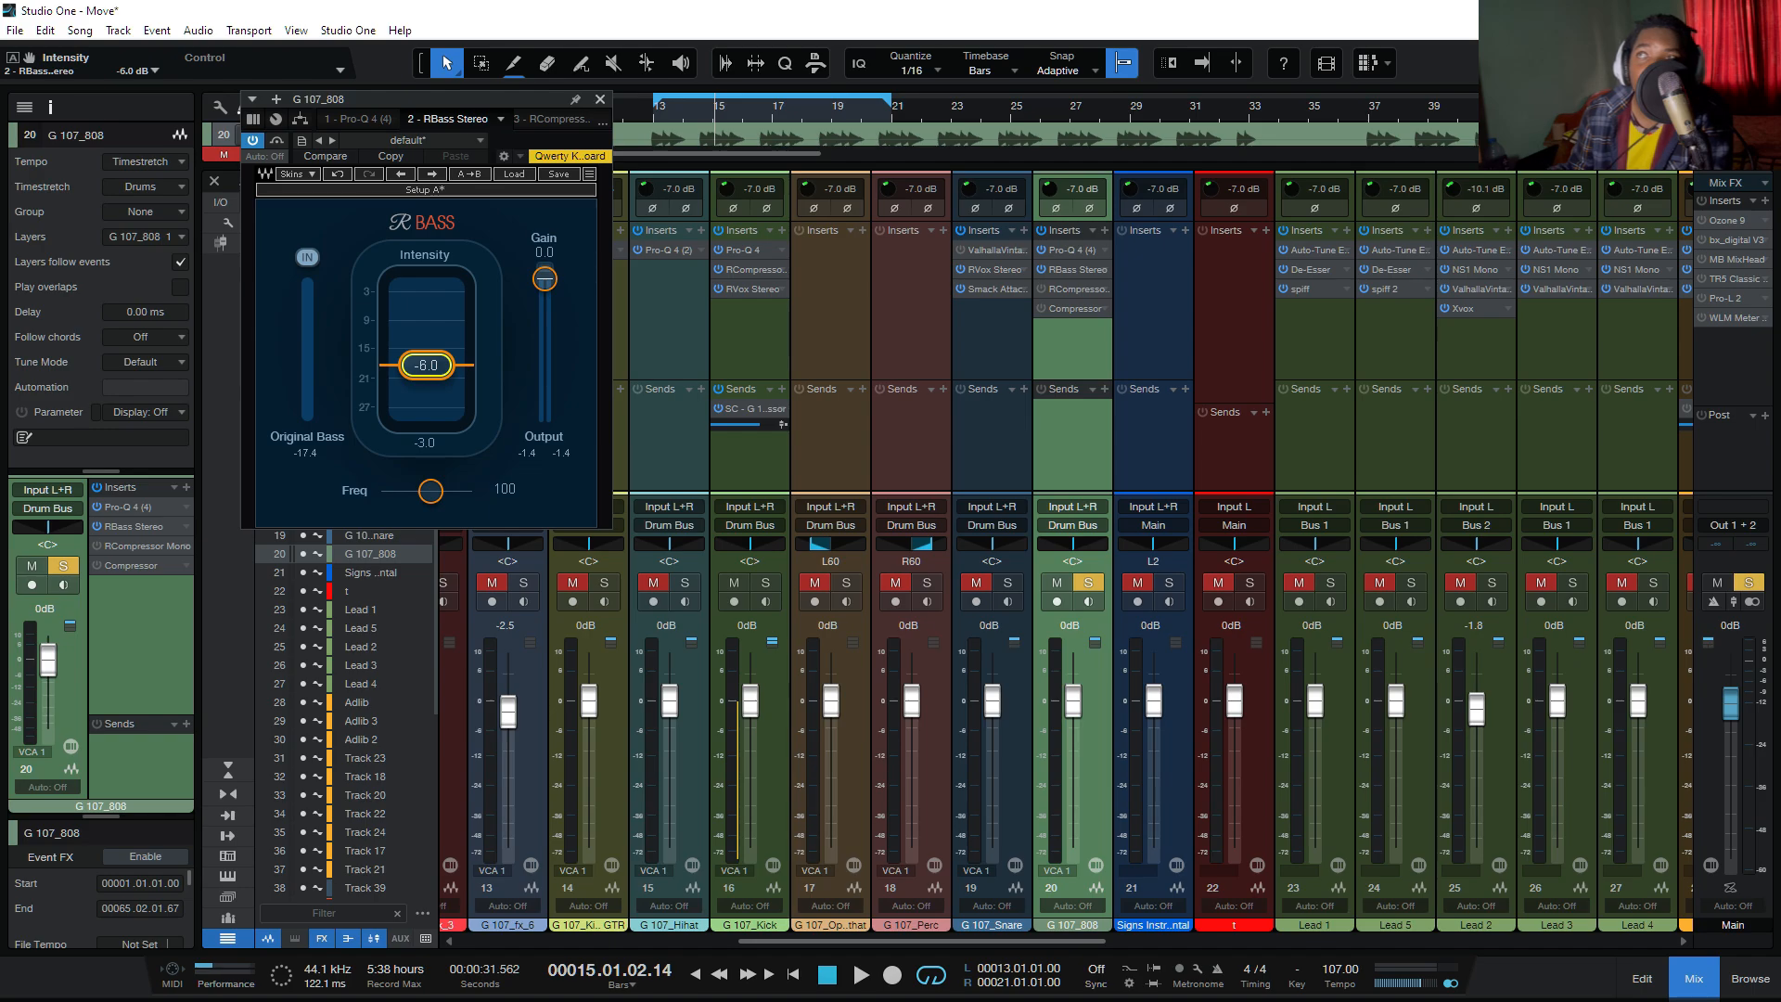
{"action": "key", "text": "Escape"}
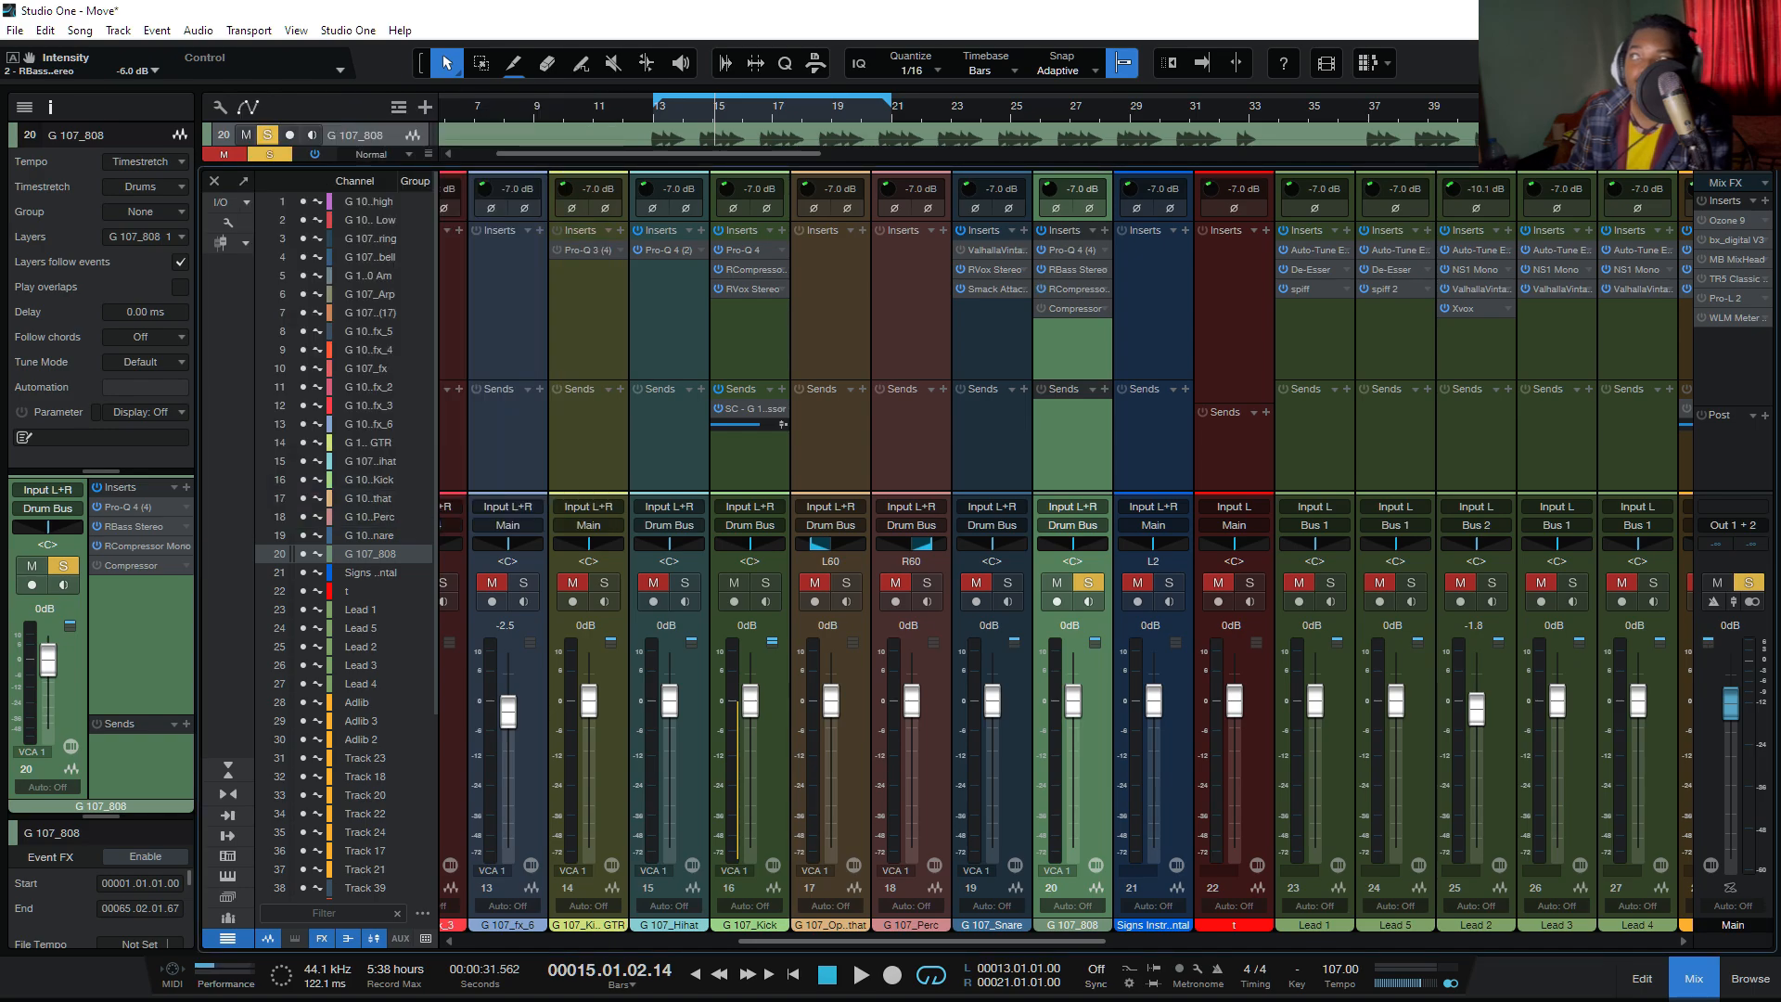
Step: Open the 808's RCompressor Mono insert, audition it during playback from bar 15 to bar 19, and close it
{"action": "right_click", "coordinate": [1092, 291]}
{"action": "left_click", "coordinate": [1150, 312]}
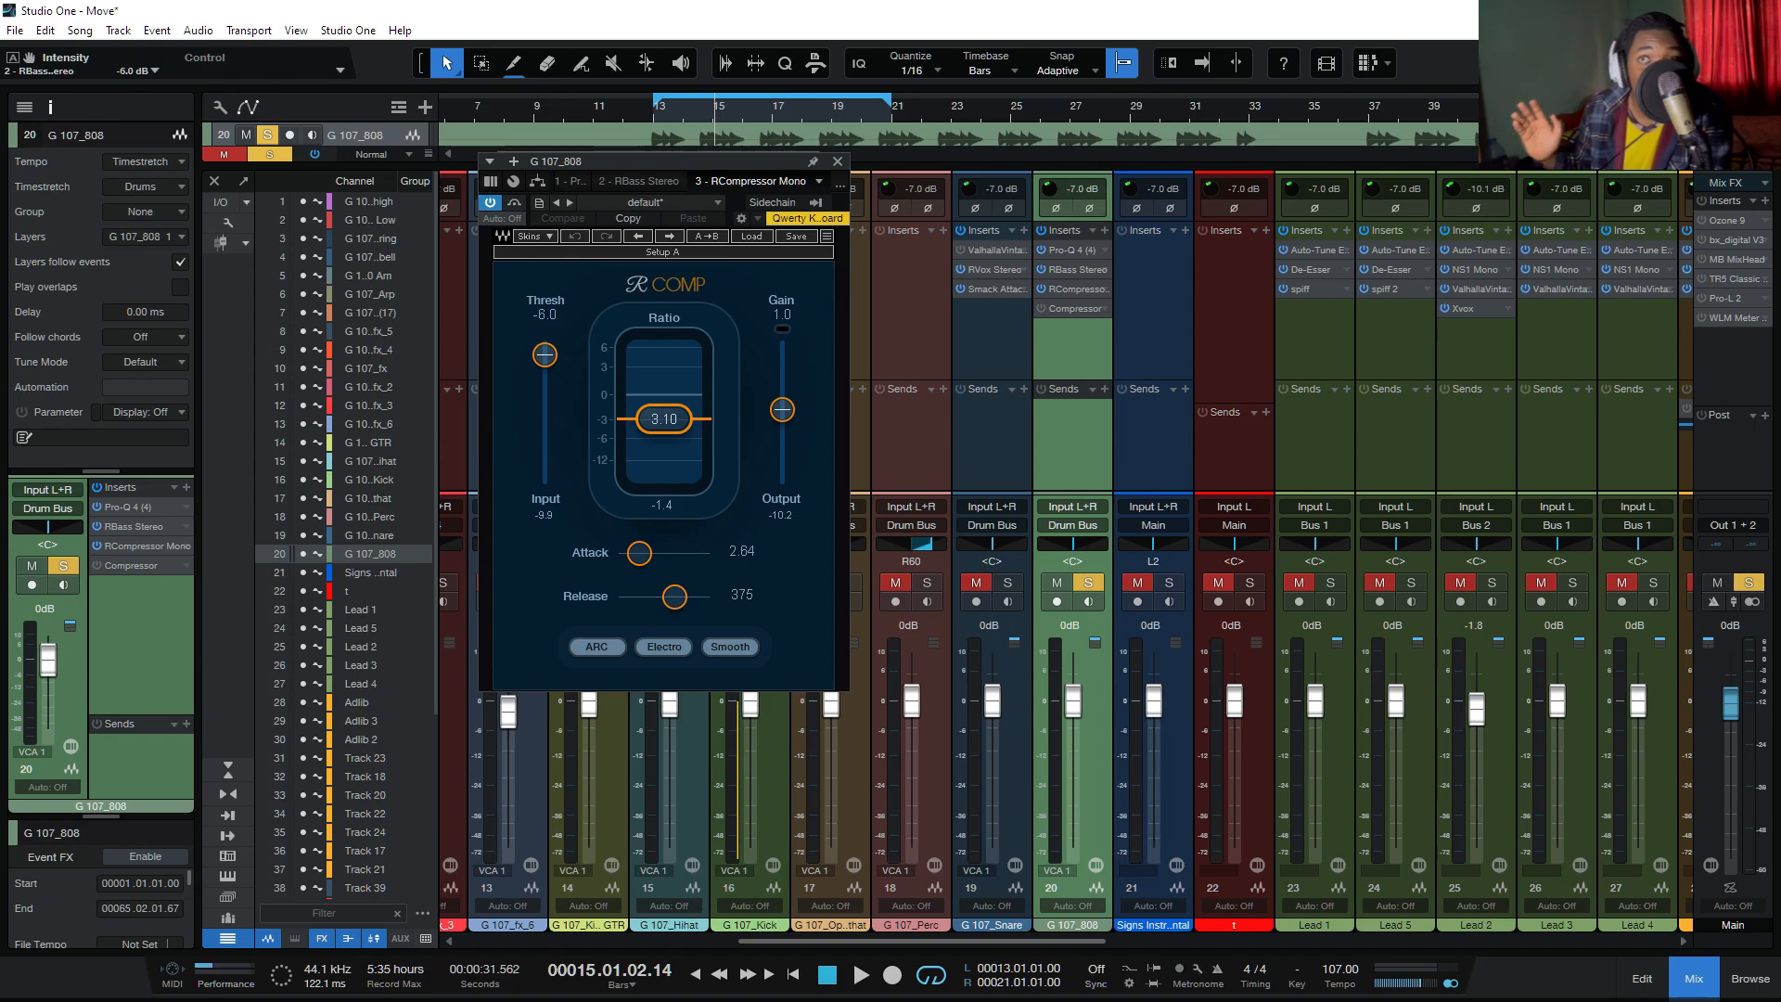
{"action": "key", "text": "space"}
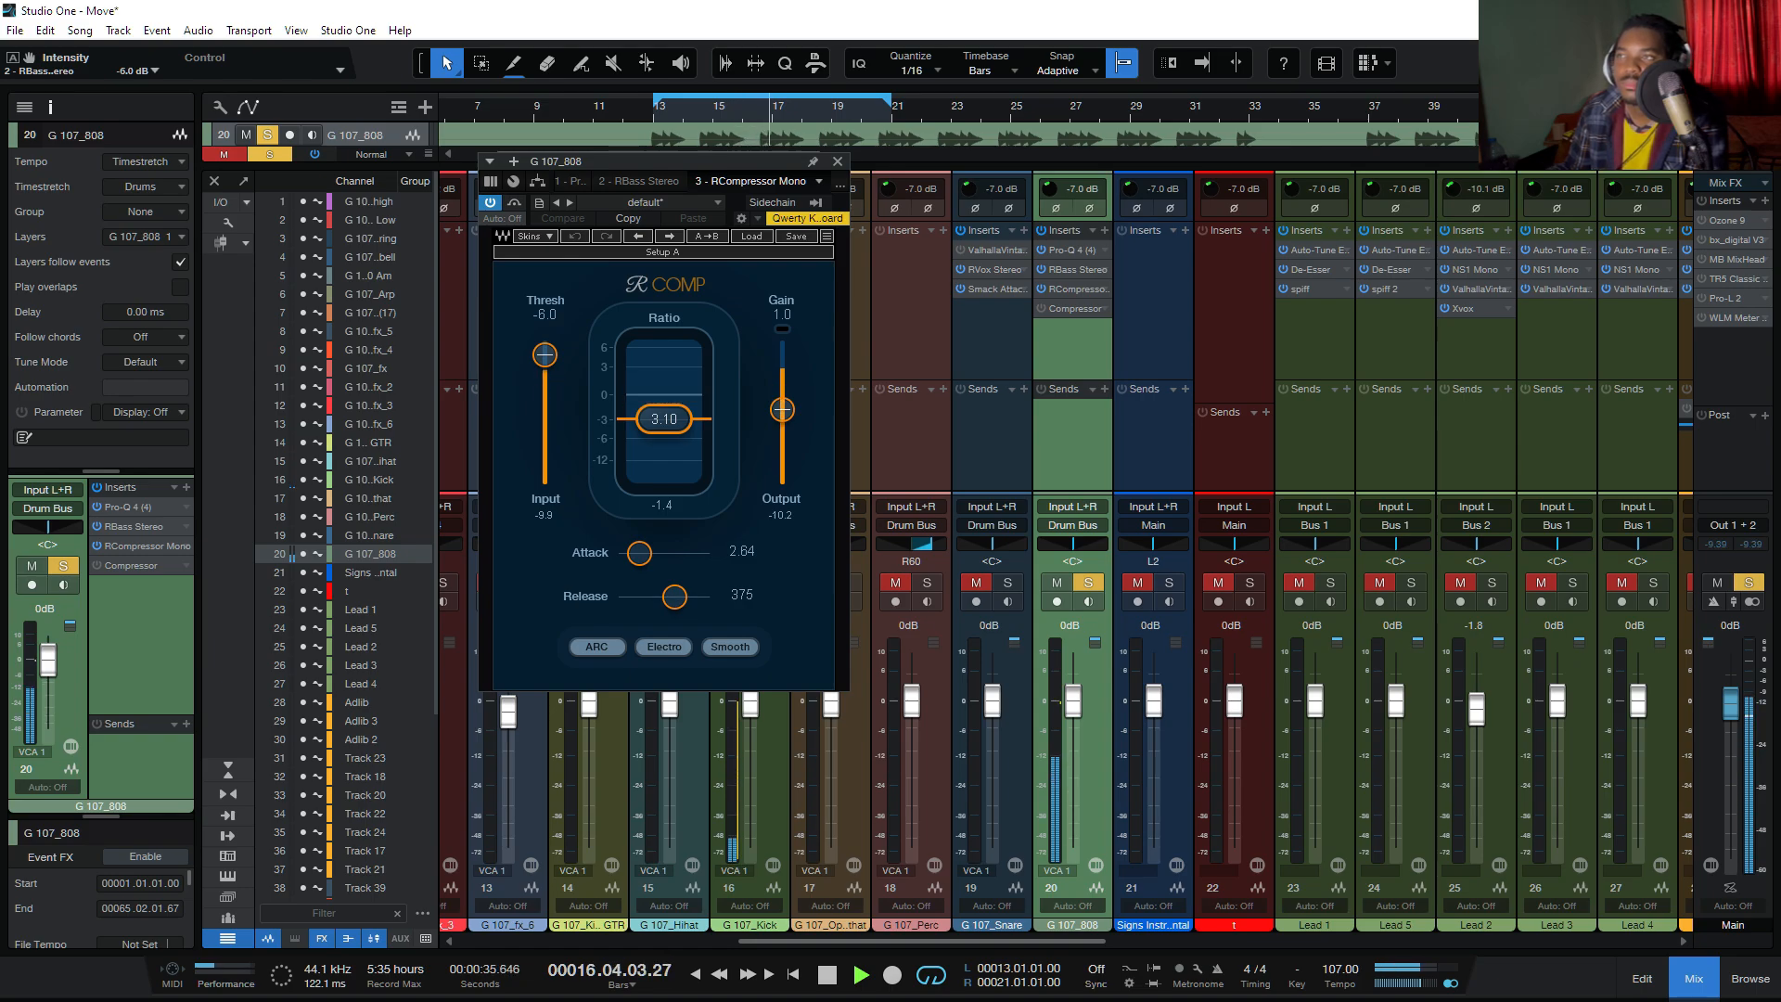
{"action": "key", "text": "space"}
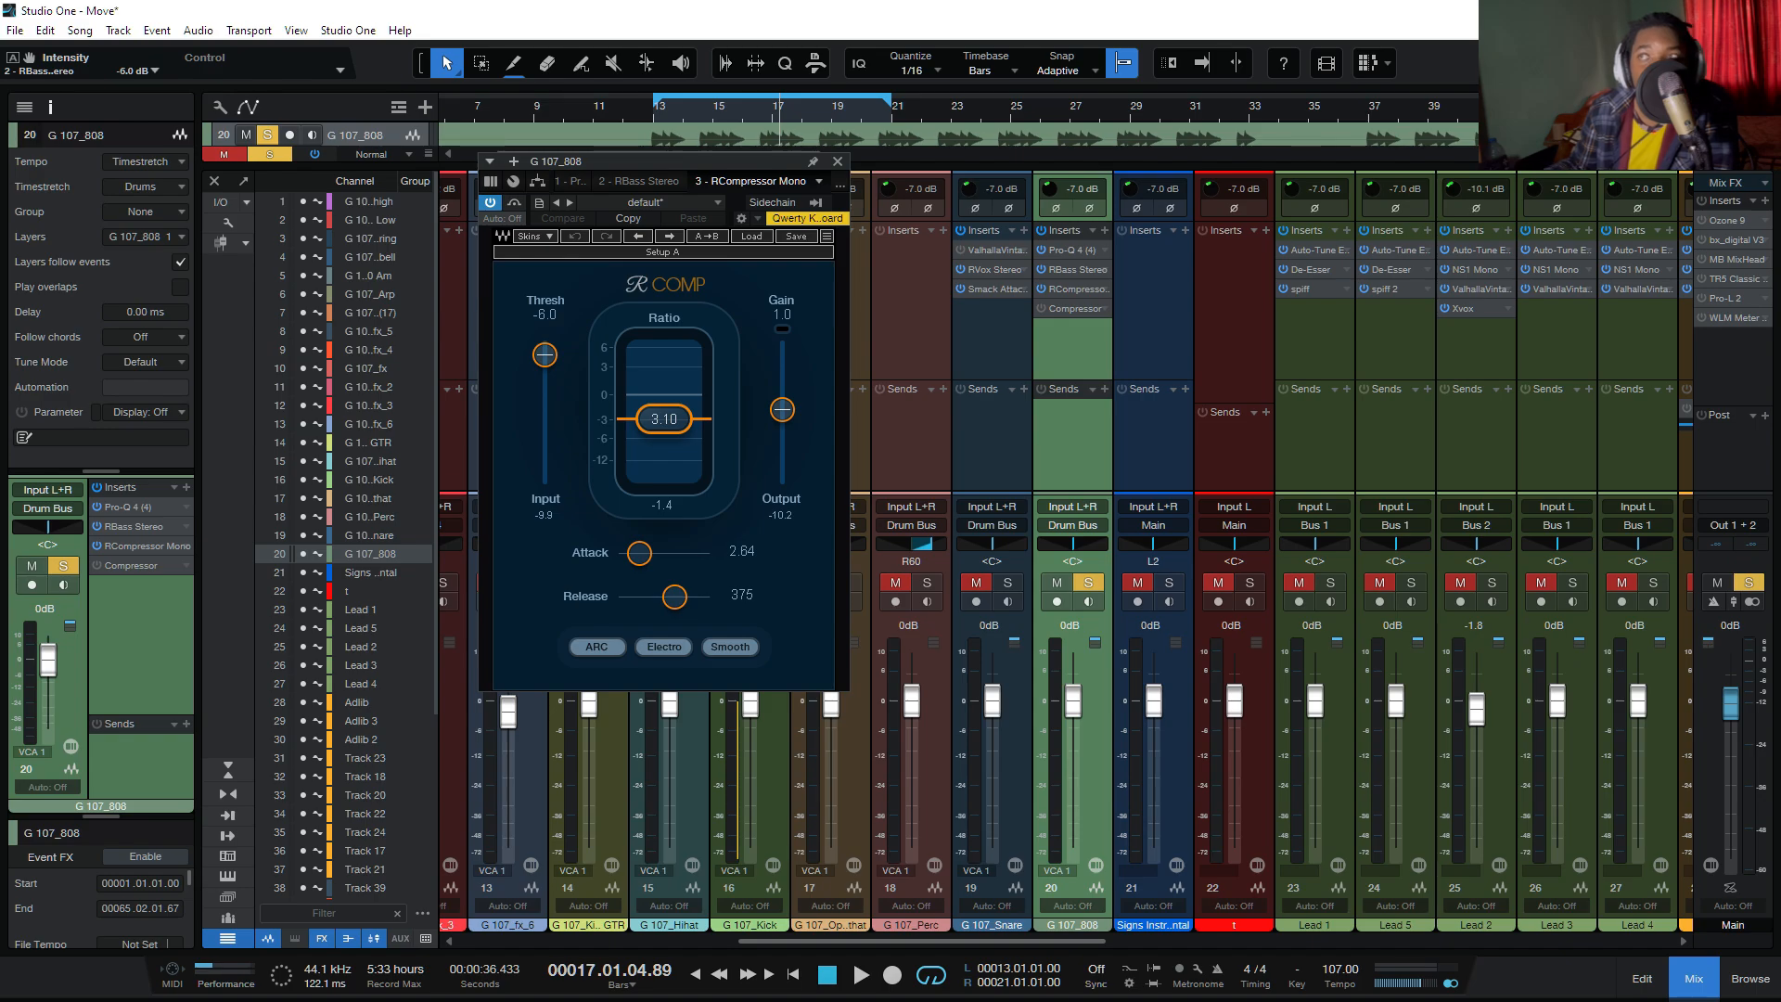
{"action": "key", "text": "space"}
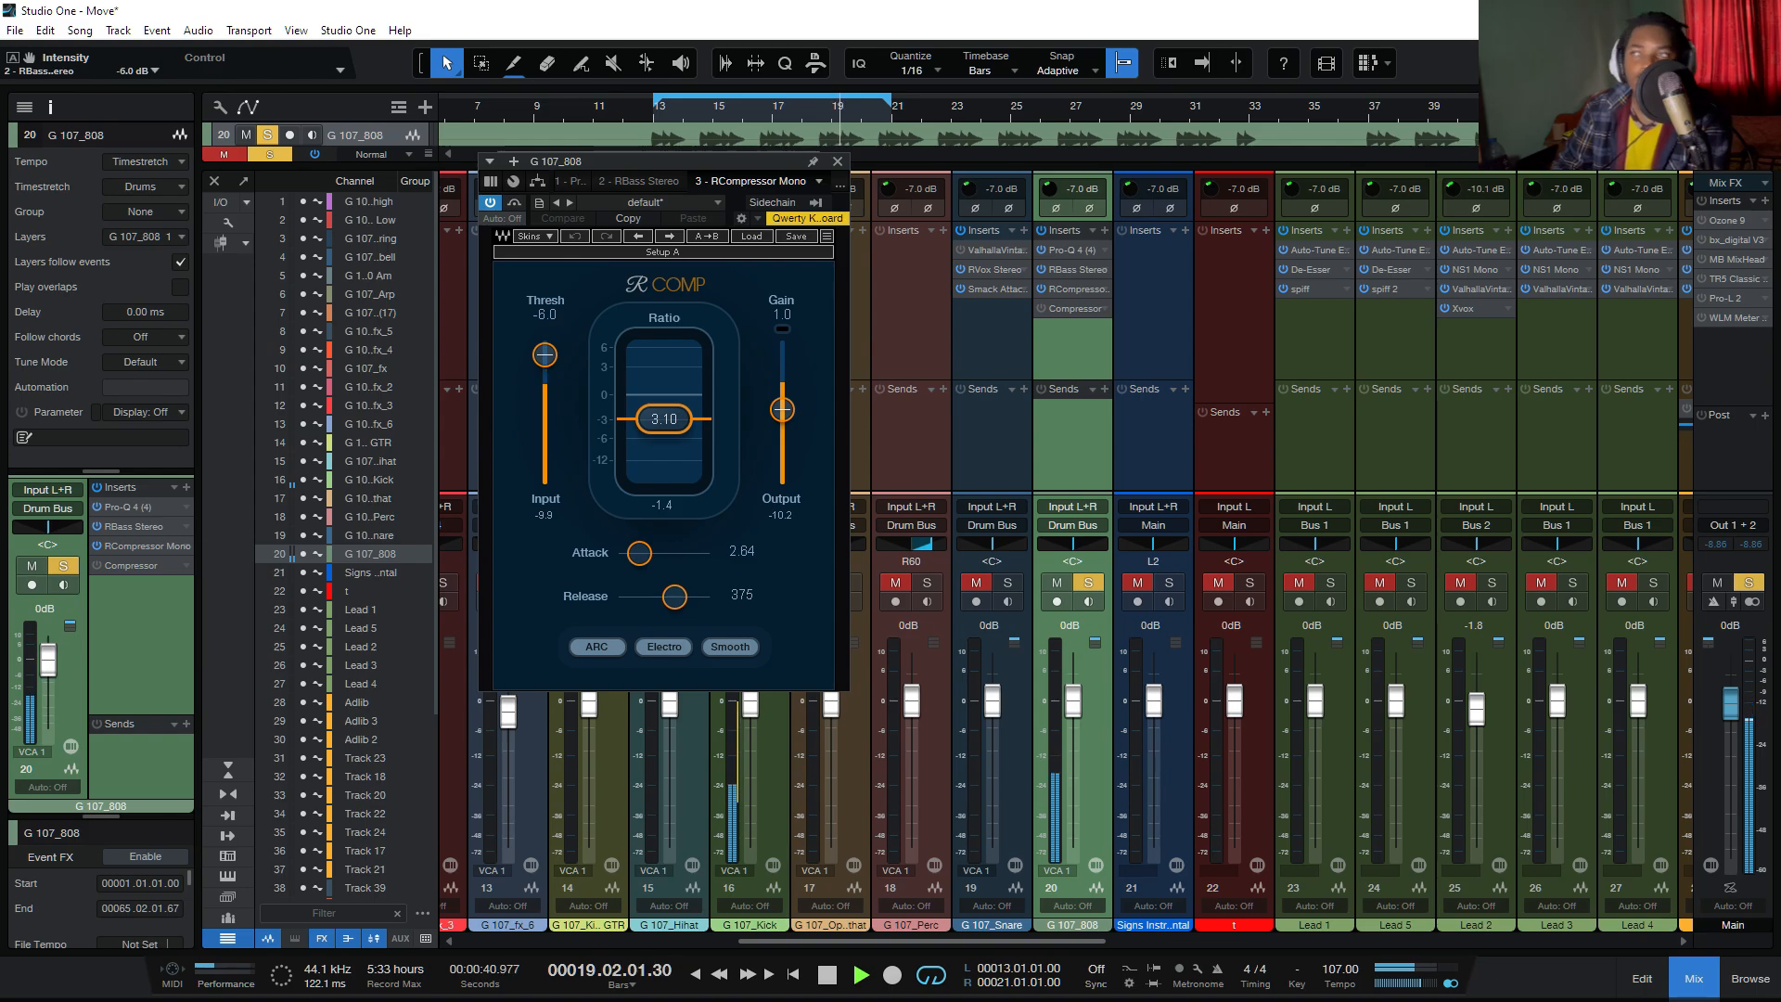
{"action": "key", "text": "space"}
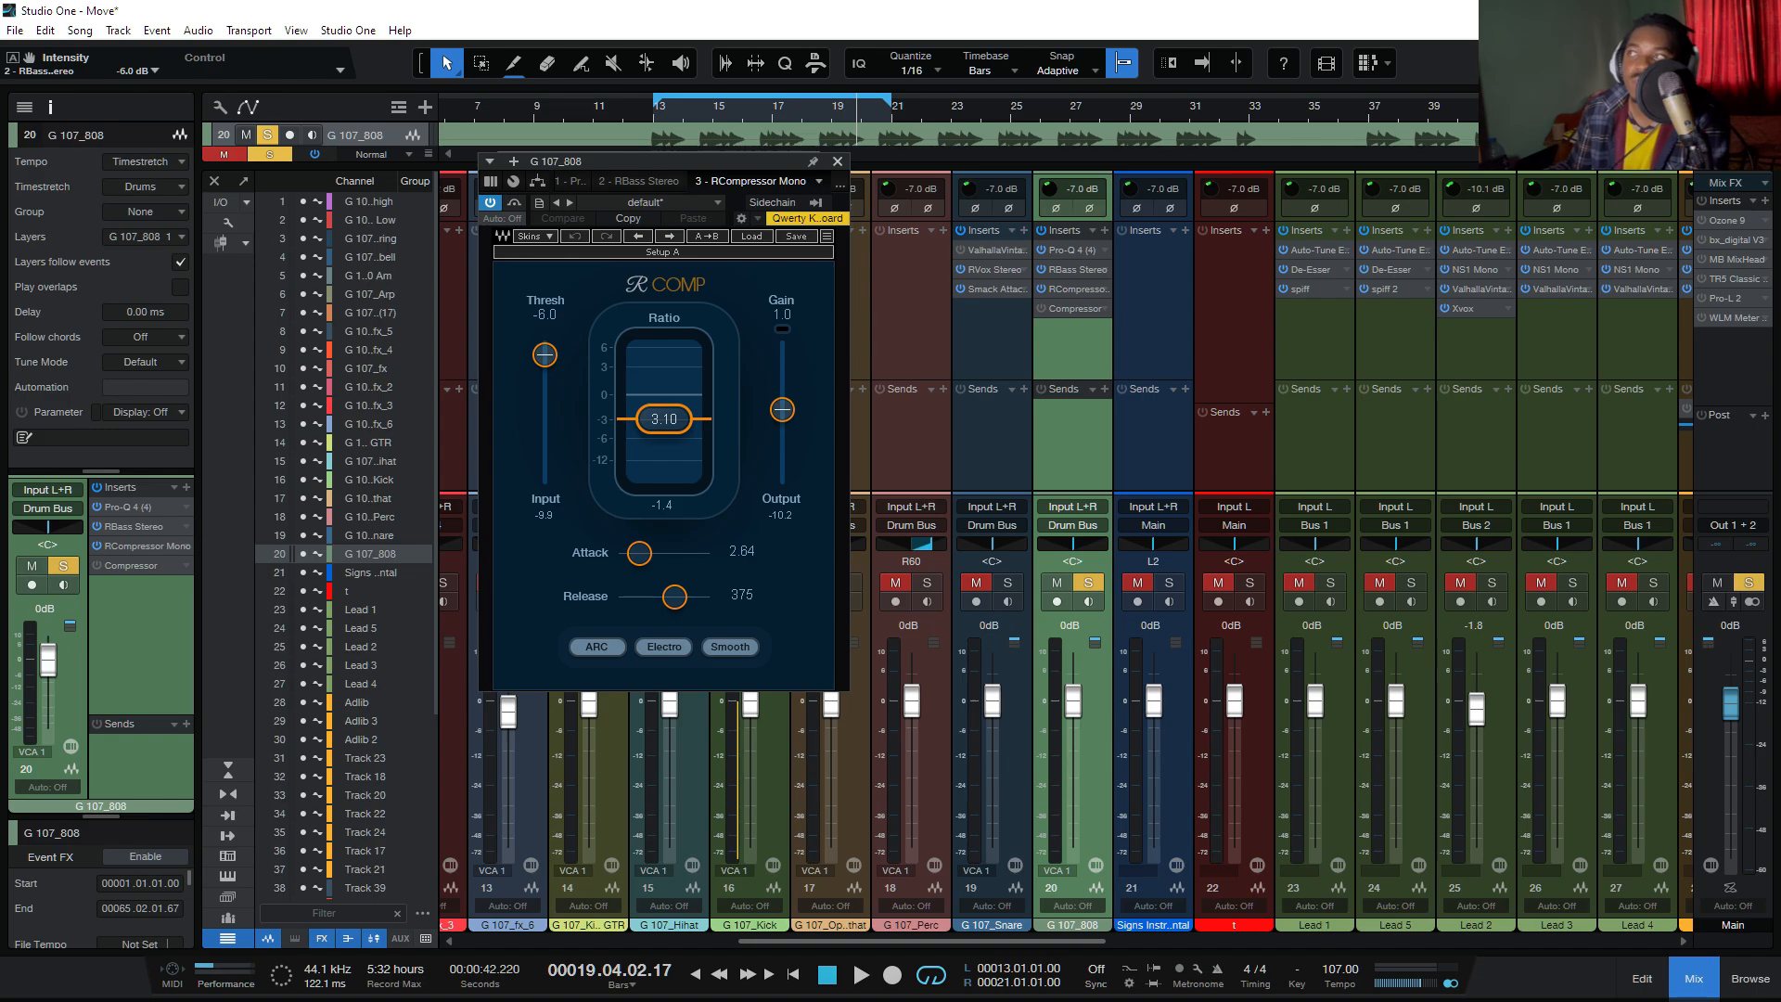
{"action": "key", "text": "Escape"}
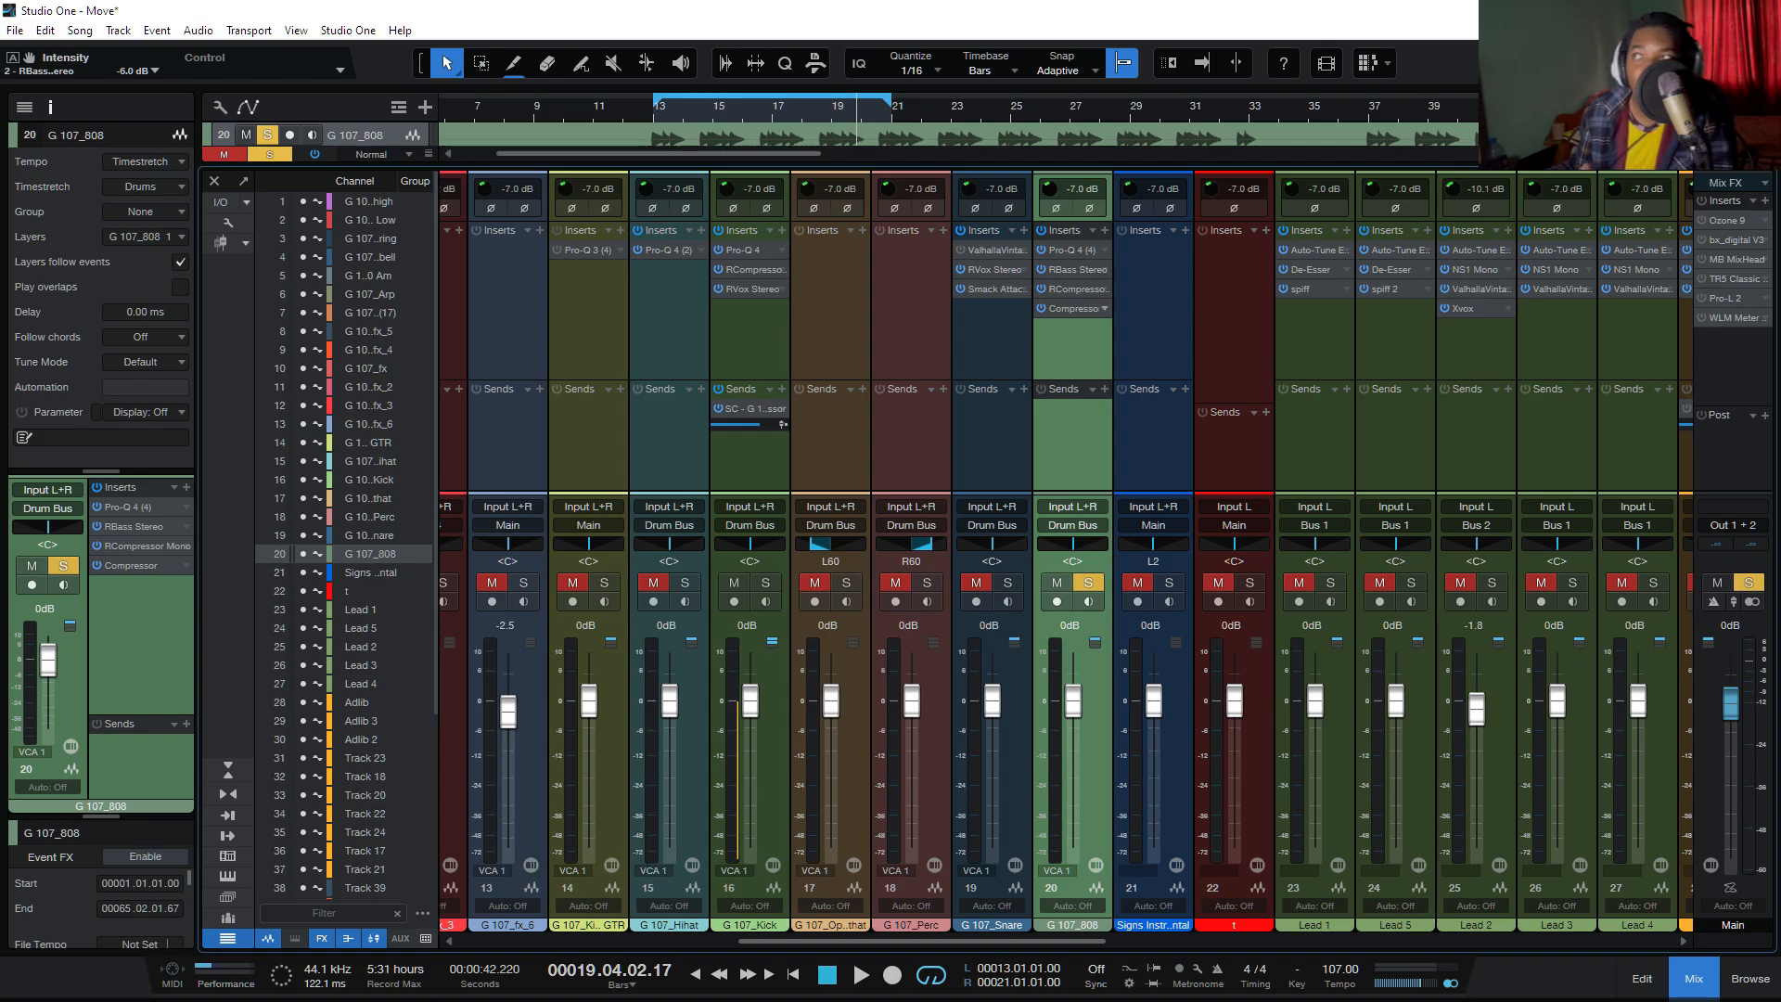
Step: Open the 808's Compressor insert, examine the channels in its sidechain source list, and close the plug-in
{"action": "left_click", "coordinate": [1105, 309]}
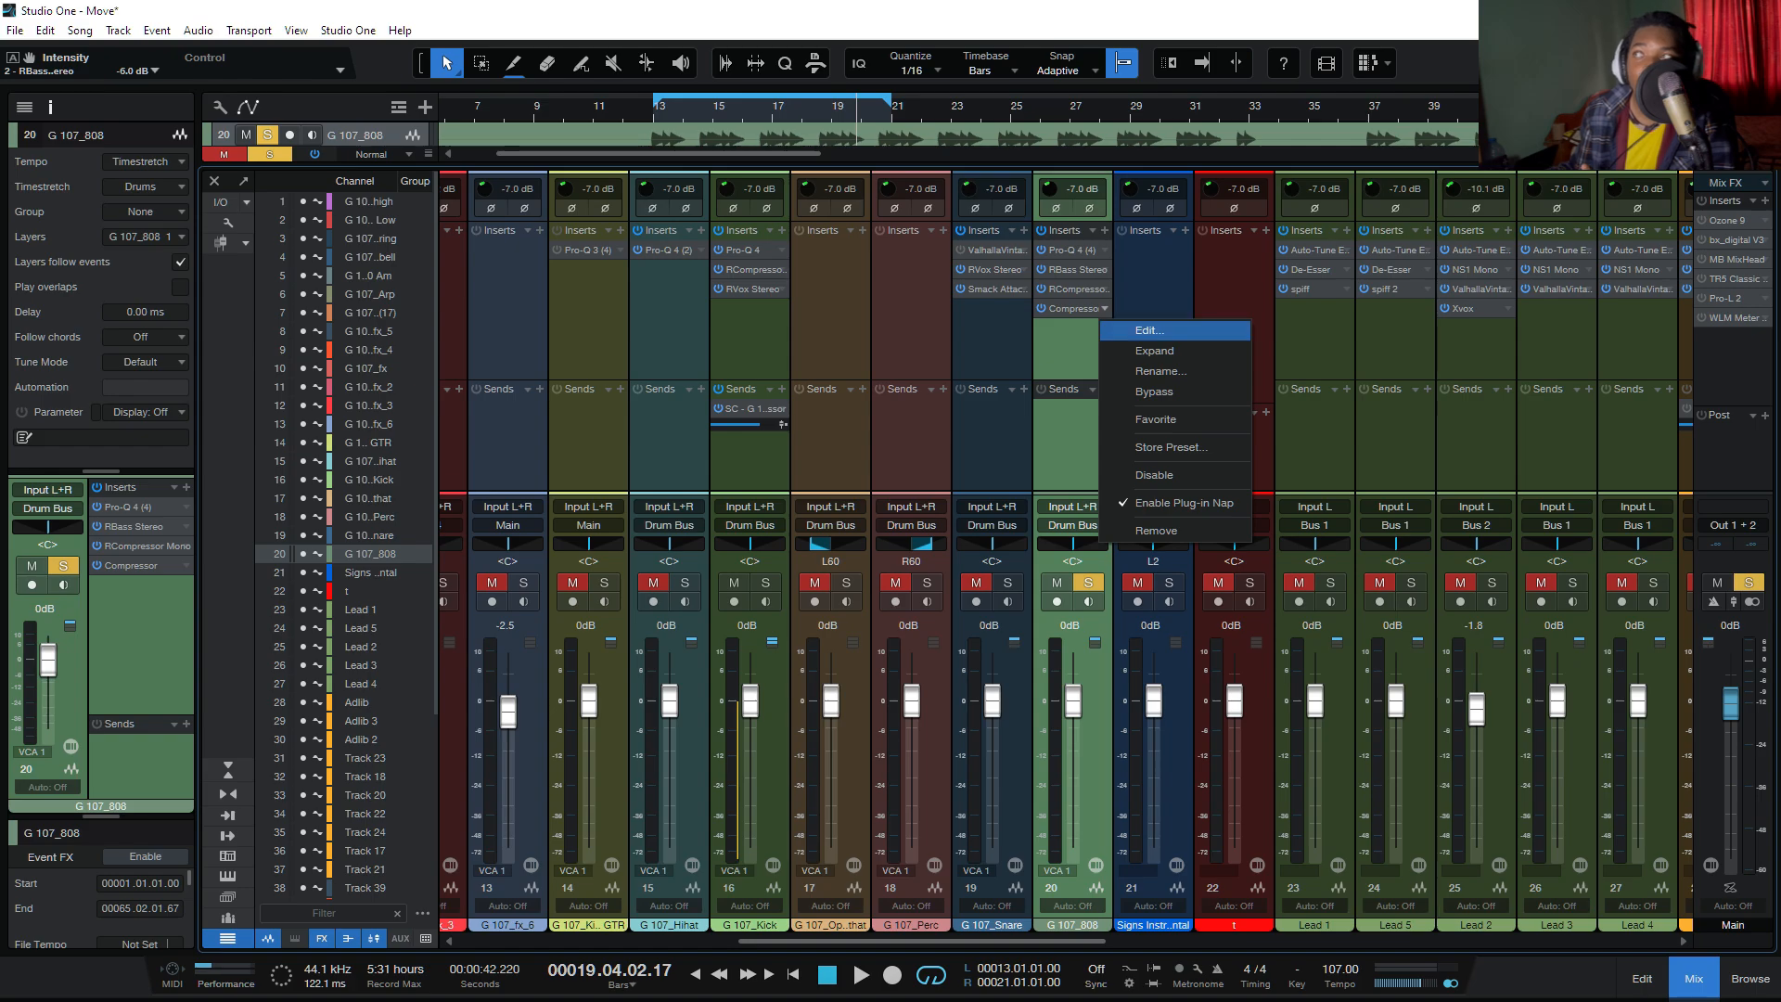
{"action": "left_click", "coordinate": [1149, 330]}
{"action": "left_click_drag", "start_coordinate": [740, 161], "coordinate": [736, 245]}
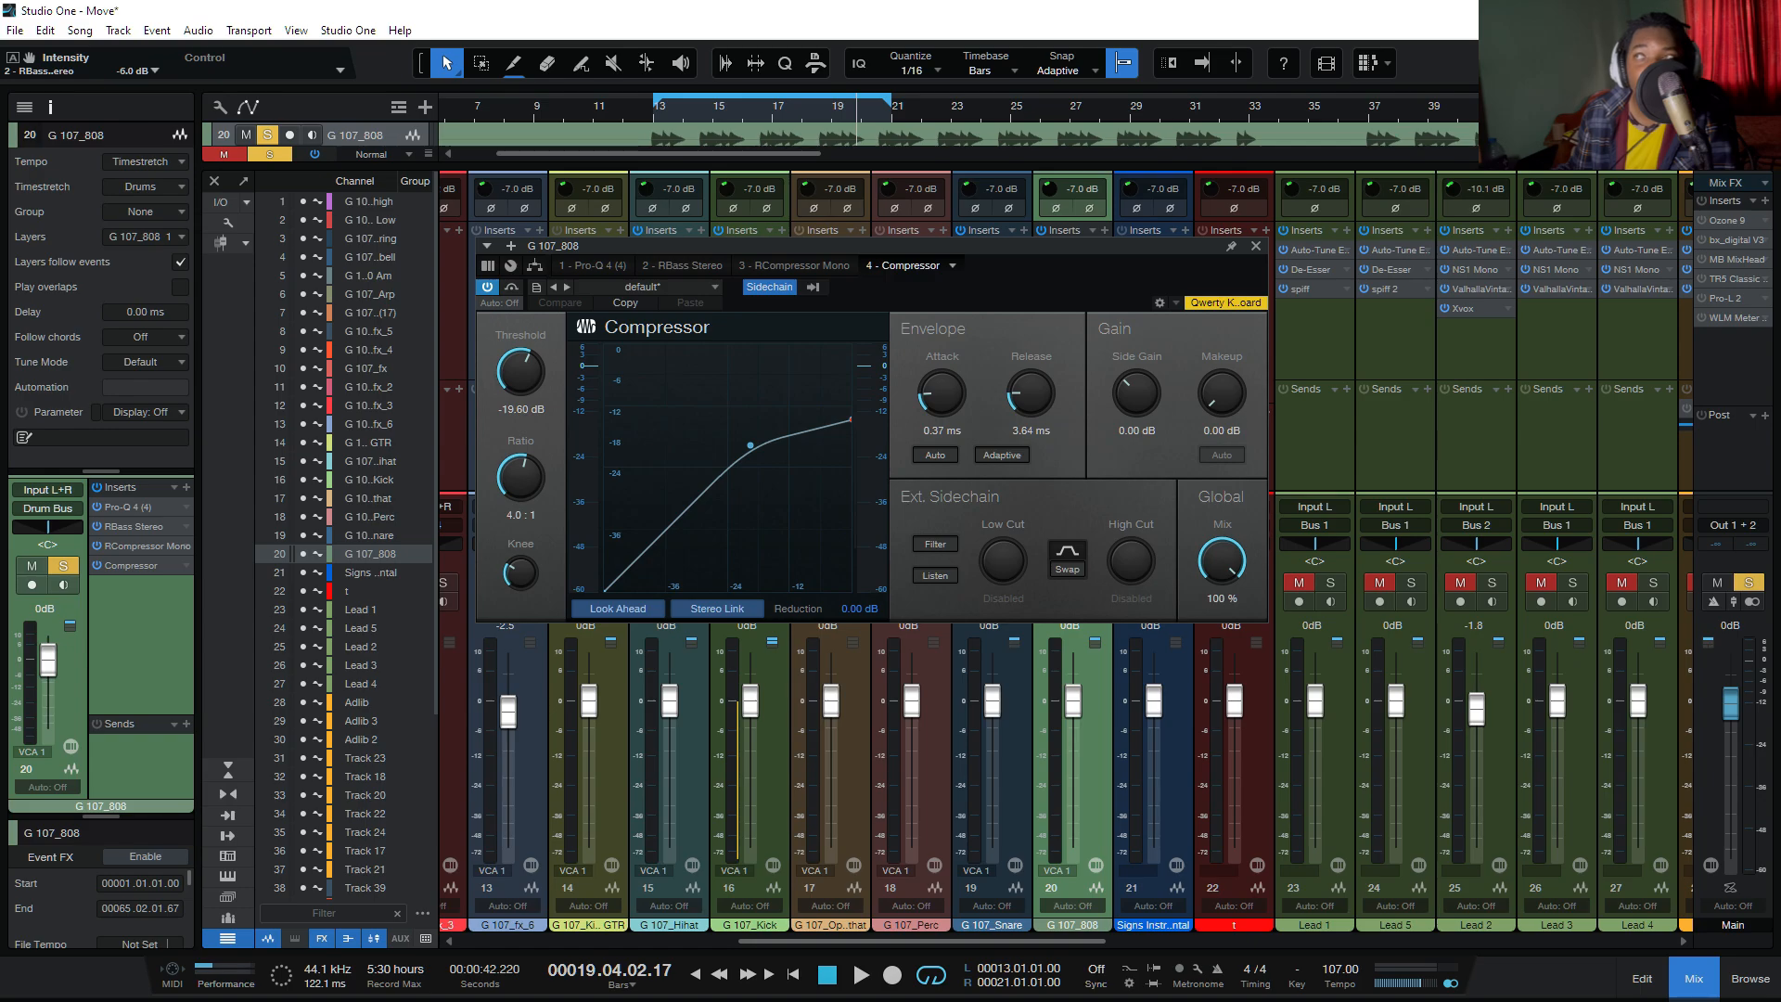
{"action": "left_click", "coordinate": [813, 286]}
{"action": "left_click", "coordinate": [813, 286]}
{"action": "left_click", "coordinate": [813, 286]}
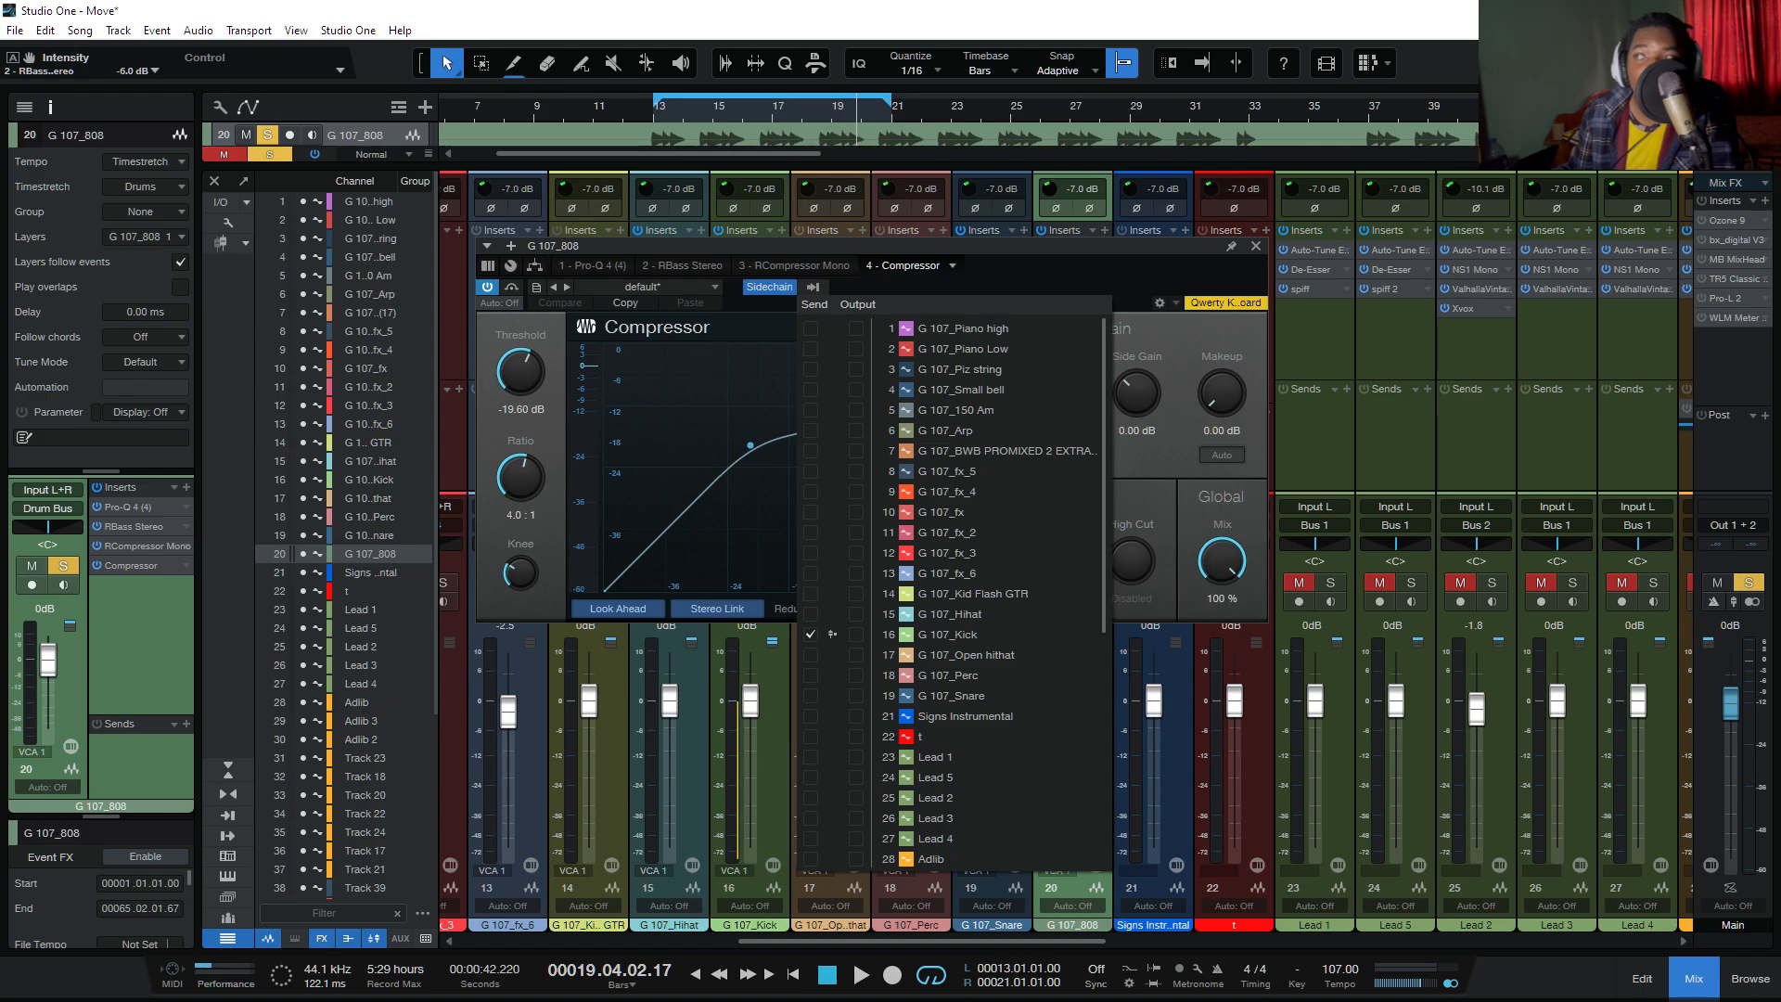
{"action": "scroll", "coordinate": [988, 594], "scroll_direction": "down", "scroll_amount": 5}
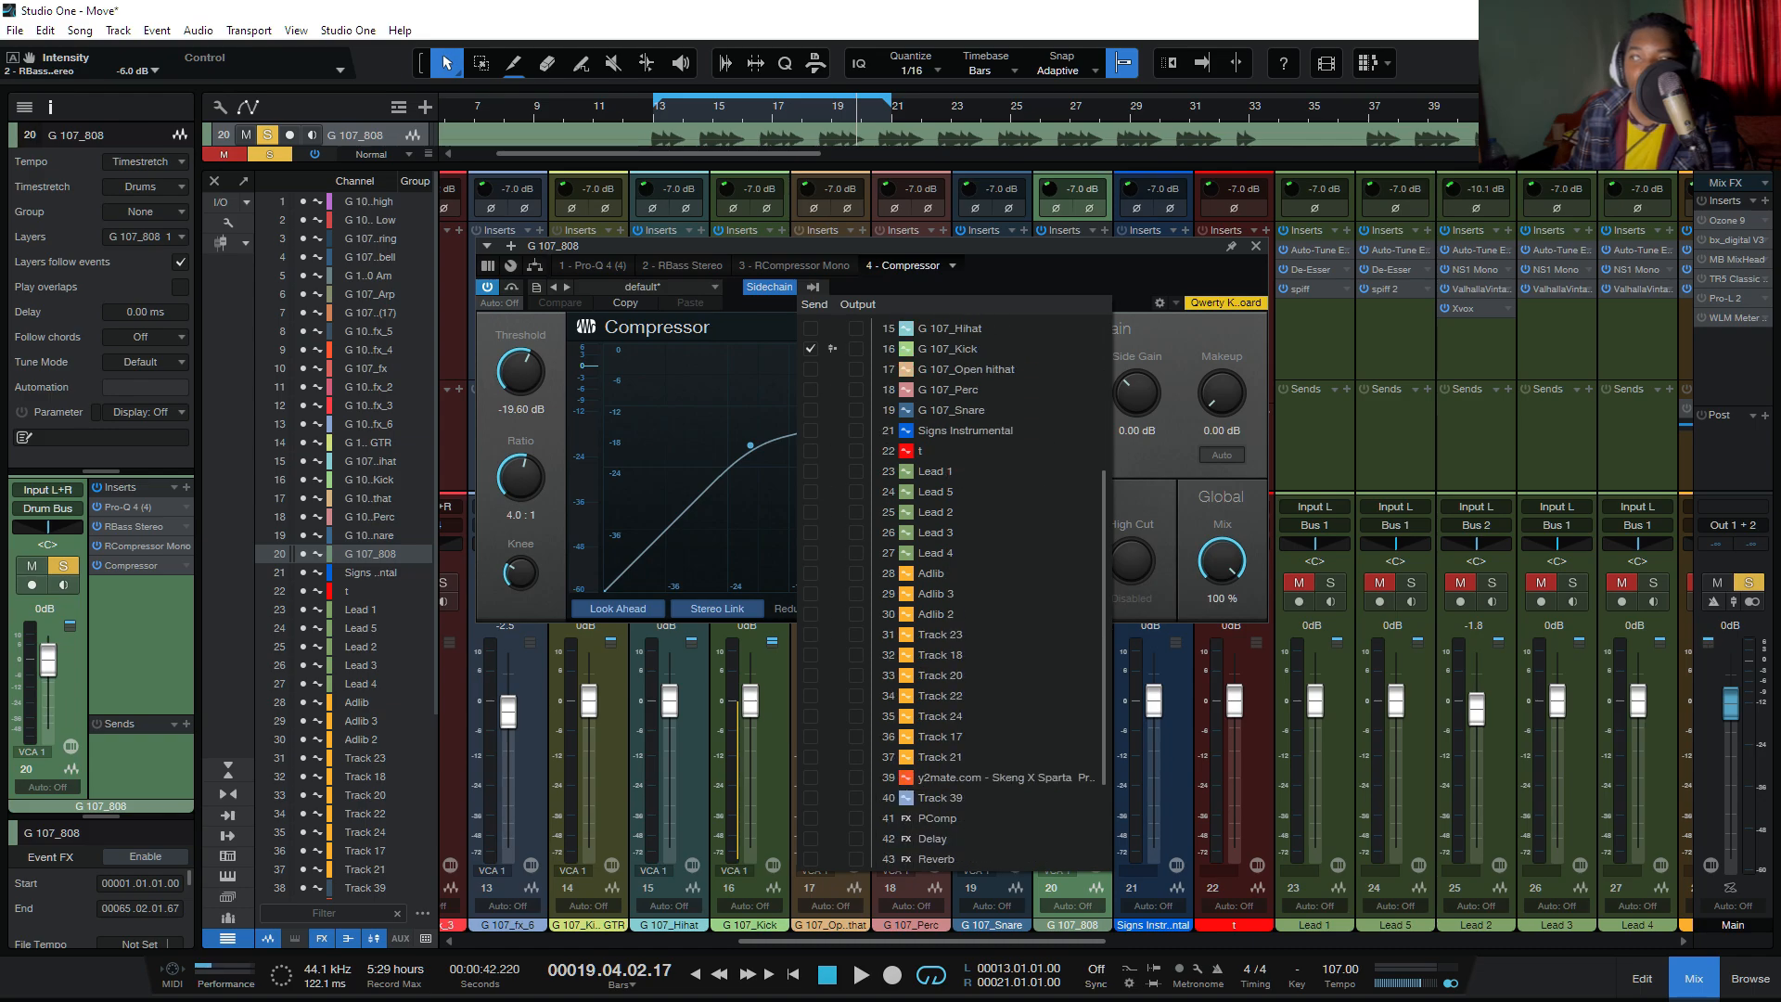
{"action": "scroll", "coordinate": [988, 594], "scroll_direction": "down", "scroll_amount": 2}
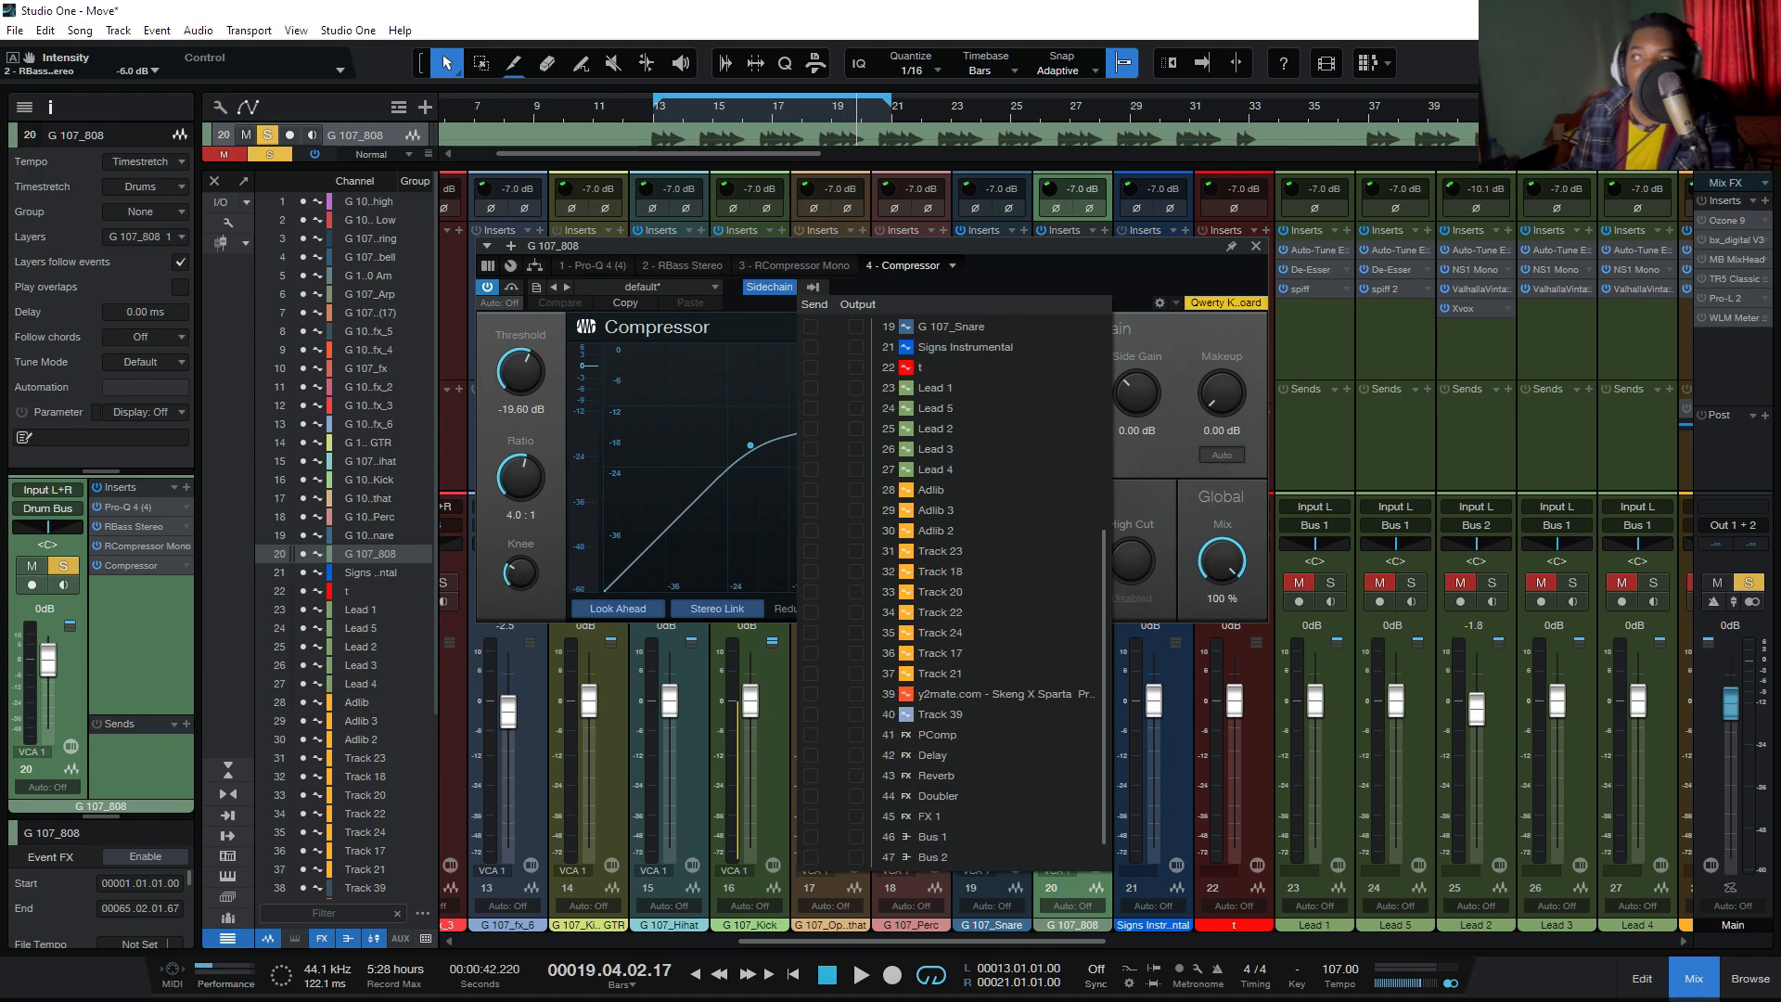
{"action": "scroll", "coordinate": [988, 594], "scroll_direction": "up", "scroll_amount": 6}
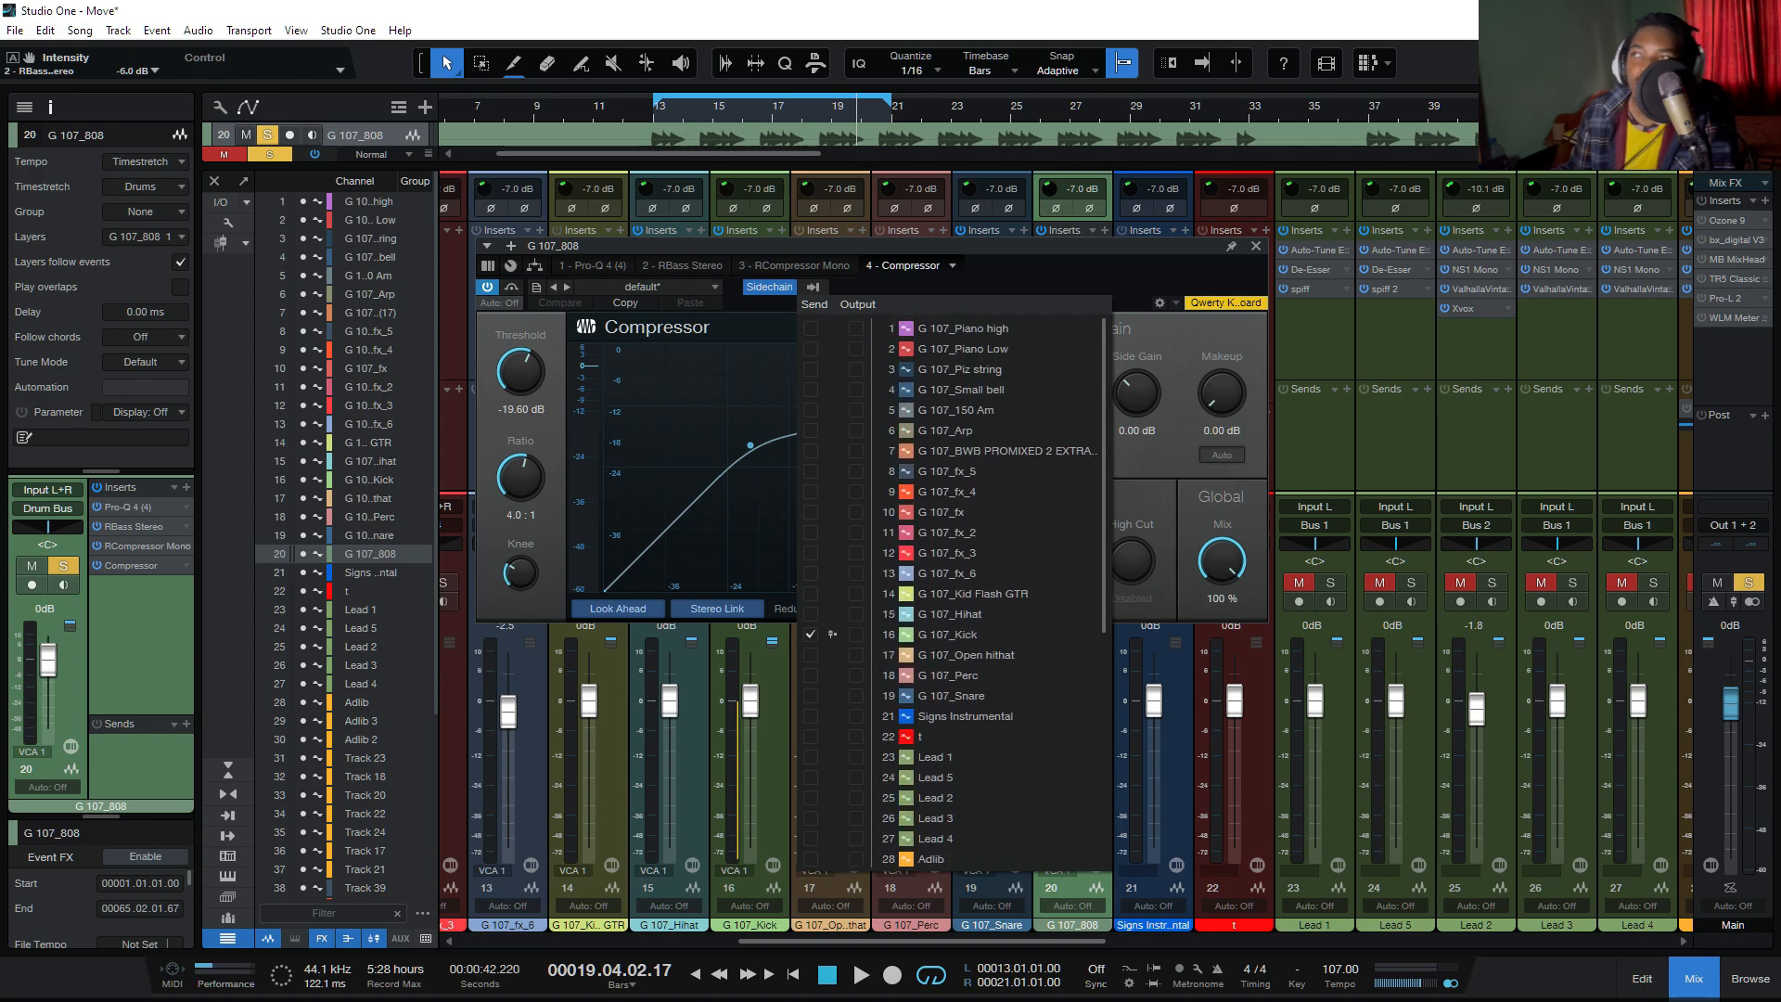
{"action": "key", "text": "Escape"}
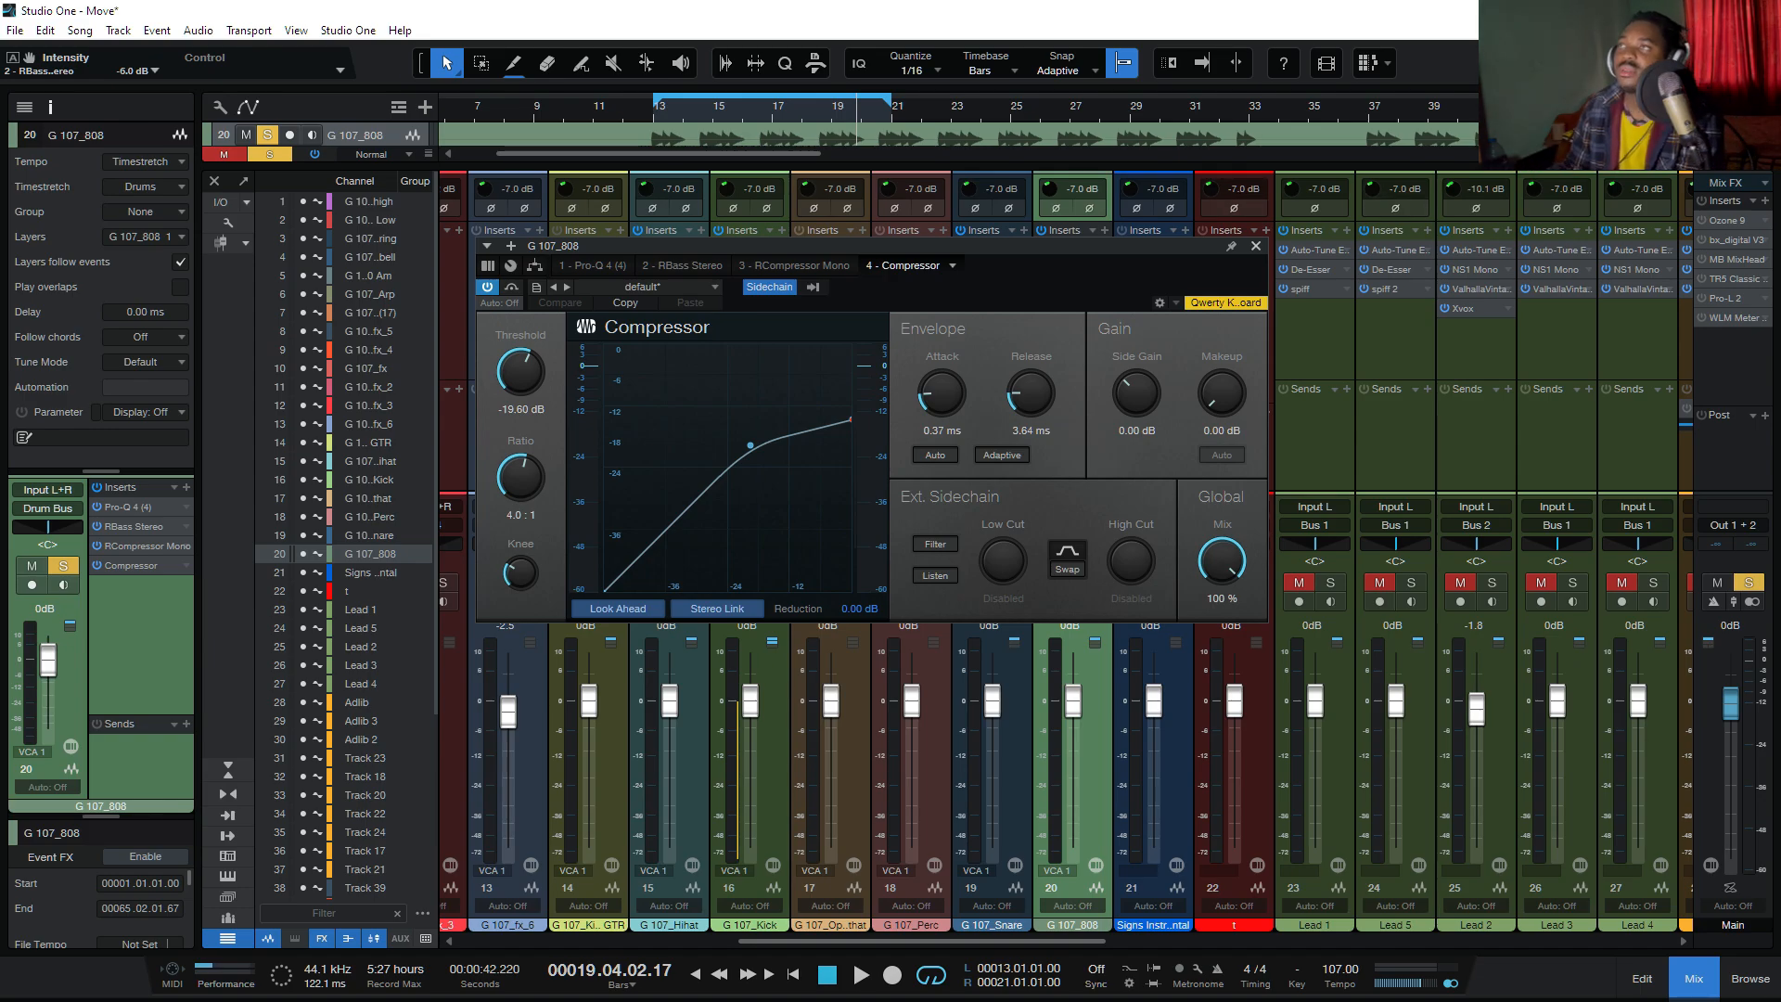
{"action": "key", "text": "Escape"}
Step: Play the soloed 808 from bar 13 and add the G 107_Kick channel to the solo, stopping at bar 17
{"action": "key", "text": "space"}
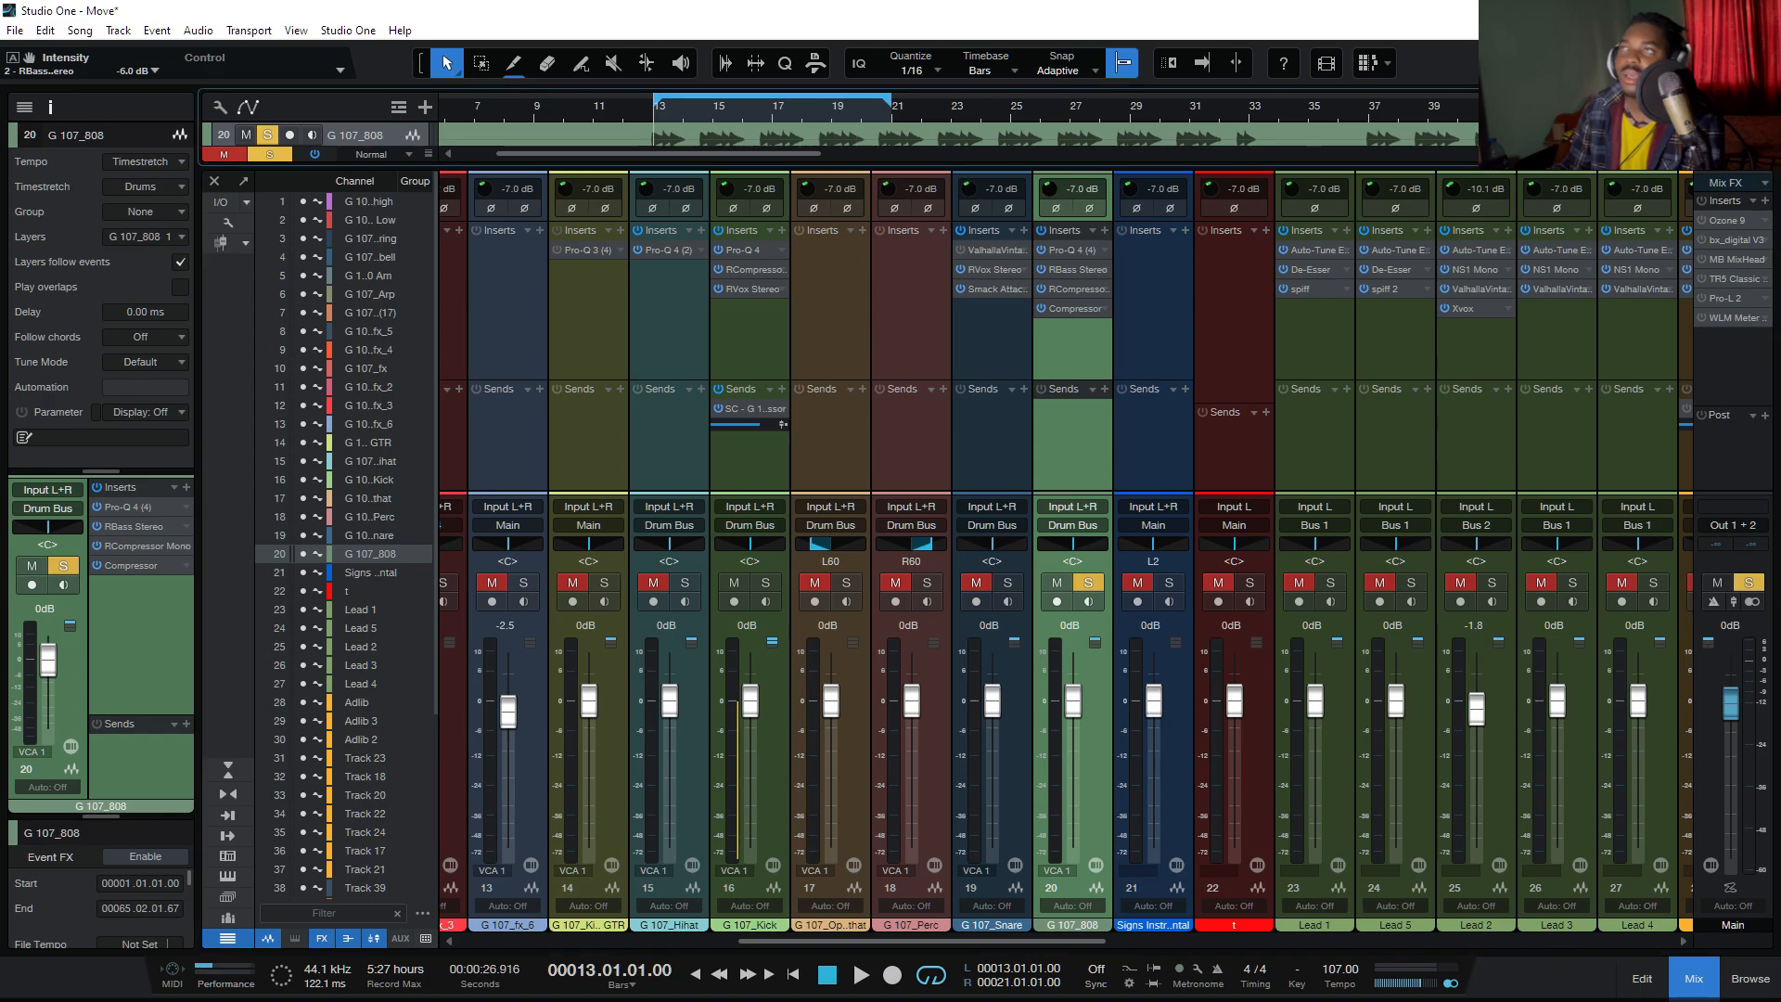
{"action": "key", "text": "space"}
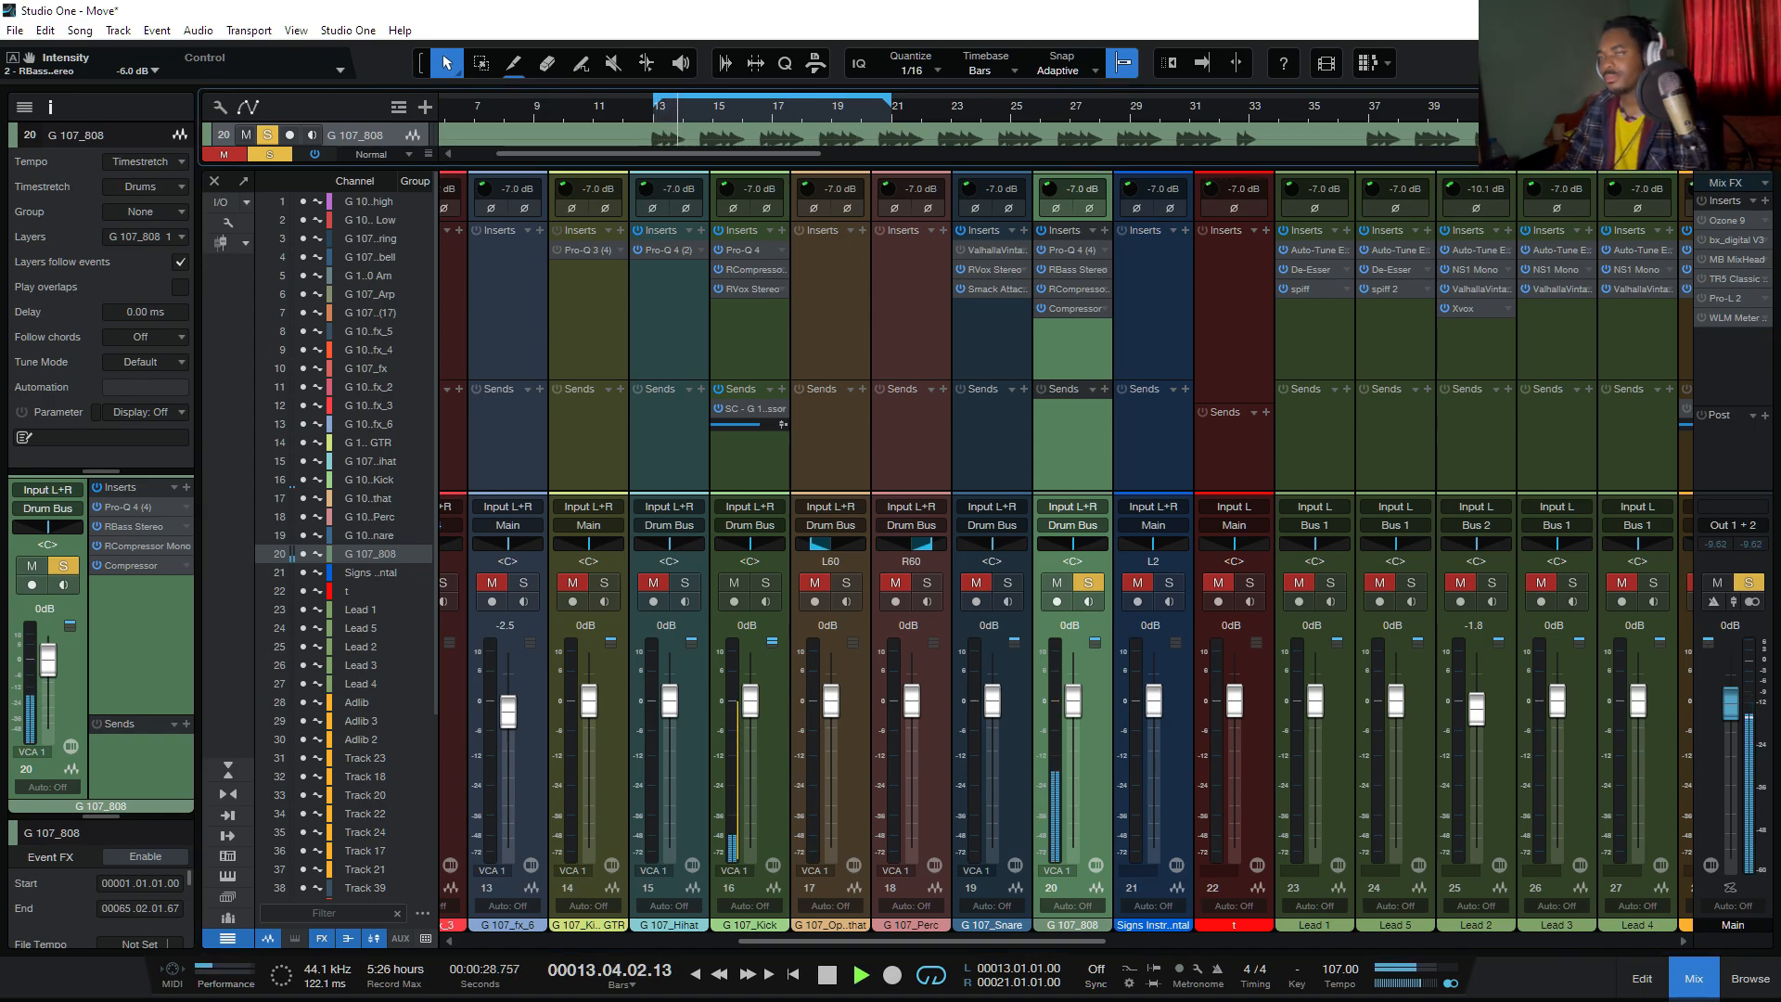
{"action": "left_click", "coordinate": [765, 582]}
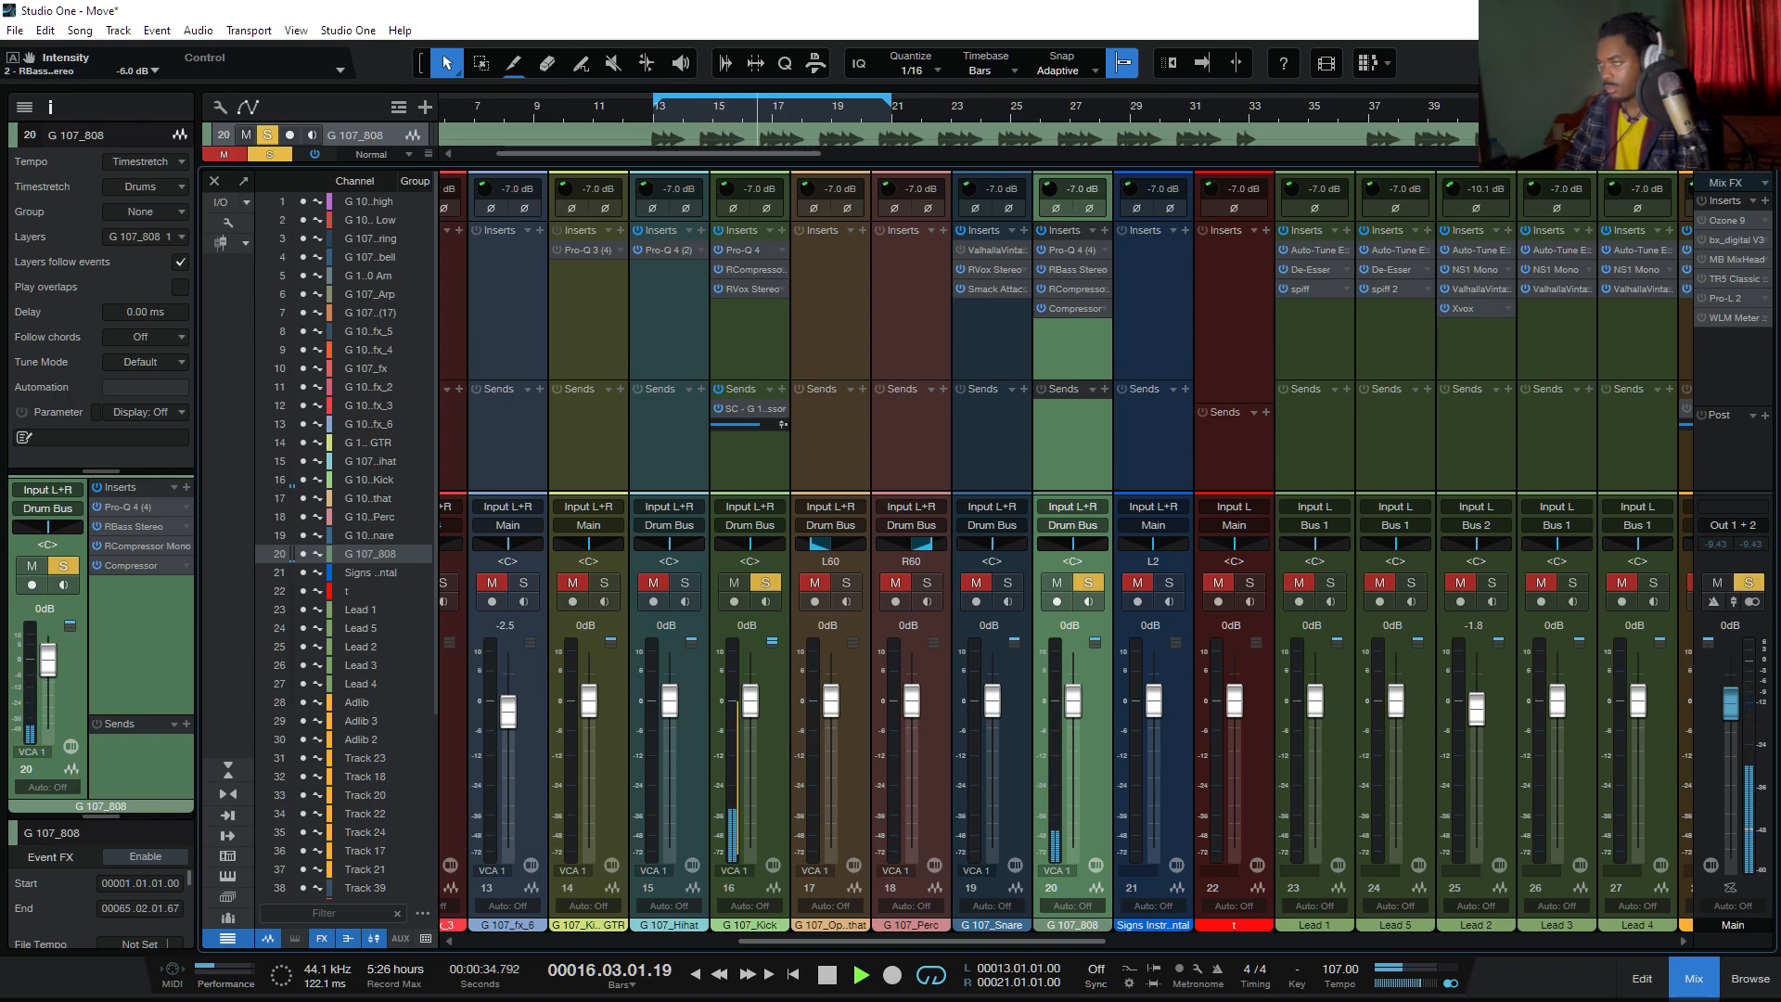
{"action": "key", "text": "space"}
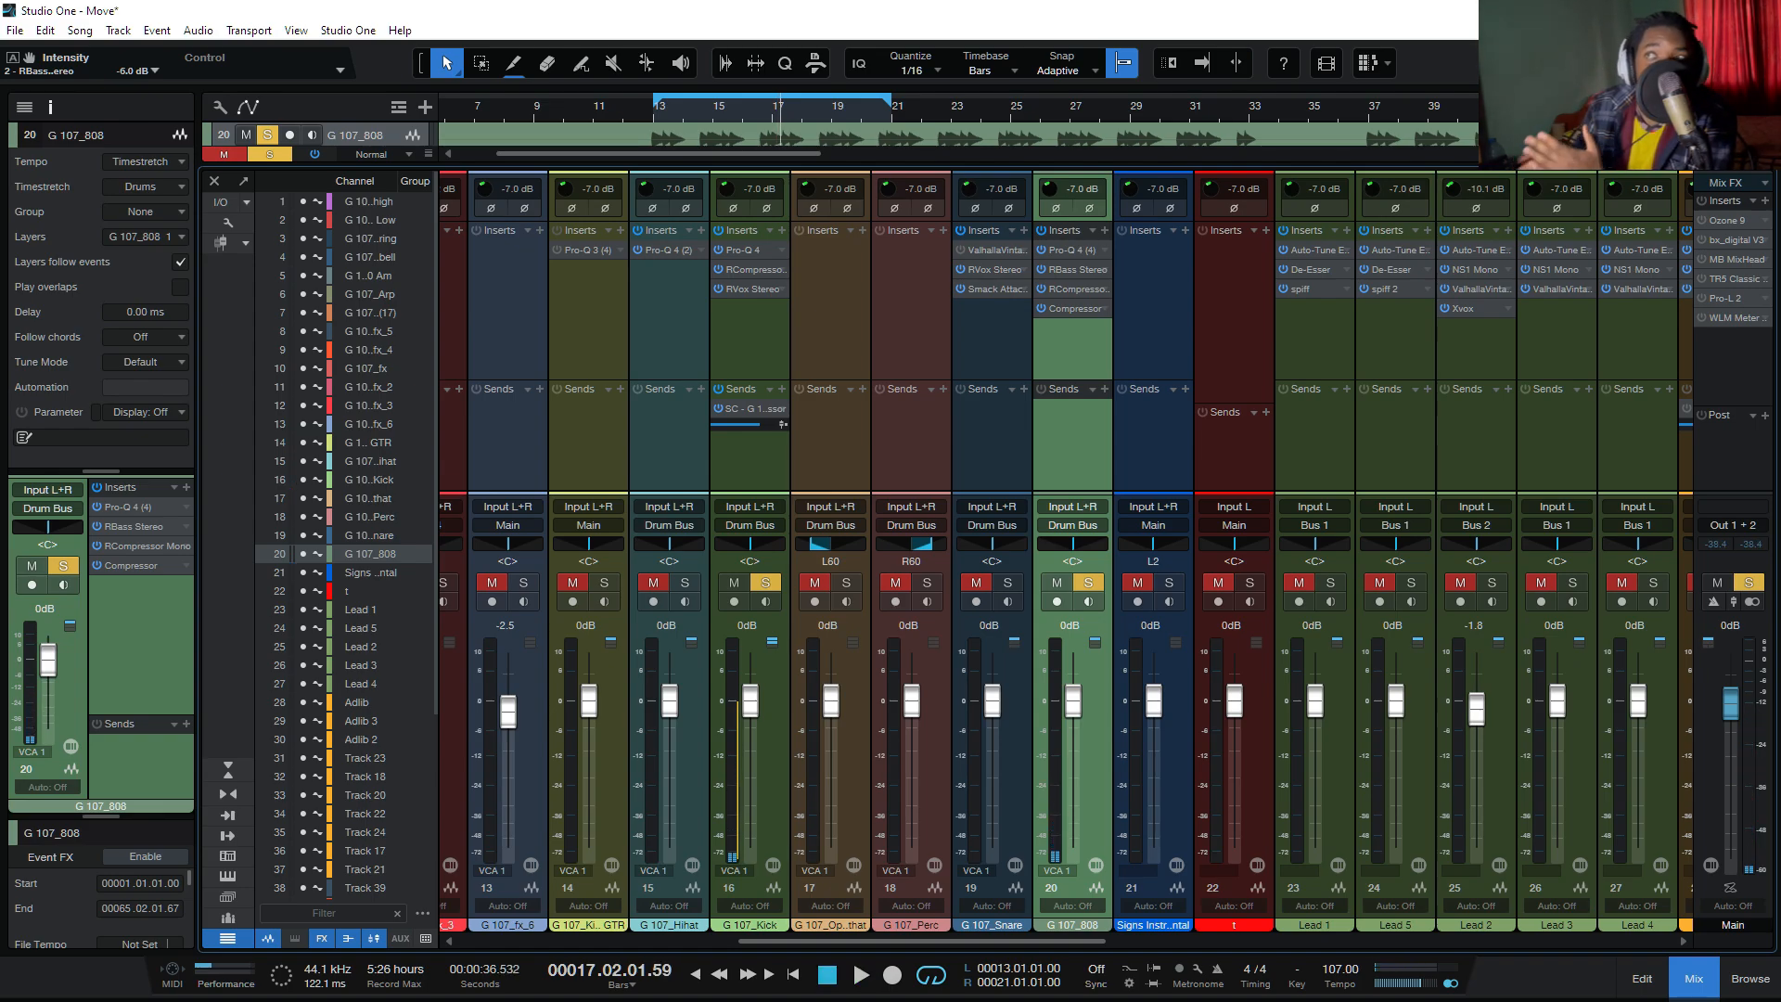
Step: Add the open hi-hat, perc, snare and hi-hat channels to the solo and audition the drums from bar 17 to bar 18
{"action": "left_click", "coordinate": [846, 582]}
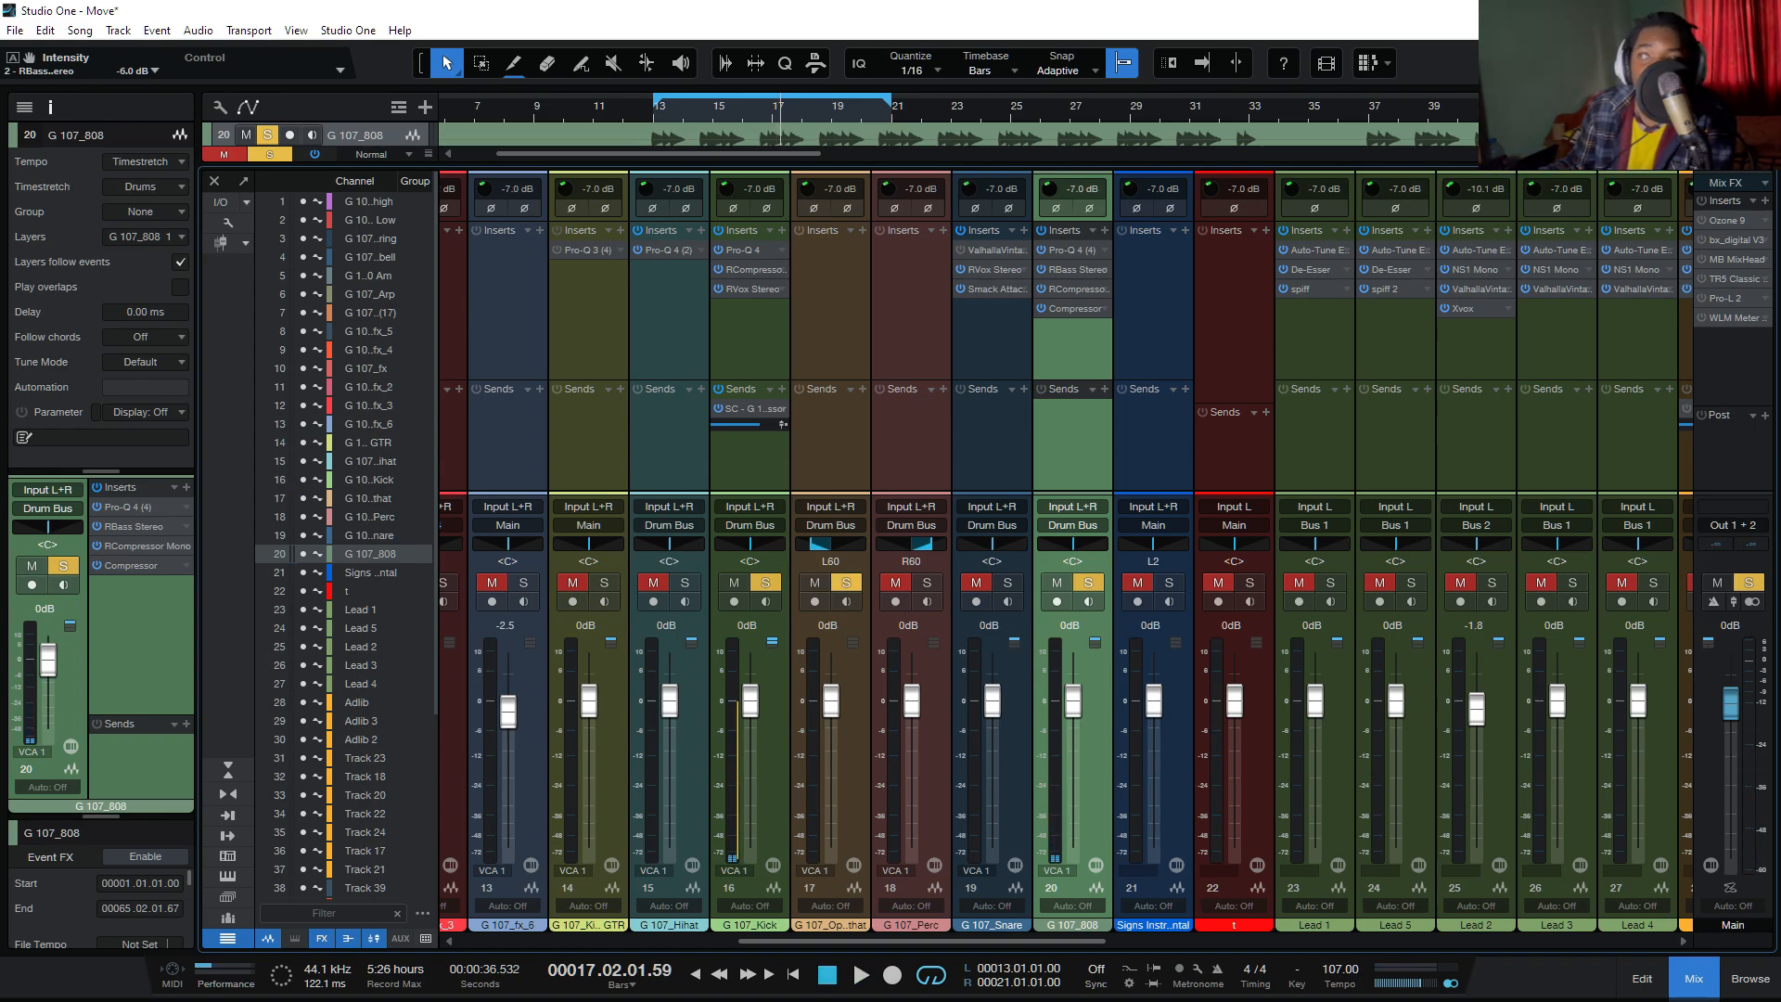
{"action": "left_click", "coordinate": [927, 583]}
{"action": "left_click", "coordinate": [1007, 583]}
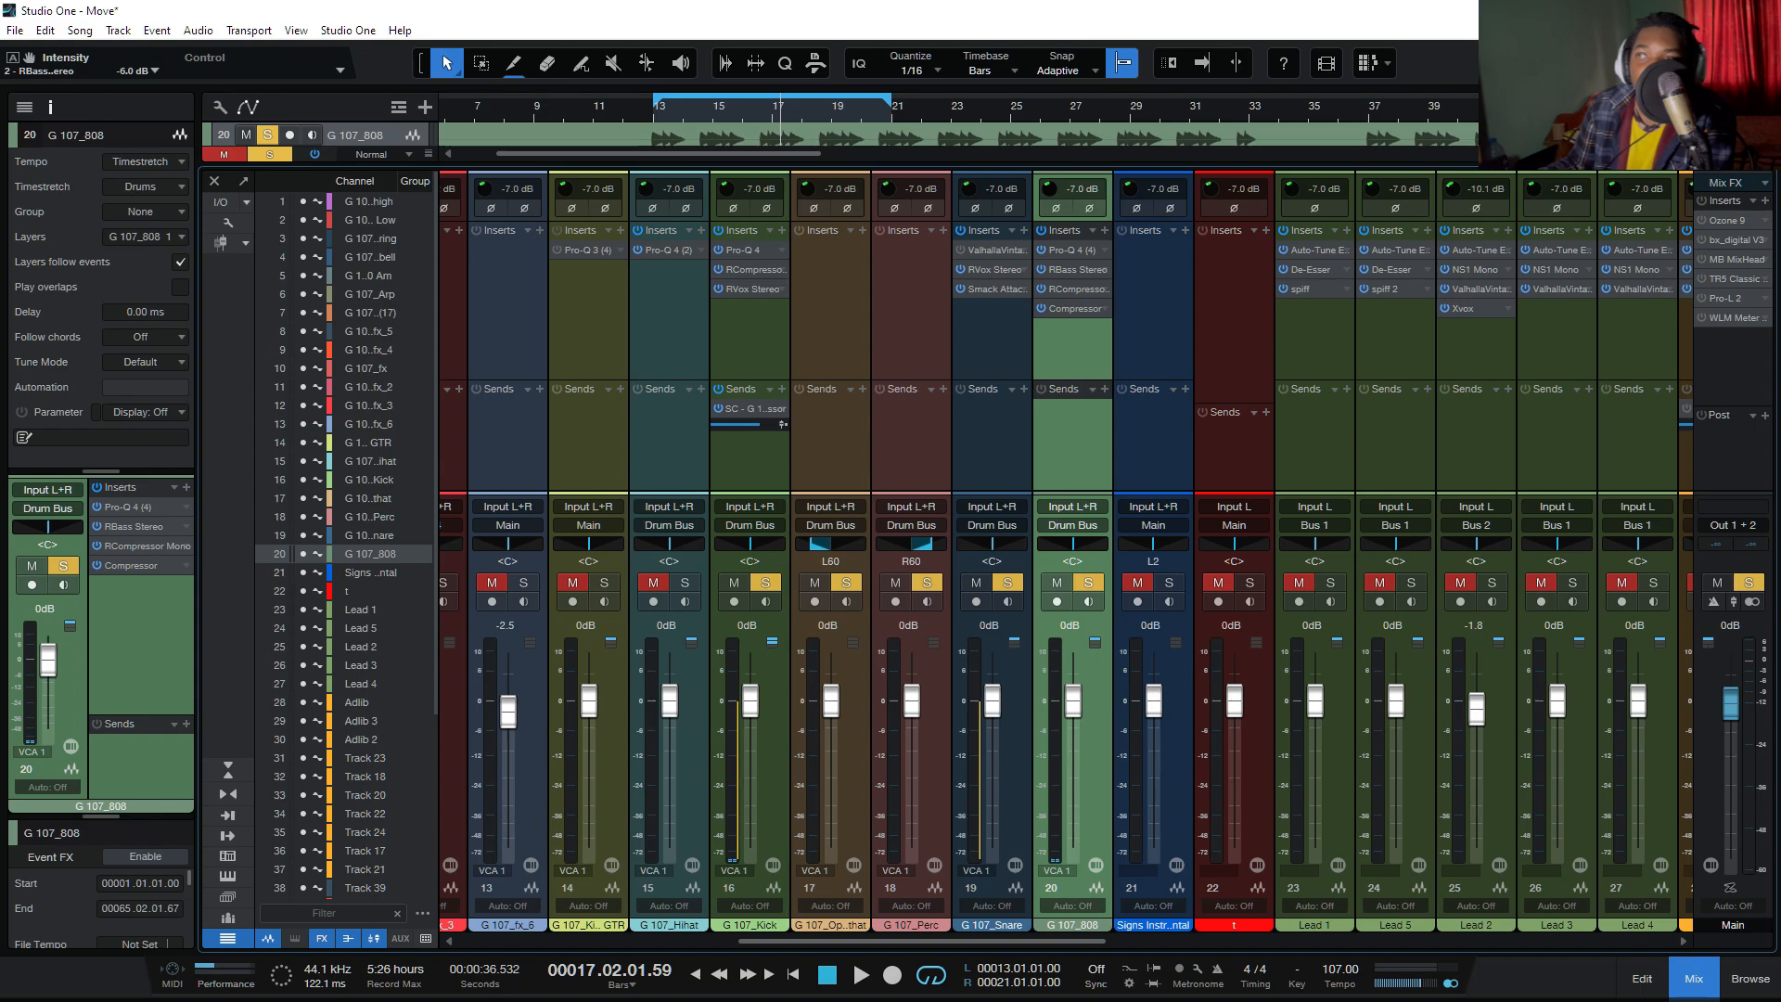
{"action": "left_click", "coordinate": [685, 583]}
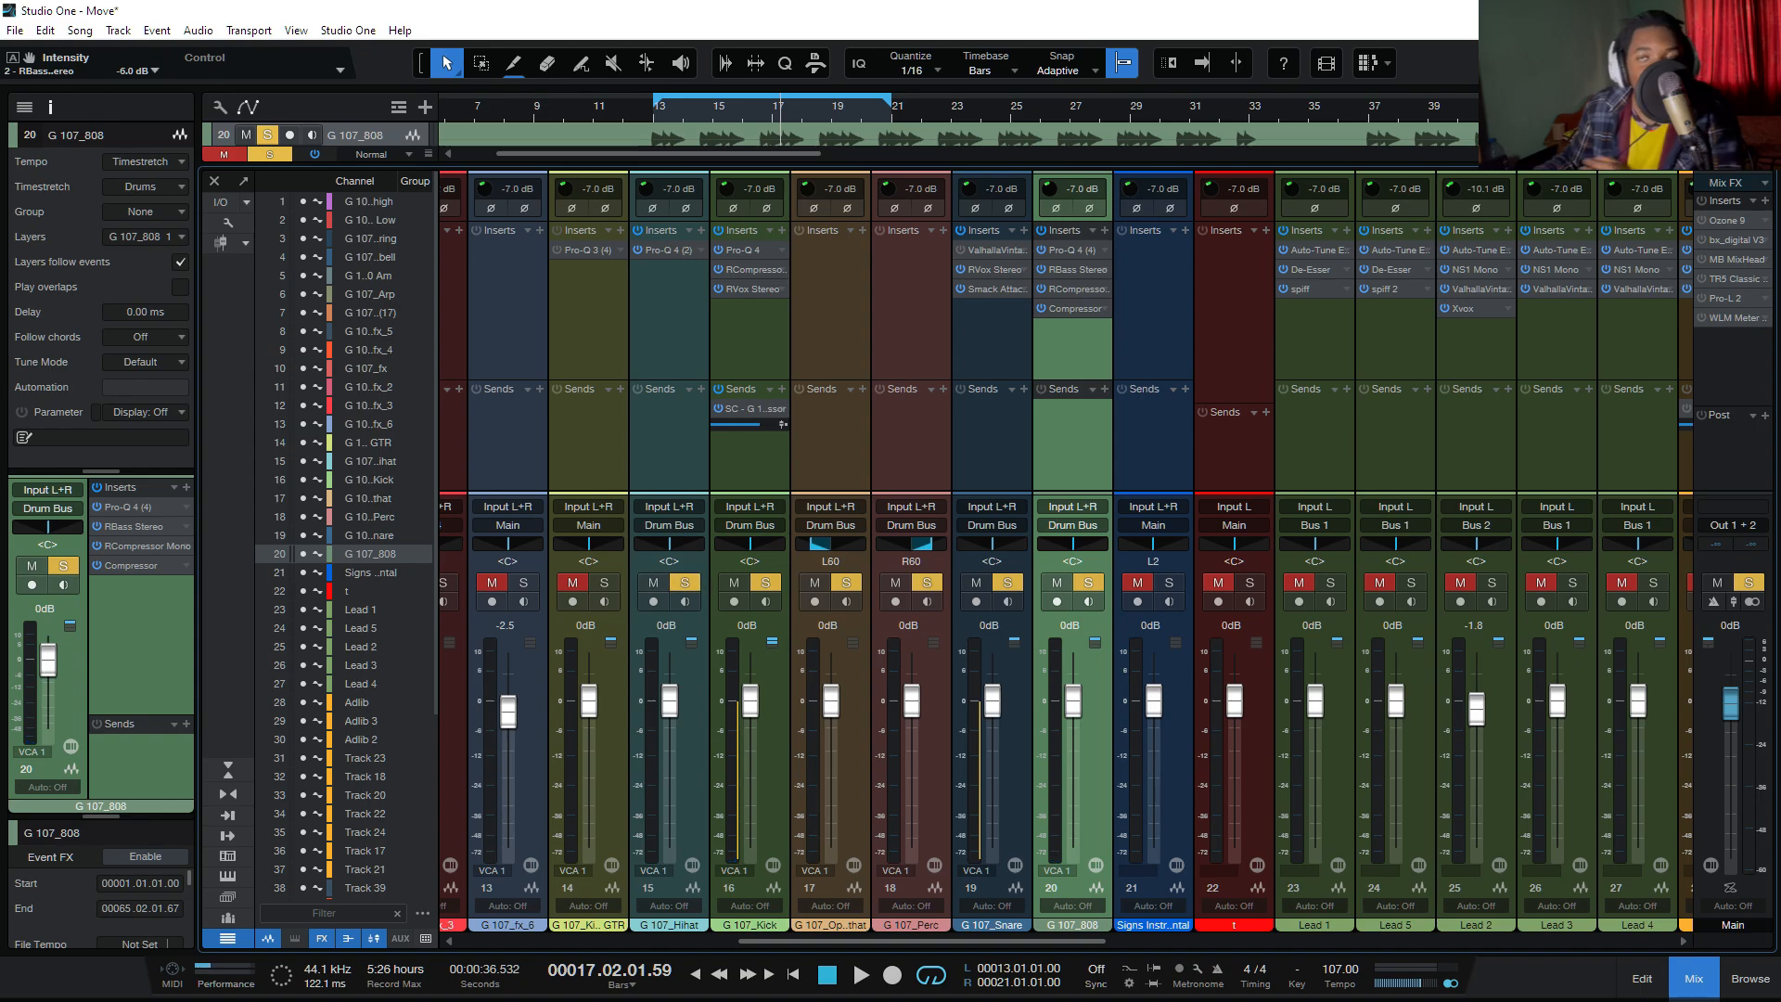
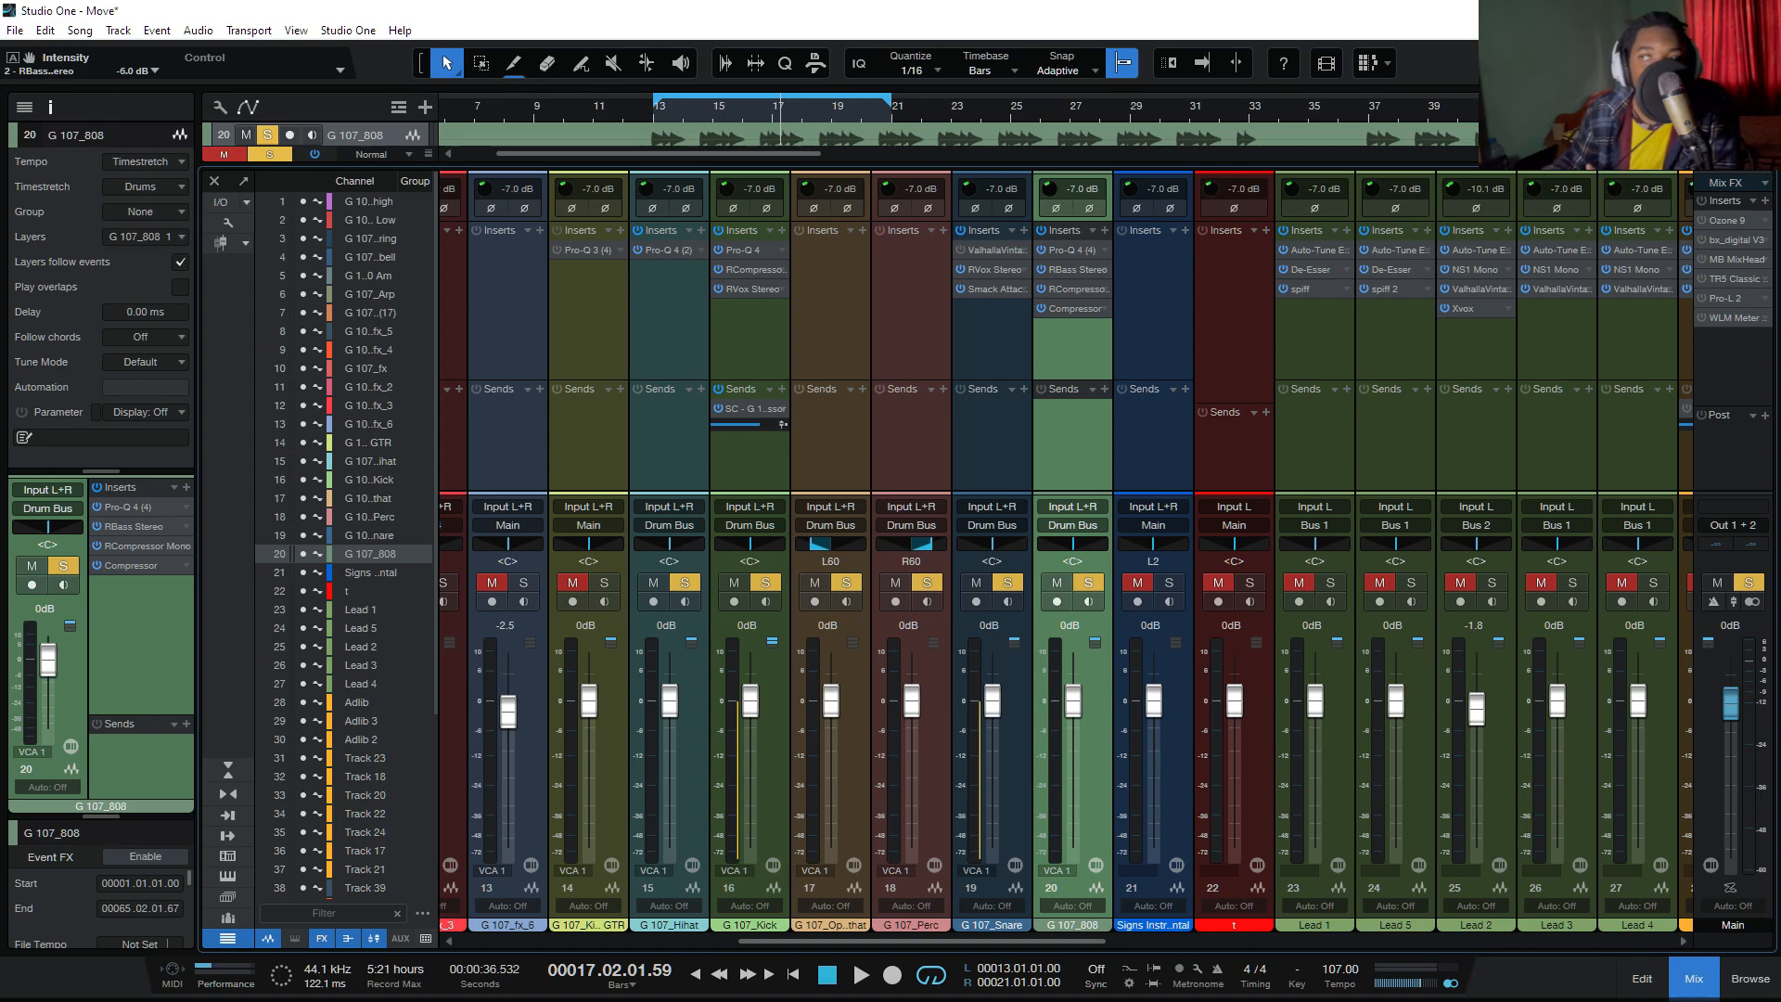
{"action": "key", "text": "space"}
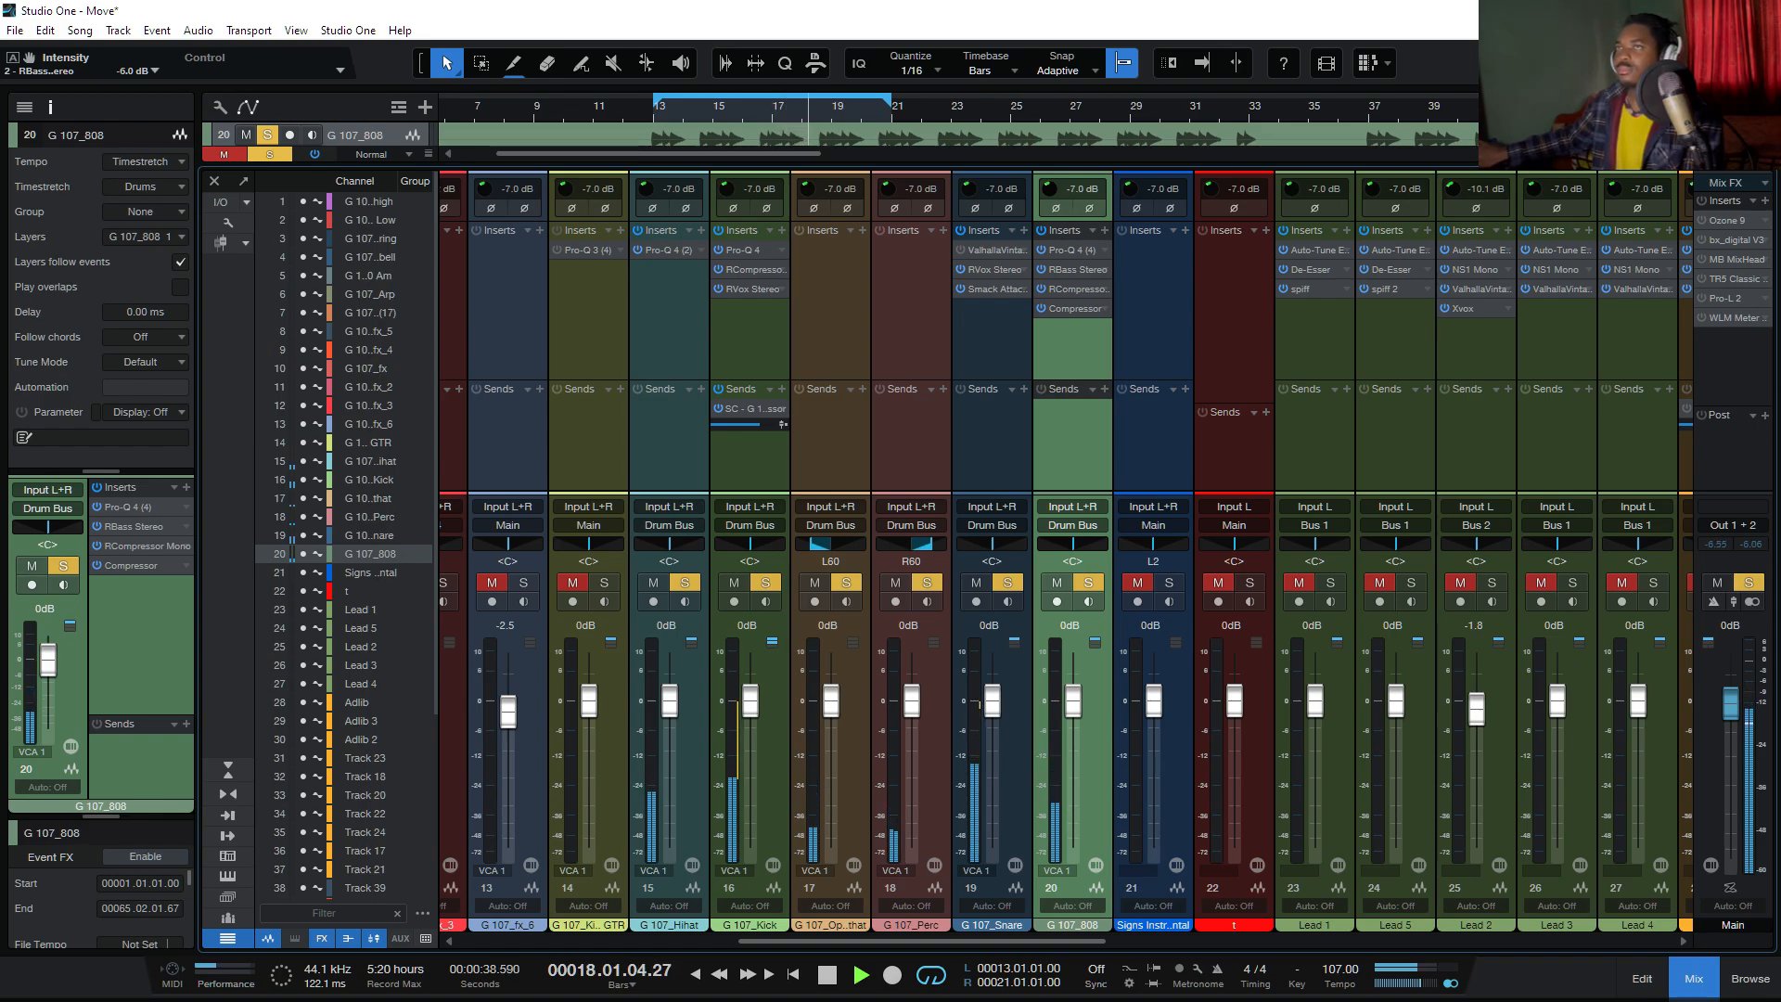
{"action": "key", "text": "space"}
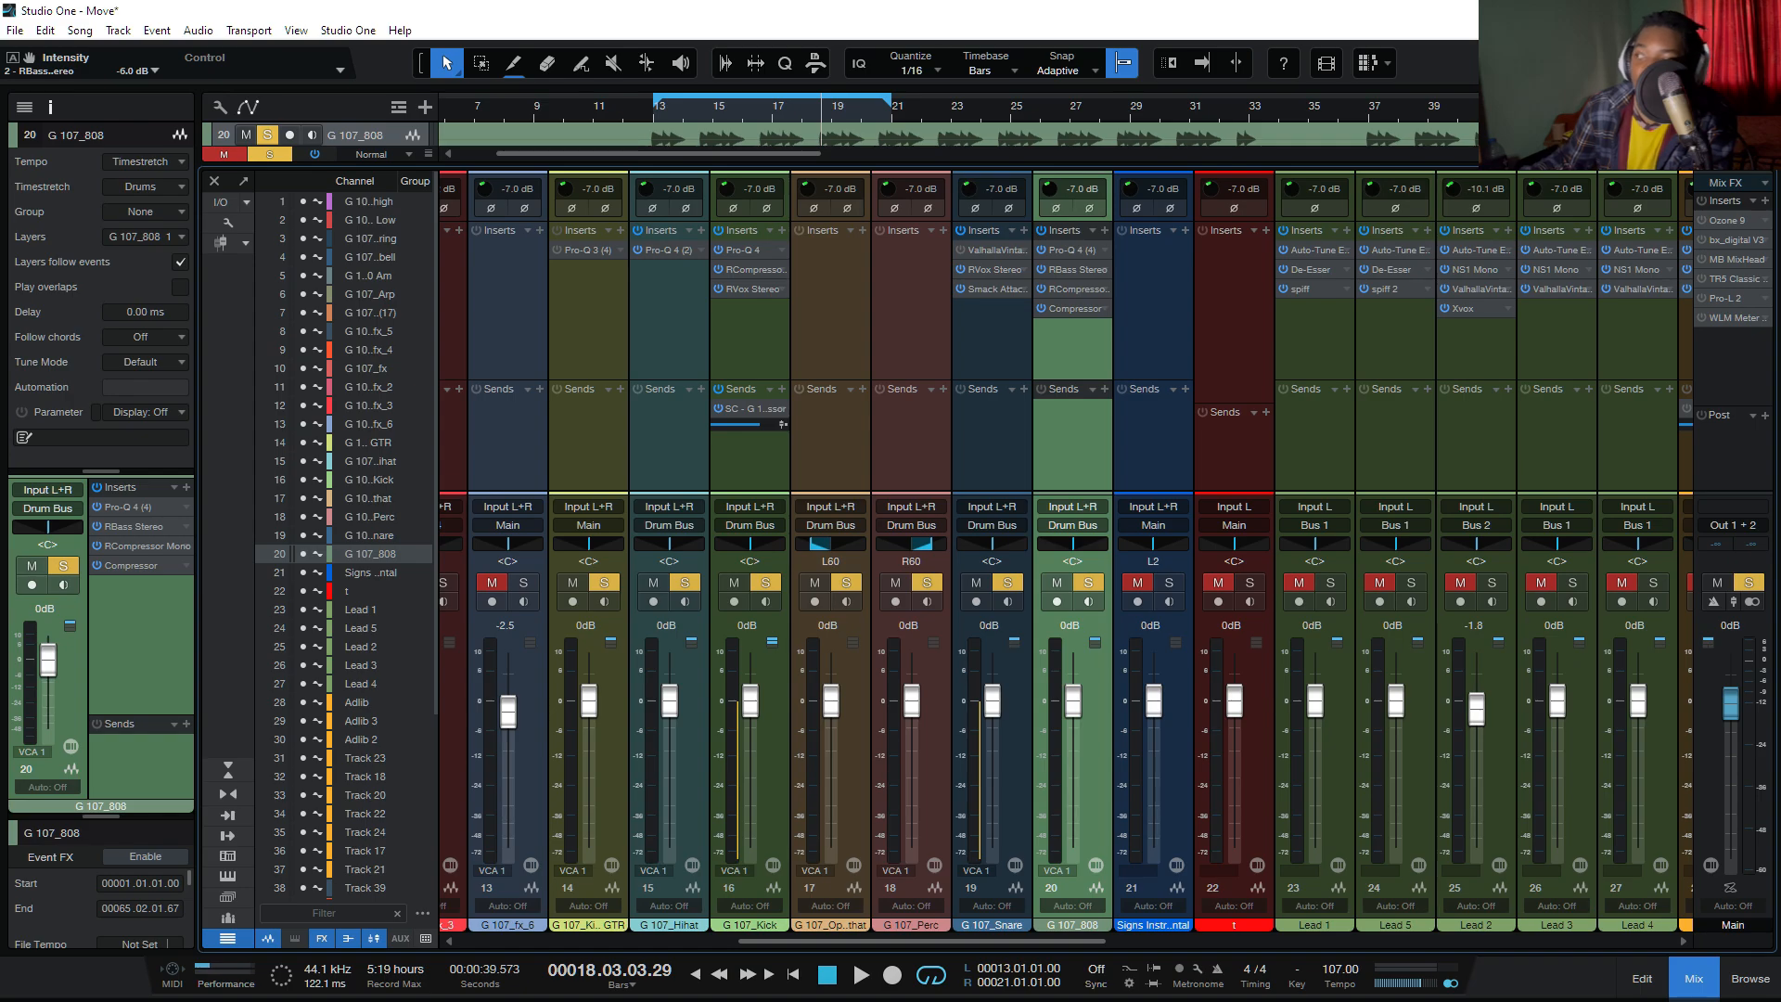
Step: Return to the arrangement's first tracks, place the playhead at bar 1 and set the loop range from bar 1 to bar 9
{"action": "key", "text": "F3"}
{"action": "scroll", "coordinate": [980, 527], "scroll_direction": "up", "scroll_amount": 9}
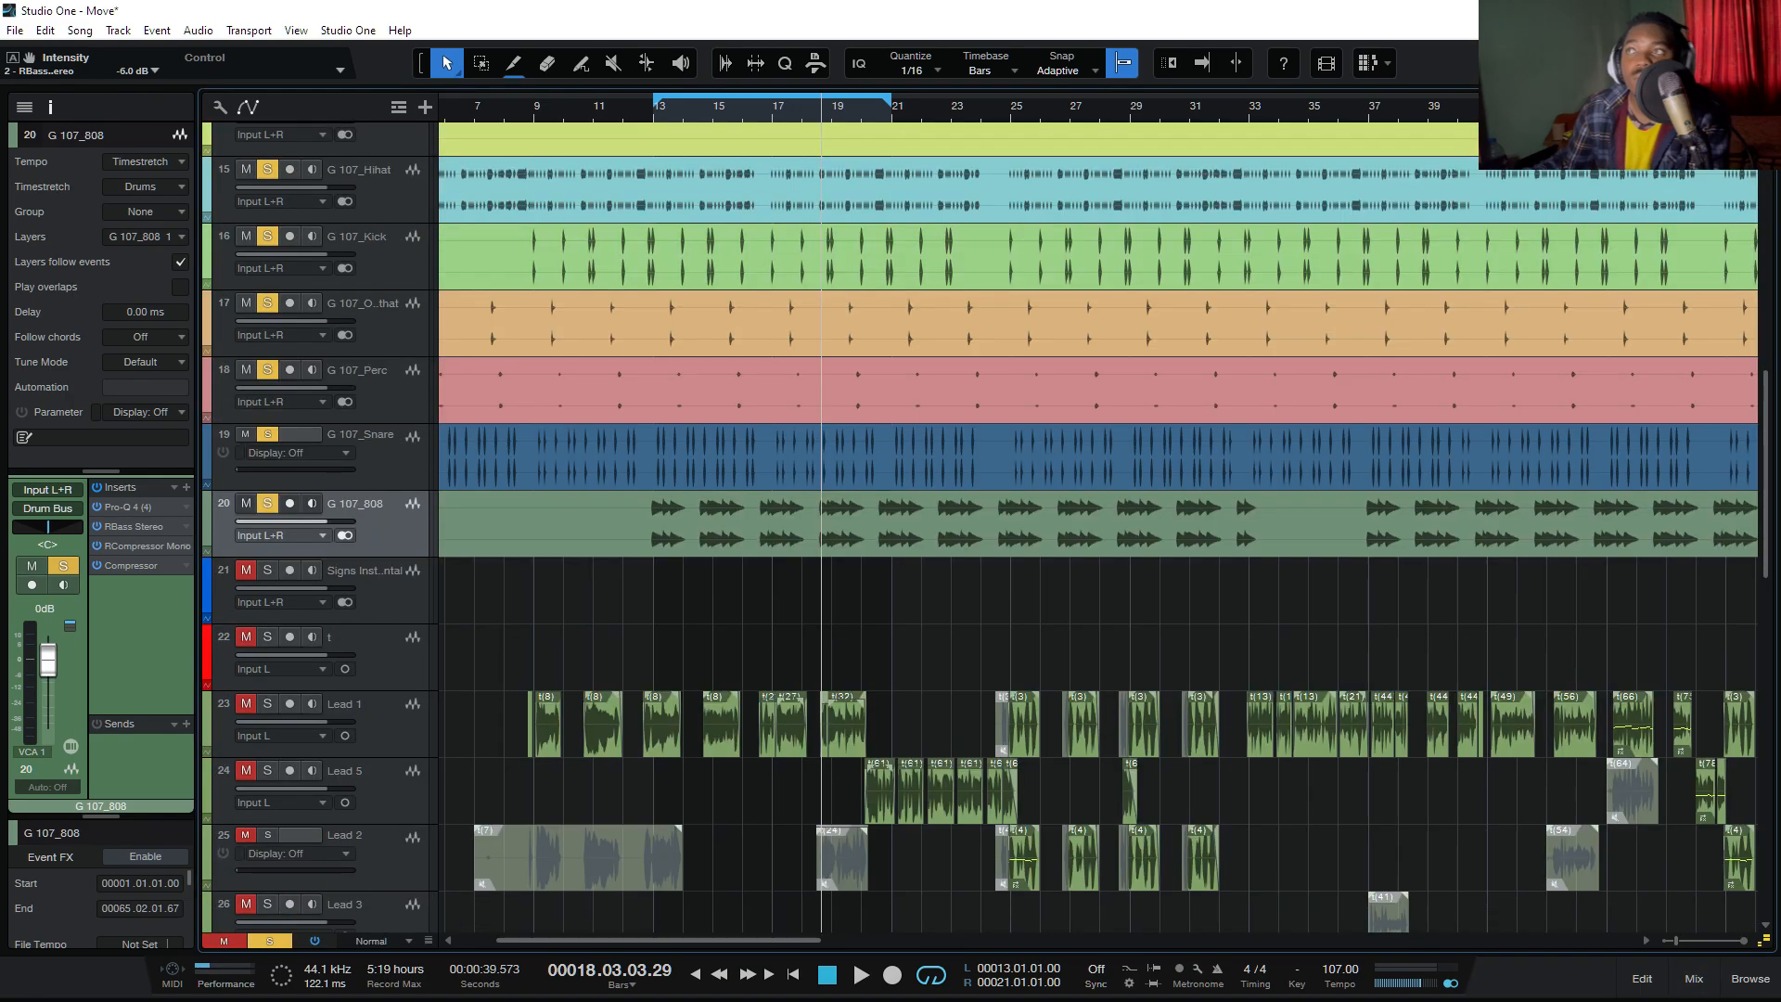
{"action": "scroll", "coordinate": [980, 527], "scroll_direction": "up", "scroll_amount": 9}
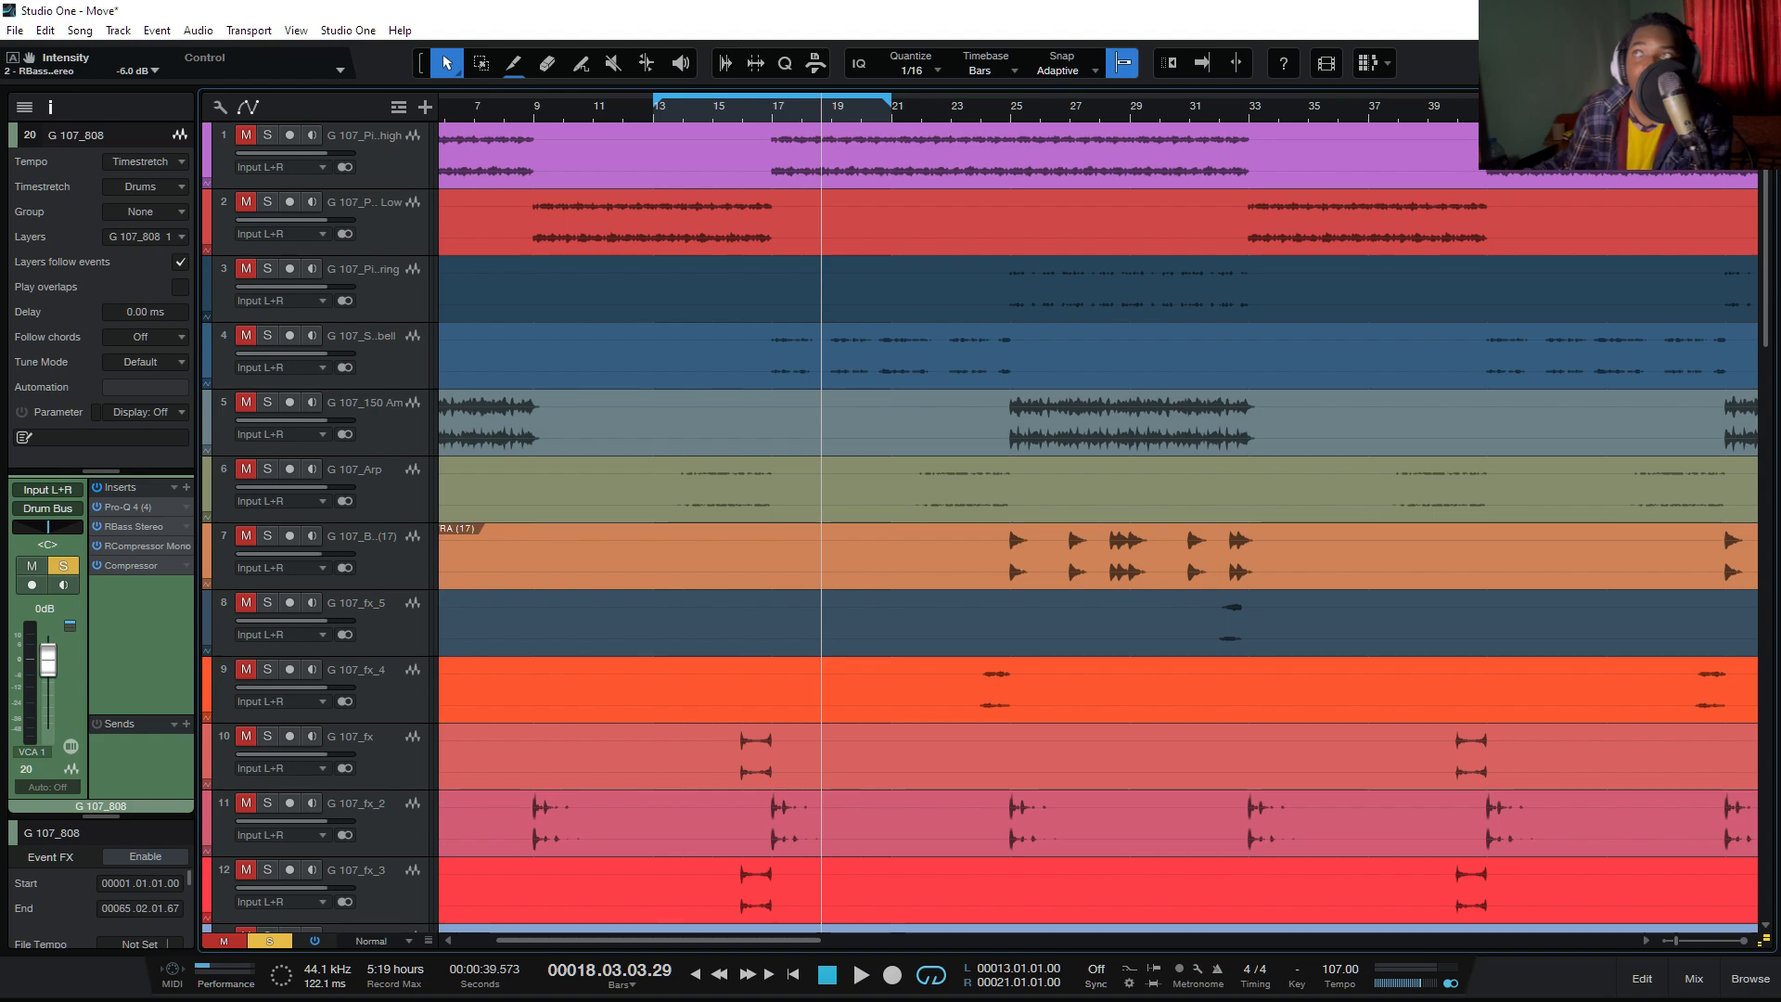
{"action": "scroll", "coordinate": [1097, 514], "scroll_direction": "left", "scroll_amount": 5}
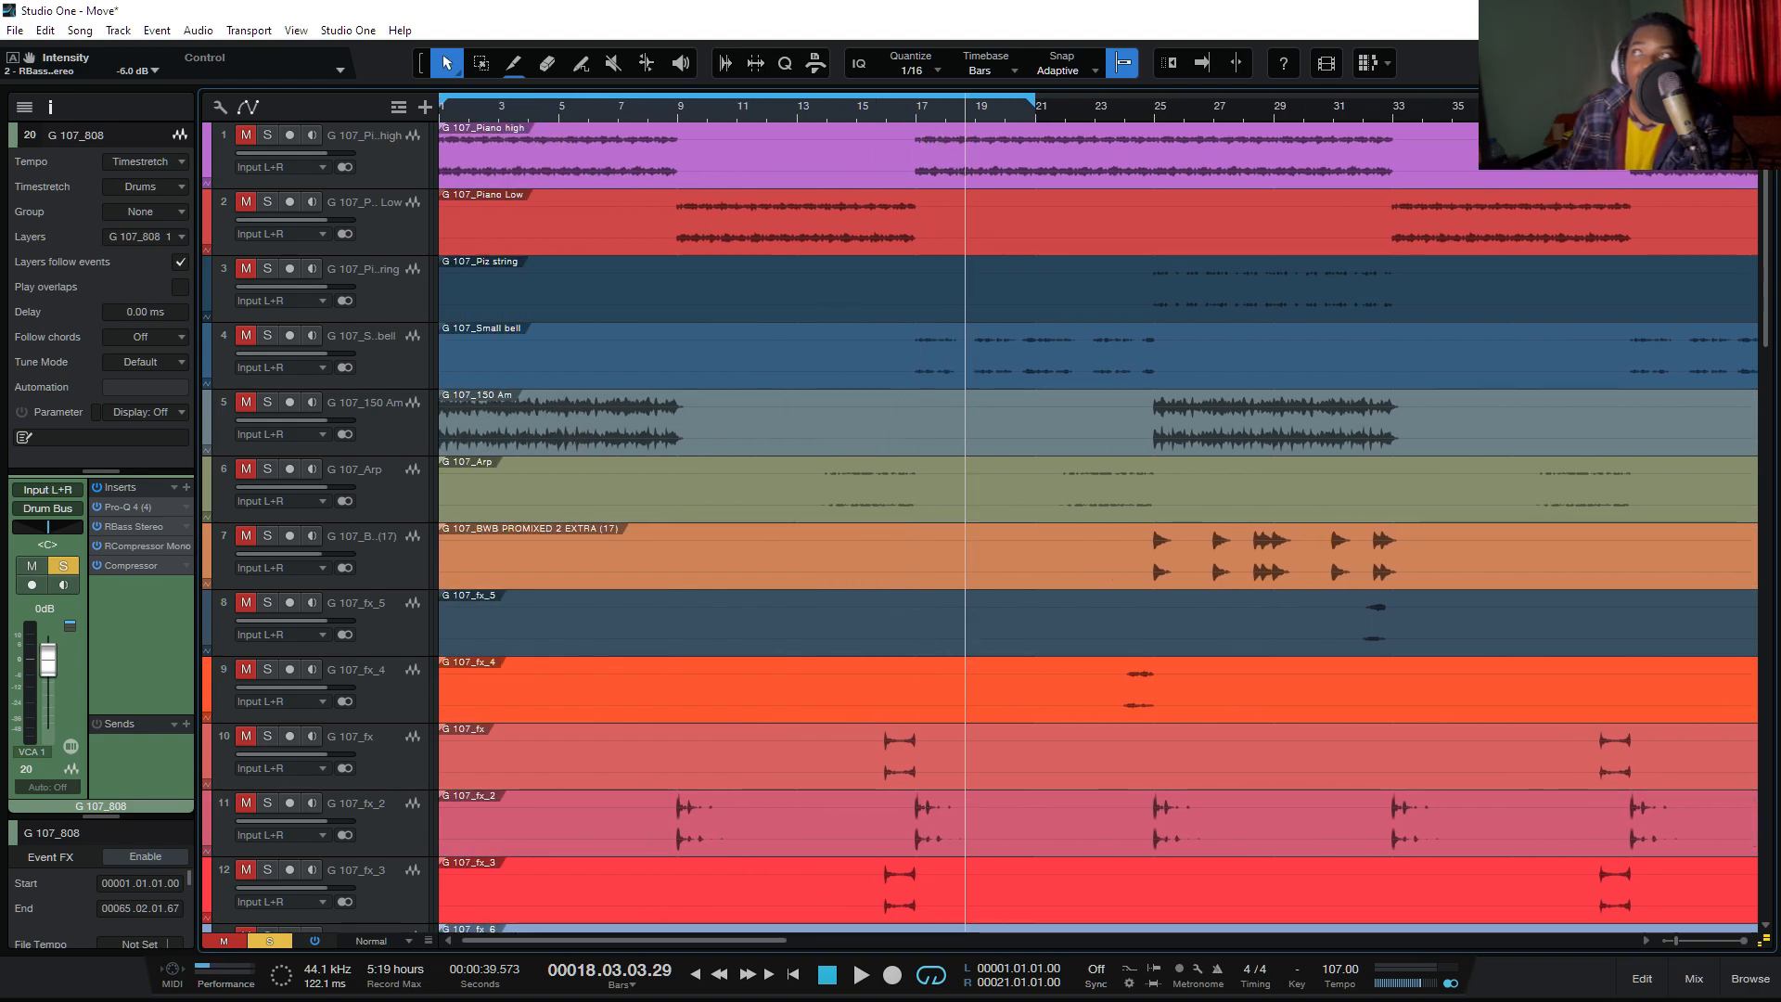
{"action": "key", "text": "Home"}
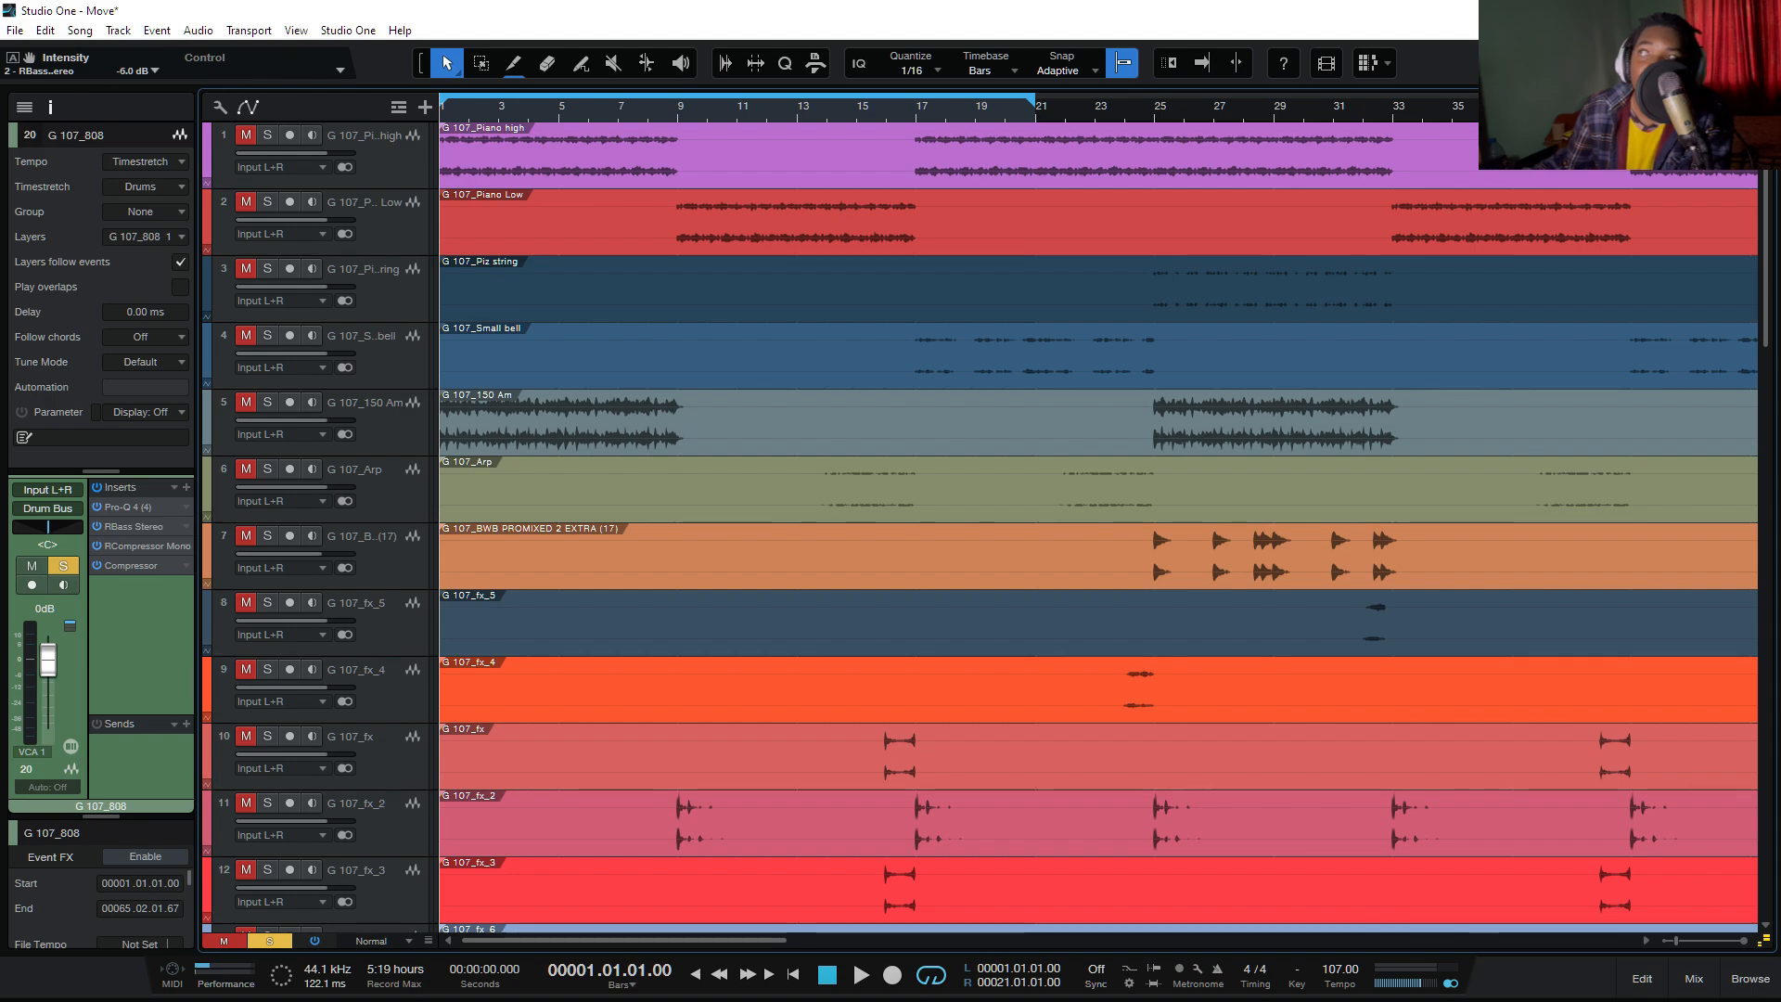
{"action": "mouse_move", "coordinate": [1035, 99]}
{"action": "left_mouse_down"}
{"action": "mouse_move", "coordinate": [660, 98]}
{"action": "mouse_move", "coordinate": [677, 98]}
{"action": "left_mouse_up"}
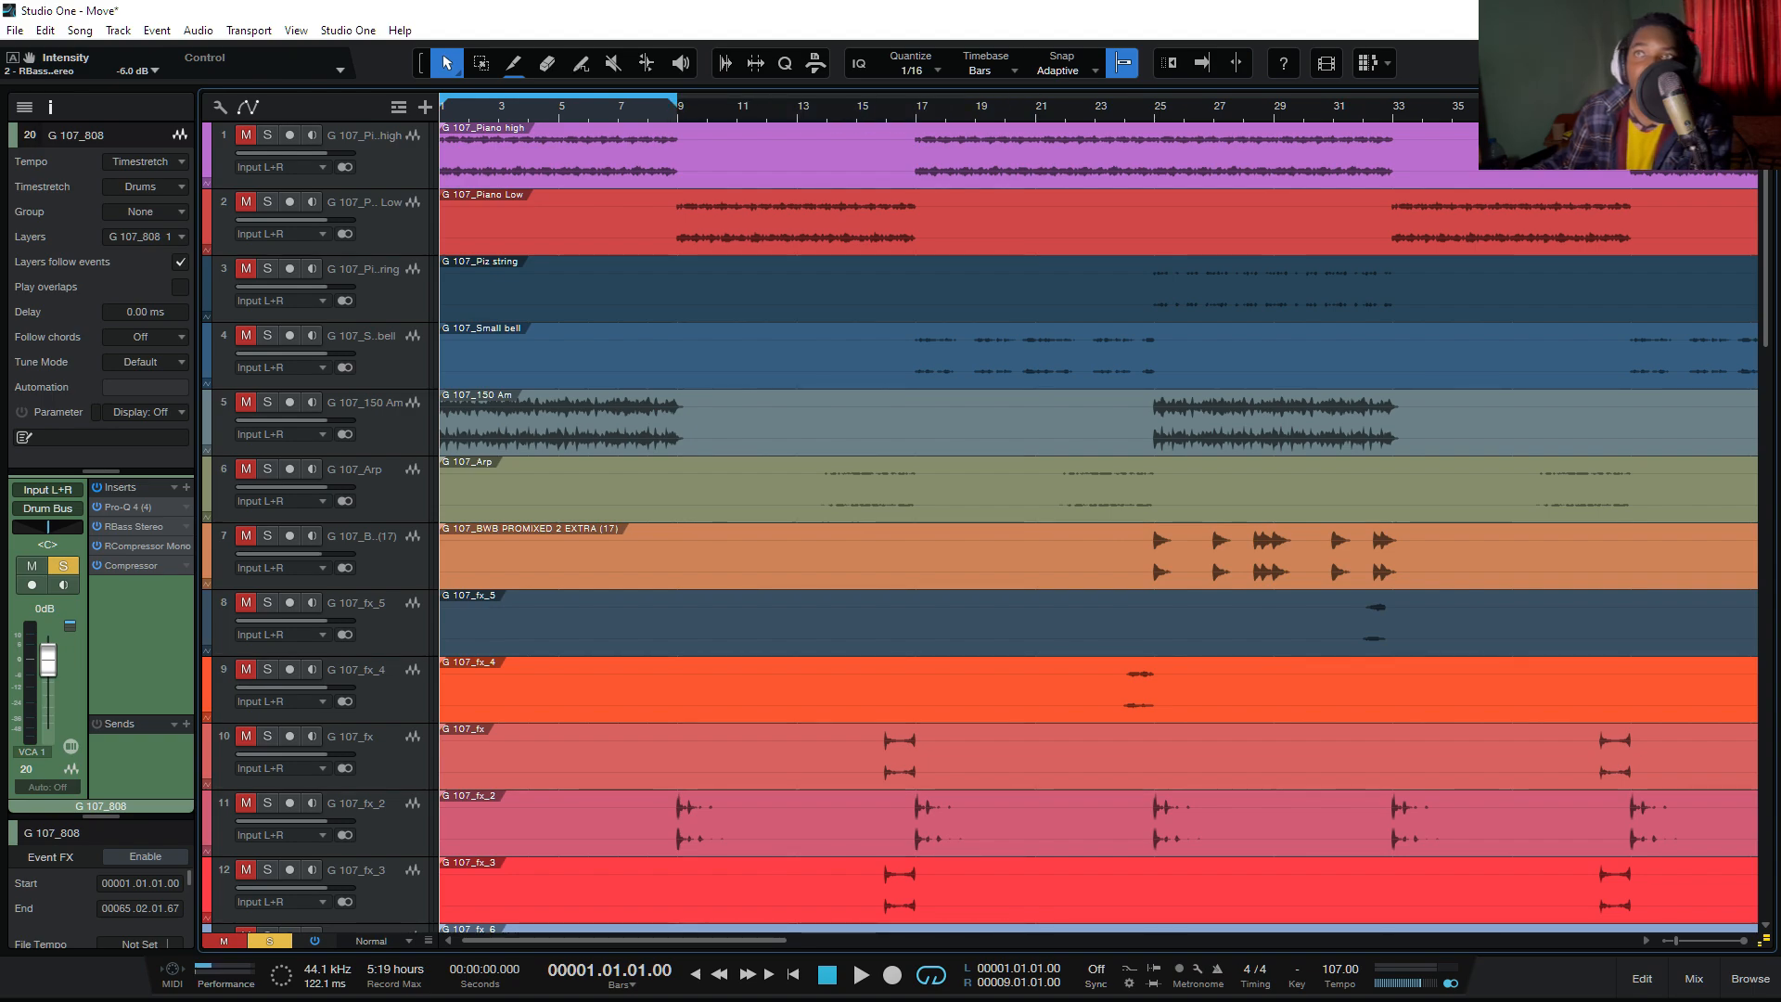
Step: Clear the solo state of all tracks in the arrangement
{"action": "scroll", "coordinate": [1097, 529], "scroll_direction": "down", "scroll_amount": 3}
{"action": "scroll", "coordinate": [1099, 527], "scroll_direction": "up", "scroll_amount": 3}
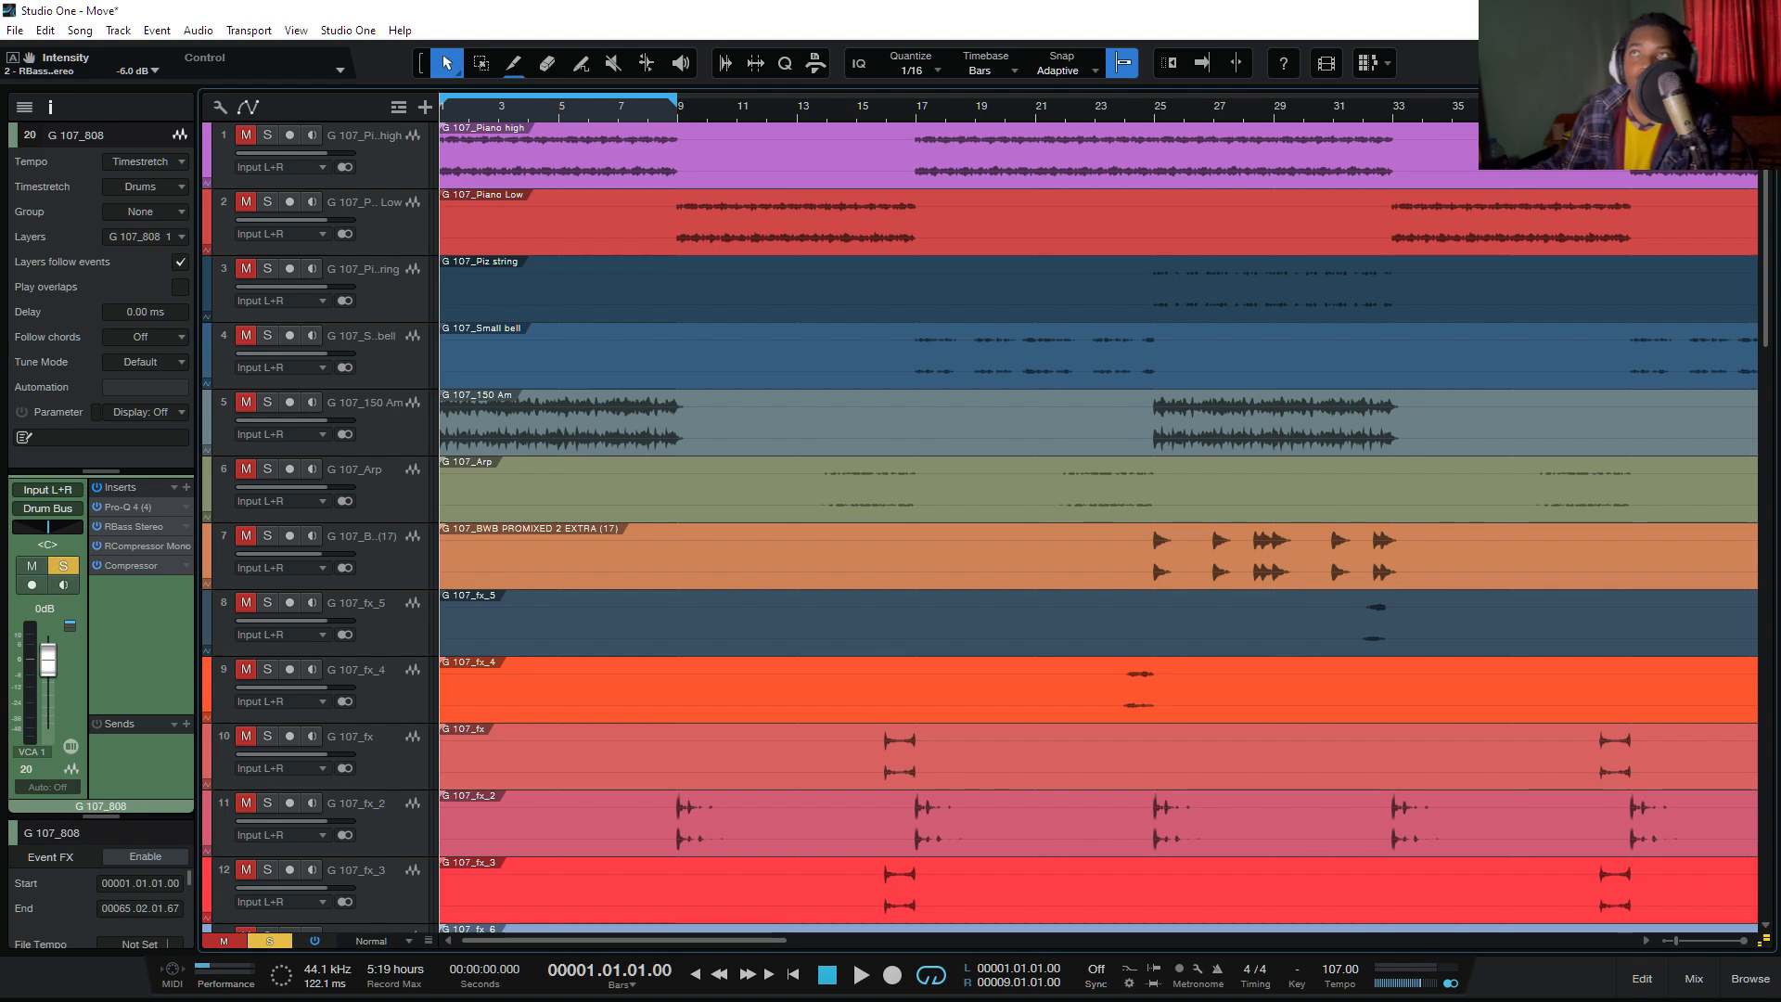
{"action": "left_click", "coordinate": [269, 940]}
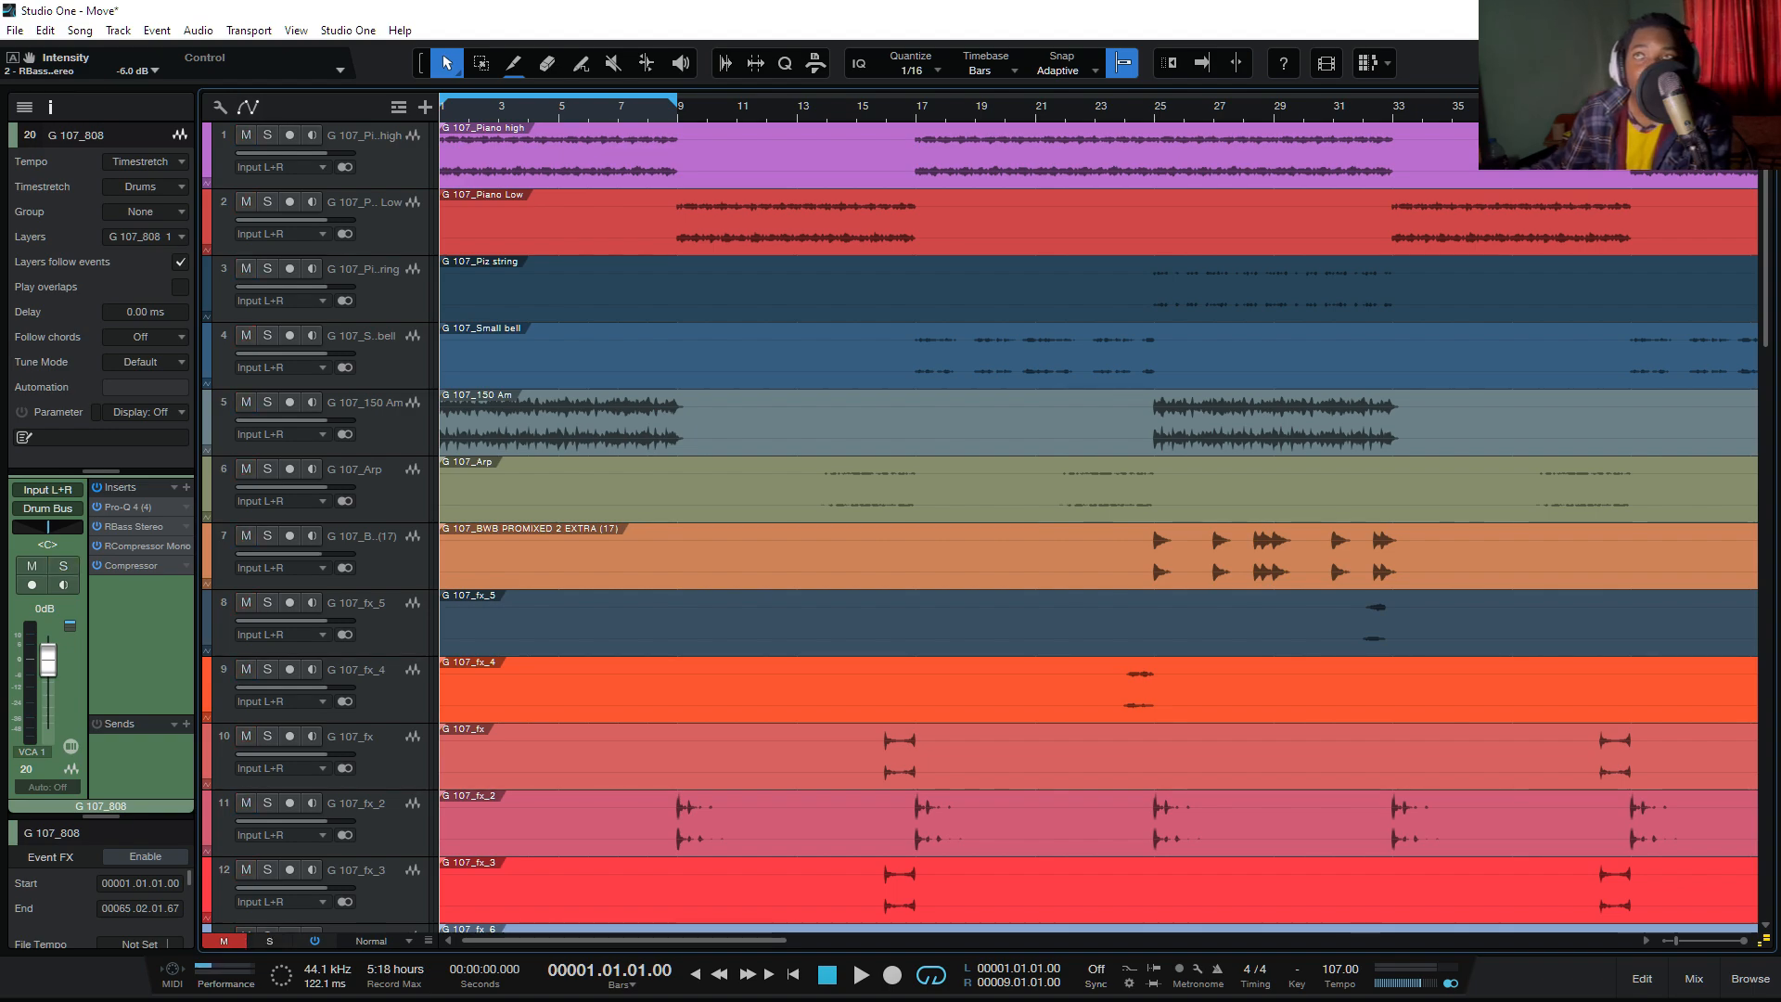
{"action": "left_click", "coordinate": [267, 135]}
{"action": "left_click", "coordinate": [267, 135]}
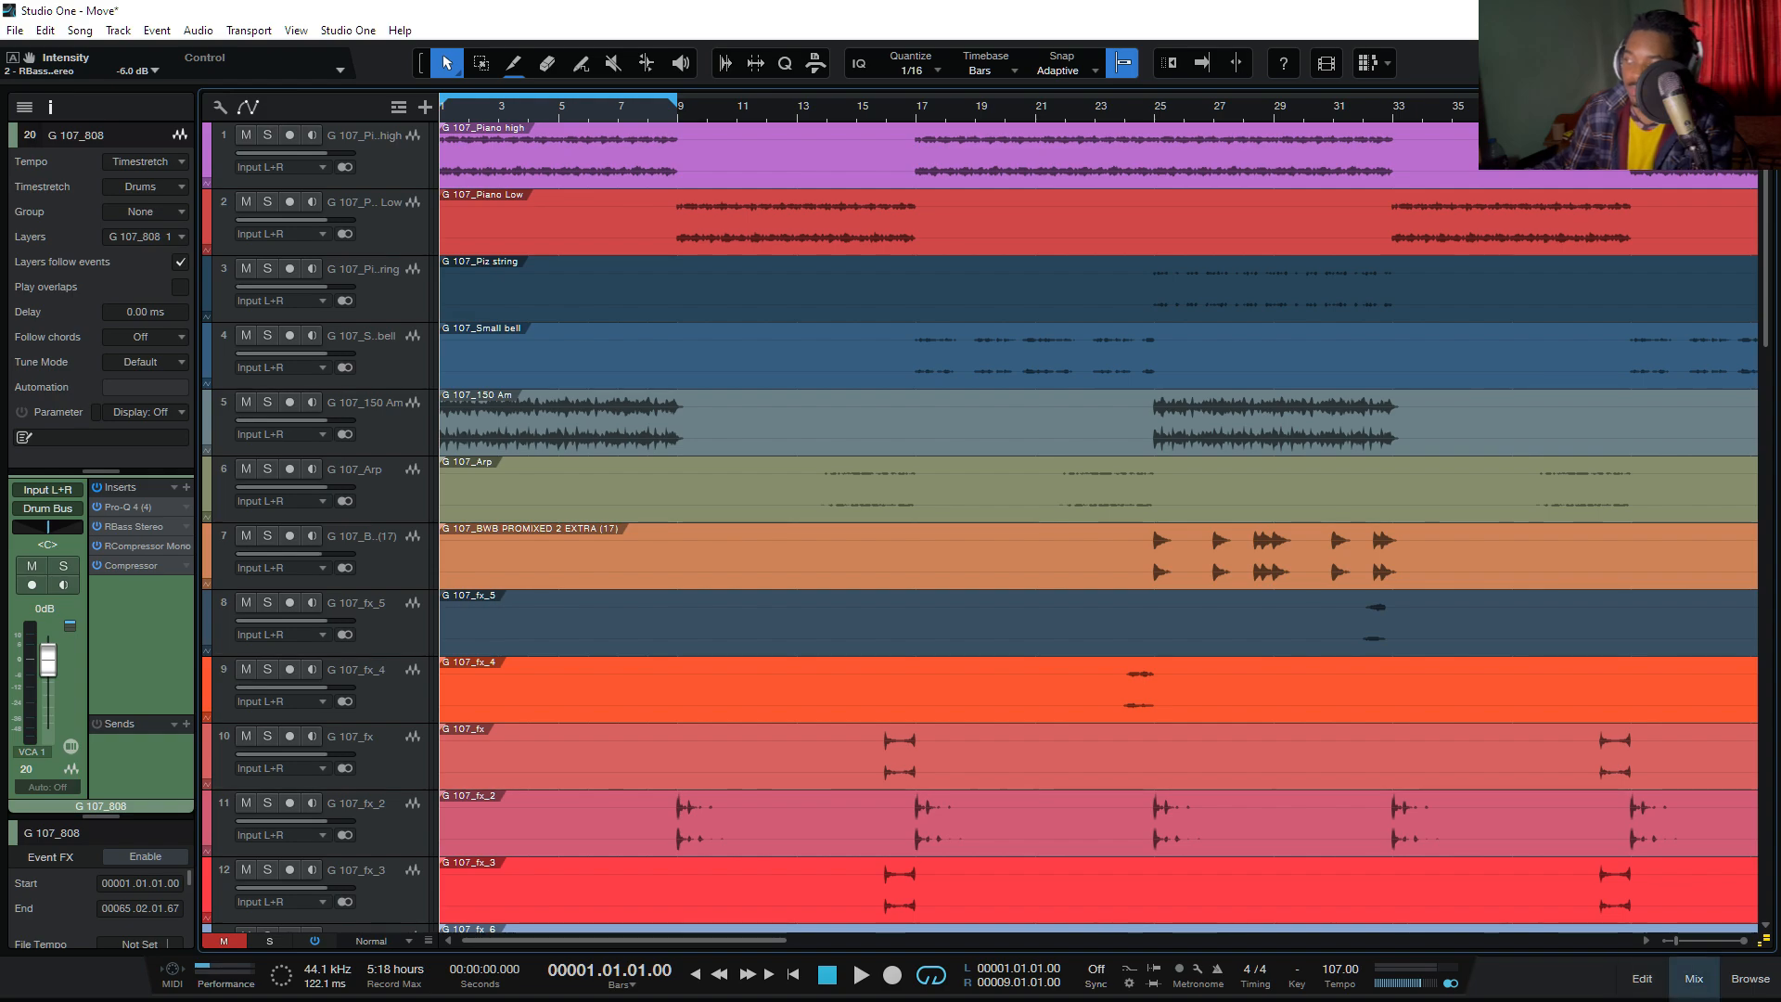
{"action": "left_click", "coordinate": [1694, 979]}
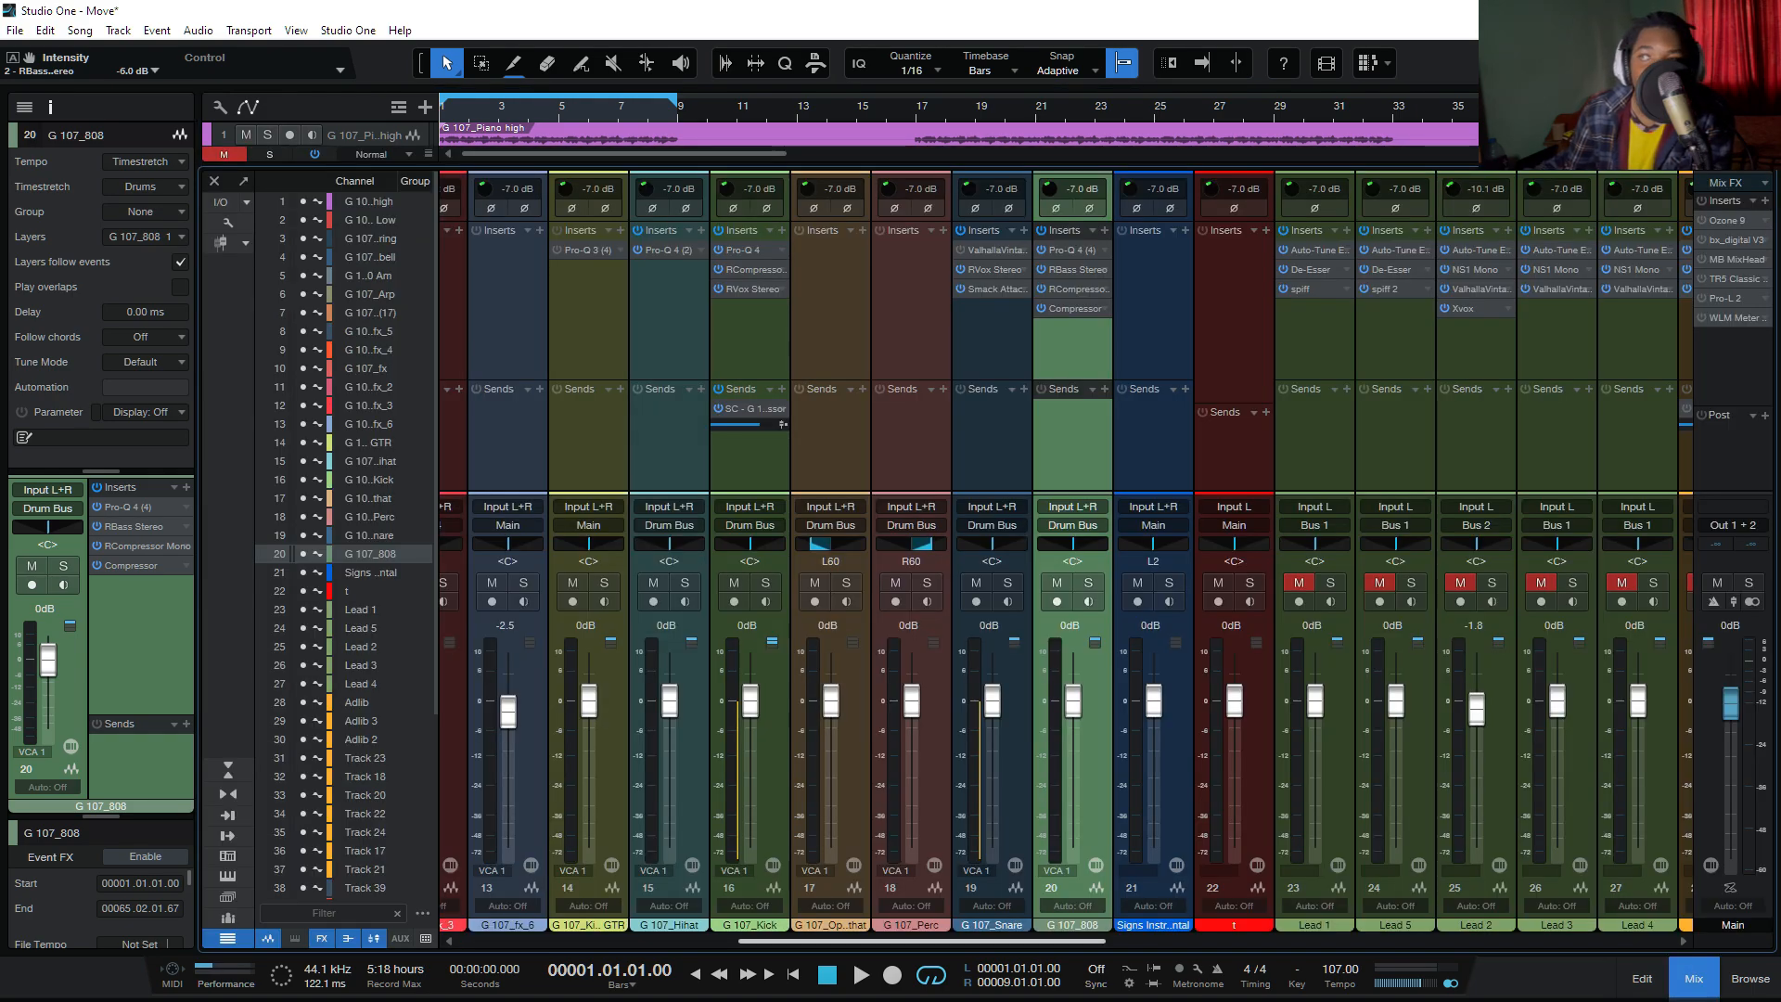
{"action": "left_click_drag", "start_coordinate": [922, 941], "coordinate": [1143, 941]}
{"action": "left_click", "coordinate": [1694, 979]}
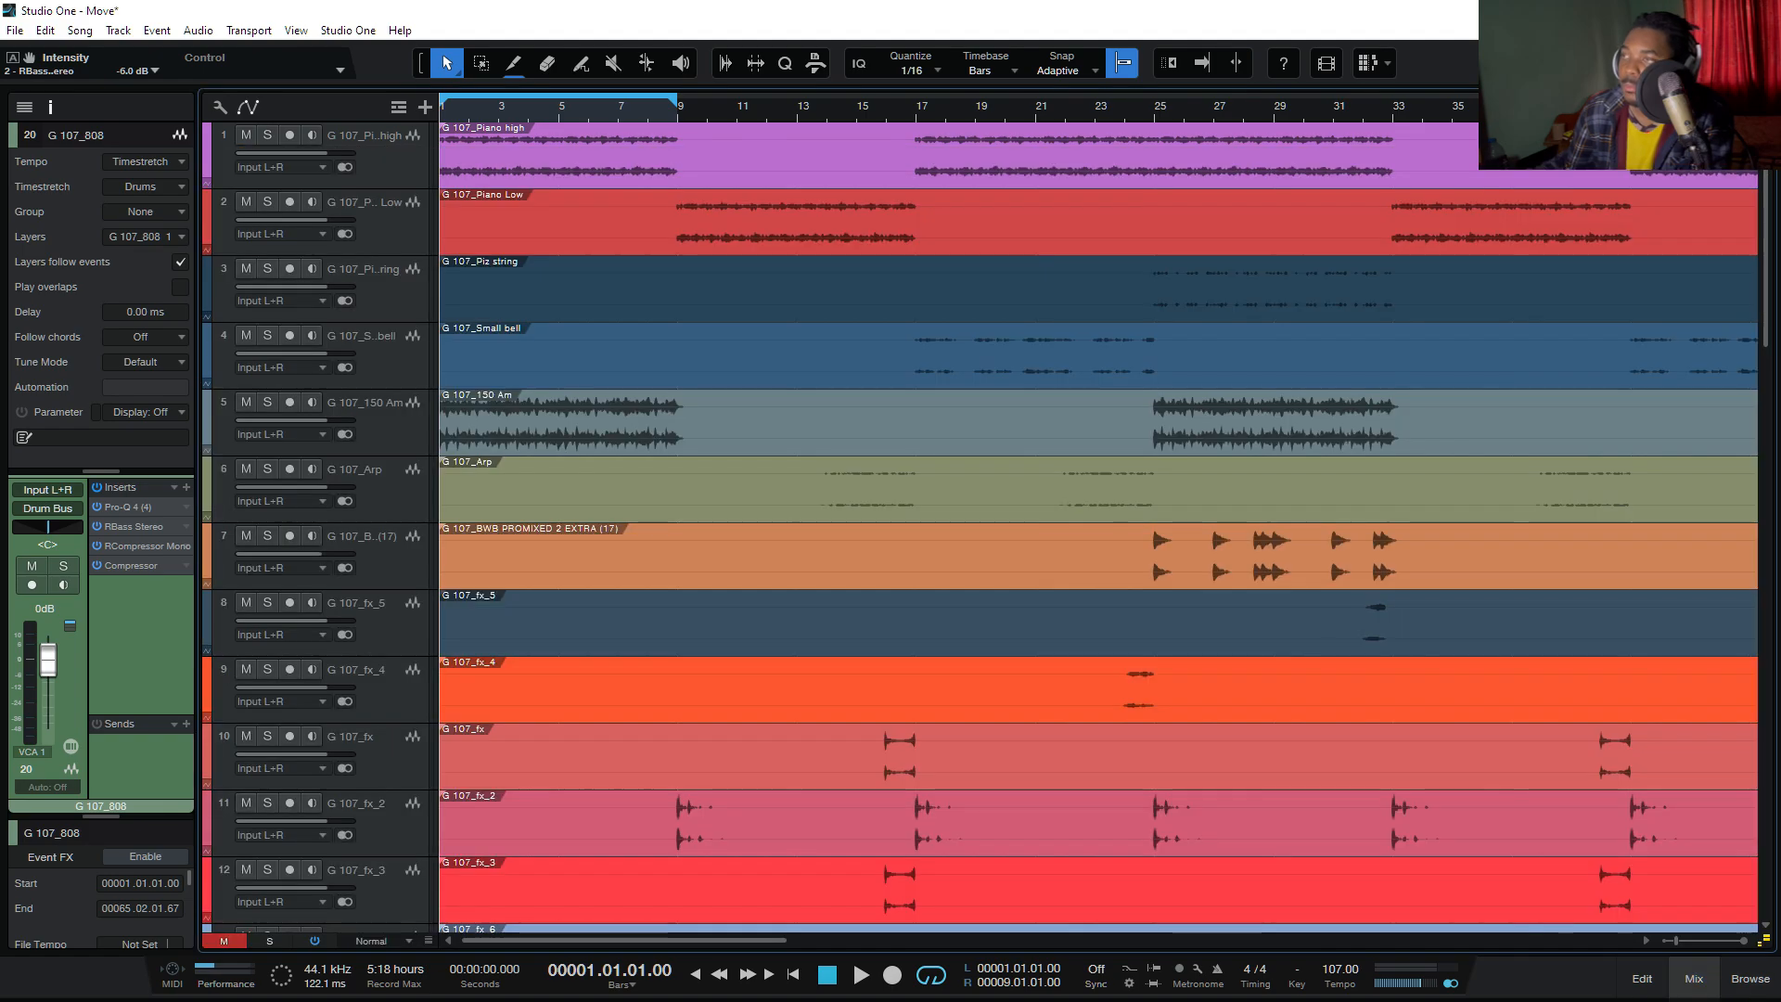
Step: Select the six drum tracks from G 107_Hihat through G 107_808 and solo them together
{"action": "scroll", "coordinate": [1099, 524], "scroll_direction": "down", "scroll_amount": 10}
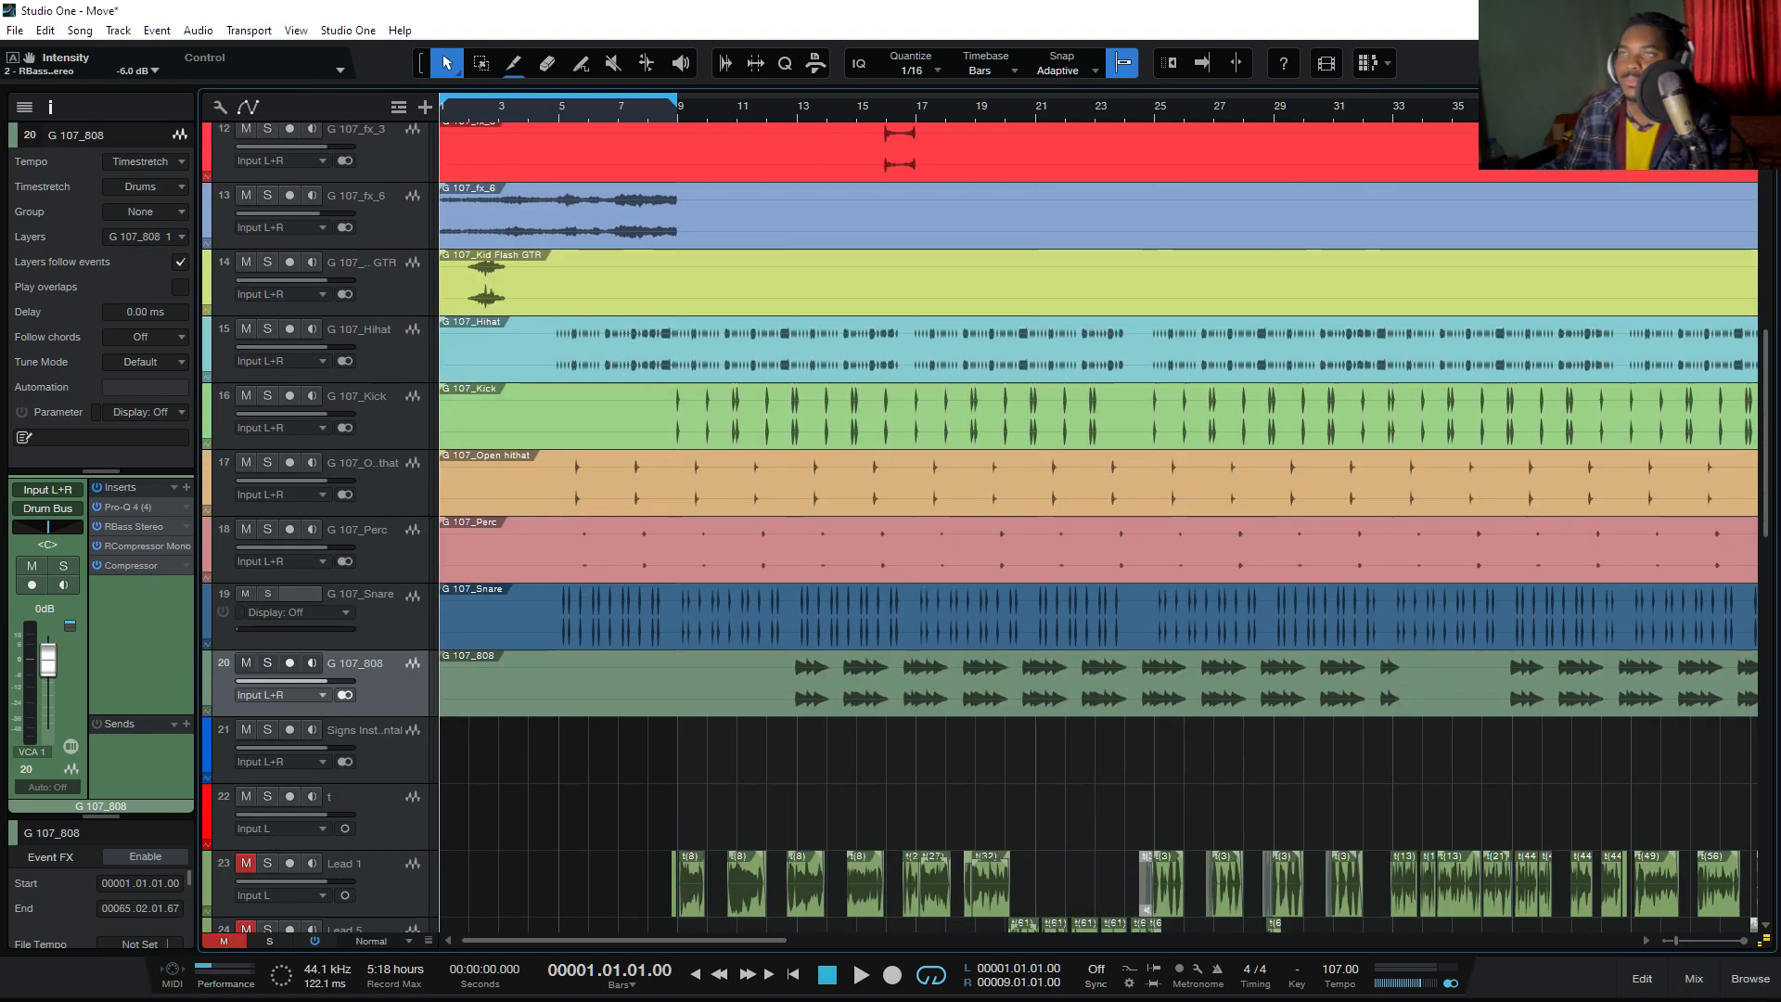
{"action": "left_click", "coordinate": [381, 347]}
{"action": "left_click", "coordinate": [381, 681], "text": "shift"}
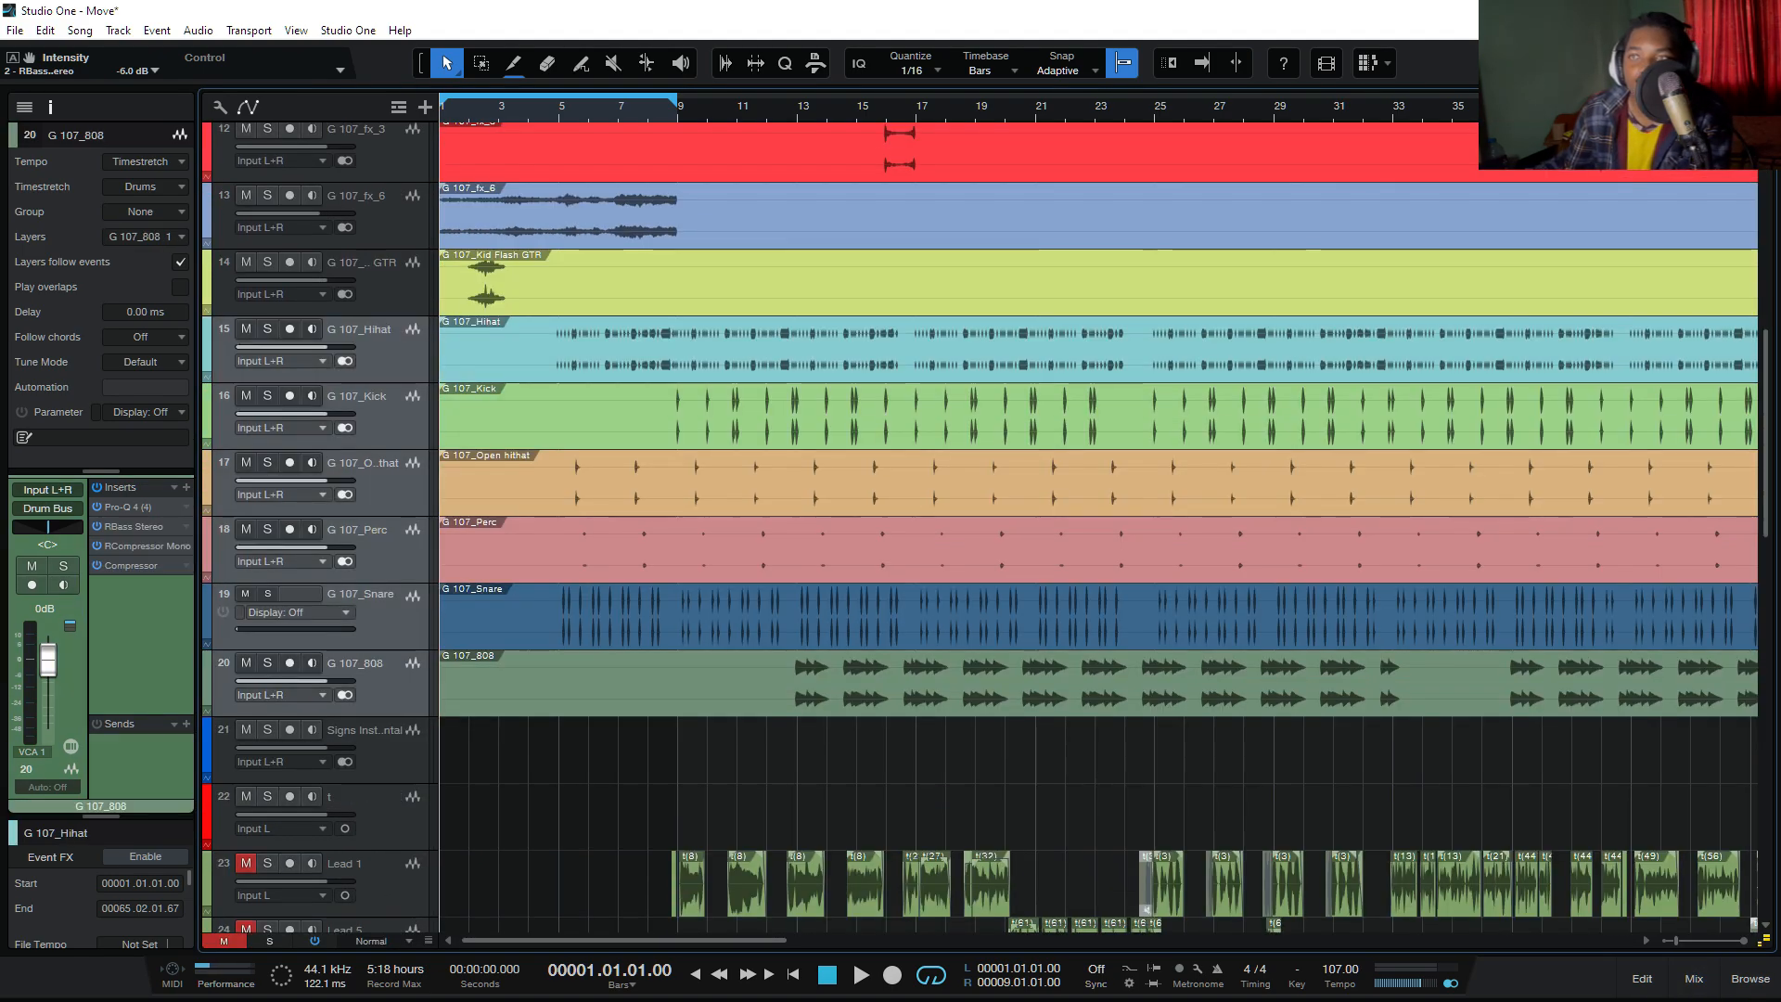
{"action": "left_click", "coordinate": [268, 663]}
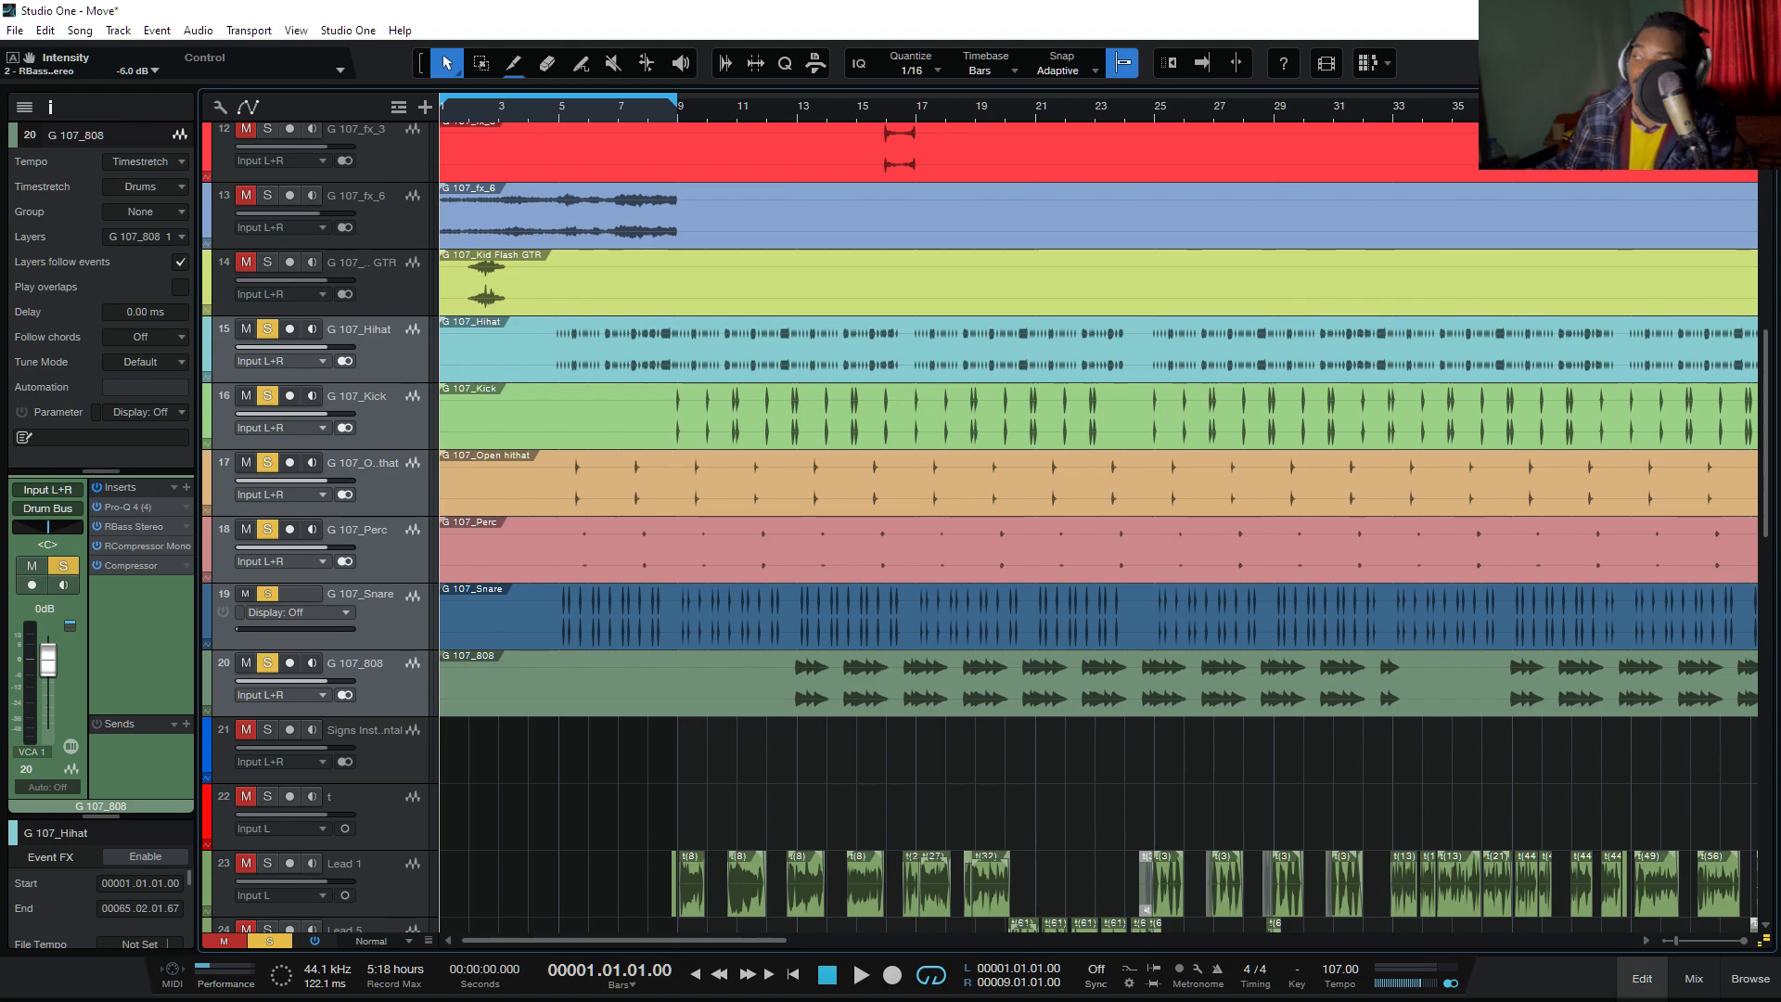
Step: Show the mixer's bus channels and open the API-550A Stereo equalizer on the Drum Bus
{"action": "left_click", "coordinate": [1694, 979]}
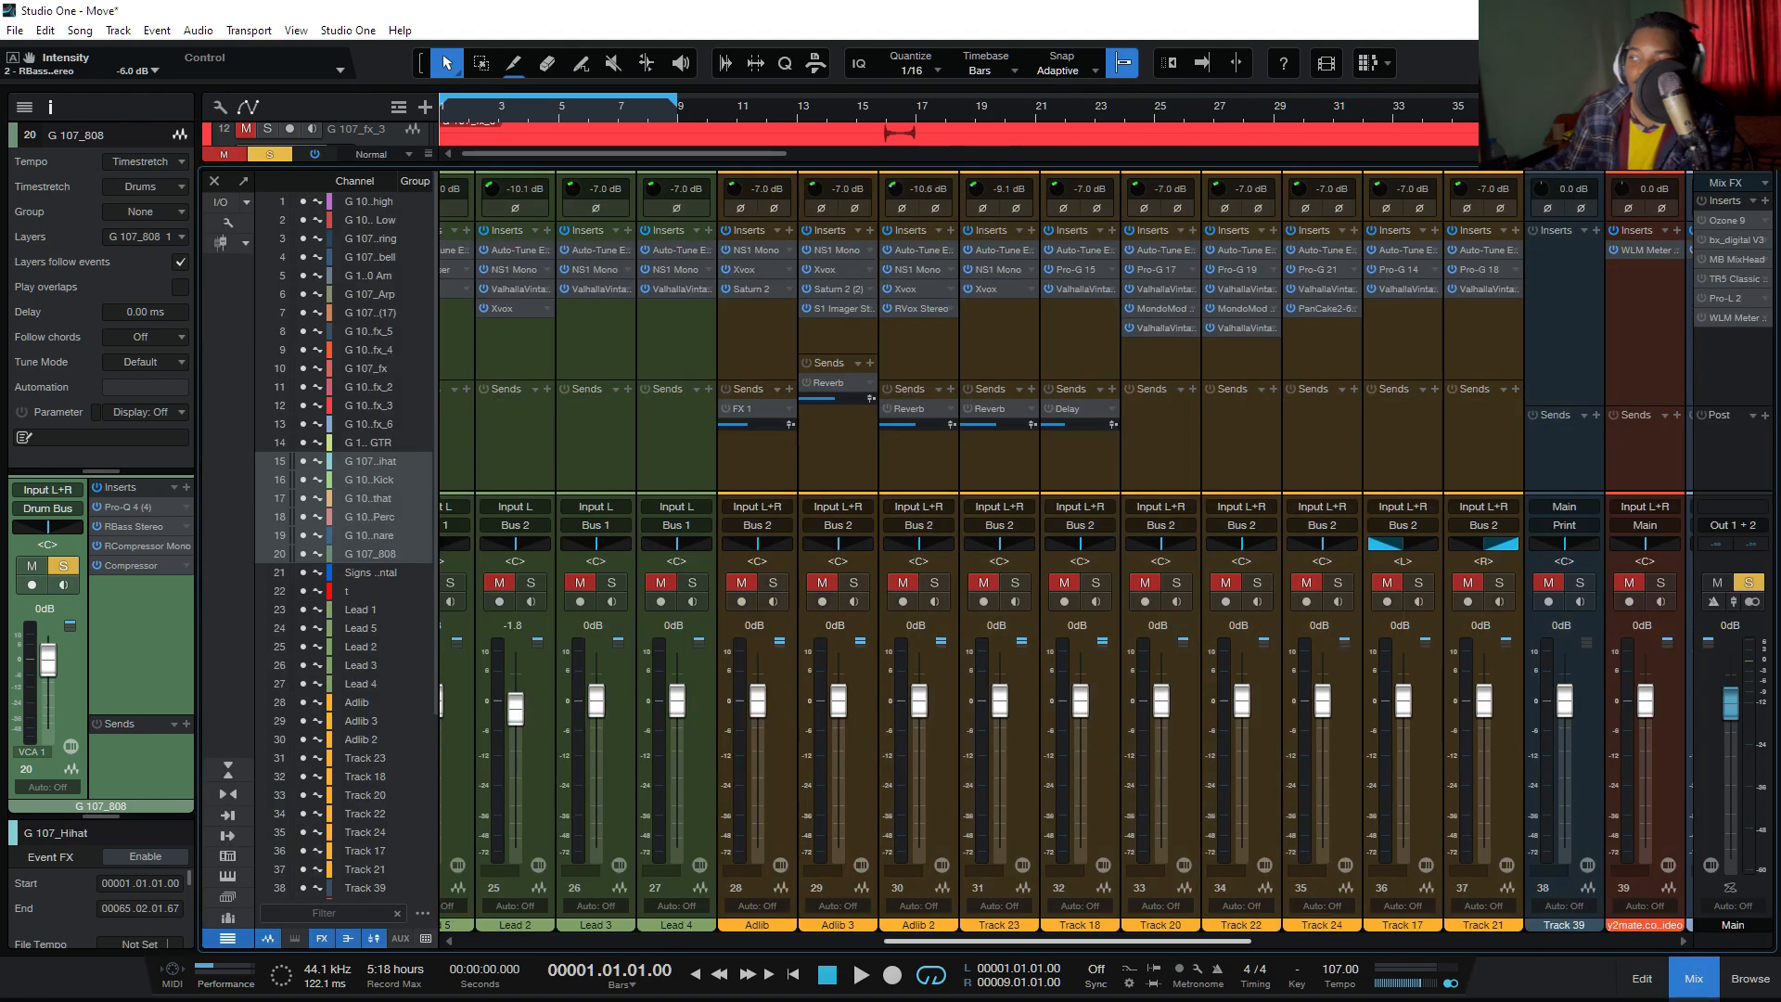
{"action": "scroll", "coordinate": [1067, 552], "scroll_direction": "right", "scroll_amount": 5}
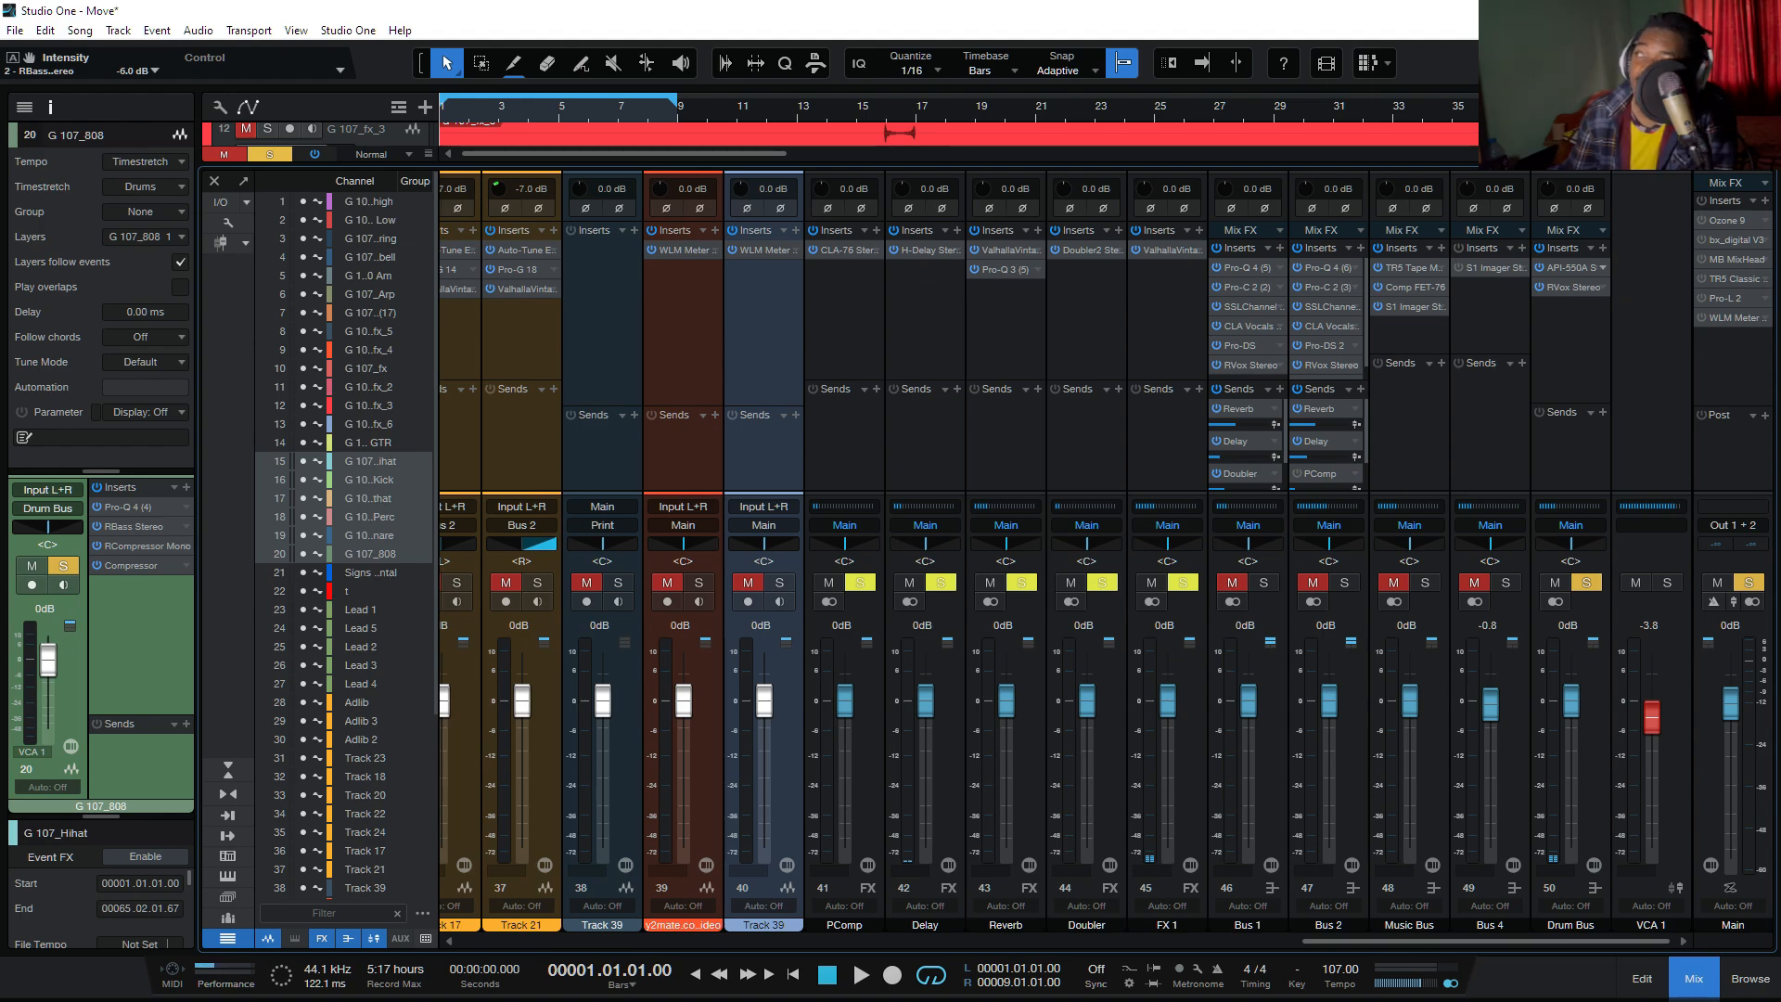
{"action": "right_click", "coordinate": [1592, 269]}
{"action": "left_click", "coordinate": [1637, 287]}
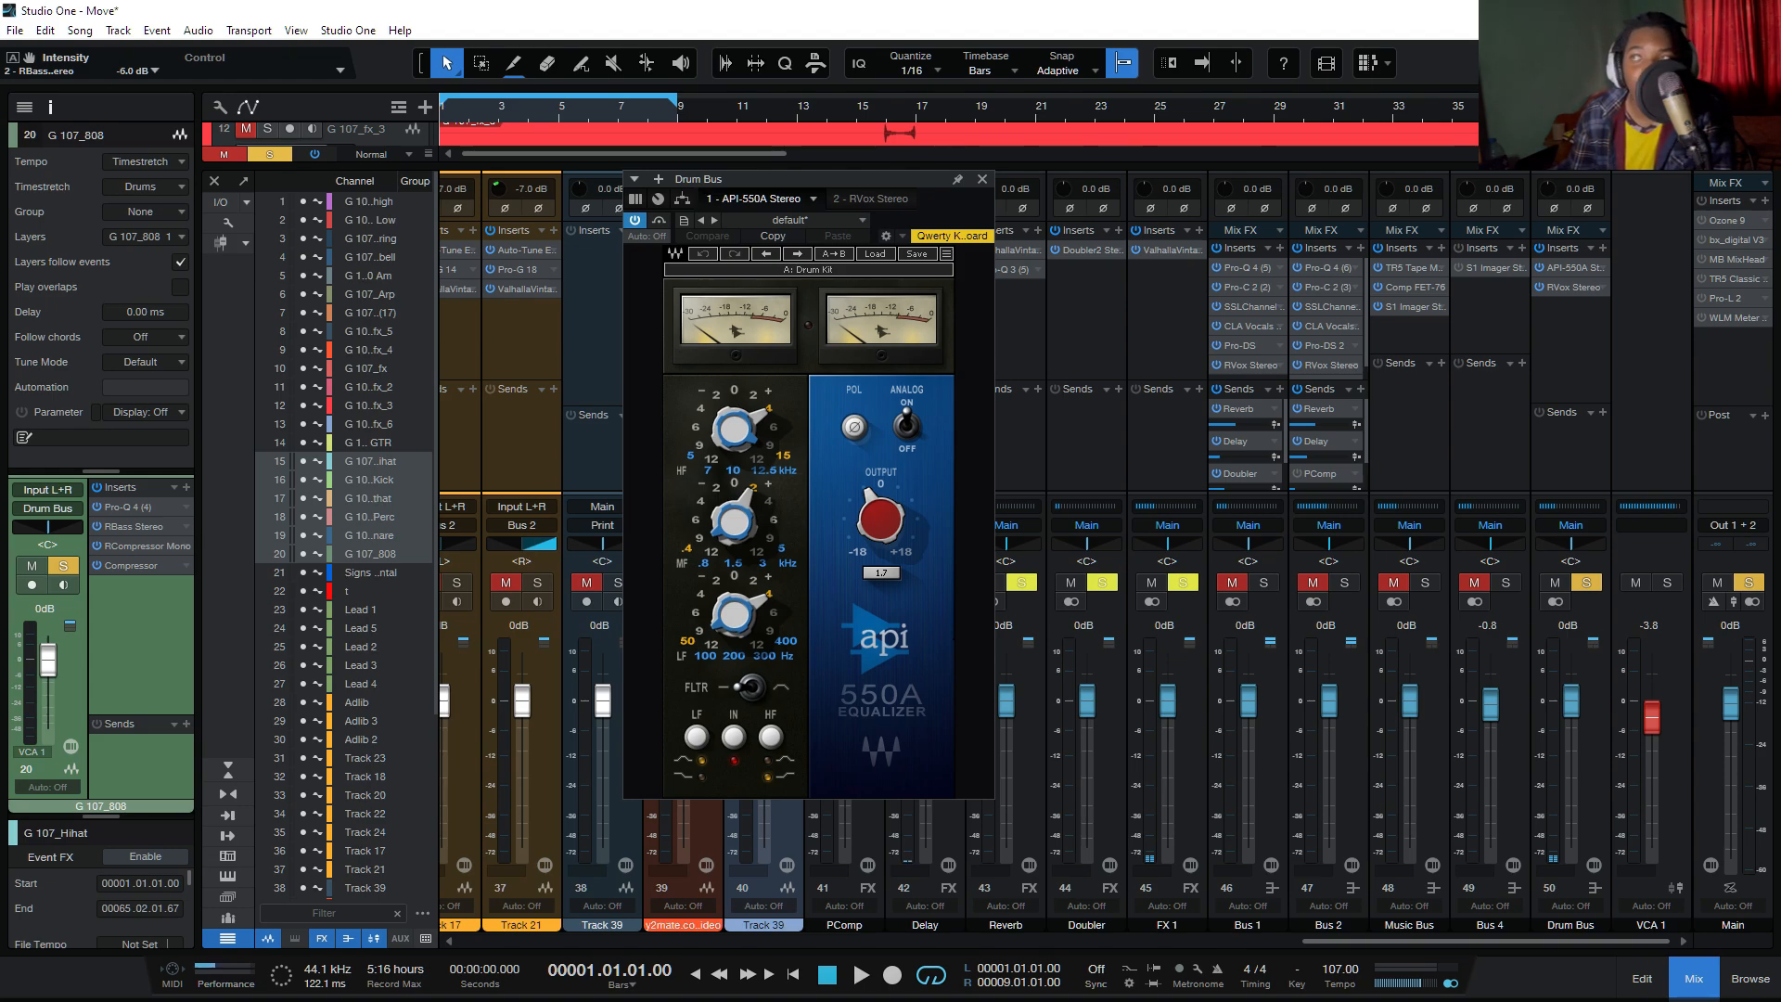
Step: Examine the API-550A's HF, MF and LF bands, bypass the equalizer, and start playing the soloed drums from bar 1
{"action": "mouse_move", "coordinate": [761, 403]}
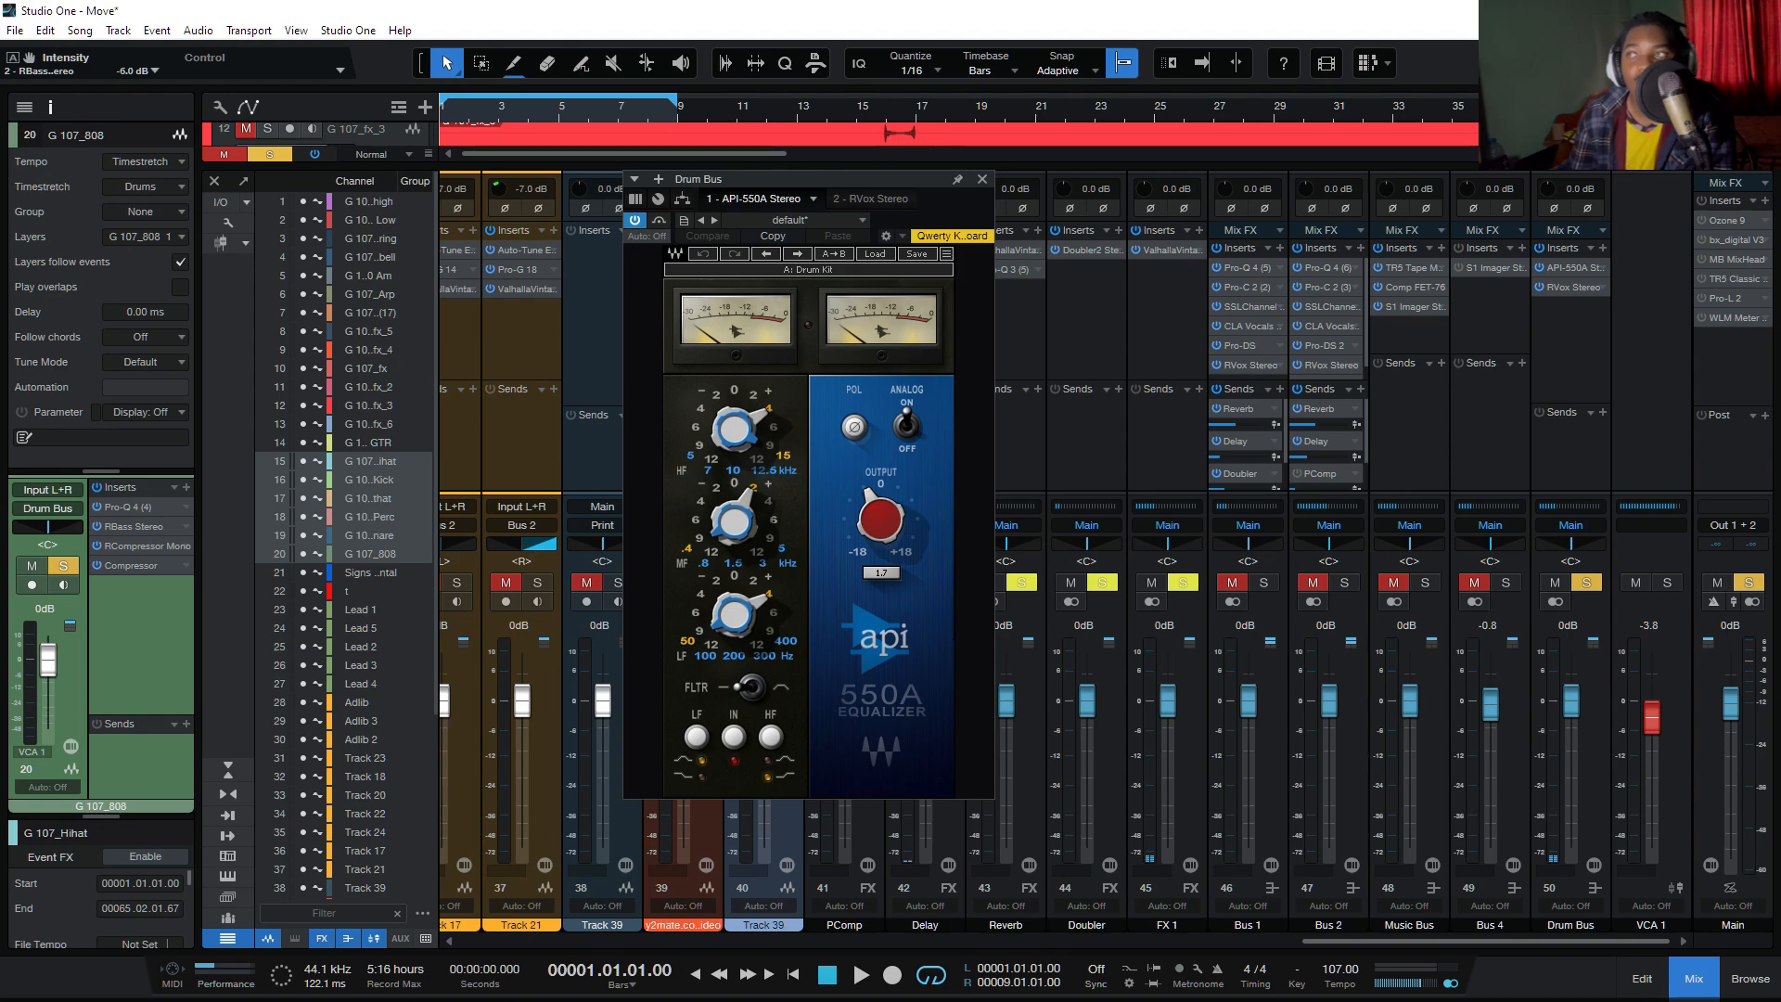
{"action": "mouse_move", "coordinate": [711, 498]}
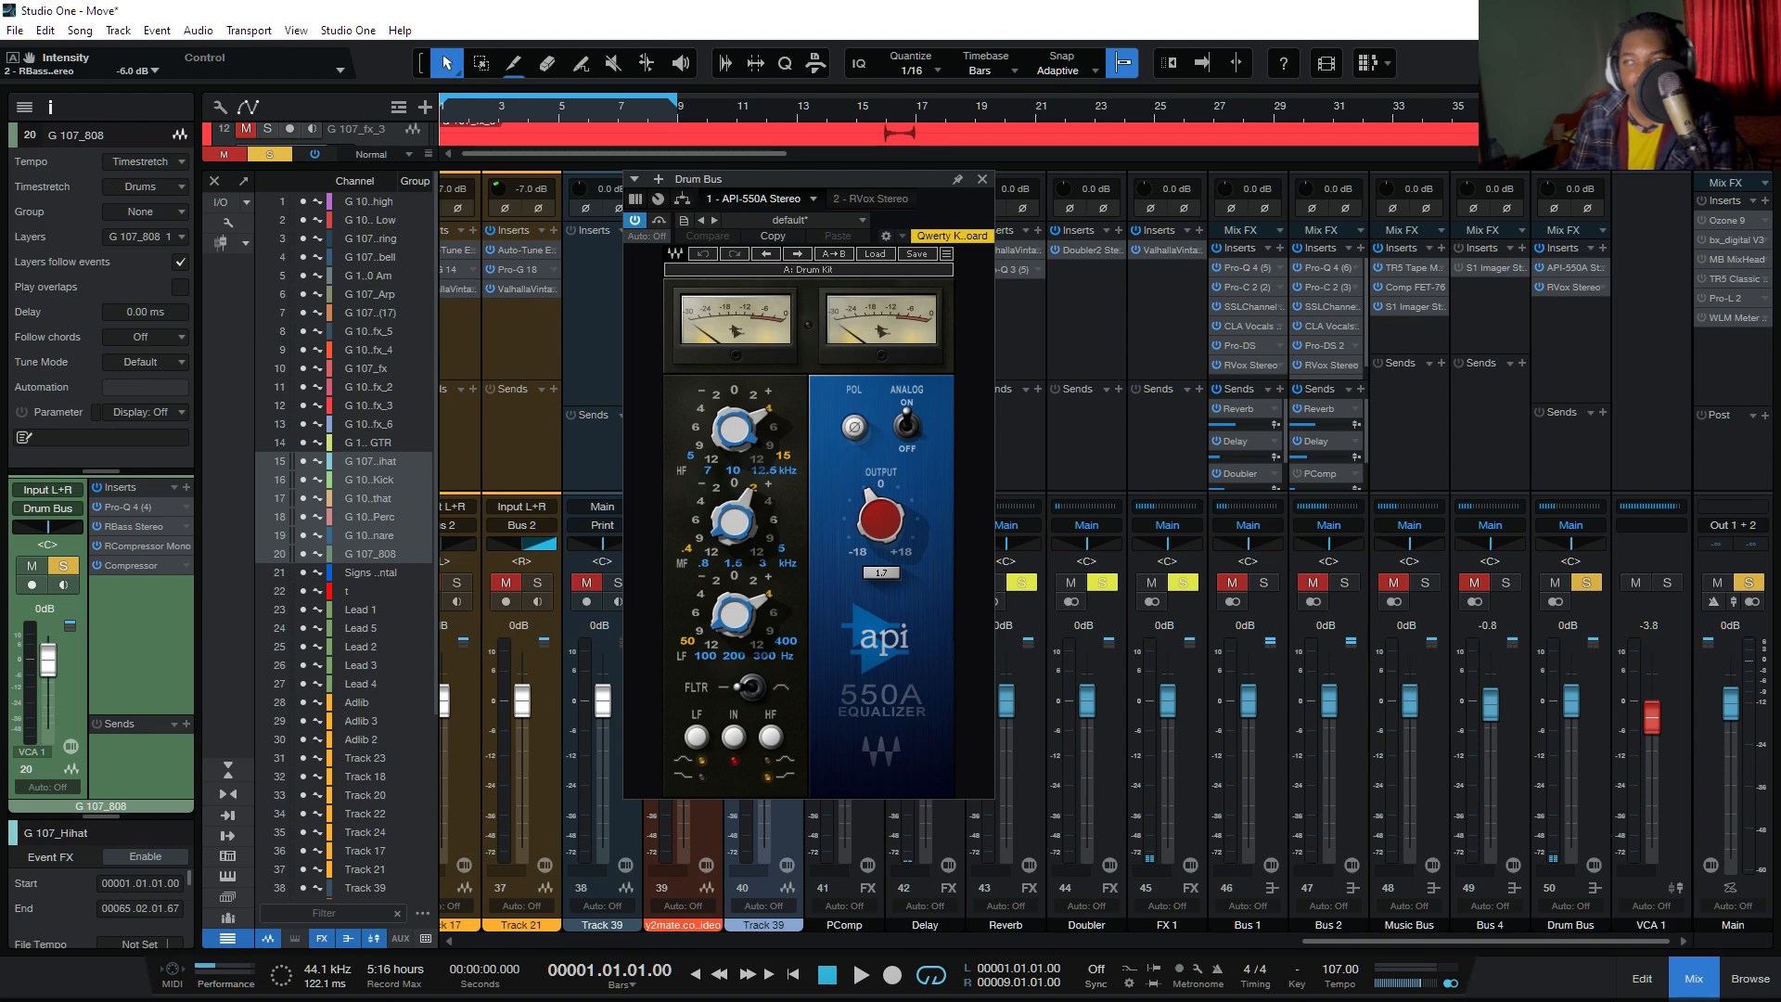
{"action": "mouse_move", "coordinate": [761, 590]}
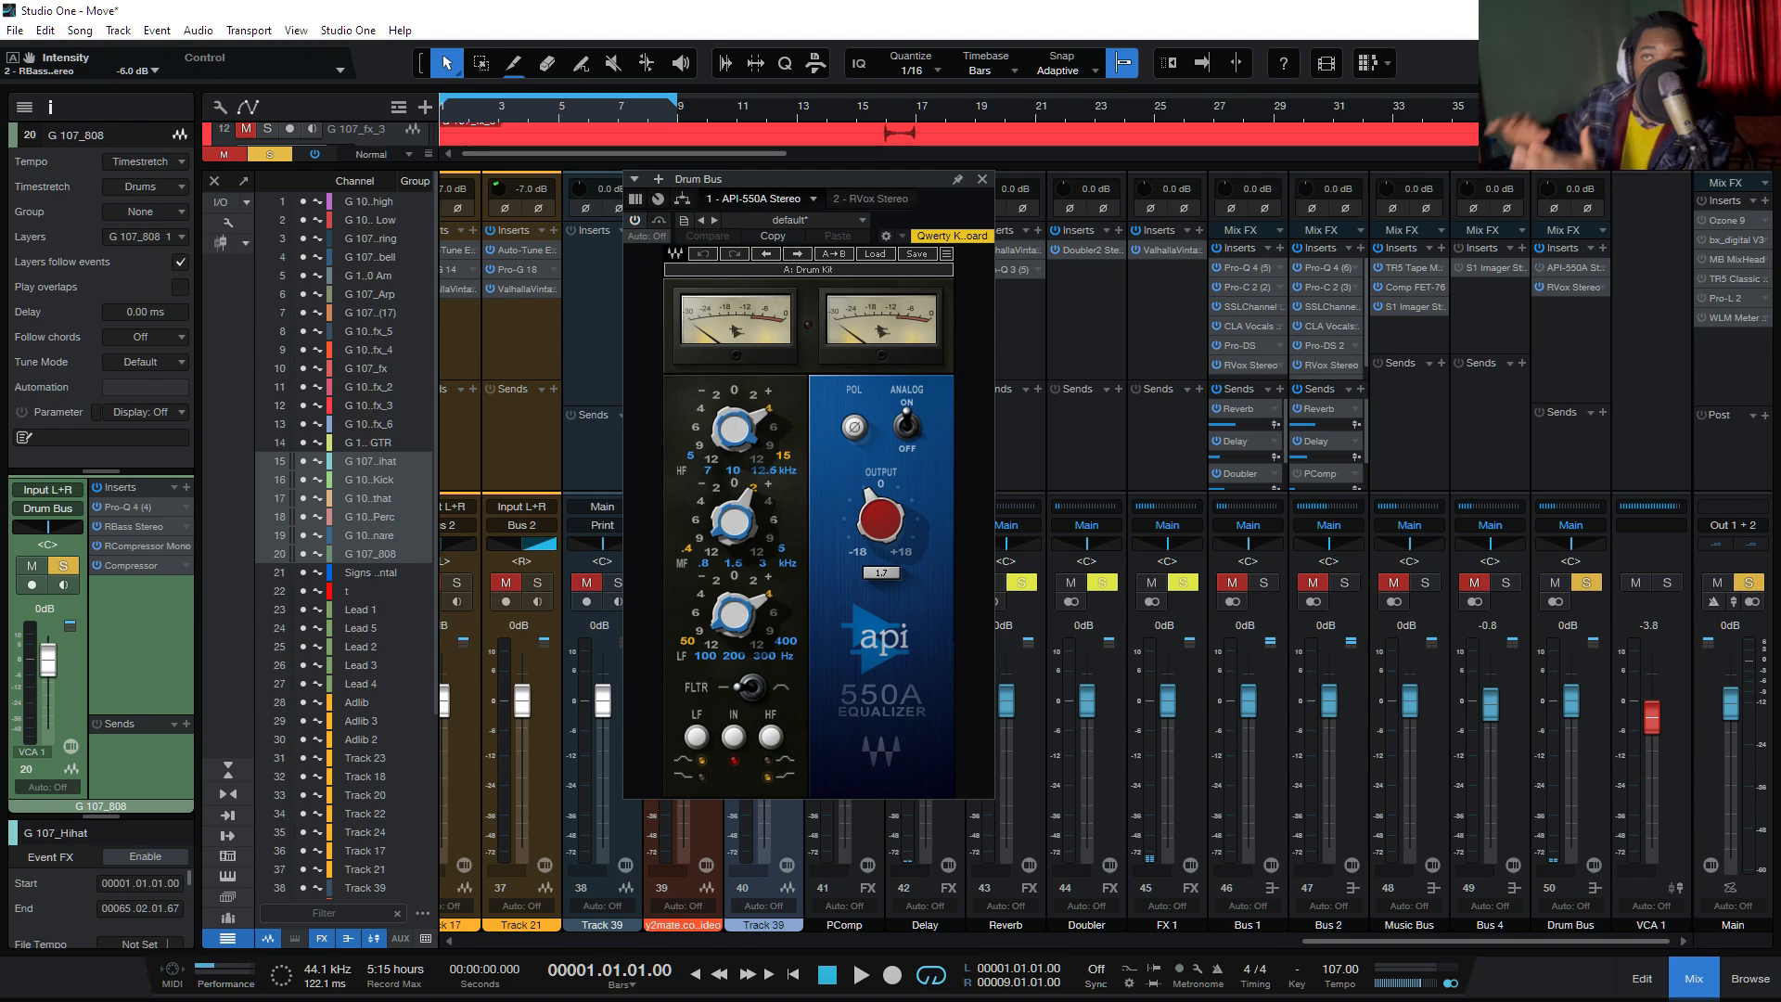
{"action": "key", "text": "space"}
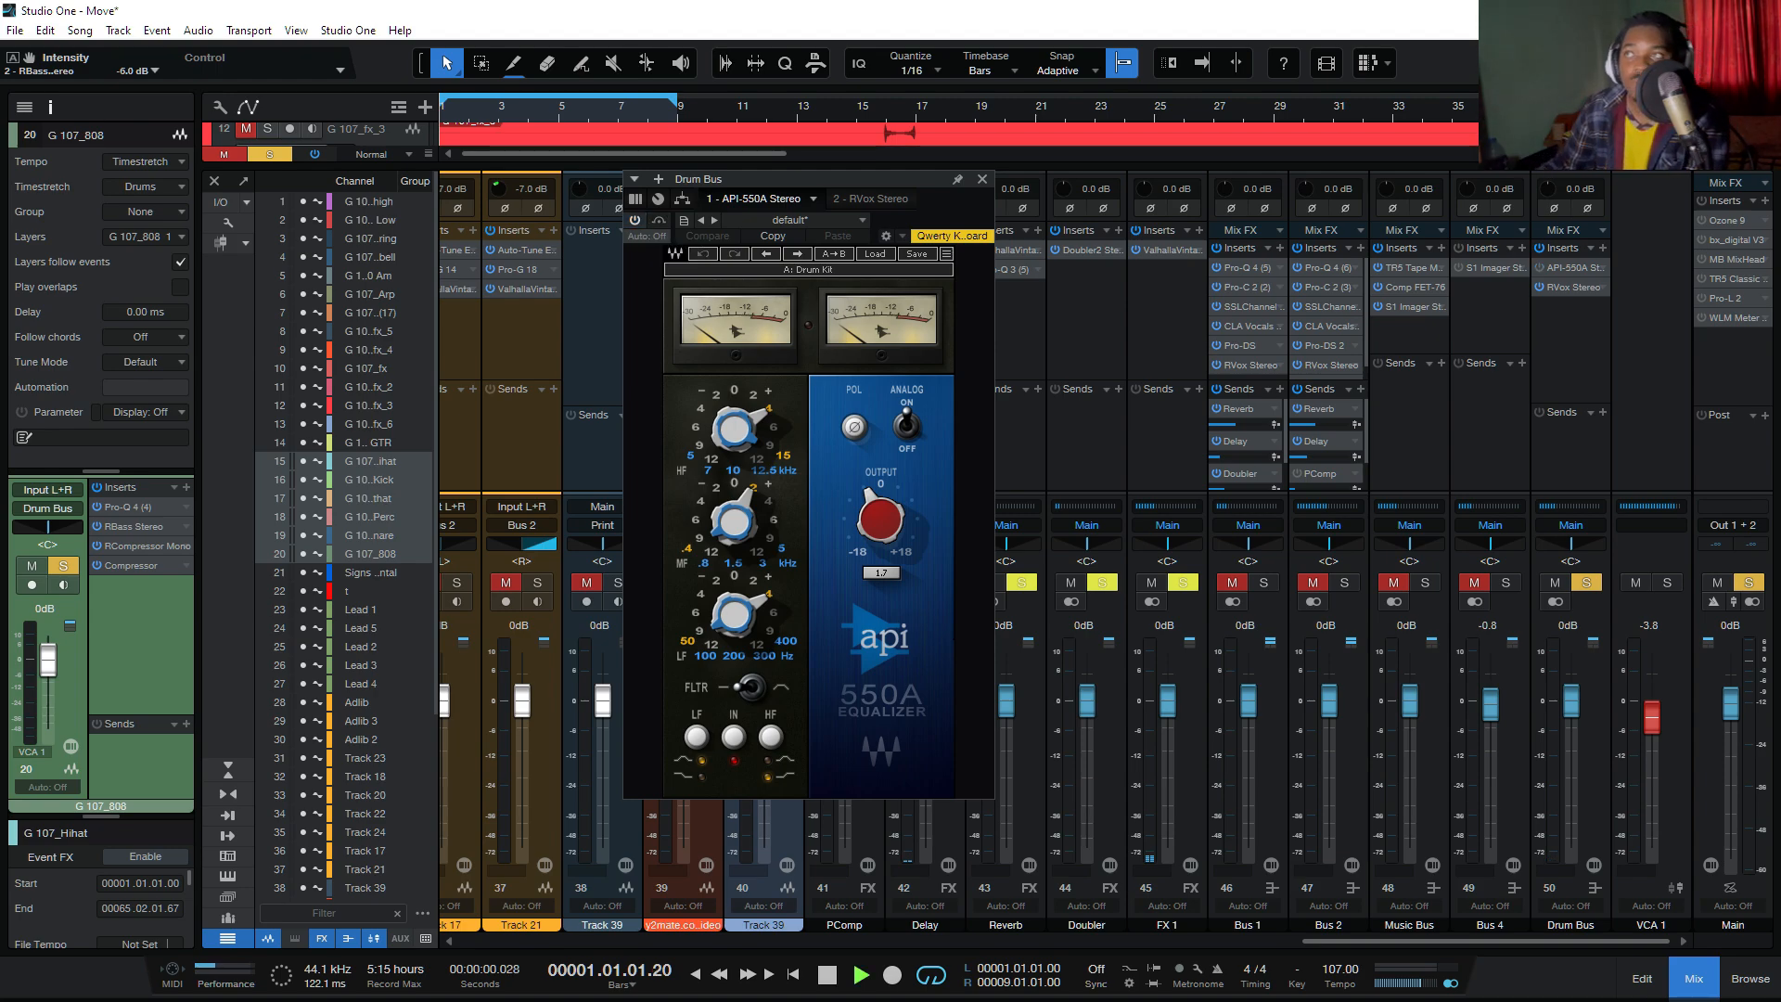
Step: Audition the soloed drums with the Drum Bus API-550A EQ bypassed and active from bar 9, and close the plug-in
{"action": "key", "text": "space"}
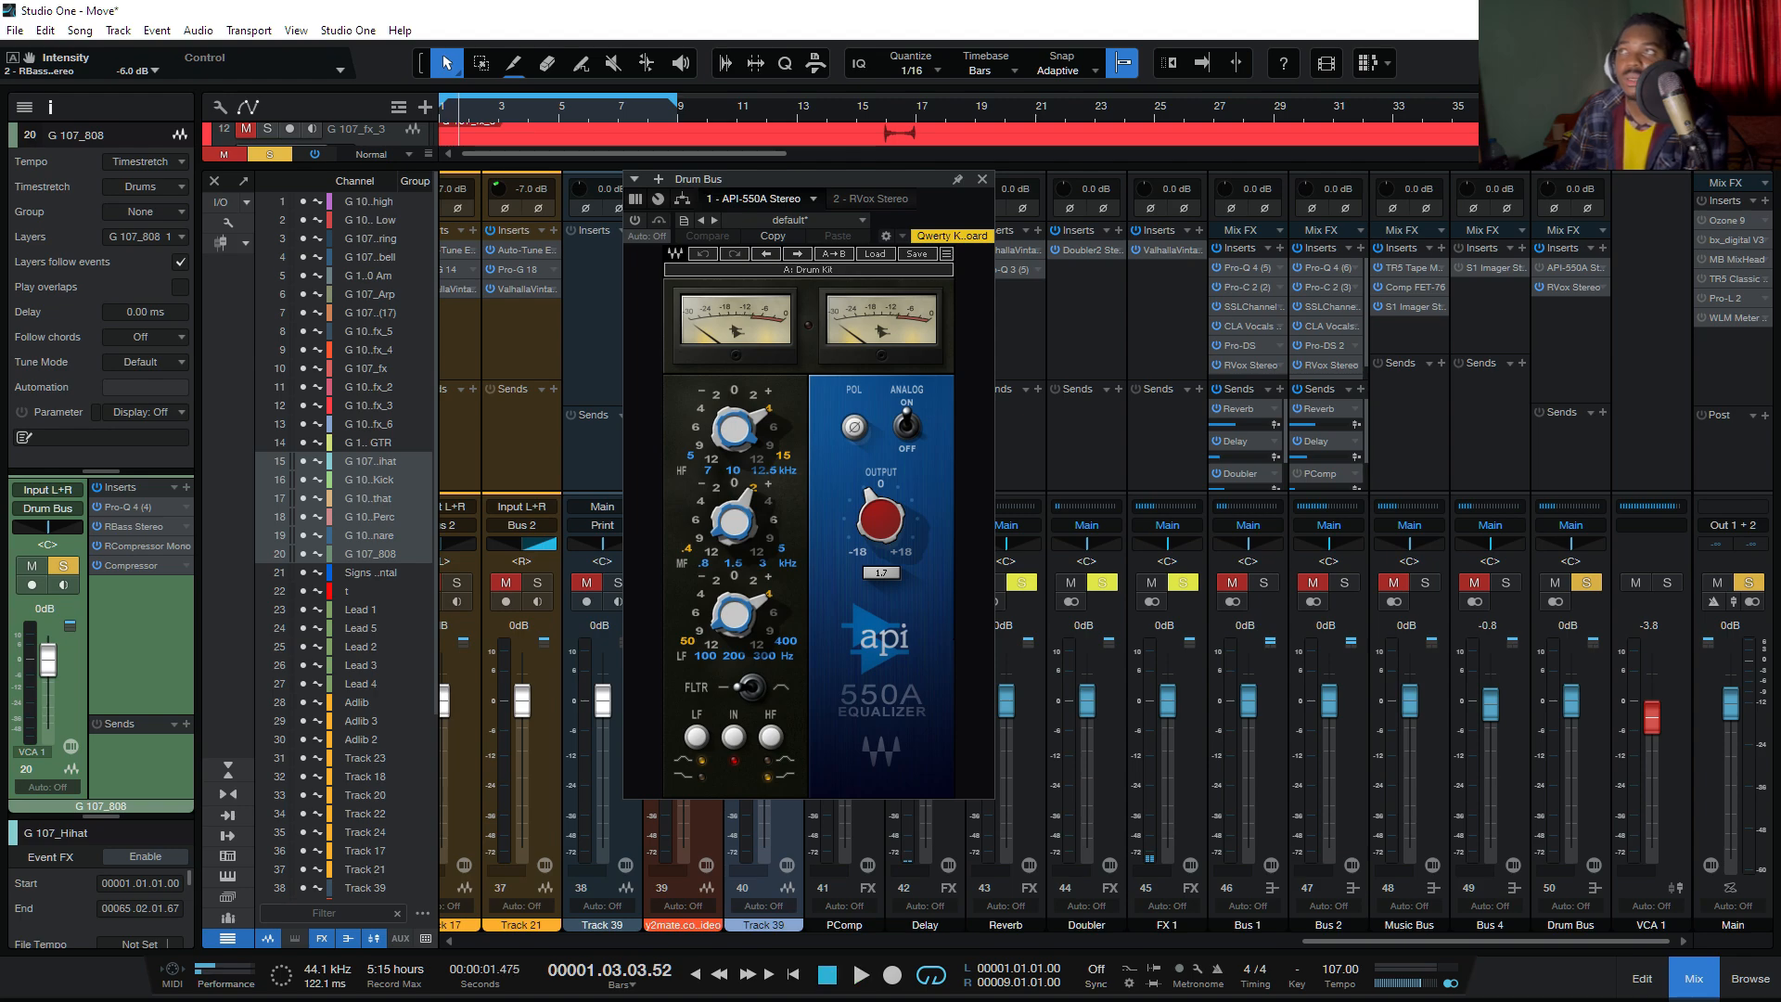
{"action": "key", "text": "KP_2"}
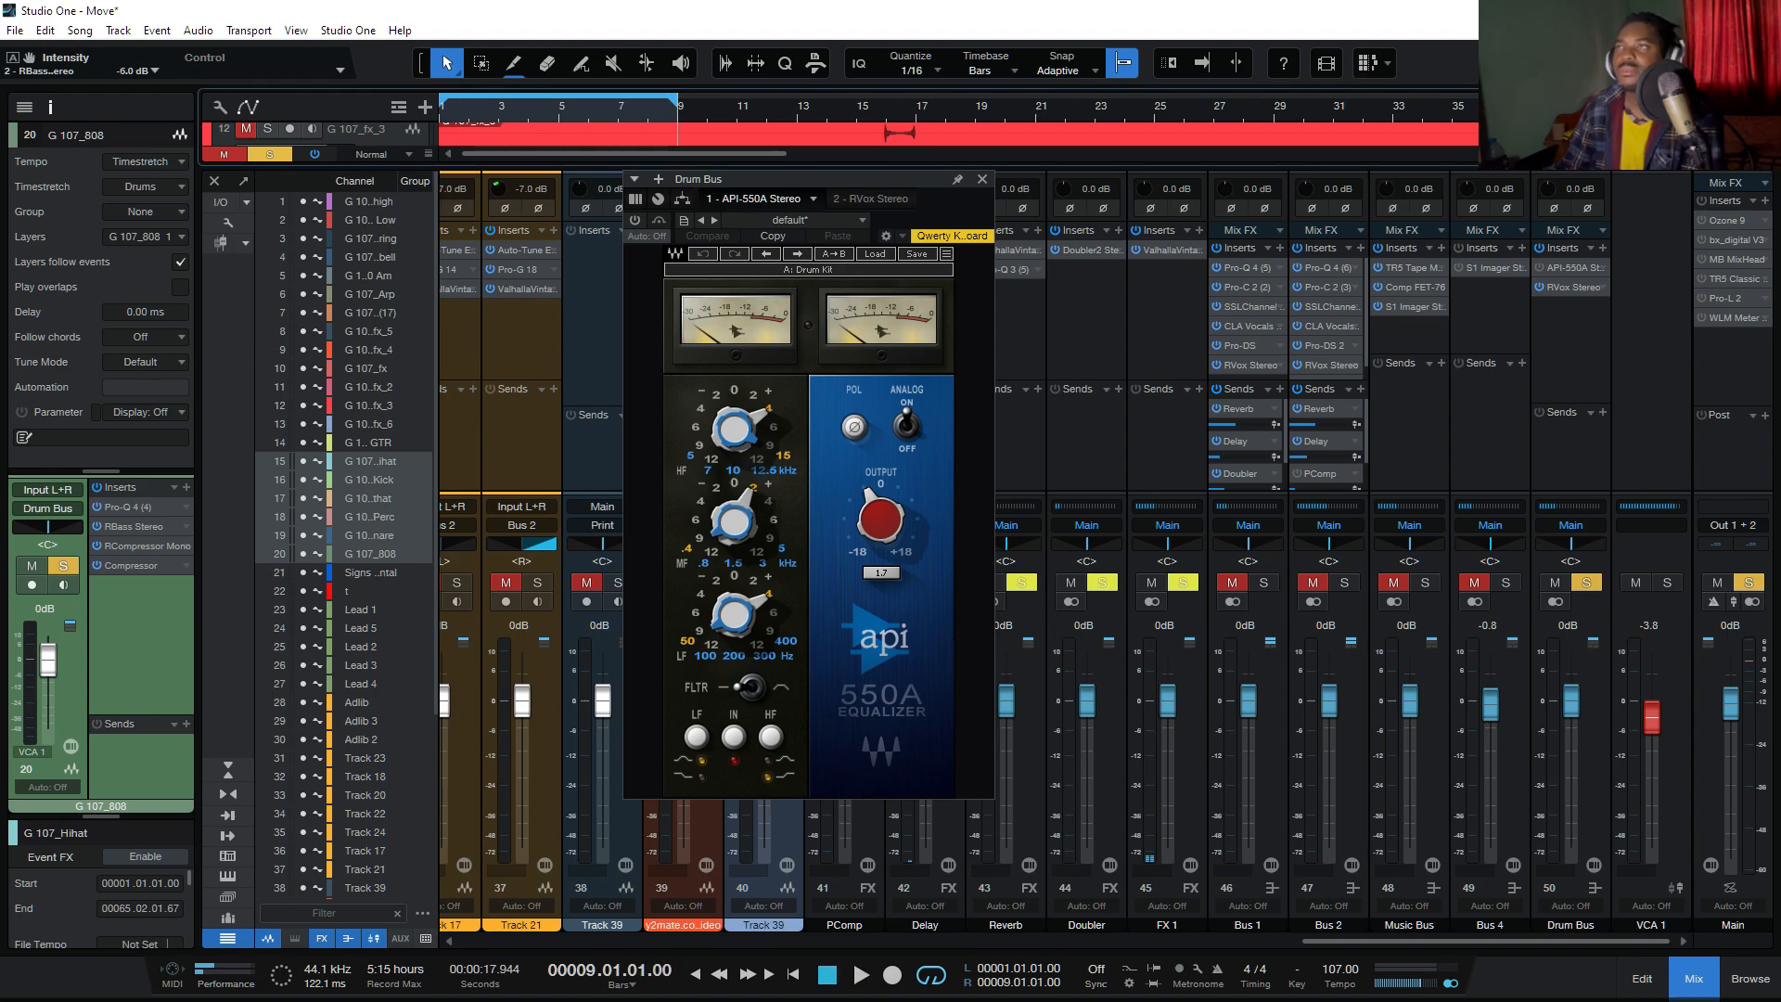
{"action": "key", "text": "space"}
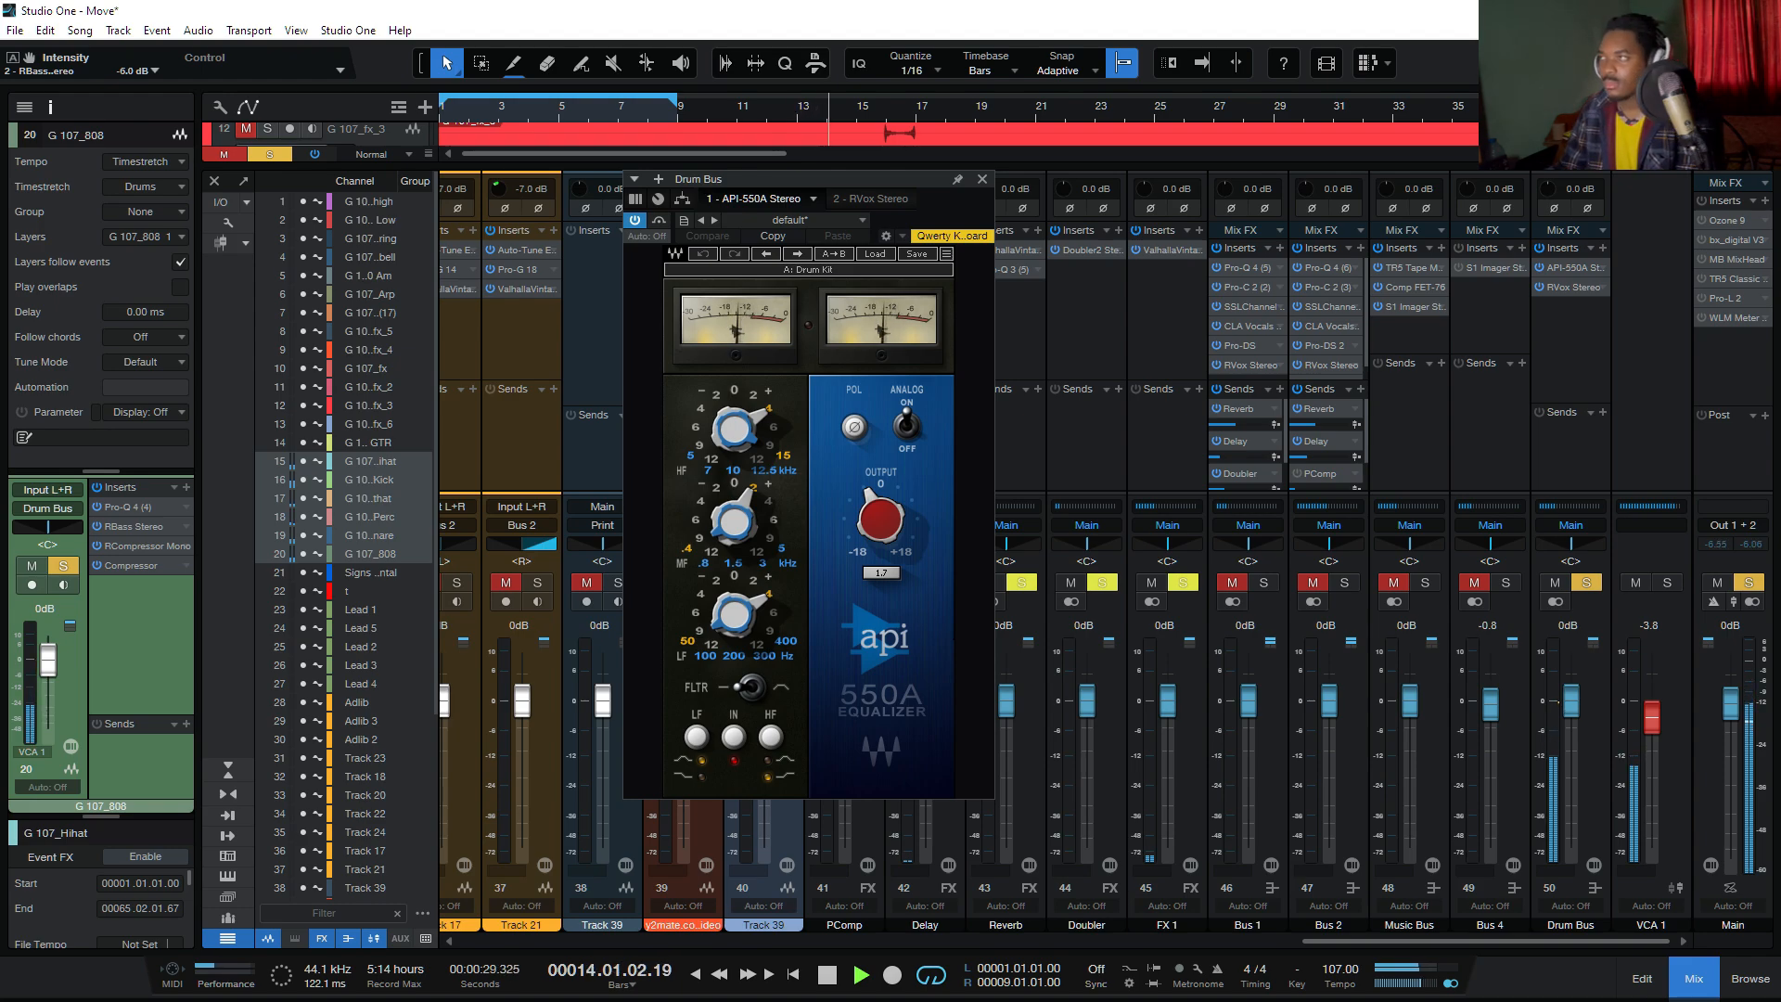
{"action": "key", "text": "space"}
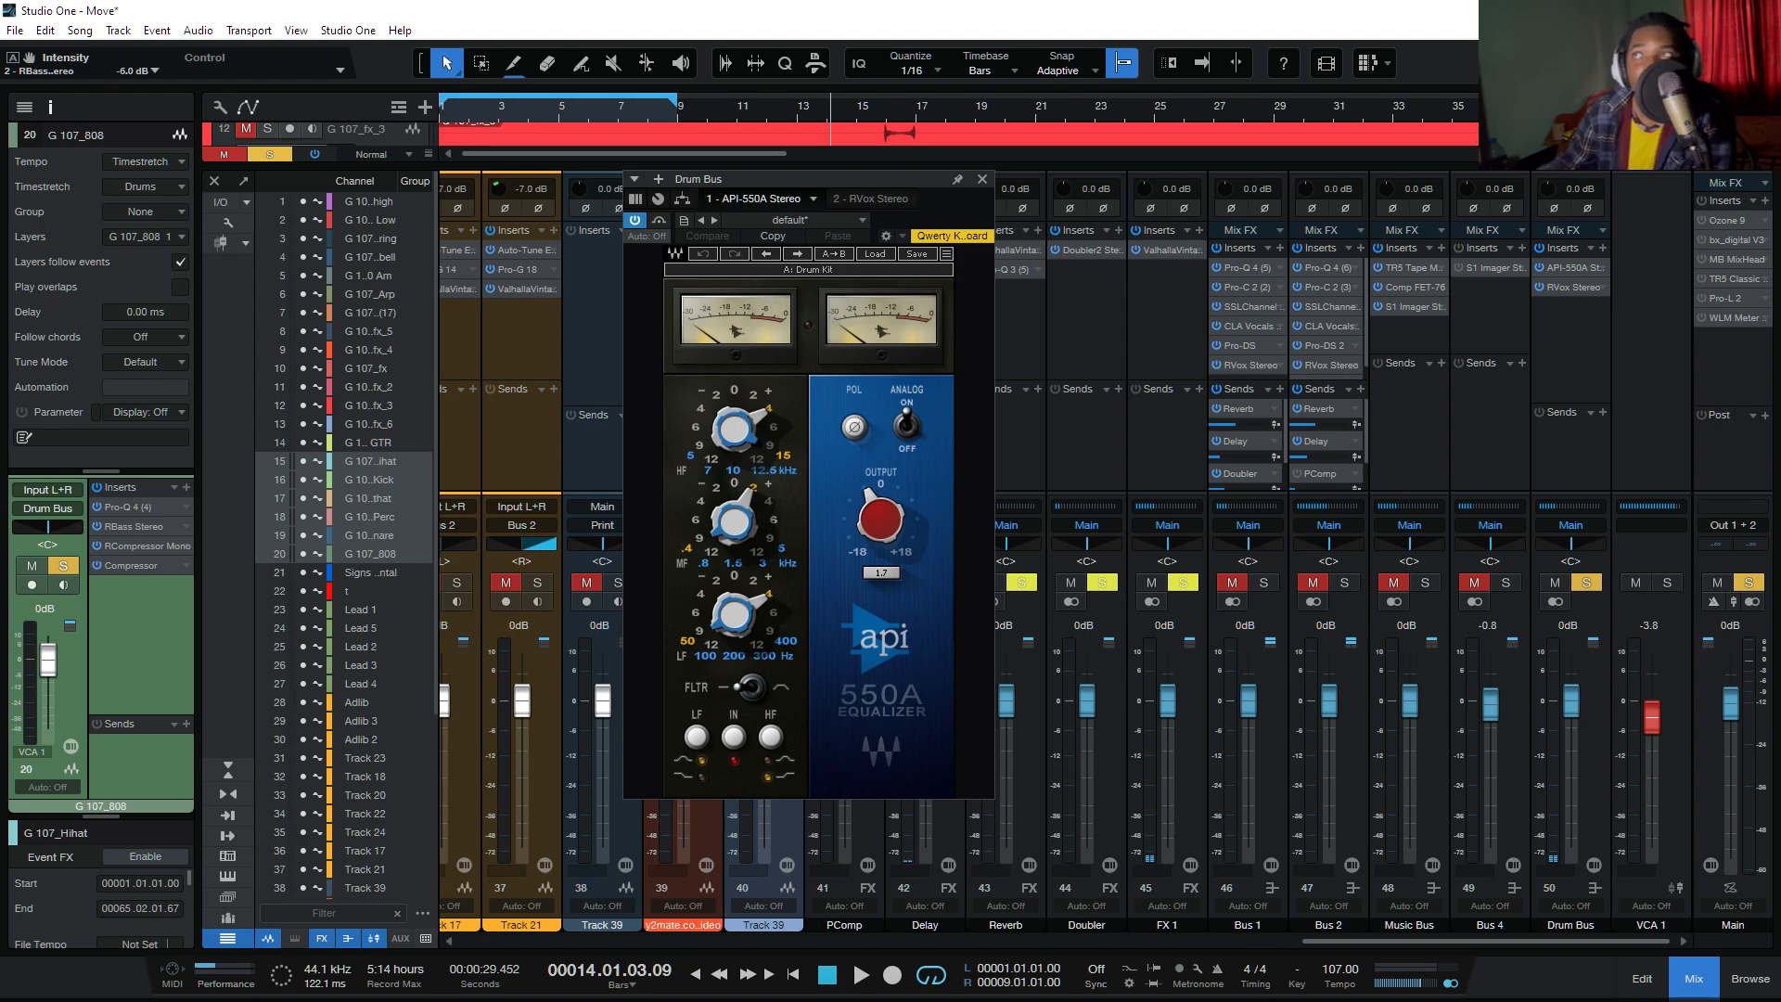
{"action": "key", "text": "space"}
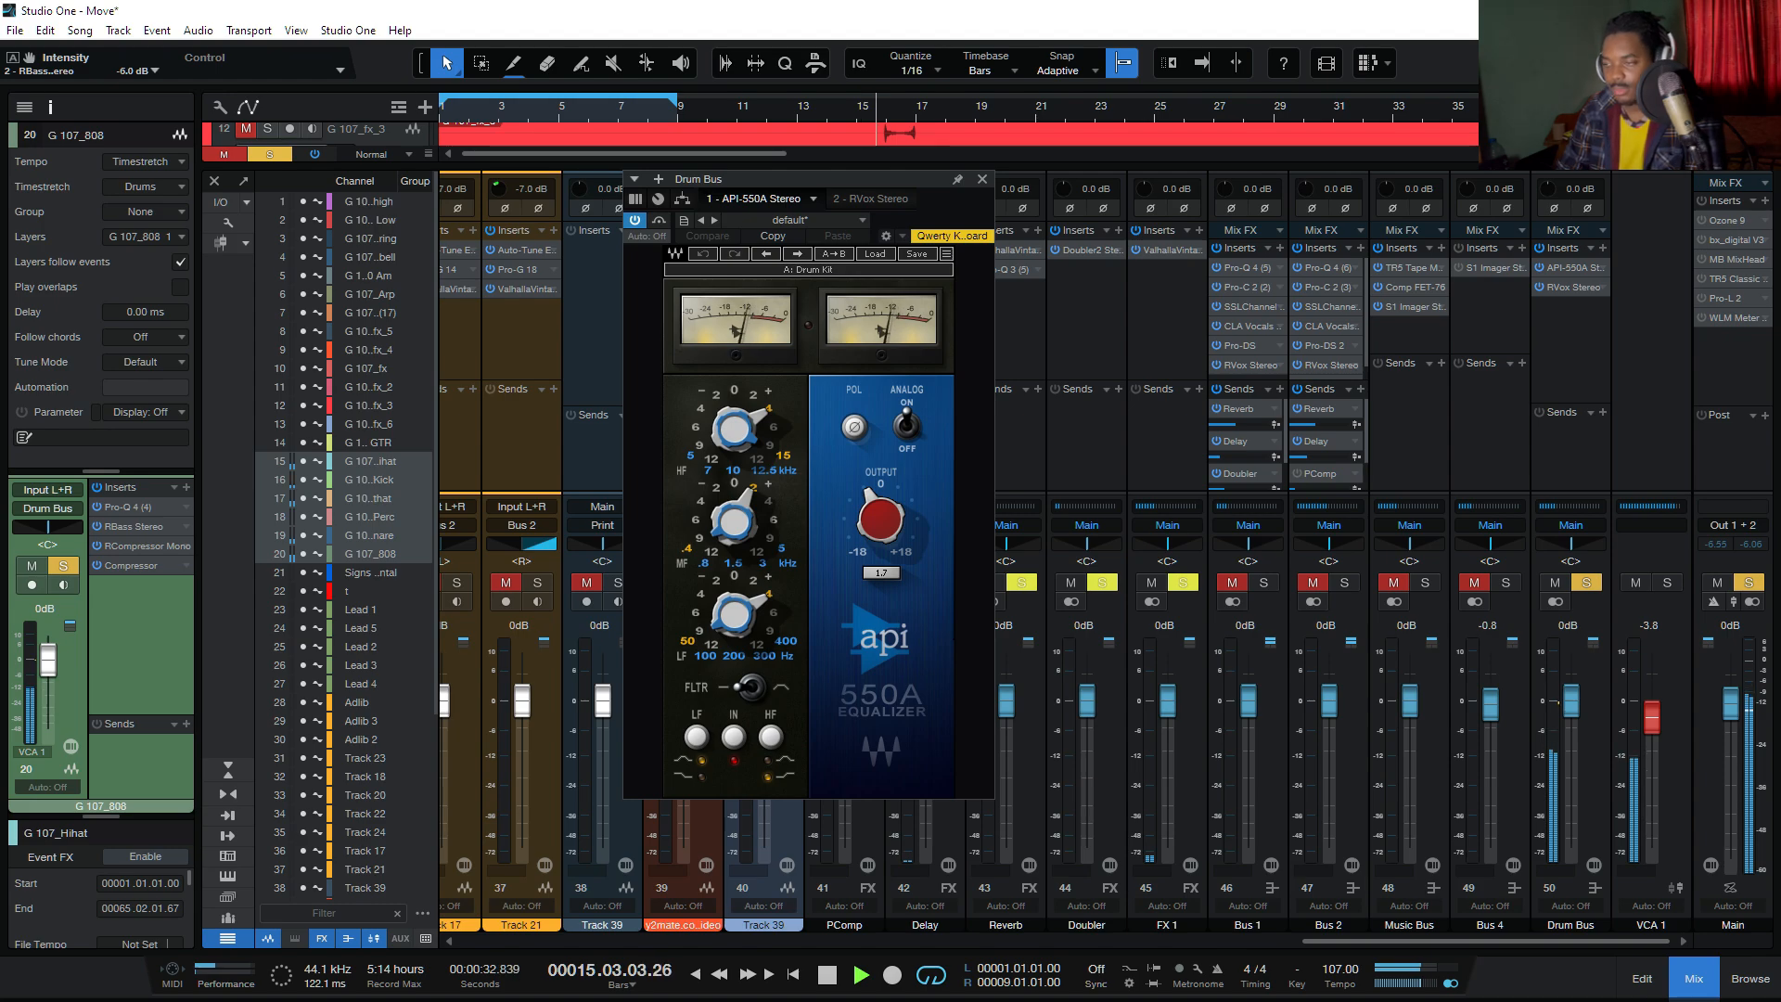
{"action": "key", "text": "space"}
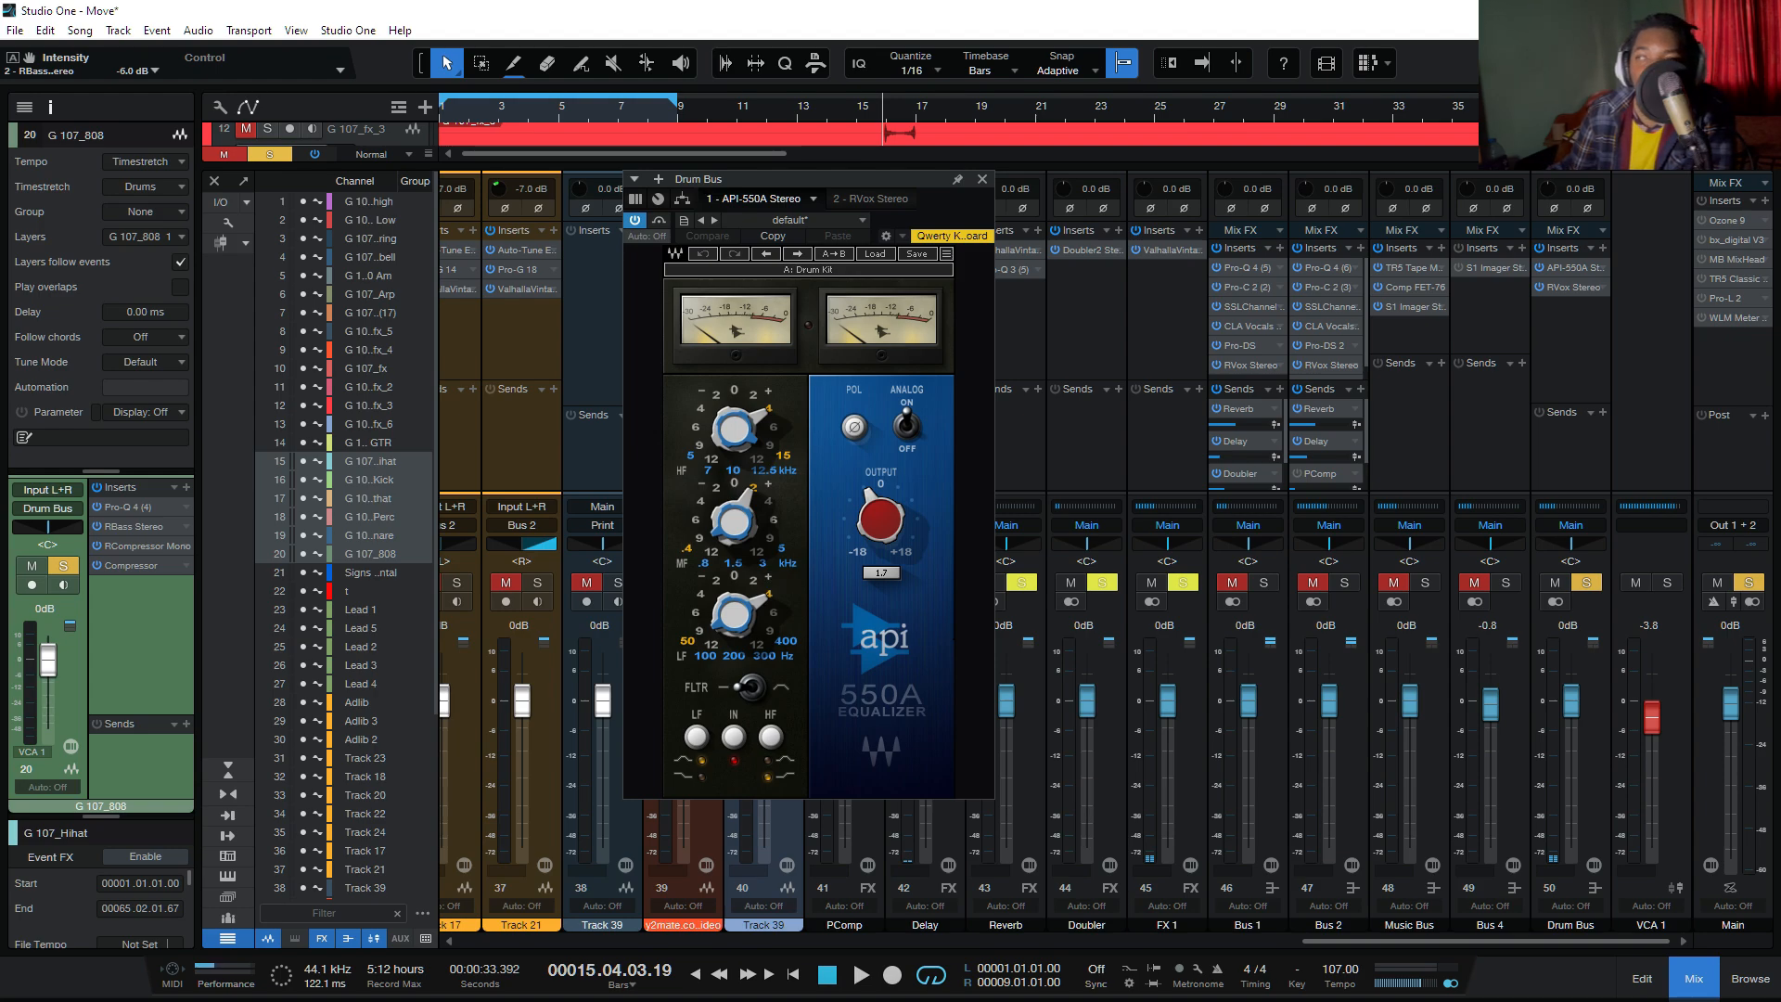
{"action": "mouse_move", "coordinate": [908, 489]}
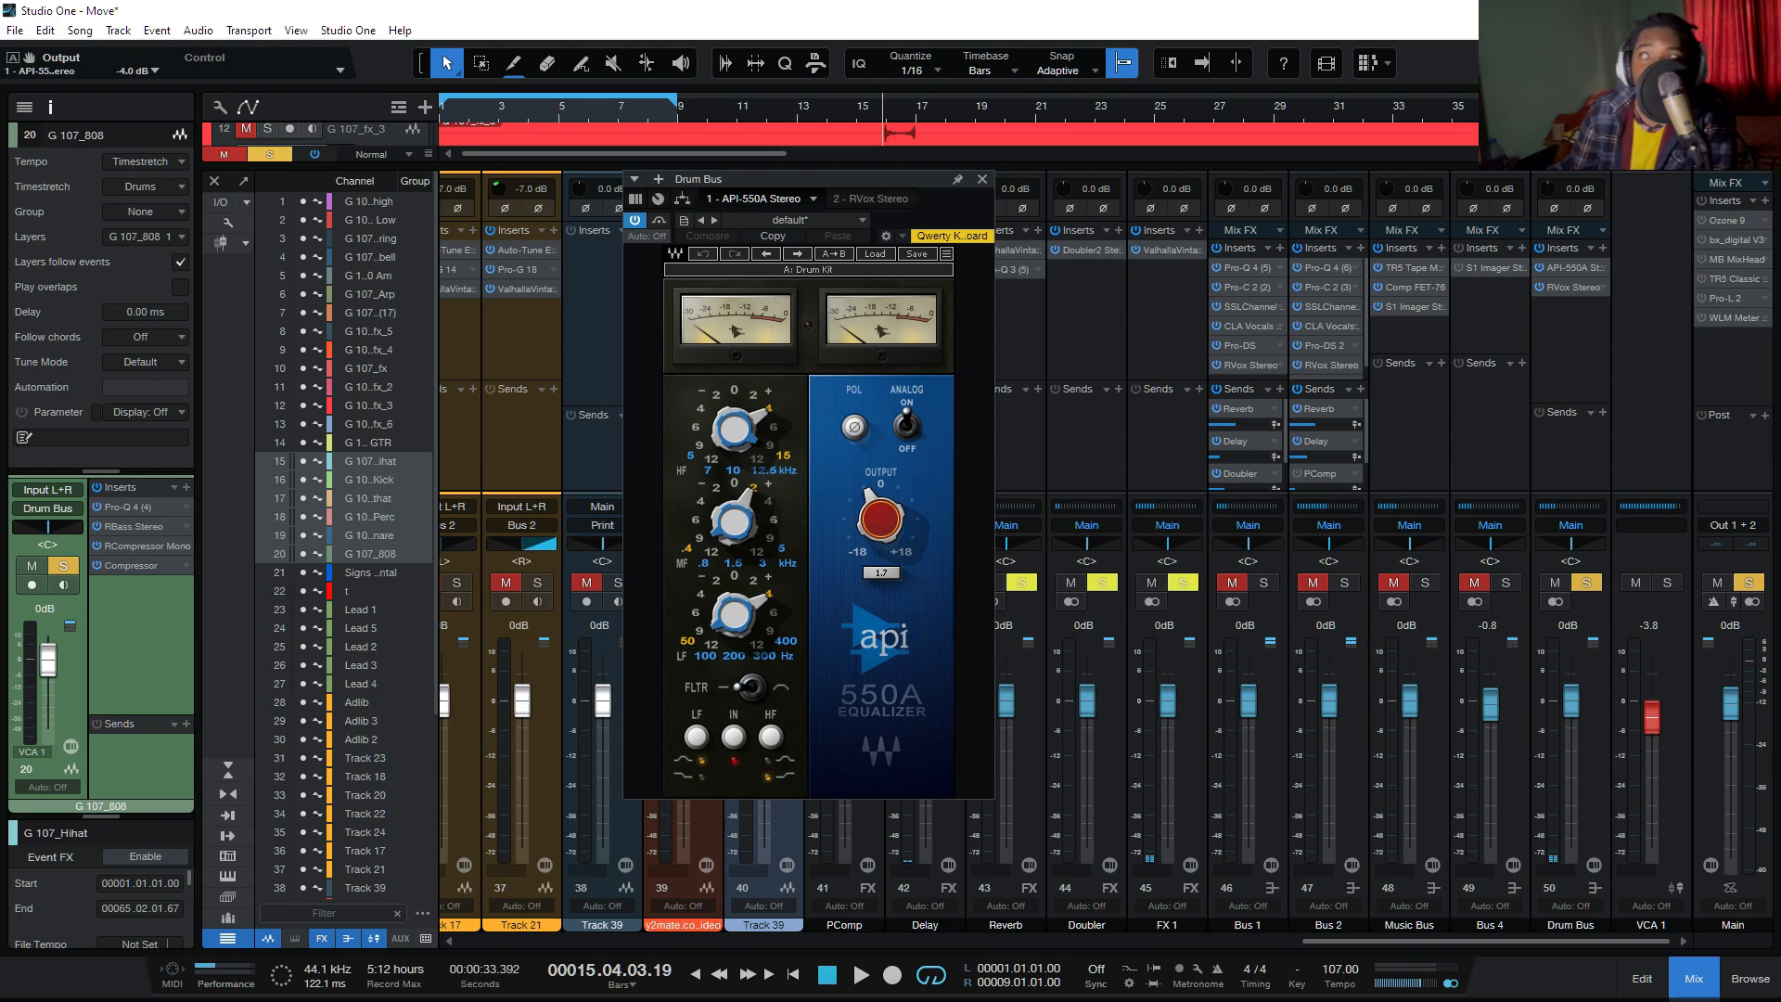
{"action": "key", "text": "Escape"}
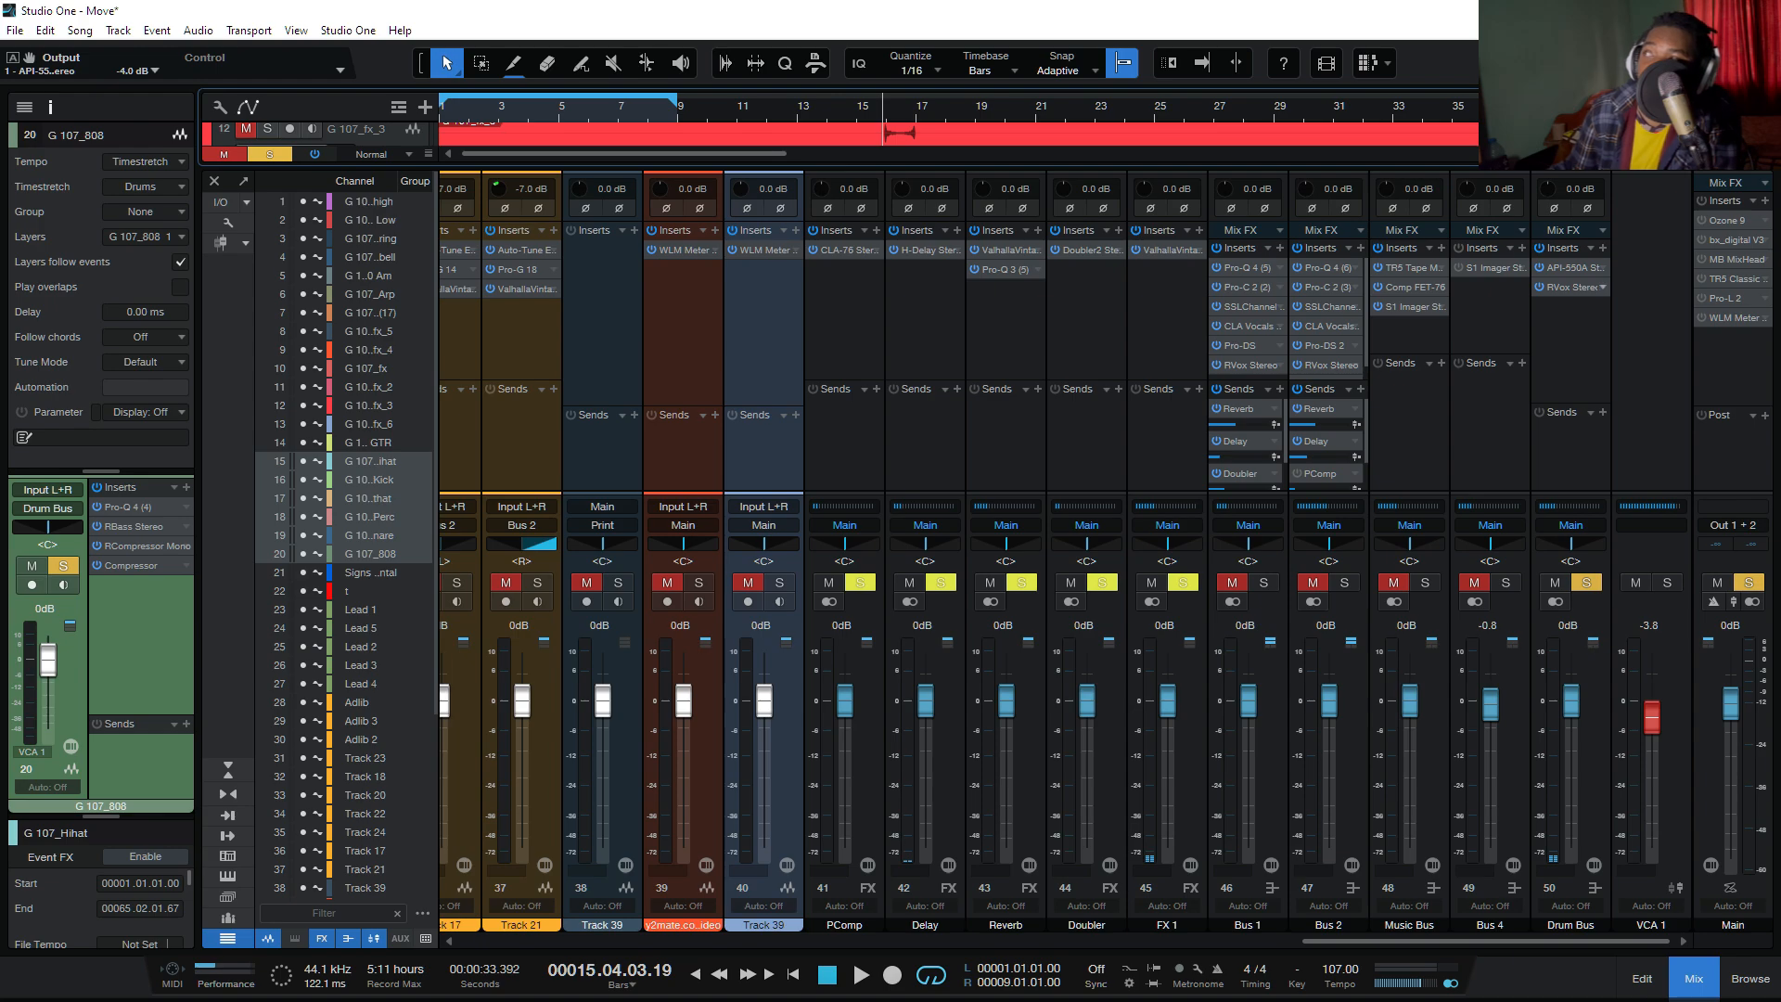
Step: Open the RVox compressor on the Drum Bus, play the soloed drums through it, and close the plug-in
{"action": "right_click", "coordinate": [1577, 288]}
{"action": "left_click", "coordinate": [1642, 309]}
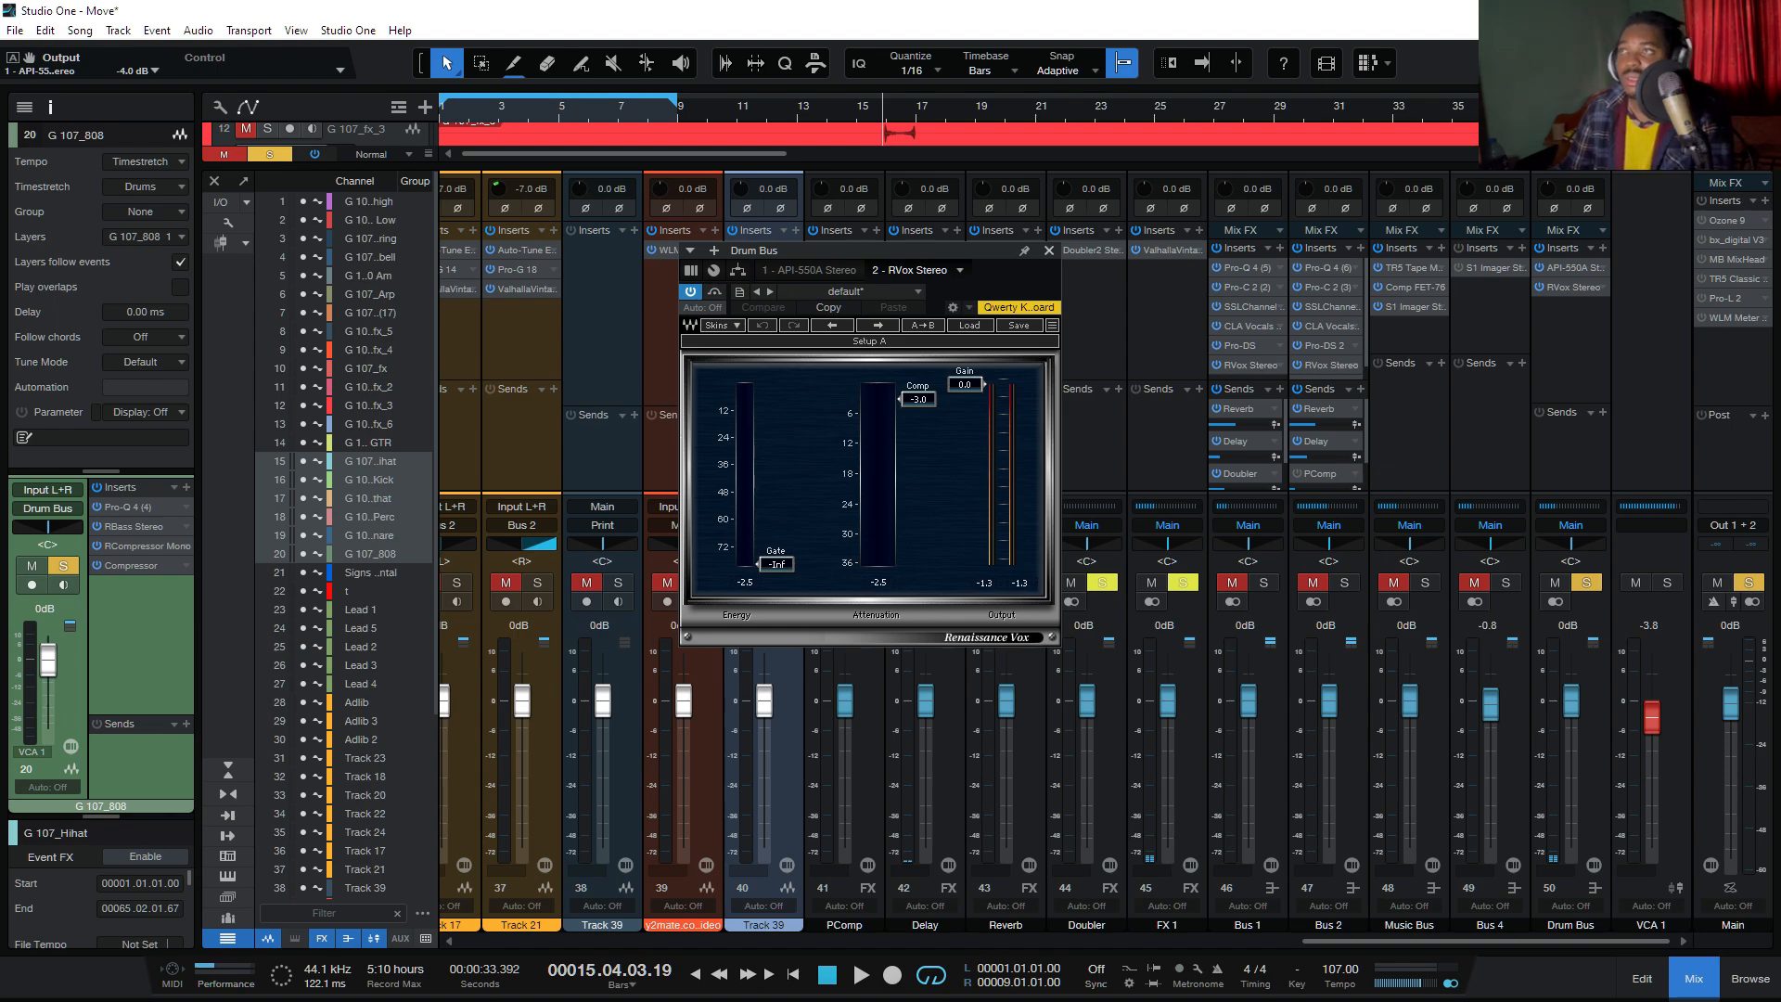
{"action": "key", "text": "space"}
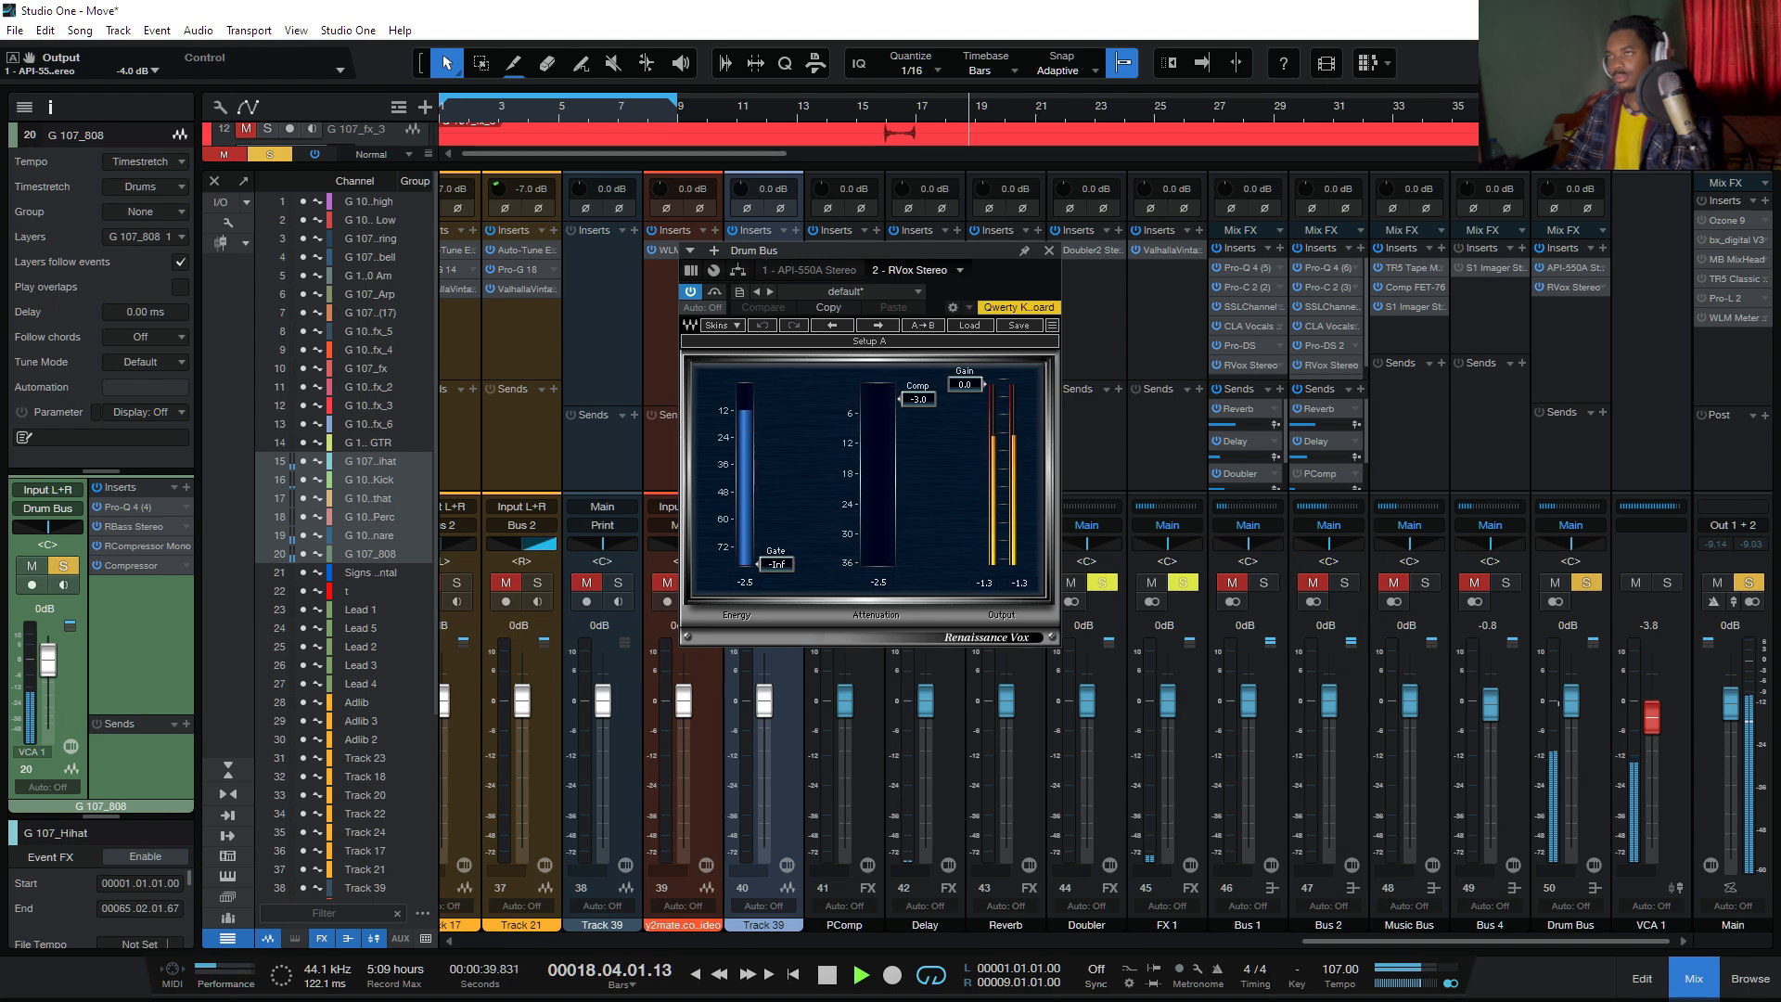
{"action": "key", "text": "space"}
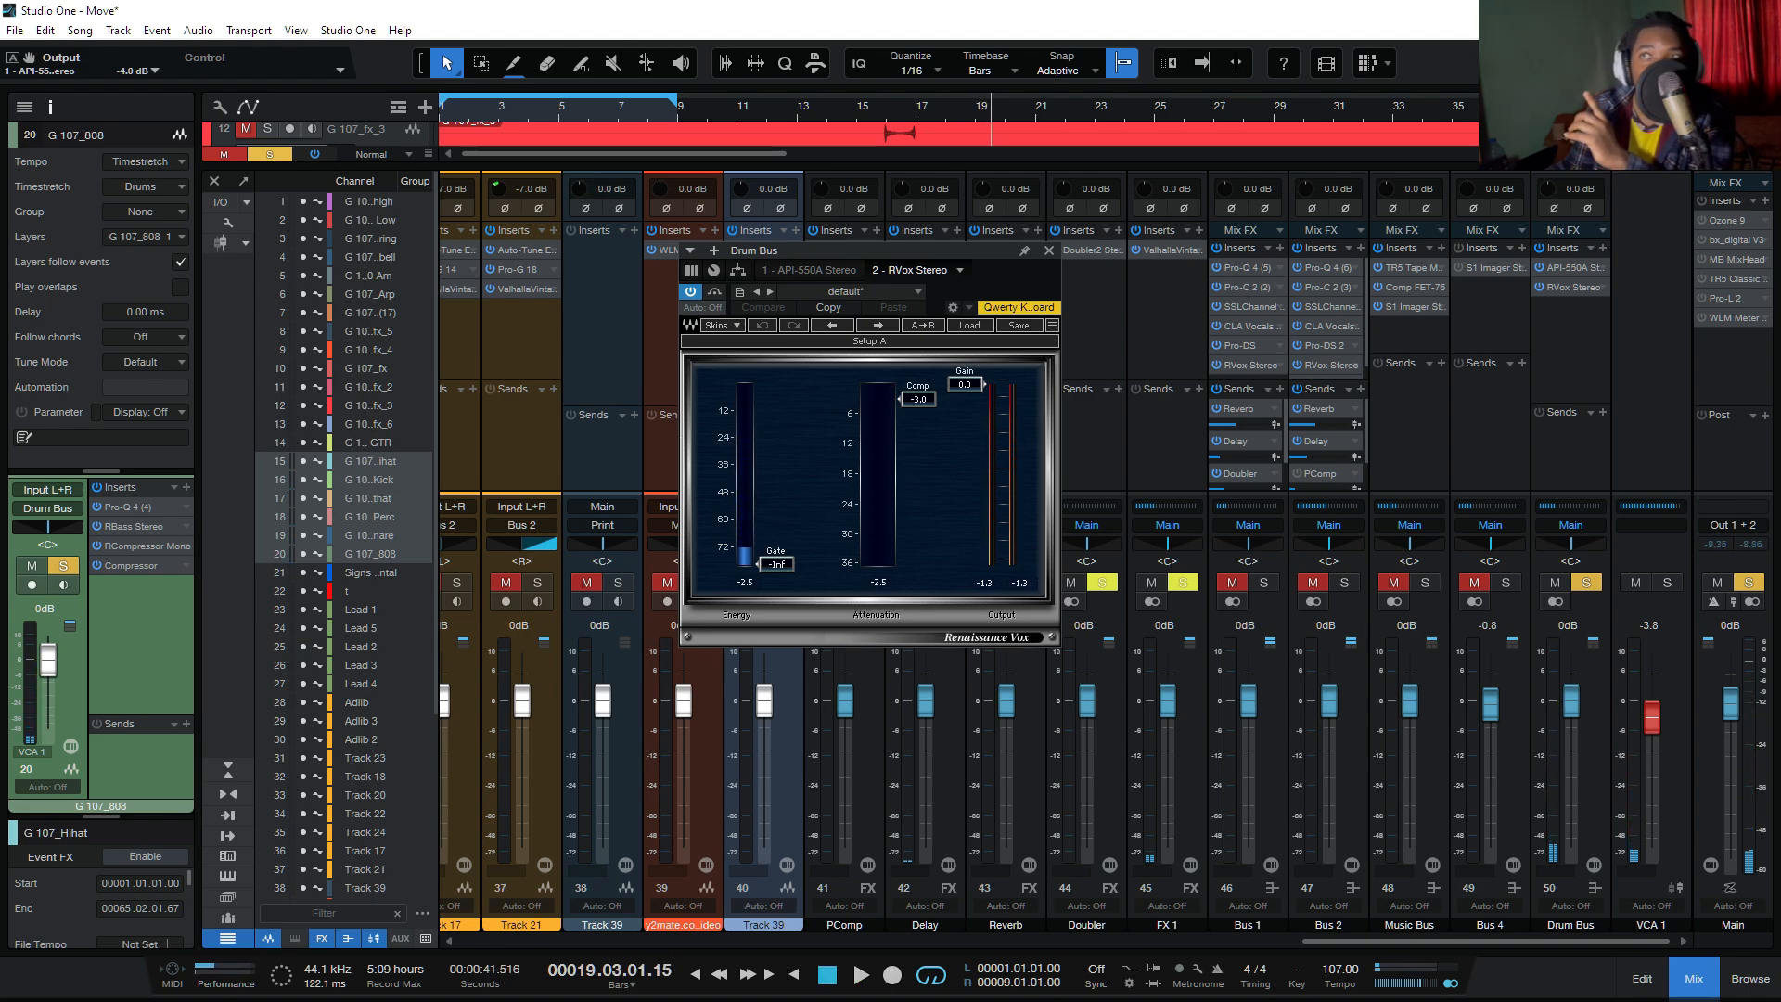
{"action": "key", "text": "Escape"}
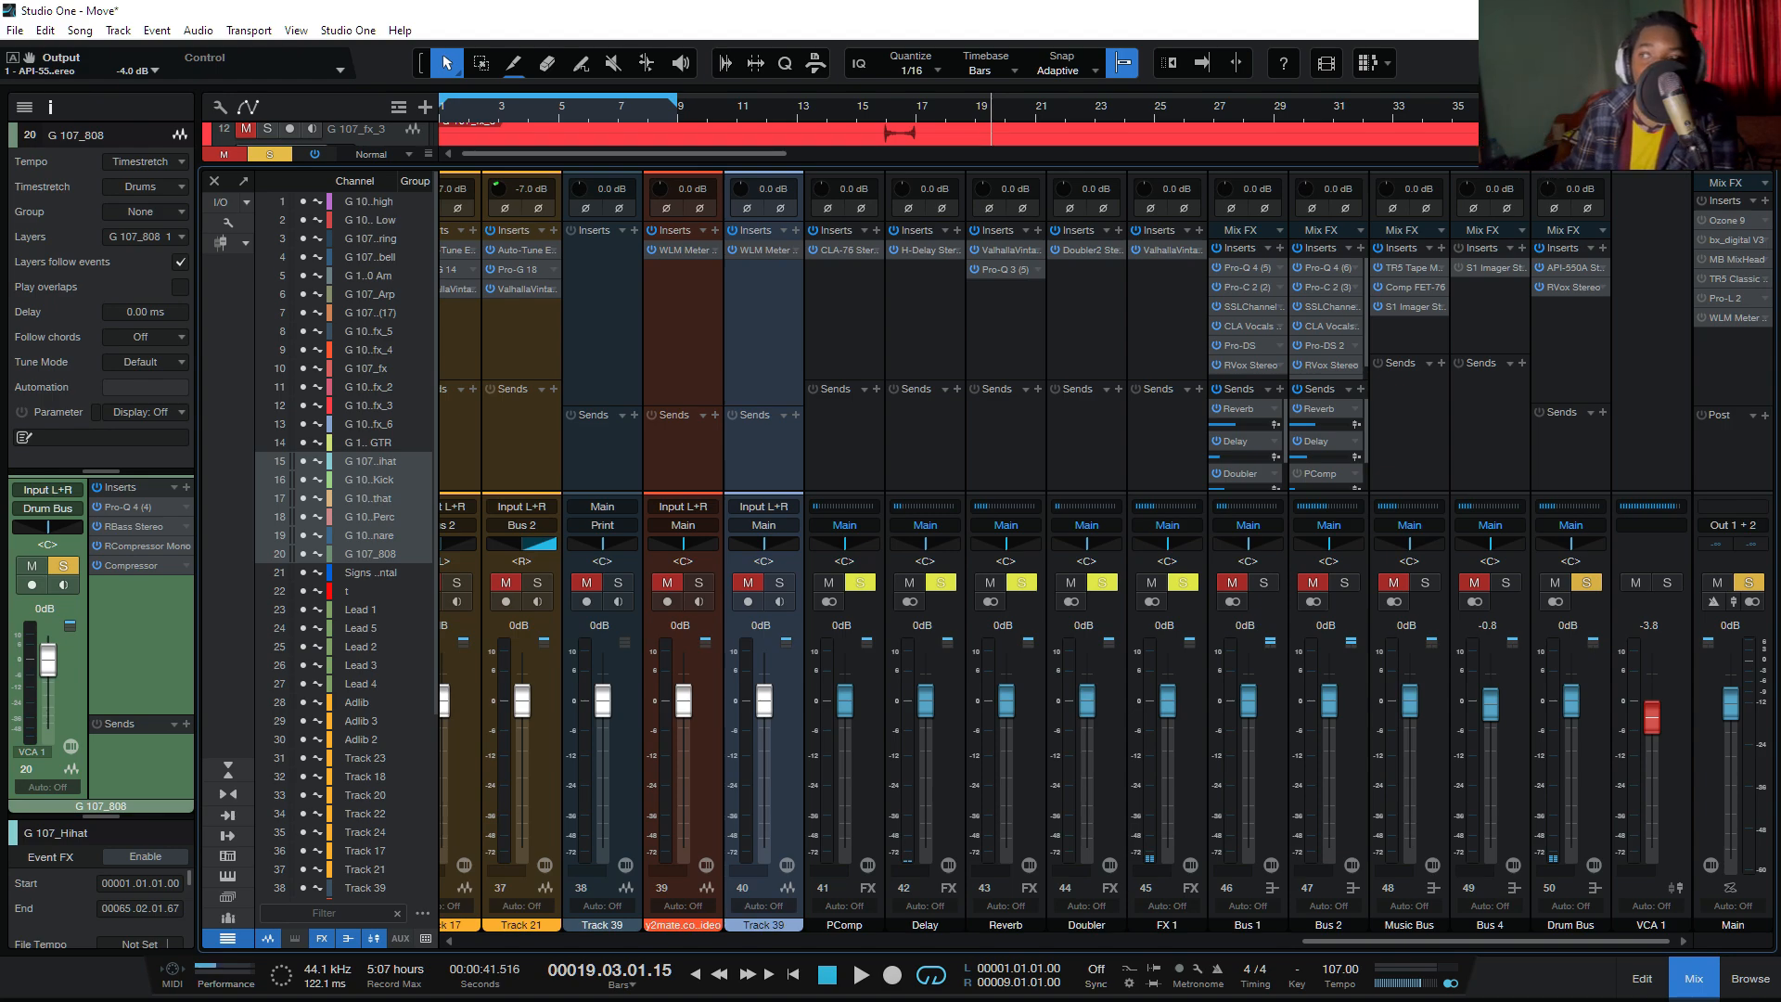
Step: Lower the Track 39 fader to -12.5 dB and reset it to 0 dB
{"action": "left_click_drag", "start_coordinate": [763, 702], "coordinate": [763, 752]}
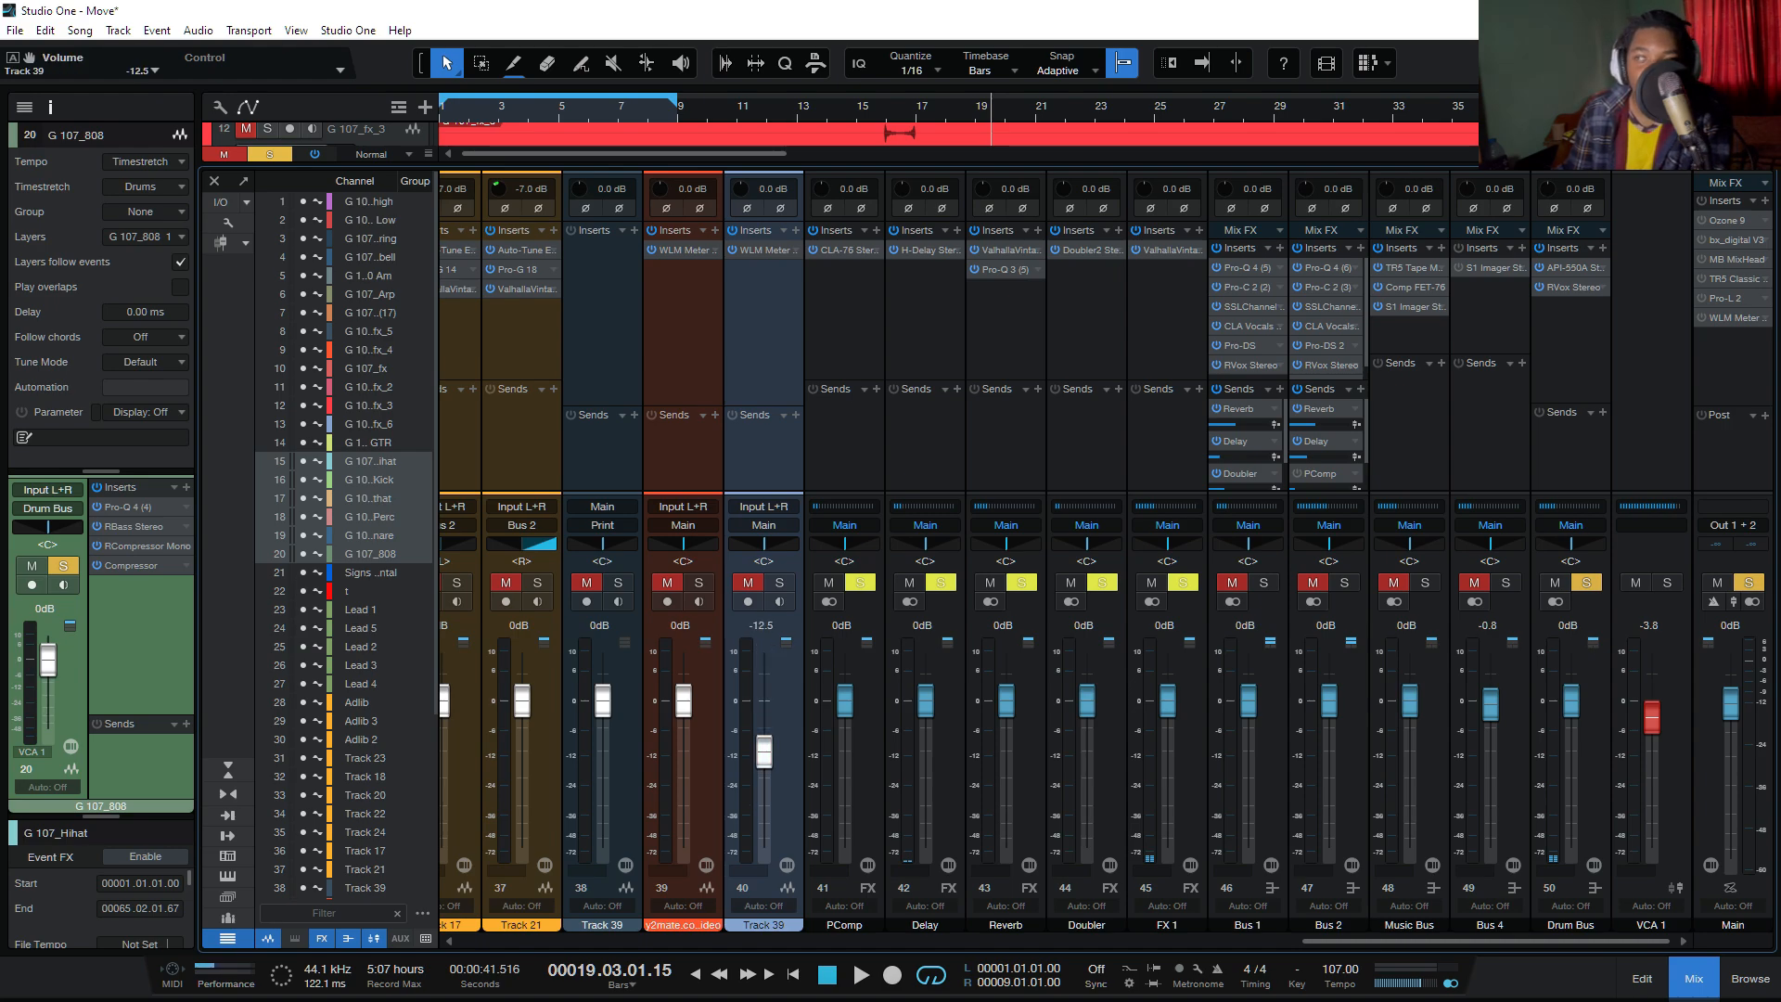
{"action": "left_click", "coordinate": [763, 751], "text": "alt"}
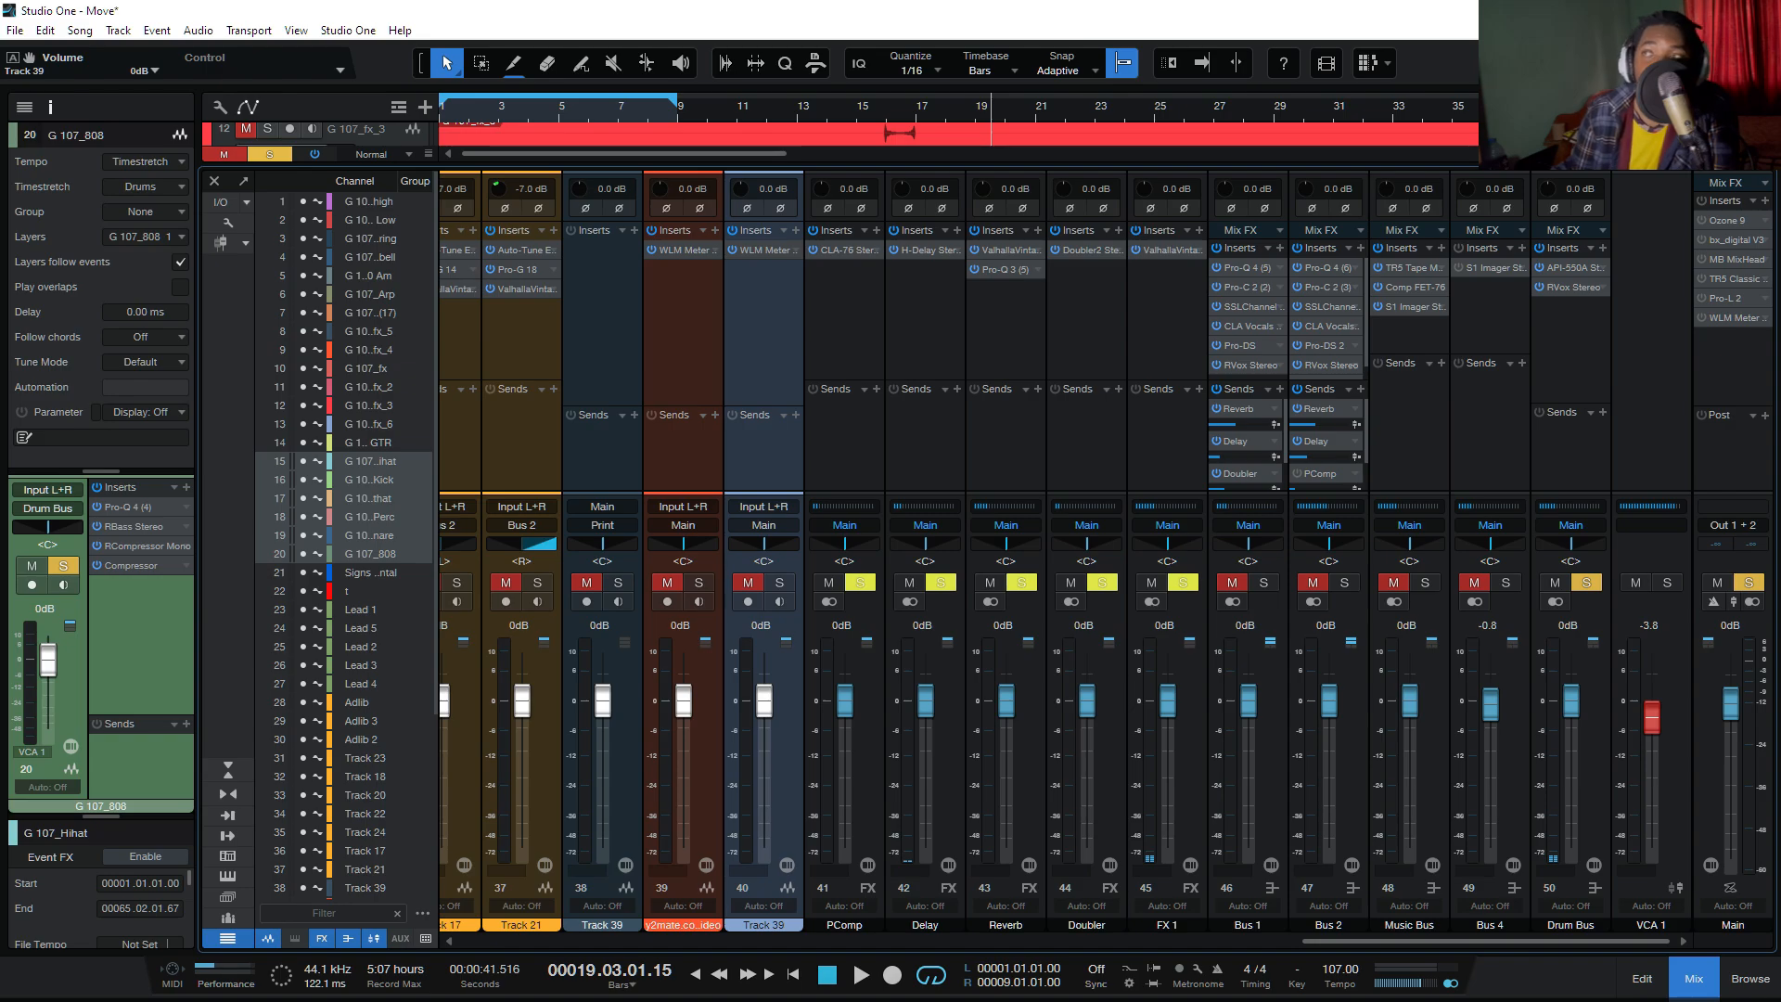
{"action": "key", "text": "F3"}
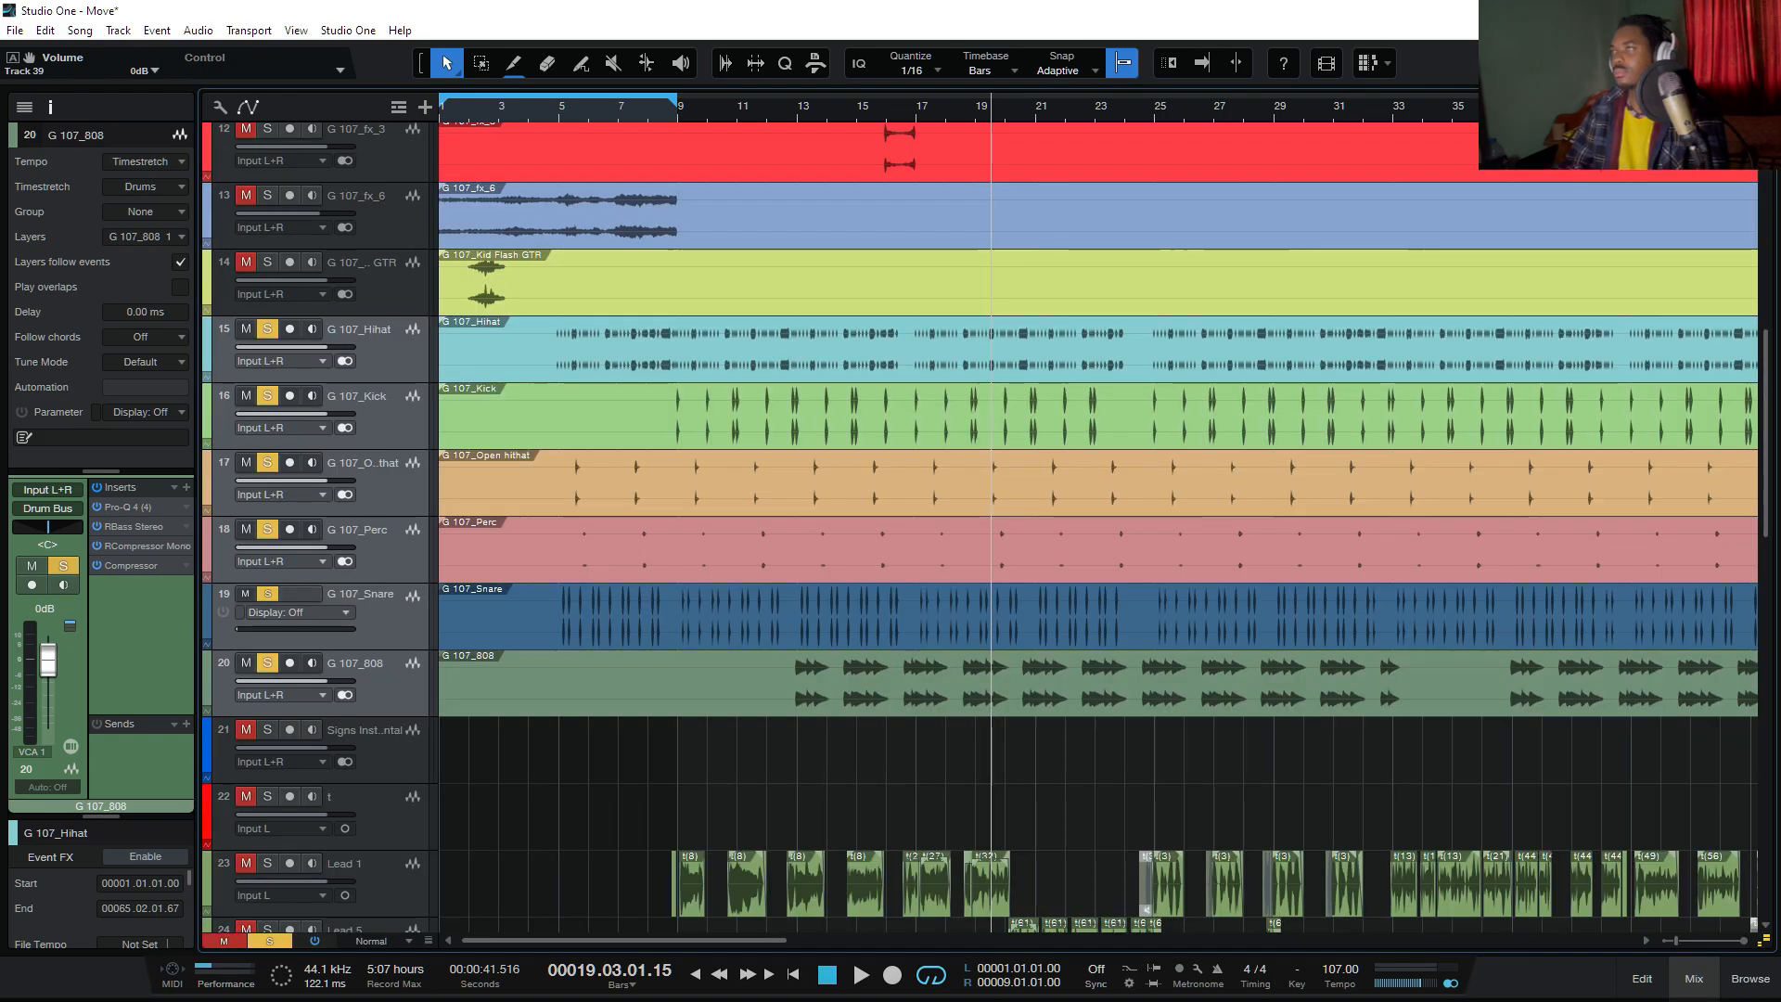
{"action": "scroll", "coordinate": [979, 527], "scroll_direction": "up", "scroll_amount": 8}
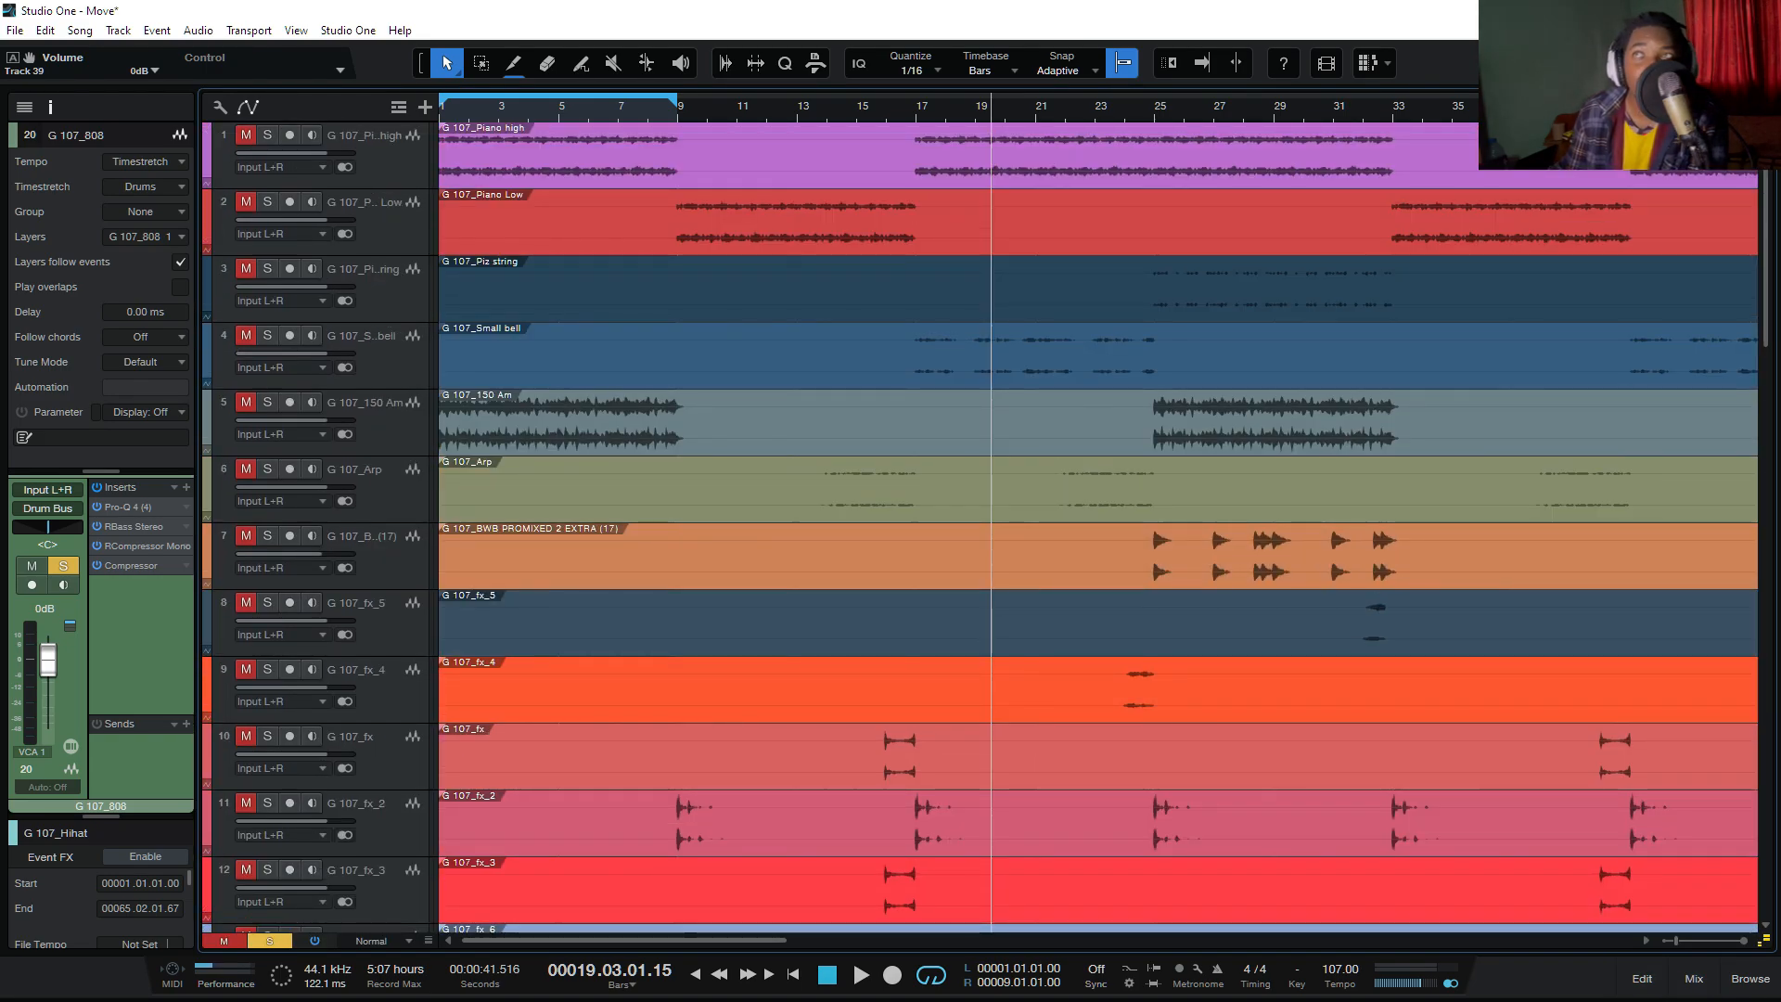
{"action": "left_click", "coordinate": [446, 107]}
{"action": "scroll", "coordinate": [980, 527], "scroll_direction": "down", "scroll_amount": 6}
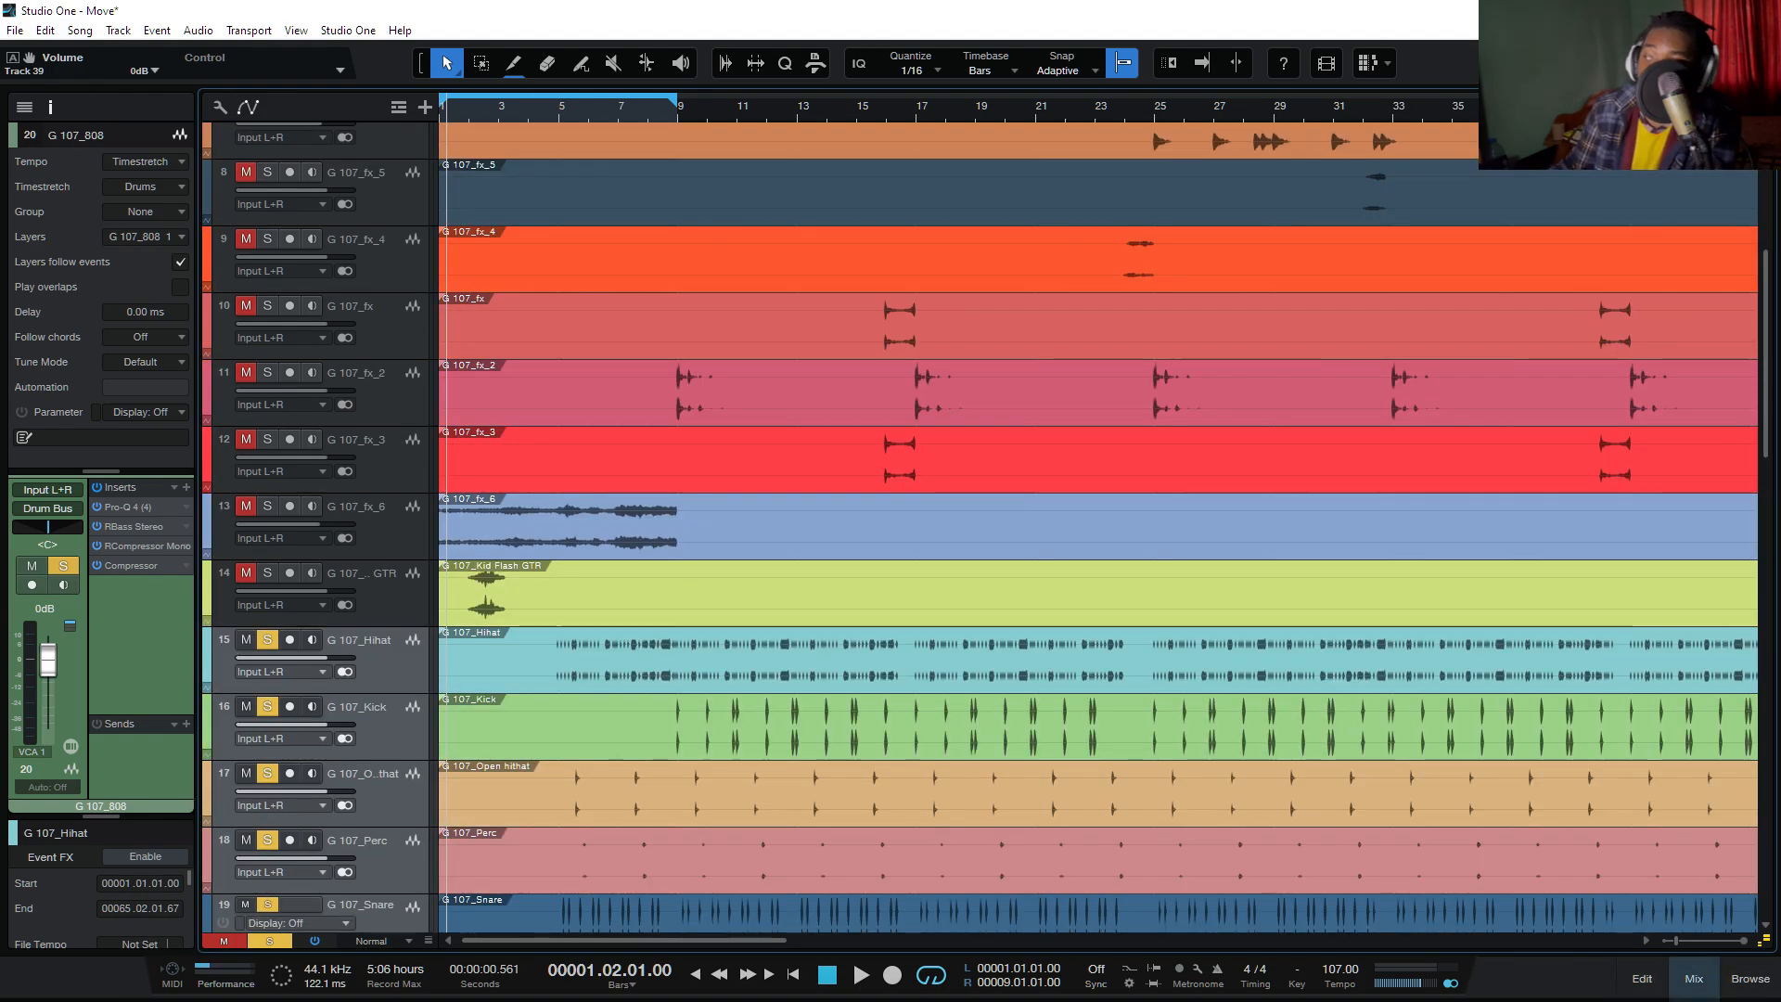
{"action": "left_click", "coordinate": [1694, 979]}
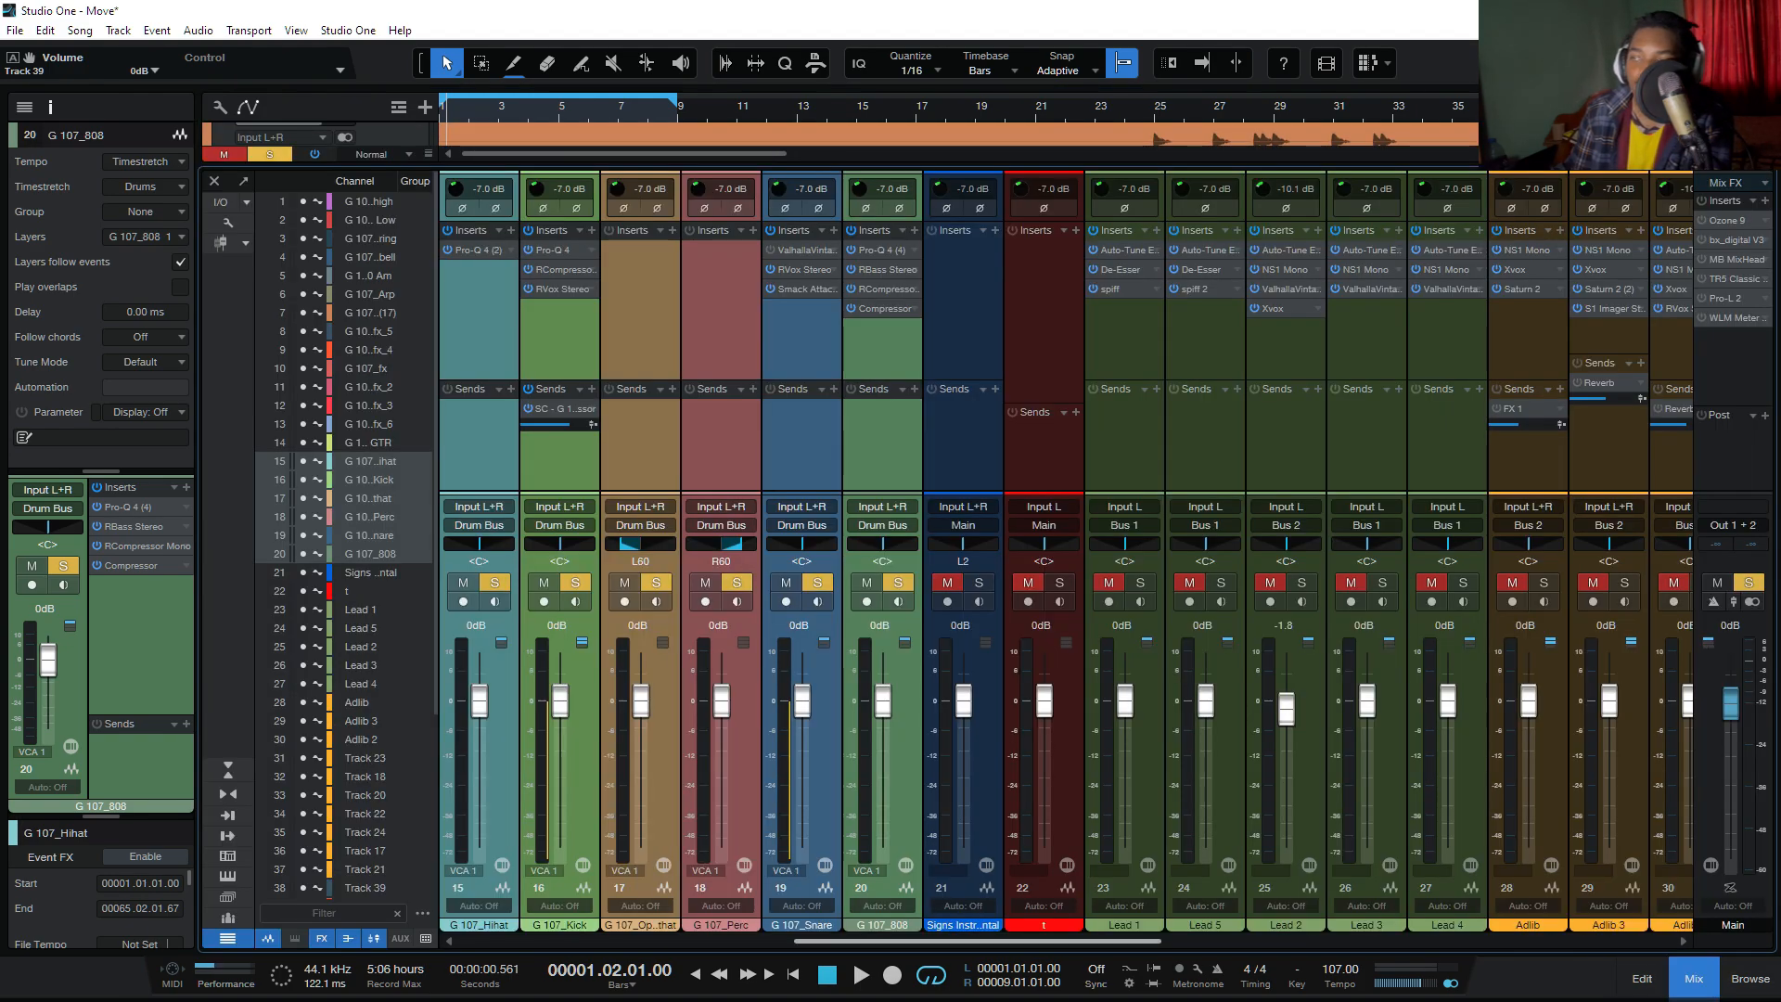
{"action": "scroll", "coordinate": [1067, 557], "scroll_direction": "right", "scroll_amount": 10}
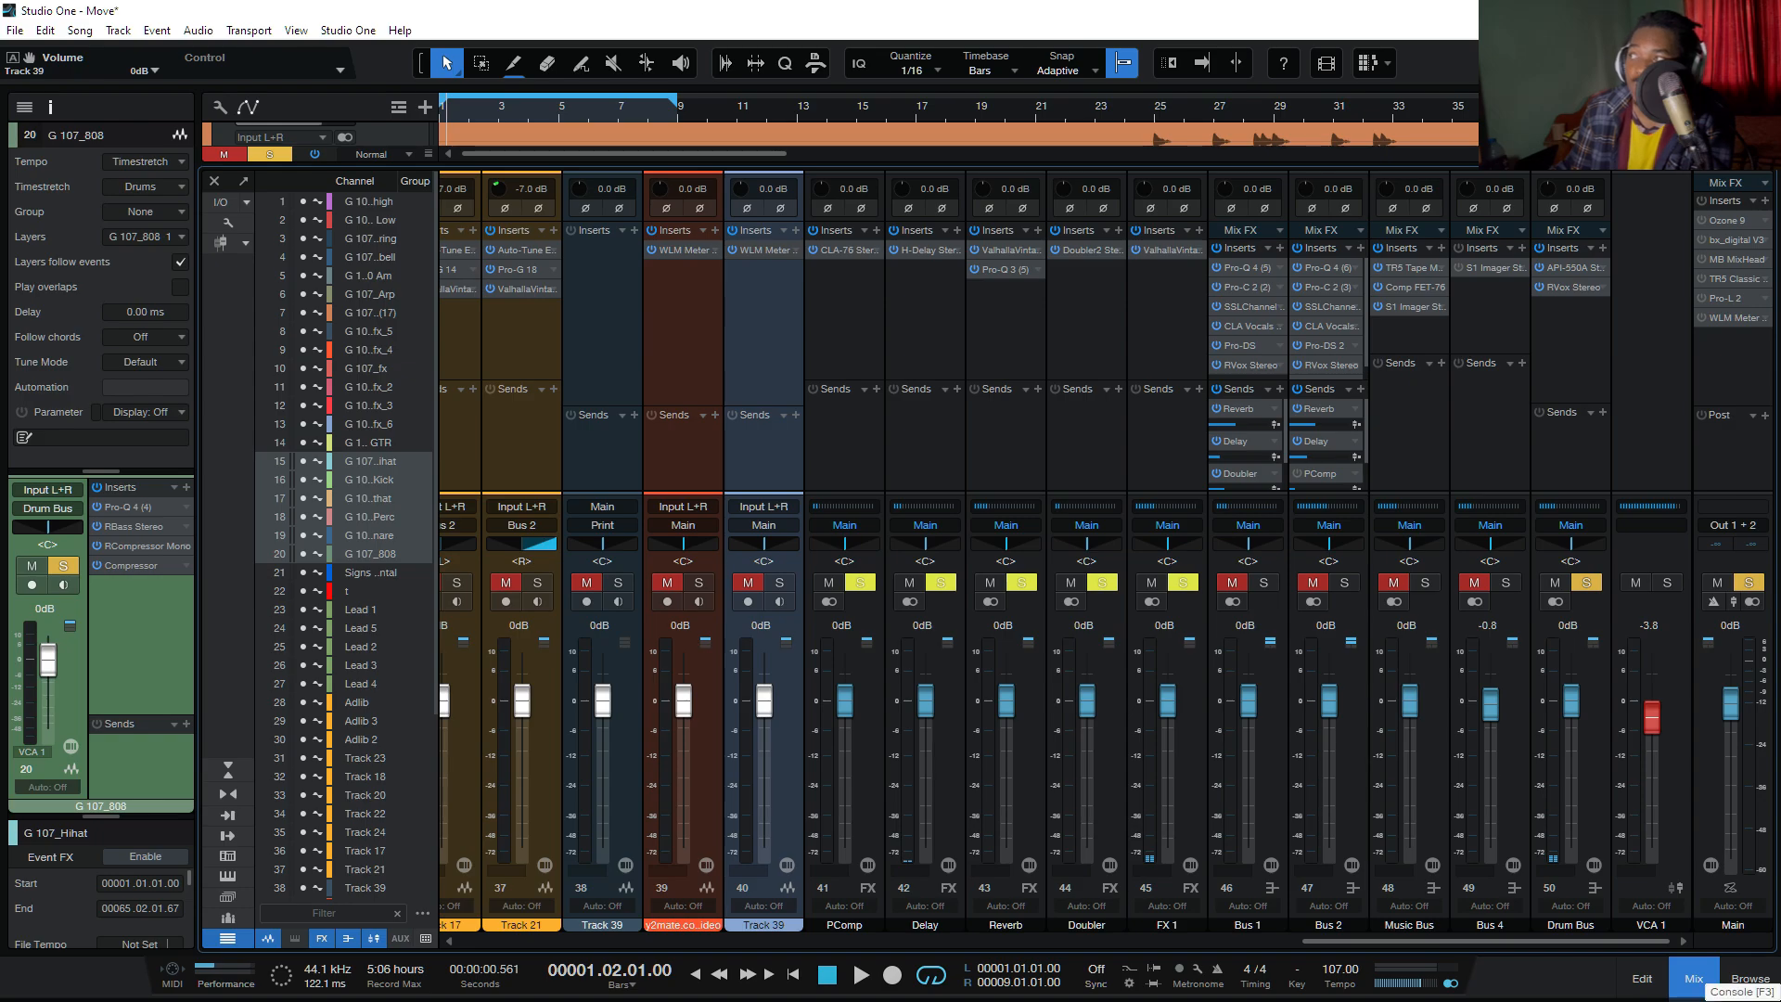
Step: In the arrangement, return the playhead to the song start, clear the drum solos and solo the G 107_Piano high track
{"action": "key", "text": "F3"}
{"action": "scroll", "coordinate": [980, 526], "scroll_direction": "up", "scroll_amount": 5}
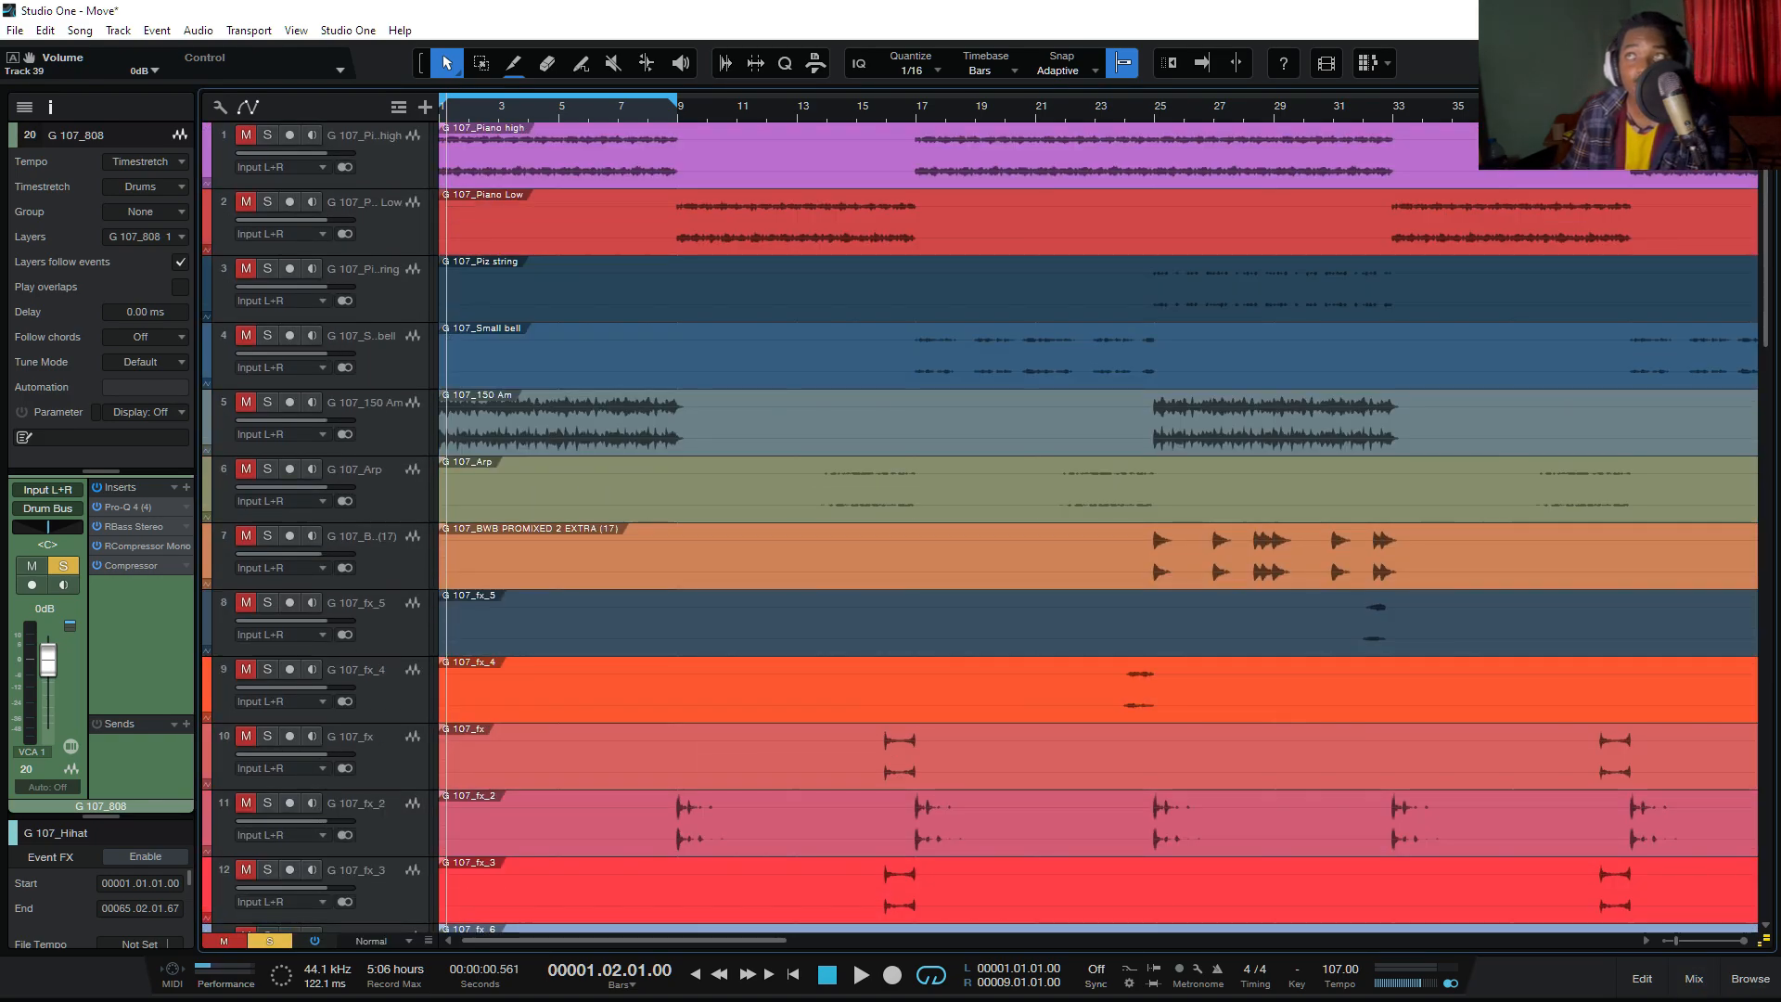
{"action": "key", "text": "Home"}
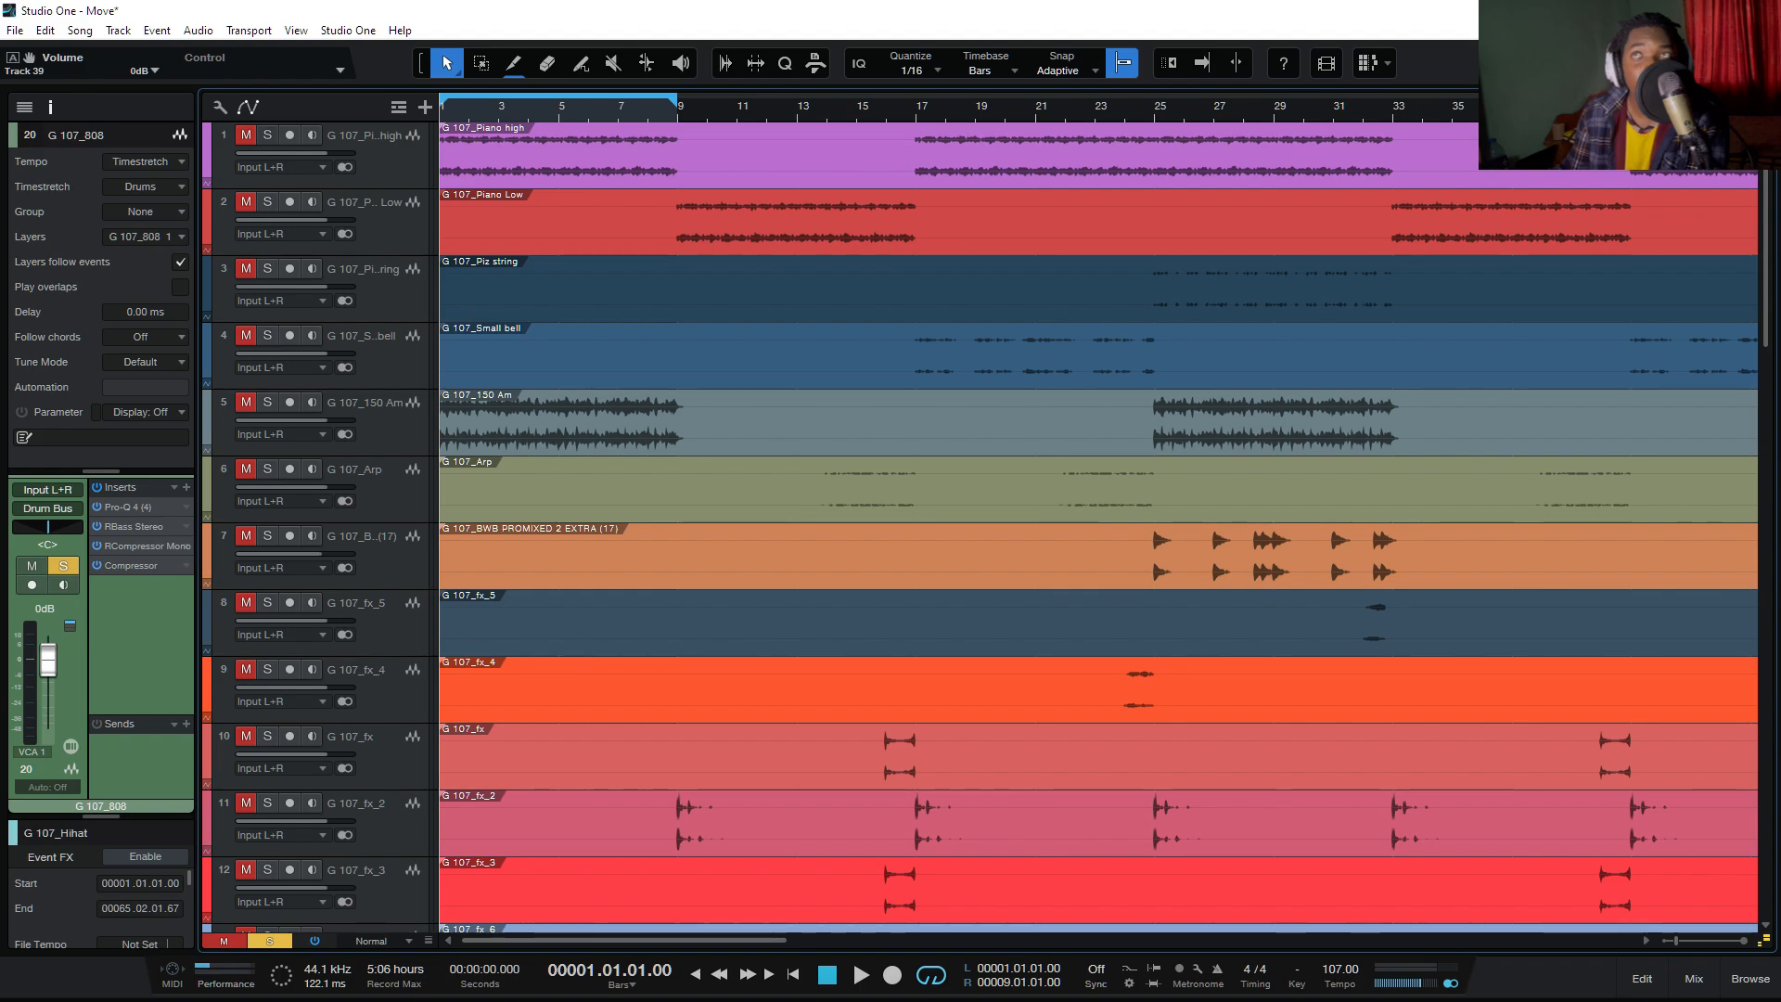
{"action": "key", "text": "s"}
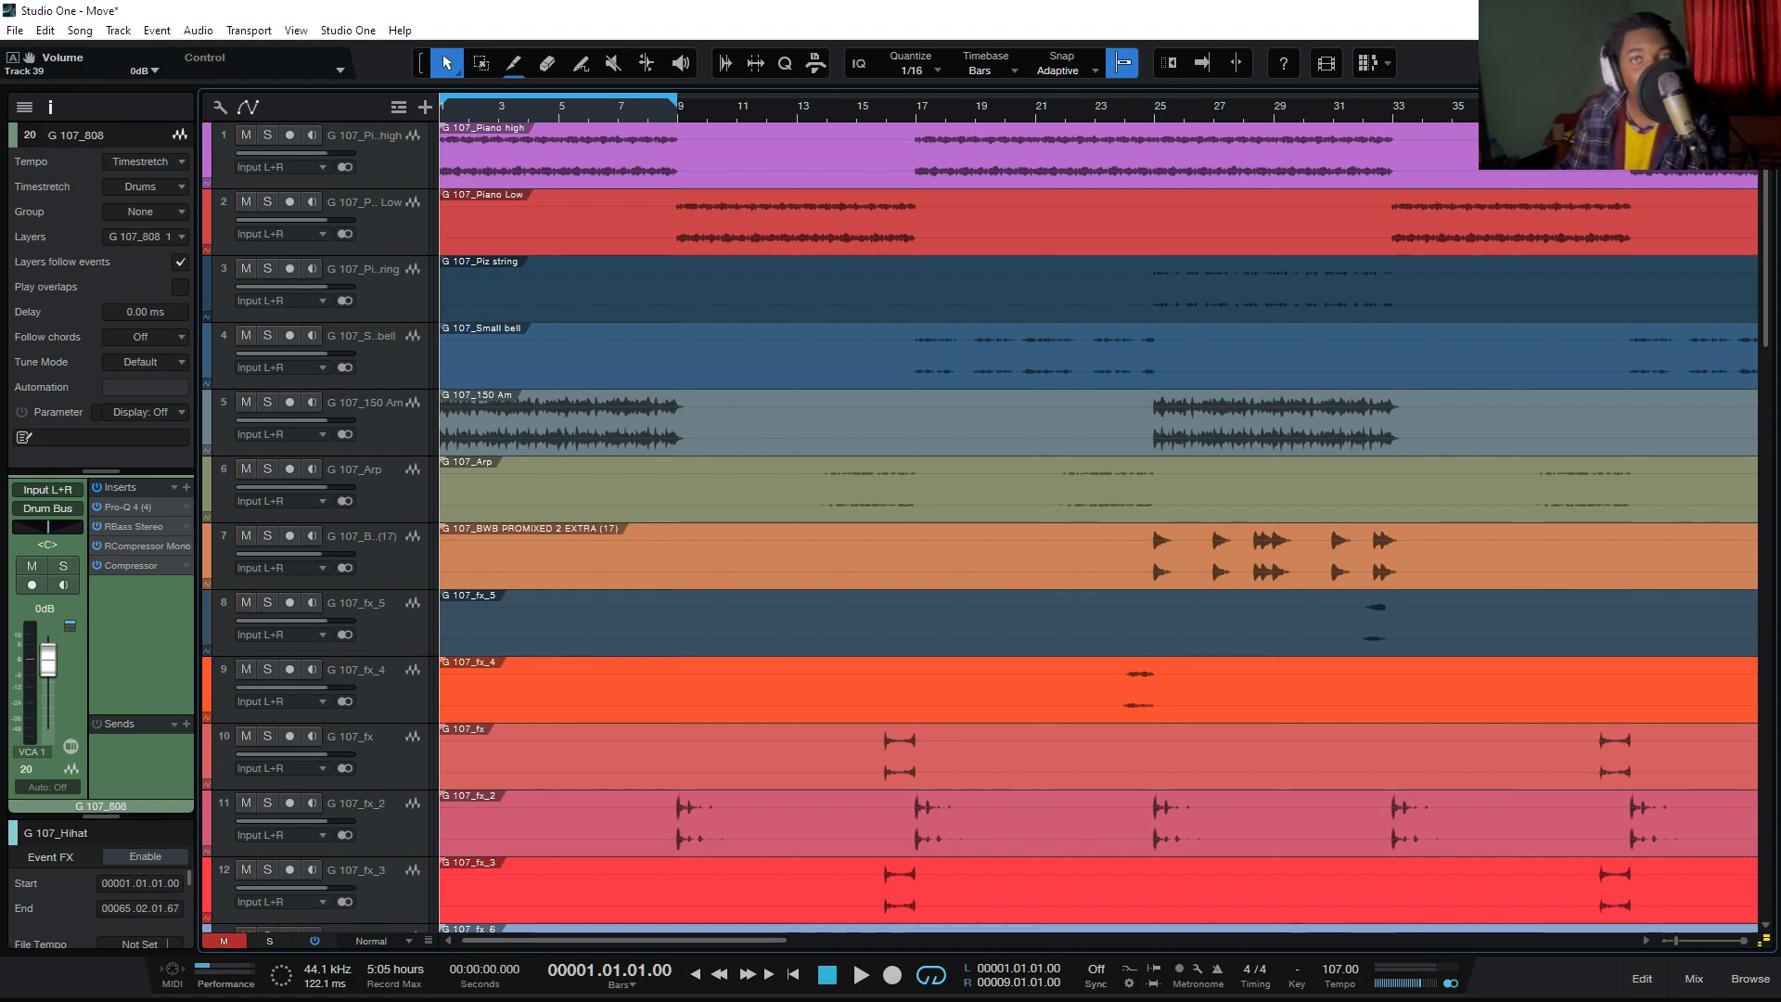
{"action": "left_click", "coordinate": [268, 134]}
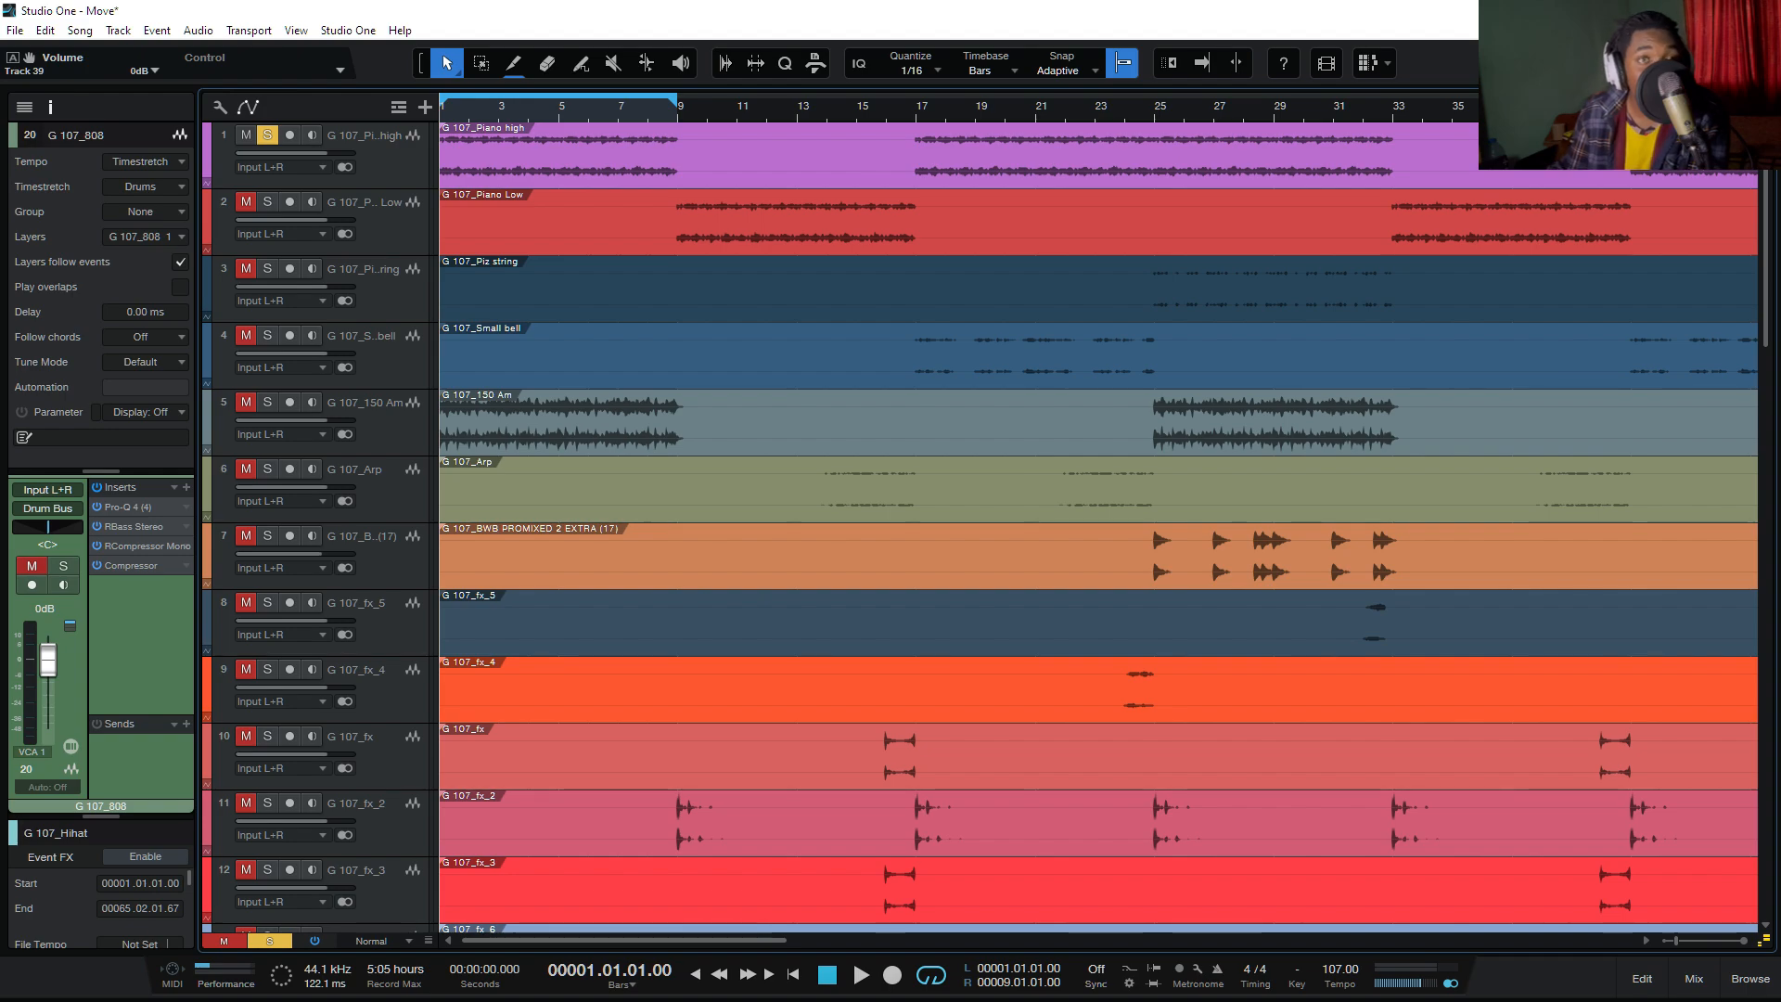
Step: Play the soloed G 107_Piano high track from the song start to about bar 5 and select the track
{"action": "key", "text": "space"}
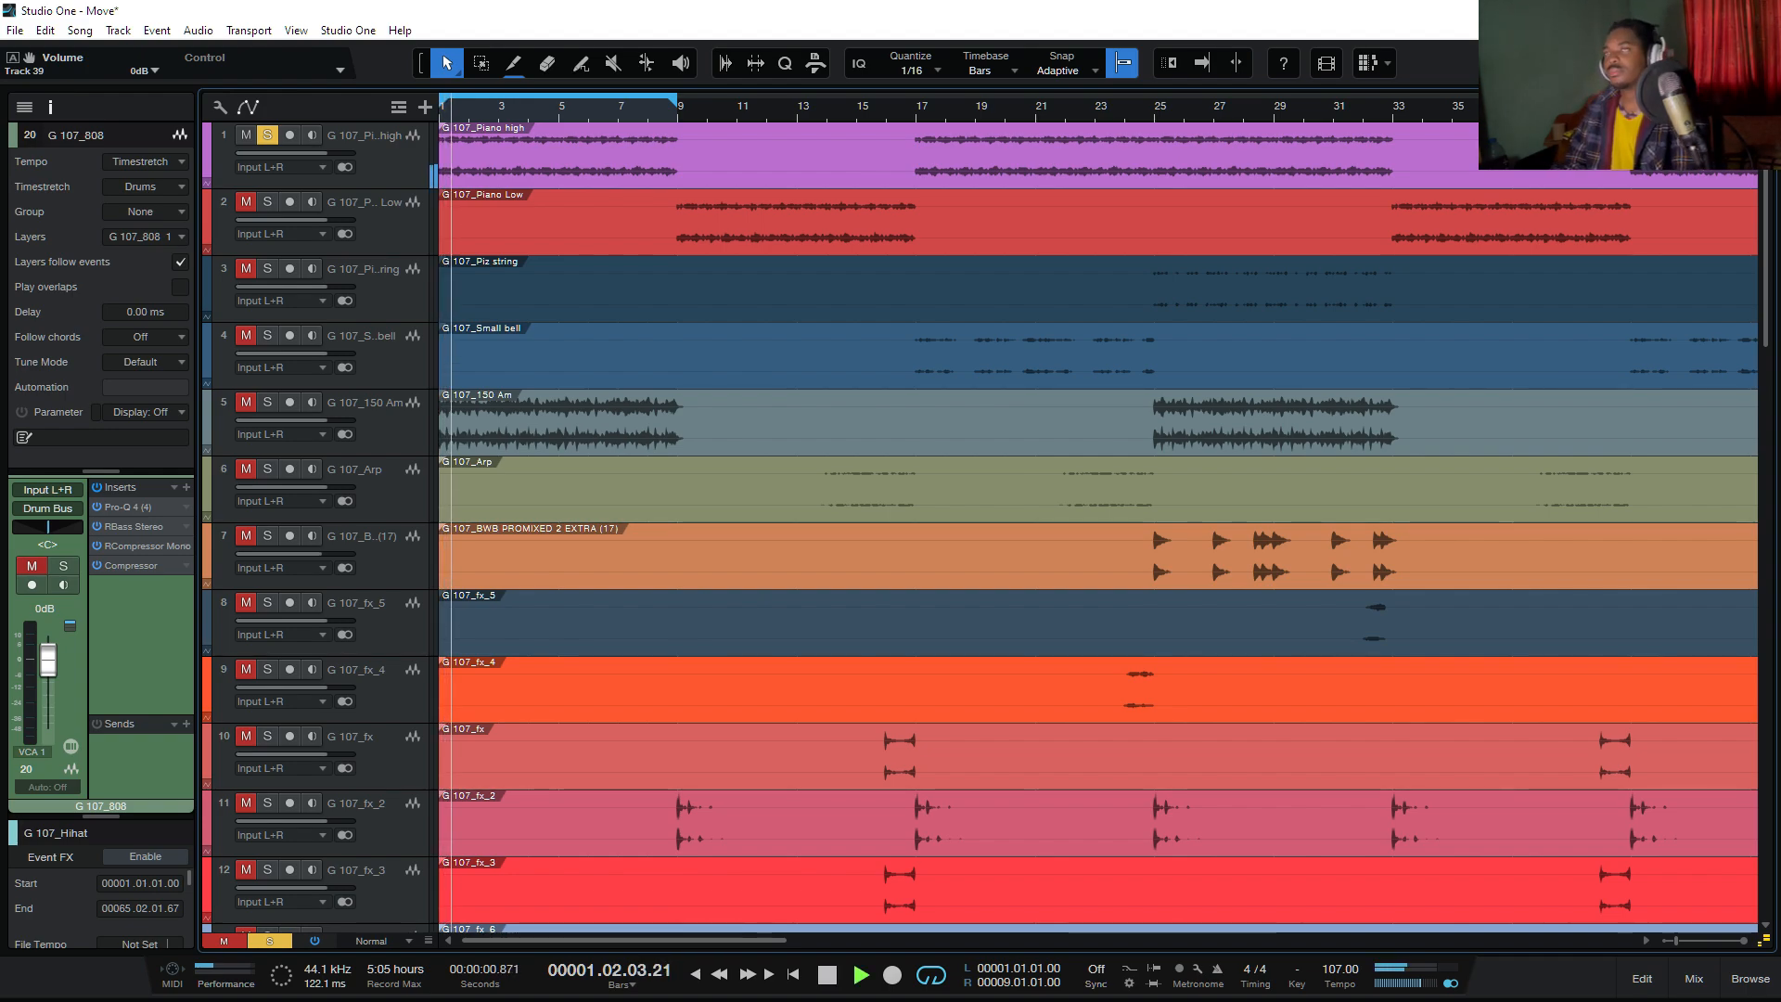
{"action": "key", "text": "space"}
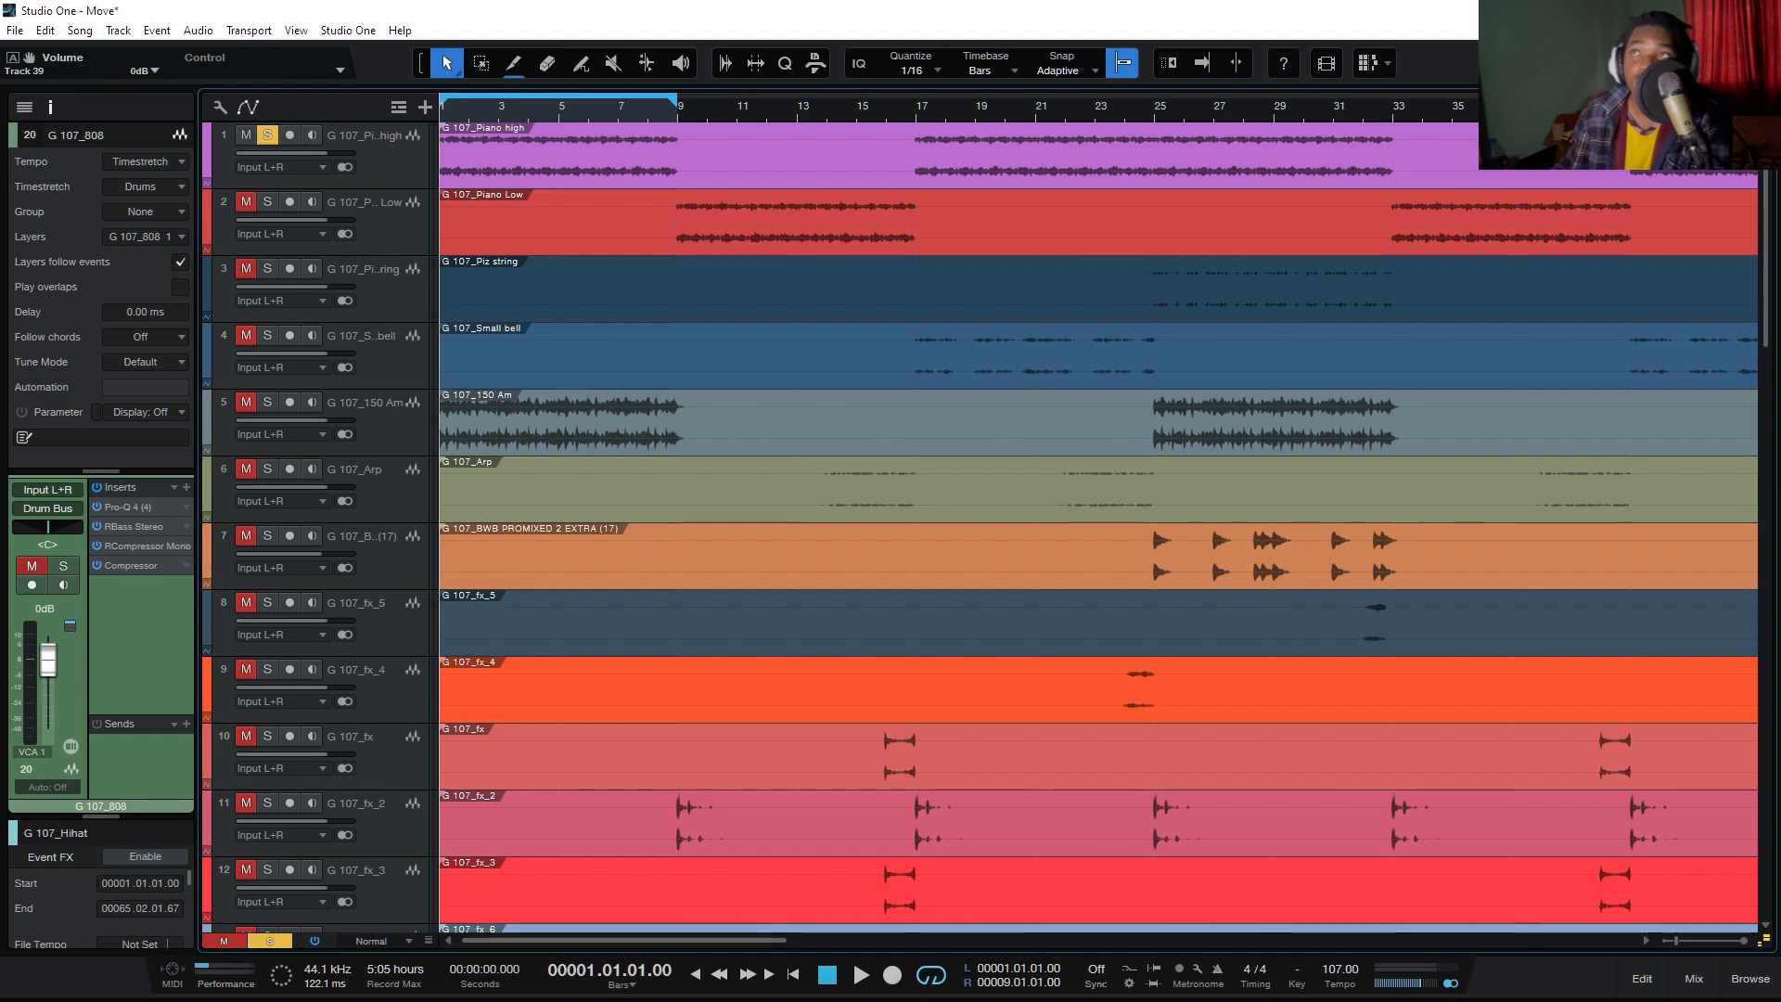
{"action": "key", "text": "space"}
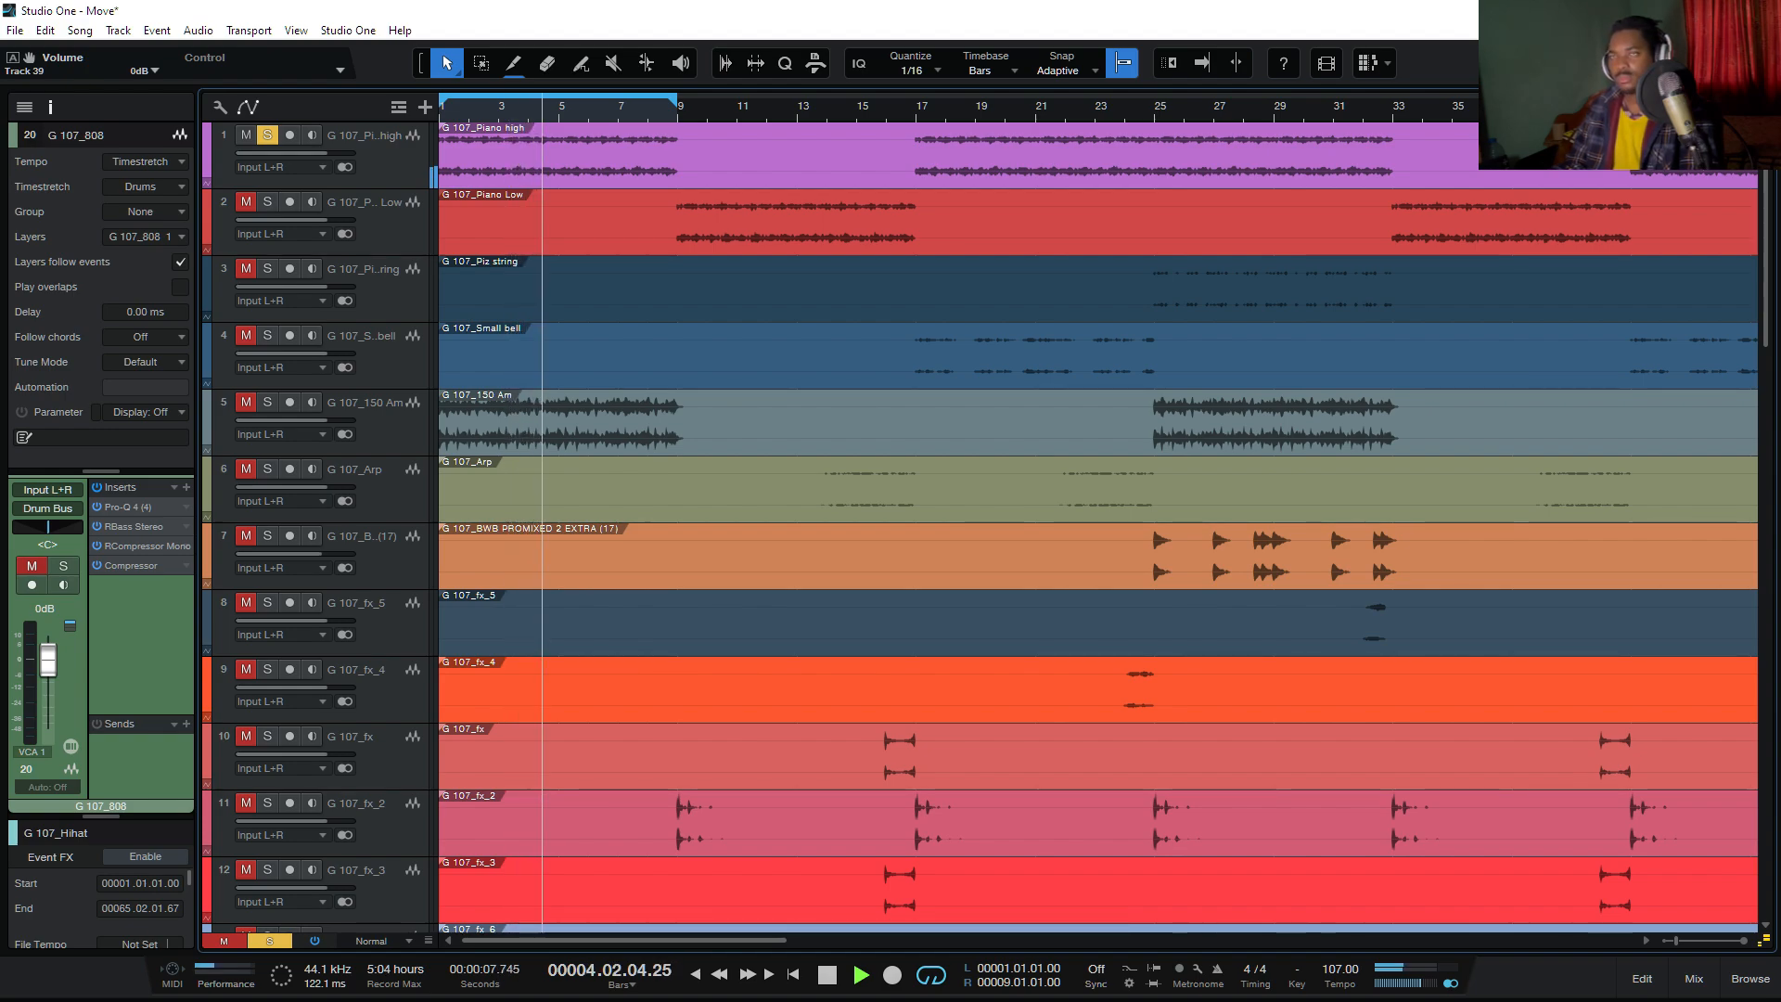
{"action": "left_click", "coordinate": [371, 153]}
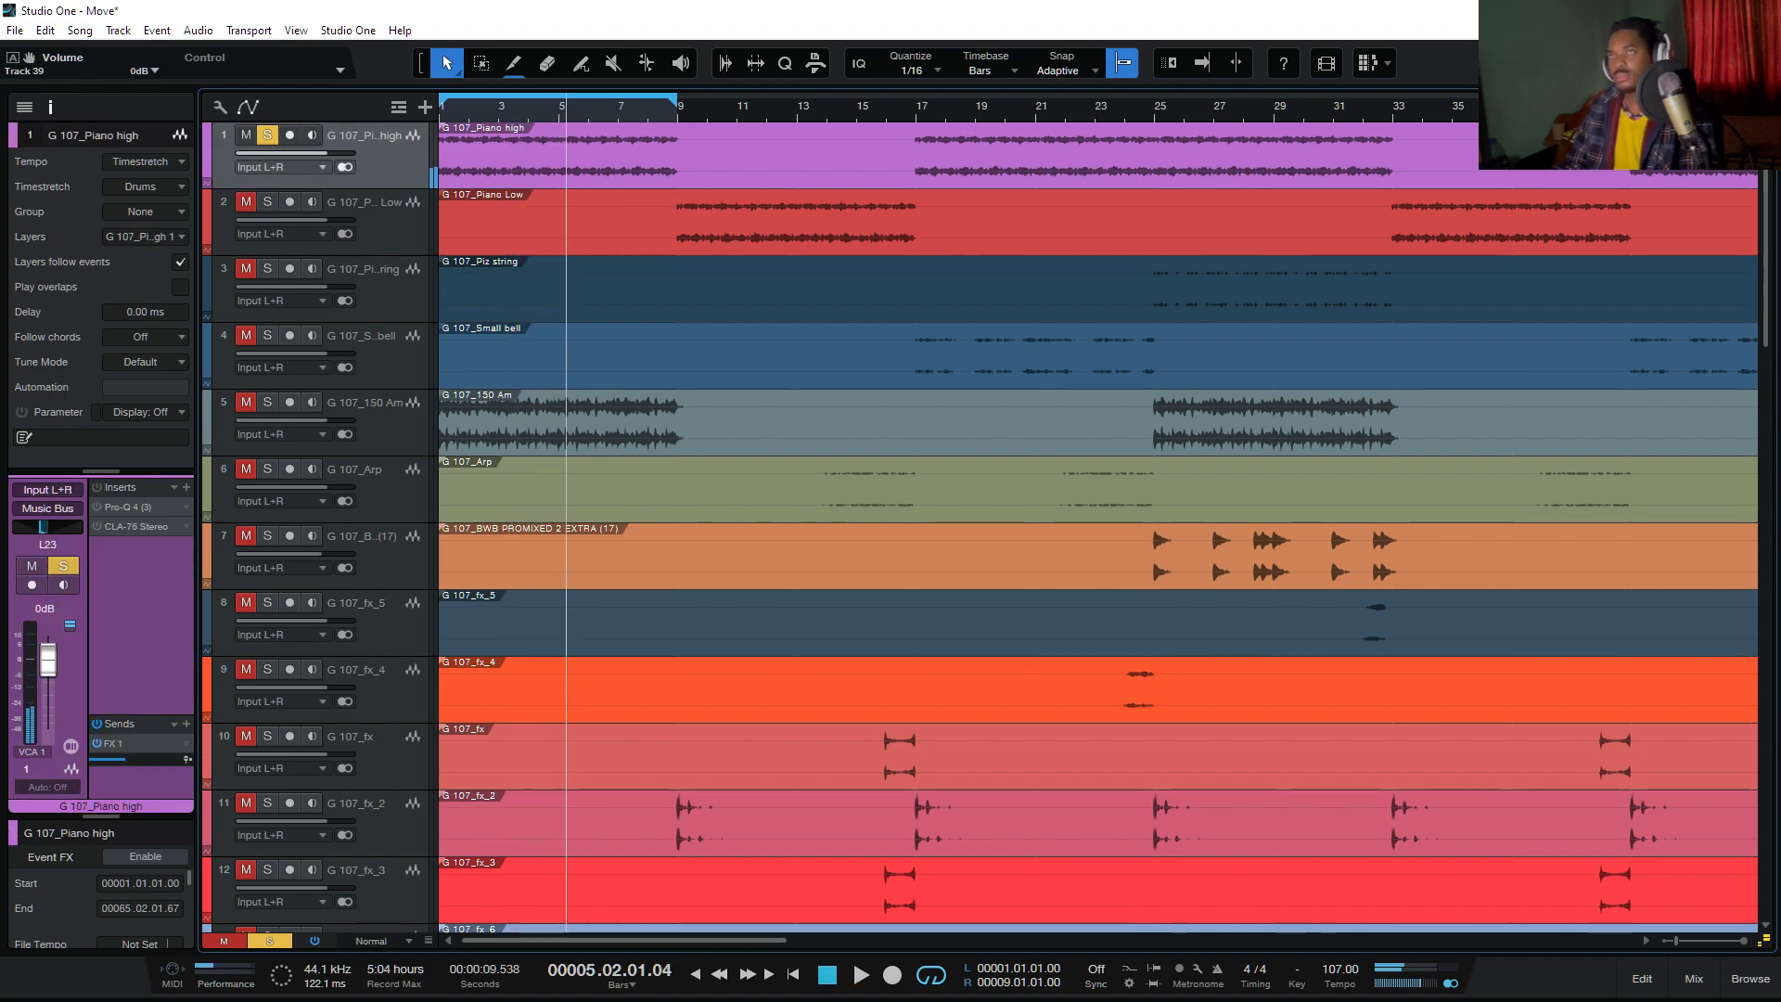
{"action": "key", "text": "space"}
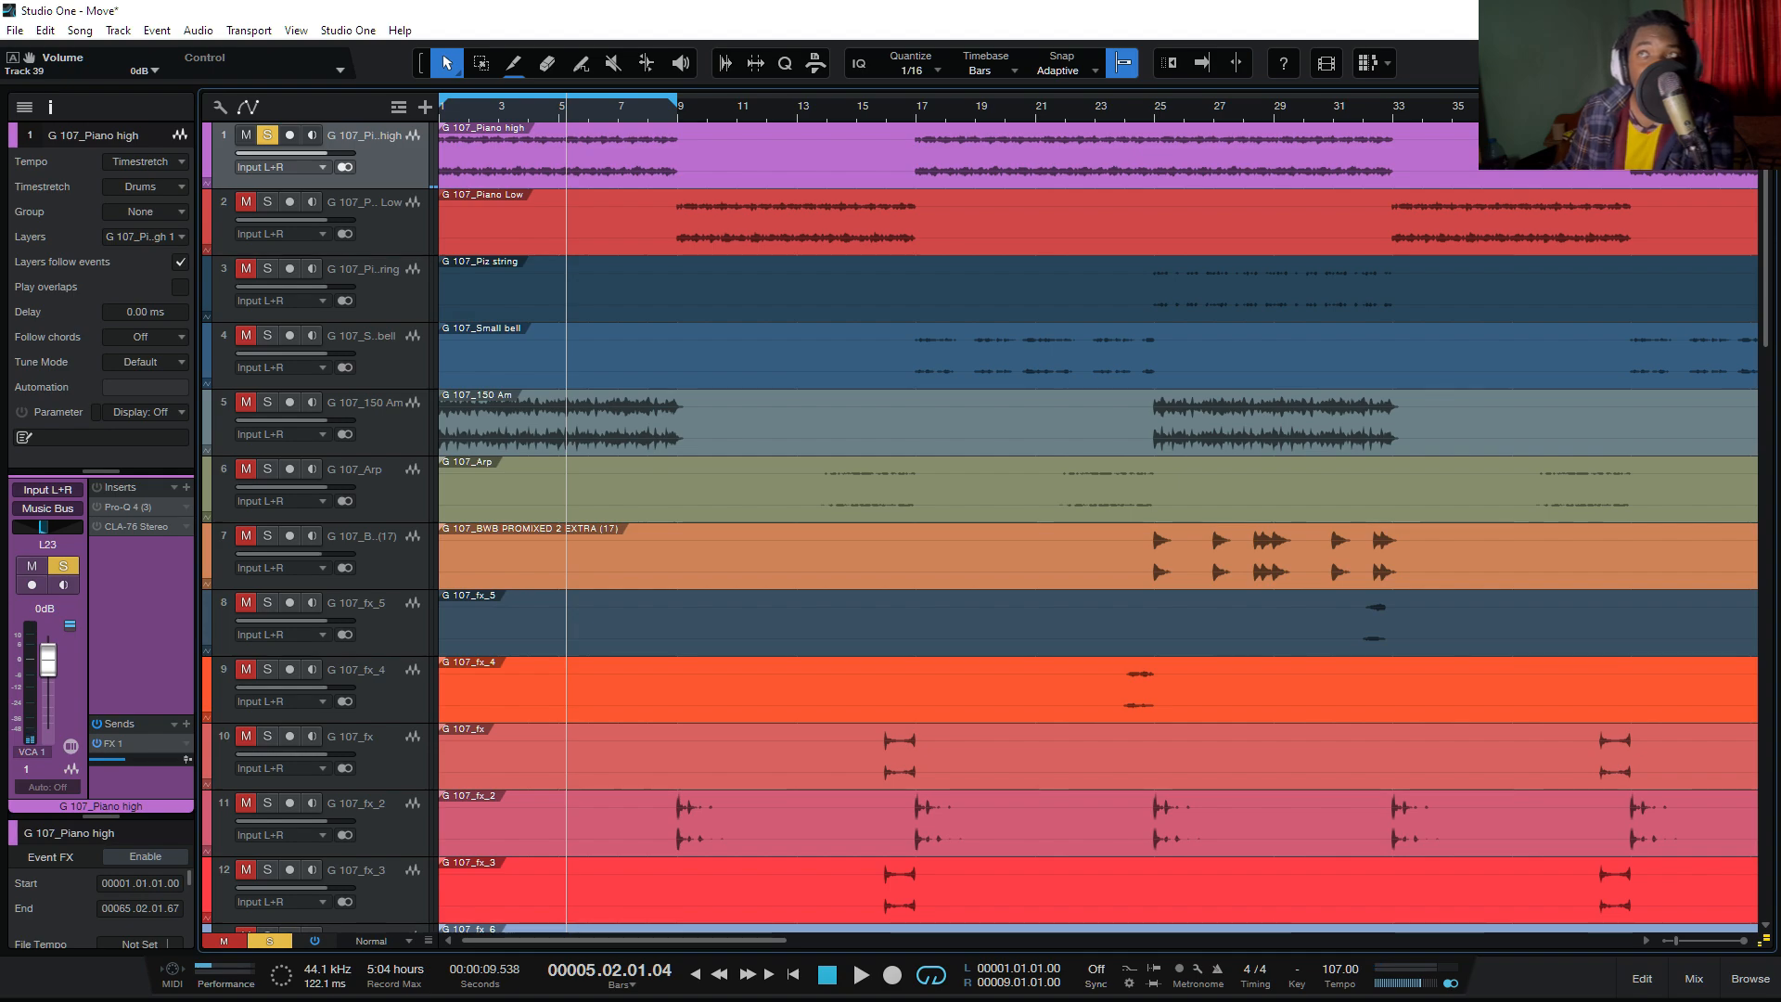
Step: Open the Pro-Q 4 EQ on the G 107_Piano high channel in the console and inspect its low cut and two bell bands
{"action": "key", "text": "F3"}
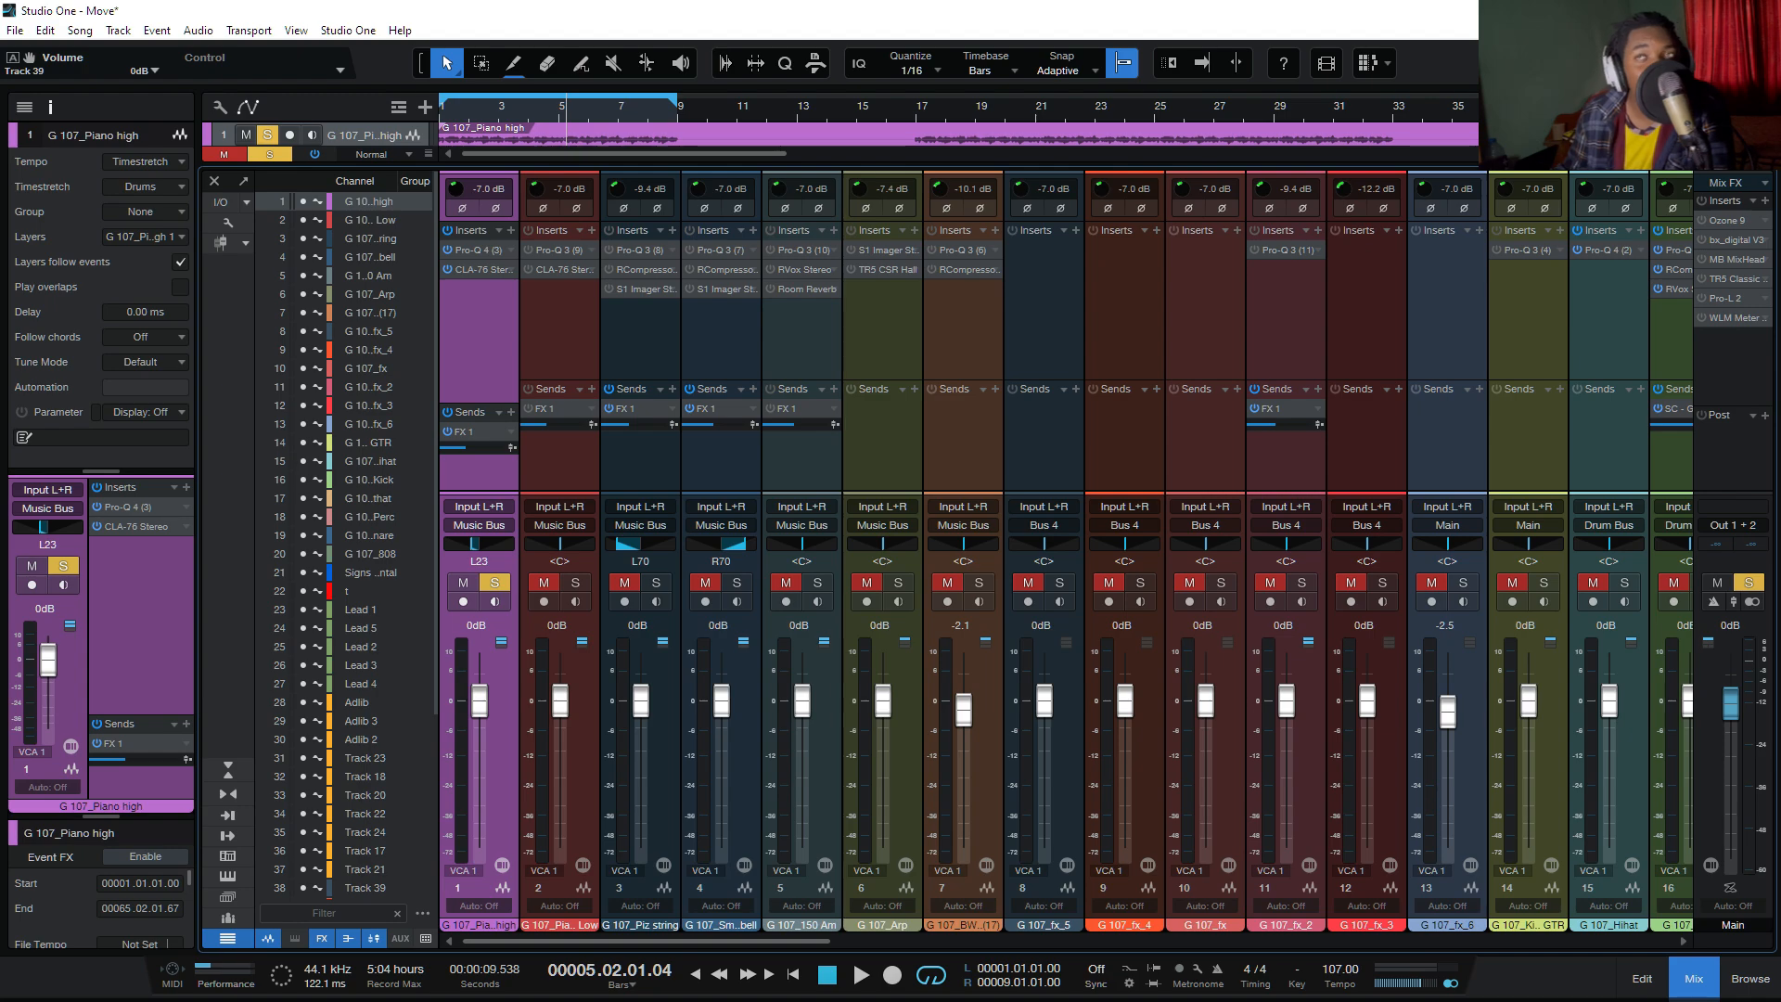
{"action": "right_click", "coordinate": [506, 268]}
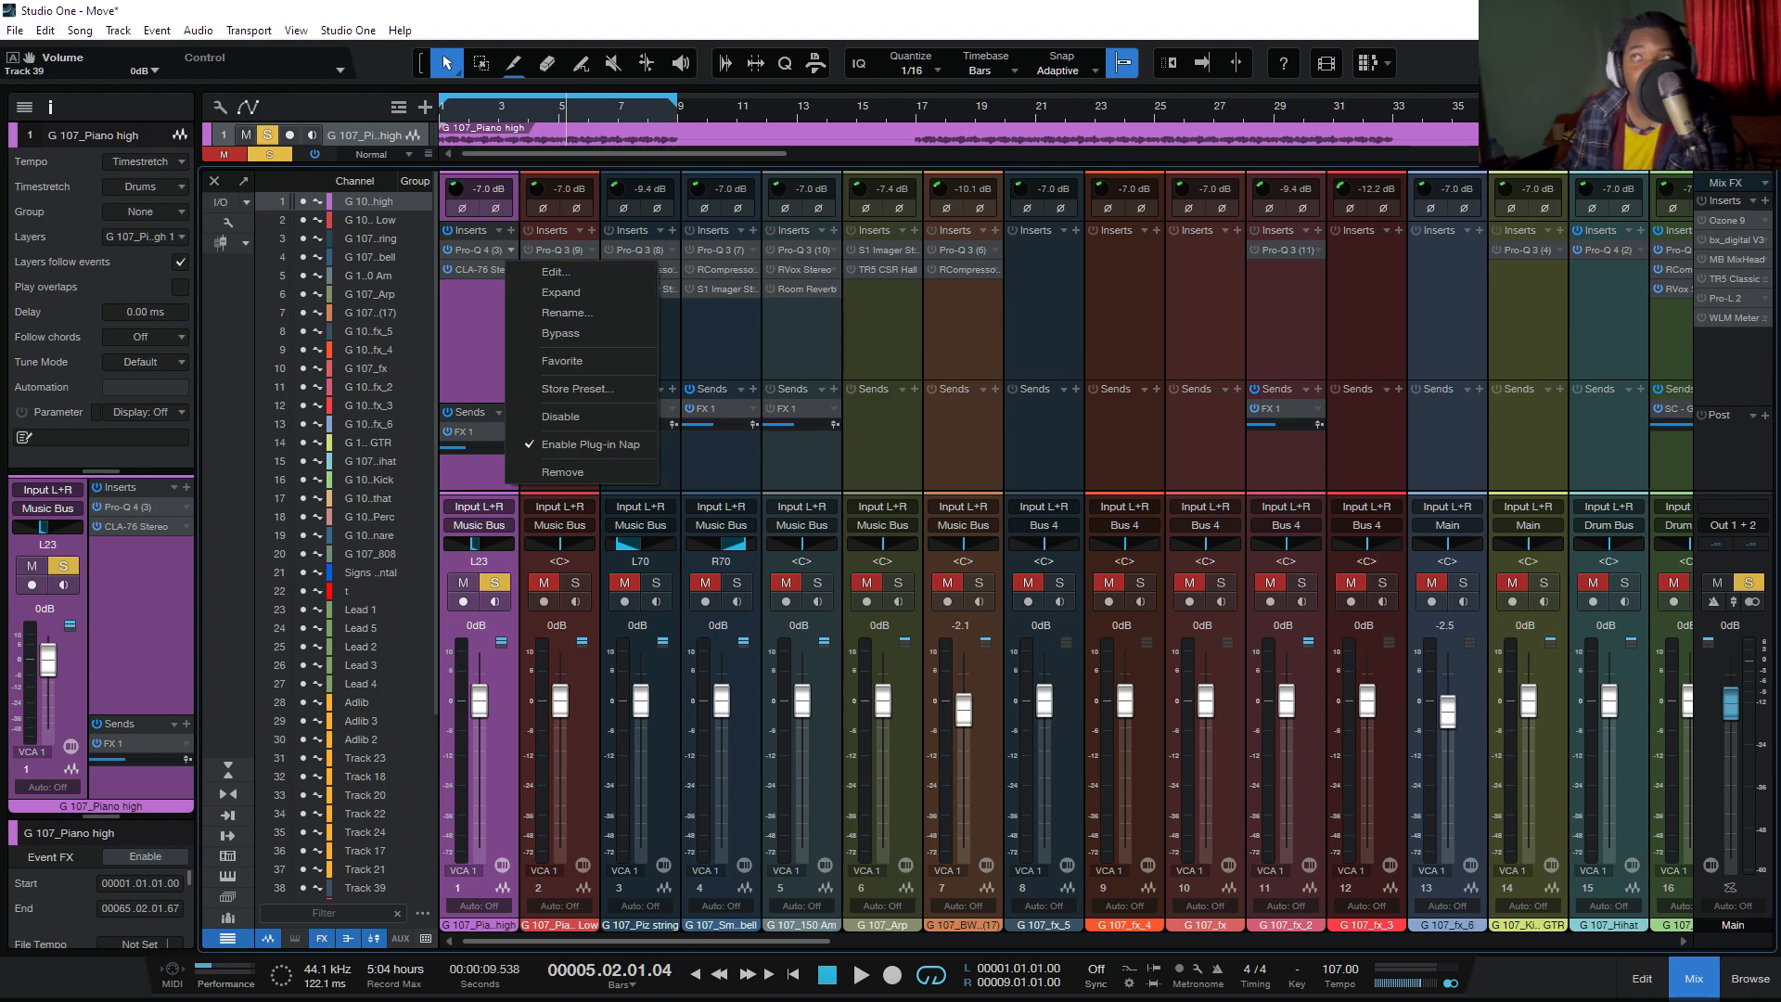
{"action": "left_click", "coordinate": [554, 272]}
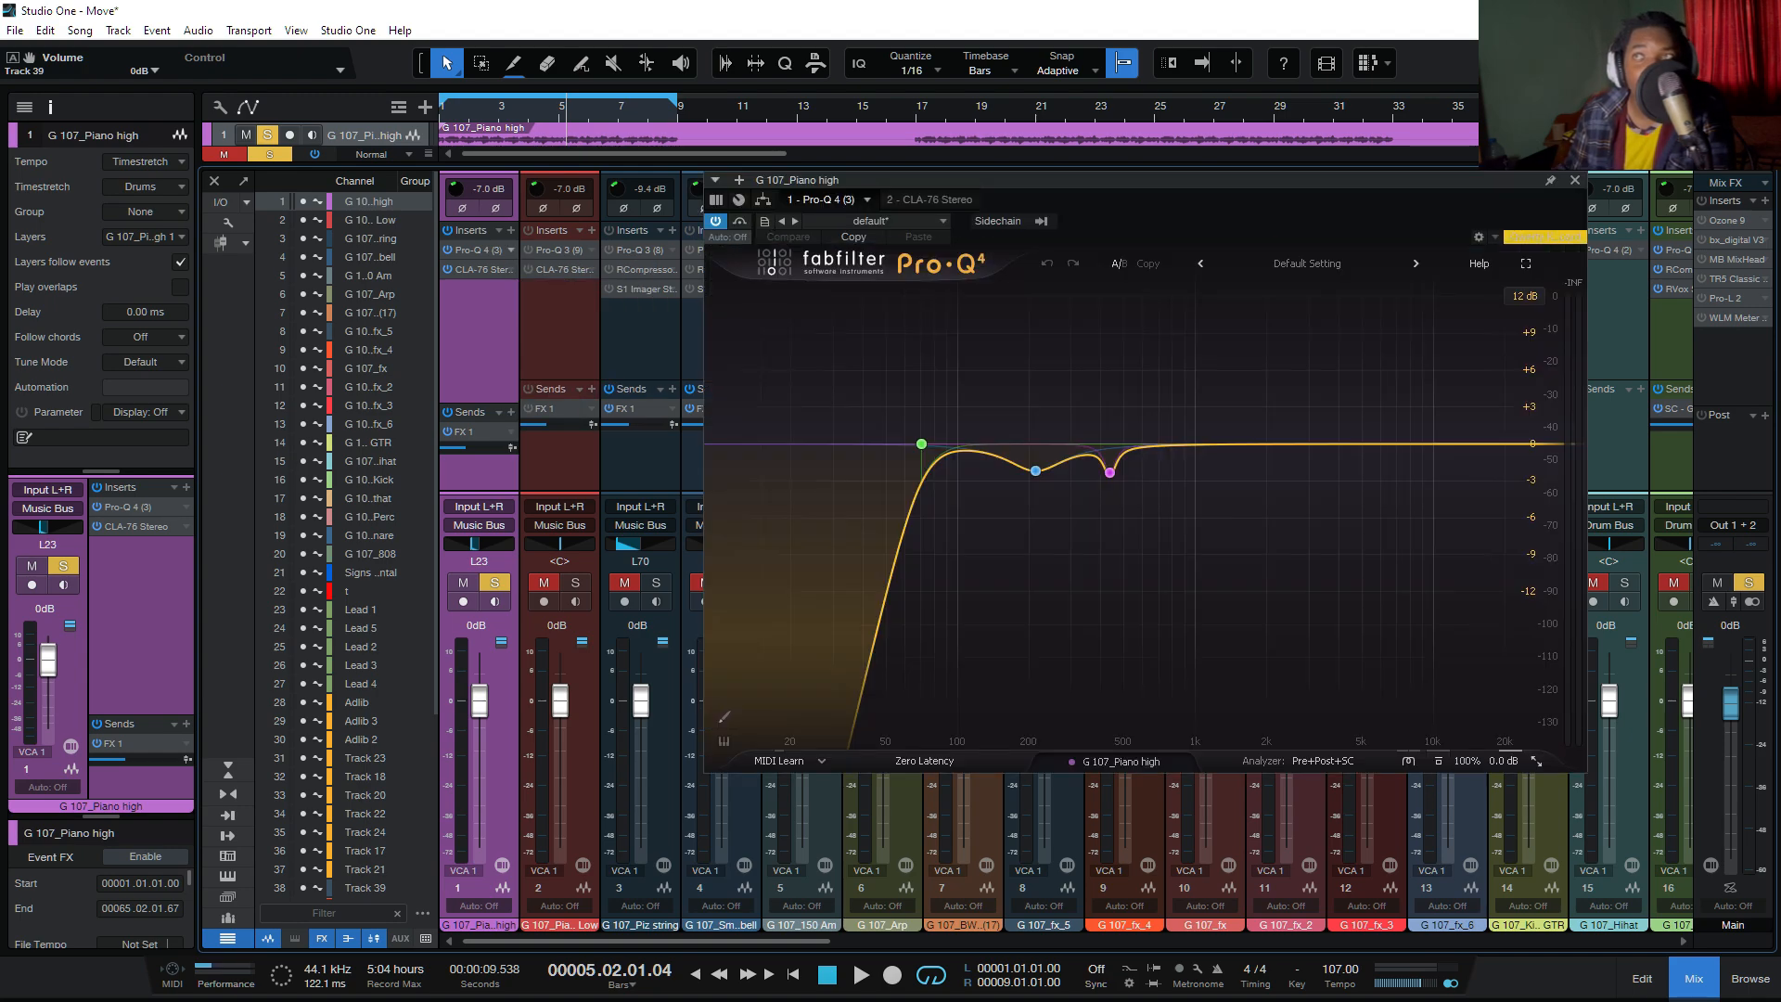
{"action": "mouse_move", "coordinate": [921, 443]}
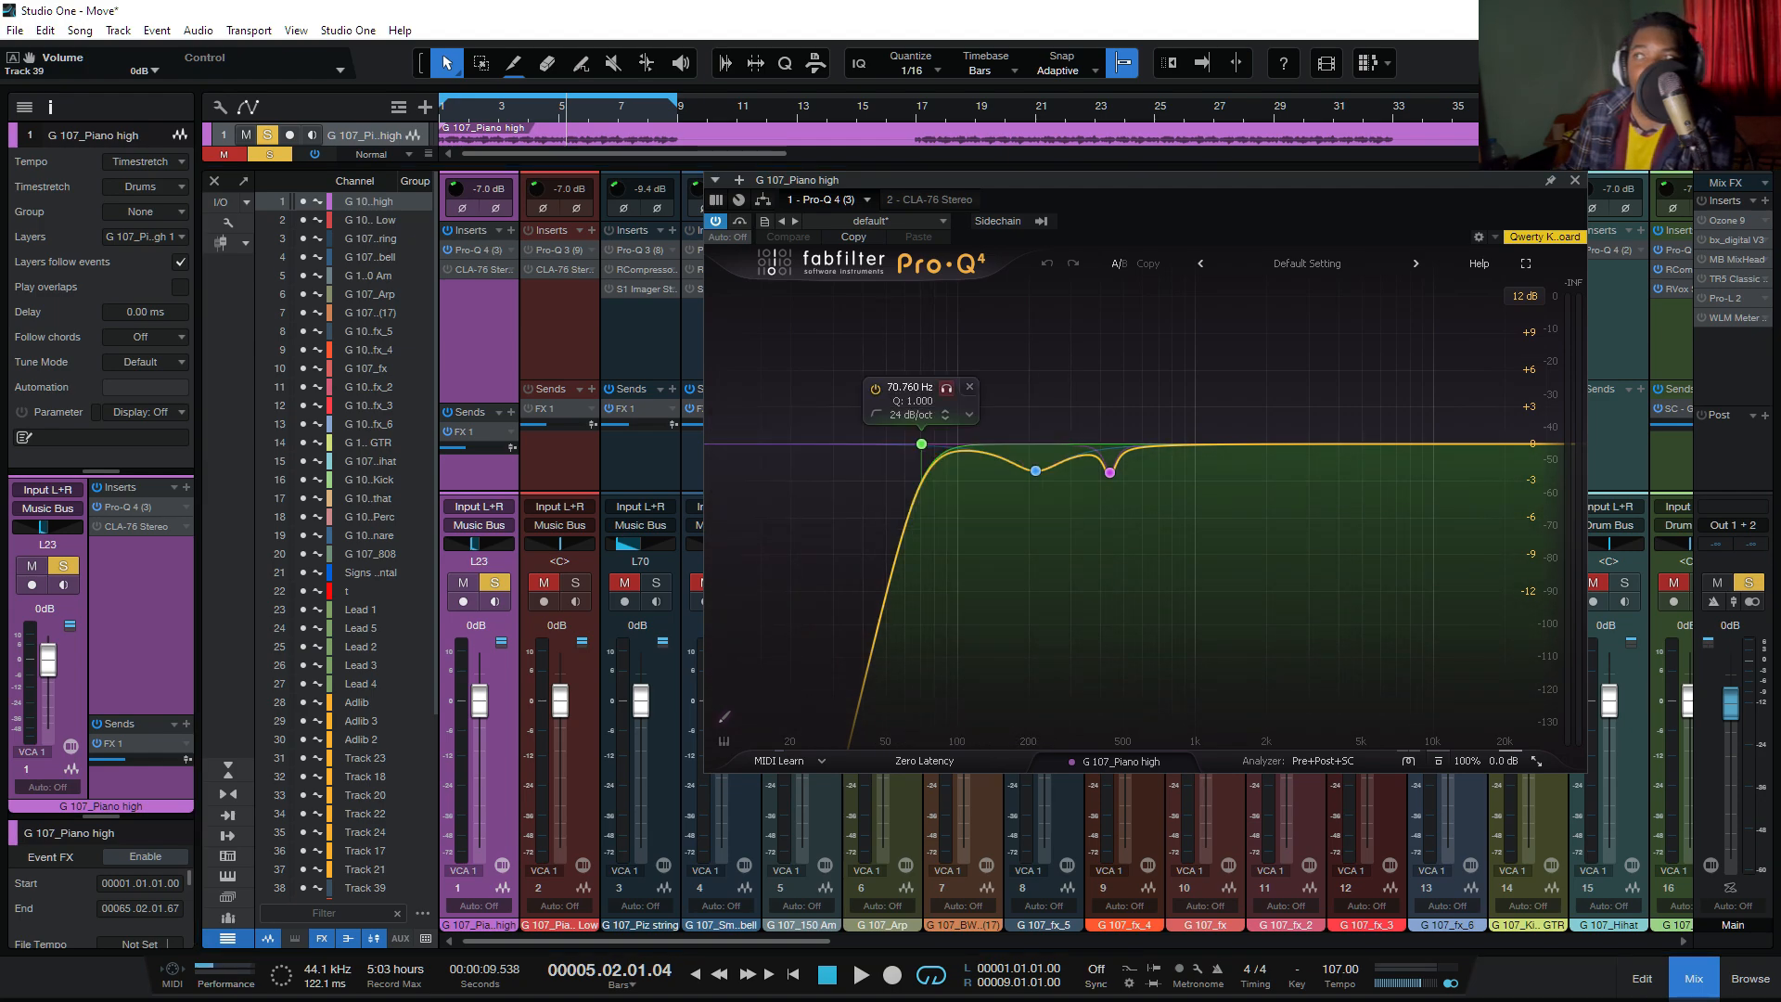
{"action": "mouse_move", "coordinate": [1036, 470]}
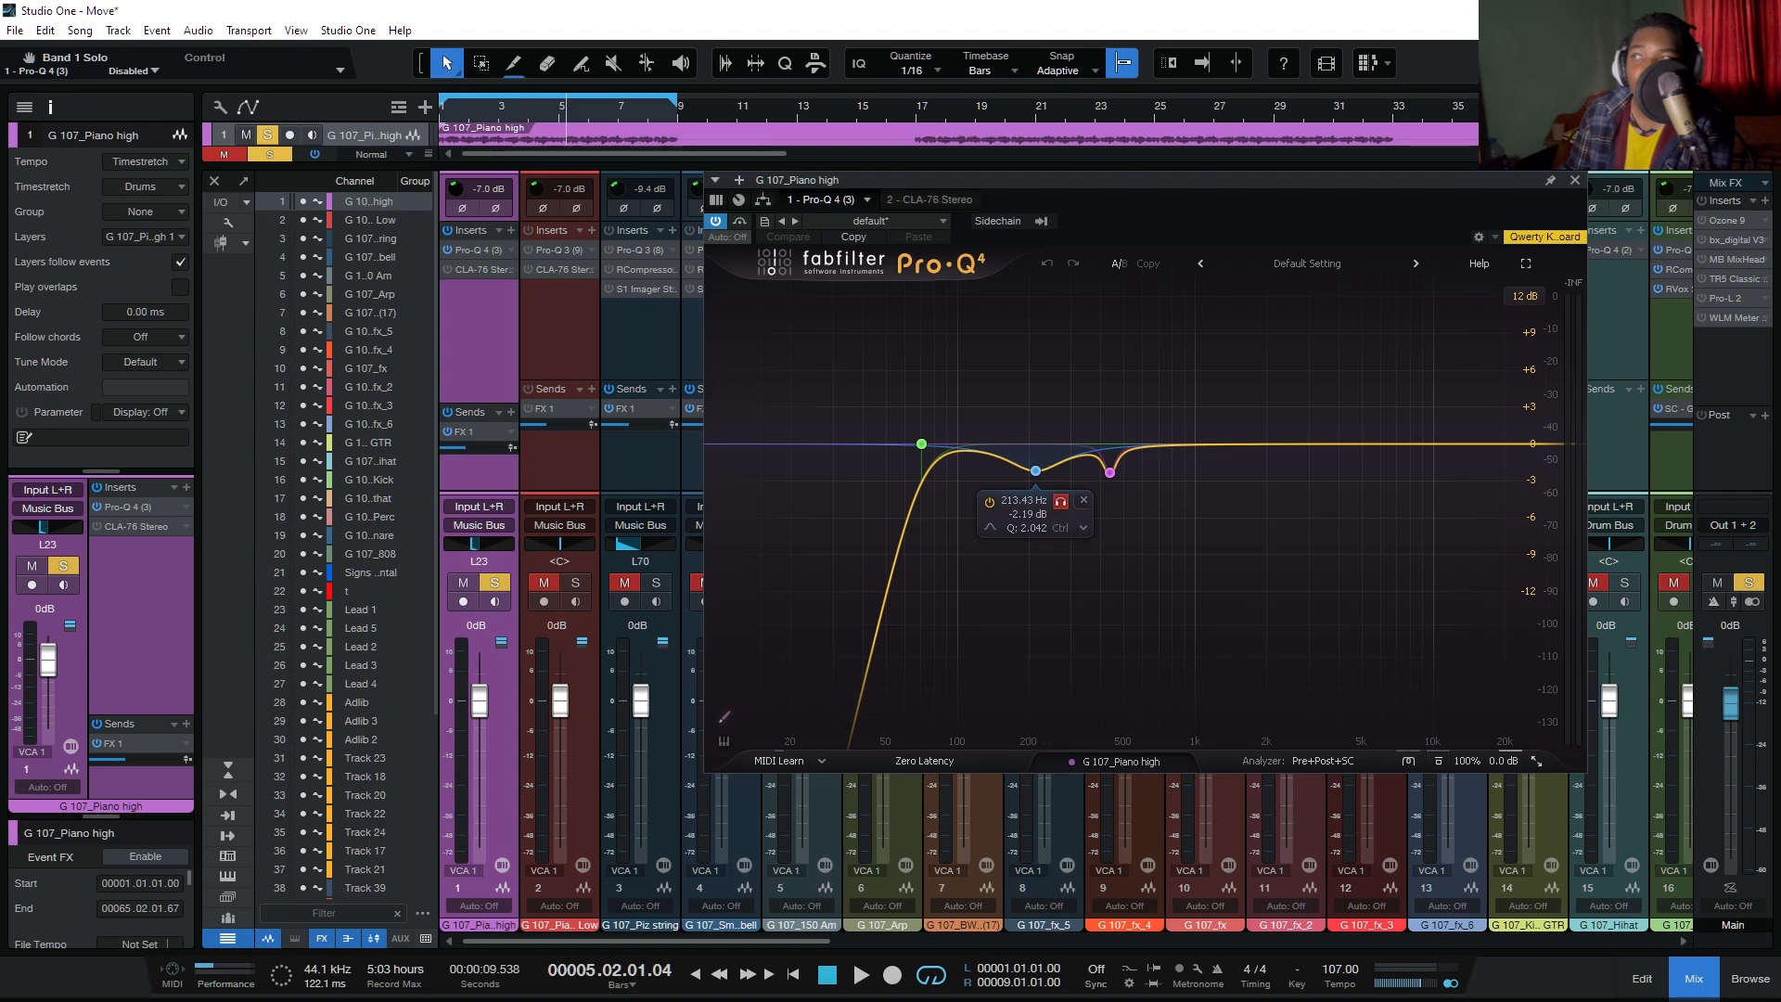
{"action": "left_click", "coordinate": [1061, 501]}
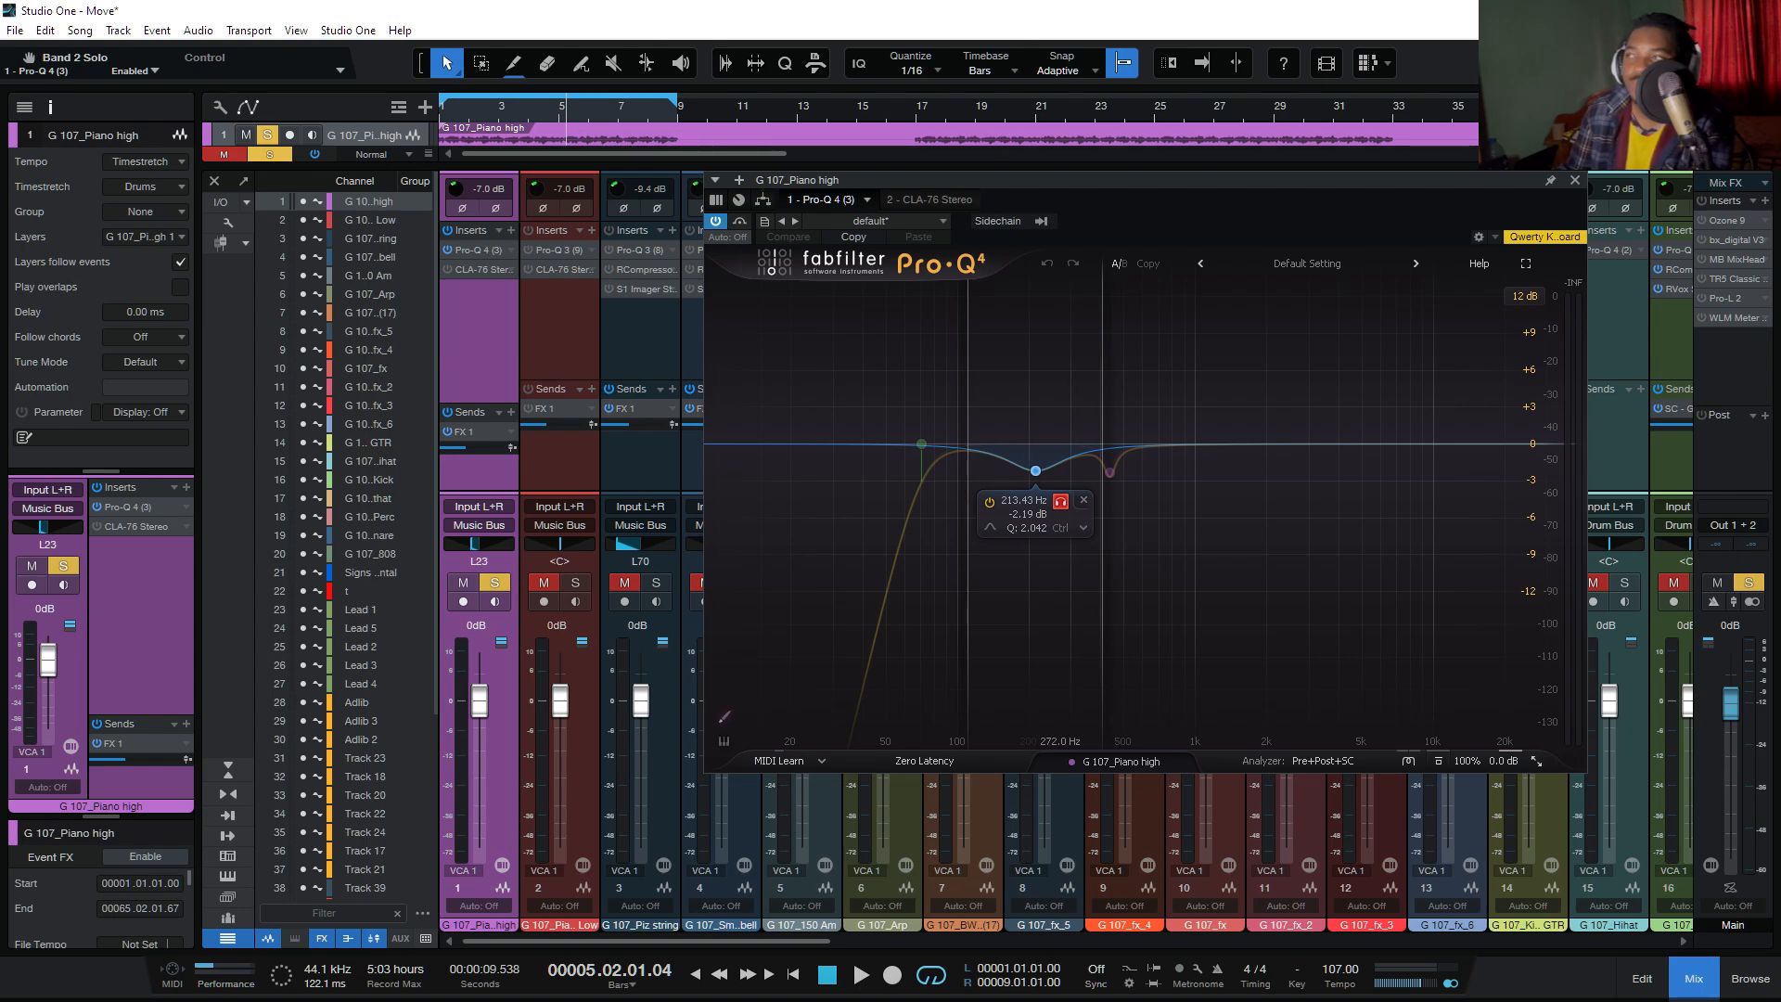
{"action": "mouse_move", "coordinate": [1110, 473]}
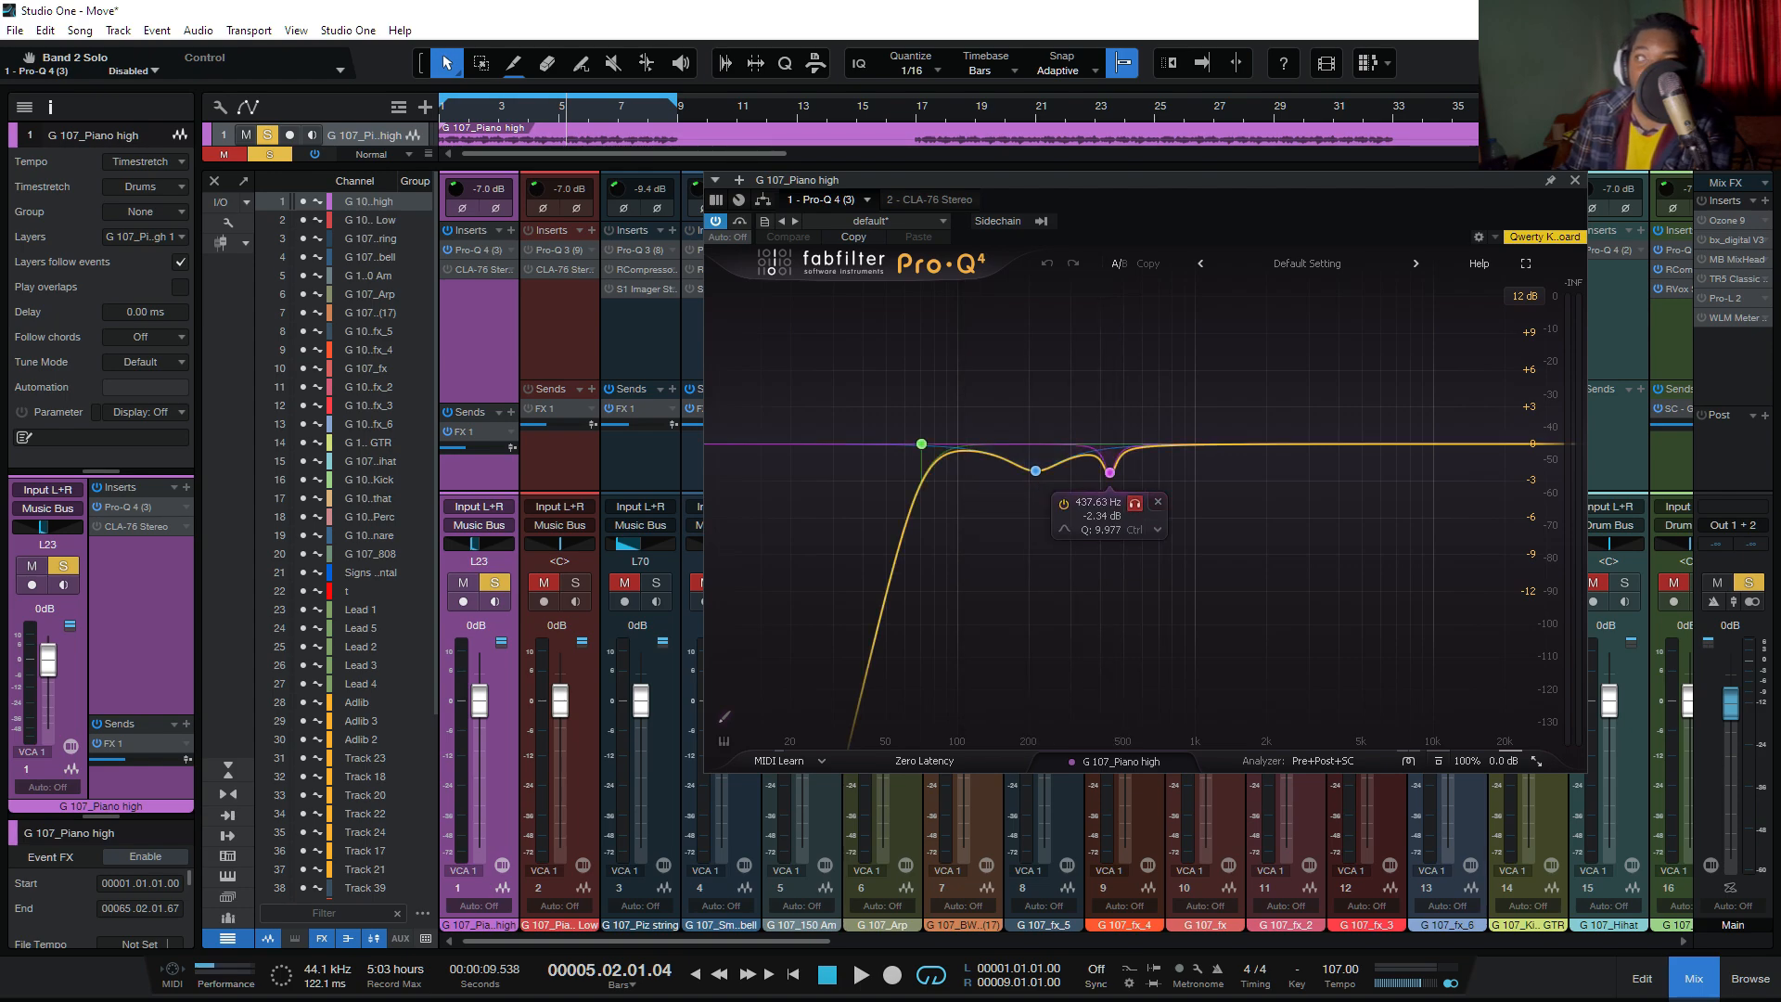
Step: Solo the 437.63 Hz bell band in Pro-Q 4, play the piano through it and turn the band solo off
{"action": "left_click", "coordinate": [1135, 502]}
{"action": "key", "text": "space"}
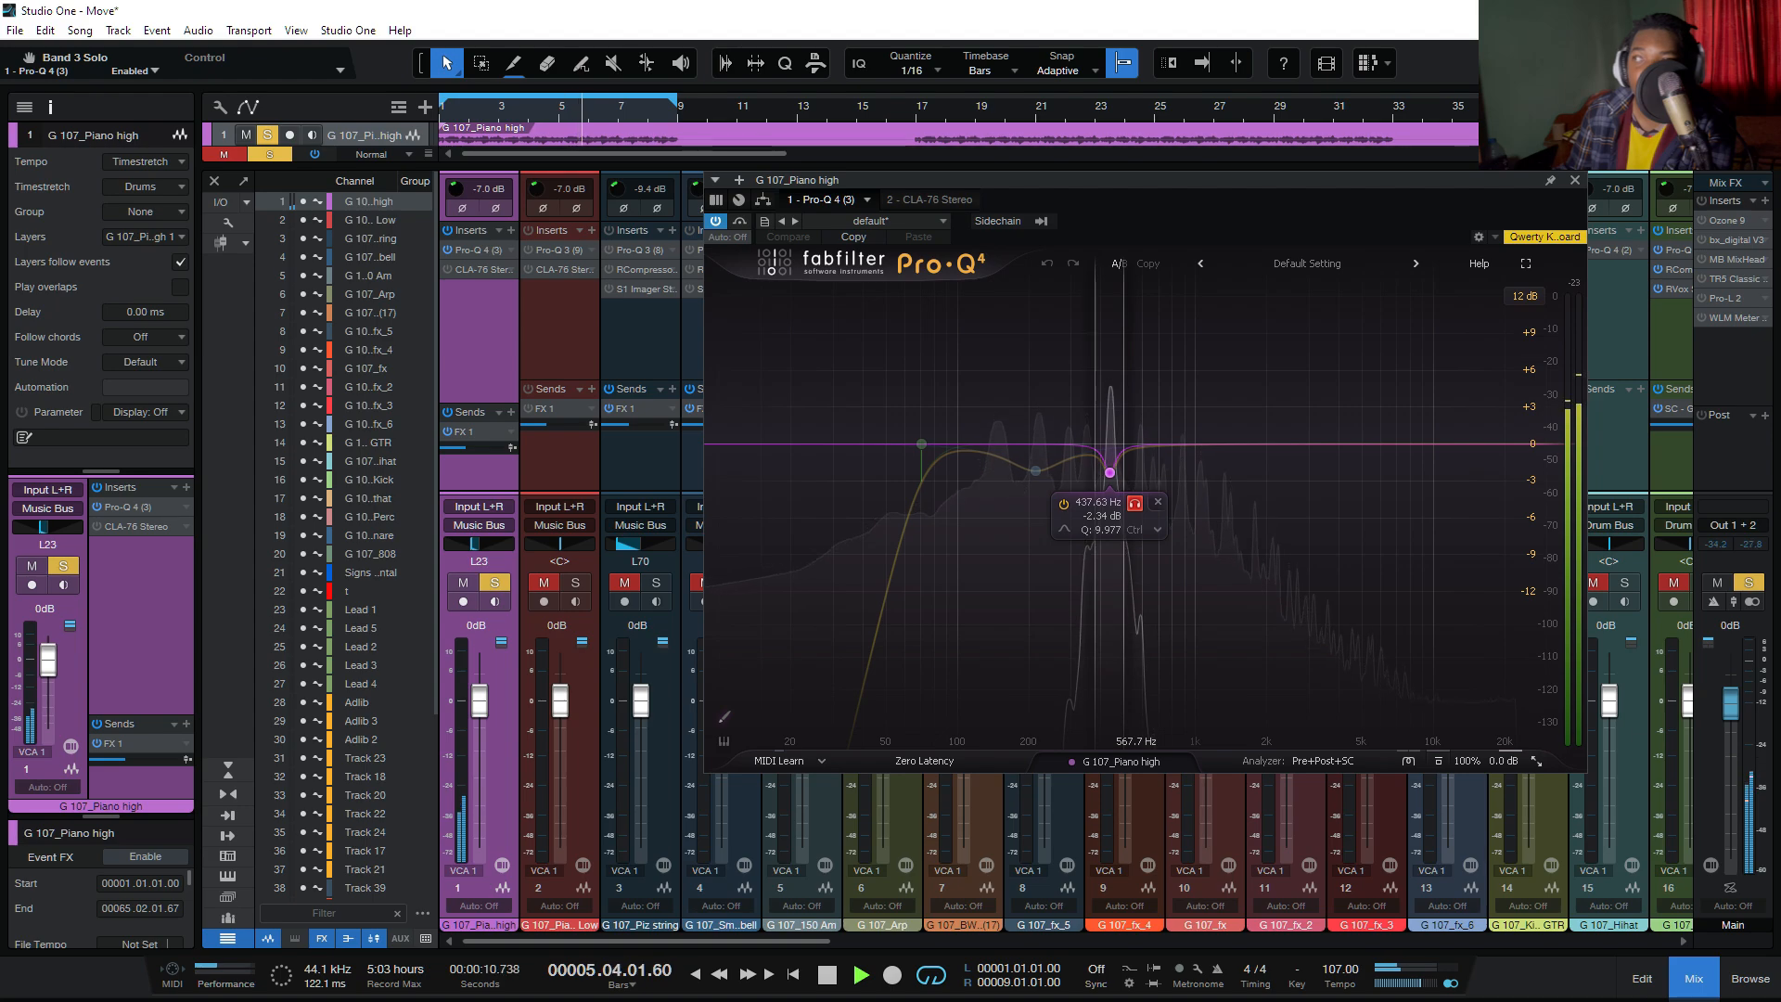
{"action": "key", "text": "space"}
{"action": "left_click", "coordinate": [1134, 502]}
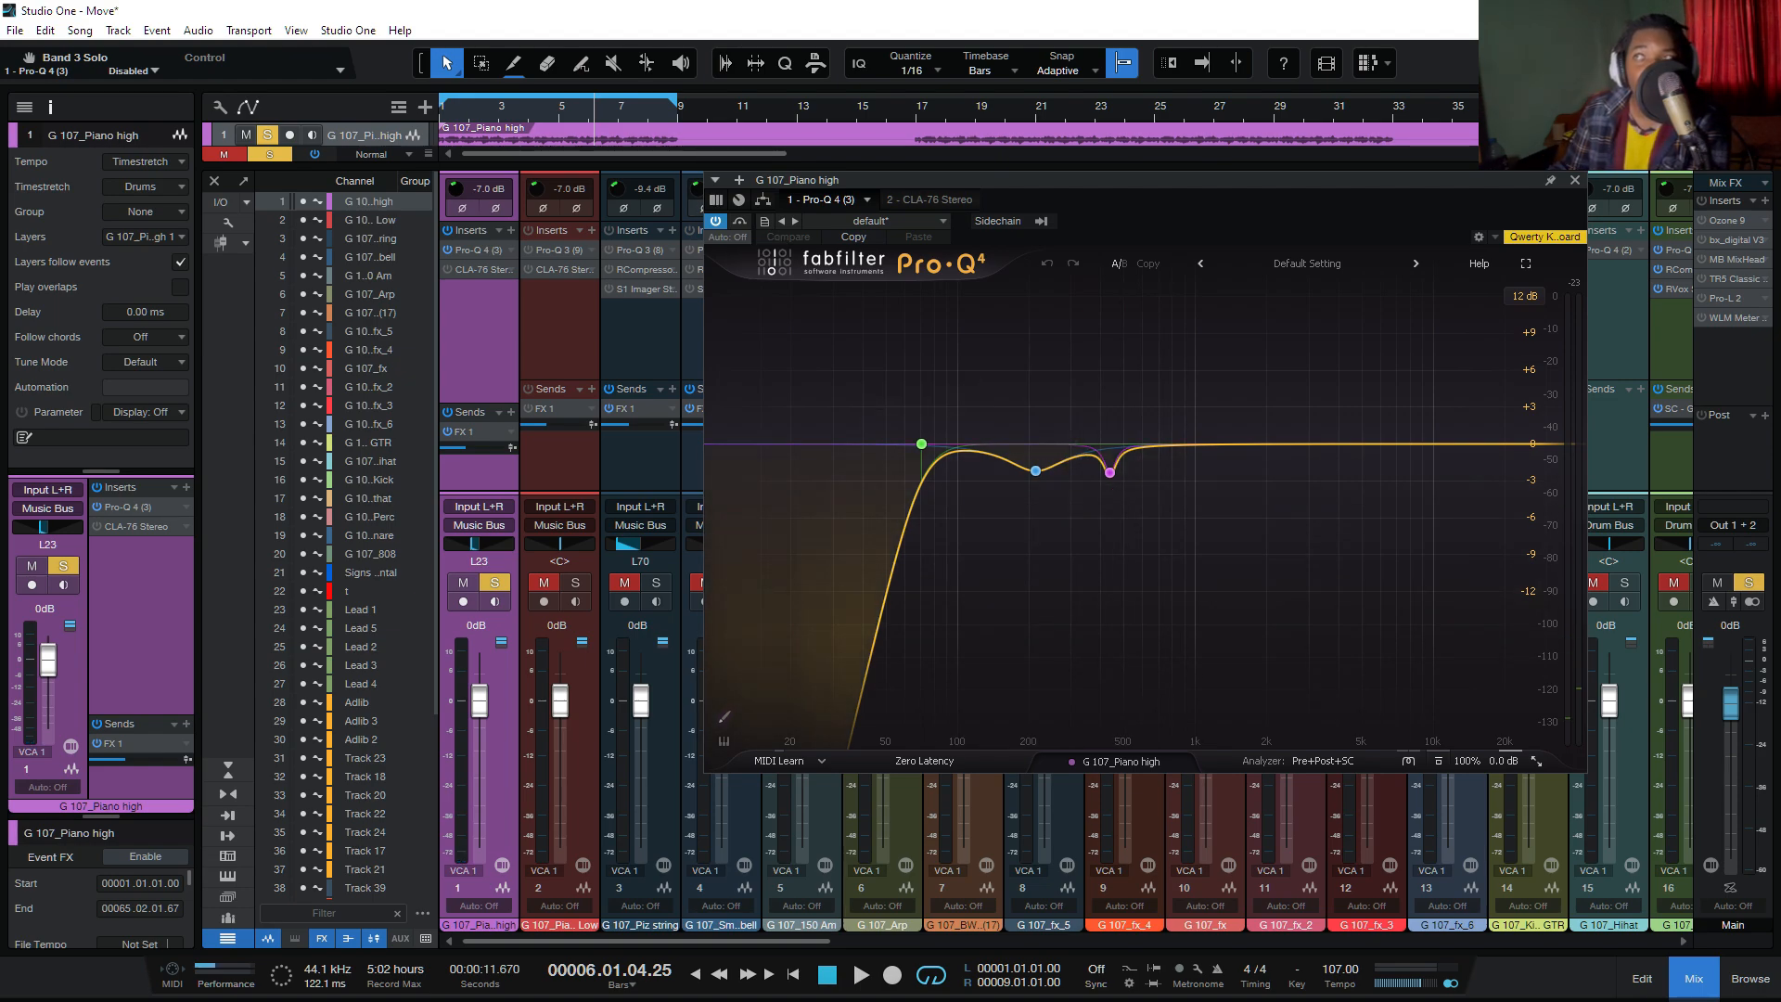
Step: Play the piano with Pro-Q 4 bypassed and re-enabled, inspect the 213.43 Hz bell and low cut, and close the EQ
{"action": "key", "text": "space"}
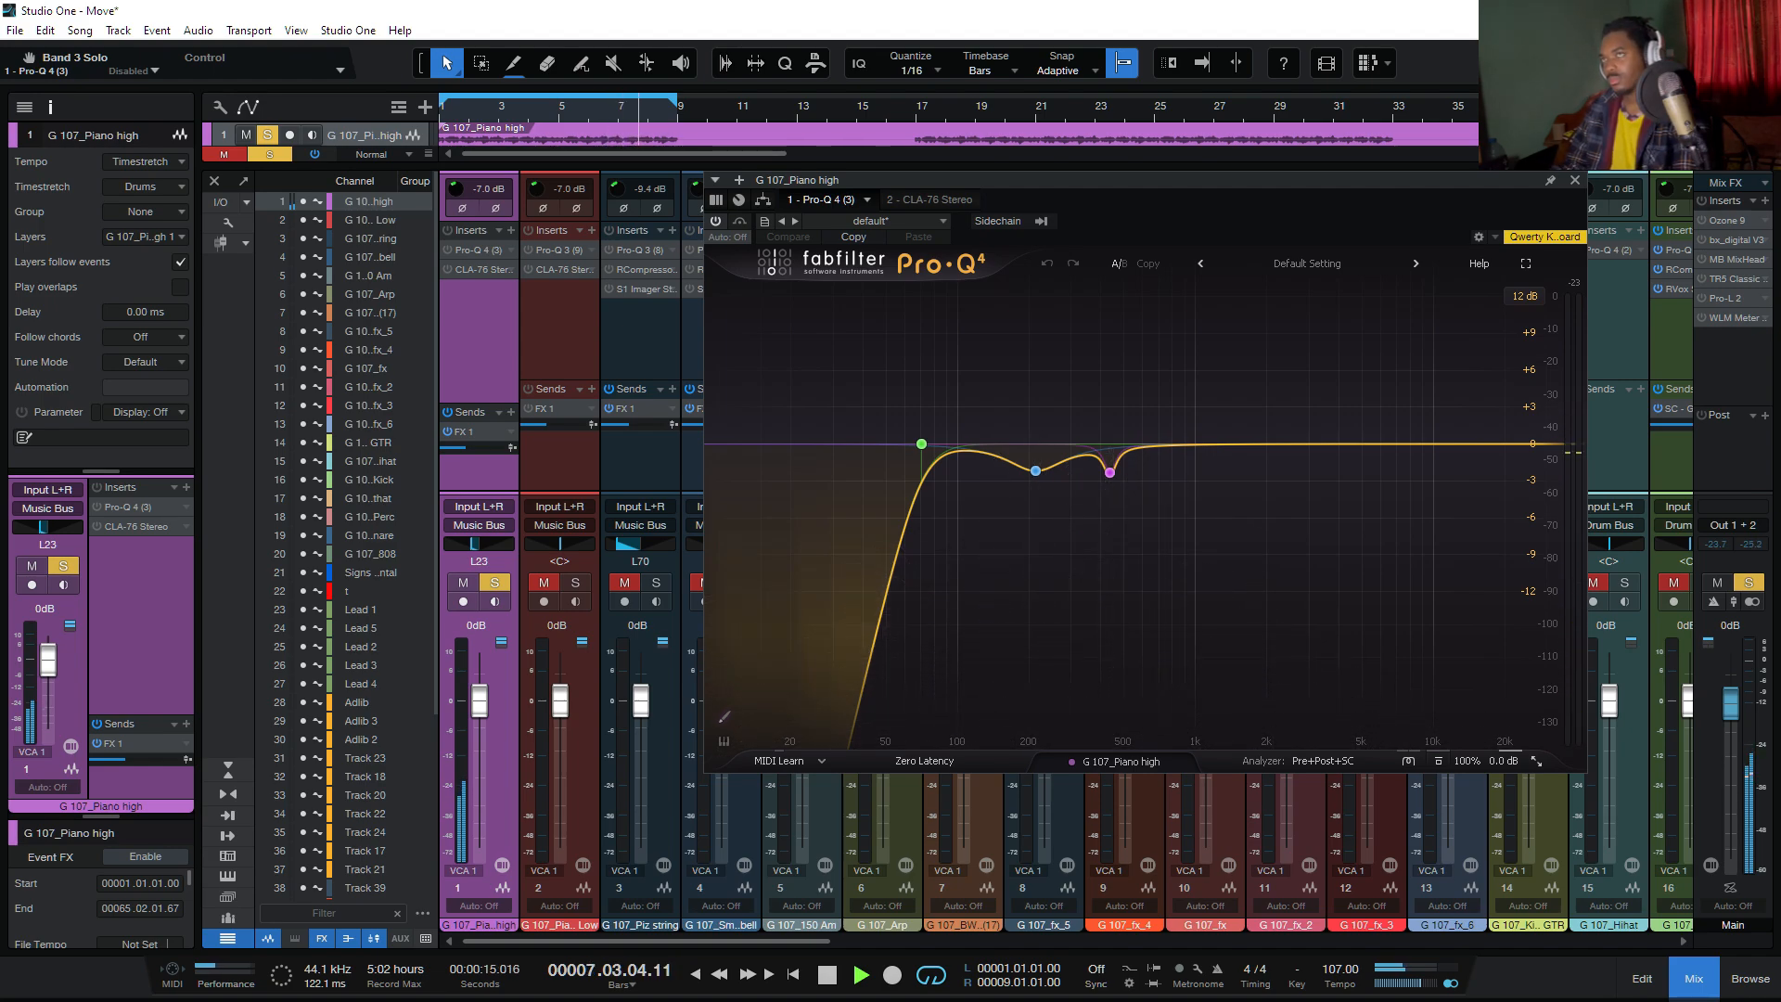
{"action": "left_click", "coordinate": [715, 221]}
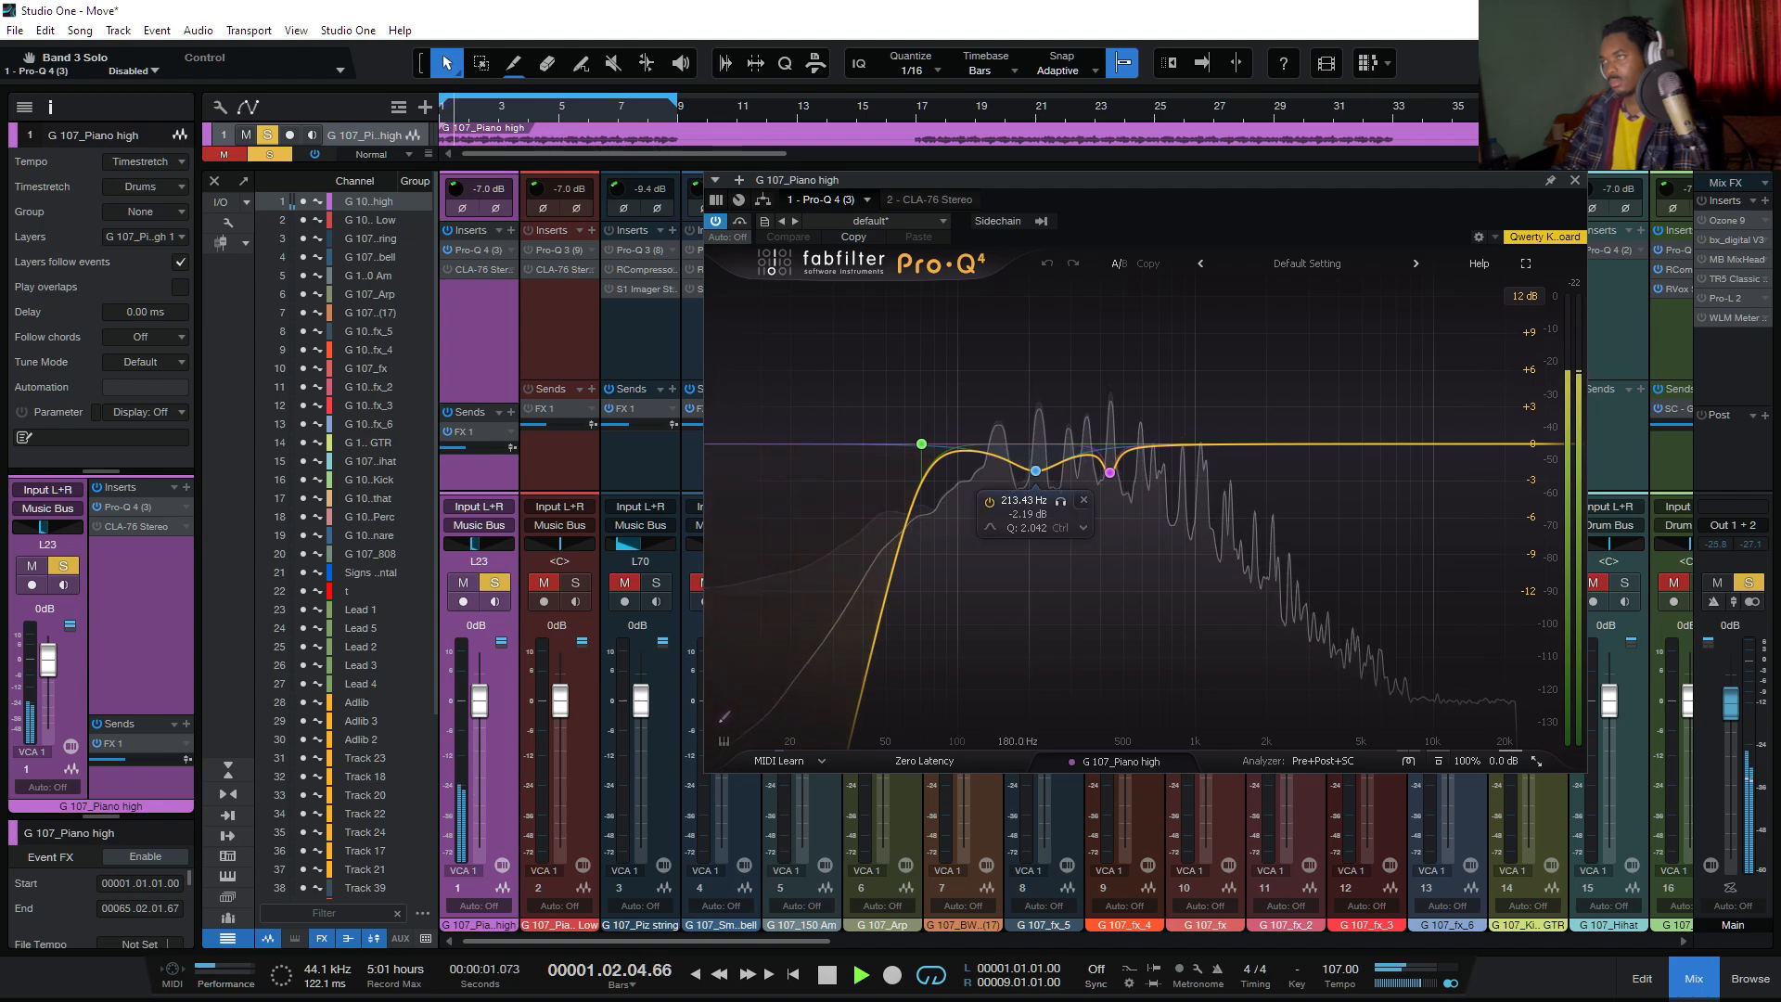
{"action": "left_click", "coordinate": [1037, 471]}
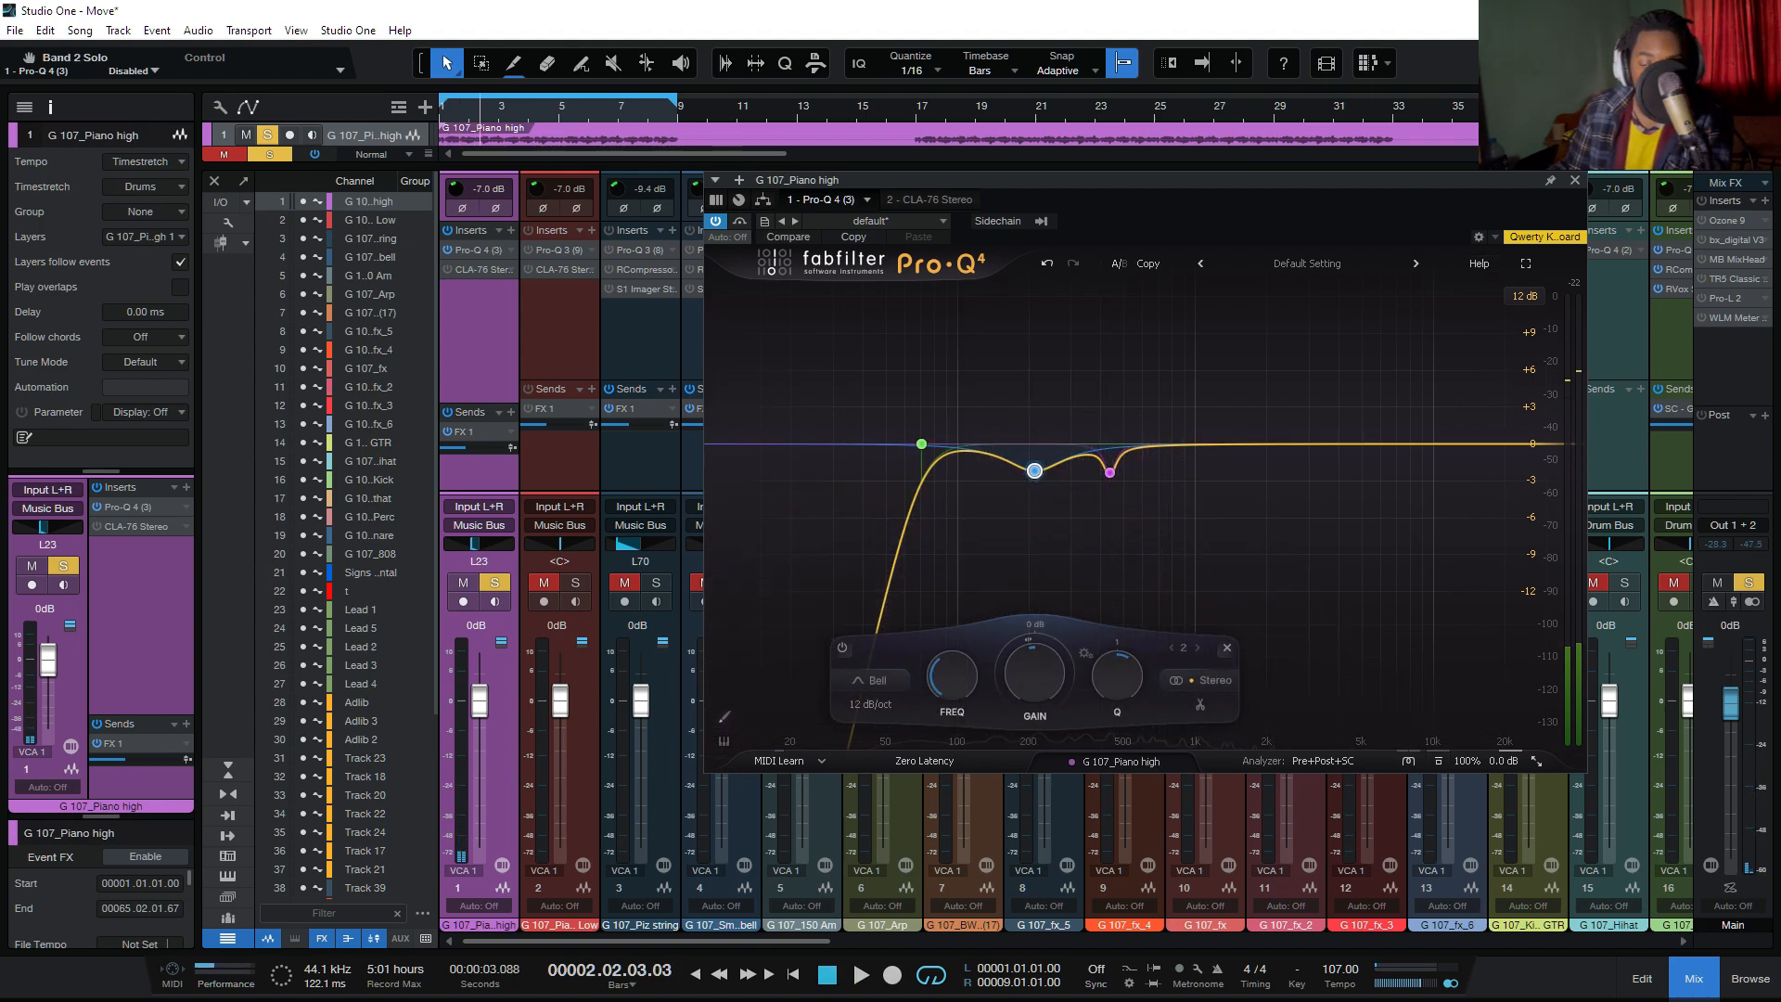
{"action": "mouse_move", "coordinate": [922, 444]}
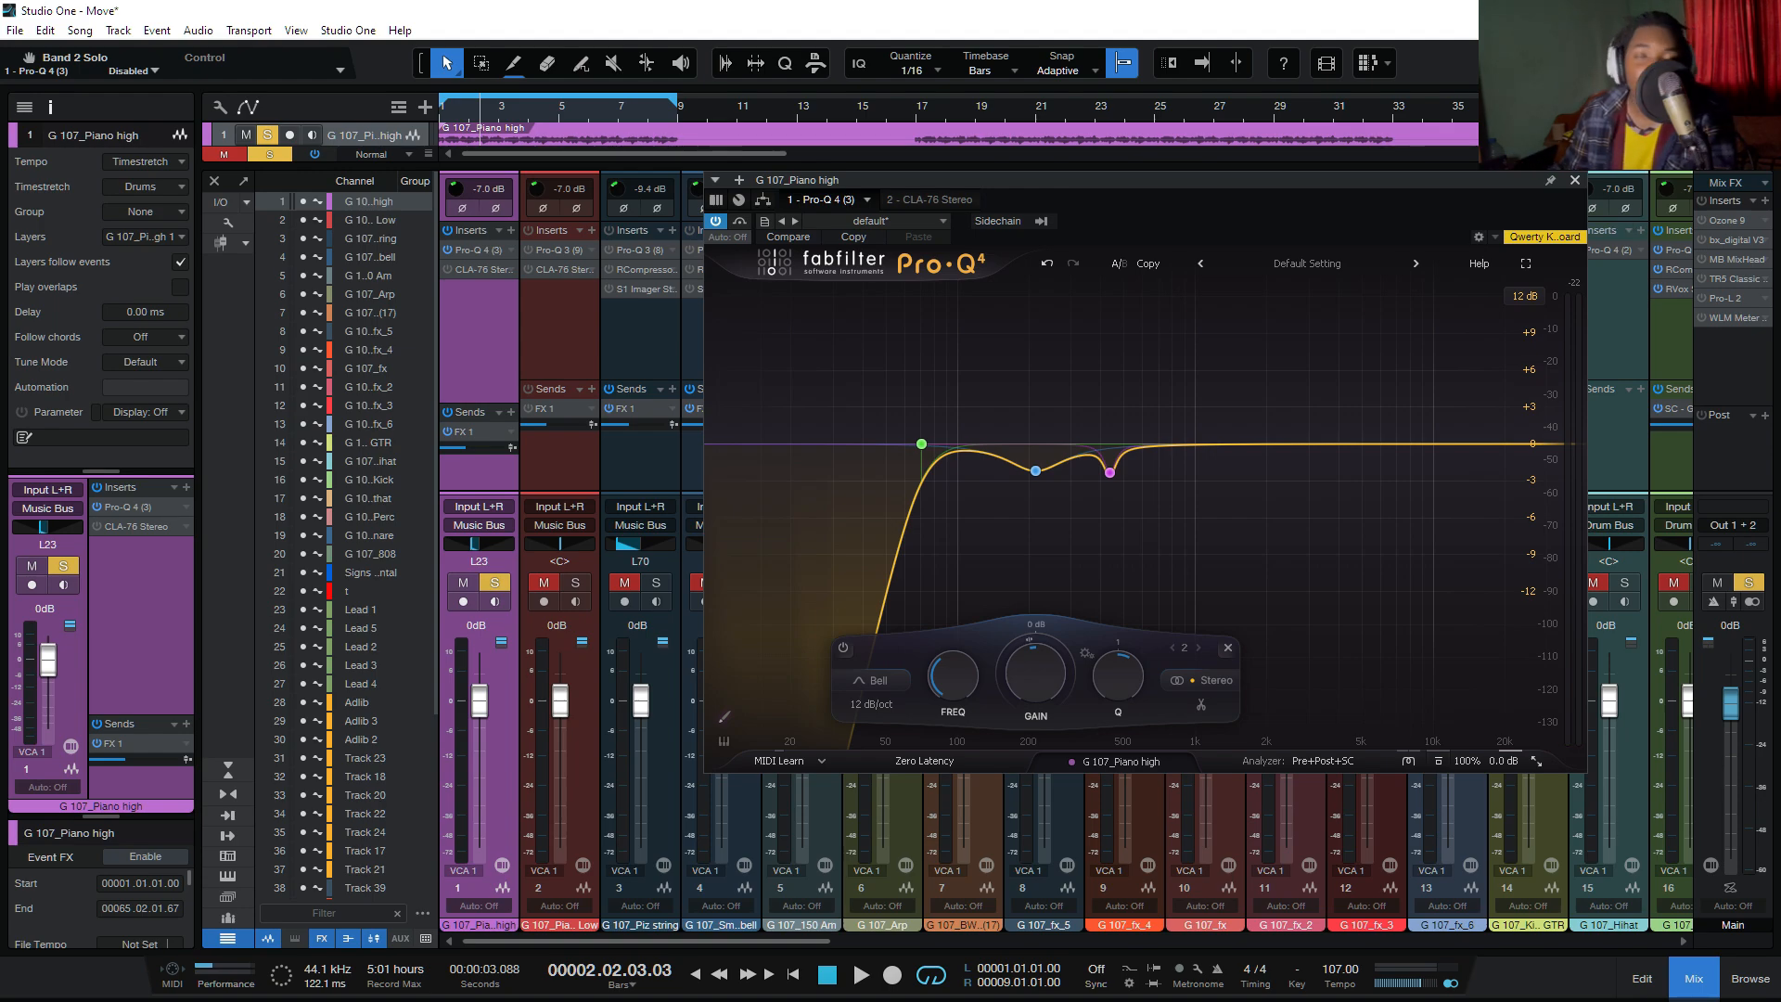
{"action": "left_click", "coordinate": [1575, 180]}
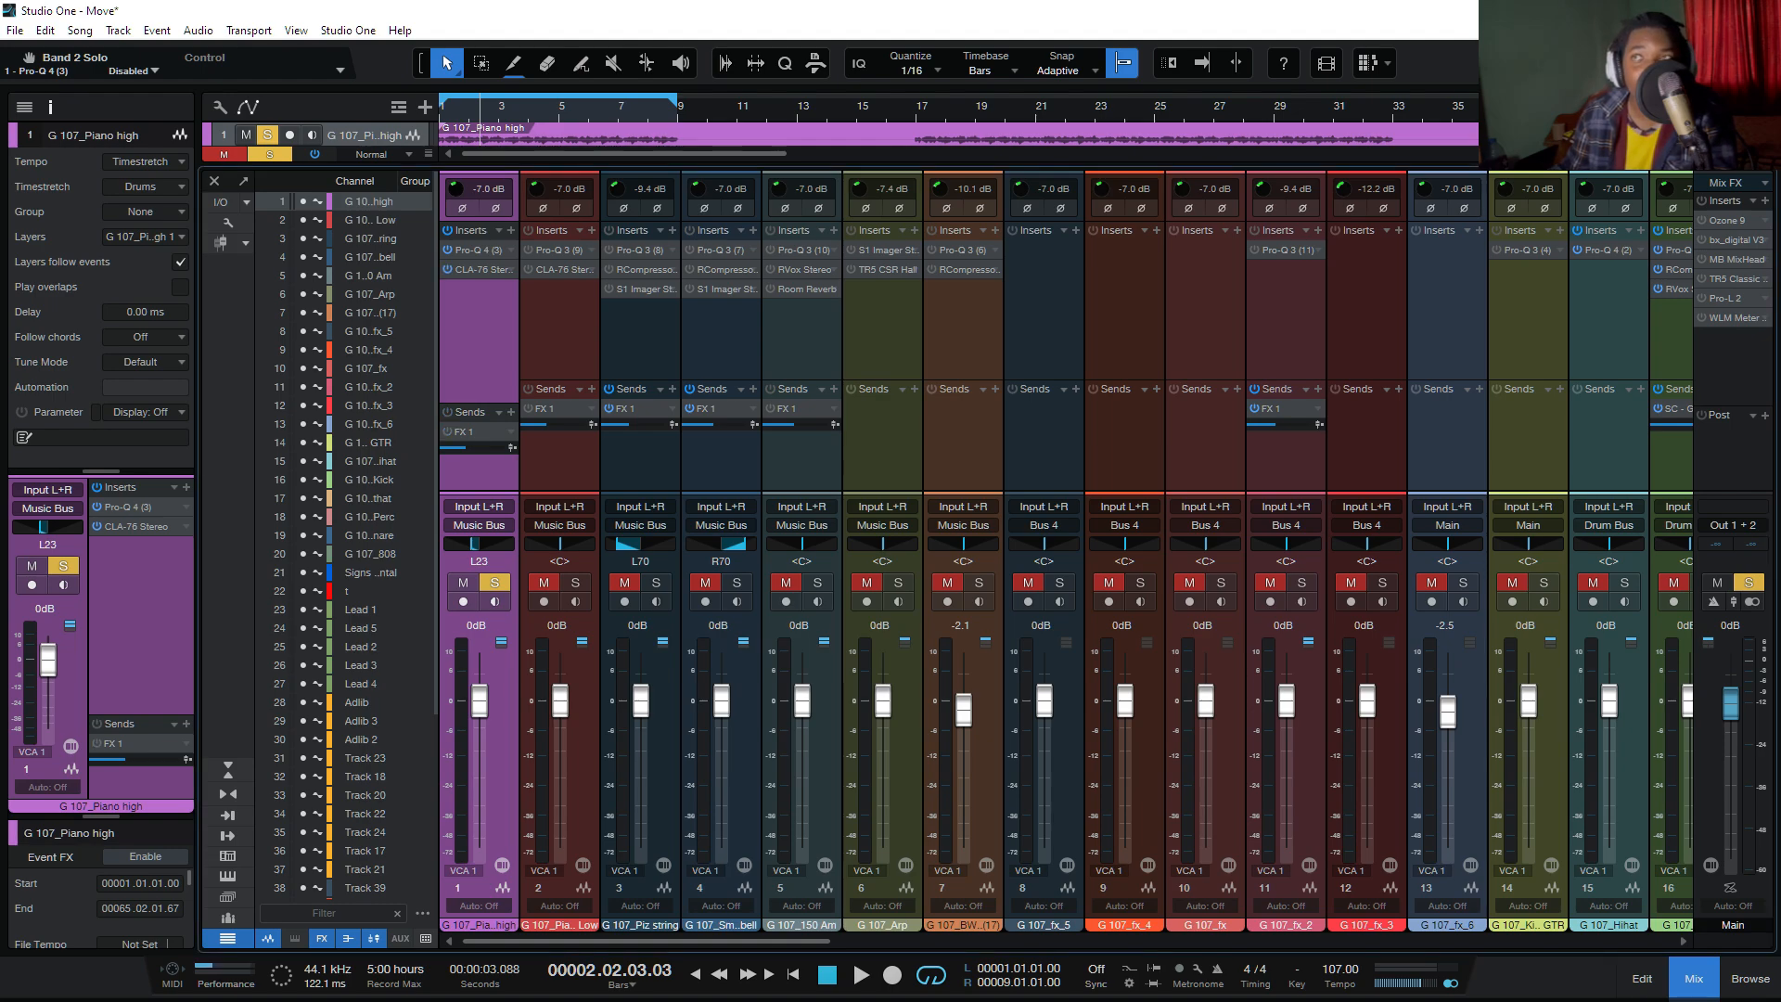
Step: Play the soloed piano to about bar 3 and open the CLA-76 compressor on the G 107_Piano high channel
{"action": "key", "text": "space"}
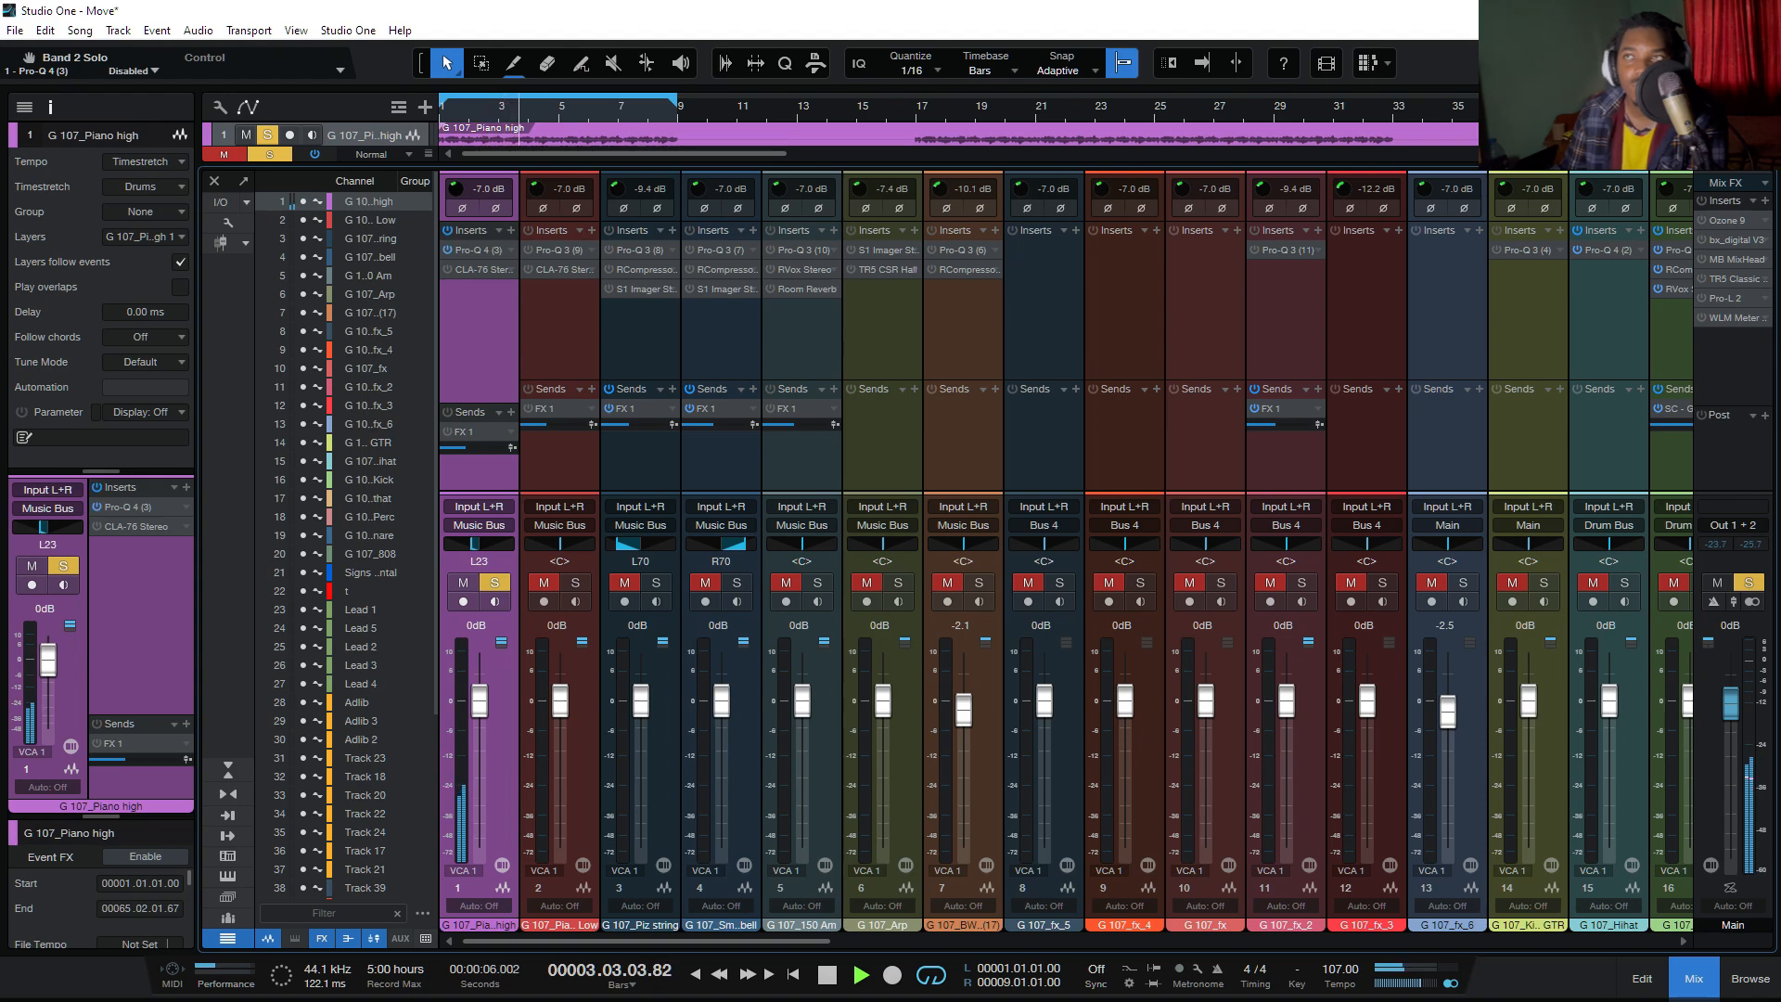
{"action": "key", "text": "space"}
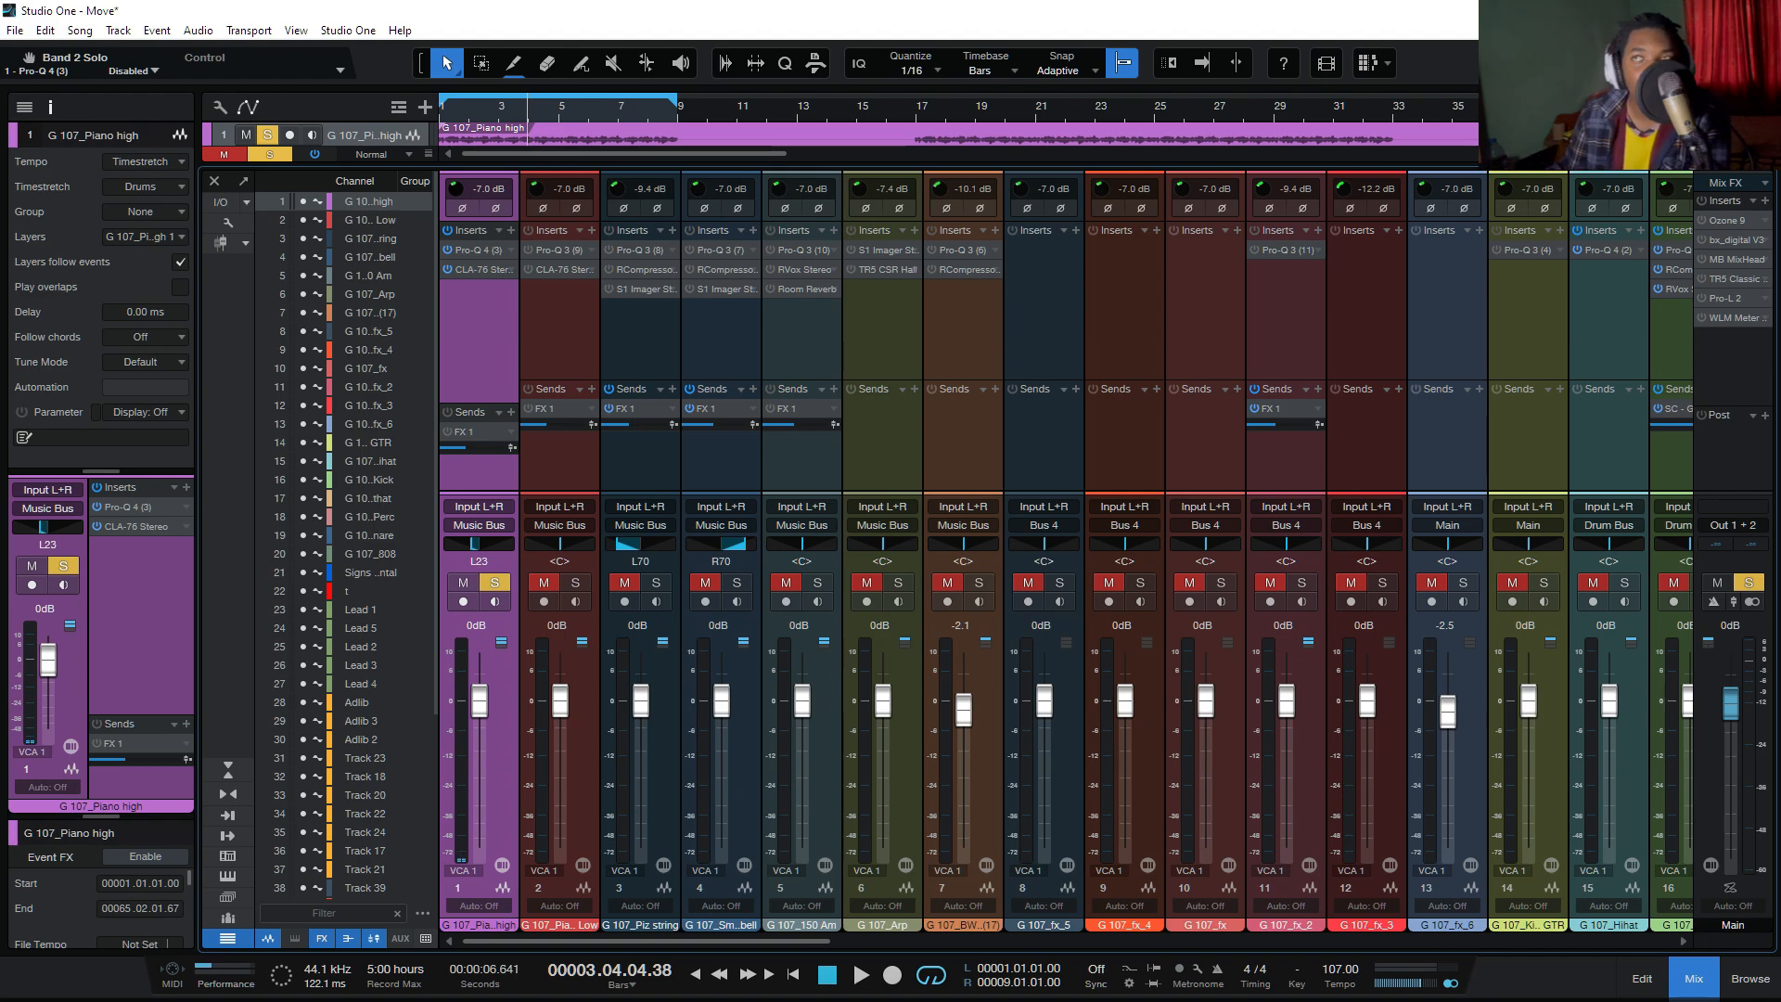
{"action": "right_click", "coordinate": [501, 270]}
{"action": "left_click", "coordinate": [543, 292]}
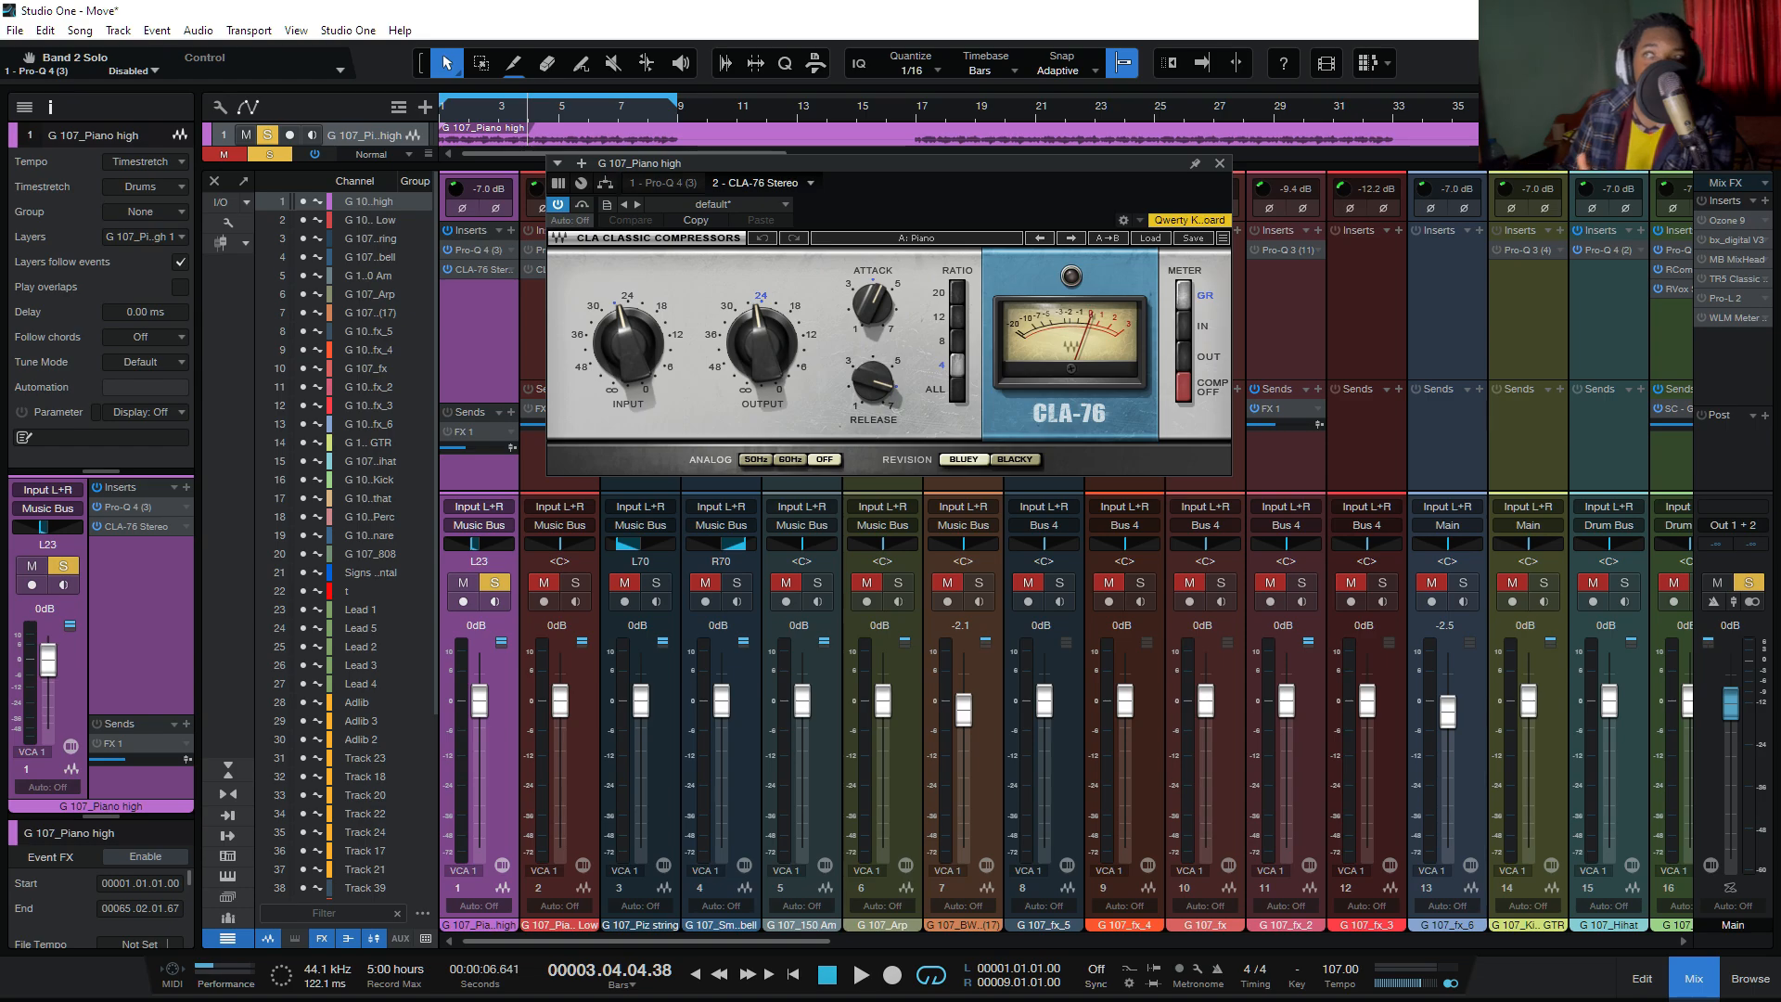
{"action": "left_click_drag", "start_coordinate": [681, 163], "coordinate": [655, 267]}
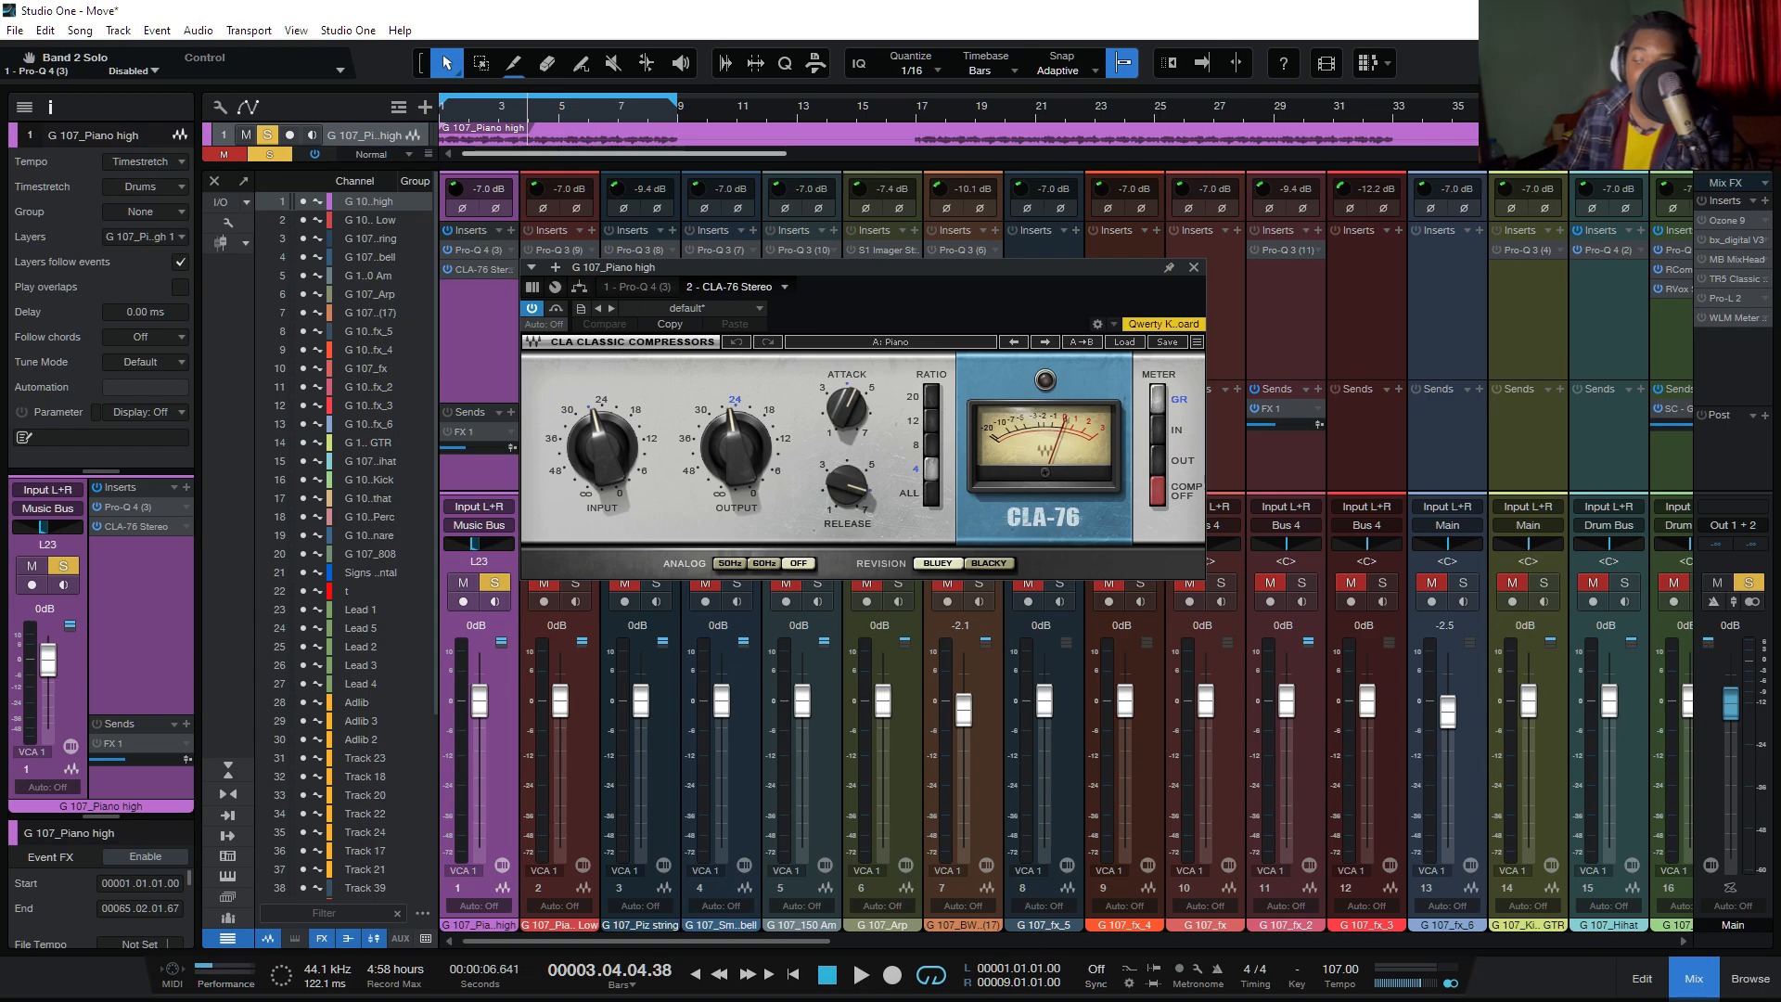
Step: Play the piano from the song start to about bar 3 while watching the CLA-76 gain-reduction meter
{"action": "key", "text": "Home"}
{"action": "key", "text": "space"}
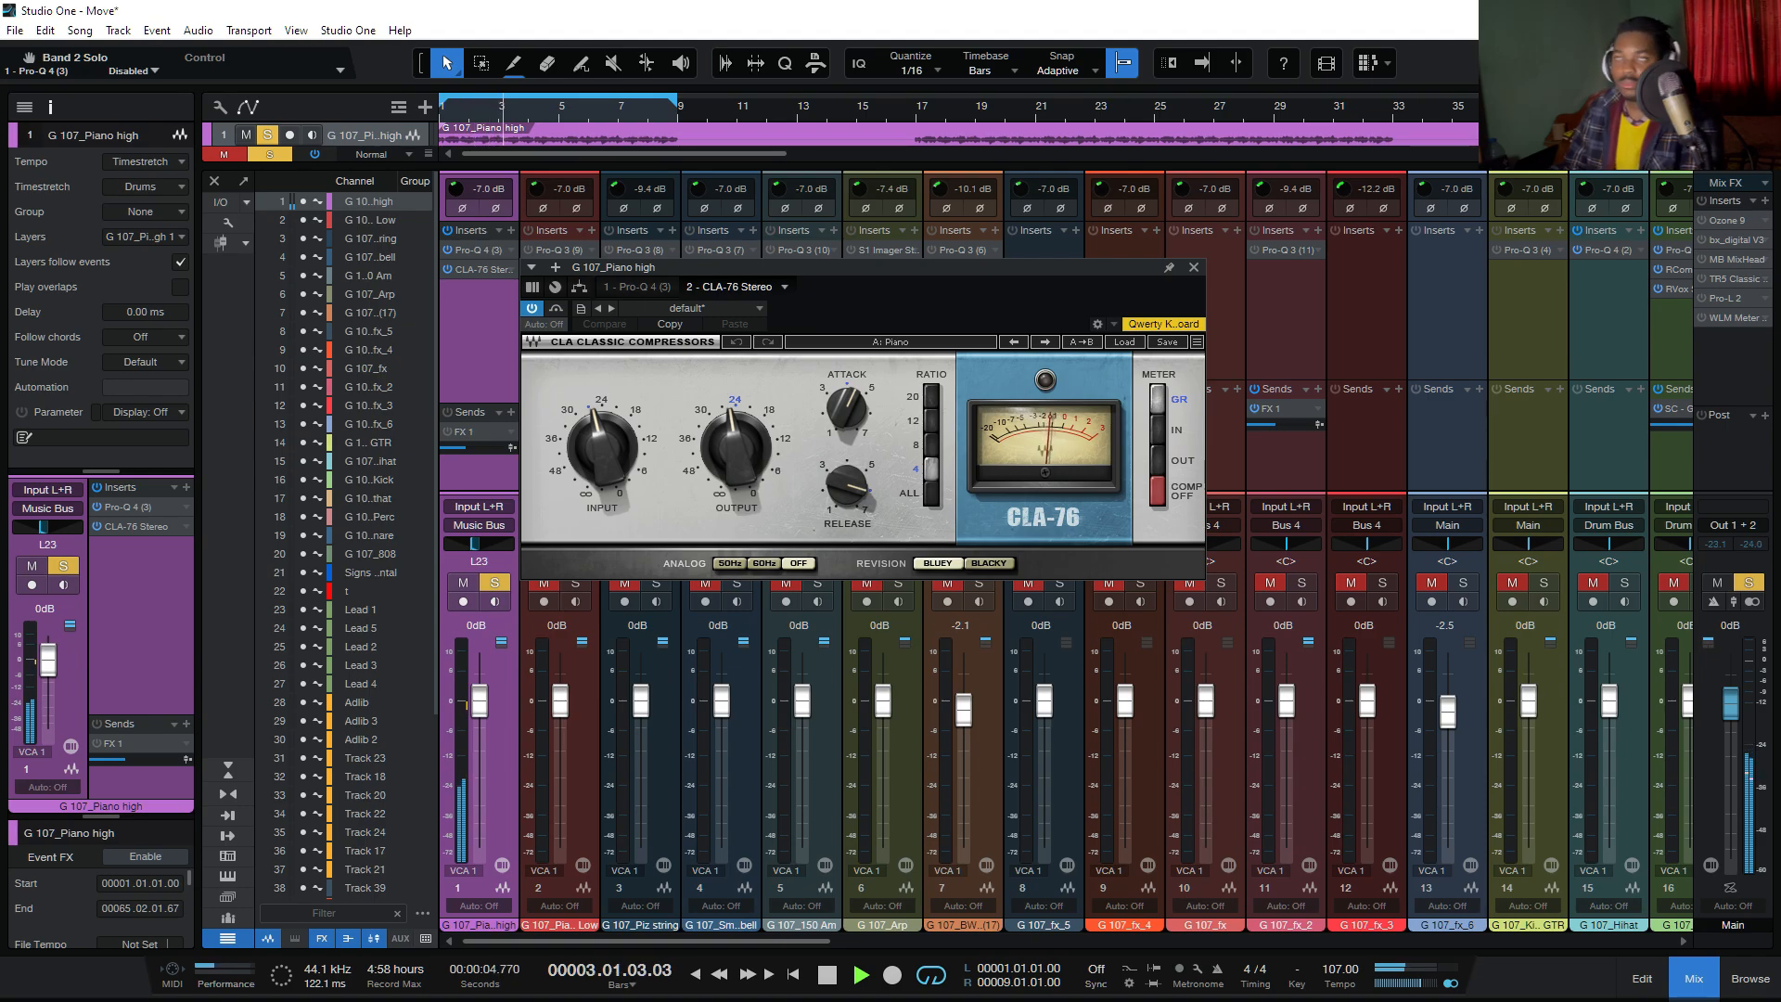
{"action": "key", "text": "space"}
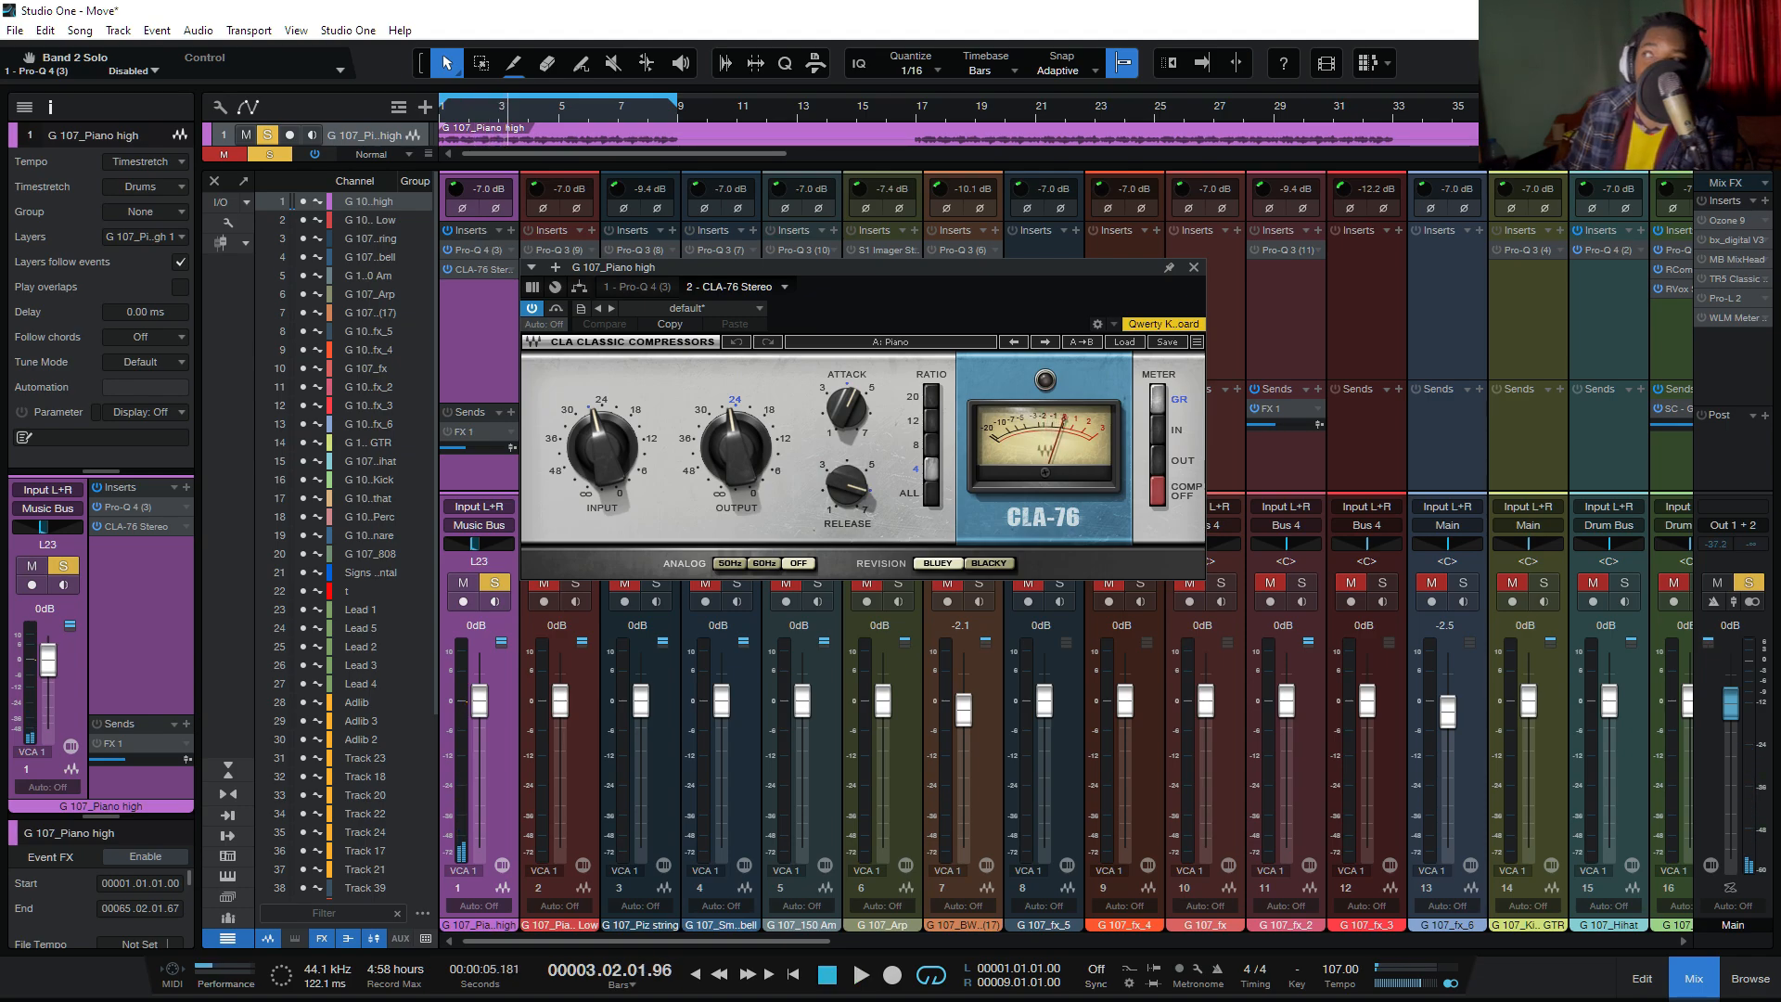
Step: Look through the CLA-76 factory presets to the Piano preset in the Bluey group, without loading another preset
{"action": "left_click", "coordinate": [1125, 341]}
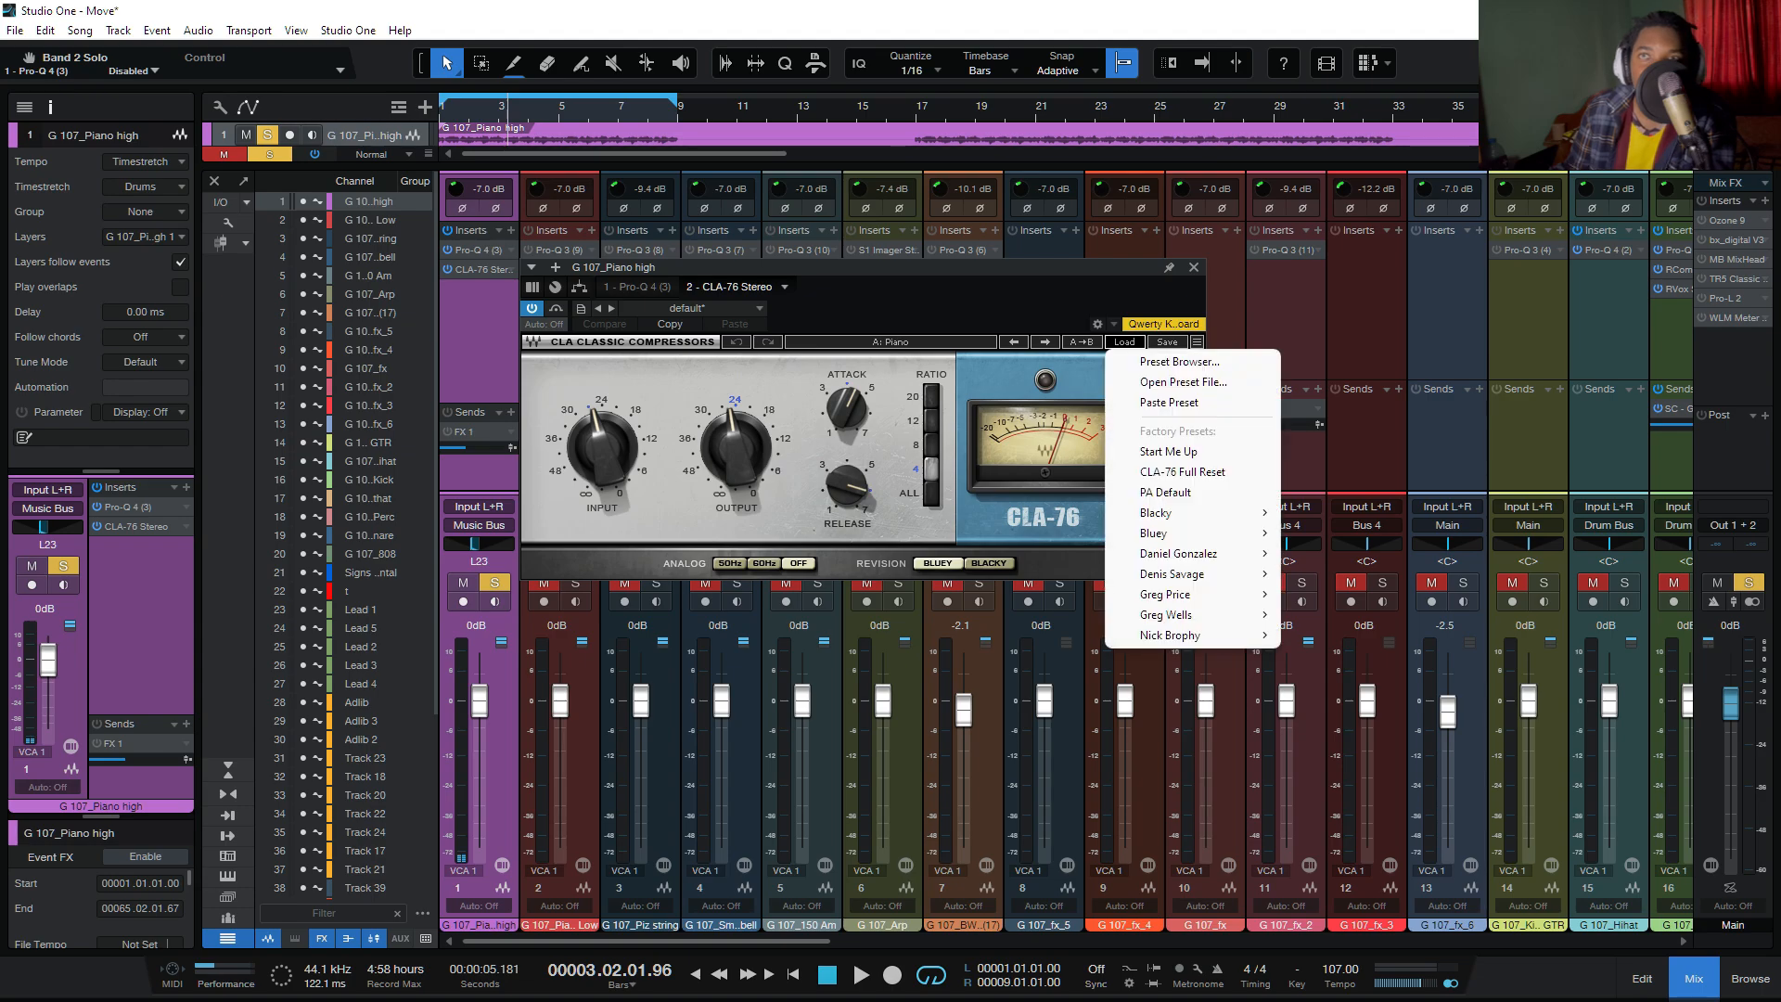
{"action": "key", "text": "Escape"}
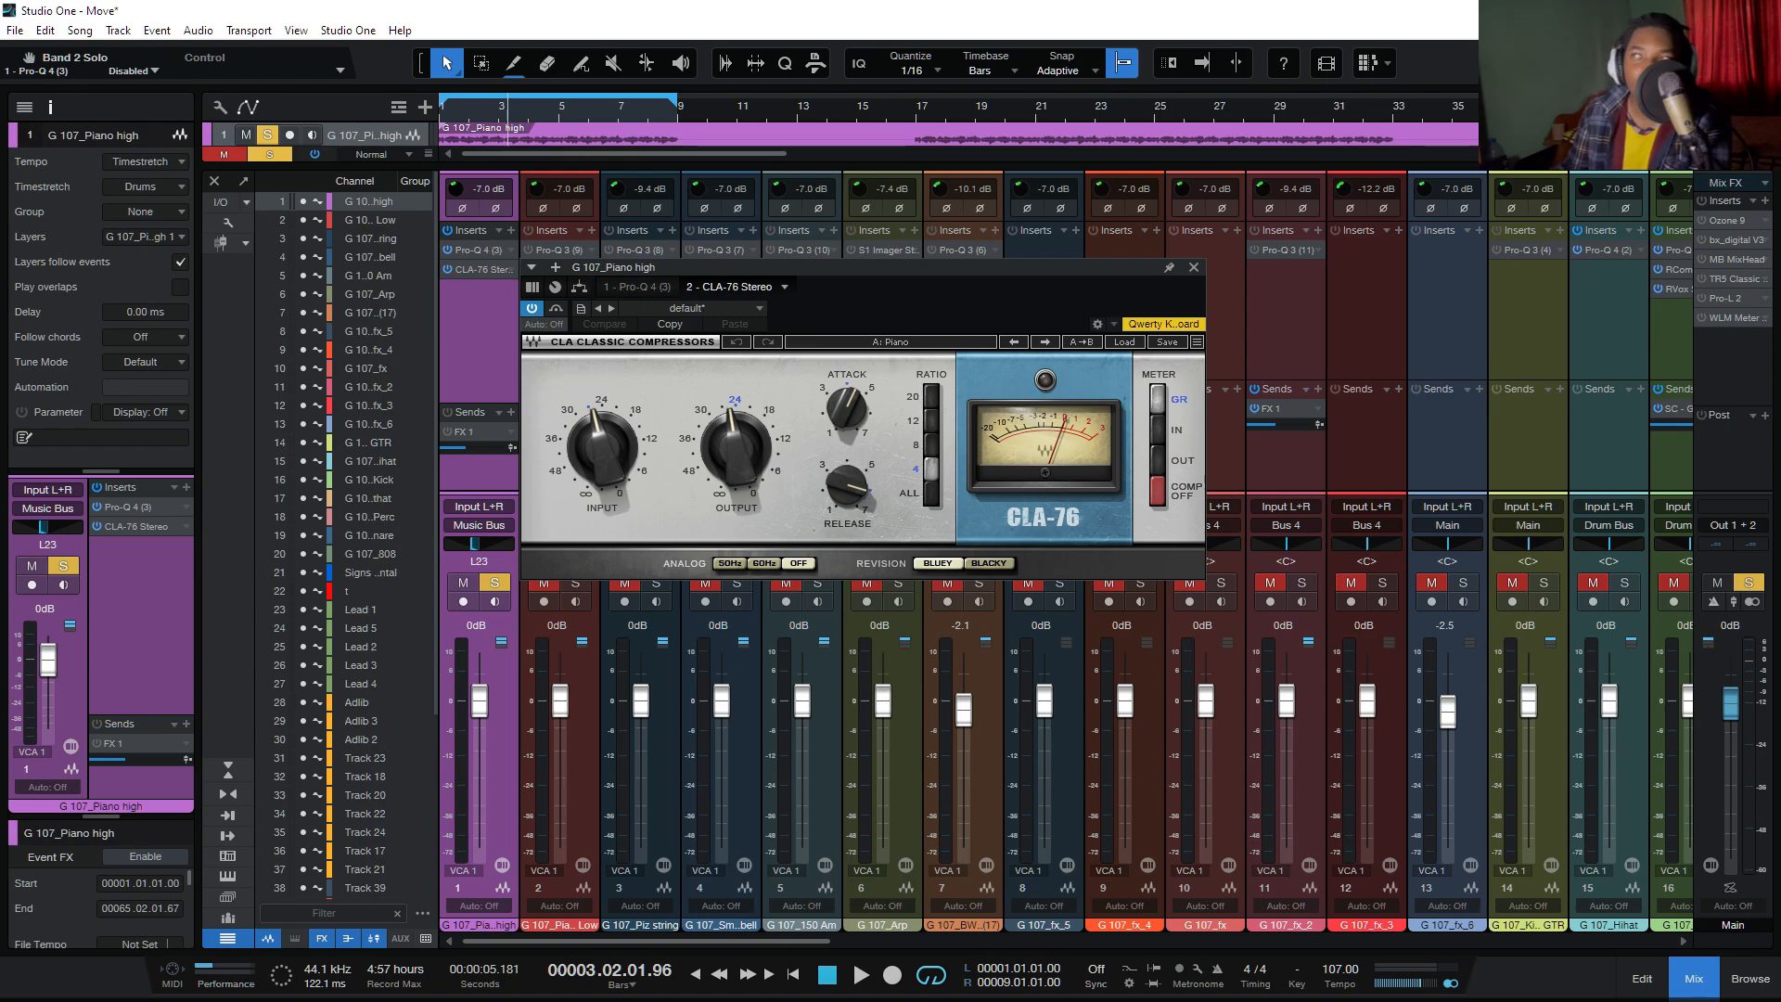
{"action": "mouse_move", "coordinate": [601, 447]}
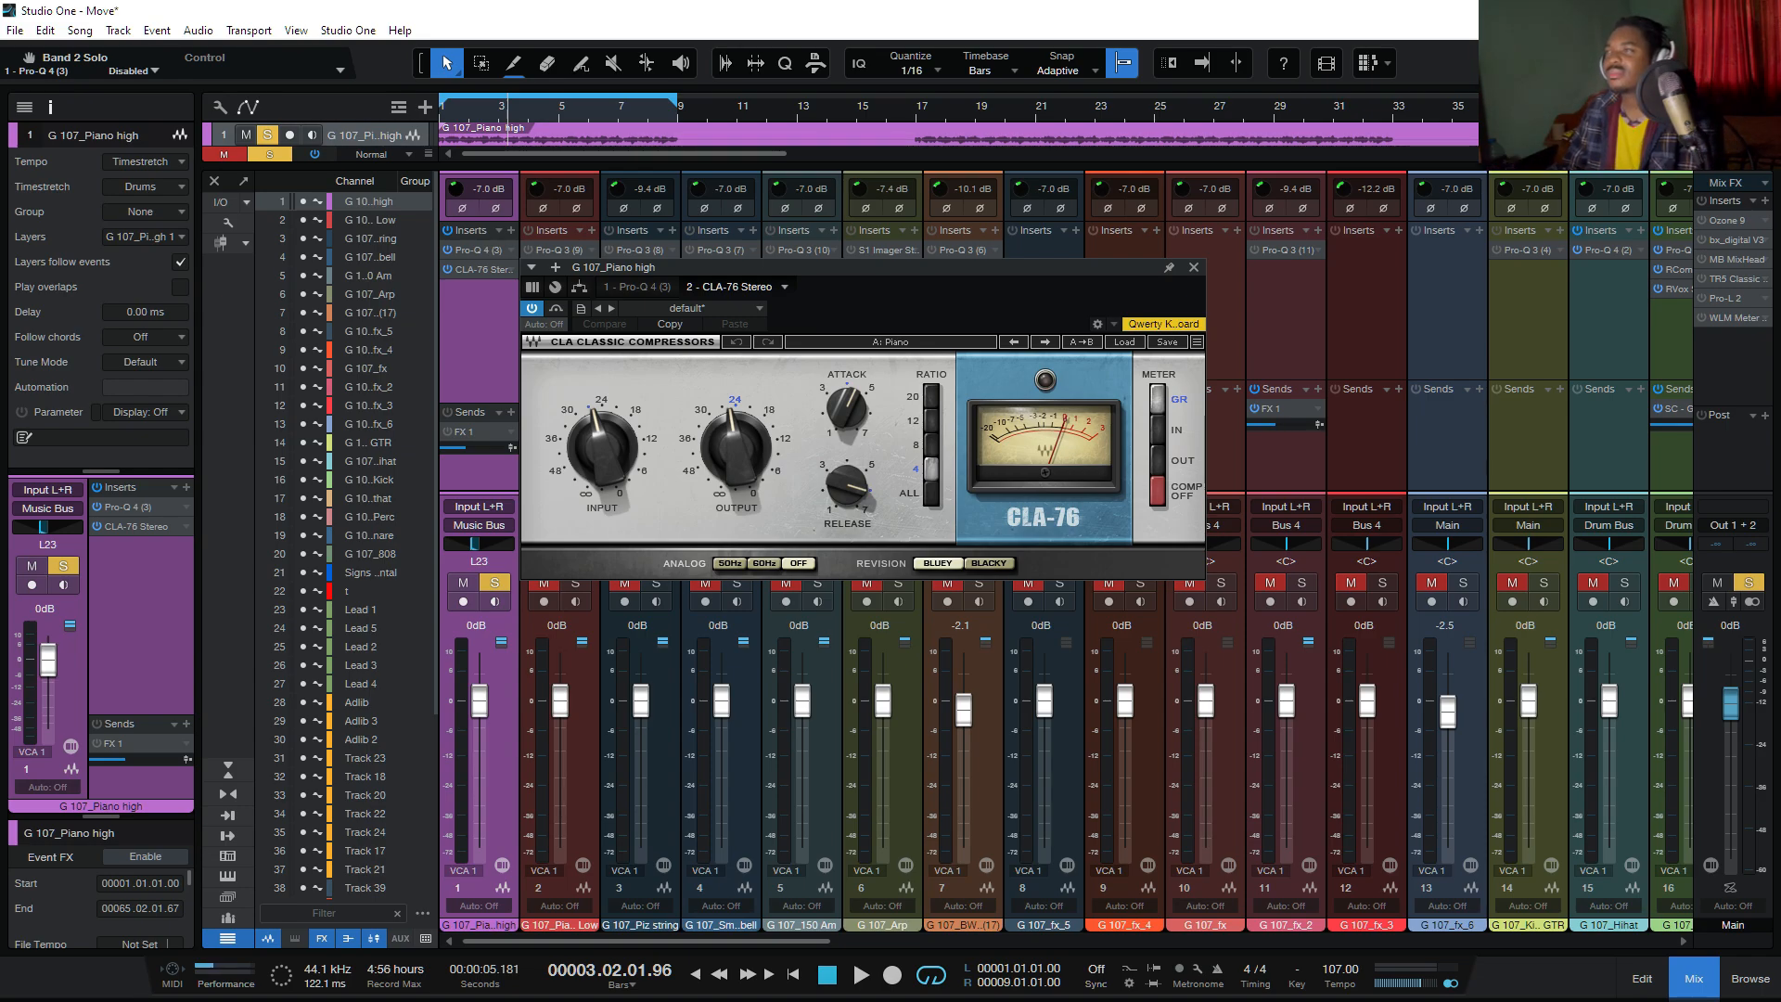
{"action": "left_click", "coordinate": [1123, 342]}
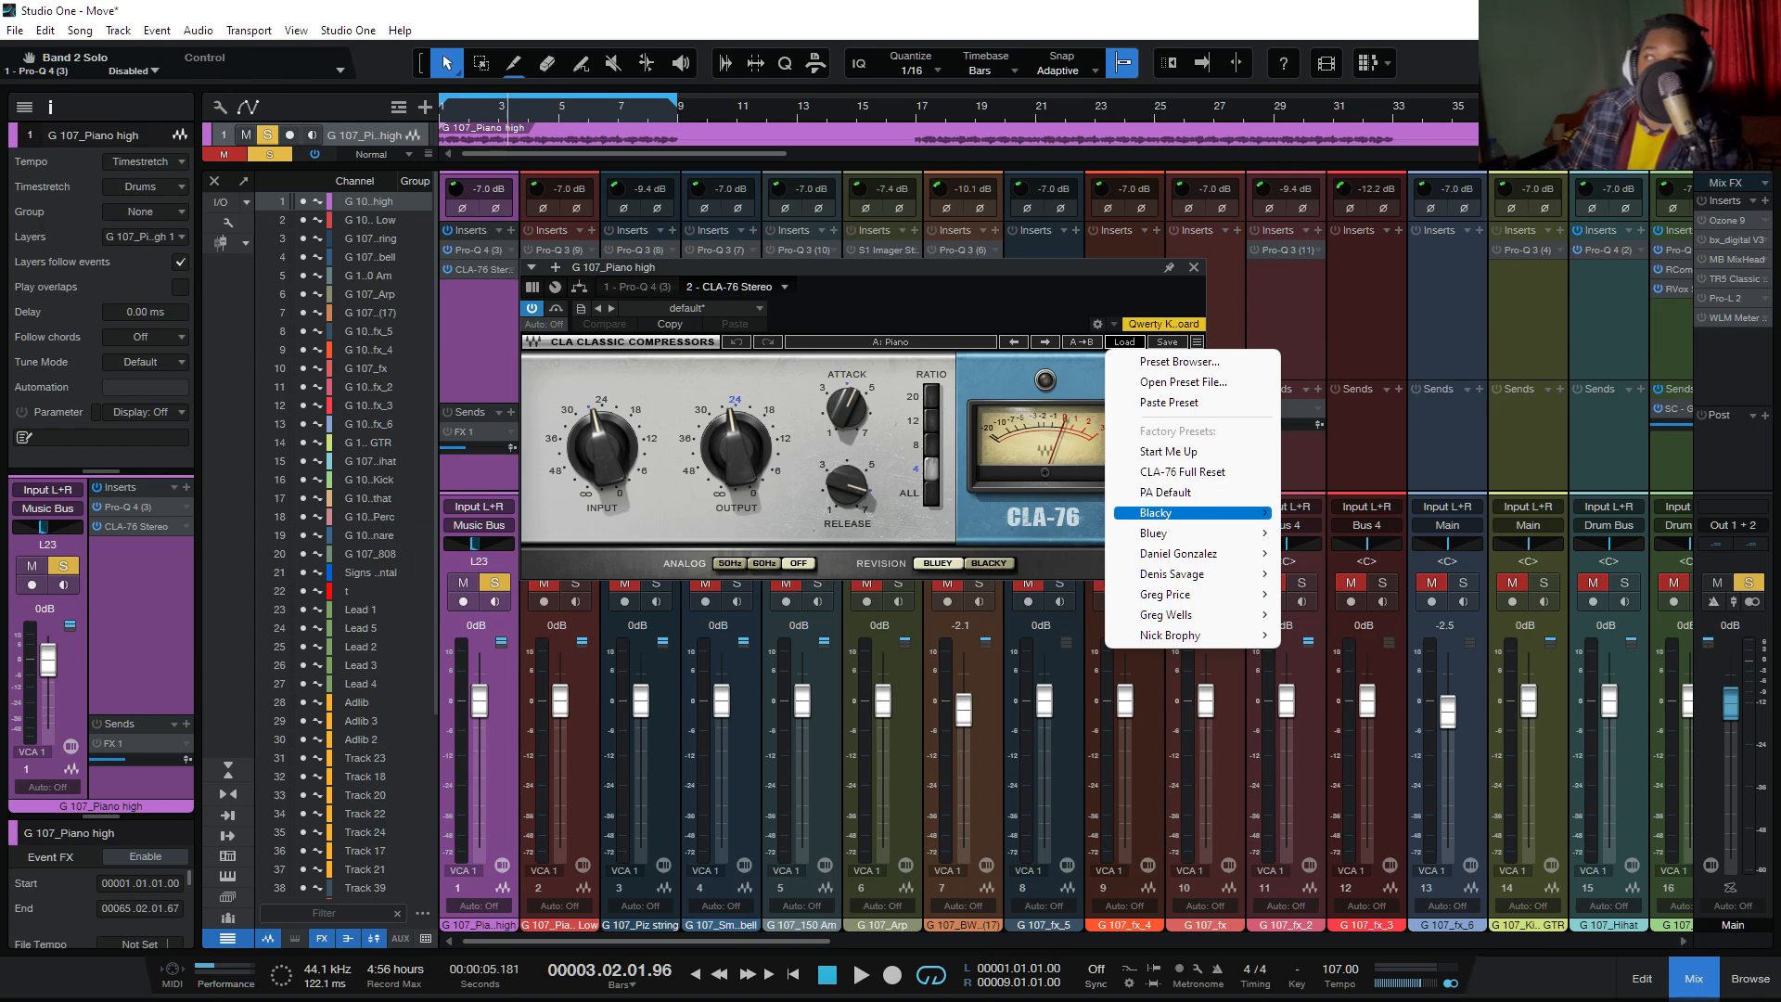
{"action": "mouse_move", "coordinate": [1192, 534]}
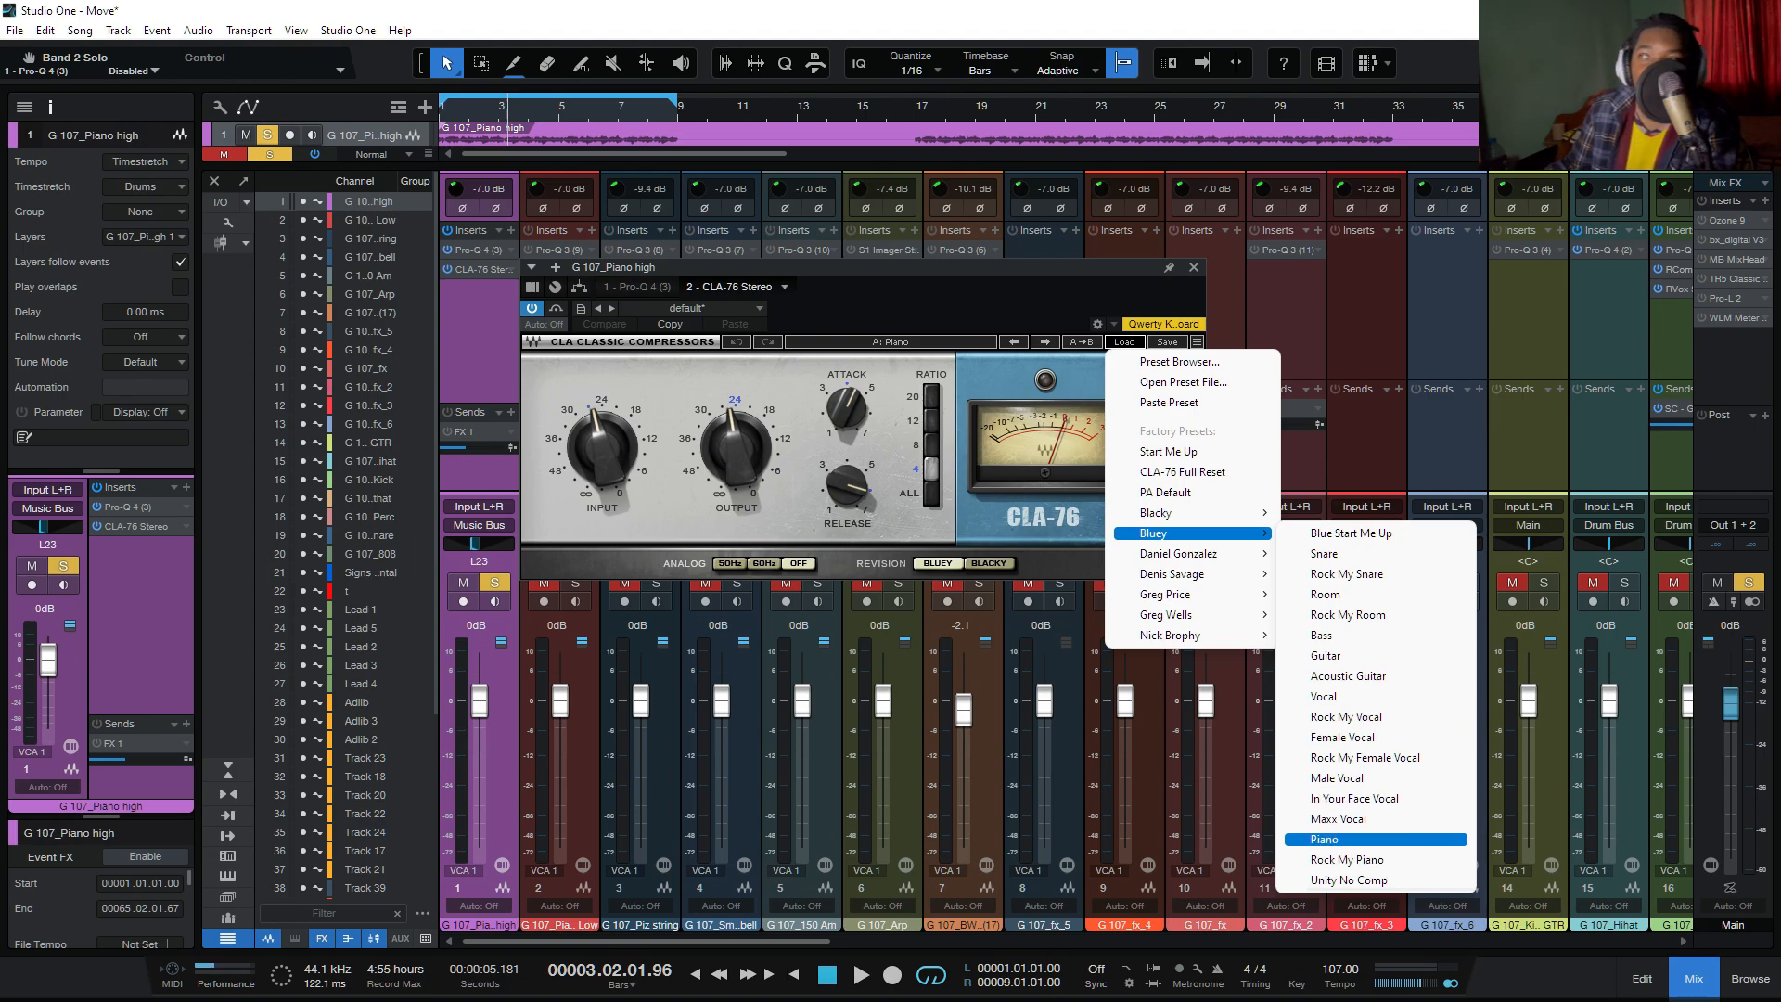
{"action": "key", "text": "Escape"}
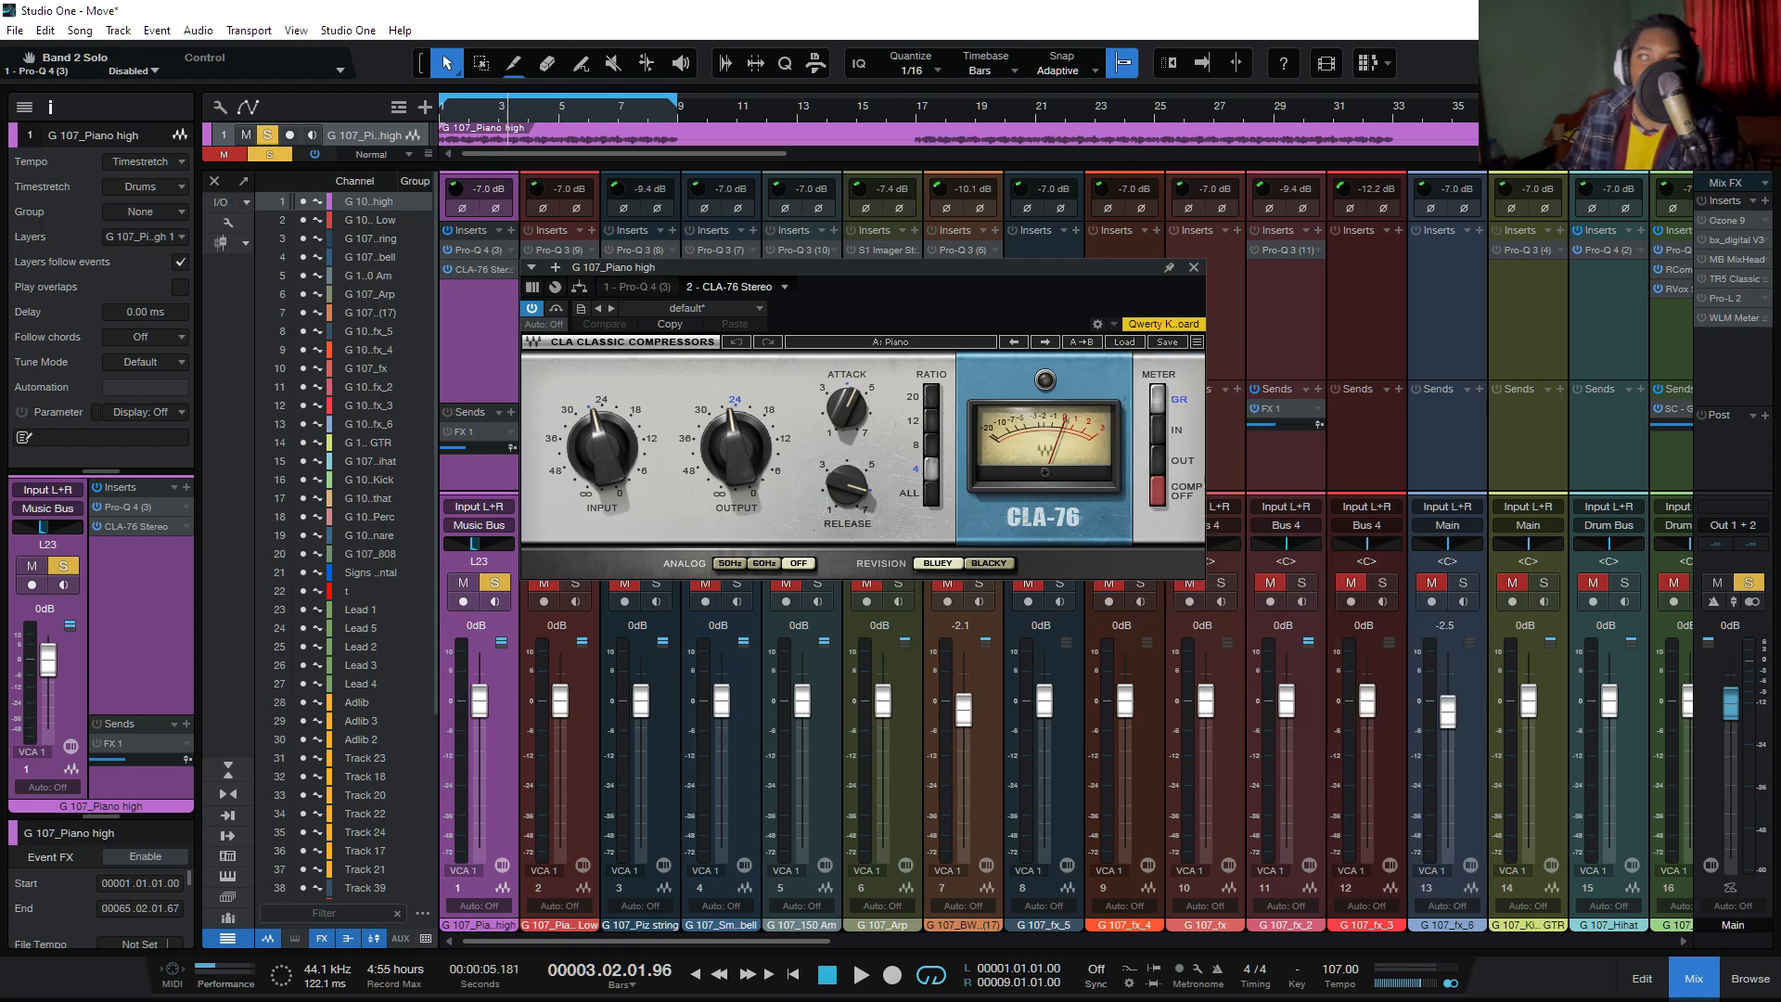
Step: Examine the CLA-76 attack, release and ratio settings and close the compressor
{"action": "mouse_move", "coordinate": [847, 408]}
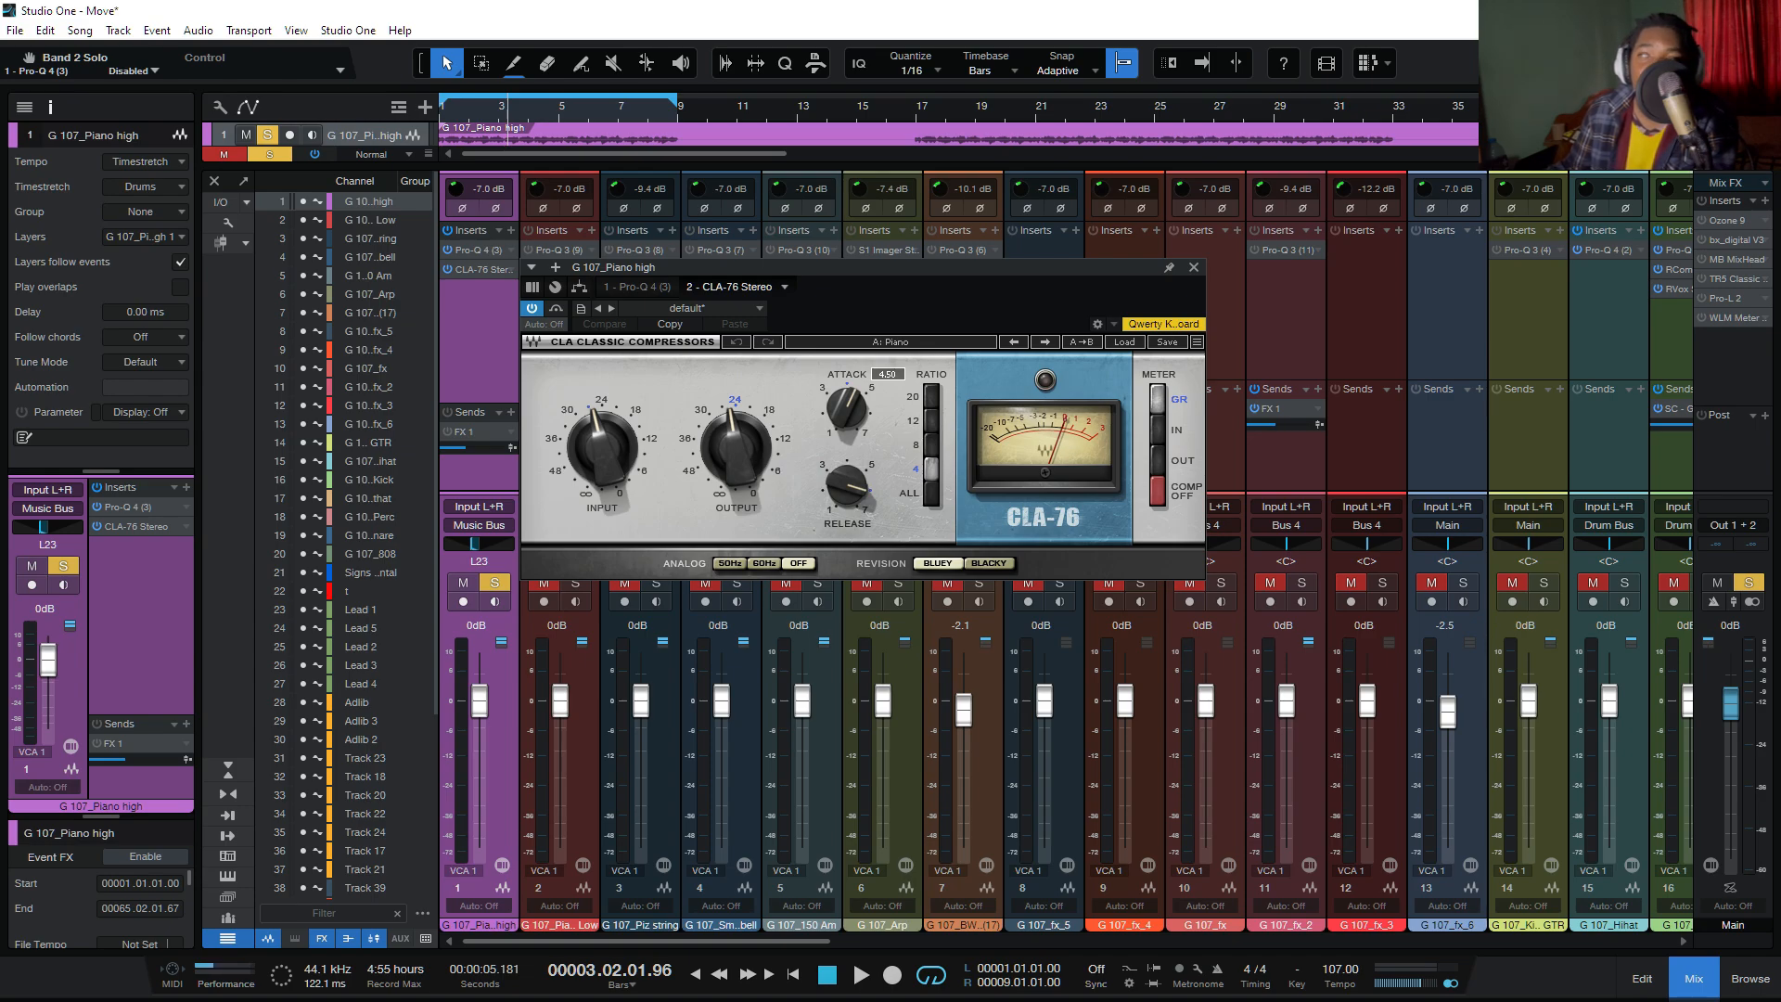
{"action": "mouse_move", "coordinate": [846, 483]}
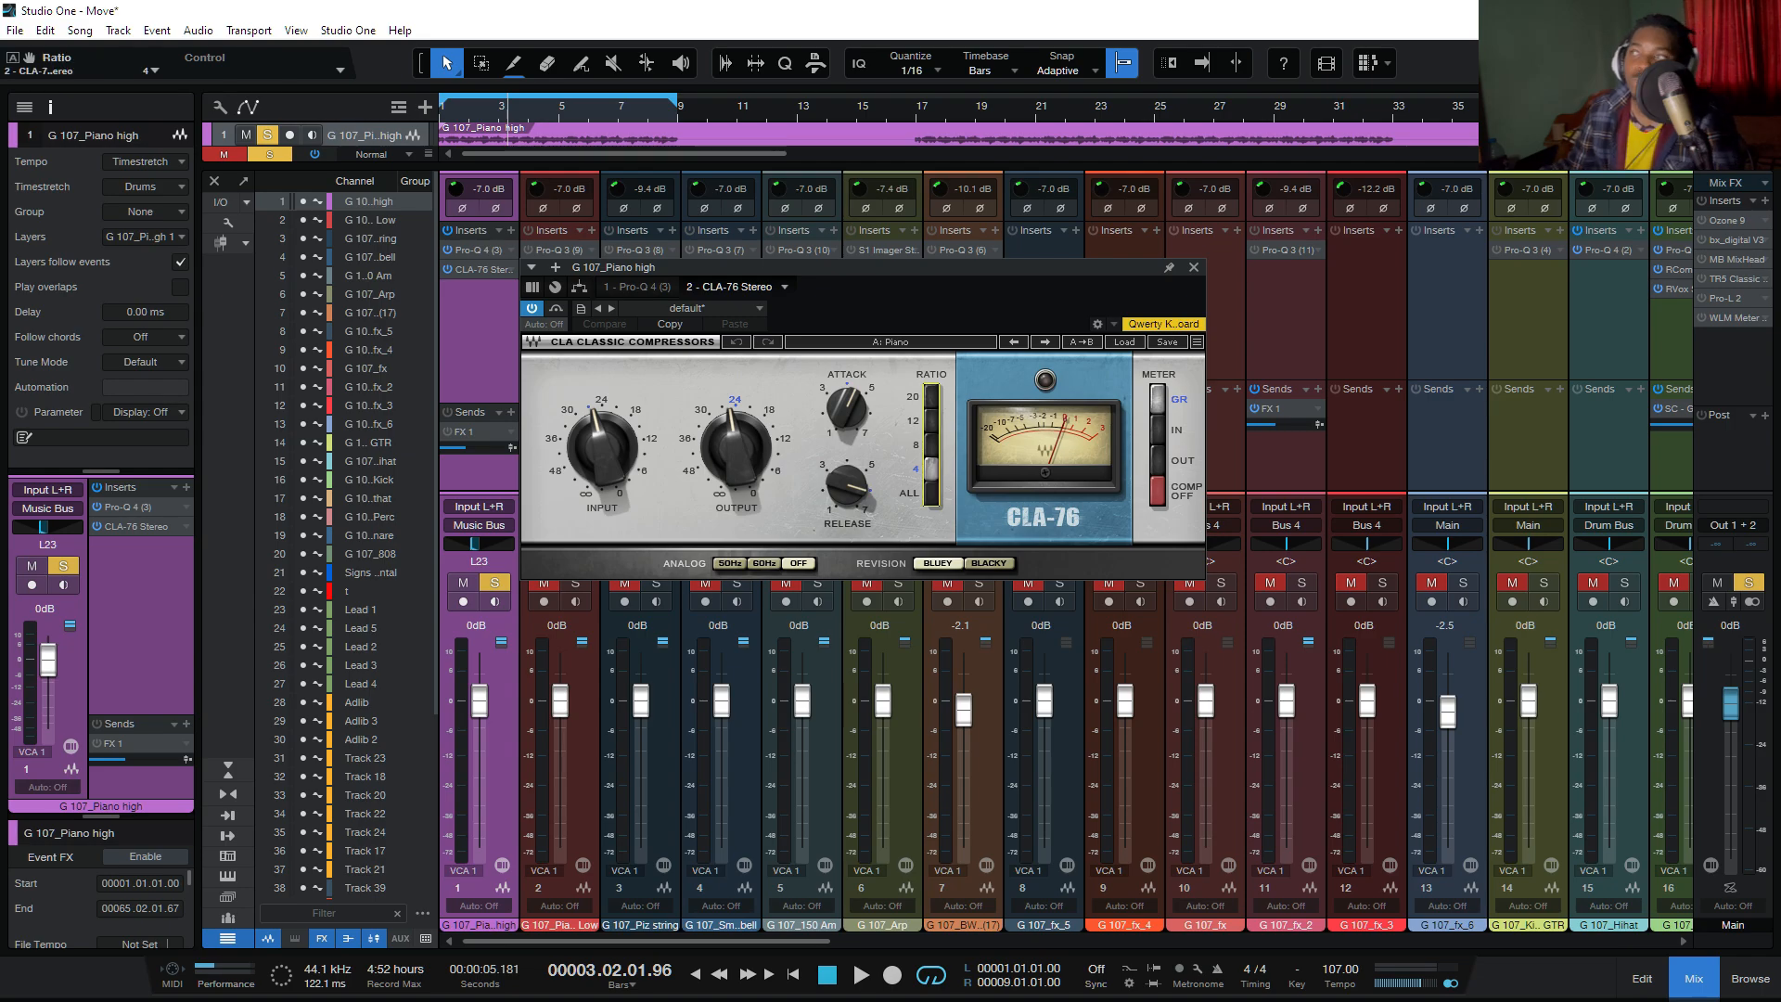
{"action": "left_click", "coordinate": [1194, 267]}
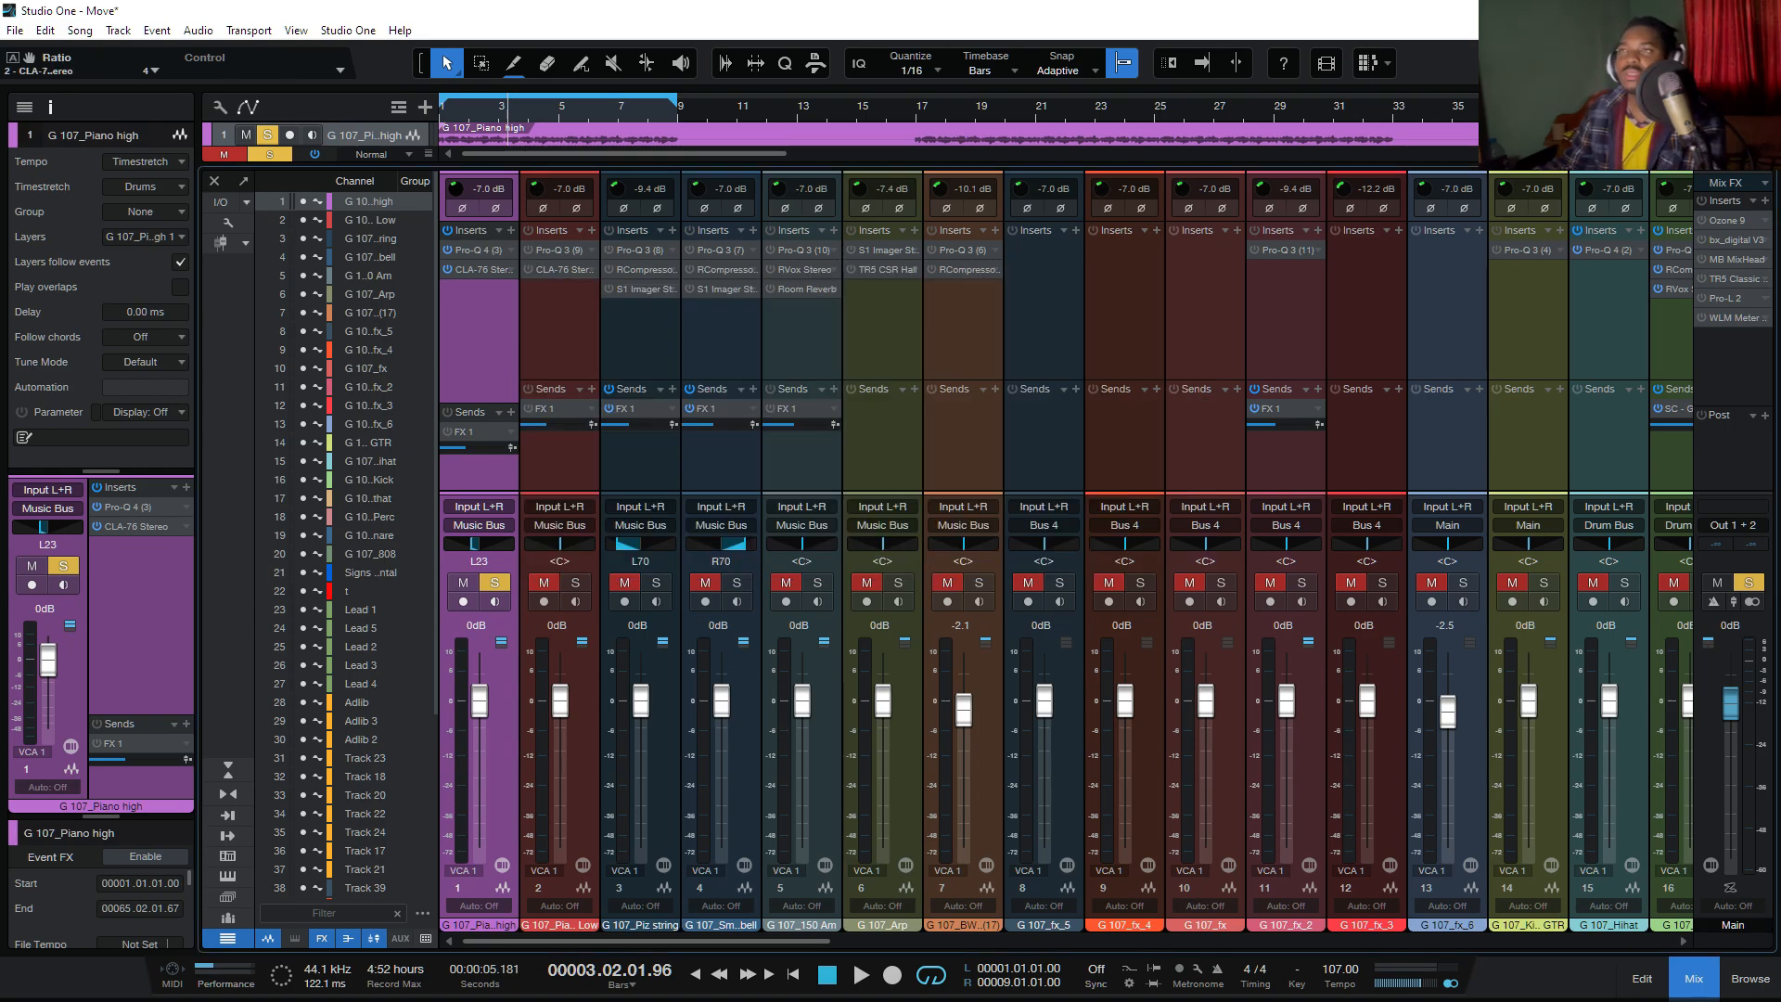
Step: Move the playhead to the loop end at bar 9 and play the section from there
{"action": "scroll", "coordinate": [960, 135], "scroll_direction": "right", "scroll_amount": 3}
{"action": "scroll", "coordinate": [960, 134], "scroll_direction": "down", "scroll_amount": 1}
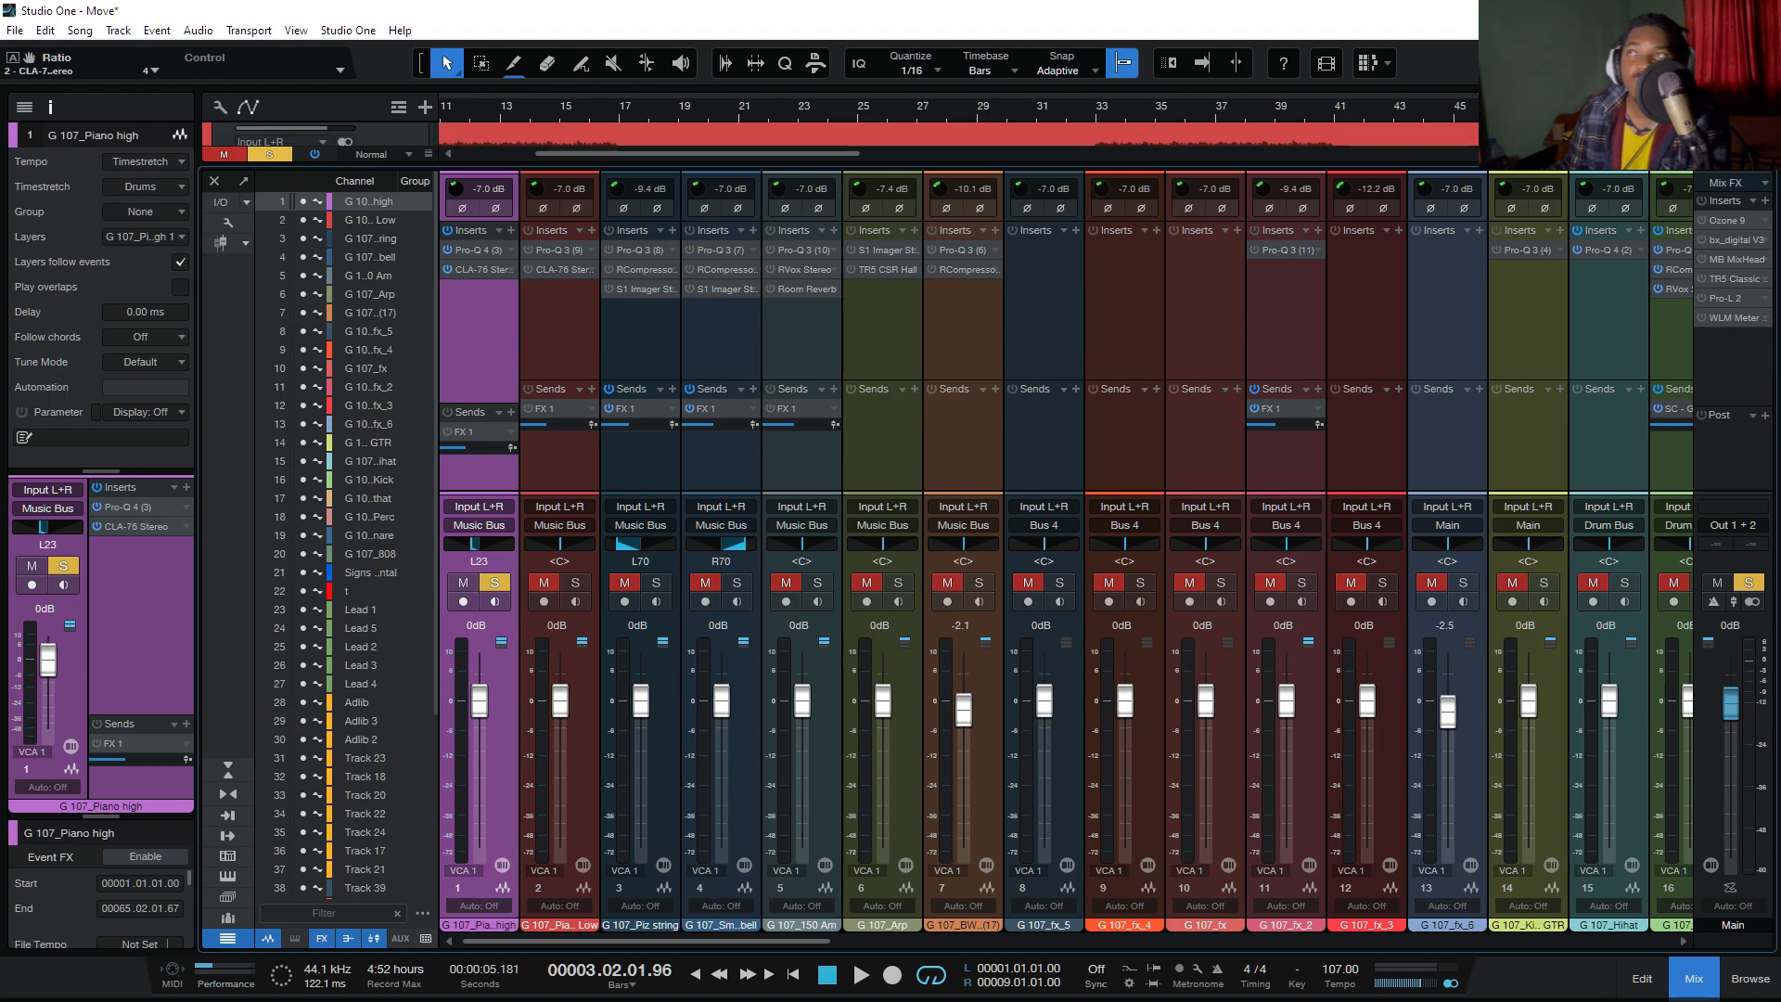
{"action": "key", "text": "KP_2"}
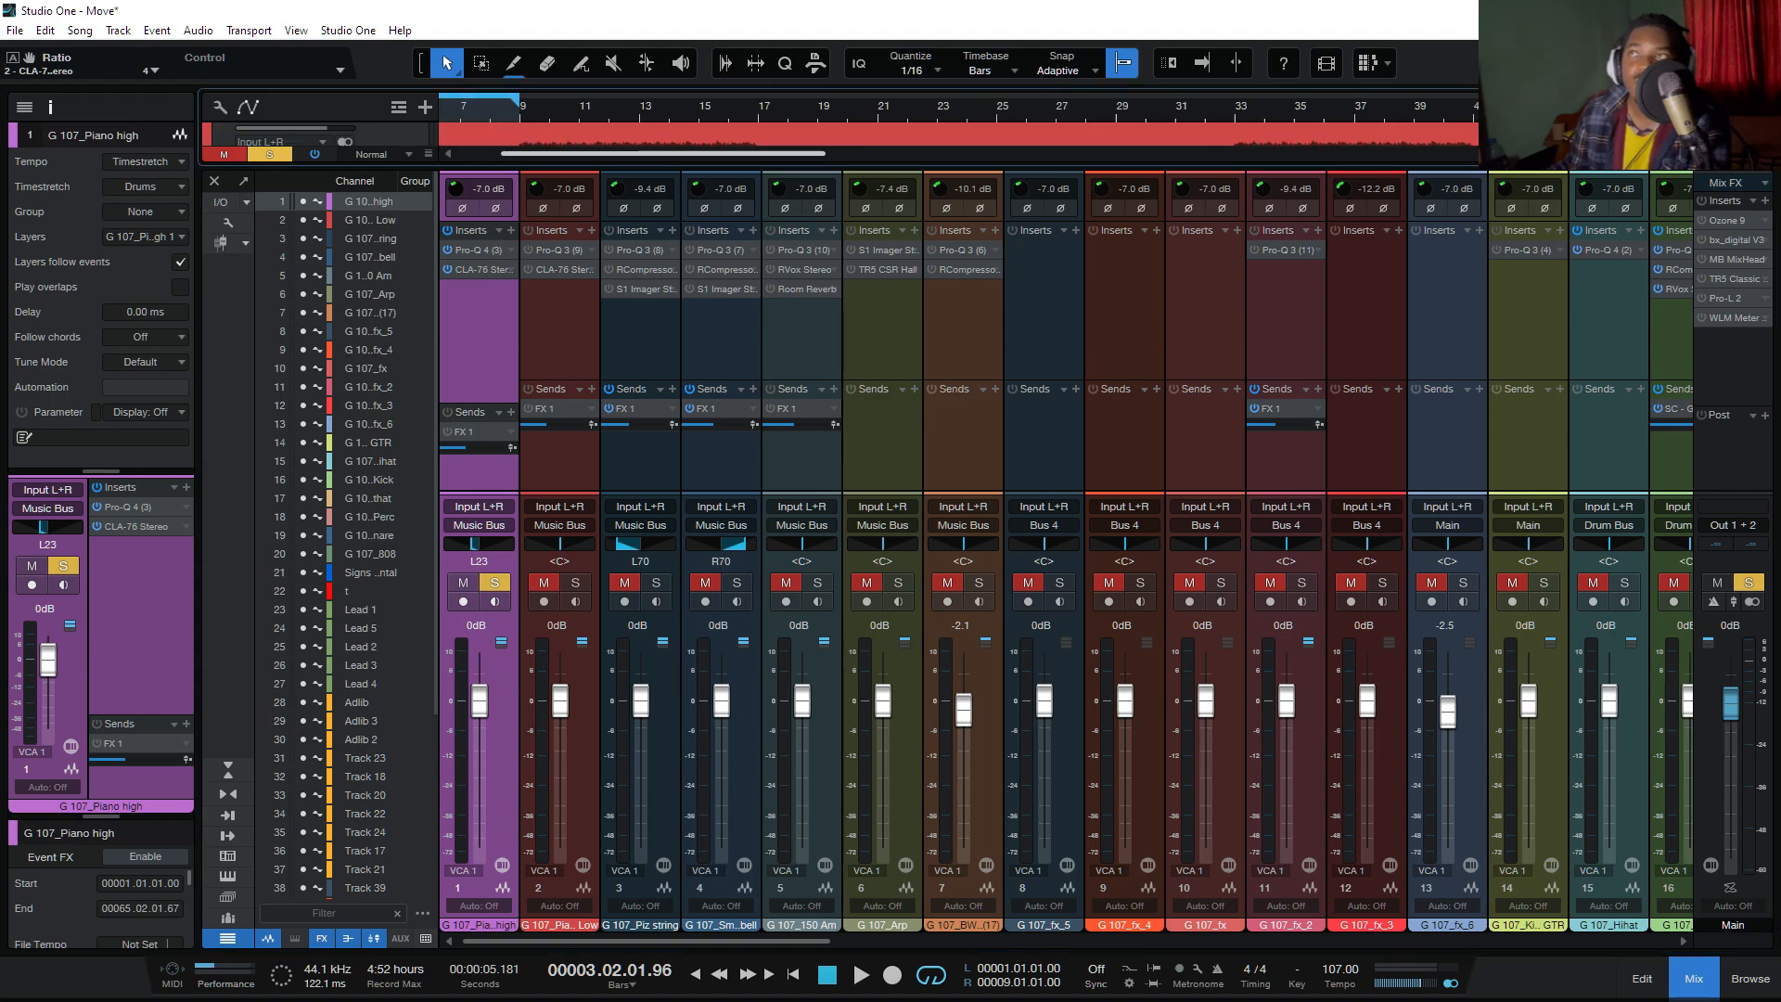
{"action": "key", "text": "space"}
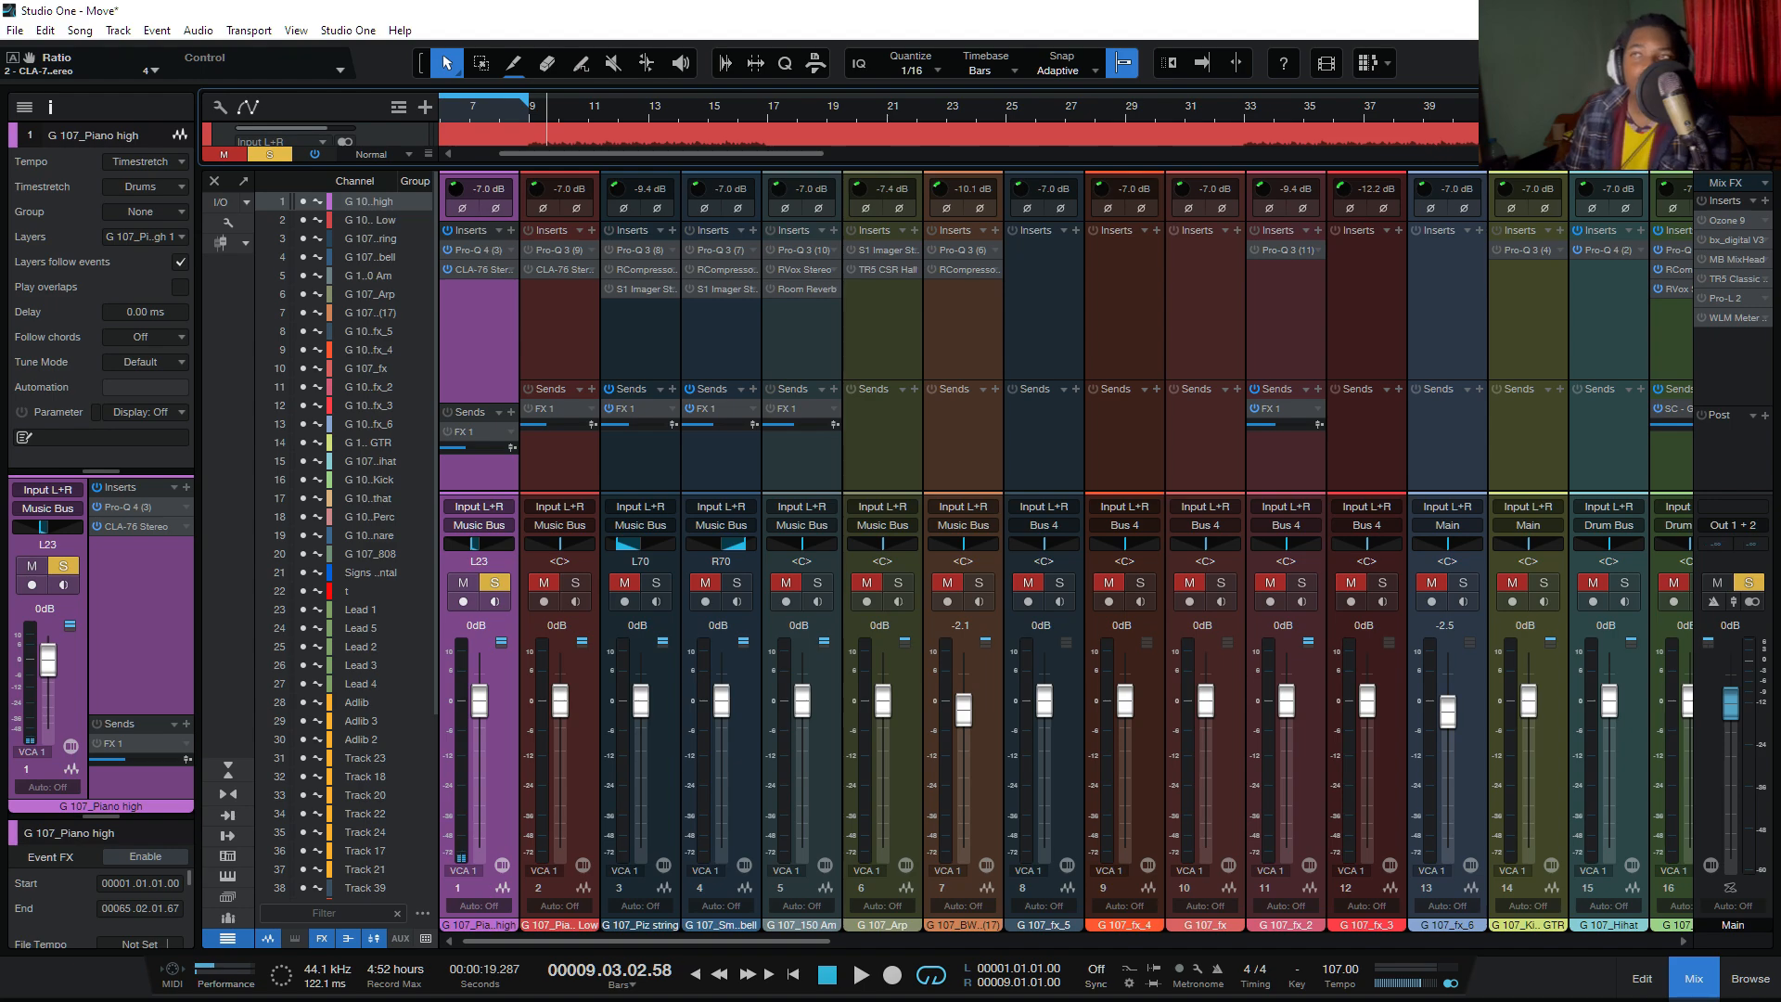
Step: Switch the solo from the G 107_Piano high channel to the Piano Low channel and play it to about bar 11
{"action": "left_click", "coordinate": [576, 583]}
{"action": "left_click", "coordinate": [494, 583]}
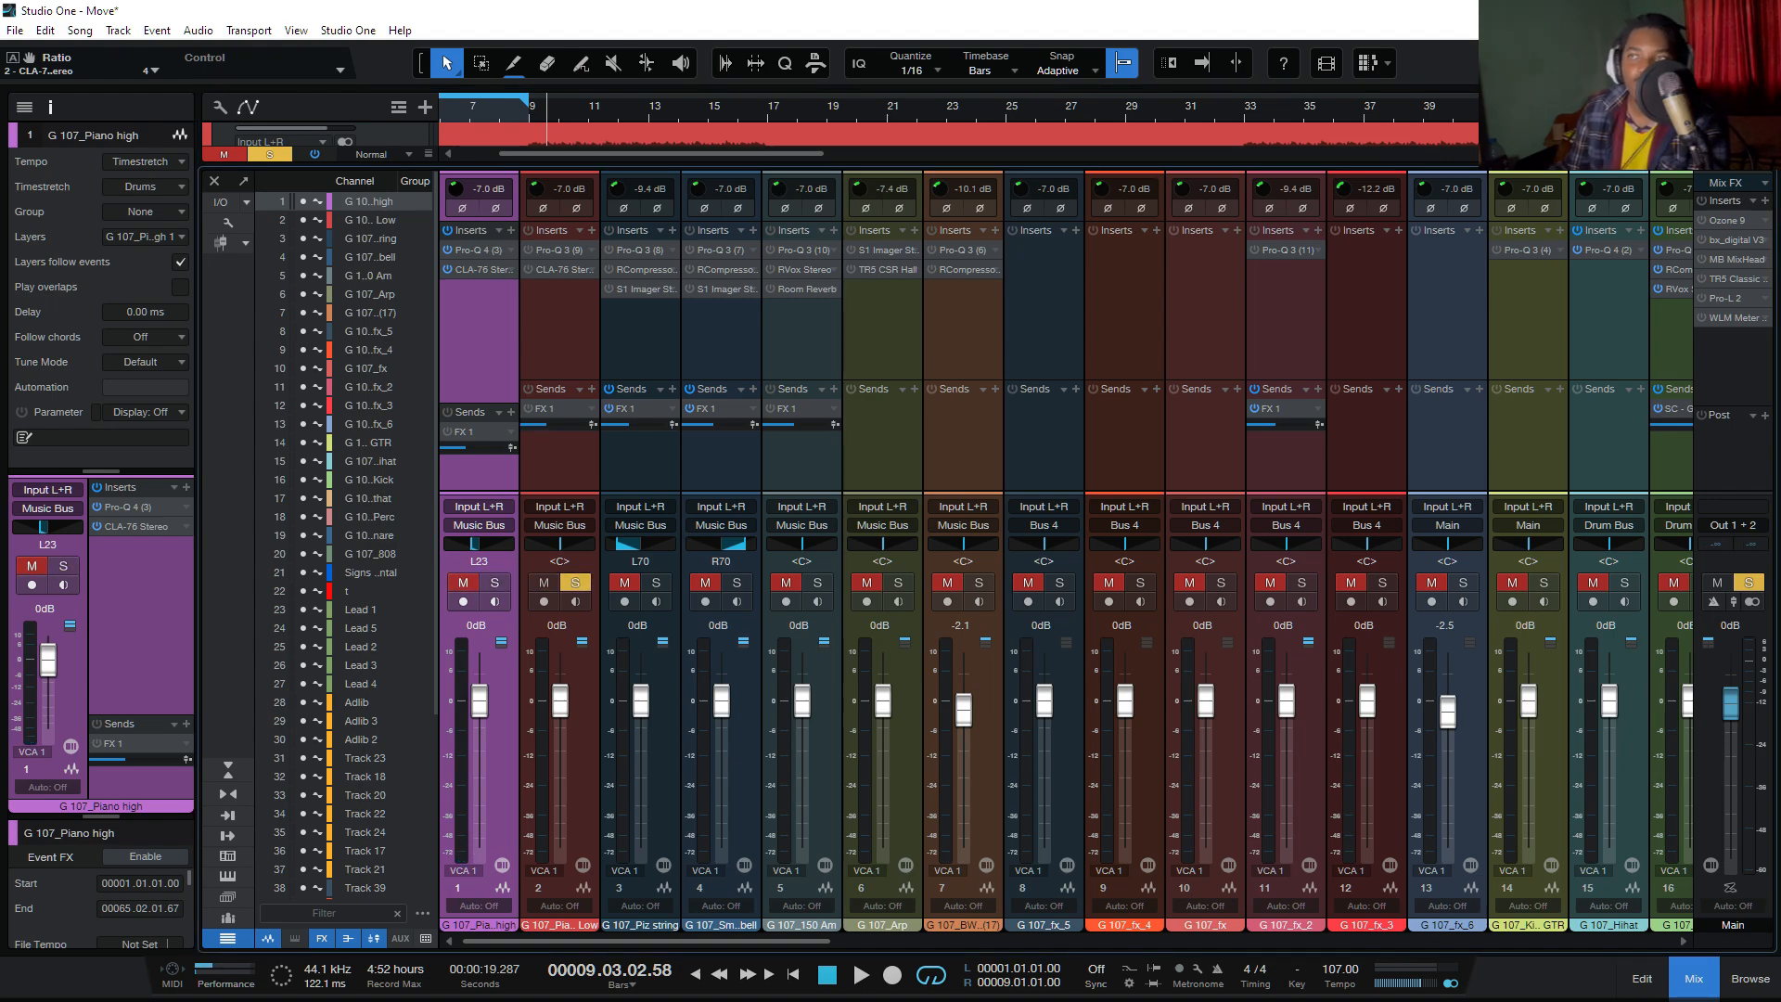
{"action": "key", "text": "space"}
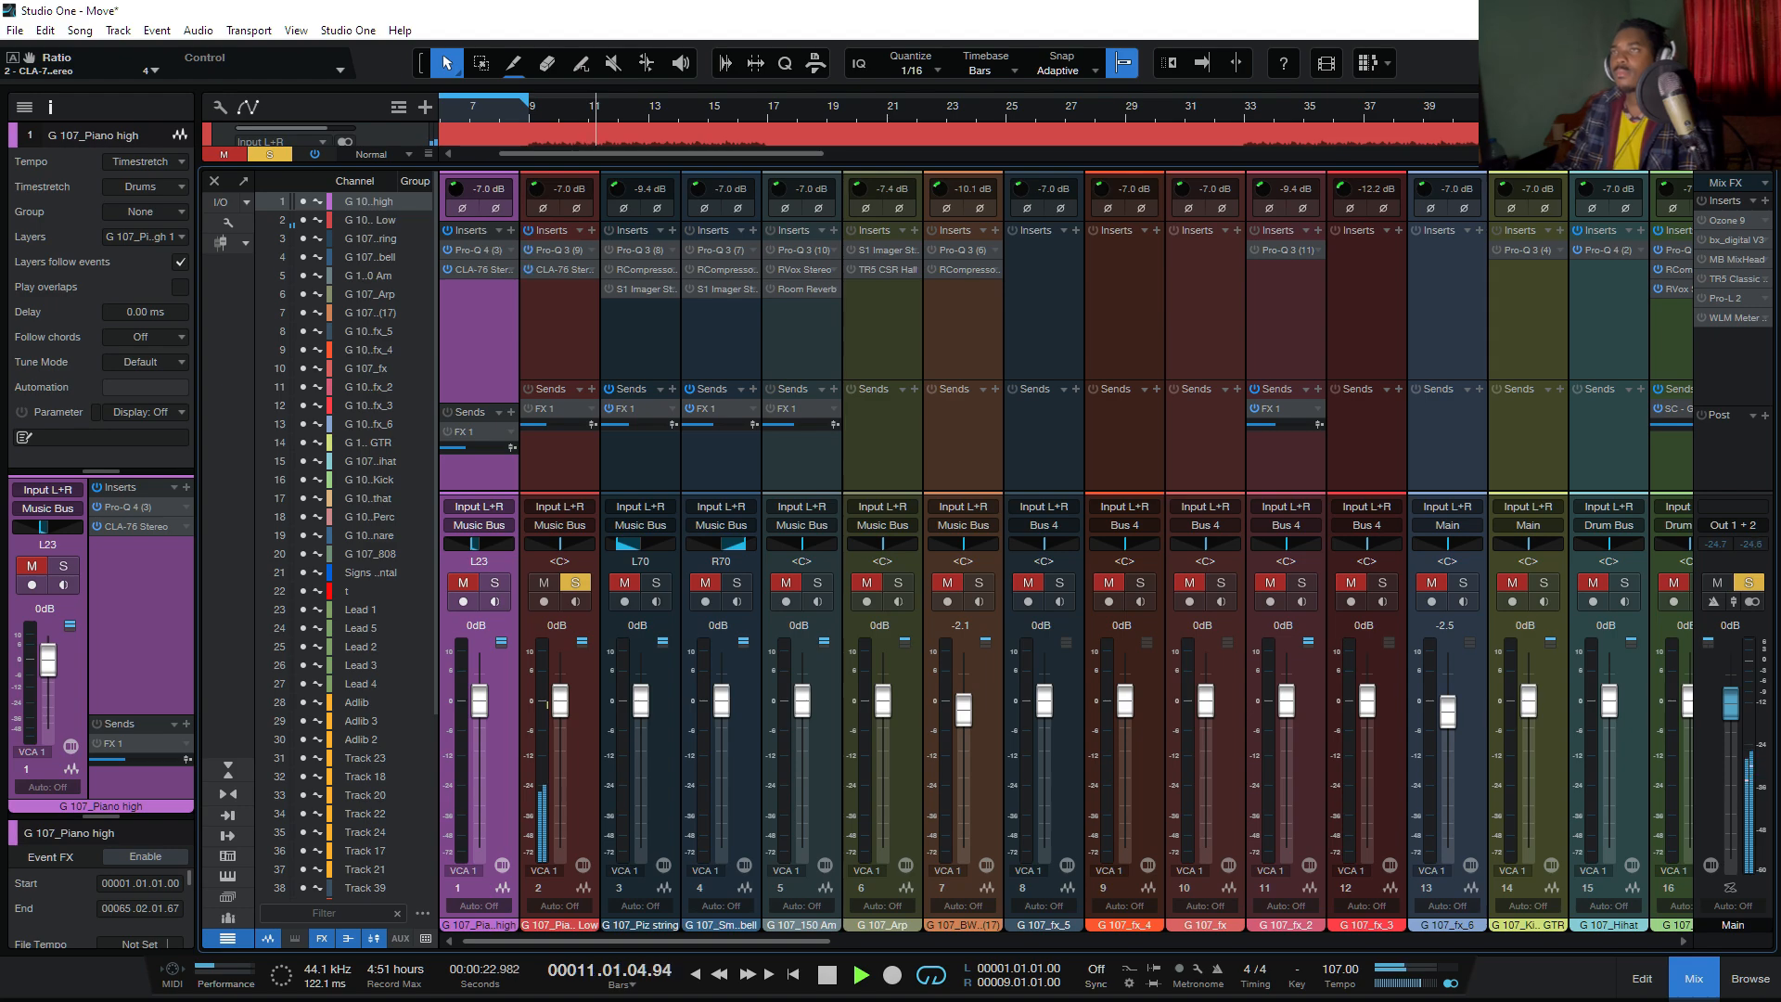
{"action": "key", "text": "space"}
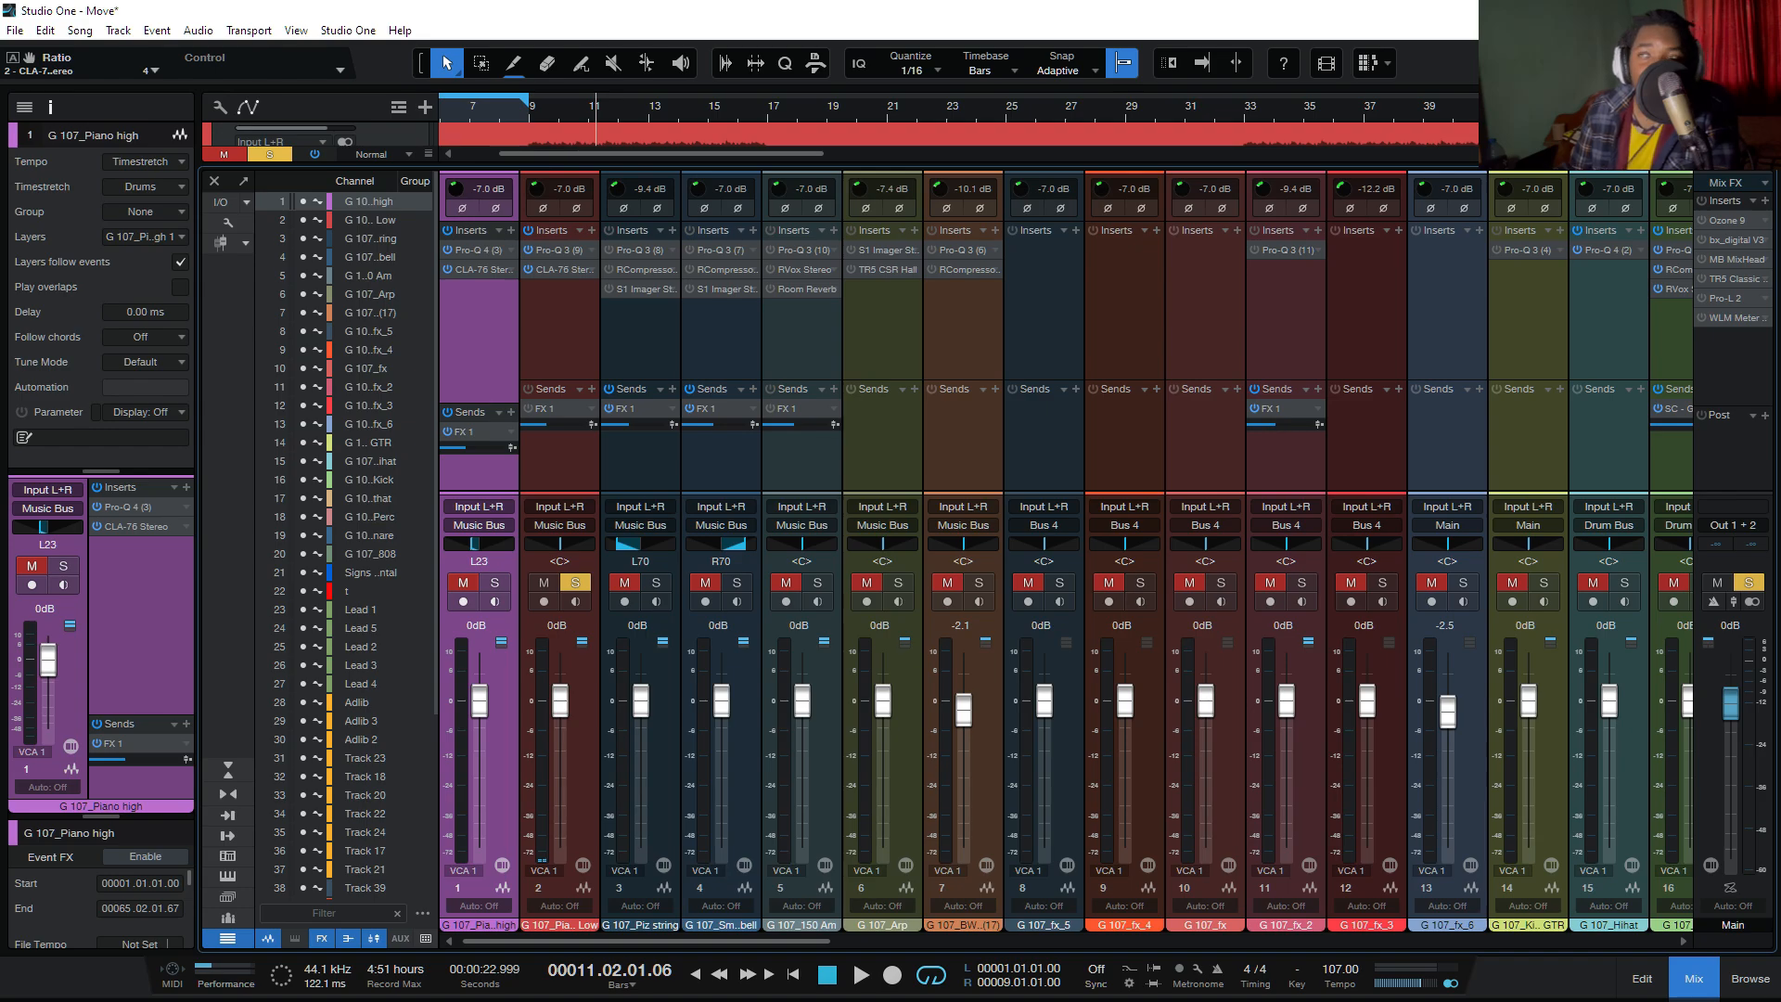
{"action": "mouse_move", "coordinate": [646, 940]}
{"action": "left_mouse_down"}
{"action": "mouse_move", "coordinate": [1434, 940]}
{"action": "mouse_move", "coordinate": [649, 940]}
{"action": "left_mouse_up"}
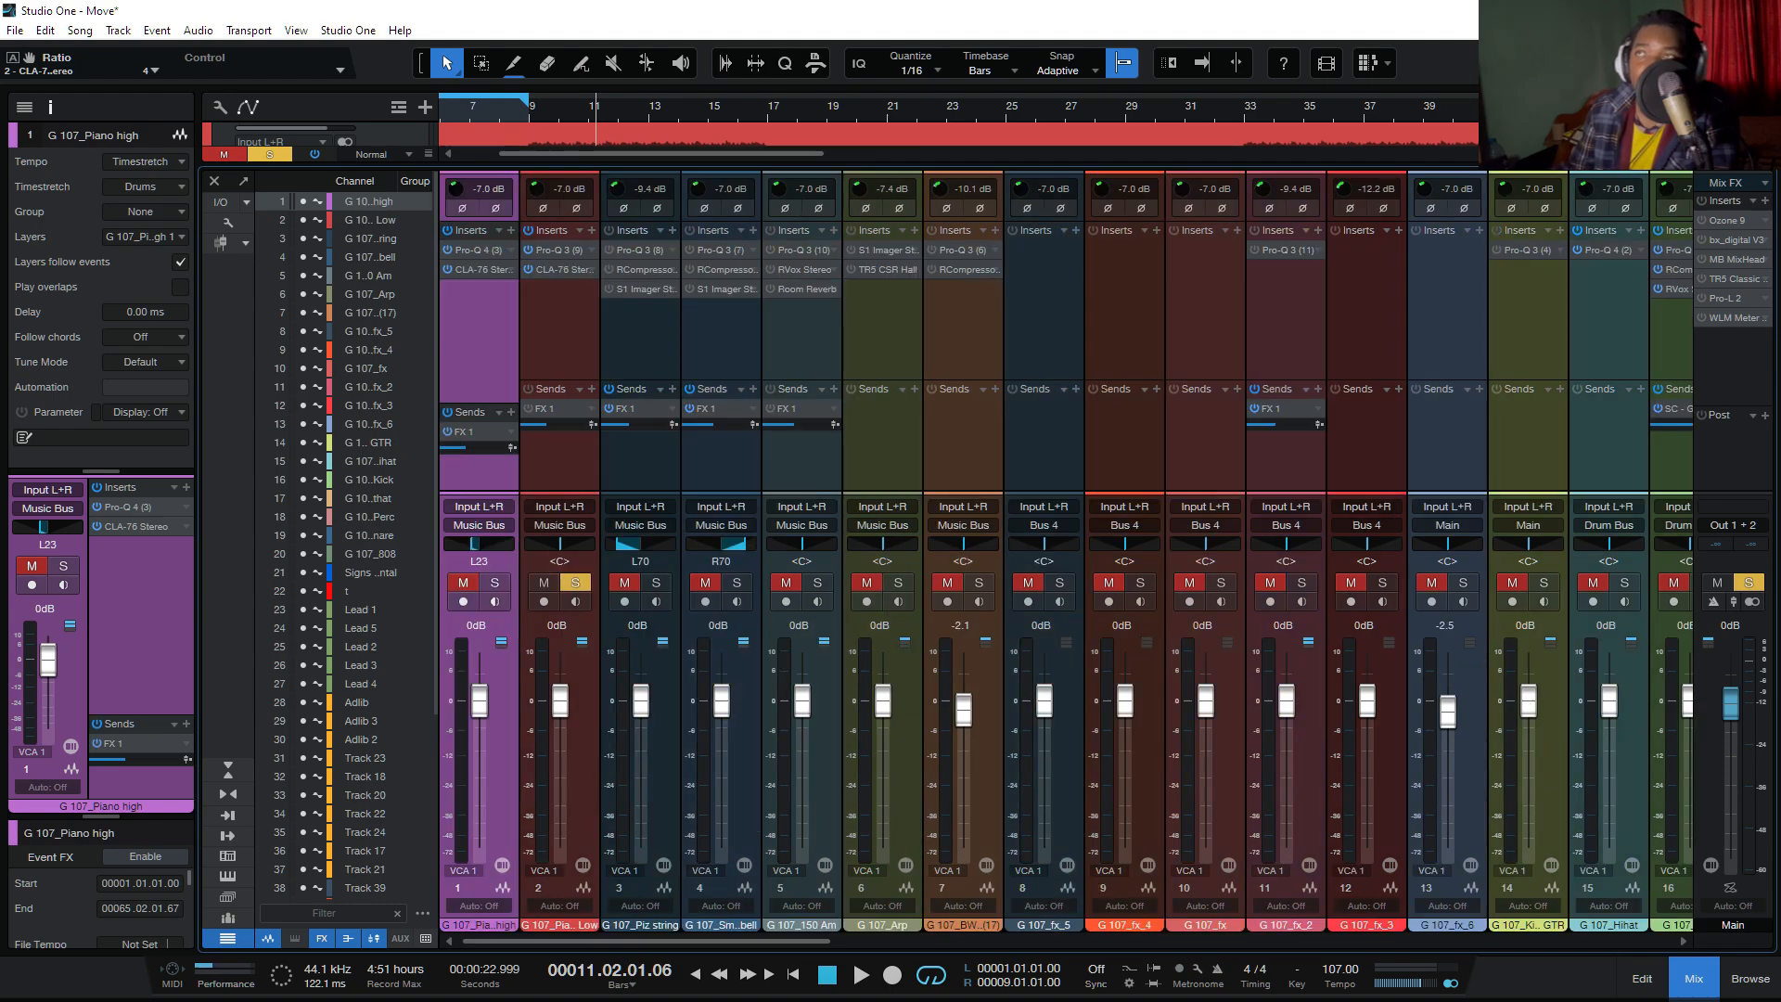
Step: Play from the song start and add the G 107_Piano high track to the solo, stopping at about bar 6
{"action": "key", "text": "comma"}
{"action": "key", "text": "space"}
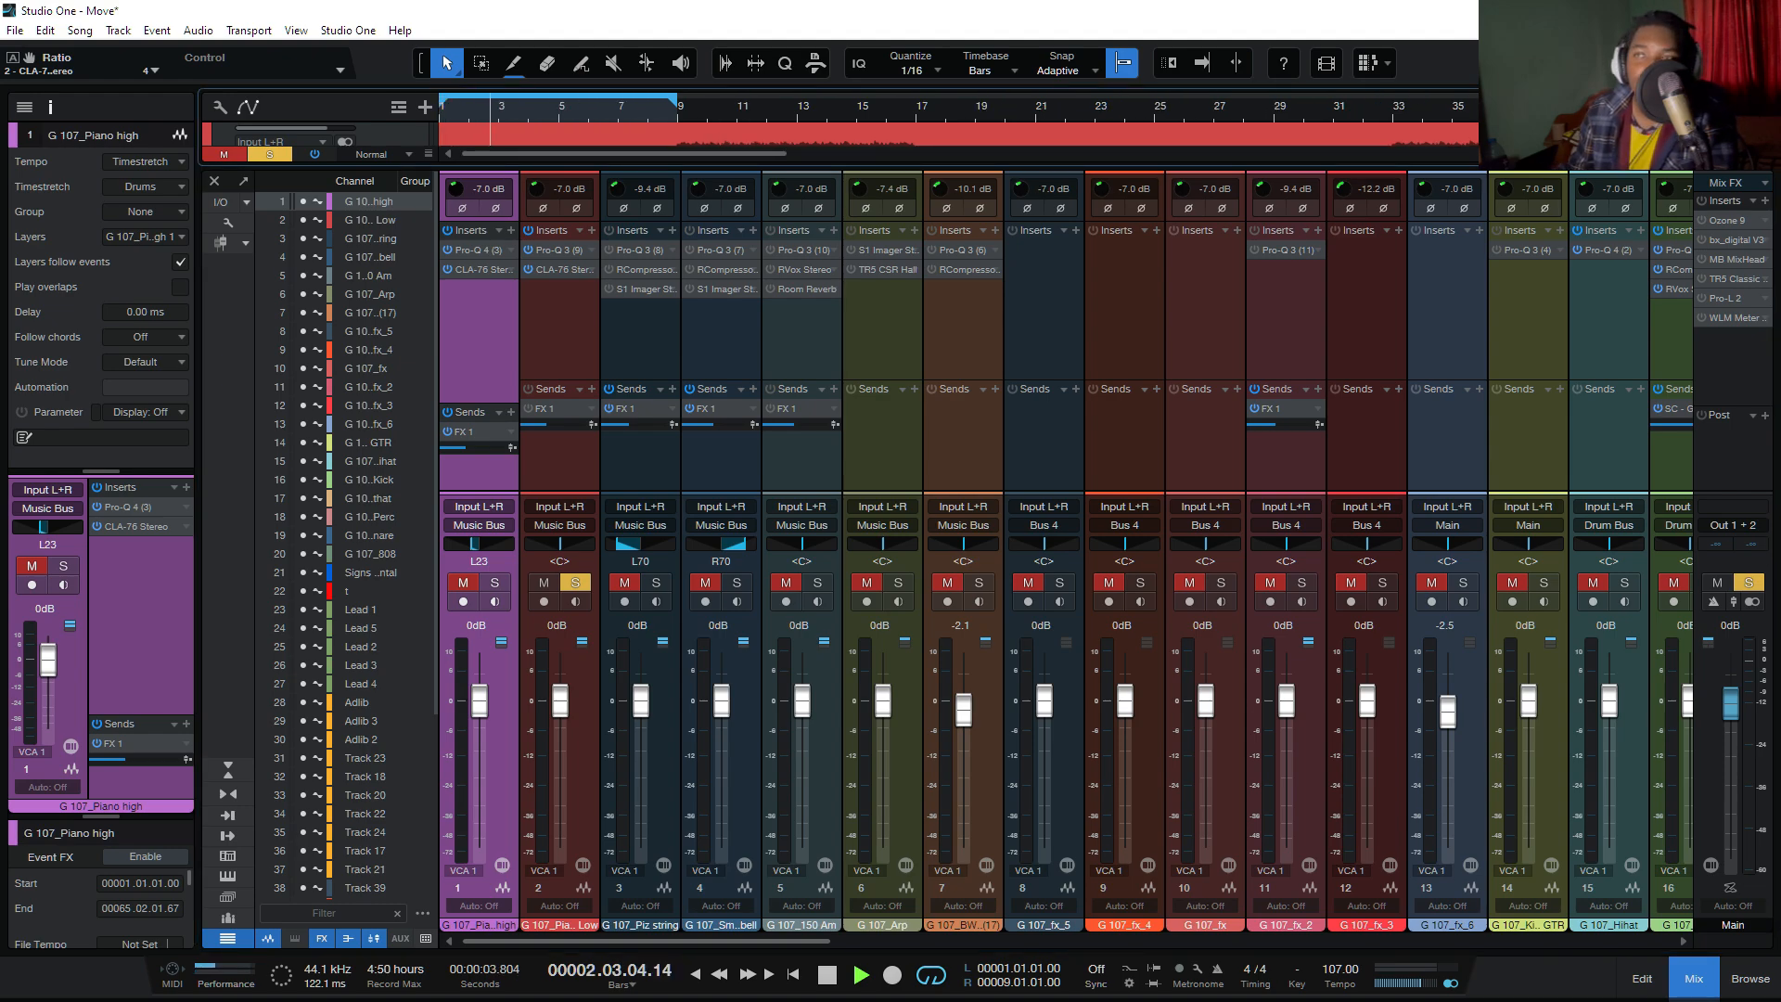
{"action": "key", "text": "s"}
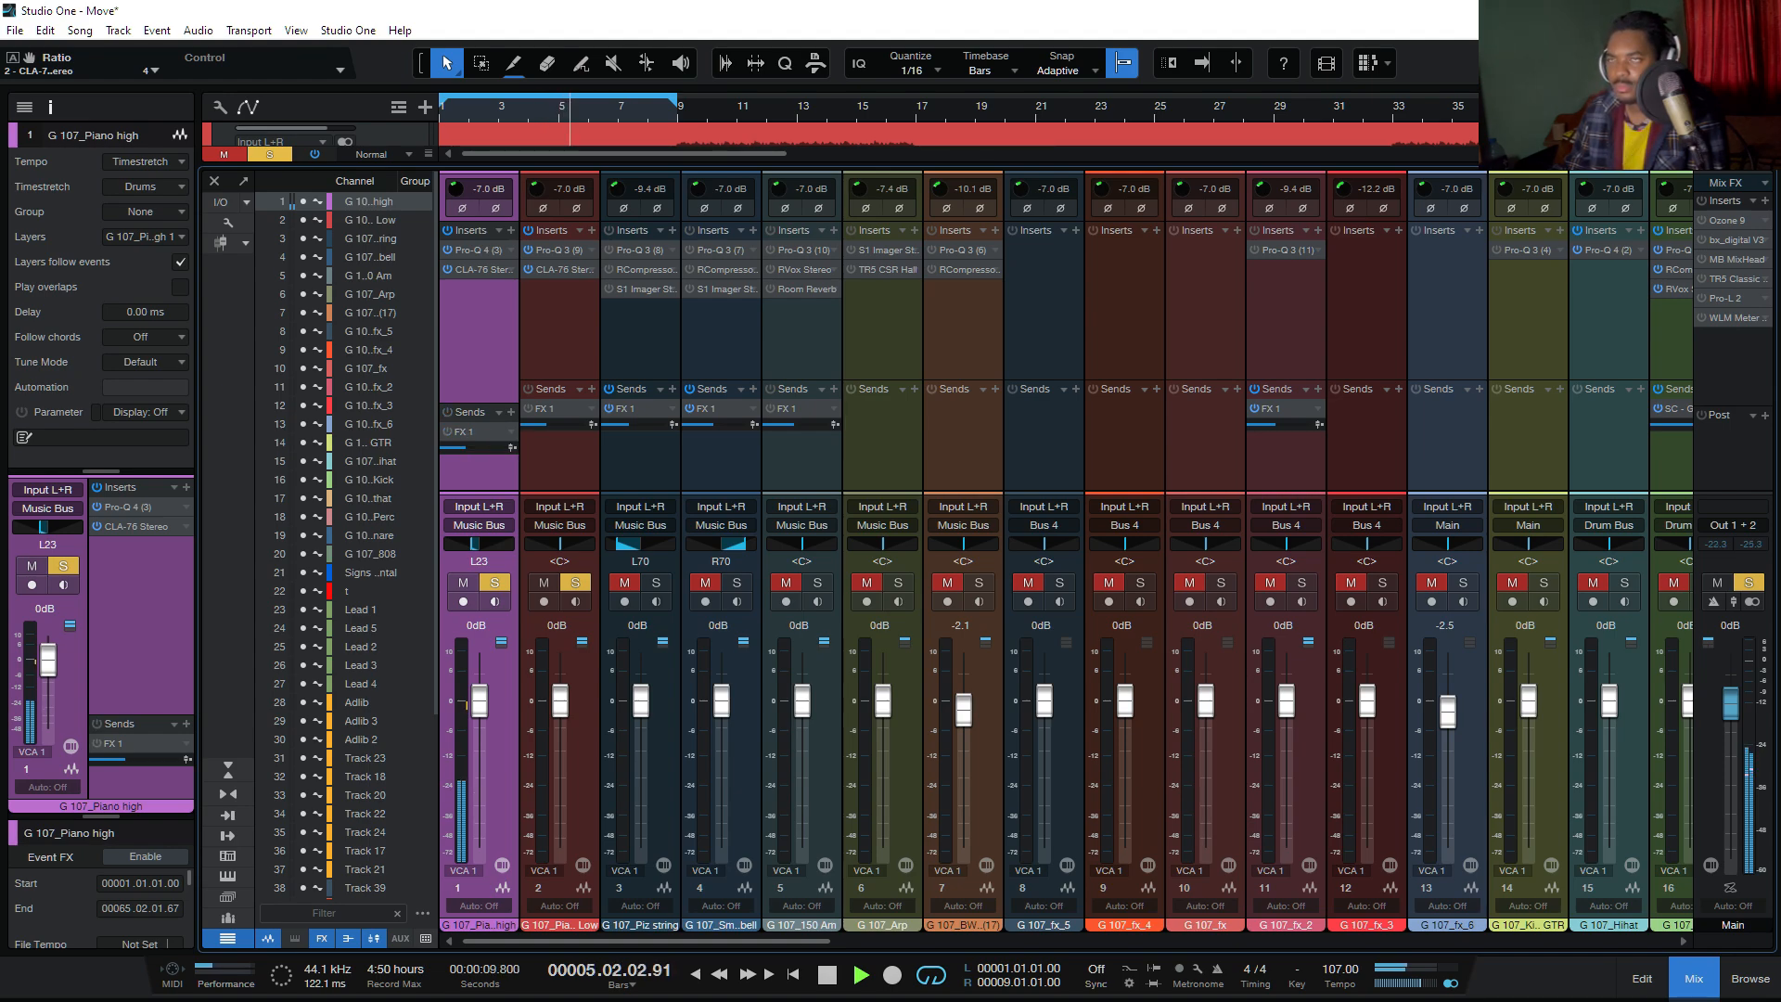
{"action": "key", "text": "space"}
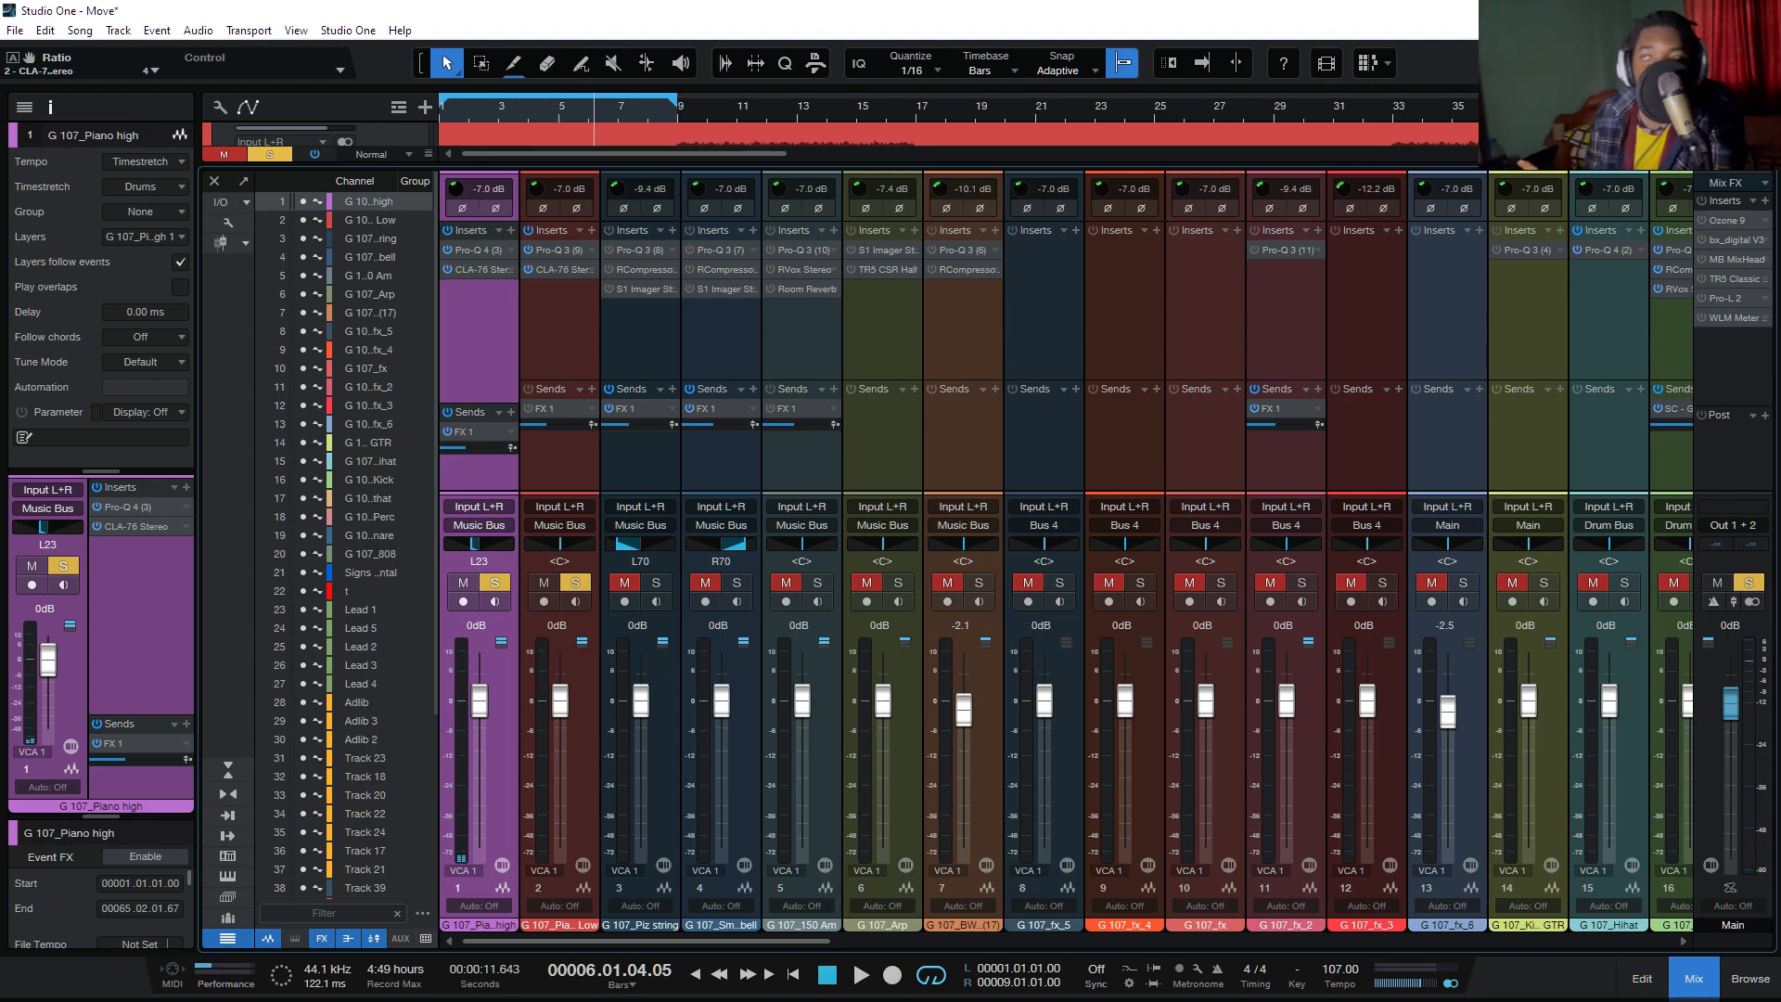
Step: Replay the opening bar with both piano tracks soloed and return the playhead to the song start
{"action": "key", "text": "Home"}
{"action": "key", "text": "space"}
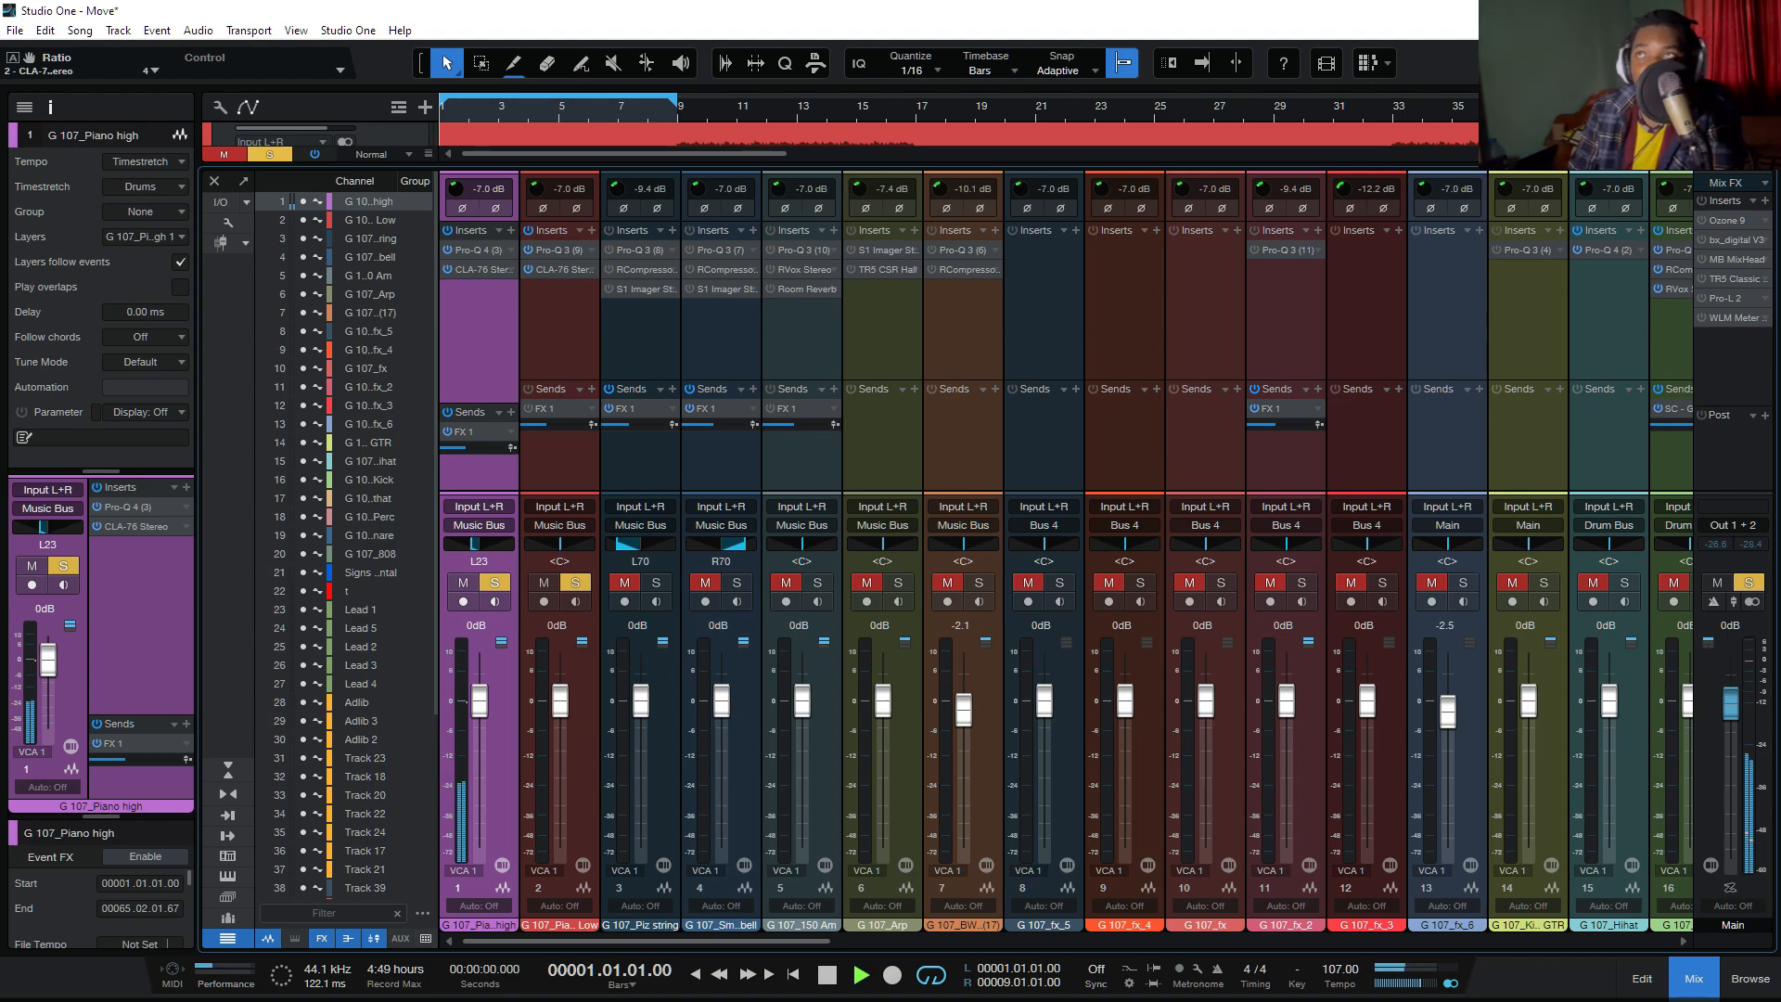
{"action": "key", "text": "space"}
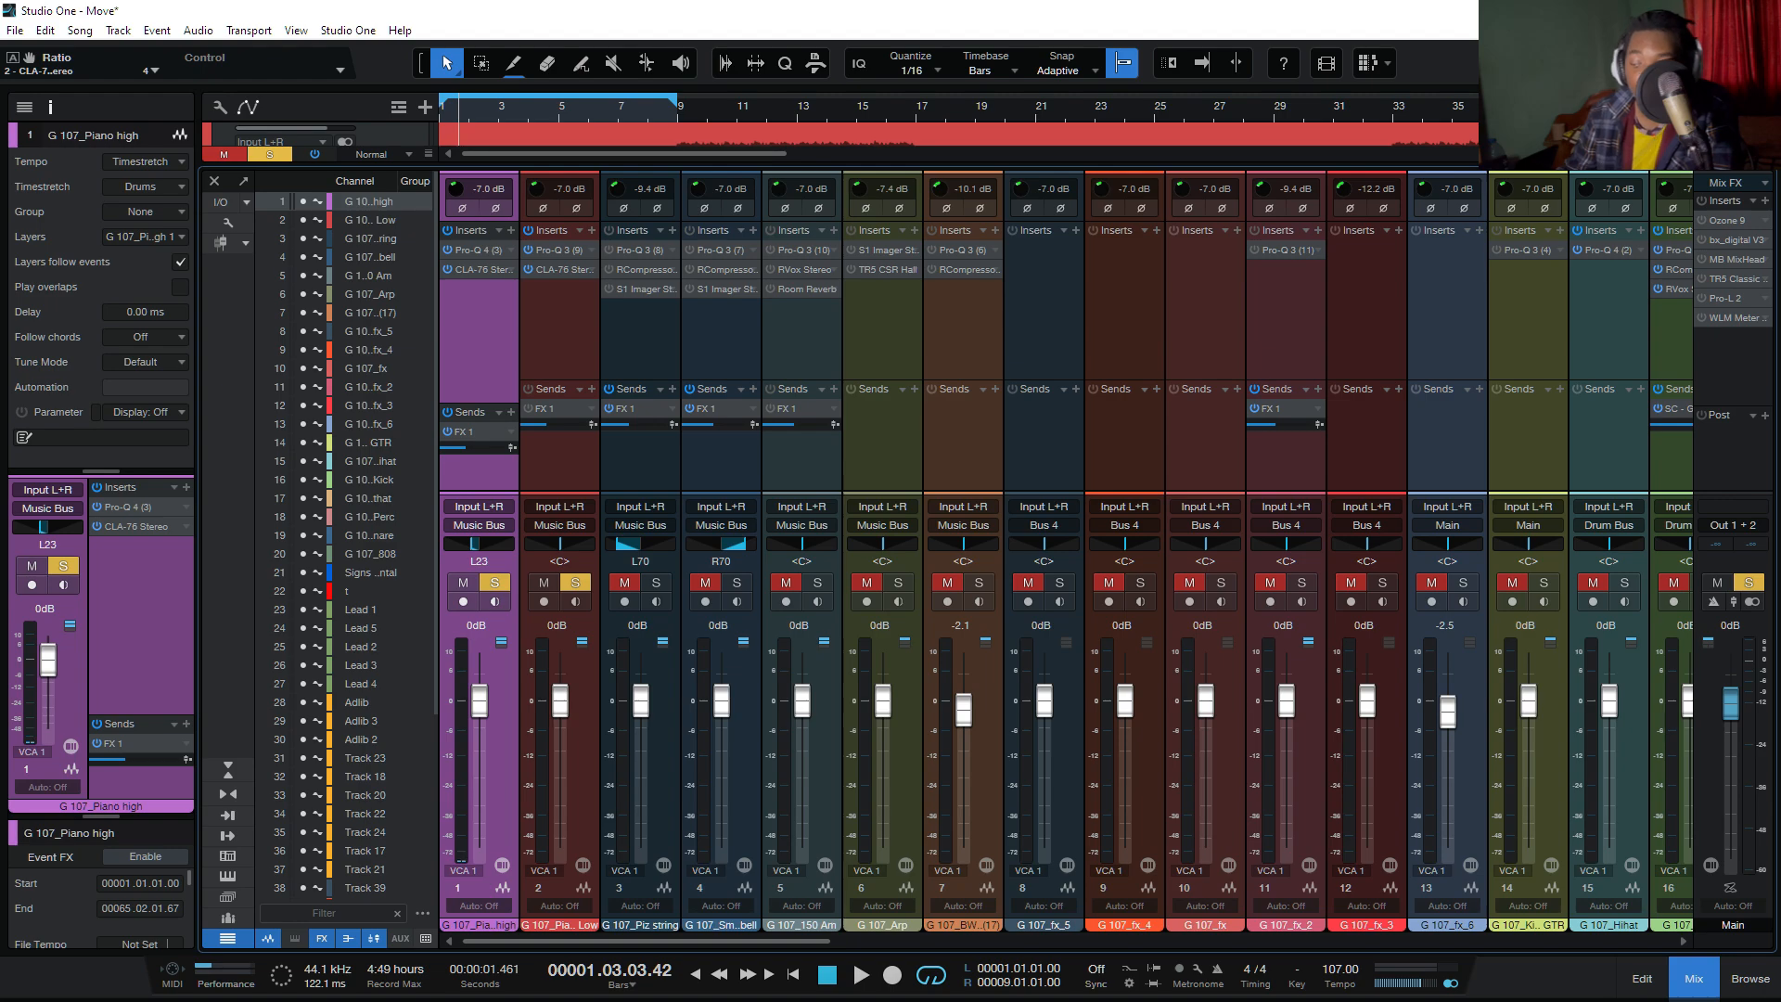
{"action": "key", "text": "comma"}
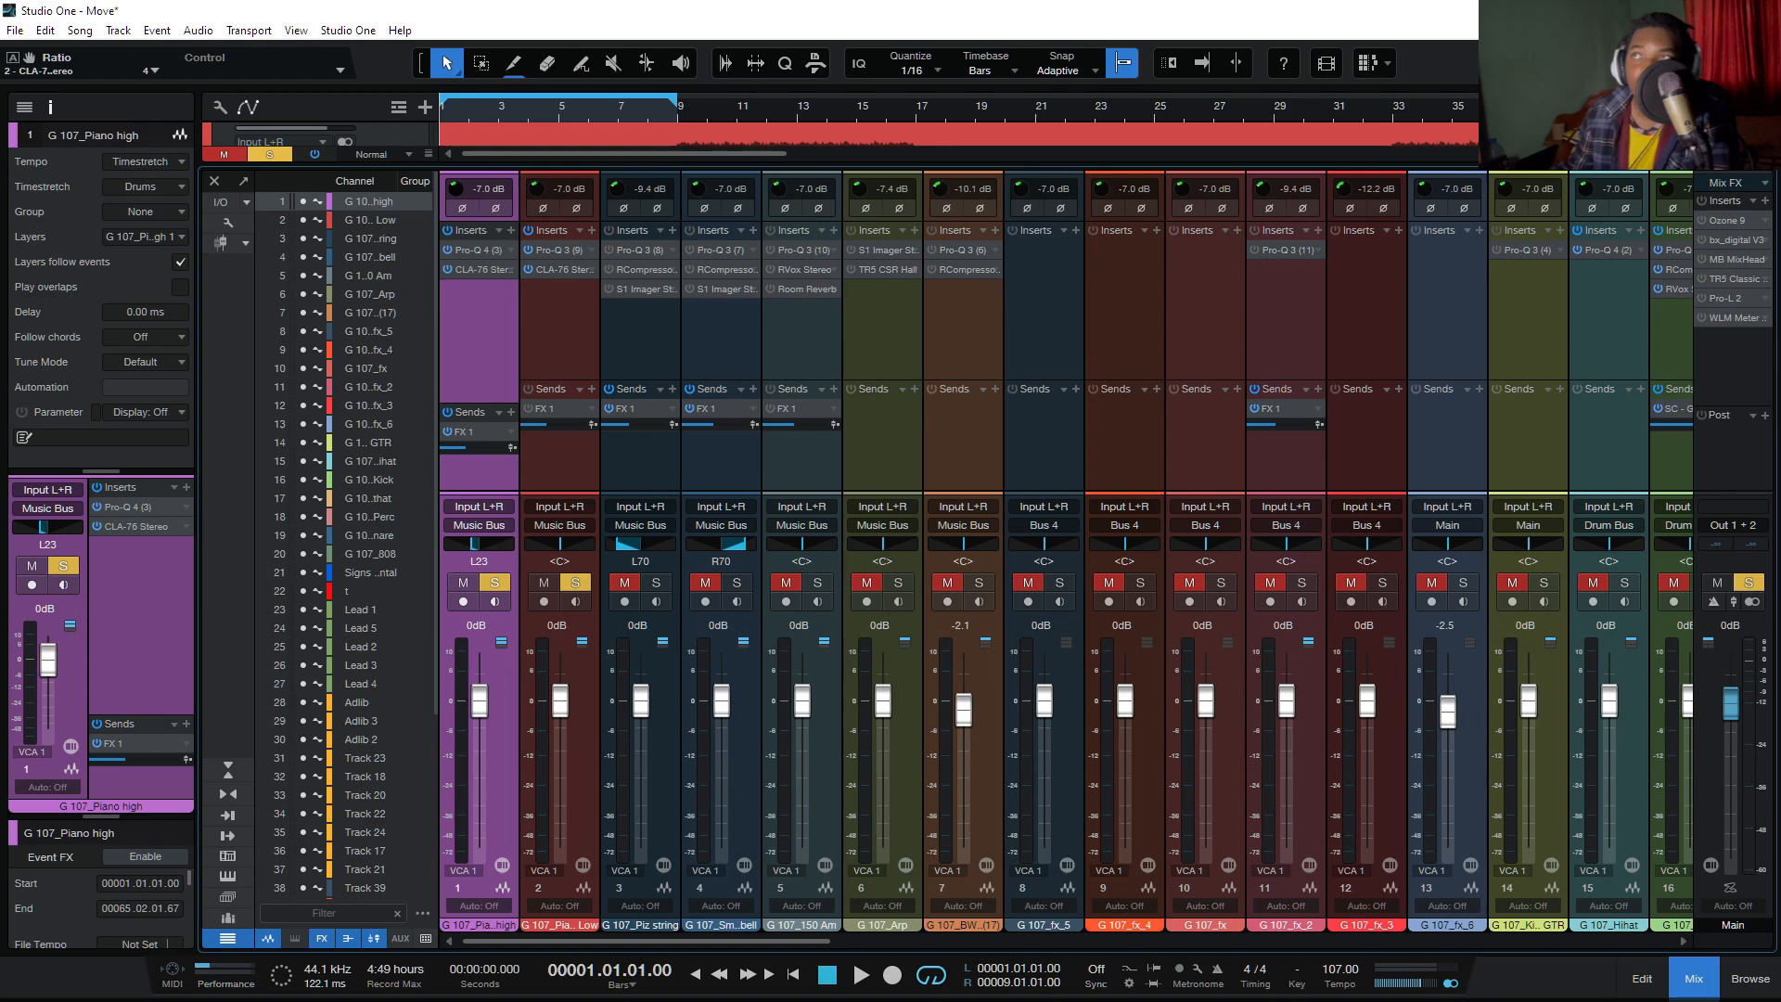
Step: Open the Piano Low channel's Pro-Q 3, play from bar 9, and briefly solo the 218 Hz band to hear what it cuts
{"action": "left_click", "coordinate": [670, 113]}
{"action": "left_click", "coordinate": [678, 114]}
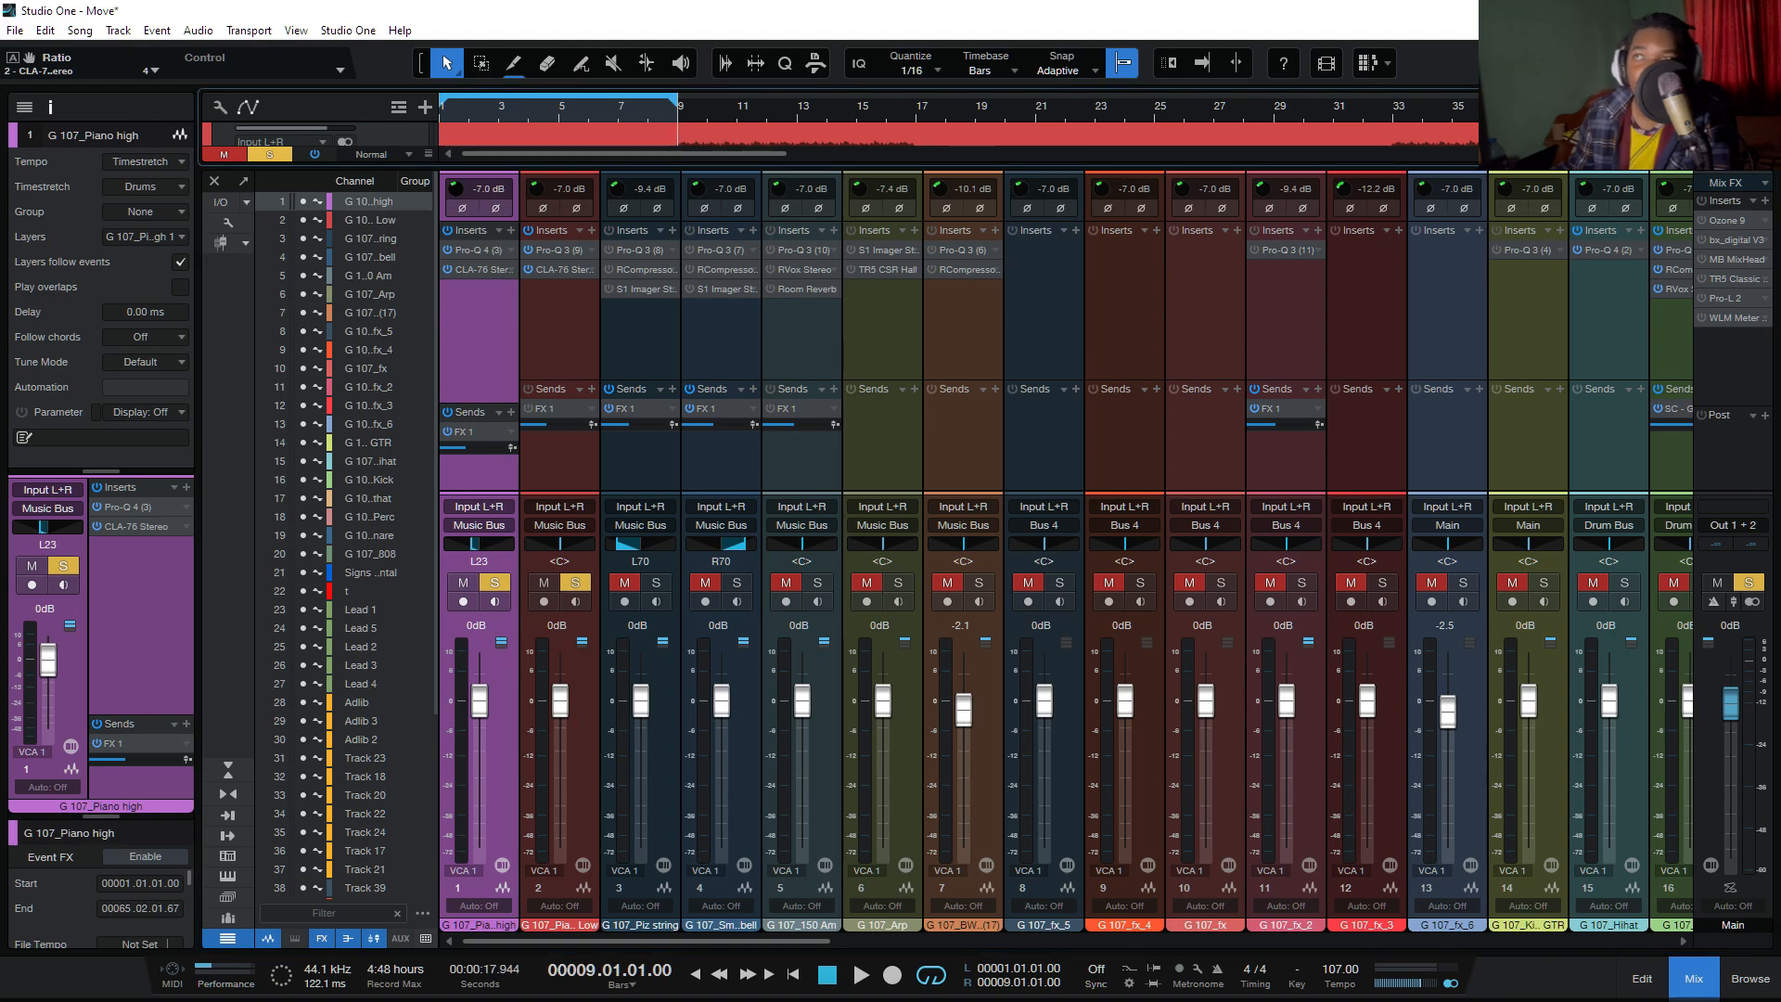
{"action": "left_click", "coordinate": [592, 250]}
{"action": "left_click", "coordinate": [627, 272]}
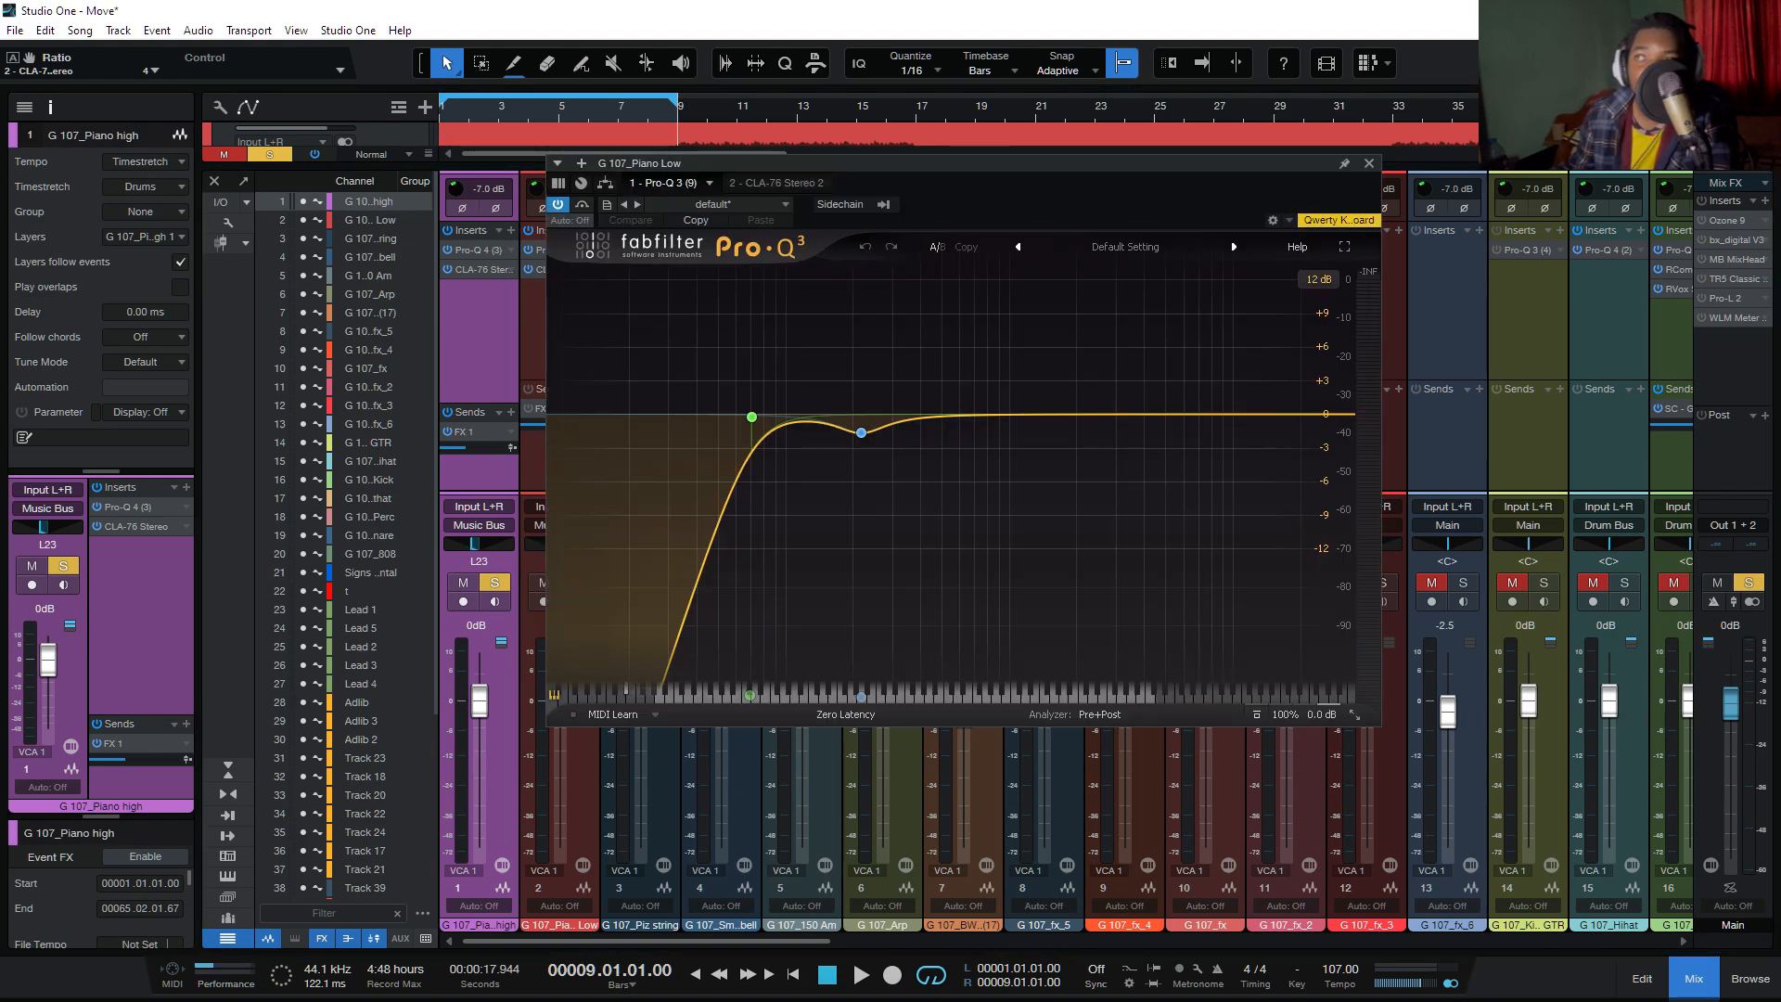
{"action": "key", "text": "space"}
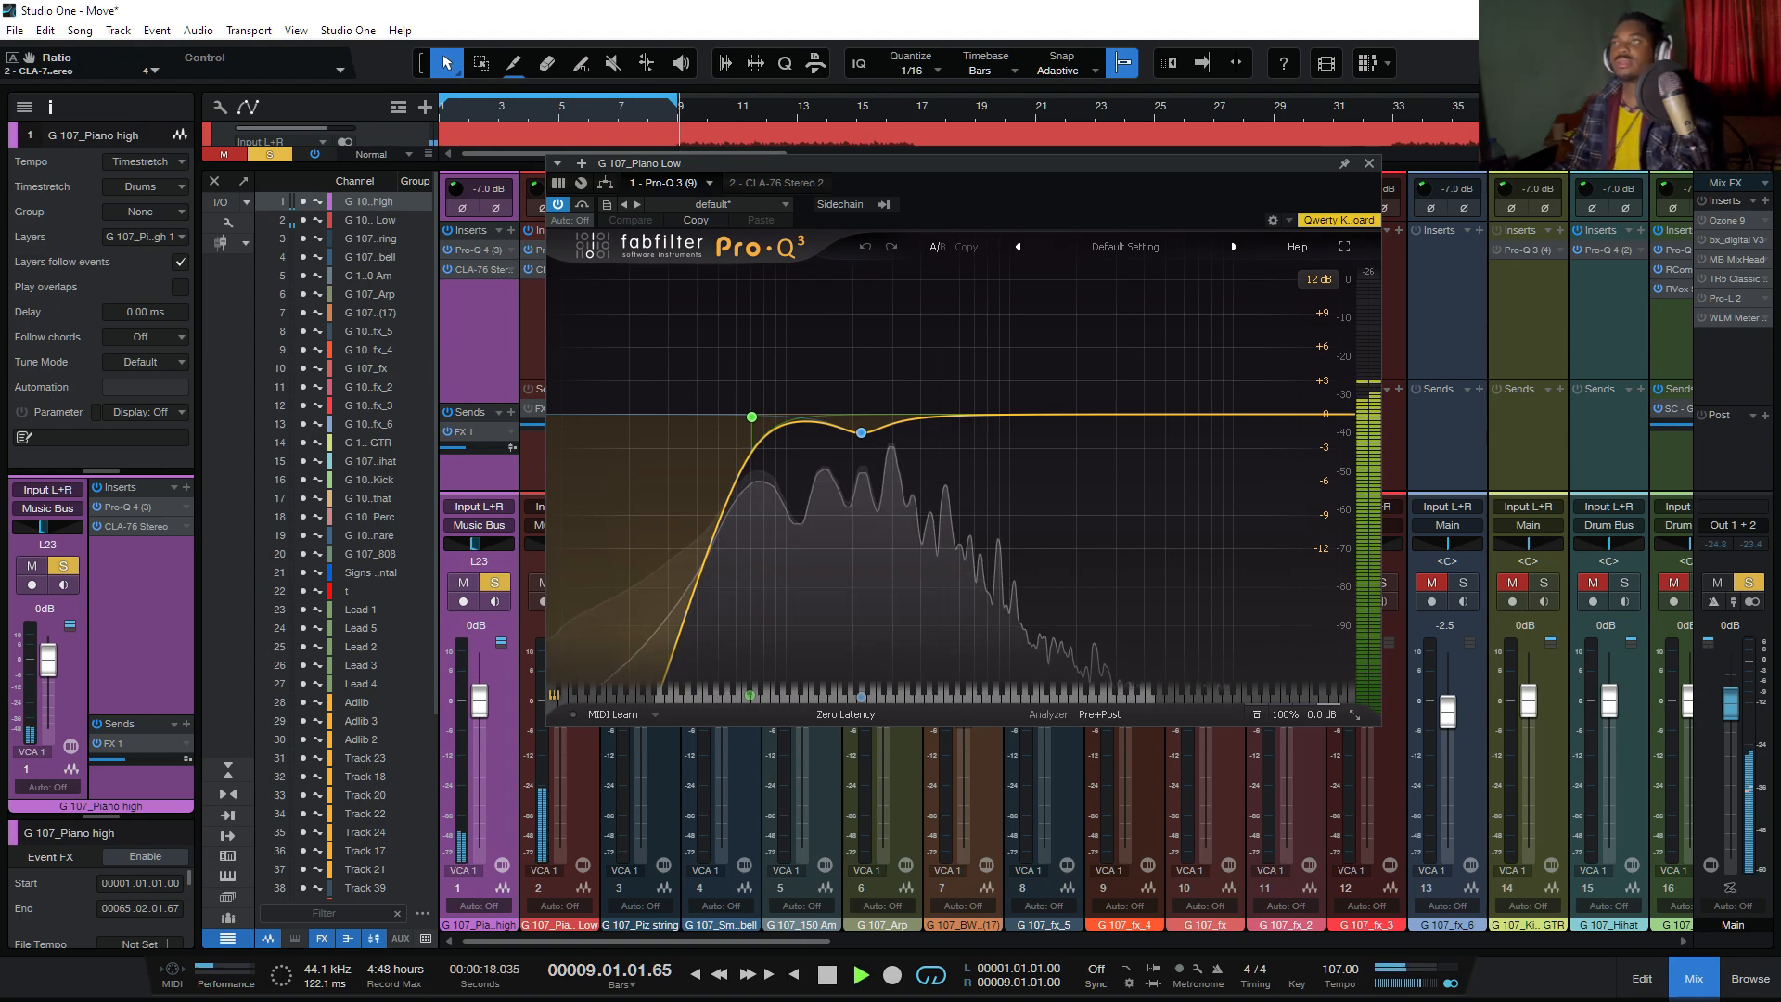
{"action": "left_click", "coordinate": [886, 464]}
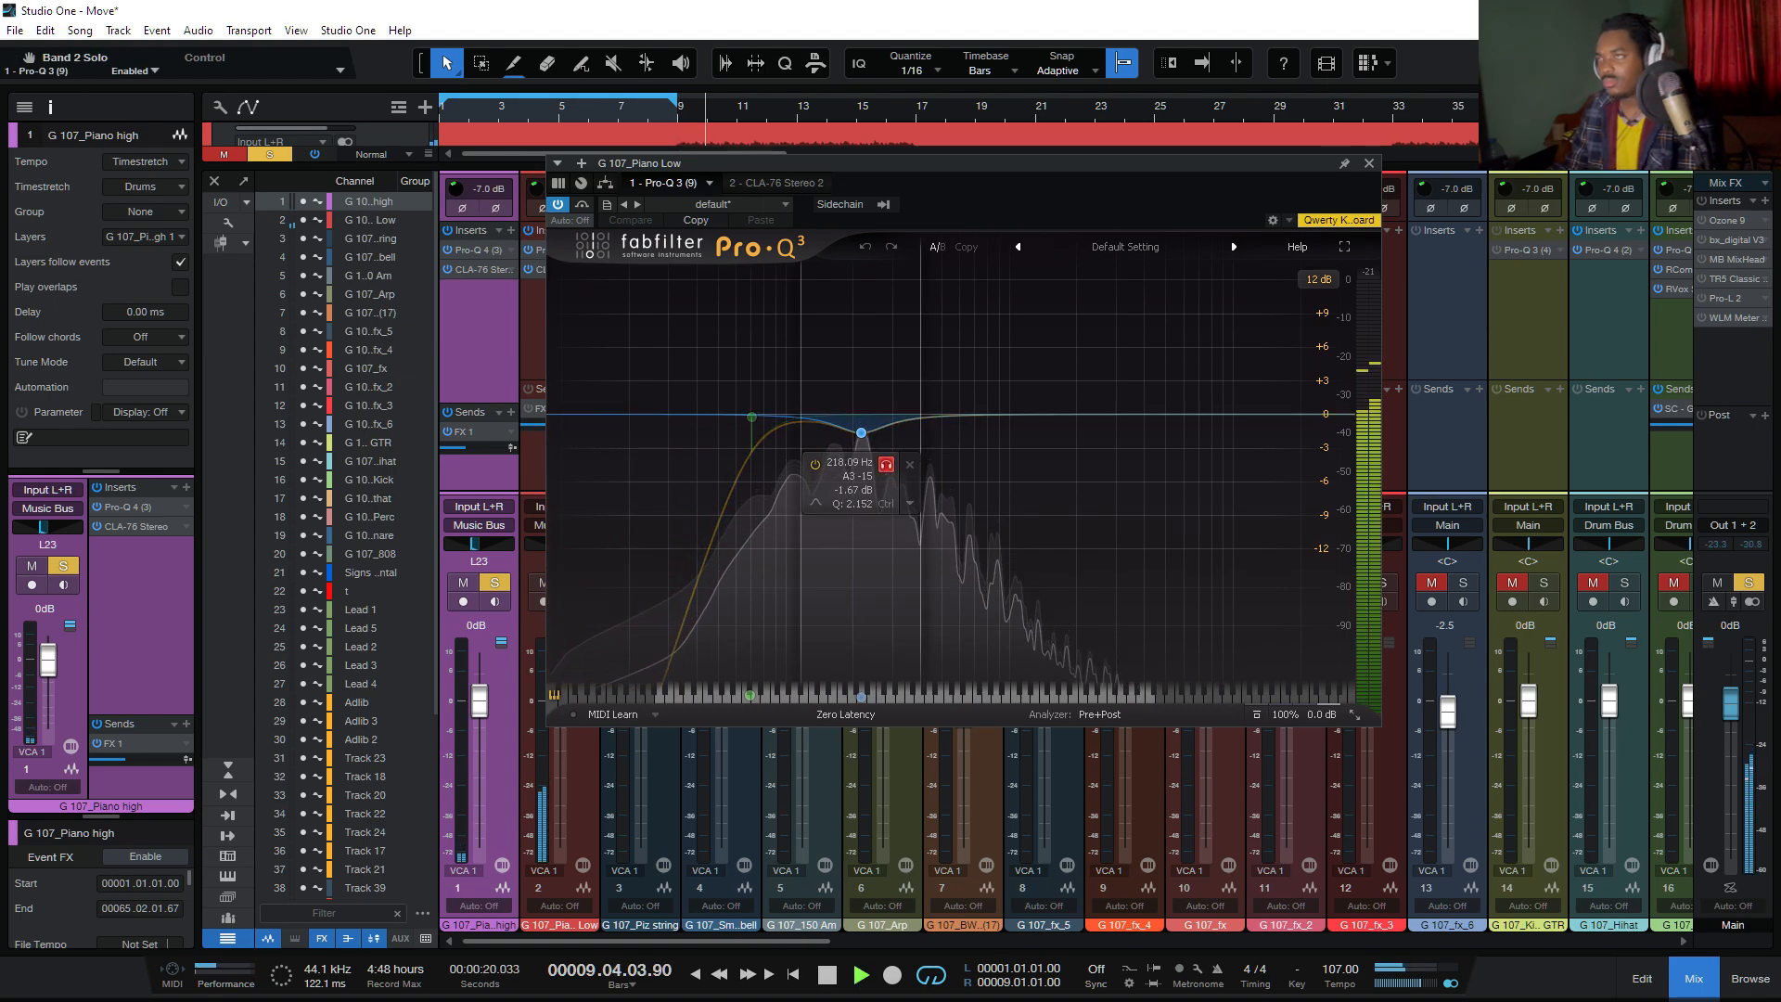
{"action": "left_click", "coordinate": [886, 463]}
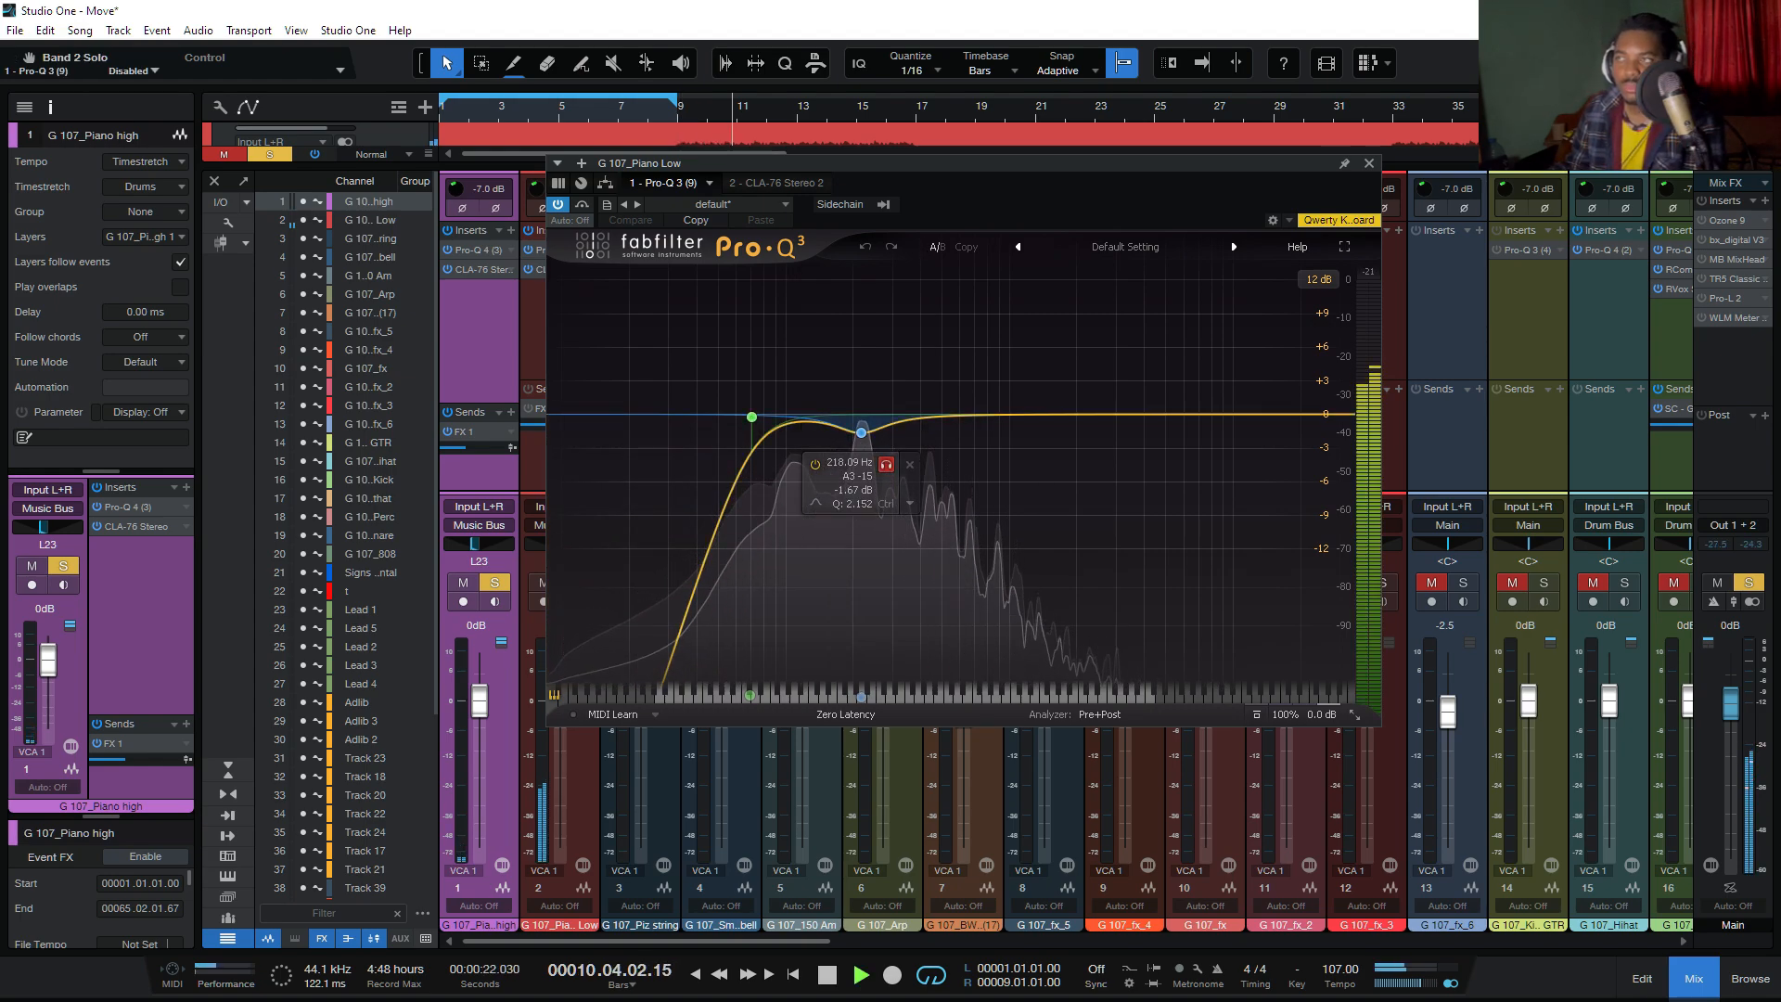
{"action": "key", "text": "space"}
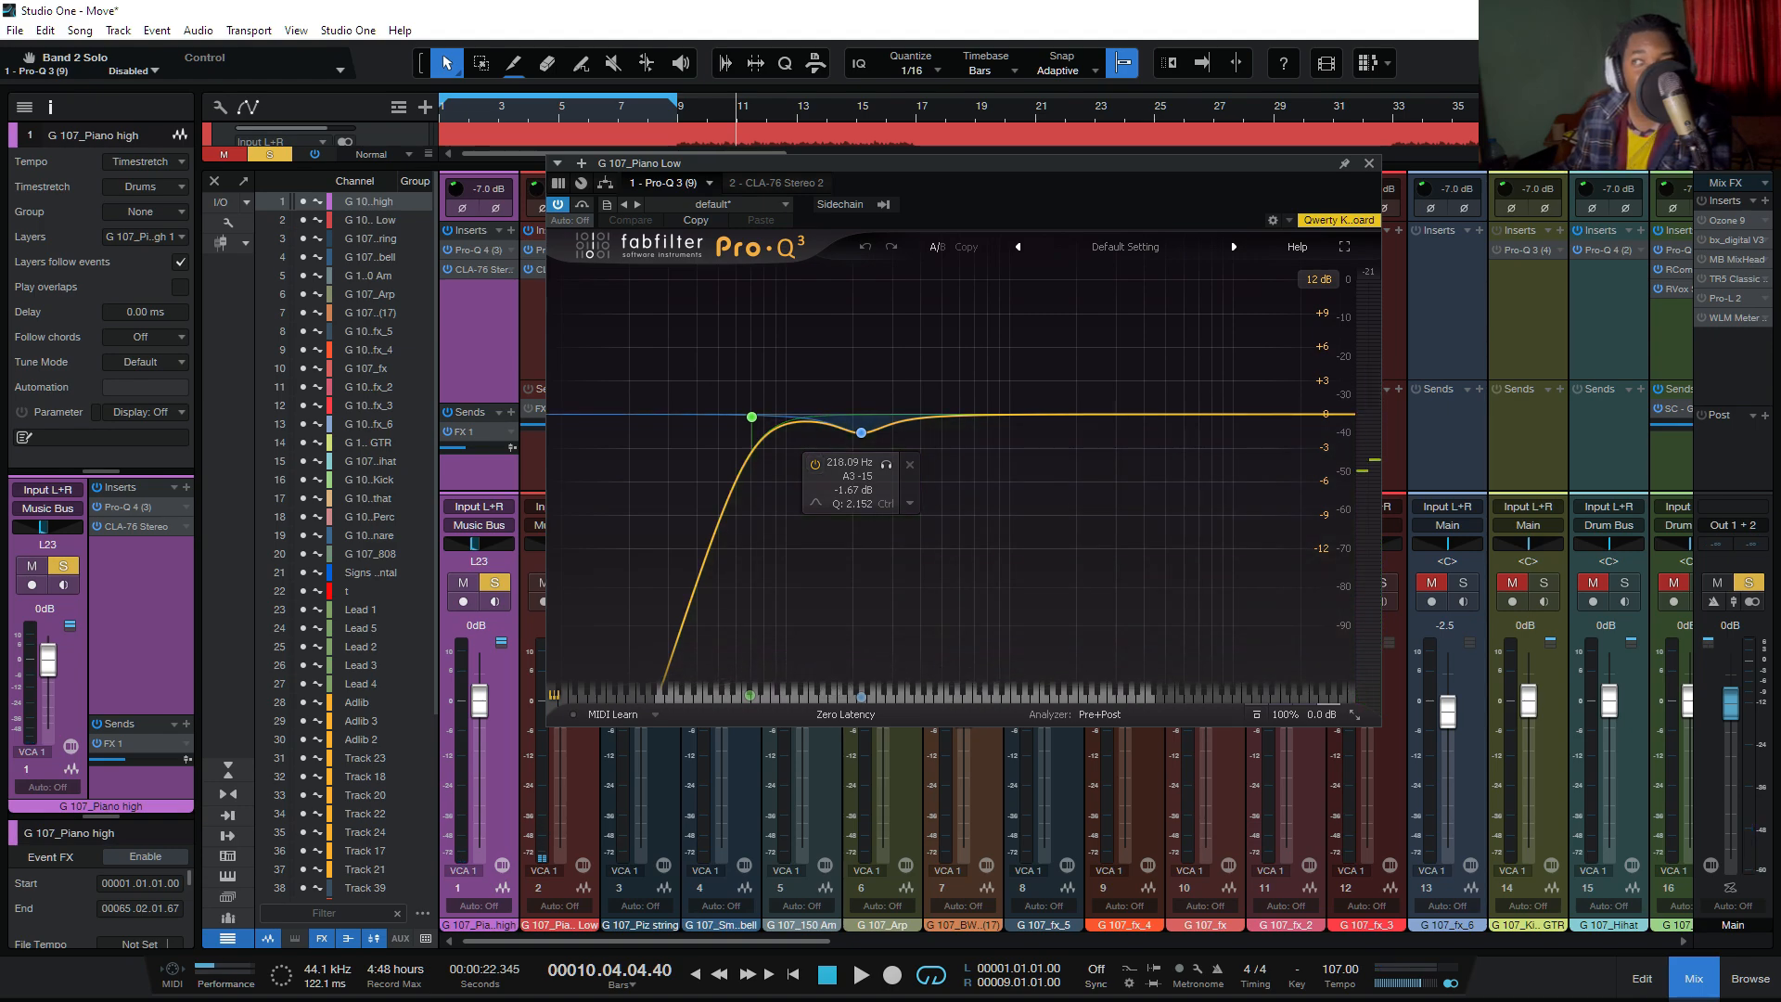
Step: Inspect the Piano Low EQ's 70.7 Hz low-cut band by toggling its solo, close the EQ, and play both pianos to the end of bar 11
{"action": "mouse_move", "coordinate": [774, 425]}
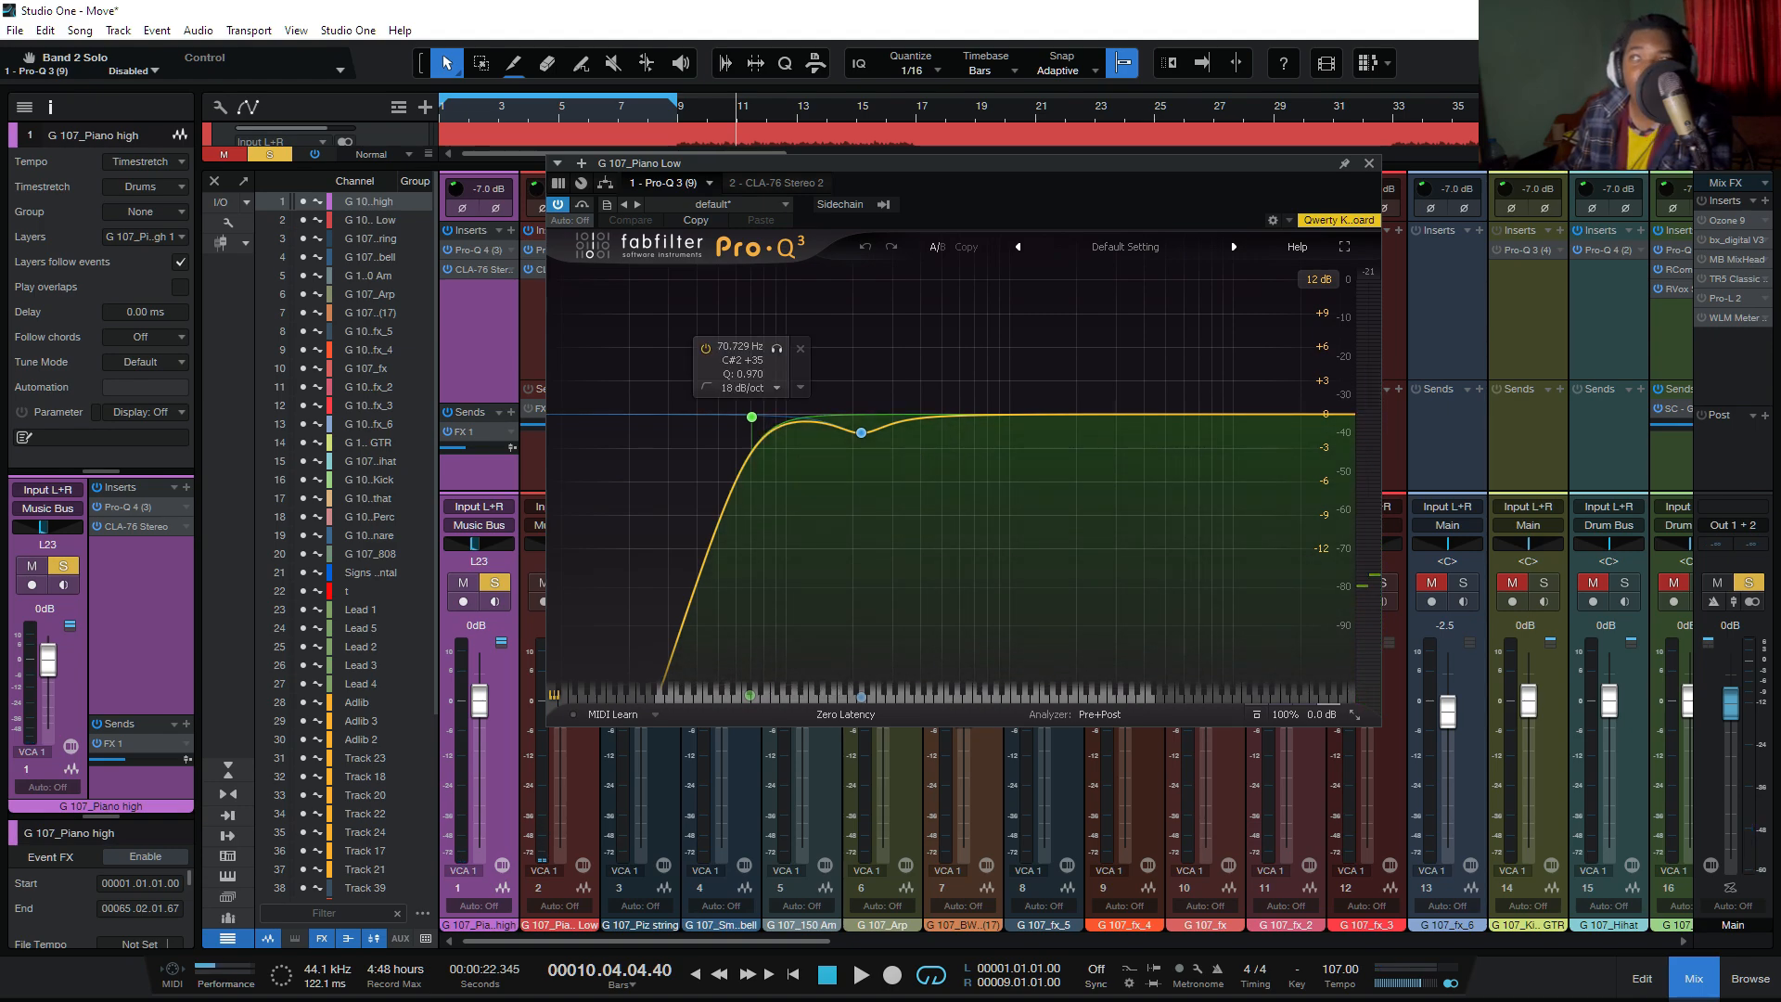
{"action": "left_click", "coordinate": [777, 348]}
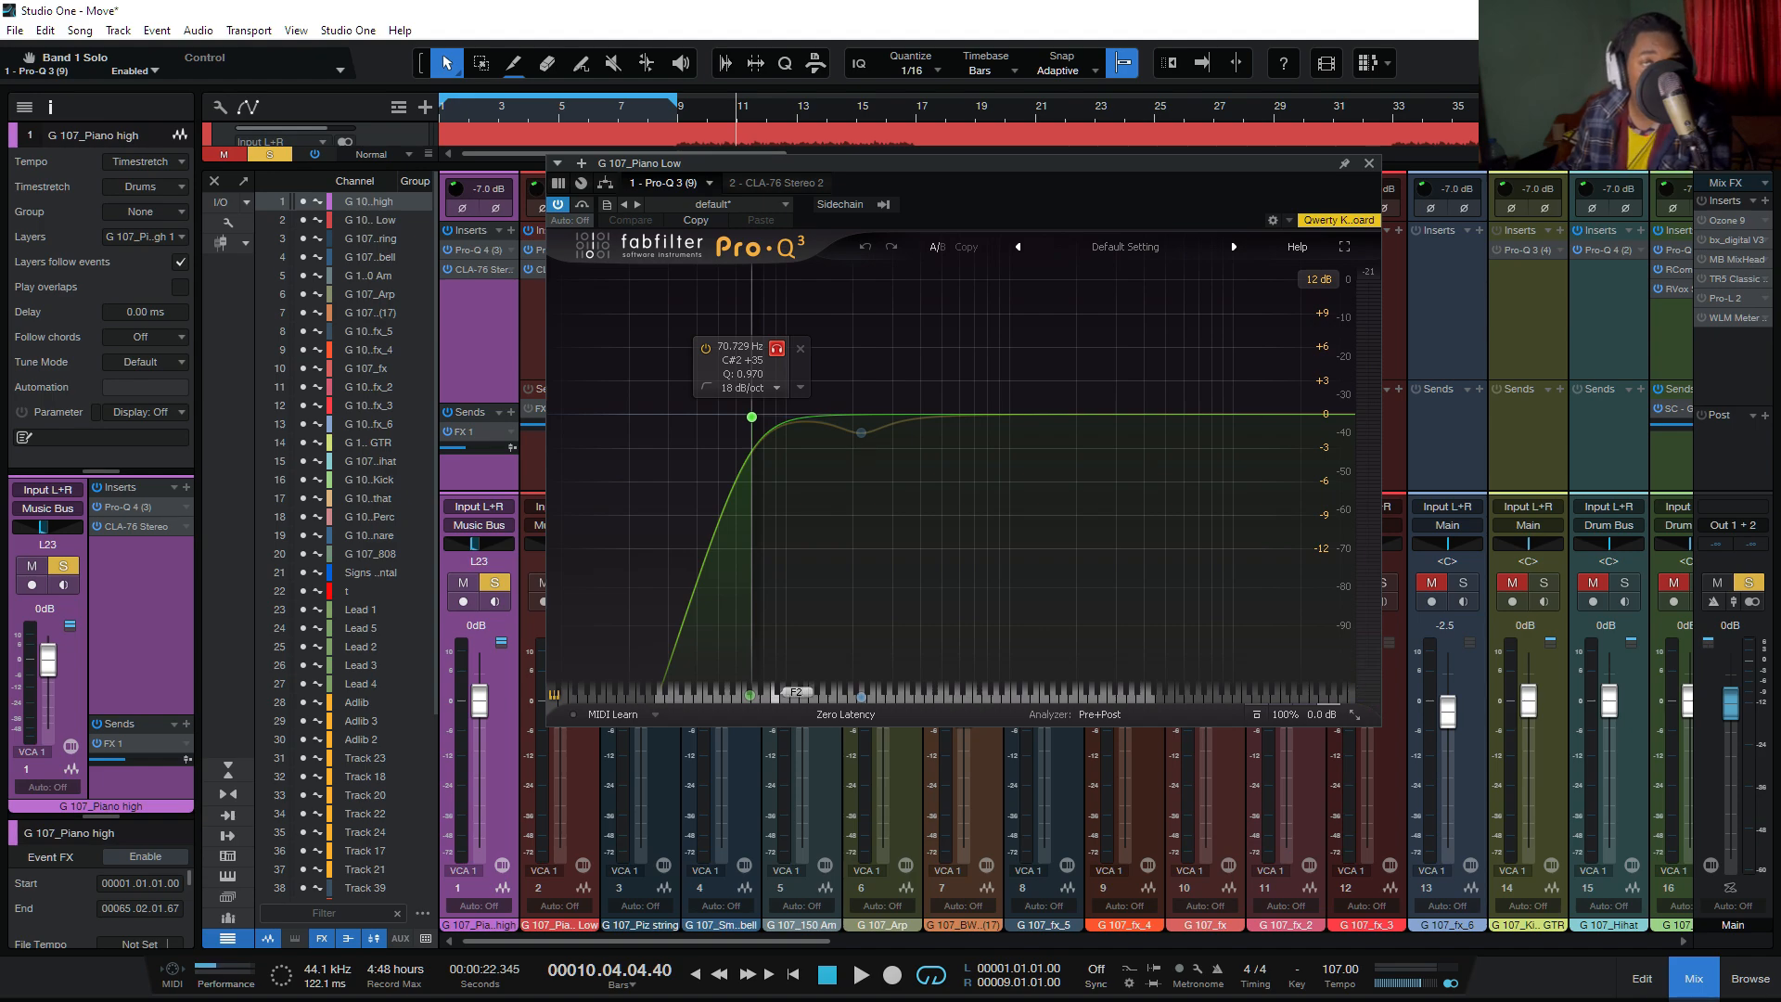
{"action": "left_click", "coordinate": [777, 348]}
{"action": "mouse_move", "coordinate": [861, 433]}
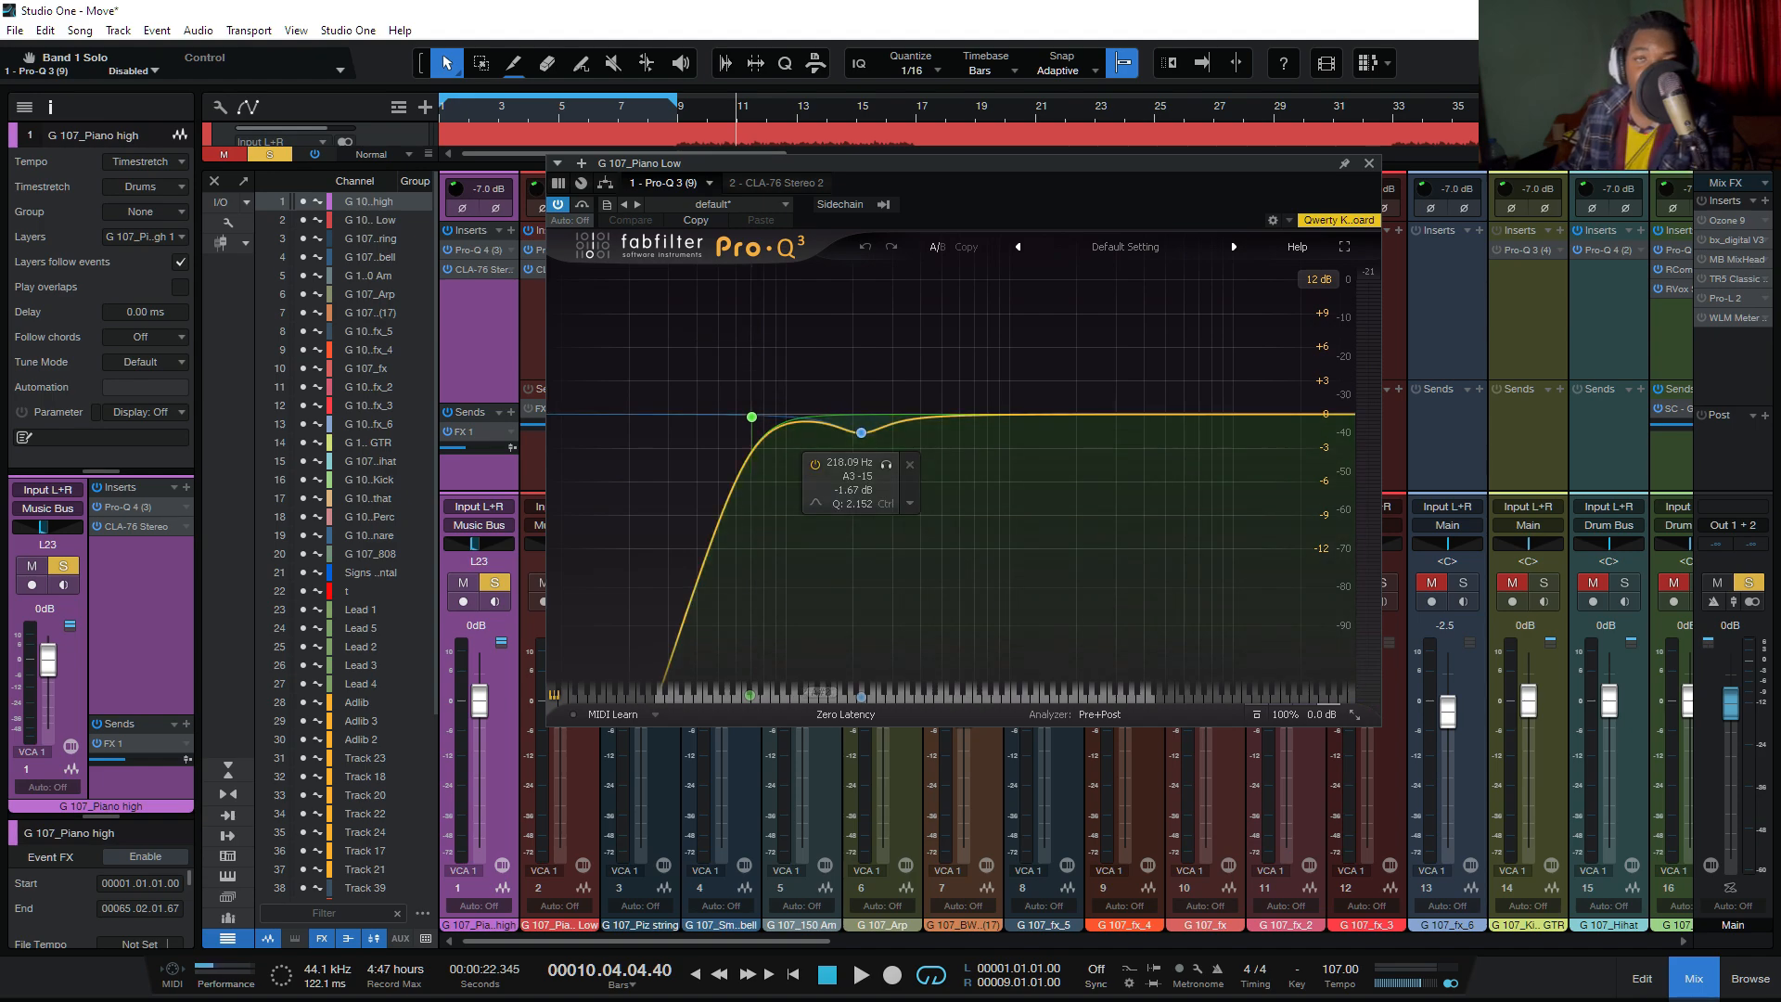
{"action": "mouse_move", "coordinate": [751, 418]}
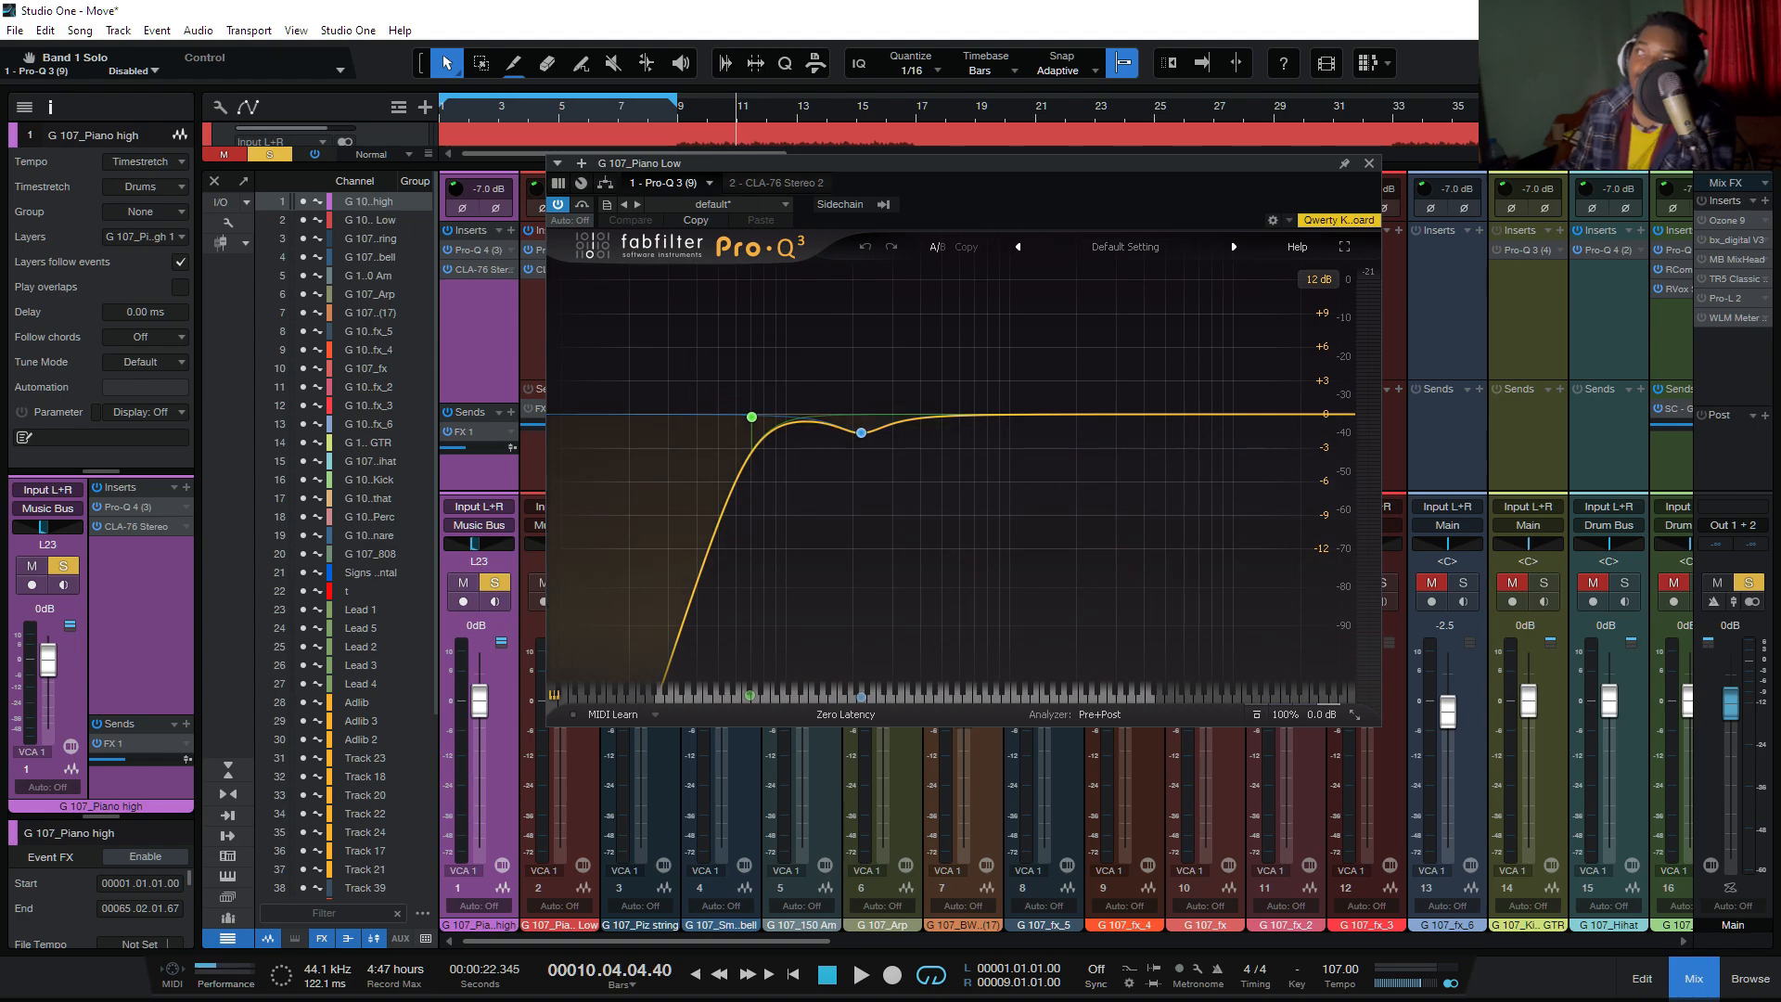
{"action": "left_click", "coordinate": [1370, 163]}
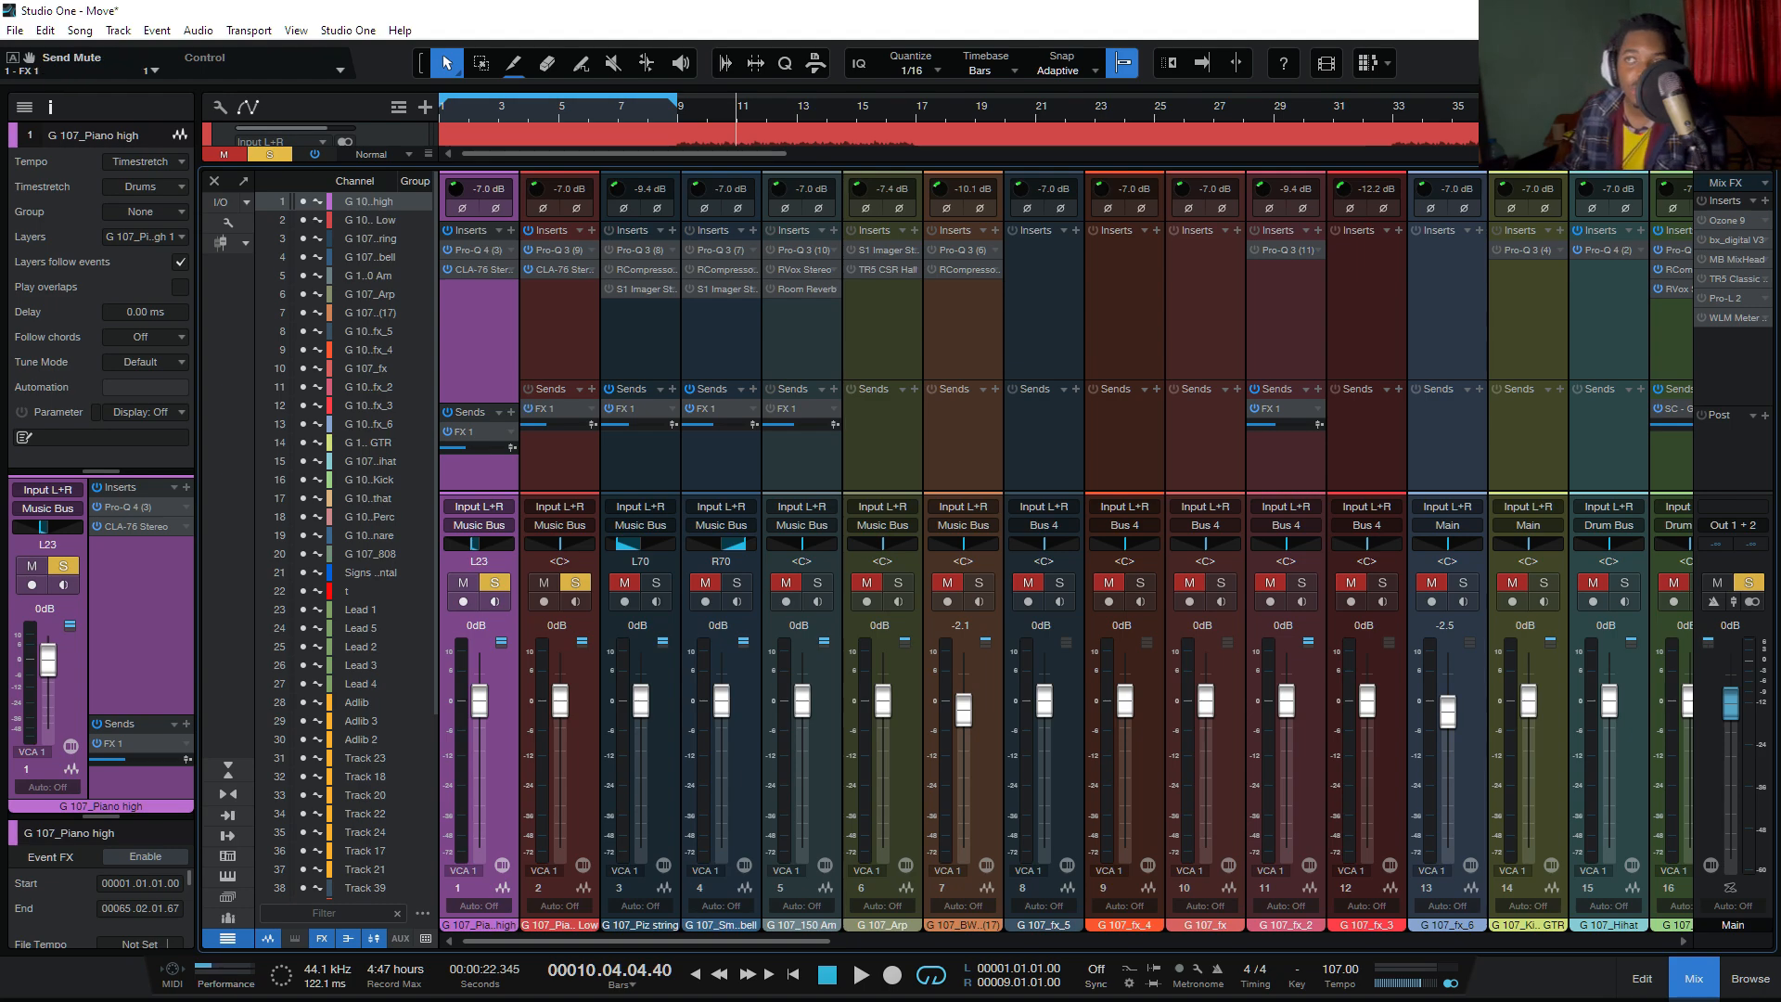
{"action": "key", "text": "space"}
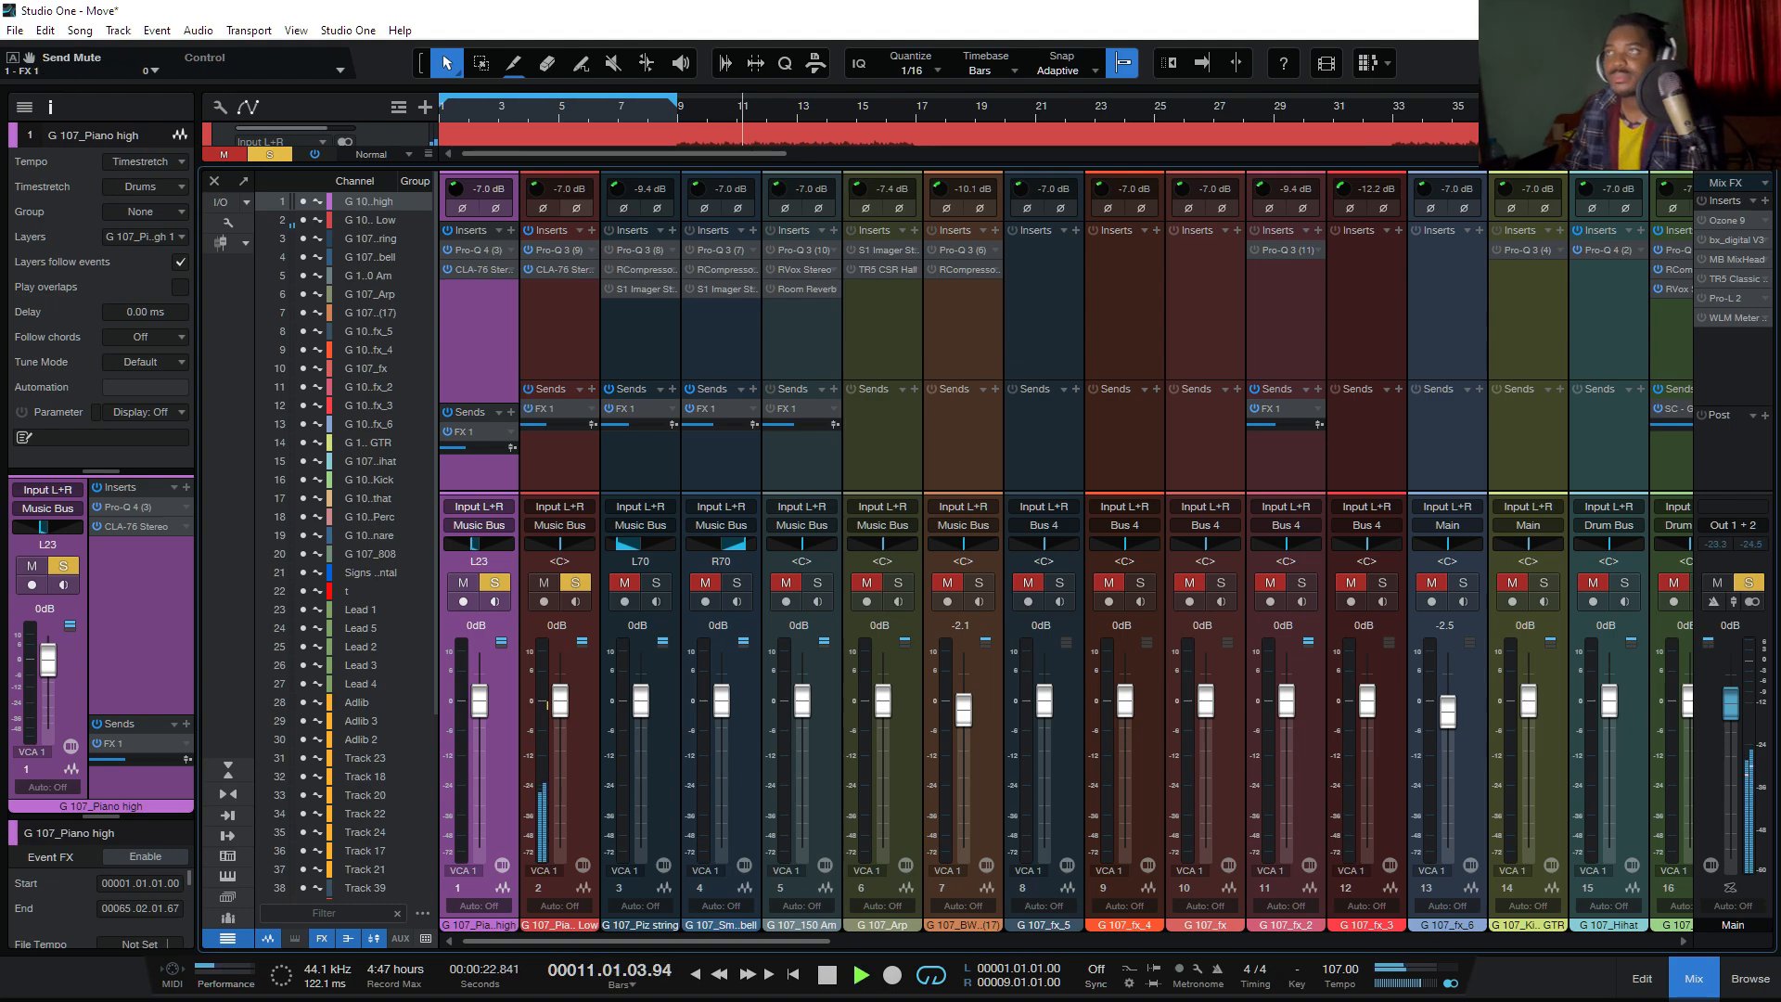
{"action": "key", "text": "space"}
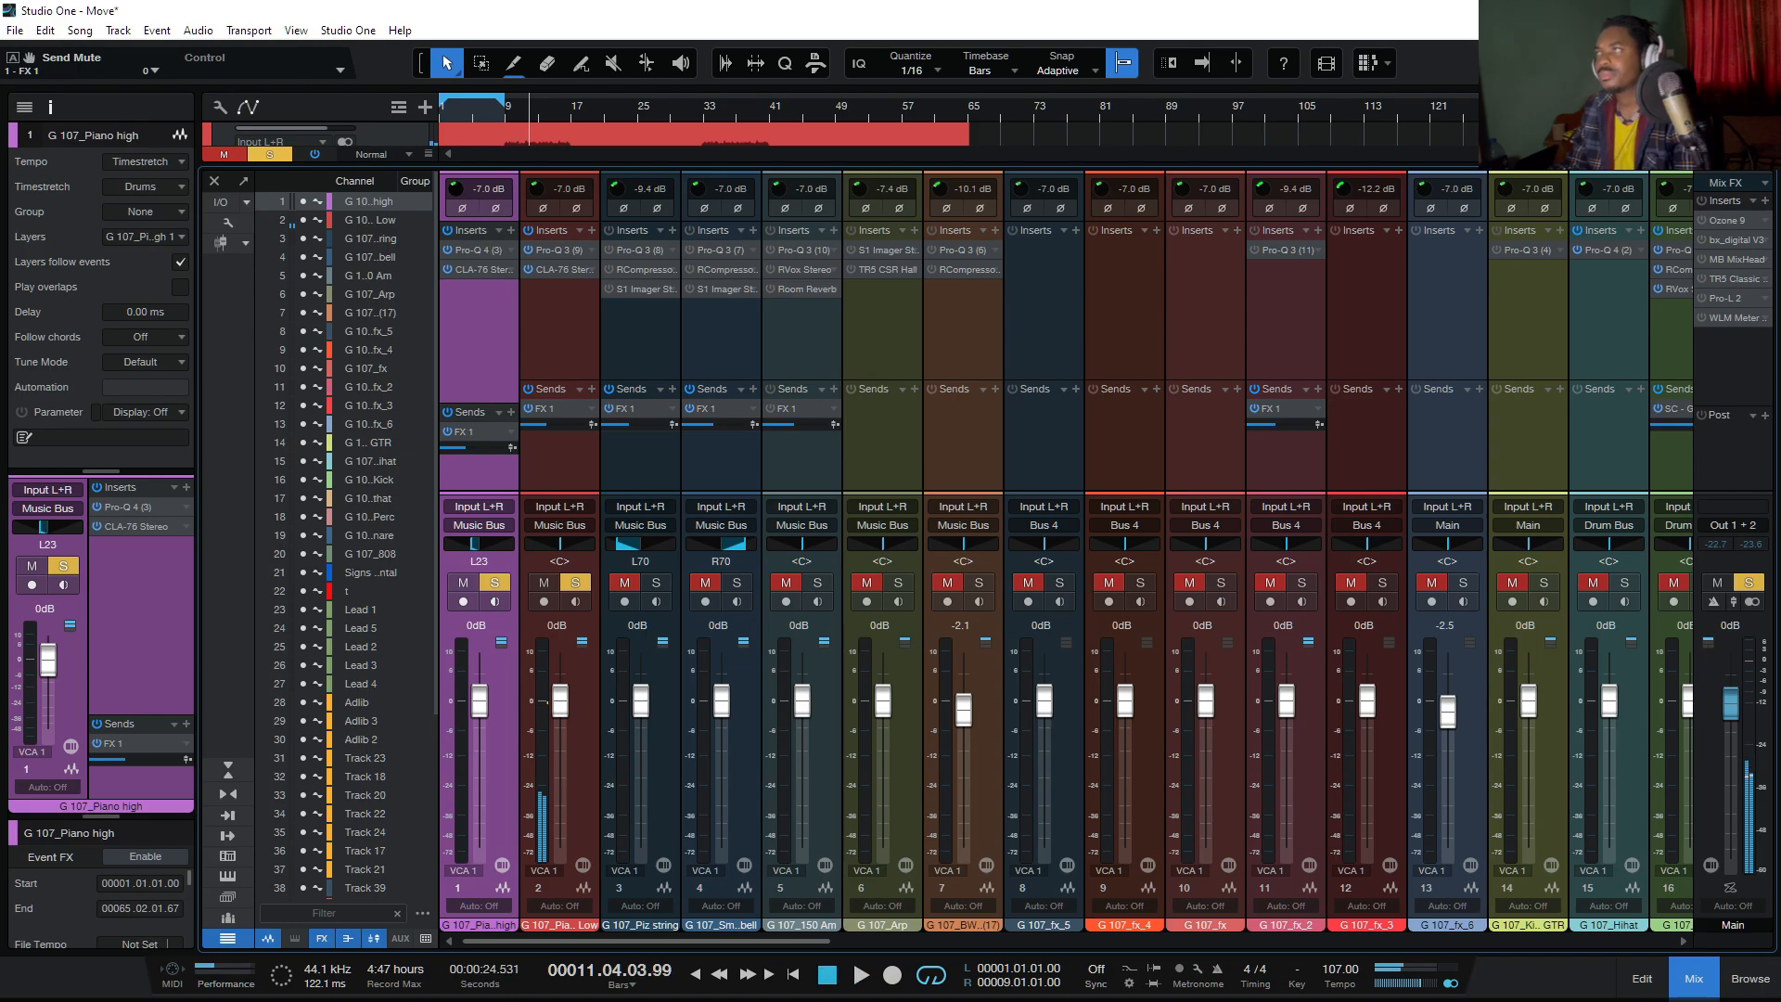
Step: Show the full arrangement and set the loop range to bars 25 through 33
{"action": "key", "text": "F3"}
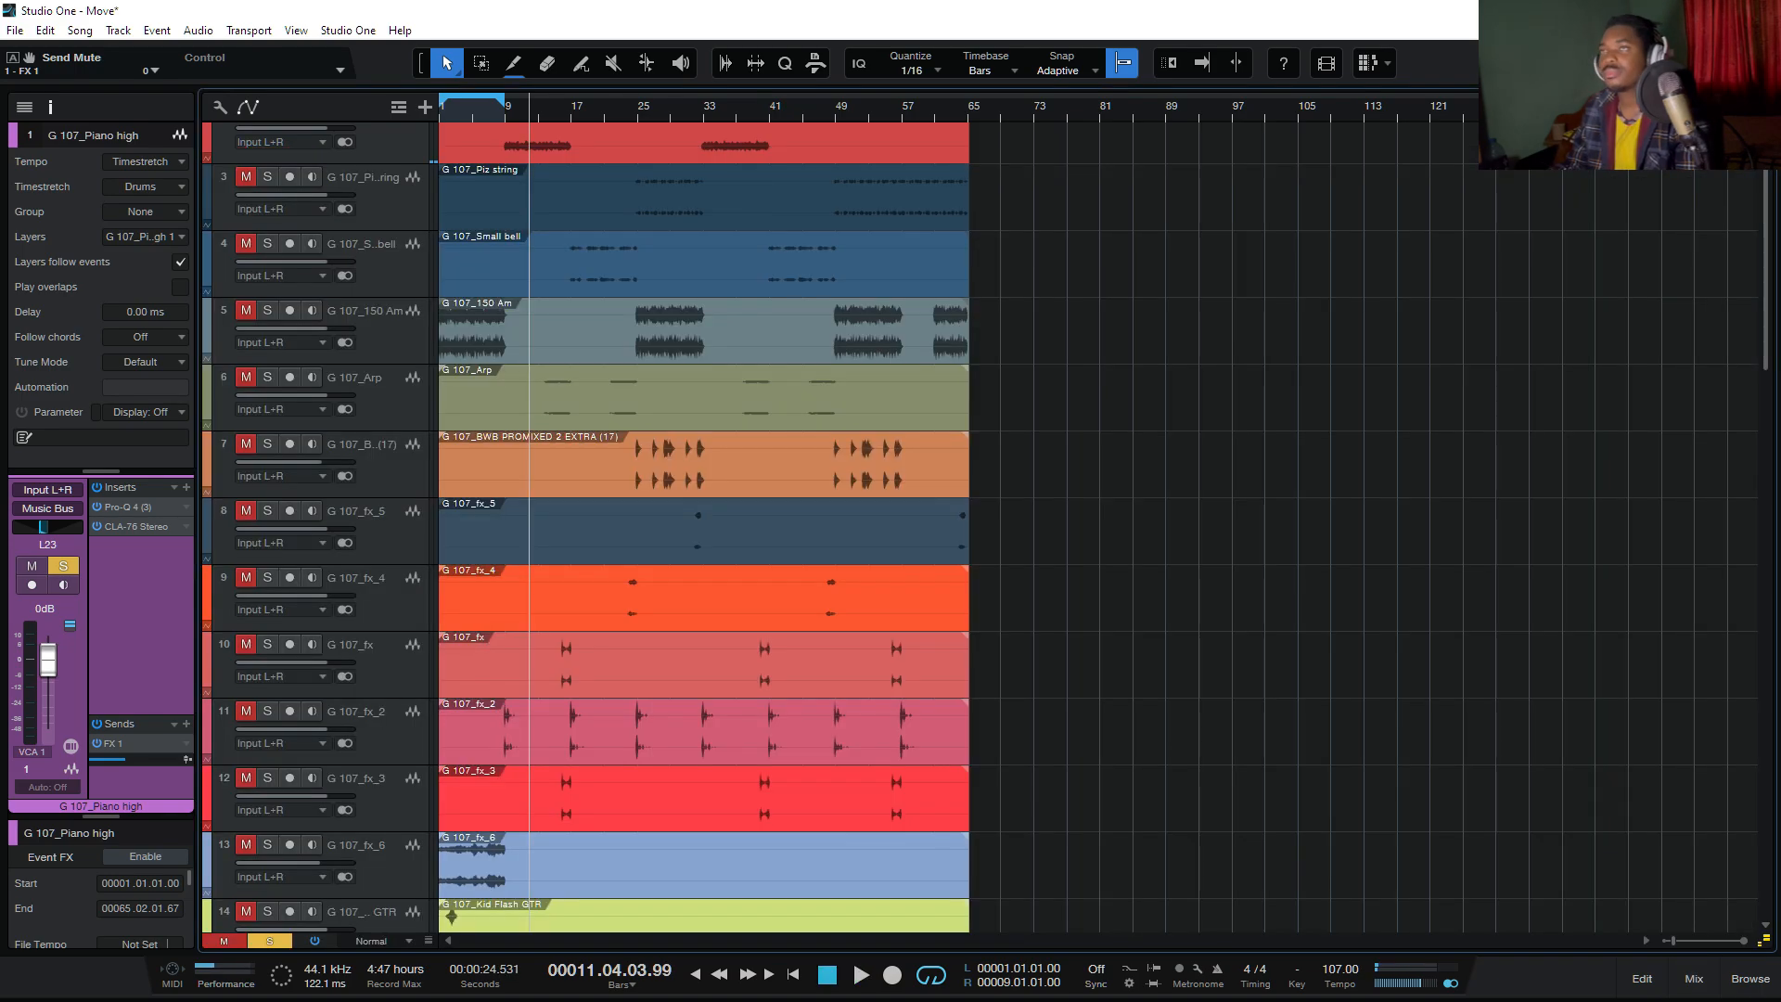
{"action": "key", "text": "e"}
{"action": "key", "text": "e"}
{"action": "key", "text": "e"}
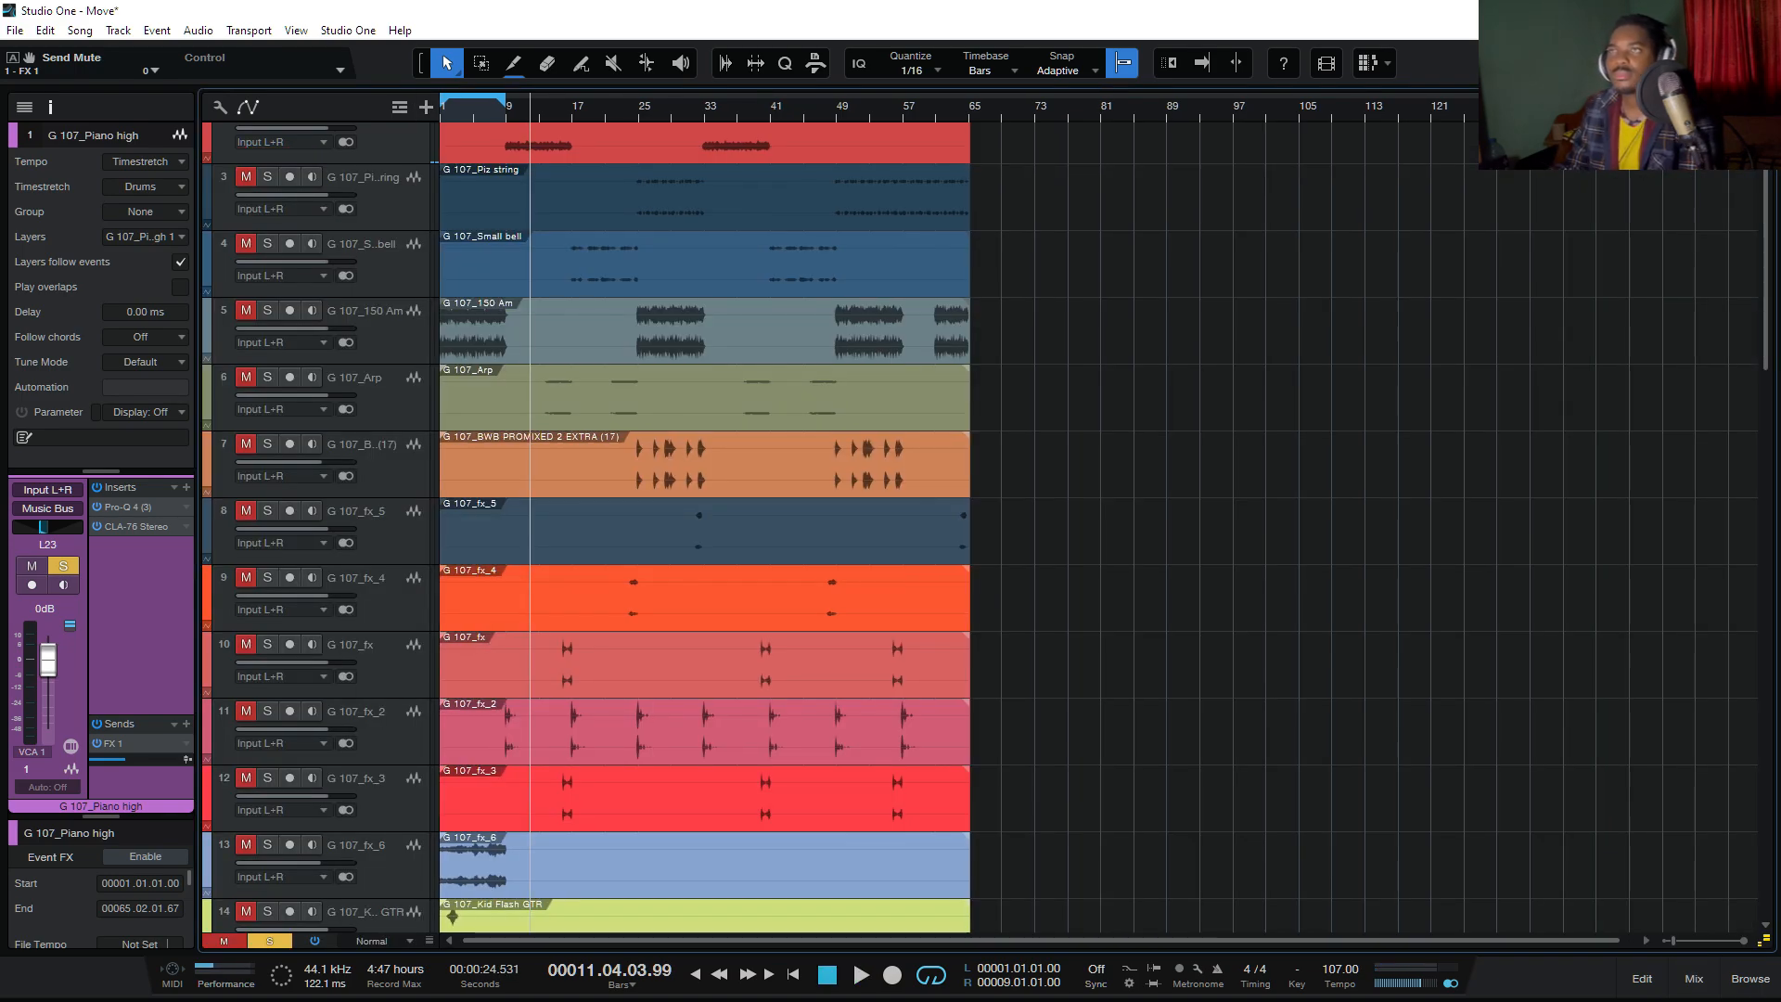
{"action": "key", "text": "w"}
{"action": "key", "text": "w"}
{"action": "key", "text": "w"}
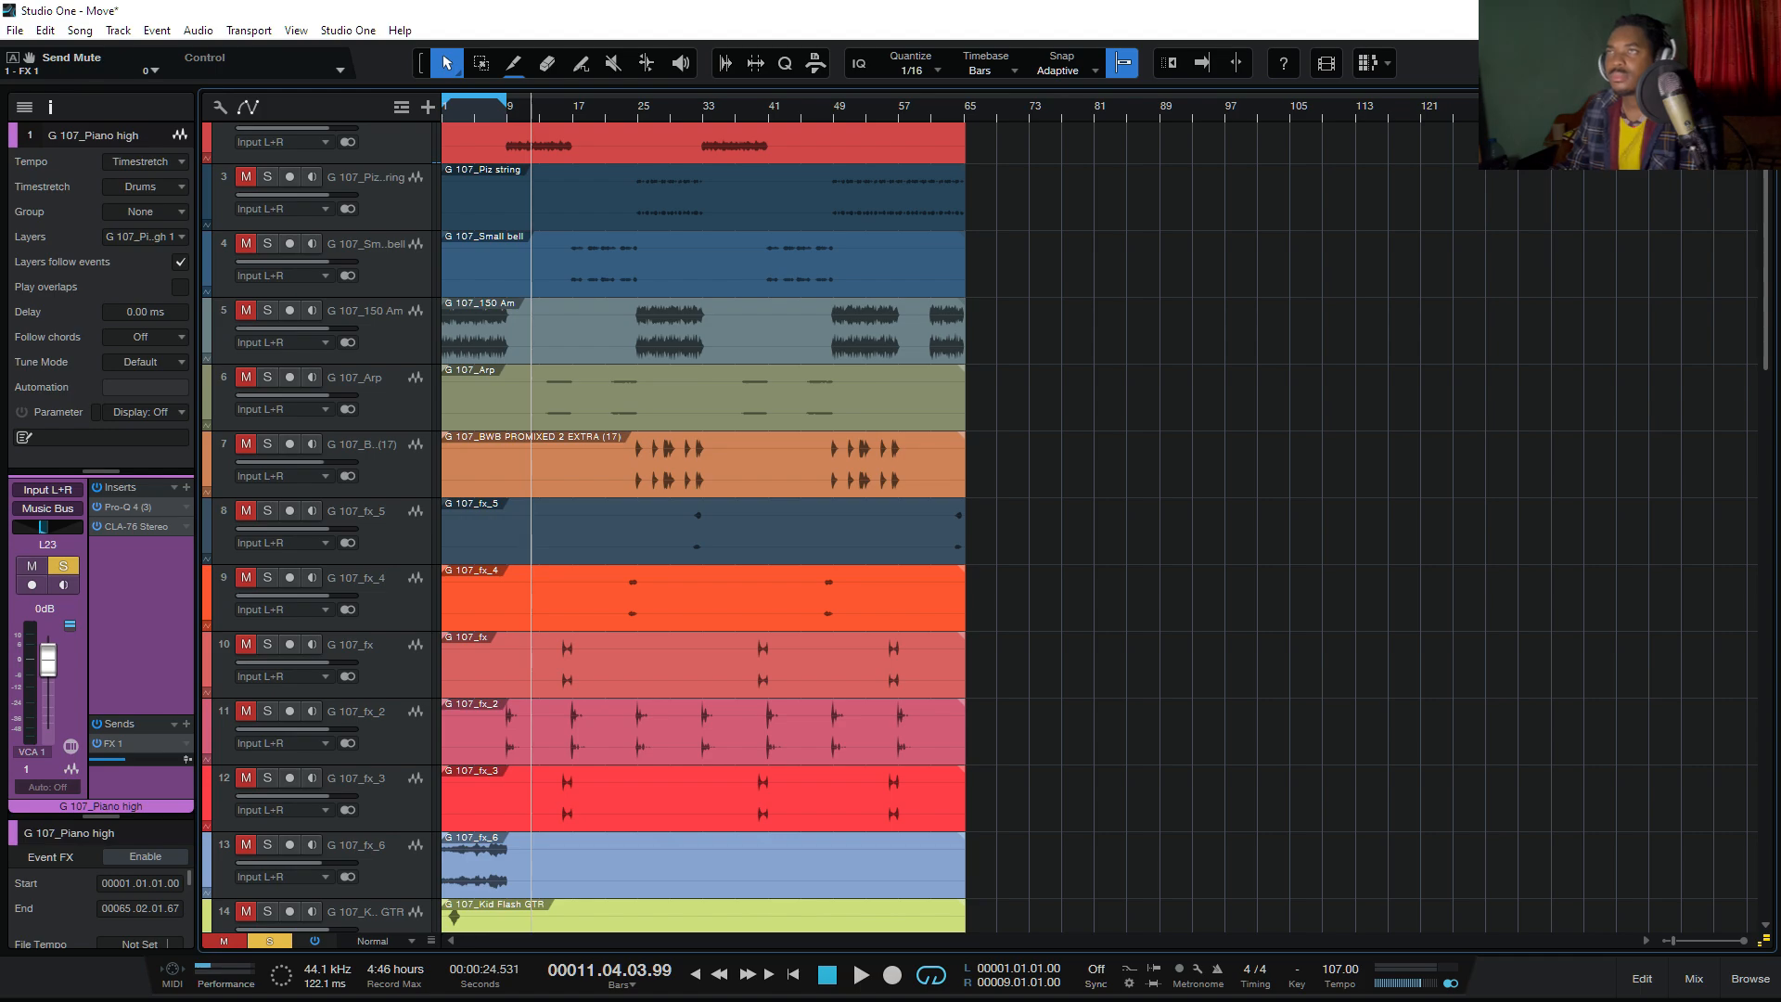
{"action": "left_click_drag", "start_coordinate": [507, 99], "coordinate": [702, 99]}
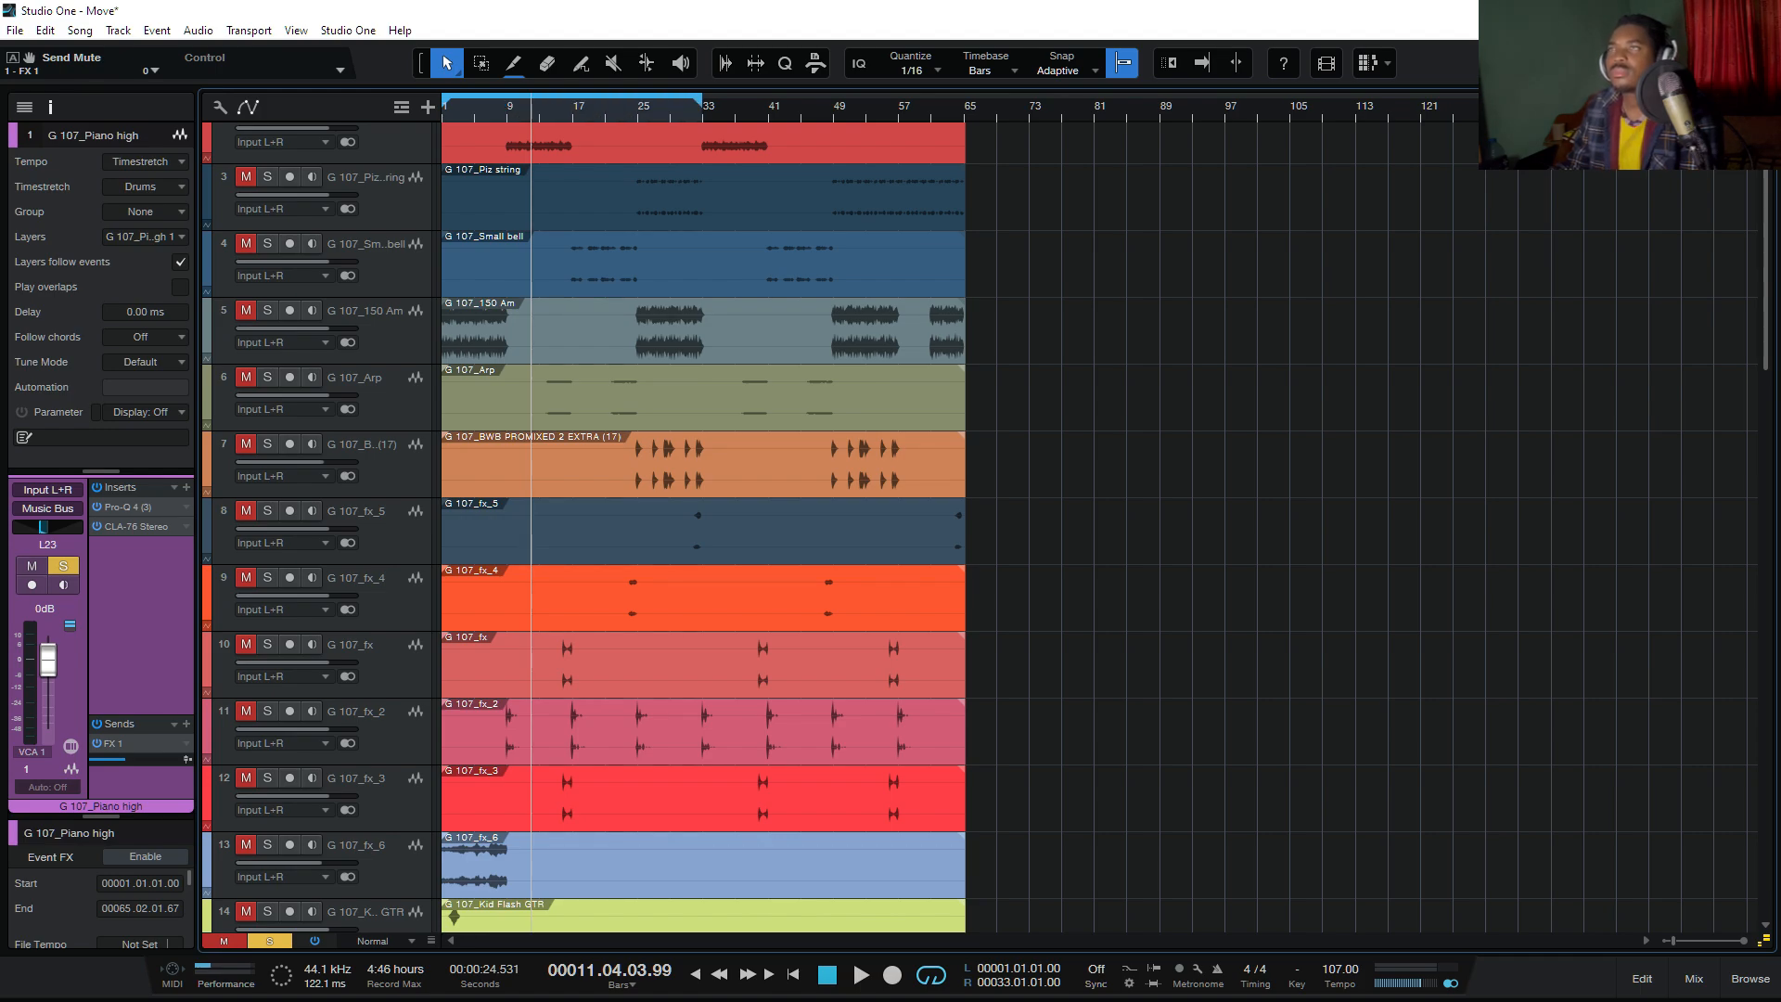
{"action": "left_click_drag", "start_coordinate": [445, 100], "coordinate": [639, 100]}
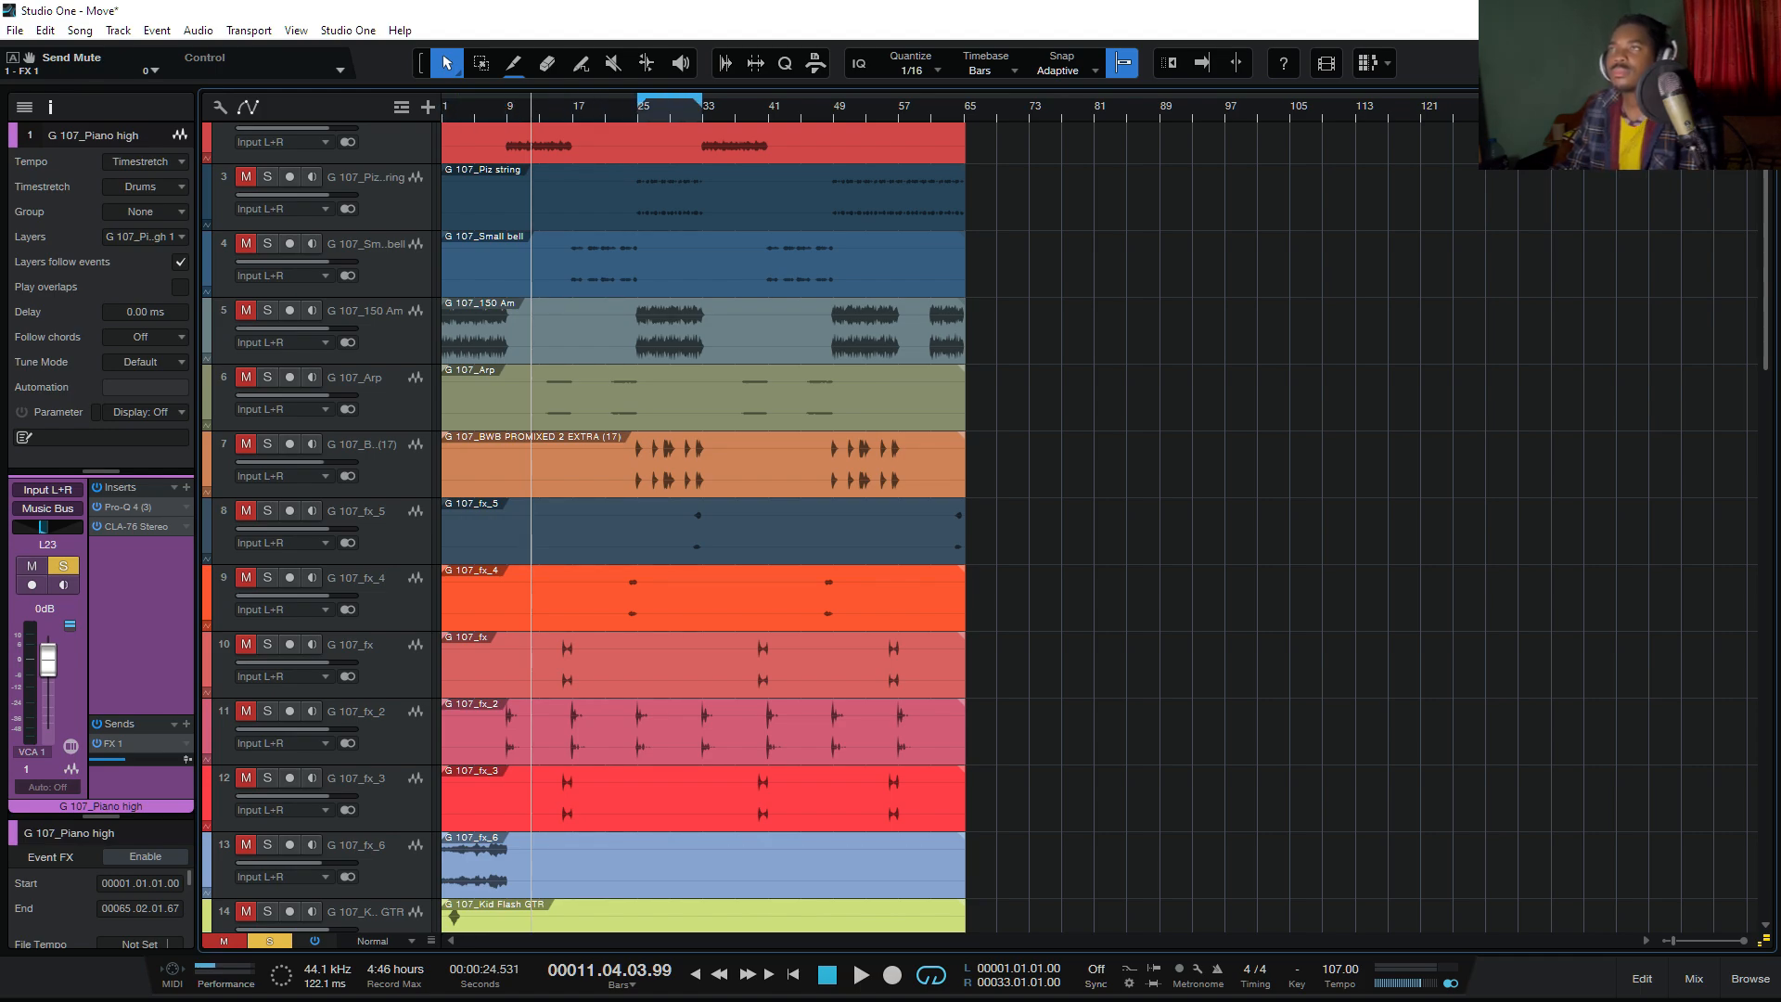
{"action": "scroll", "coordinate": [640, 99], "scroll_direction": "up", "scroll_amount": 8}
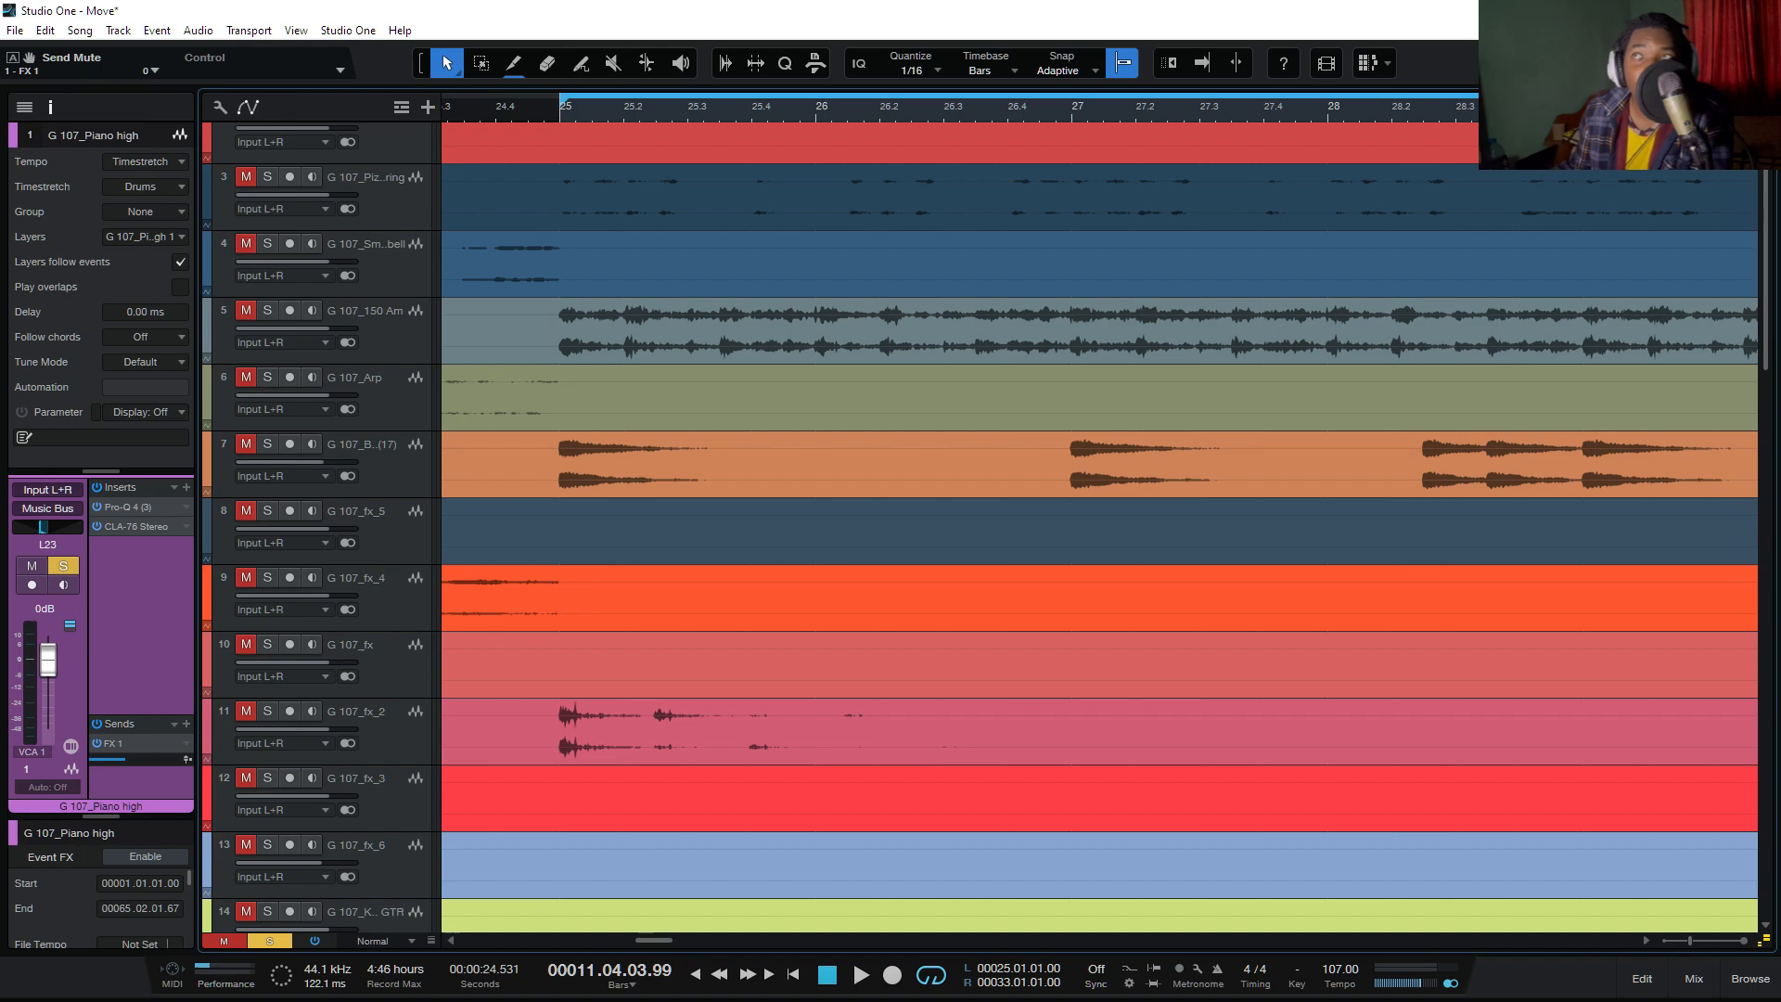
Step: Move the playhead to the loop start at bar 25 and switch the solo from both piano tracks to G 107_Piz string
{"action": "key", "text": "KP_1"}
{"action": "scroll", "coordinate": [1100, 520], "scroll_direction": "up", "scroll_amount": 2}
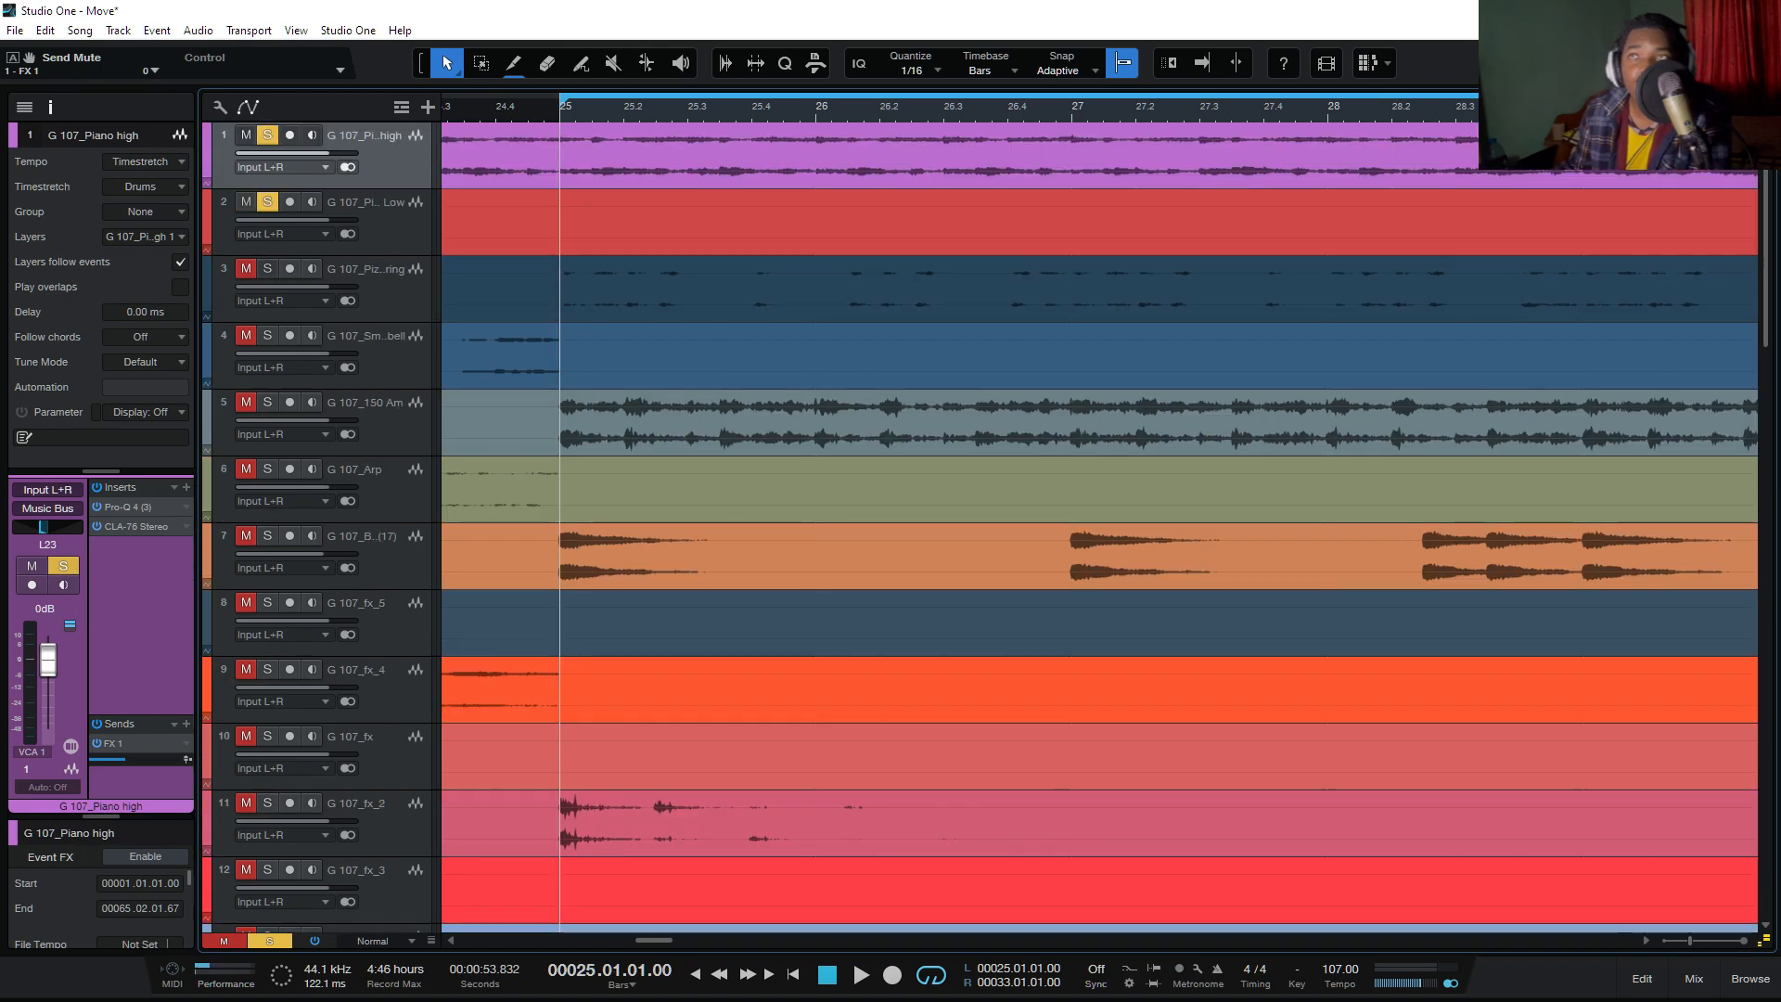
{"action": "left_click", "coordinate": [267, 268]}
{"action": "left_click", "coordinate": [267, 201]}
{"action": "left_click", "coordinate": [267, 134]}
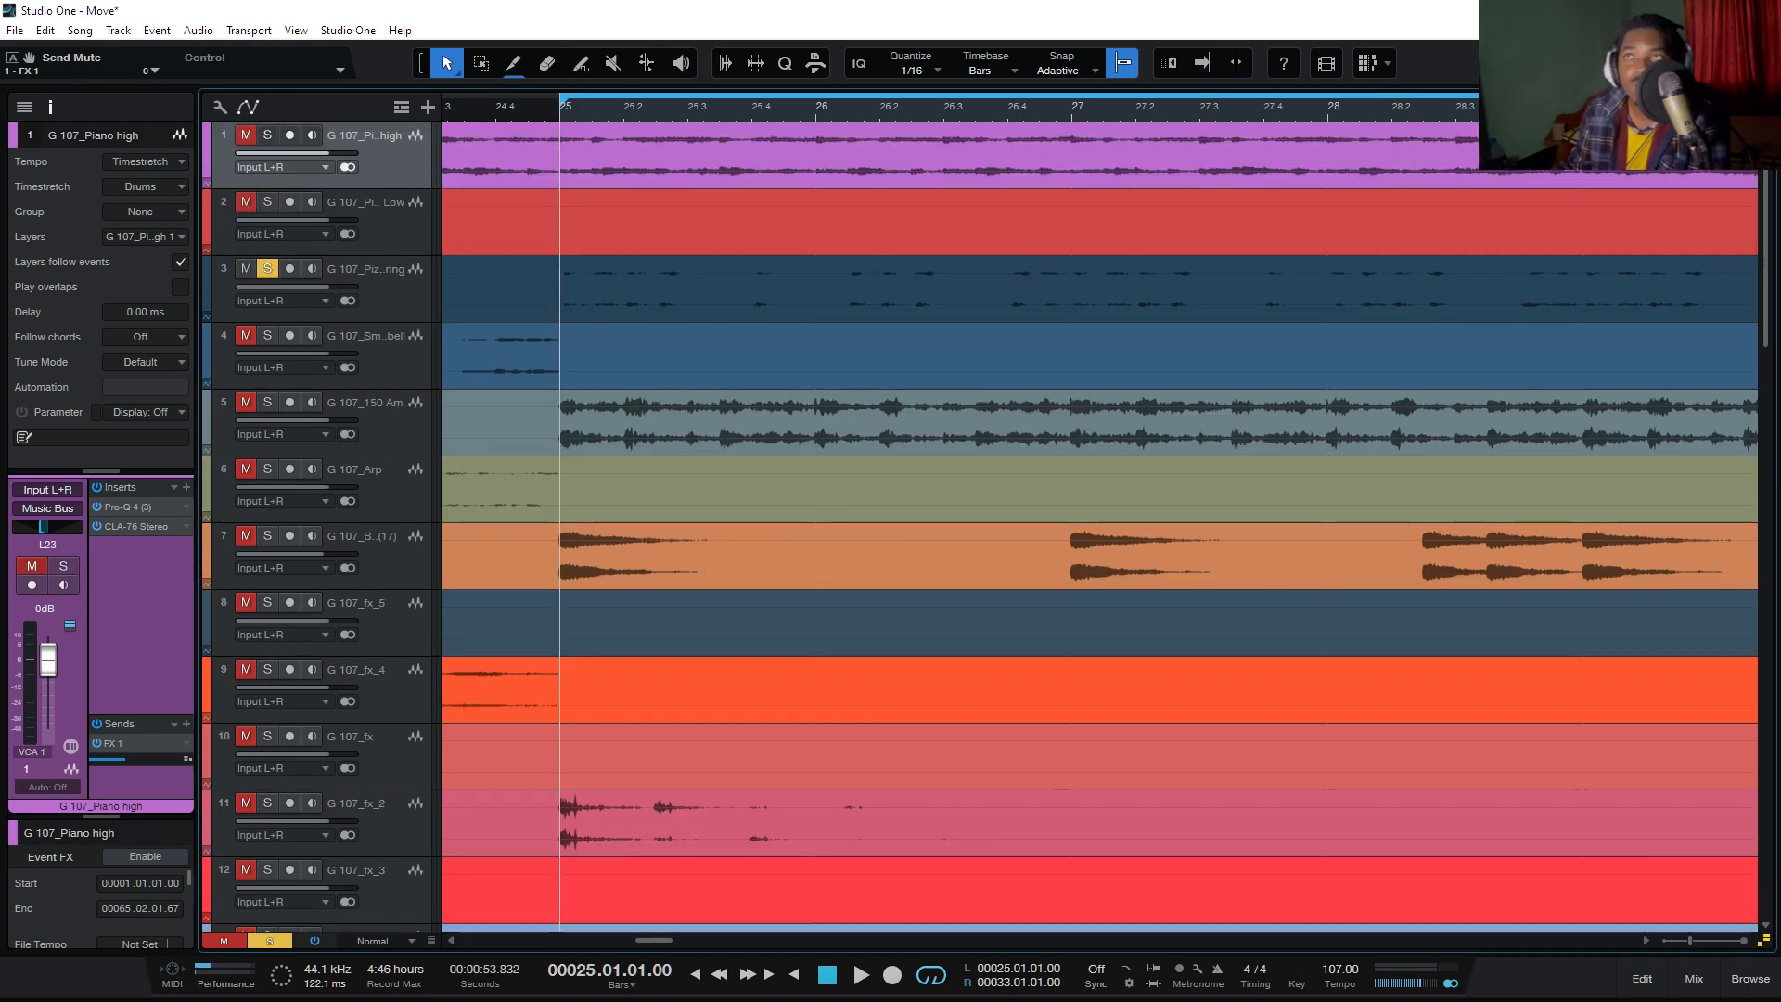
Step: Play the soloed G 107_Piz string track from bar 25, select its channel in the mixer, and replay the passage to about bar 27
{"action": "key", "text": "space"}
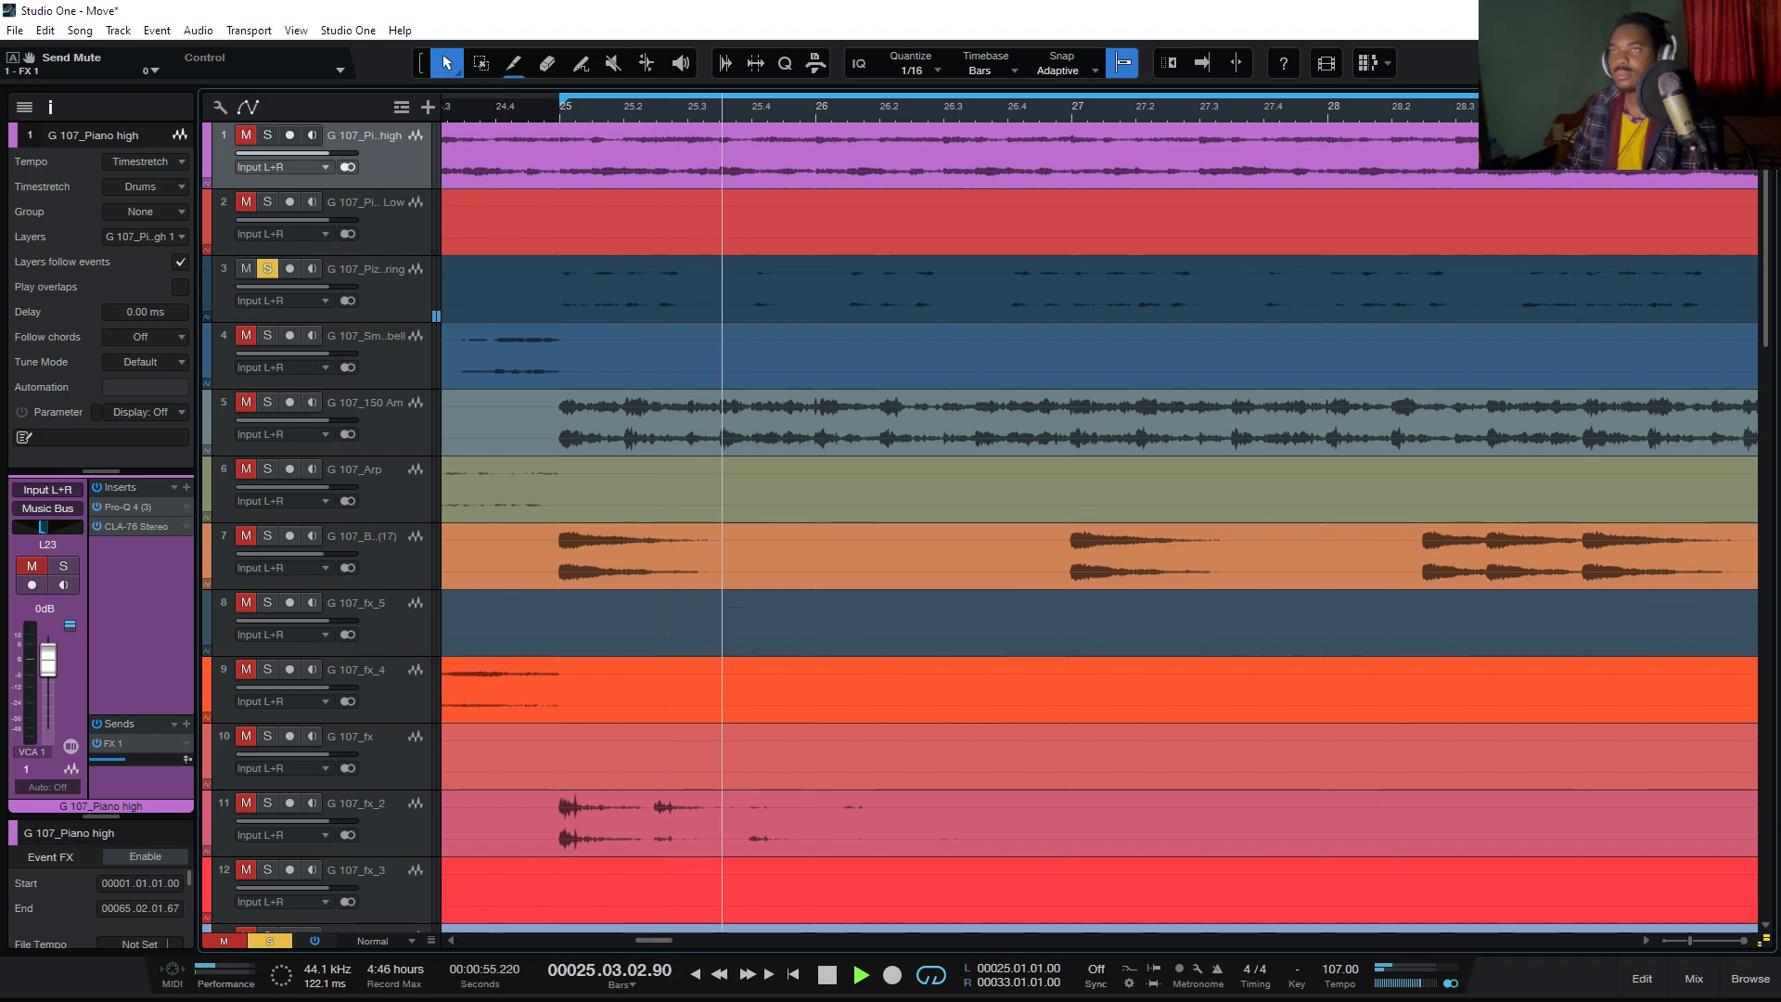
{"action": "left_click", "coordinate": [382, 286]}
{"action": "key", "text": "F3"}
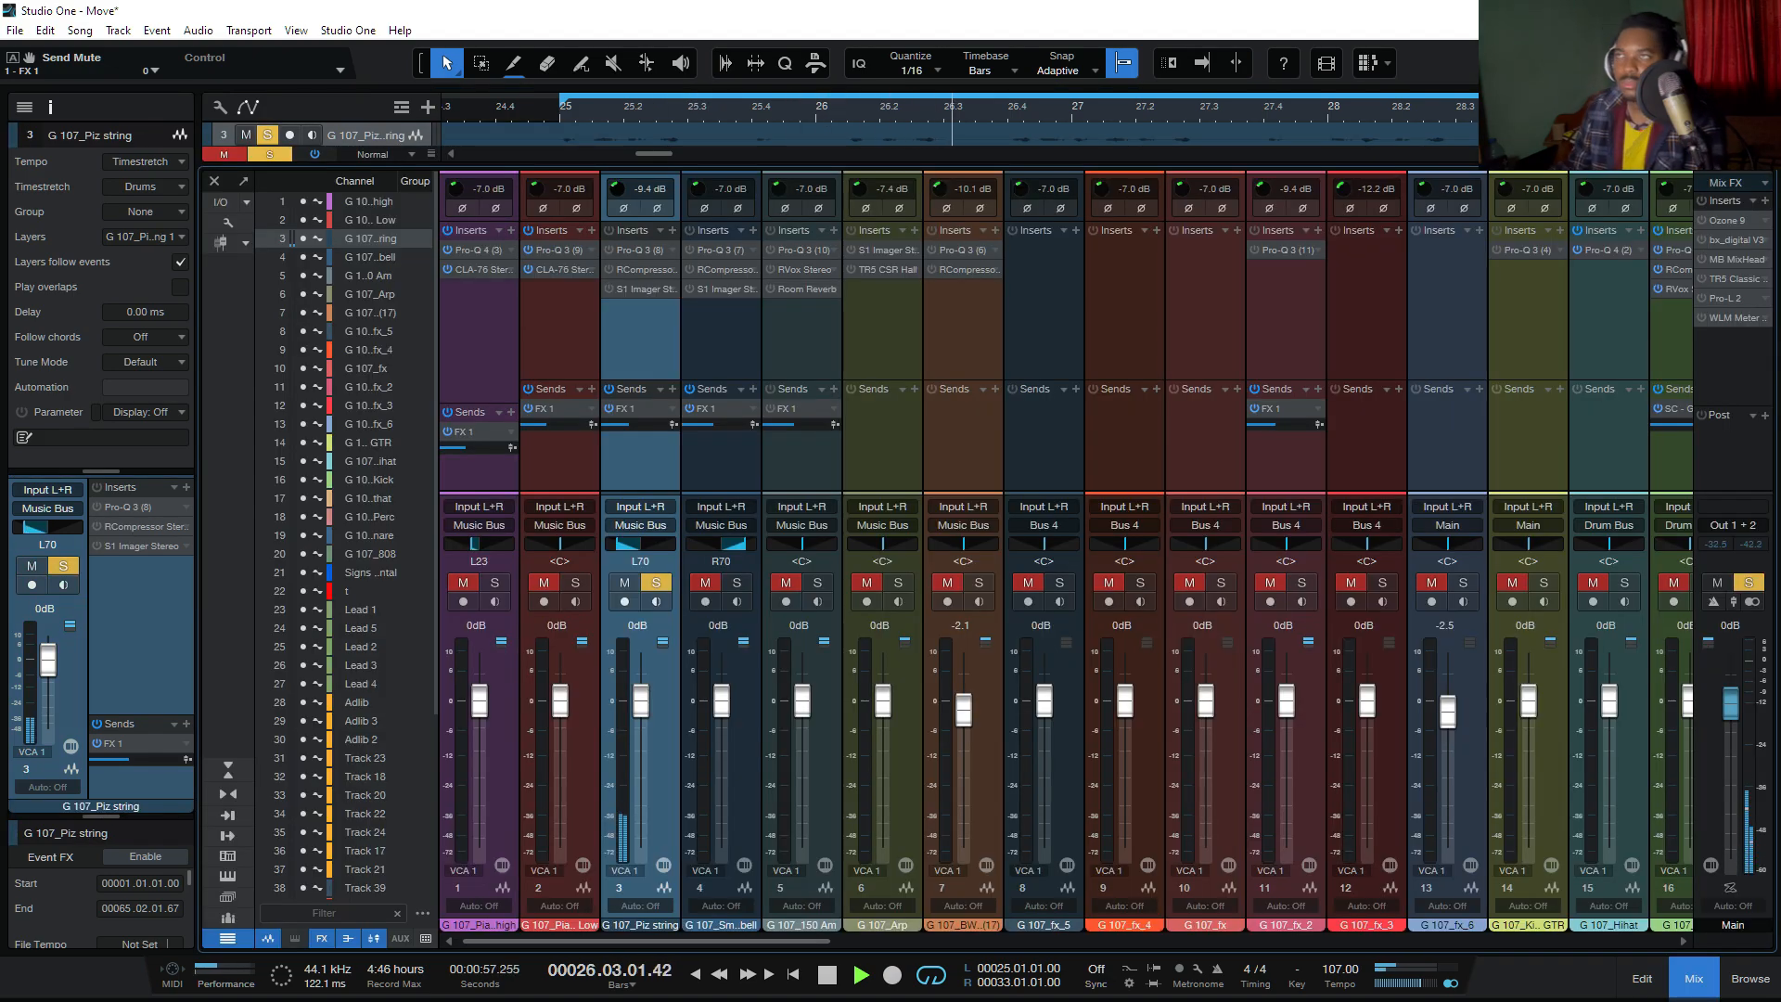
{"action": "key", "text": "space"}
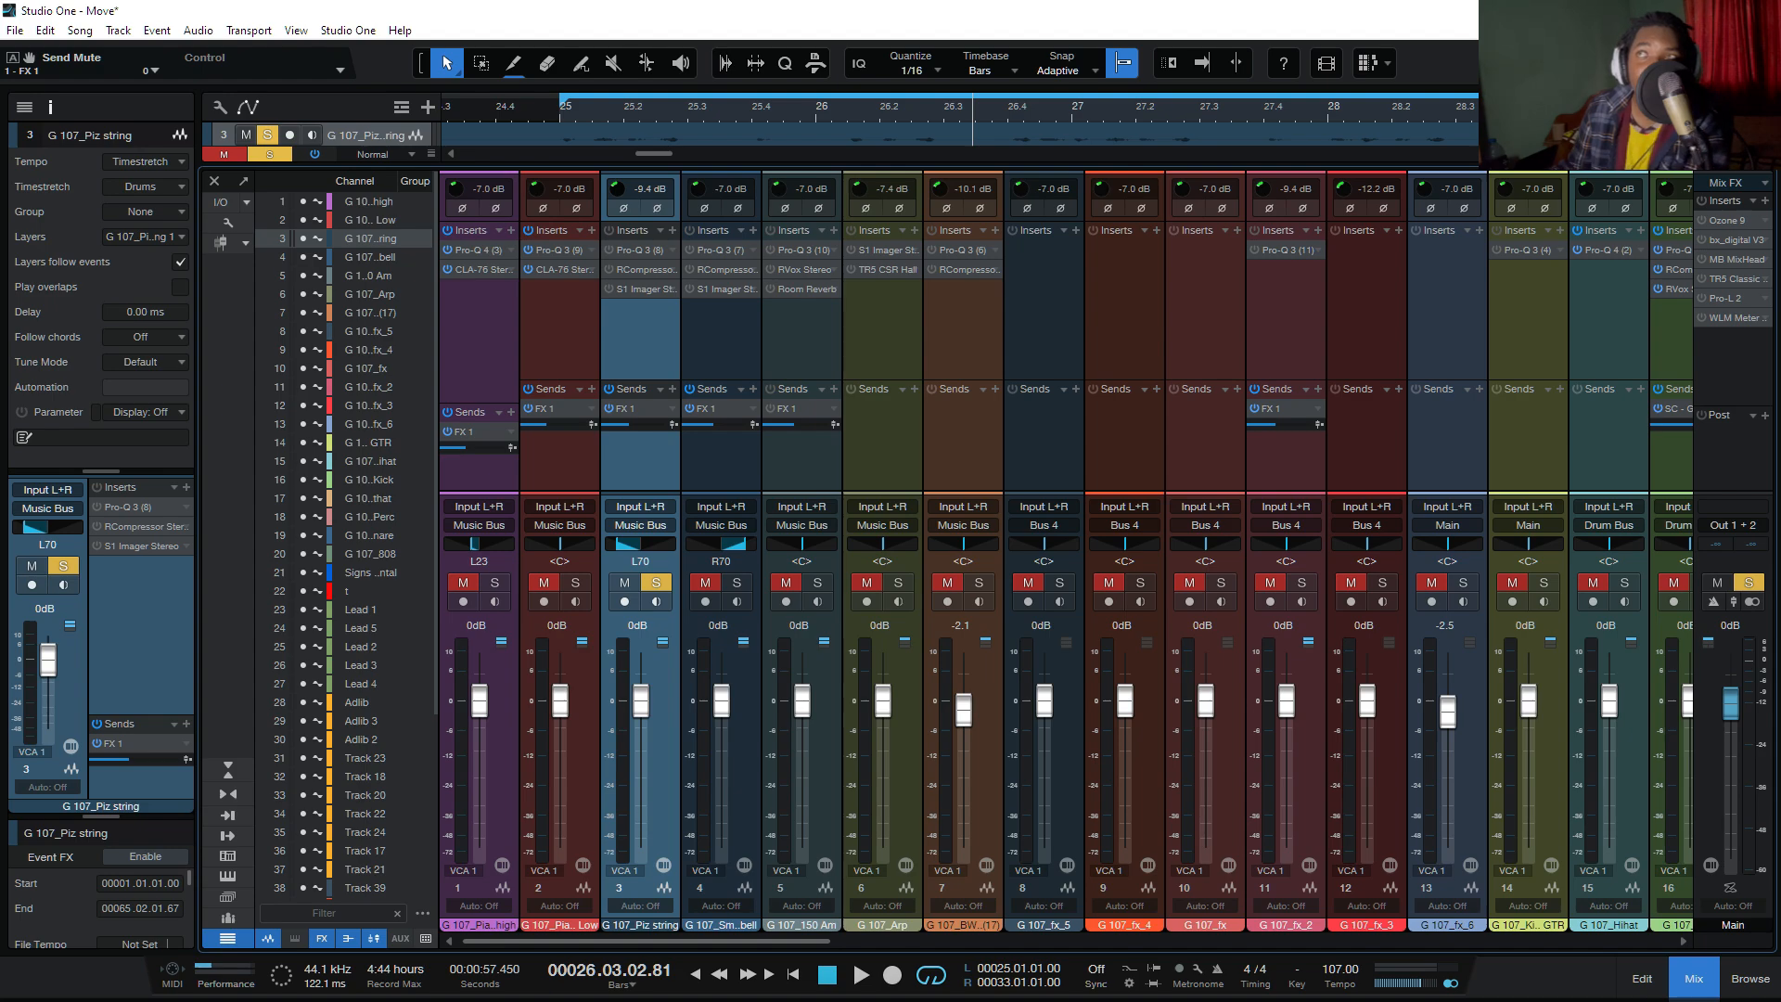
{"action": "key", "text": "space"}
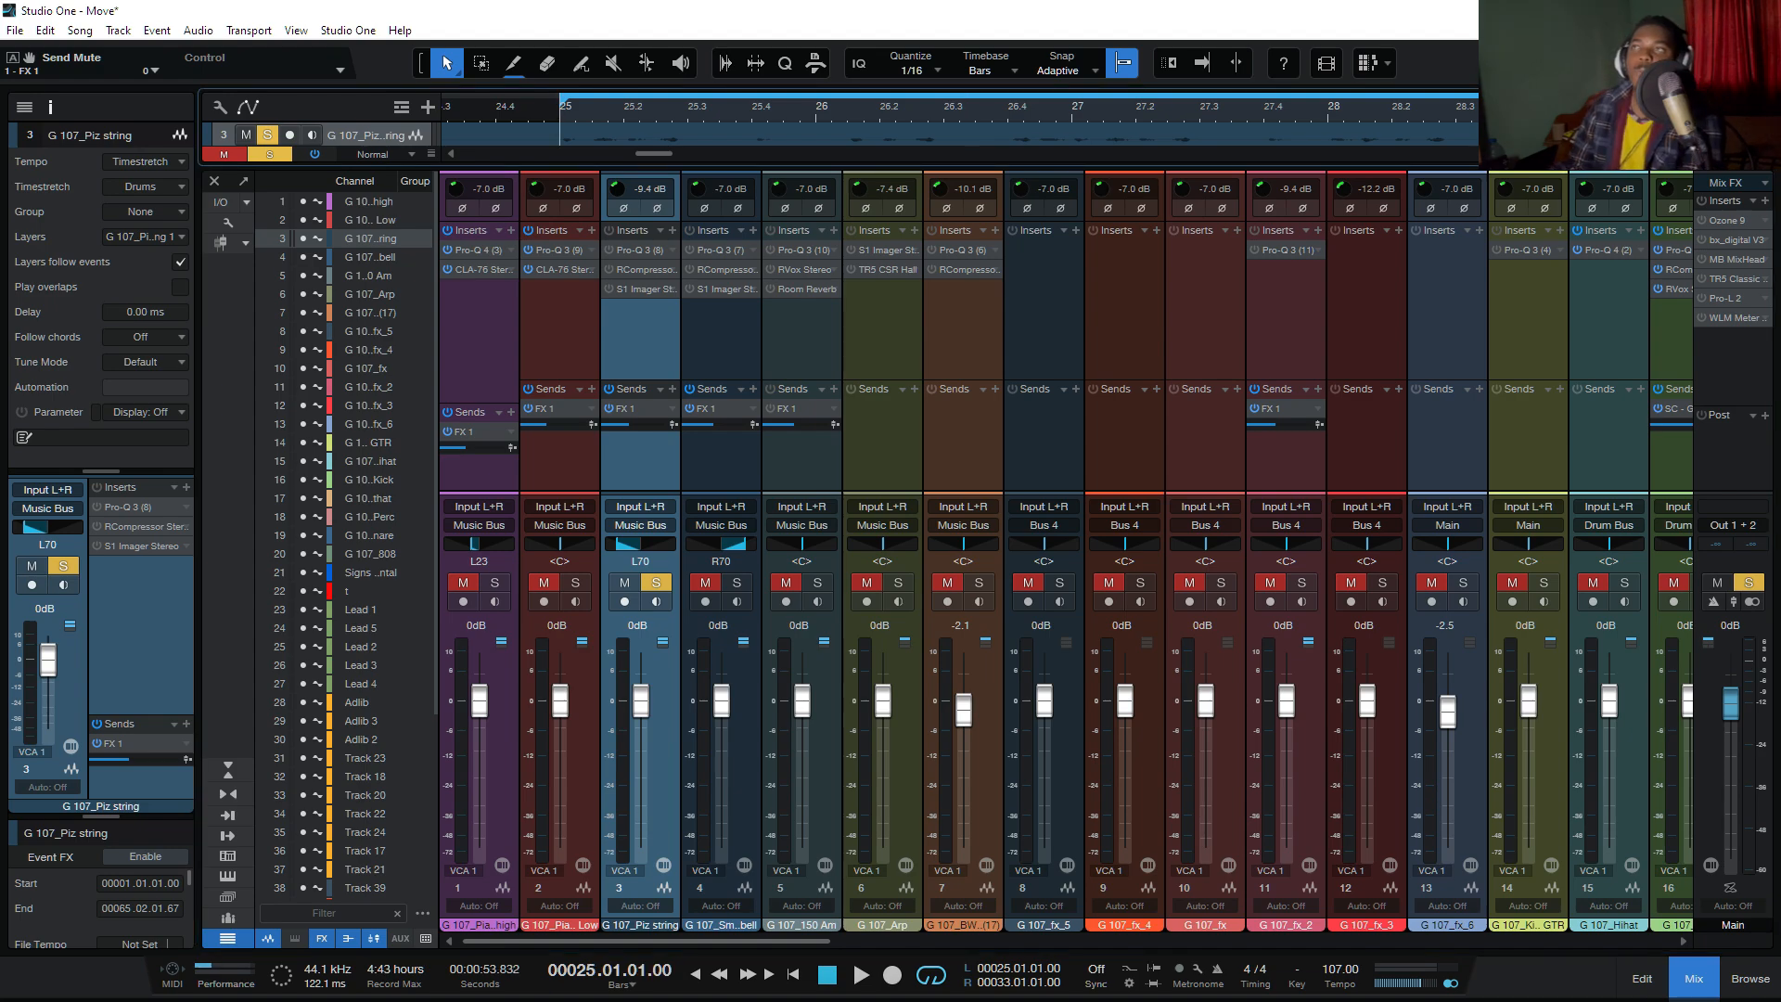
{"action": "key", "text": "space"}
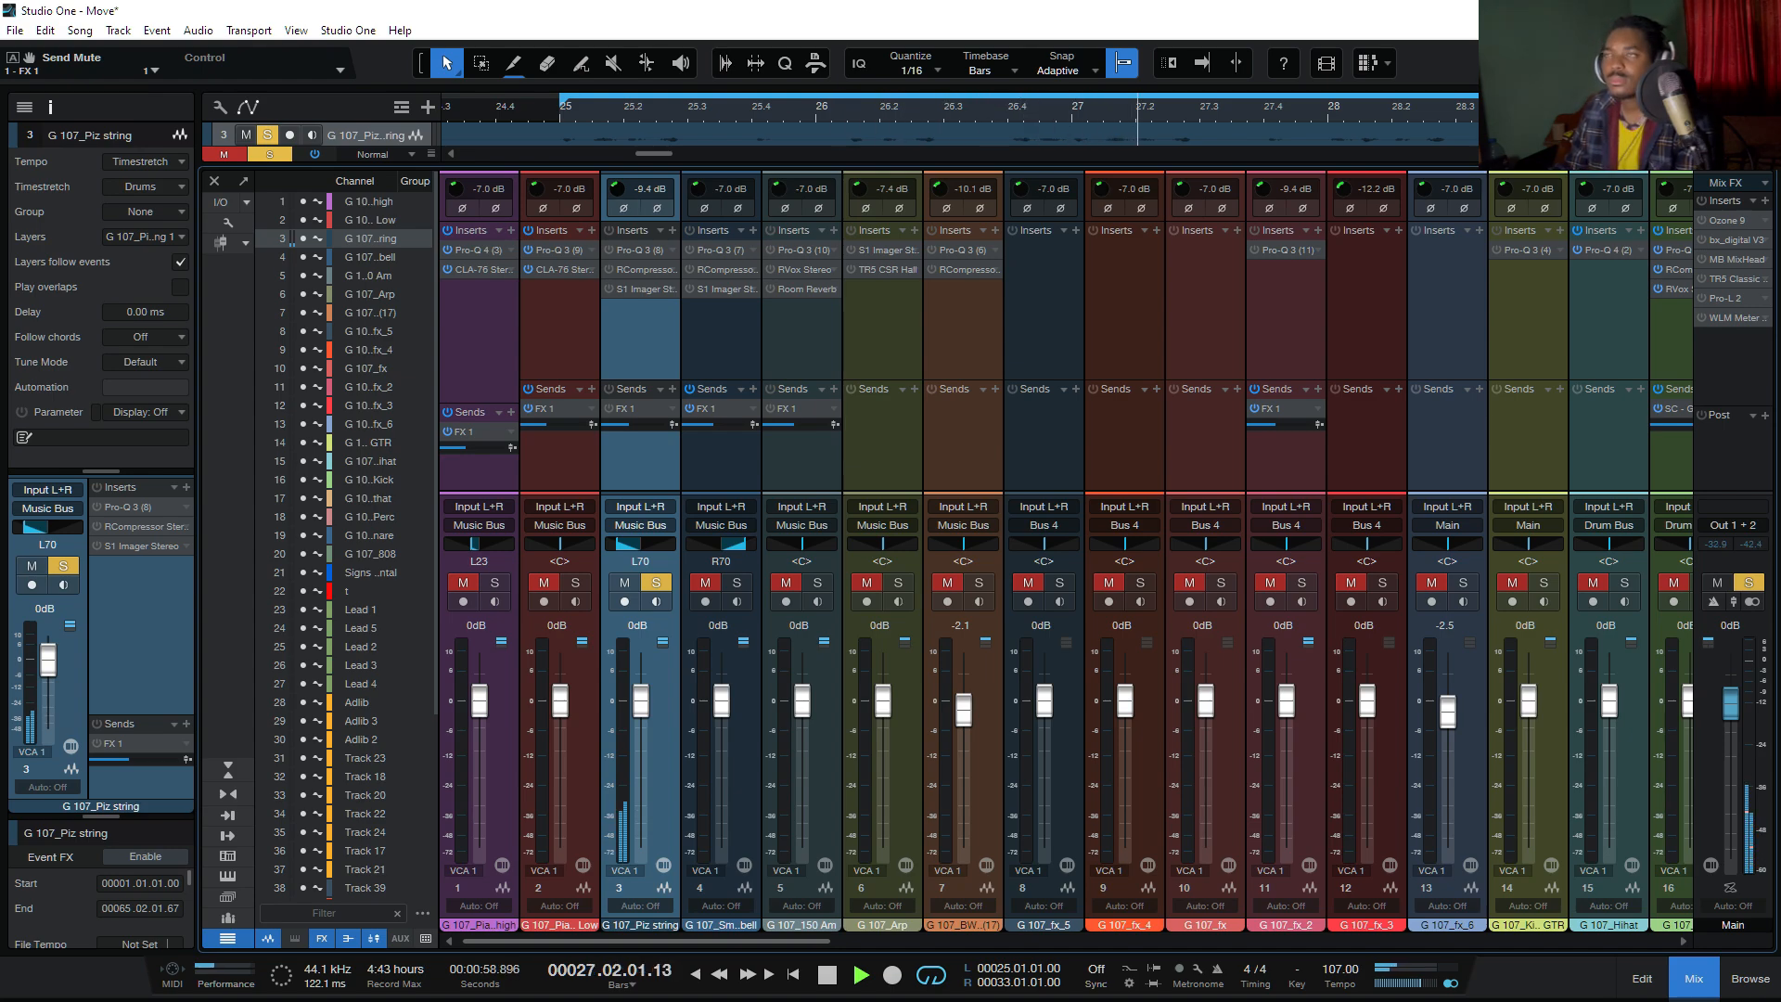
{"action": "key", "text": "space"}
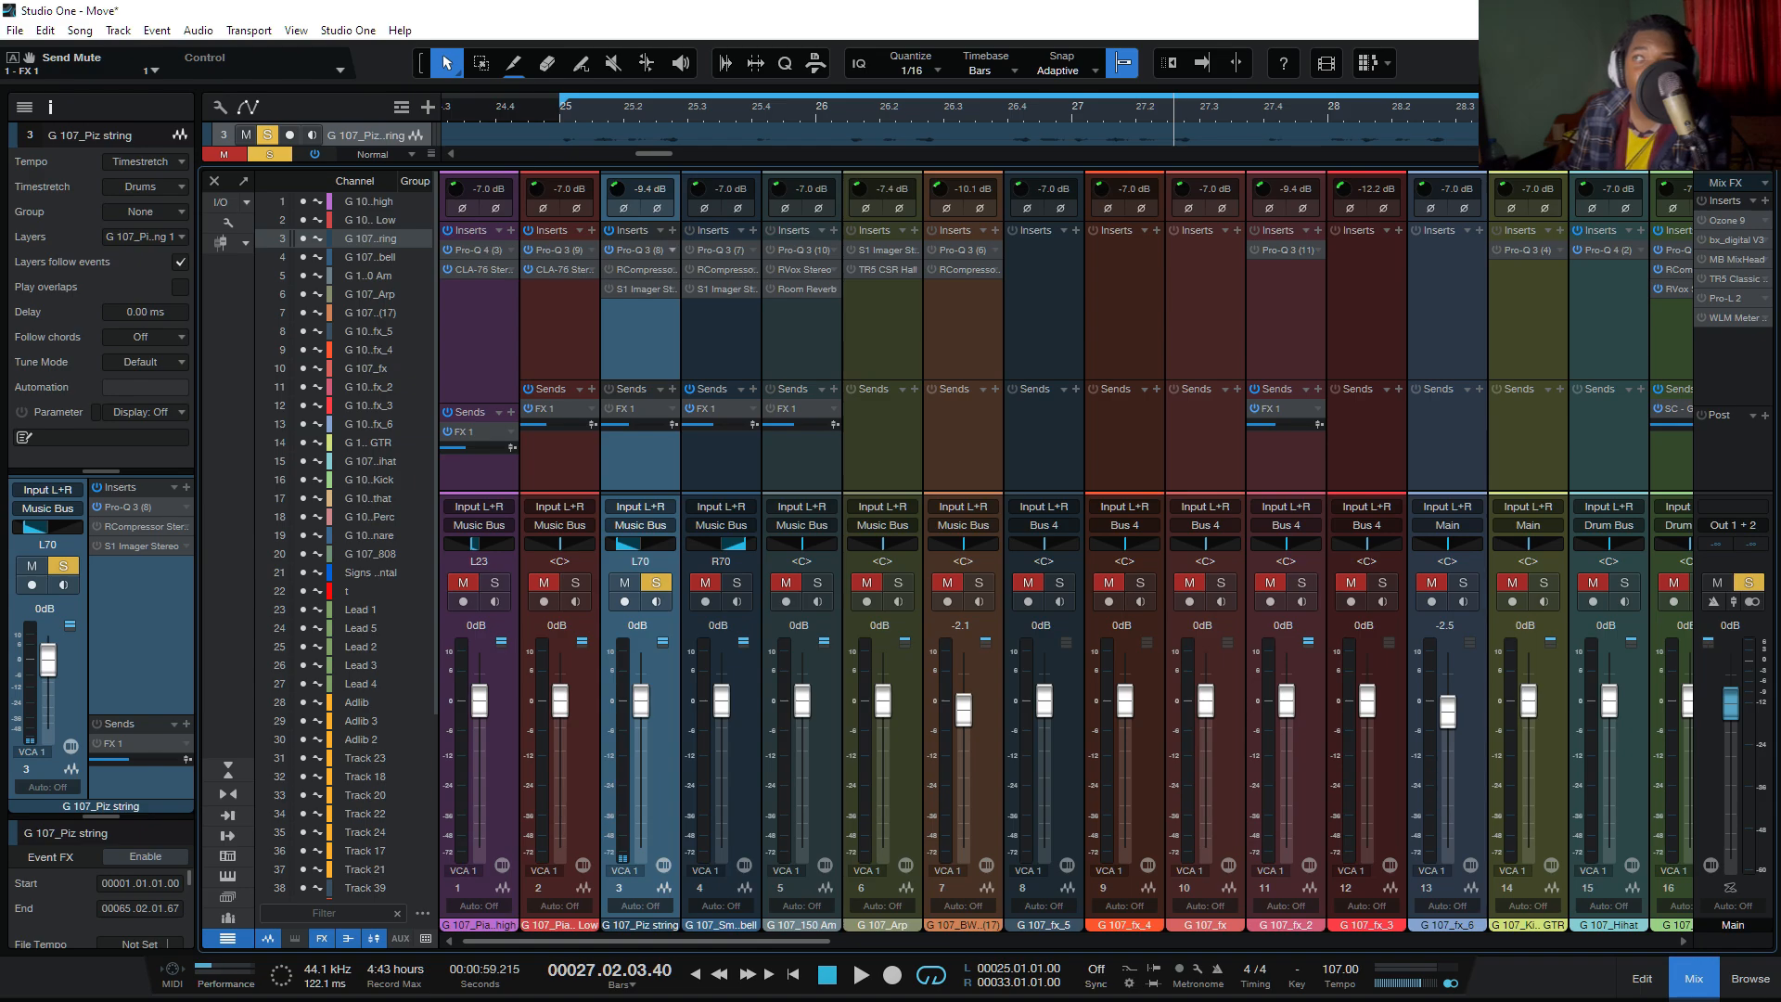
Step: Open the Piz string channel's Pro-Q 3, examine its low-cut curve, and close the EQ
{"action": "left_click", "coordinate": [660, 250]}
{"action": "left_click", "coordinate": [729, 315]}
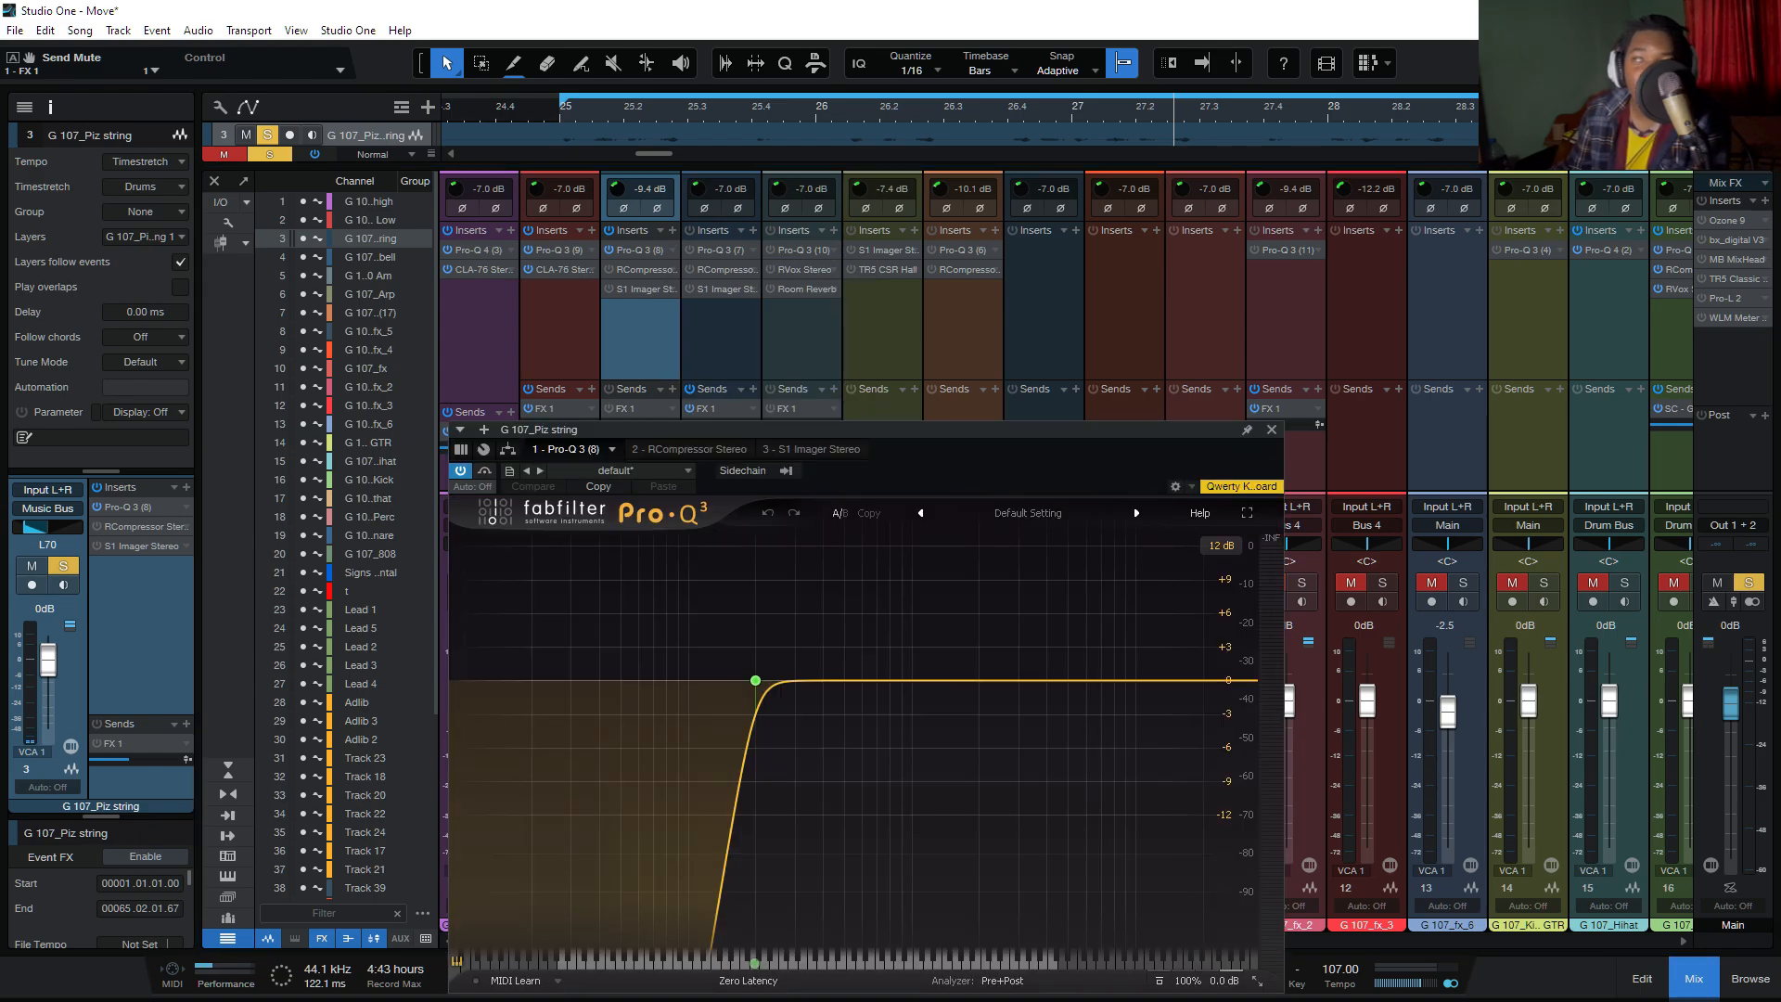
{"action": "left_click_drag", "start_coordinate": [650, 430], "coordinate": [648, 25]}
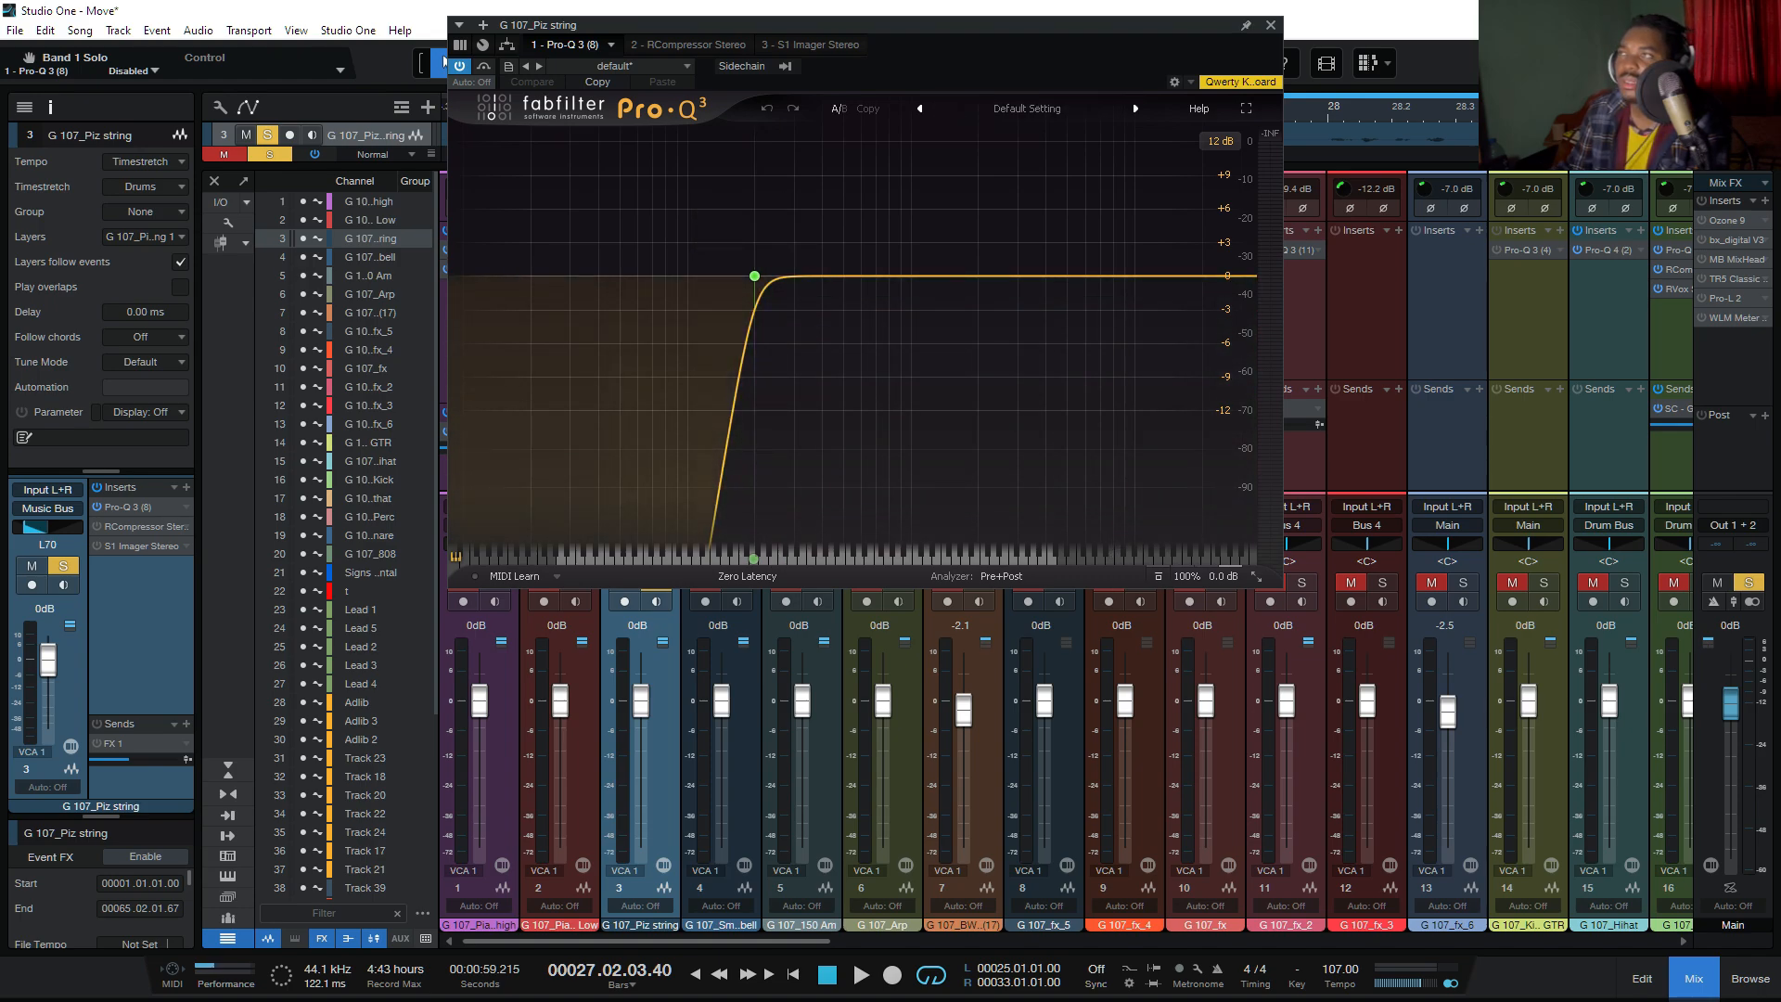
{"action": "key", "text": "Escape"}
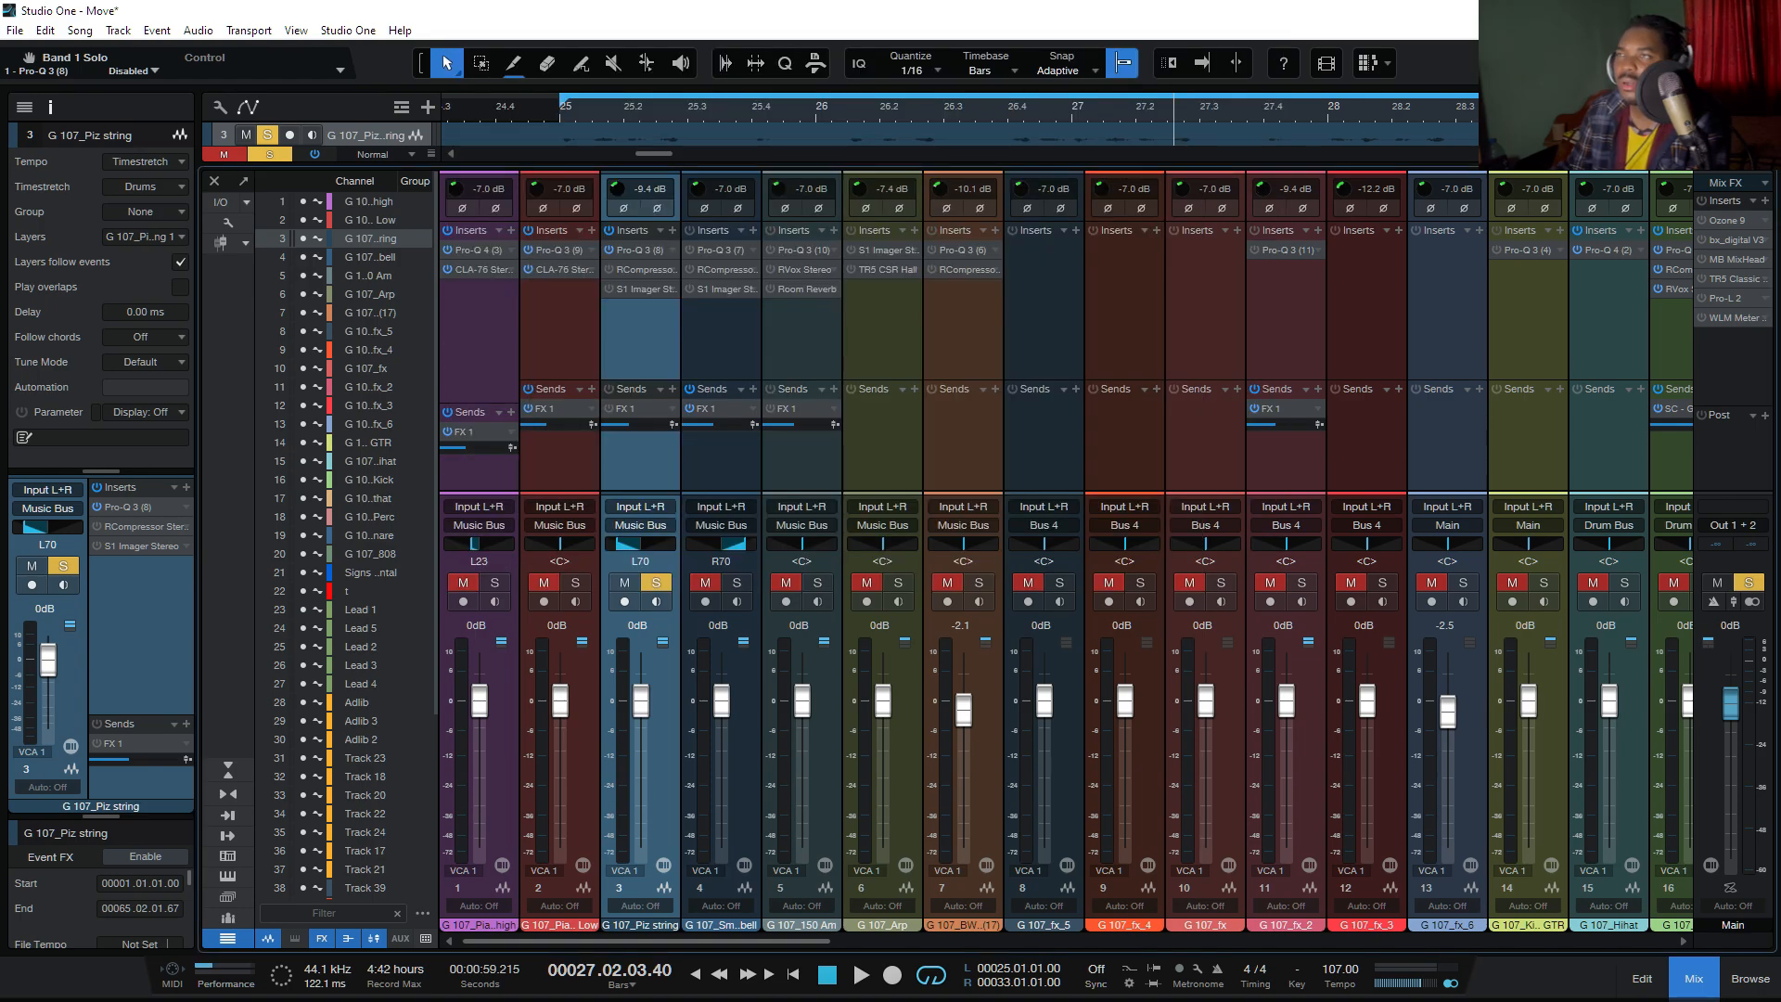
Step: Open the Piz string channel's RCompressor, audition its compression during playback, and close it
{"action": "right_click", "coordinate": [684, 270]}
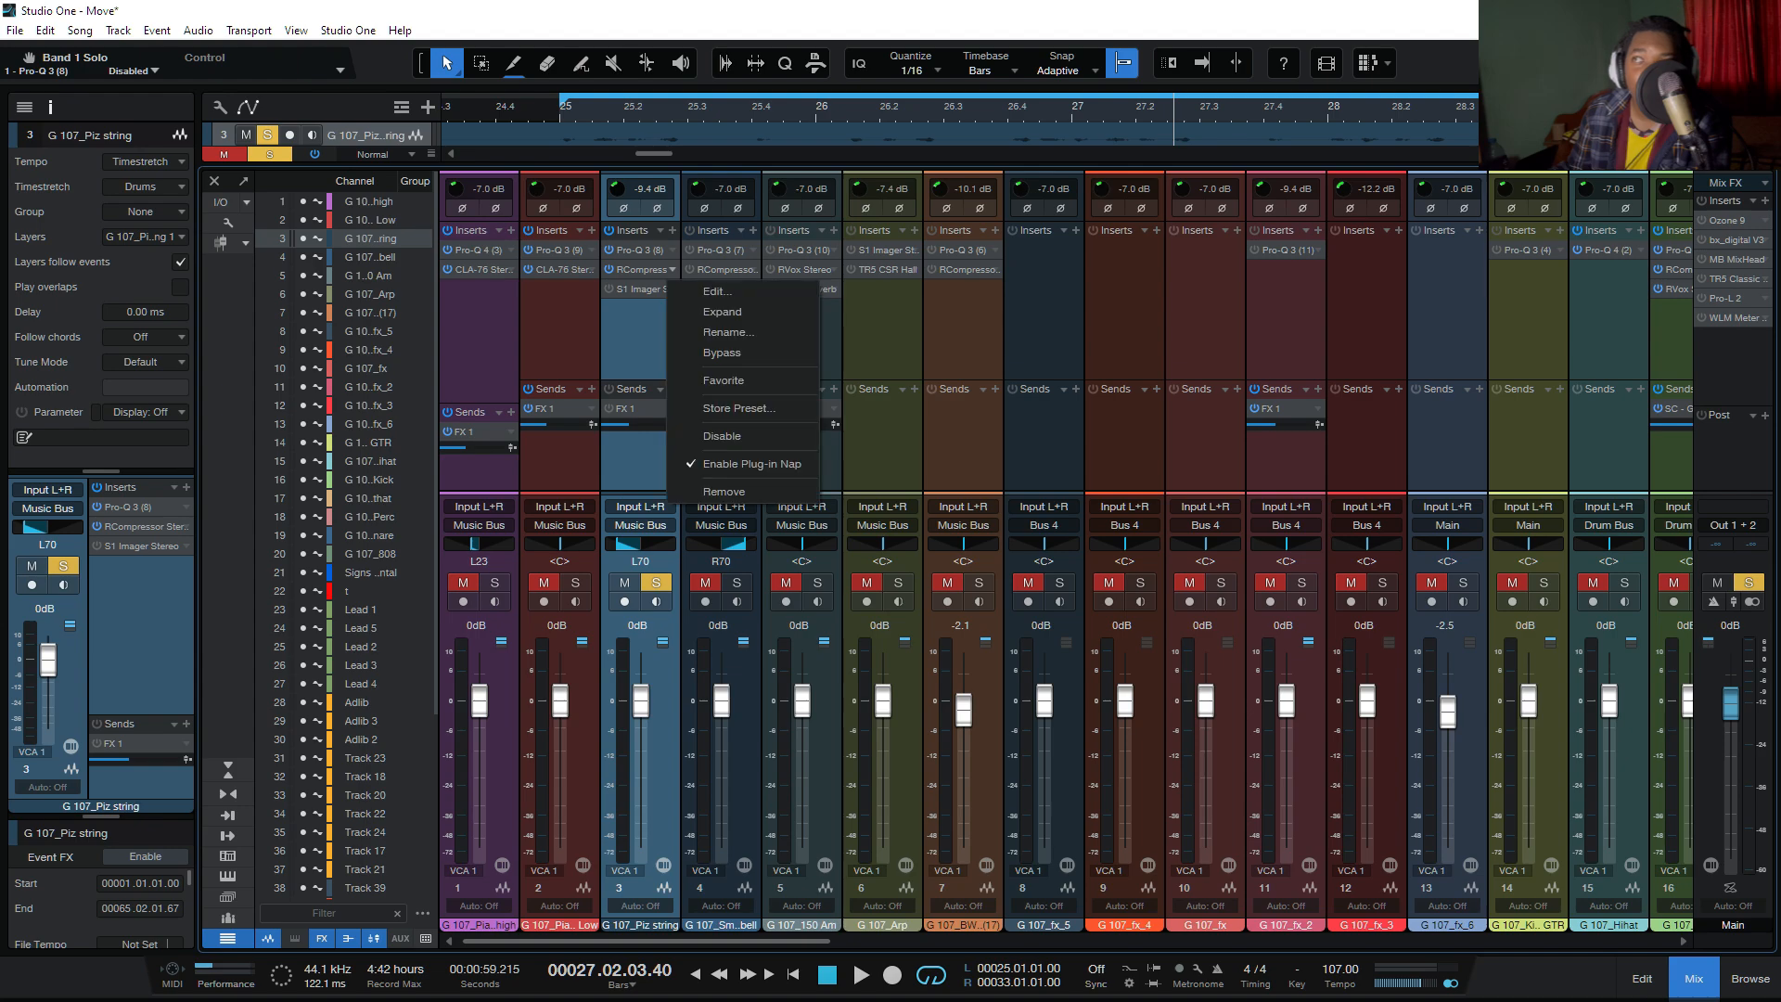
{"action": "left_click", "coordinate": [716, 287]}
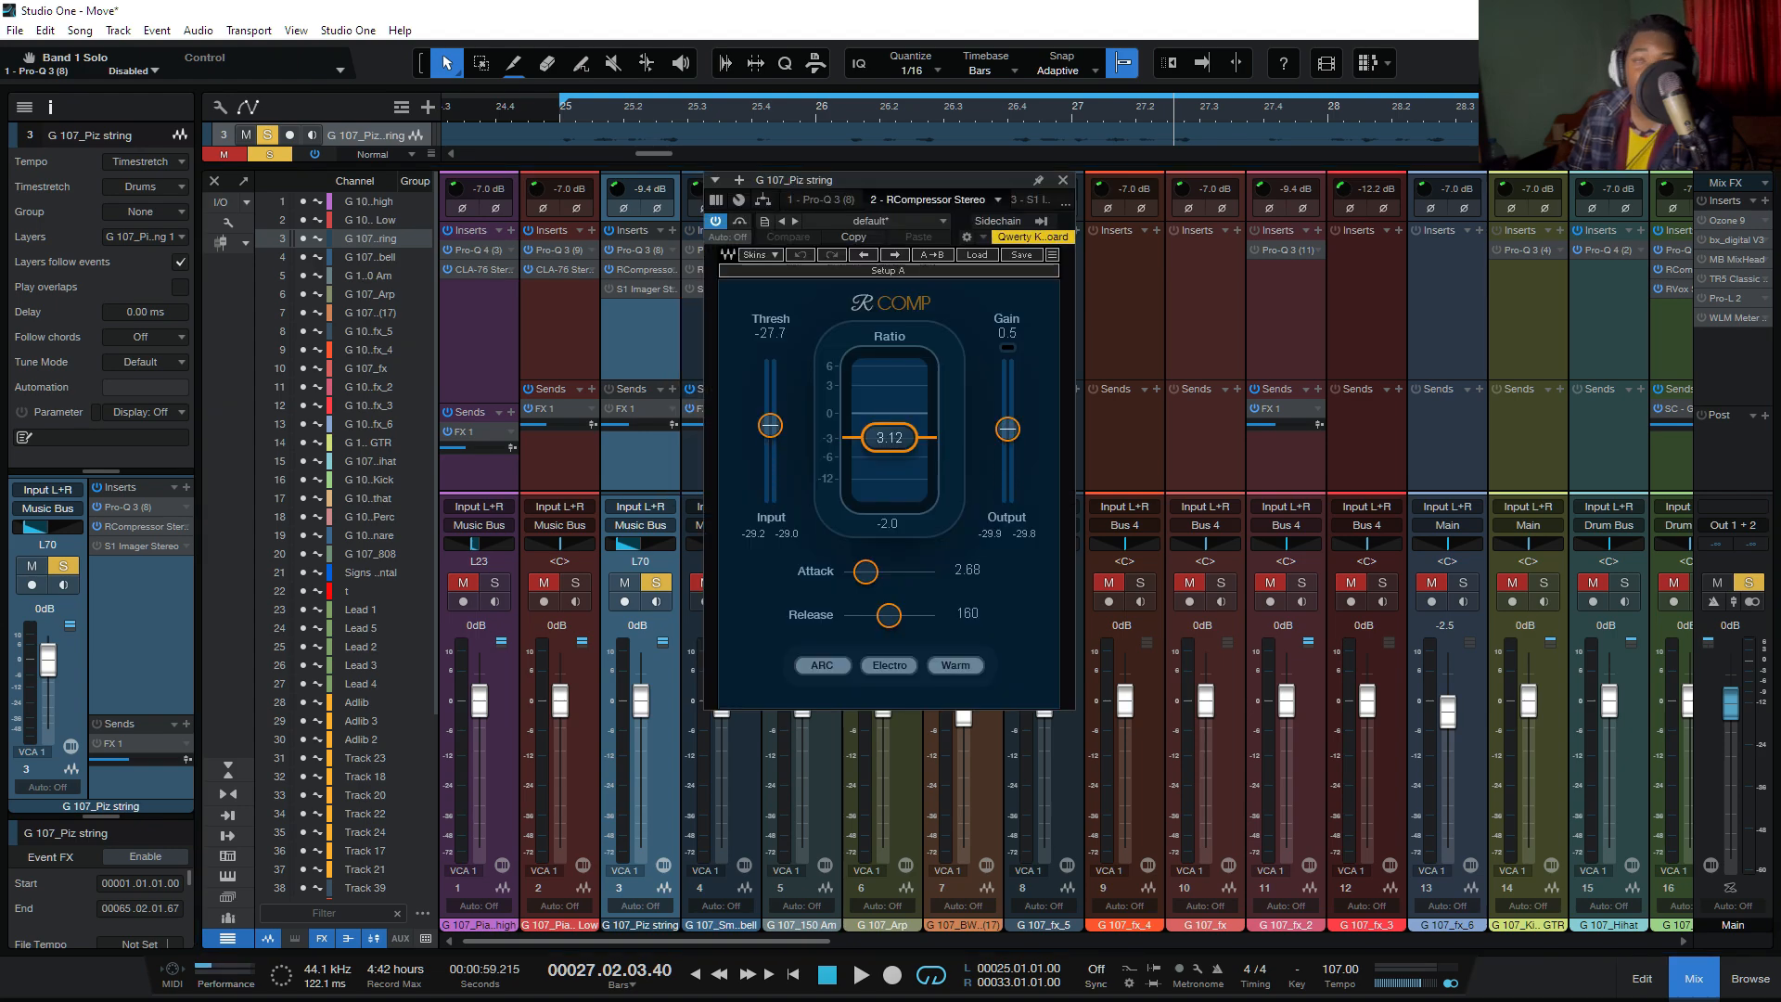
{"action": "key", "text": "space"}
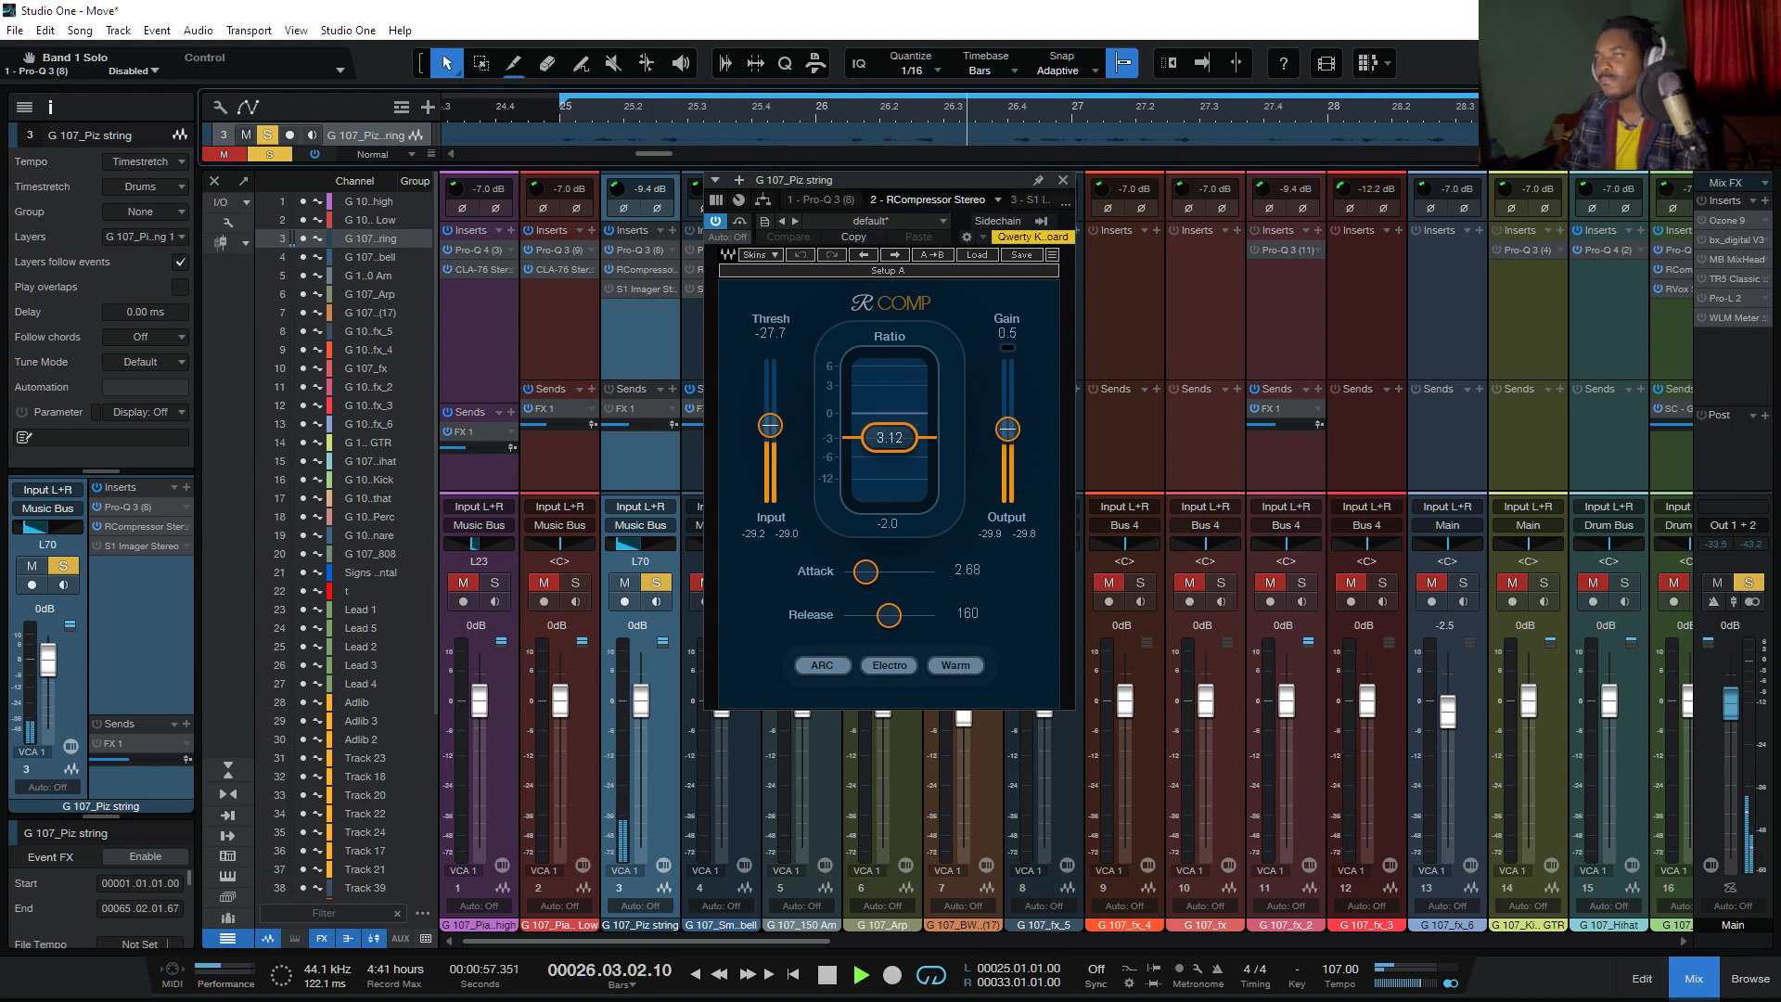
{"action": "key", "text": "space"}
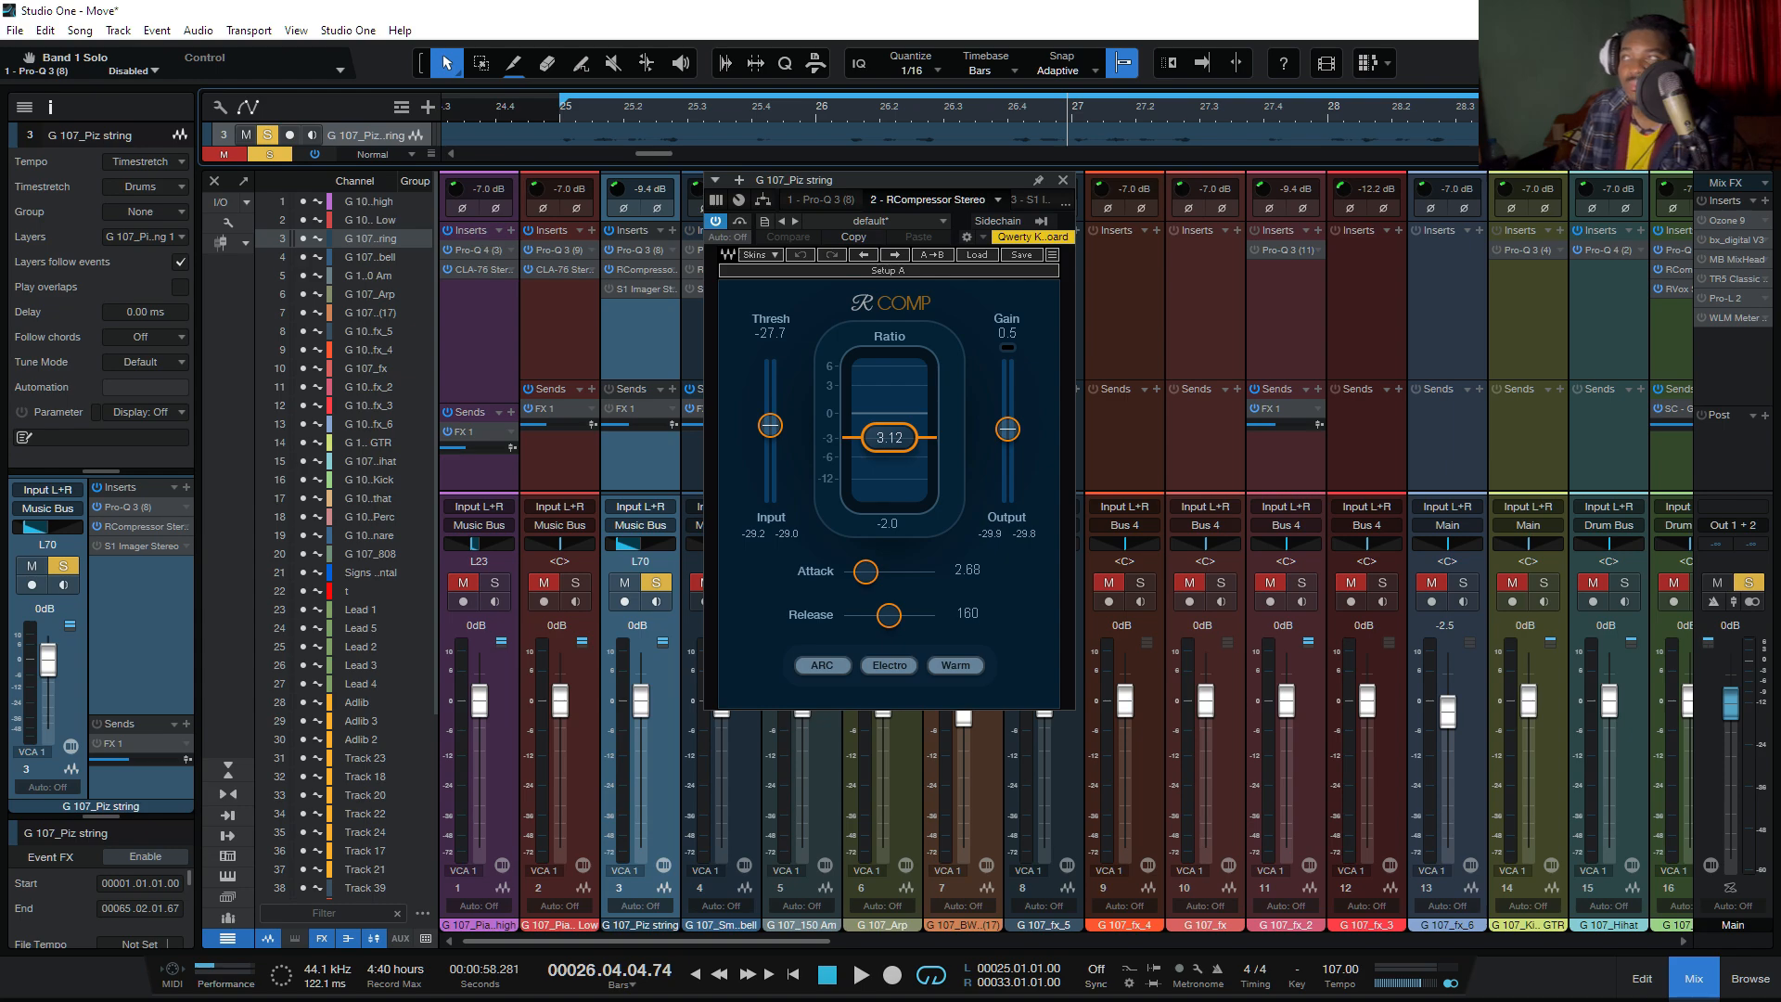
{"action": "key", "text": "Escape"}
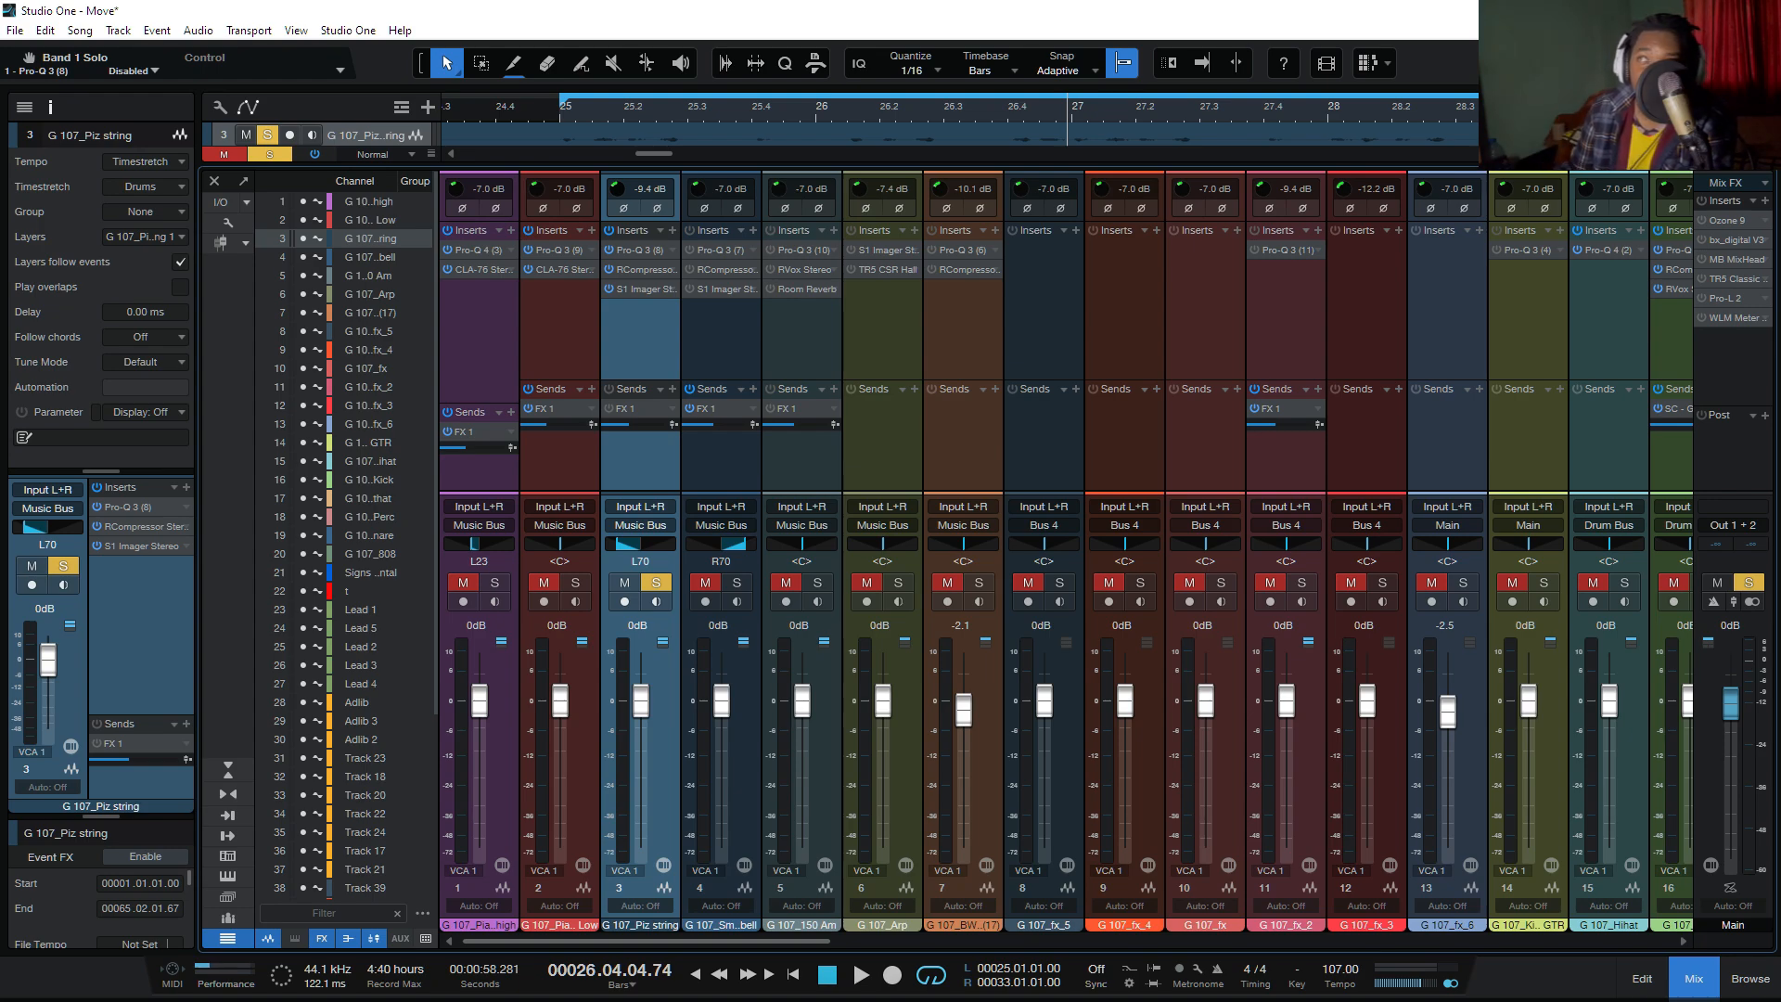
Step: Open the Piz string channel's S1 Imager, audition its stereo width during playback, close it, and return to bar 25
{"action": "left_click", "coordinate": [664, 289]}
{"action": "left_click", "coordinate": [723, 311]}
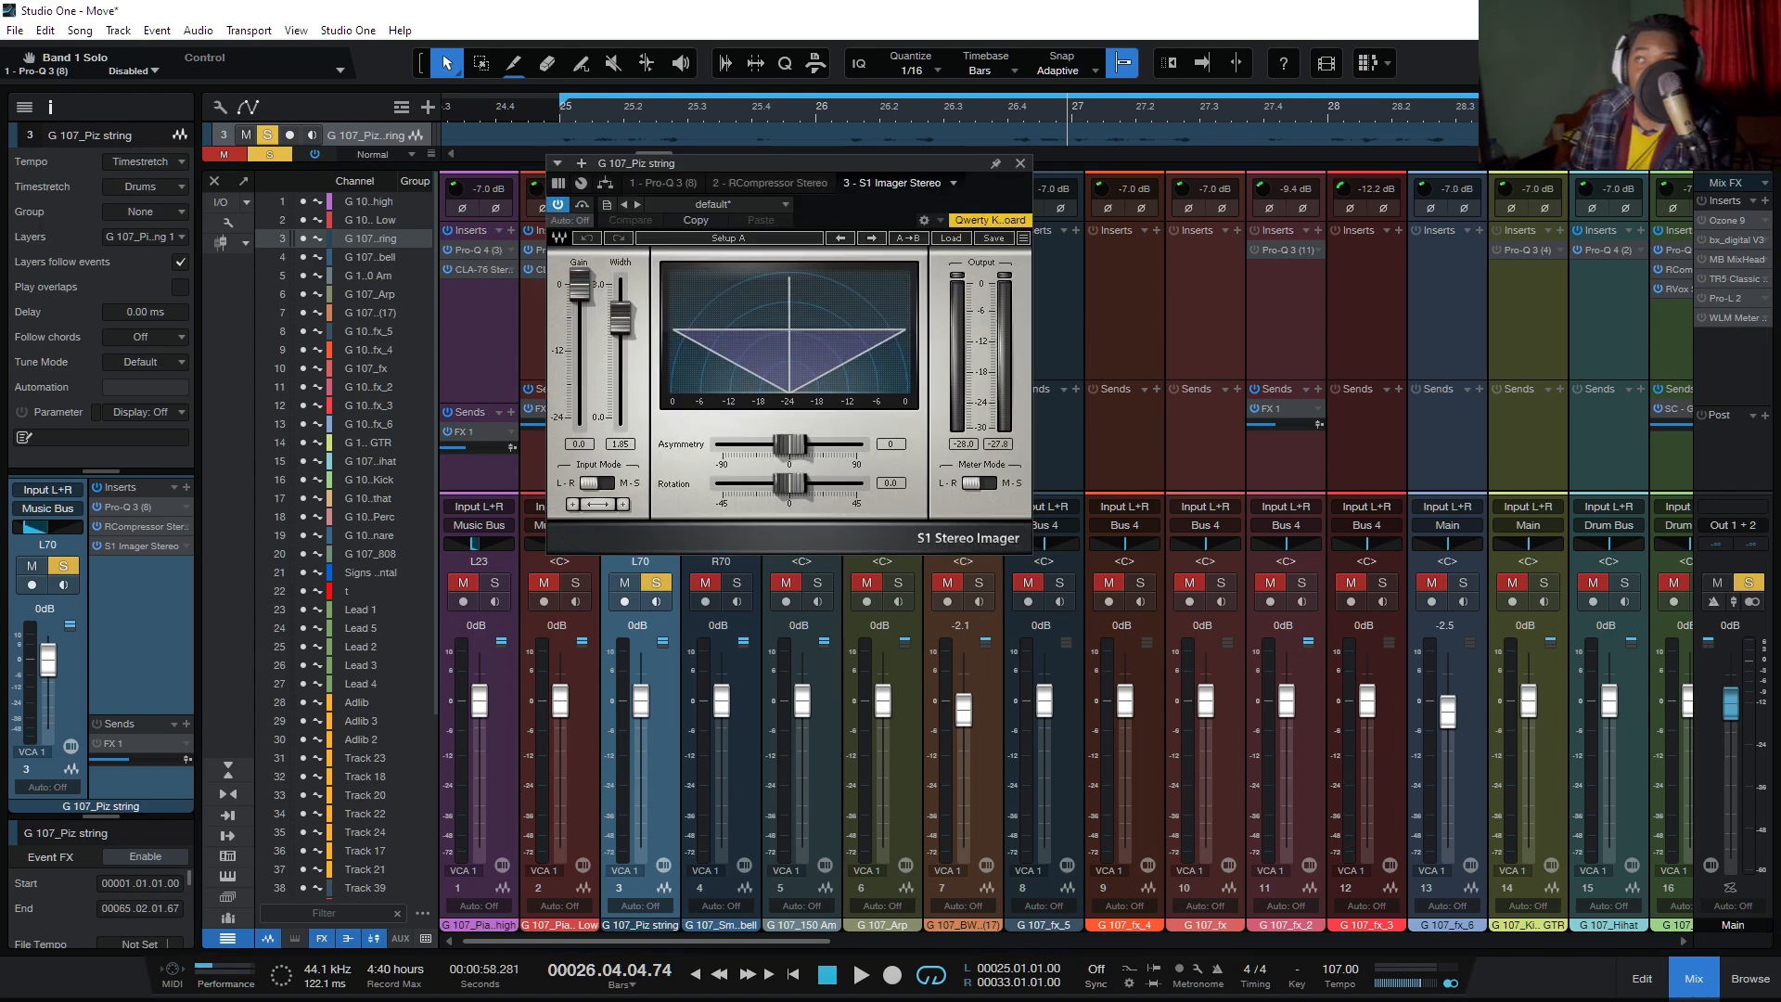
{"action": "key", "text": "space"}
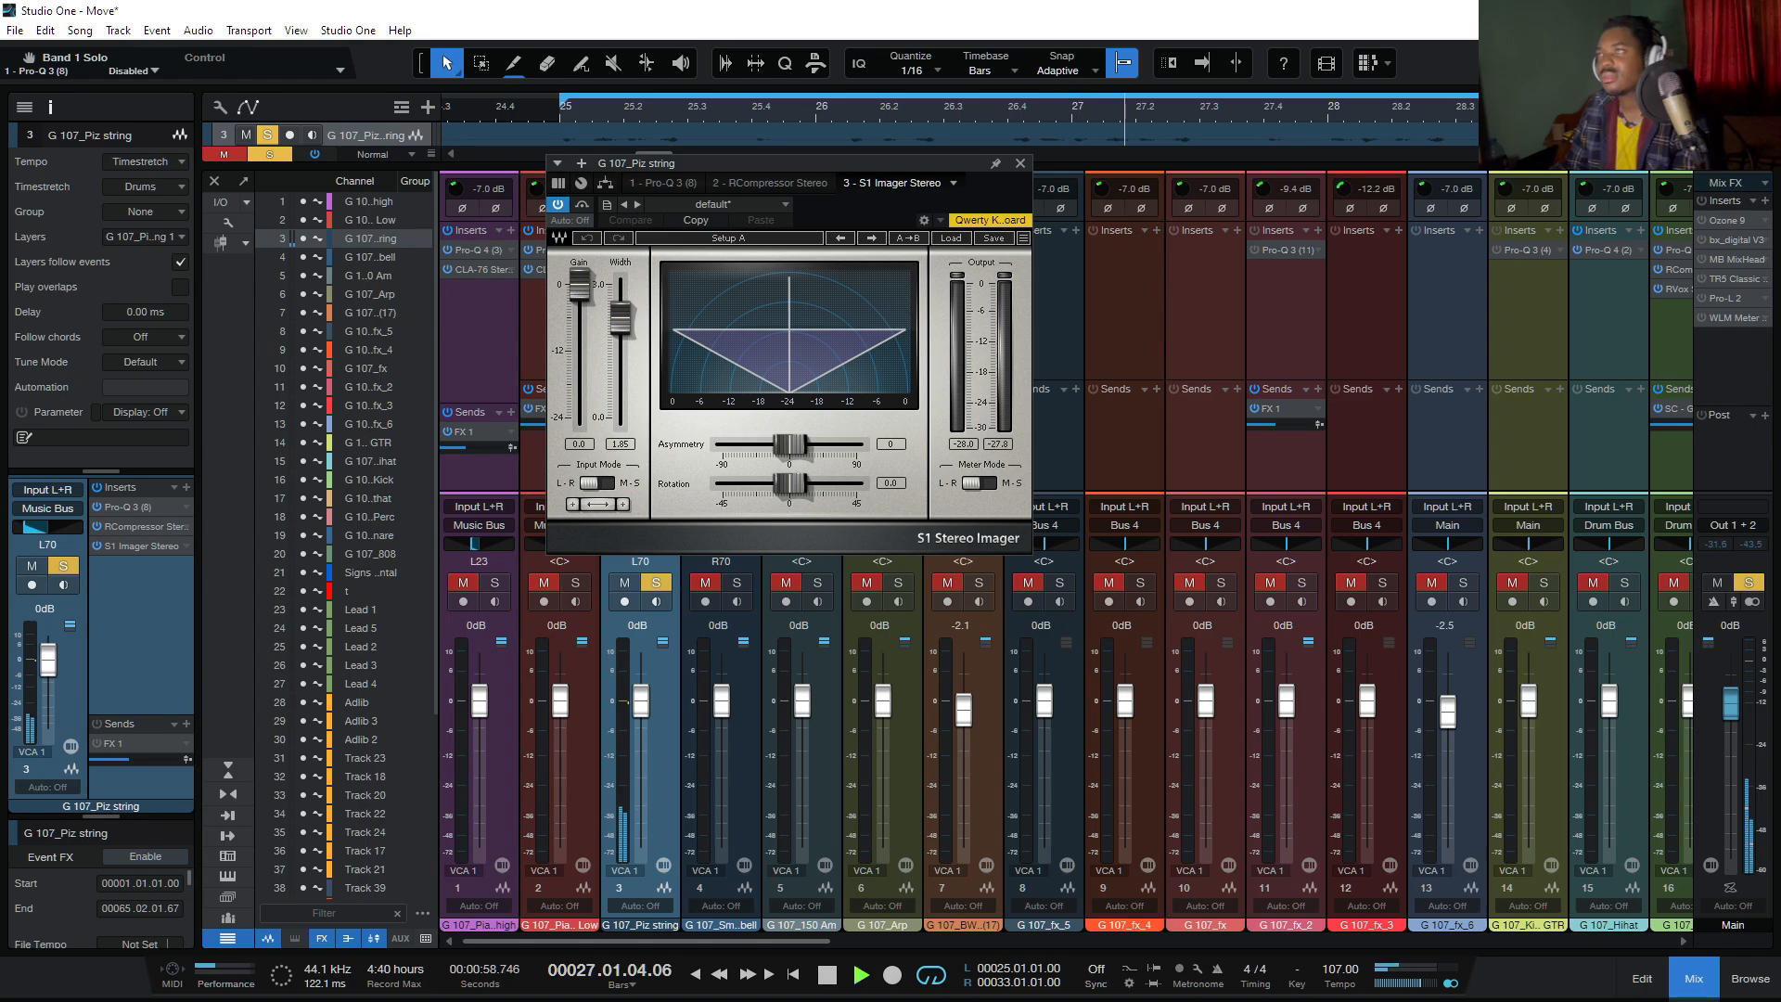
{"action": "key", "text": "space"}
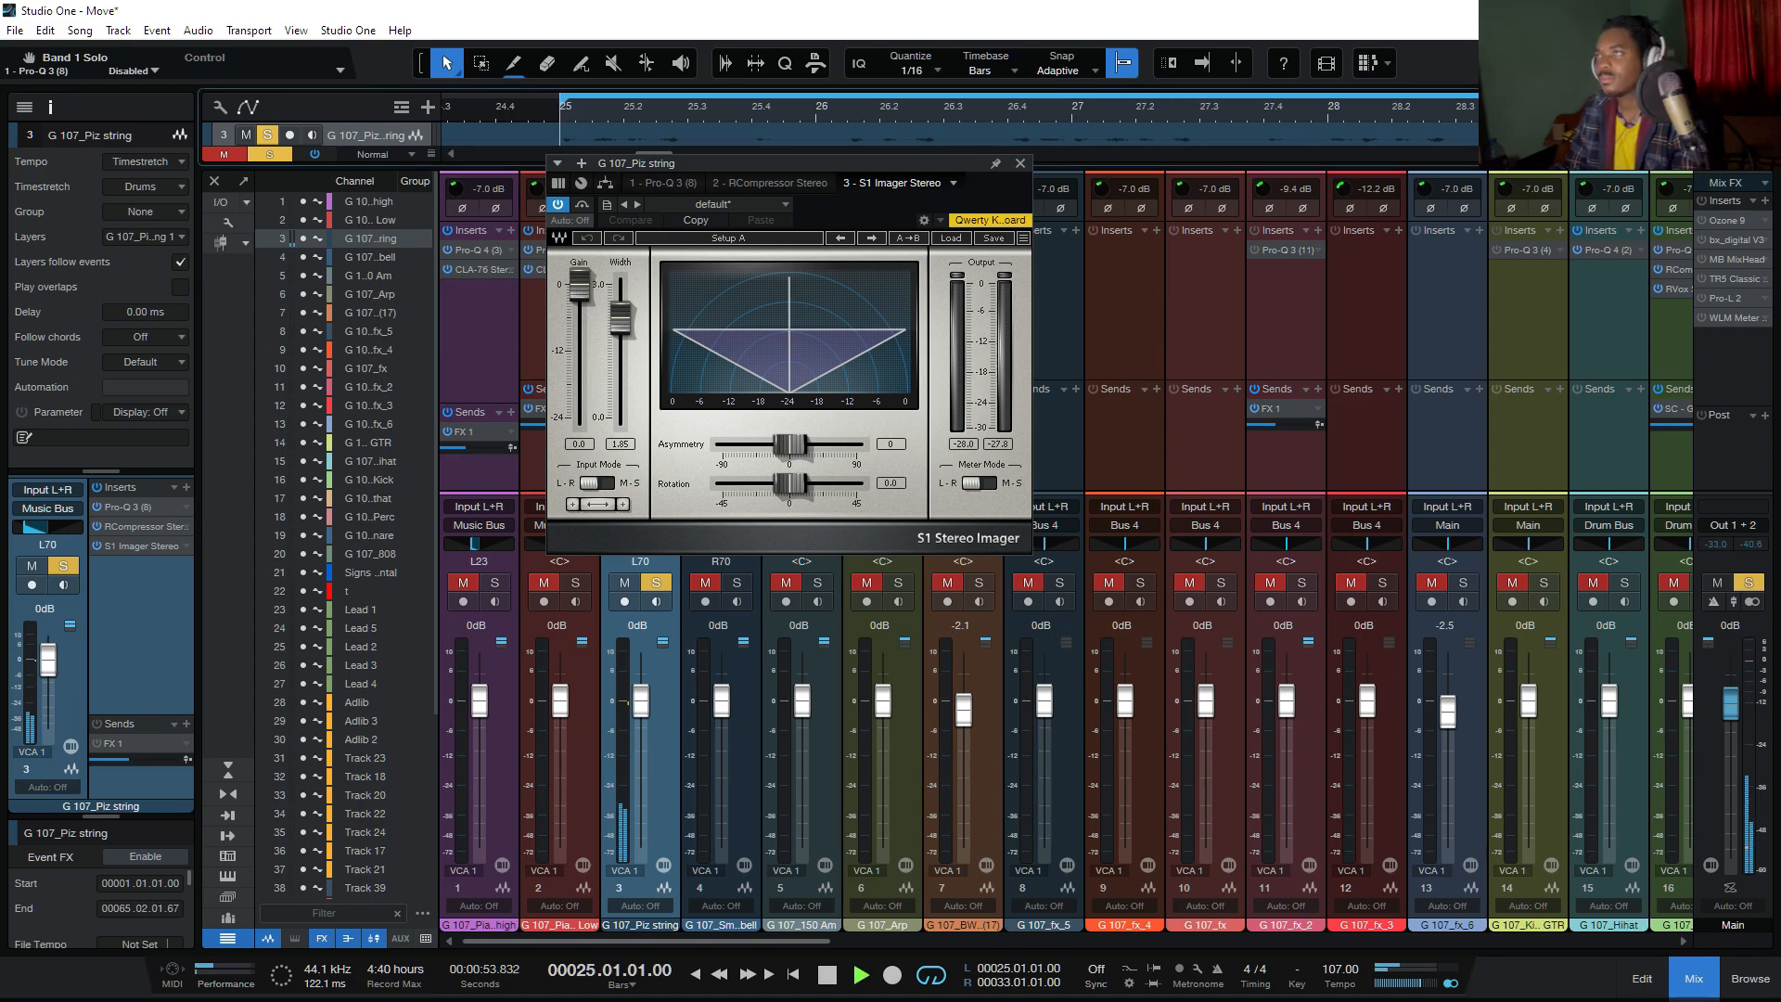
{"action": "key", "text": "Escape"}
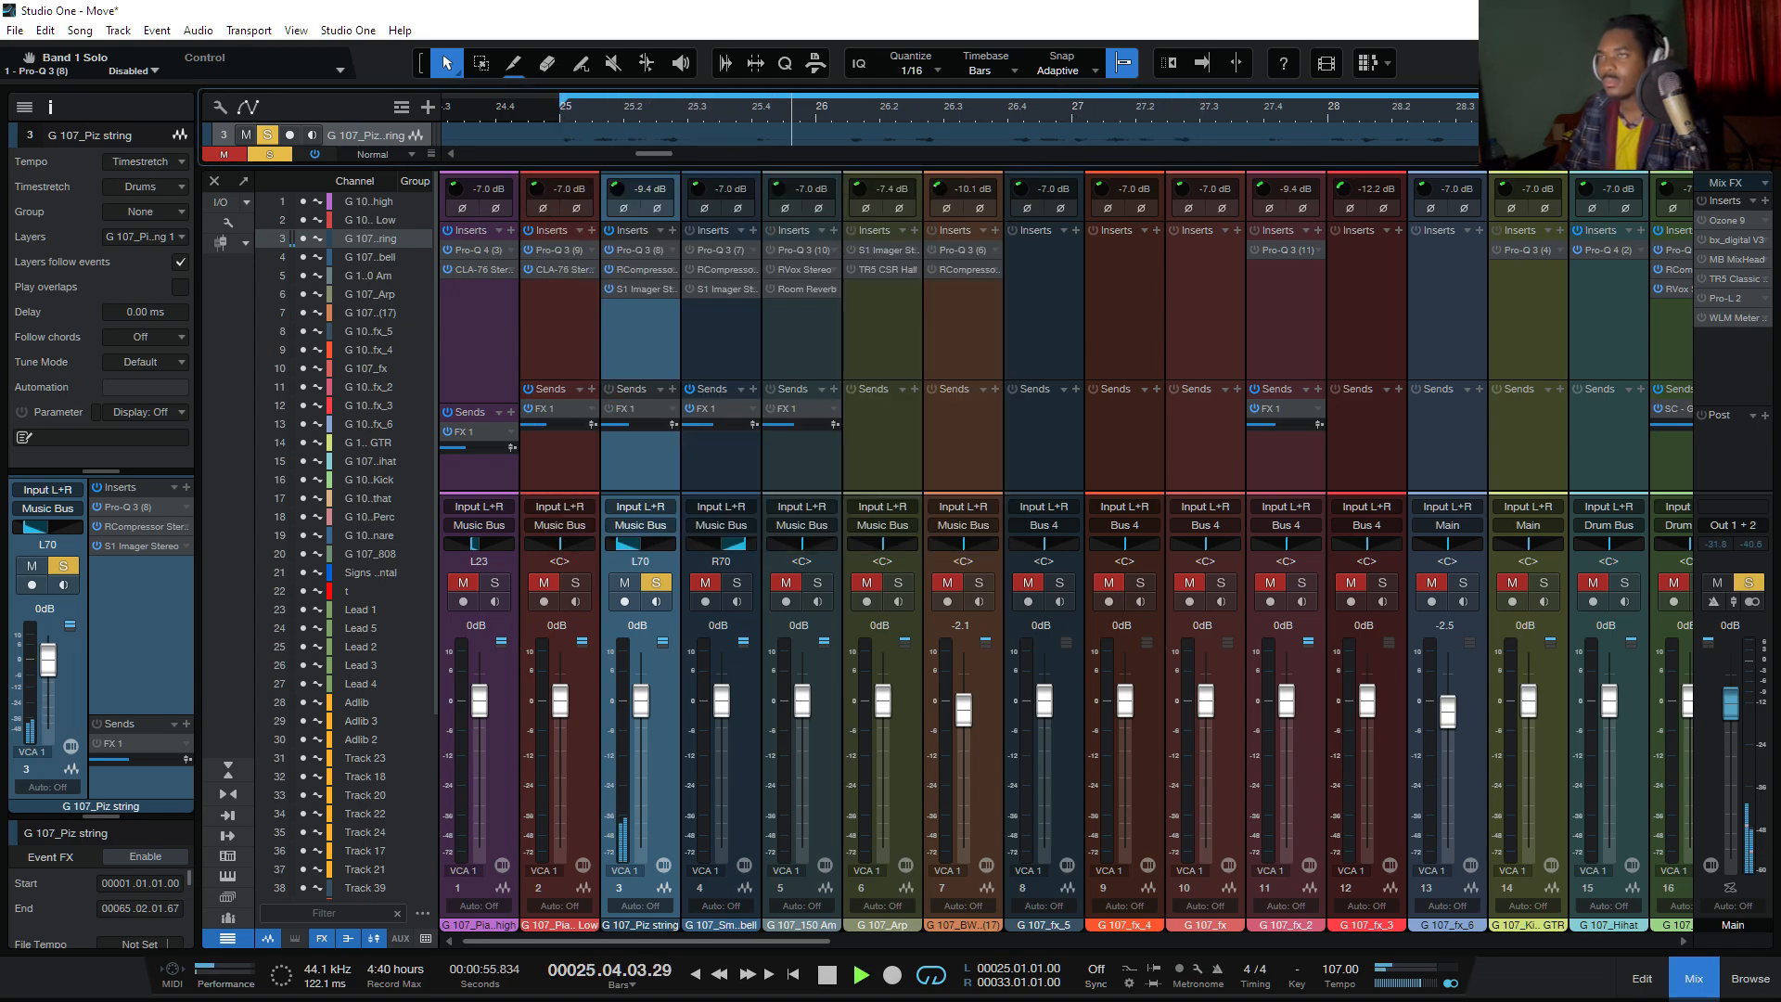
{"action": "key", "text": "space"}
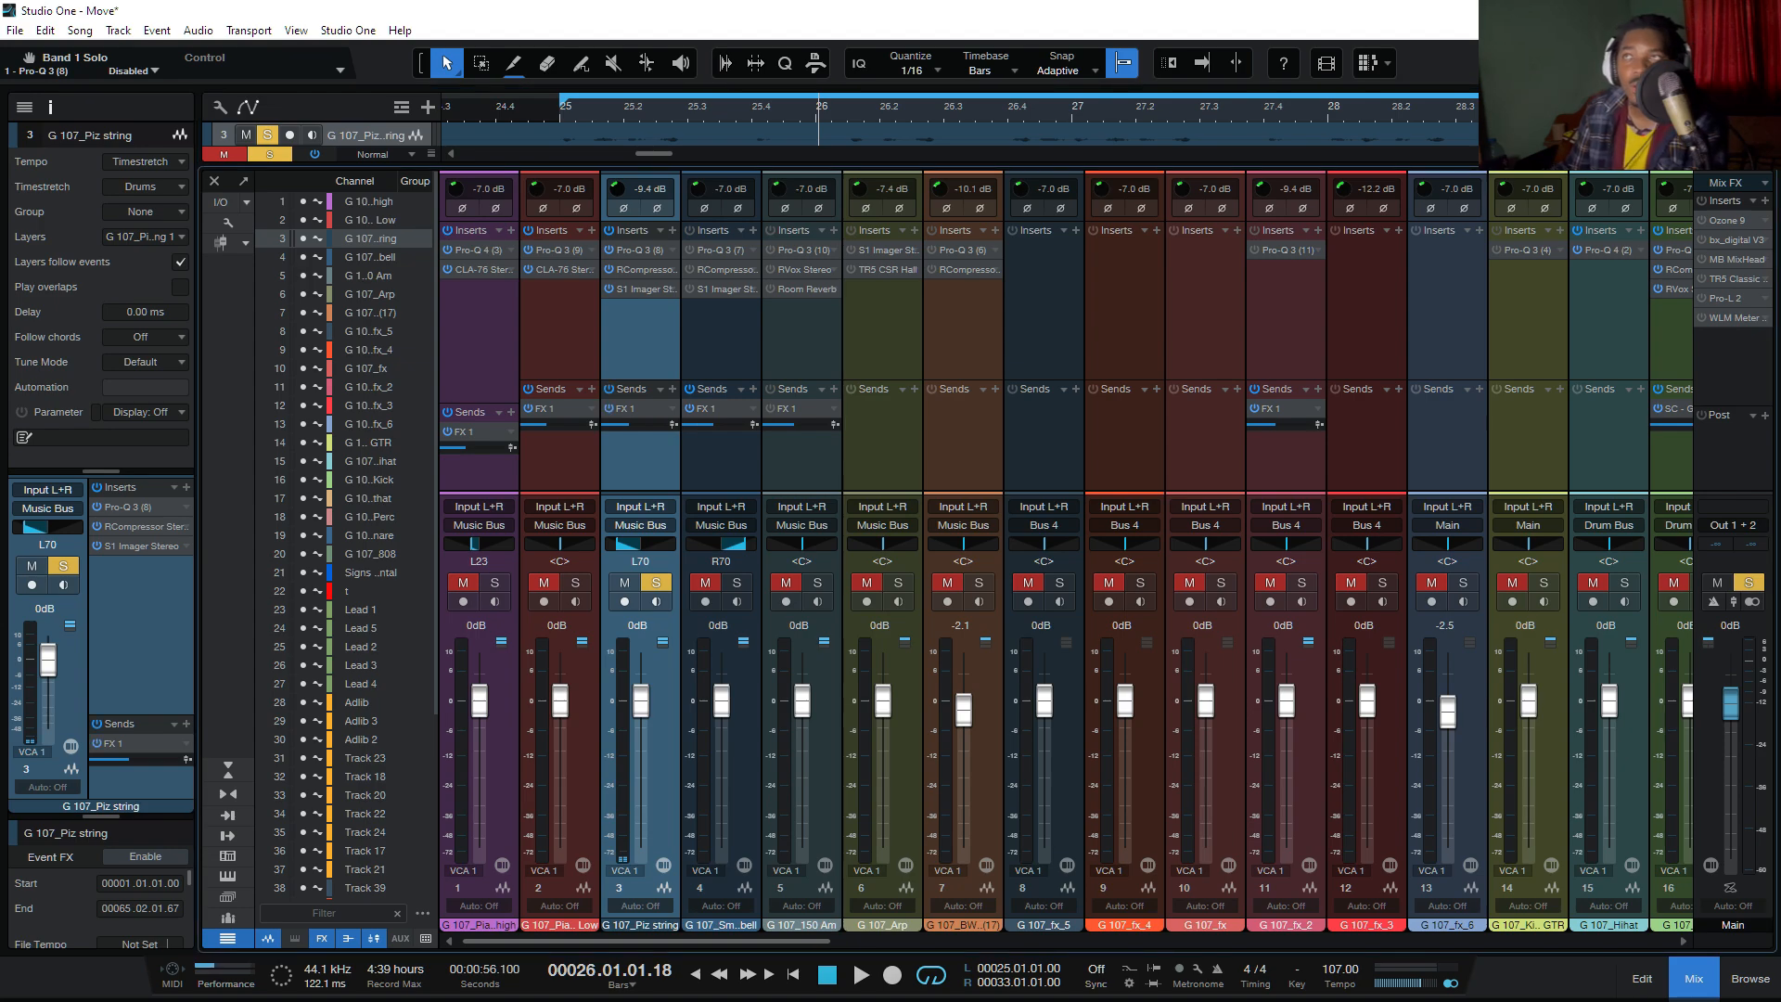
{"action": "key", "text": "space"}
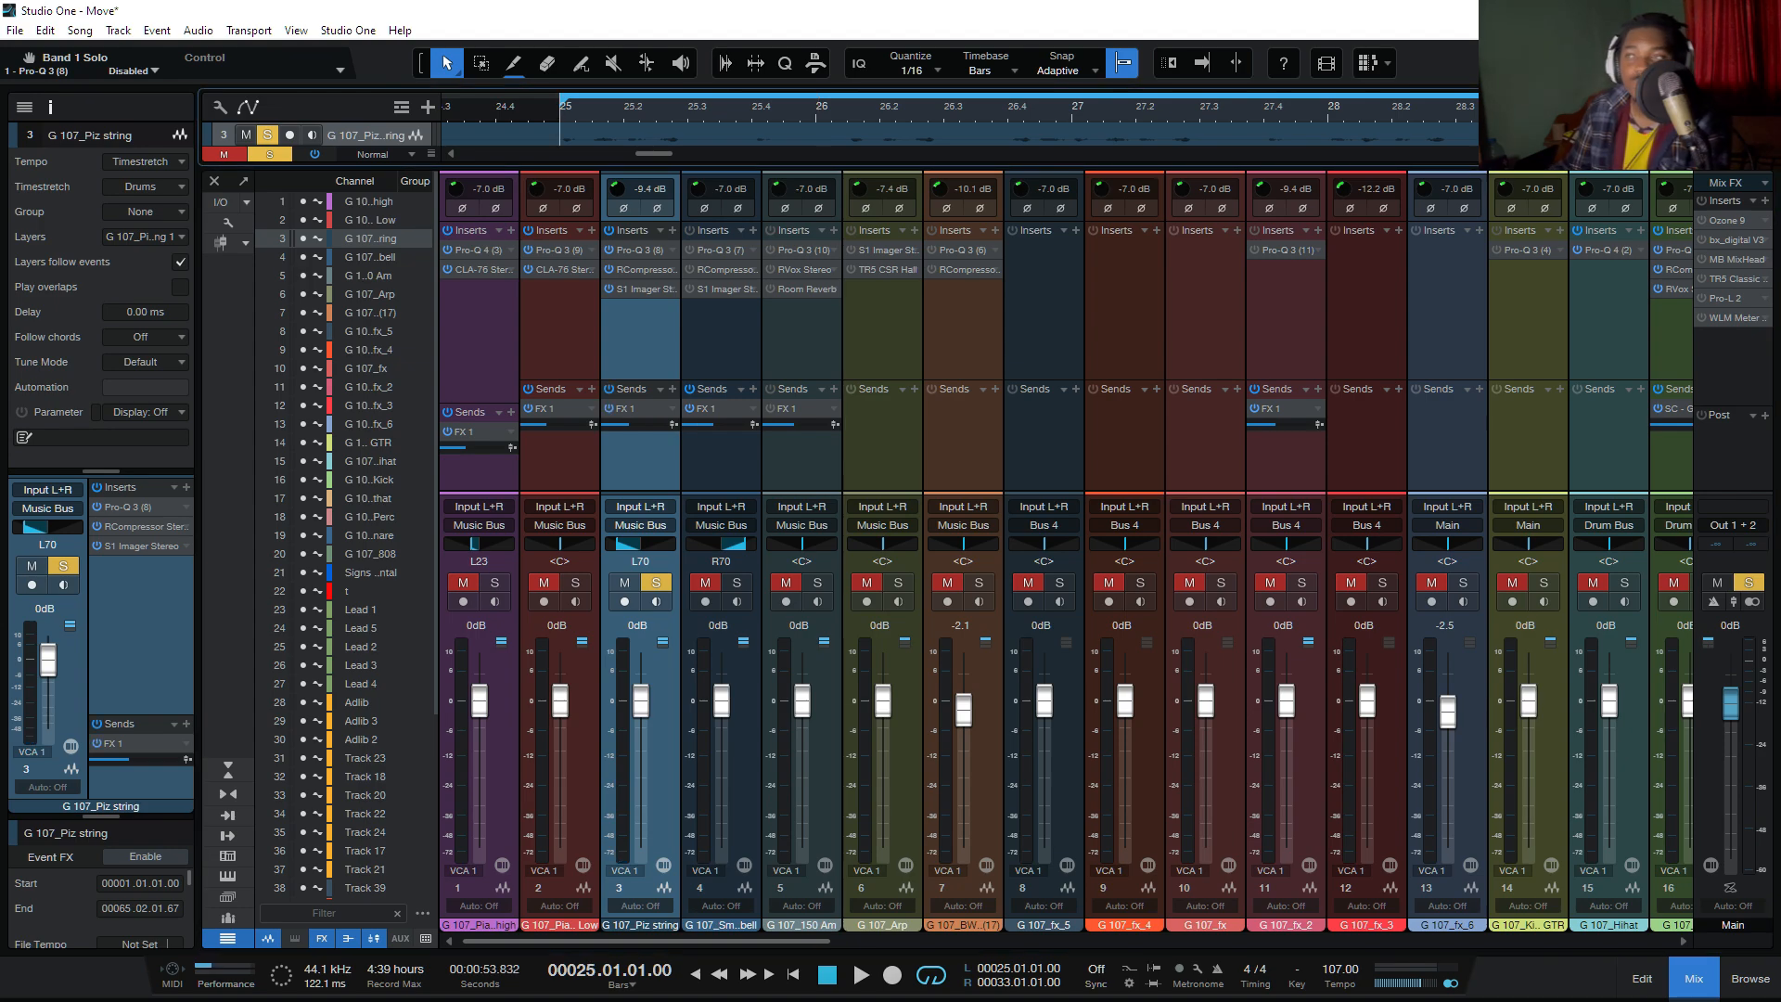
Step: Open the ValhallaVintageVerb on the FX 1 channel, examine its reverb settings, and close it
{"action": "left_click_drag", "start_coordinate": [724, 941], "coordinate": [1568, 941]}
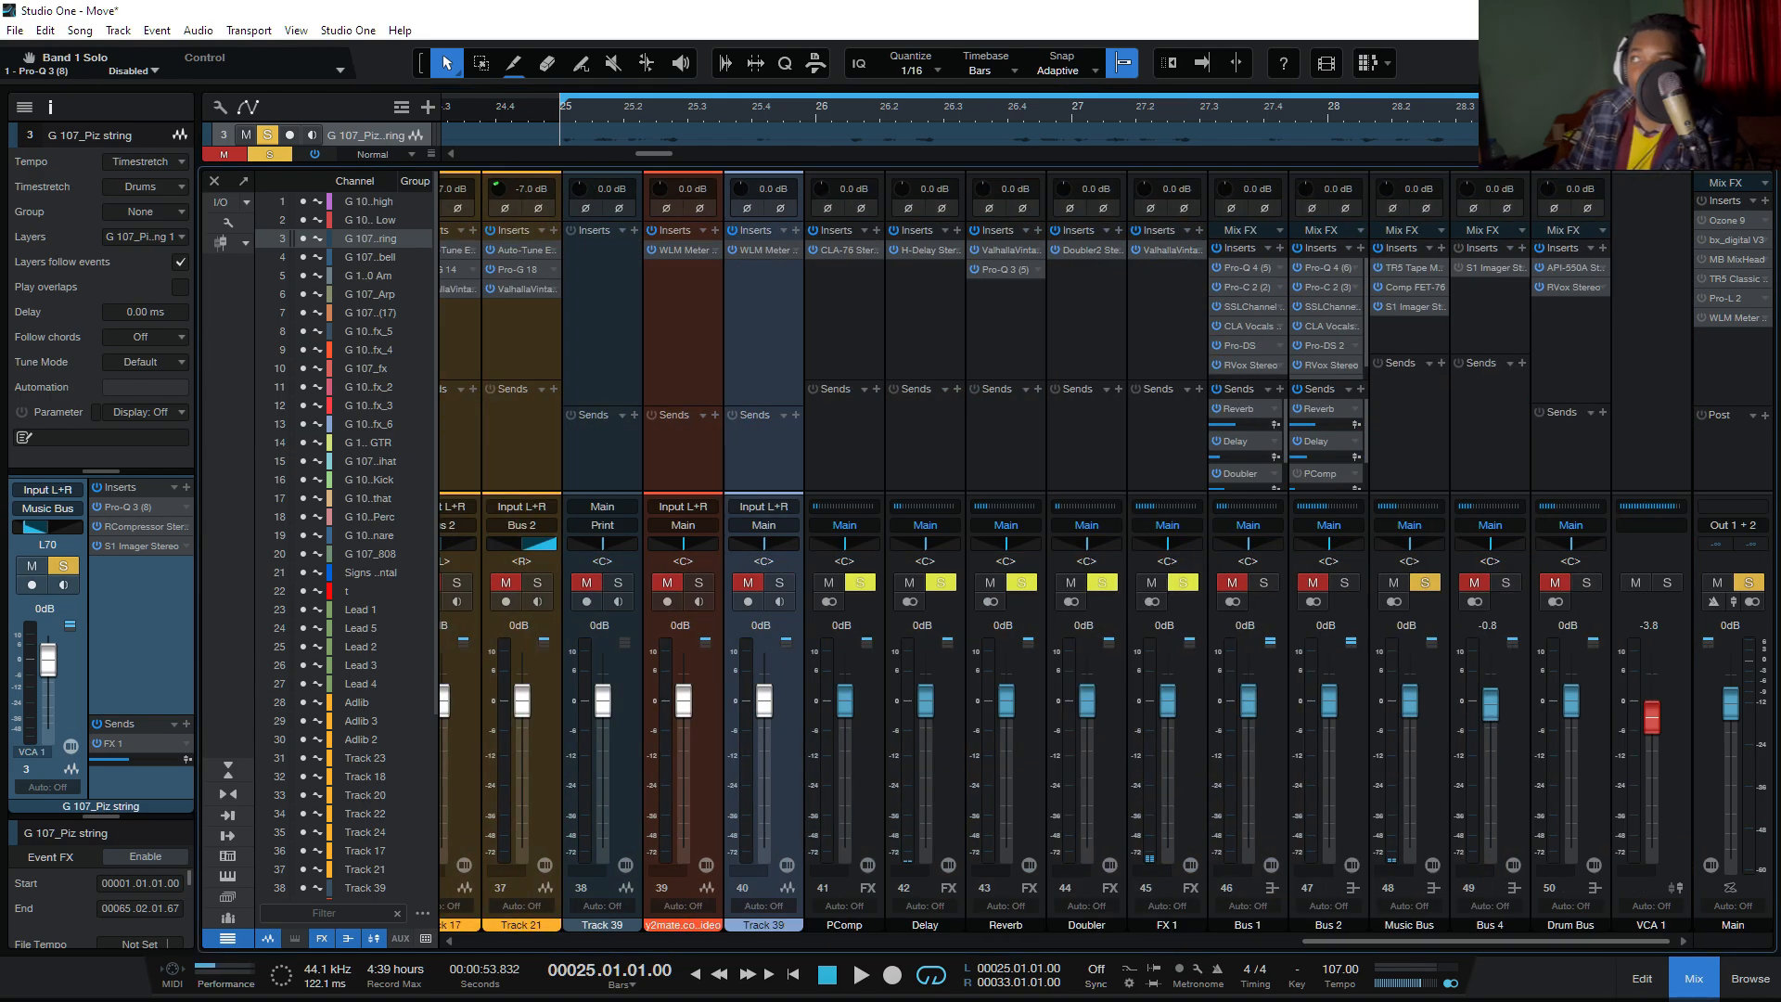
{"action": "left_click", "coordinate": [1200, 250]}
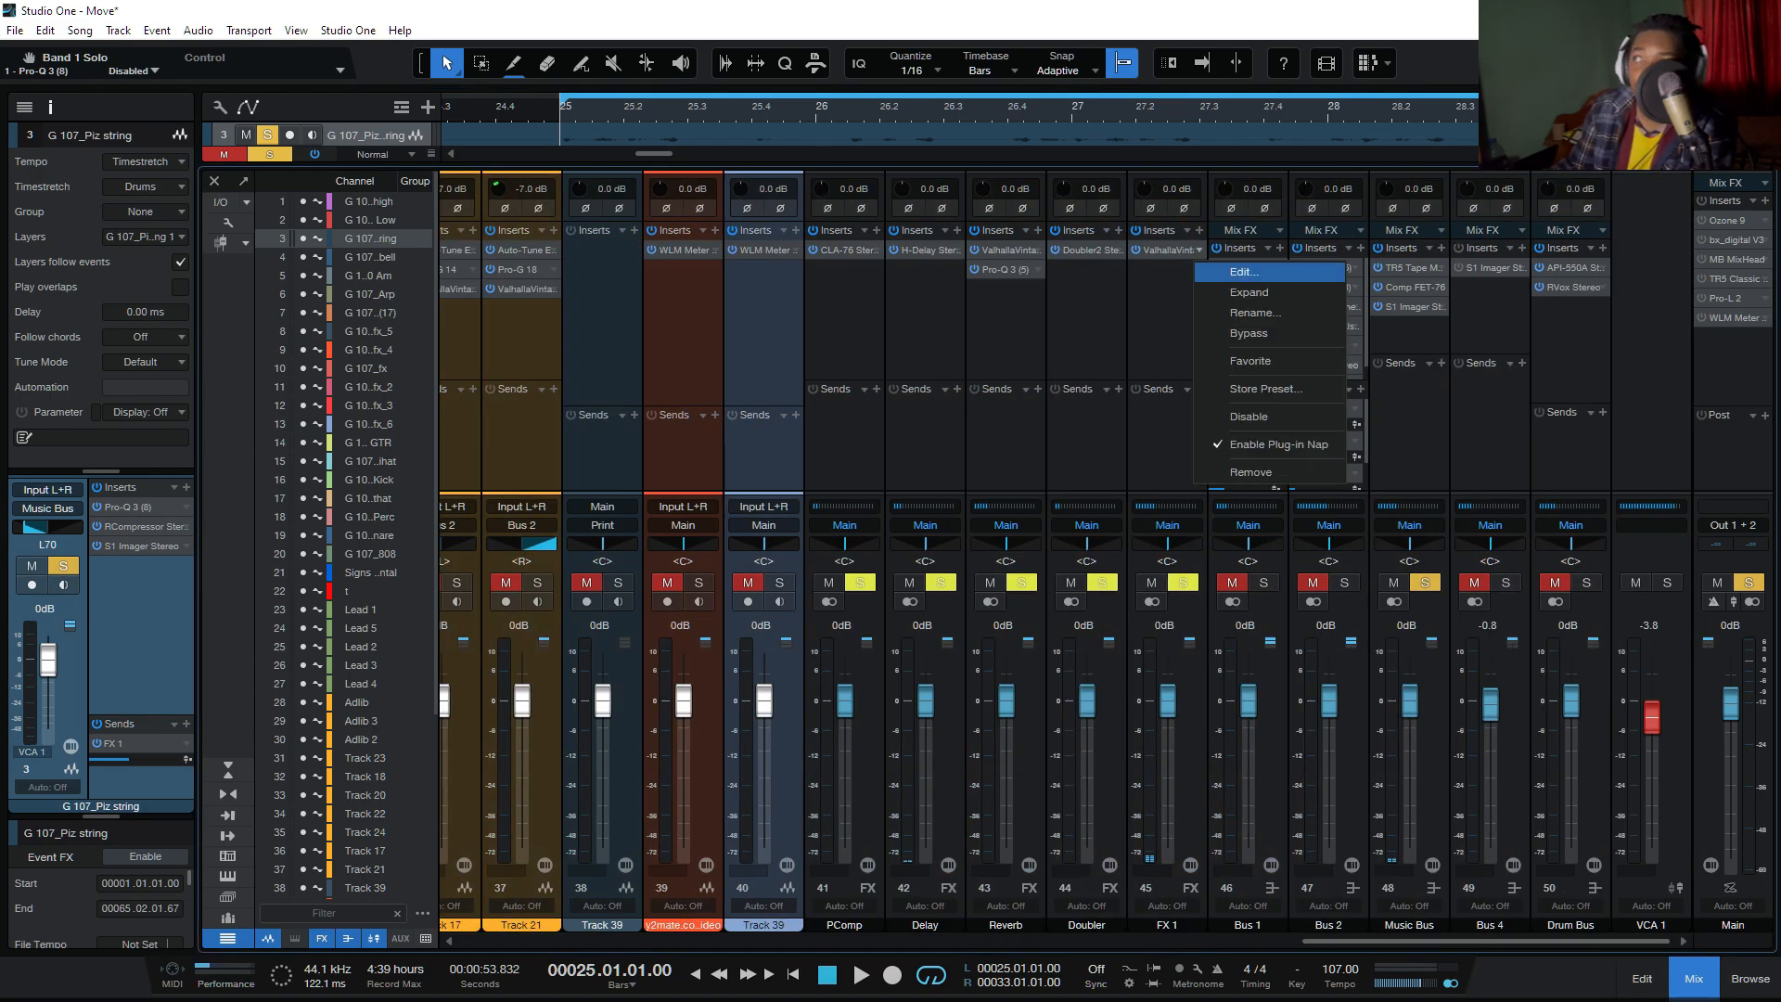
{"action": "left_click", "coordinate": [1236, 271]}
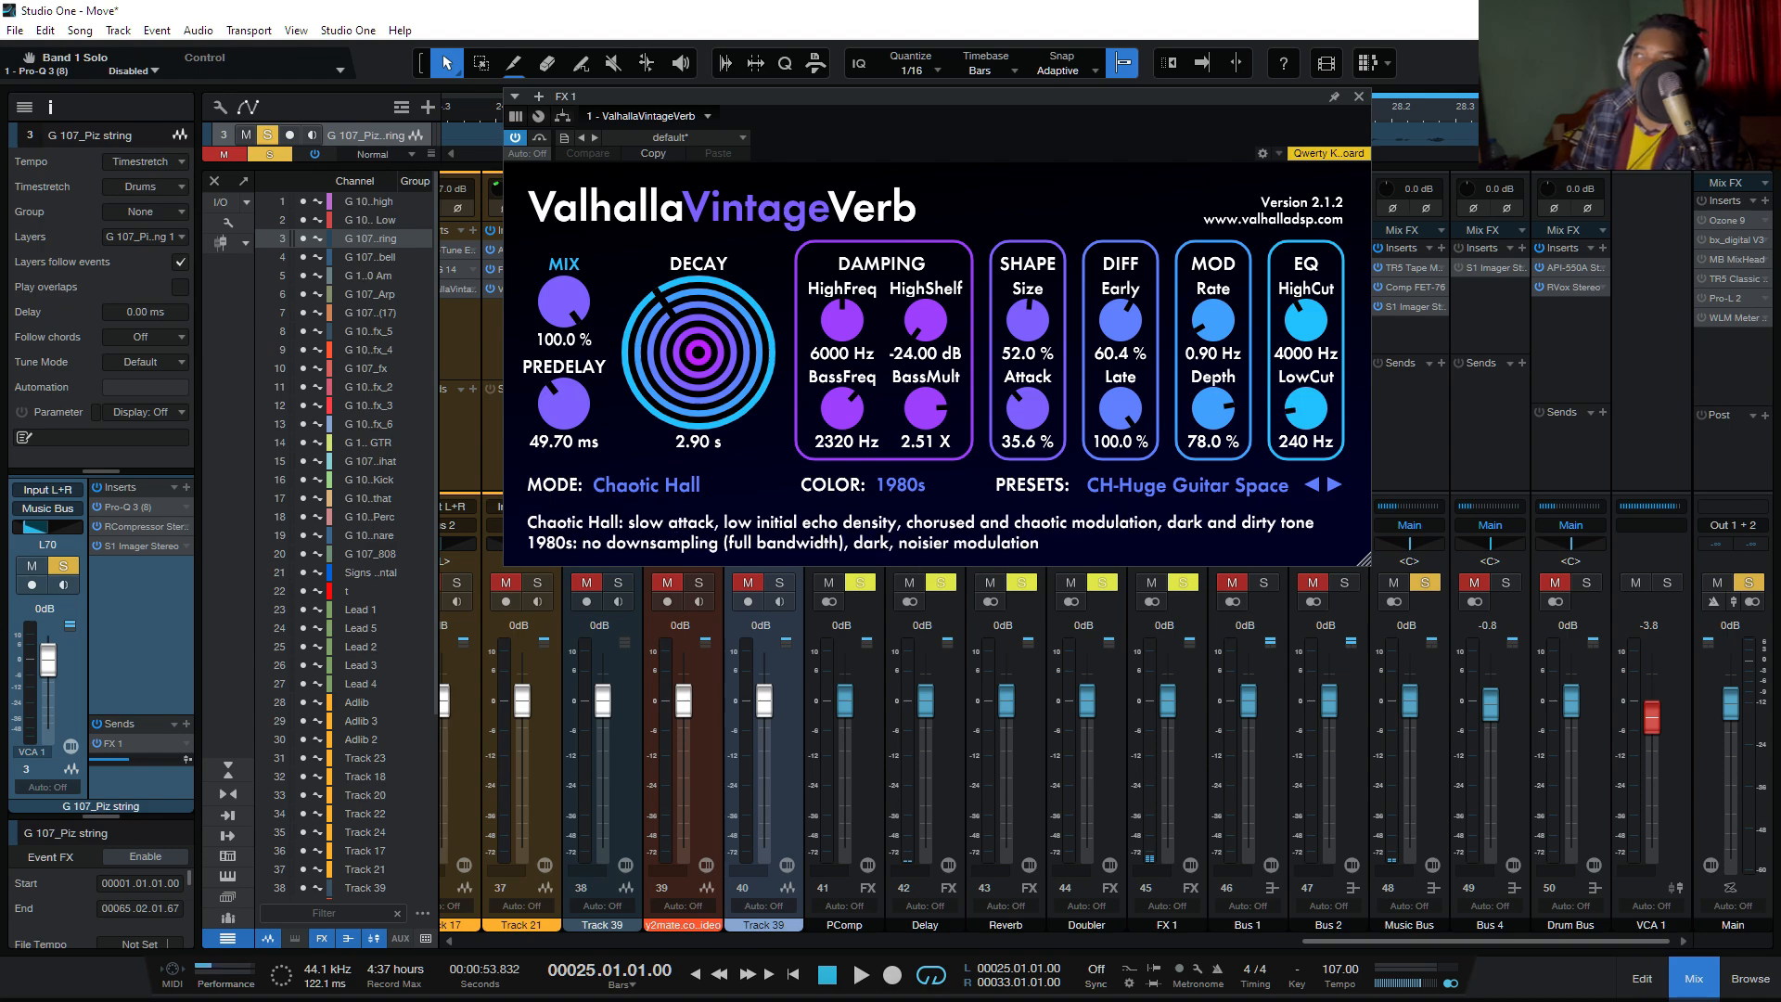
{"action": "left_click", "coordinate": [1359, 96]}
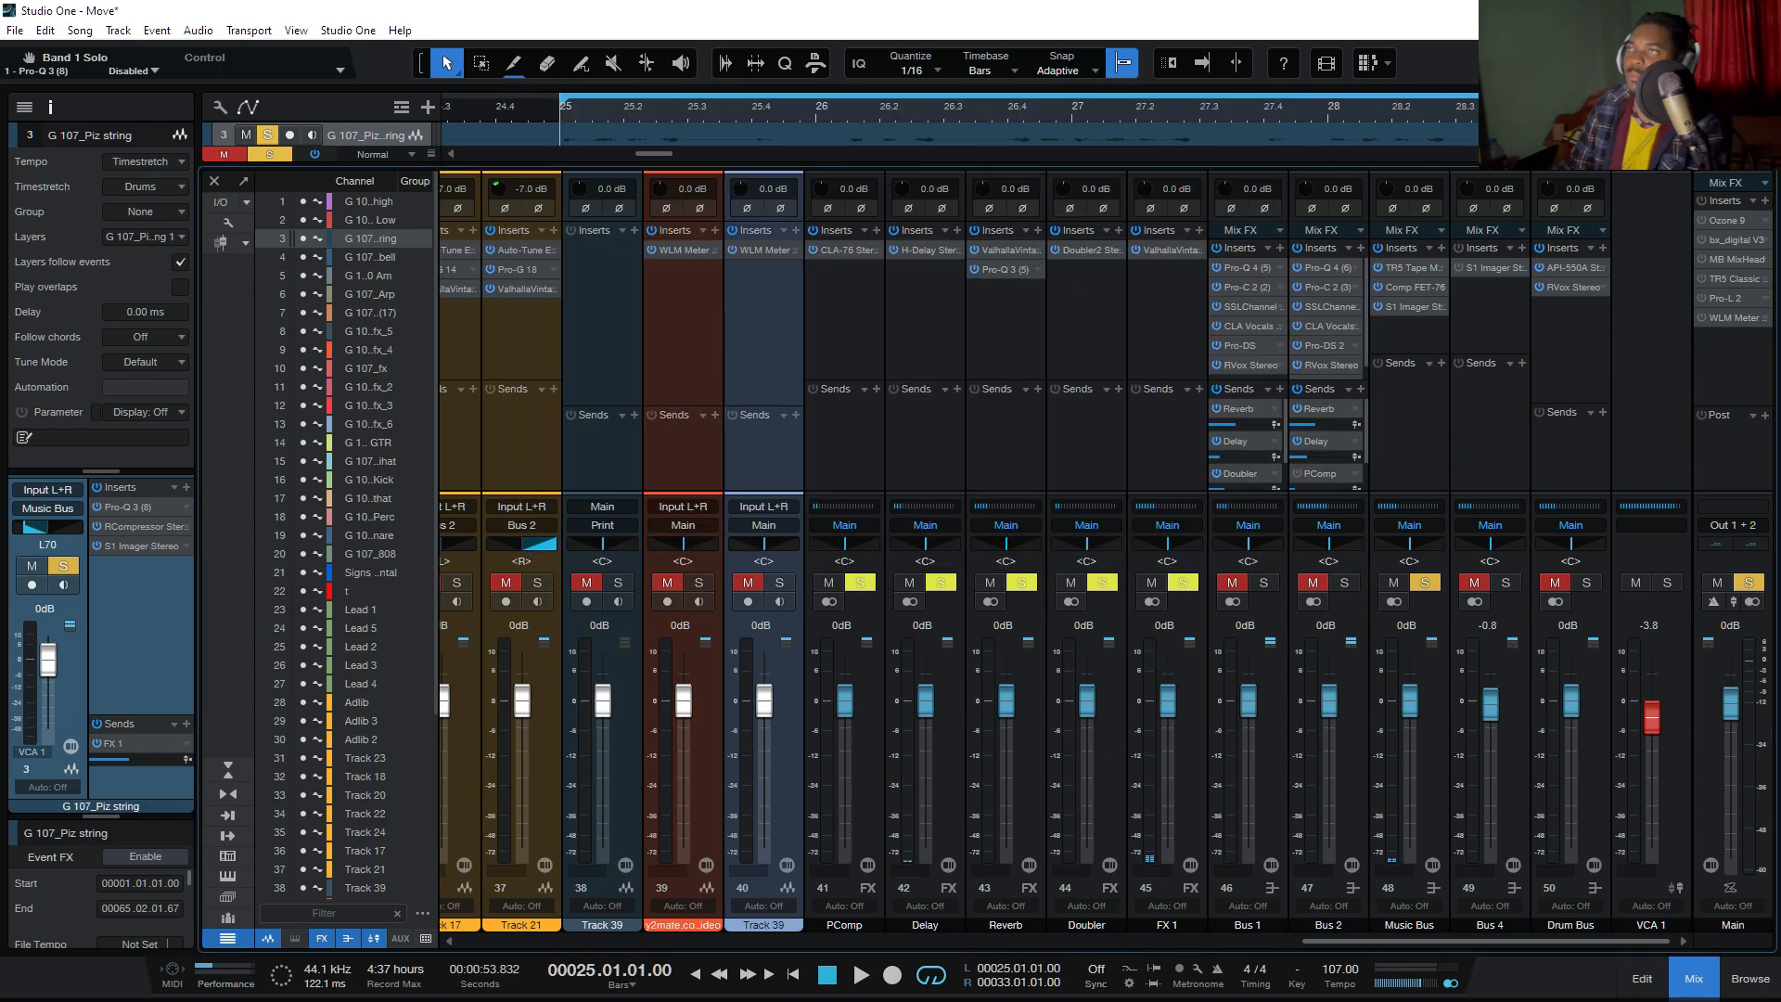
Step: Replay the soloed Piz string passage from bar 25 while viewing its mixer channel, then stop playback
{"action": "key", "text": "space"}
{"action": "left_click_drag", "start_coordinate": [1484, 941], "coordinate": [640, 941]}
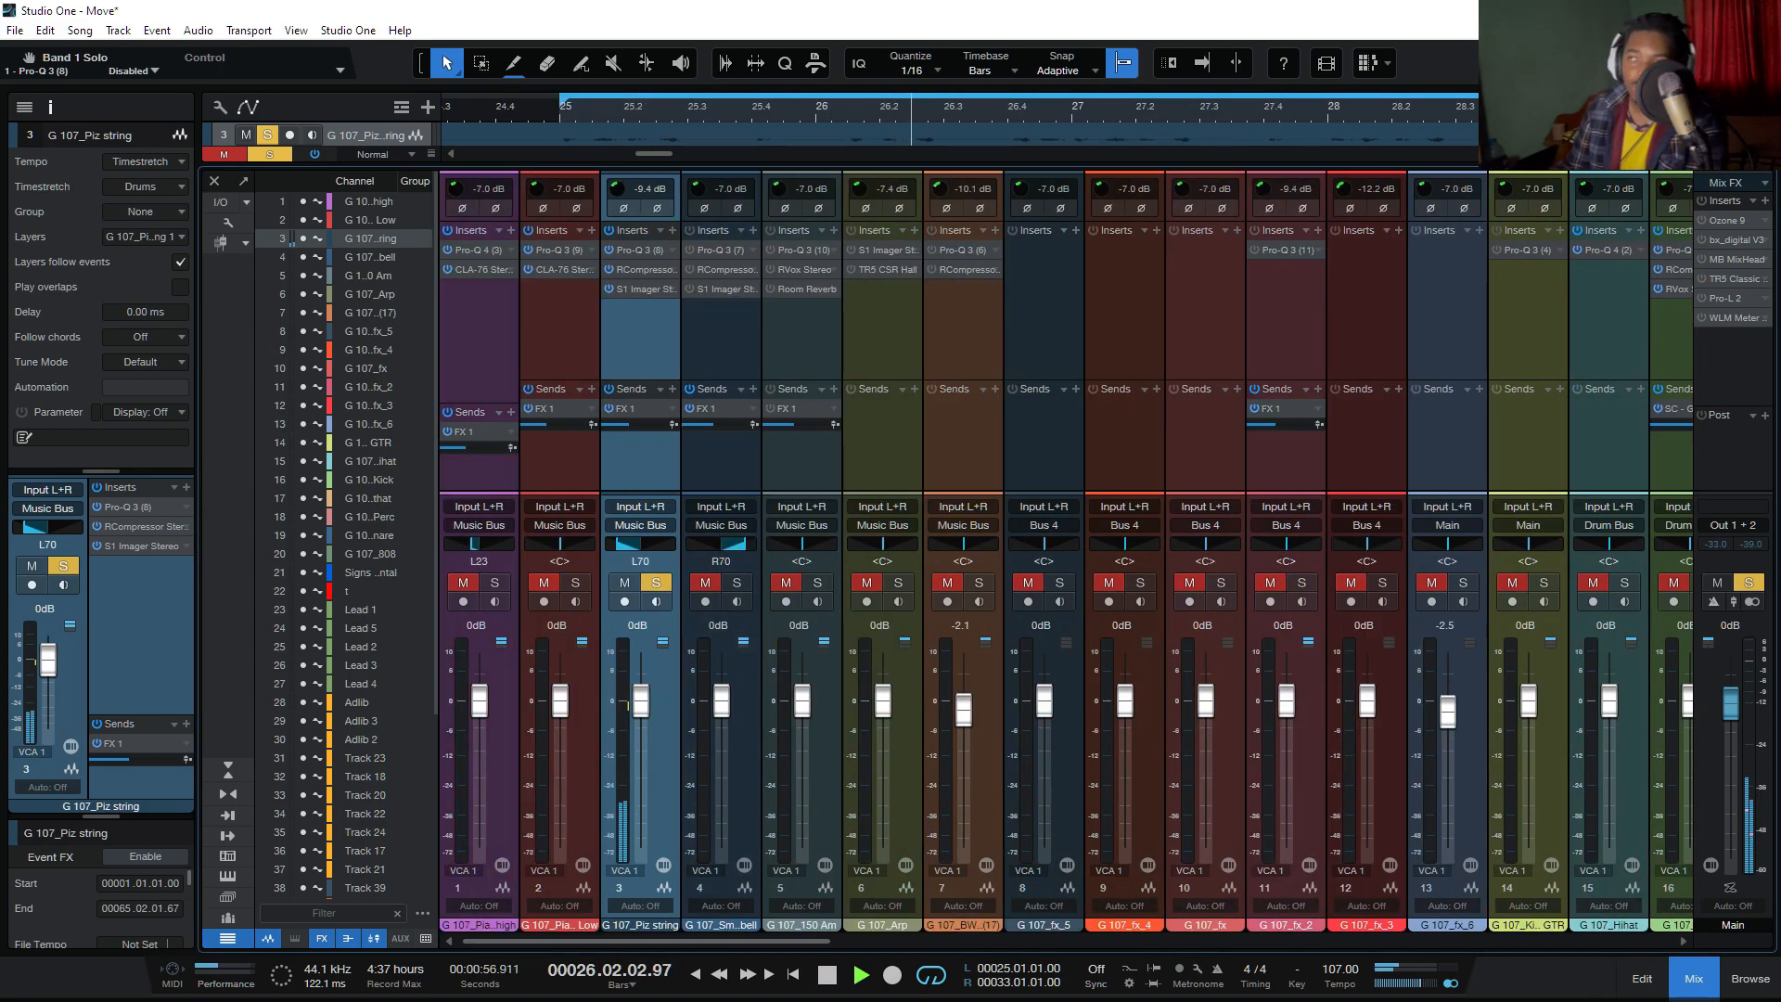
{"action": "key", "text": "space"}
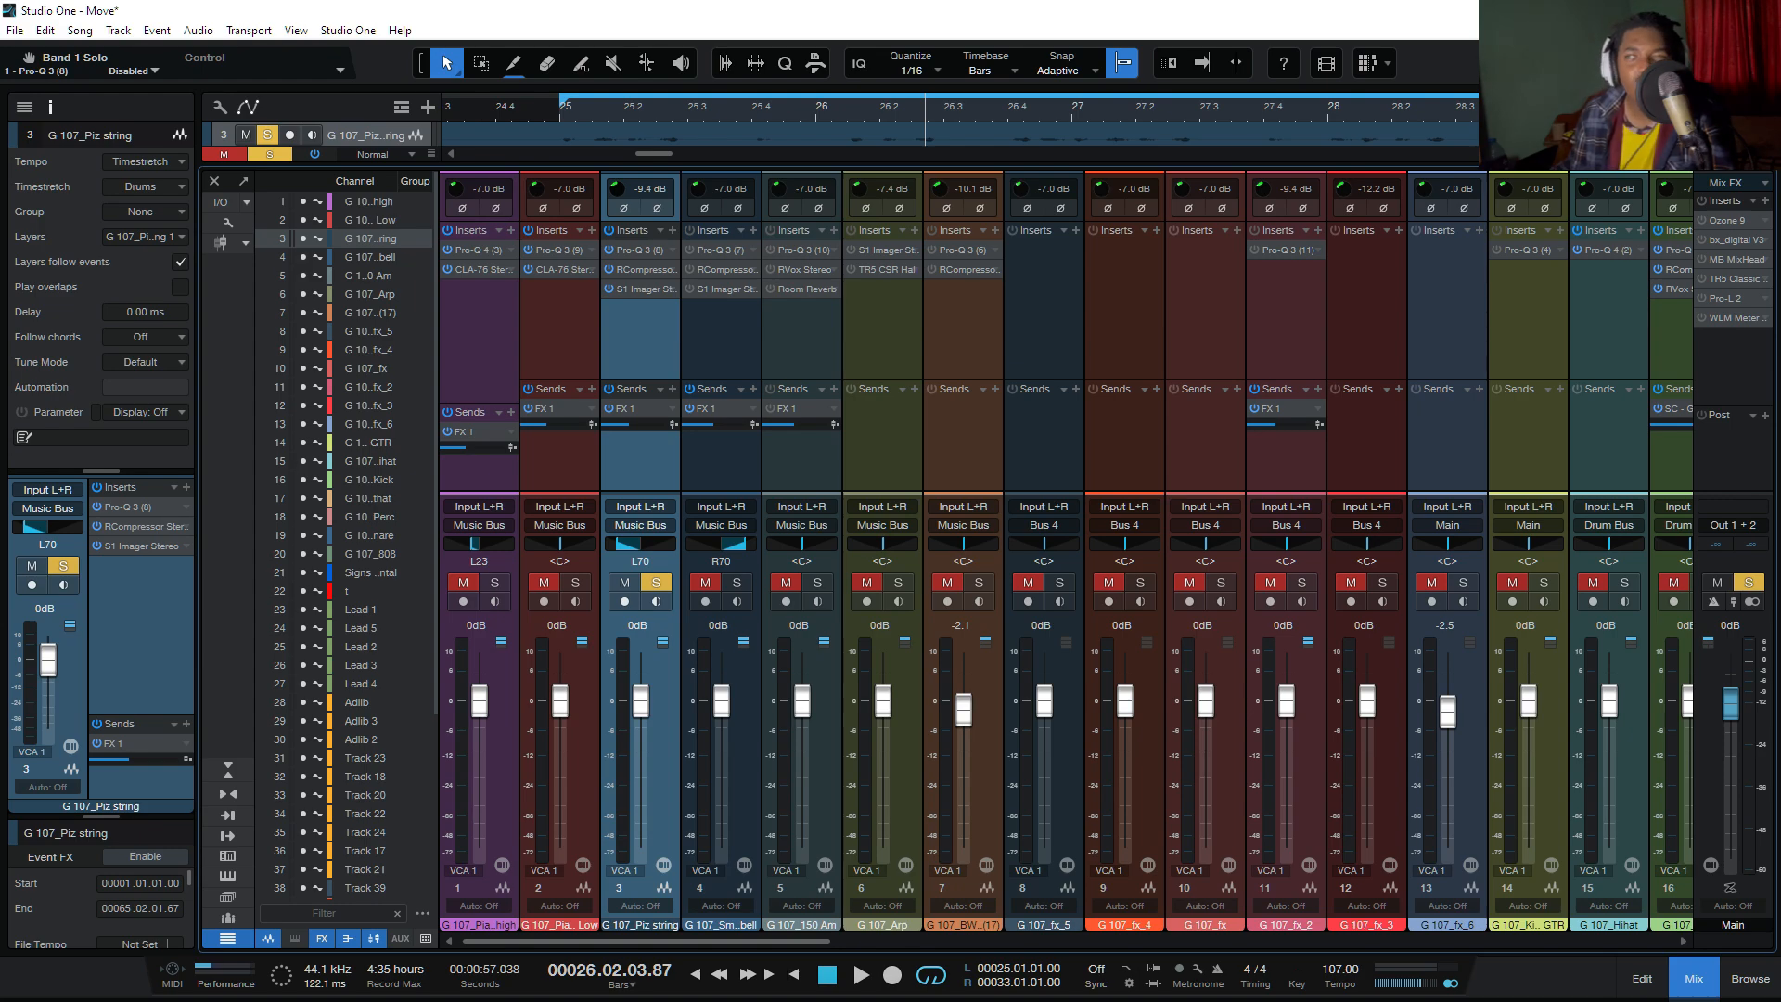
{"action": "key", "text": "space"}
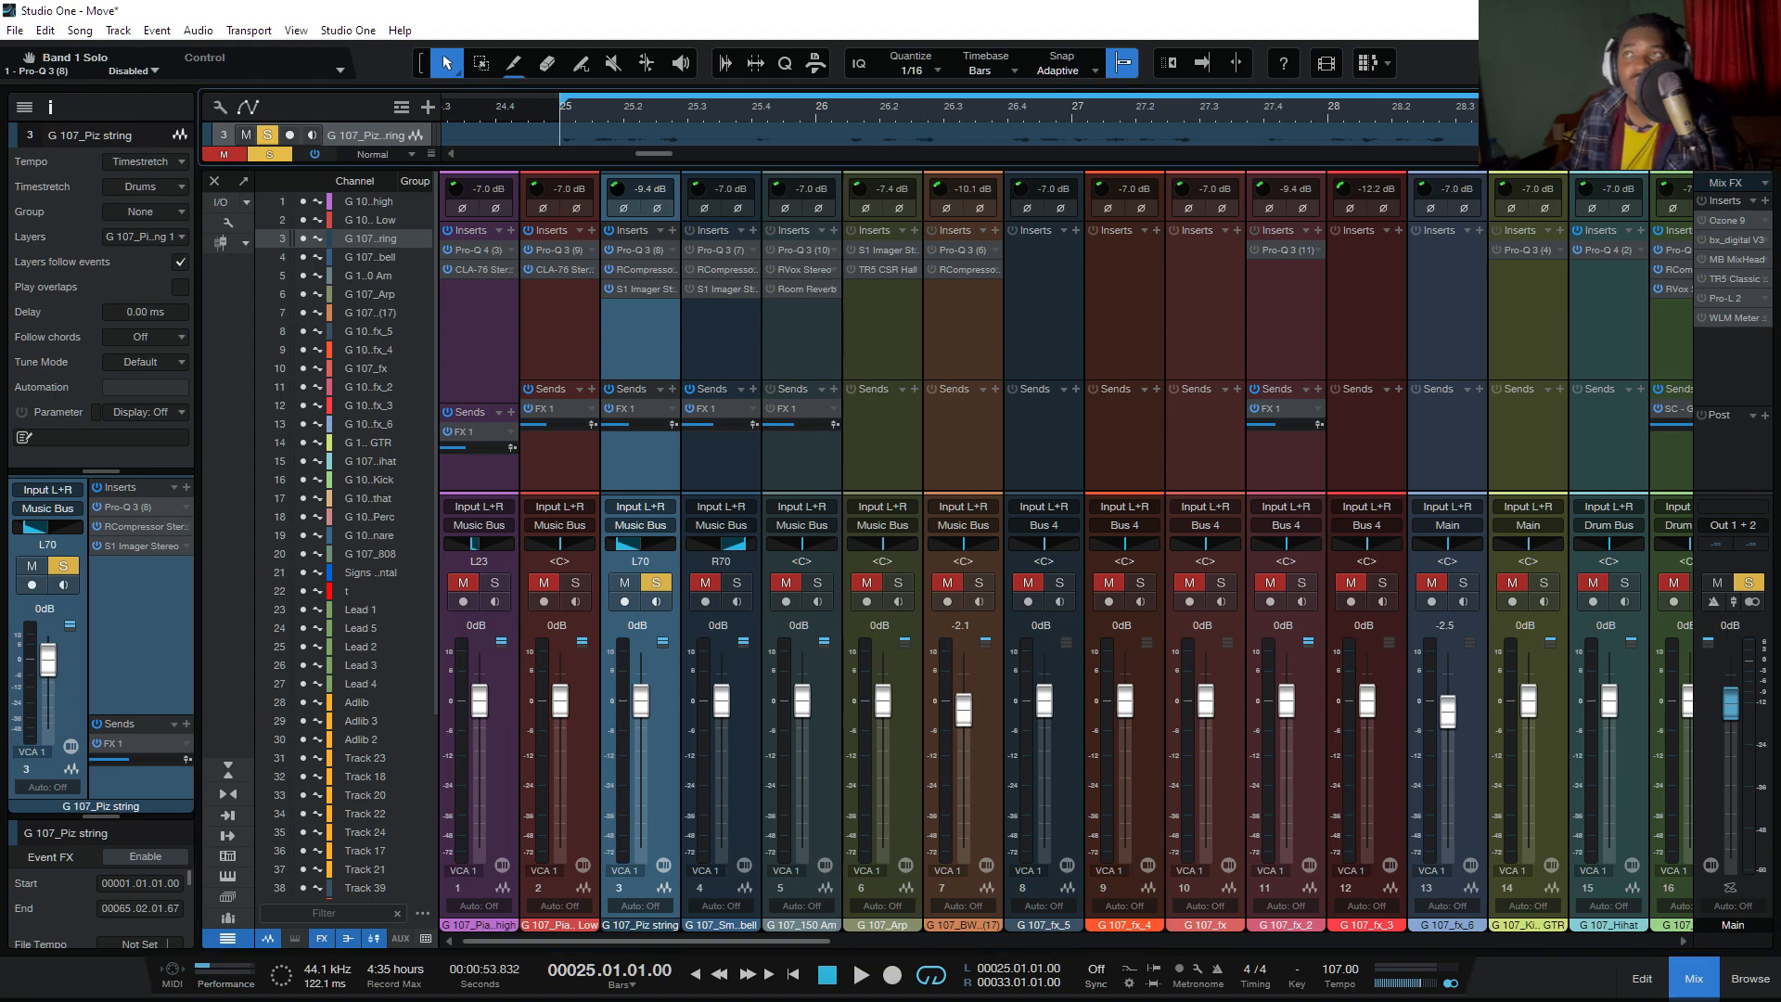
{"action": "key", "text": "space"}
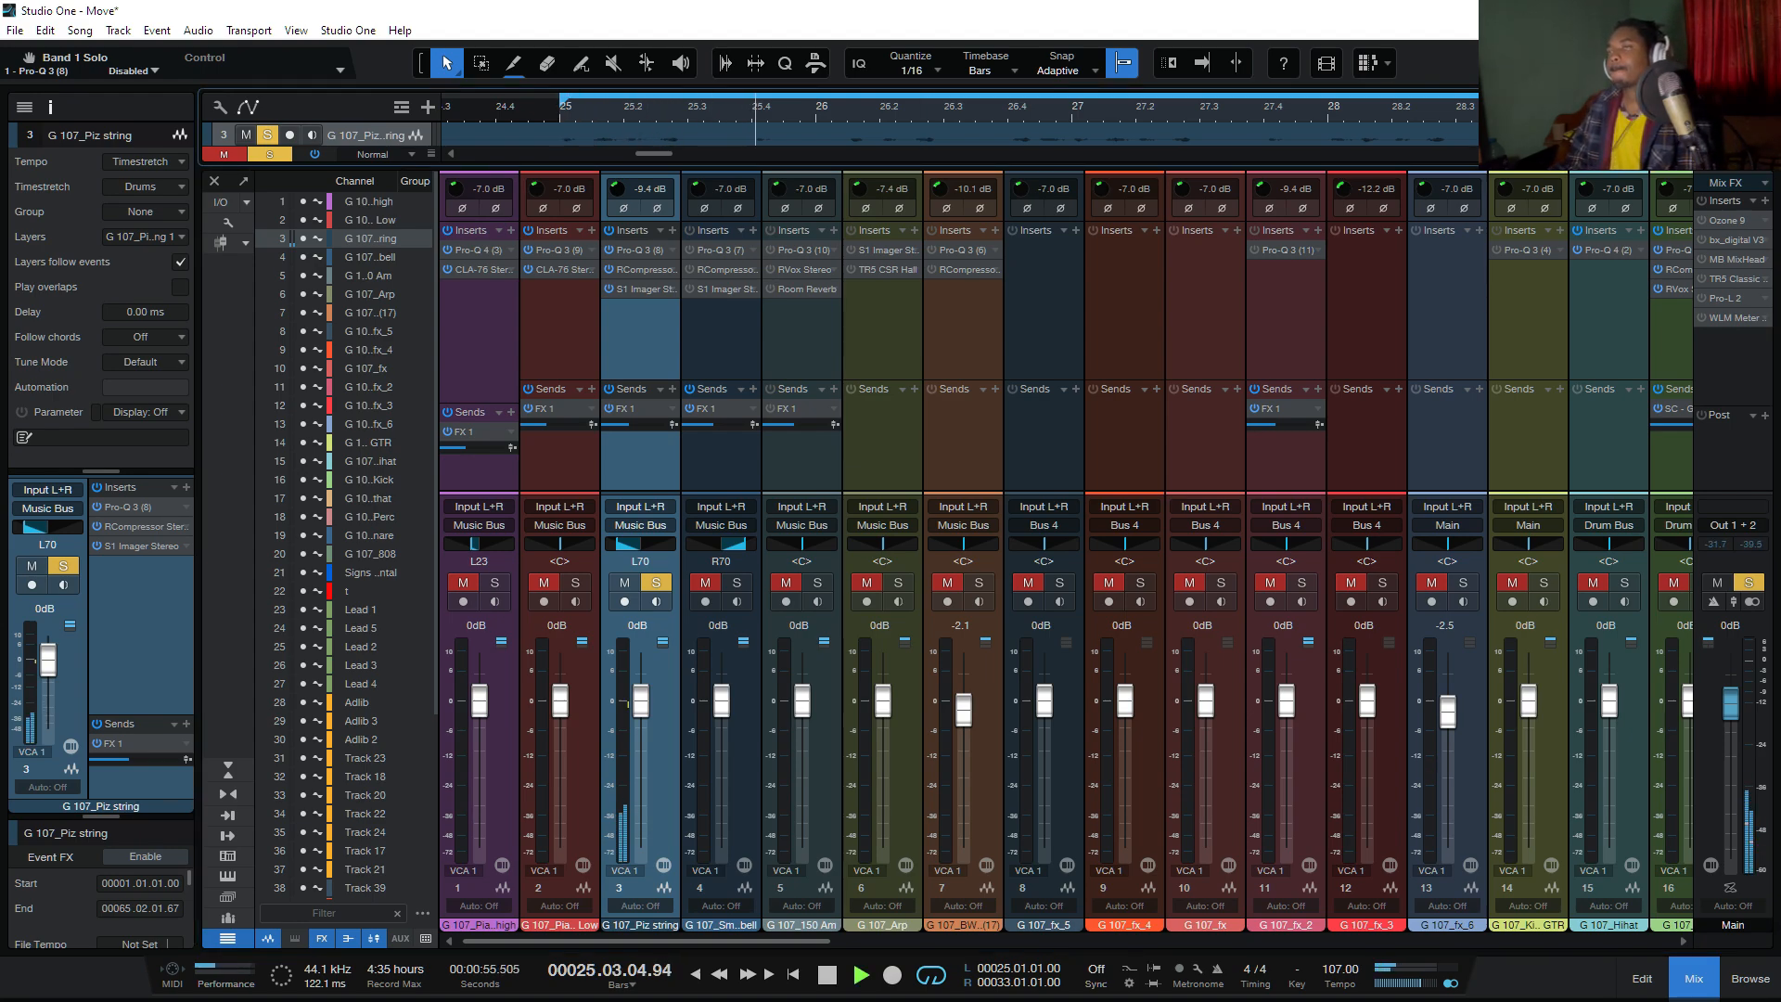
{"action": "key", "text": "space"}
Step: Add G 107_Small bell to the solo, show the whole song in the arrangement, and play from bar 17
{"action": "left_click", "coordinate": [737, 582]}
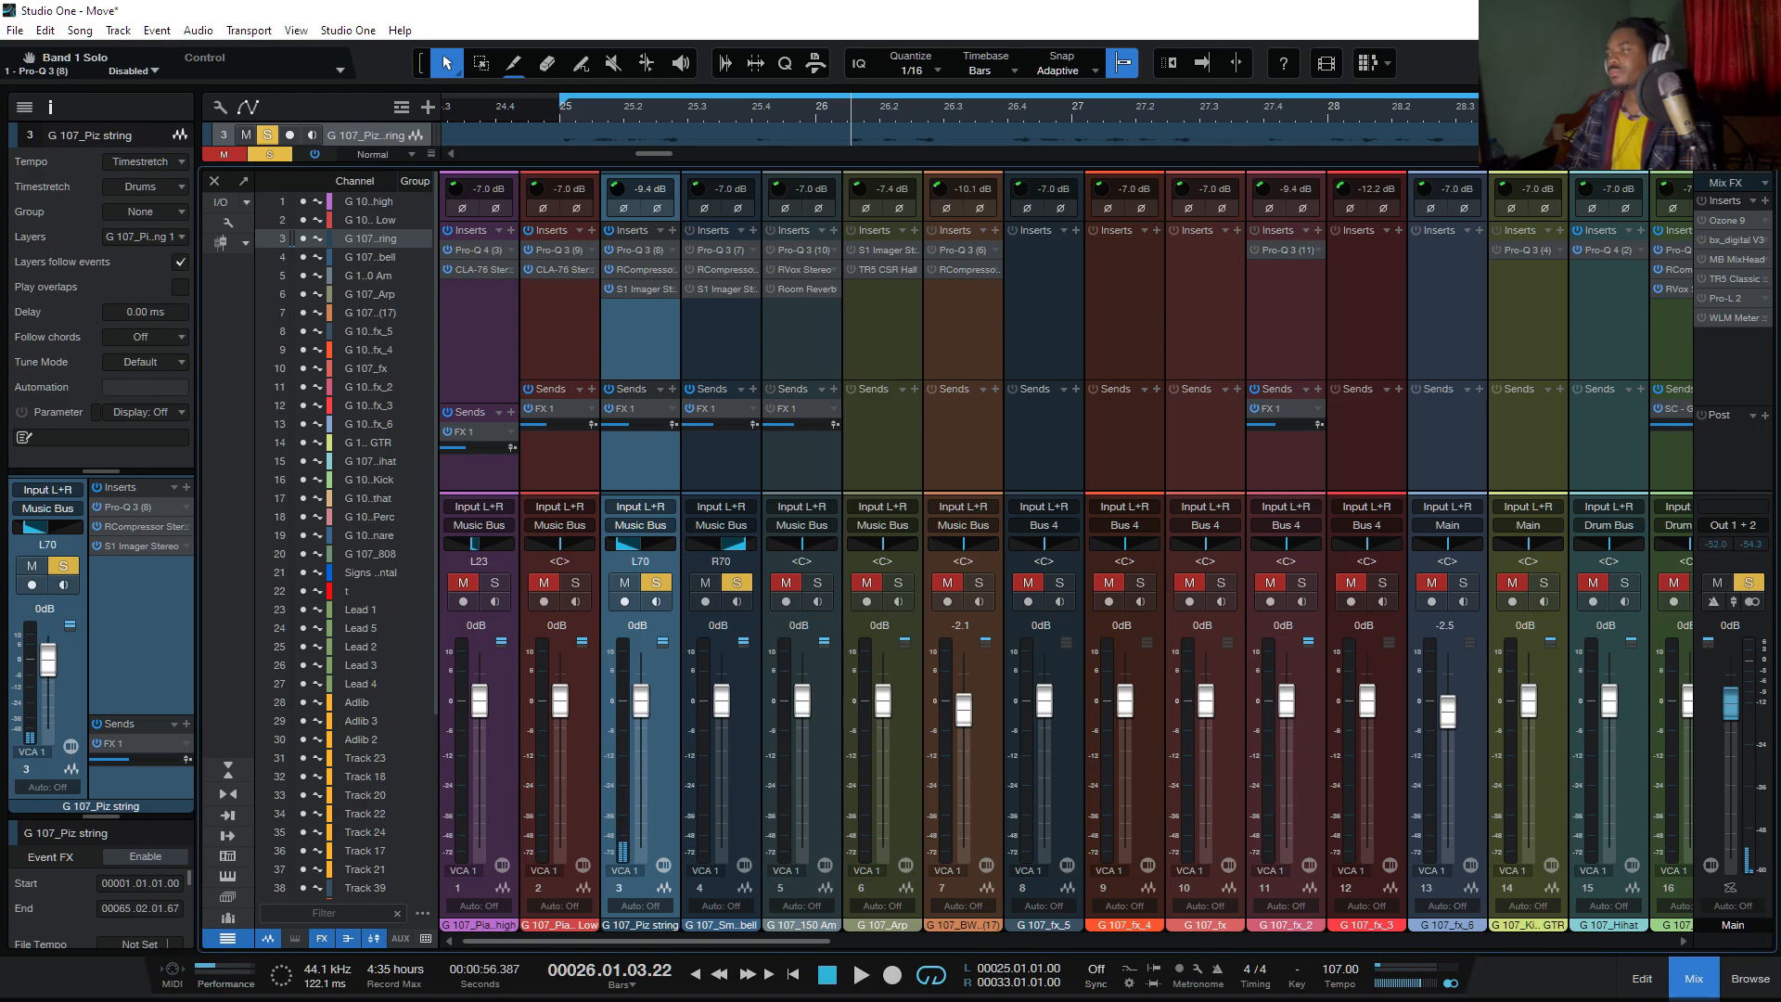
{"action": "left_click", "coordinate": [1694, 979]}
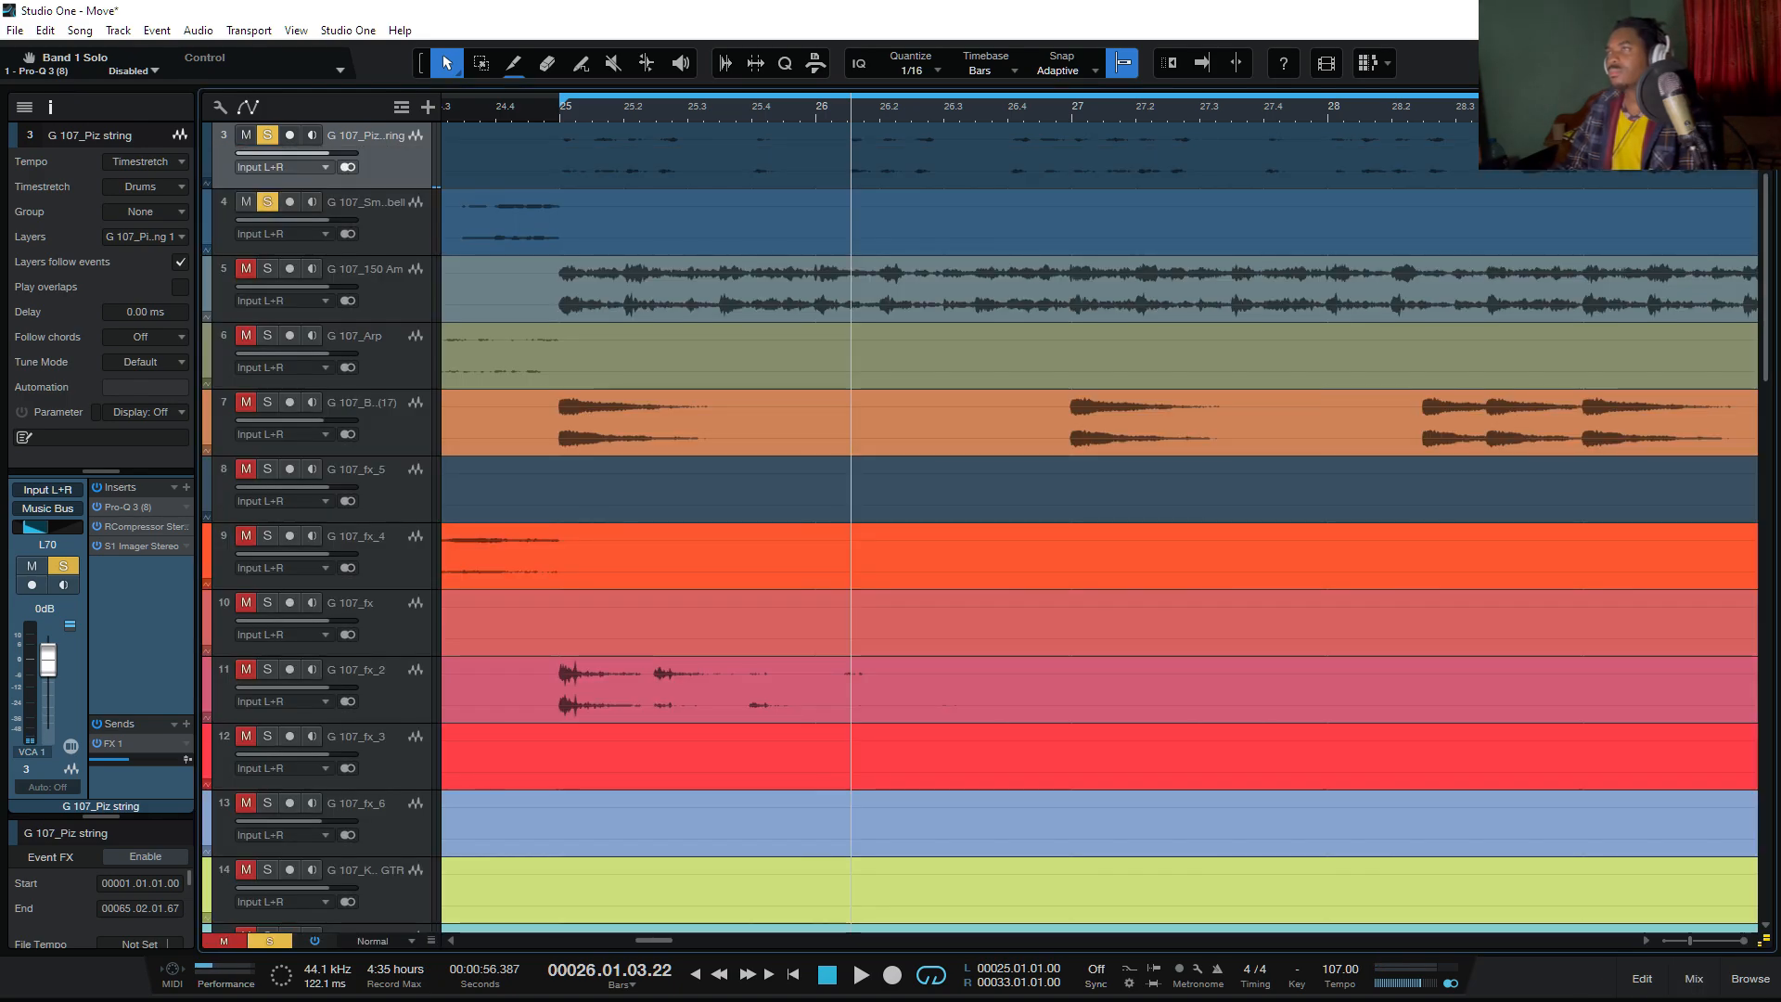
{"action": "scroll", "coordinate": [1099, 525], "scroll_direction": "down", "scroll_amount": 6}
{"action": "key", "text": "shift+f"}
{"action": "scroll", "coordinate": [1021, 524], "scroll_direction": "up", "scroll_amount": 8}
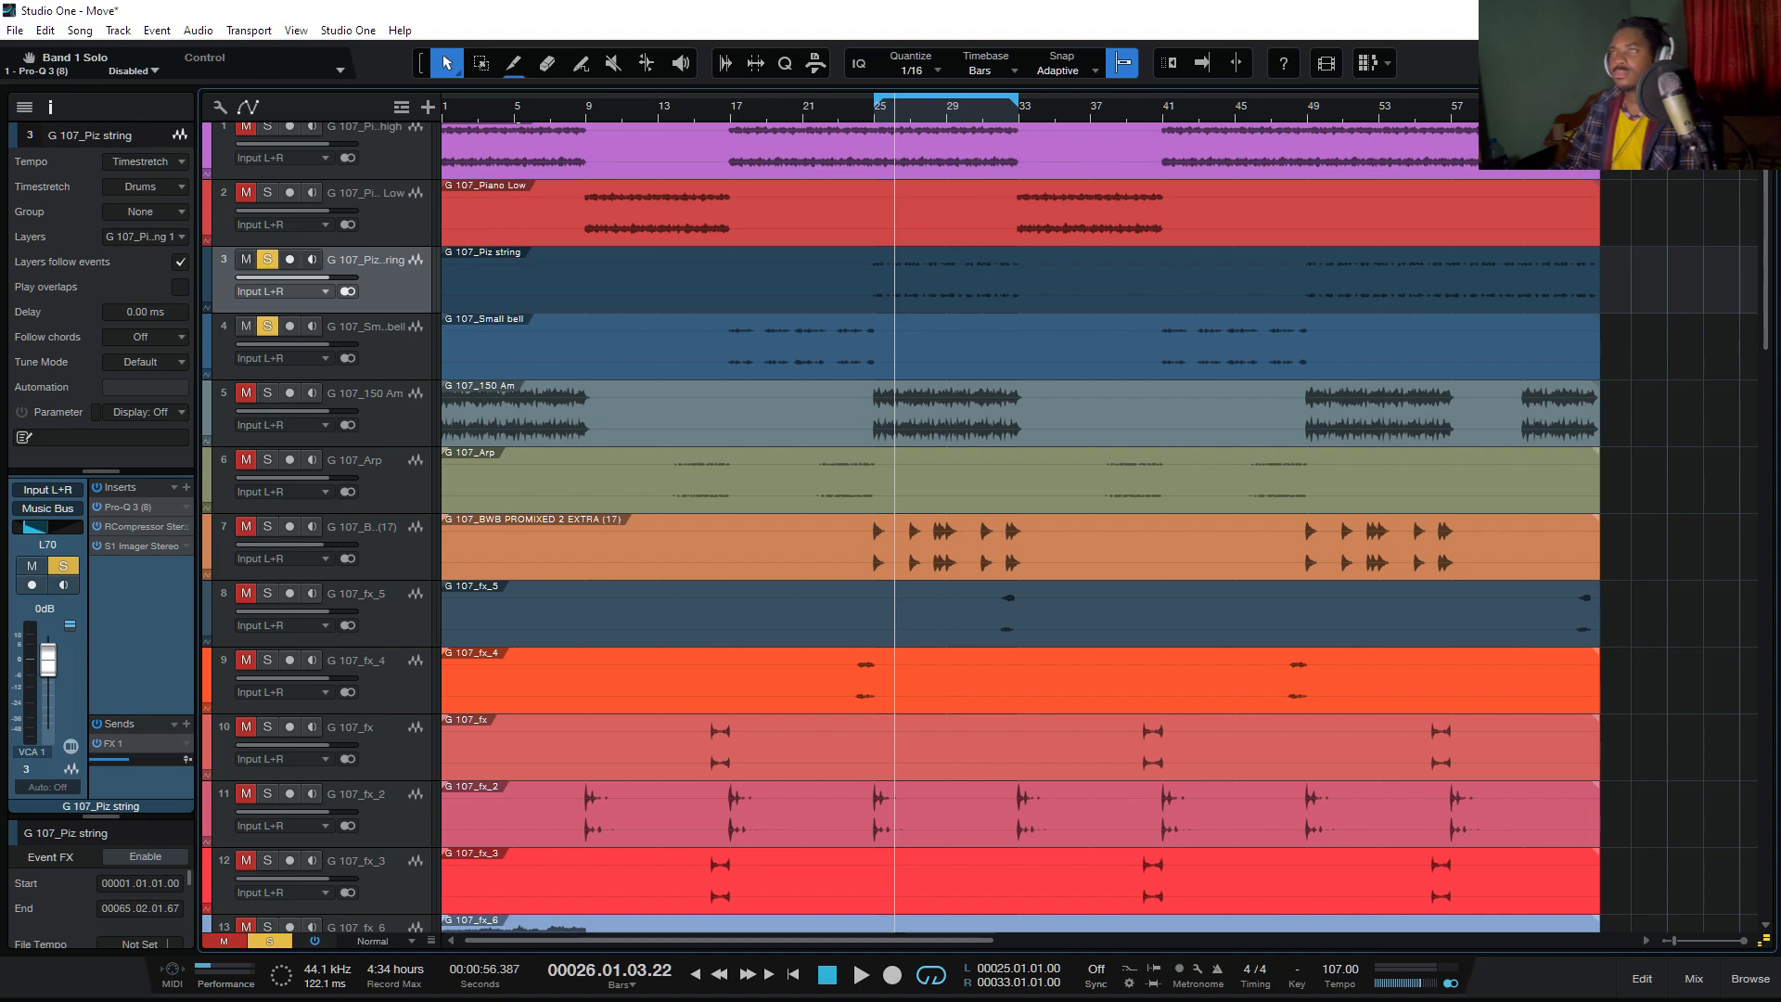
{"action": "left_click", "coordinate": [730, 105]}
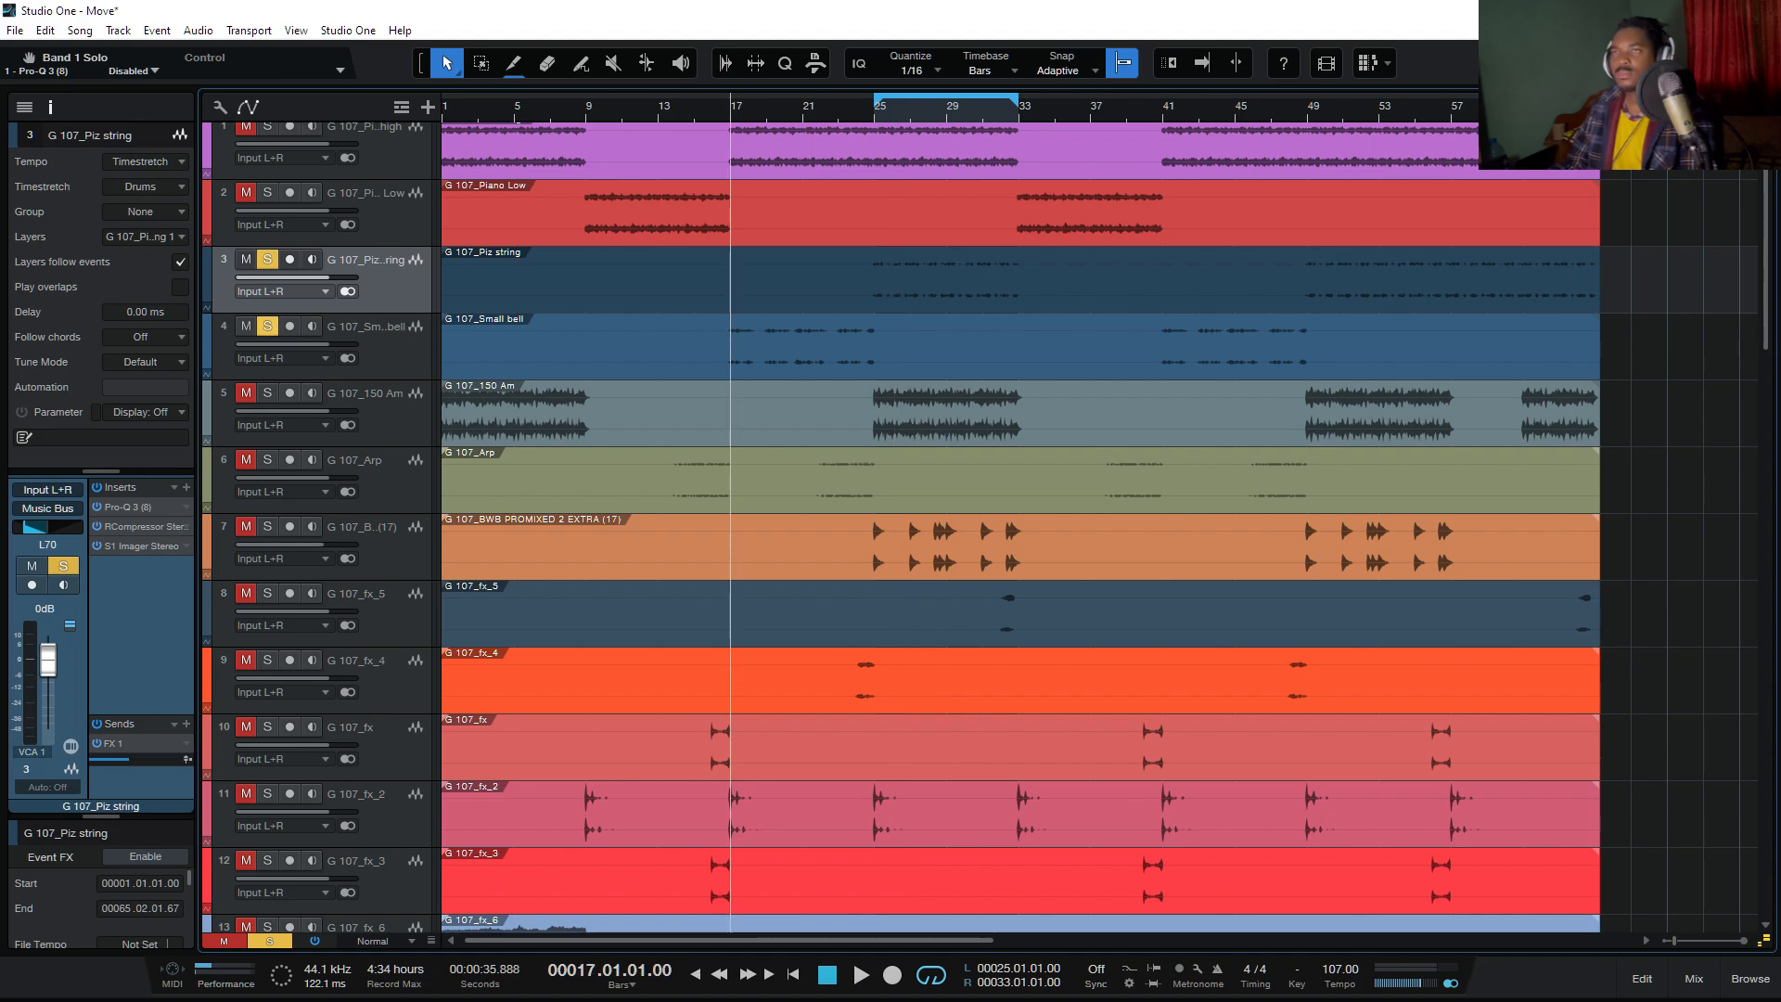
{"action": "key", "text": "space"}
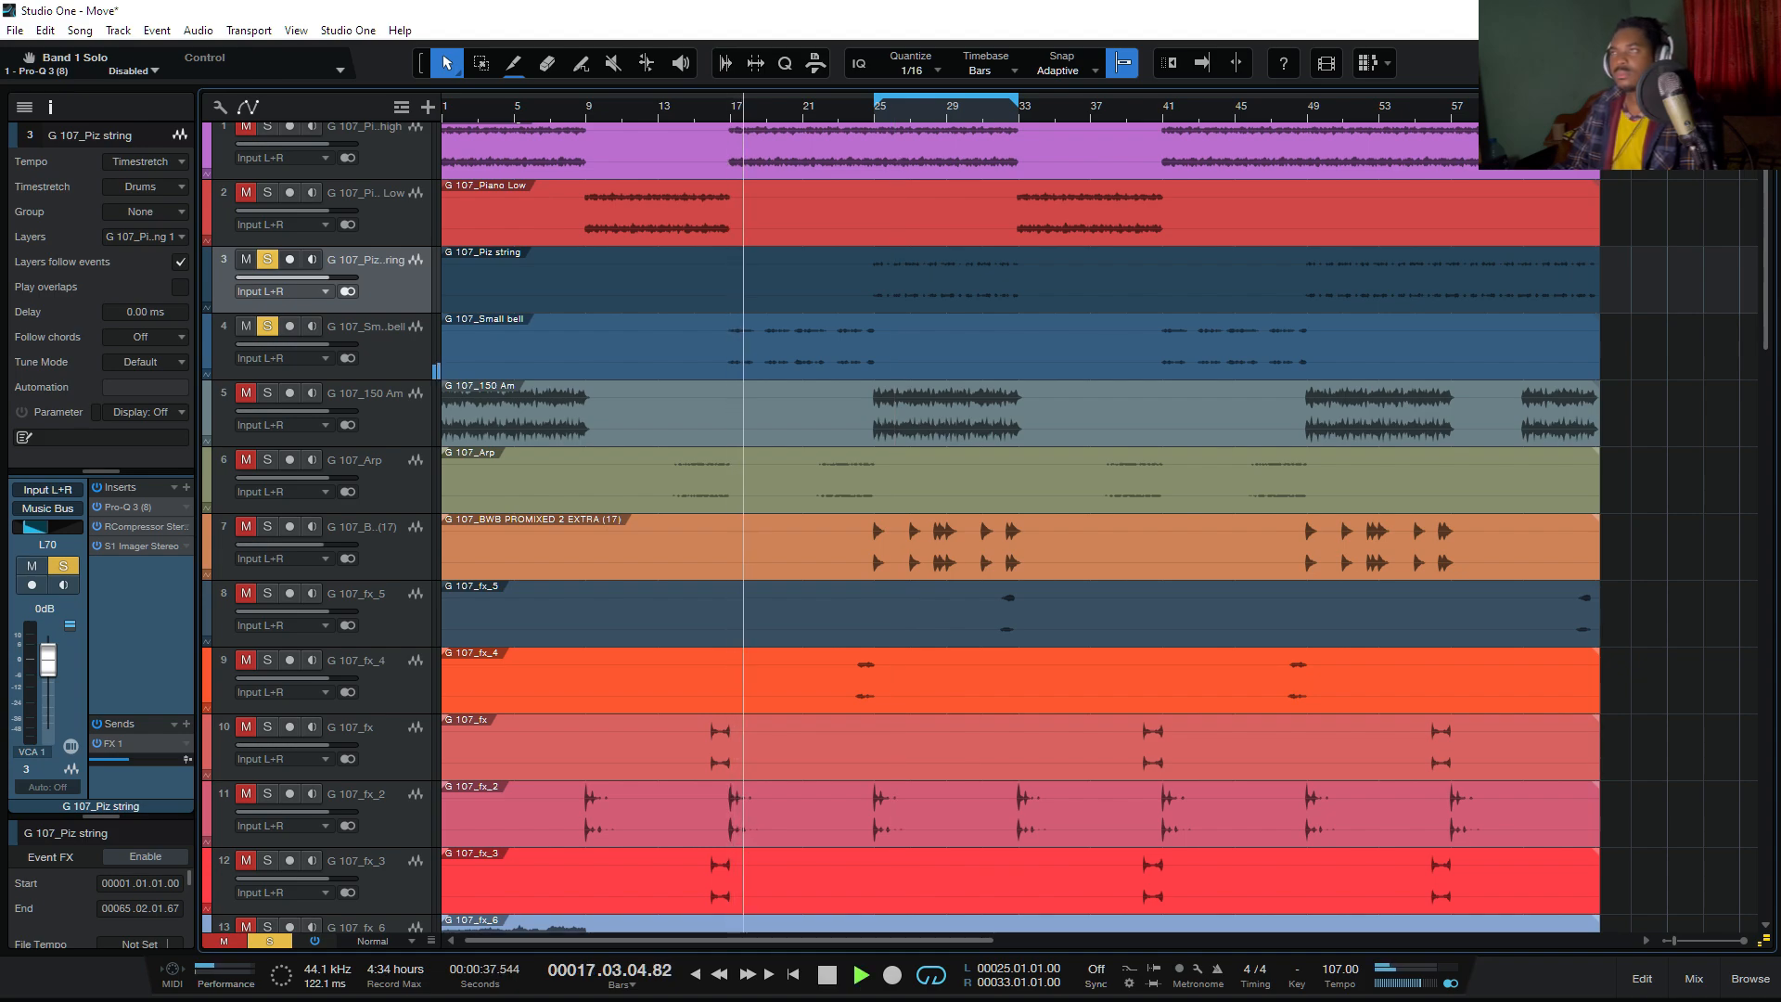
Step: Set the loop range to bars 17 to 25, return to the mixer, and stop playback
{"action": "left_click_drag", "start_coordinate": [874, 99], "coordinate": [731, 99]}
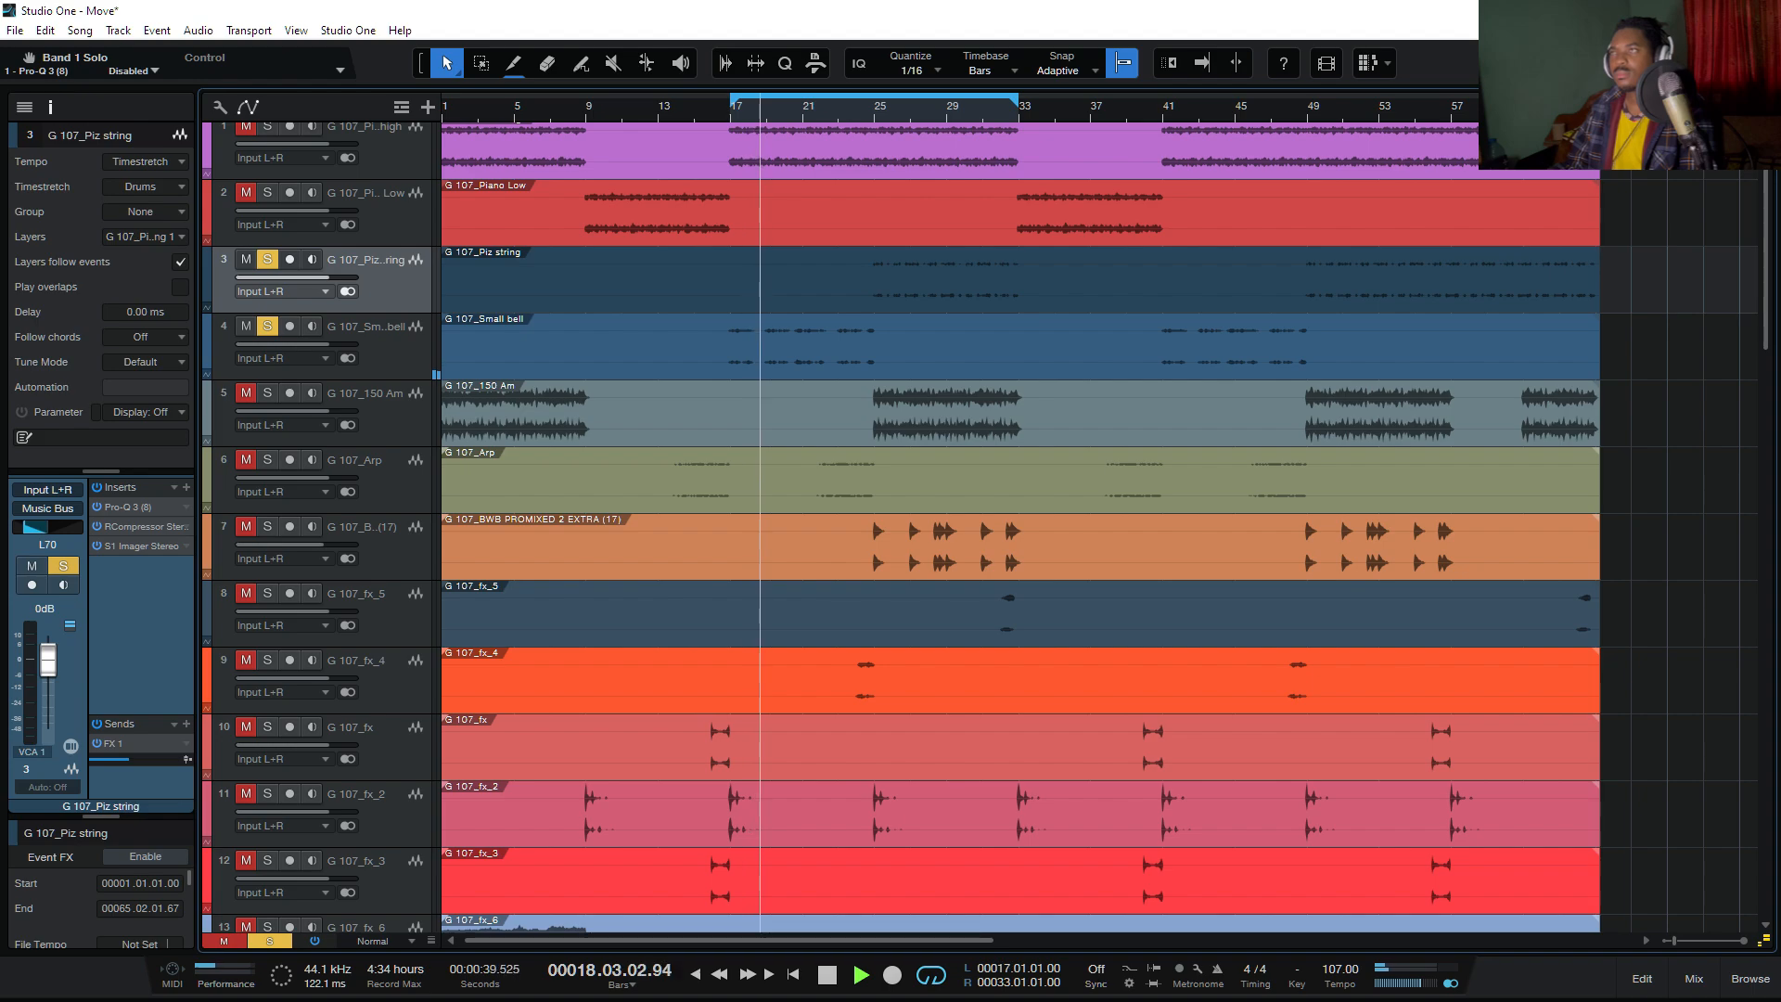
{"action": "left_click_drag", "start_coordinate": [1019, 98], "coordinate": [872, 99]}
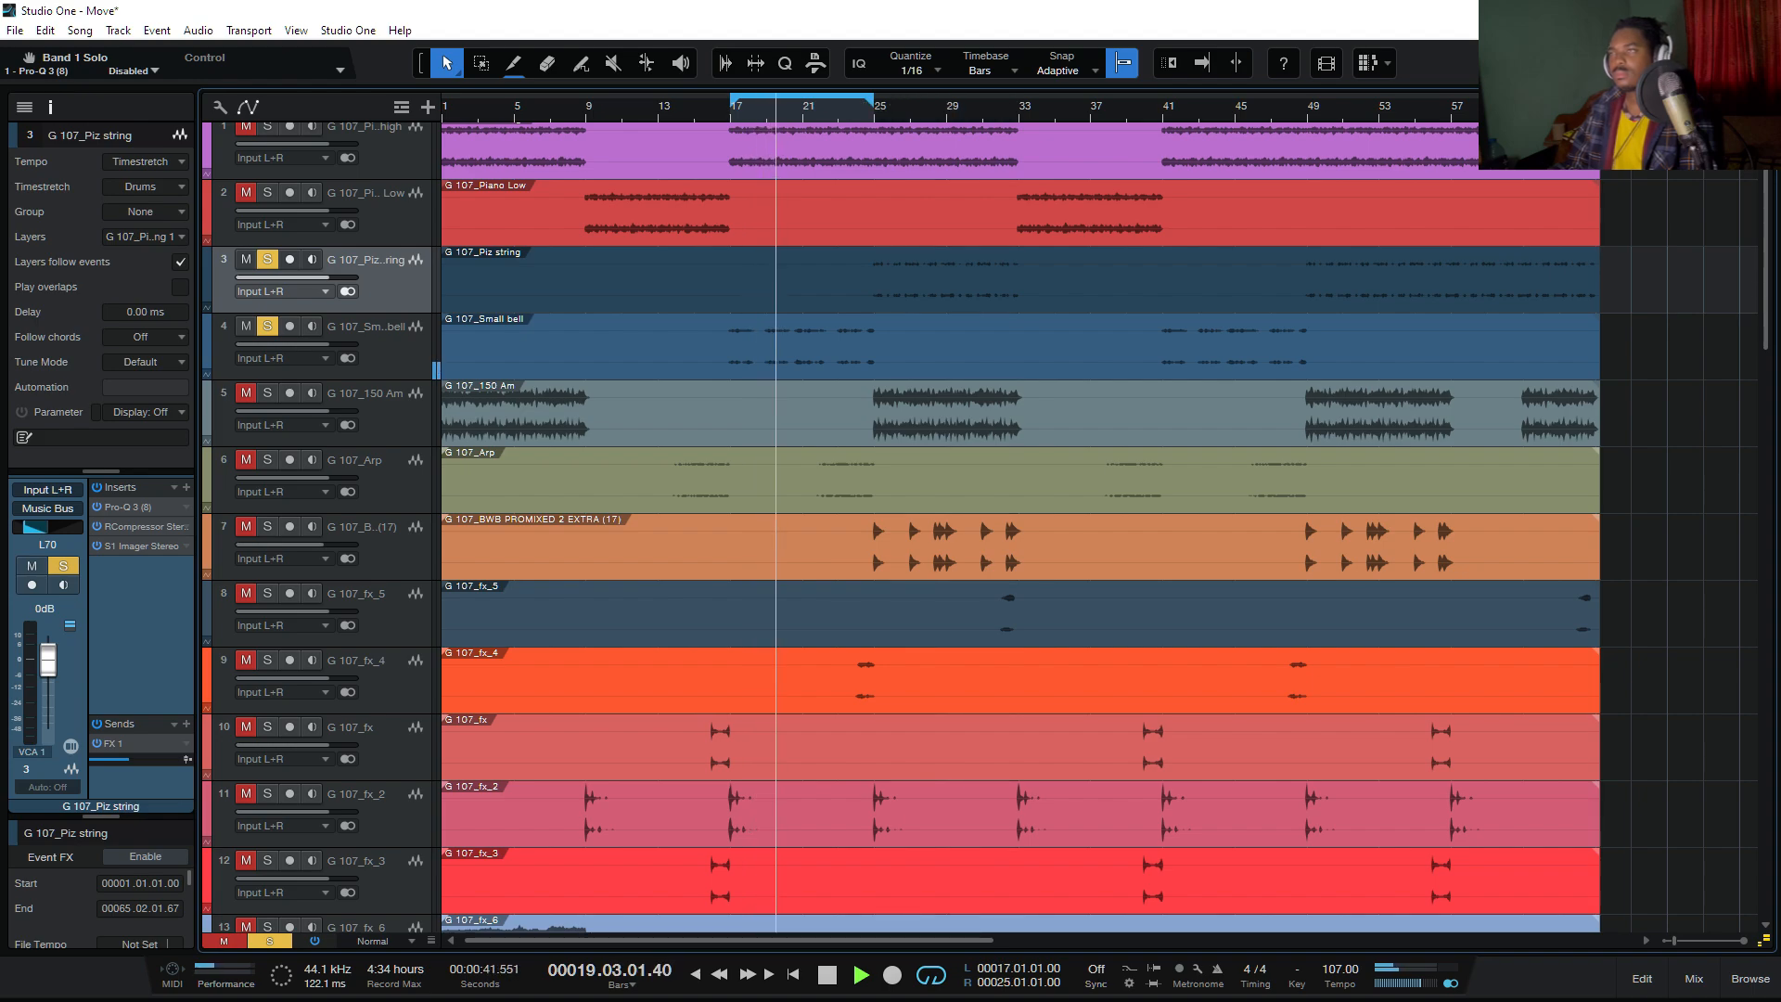
{"action": "left_click", "coordinate": [1694, 977]}
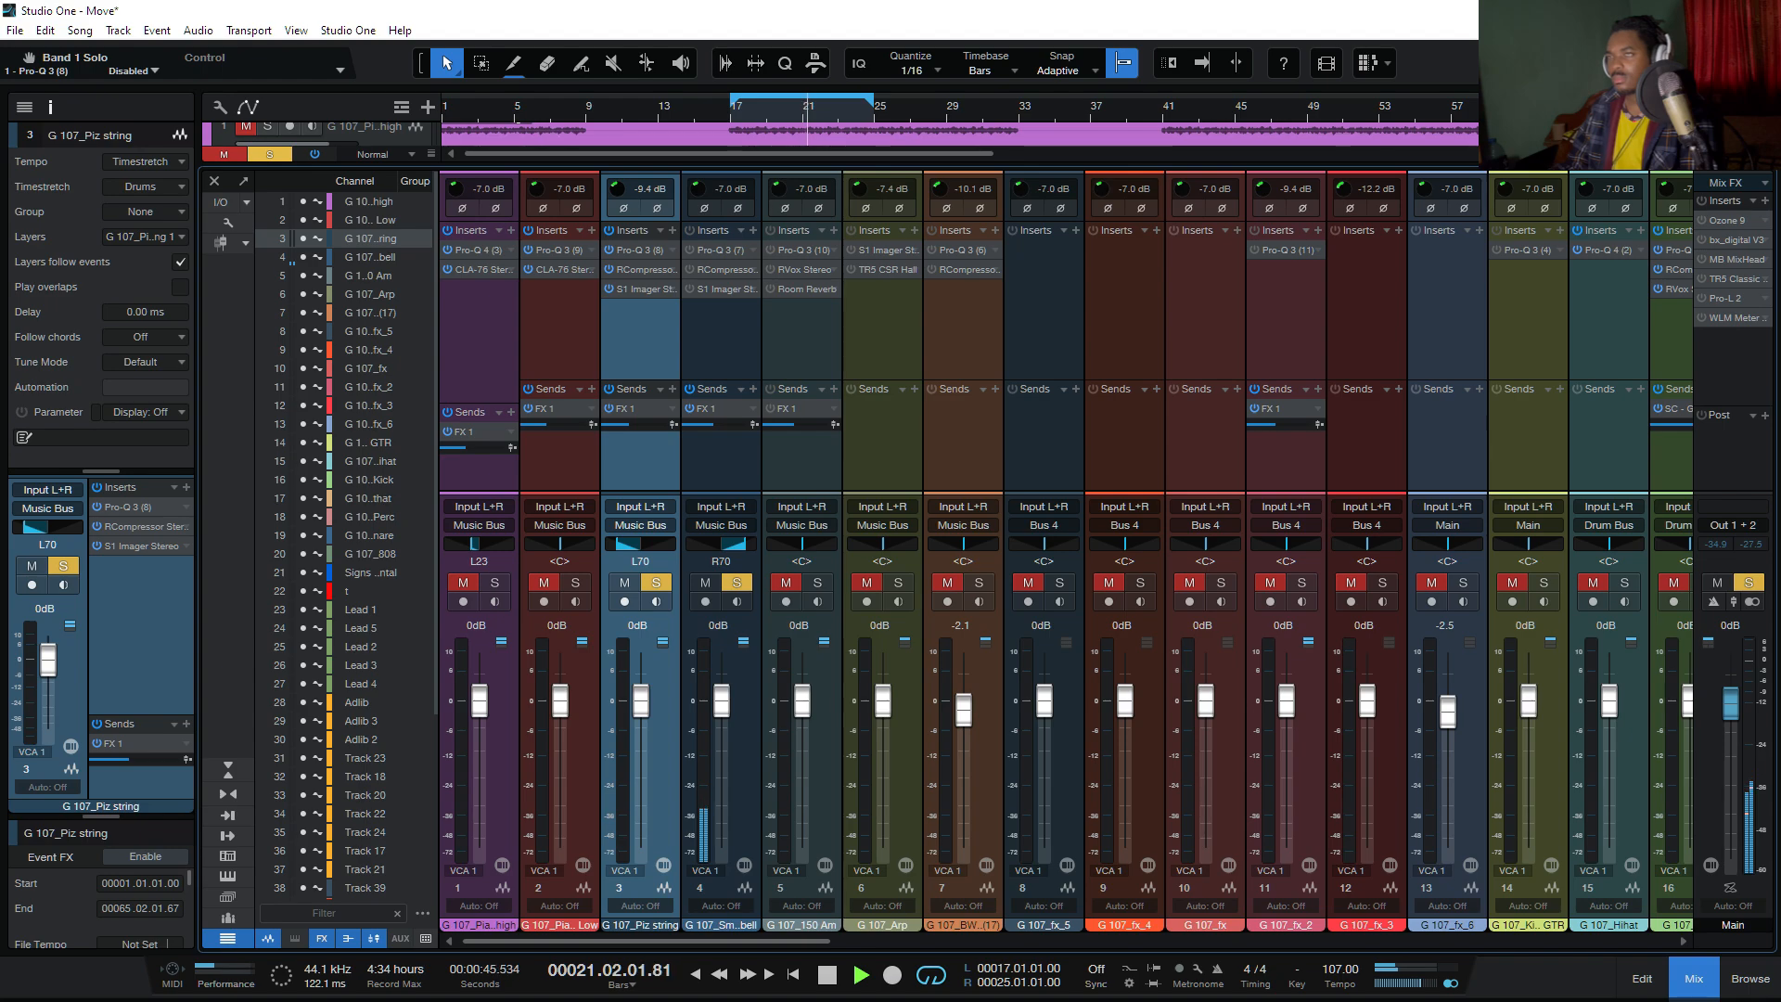
{"action": "key", "text": "space"}
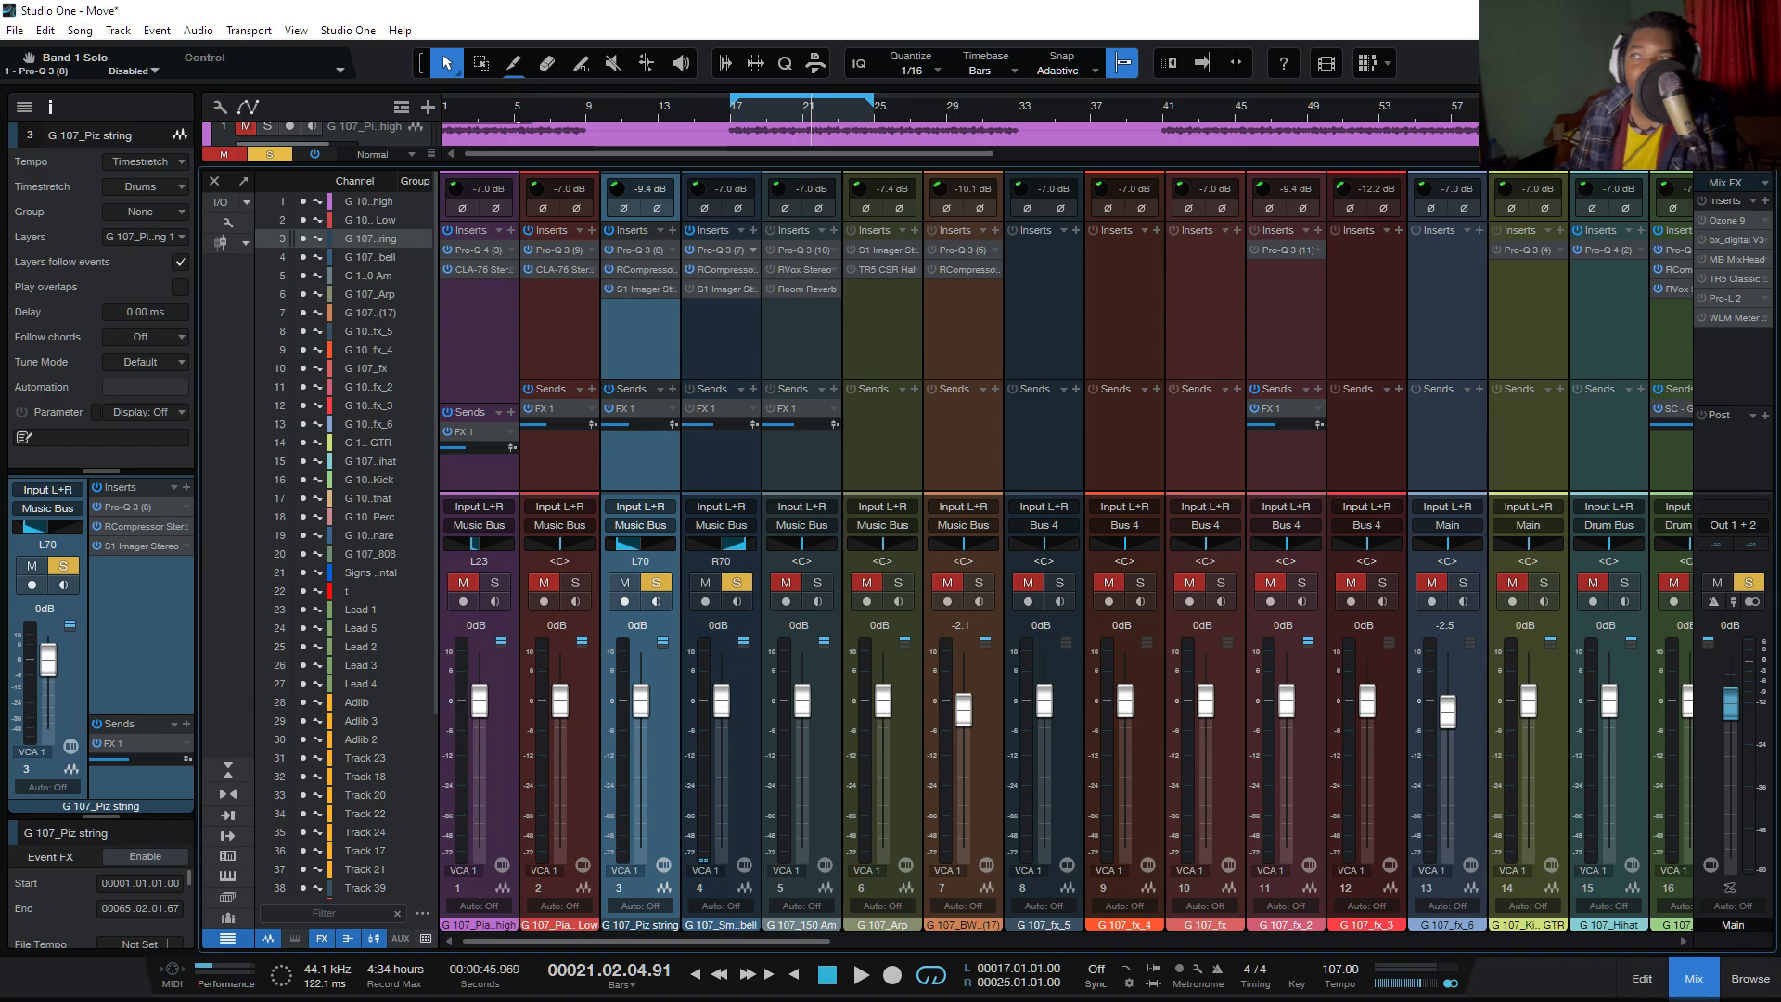
Step: Open the Small bell channel's Pro-Q 3 and audition its low-cut band in solo
{"action": "left_click", "coordinate": [754, 250]}
{"action": "left_click", "coordinate": [796, 272]}
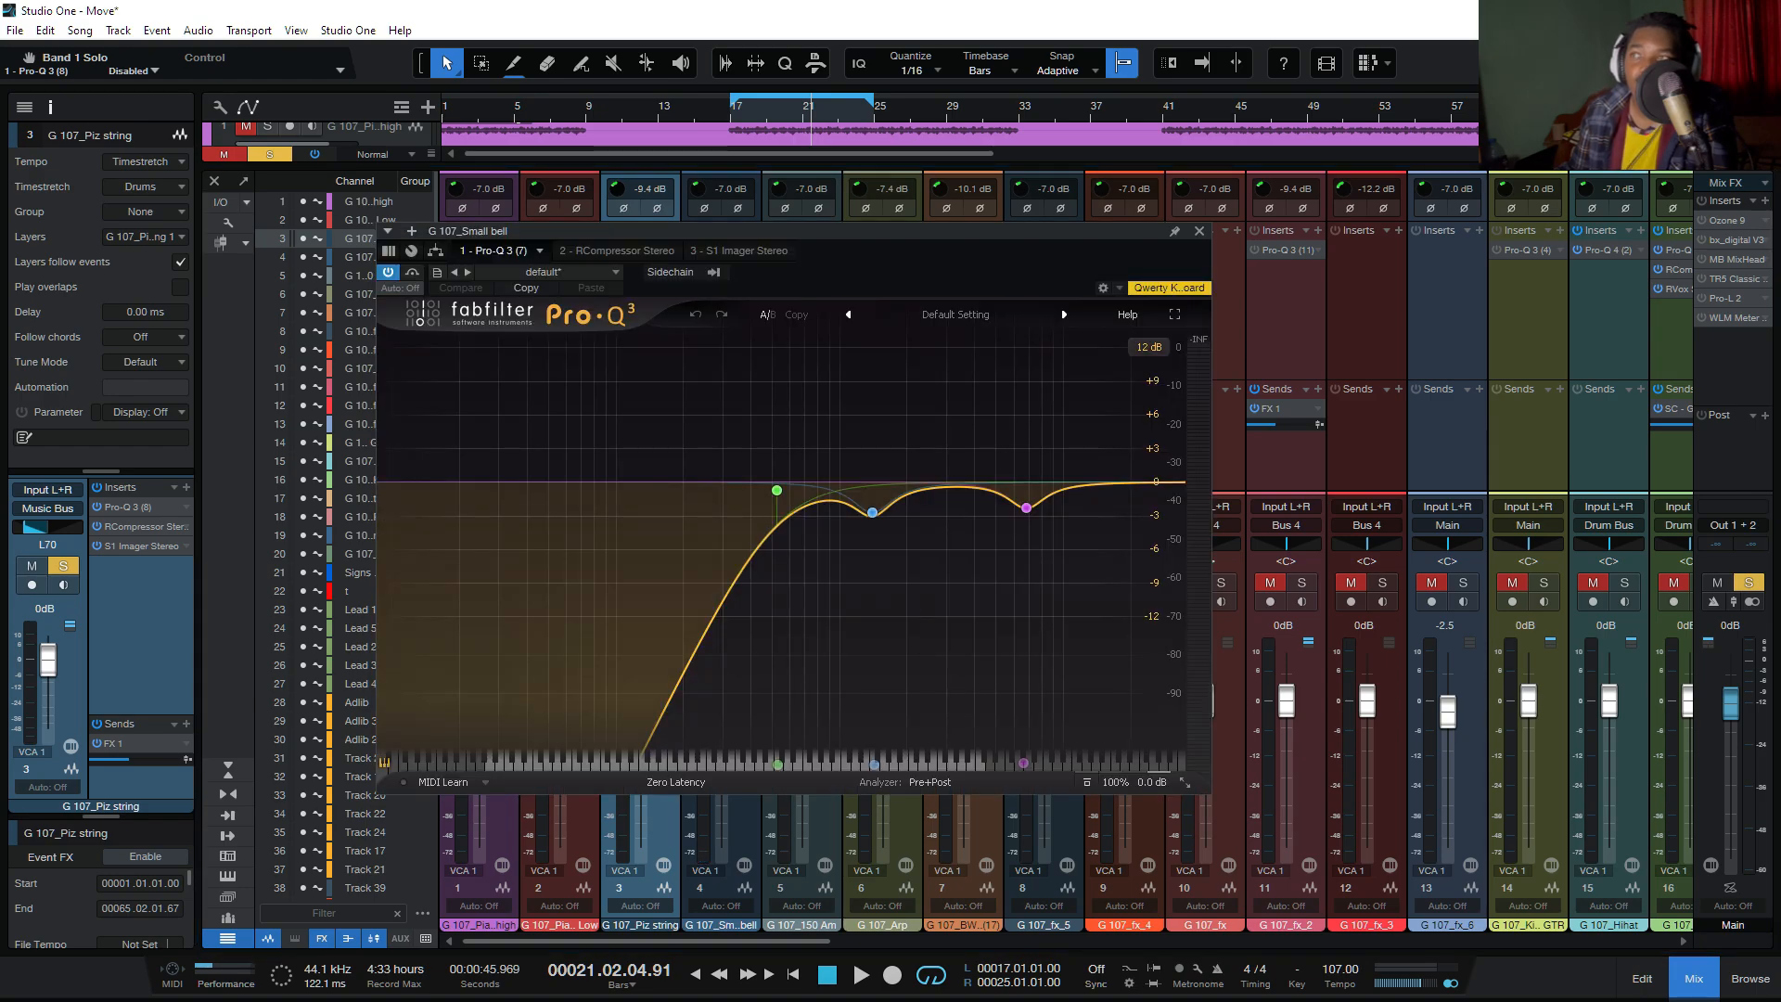
{"action": "mouse_move", "coordinate": [778, 490]}
{"action": "left_click", "coordinate": [802, 422]}
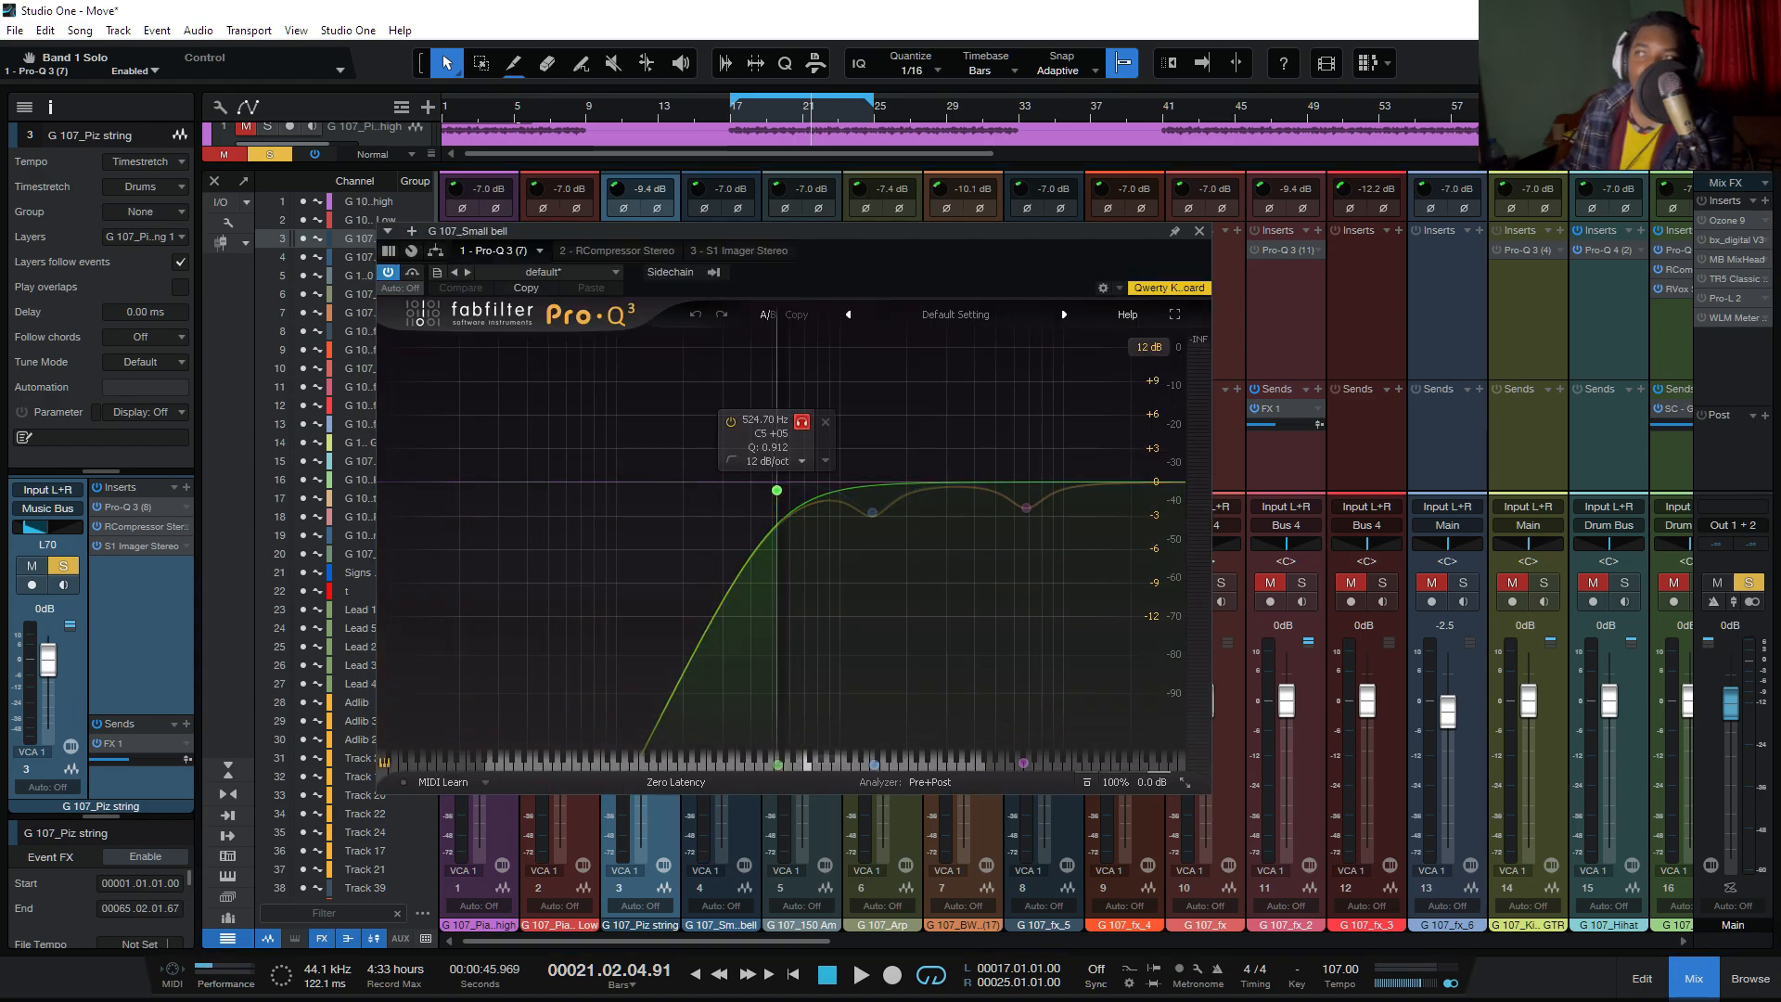
{"action": "key", "text": "space"}
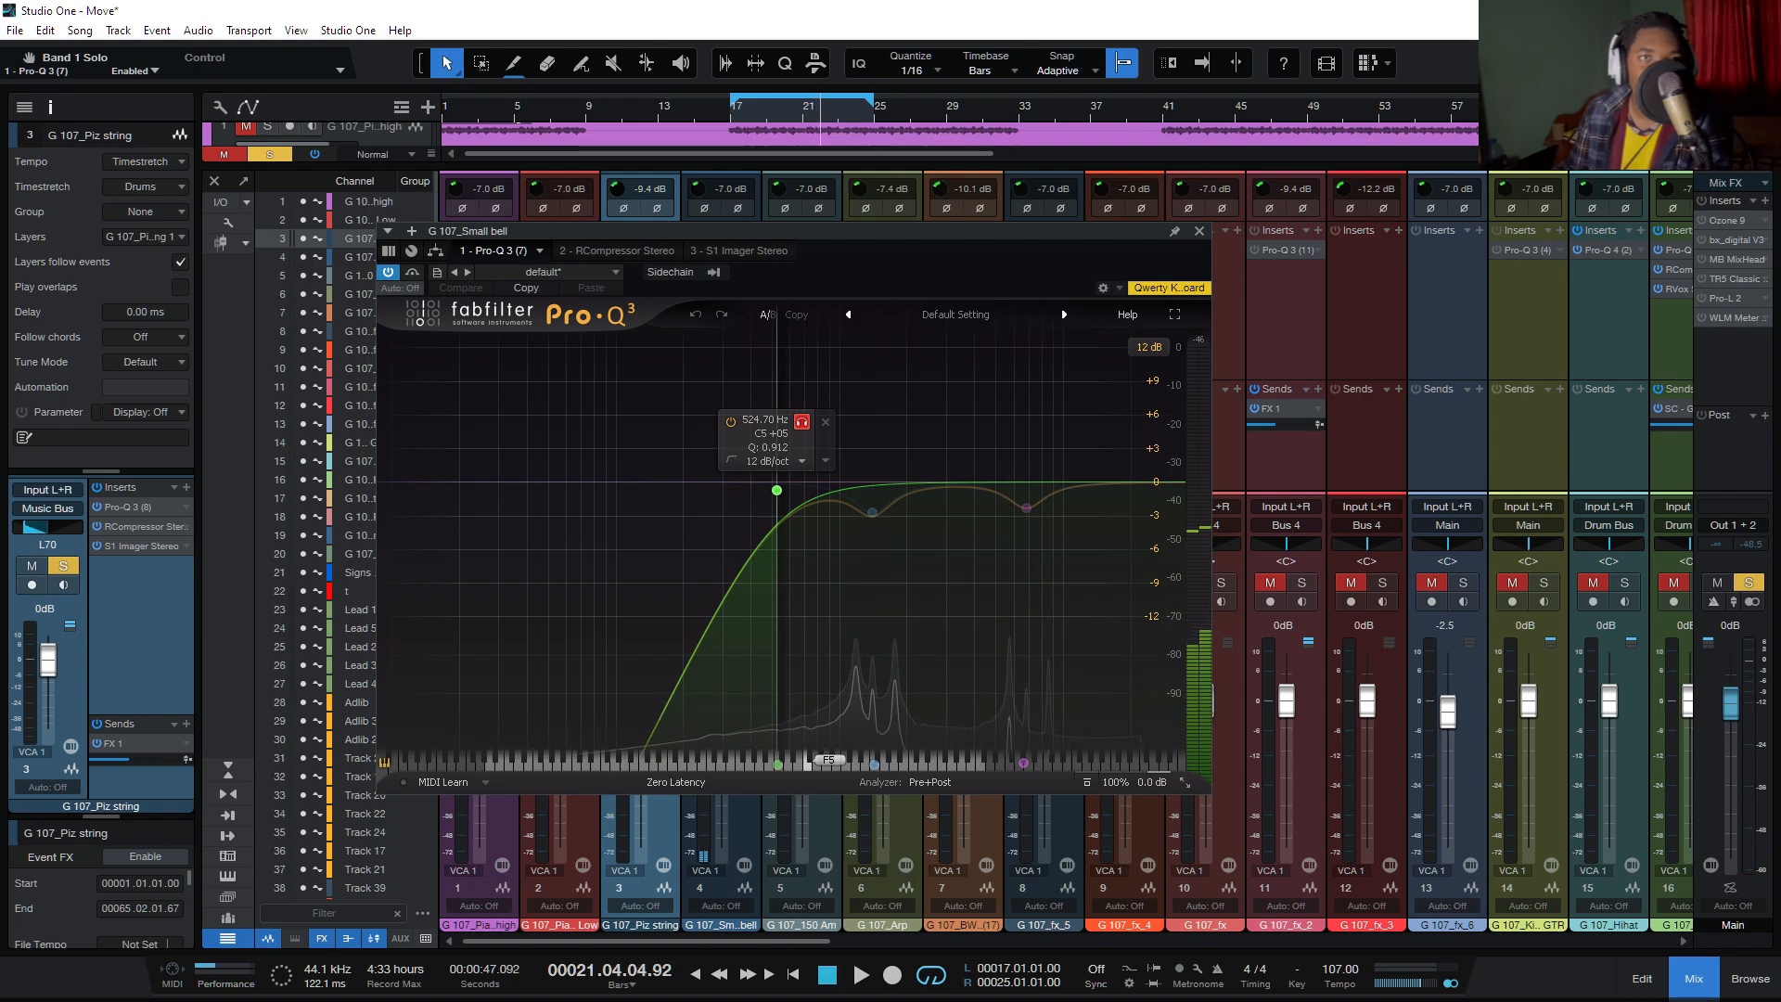
{"action": "left_click", "coordinate": [802, 422]}
Step: Audition the two bell-dip bands of the Small bell EQ in solo, then stop playback and close the Pro-Q 3
{"action": "left_click", "coordinate": [897, 544]}
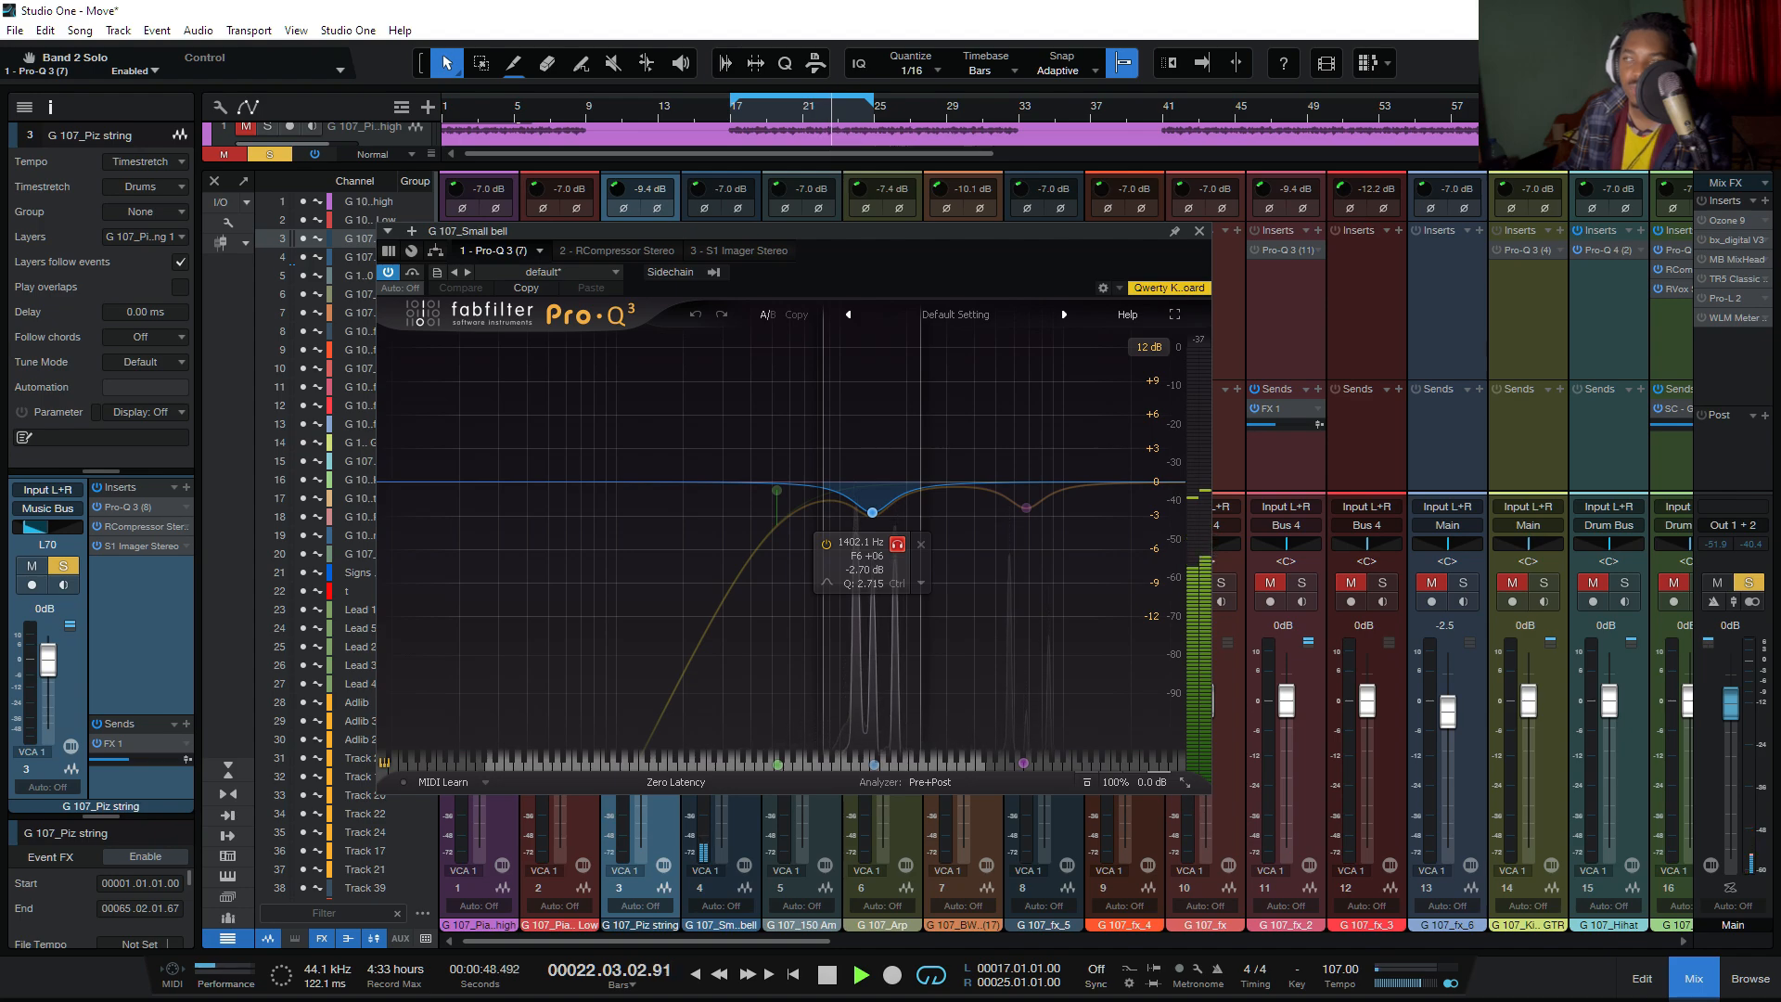
{"action": "left_click", "coordinate": [897, 544]}
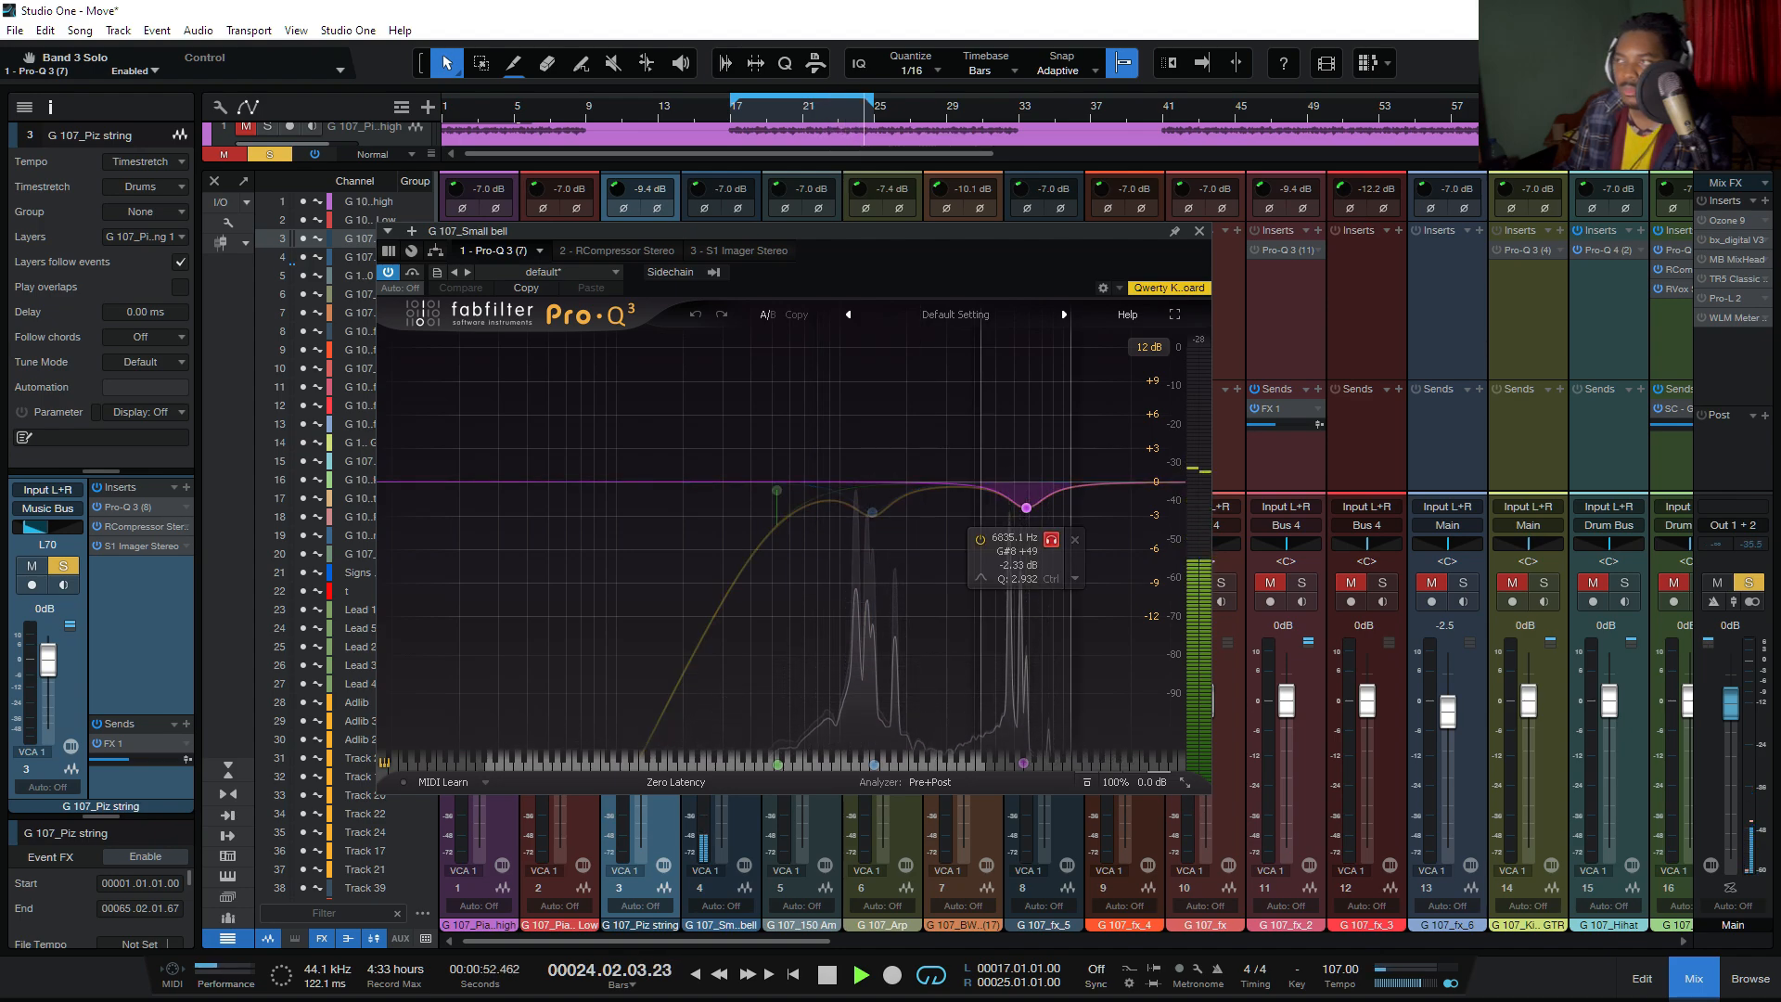
{"action": "key", "text": "space"}
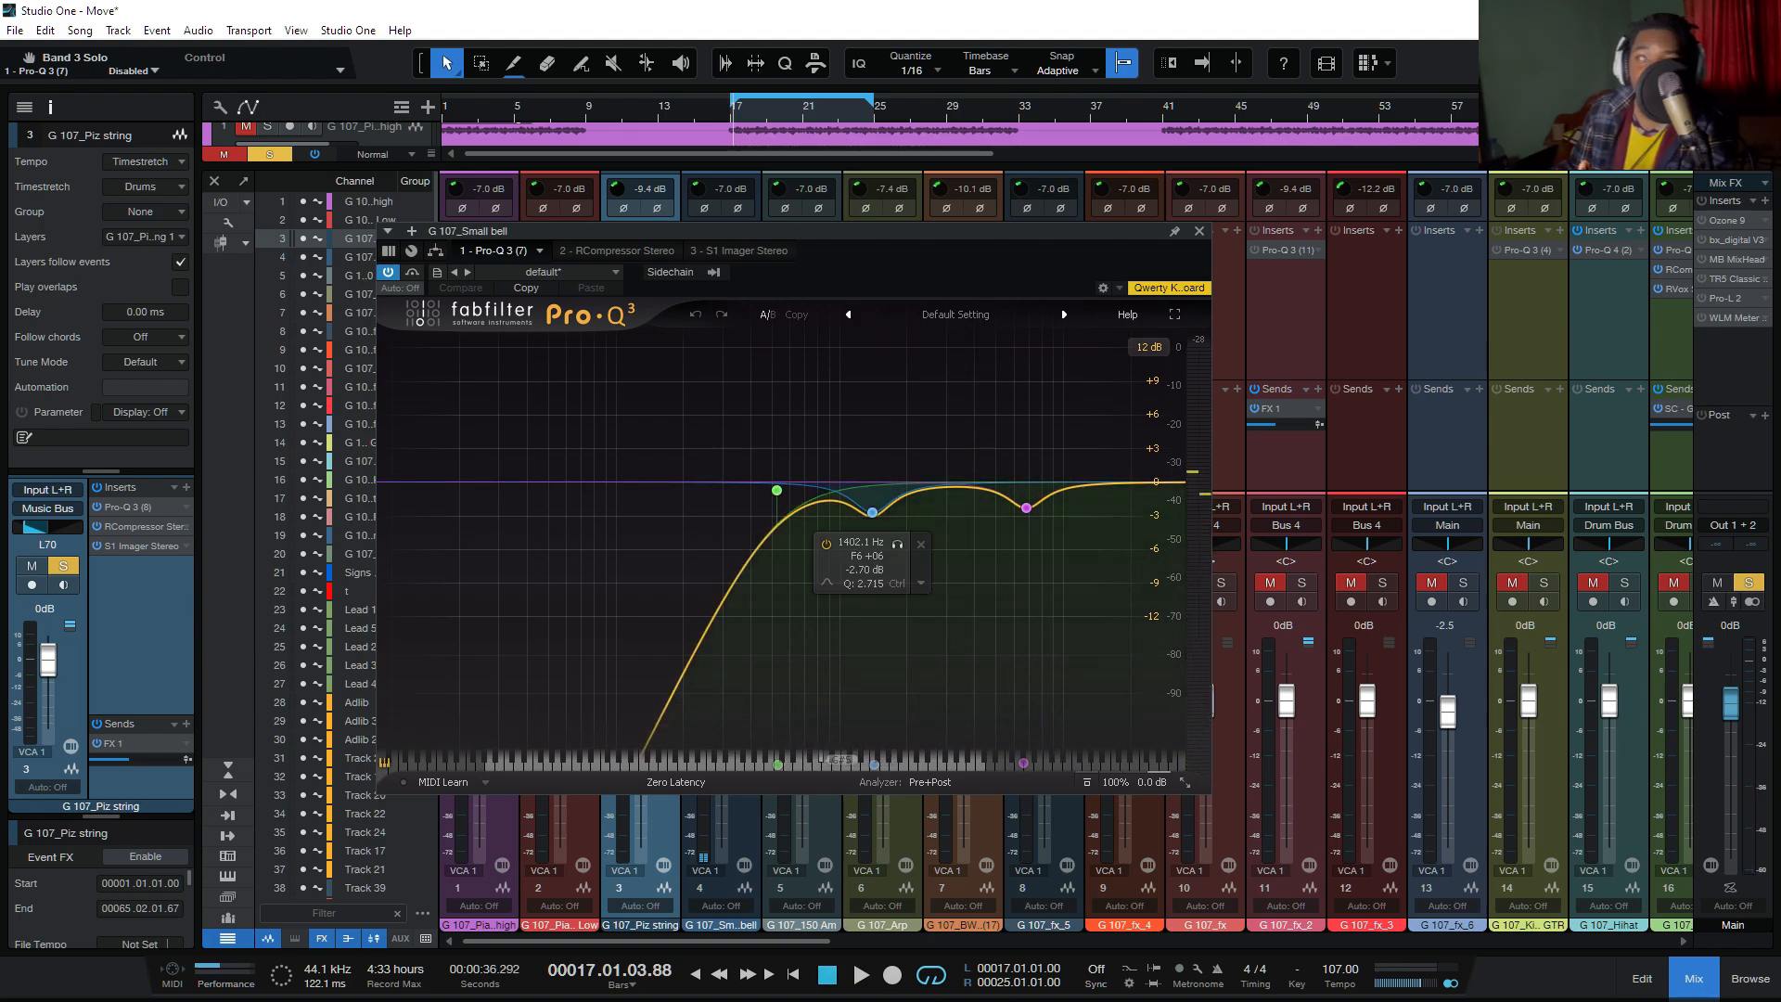
{"action": "left_click", "coordinate": [897, 544]}
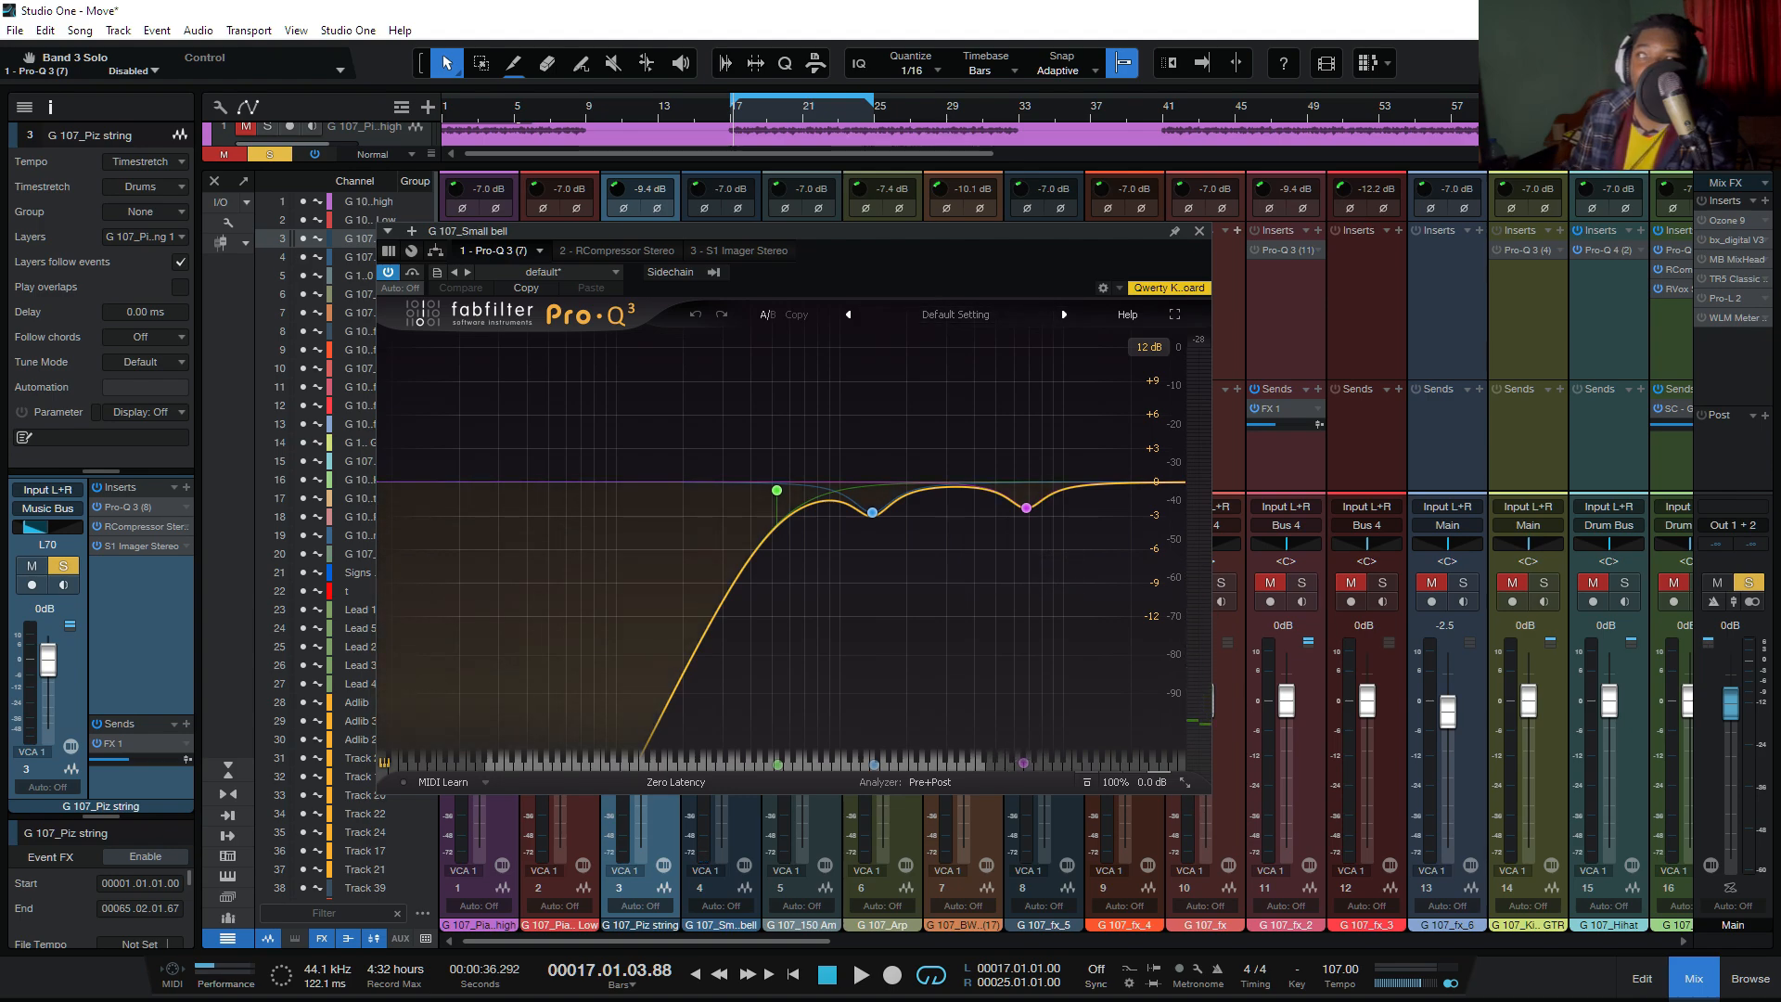
{"action": "key", "text": "ctrl+w"}
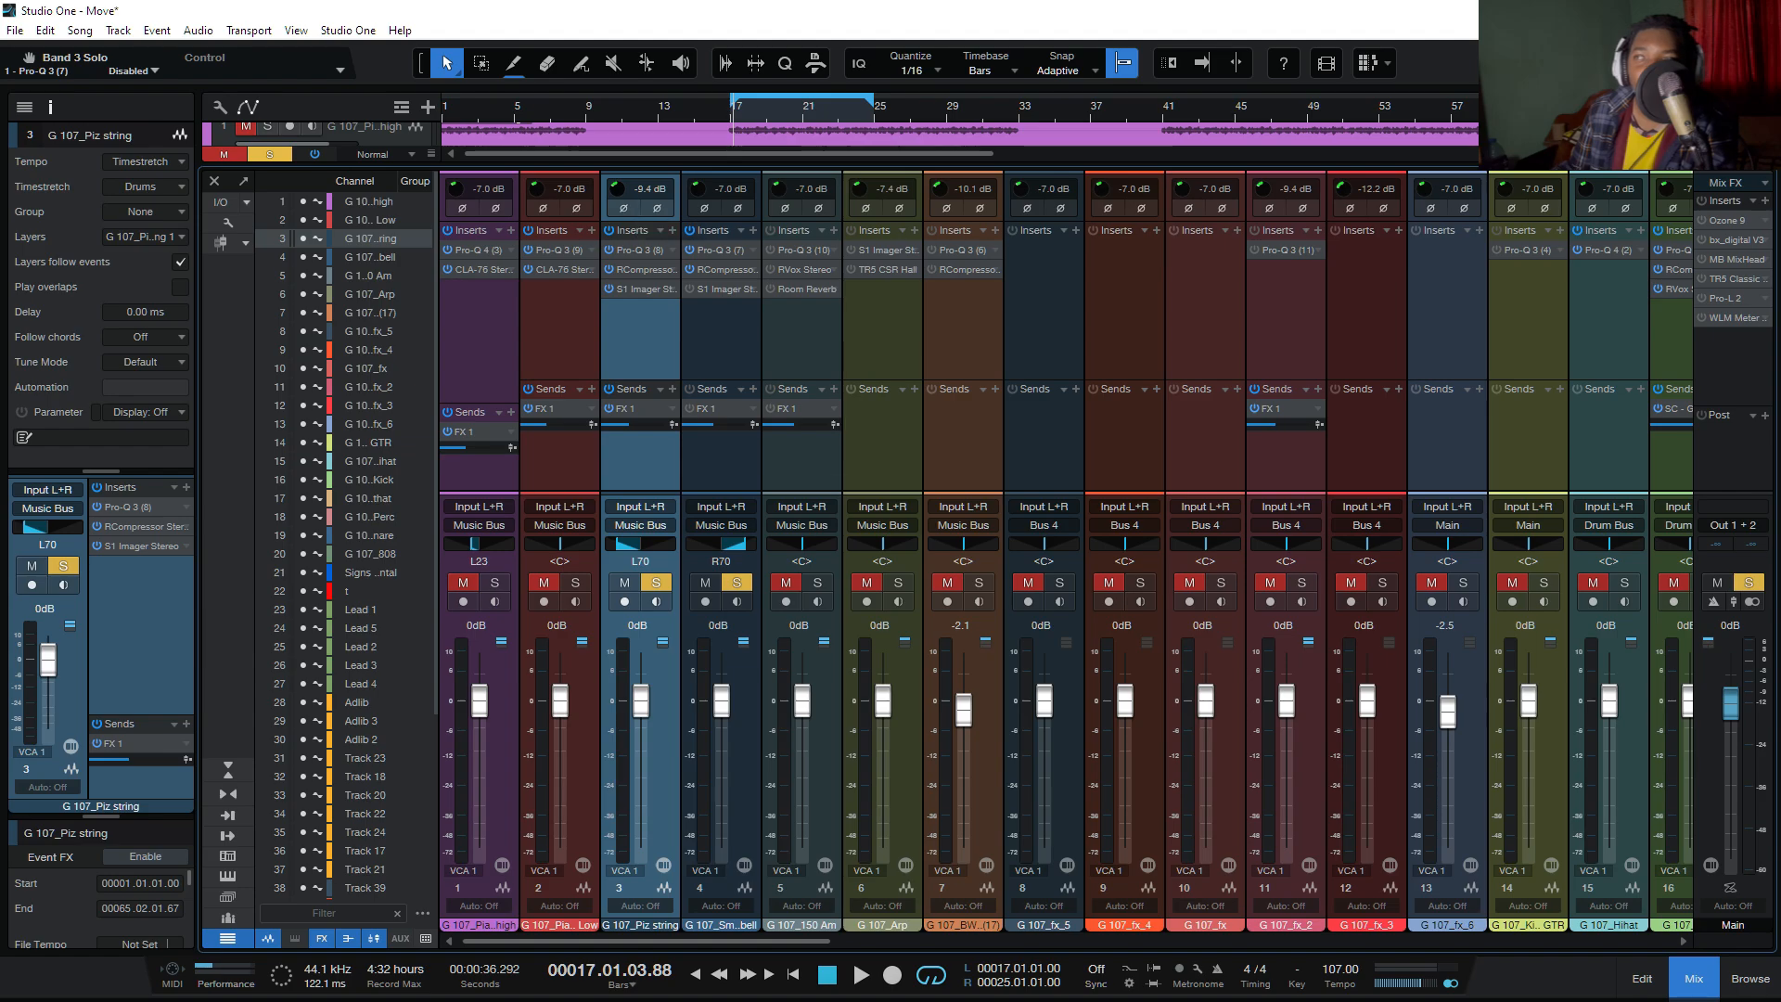
Step: Open the Small bell channel's RCompressor, audition its compression during playback, then close it and stop playback
{"action": "left_click", "coordinate": [721, 464]}
{"action": "right_click", "coordinate": [743, 270]}
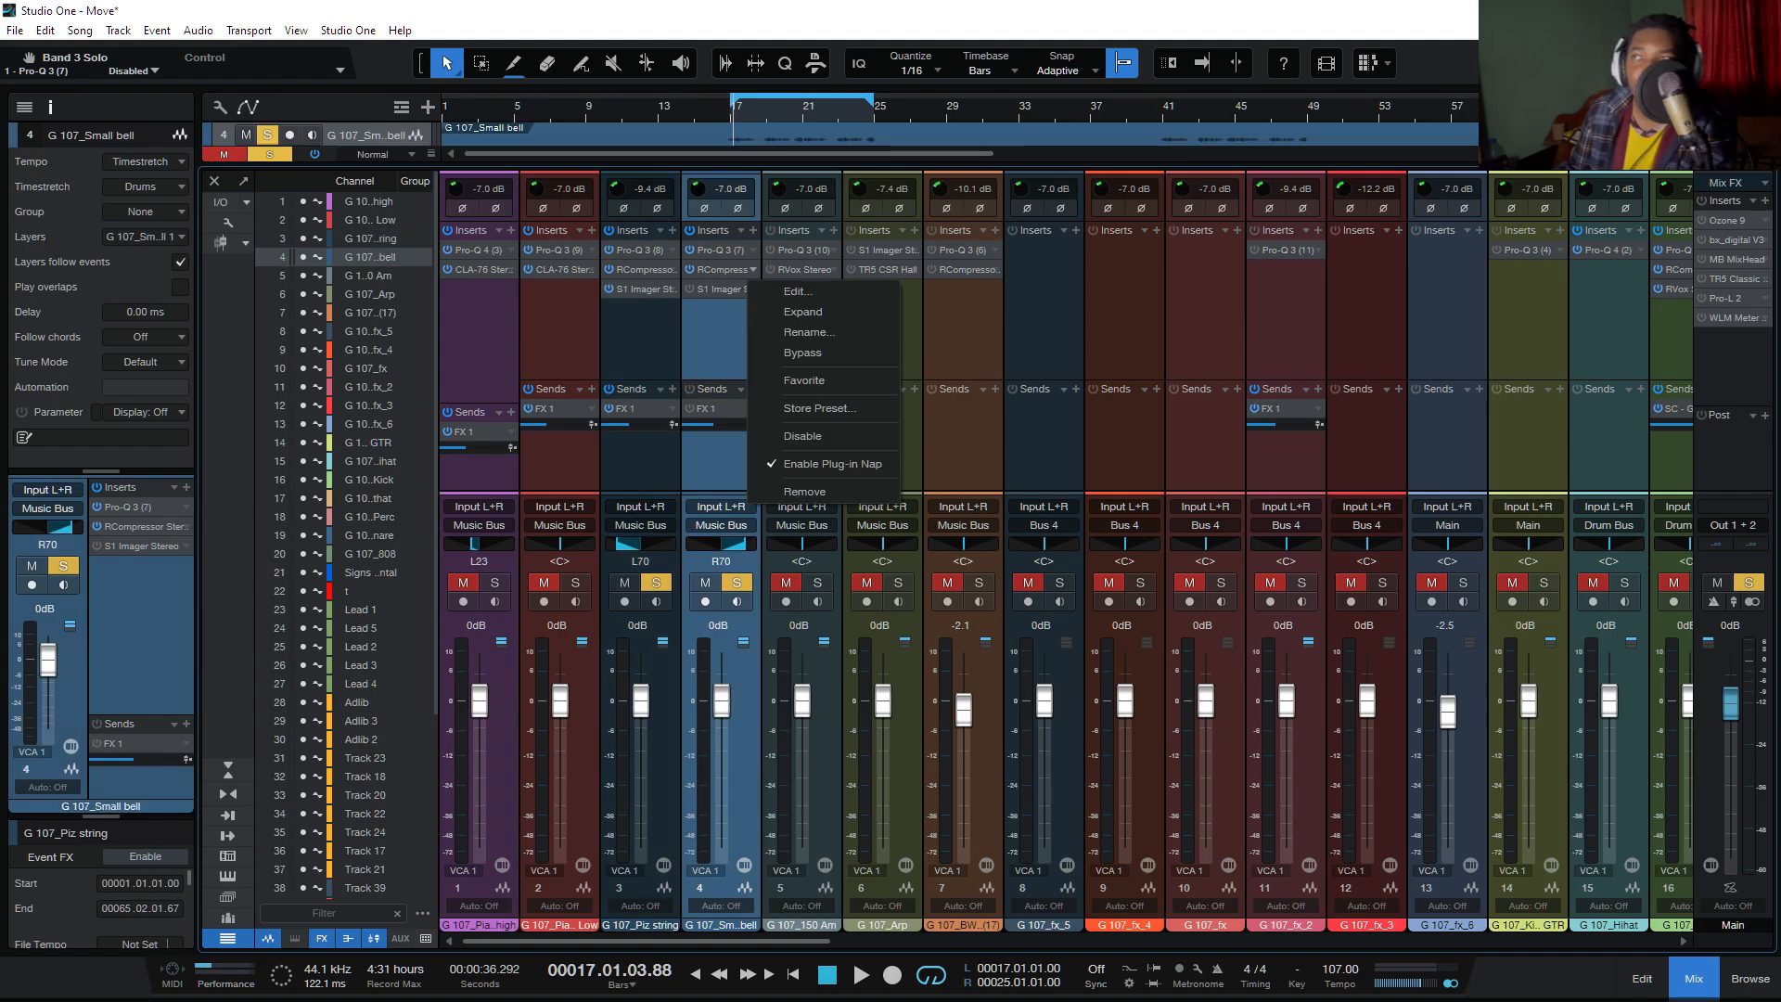
{"action": "left_click", "coordinate": [770, 287]}
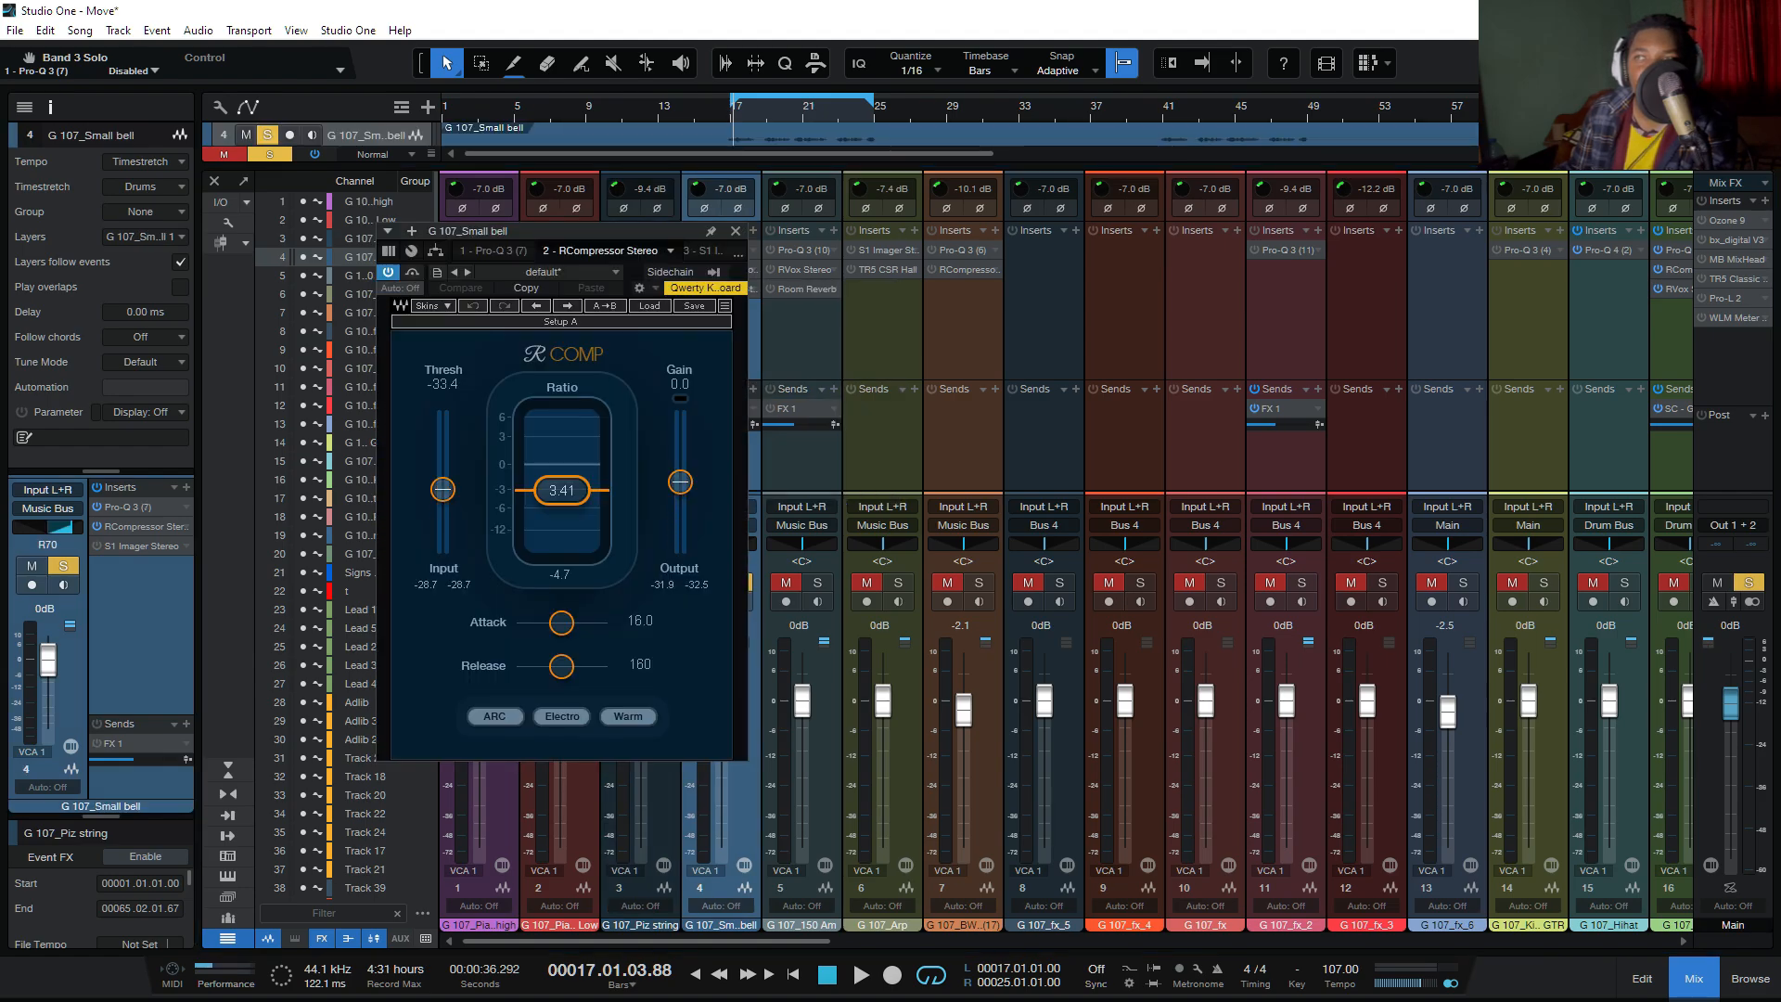
{"action": "left_click_drag", "start_coordinate": [557, 230], "coordinate": [844, 238]}
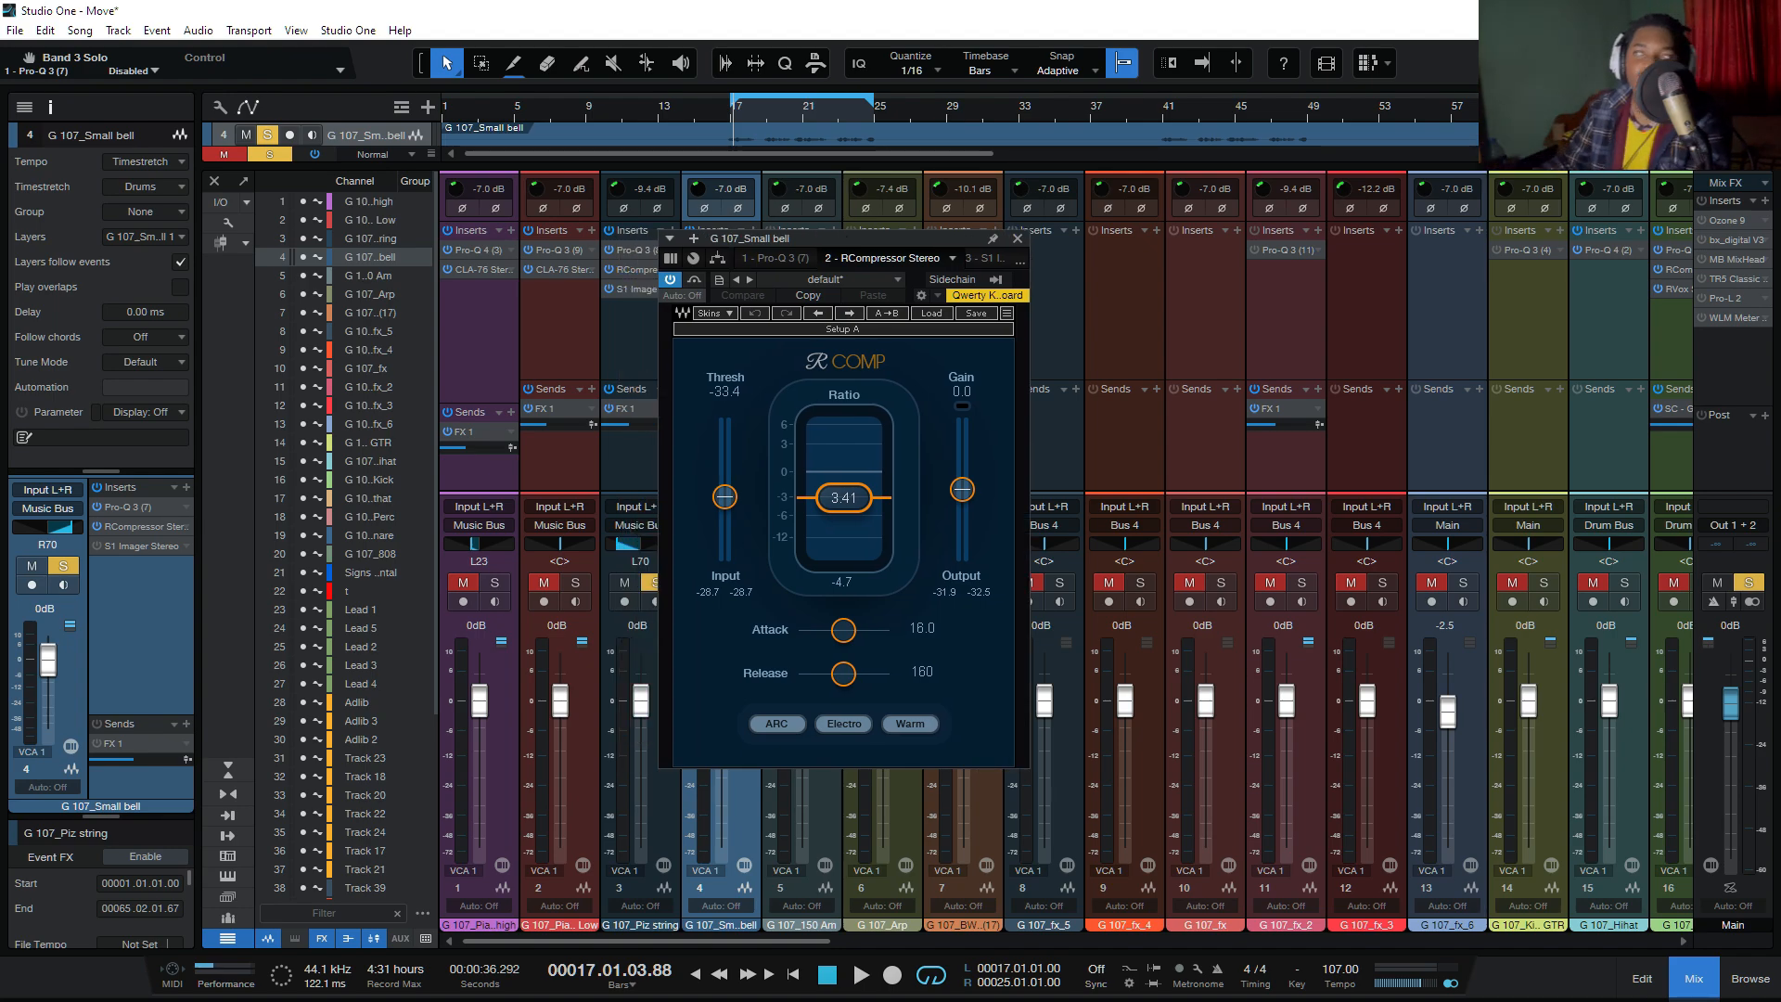
{"action": "key", "text": "space"}
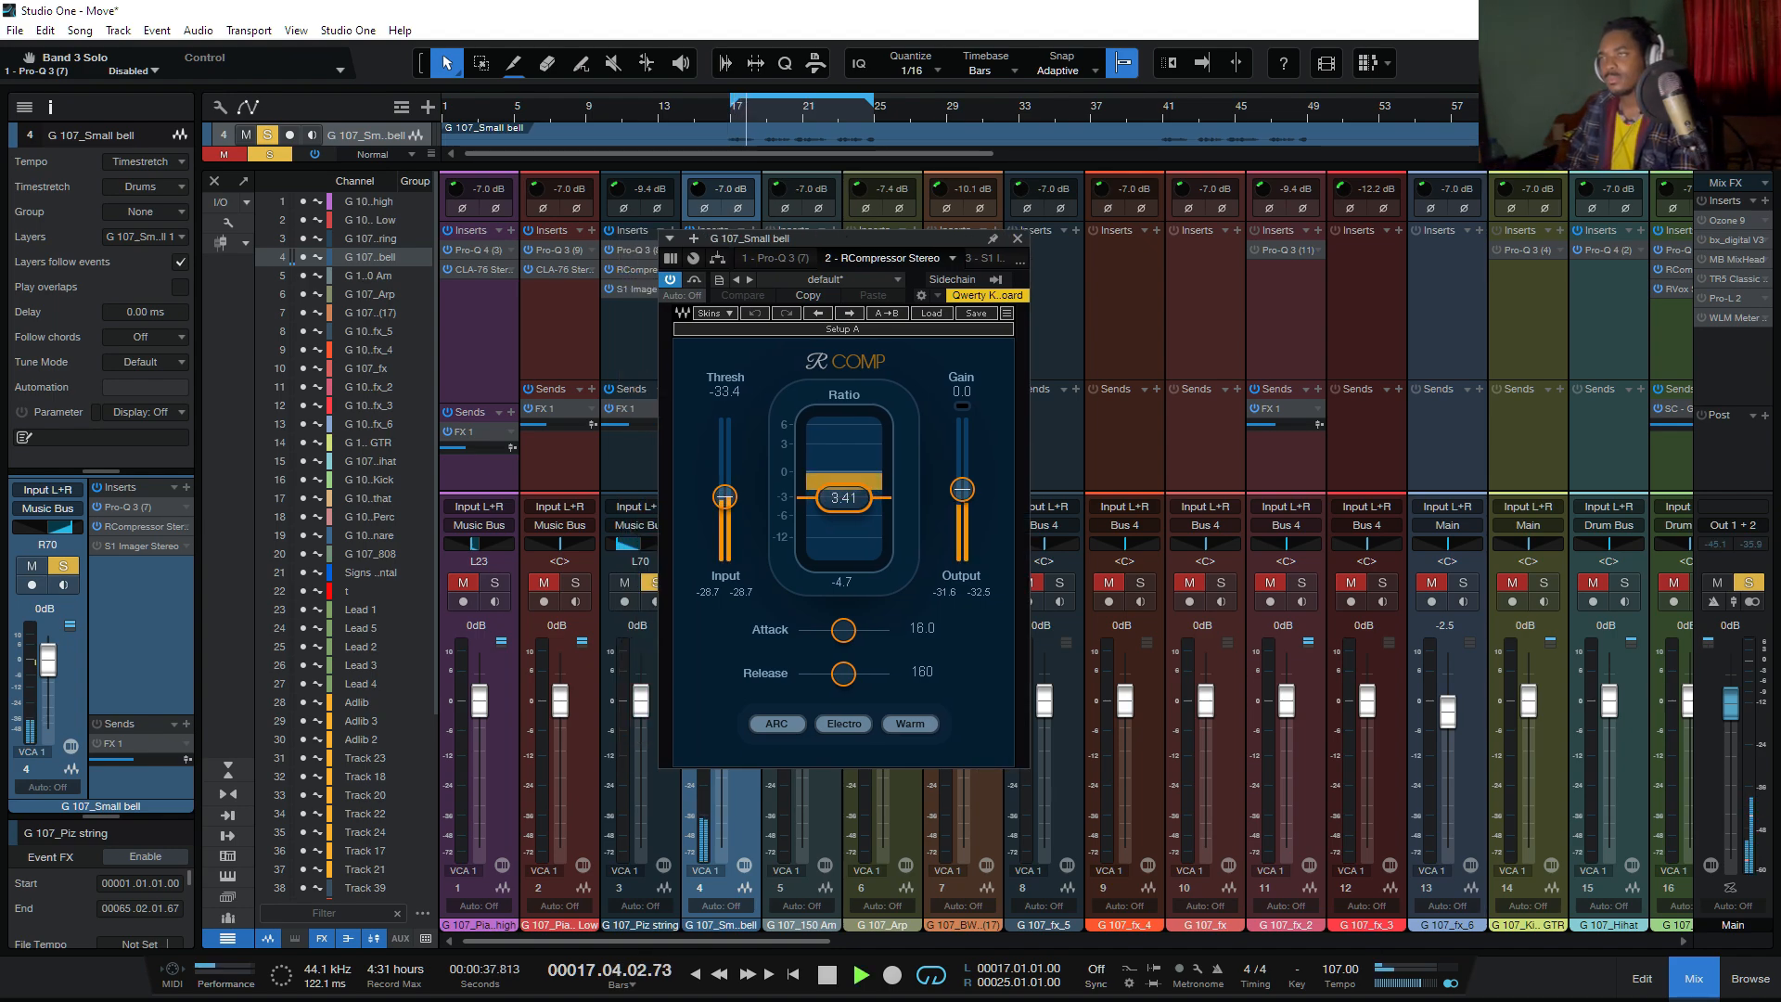
{"action": "key", "text": "space"}
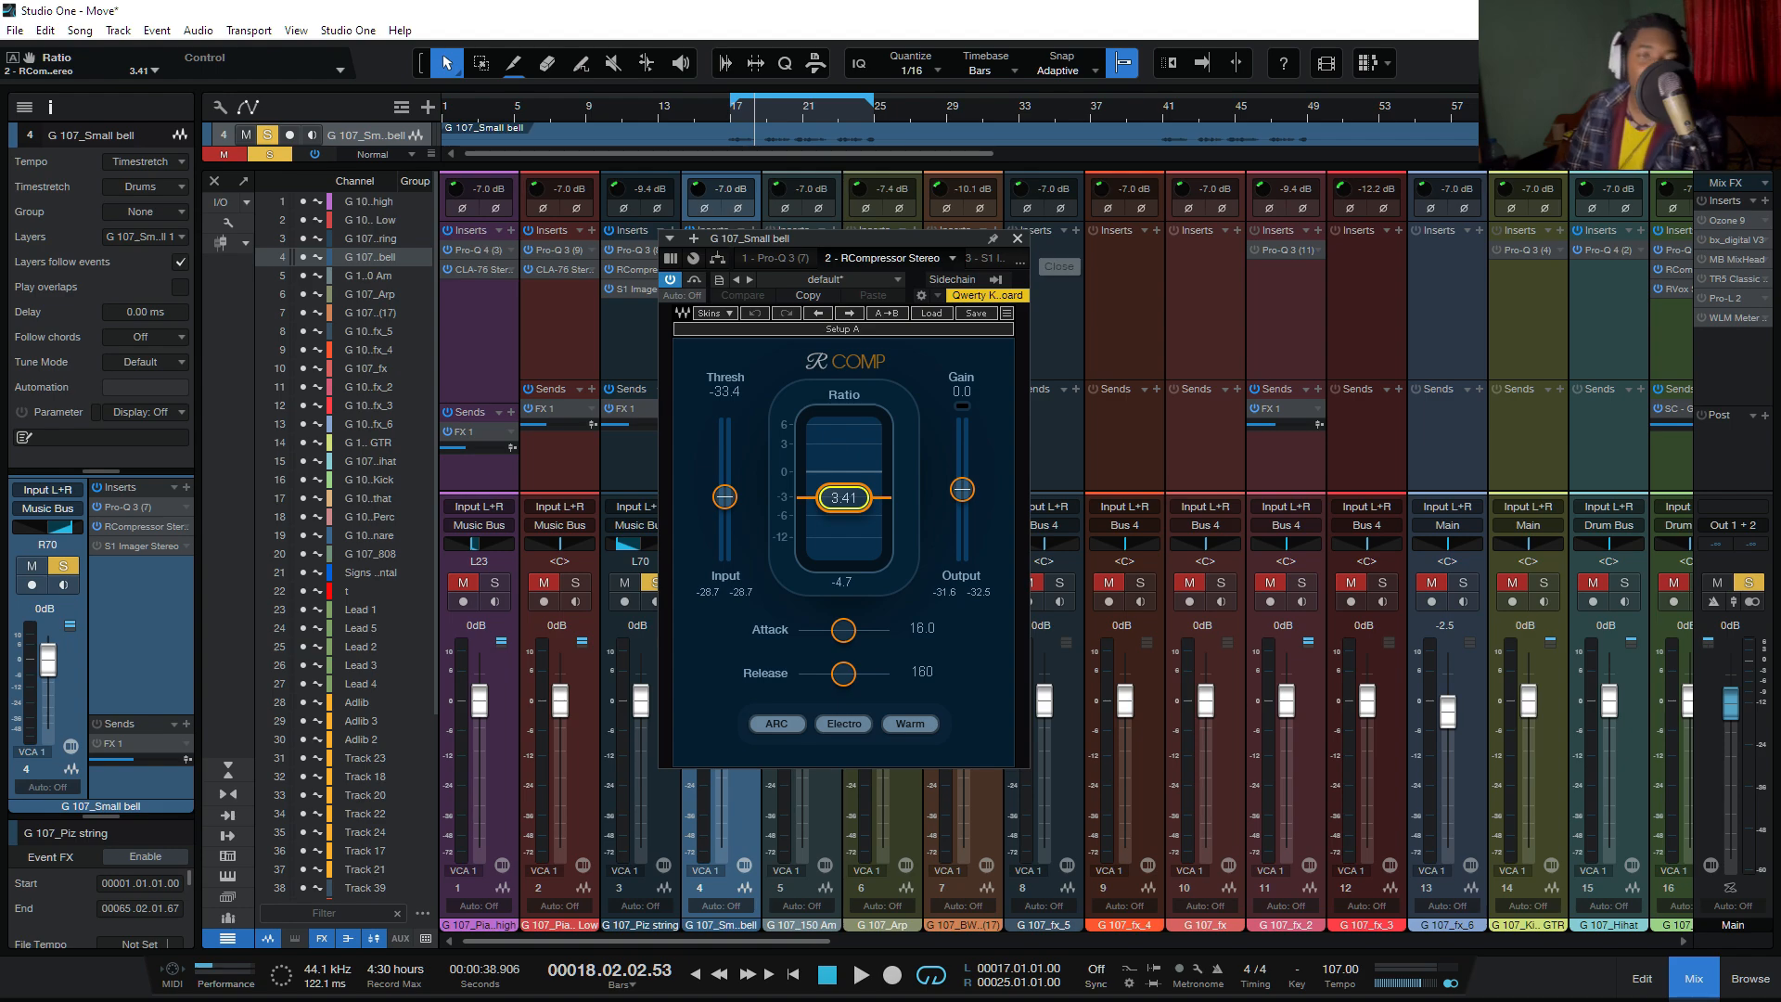
{"action": "key", "text": "space"}
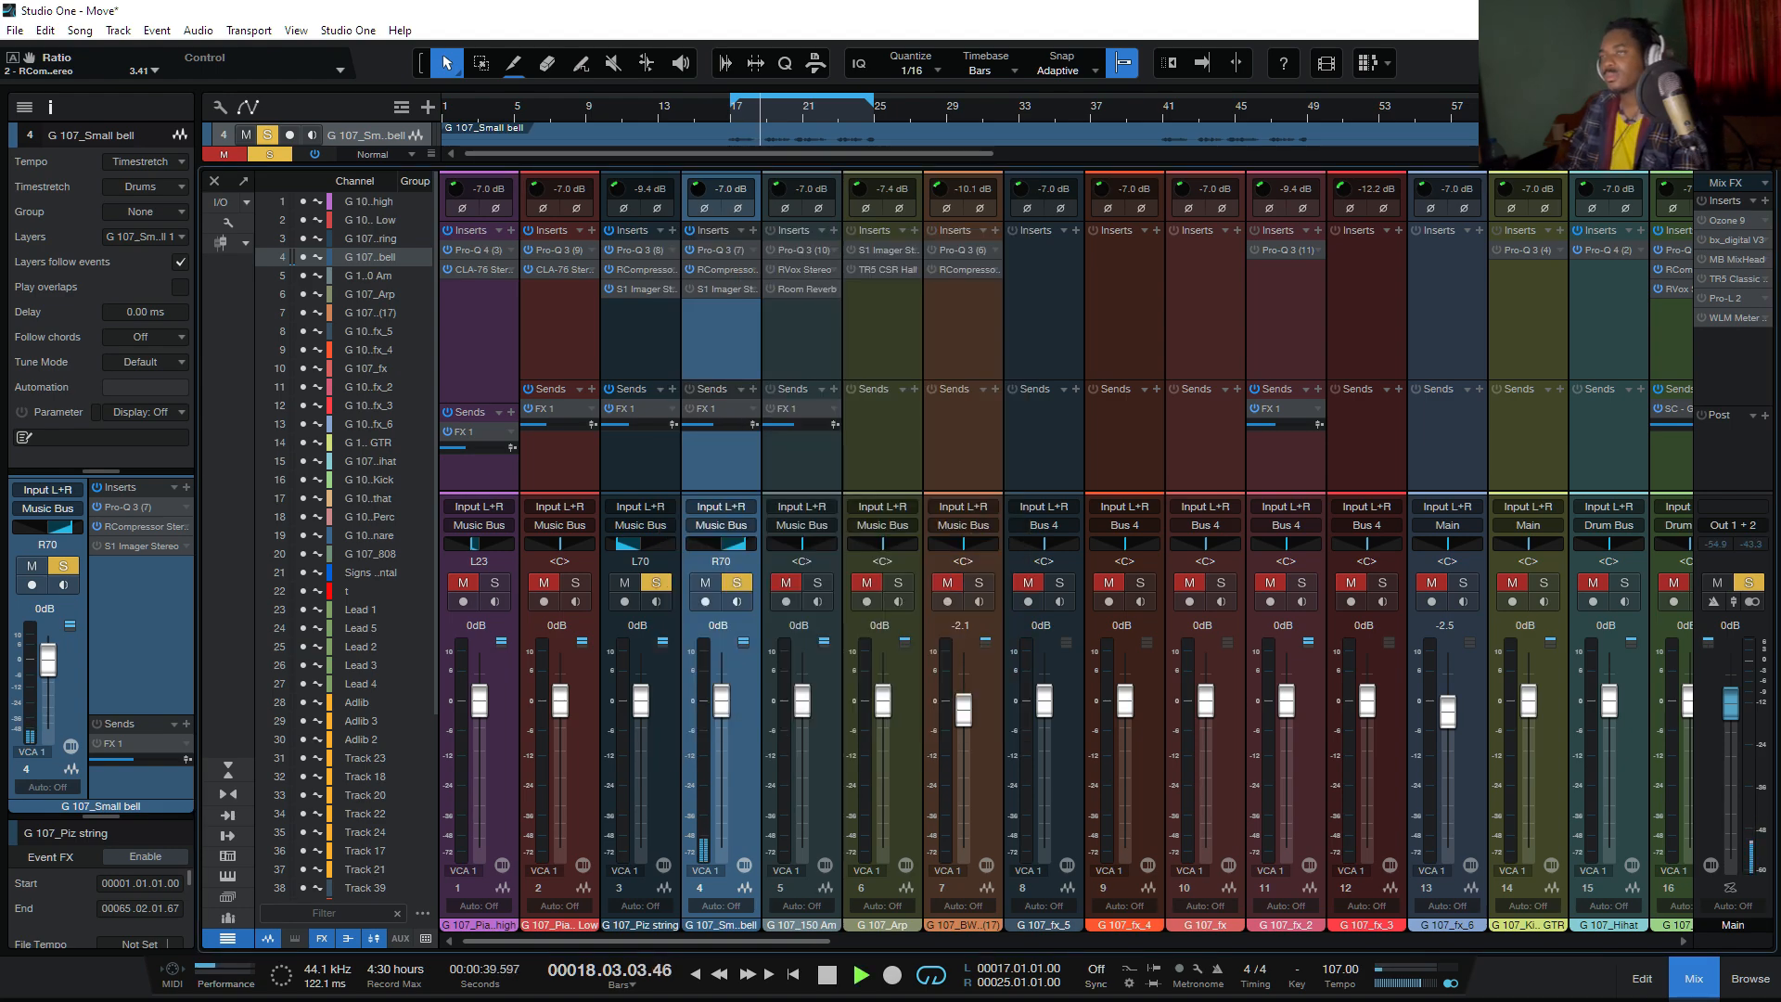
{"action": "key", "text": "space"}
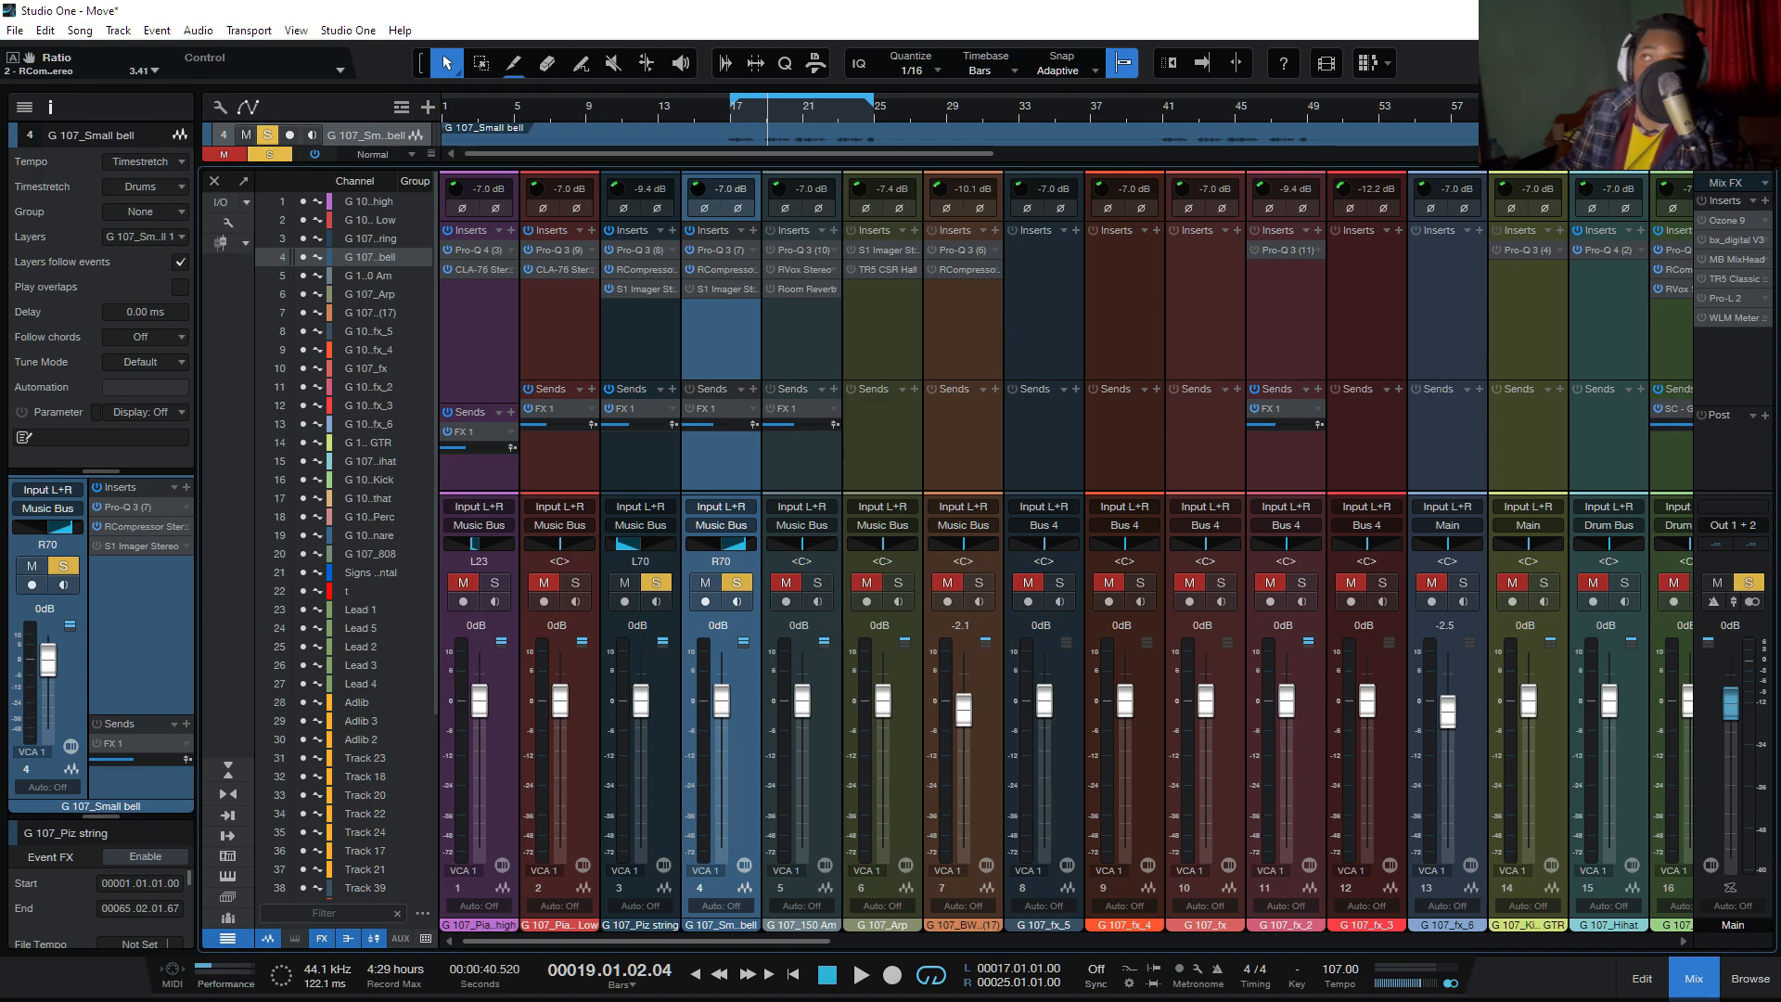
Step: Return to the arrangement, clear all solos, and set the loop range to bars 25 to 33
{"action": "key", "text": "F3"}
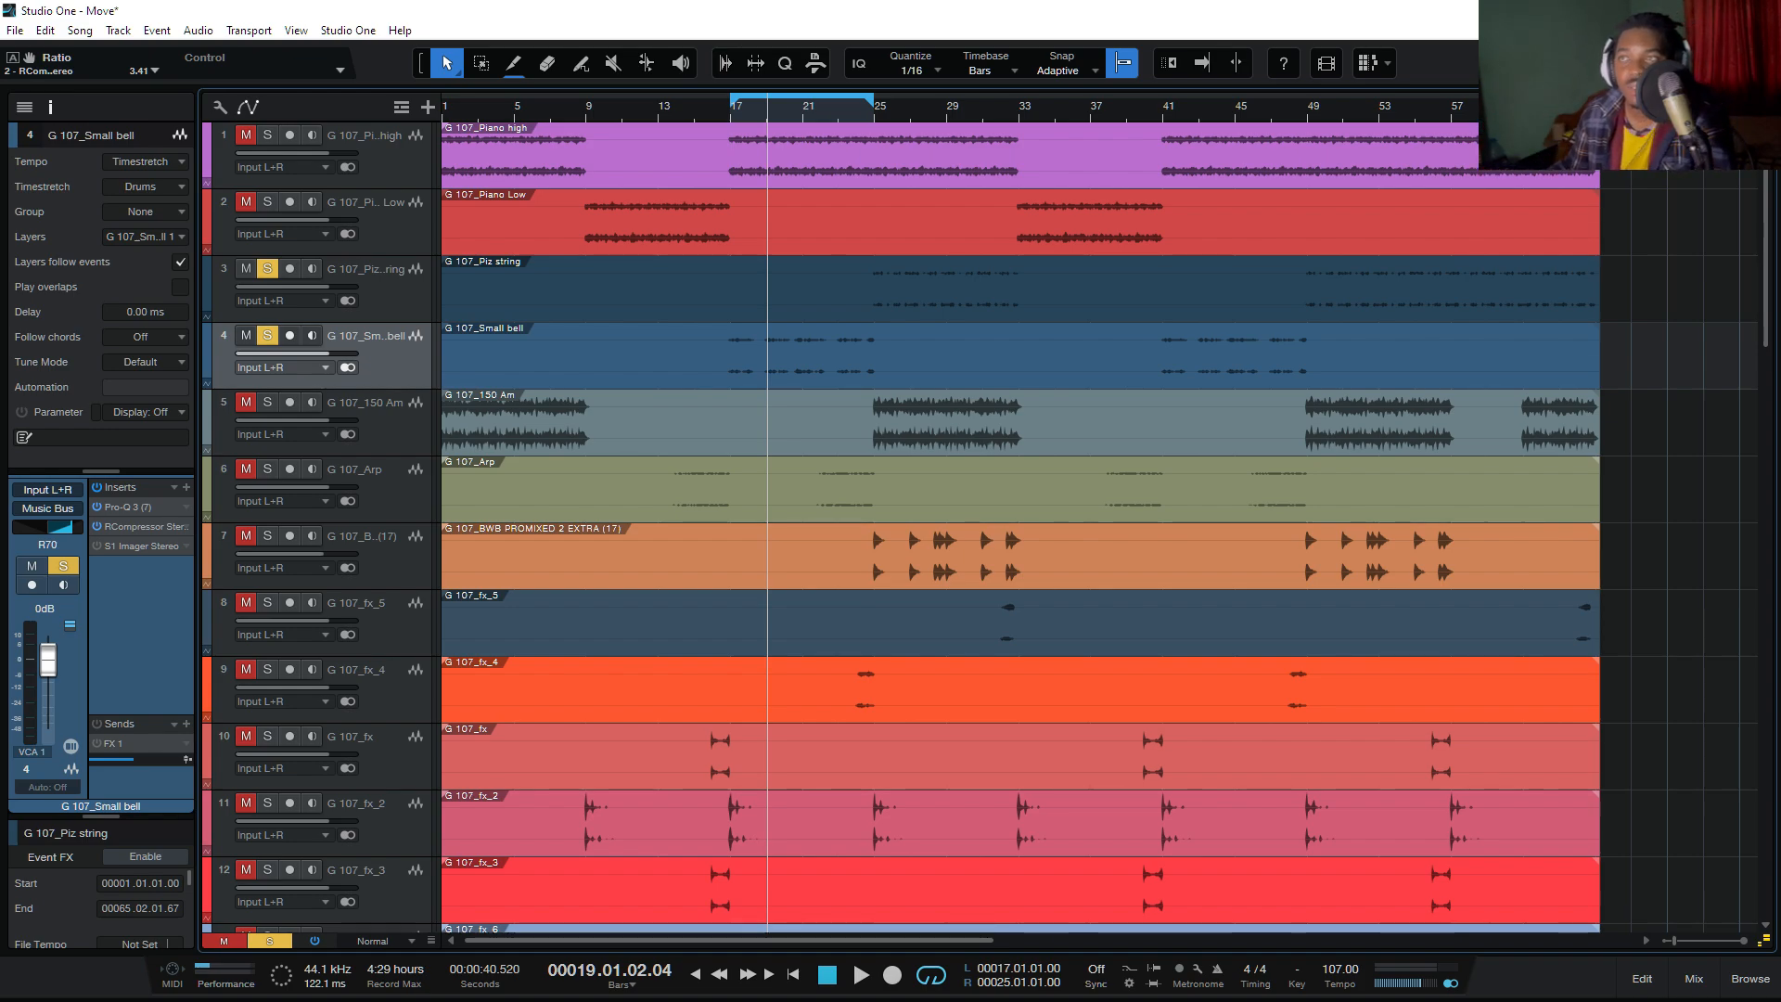
{"action": "left_click", "coordinate": [270, 941]}
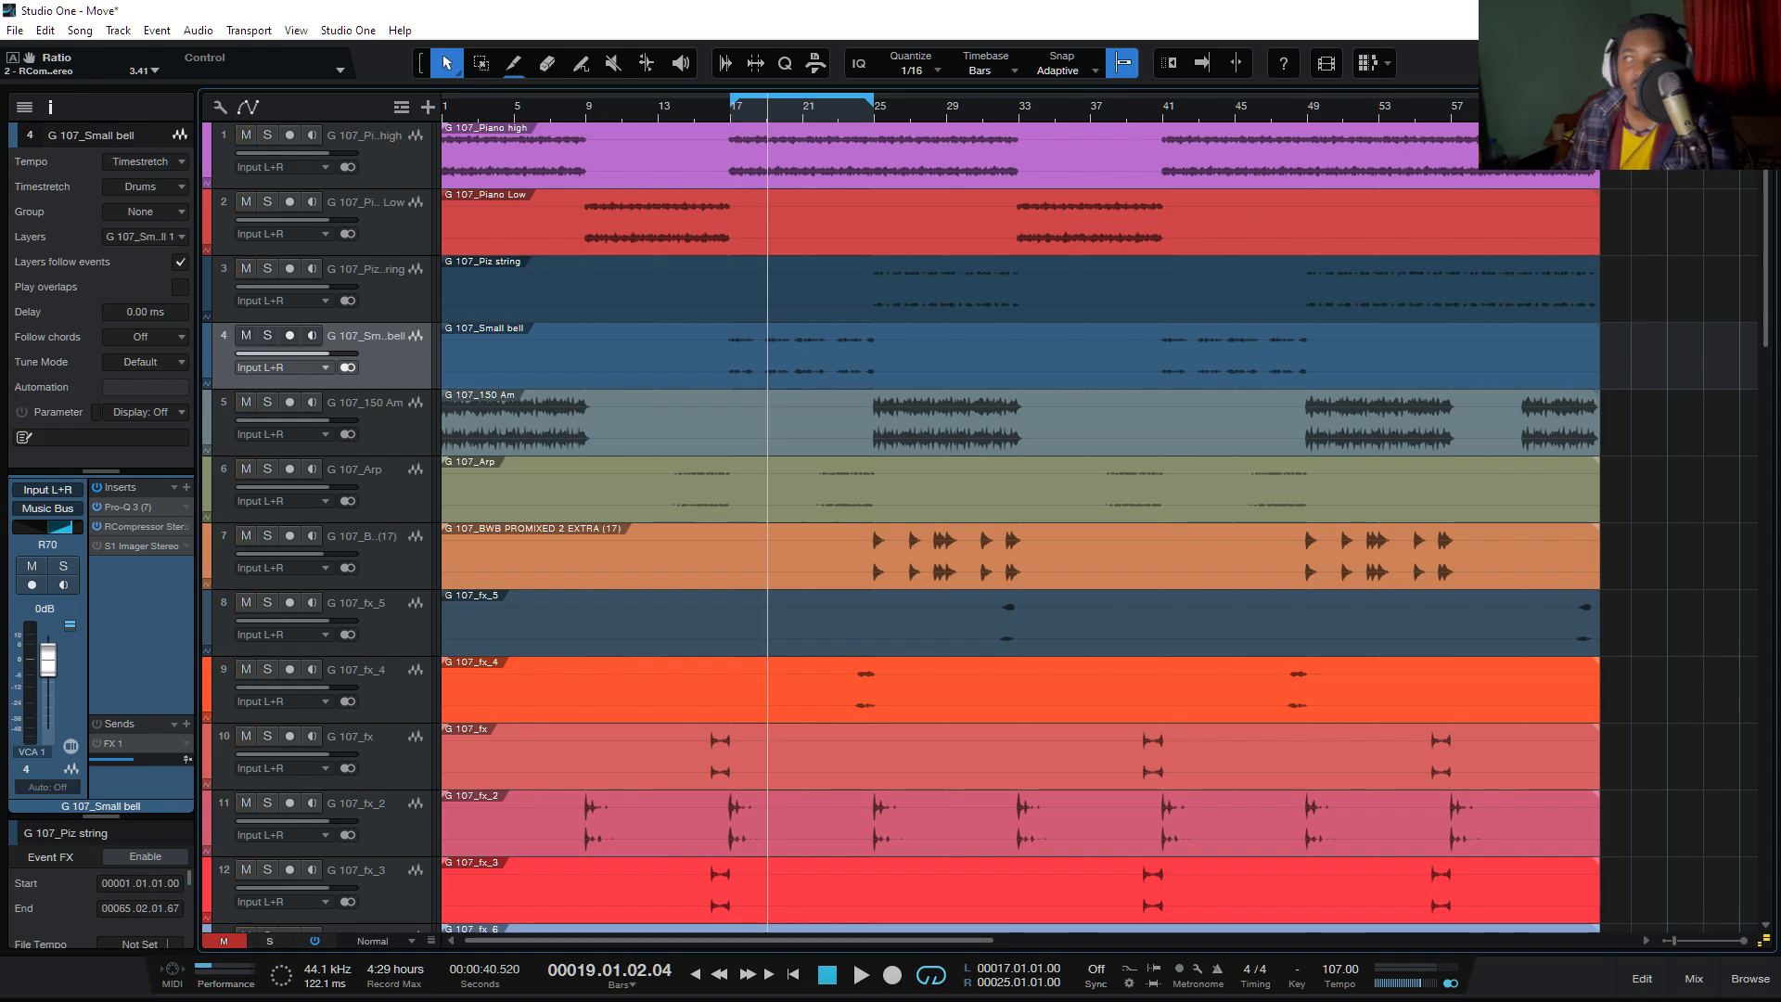
{"action": "left_click_drag", "start_coordinate": [871, 99], "coordinate": [1017, 98]}
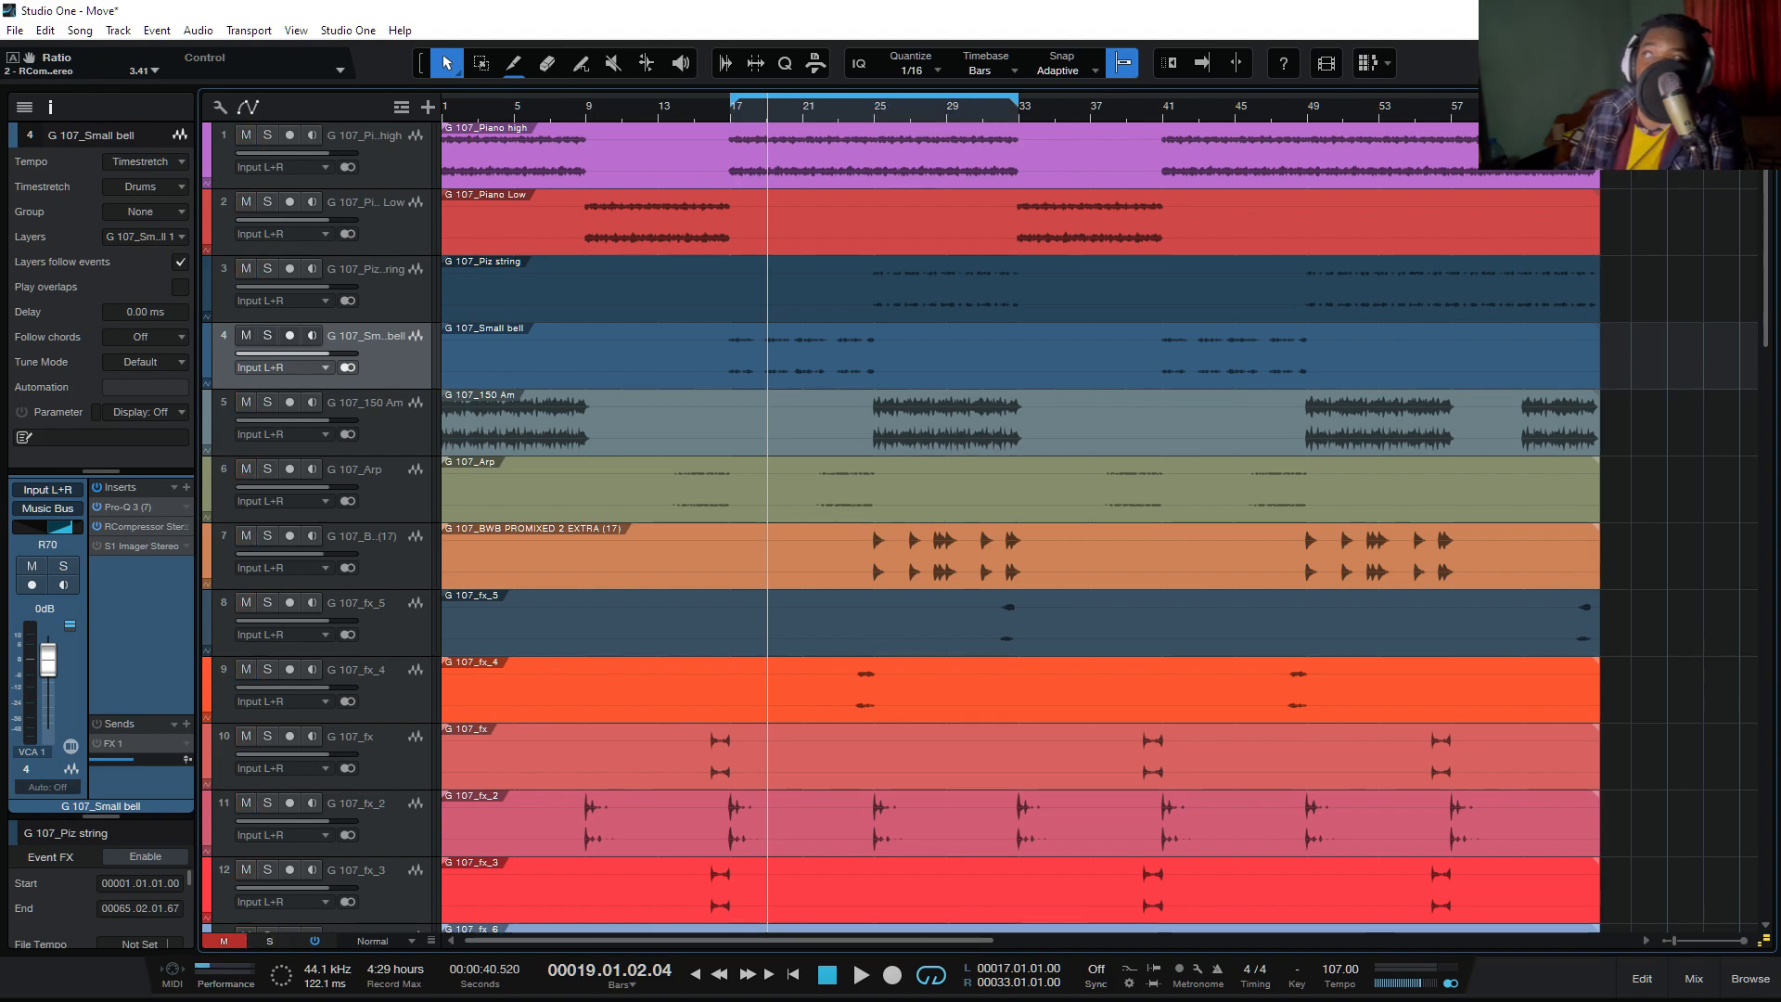
{"action": "left_click_drag", "start_coordinate": [733, 98], "coordinate": [875, 99]}
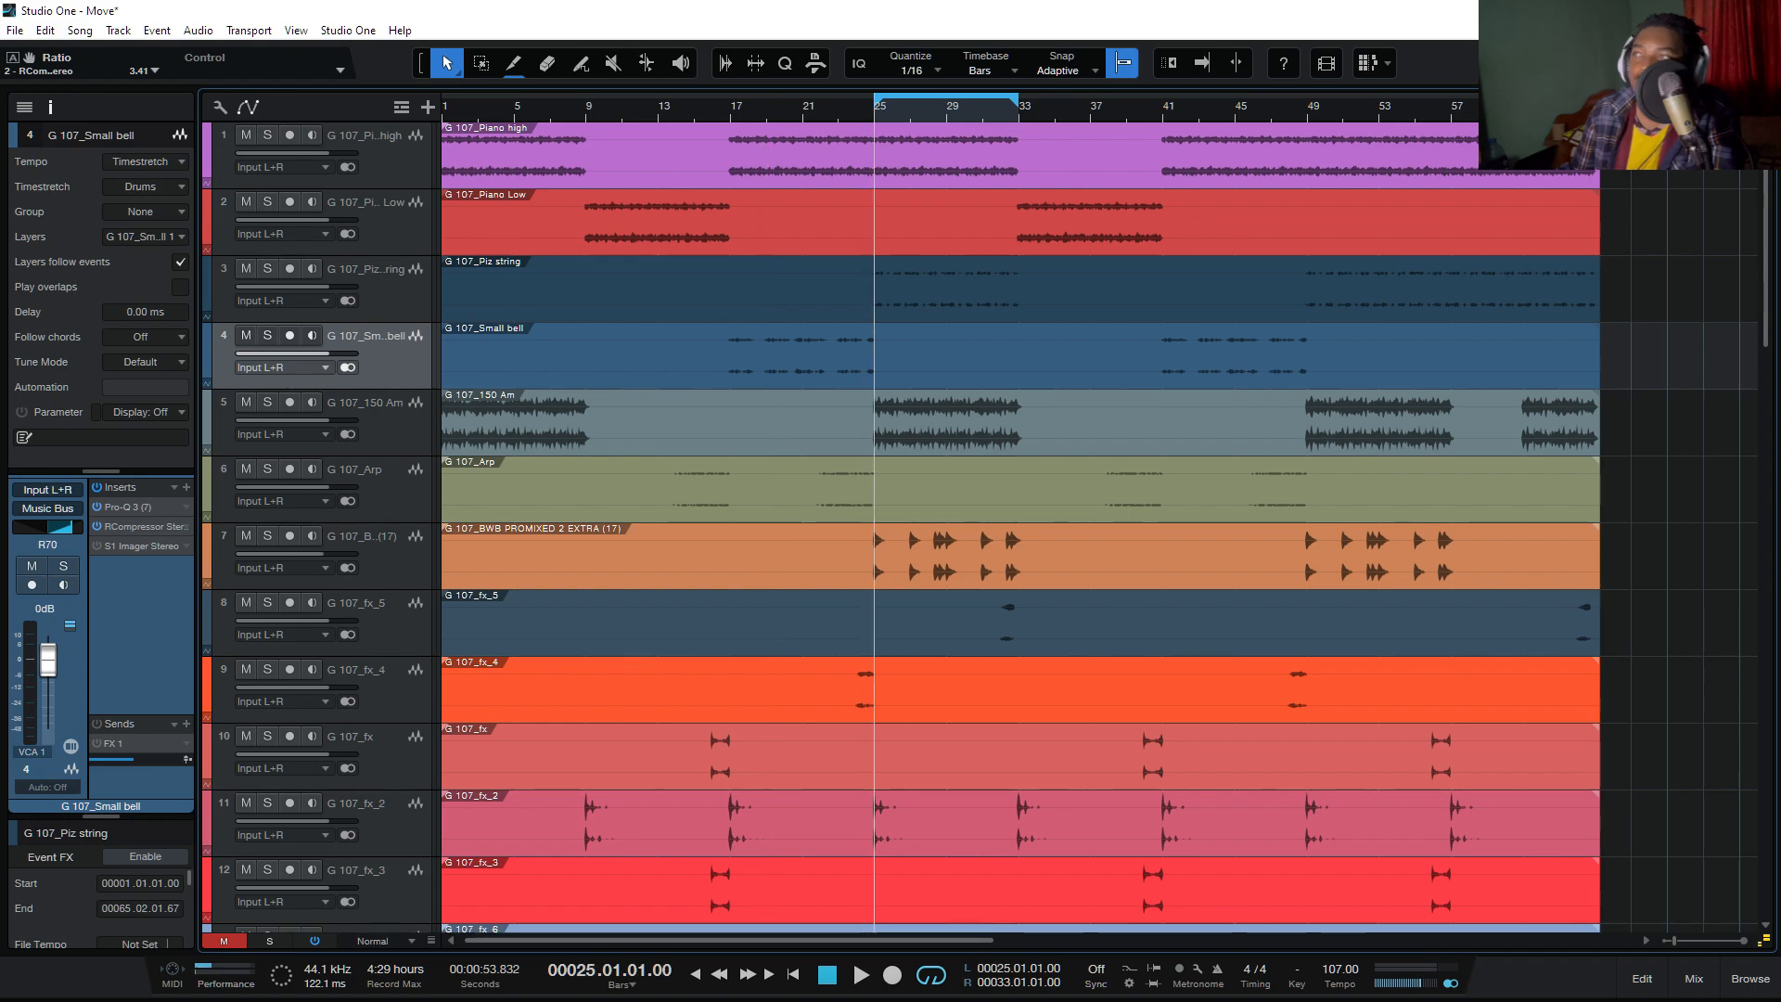
Step: Solo G 107_150 Am, play it from bar 25, and select its channel in the mixer
{"action": "left_click", "coordinate": [268, 401]}
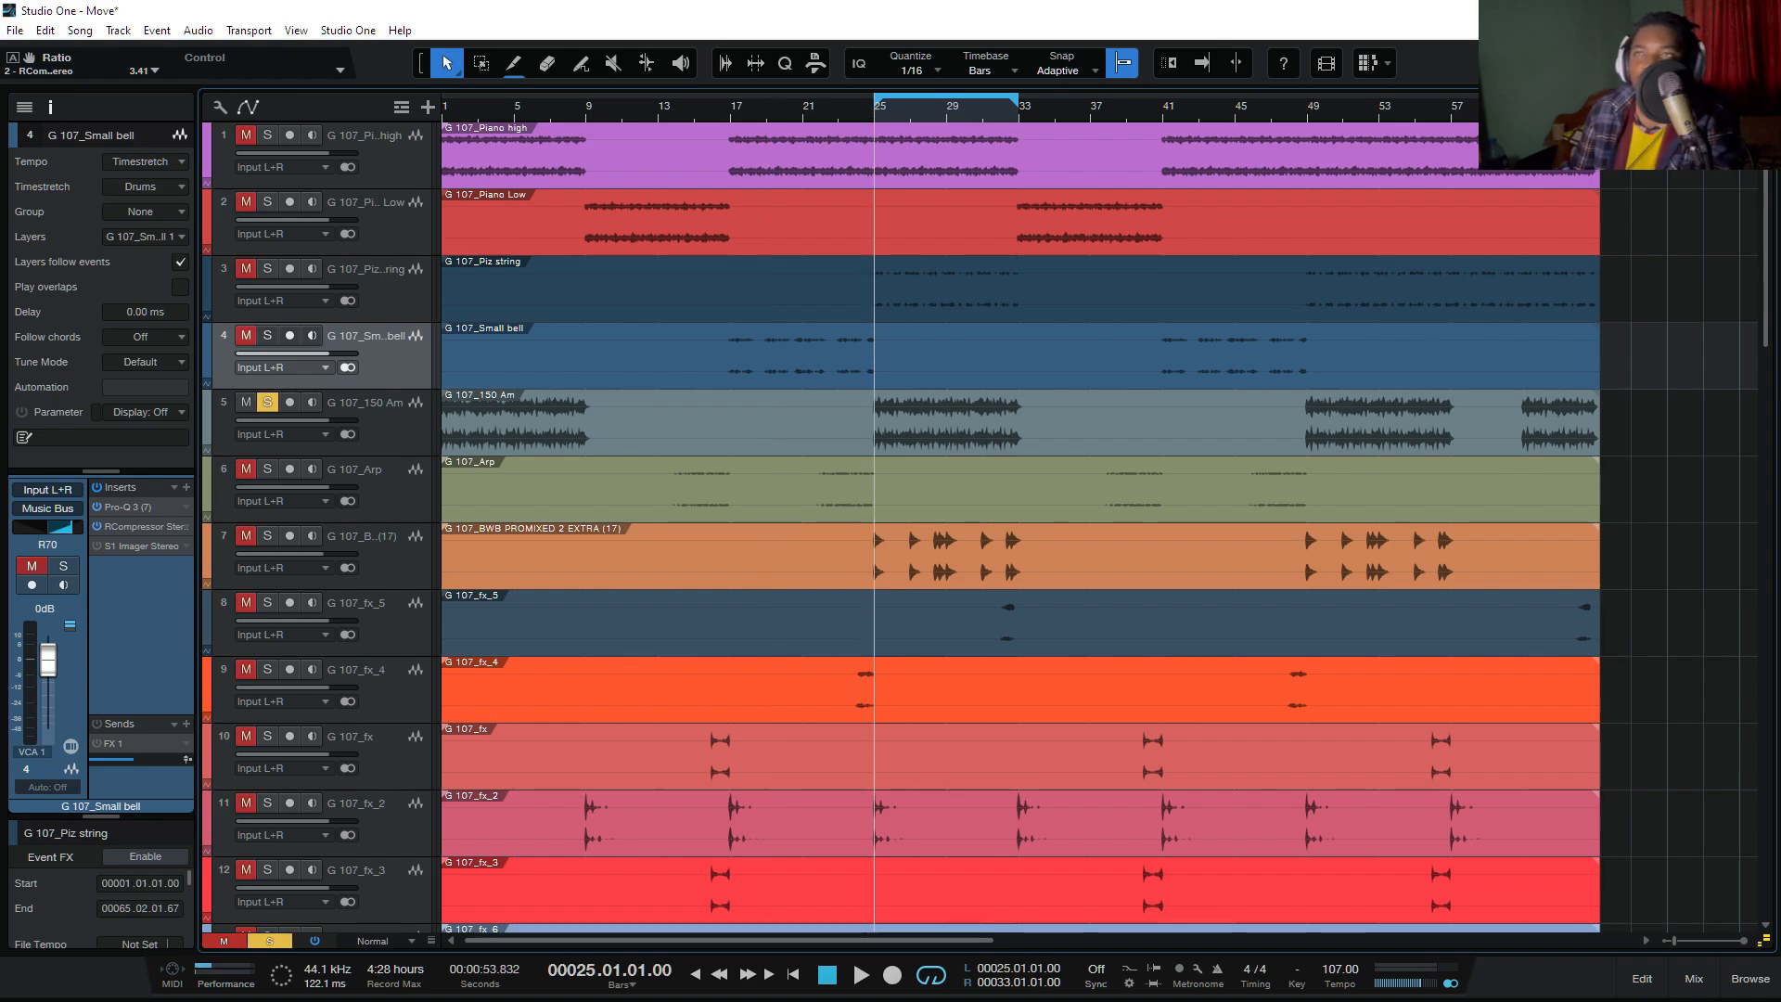
{"action": "key", "text": "space"}
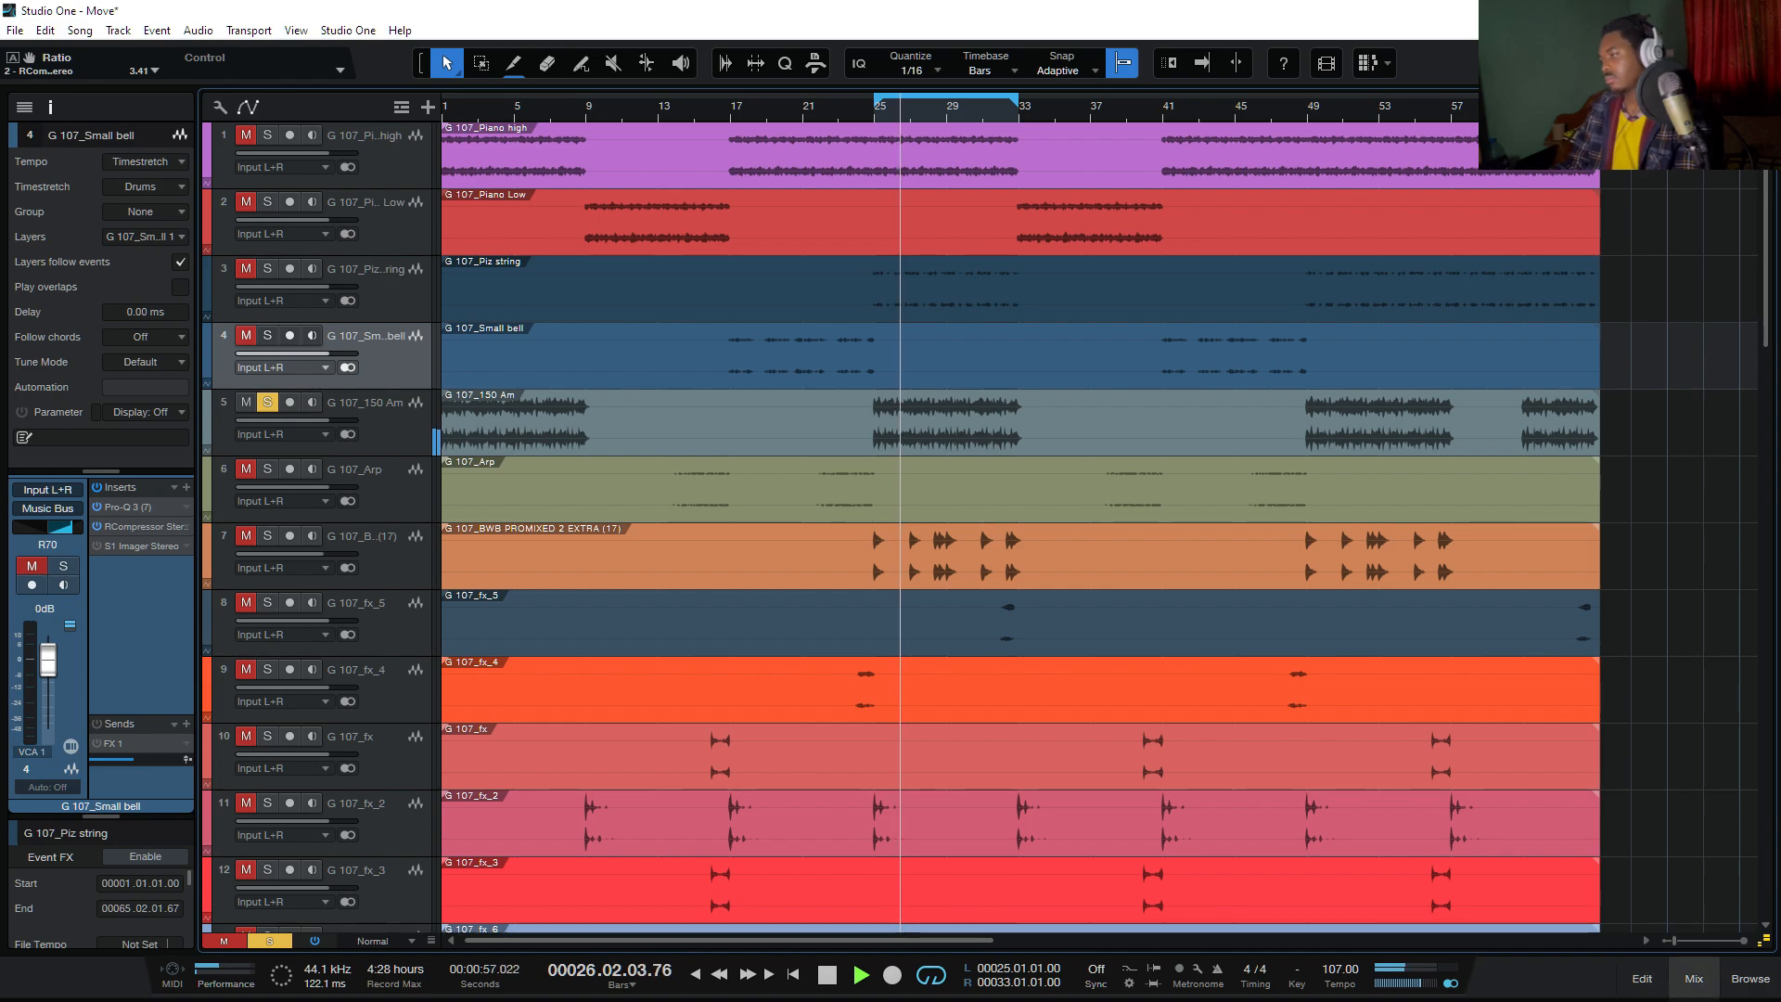
{"action": "left_click", "coordinate": [1694, 979]}
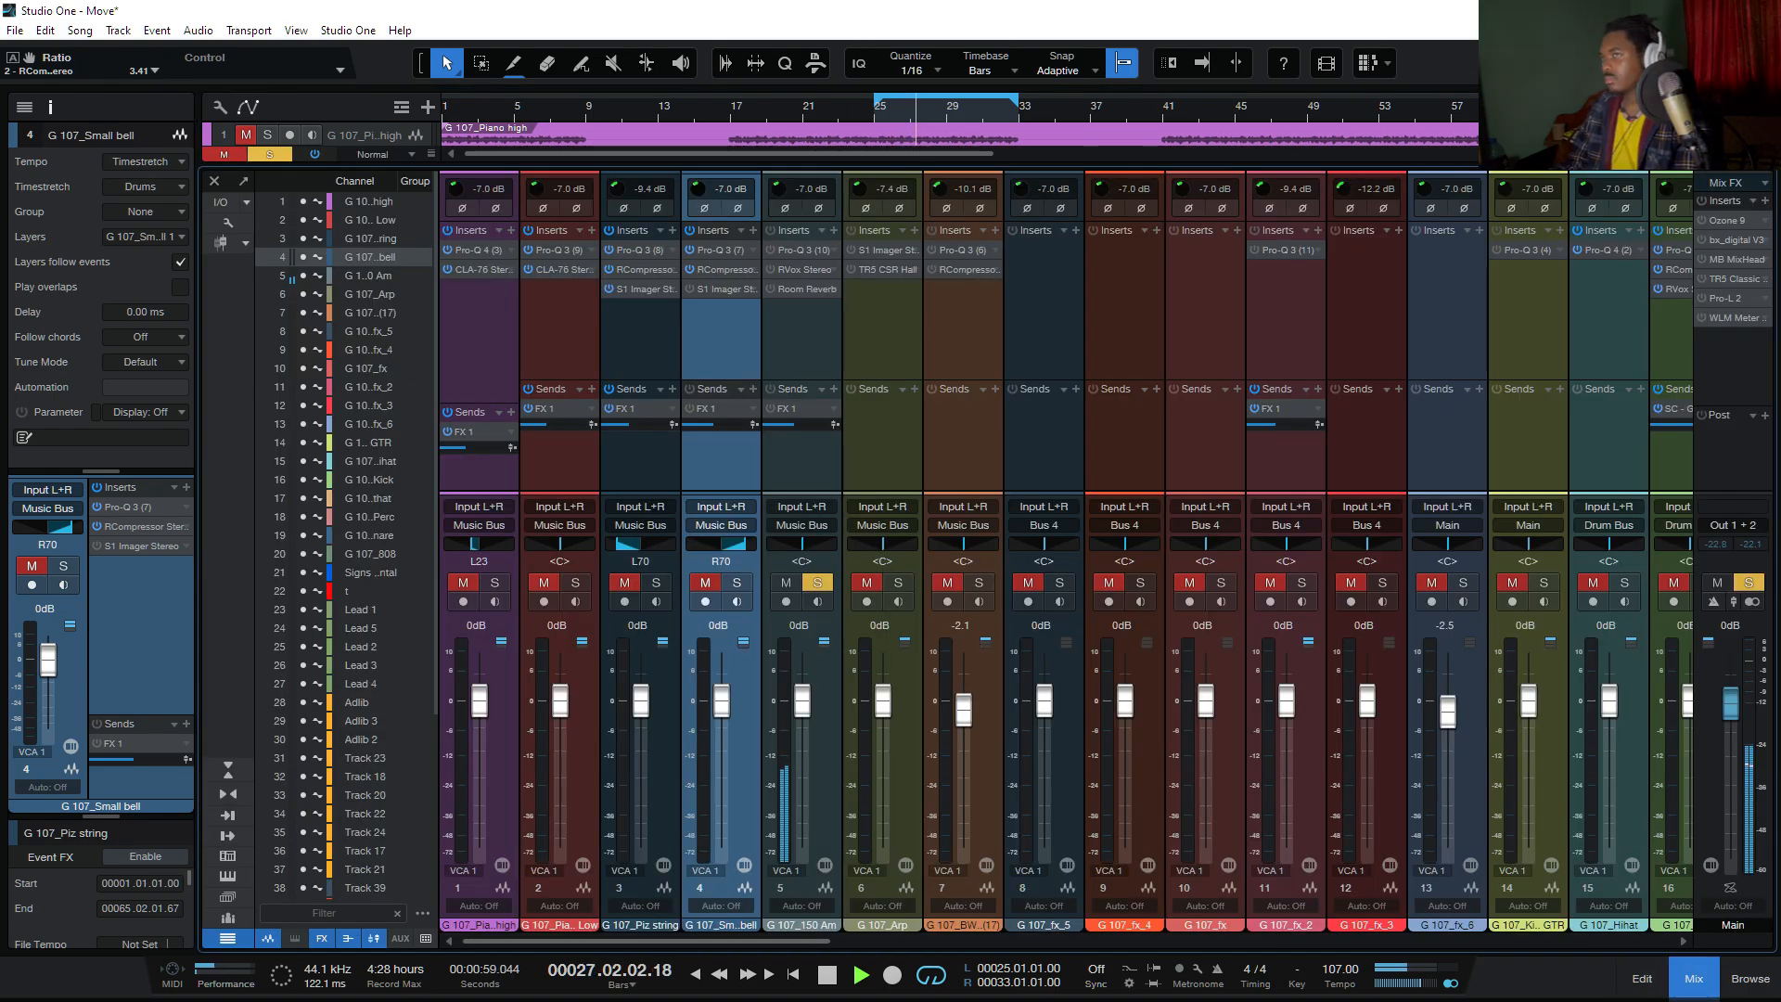
{"action": "key", "text": "space"}
{"action": "left_click", "coordinate": [802, 346]}
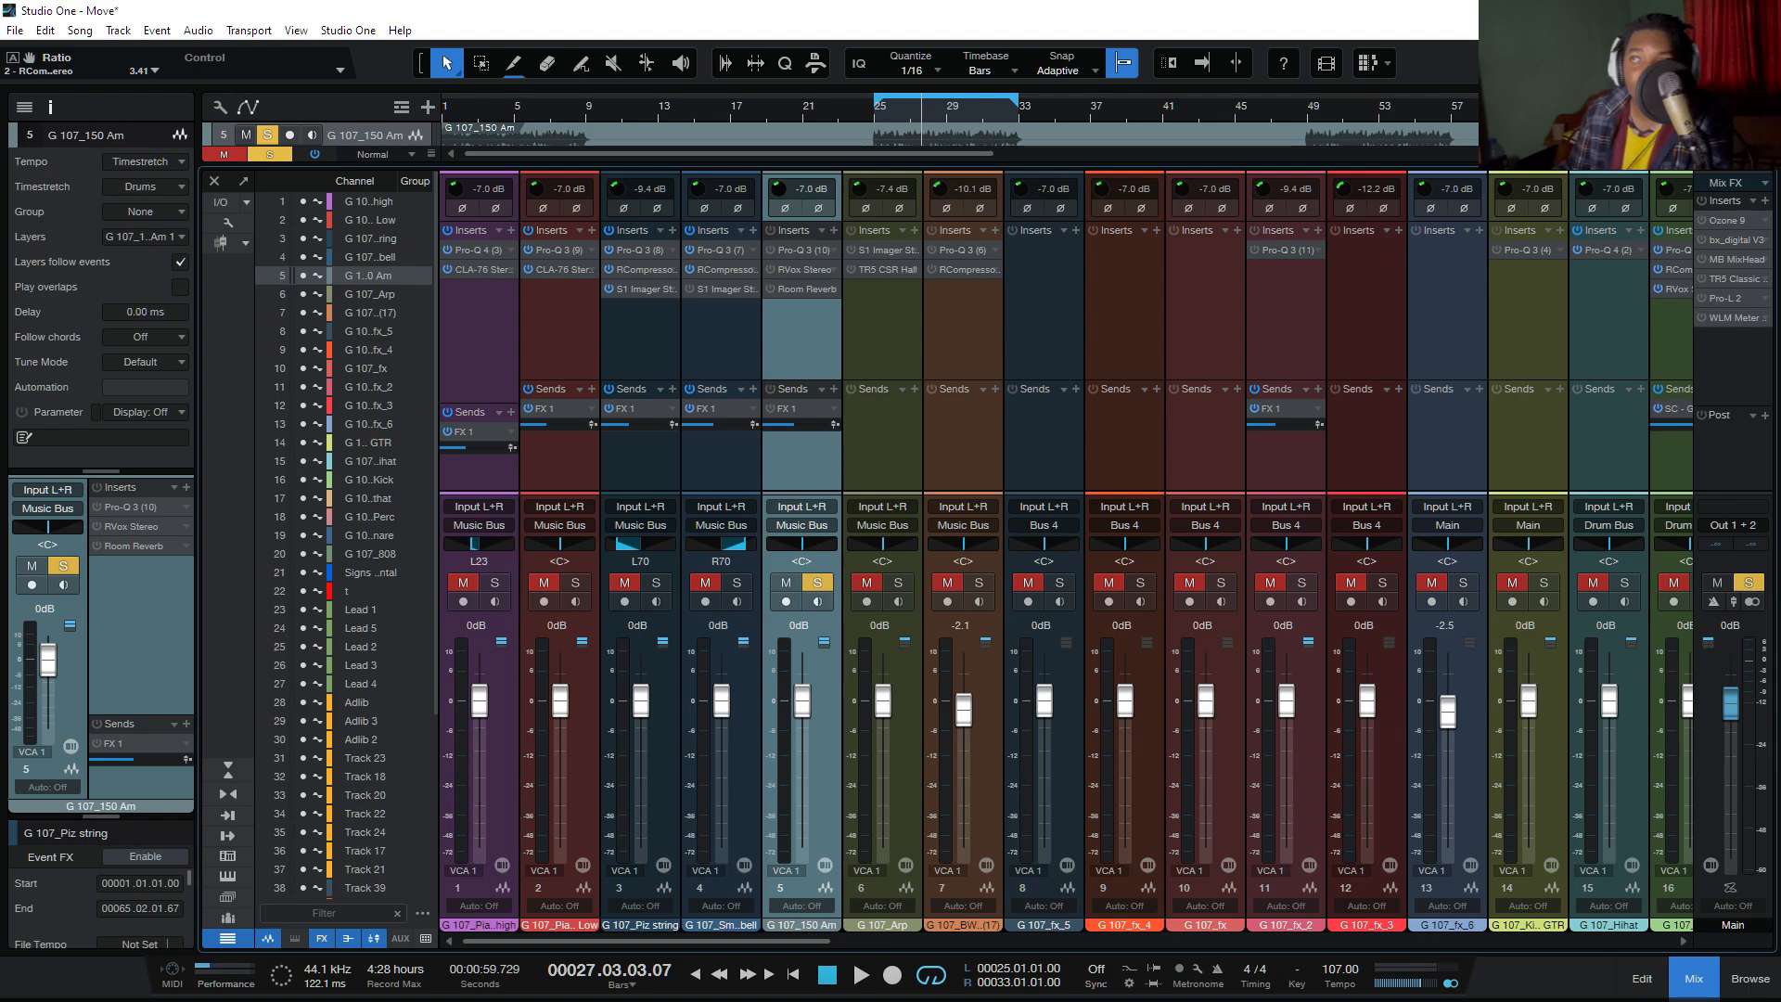
Step: Enlarge the mixer's Sends area to examine the FX 1 sends, and briefly play the soloed 150 Am track
{"action": "mouse_move", "coordinate": [803, 381]}
{"action": "left_mouse_down"}
{"action": "mouse_move", "coordinate": [802, 350]}
{"action": "mouse_move", "coordinate": [803, 365]}
{"action": "left_mouse_up"}
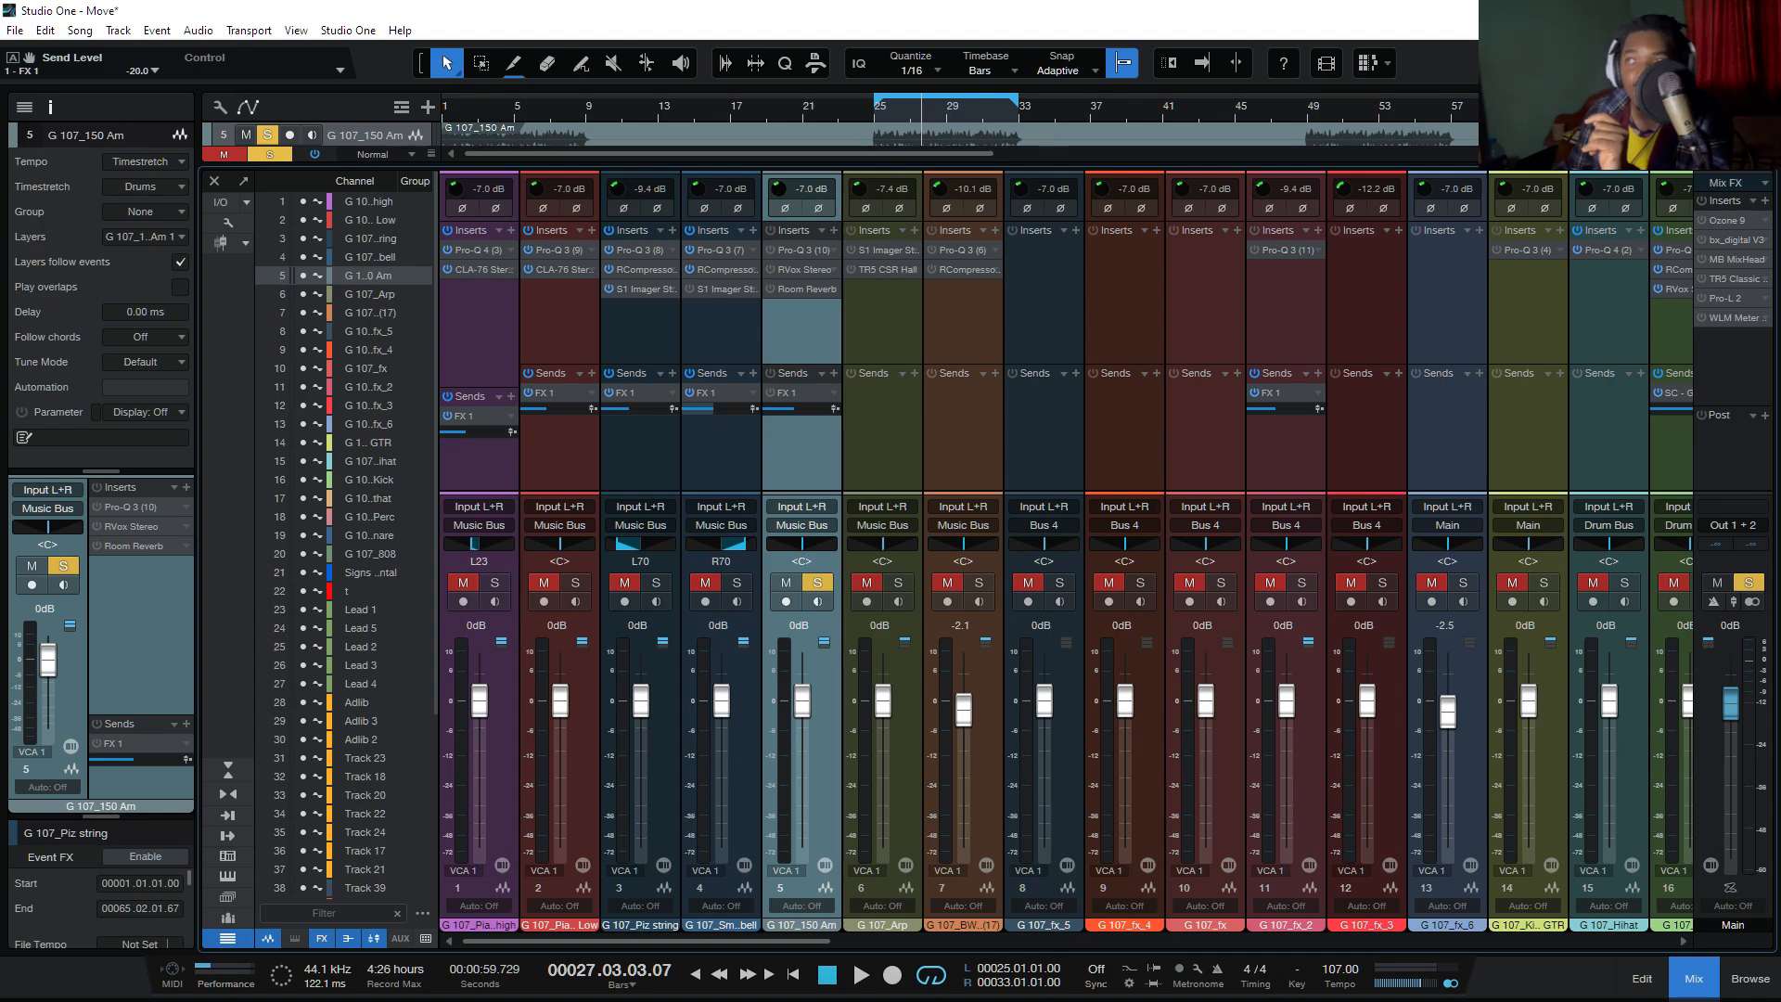
{"action": "mouse_move", "coordinate": [717, 409]}
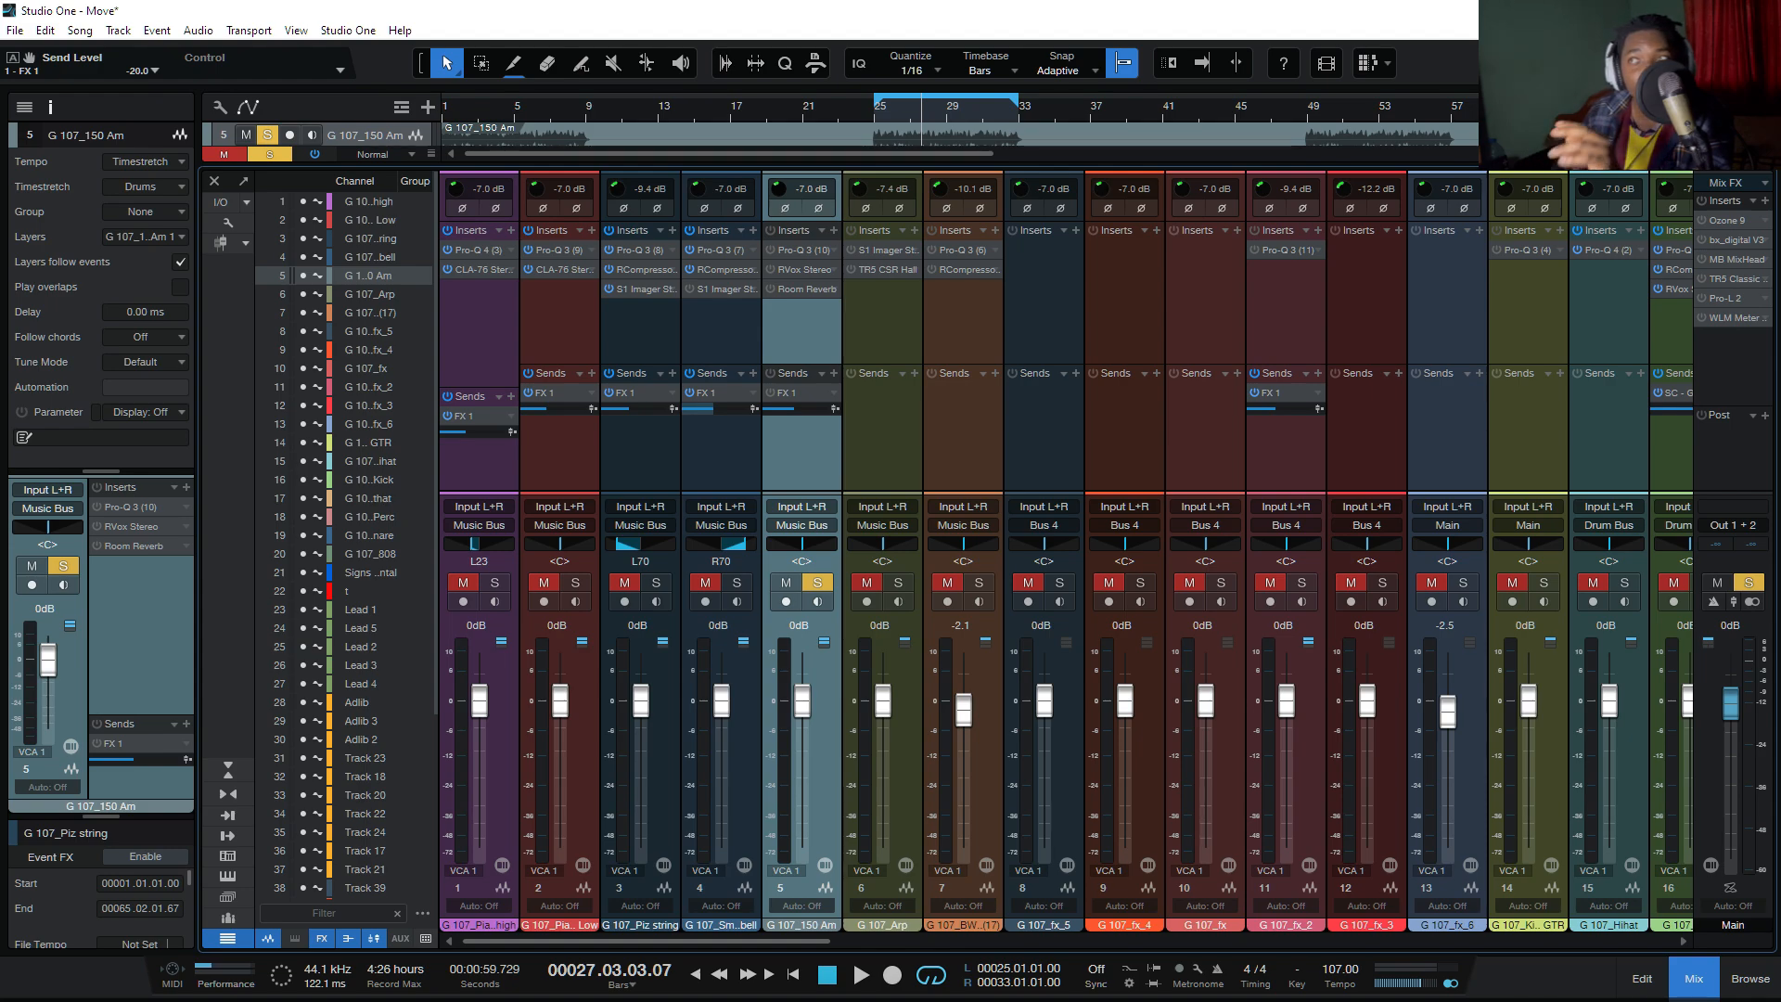
{"action": "mouse_move", "coordinate": [805, 409]}
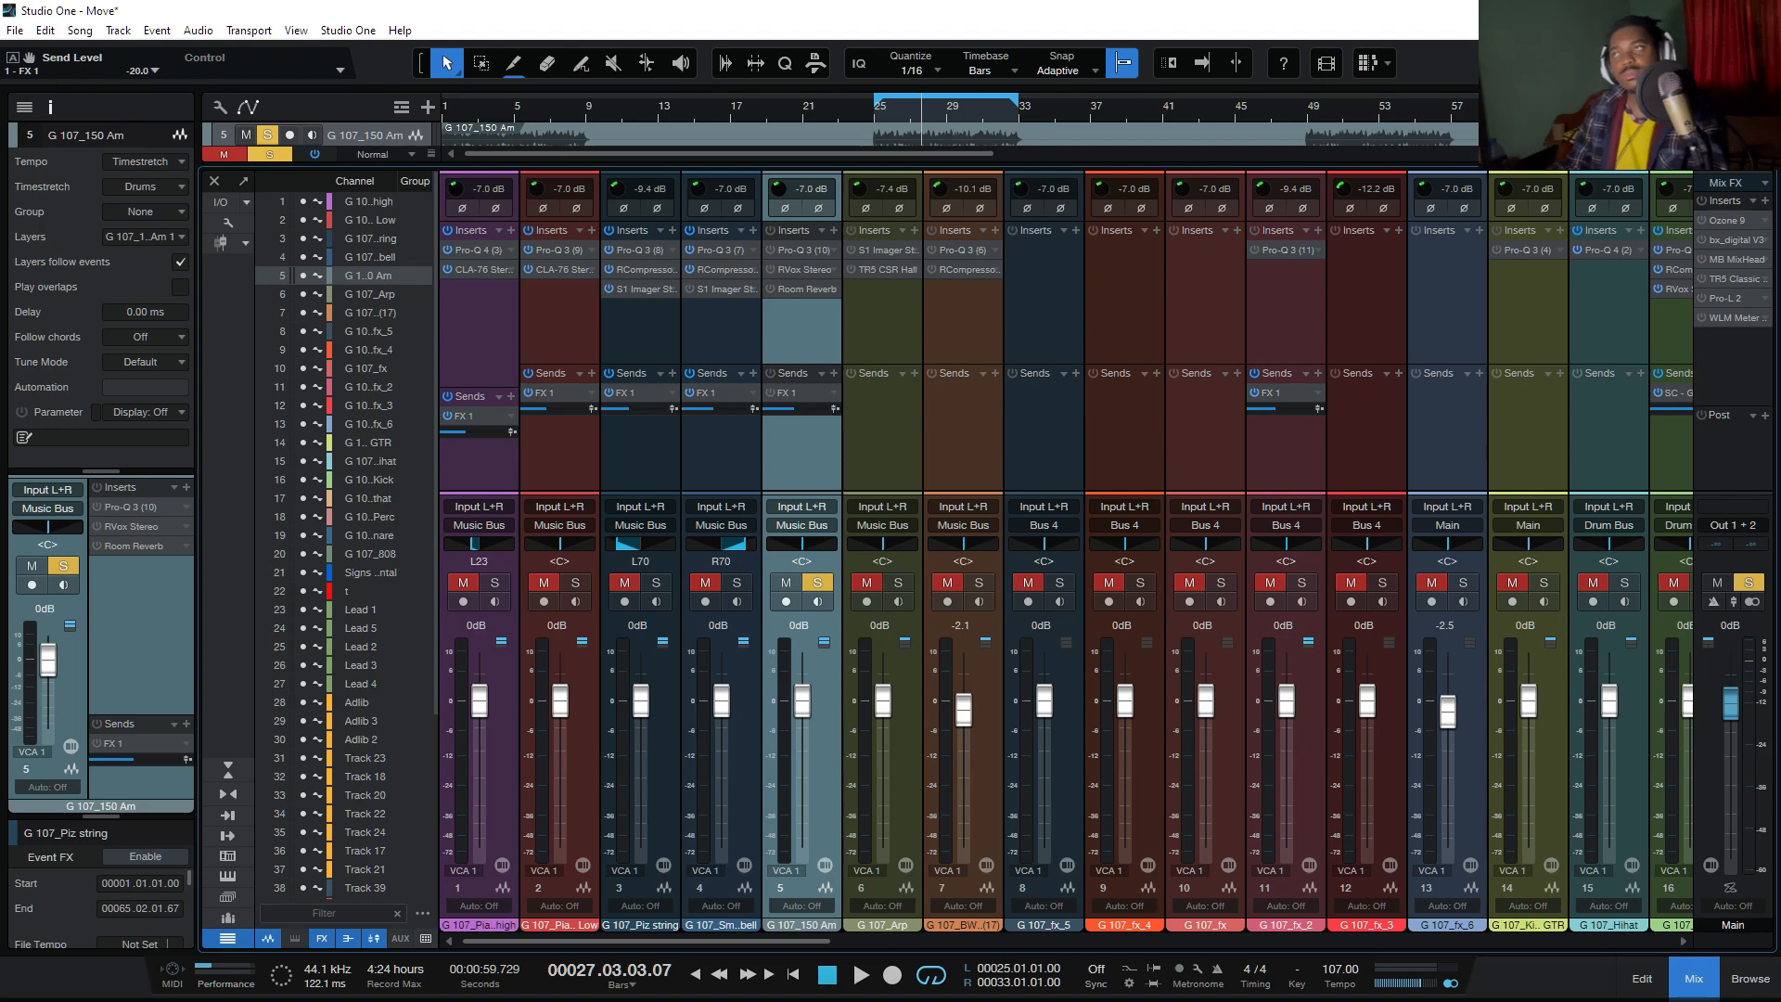
{"action": "key", "text": "space"}
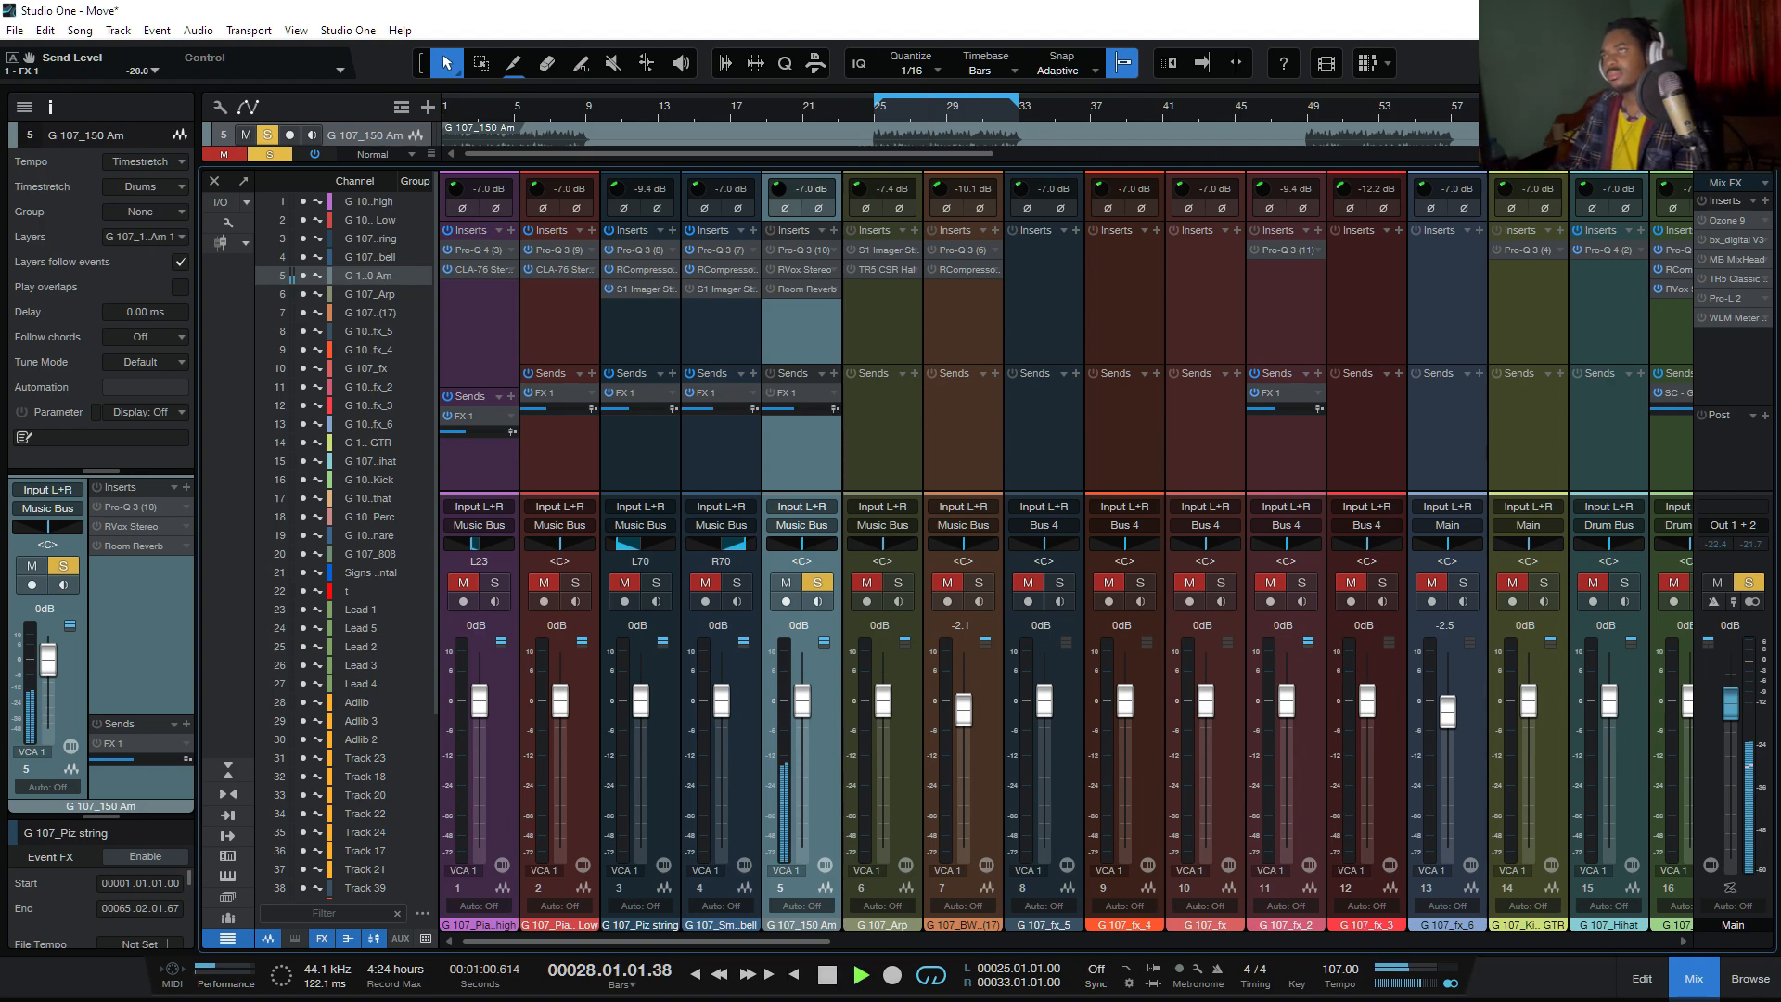
{"action": "key", "text": "space"}
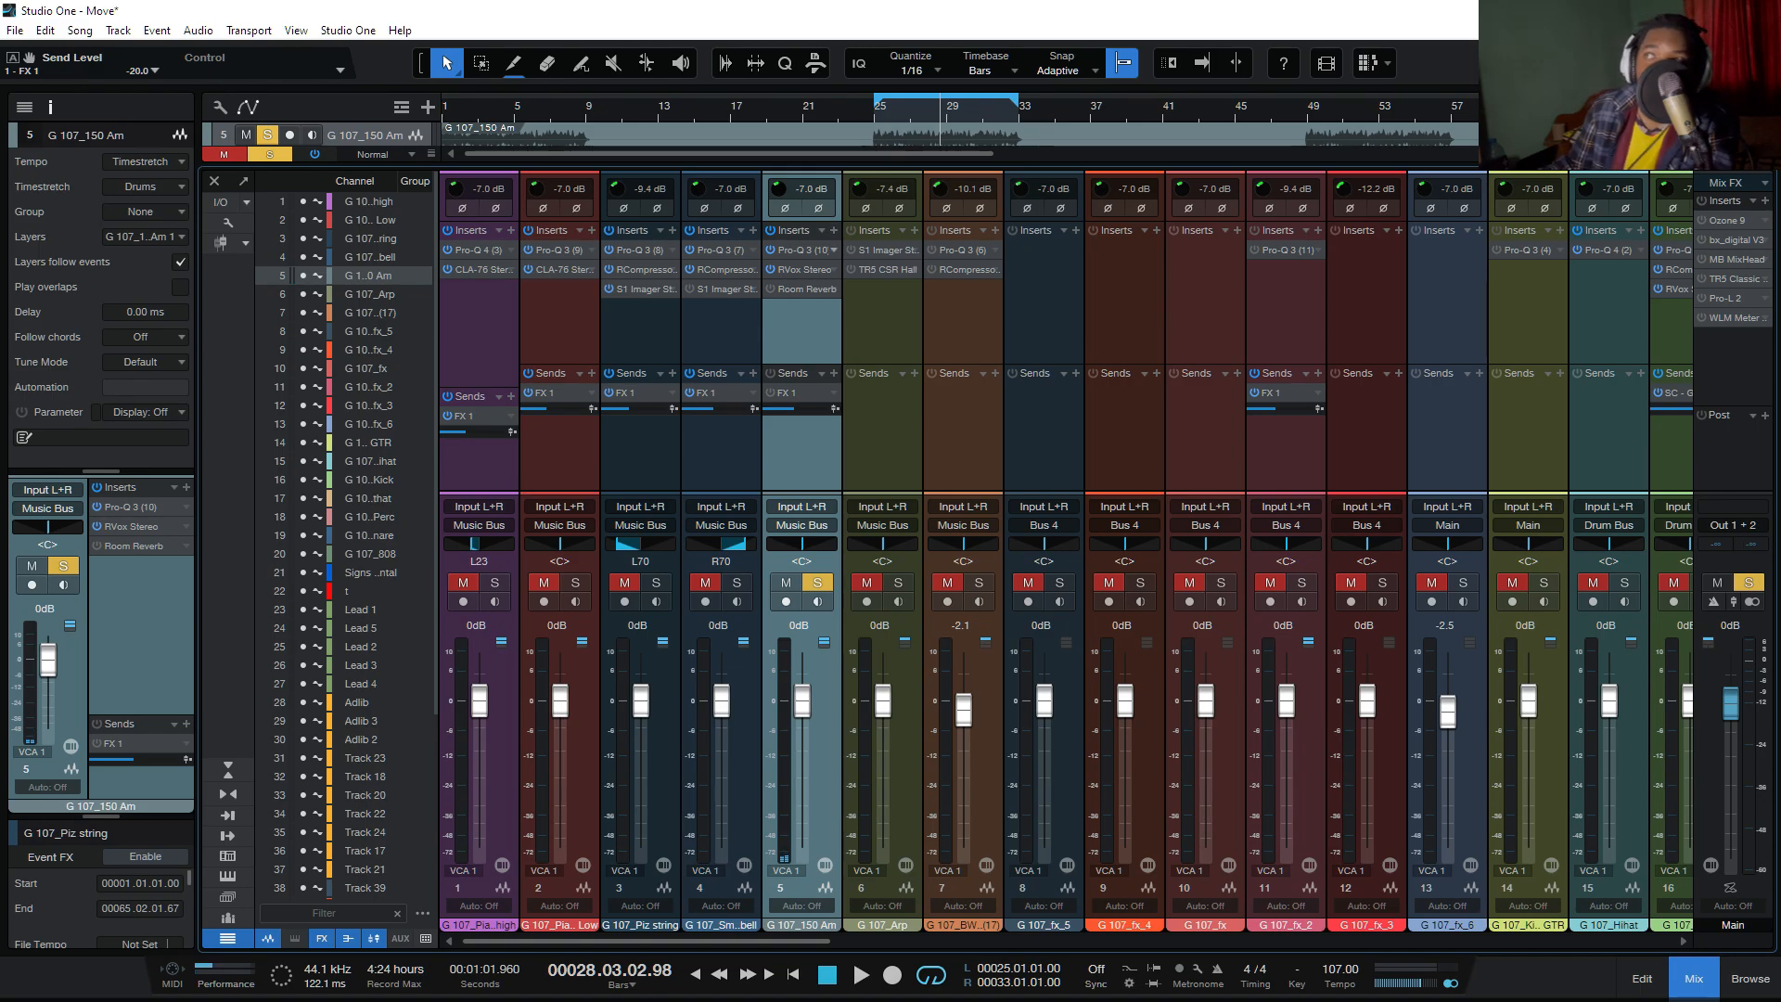
Step: Open the 150 Am channel's Pro-Q 3 and audition its bell-dip band in solo during playback
{"action": "left_click", "coordinate": [834, 250]}
{"action": "left_click", "coordinate": [846, 272]}
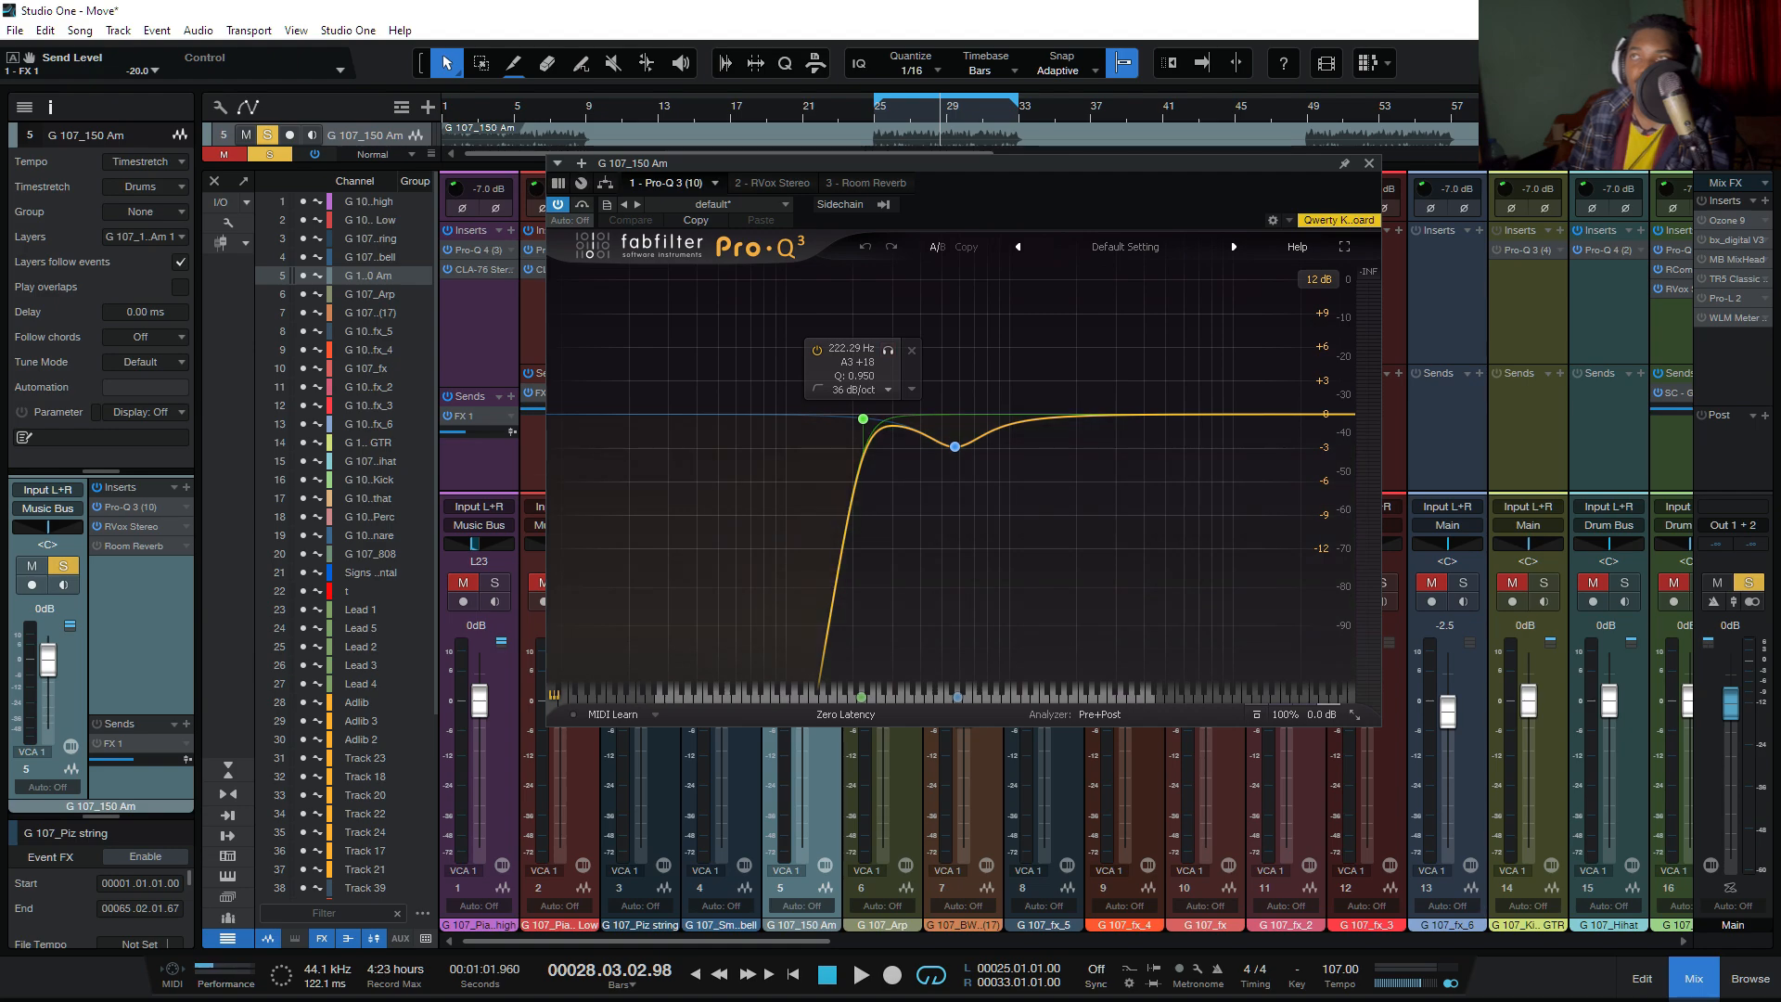
{"action": "left_click_drag", "start_coordinate": [816, 163], "coordinate": [648, 188]}
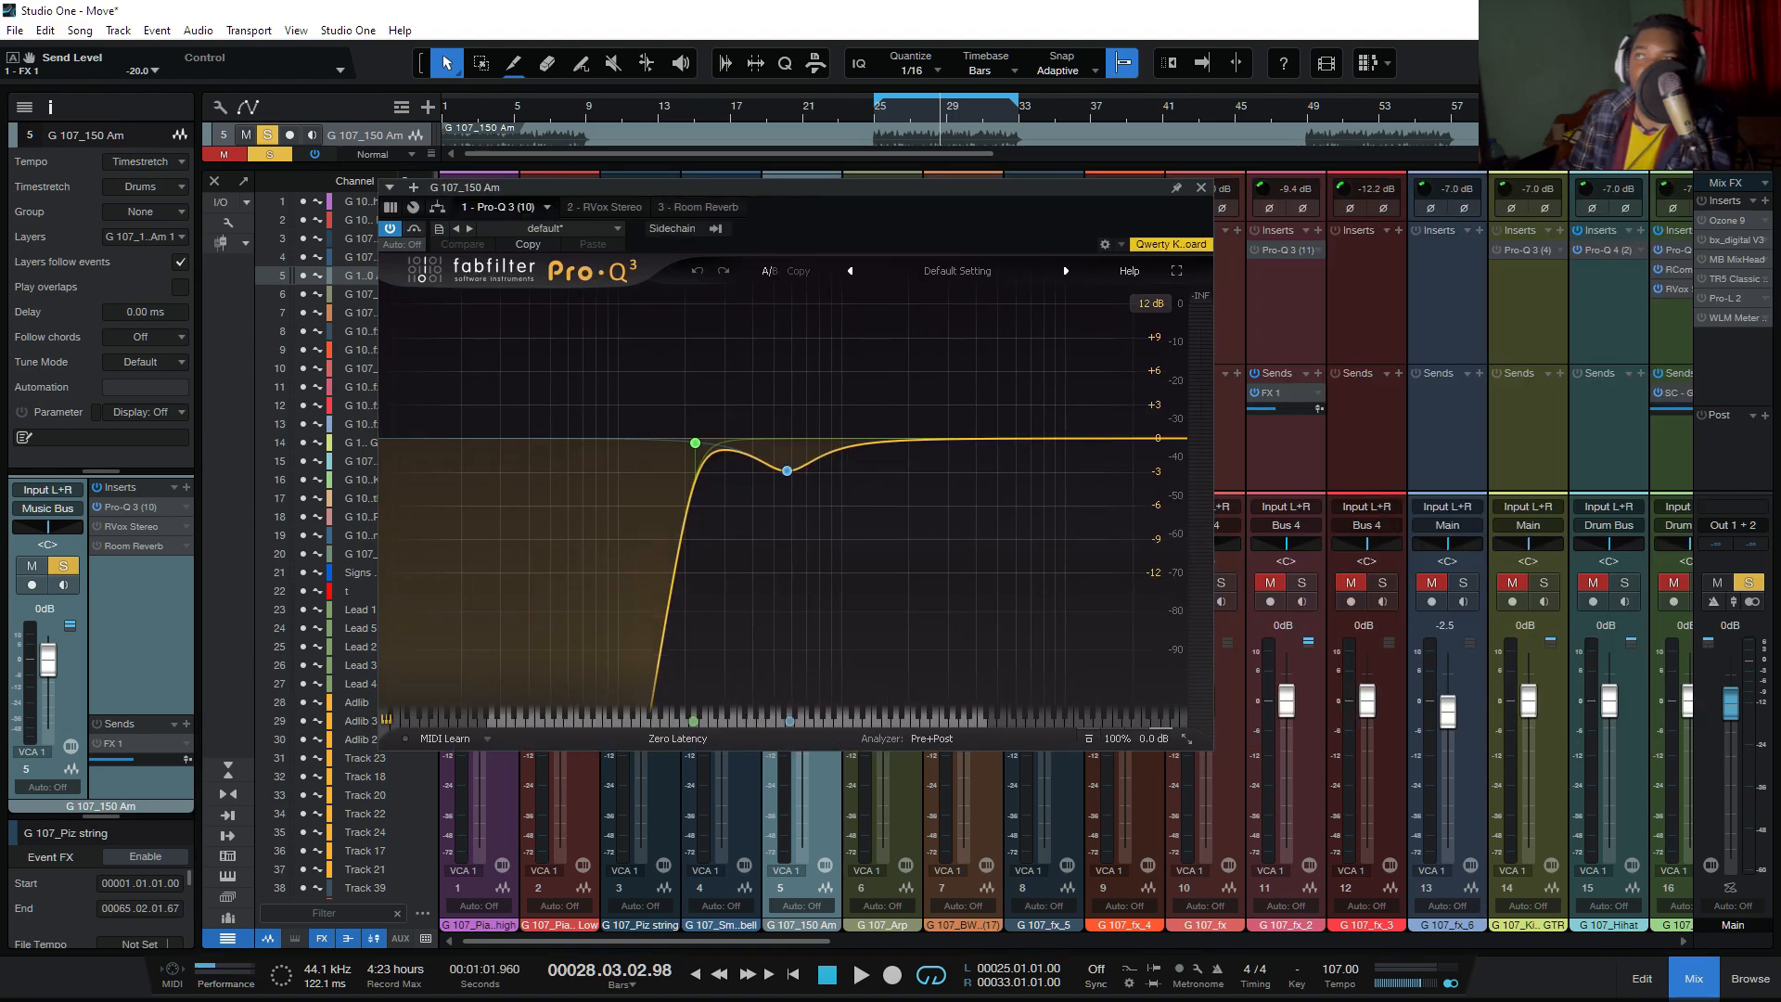
{"action": "key", "text": "space"}
{"action": "left_click", "coordinate": [812, 502]}
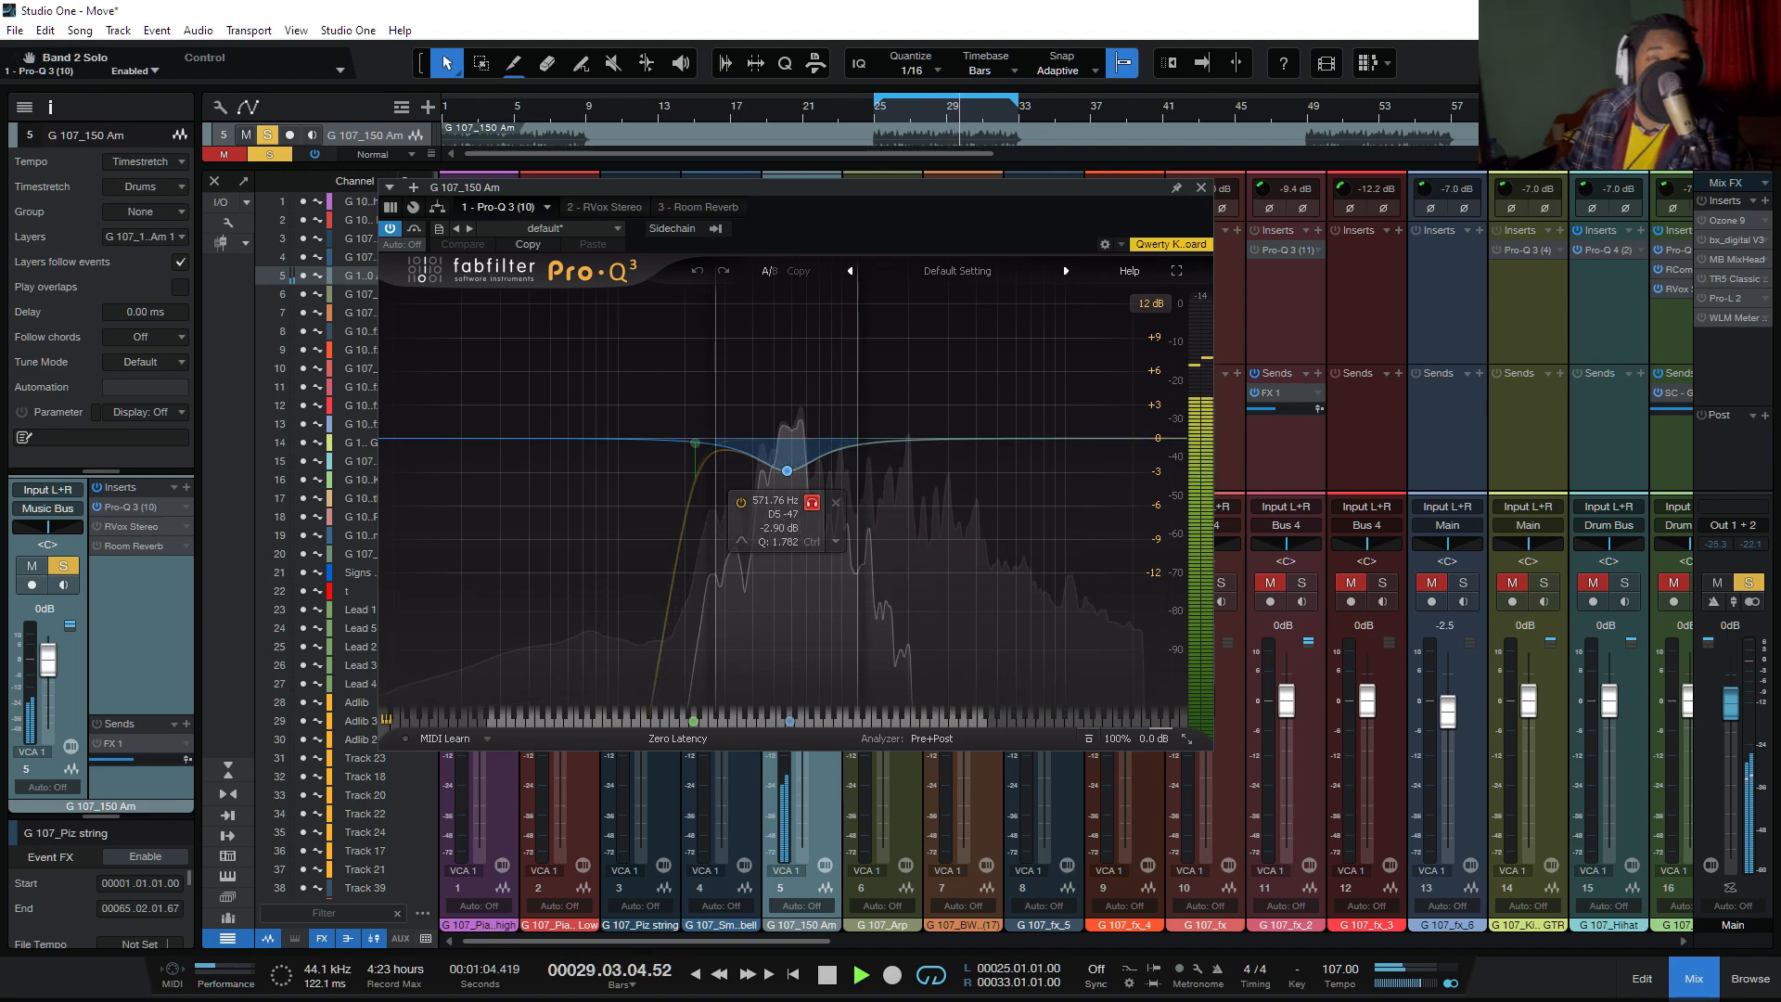
{"action": "left_click", "coordinate": [812, 502]}
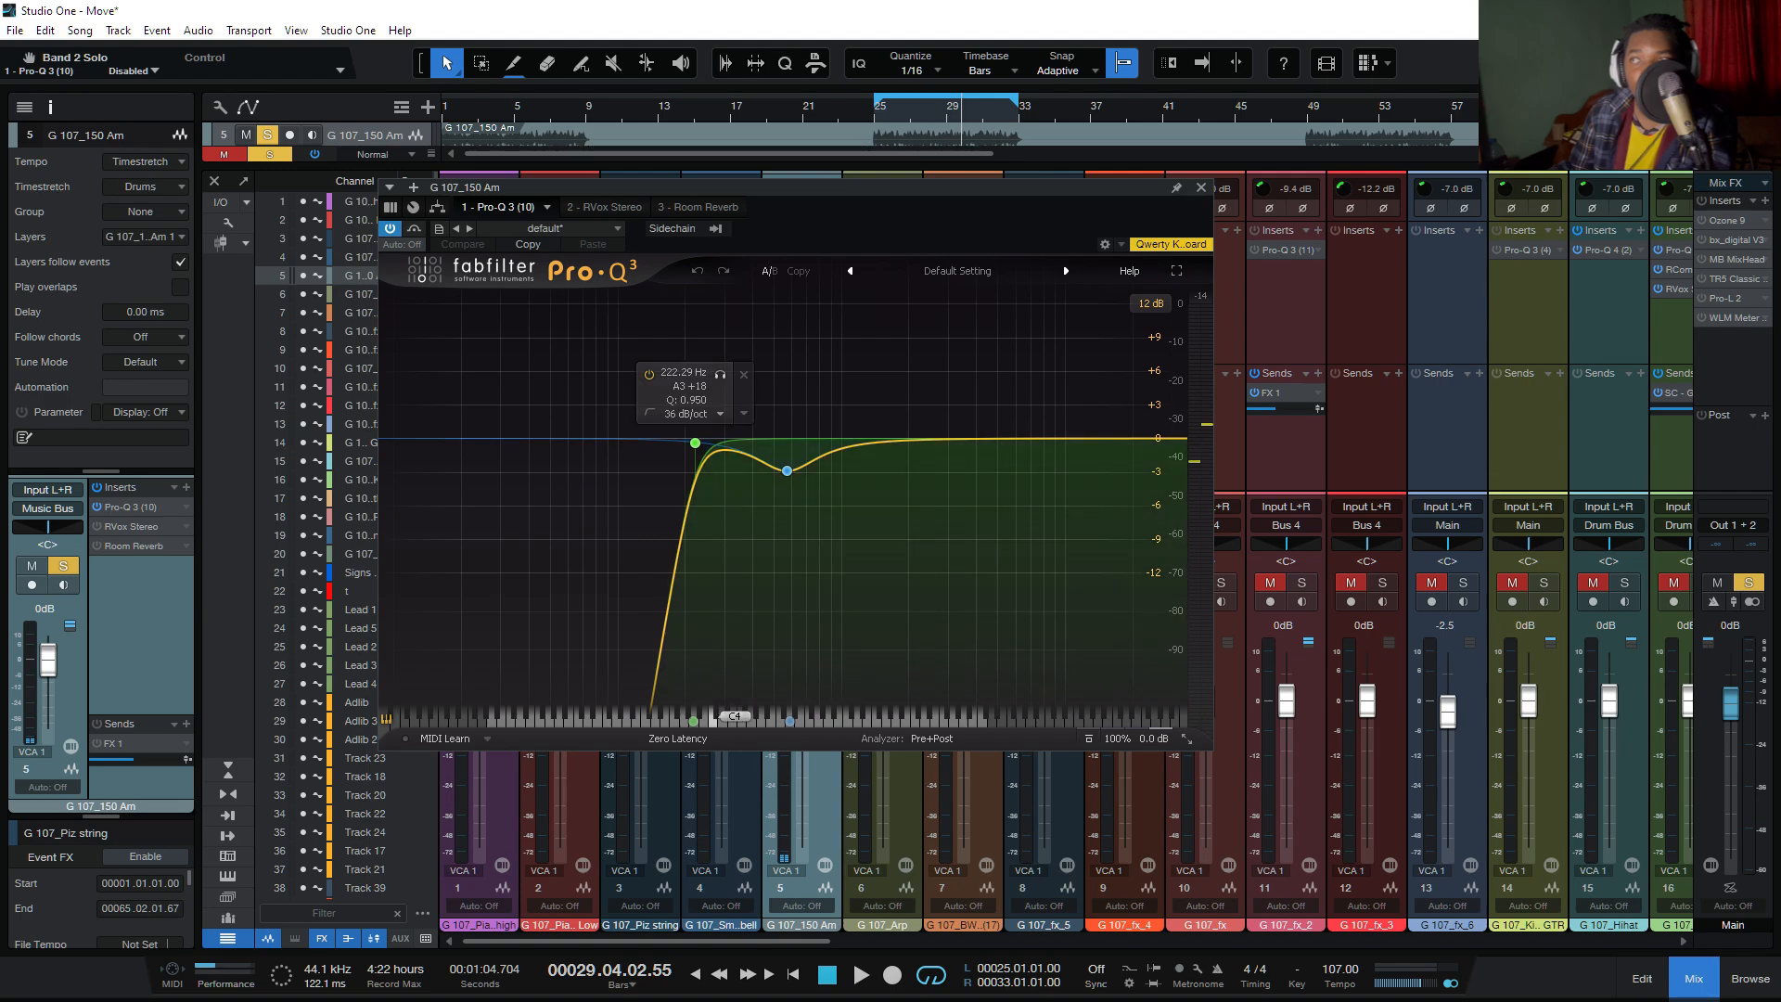
Step: Select the low-cut band of the 150 Am EQ and compare playback with the Pro-Q 3 active and bypassed
{"action": "left_click", "coordinate": [695, 443]}
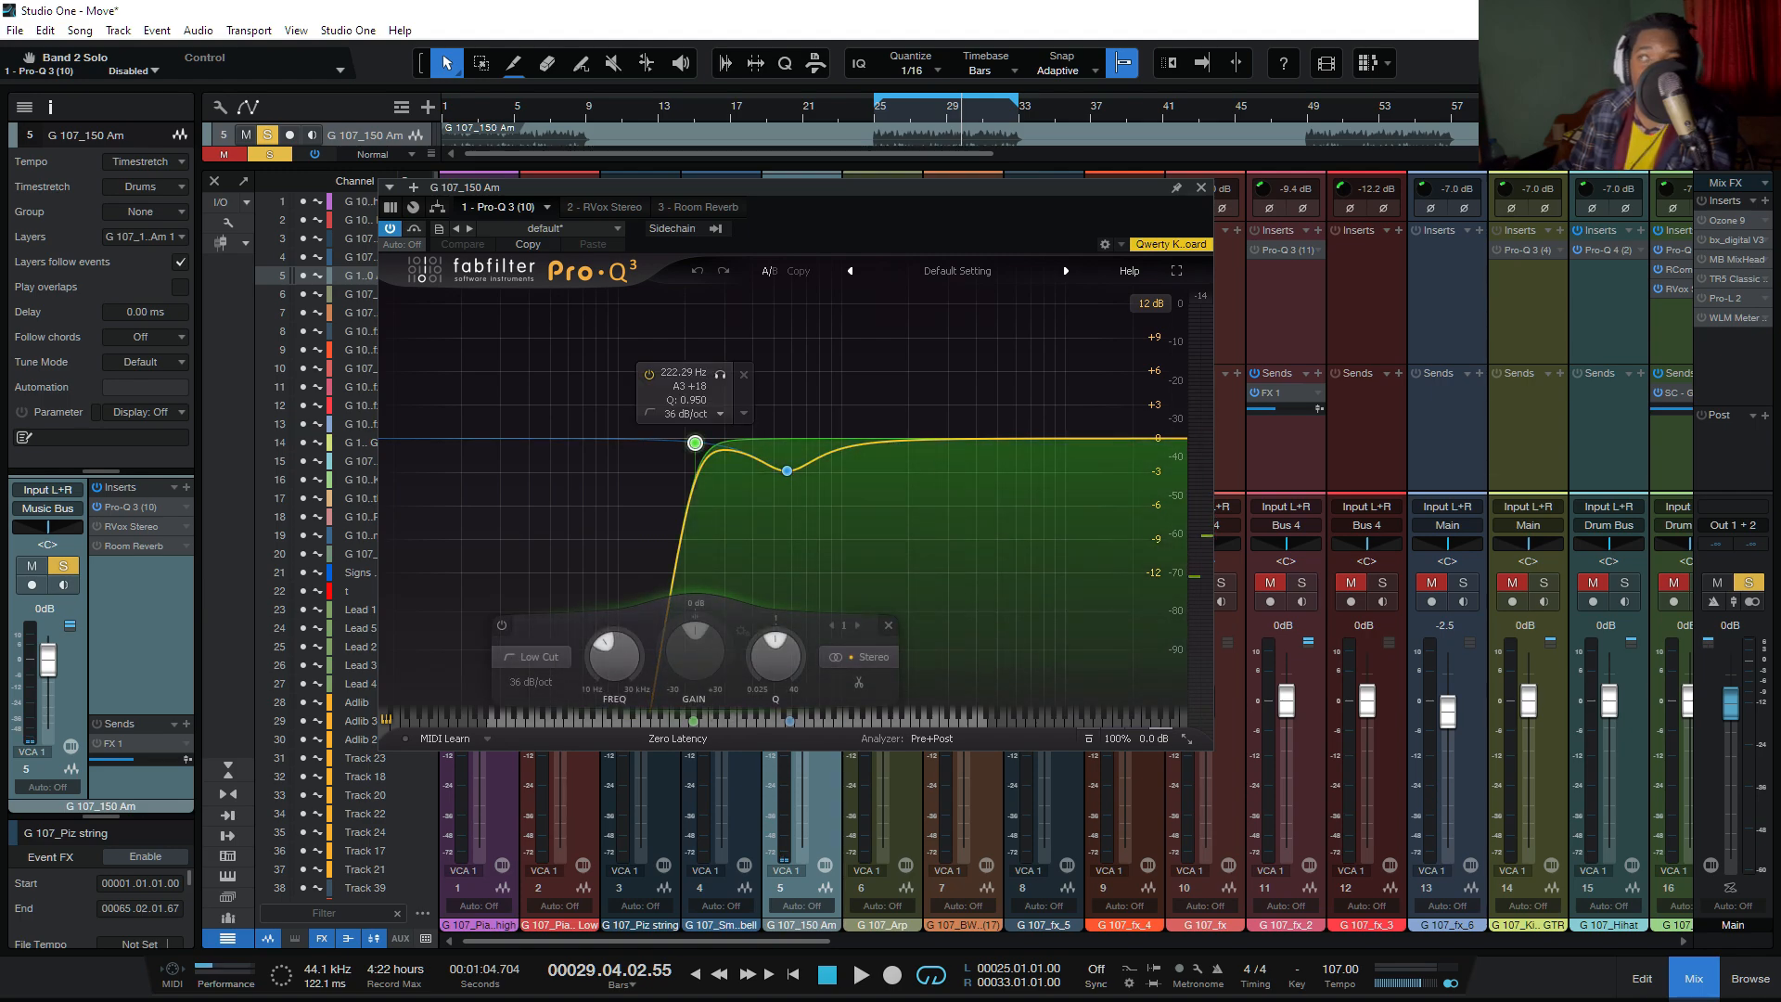
{"action": "key", "text": "space"}
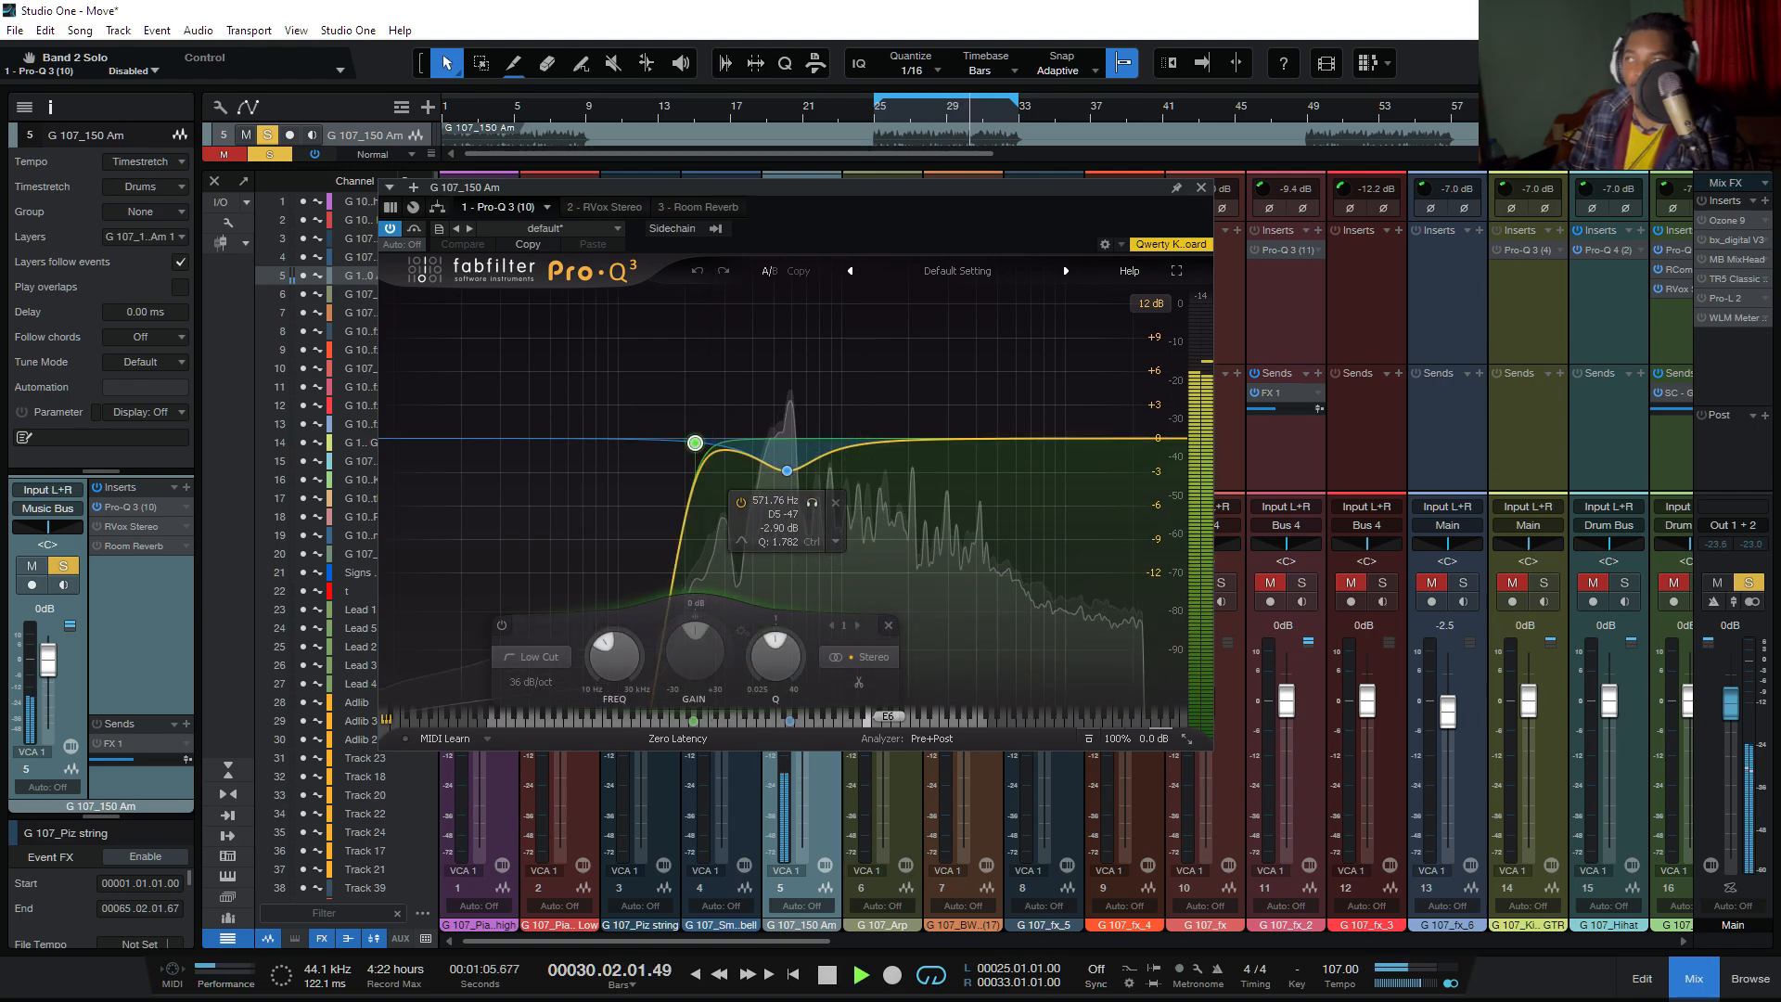
{"action": "key", "text": "space"}
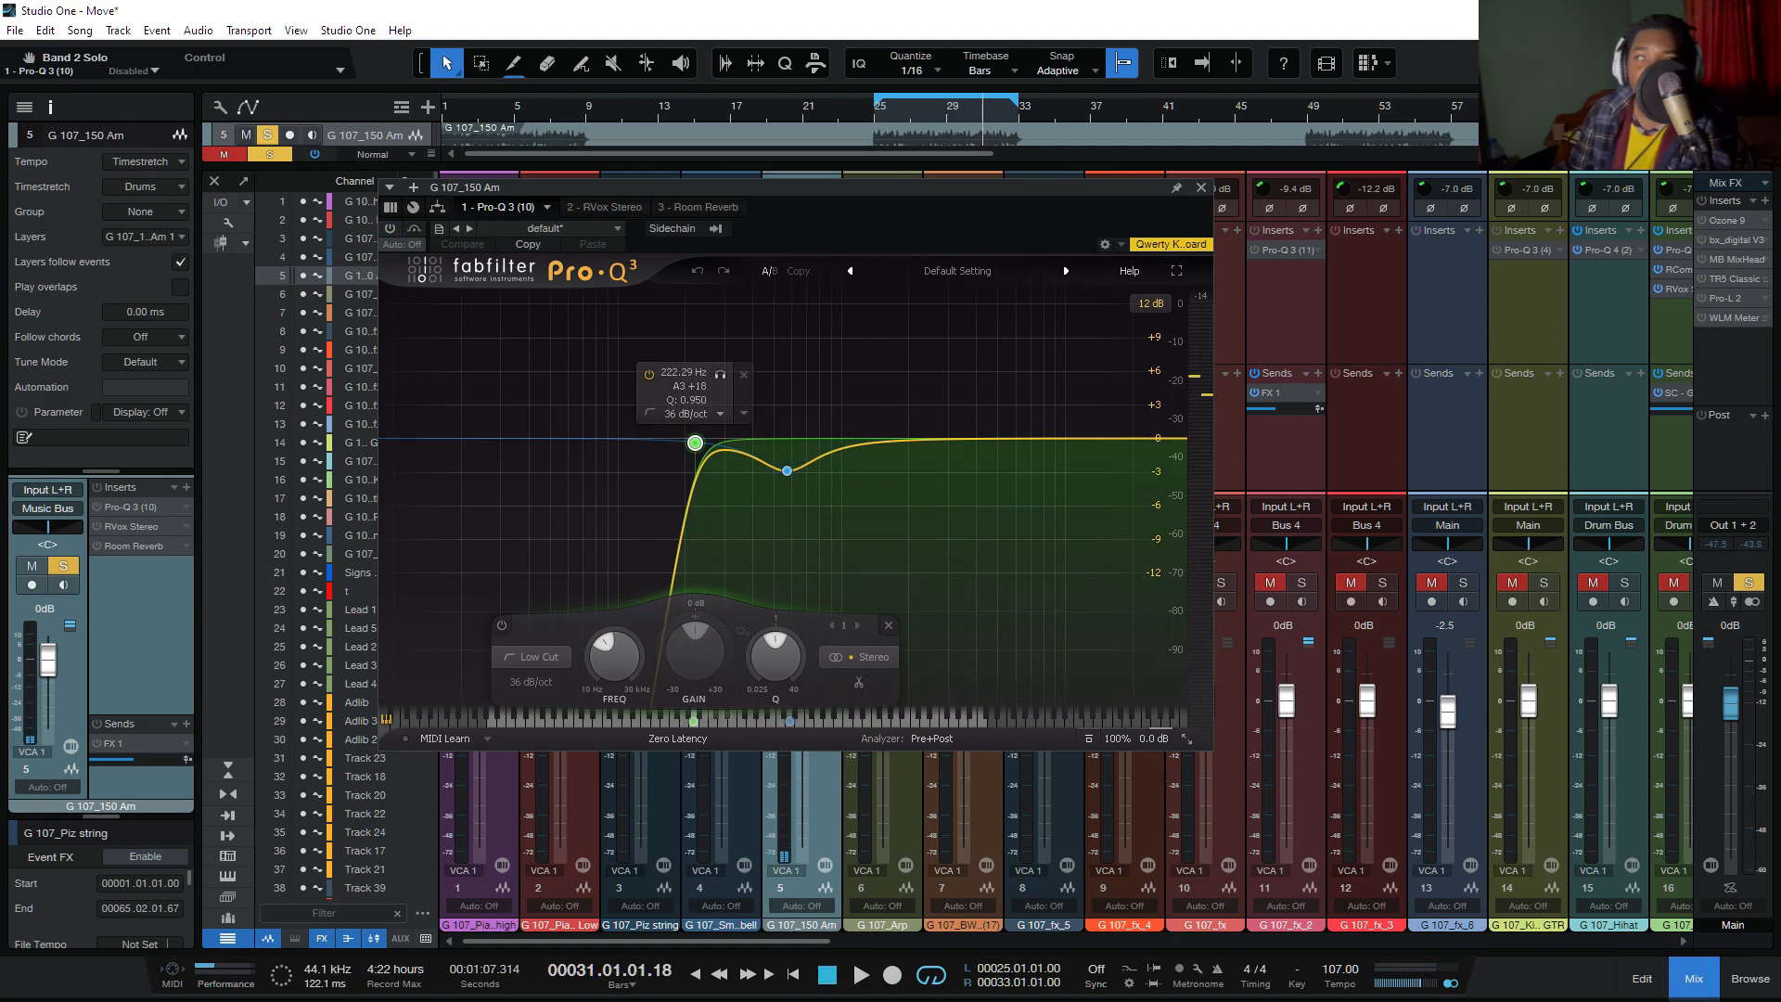
{"action": "key", "text": "space"}
{"action": "left_click", "coordinate": [812, 502]}
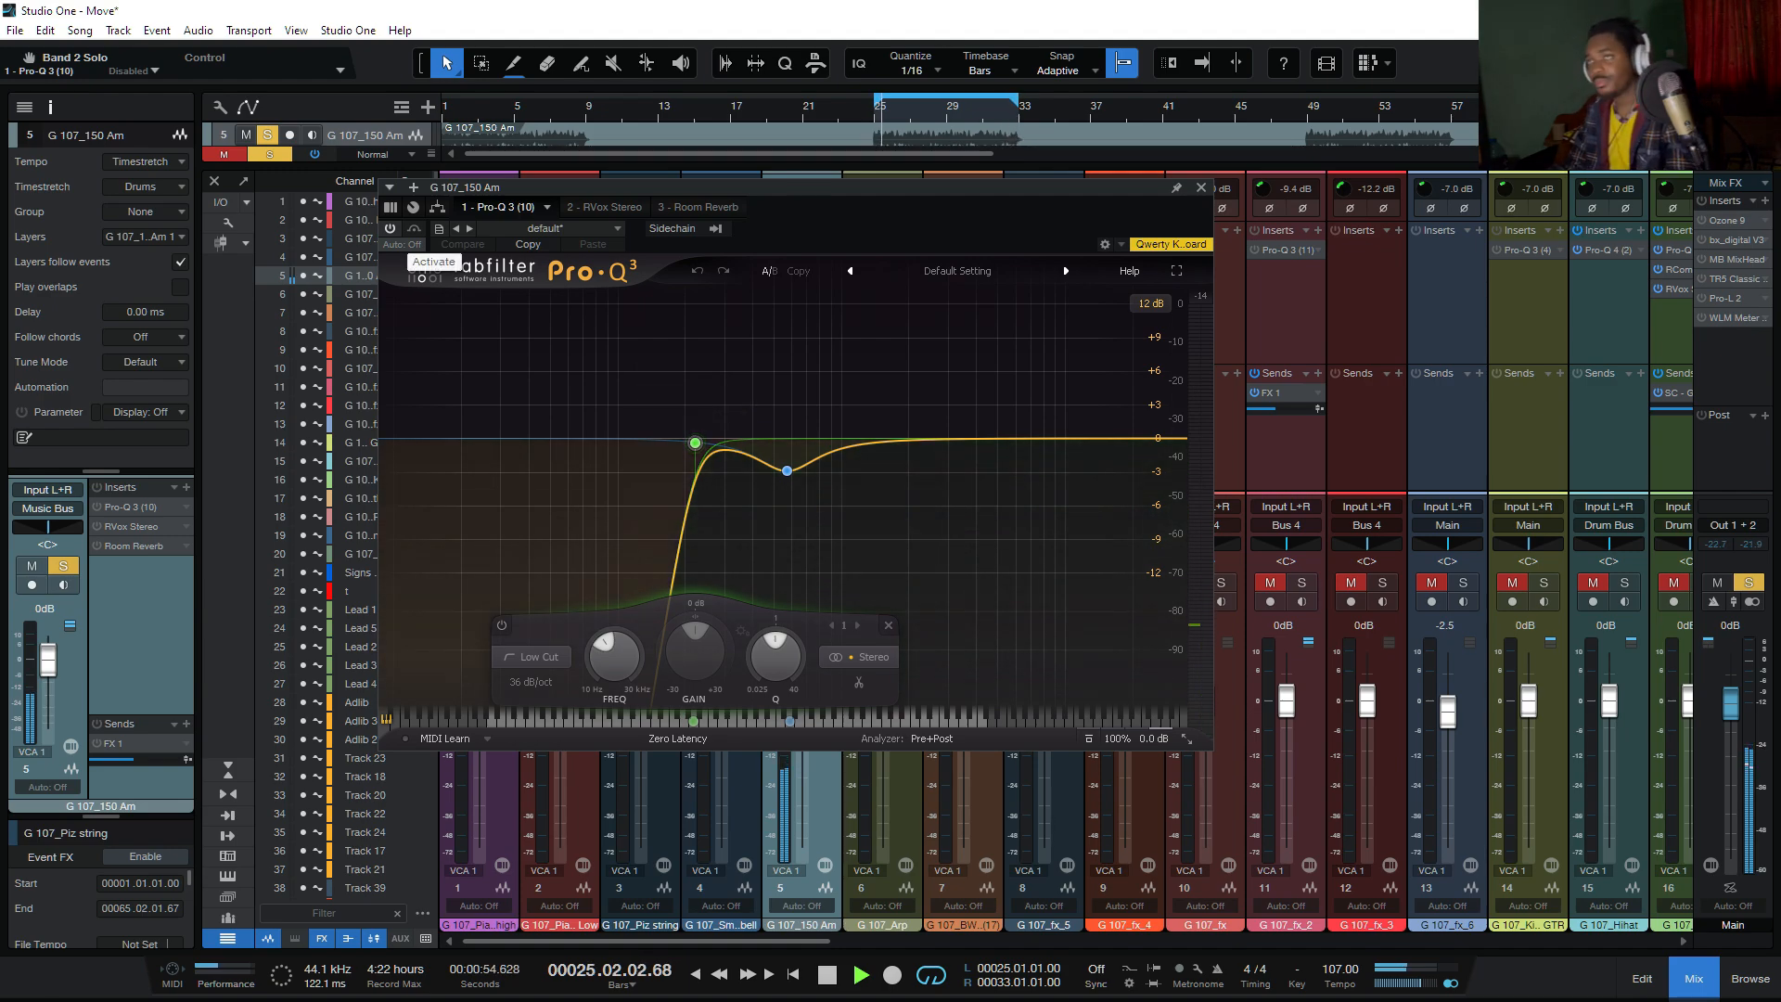
{"action": "key", "text": "space"}
{"action": "left_click", "coordinate": [390, 230]}
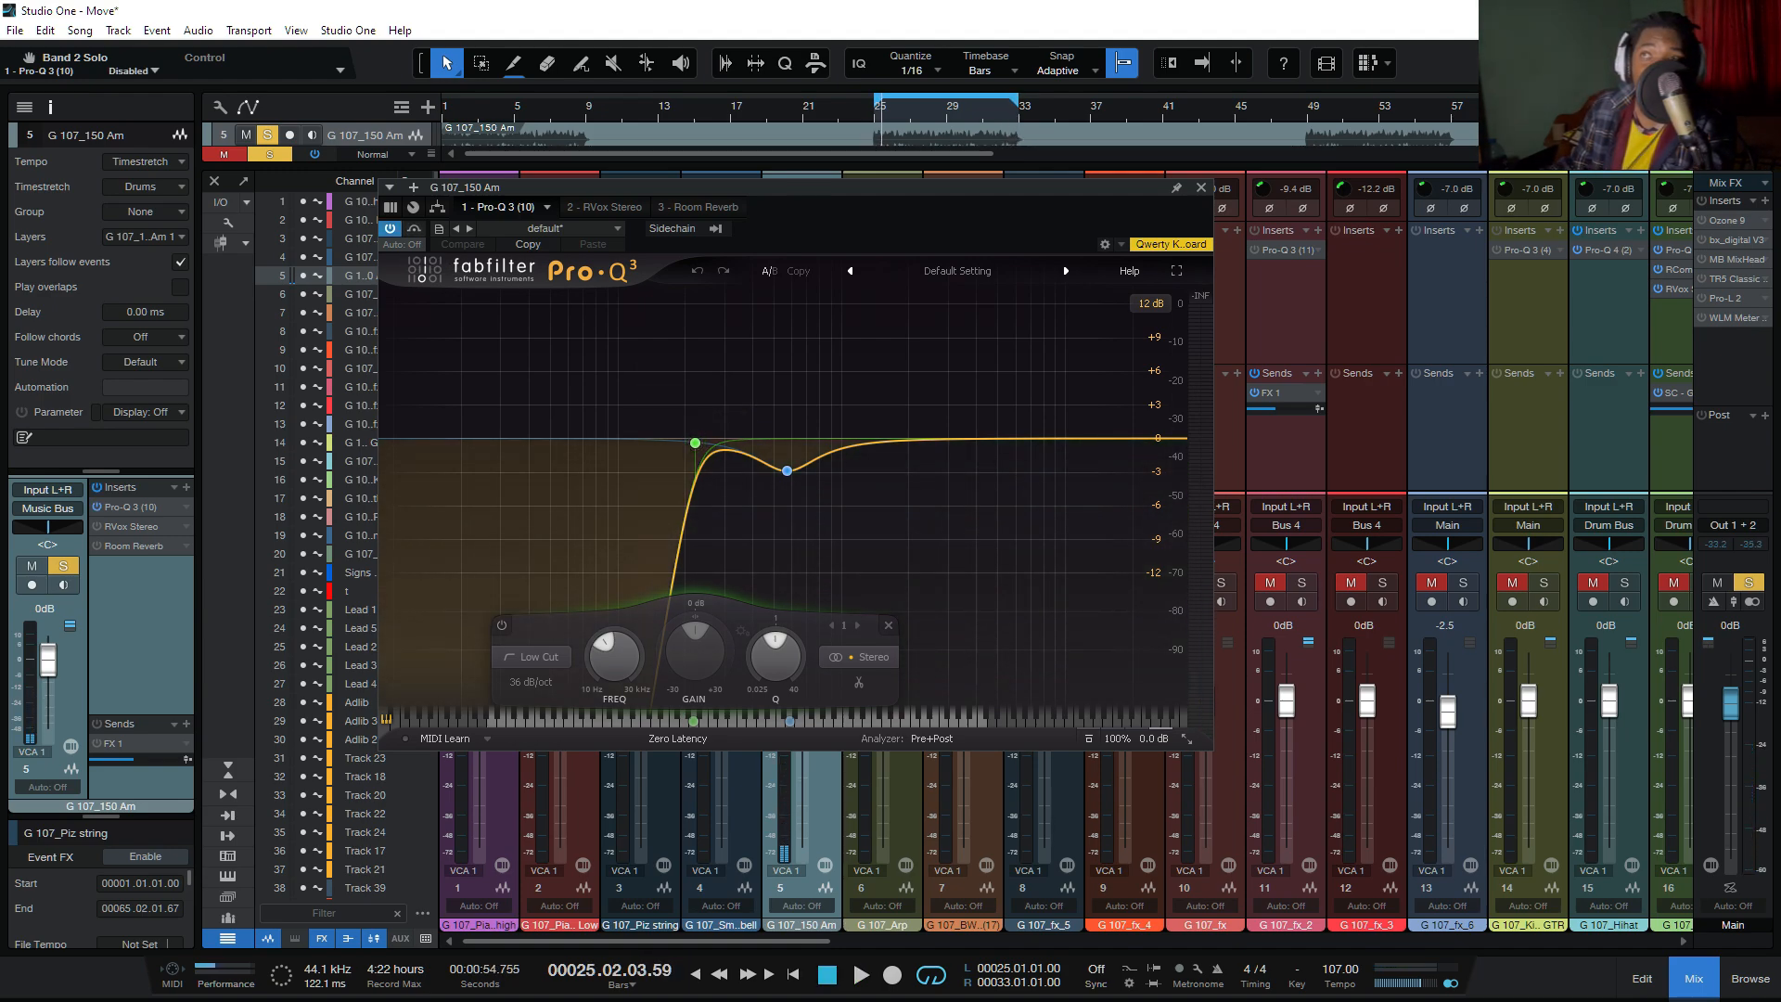
Step: Switch the 150 Am EQ's bell-dip band solo on and off during playback, then stop playback
{"action": "mouse_move", "coordinate": [787, 470]}
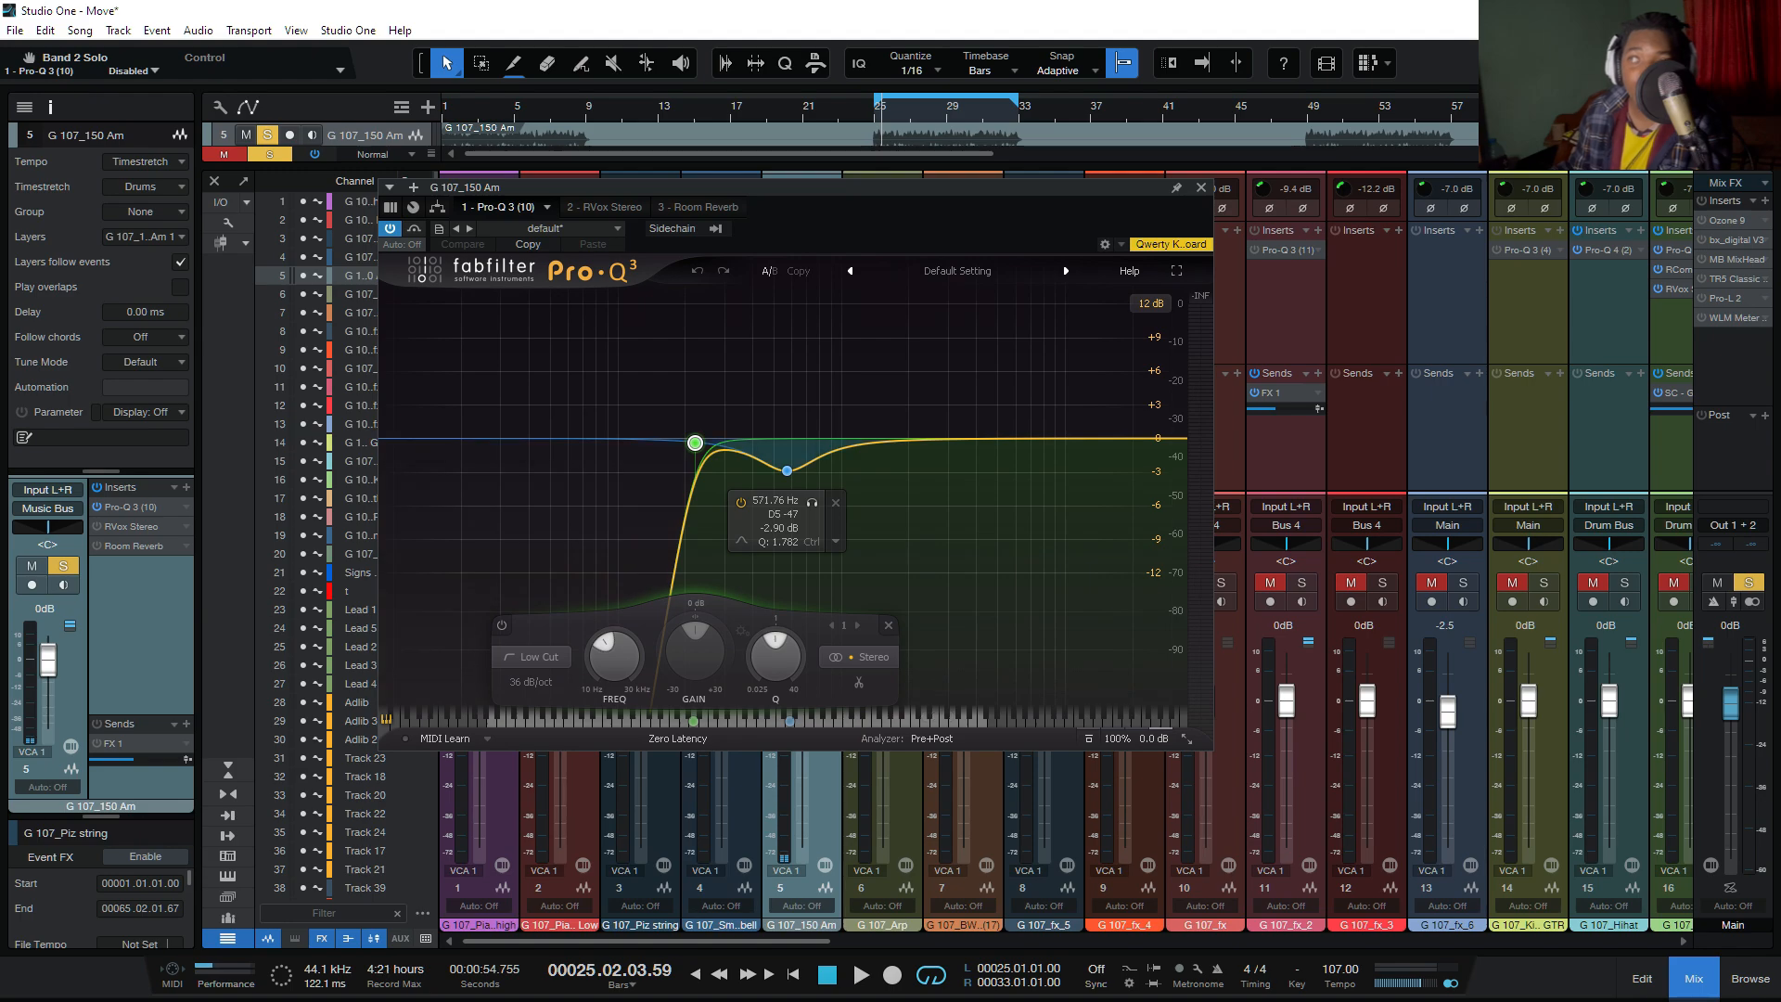
{"action": "left_click", "coordinate": [812, 502]}
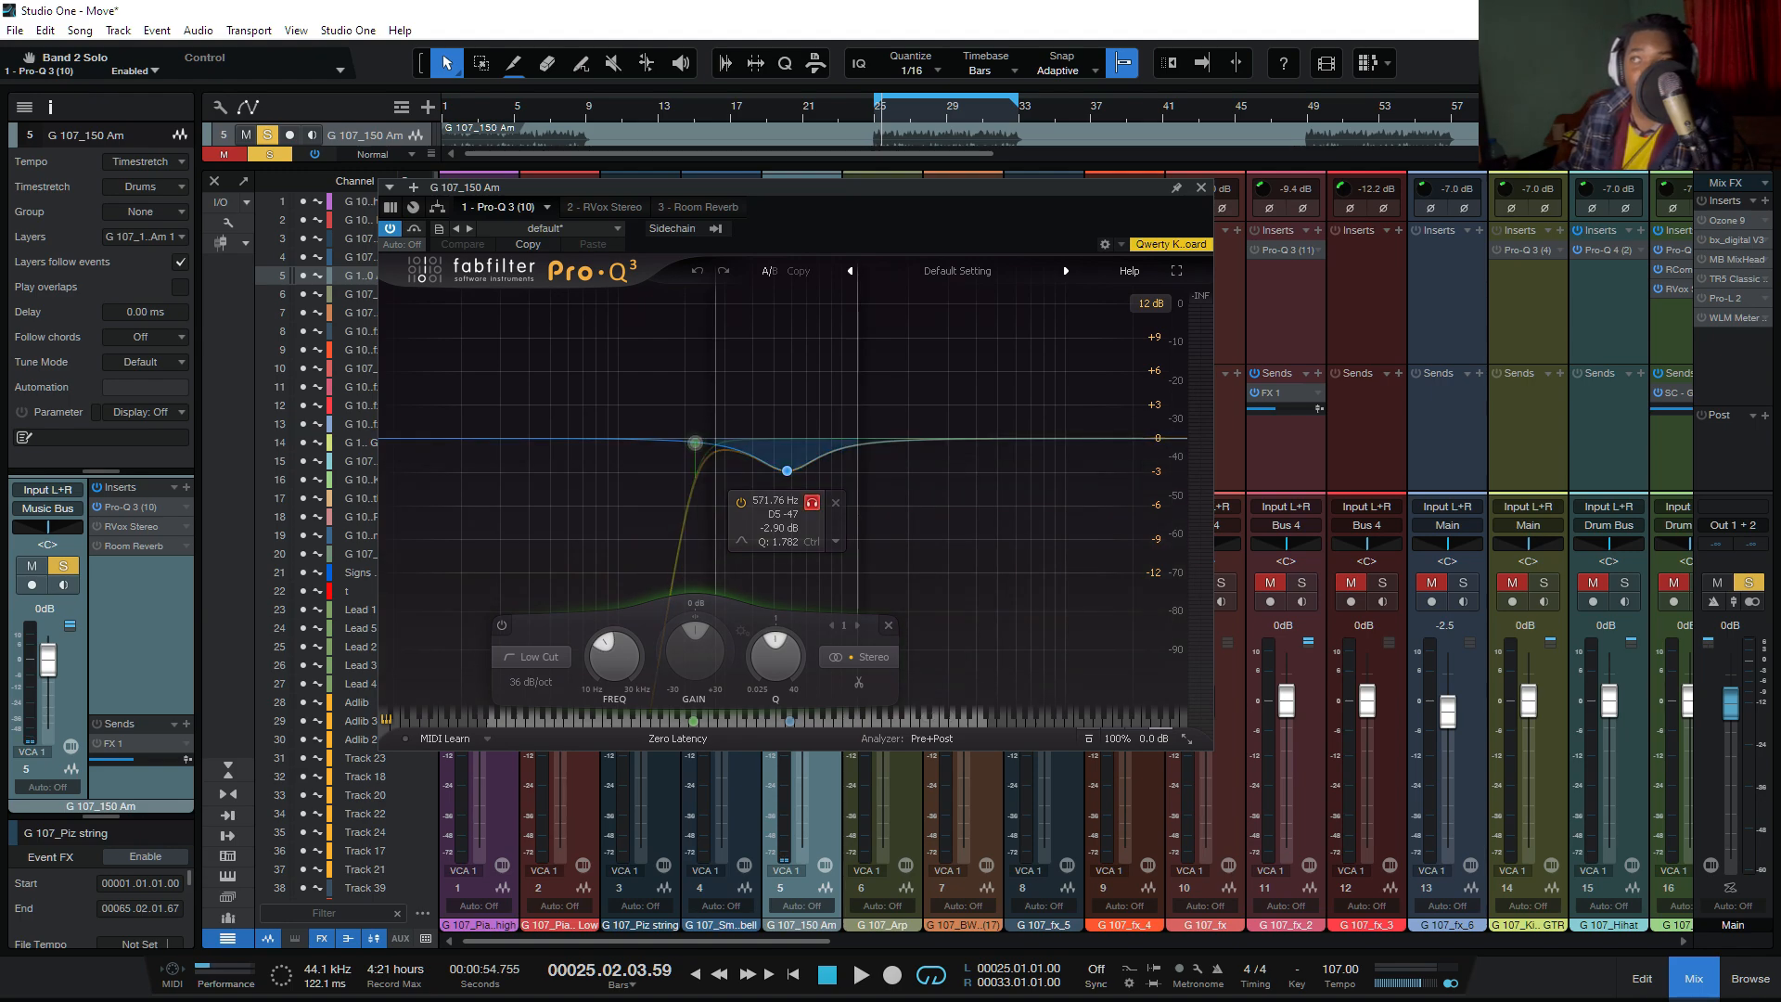
{"action": "left_click", "coordinate": [812, 501]}
{"action": "key", "text": "space"}
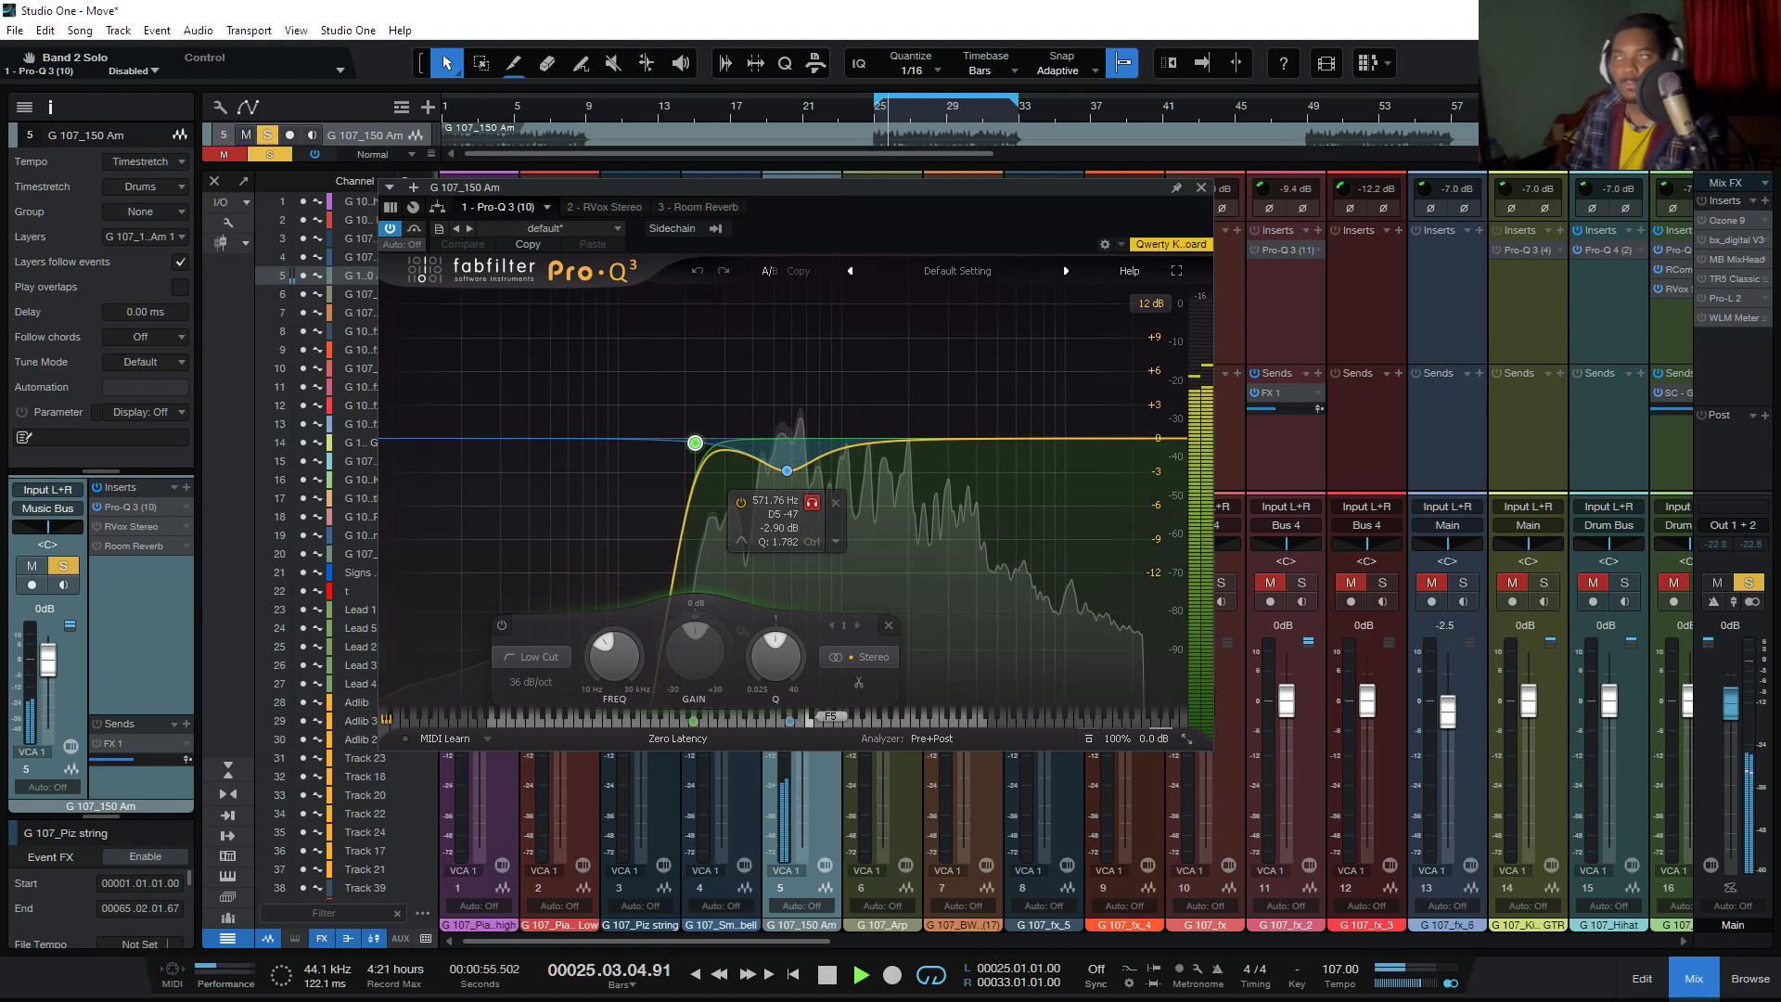
{"action": "left_click", "coordinate": [812, 502]}
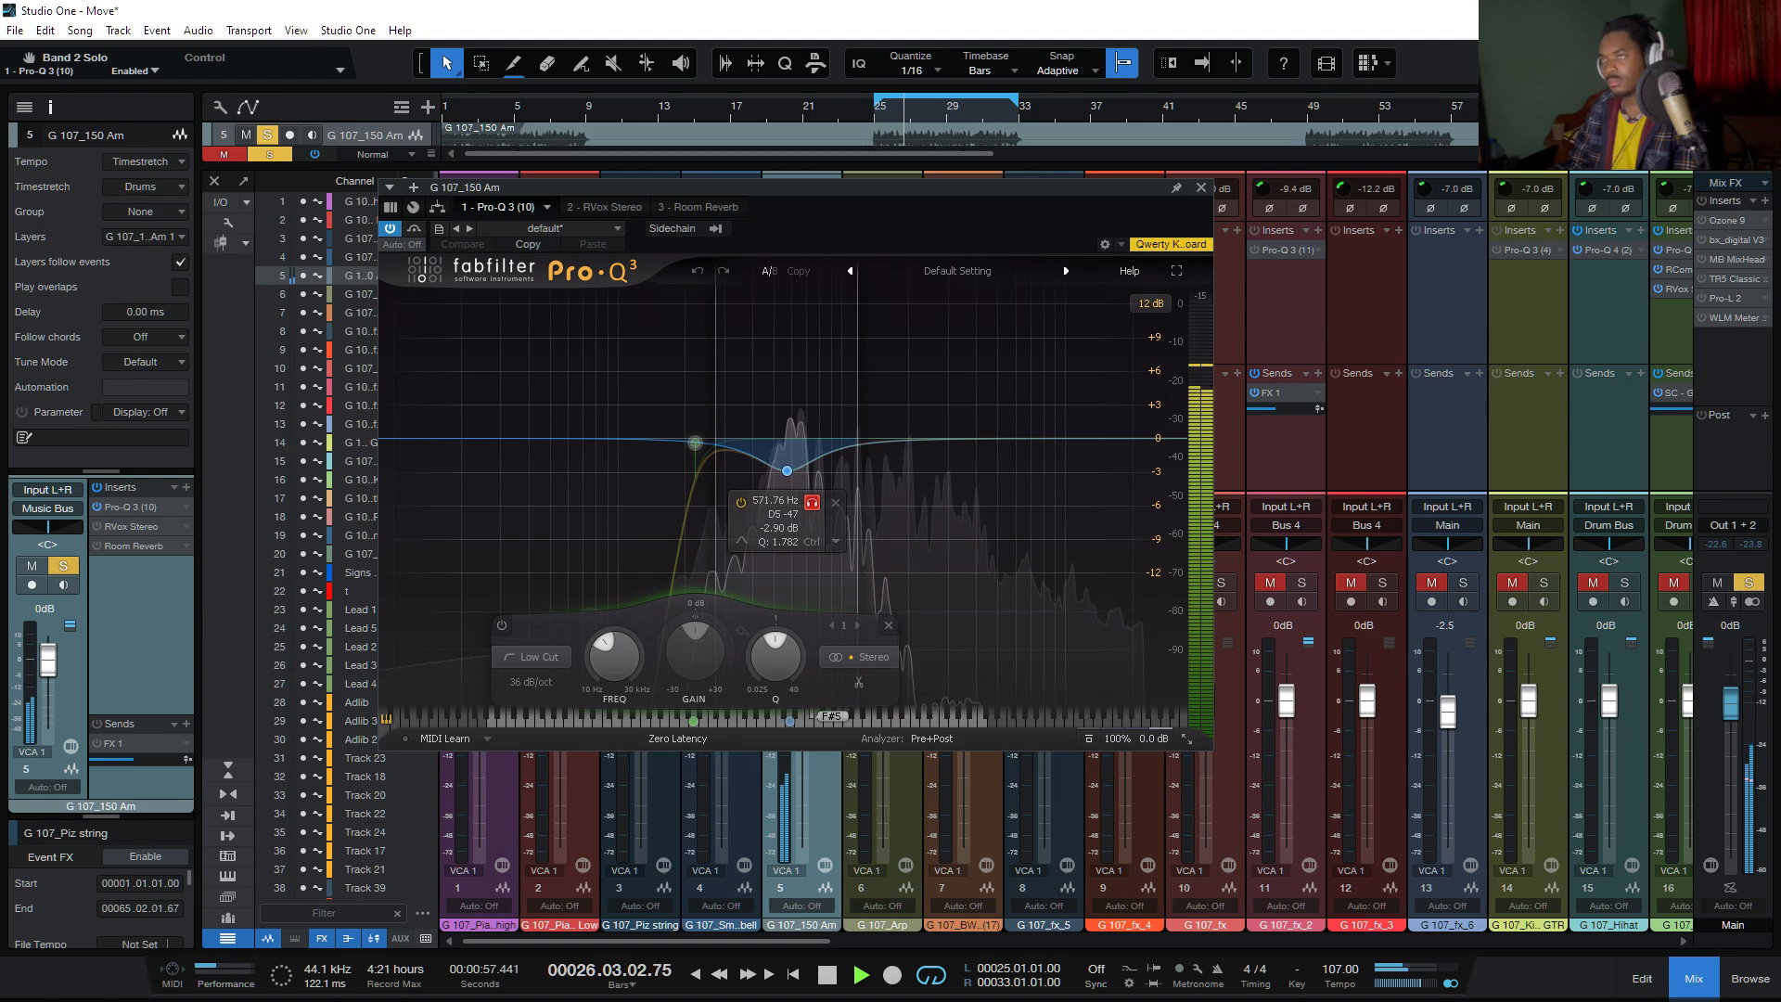
{"action": "left_click", "coordinate": [812, 502]}
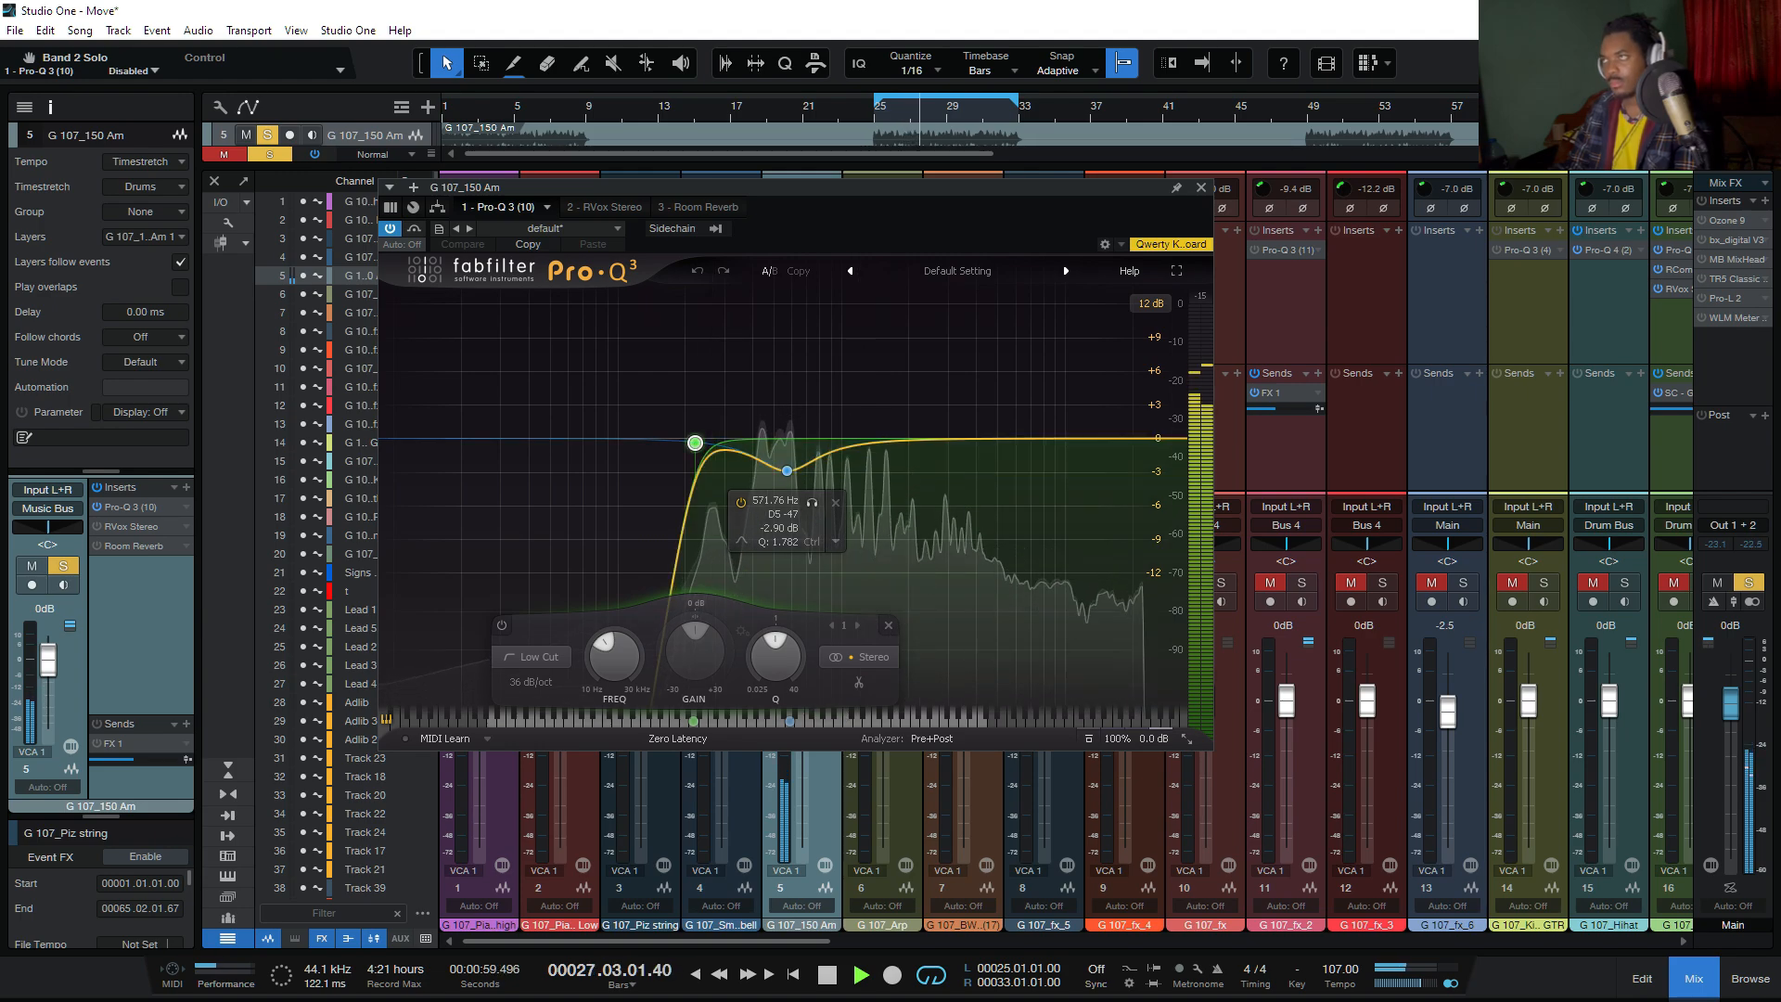
{"action": "key", "text": "space"}
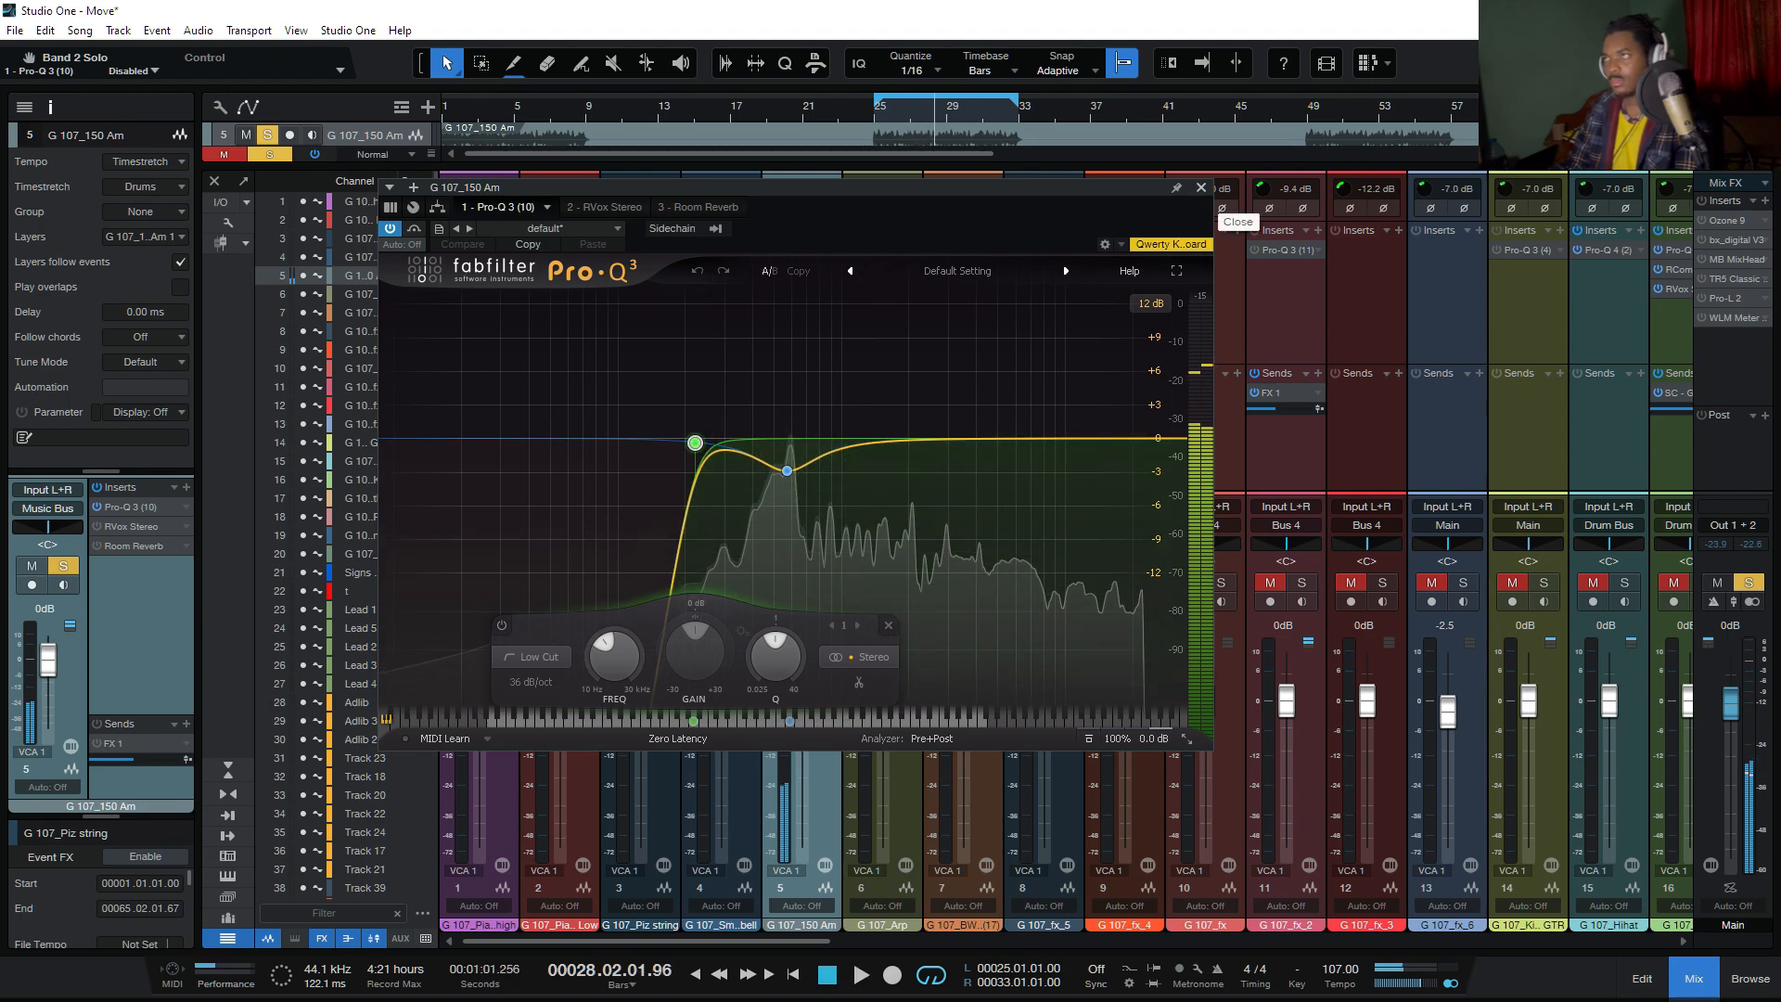
Step: Examine the 150 Am channel's RVox compressor during playback in place of its EQ, and close it when finished
{"action": "key", "text": "Escape"}
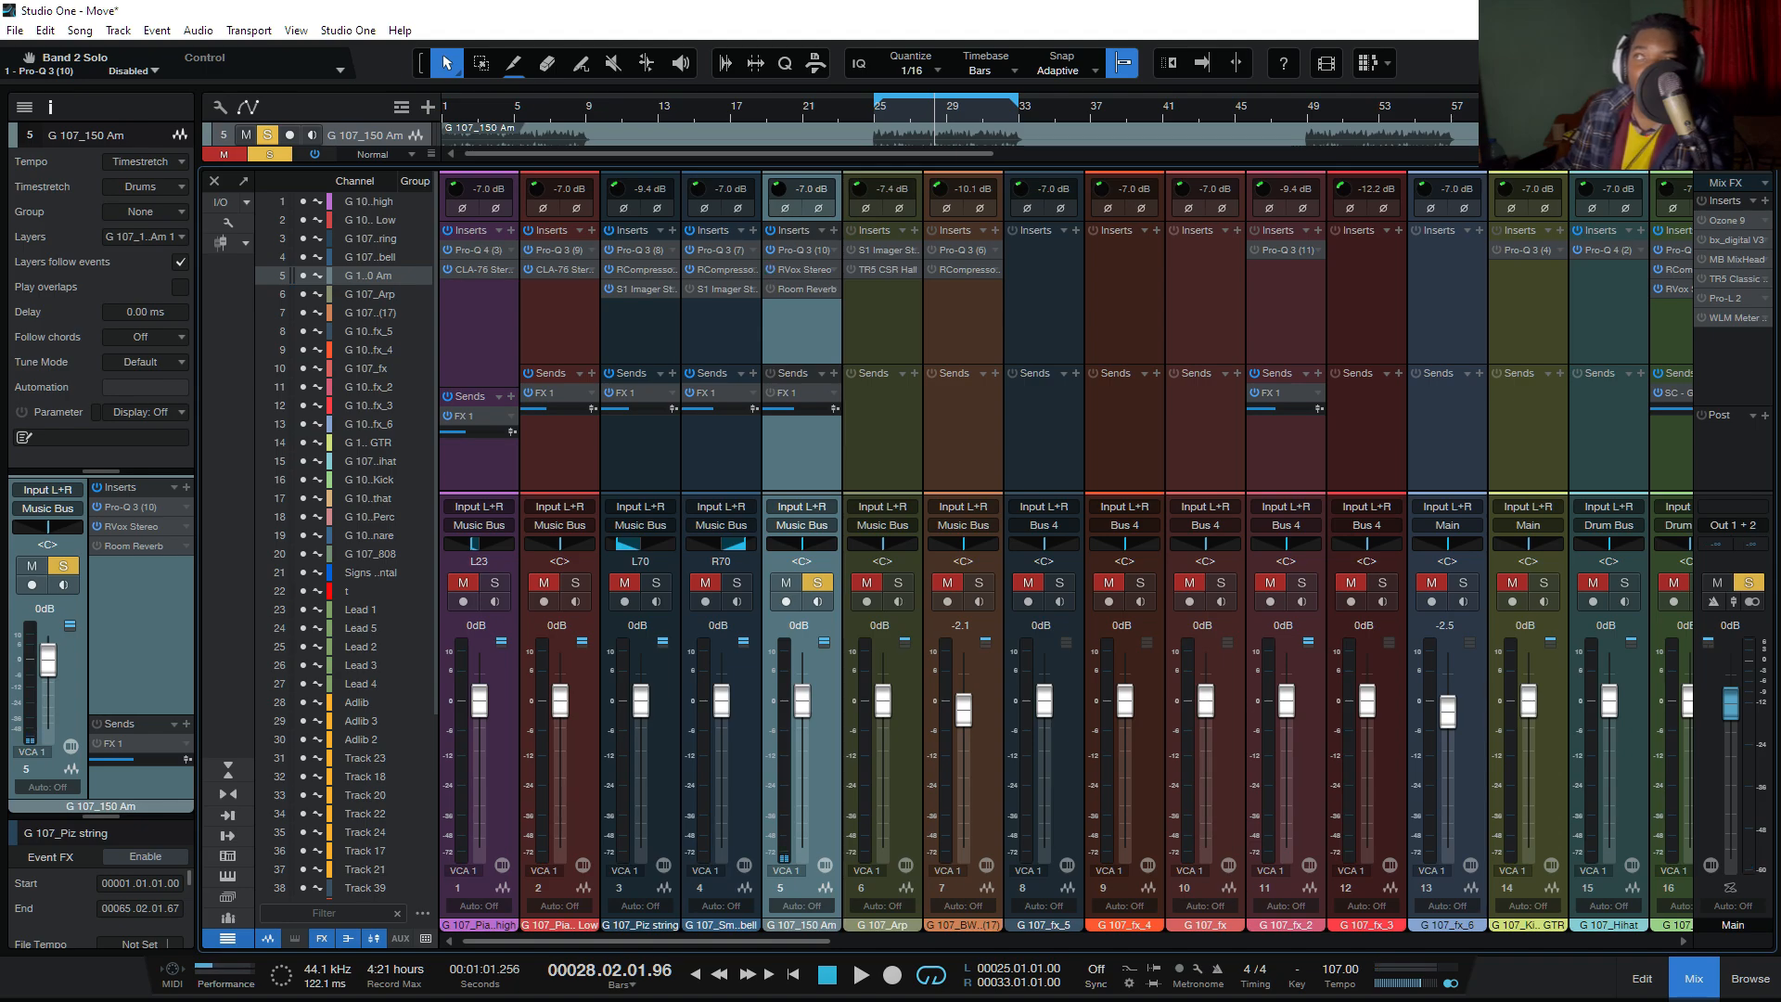
{"action": "right_click", "coordinate": [823, 275]}
{"action": "left_click", "coordinate": [863, 292]}
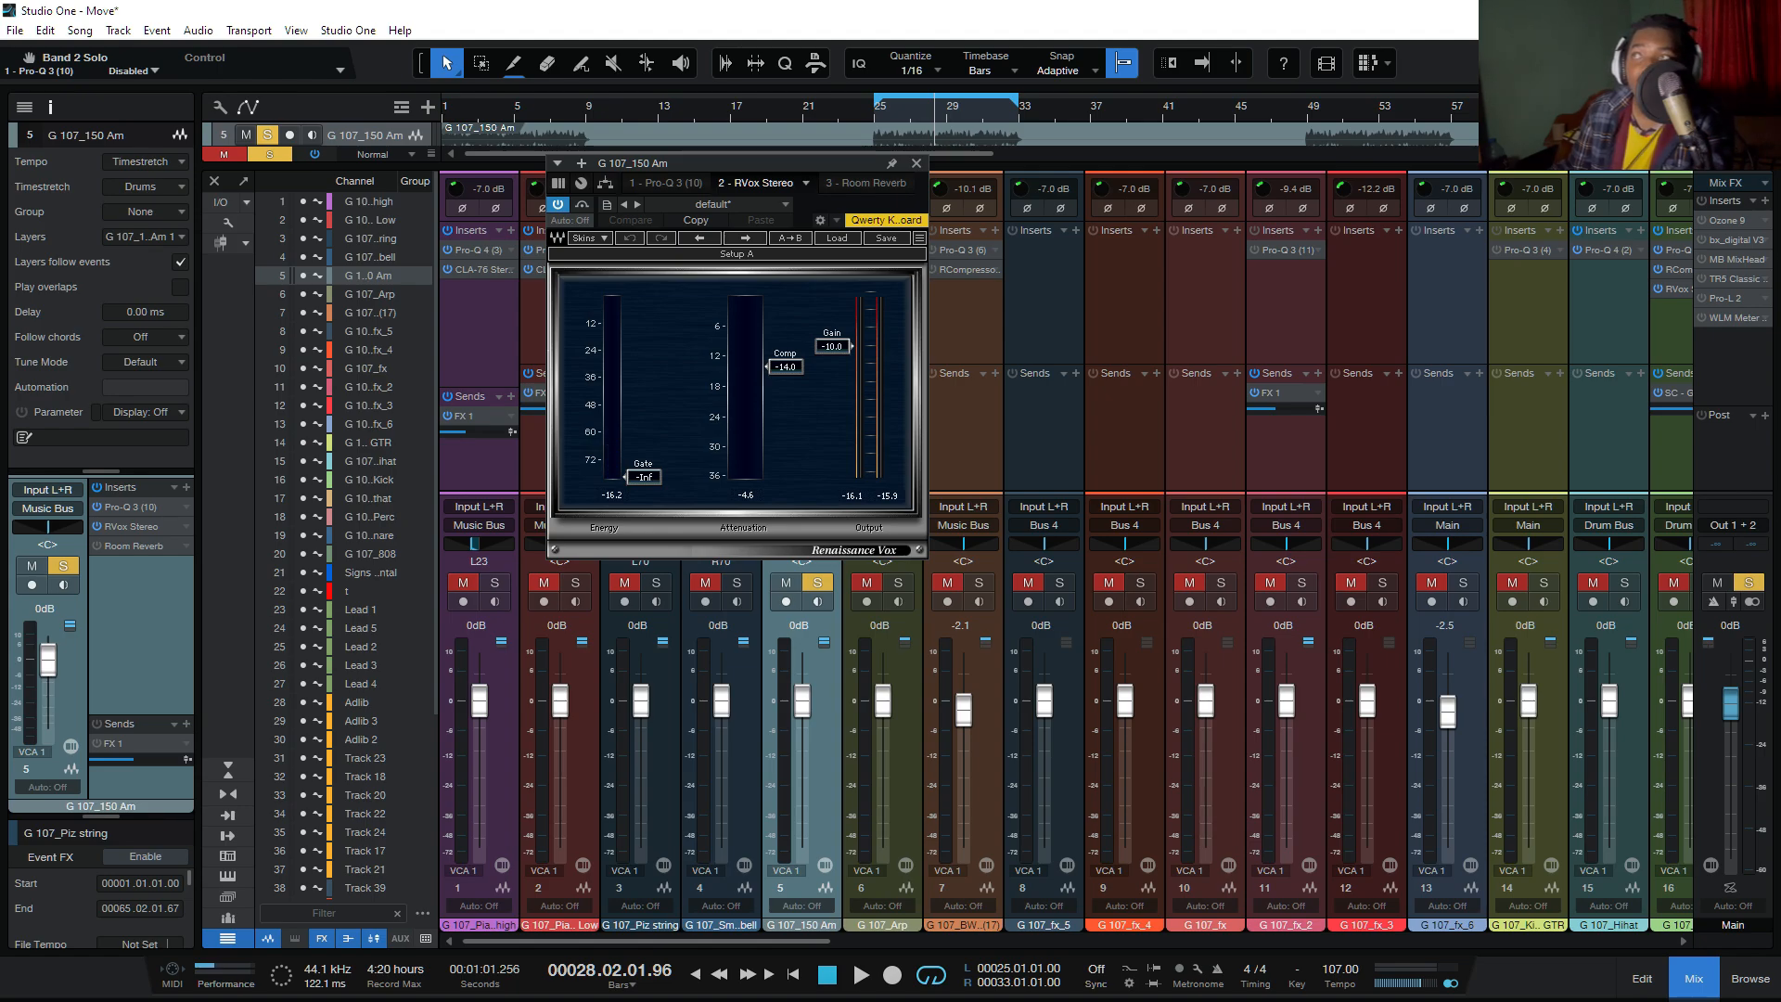
{"action": "key", "text": "space"}
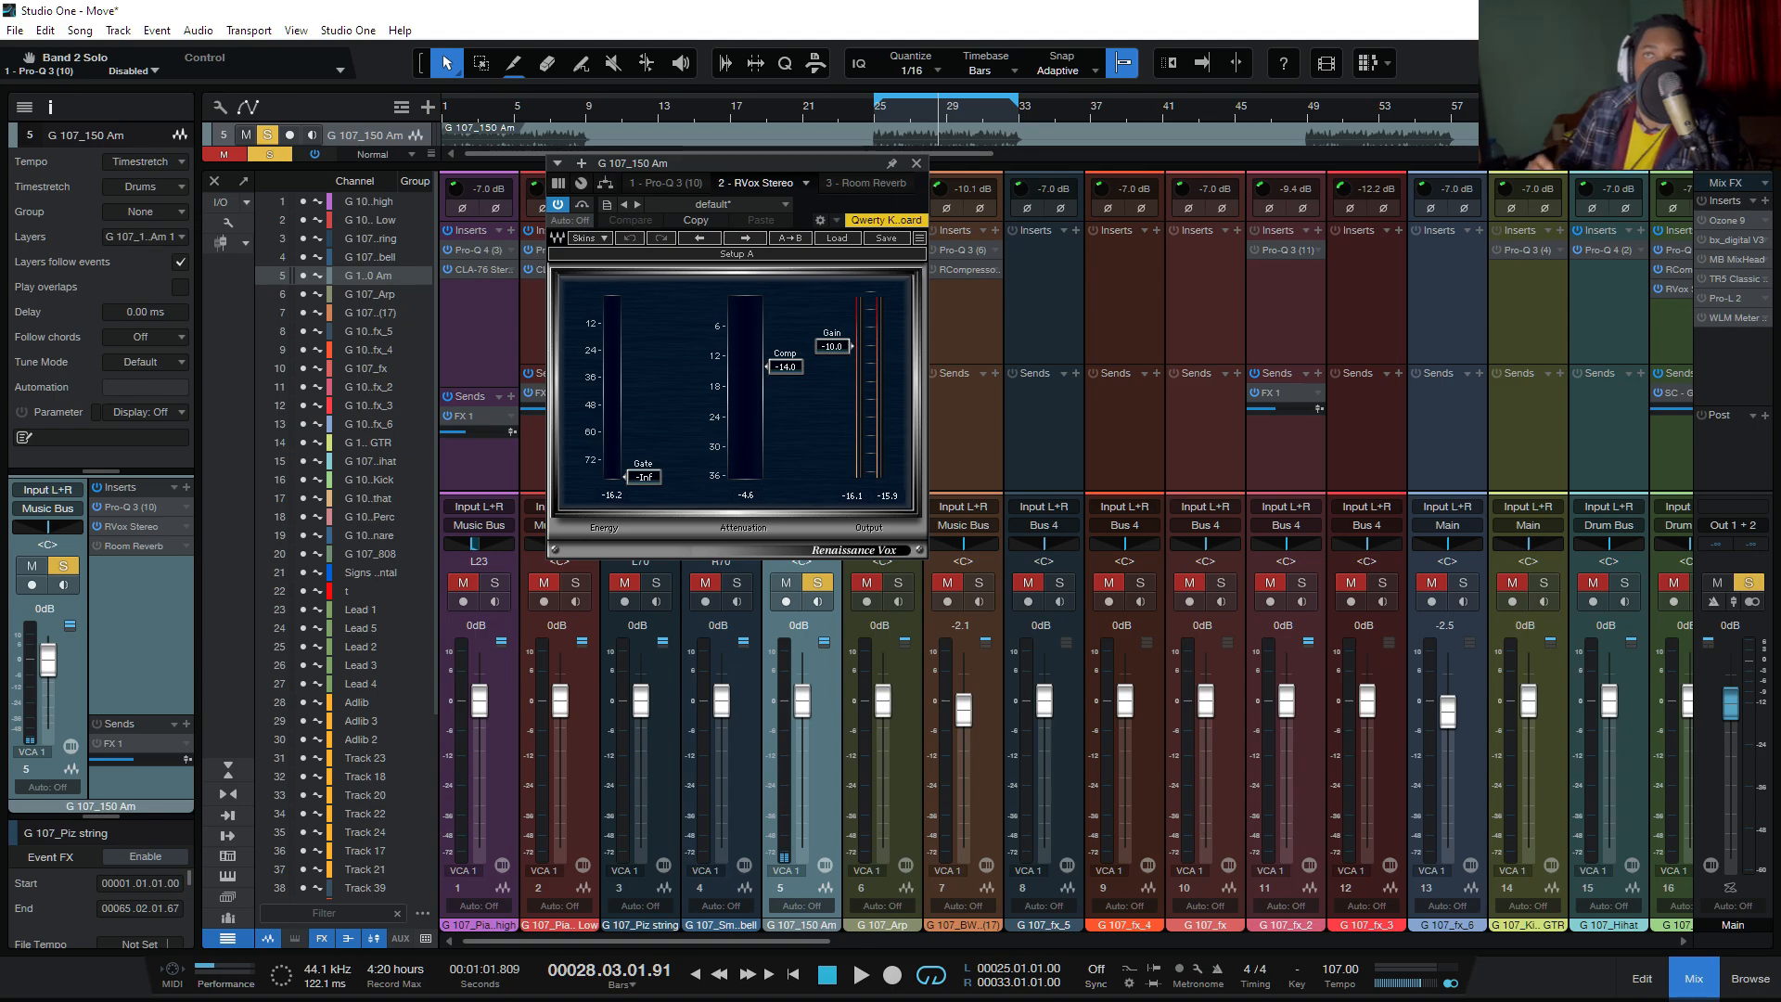
{"action": "key", "text": "space"}
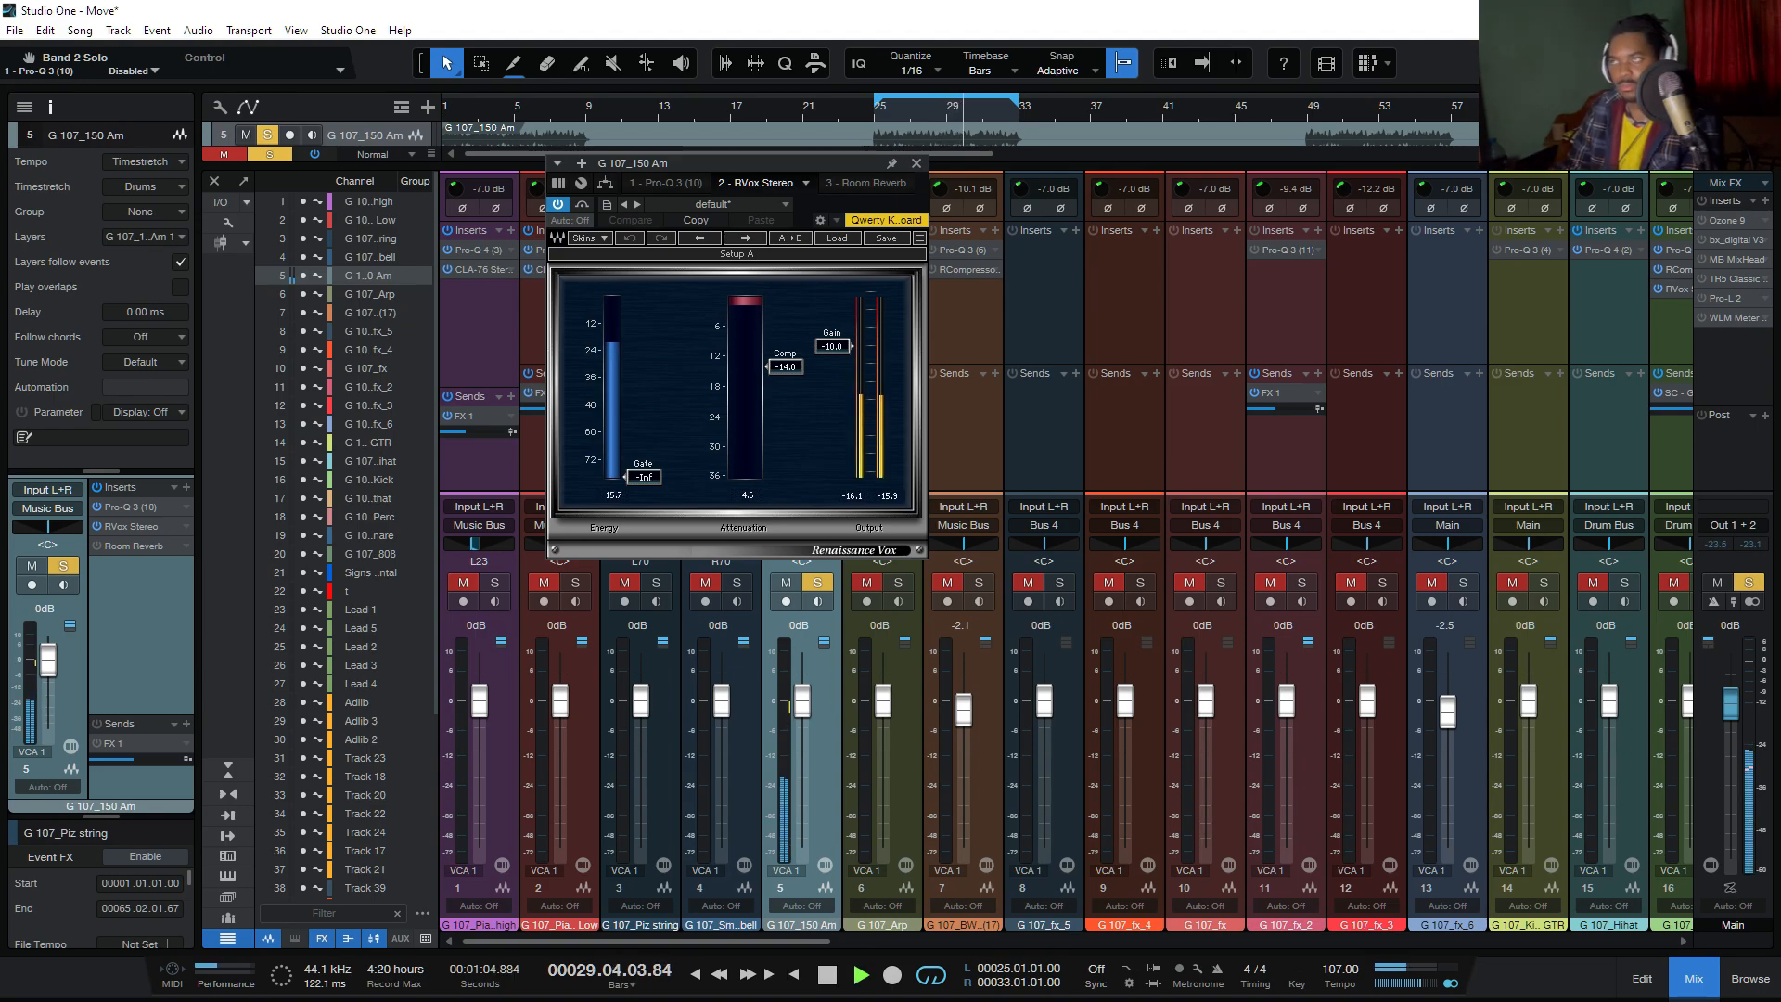
{"action": "key", "text": "space"}
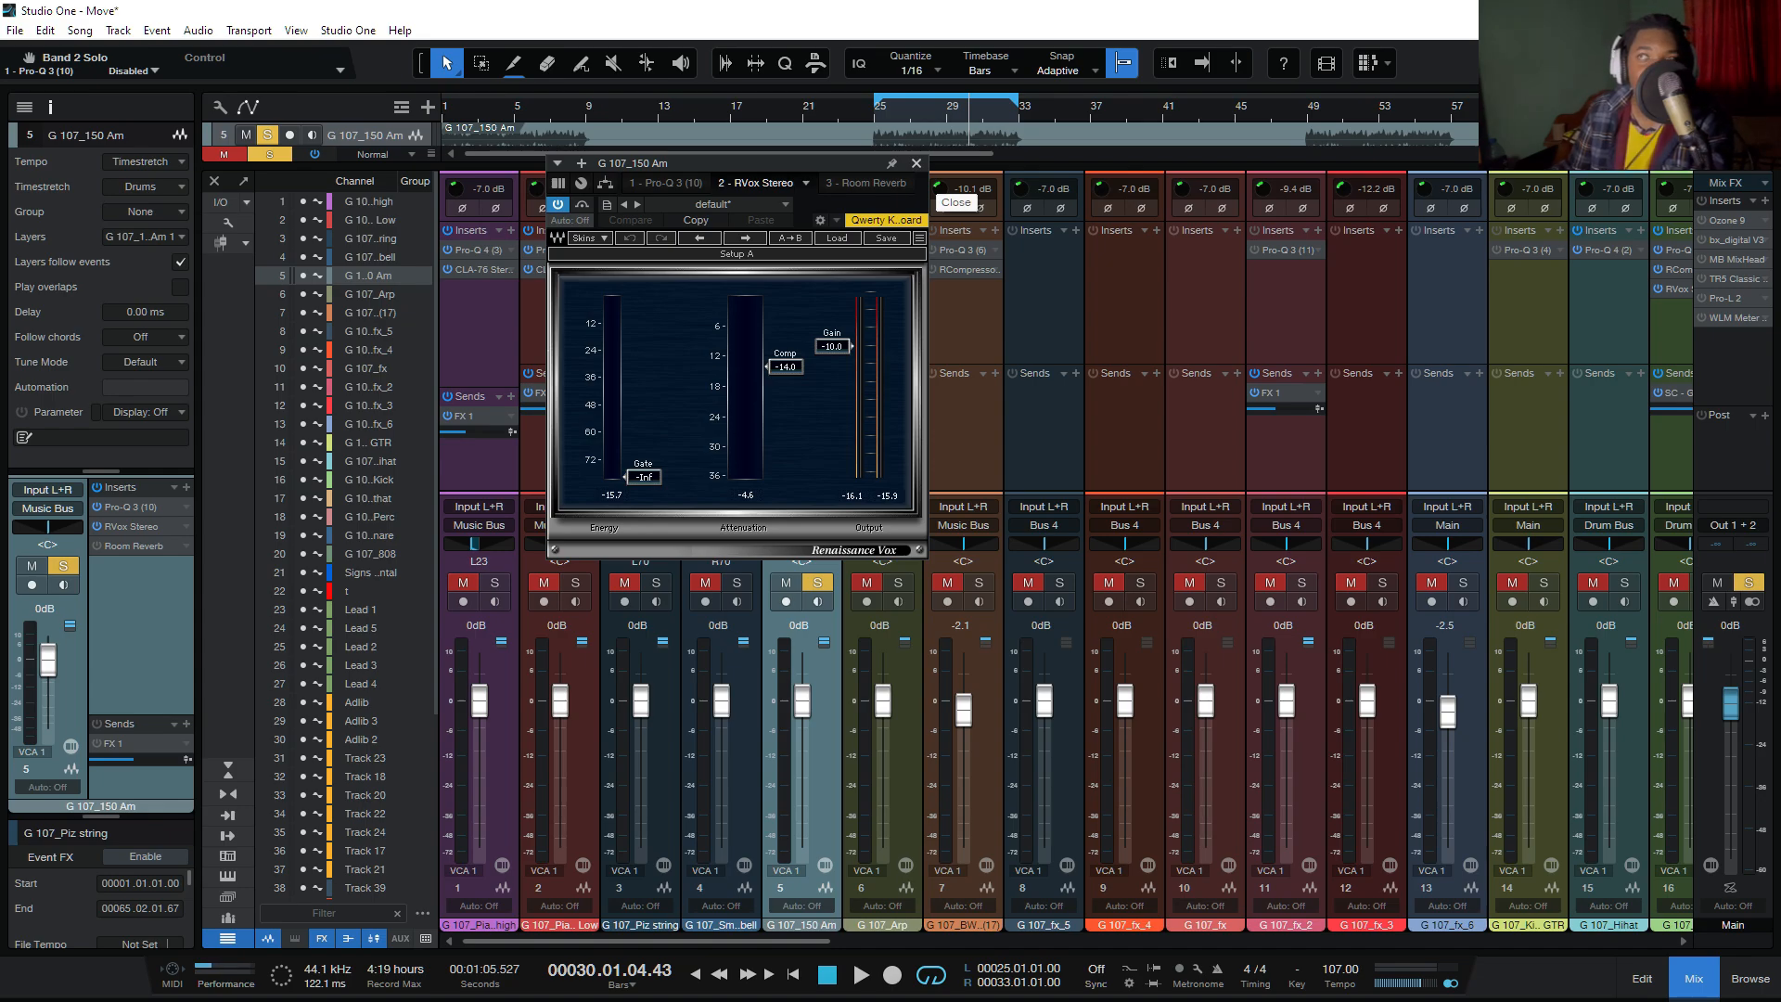
{"action": "left_click", "coordinate": [916, 164]}
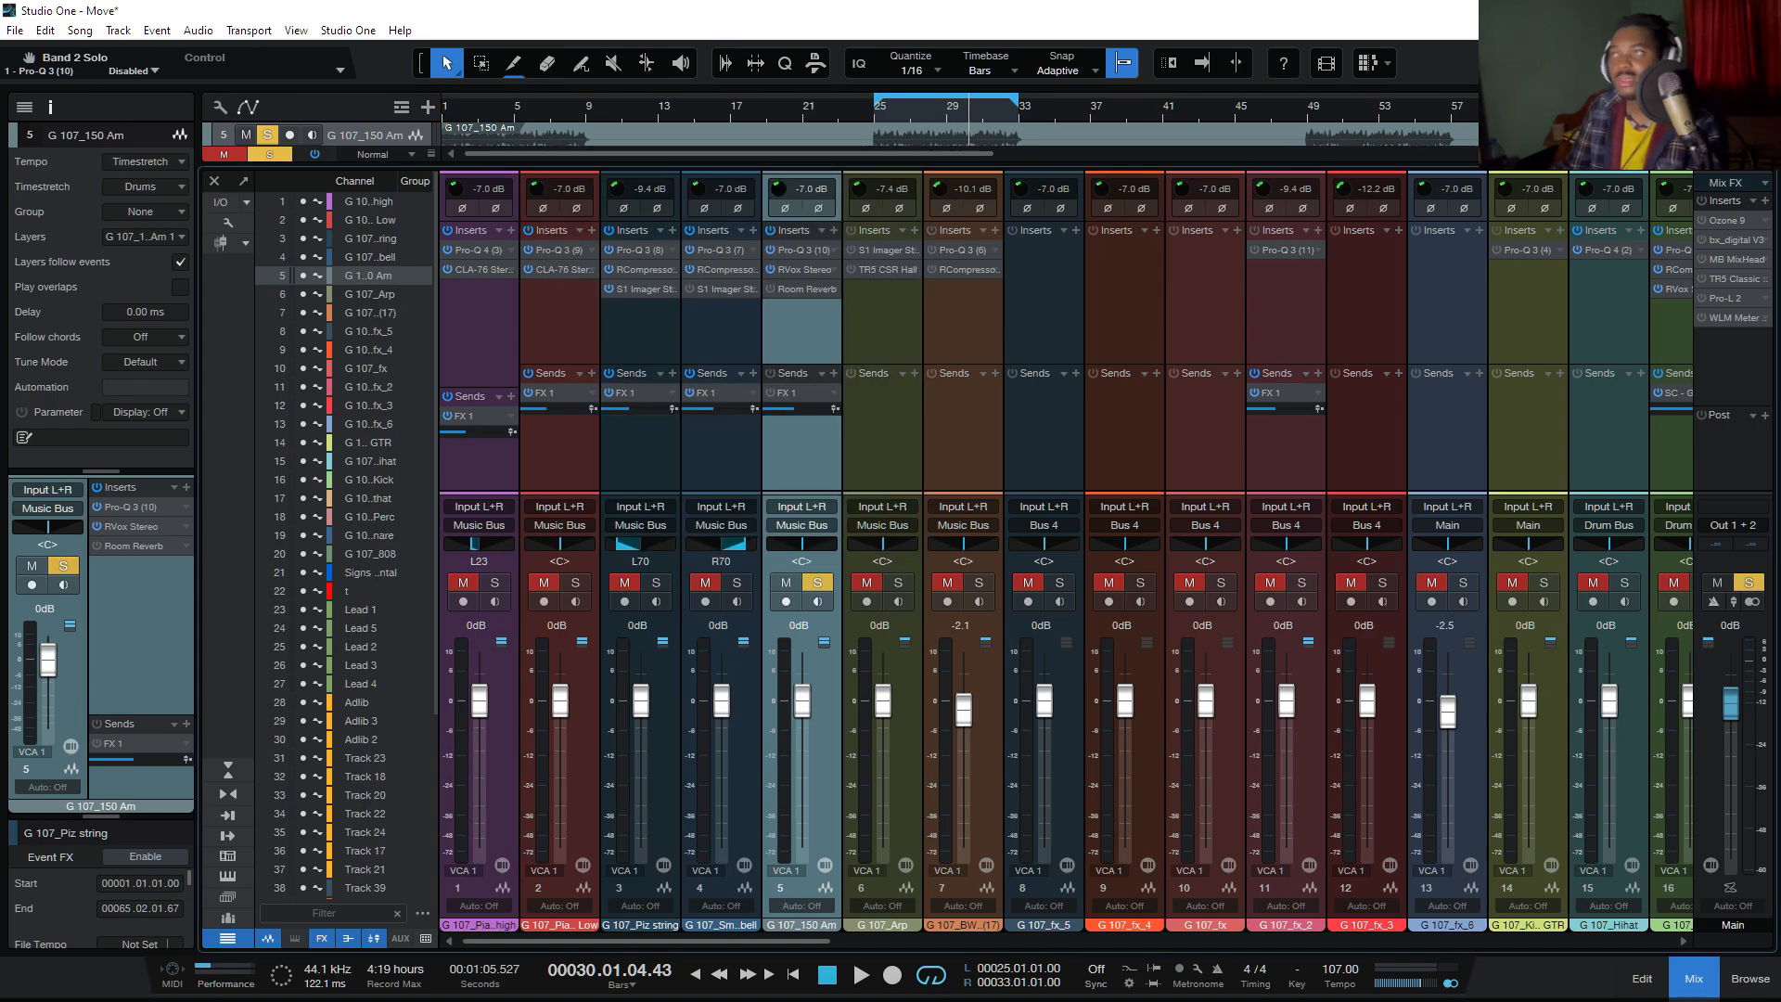
Step: Audition the soloed 150 Am track without plug-in windows, returning to the arrangement view before stopping playback
{"action": "key", "text": "space"}
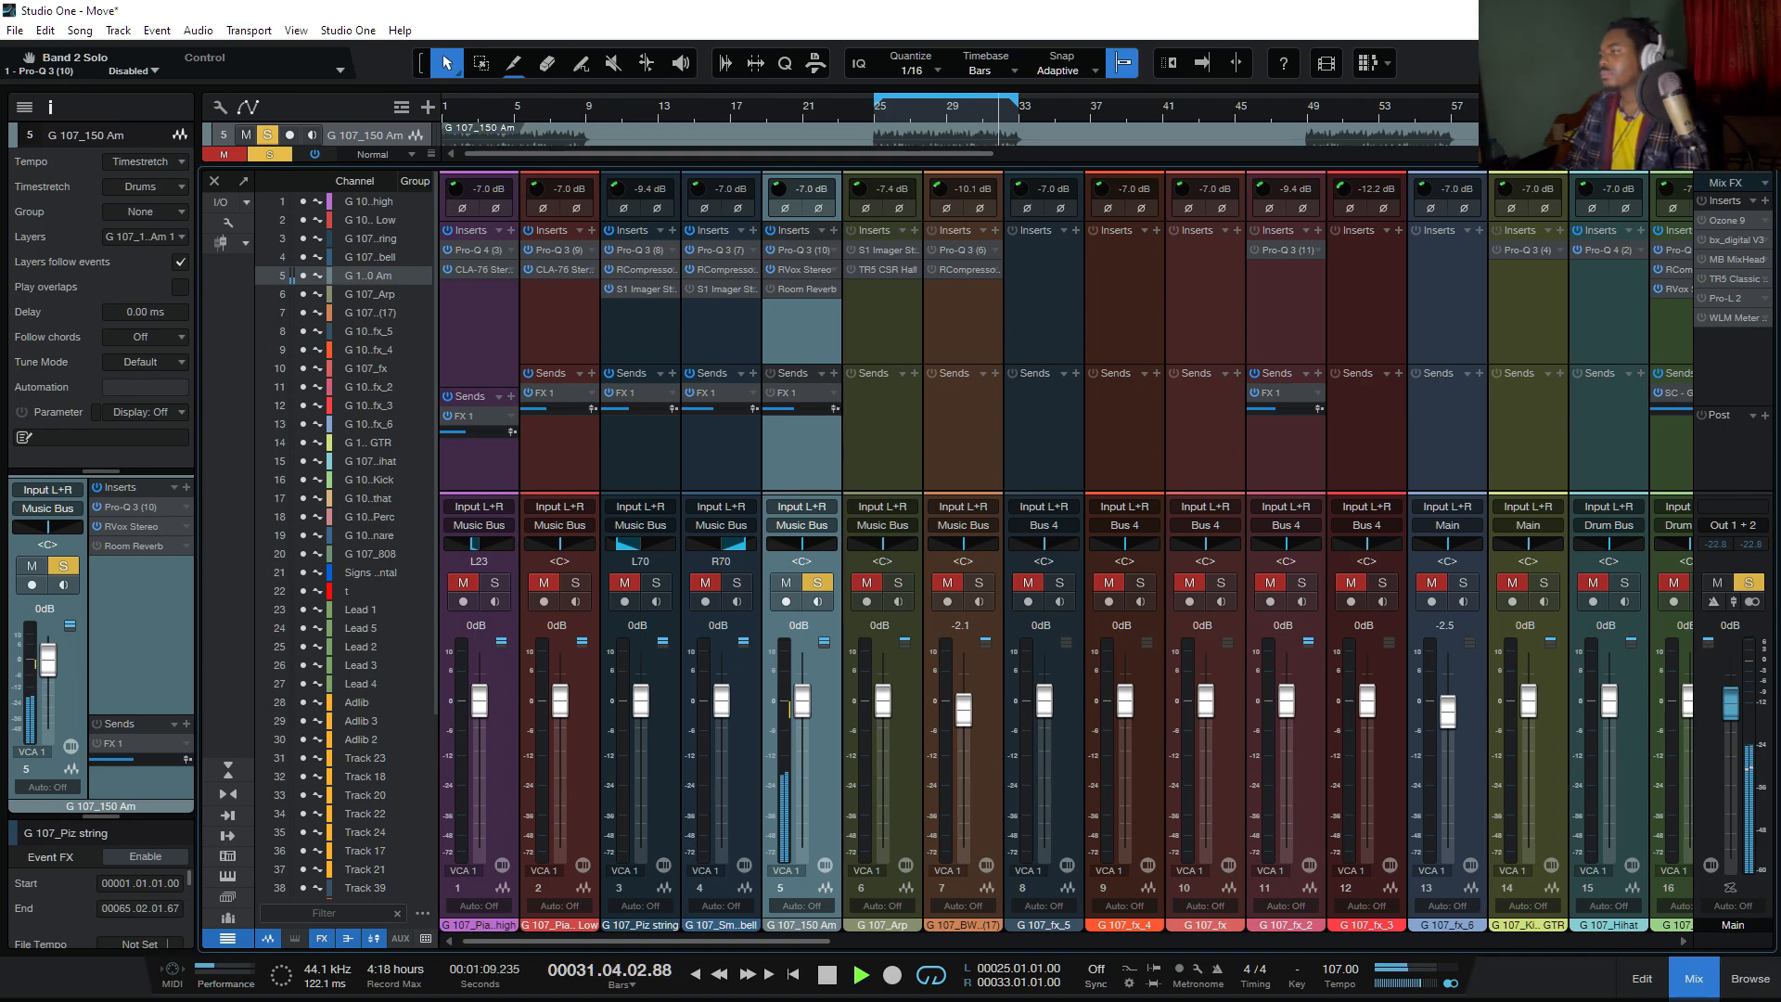
{"action": "key", "text": "F3"}
{"action": "key", "text": "space"}
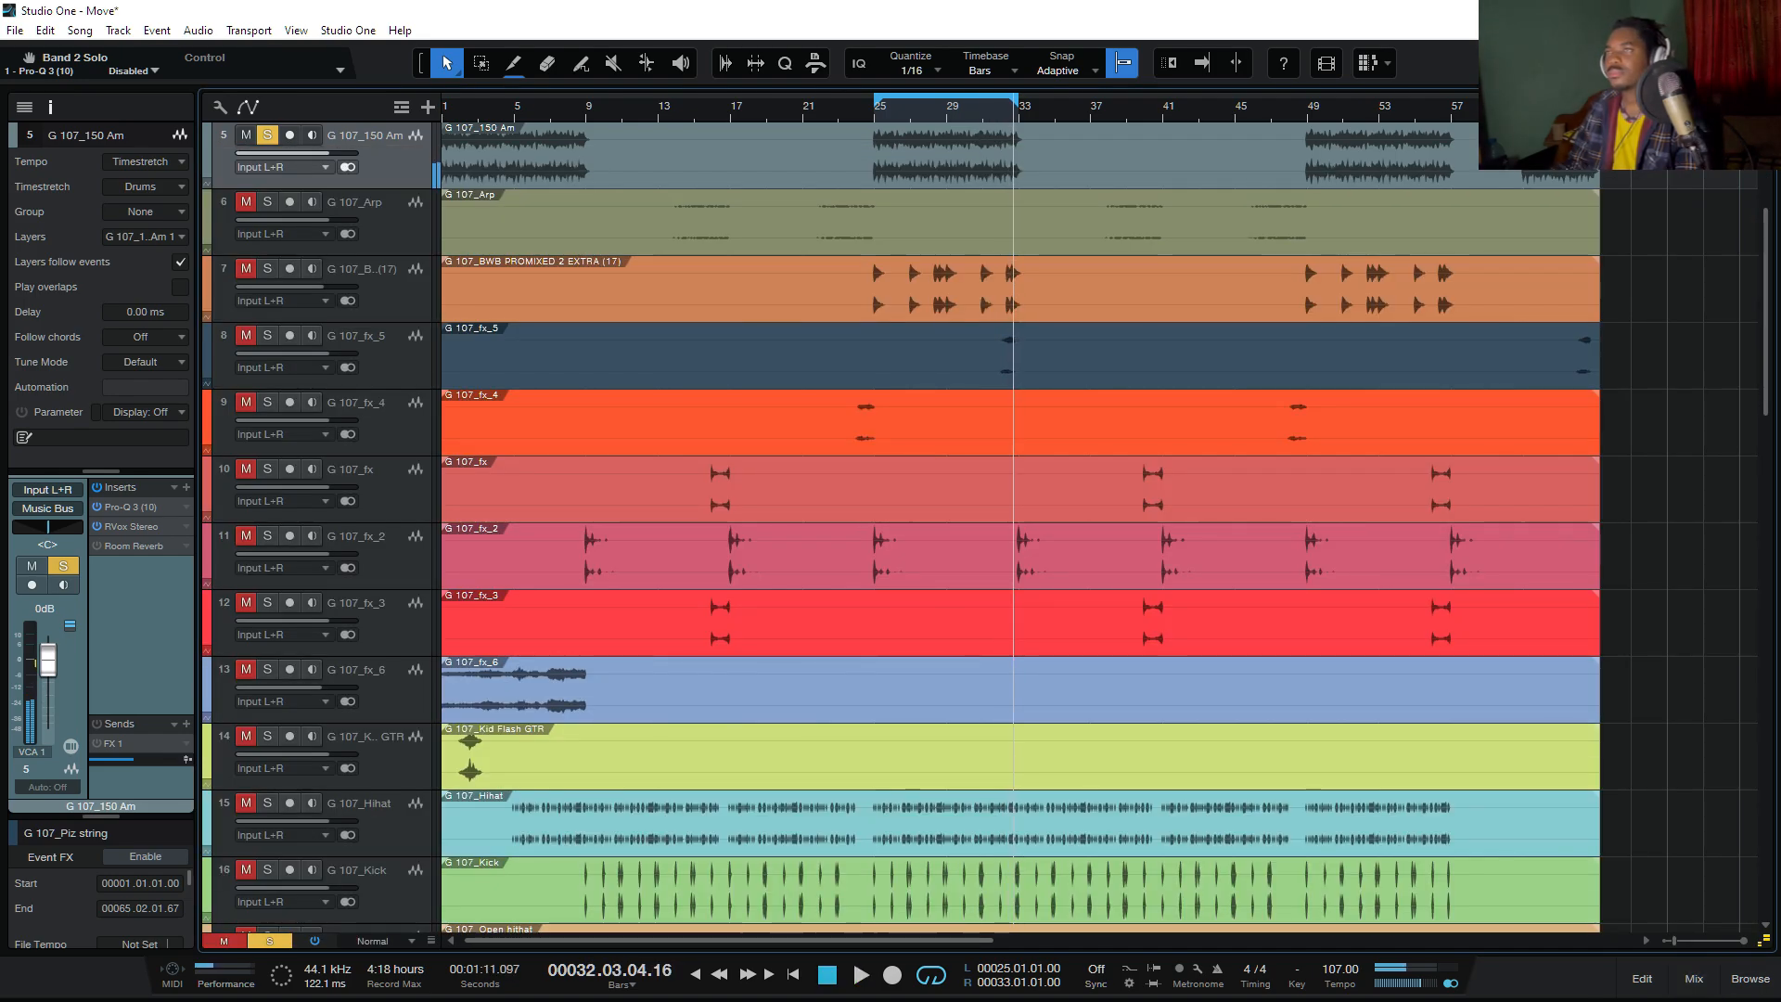
Step: Set the loop range to bars 23–25 and play briefly from bar 21
{"action": "left_click", "coordinate": [803, 104]}
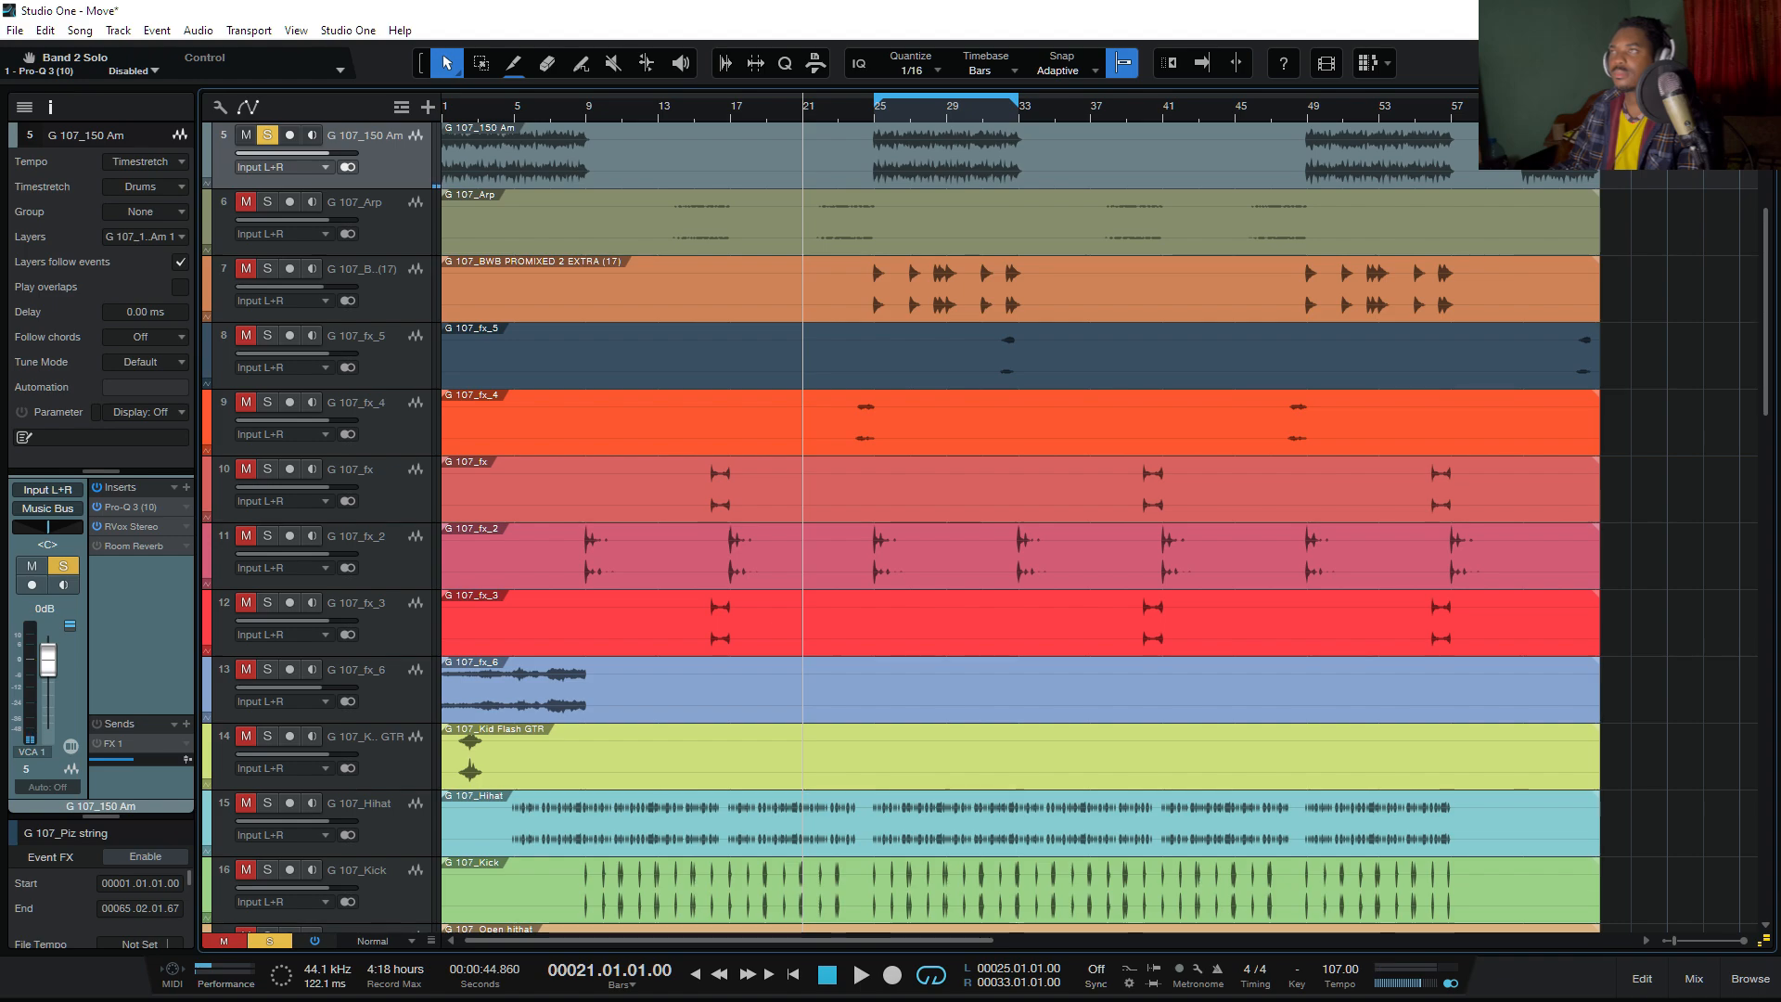
{"action": "left_click_drag", "start_coordinate": [875, 97], "coordinate": [803, 96]}
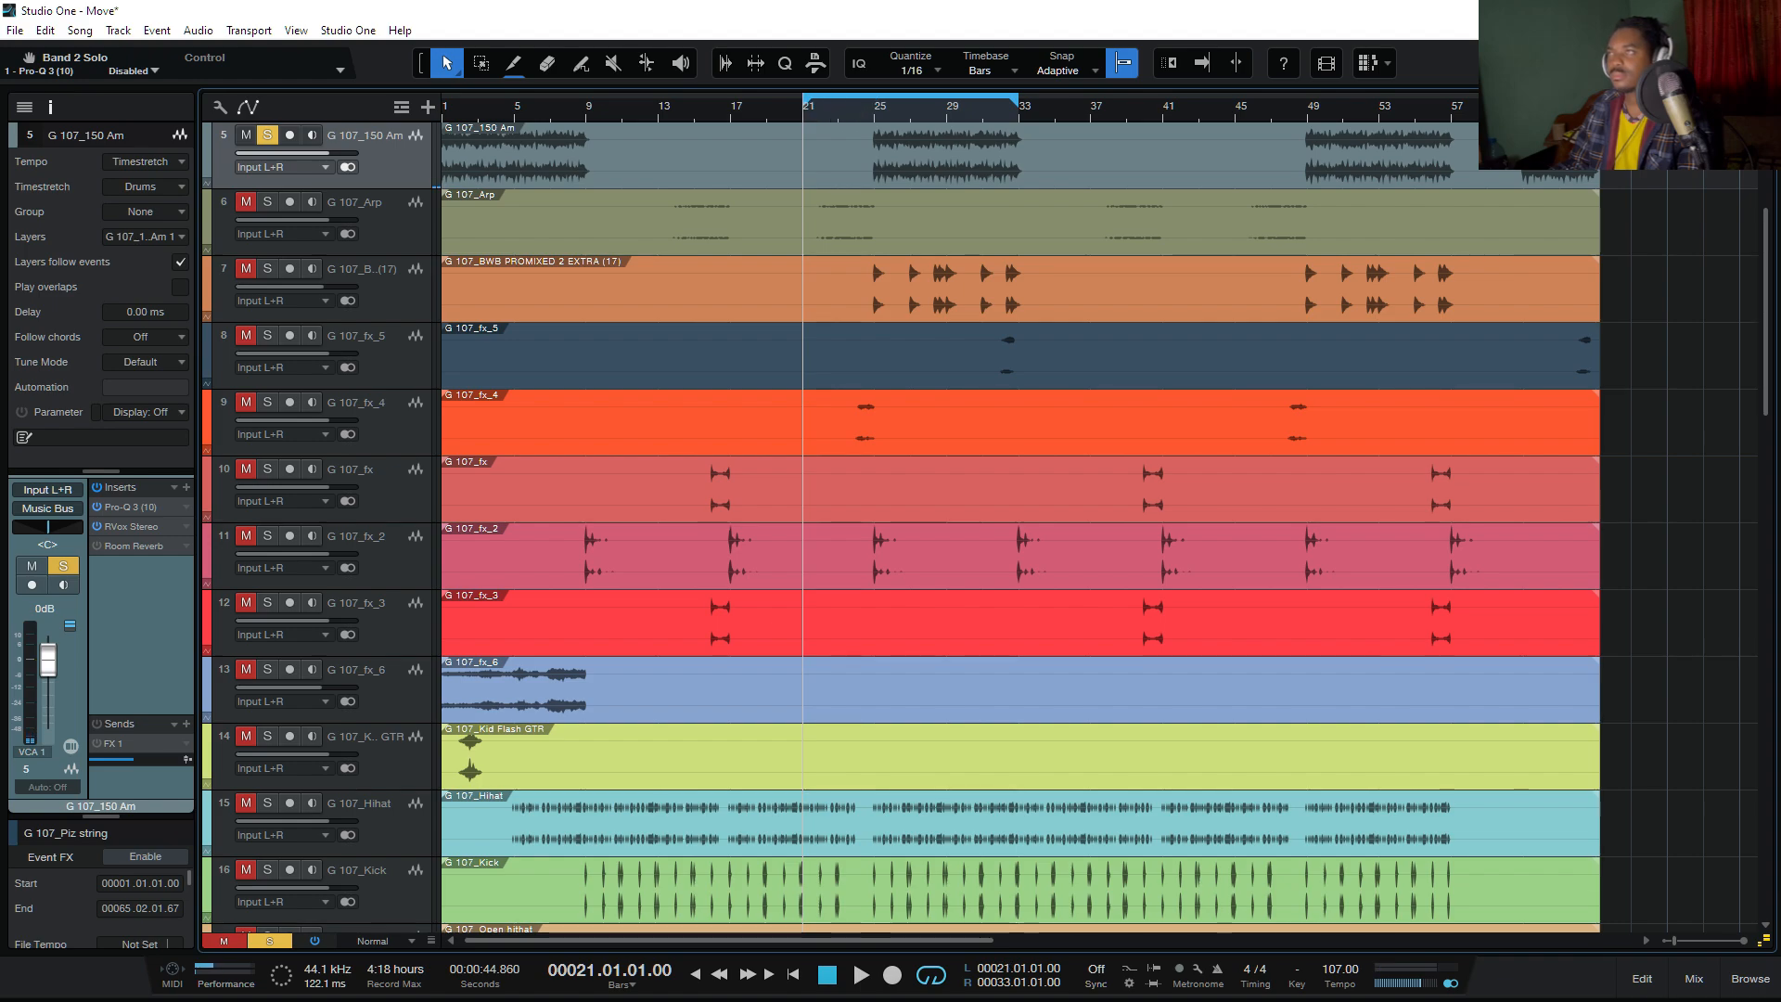
{"action": "left_click_drag", "start_coordinate": [1018, 97], "coordinate": [872, 97]}
{"action": "key", "text": "space"}
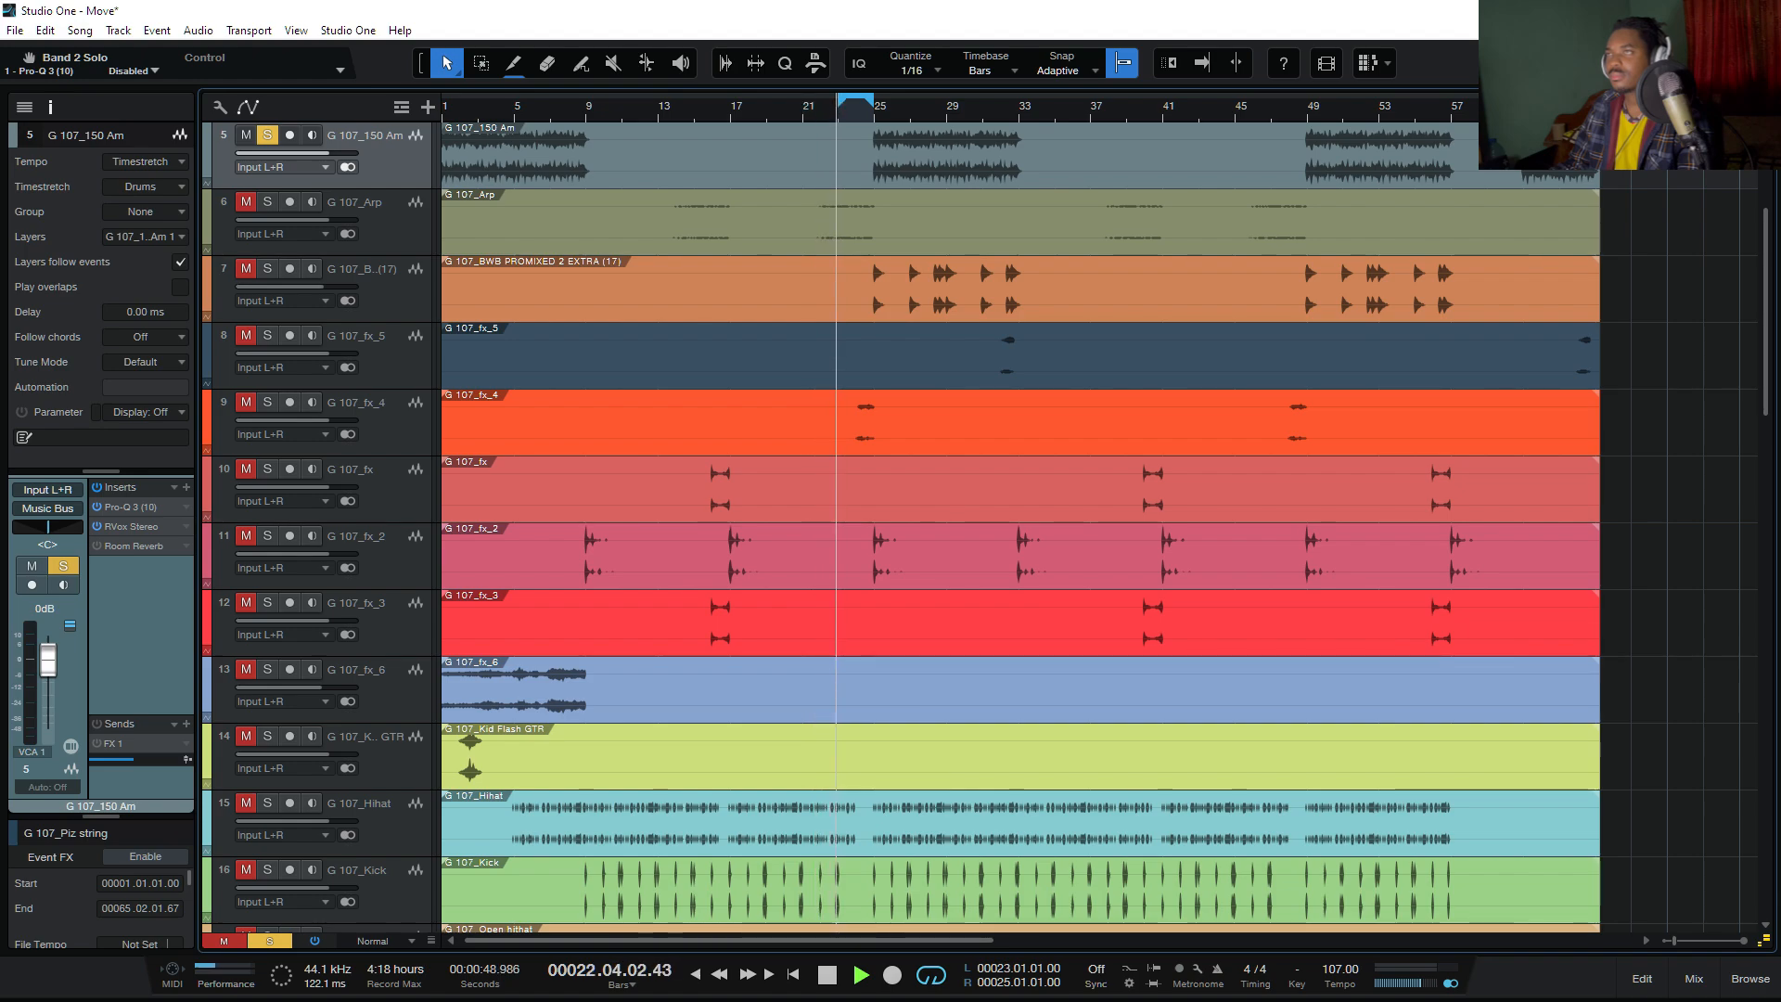
{"action": "key", "text": "space"}
Step: Solo the Arp track and audition it with the loop set to bars 21–25, then stop playback in the mixer
{"action": "left_click", "coordinate": [381, 223]}
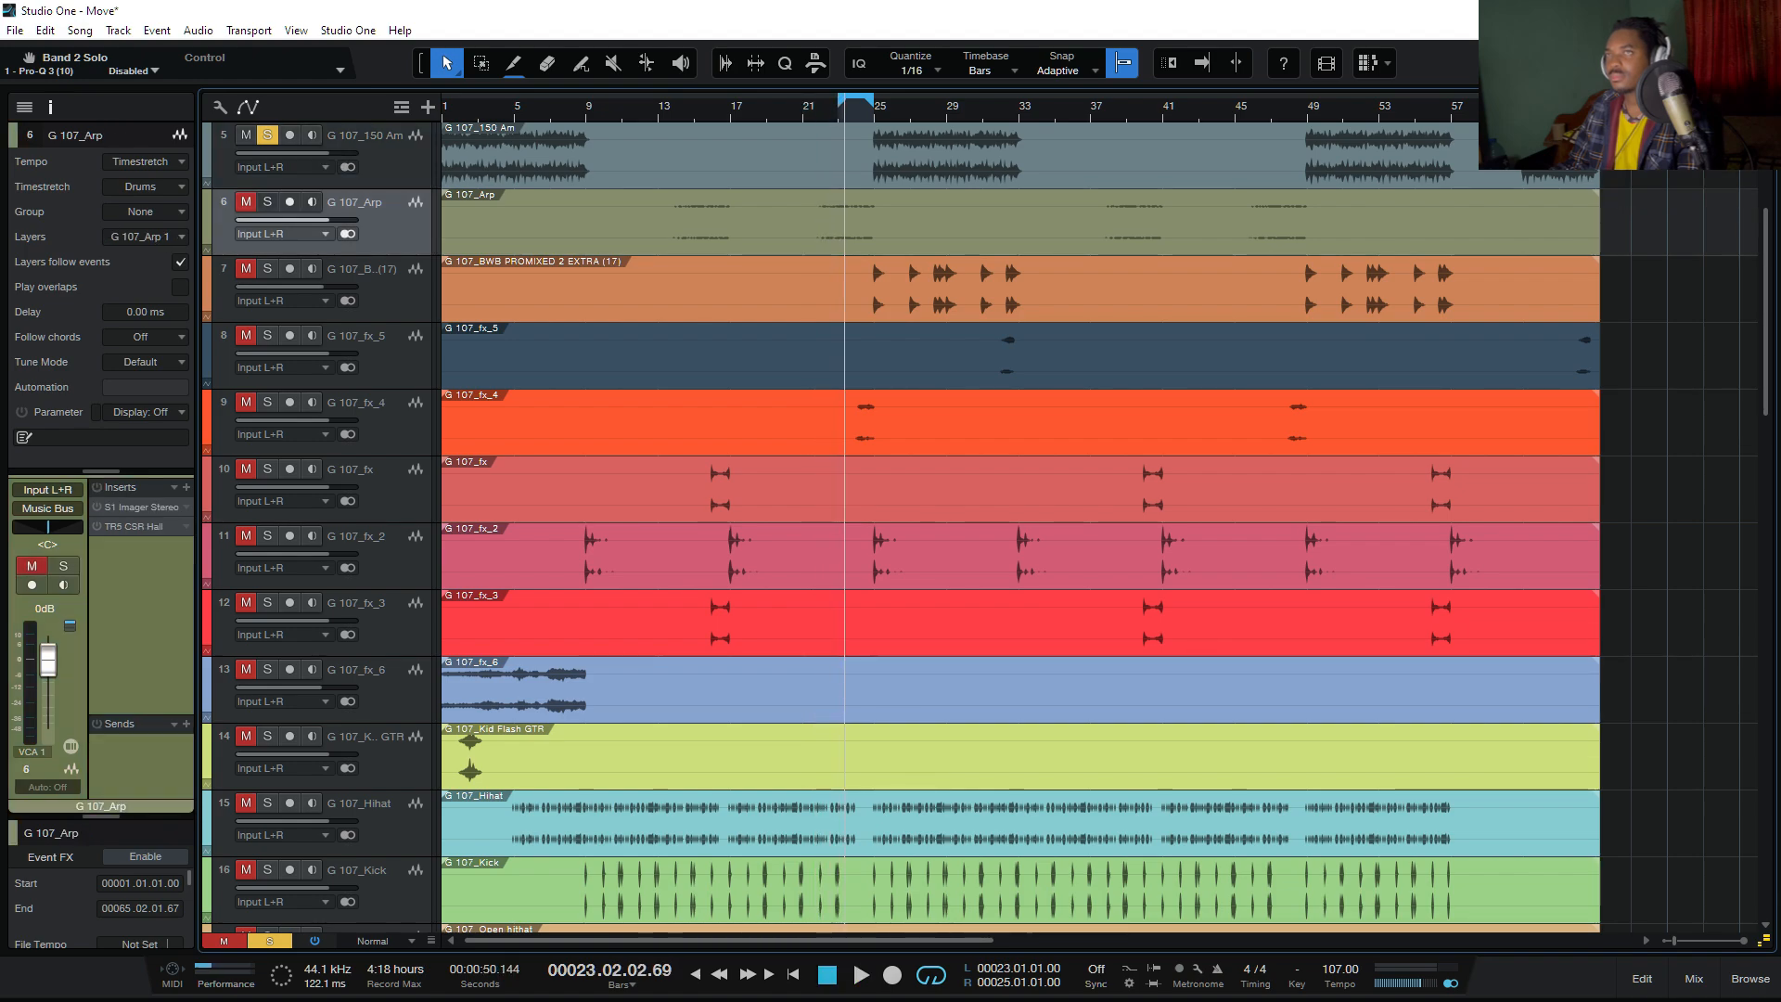
{"action": "key", "text": "m"}
{"action": "key", "text": "s"}
{"action": "key", "text": "space"}
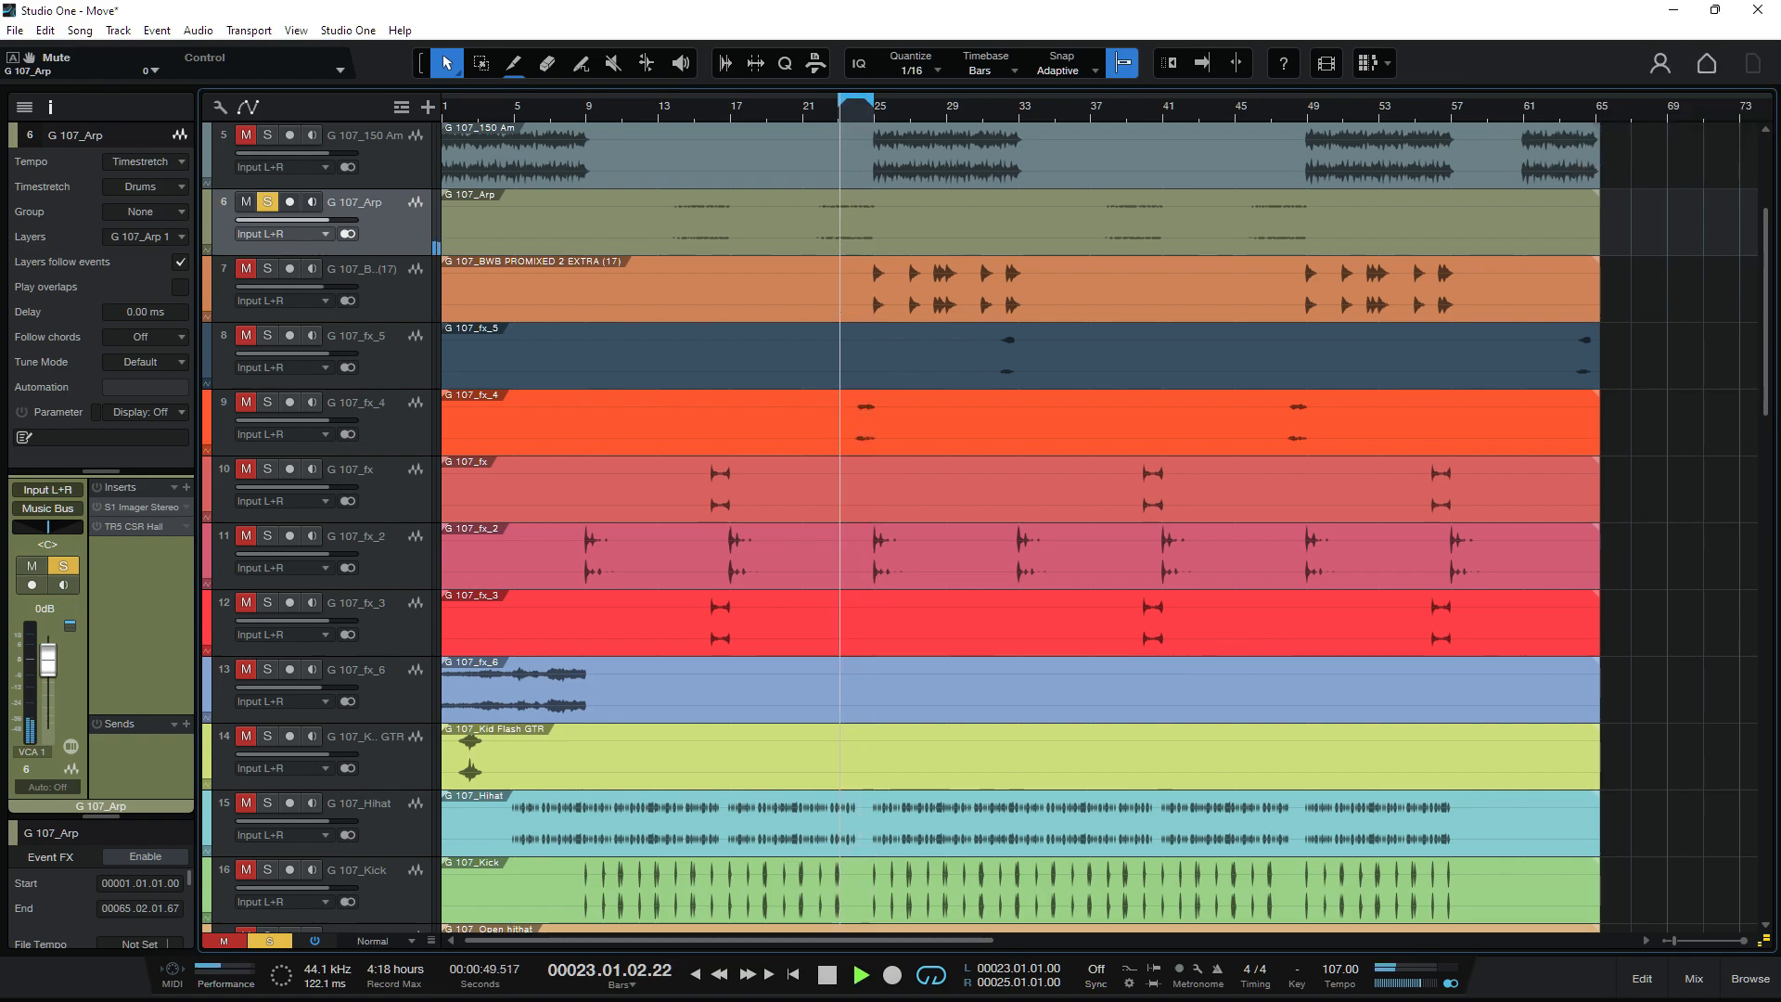
{"action": "key", "text": "space"}
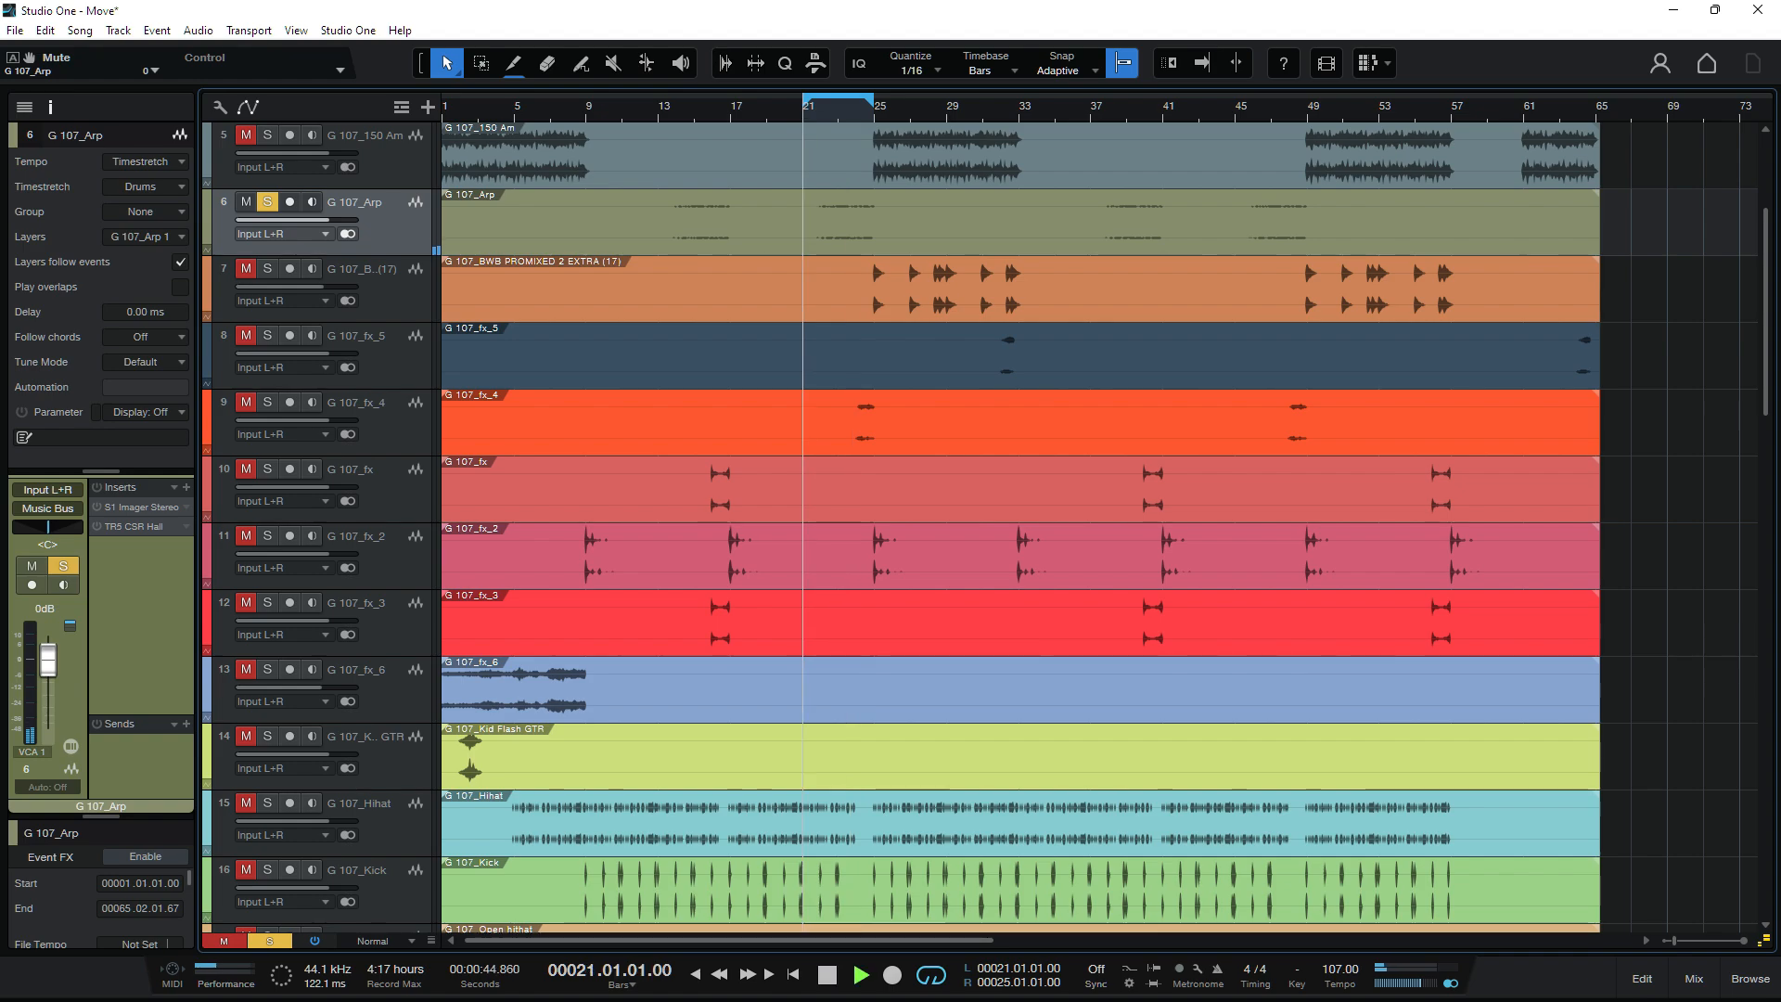
{"action": "left_click", "coordinate": [1694, 979]}
{"action": "key", "text": "space"}
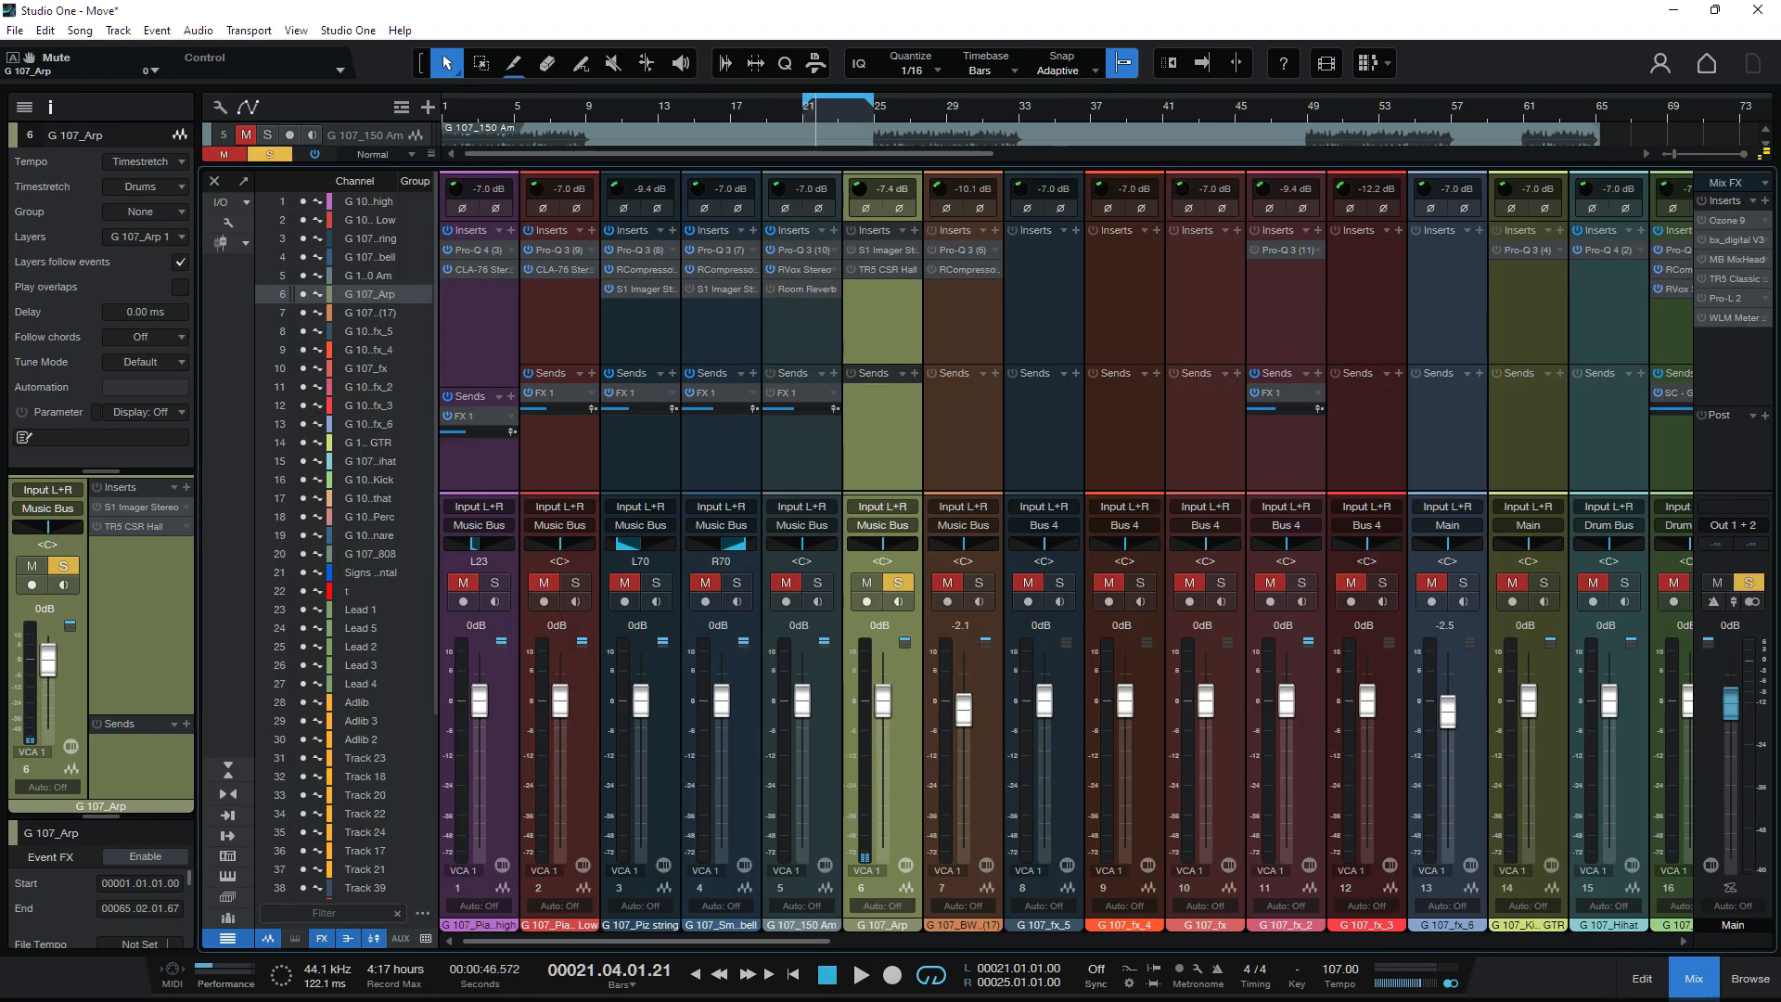
Step: Take the Arp channel out of solo, activate its inserts, and examine its S1 Stereo Imager settings
{"action": "left_click", "coordinate": [898, 583]}
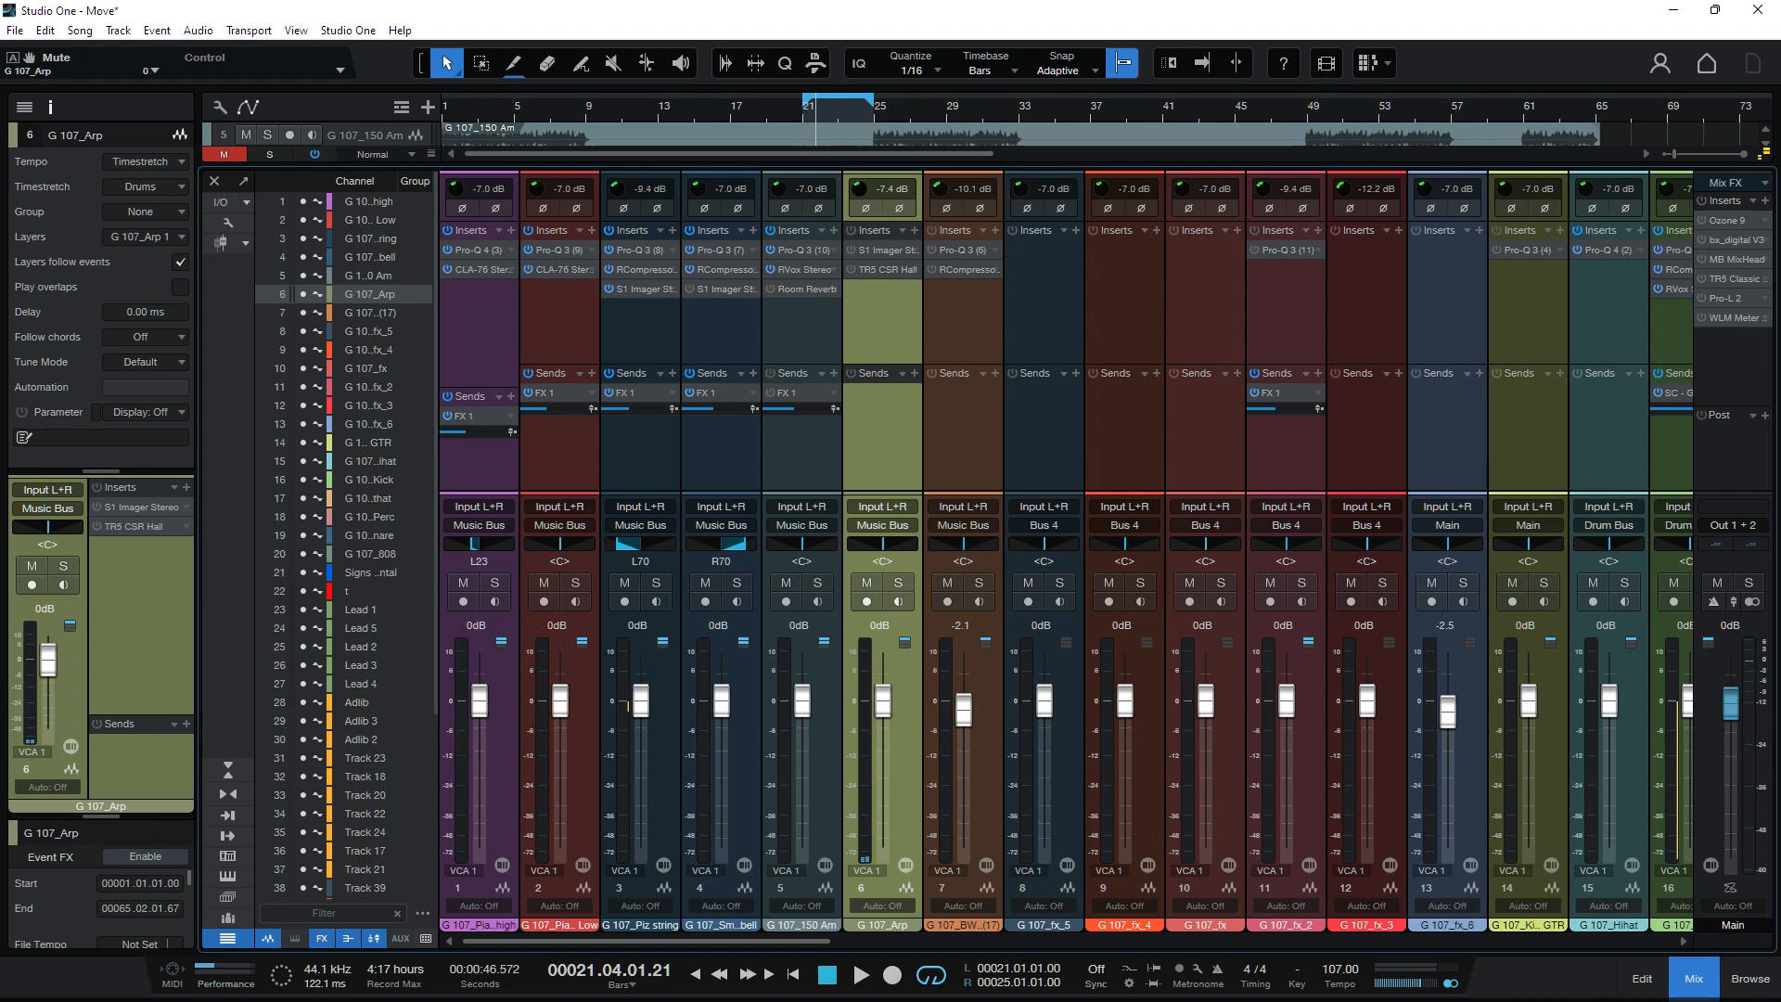
{"action": "left_click", "coordinate": [852, 231]}
{"action": "left_click", "coordinate": [915, 250]}
{"action": "left_click", "coordinate": [932, 272]}
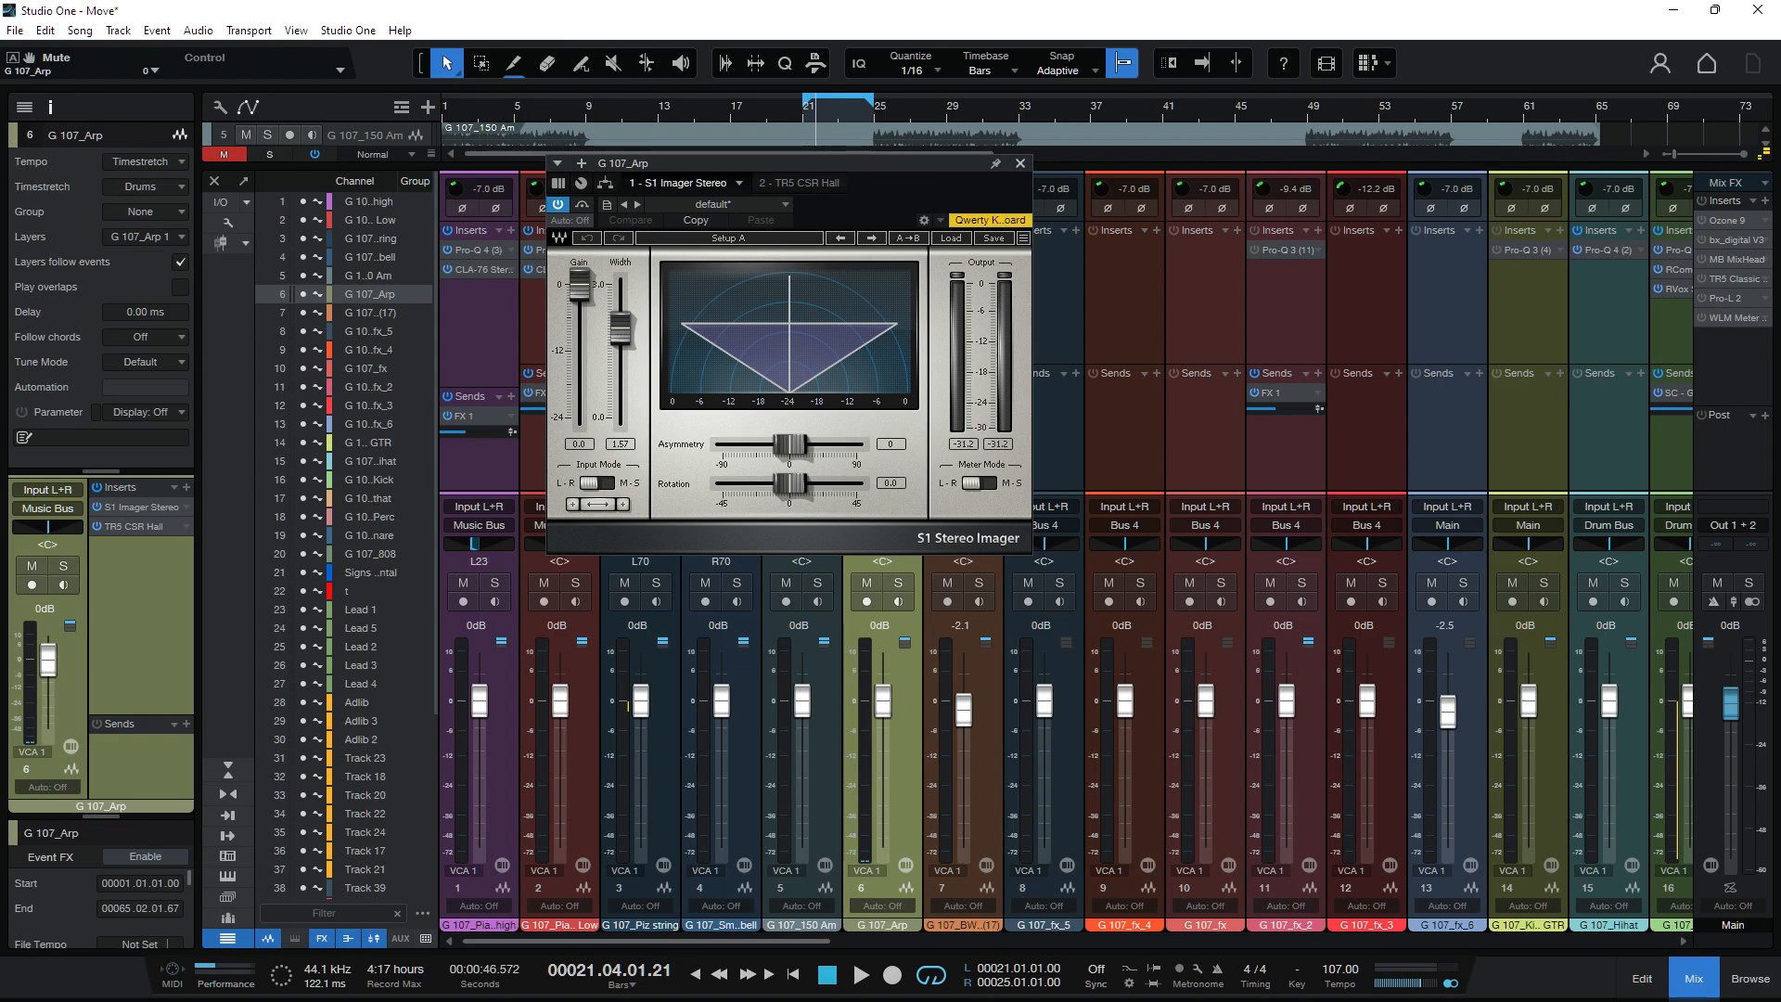
{"action": "left_click", "coordinate": [1020, 163]}
Step: Open the Arp channel's TR5 CSR Hall reverb, examine its Large Hall 2 settings during playback, and close it
{"action": "left_click", "coordinate": [915, 270]}
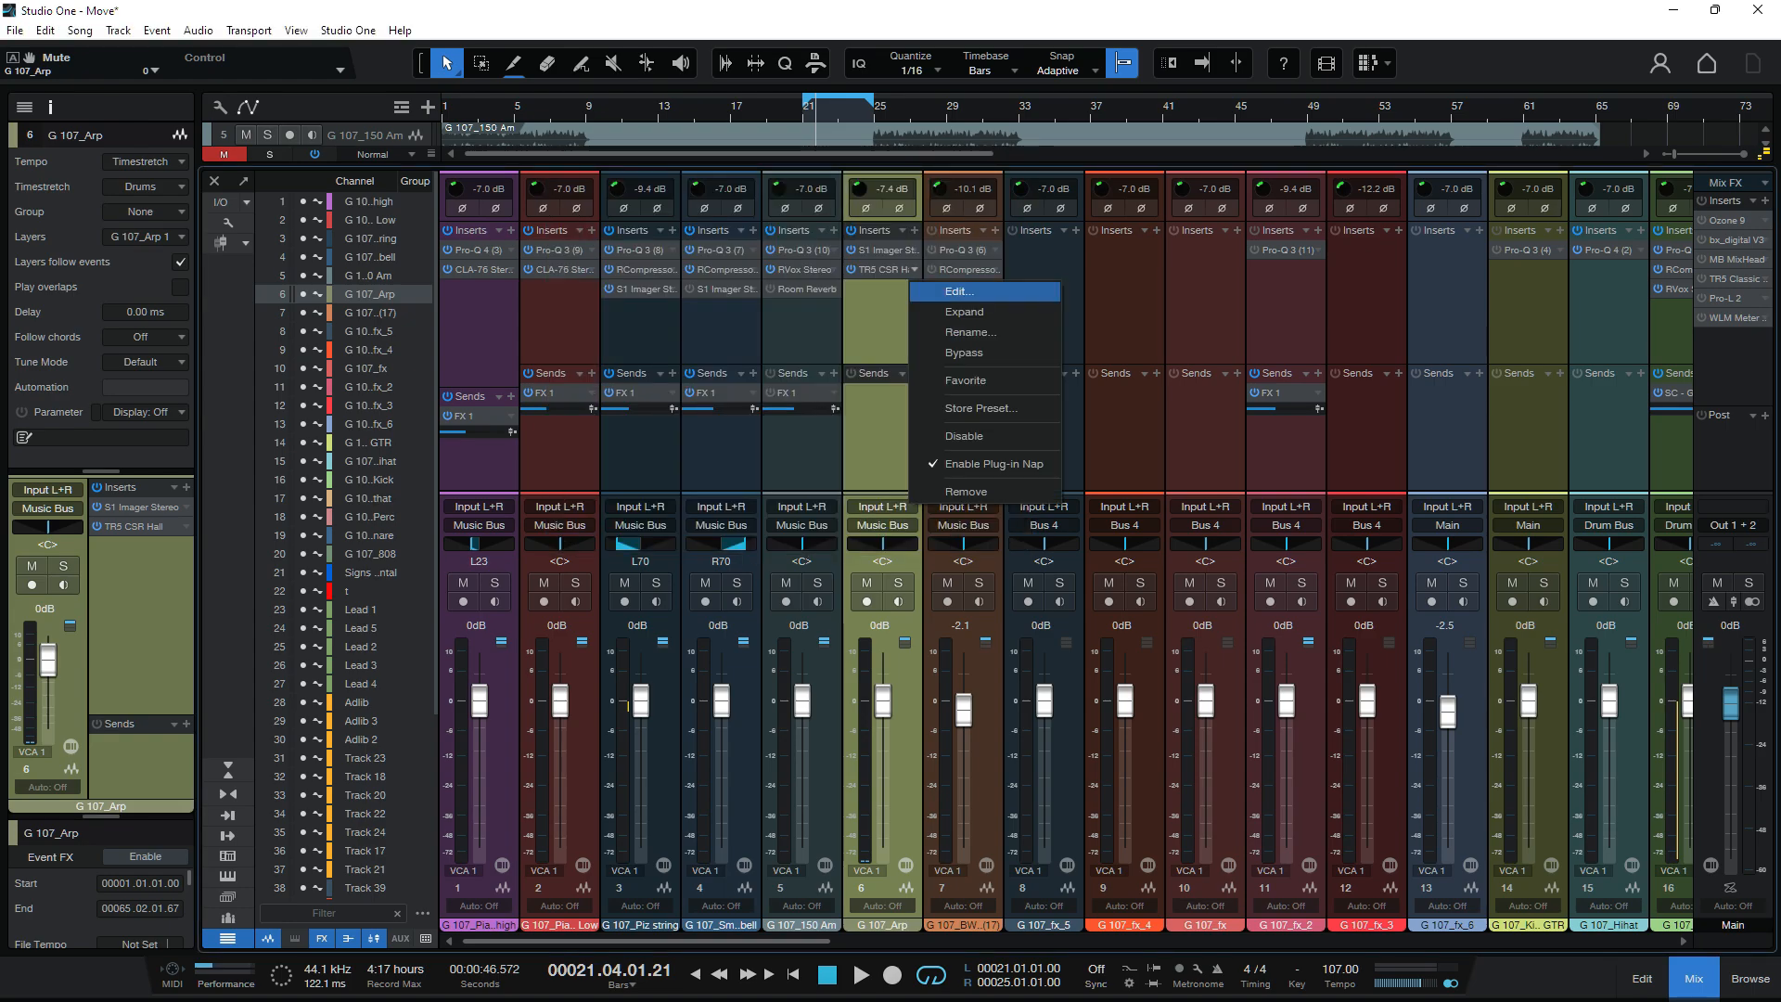
{"action": "left_click", "coordinate": [933, 290]}
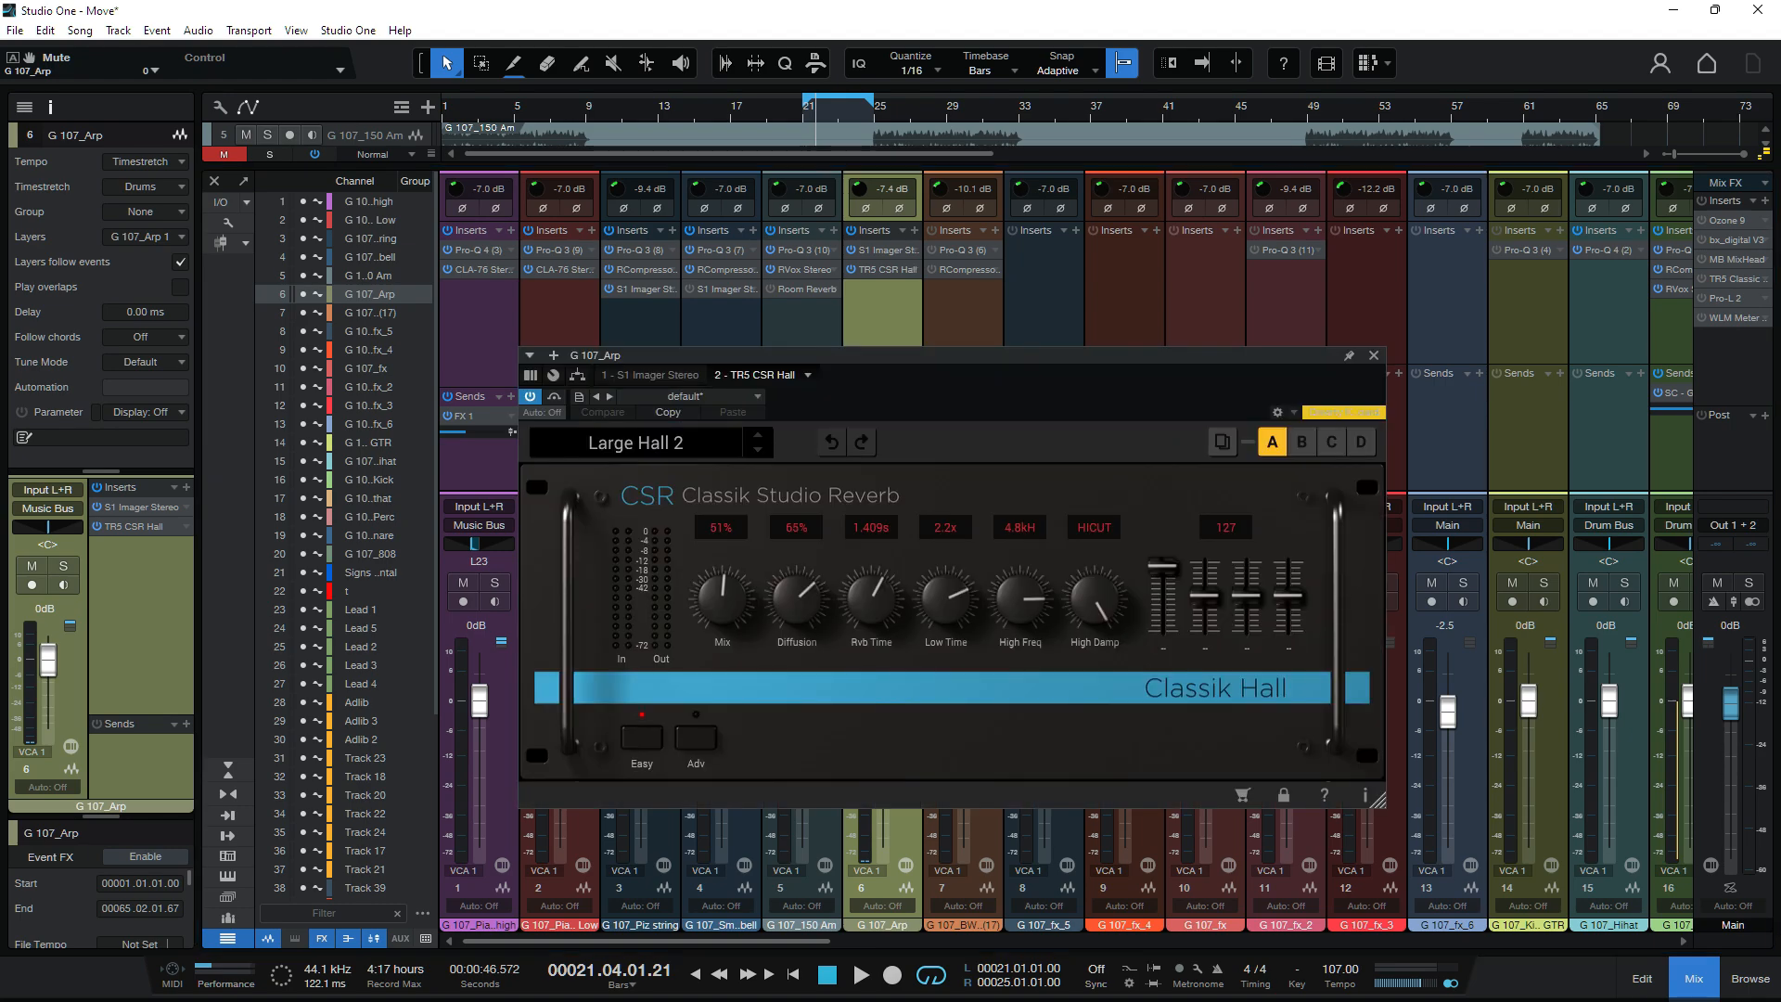
{"action": "key", "text": "space"}
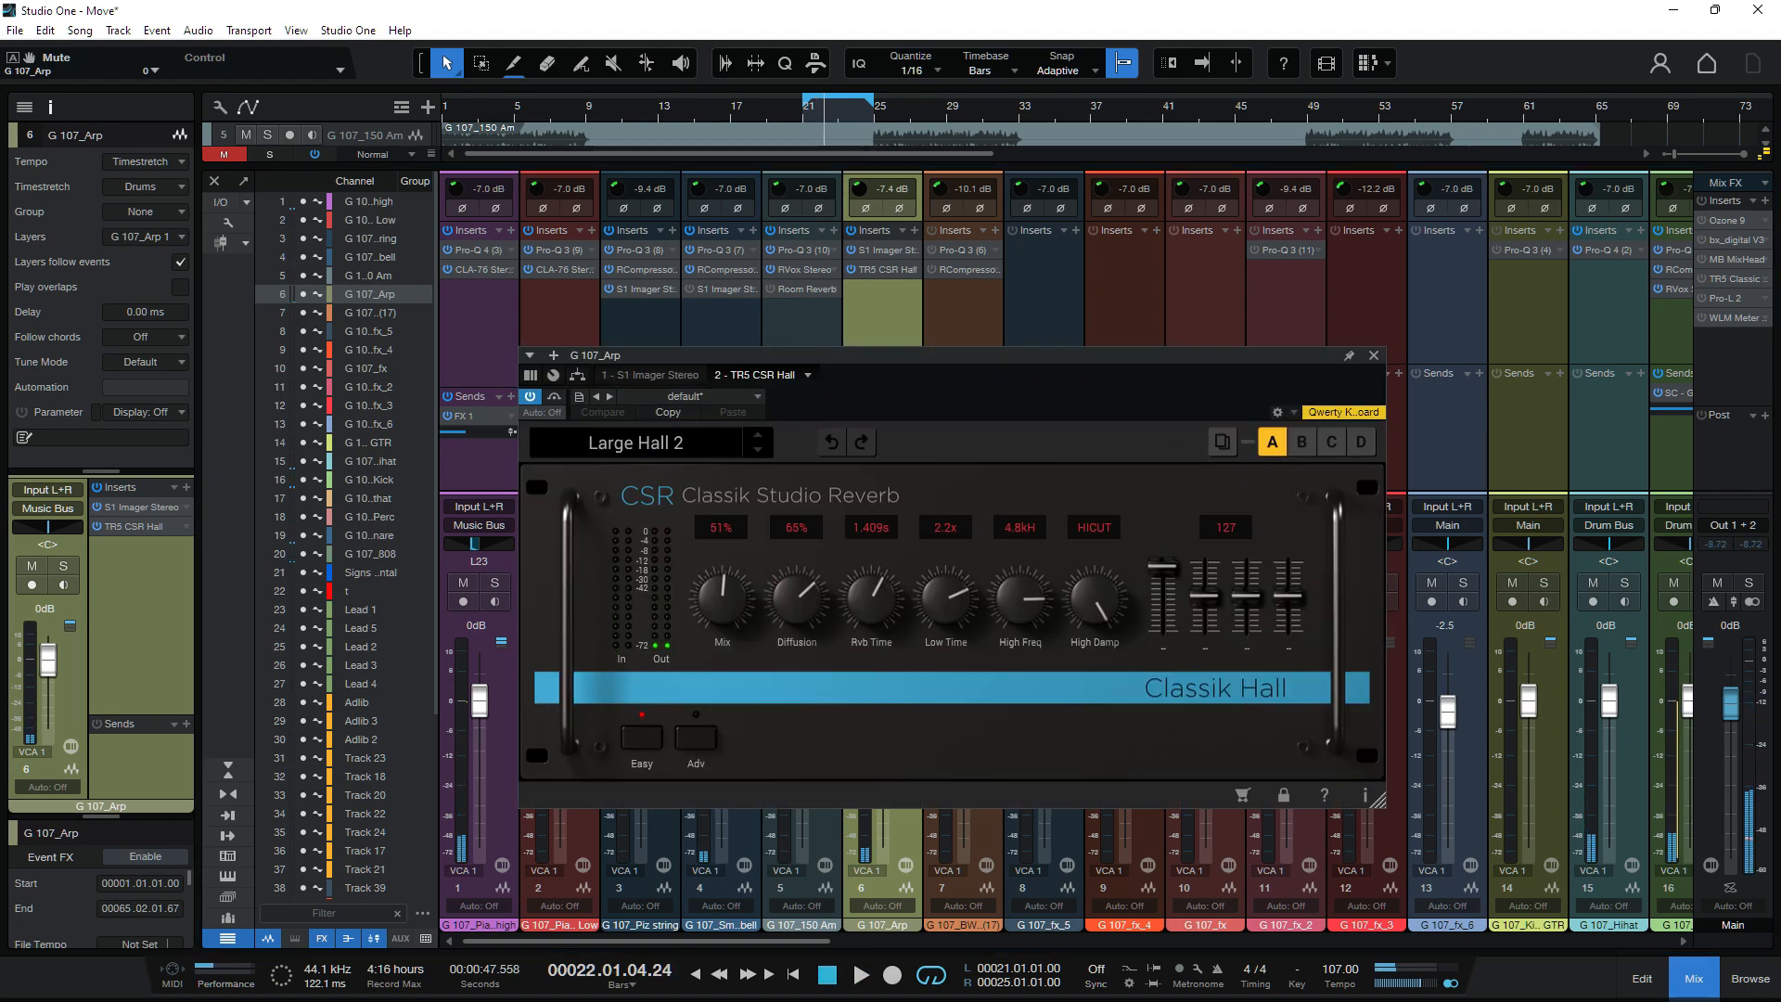
{"action": "key", "text": "Escape"}
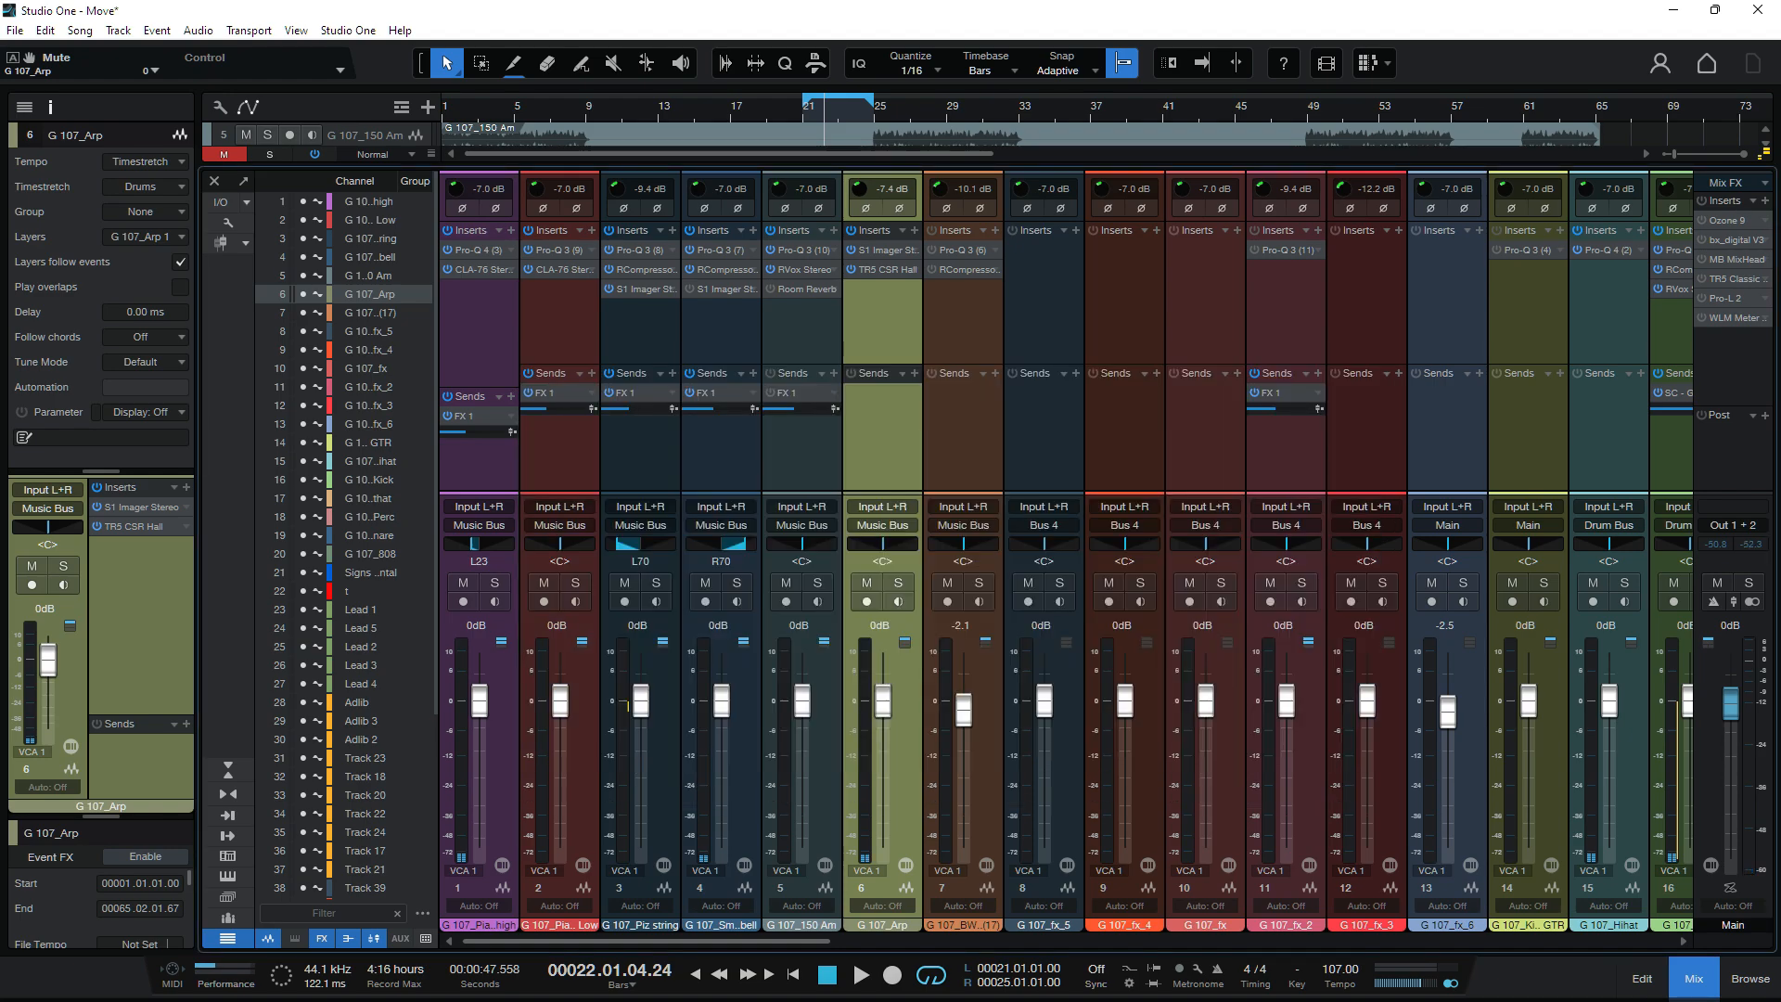
Step: Audition the Arp channel in solo with its inserts active, and review its CSR Hall reverb settings again
{"action": "key", "text": "s"}
{"action": "key", "text": "space"}
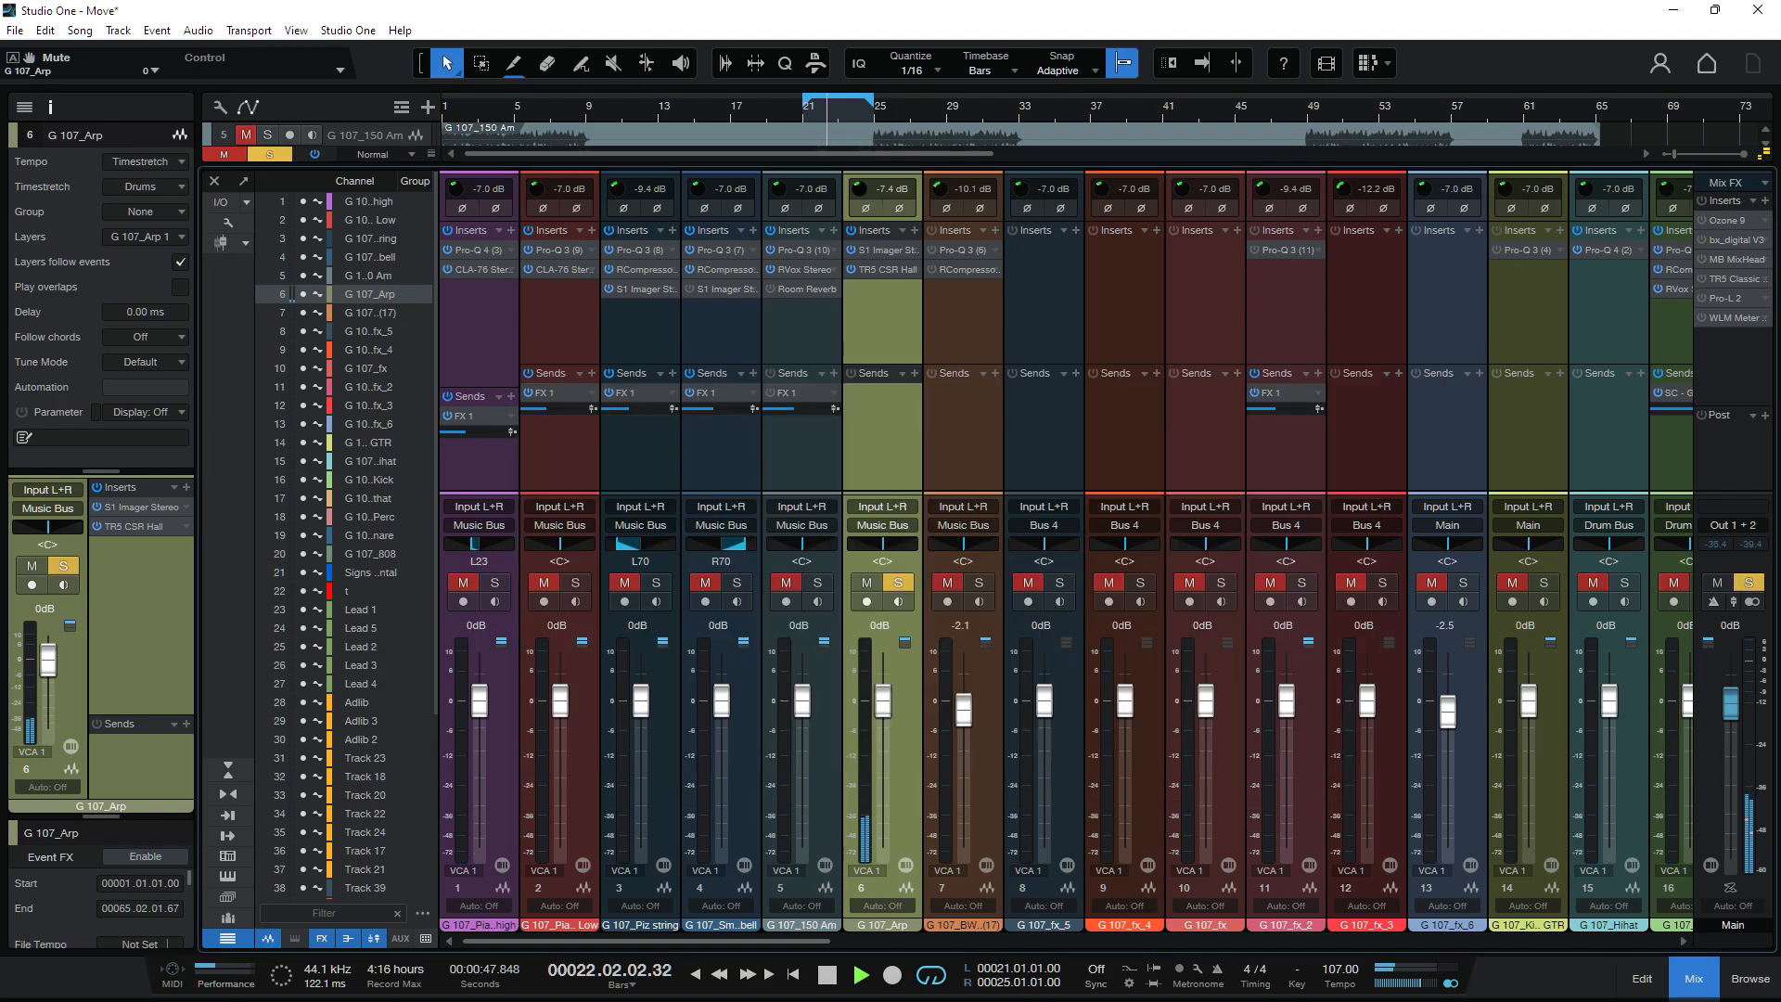
{"action": "key", "text": "space"}
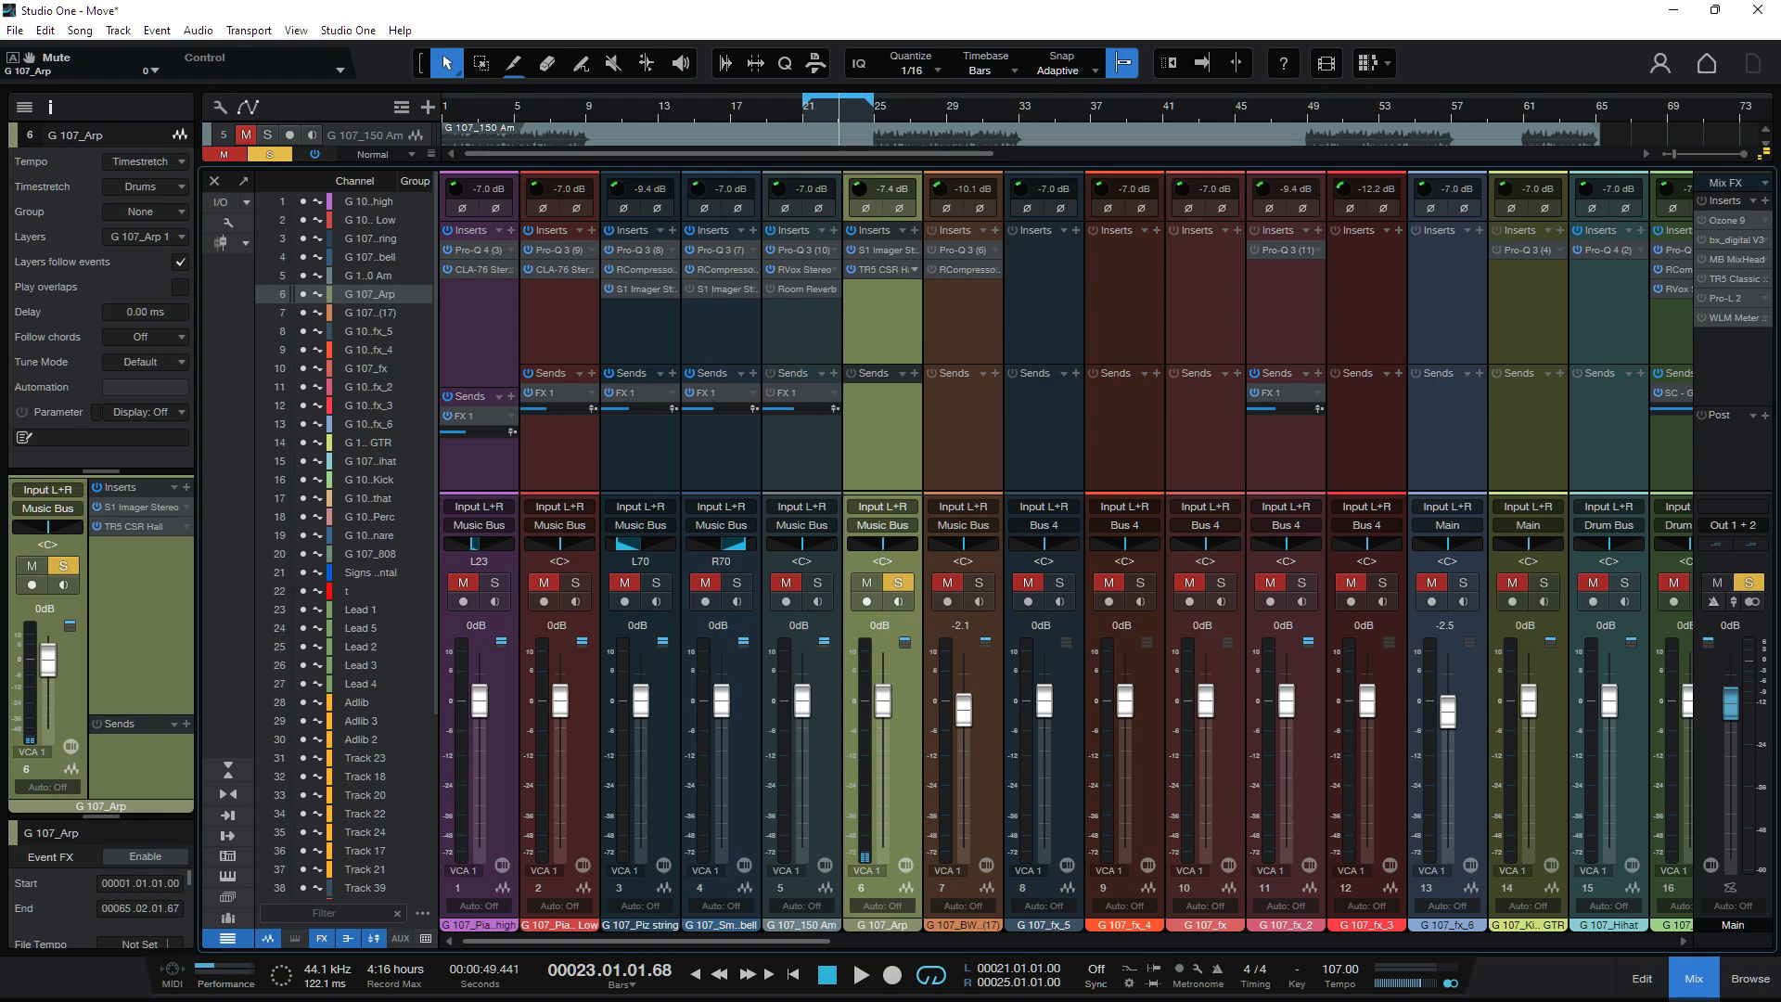
{"action": "left_click", "coordinate": [915, 270]}
{"action": "left_click", "coordinate": [952, 291]}
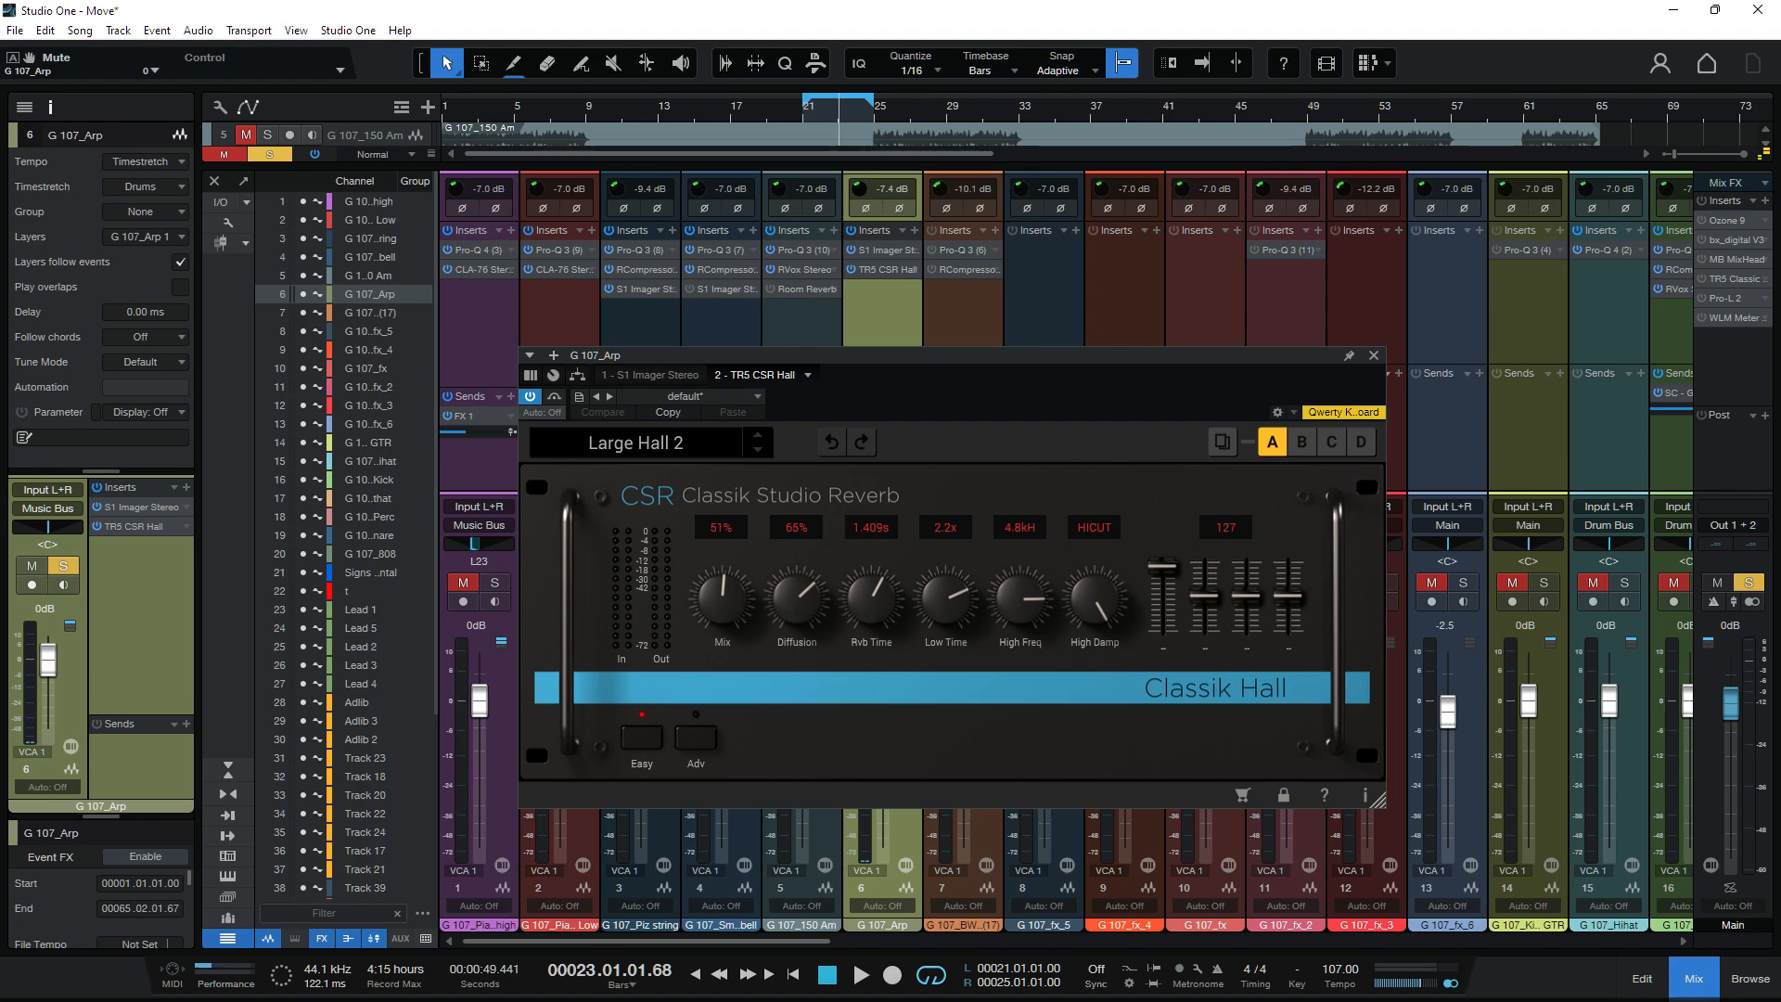
{"action": "key", "text": "Escape"}
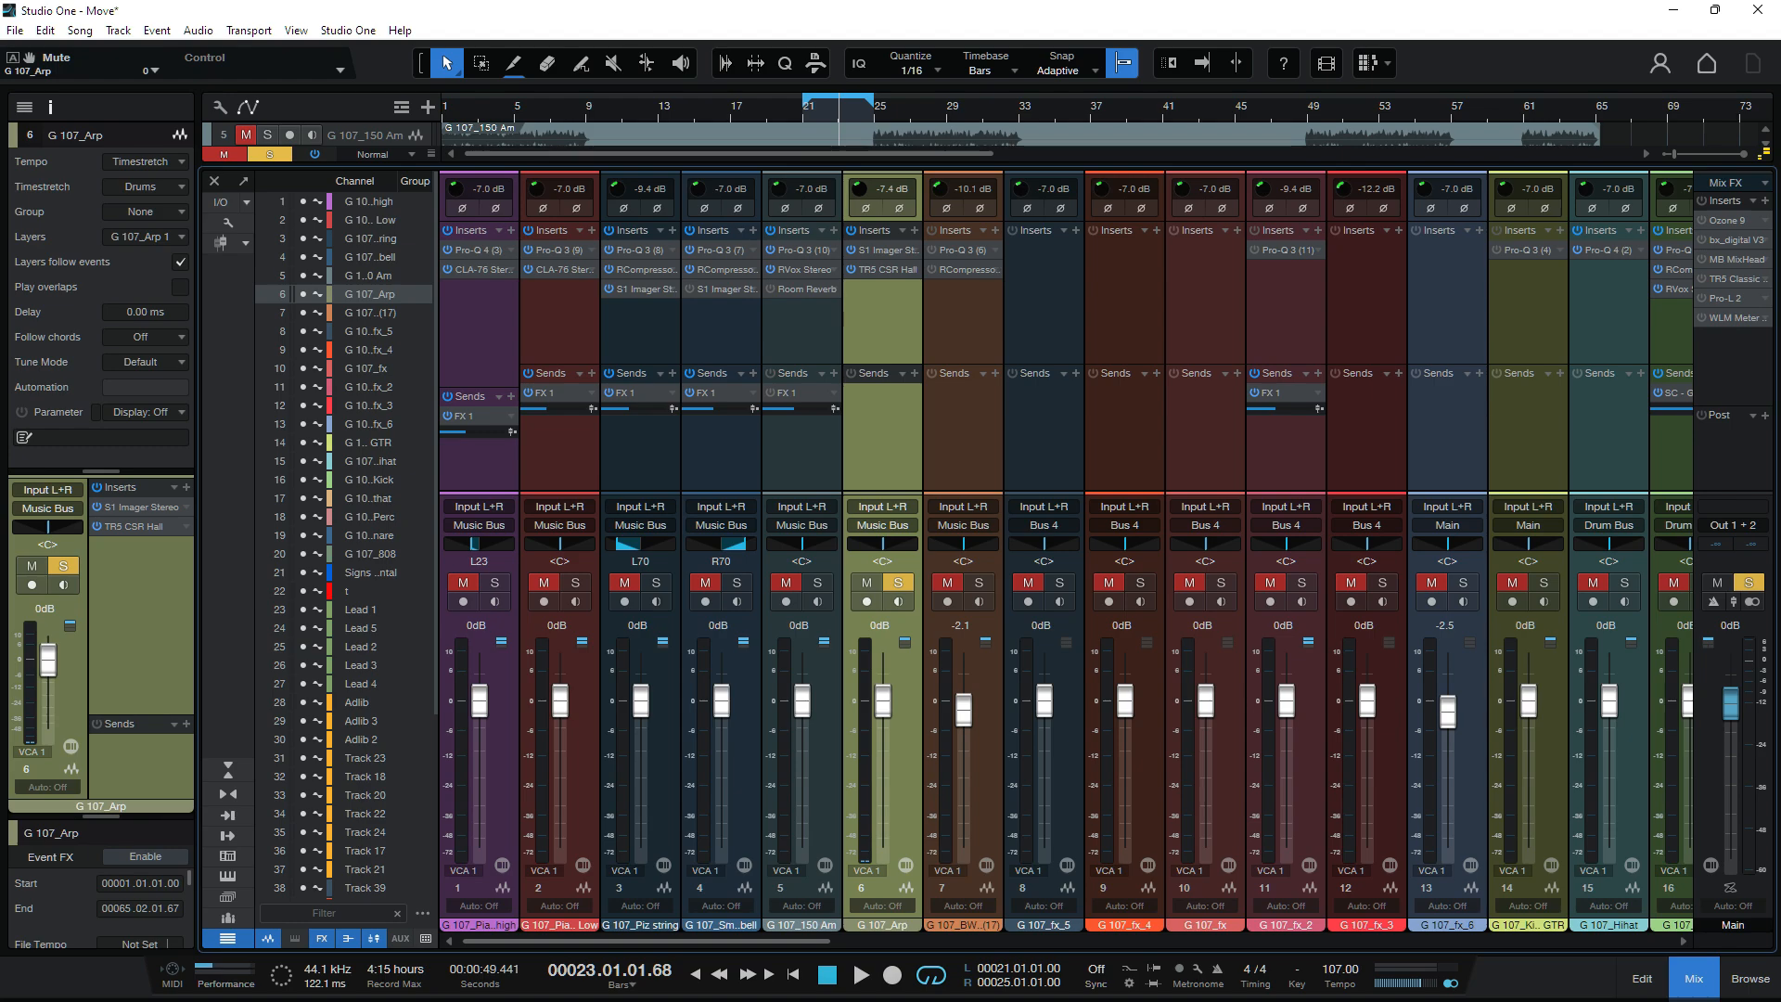
Step: Take the Arp channel out of solo and play the full mix from bar 21 to hear it in context
{"action": "left_click", "coordinate": [898, 583]}
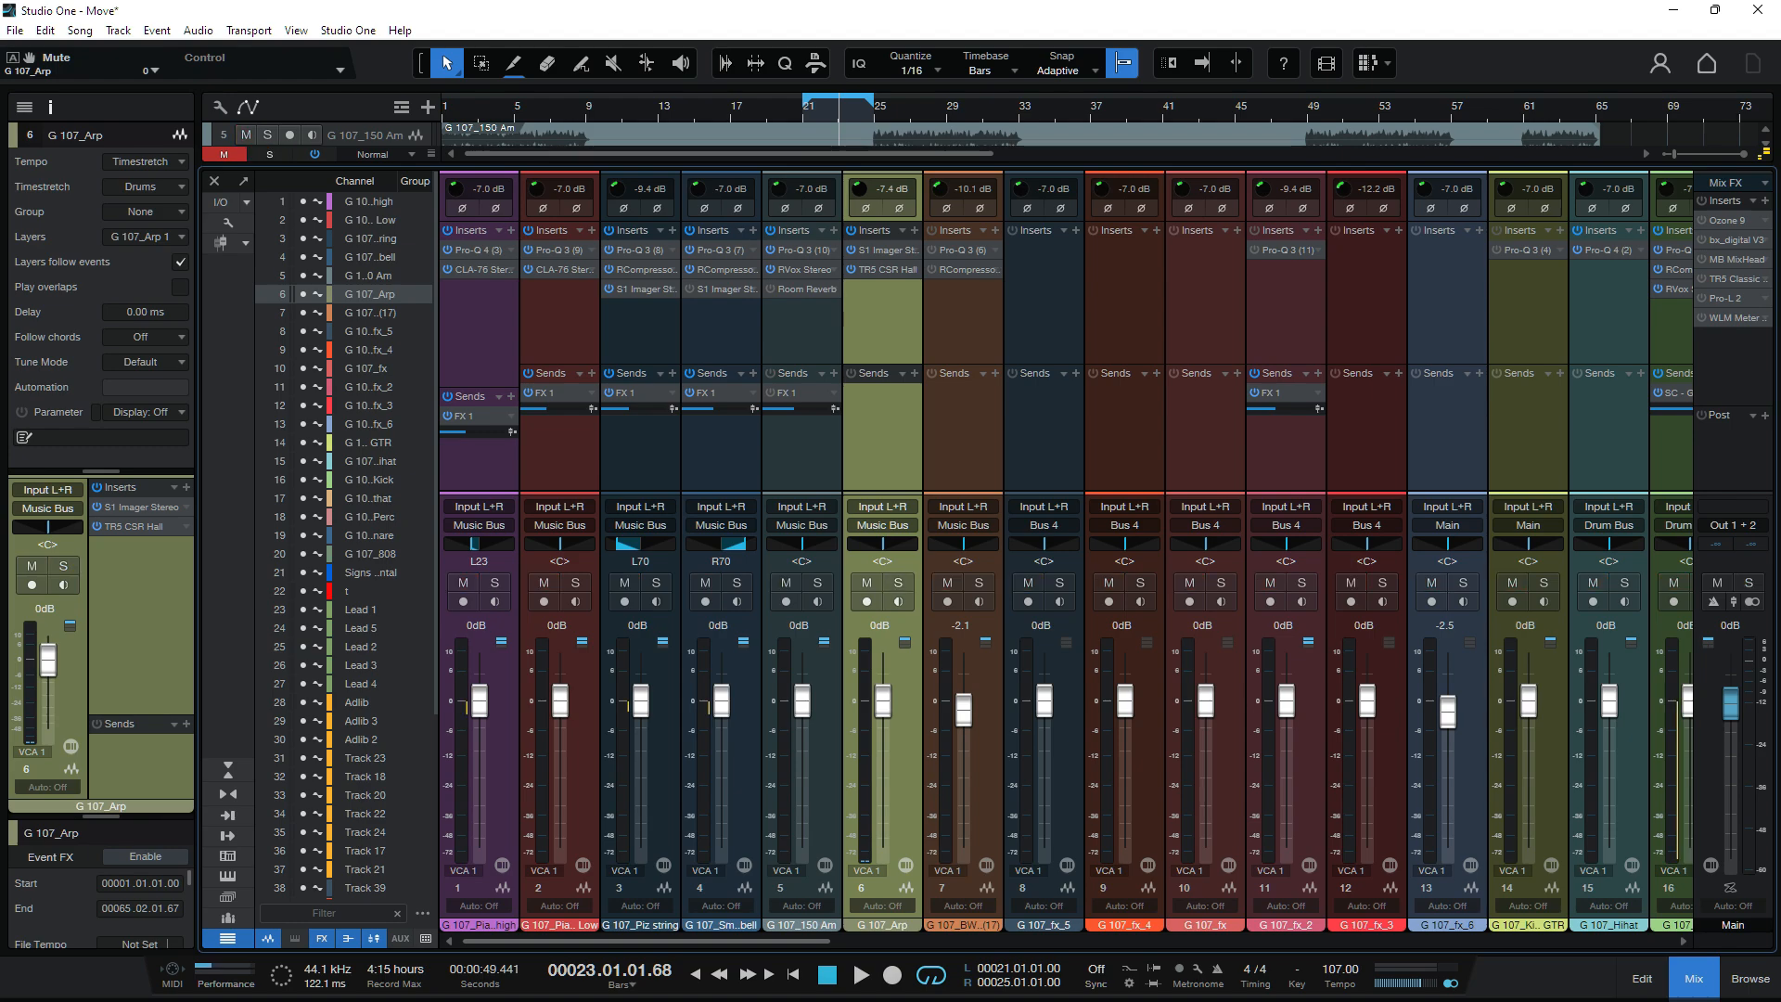
{"action": "key", "text": "space"}
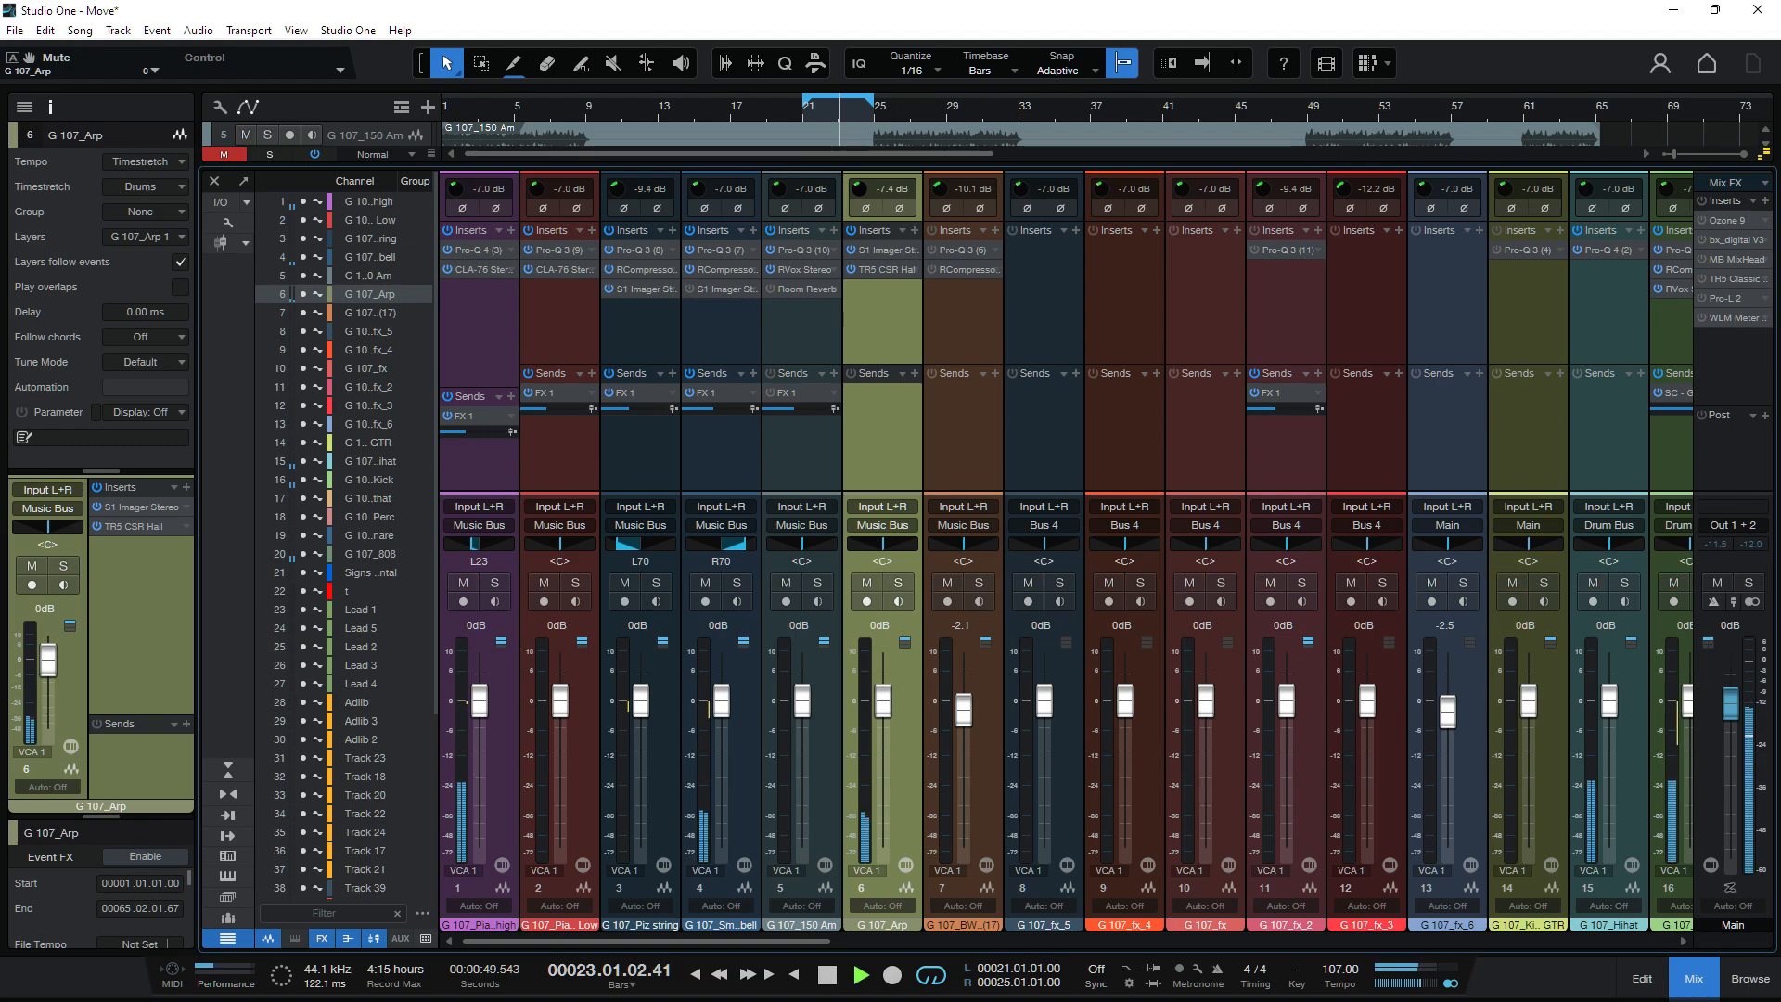
{"action": "key", "text": "space"}
{"action": "left_click", "coordinate": [805, 112]}
{"action": "key", "text": "space"}
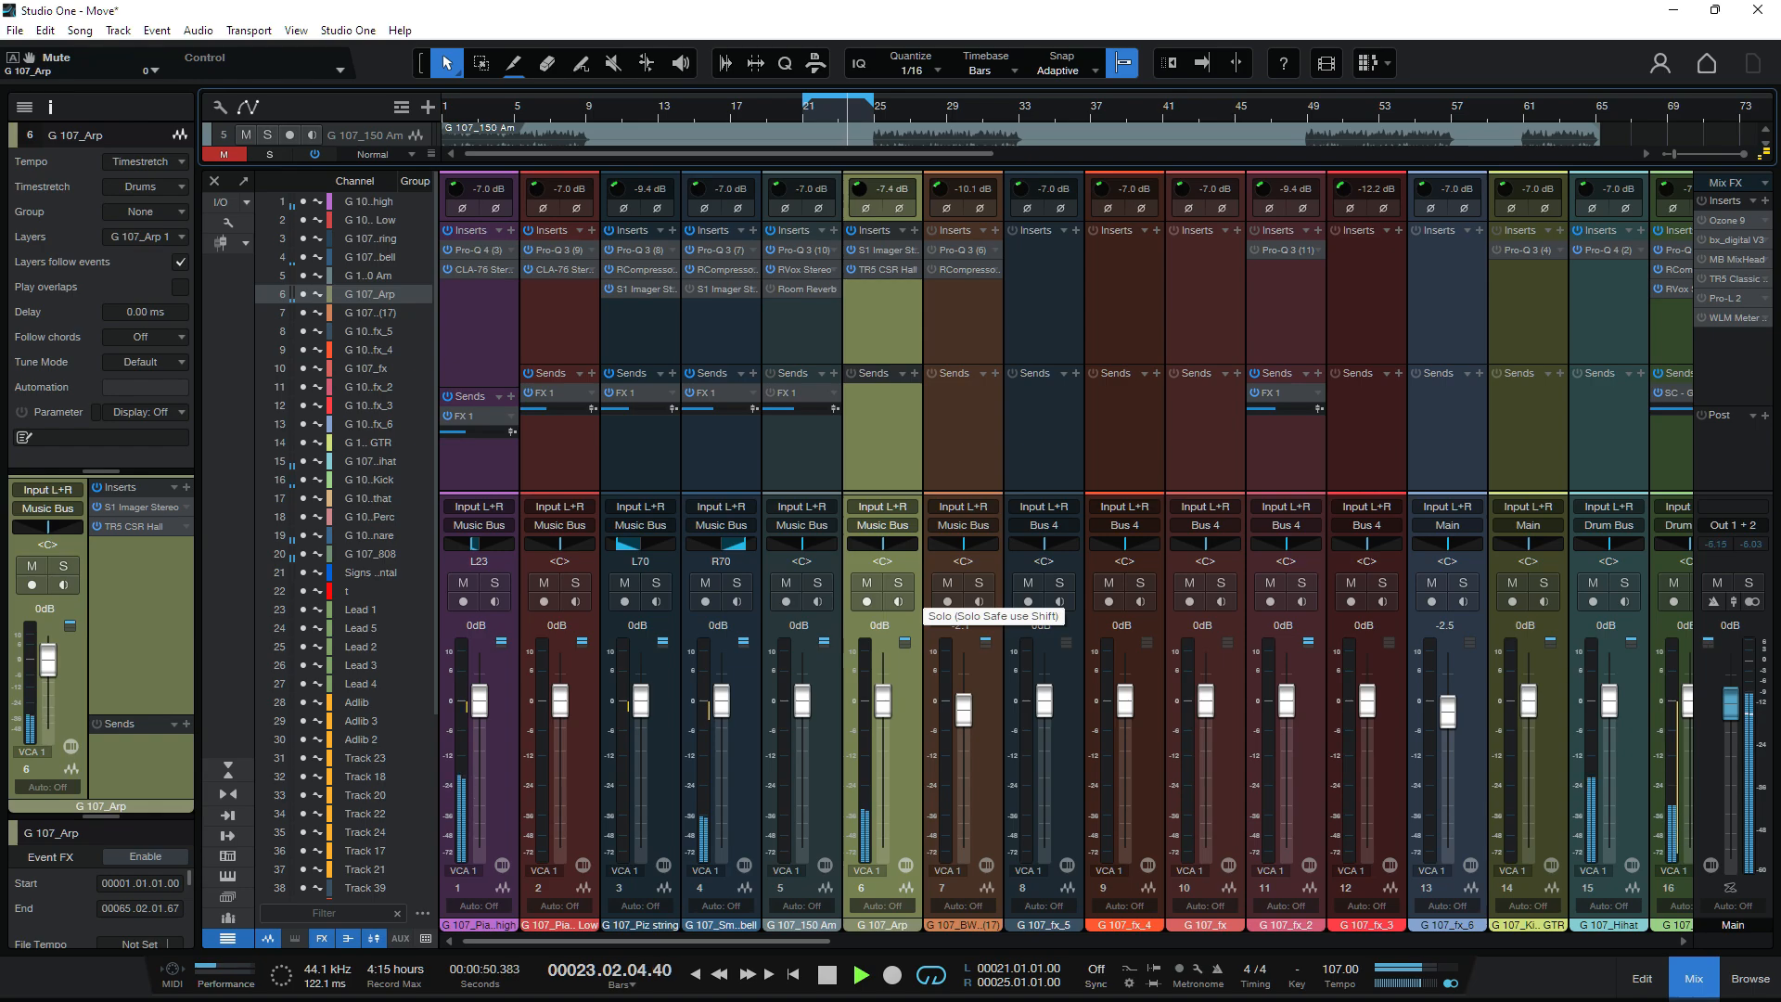
{"action": "key", "text": "space"}
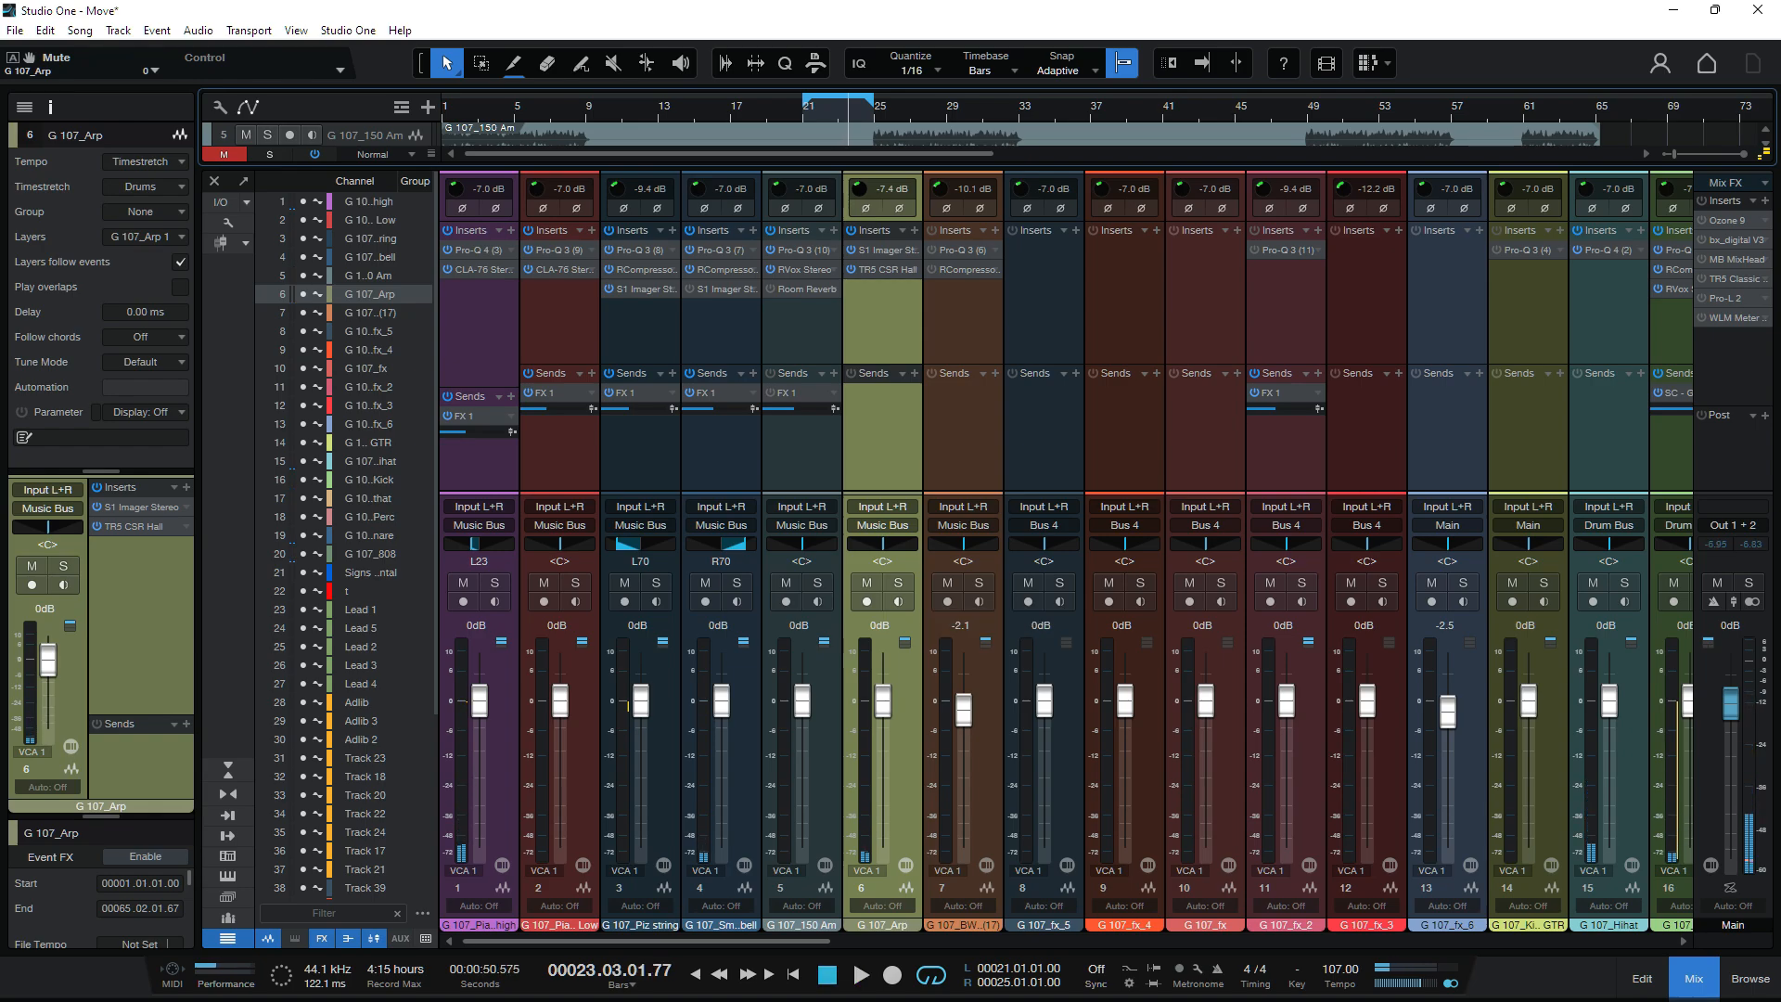
Step: Set the loop range to bars 25–33 in the arrangement and move the playhead to the loop start
{"action": "key", "text": "F3"}
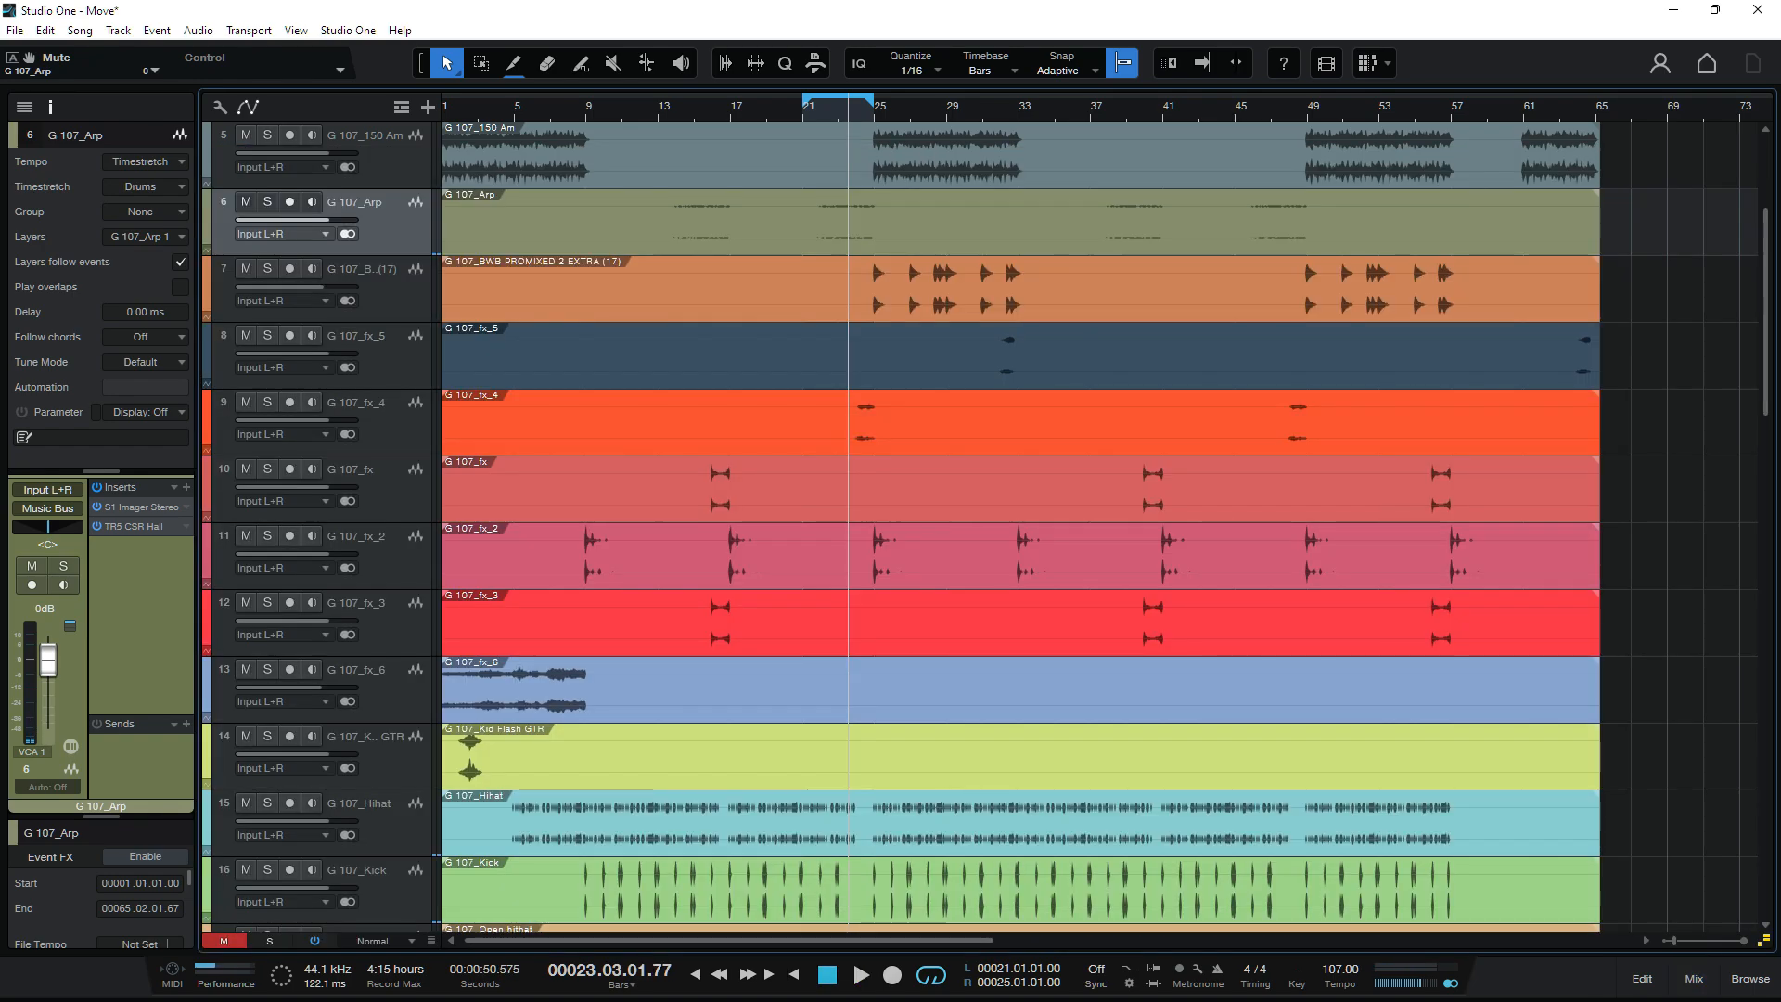
{"action": "left_click_drag", "start_coordinate": [873, 98], "coordinate": [1019, 98]}
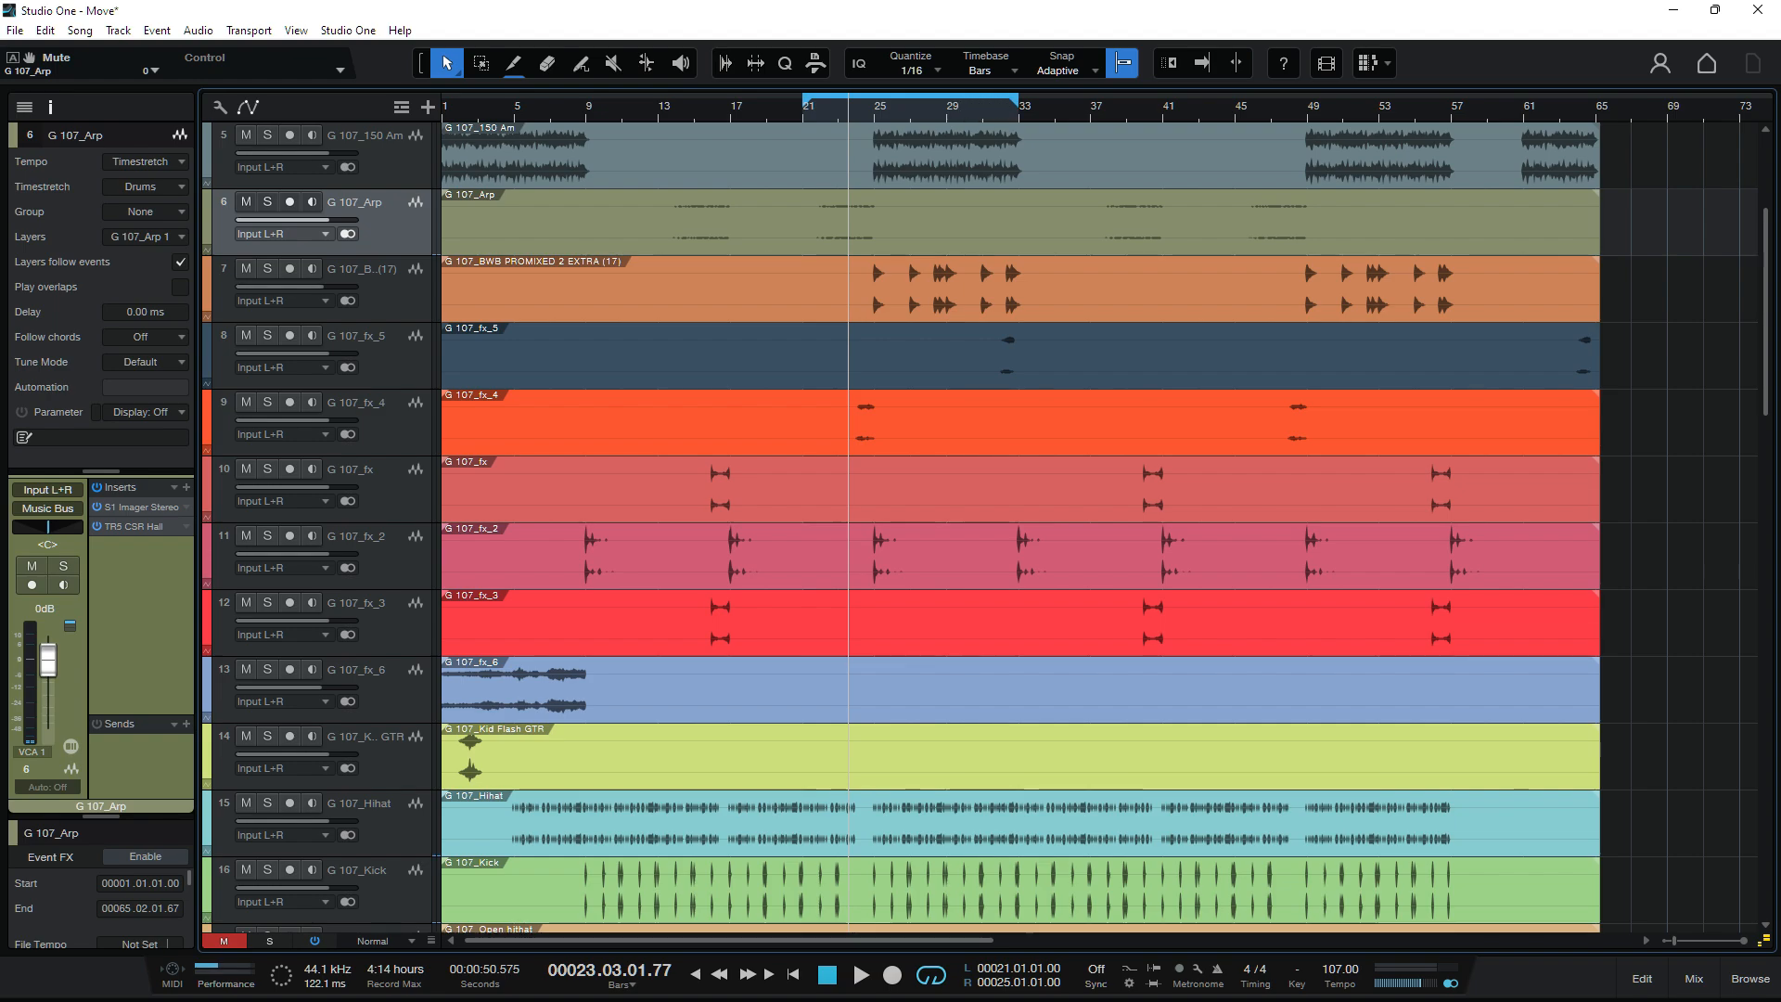
{"action": "left_click_drag", "start_coordinate": [805, 99], "coordinate": [875, 99]}
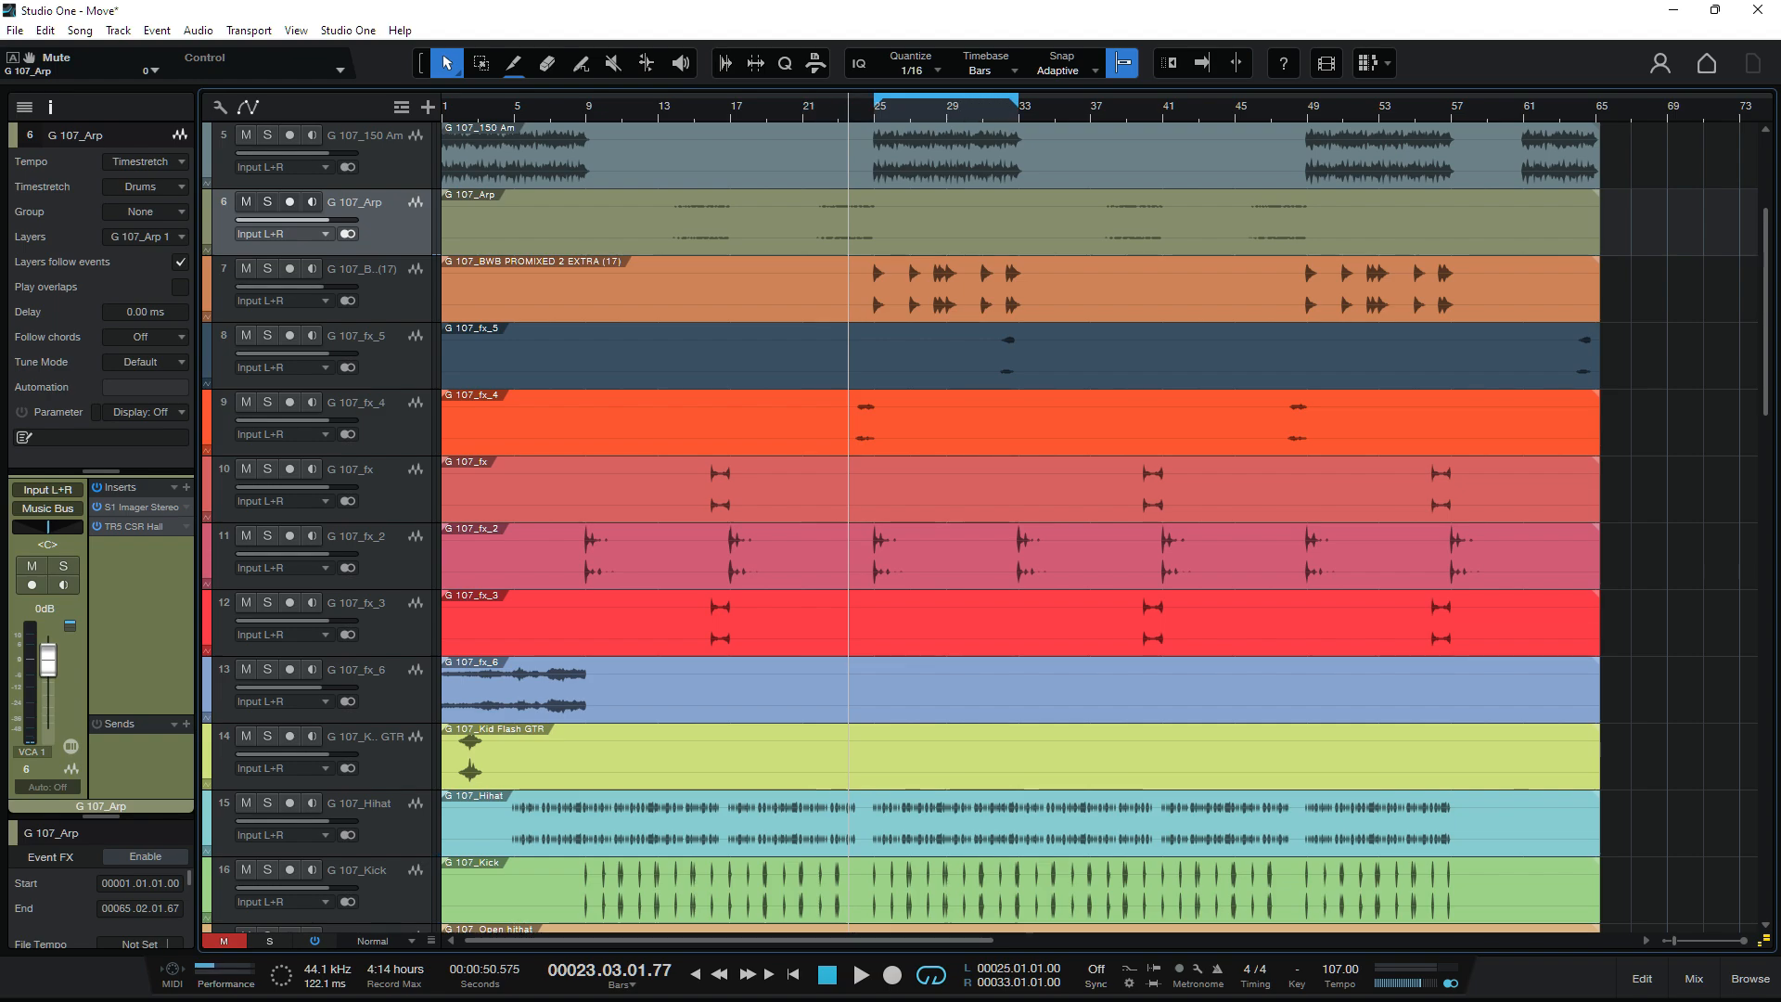
{"action": "mouse_move", "coordinate": [1765, 941]}
{"action": "left_mouse_down"}
{"action": "mouse_move", "coordinate": [1762, 926]}
{"action": "mouse_move", "coordinate": [1762, 940]}
{"action": "left_mouse_up"}
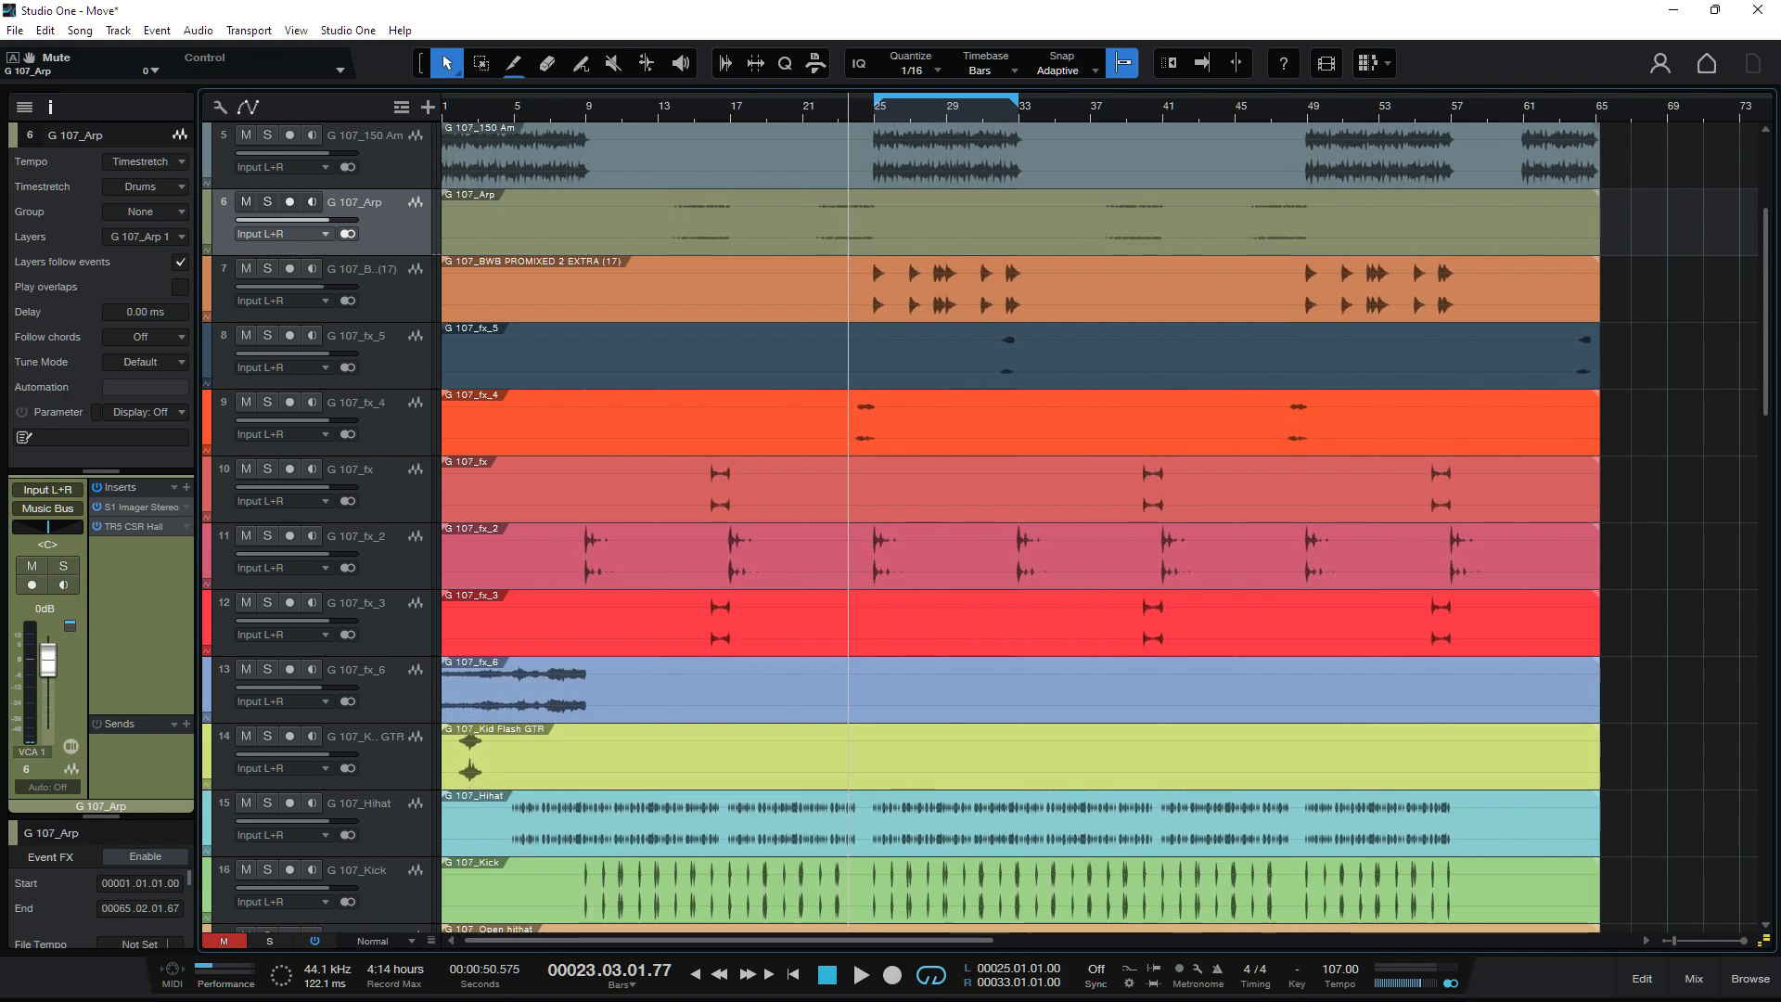
{"action": "key", "text": "KP_1"}
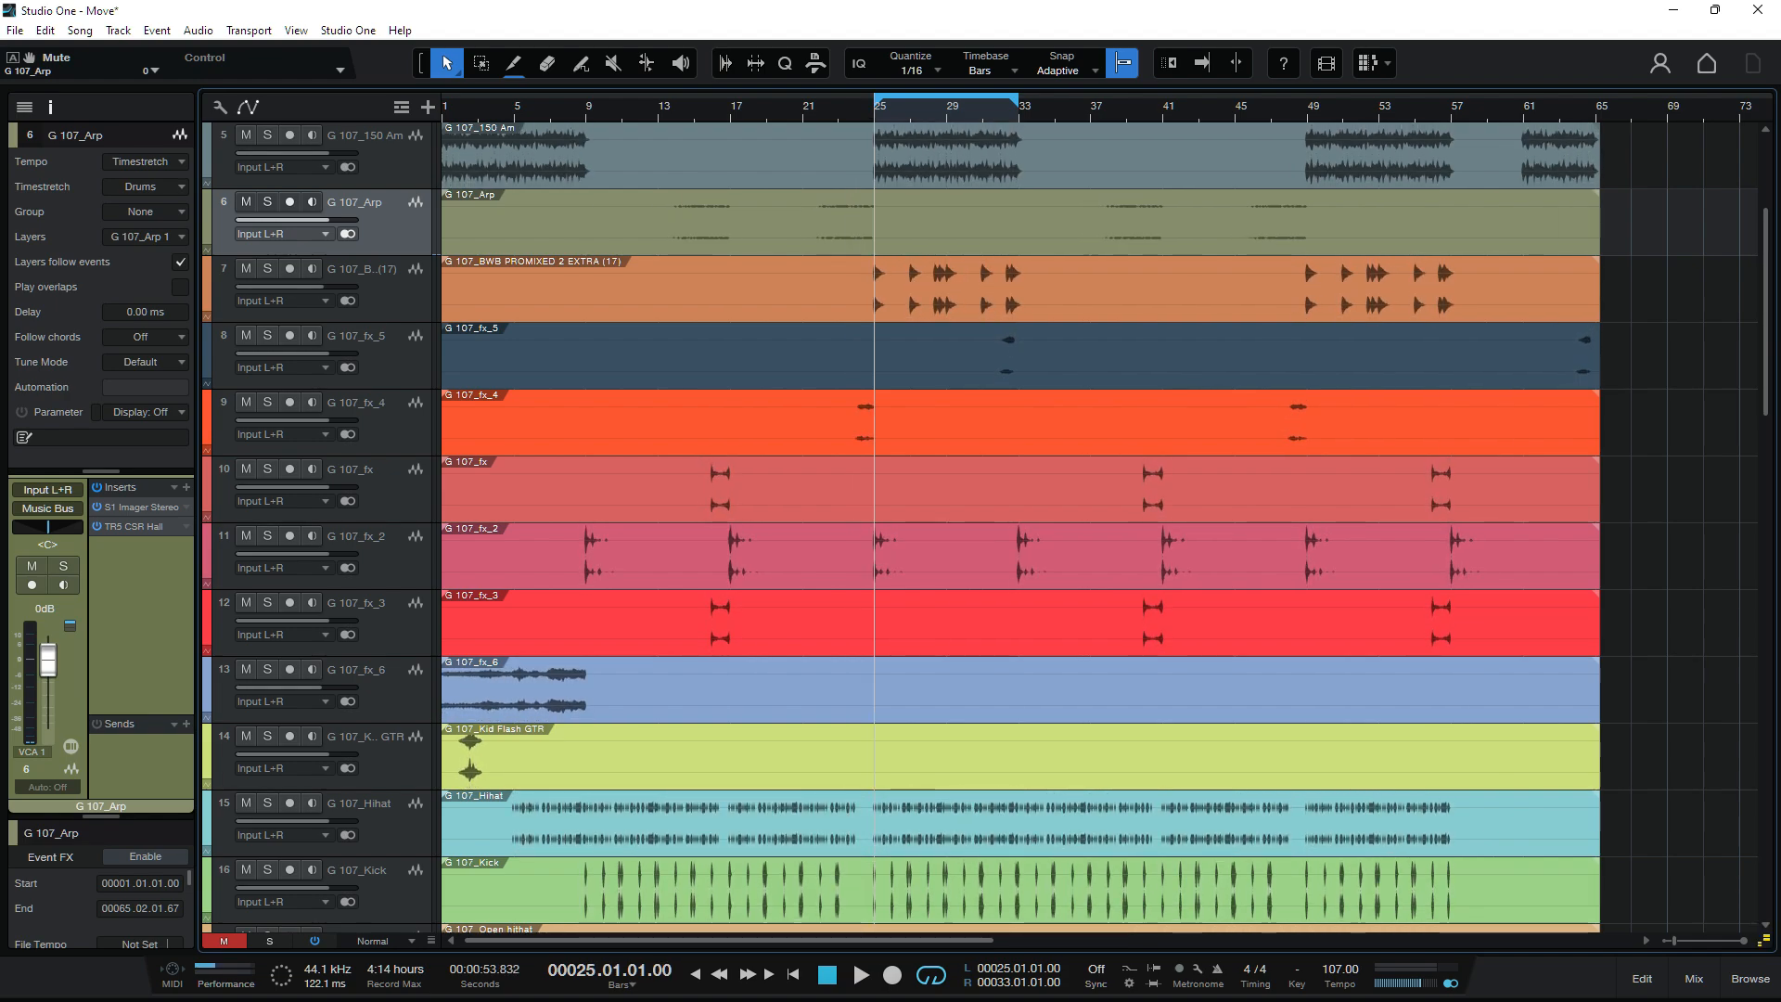
Step: Select the BWB PROMIXED 2 EXTRA (17) track and put it in solo
{"action": "left_click", "coordinate": [381, 284]}
{"action": "key", "text": "s"}
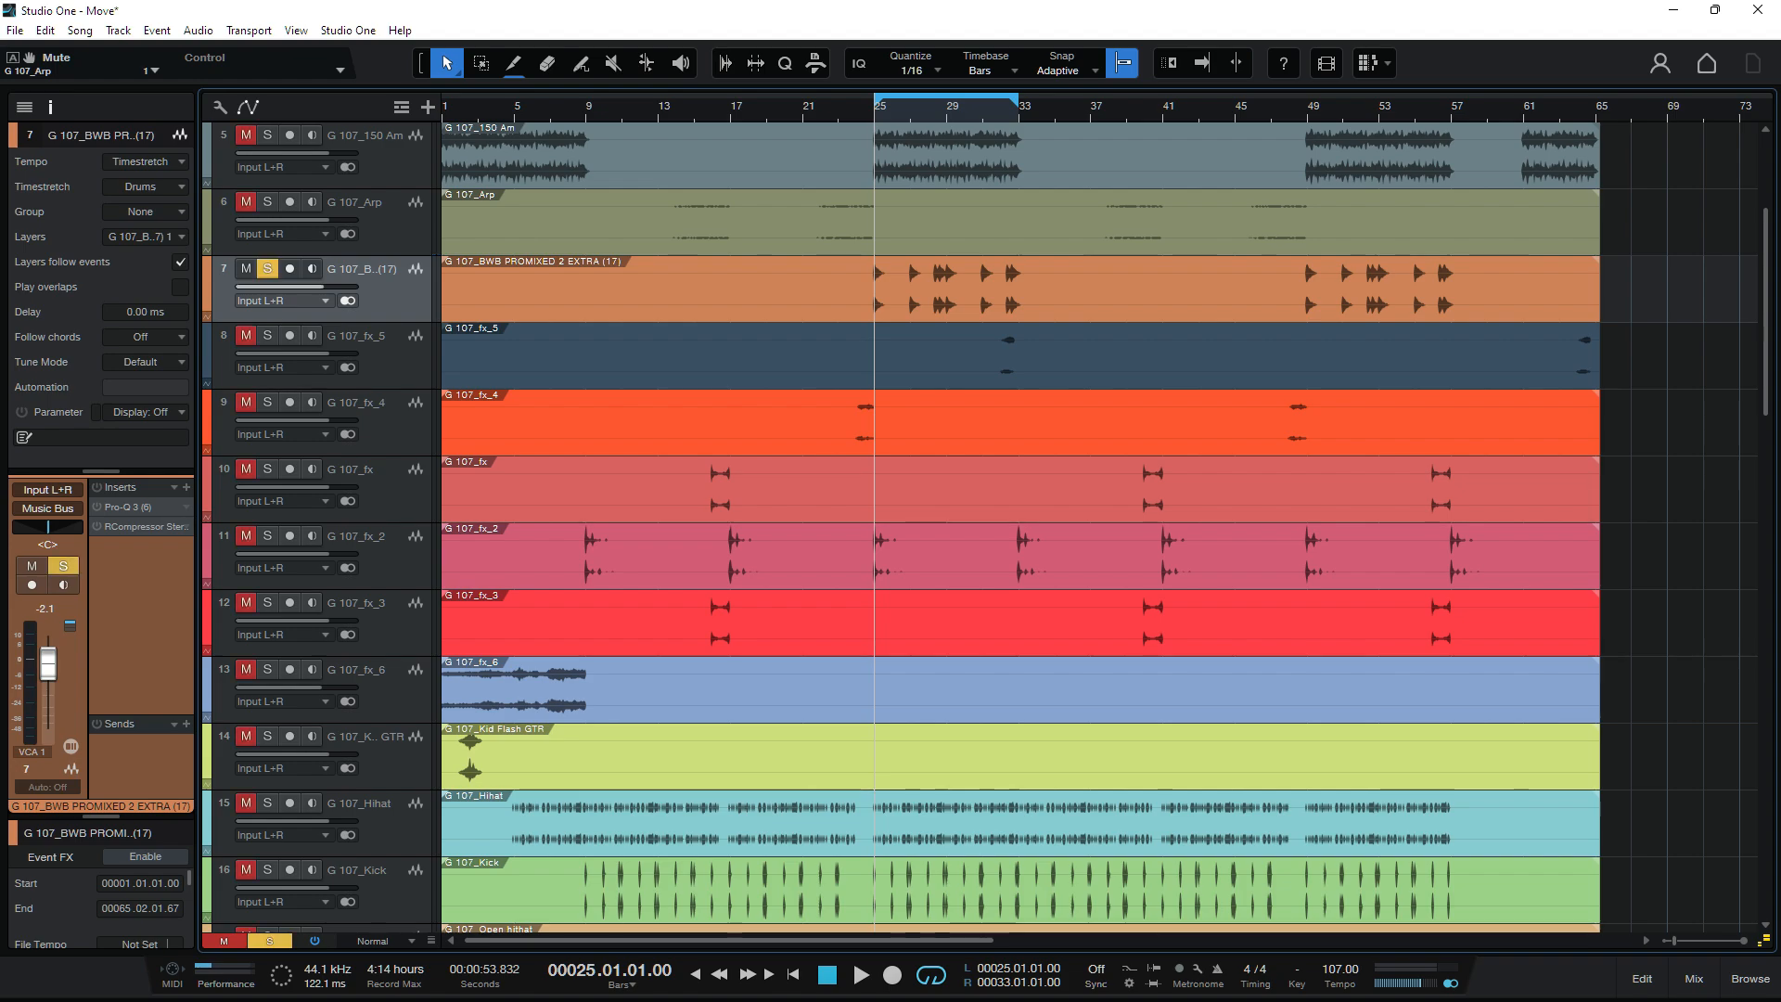
Step: Play the soloed BWB track, open the mixer and activate all inserts on the BWB channel
{"action": "key", "text": "space"}
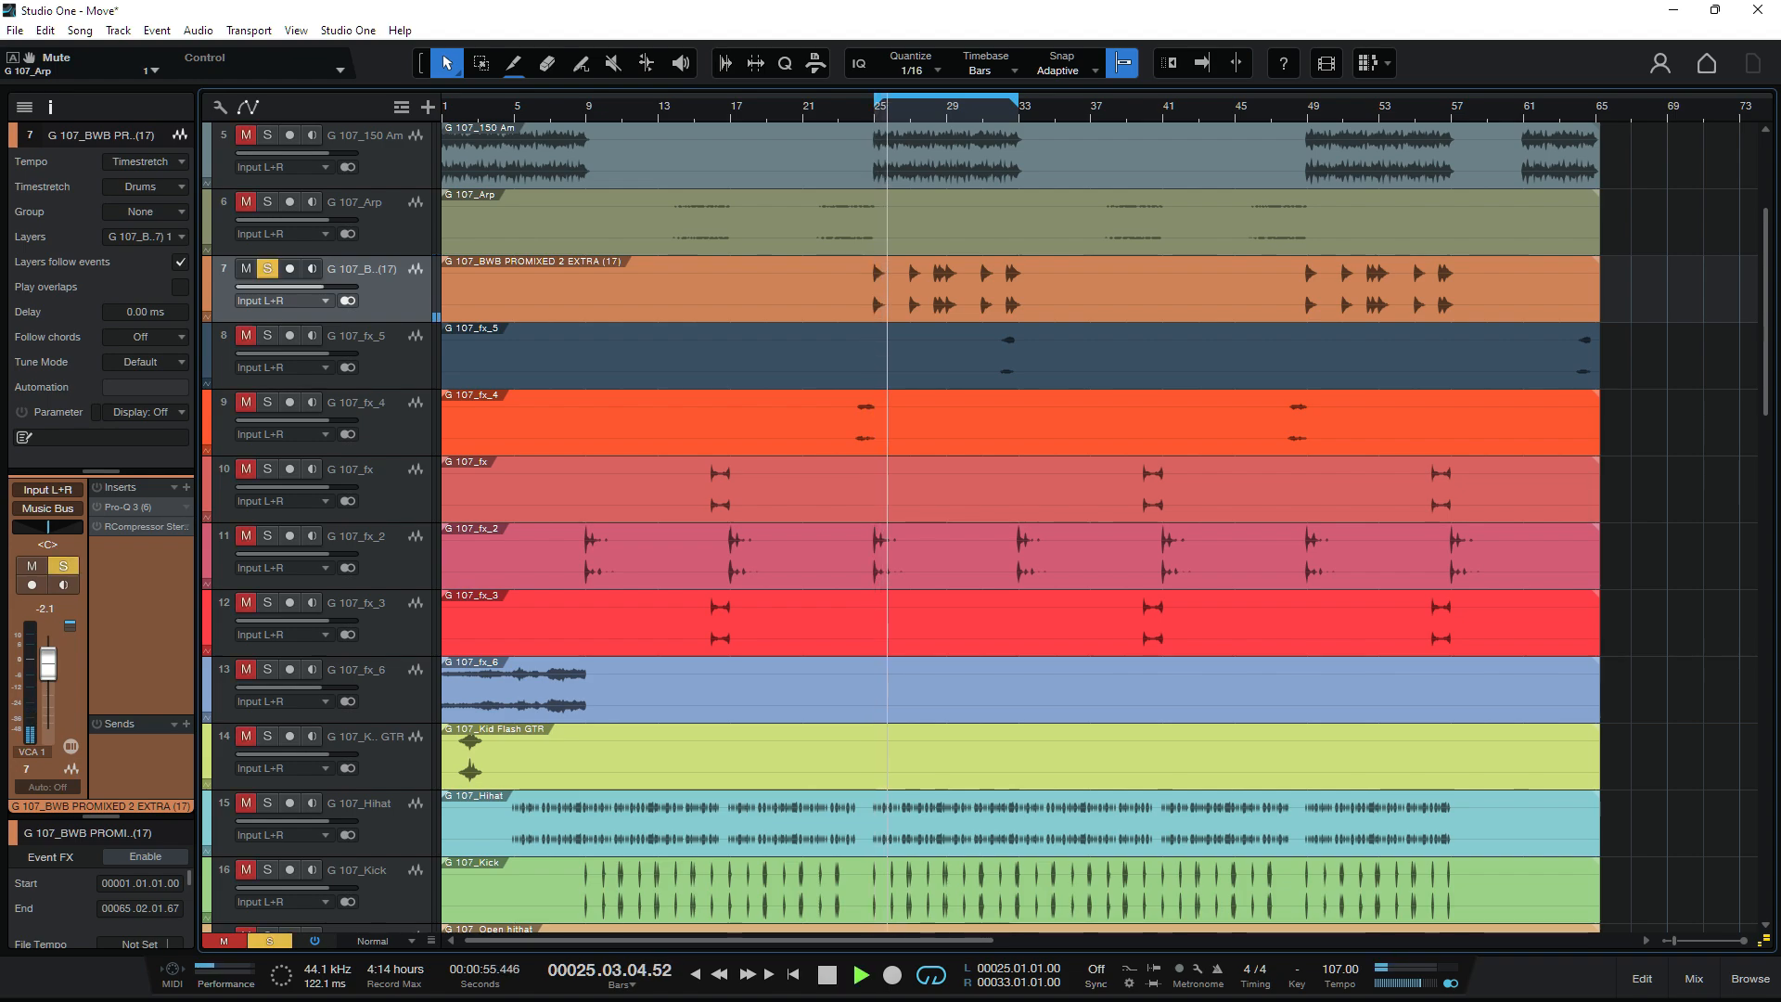
{"action": "key", "text": "F3"}
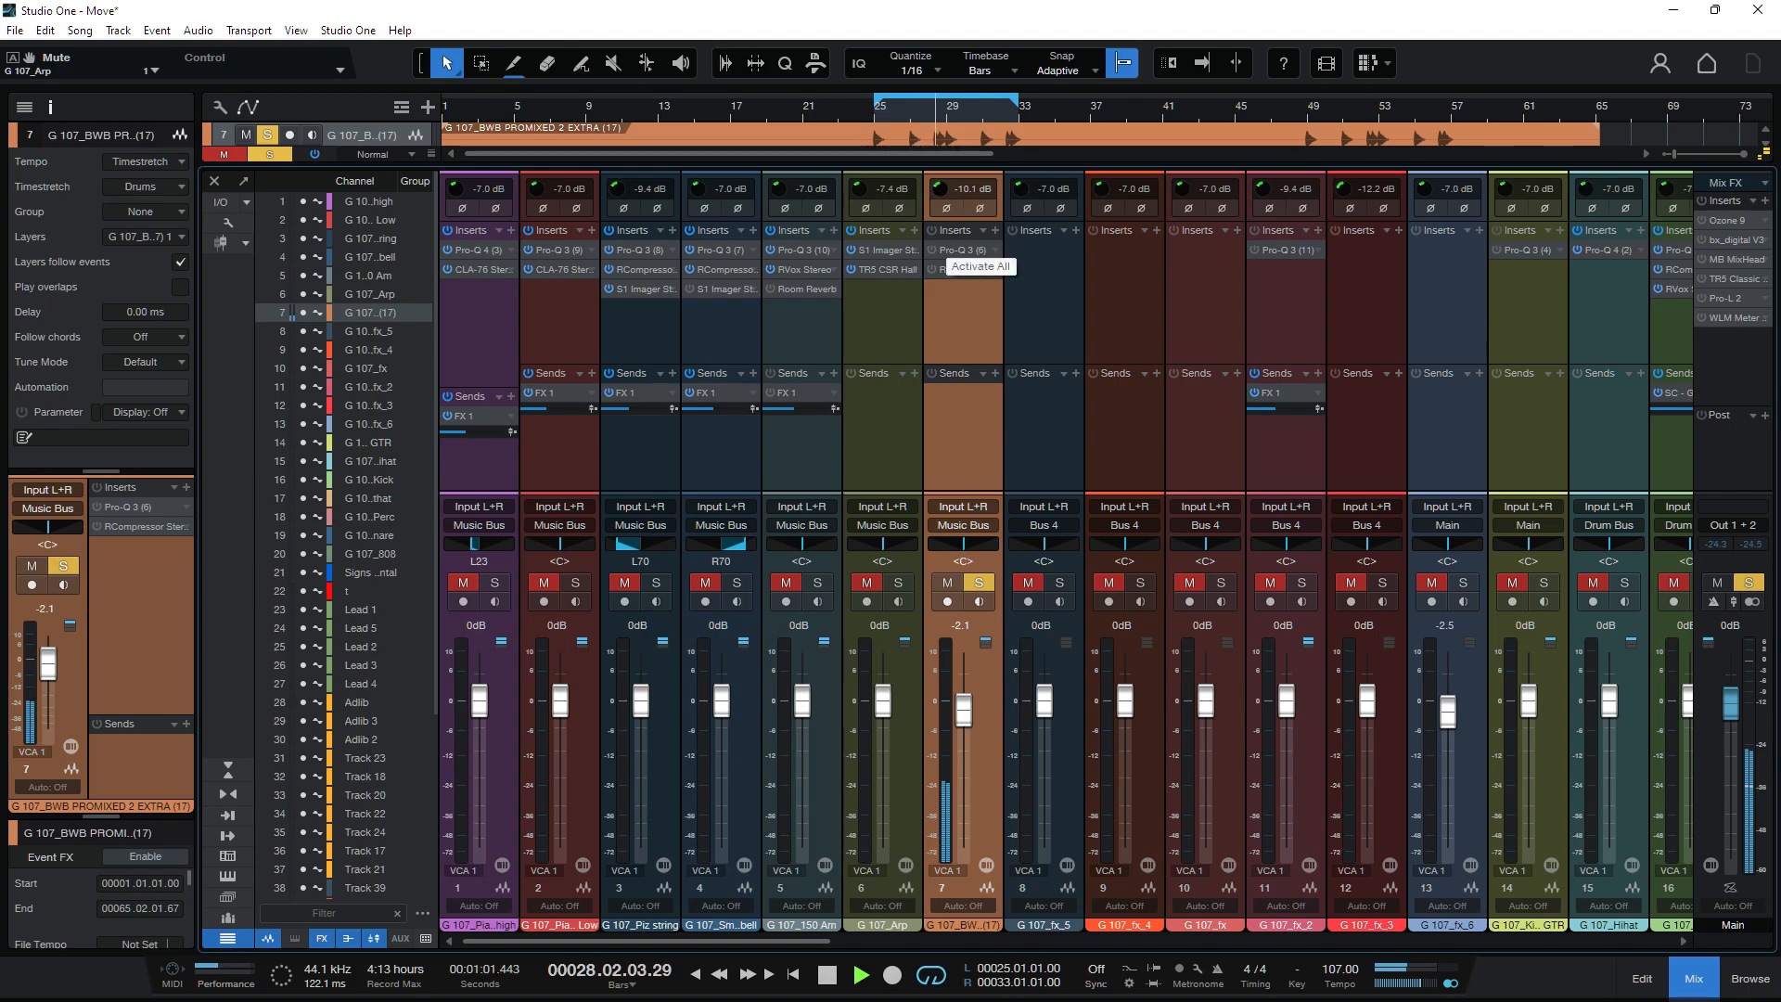
{"action": "left_click", "coordinate": [931, 230]}
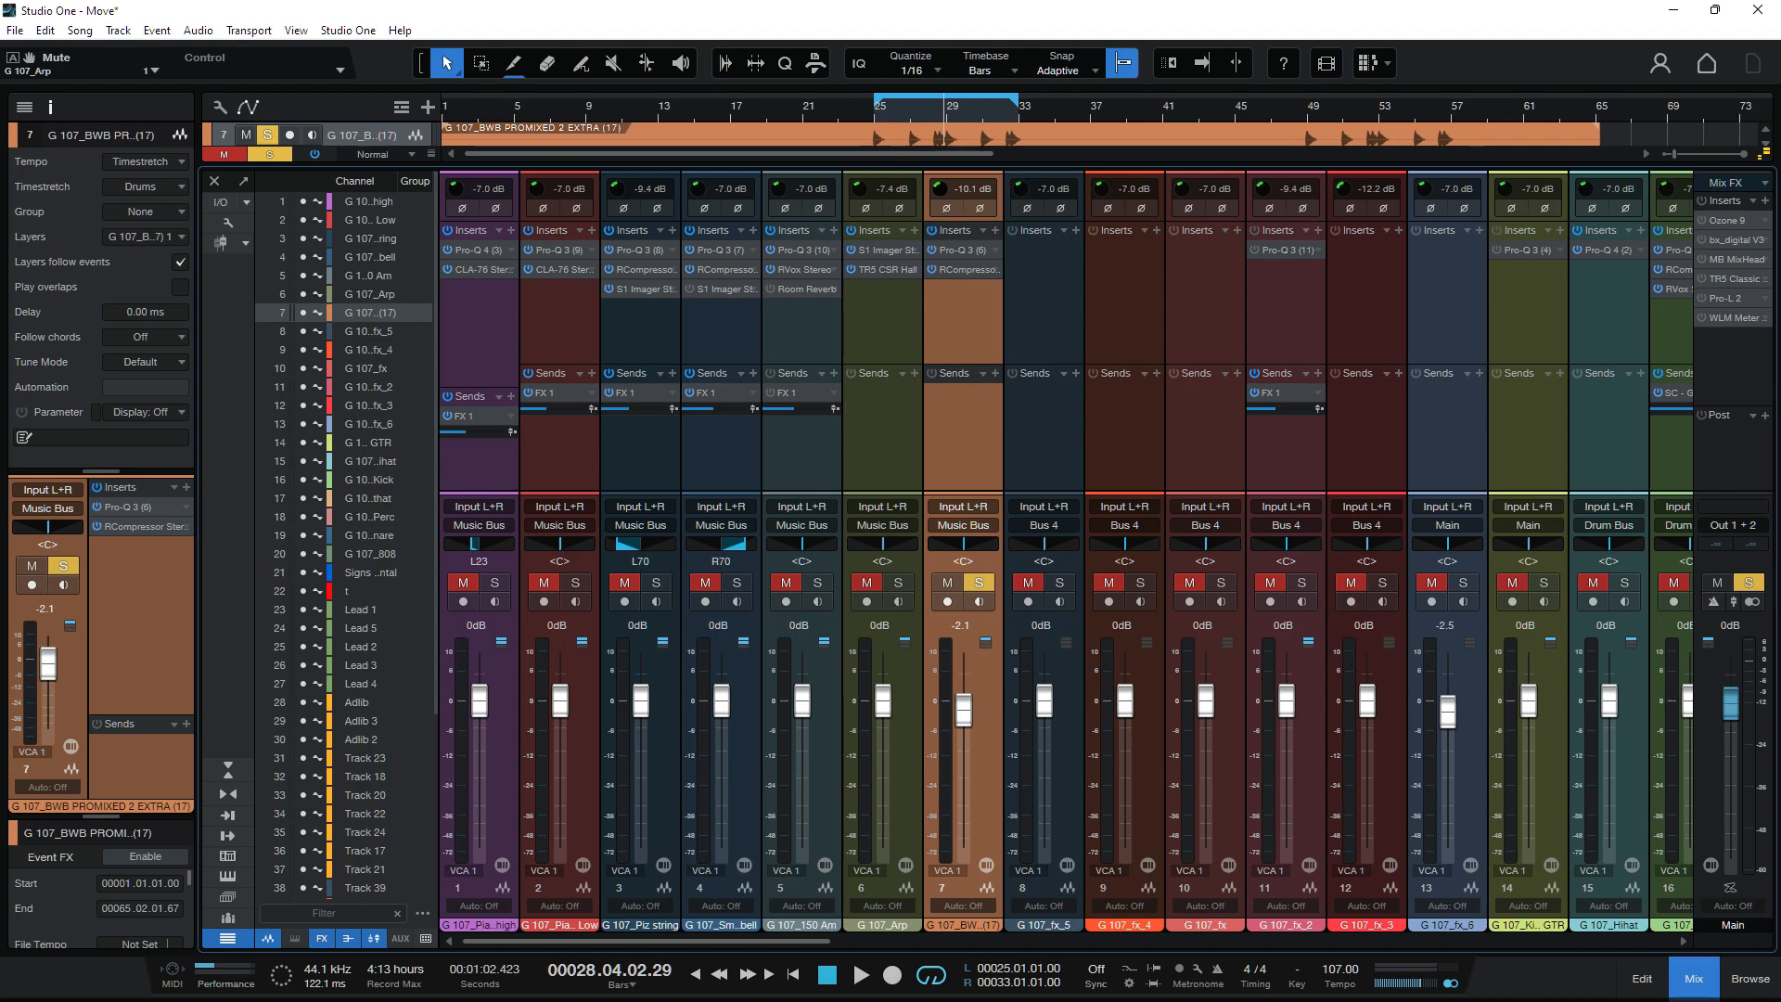
Step: Open the BWB channel's Pro-Q 3 (6) equalizer and audition its low-cut band in isolation during playback
{"action": "left_click", "coordinate": [996, 249]}
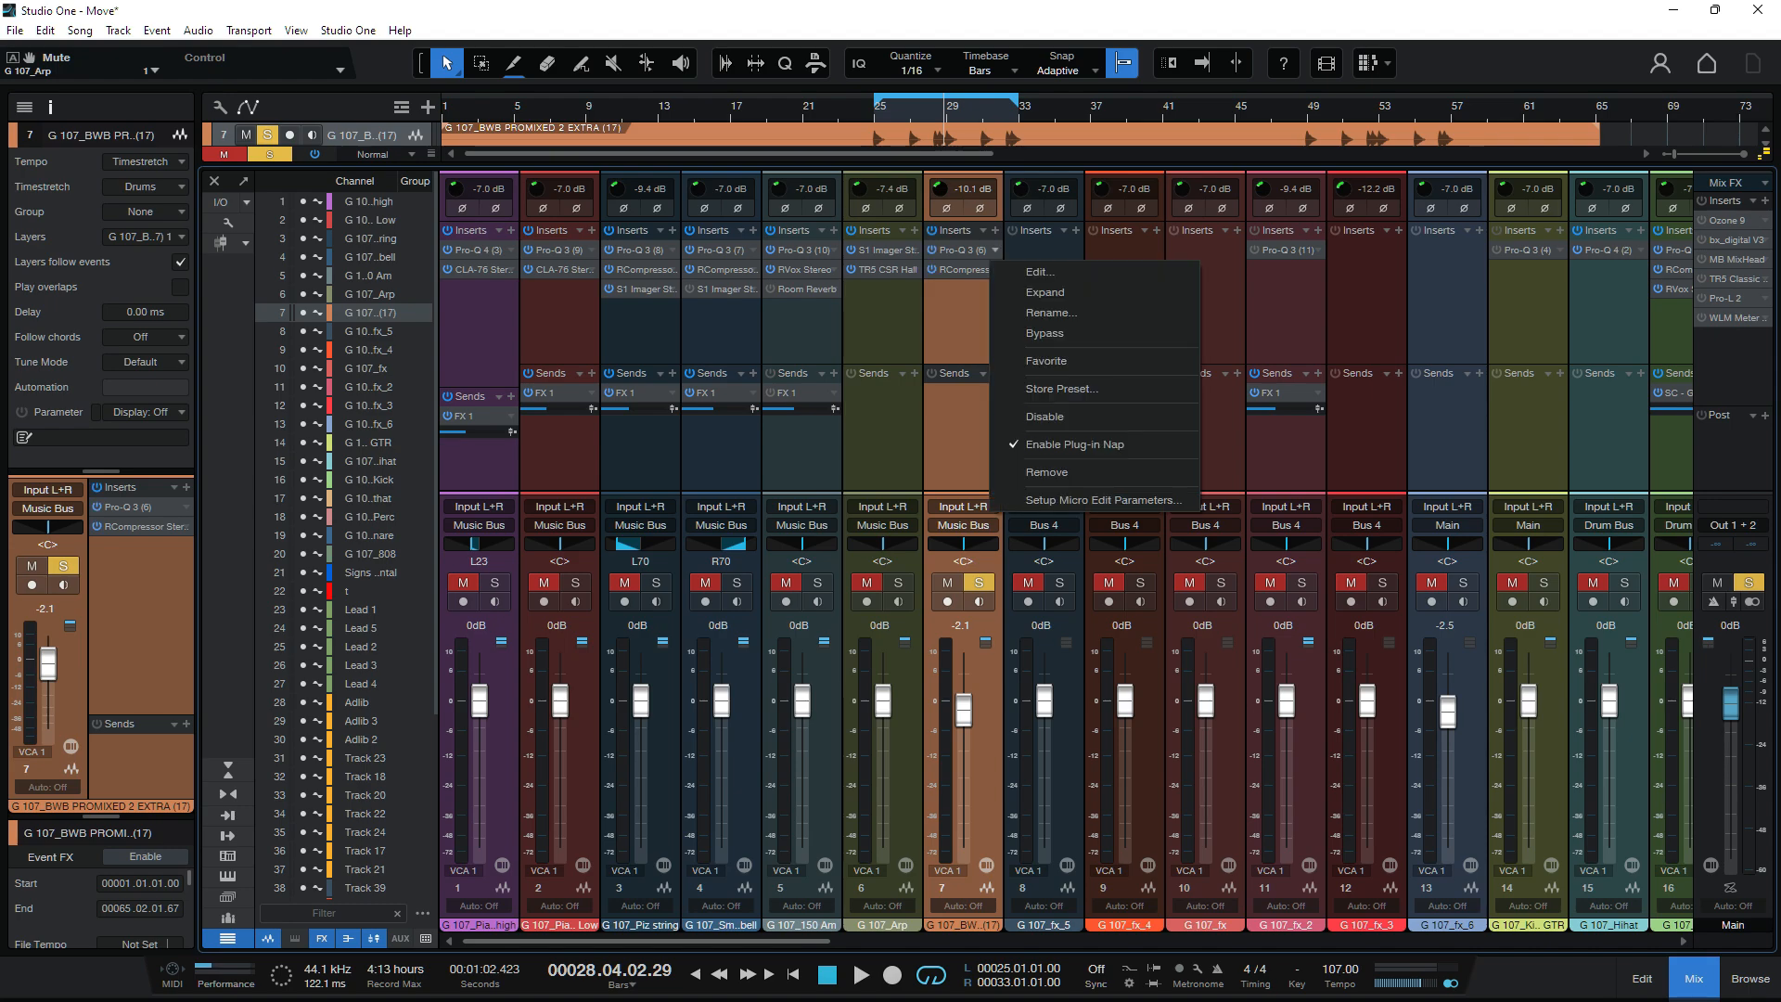
{"action": "key", "text": "Escape"}
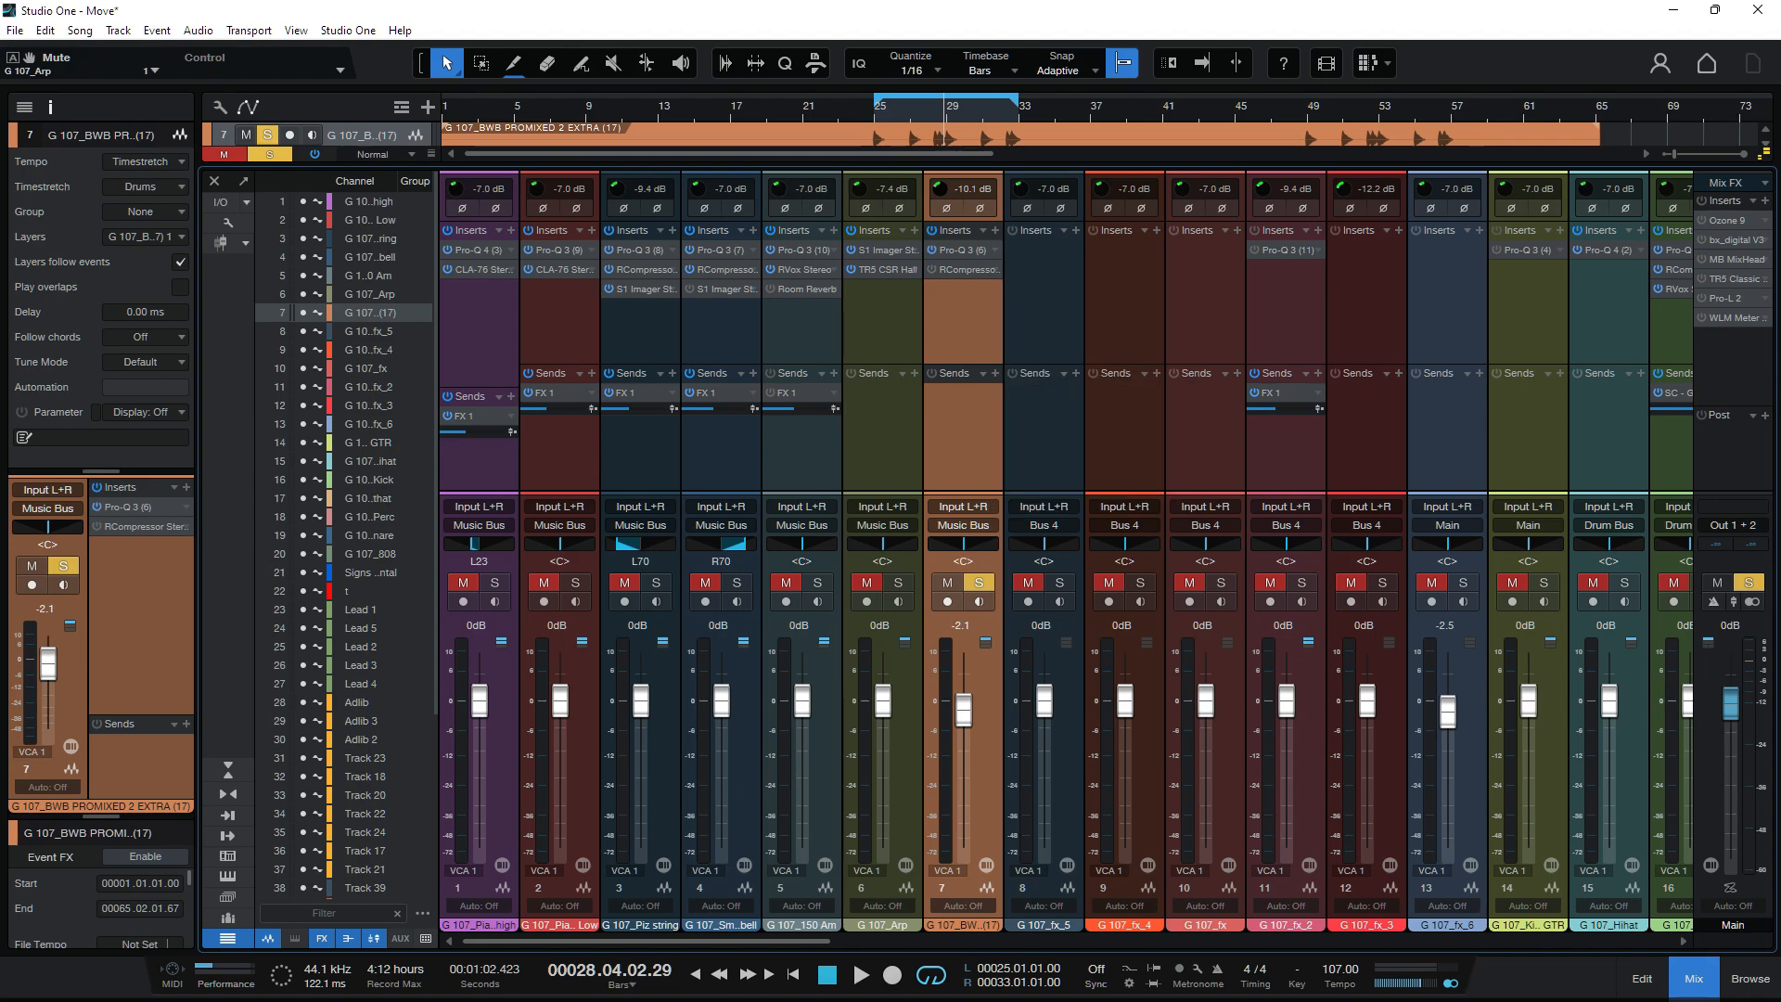
{"action": "left_click", "coordinate": [996, 250]}
{"action": "left_click", "coordinate": [1020, 271]}
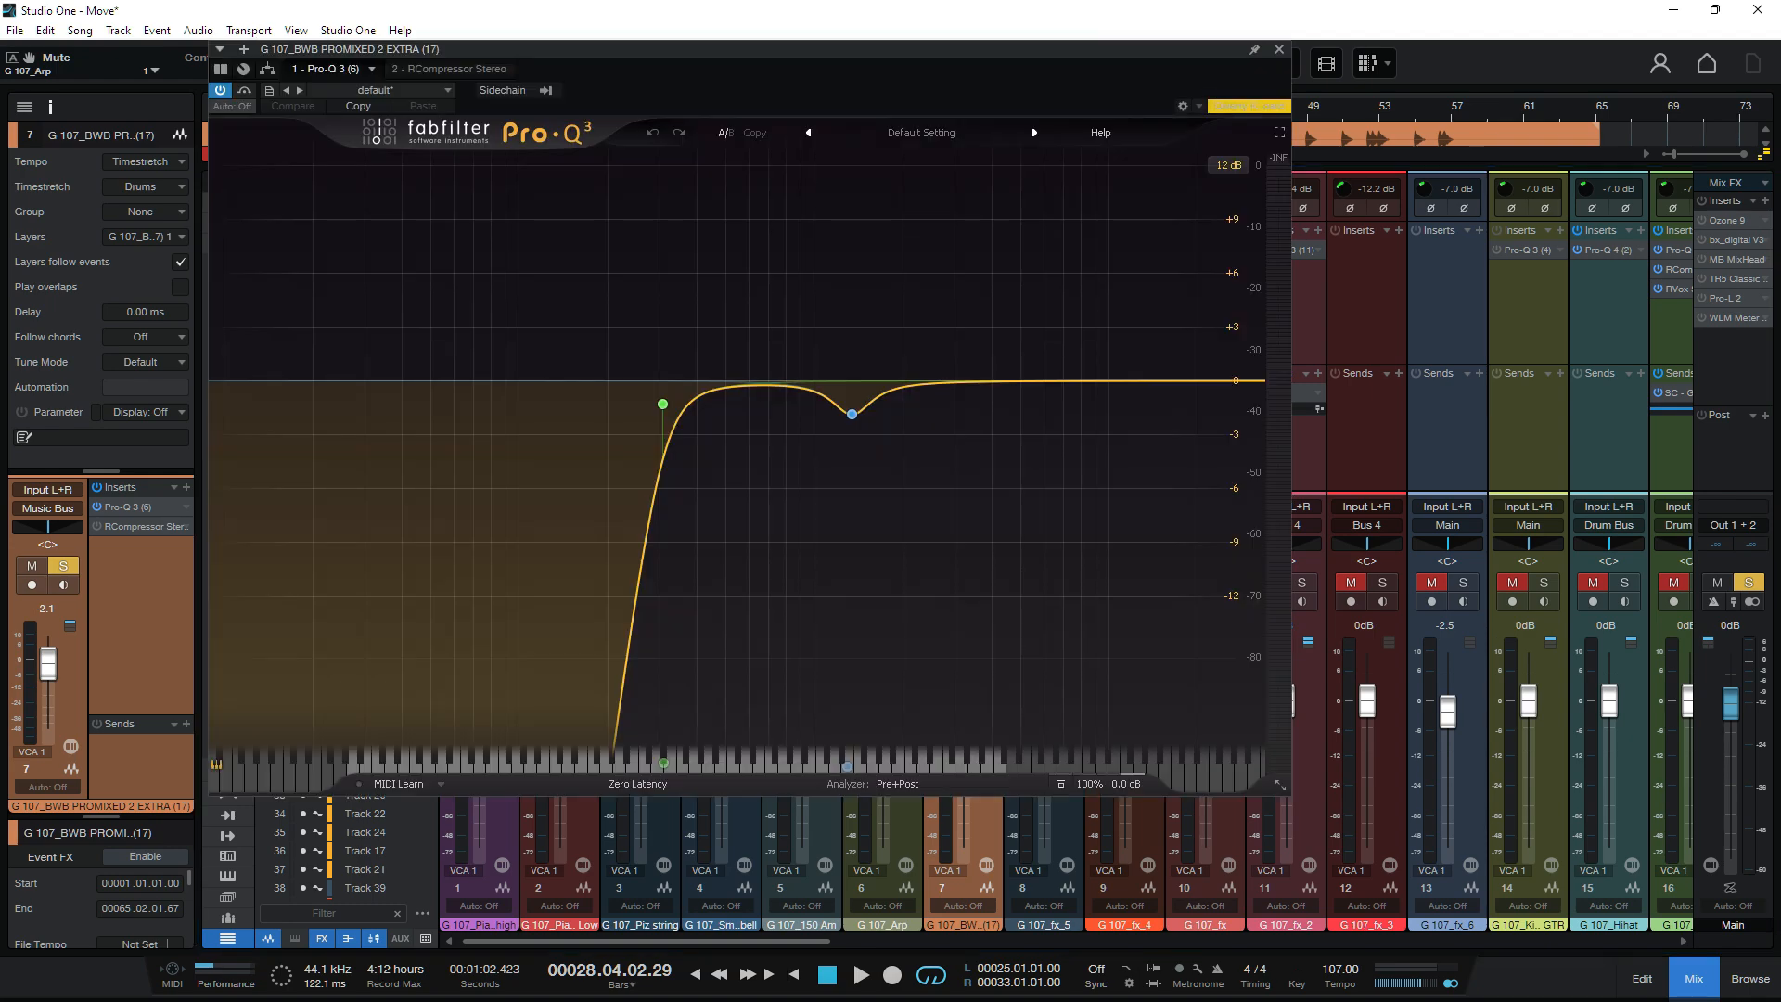
{"action": "left_click", "coordinate": [688, 336]}
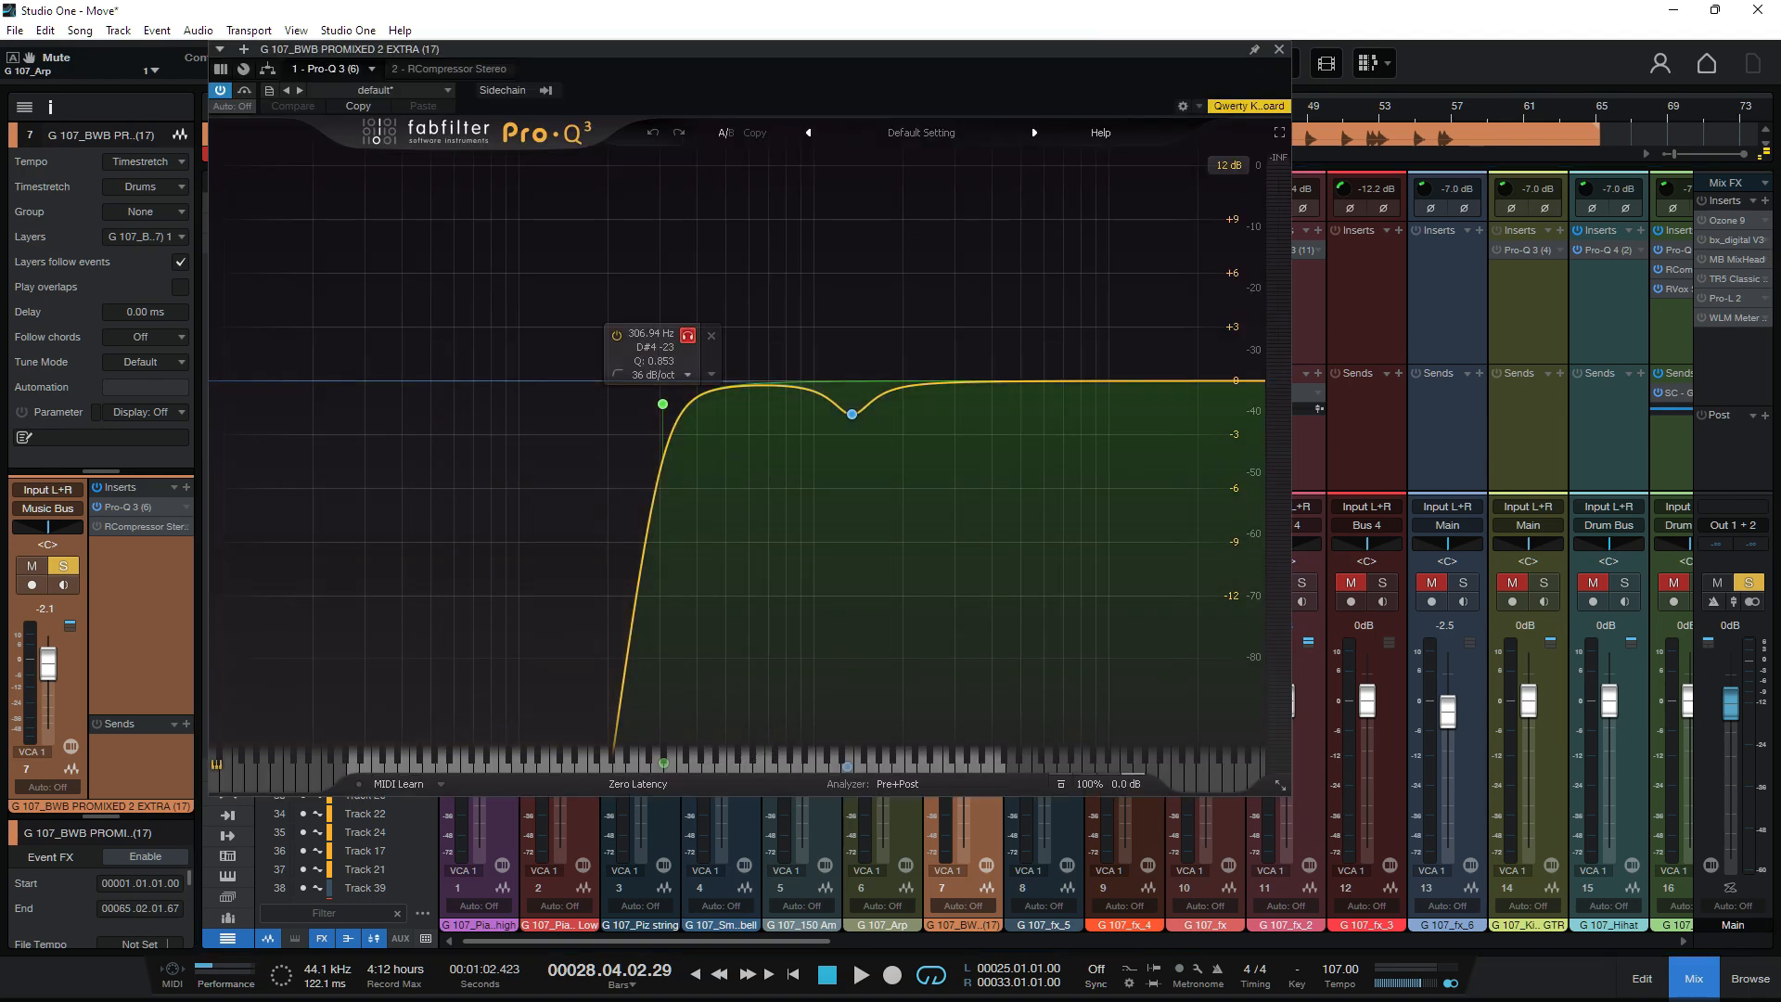
{"action": "key", "text": "space"}
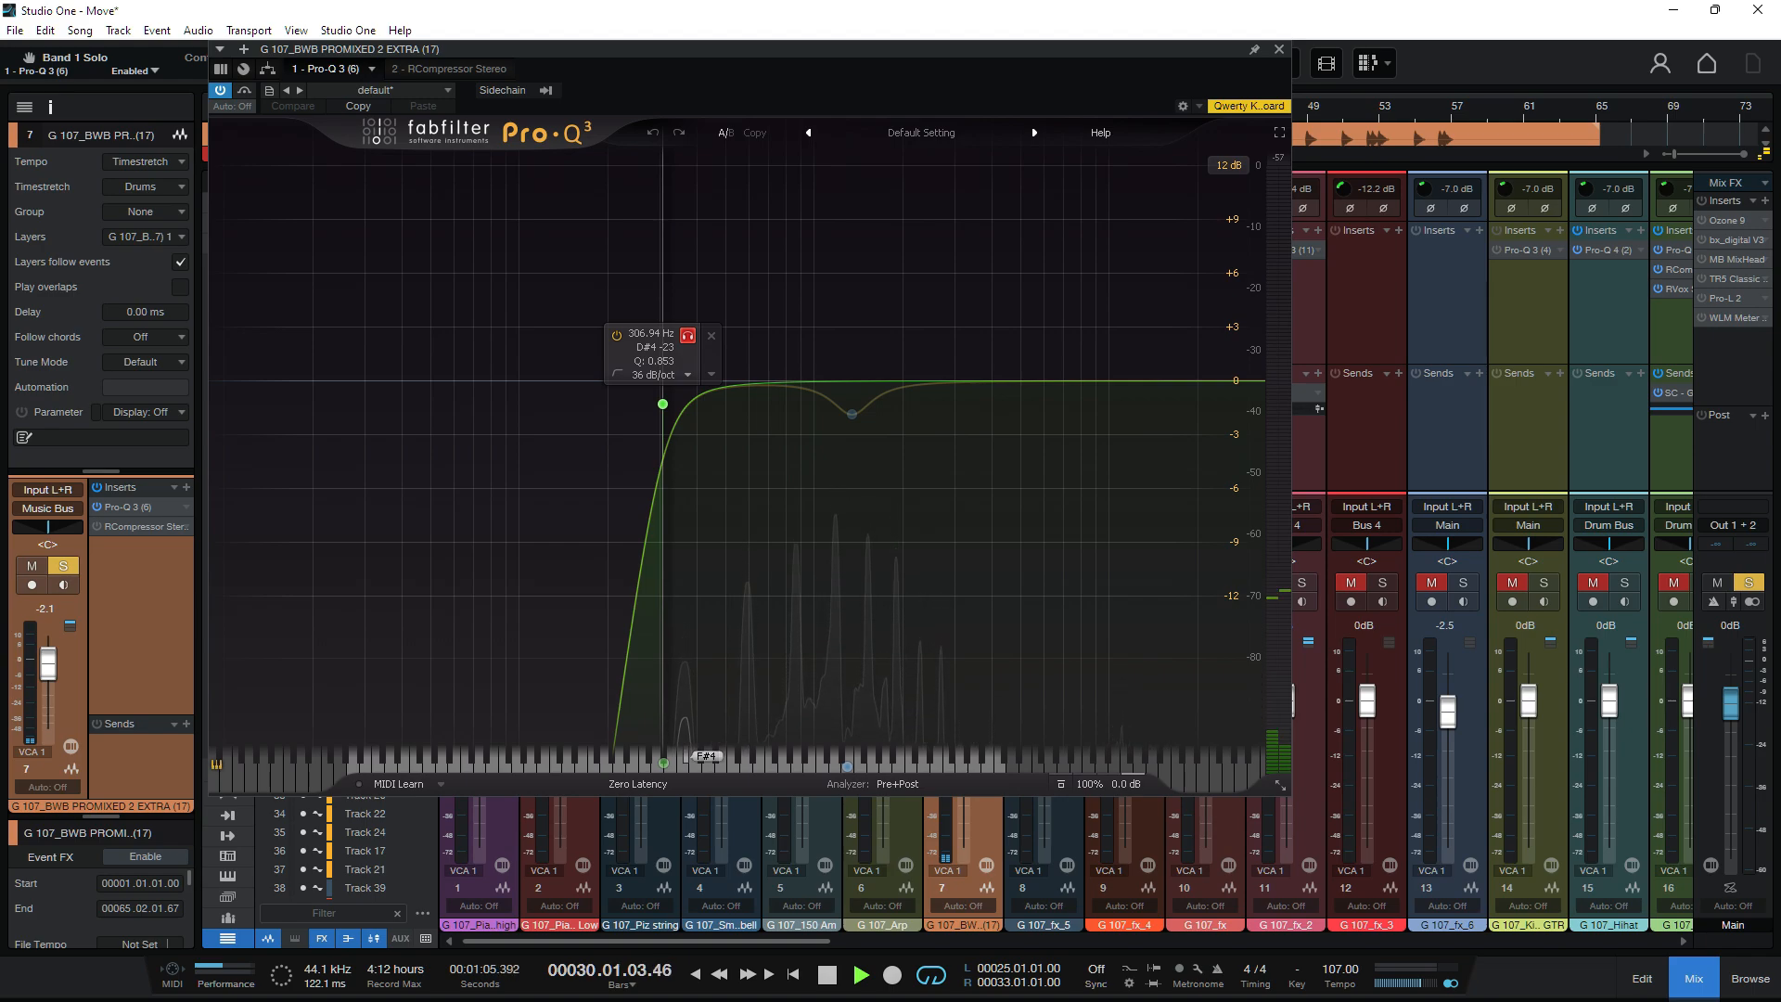
{"action": "left_click", "coordinate": [687, 336]}
{"action": "key", "text": "space"}
Step: Toggle the bell band's solo on and off, and audition the low-cut band in isolation again during playback
{"action": "mouse_move", "coordinate": [852, 414]}
{"action": "left_click", "coordinate": [877, 446]}
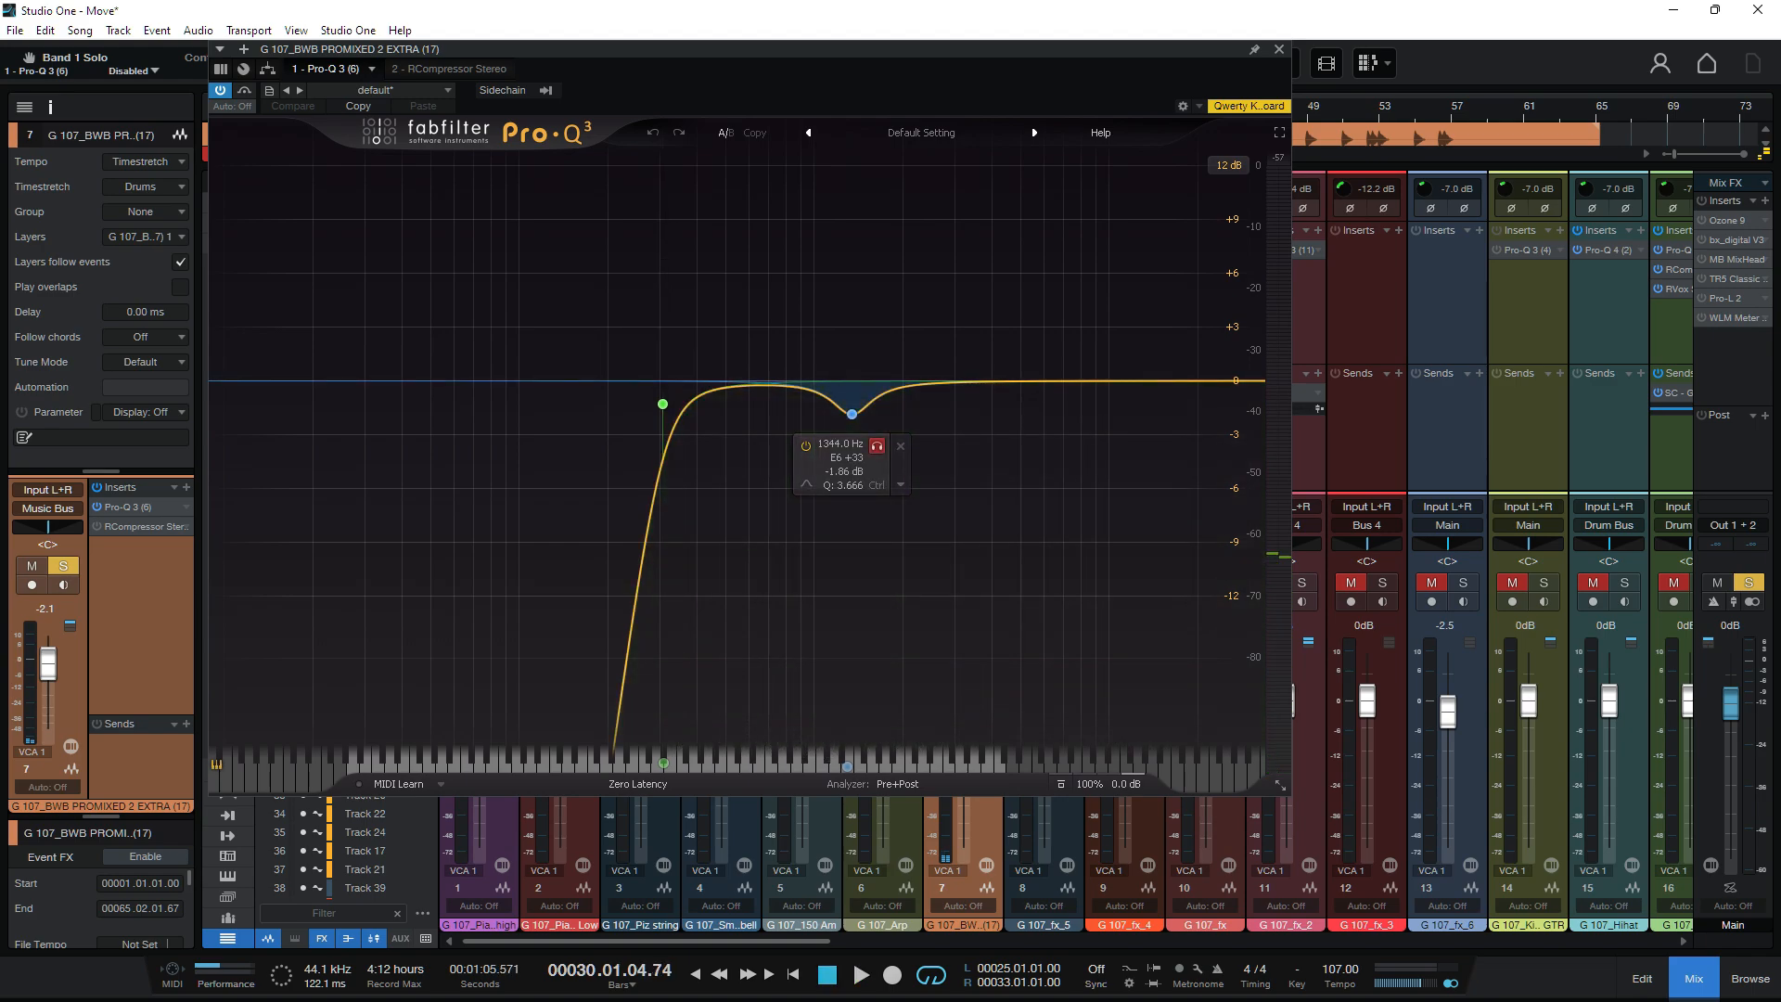
{"action": "left_click", "coordinate": [877, 446]}
{"action": "mouse_move", "coordinate": [663, 405]}
{"action": "left_click", "coordinate": [687, 336]}
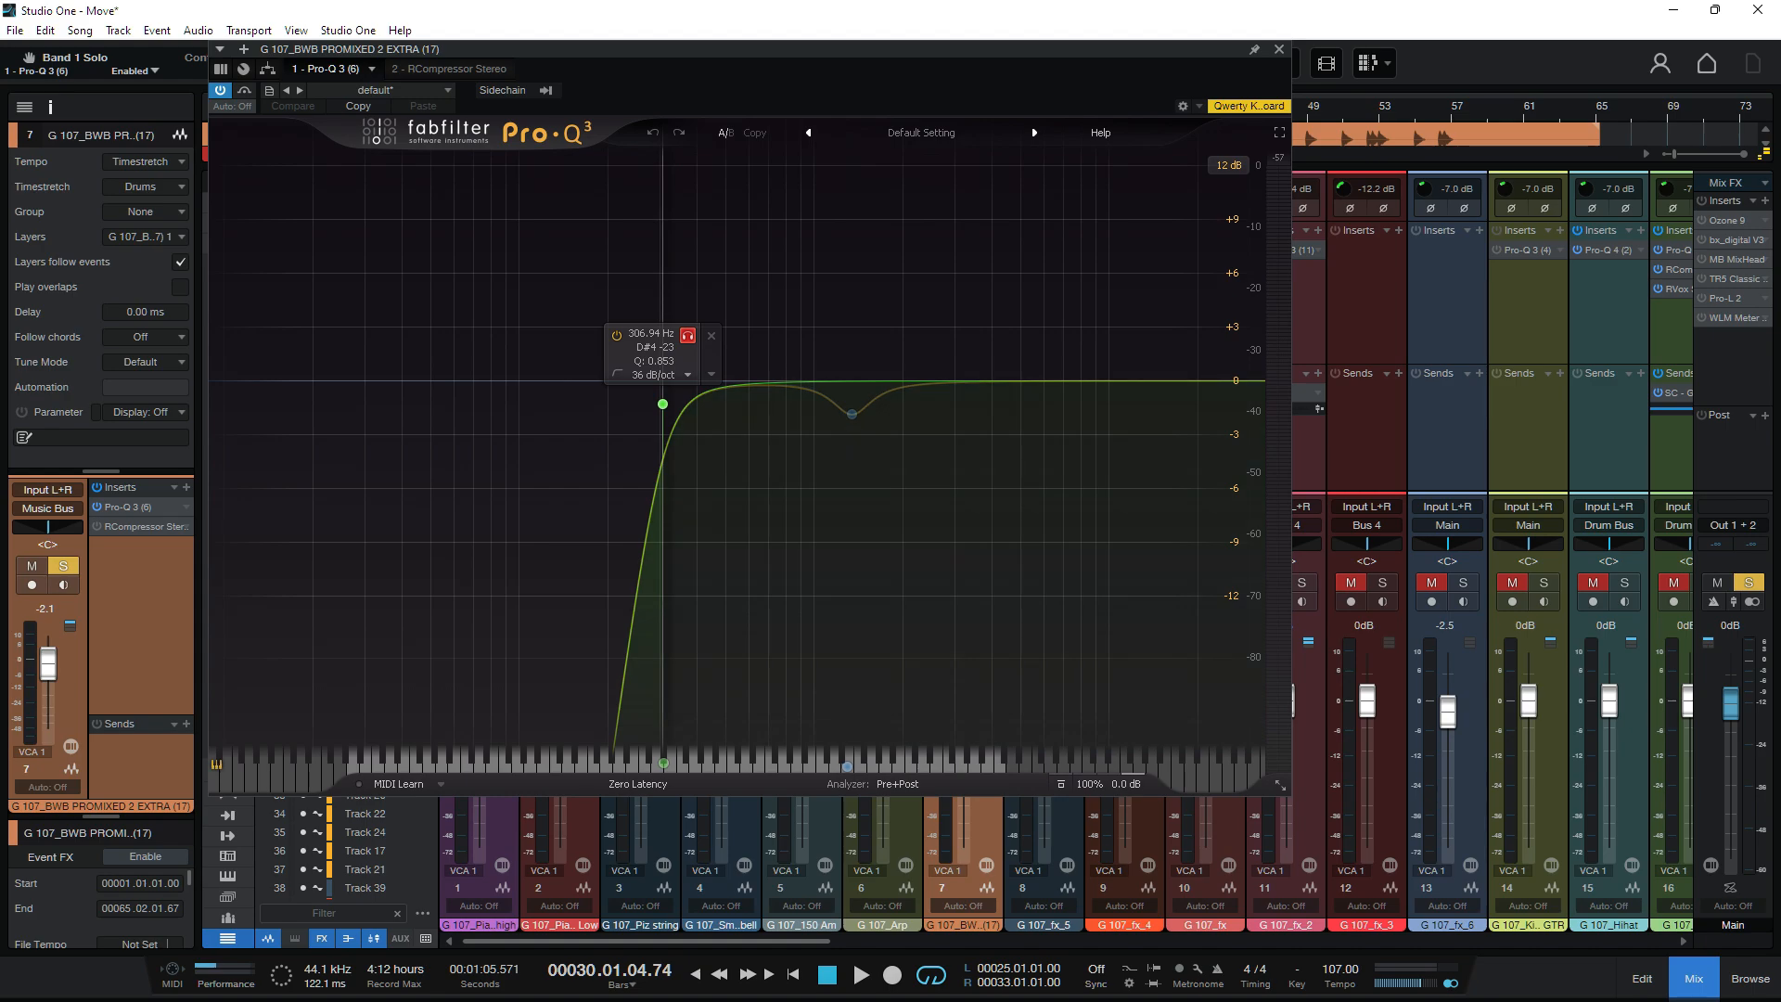
{"action": "left_click", "coordinate": [688, 336]}
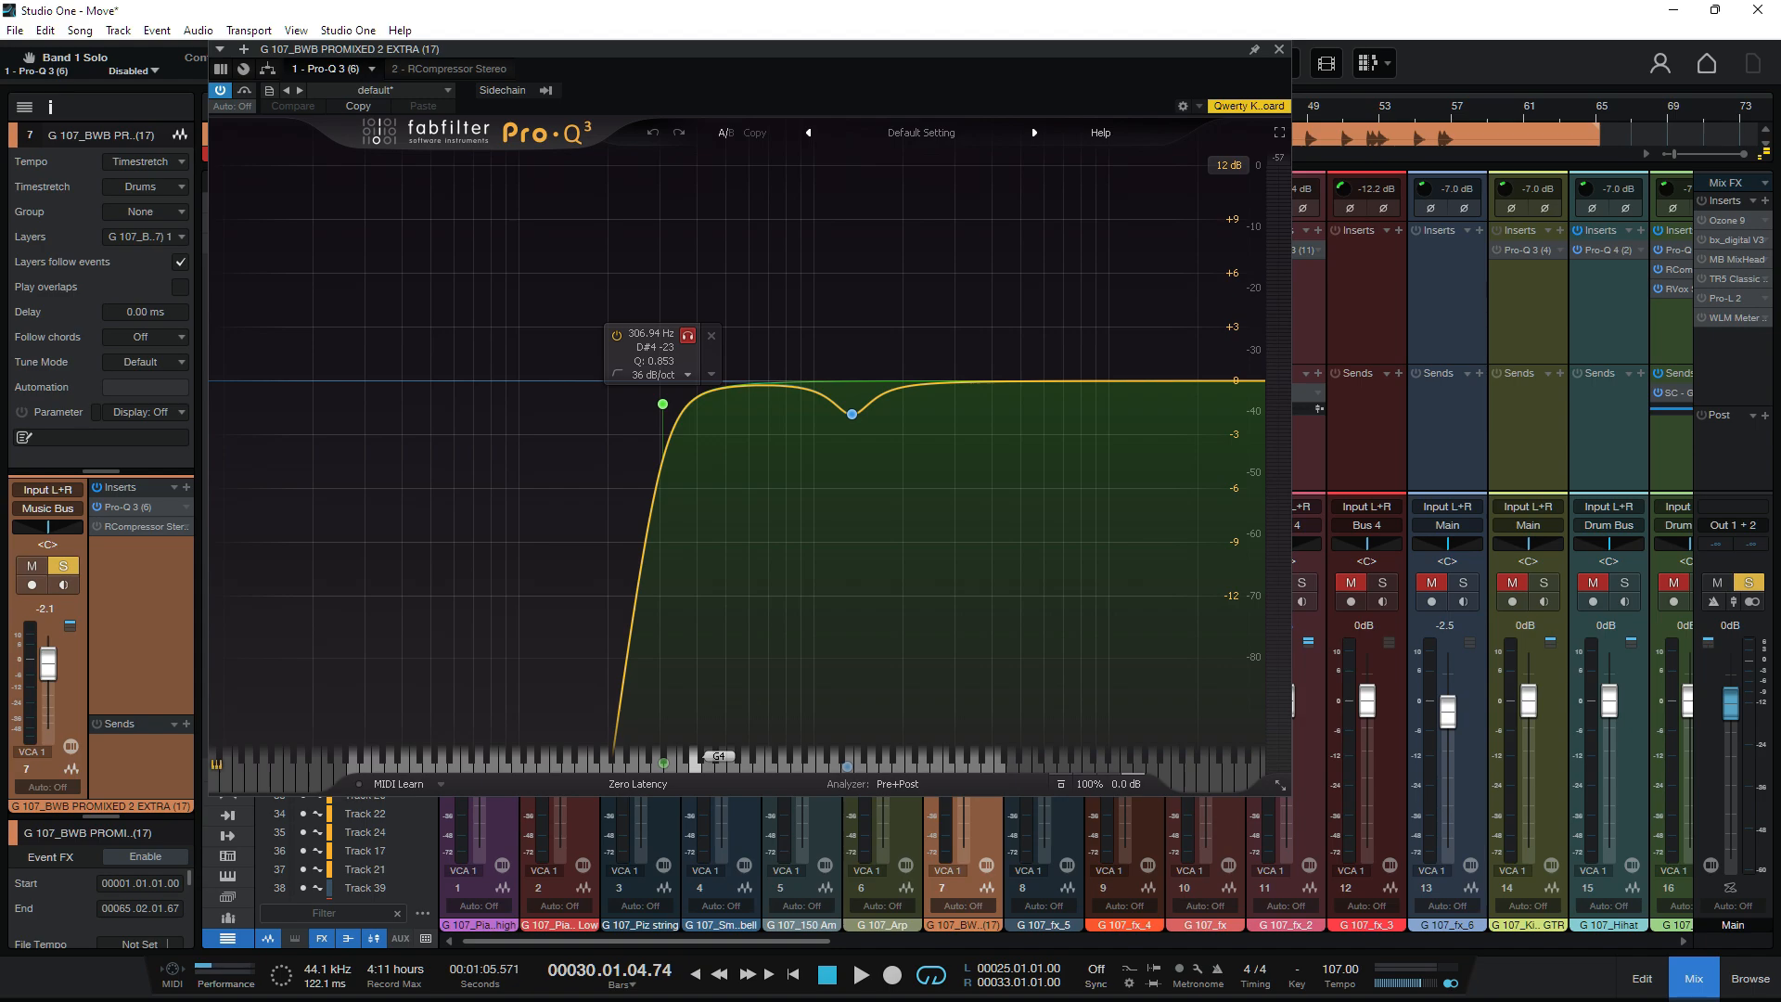
{"action": "left_click", "coordinate": [687, 335]}
{"action": "key", "text": "space"}
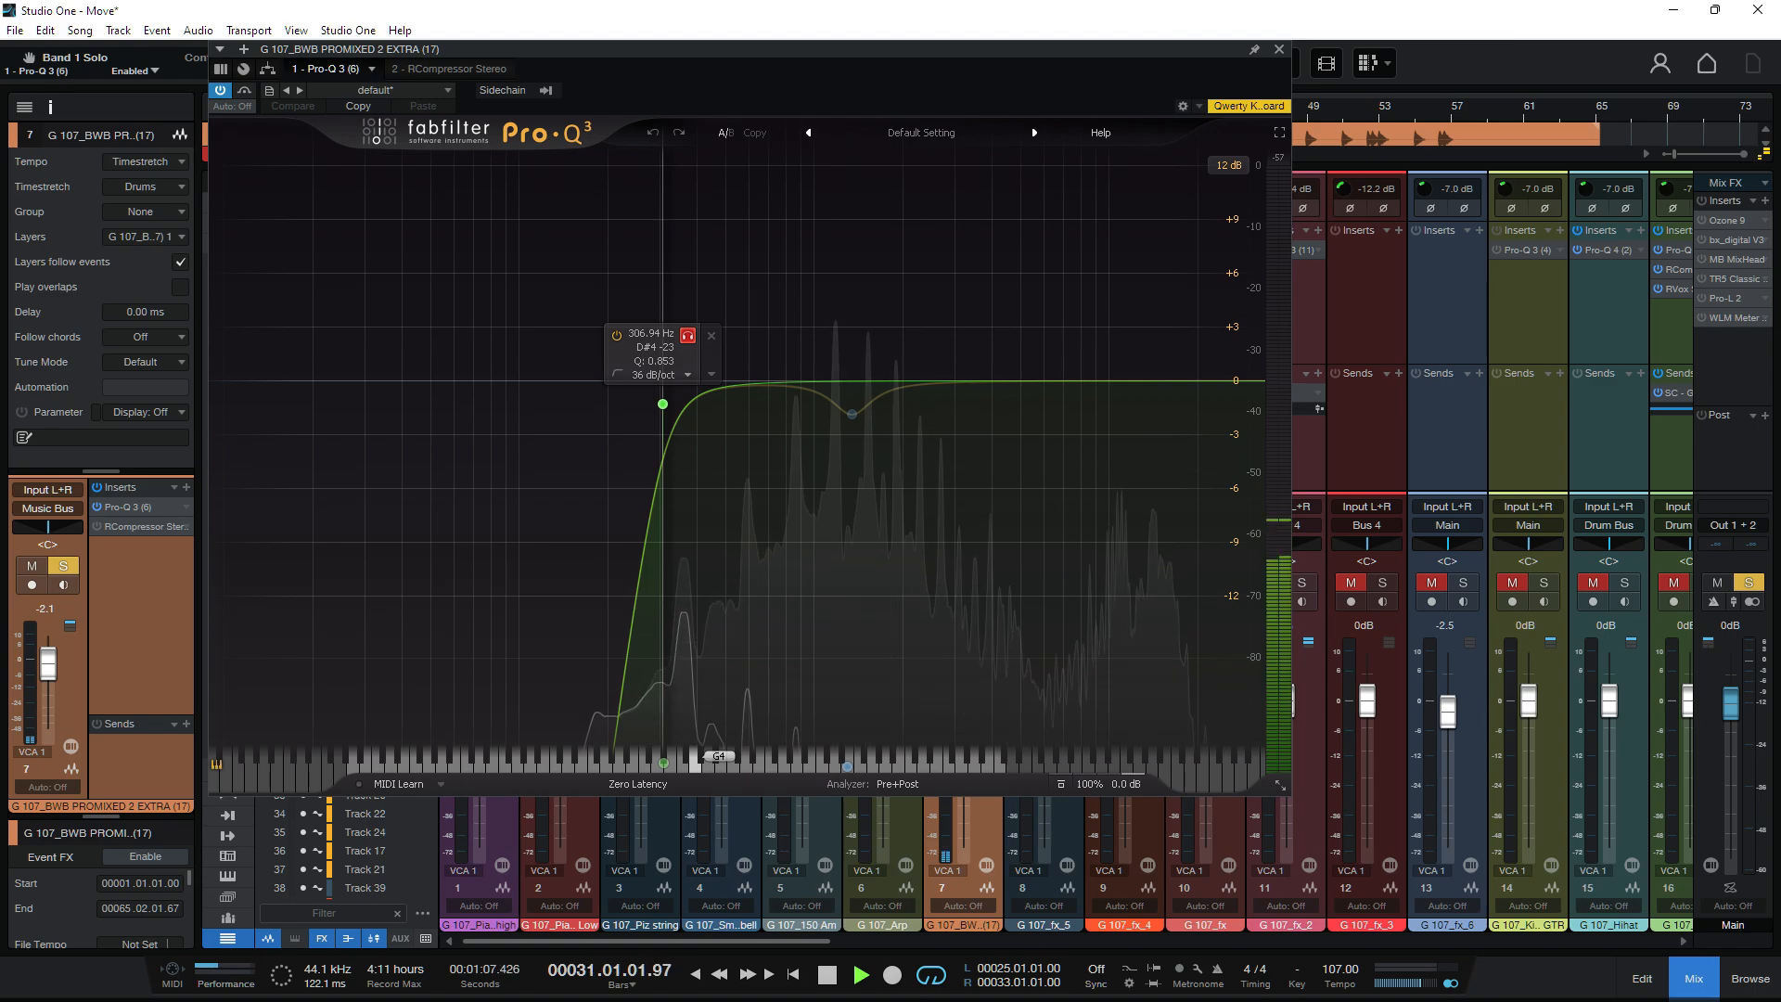
{"action": "left_click", "coordinate": [687, 335]}
Step: Audition the 1344 Hz bell cut in isolation, stop playback and close the equalizer
{"action": "left_click", "coordinate": [851, 414]}
{"action": "left_click", "coordinate": [877, 445]}
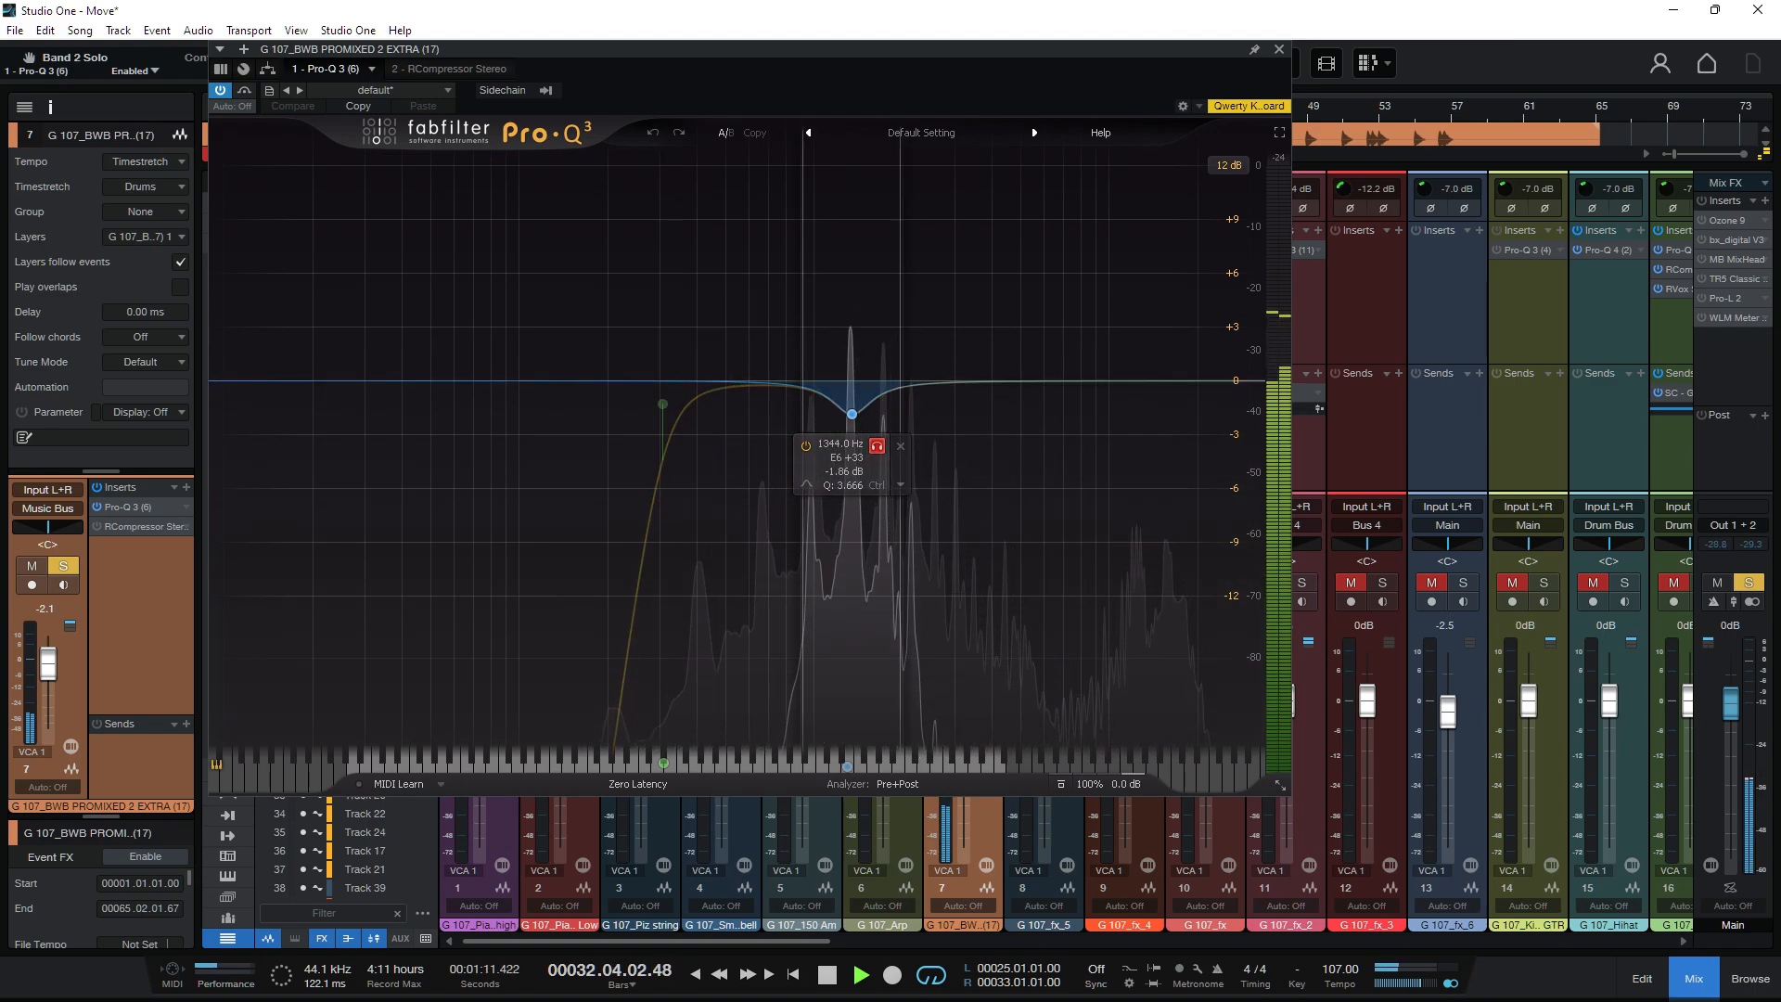
{"action": "left_click", "coordinate": [876, 445]}
{"action": "key", "text": "space"}
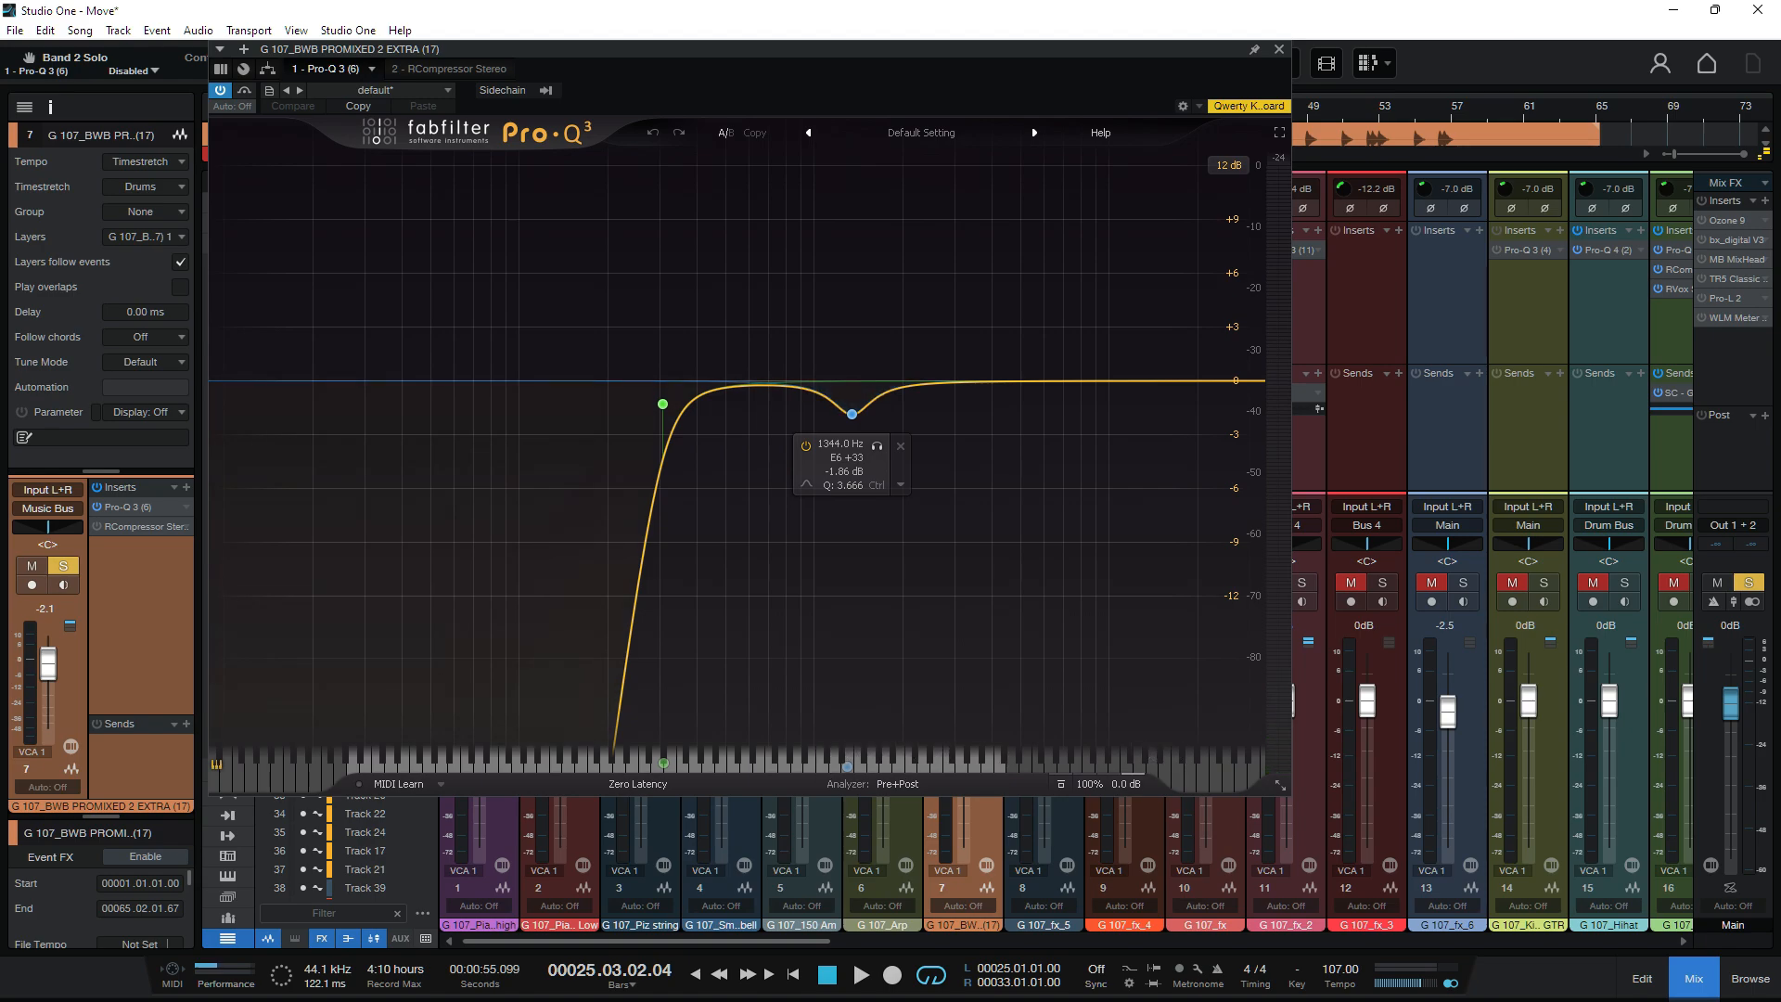
{"action": "key", "text": "ctrl+w"}
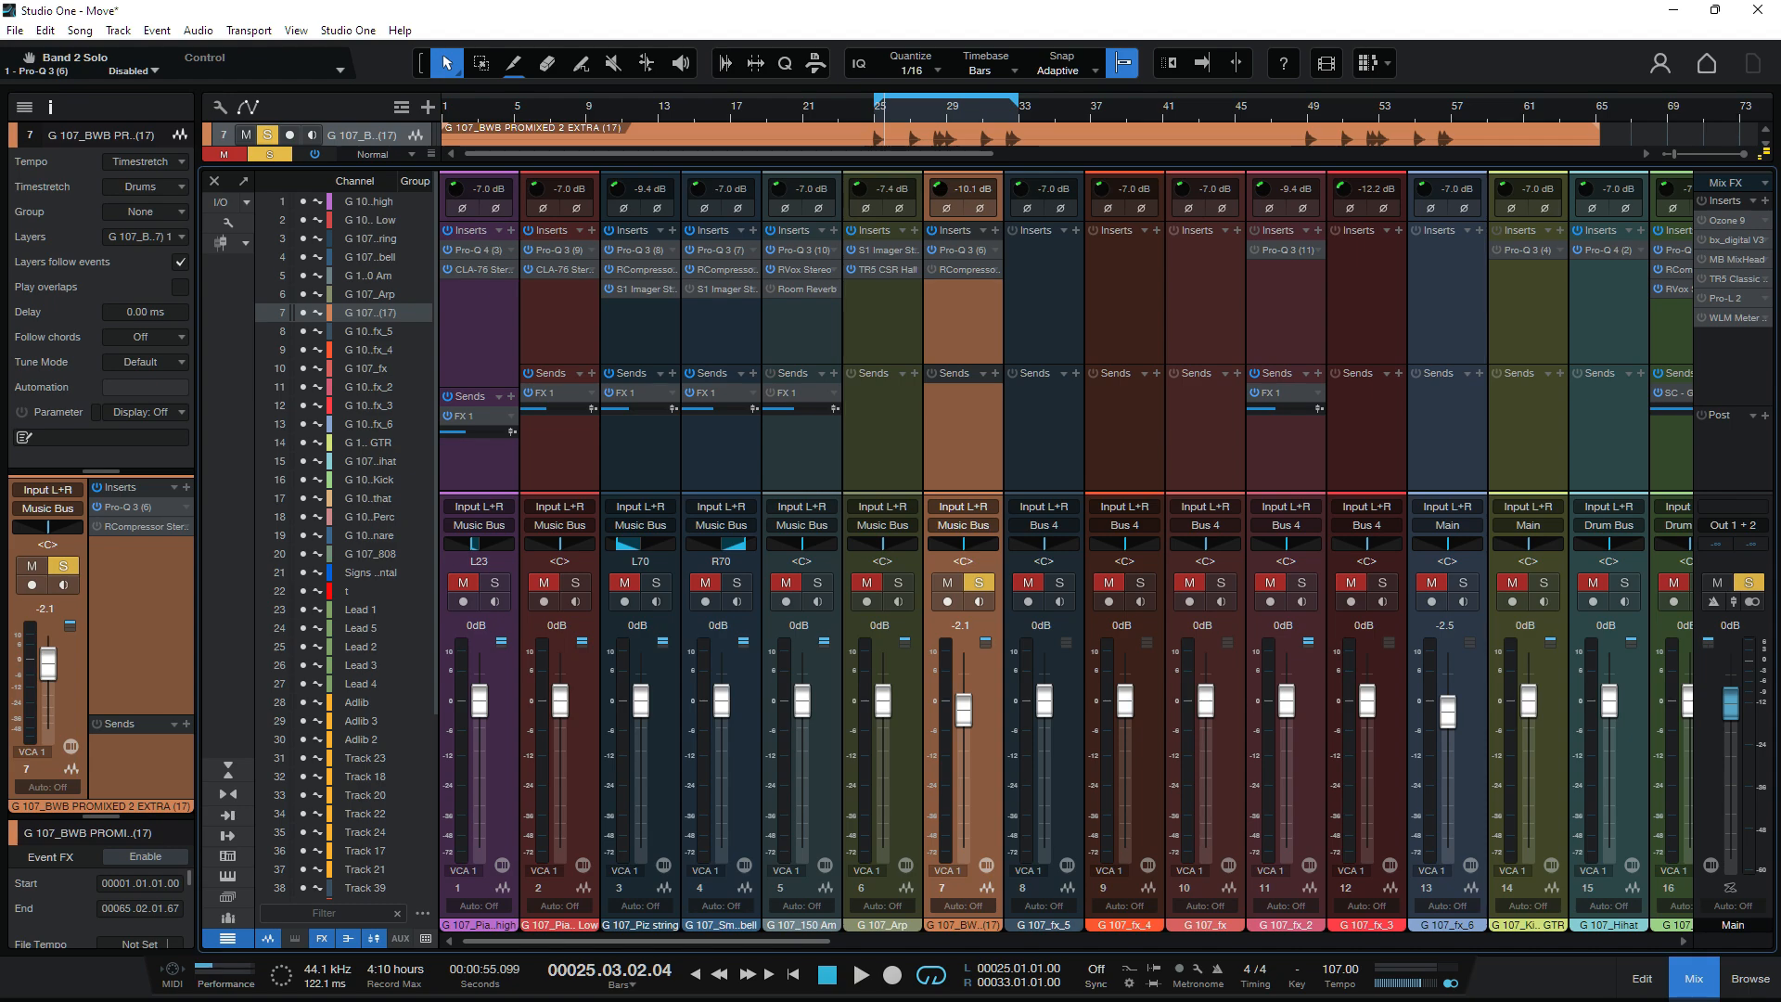
Step: Open the BWB channel's RCompressor and play the soloed track to examine the compression
{"action": "right_click", "coordinate": [983, 270]}
{"action": "left_click", "coordinate": [1030, 291]}
{"action": "key", "text": "space"}
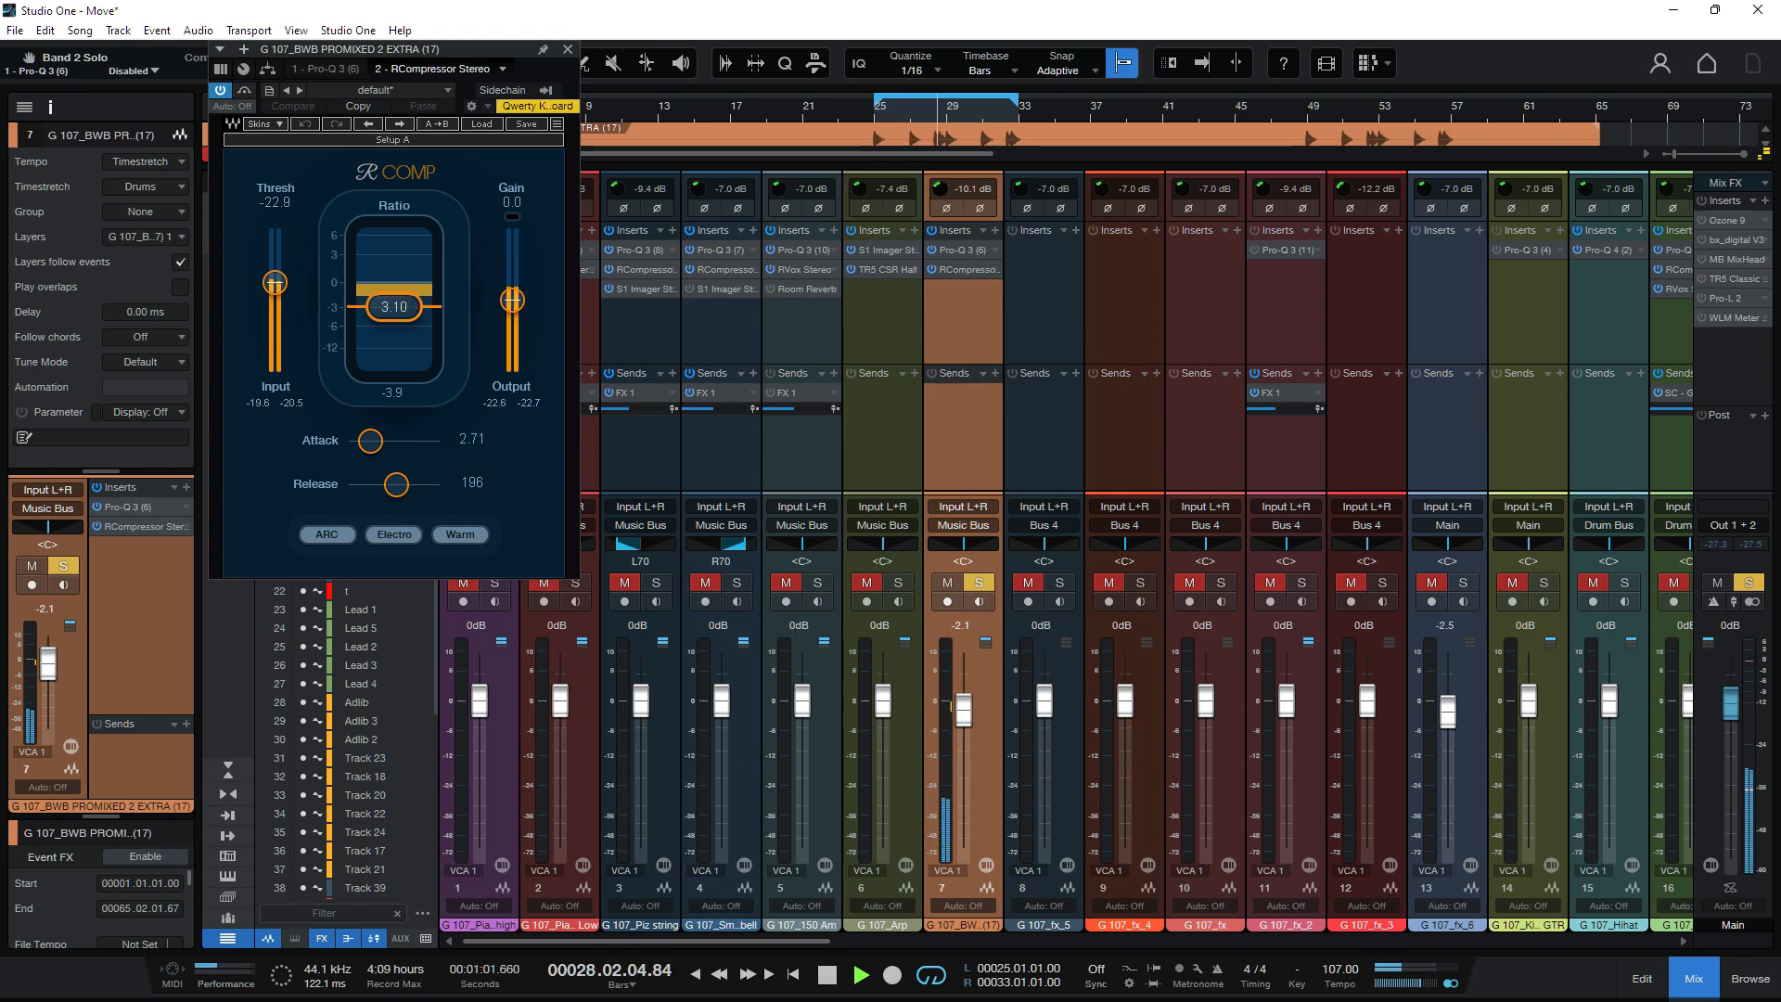
{"action": "key", "text": "space"}
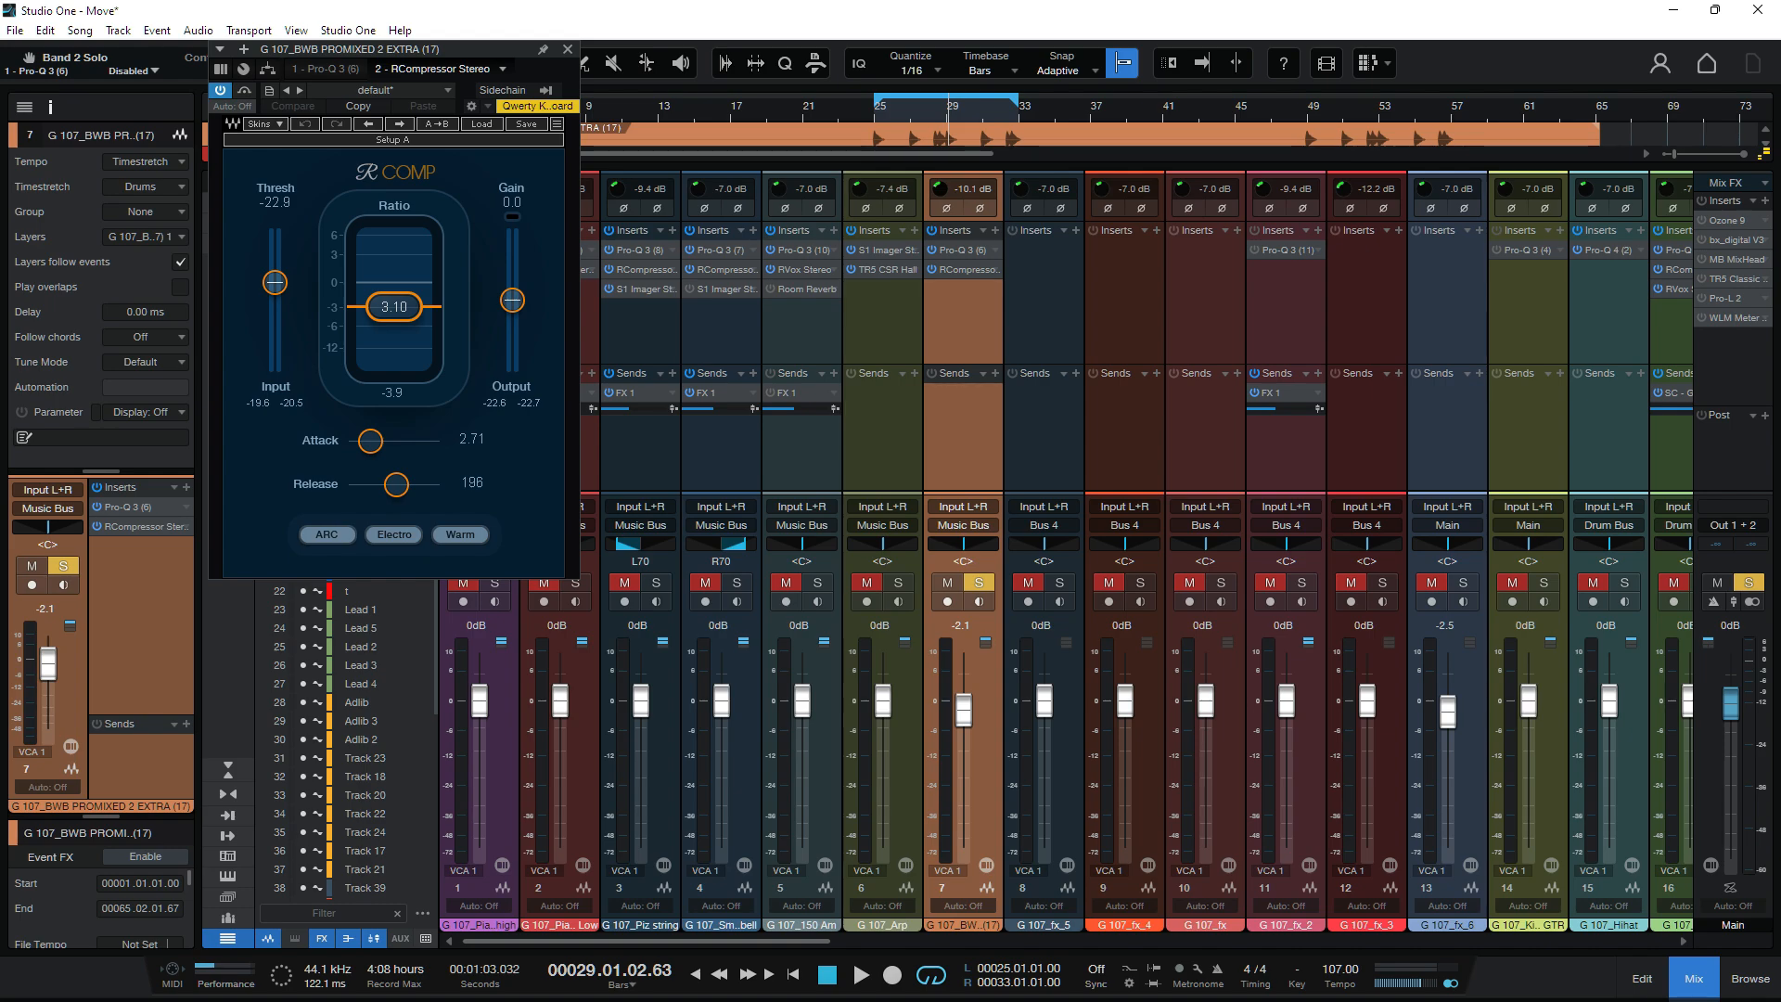
{"action": "key", "text": "space"}
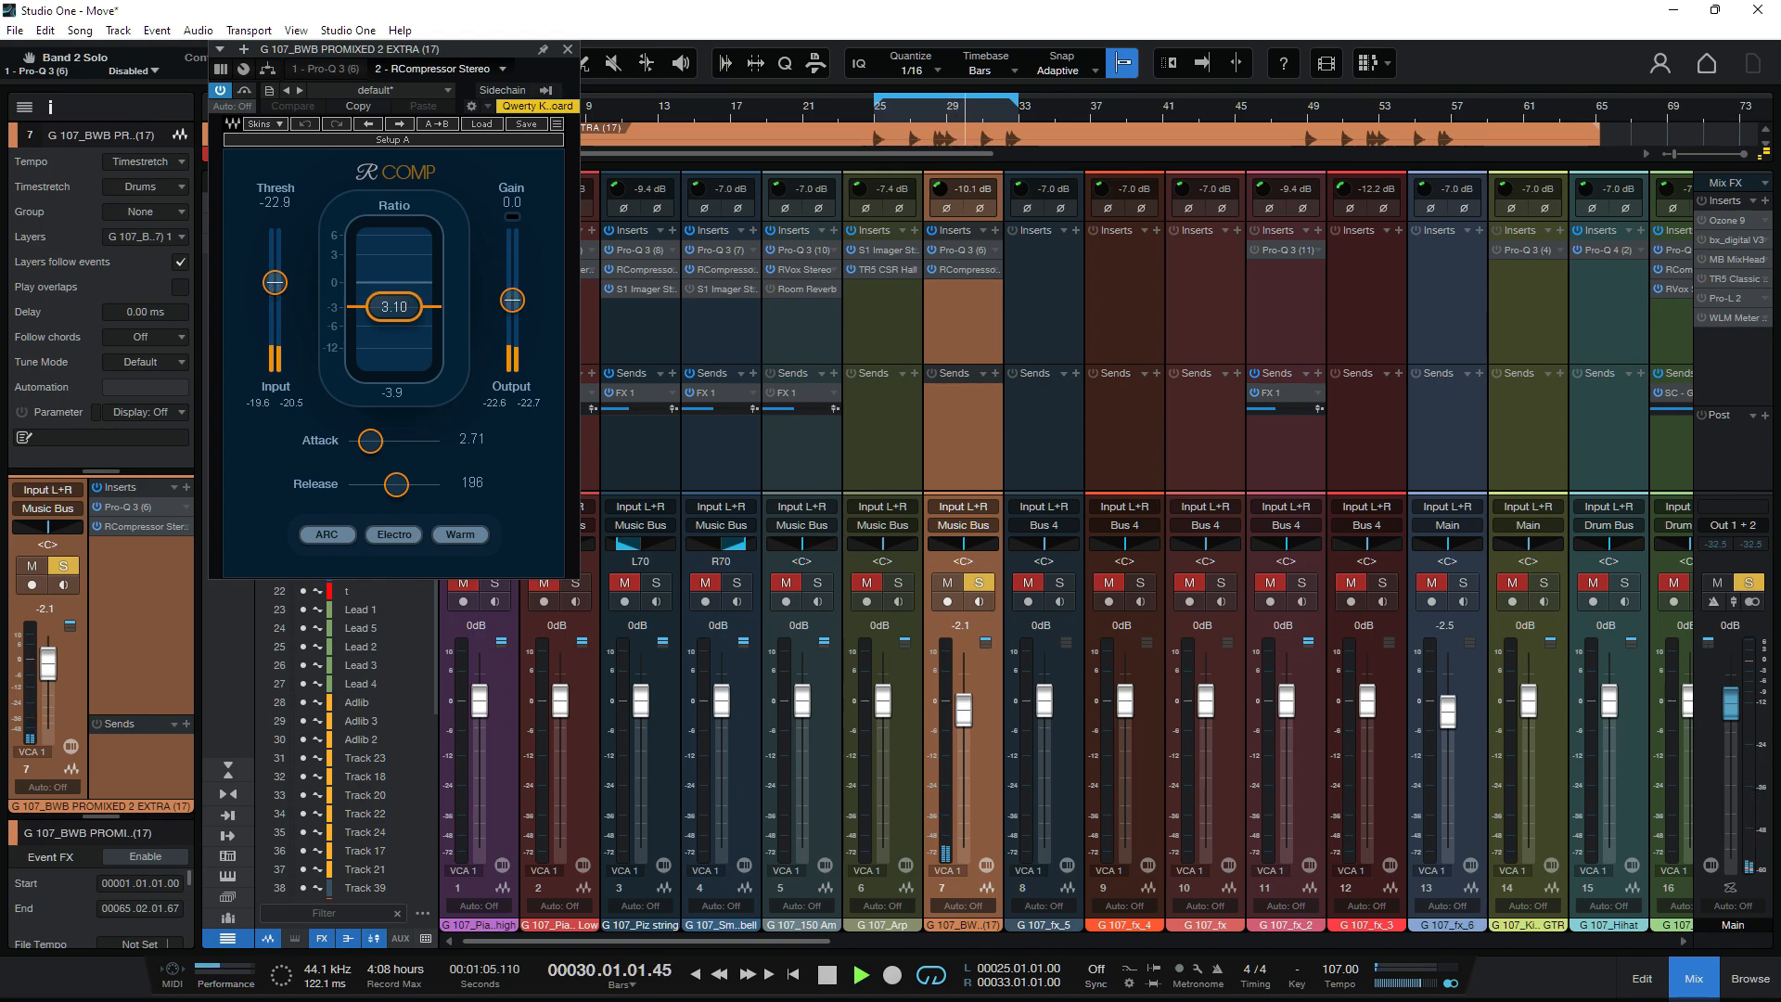
Step: Take the BWB channel out of solo, close the compressor and hear the part in the full mix
{"action": "key", "text": "s"}
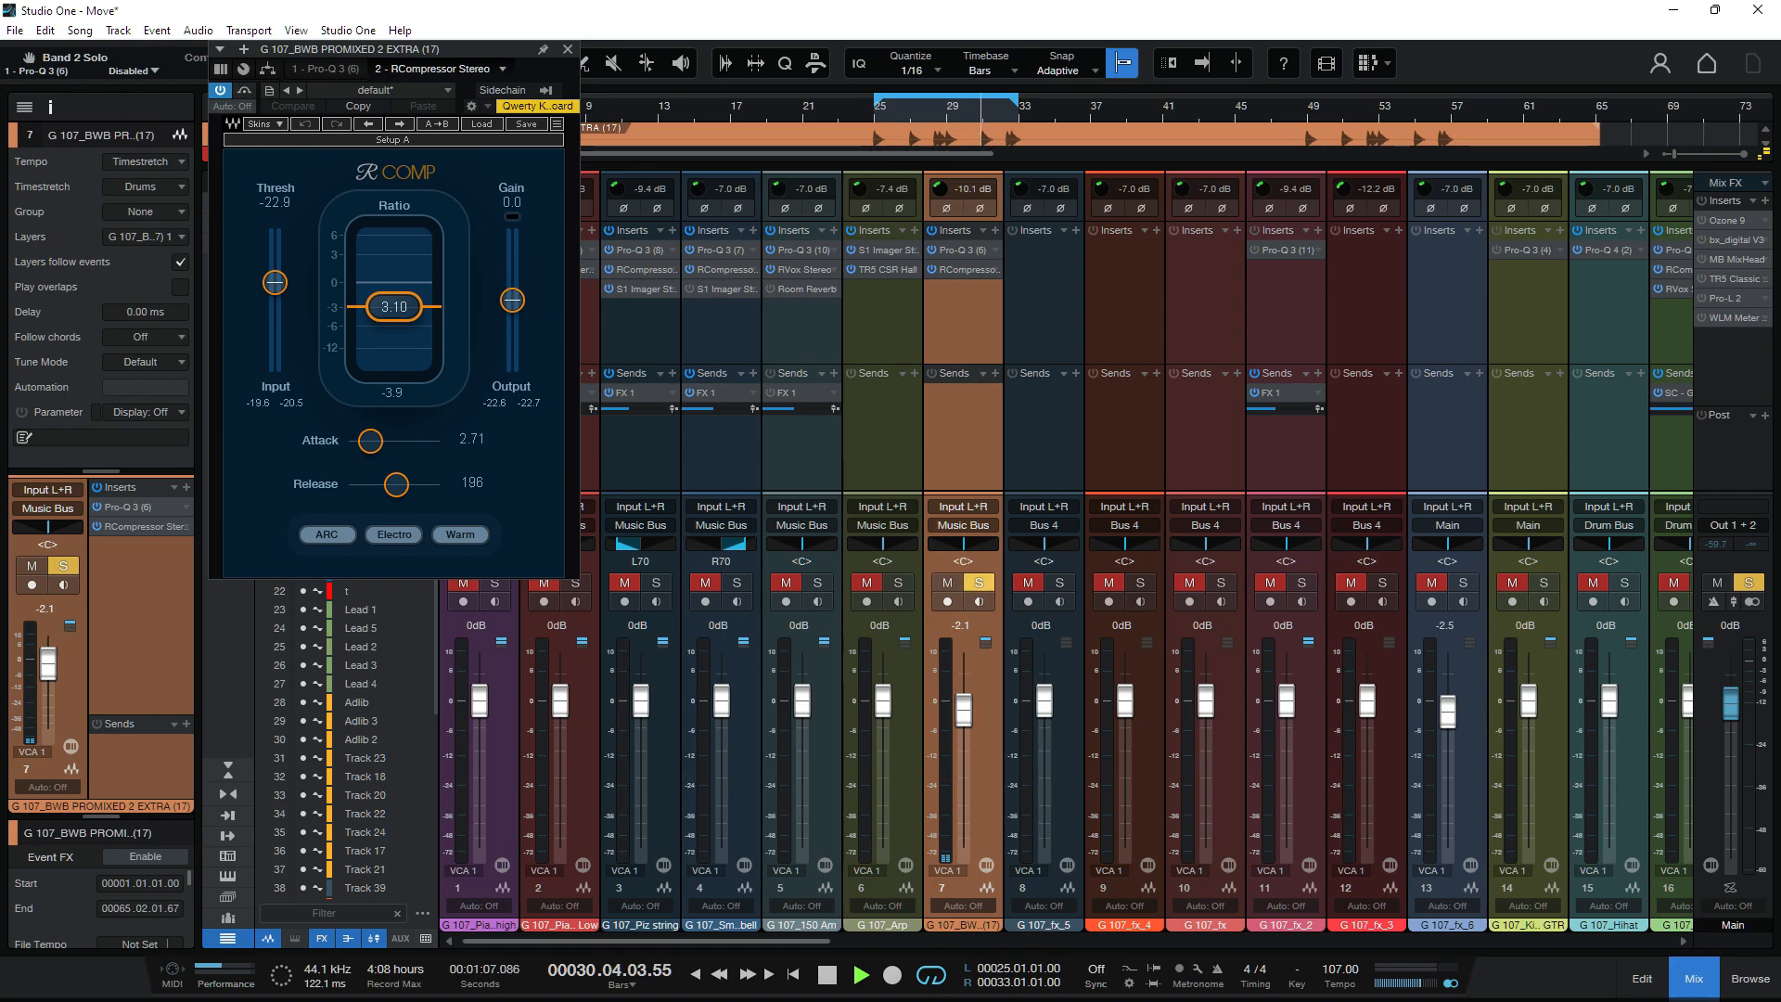
{"action": "key", "text": "Escape"}
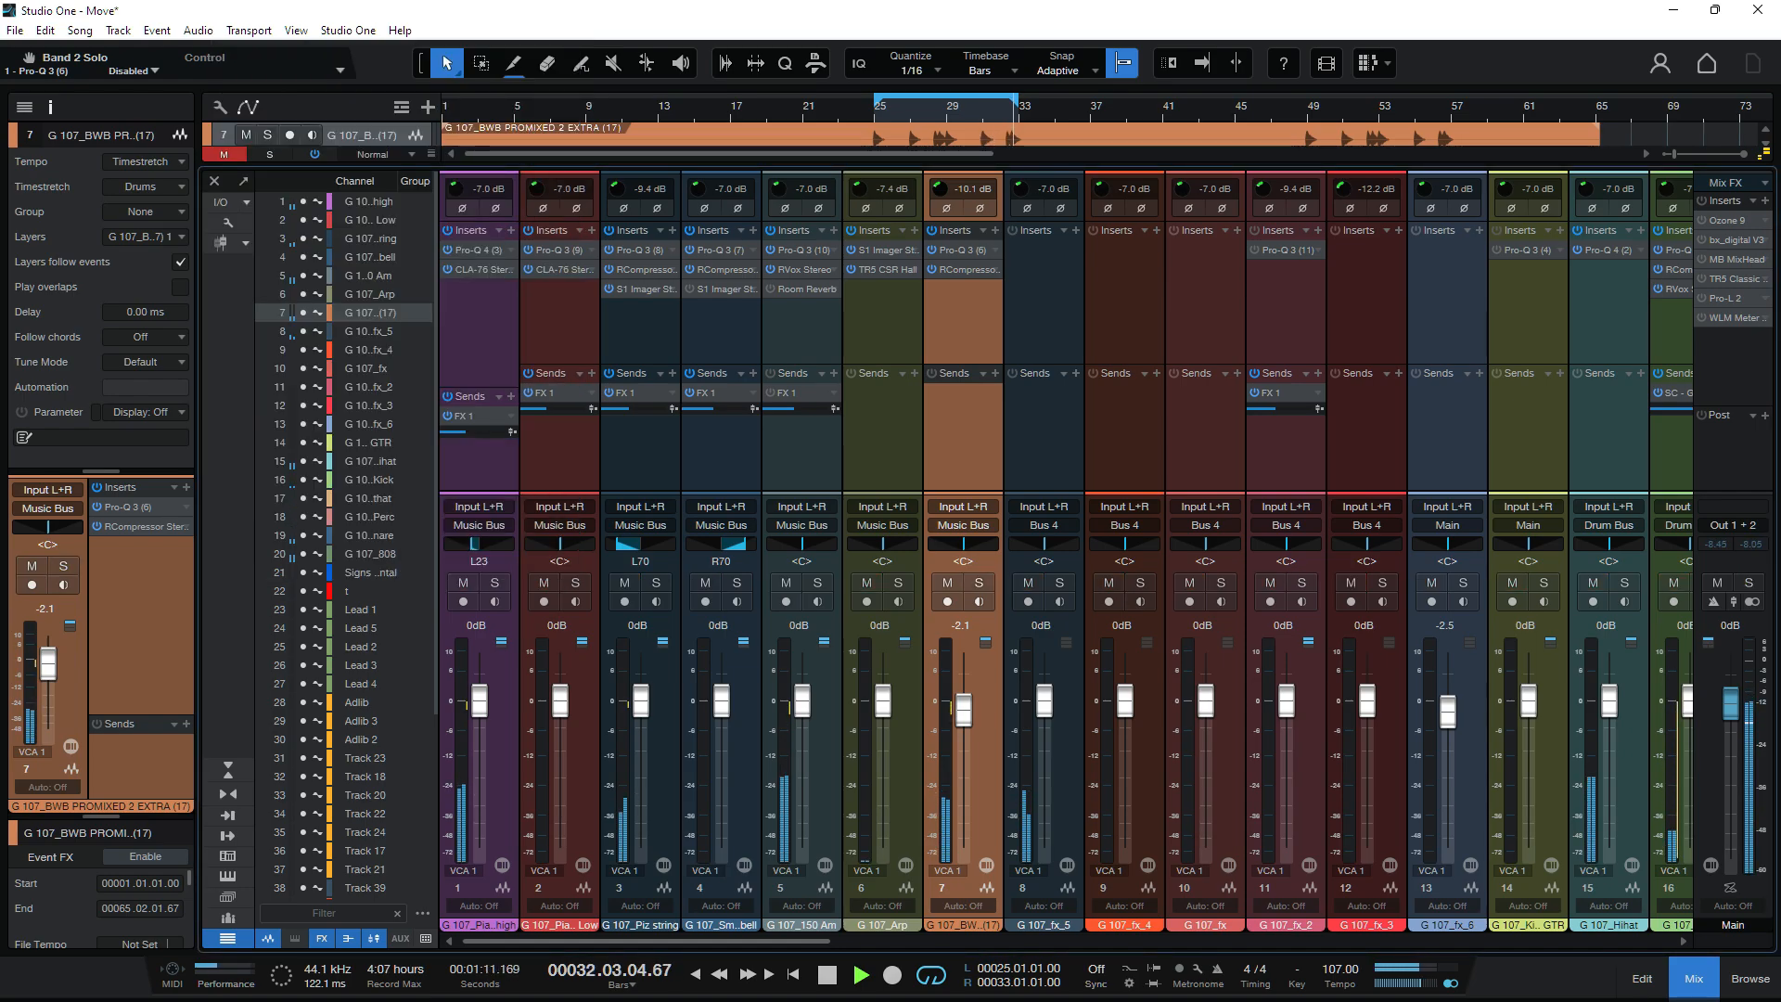
{"action": "key", "text": "F3"}
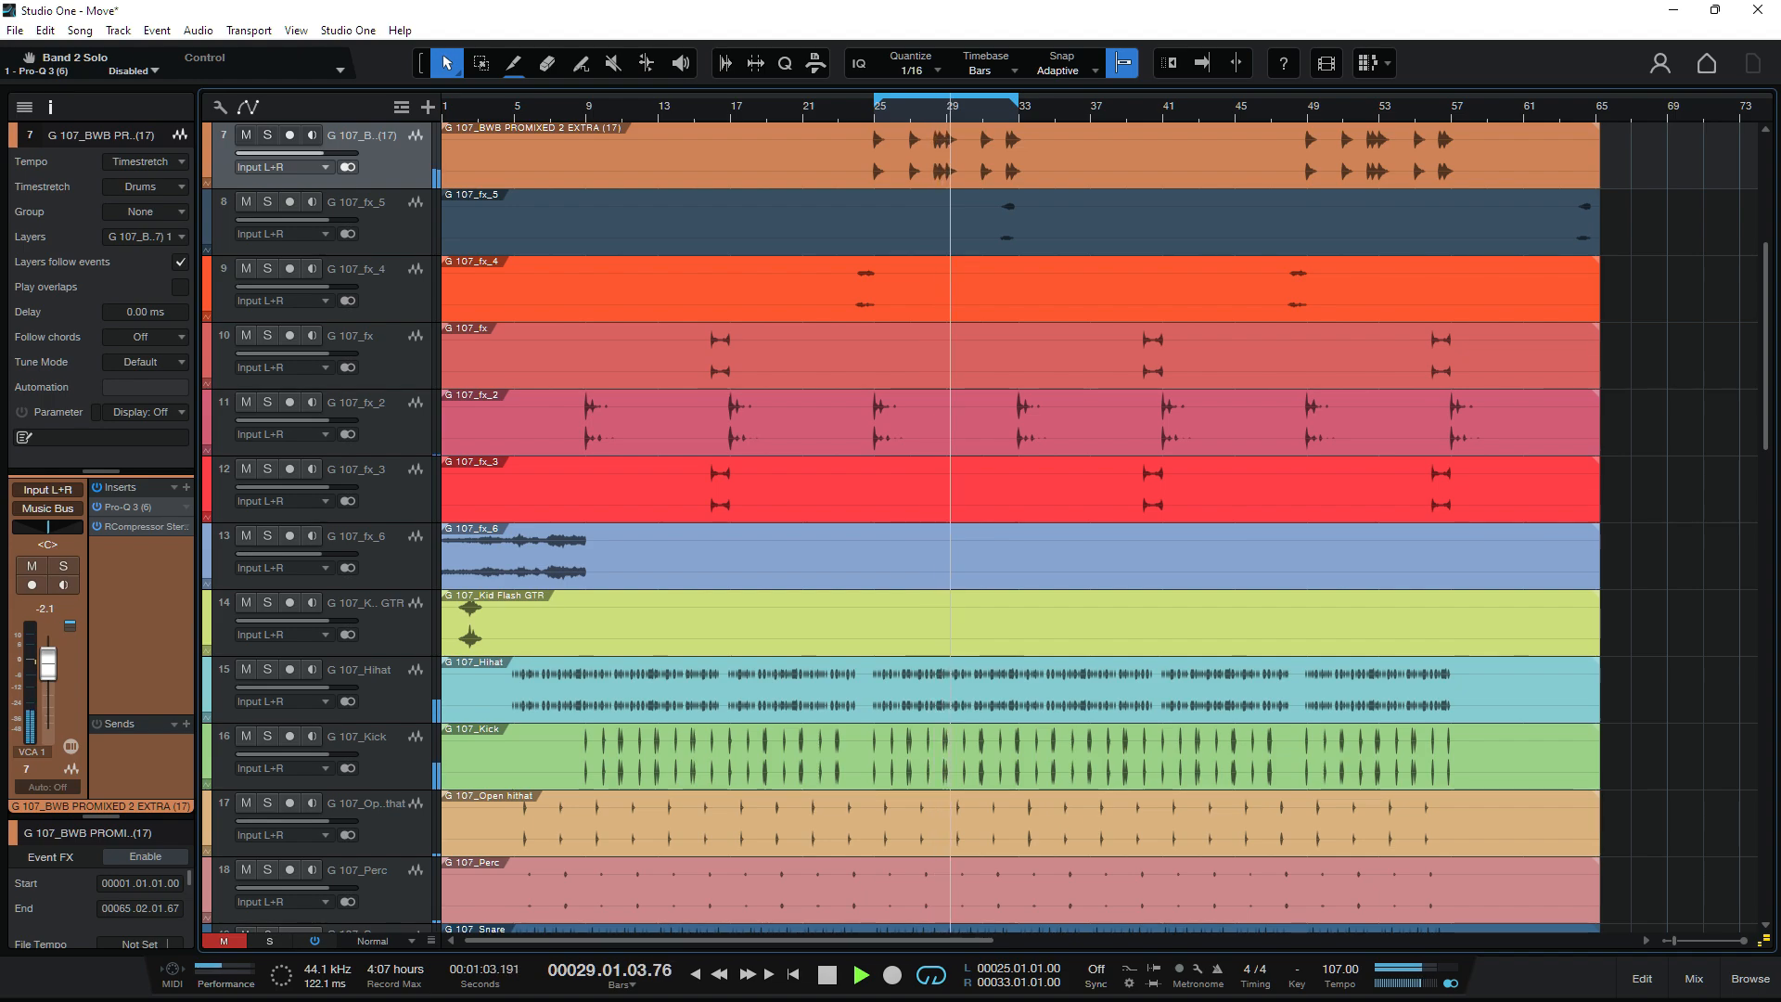
{"action": "key", "text": "space"}
Step: Put the fx_4 track in solo and play its sound from bar 24 in the arrangement
{"action": "key", "text": "e"}
{"action": "key", "text": "e"}
{"action": "key", "text": "e"}
{"action": "key", "text": "e"}
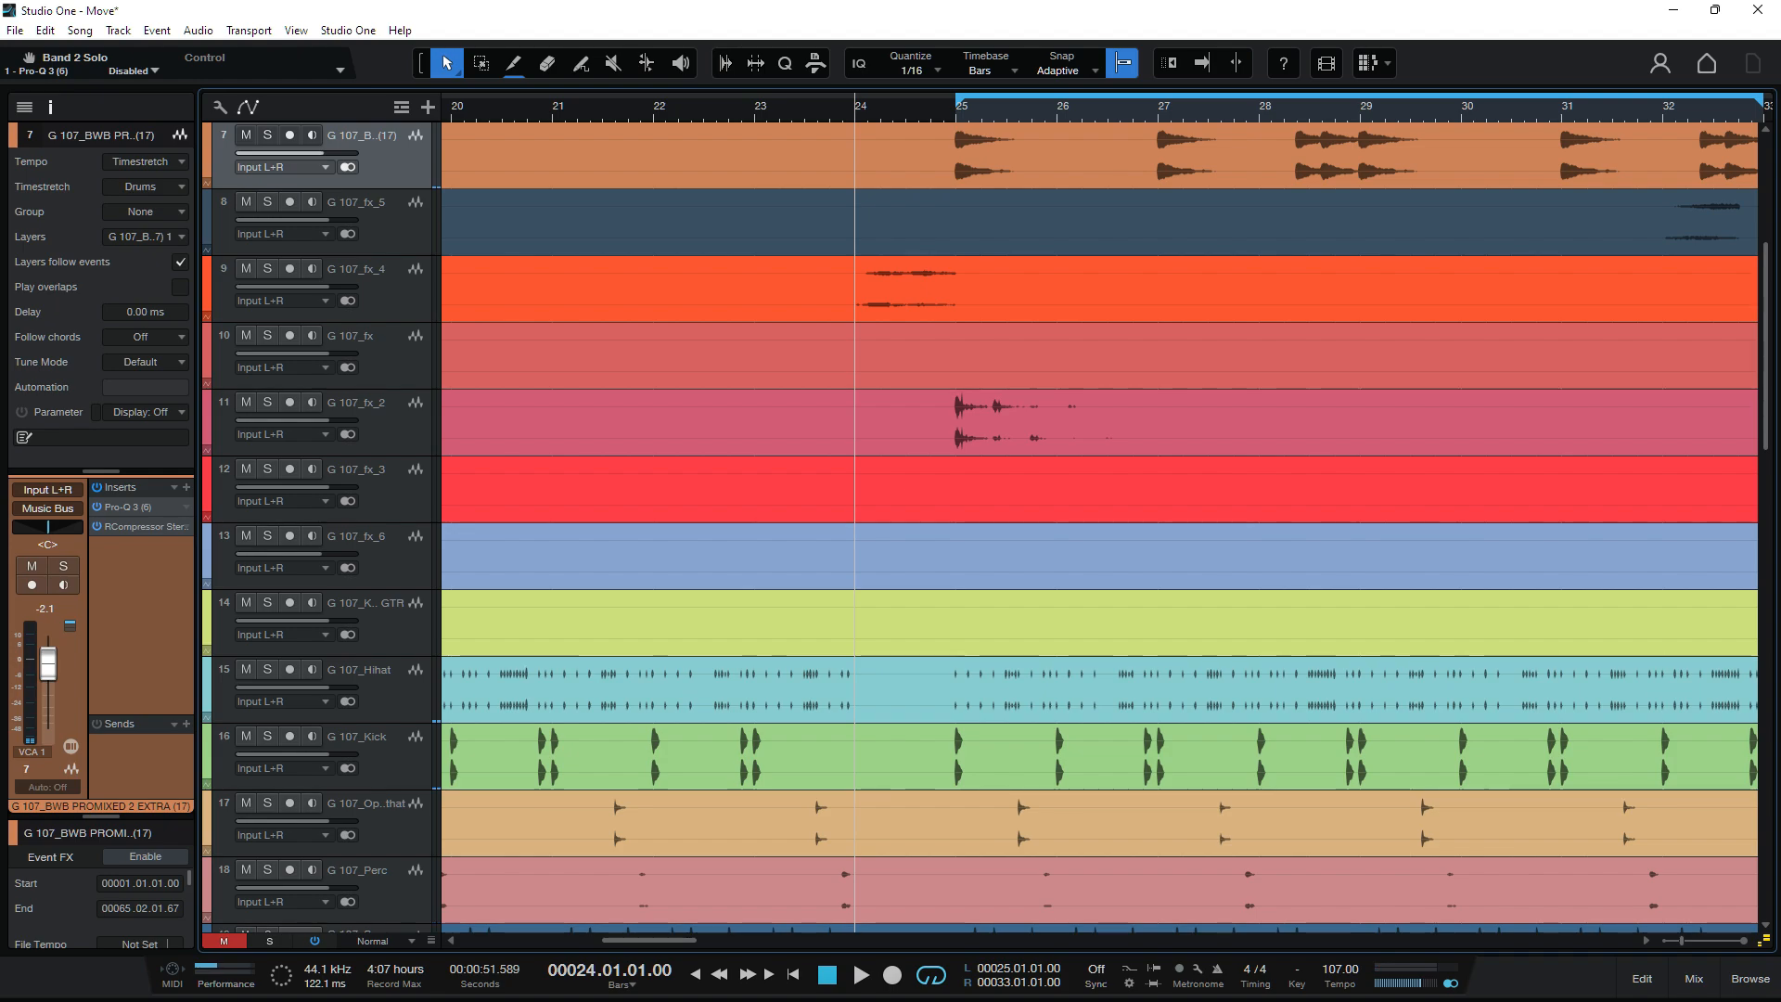
{"action": "left_click", "coordinate": [386, 284]}
{"action": "key", "text": "s"}
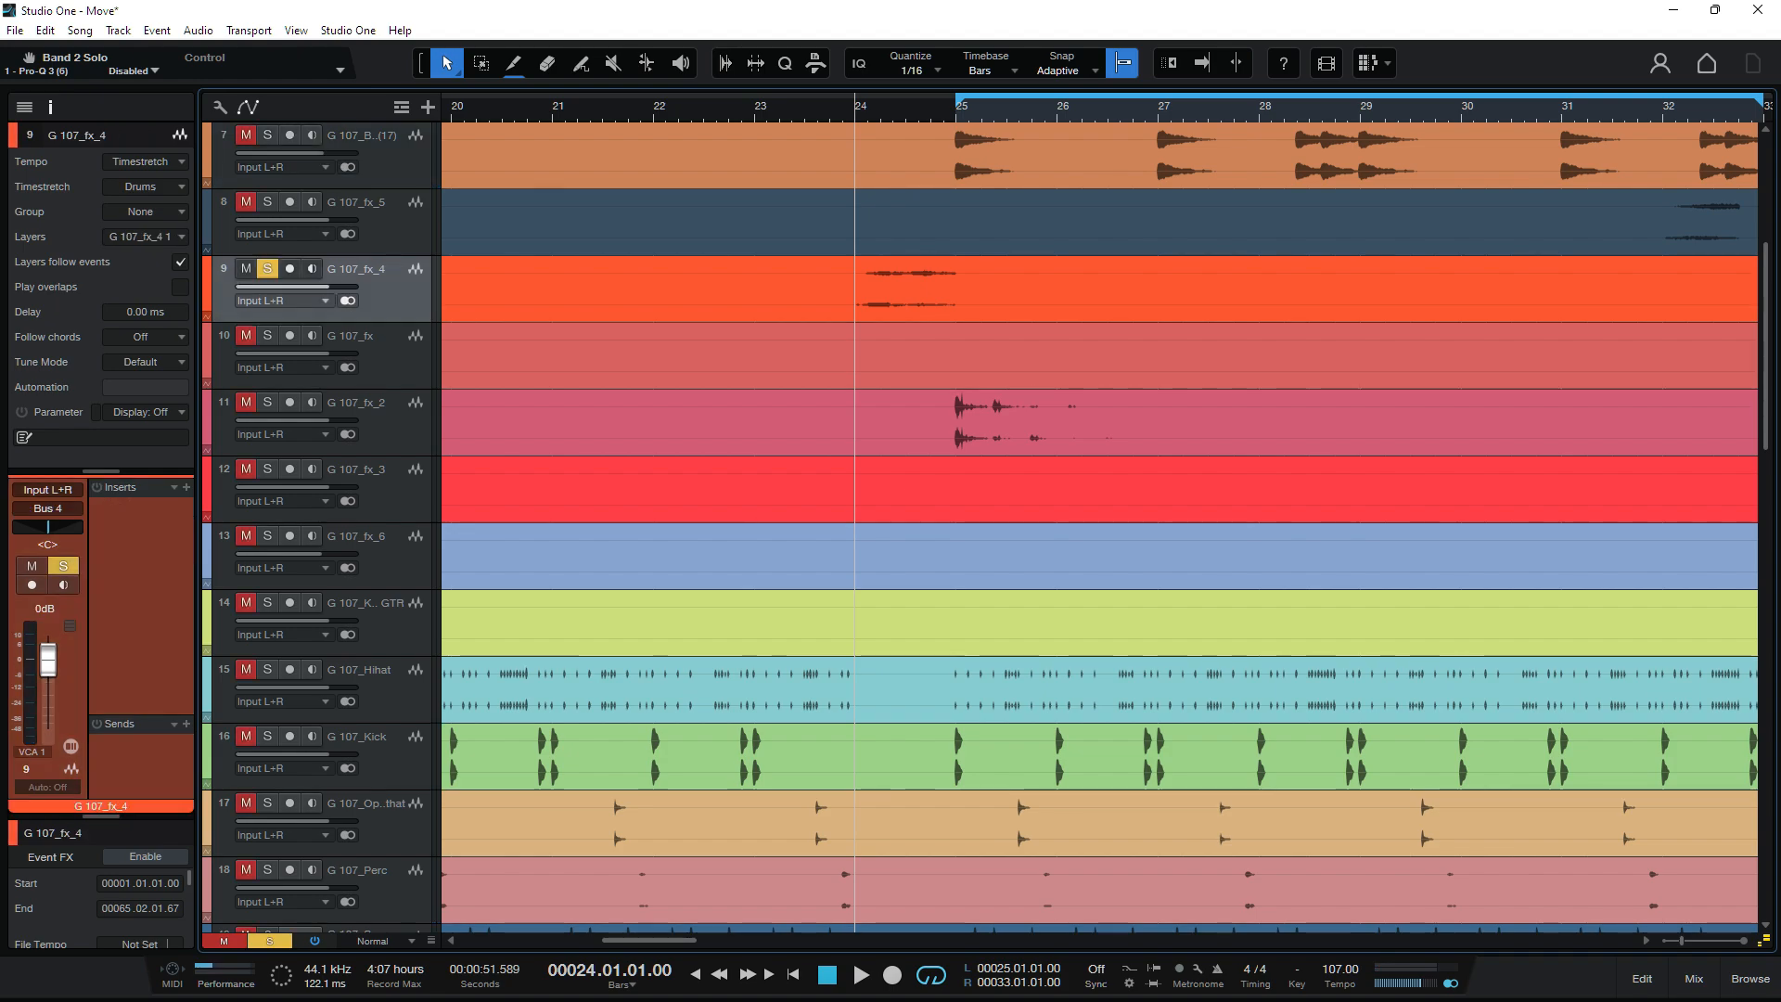
{"action": "key", "text": "space"}
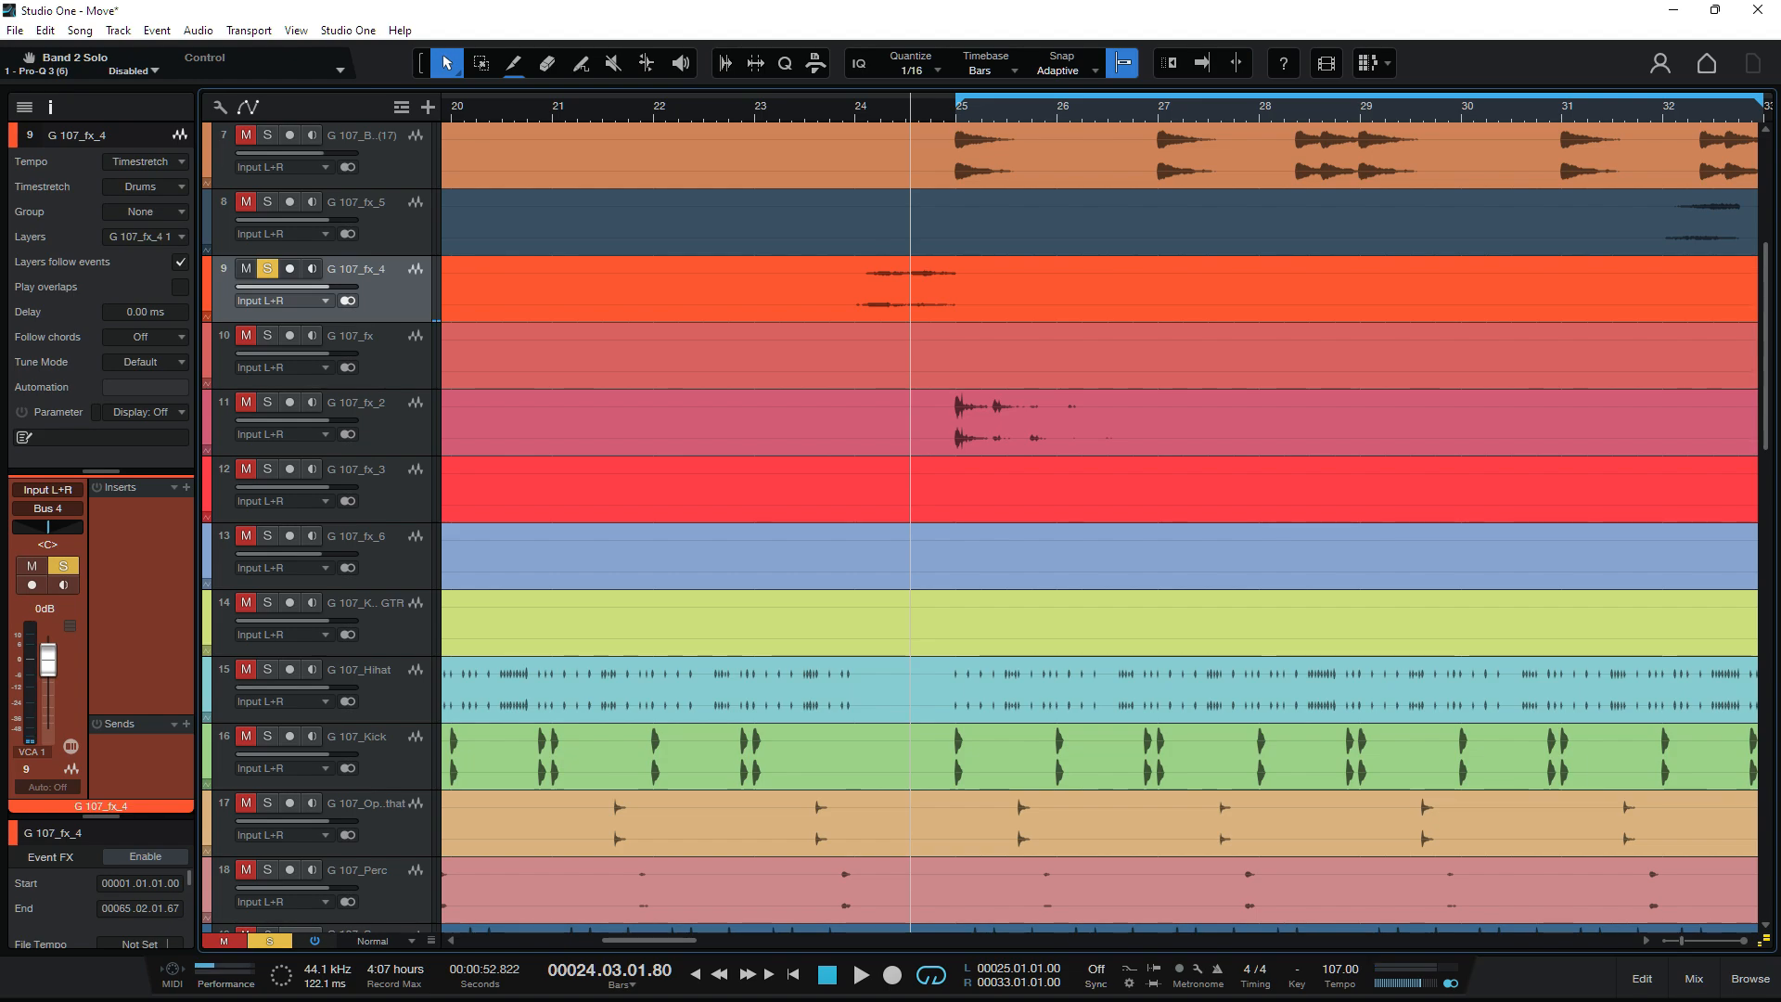
Step: Open the TR5 Tape Machine 24 insert on the Music Bus in the mixer and move its window clear of the bus channels
{"action": "left_click", "coordinate": [1694, 979]}
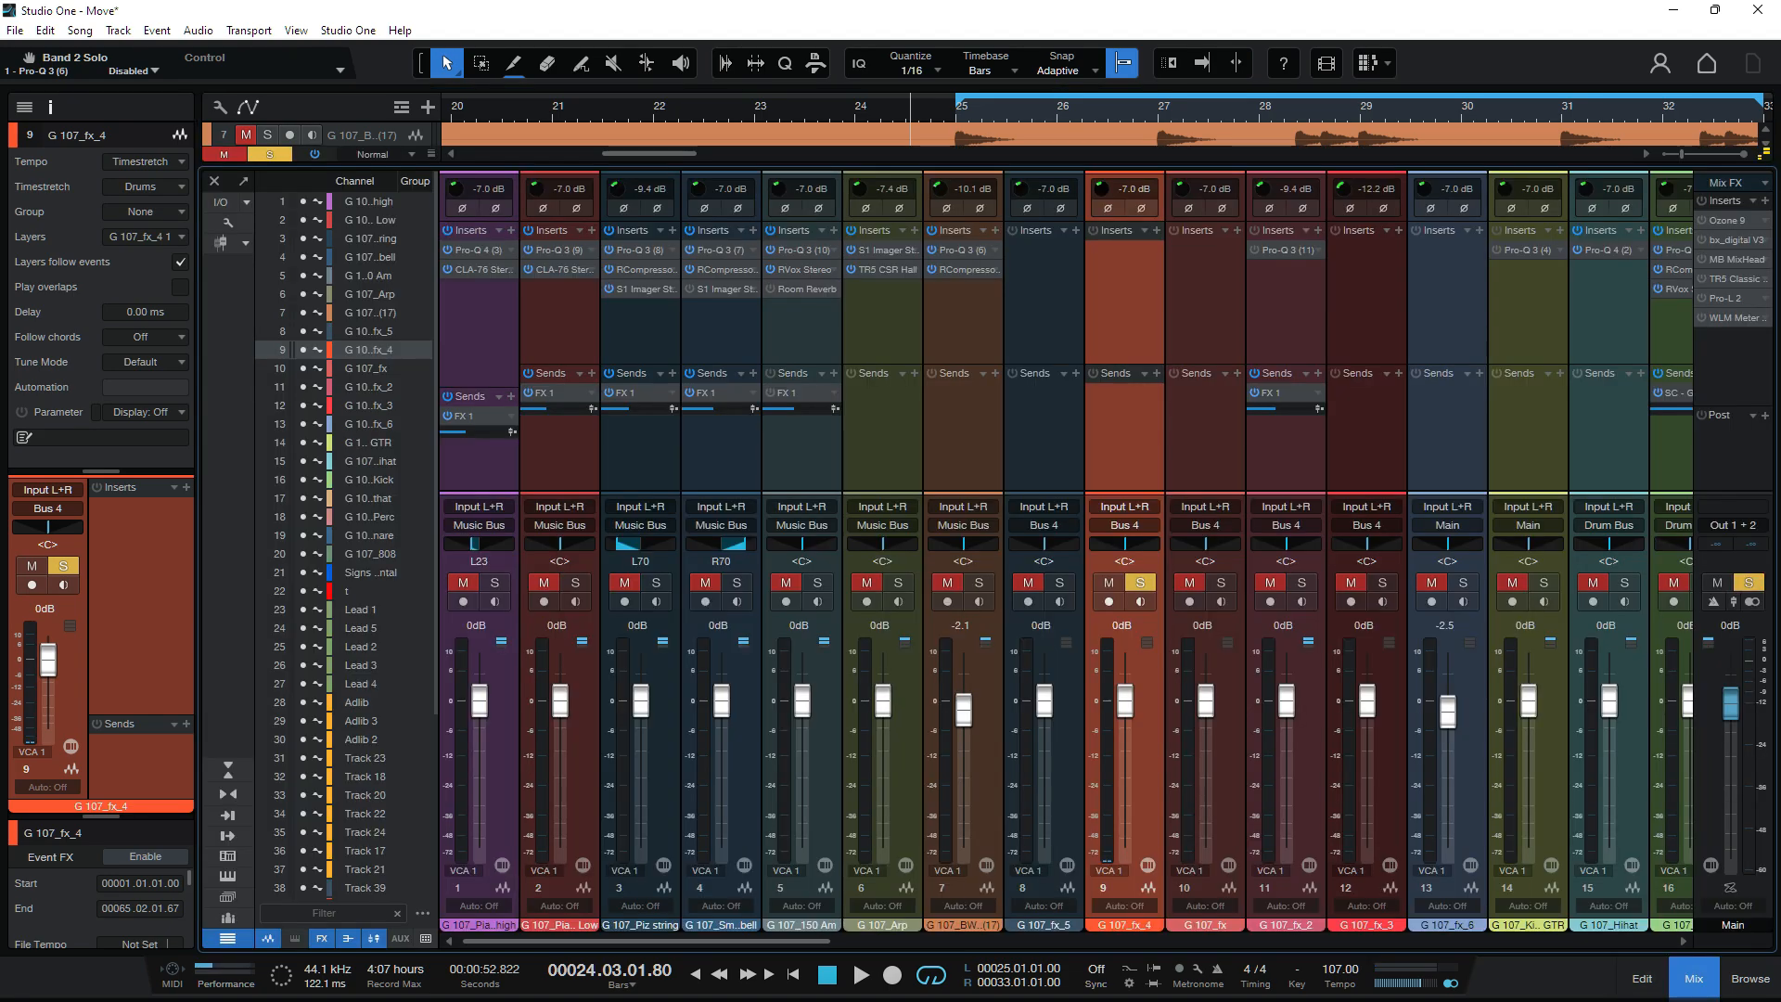
{"action": "left_click_drag", "start_coordinate": [649, 940], "coordinate": [767, 941]}
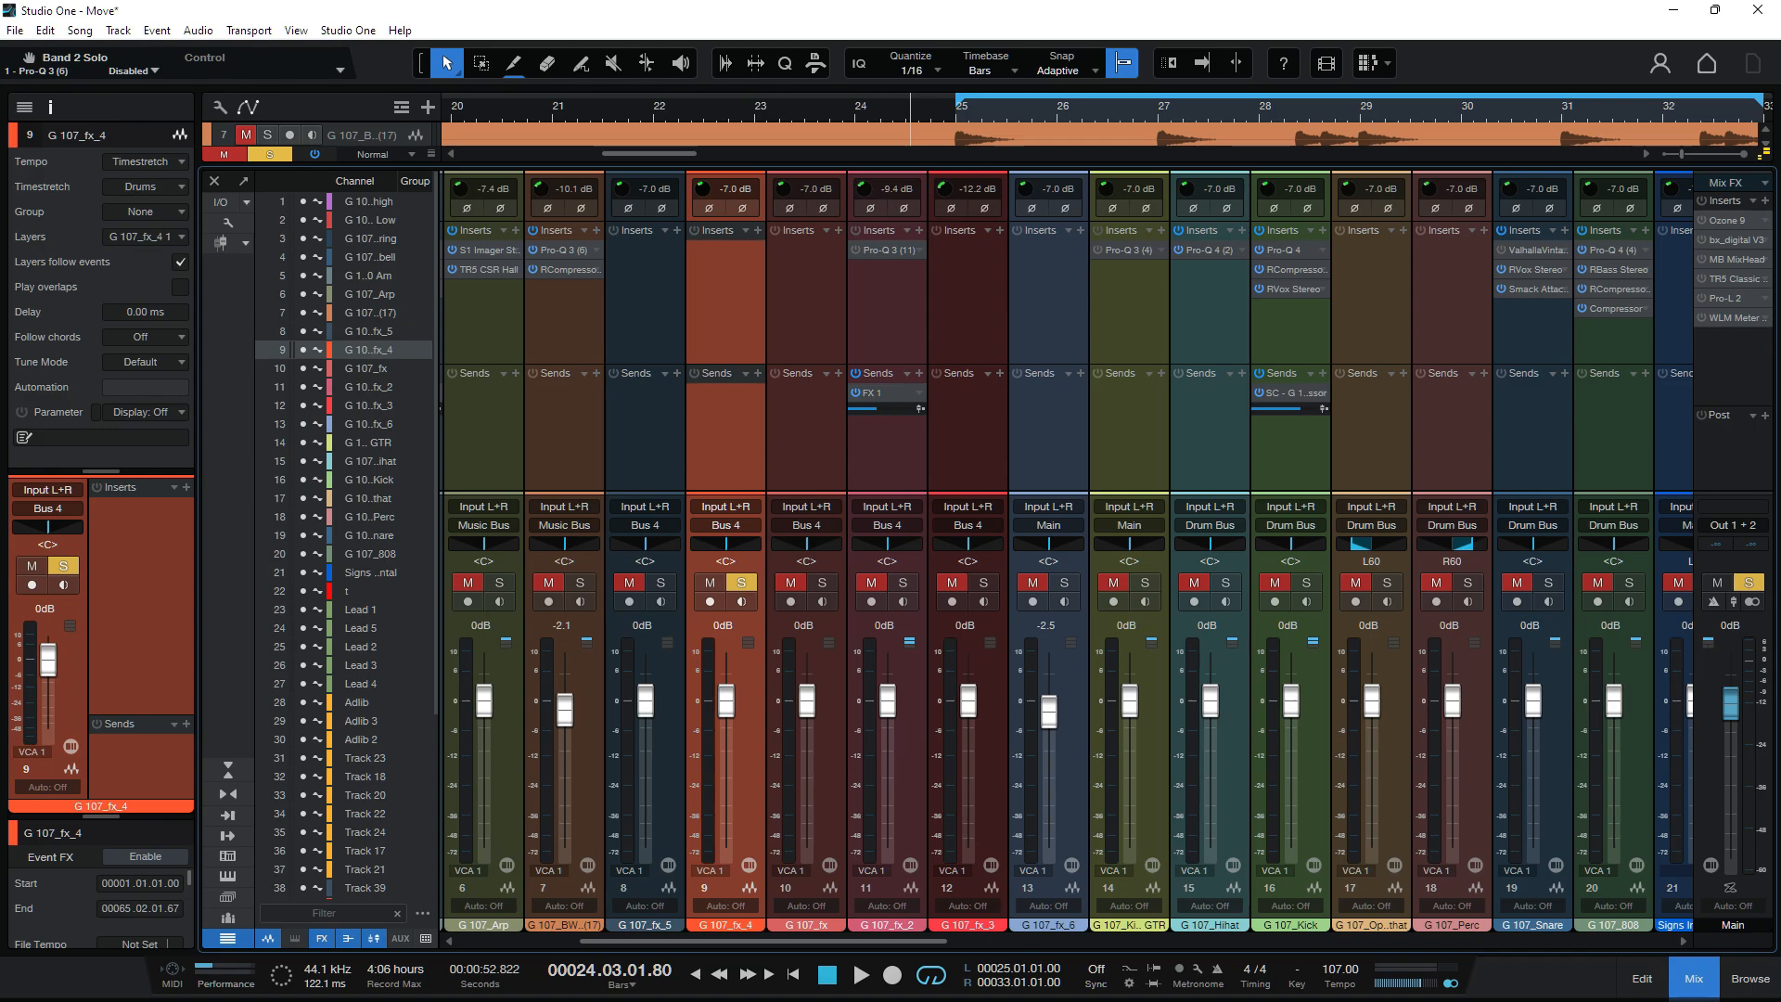
{"action": "left_click_drag", "start_coordinate": [764, 941], "coordinate": [1486, 940]}
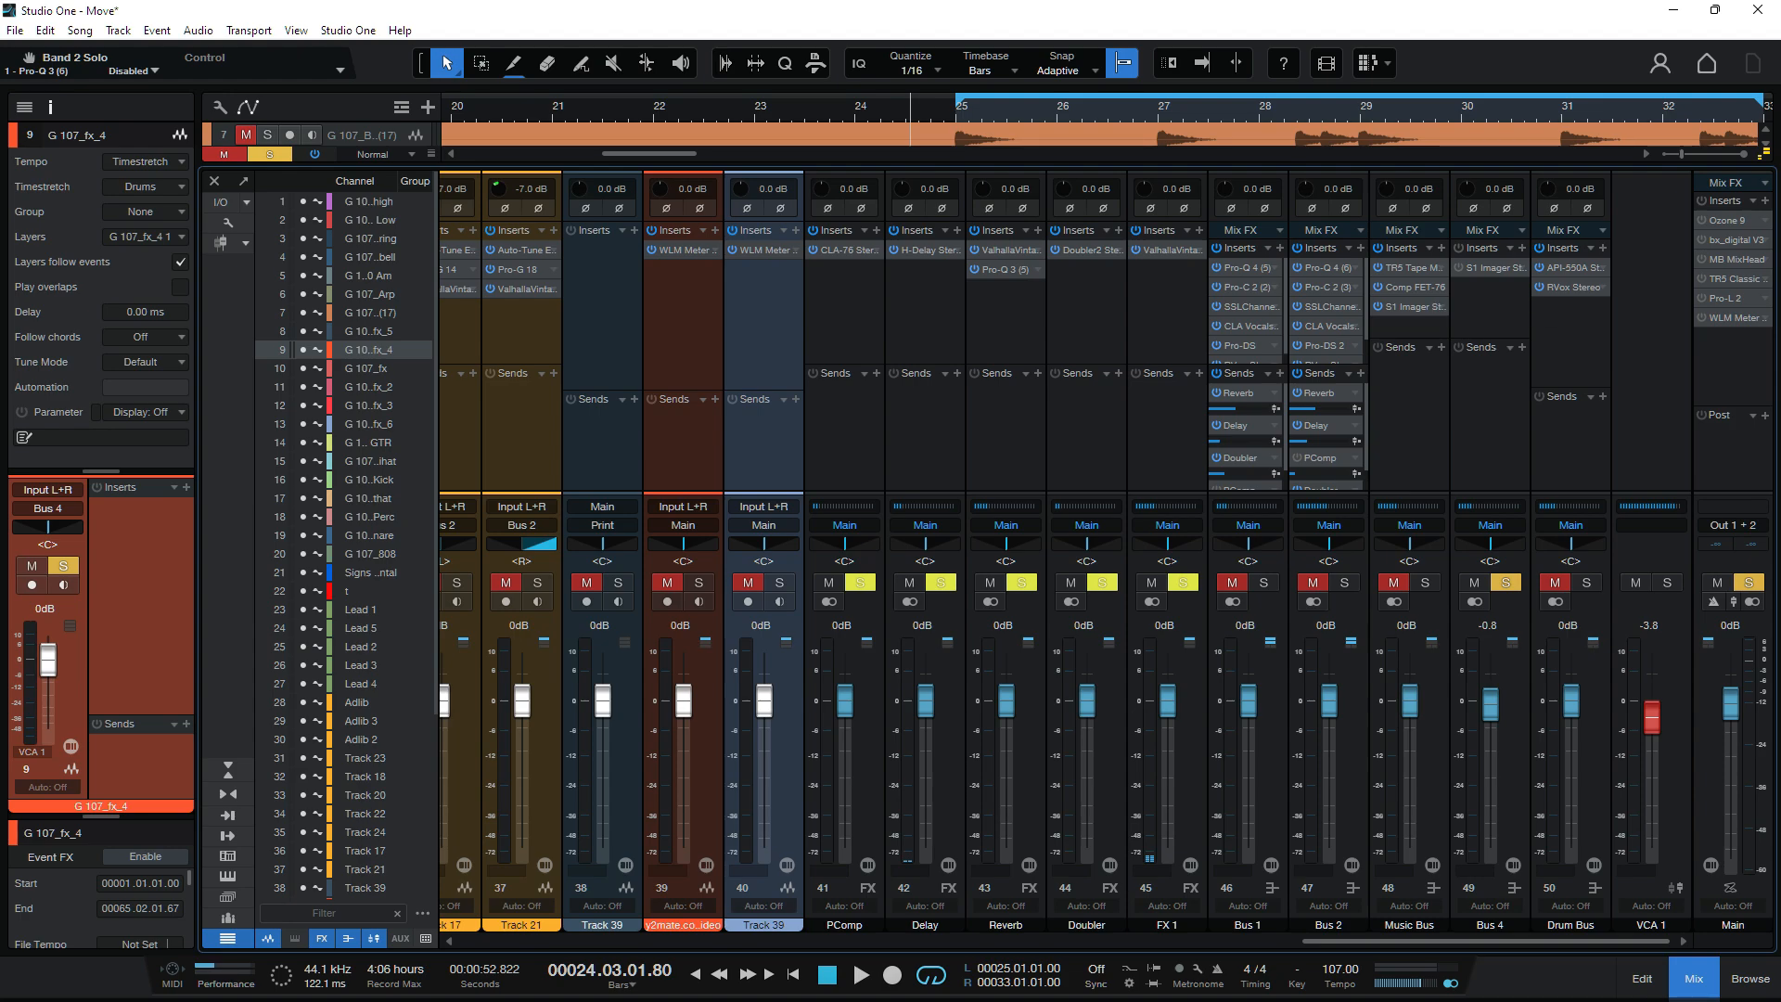
{"action": "right_click", "coordinate": [1433, 276]}
{"action": "key", "text": "Escape"}
{"action": "double_click", "coordinate": [1414, 268]}
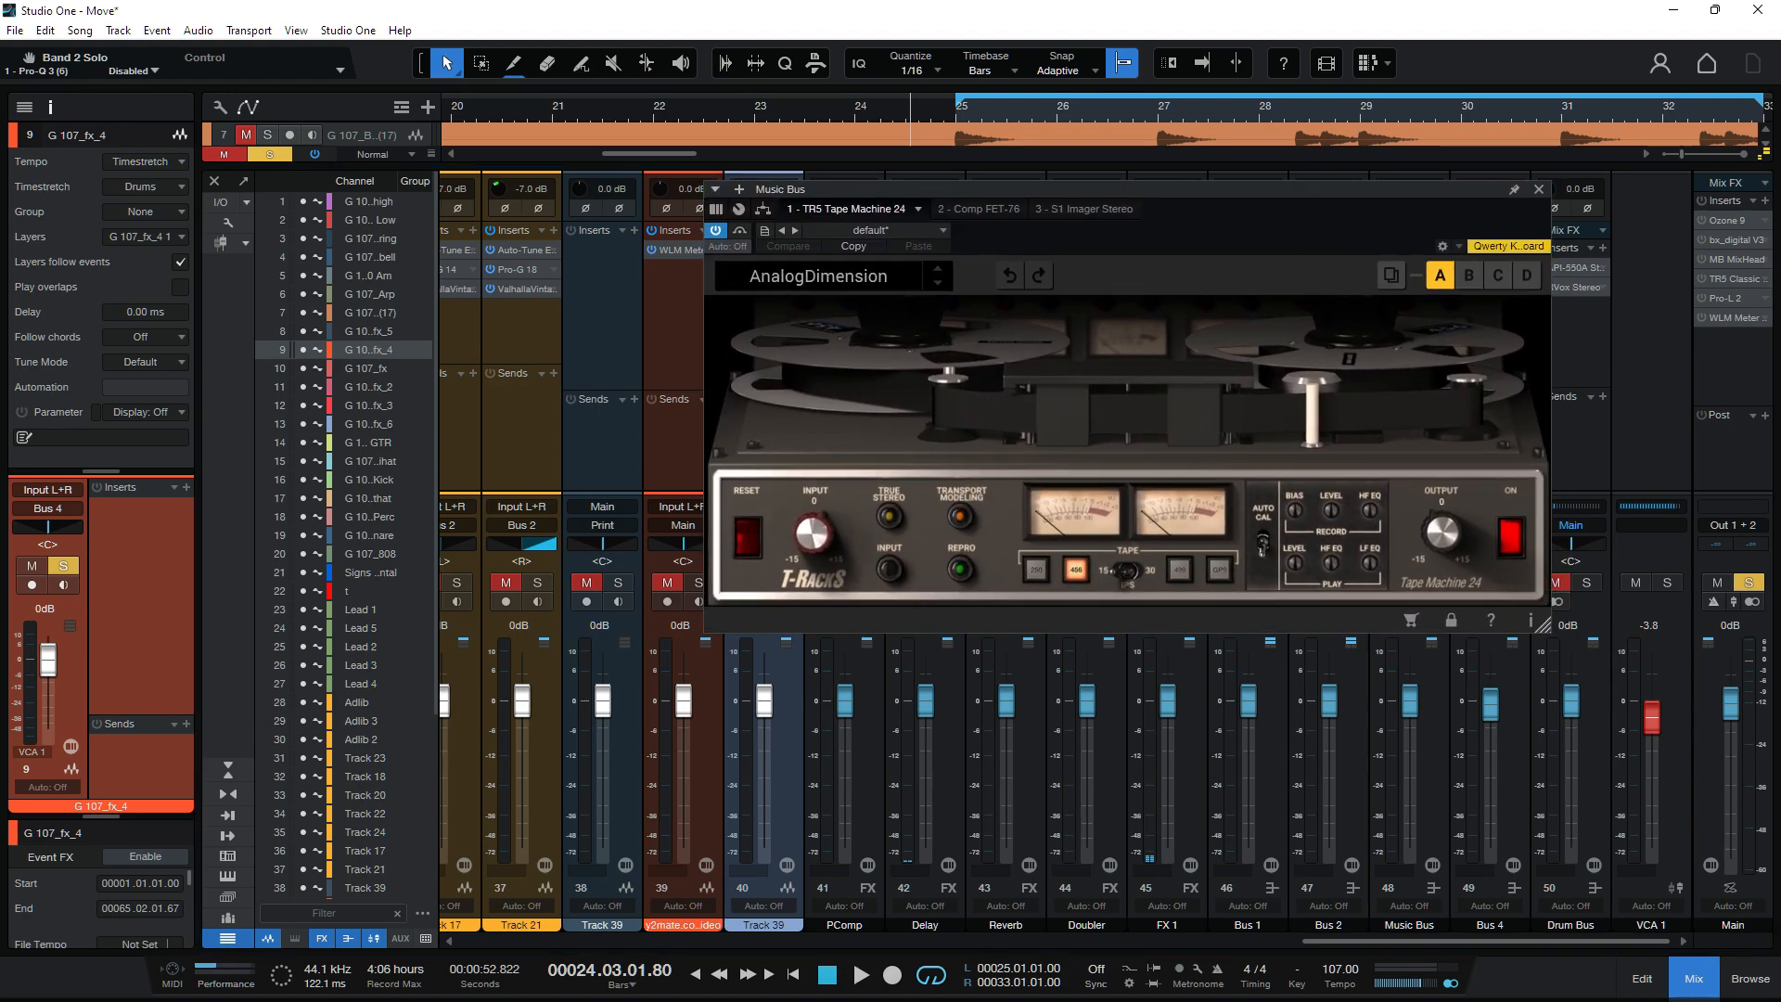
{"action": "left_click_drag", "start_coordinate": [1150, 189], "coordinate": [720, 196]}
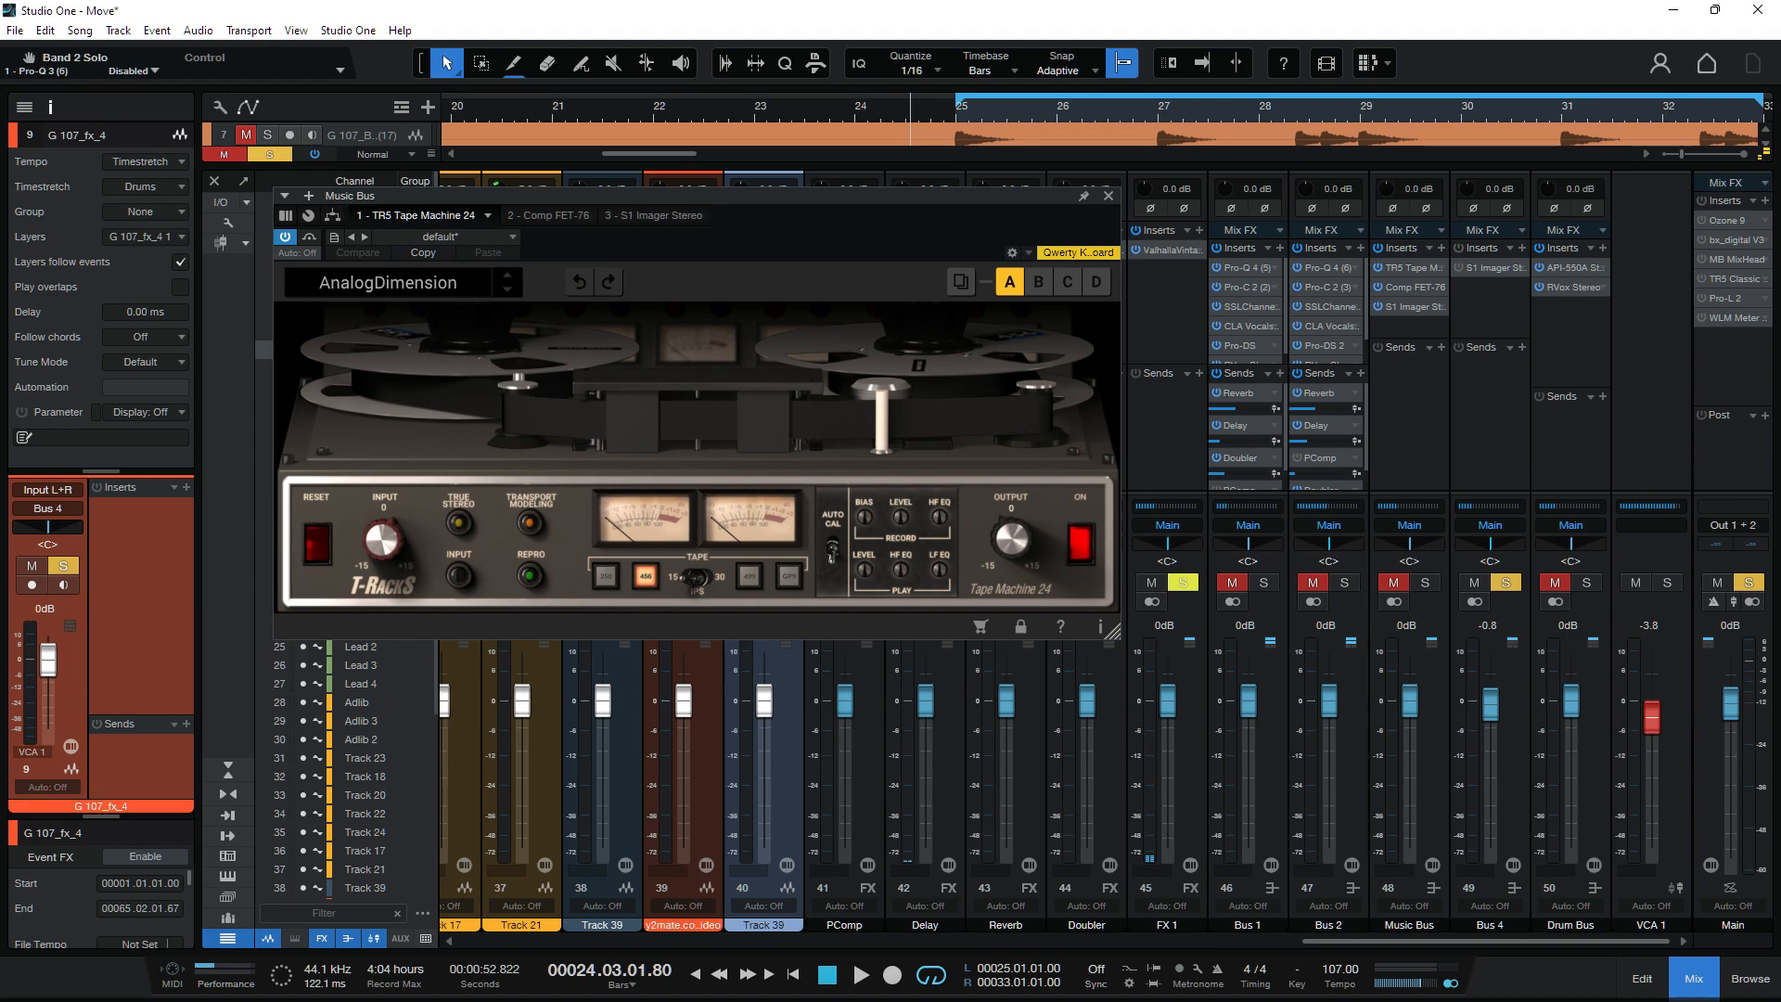
Step: Review the Tape Machine 24 preset list, play the soloed effect briefly and close the plug-in
{"action": "left_click", "coordinate": [388, 282]}
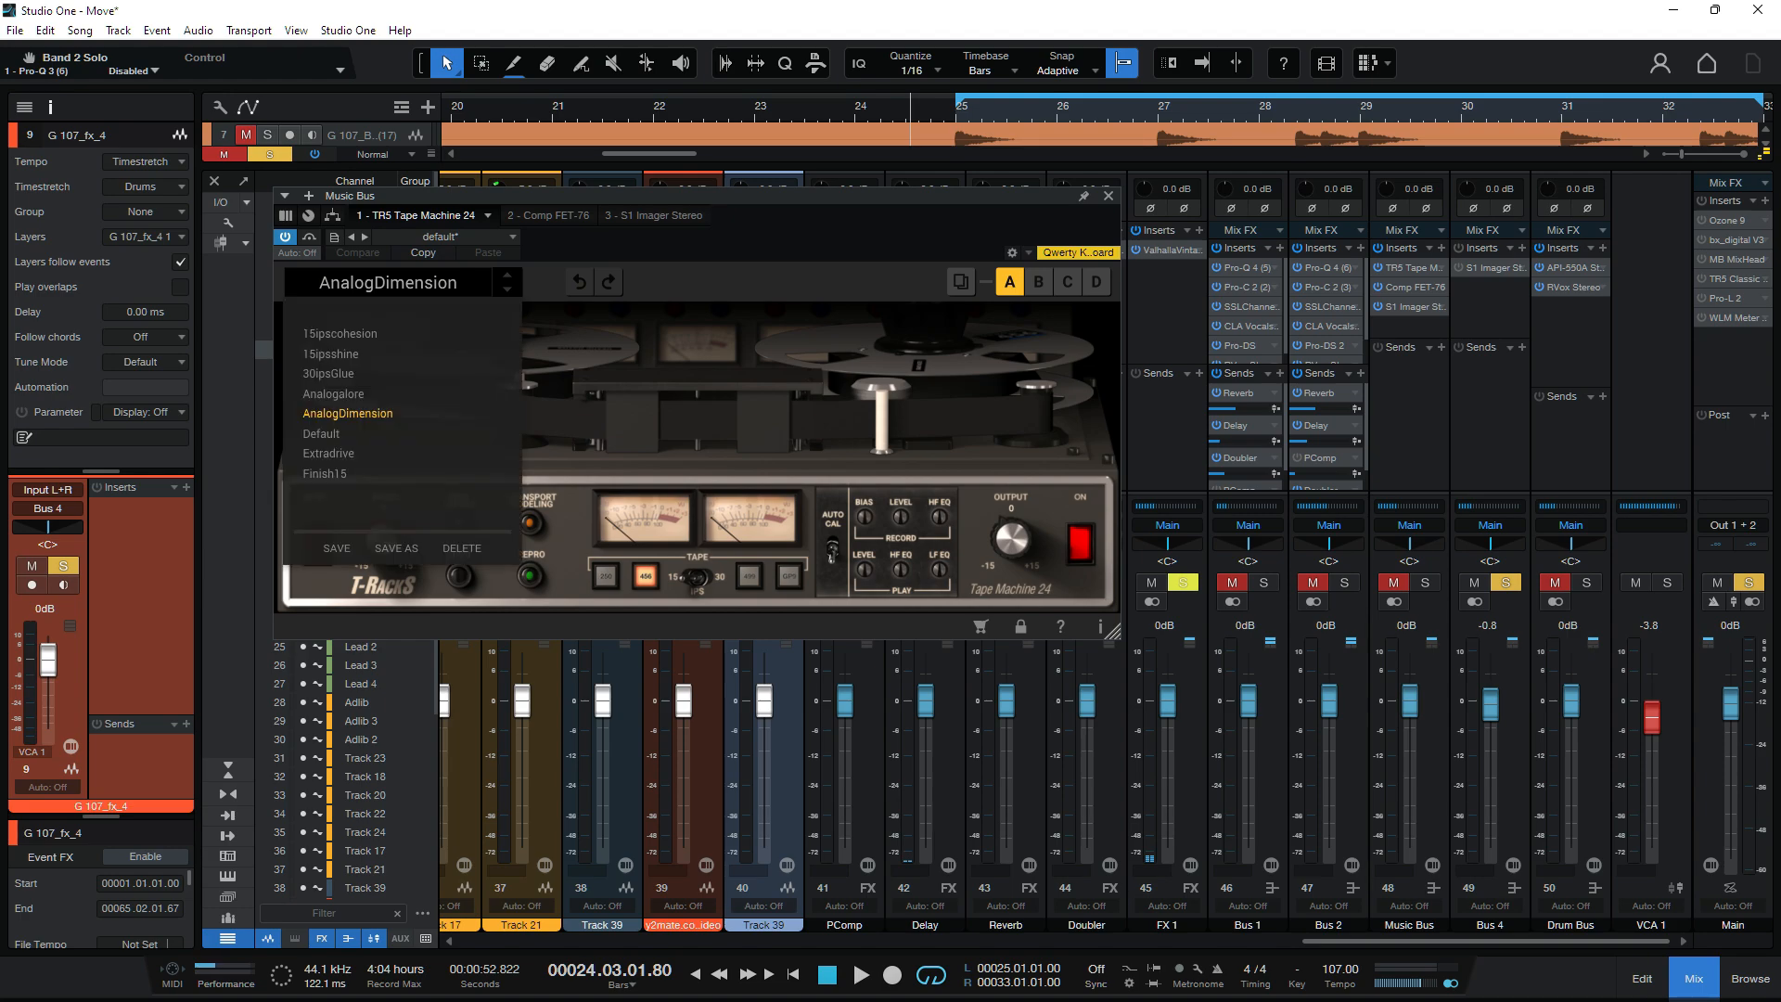
{"action": "key", "text": "Escape"}
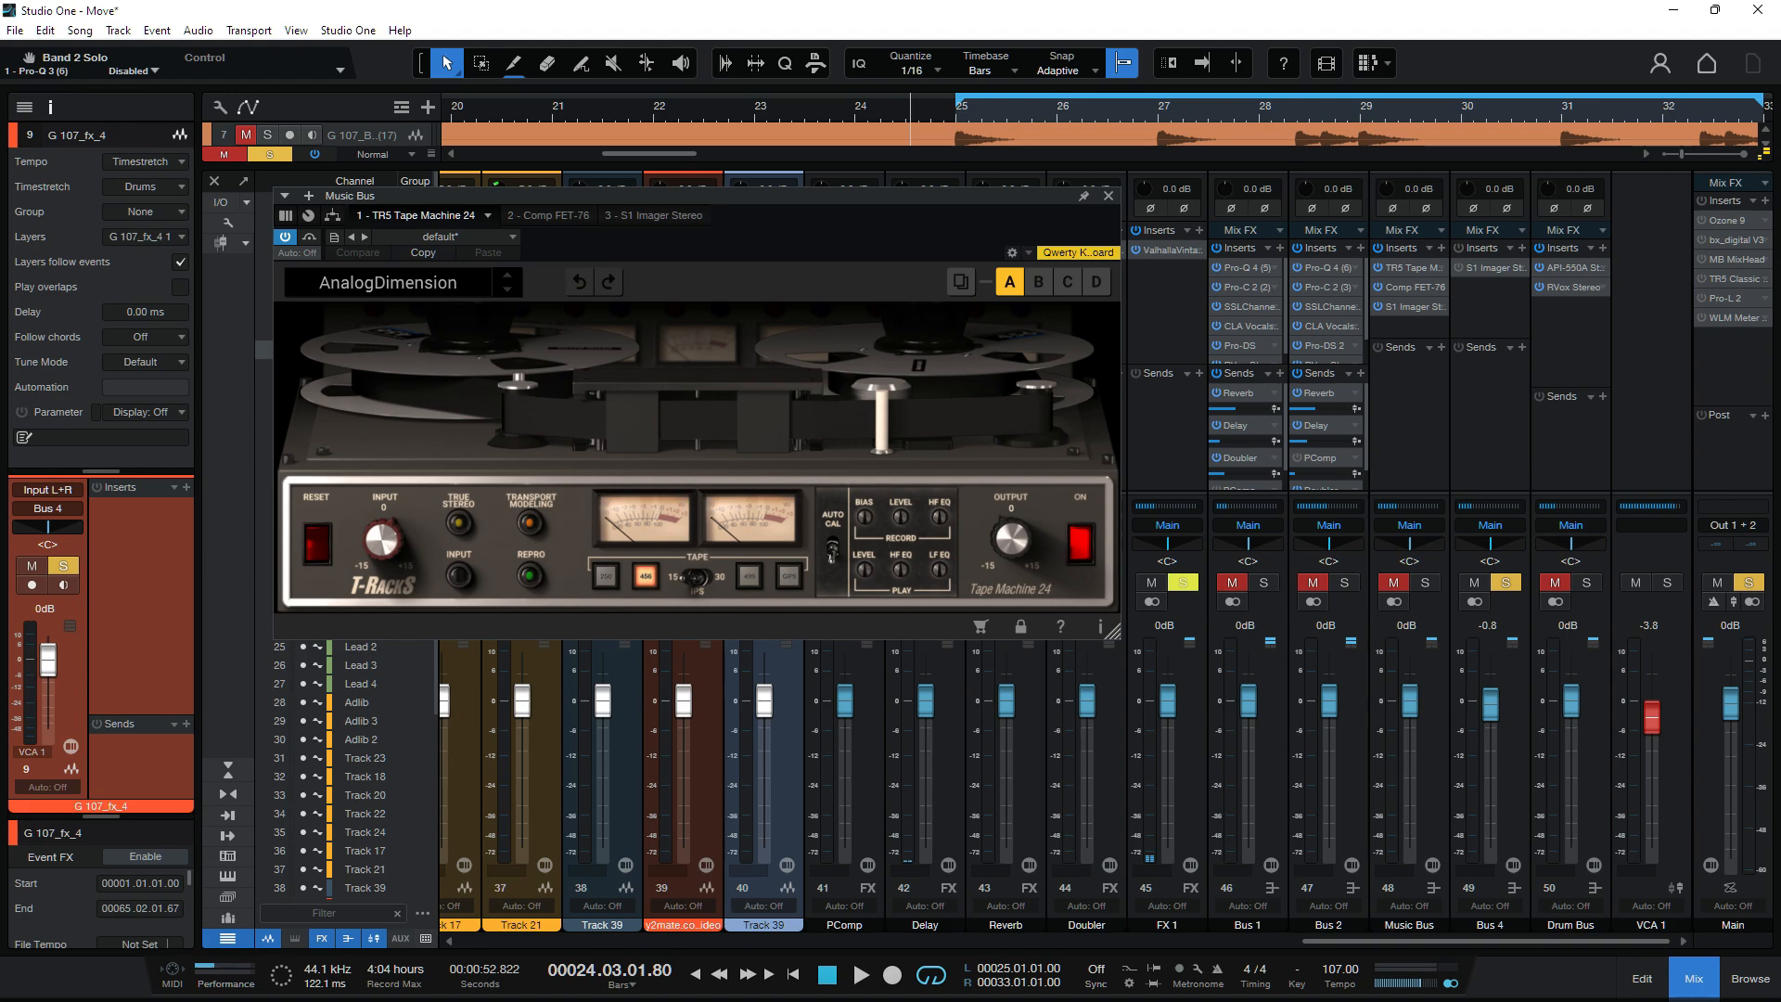
{"action": "key", "text": "space"}
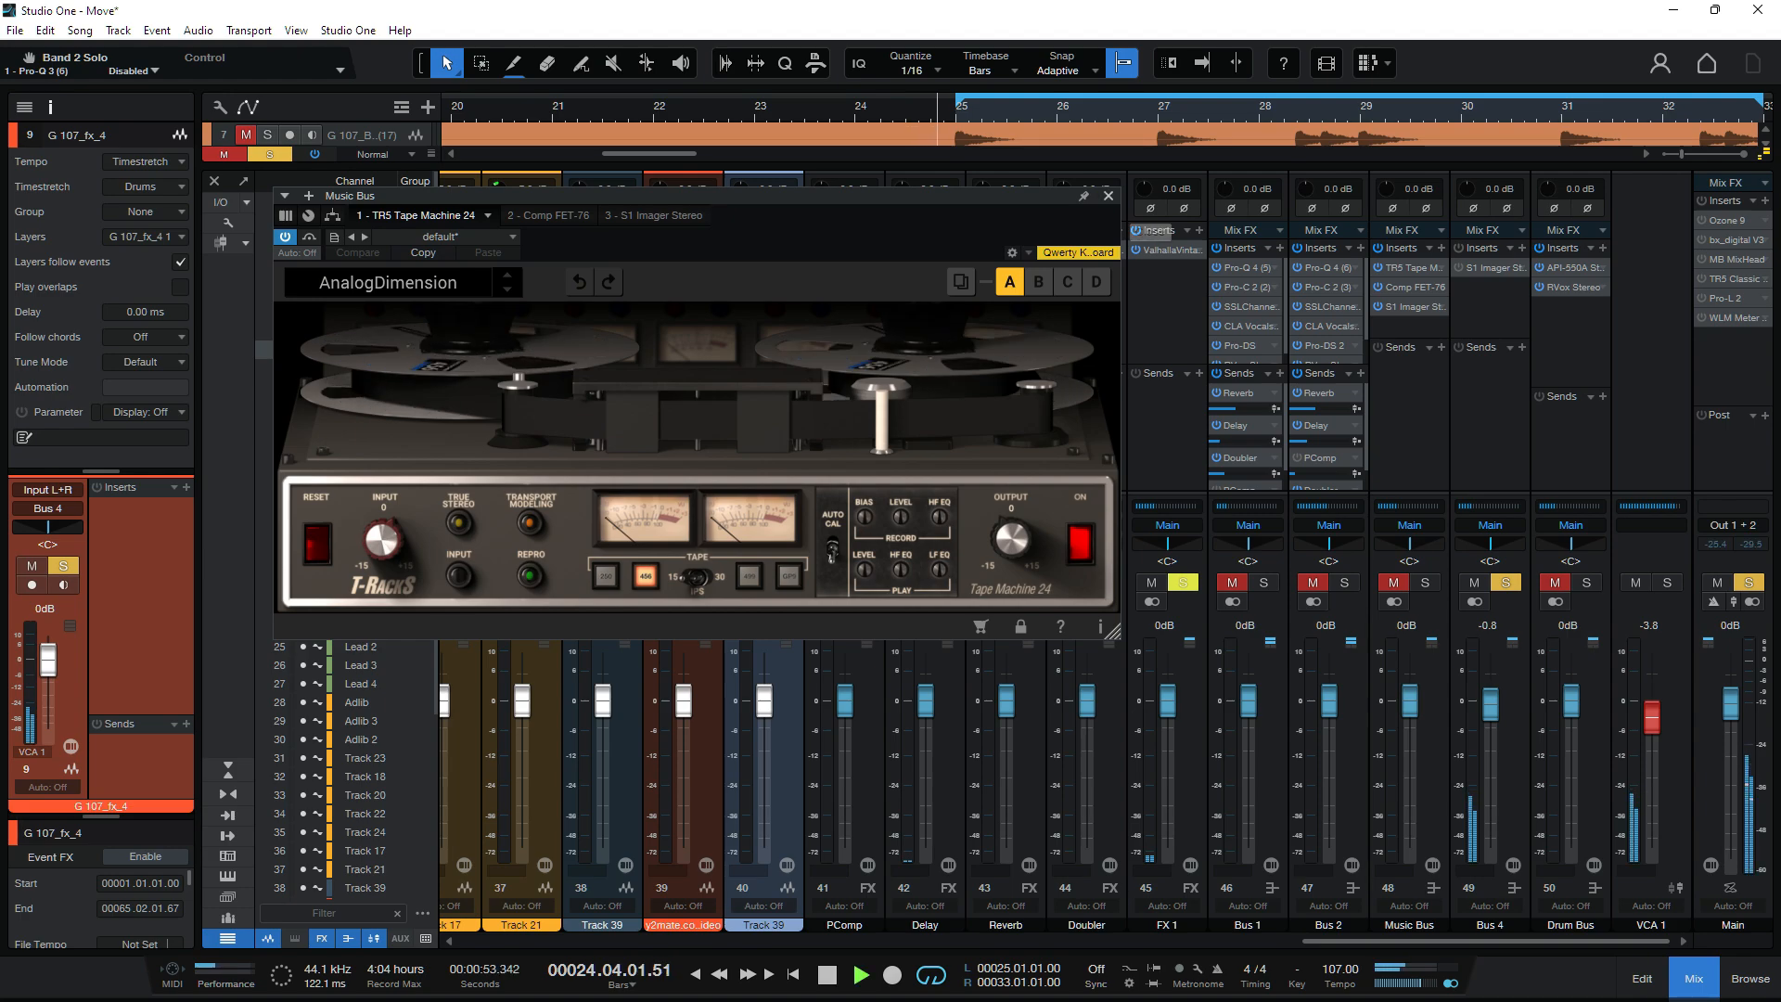
{"action": "left_click", "coordinate": [1109, 196]}
{"action": "key", "text": "space"}
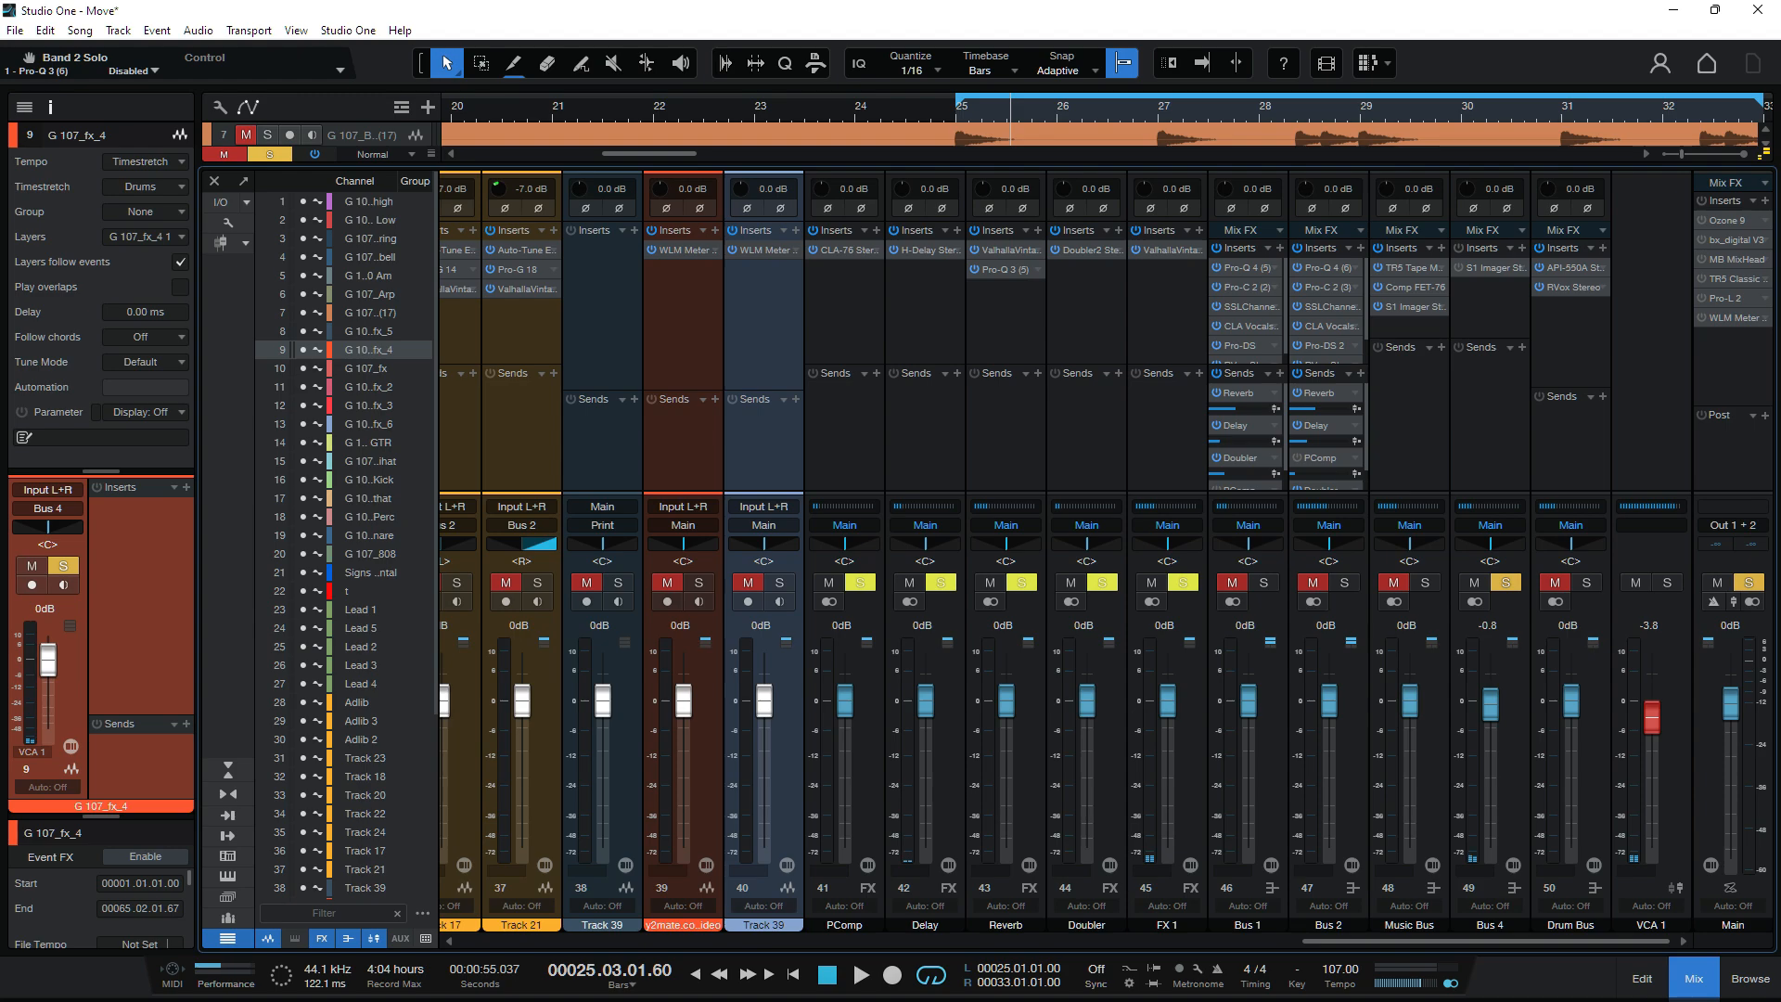
Step: Take the fx_4 channel out of solo and play the full mix to hear it in context
{"action": "key", "text": "s"}
{"action": "key", "text": "space"}
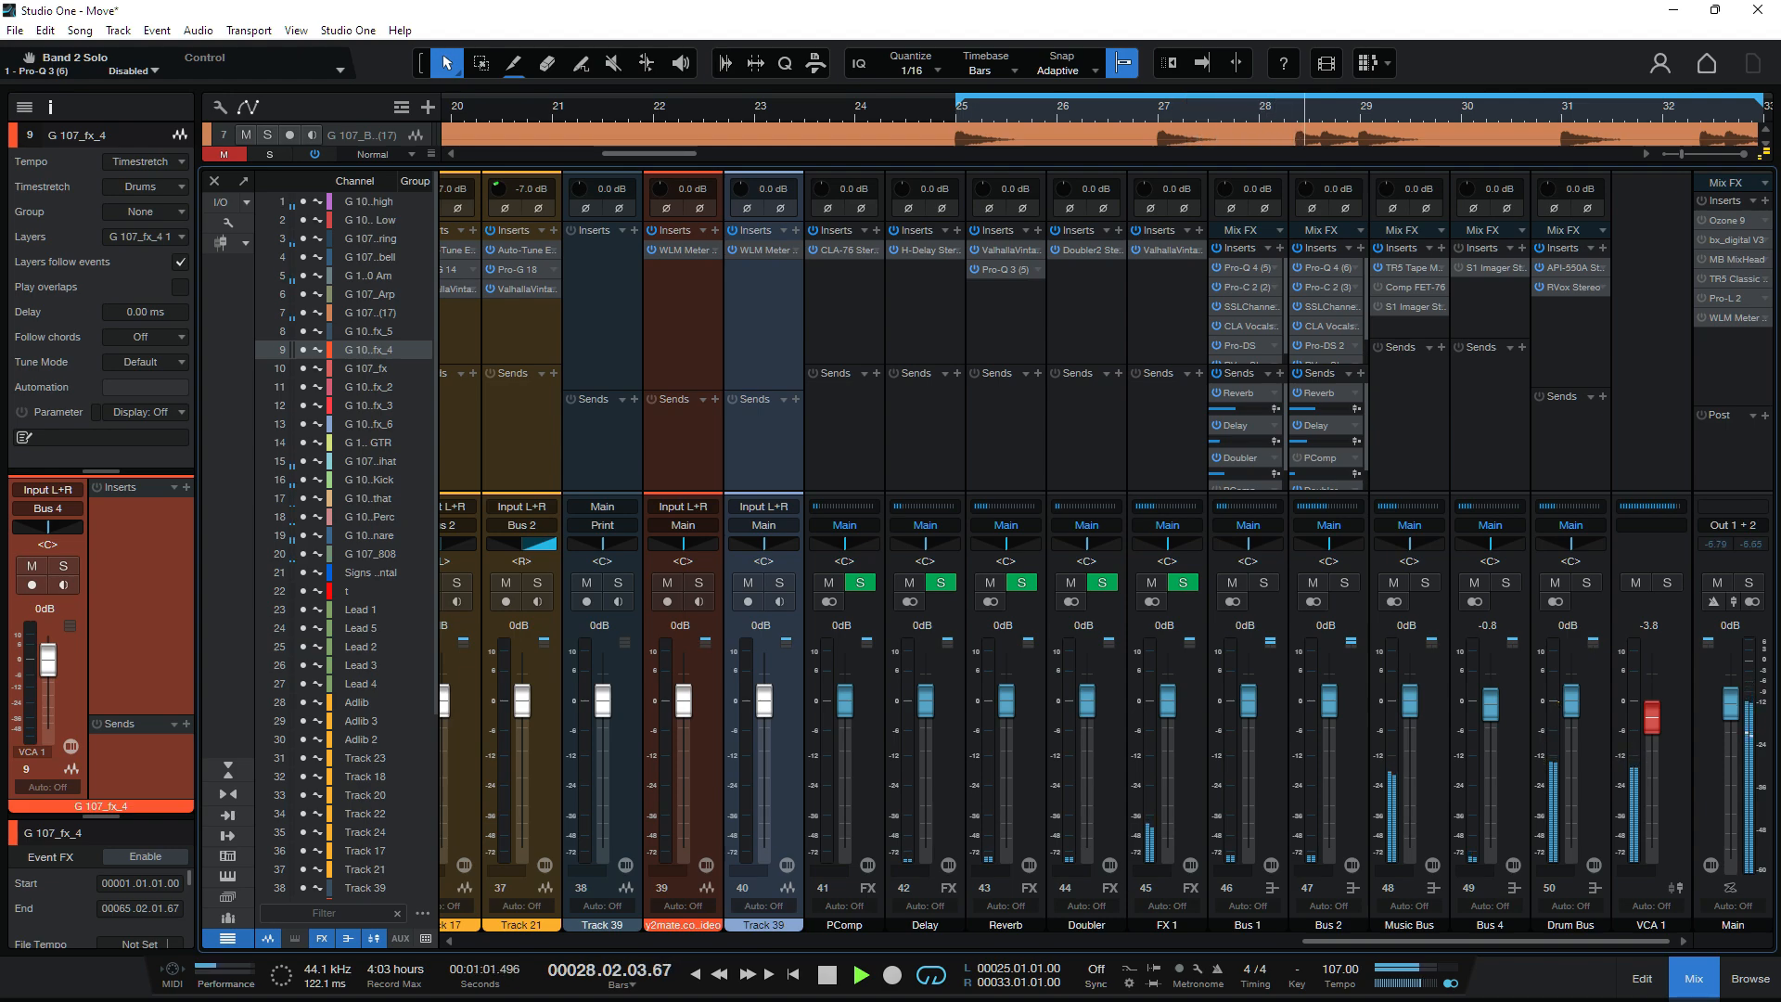
{"action": "key", "text": "space"}
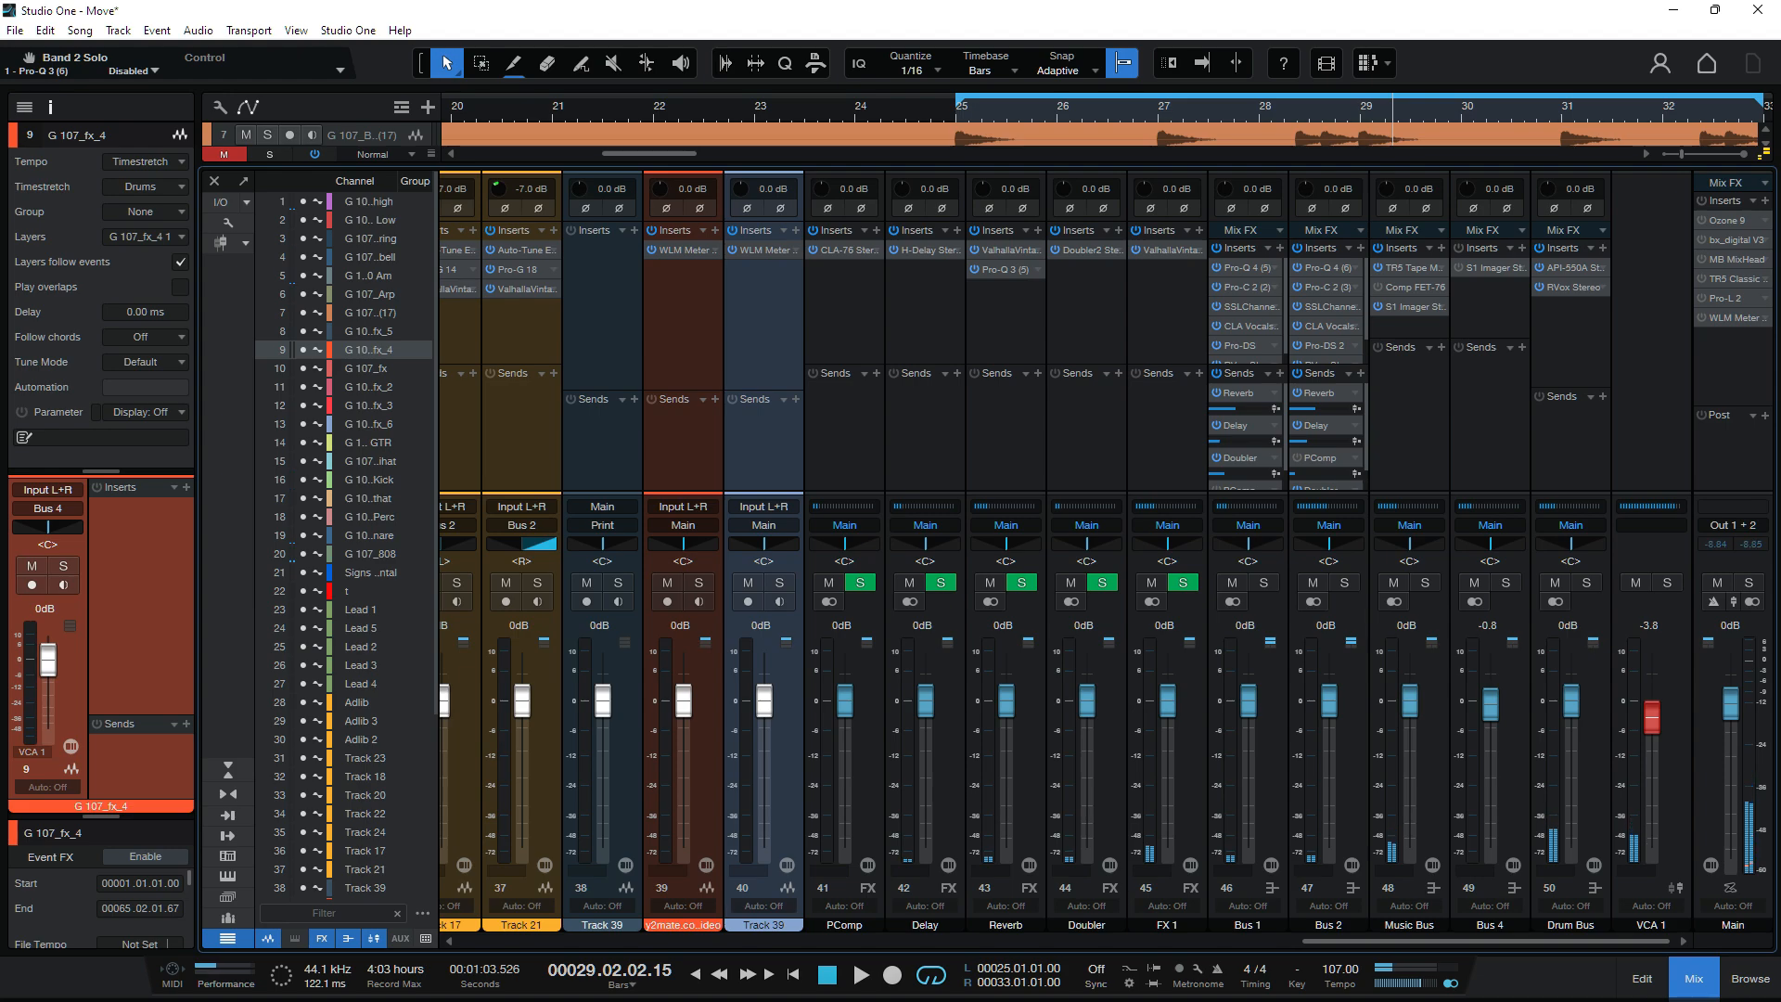
Step: Open the Comp FET-76 insert on the Music Bus and play the mix with the compressor switched off
{"action": "right_click", "coordinate": [1433, 292]}
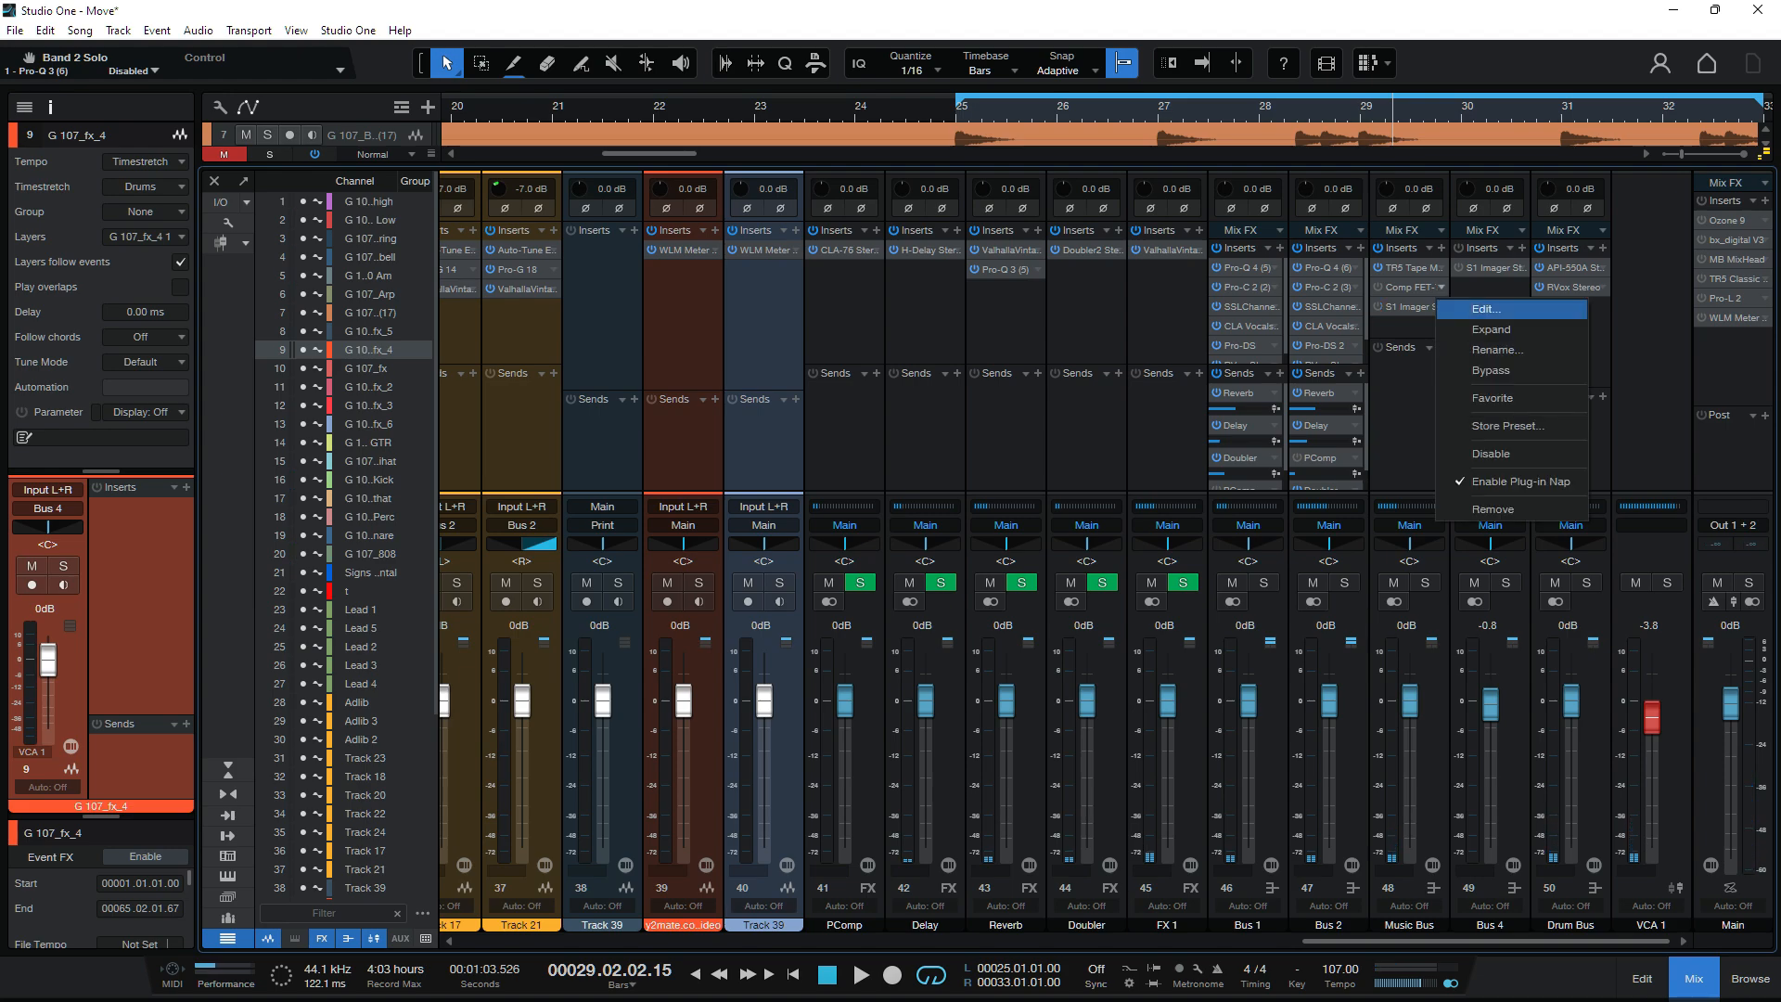
{"action": "left_click", "coordinate": [1486, 309]}
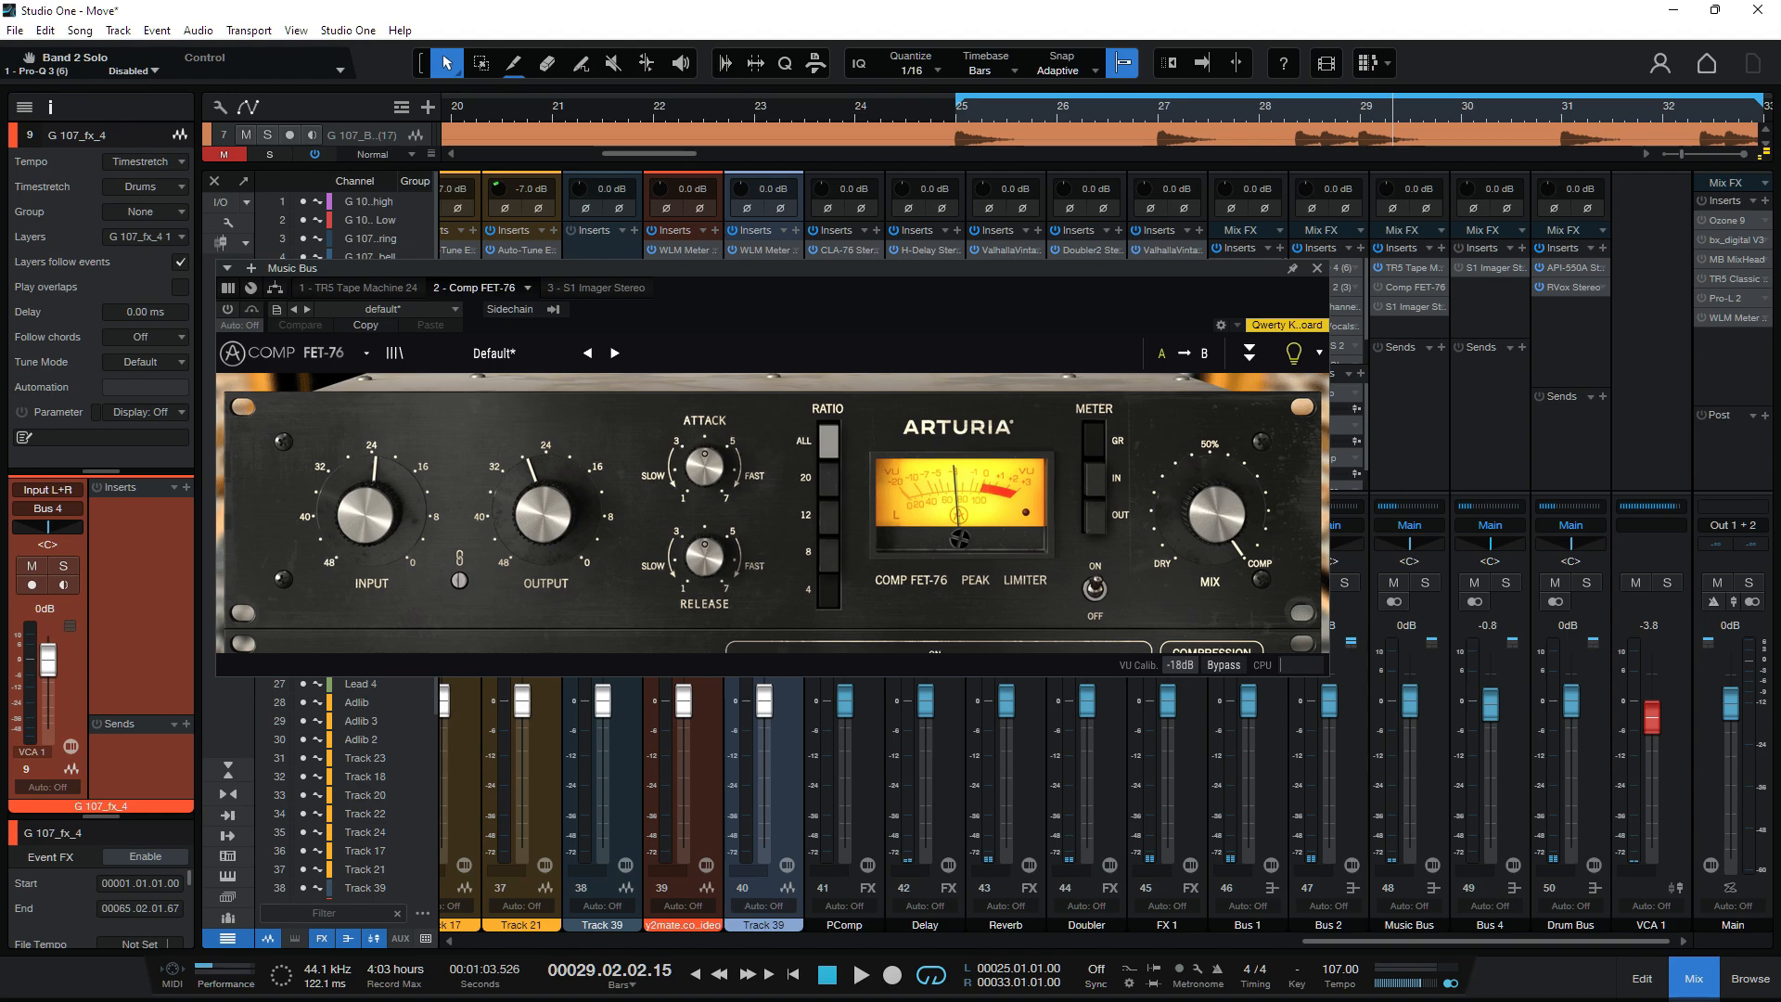
{"action": "key", "text": "space"}
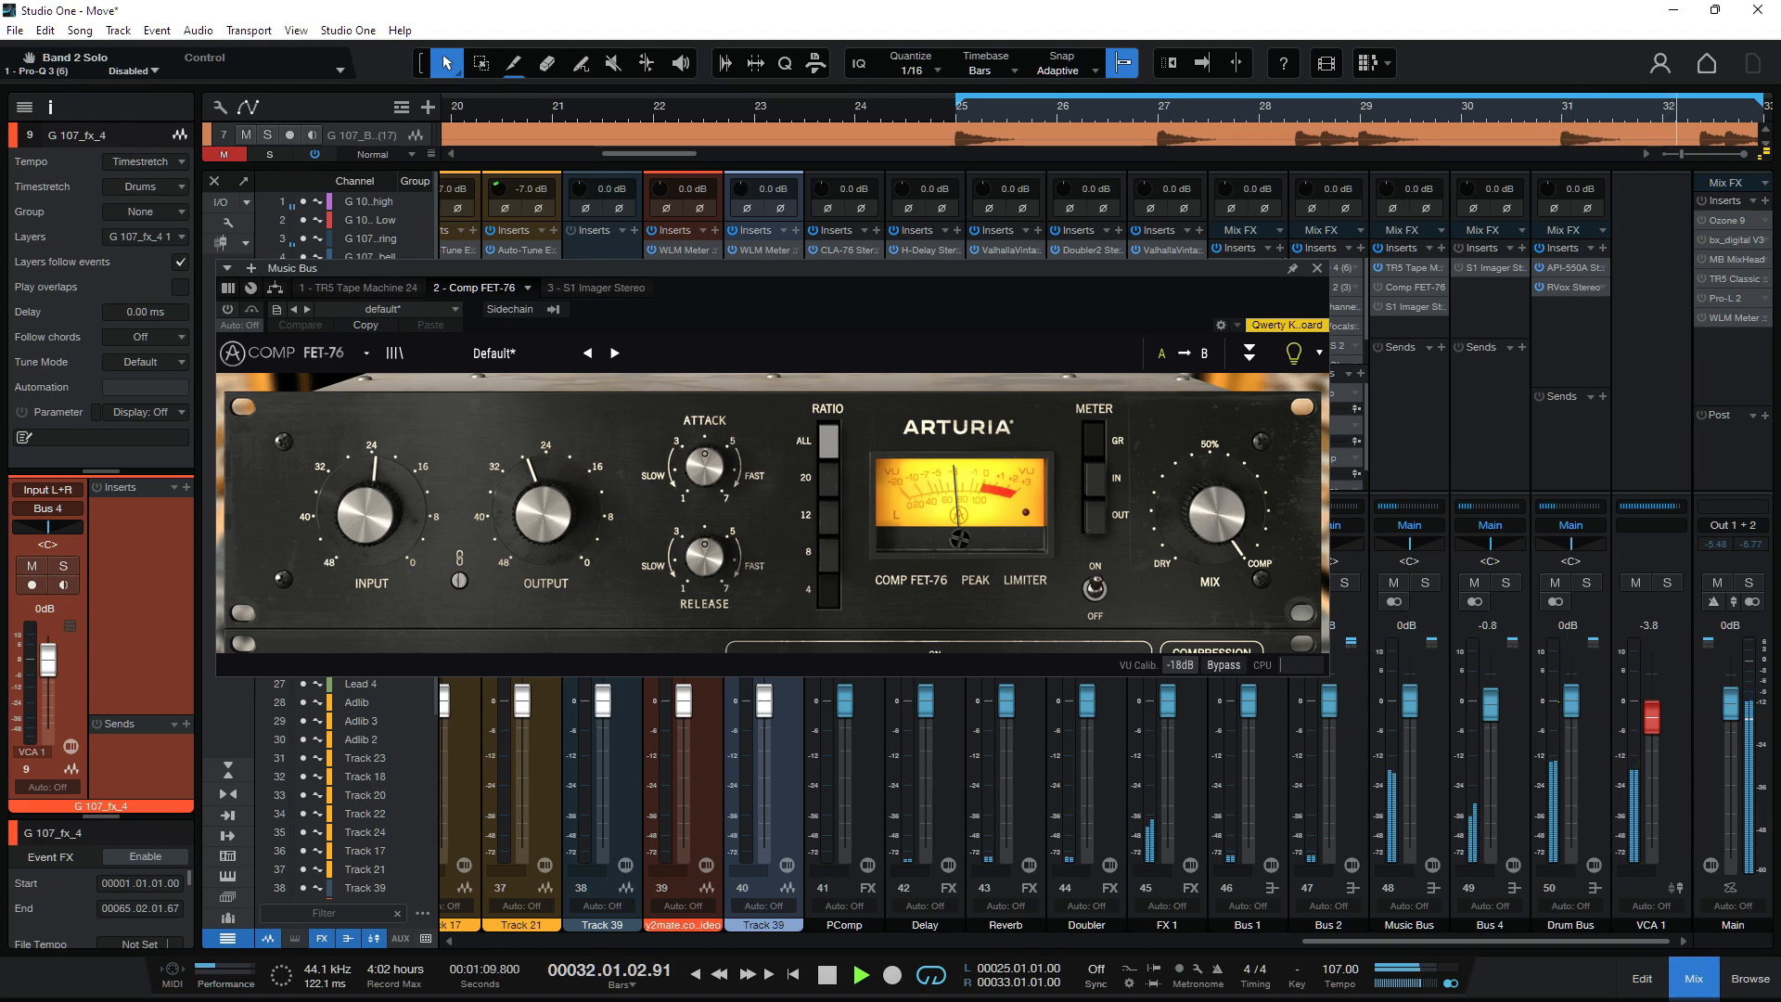
{"action": "key", "text": "space"}
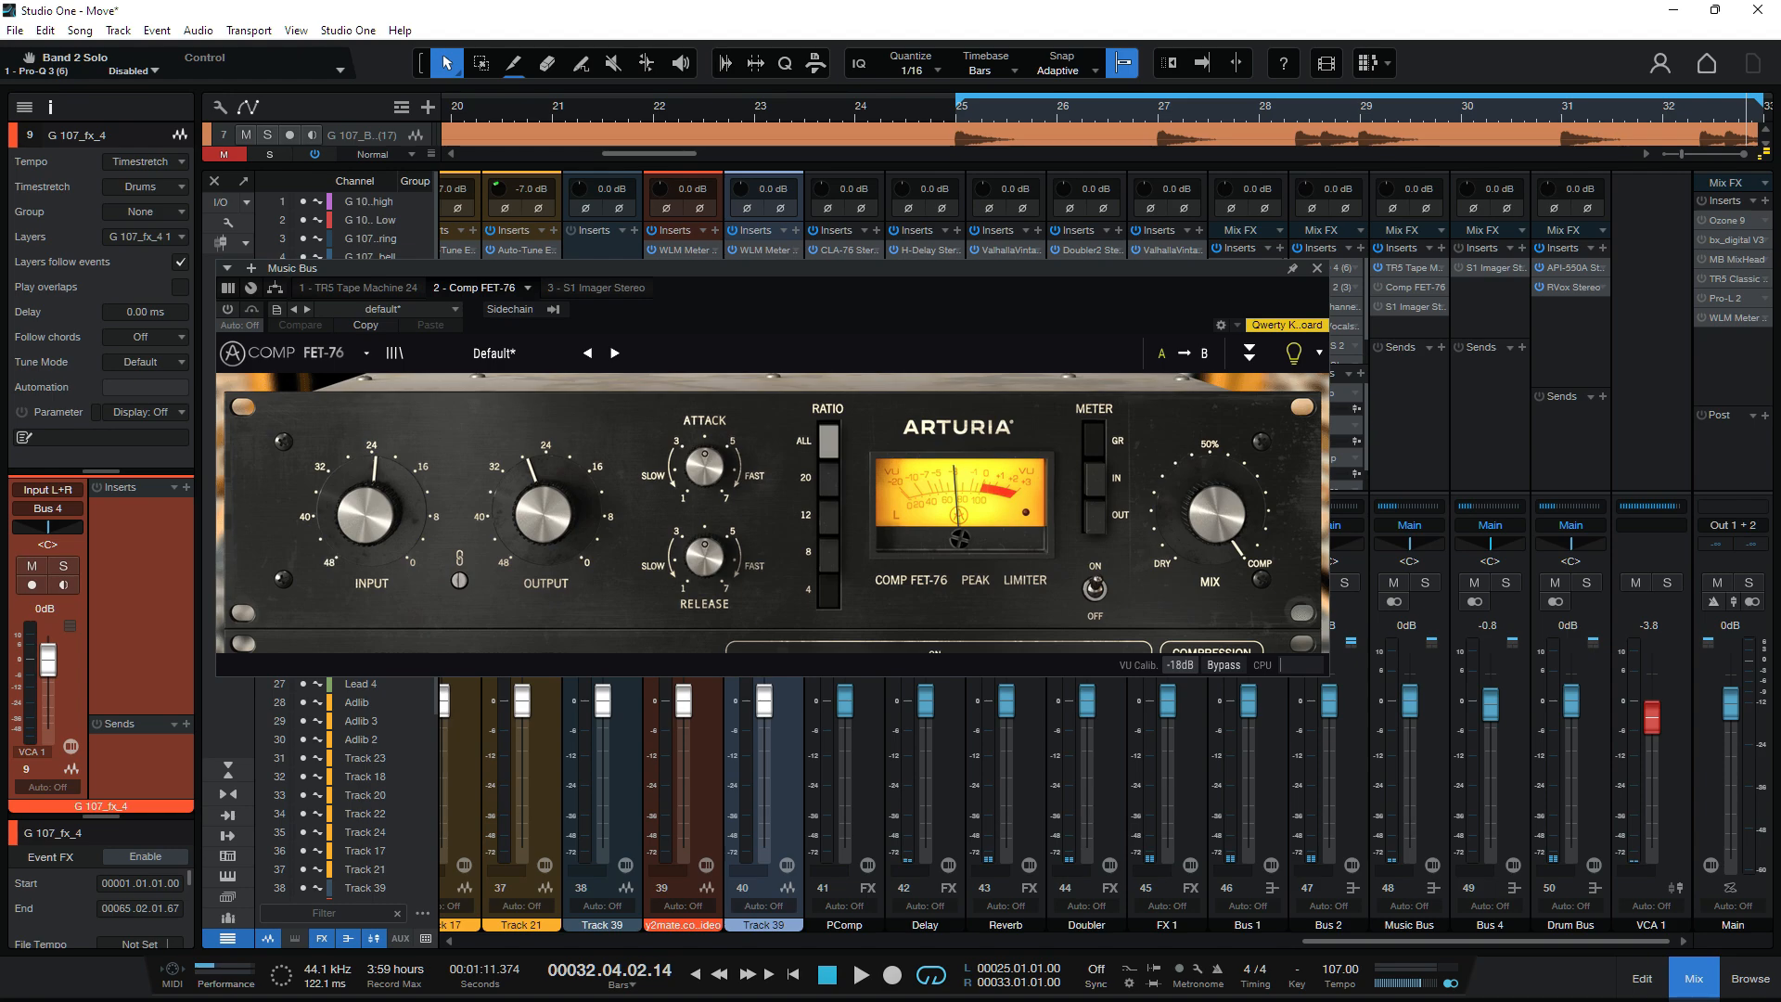
Step: Activate the Comp FET-76 and turn snapping off, playing the mix through the compressor before closing its window
{"action": "left_click", "coordinate": [227, 309]}
{"action": "key", "text": "n"}
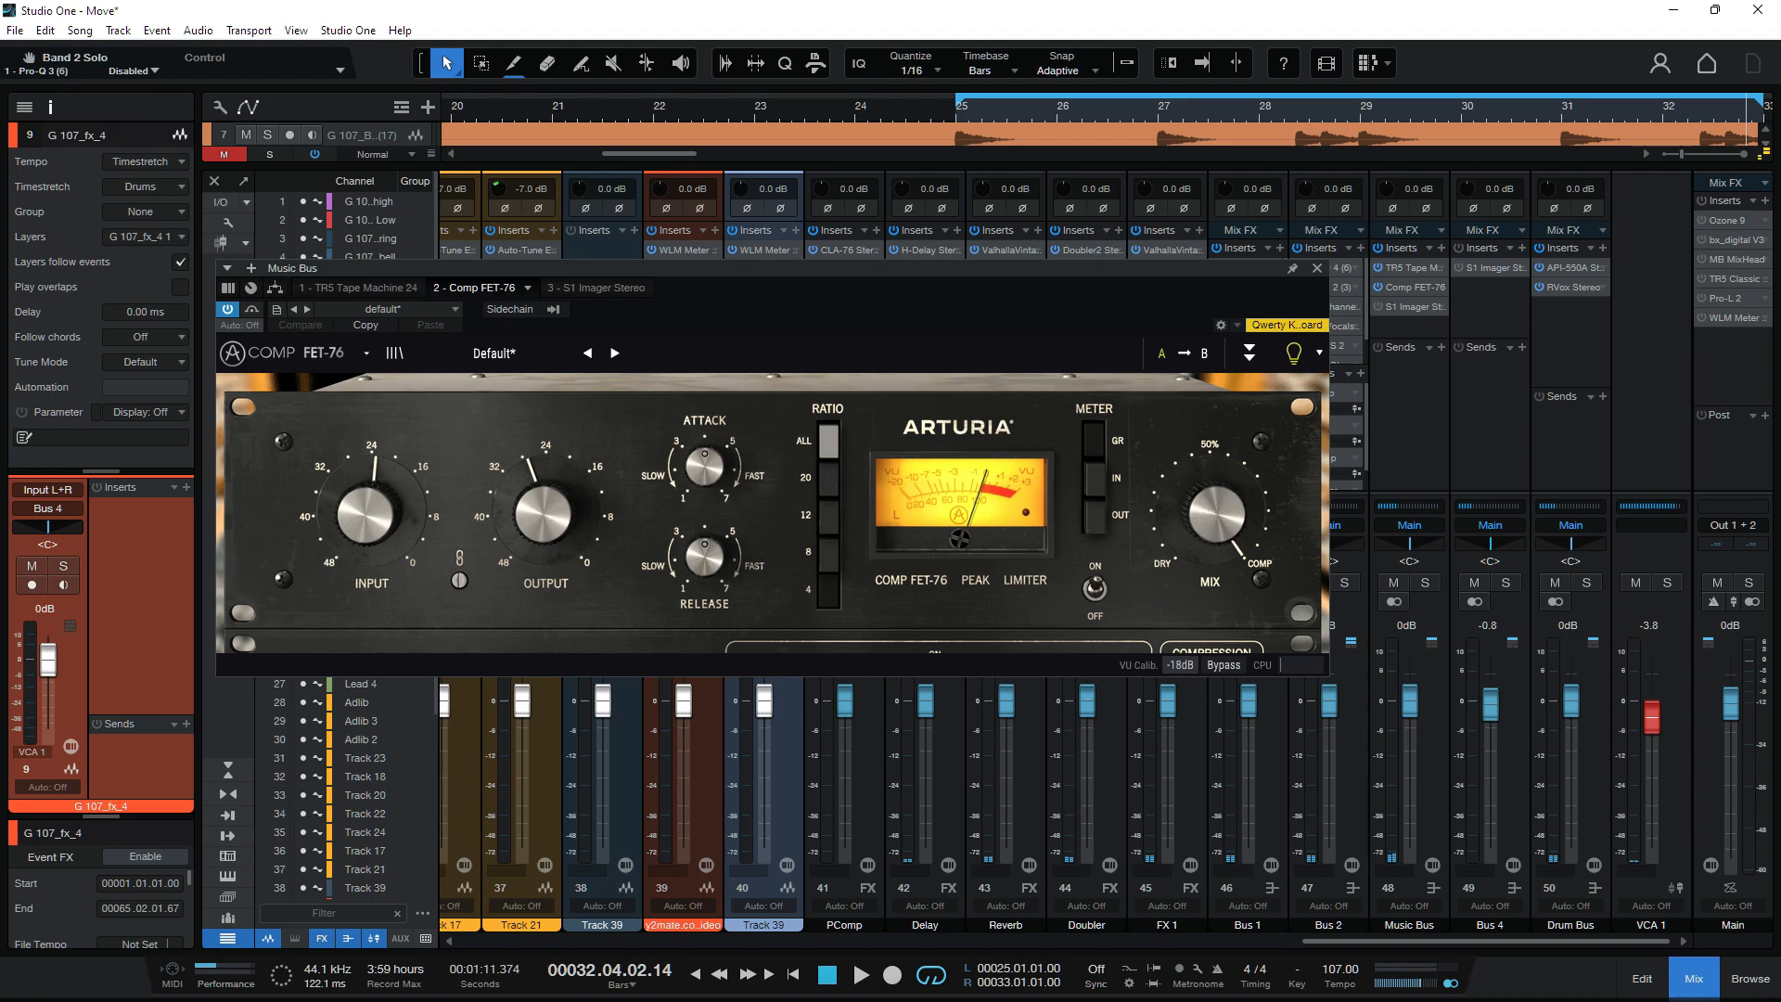
{"action": "key", "text": "space"}
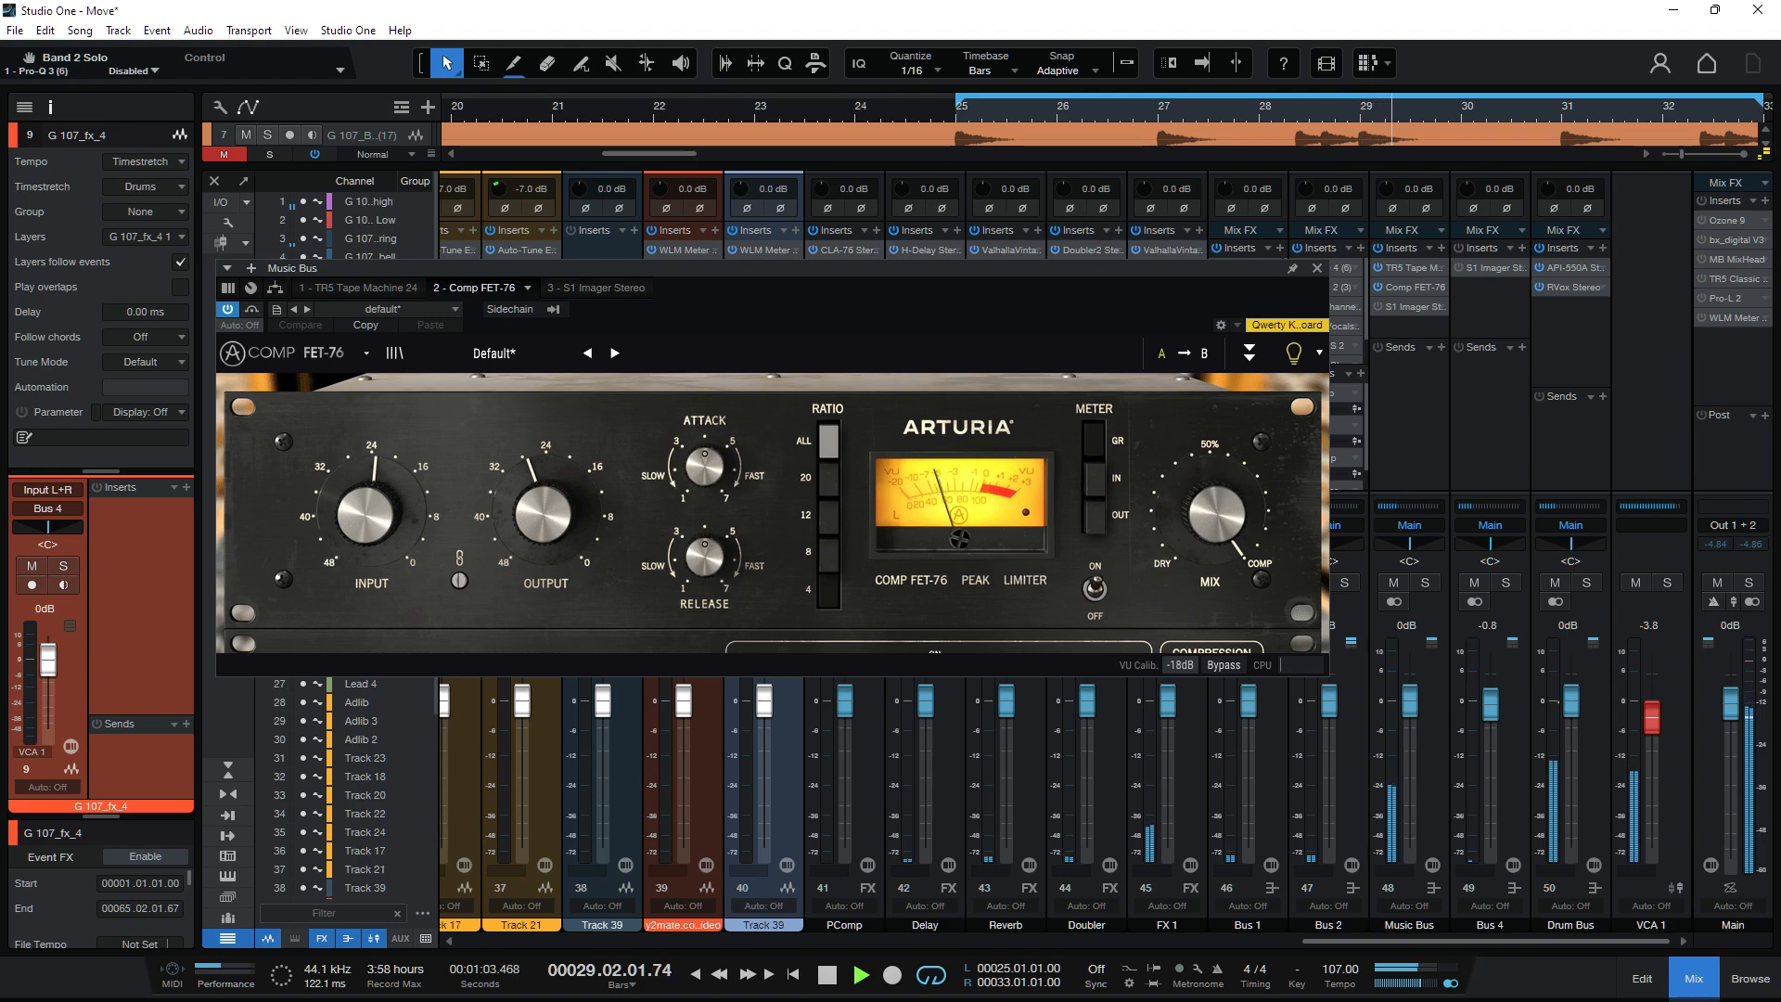
{"action": "key", "text": "space"}
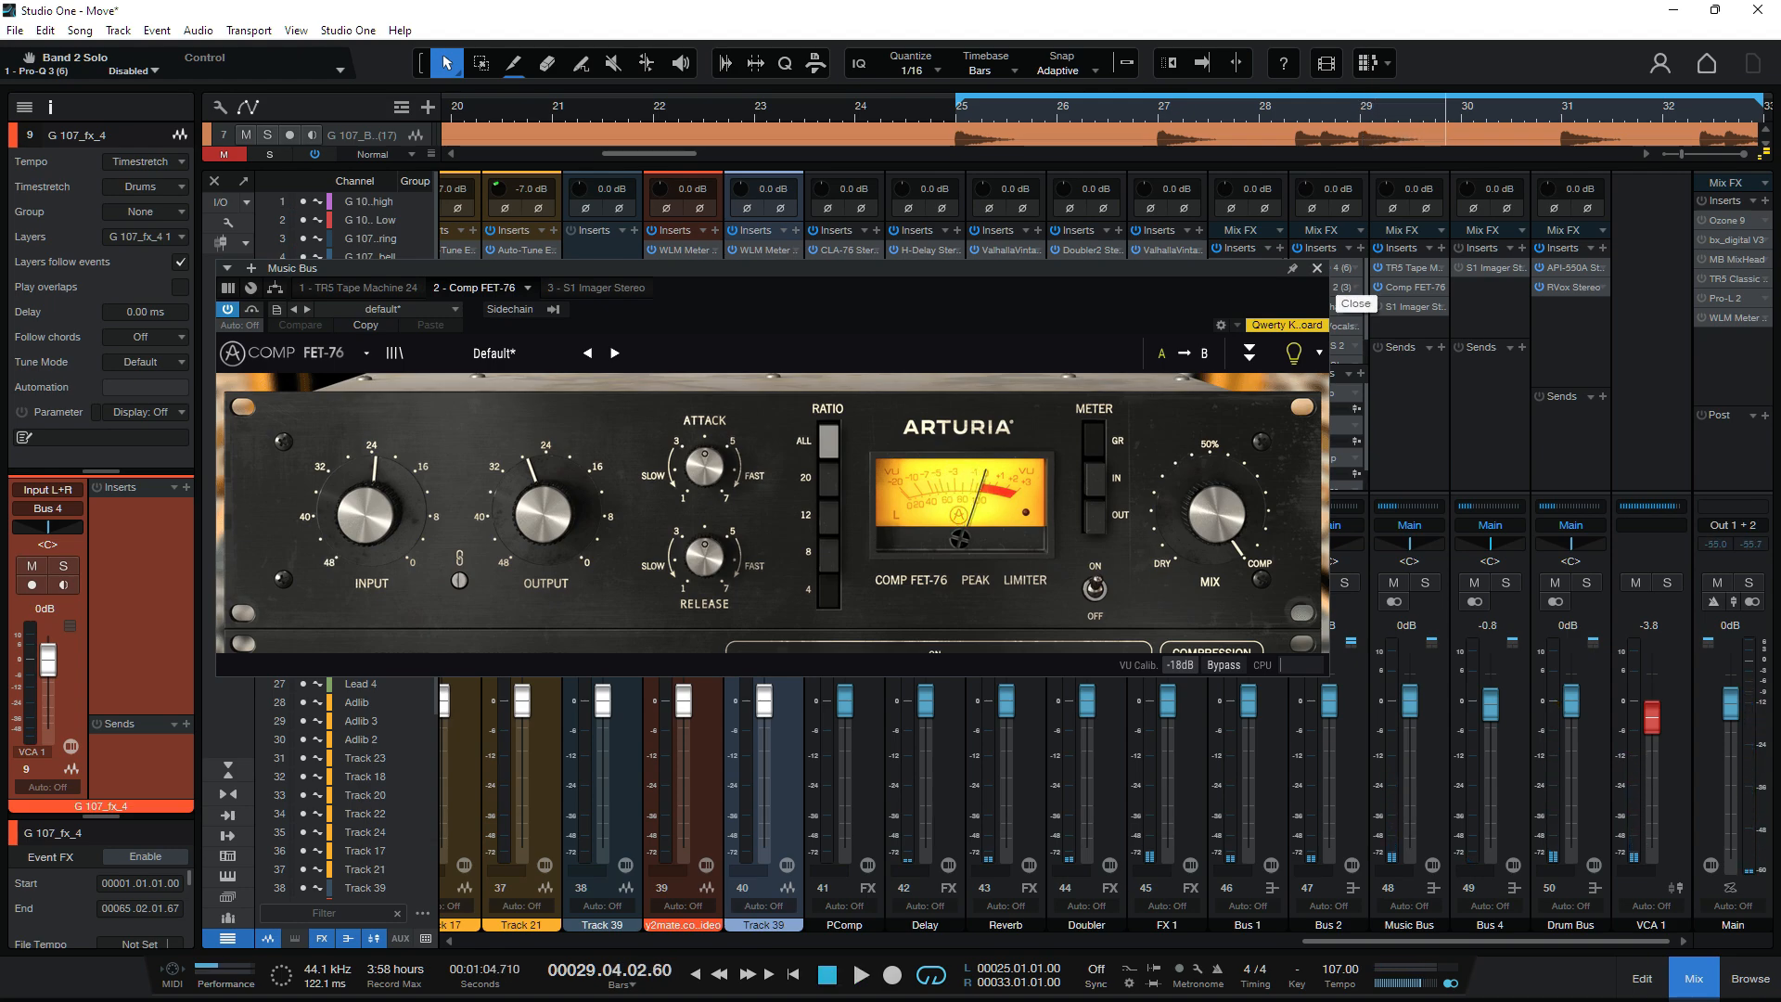
{"action": "left_click", "coordinate": [1318, 268]}
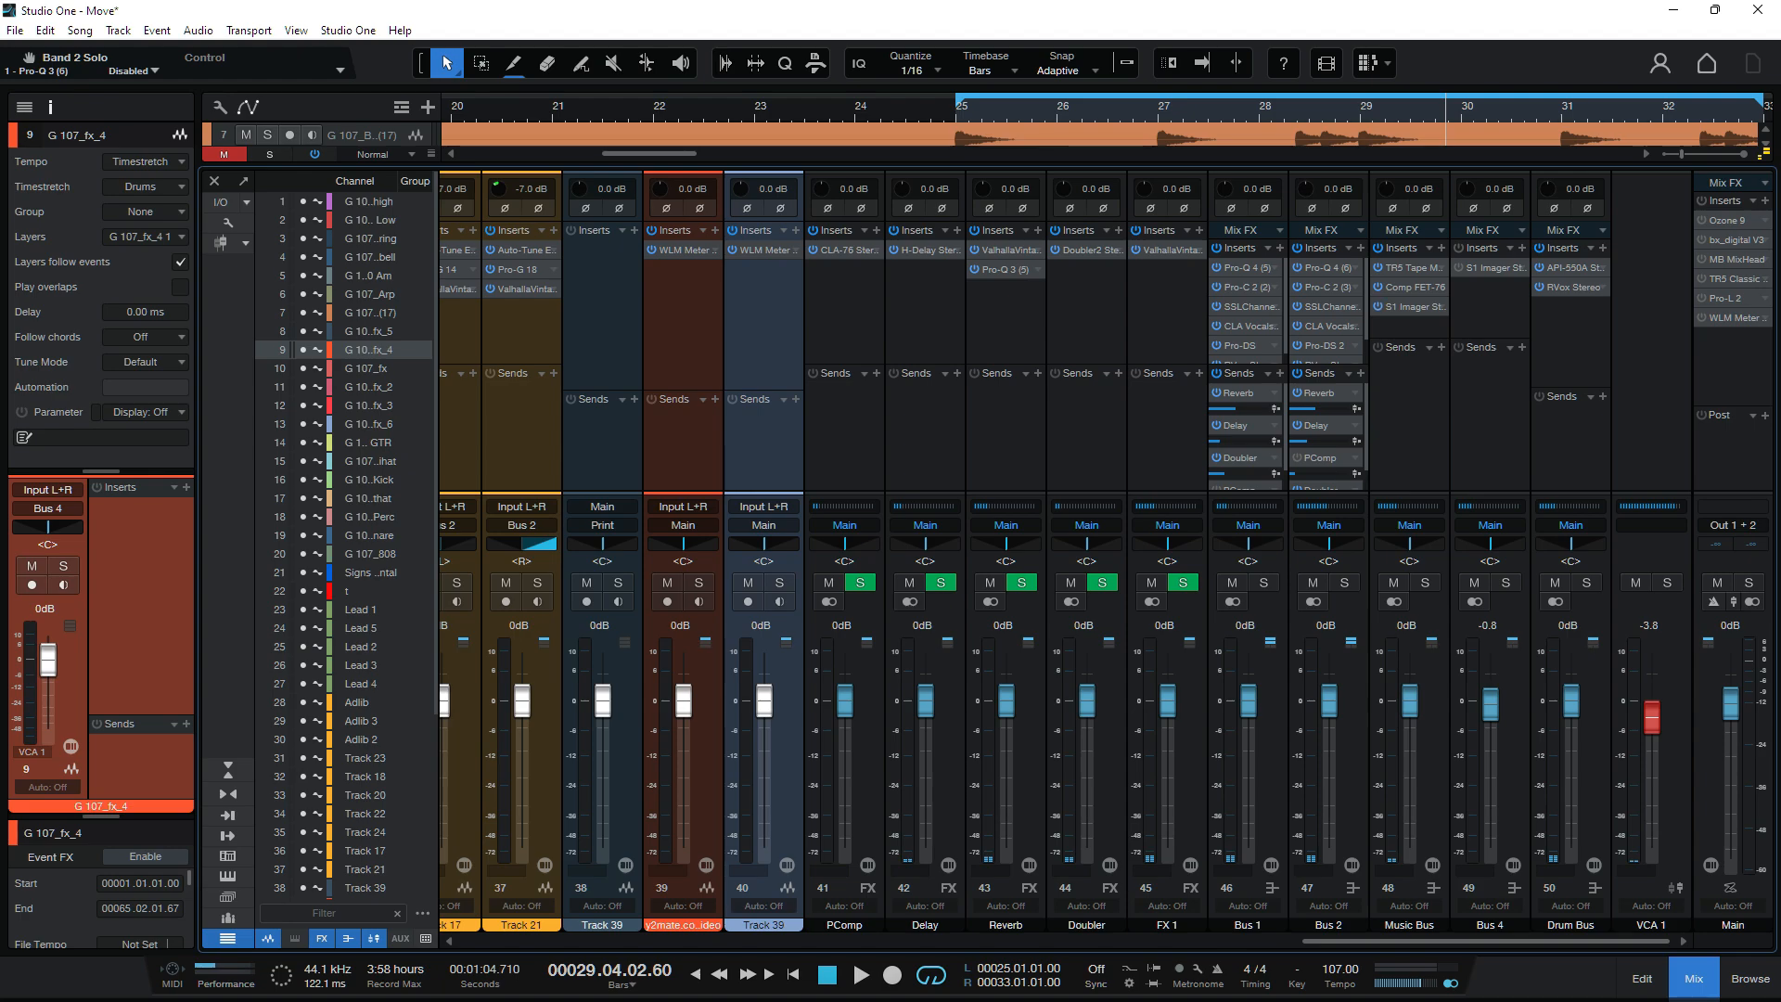
Step: Open the S1 Imager Stereo insert on the Music Bus, review its settings and close it
{"action": "left_click", "coordinate": [1441, 307]}
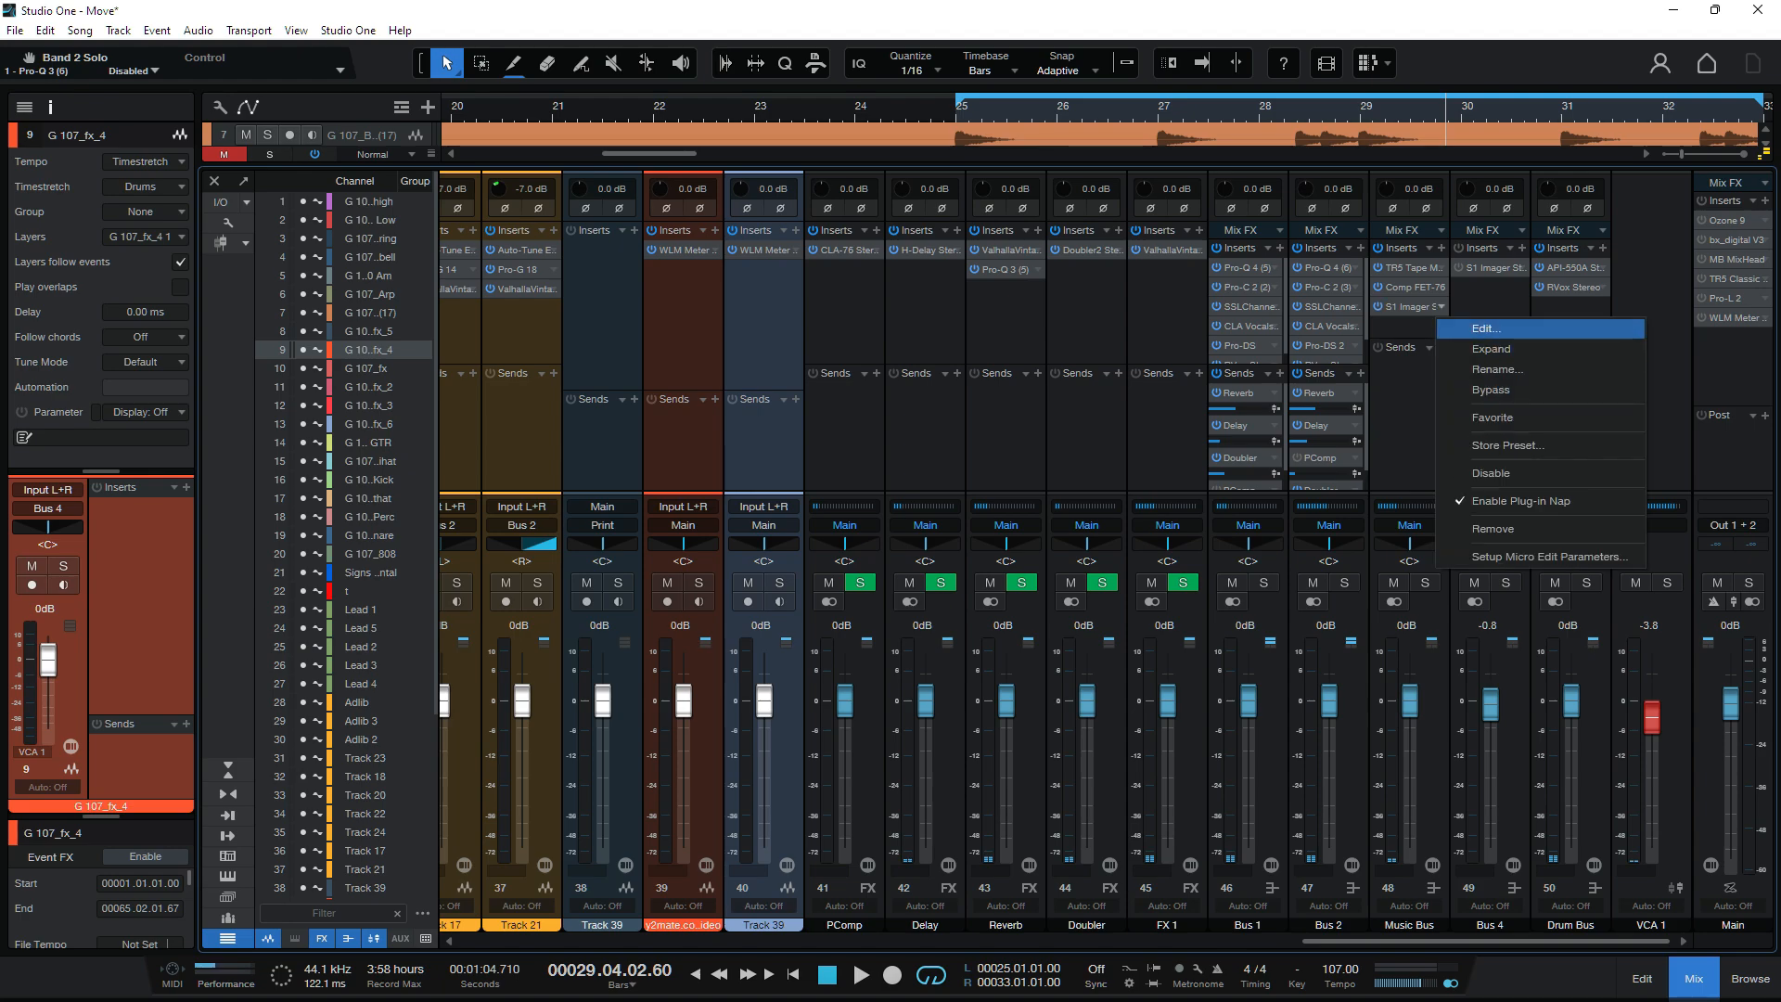
{"action": "left_click", "coordinate": [1485, 329]}
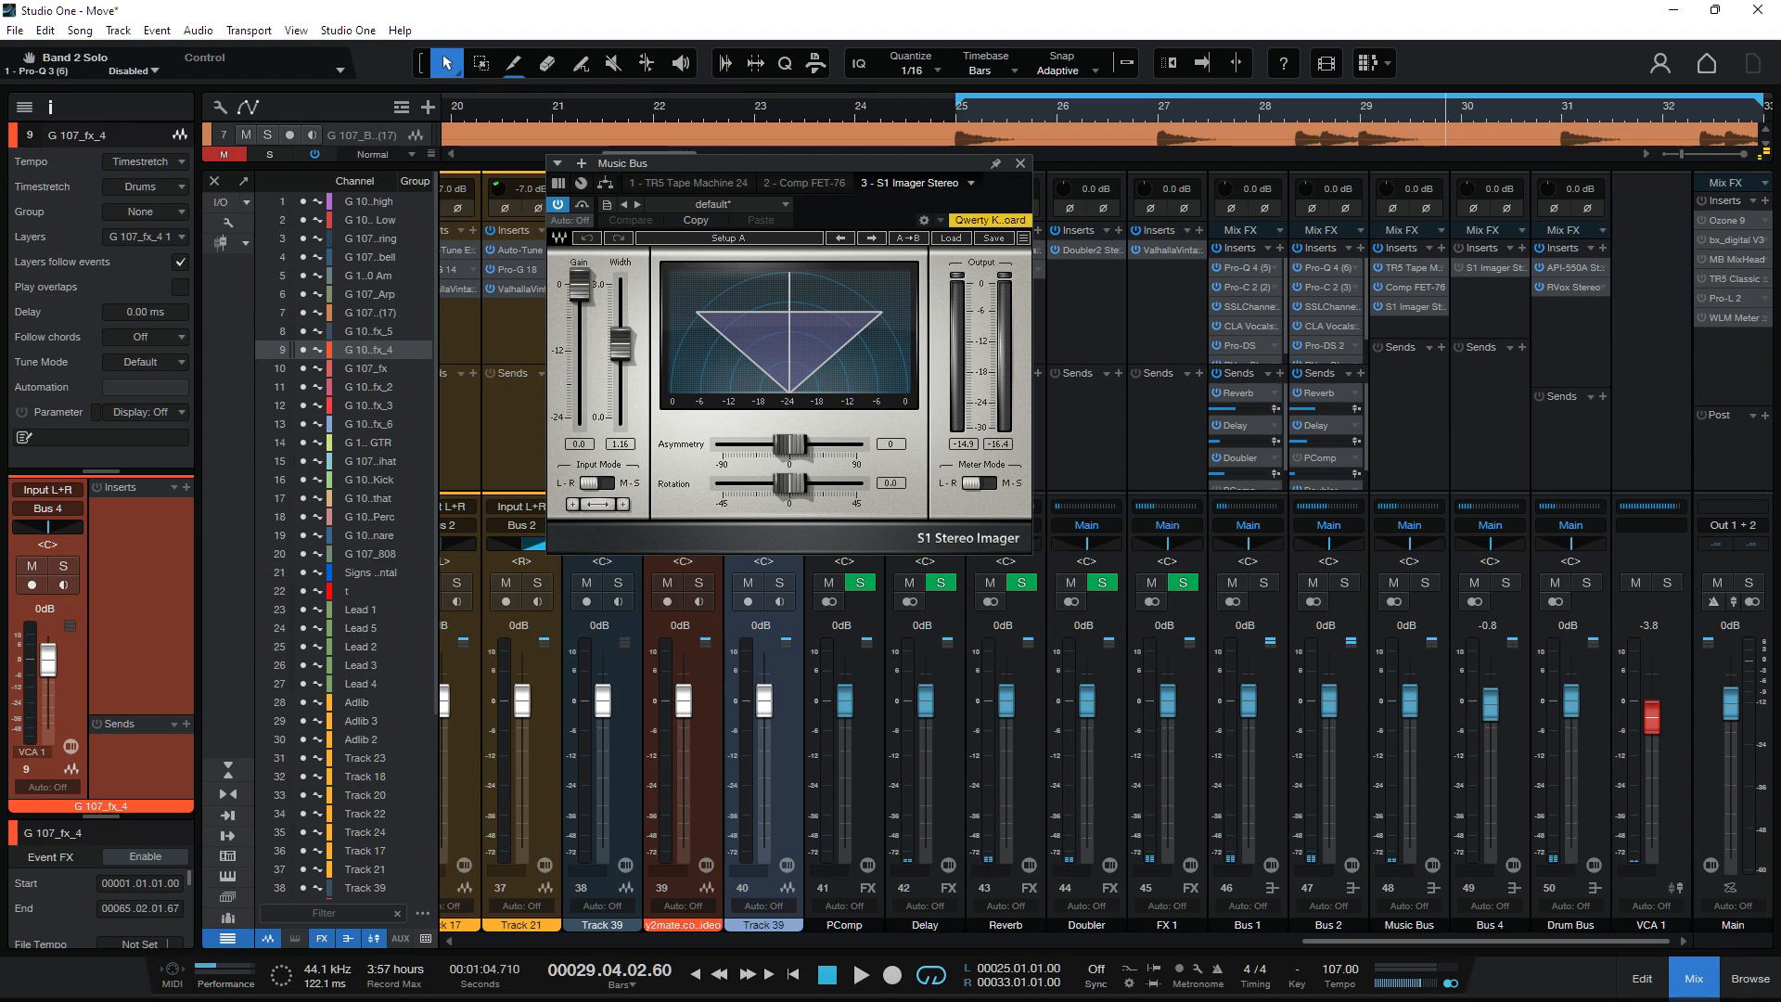
{"action": "left_click", "coordinate": [1021, 164]}
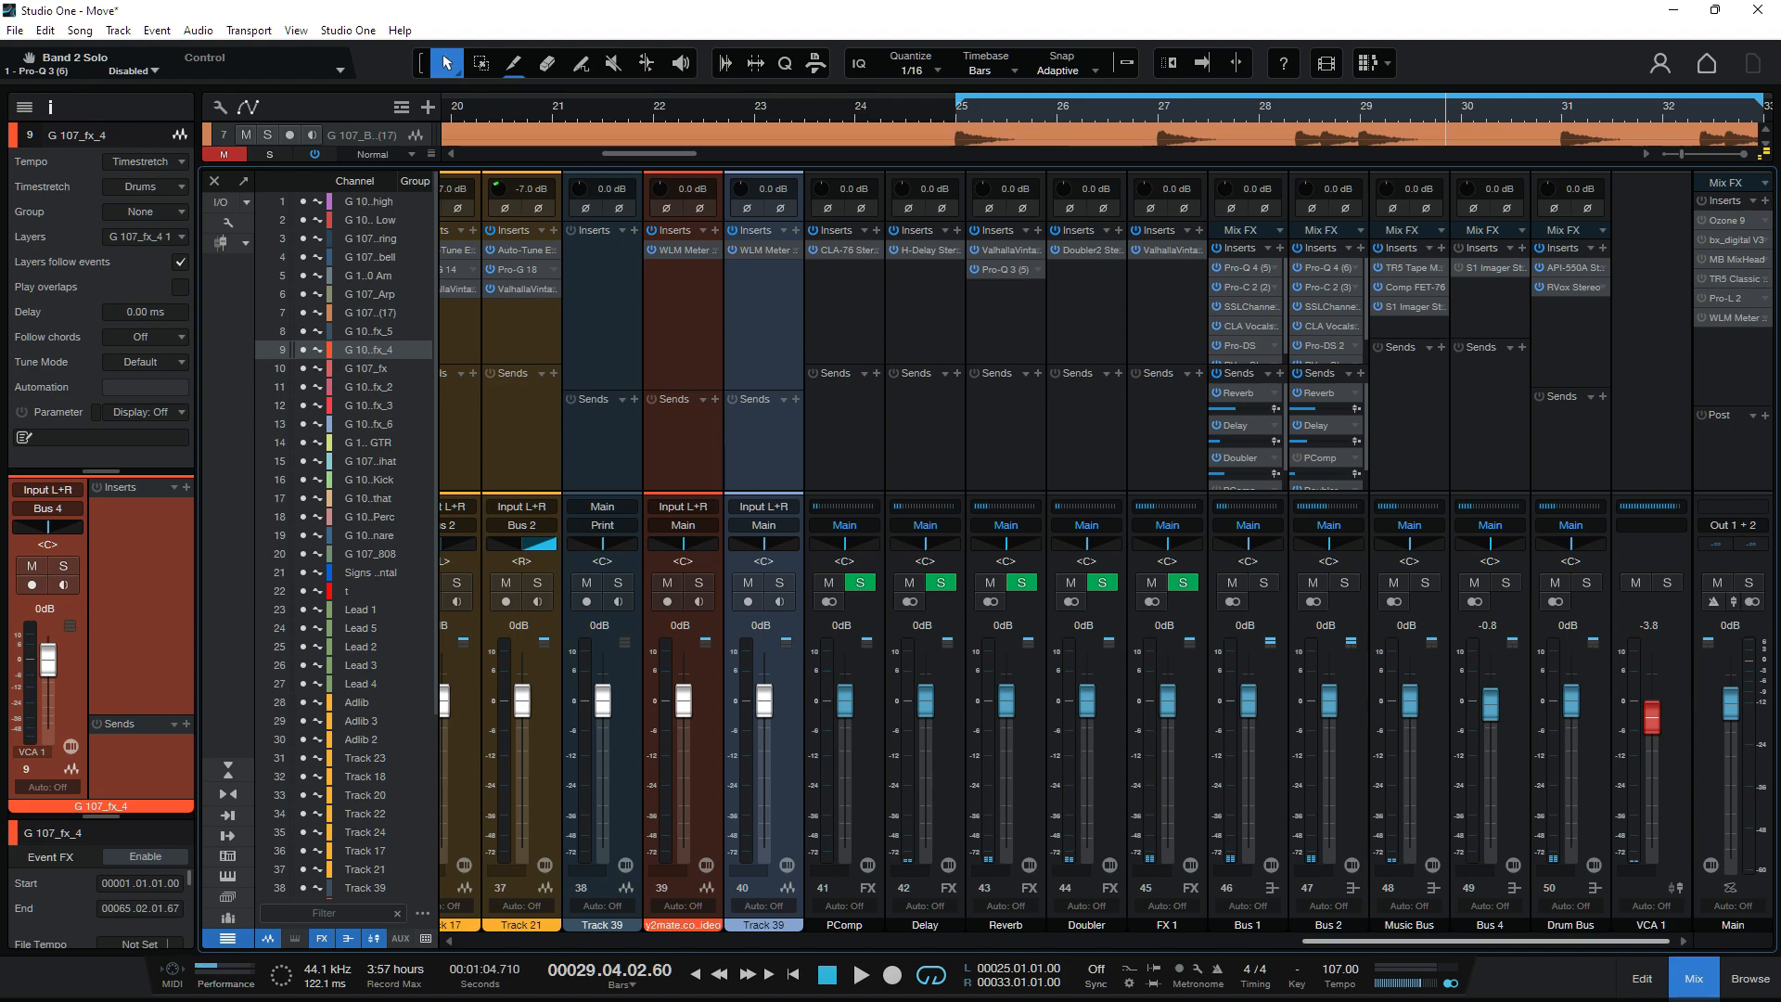
Step: Hide the mixer to show the full song arrangement and set the loop range from bar 1 to bar 65
{"action": "scroll", "coordinate": [1067, 557], "scroll_direction": "left", "scroll_amount": 10}
{"action": "scroll", "coordinate": [1067, 556], "scroll_direction": "left", "scroll_amount": 5}
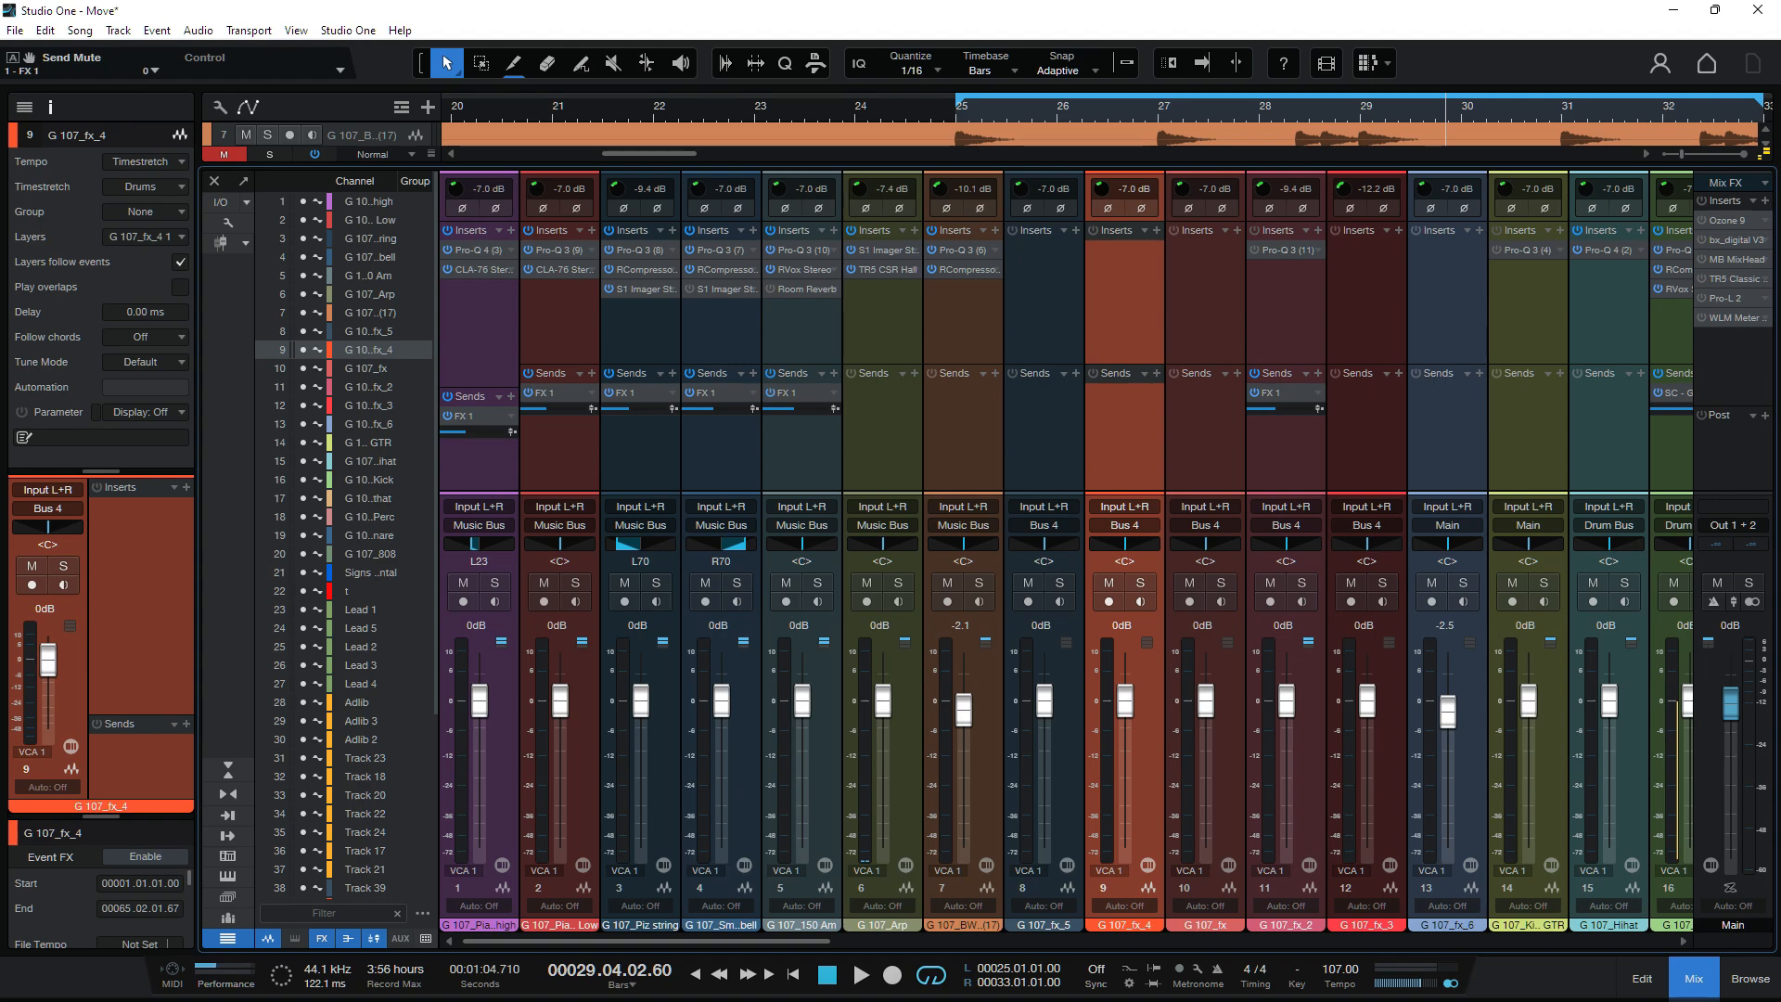
{"action": "key", "text": "F3"}
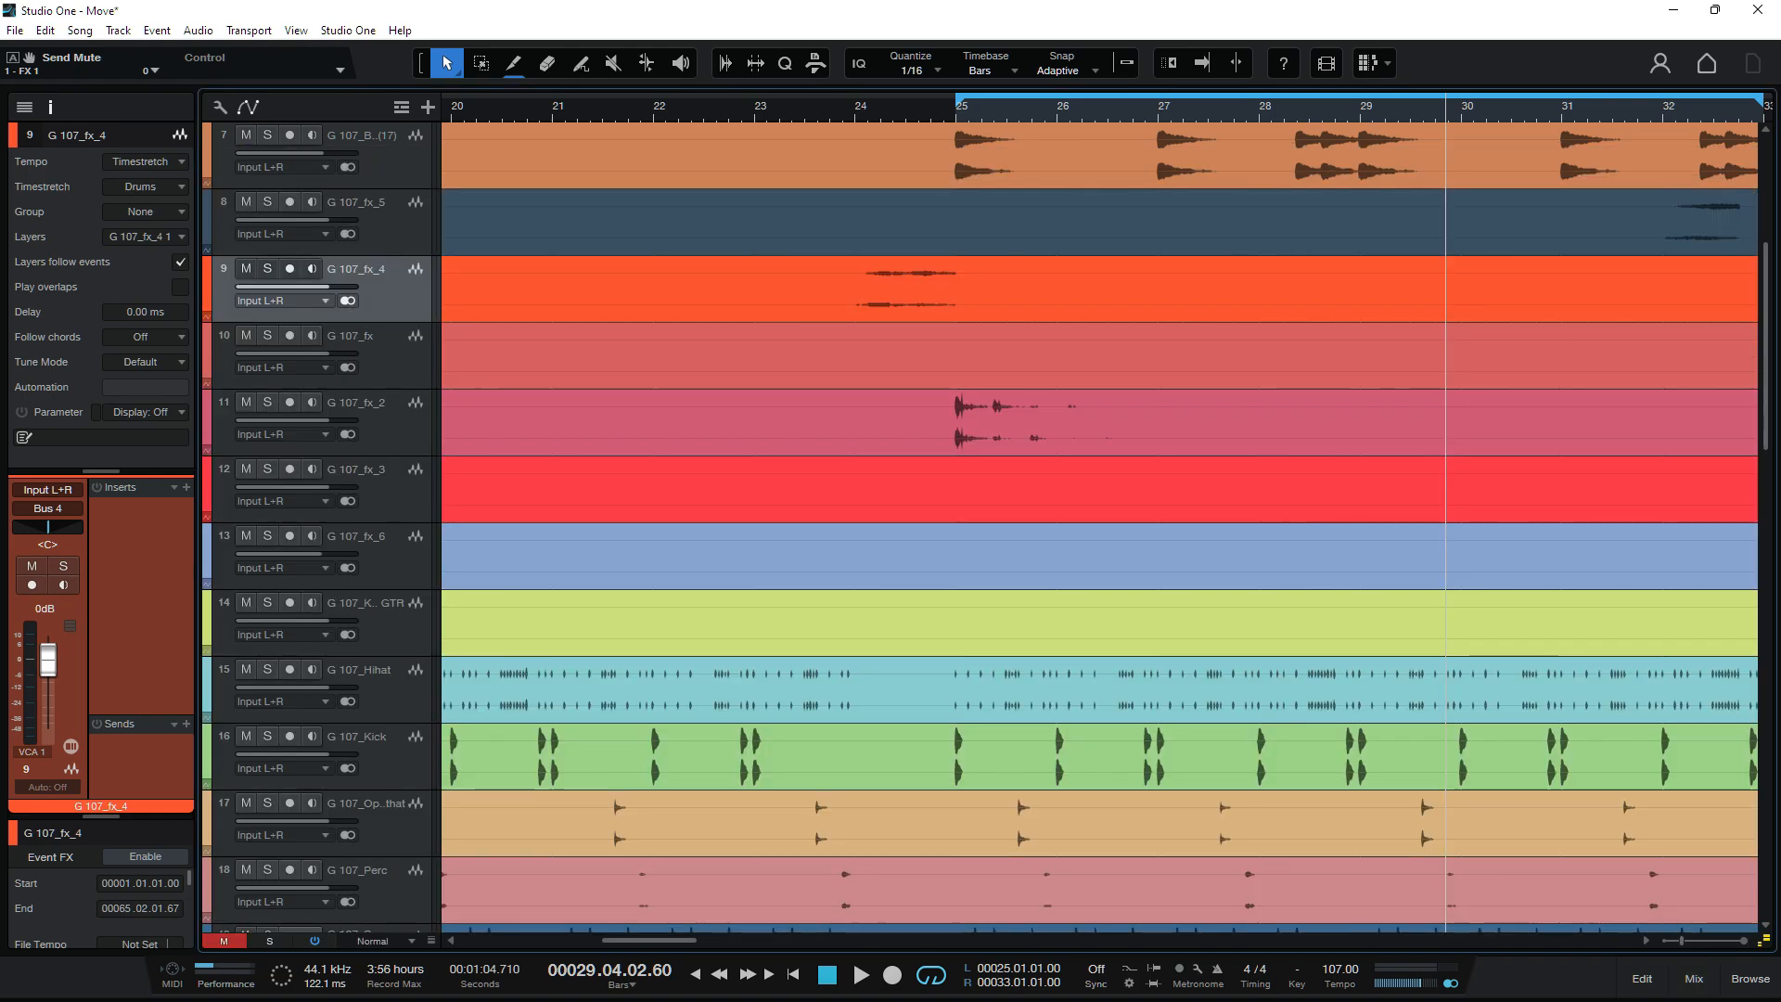
{"action": "key", "text": "shift+f"}
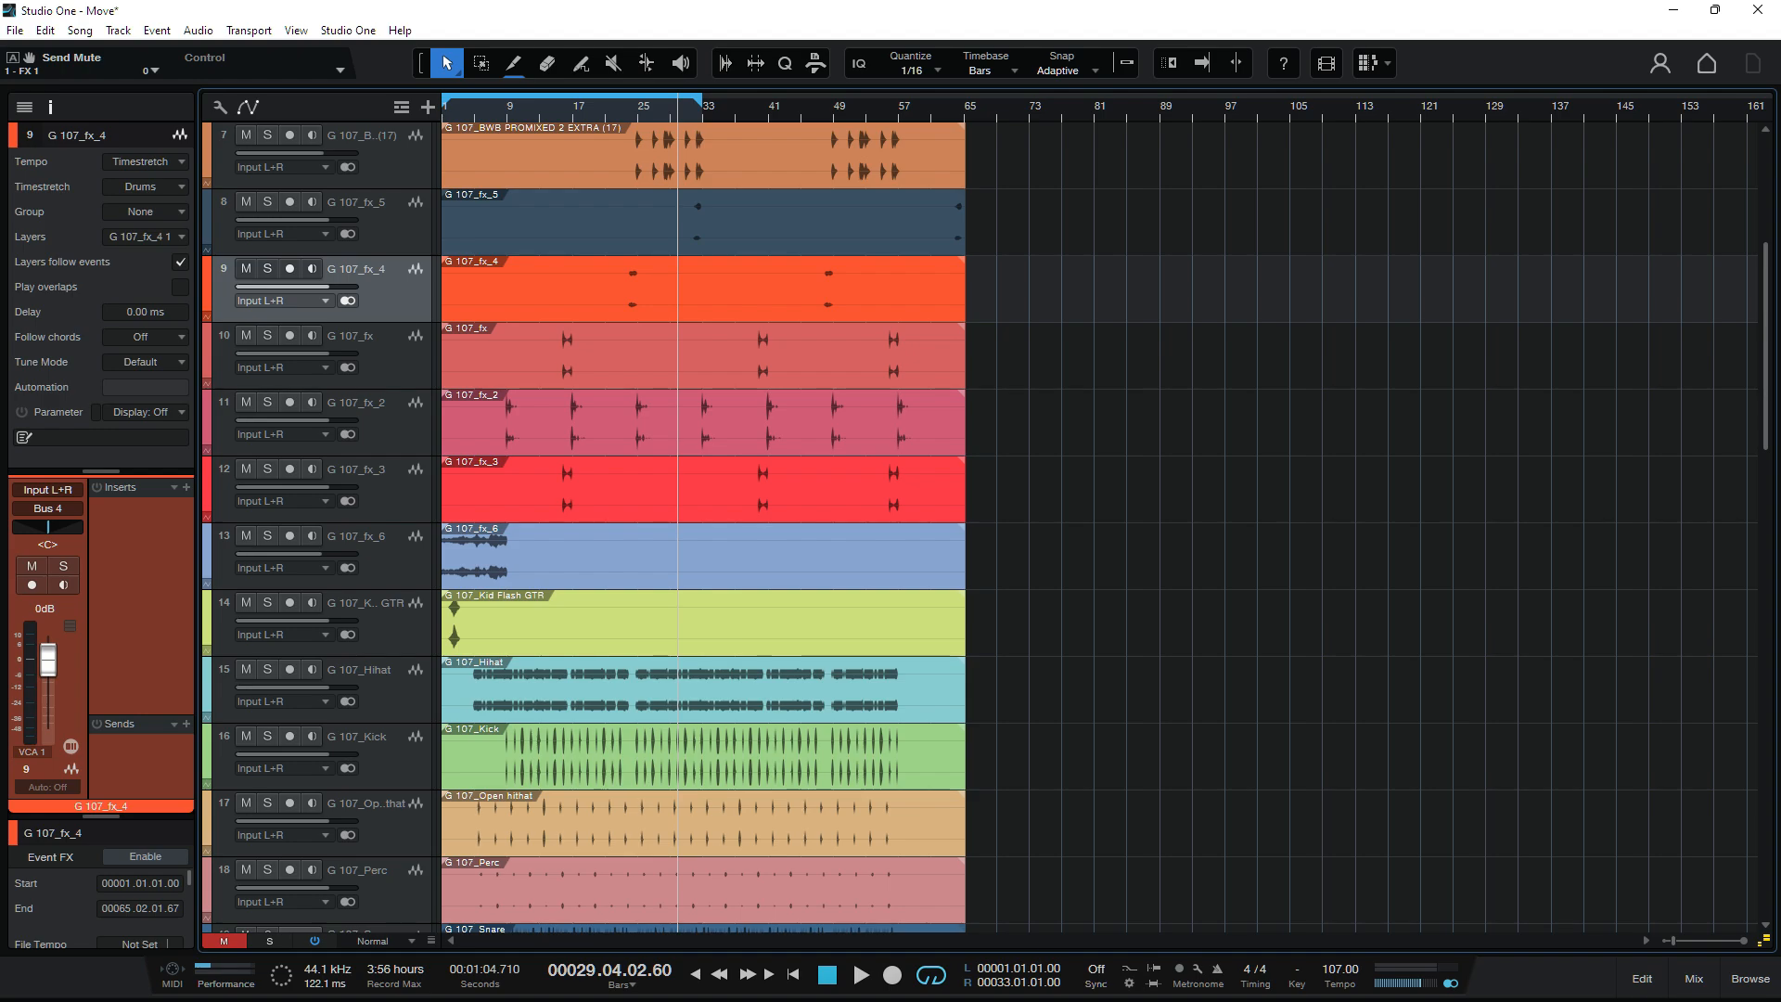
{"action": "key", "text": "p"}
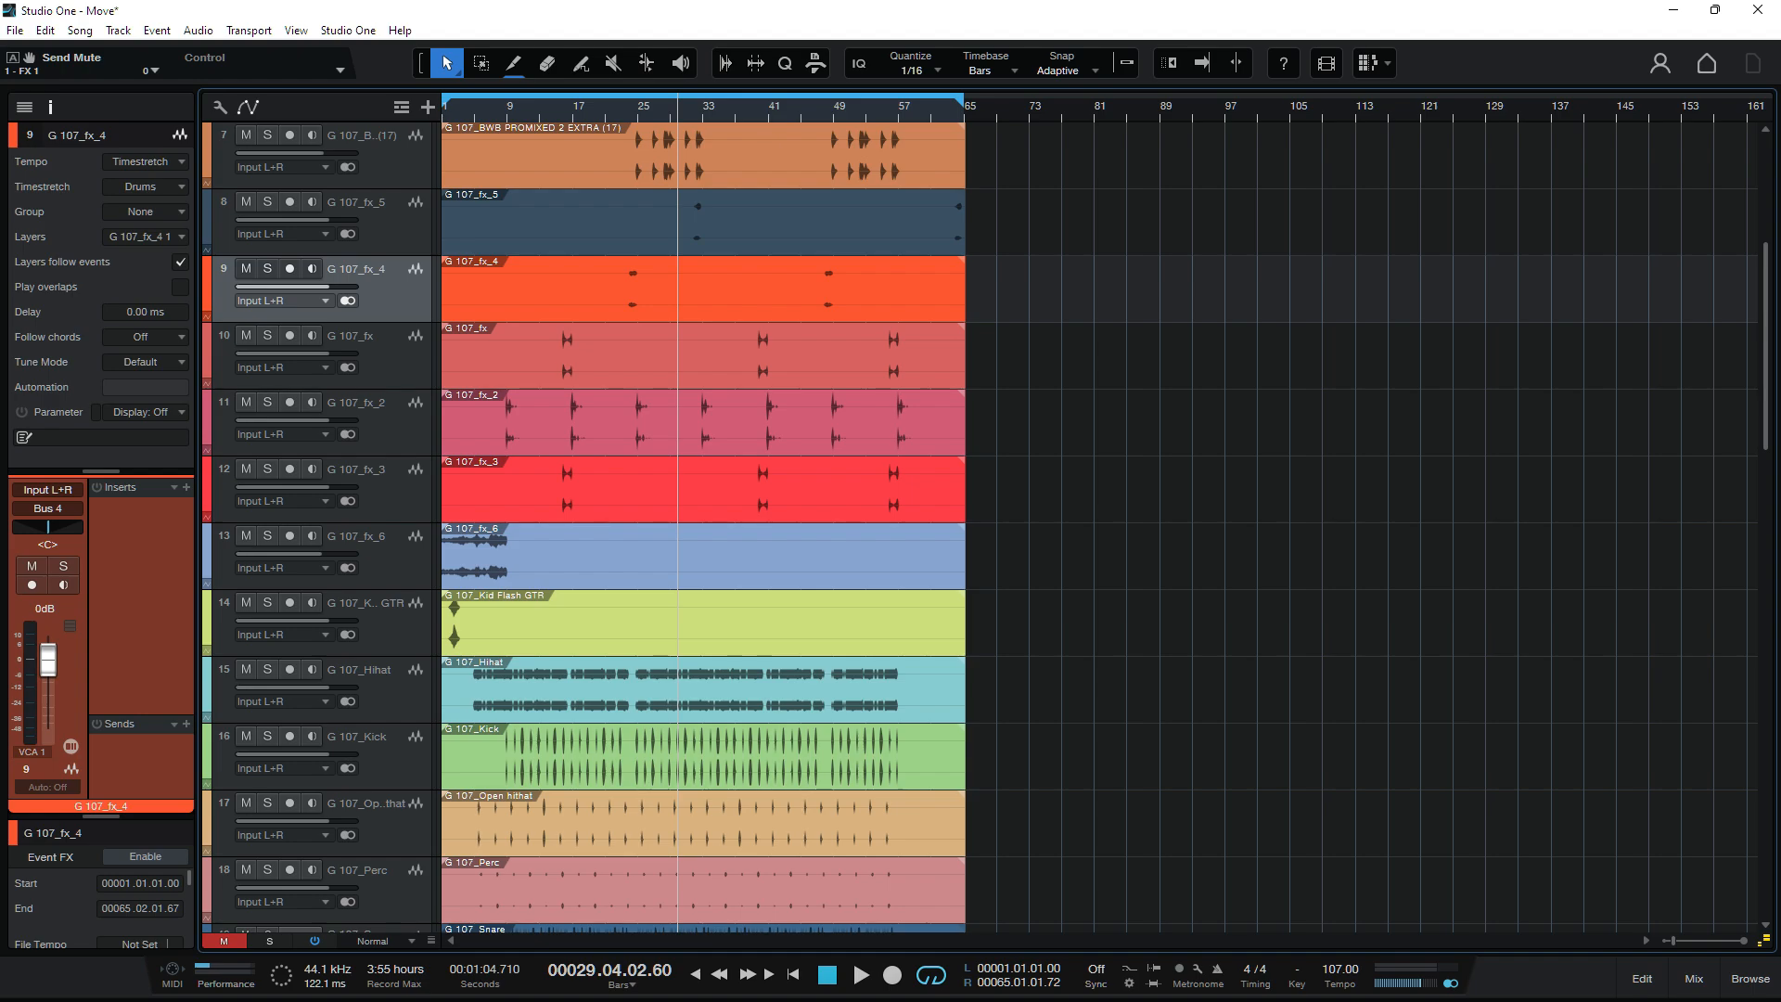
Step: Select the recorded vocal events across the muted Lead and Adlib tracks in the arrangement
{"action": "scroll", "coordinate": [984, 526], "scroll_direction": "down", "scroll_amount": 13}
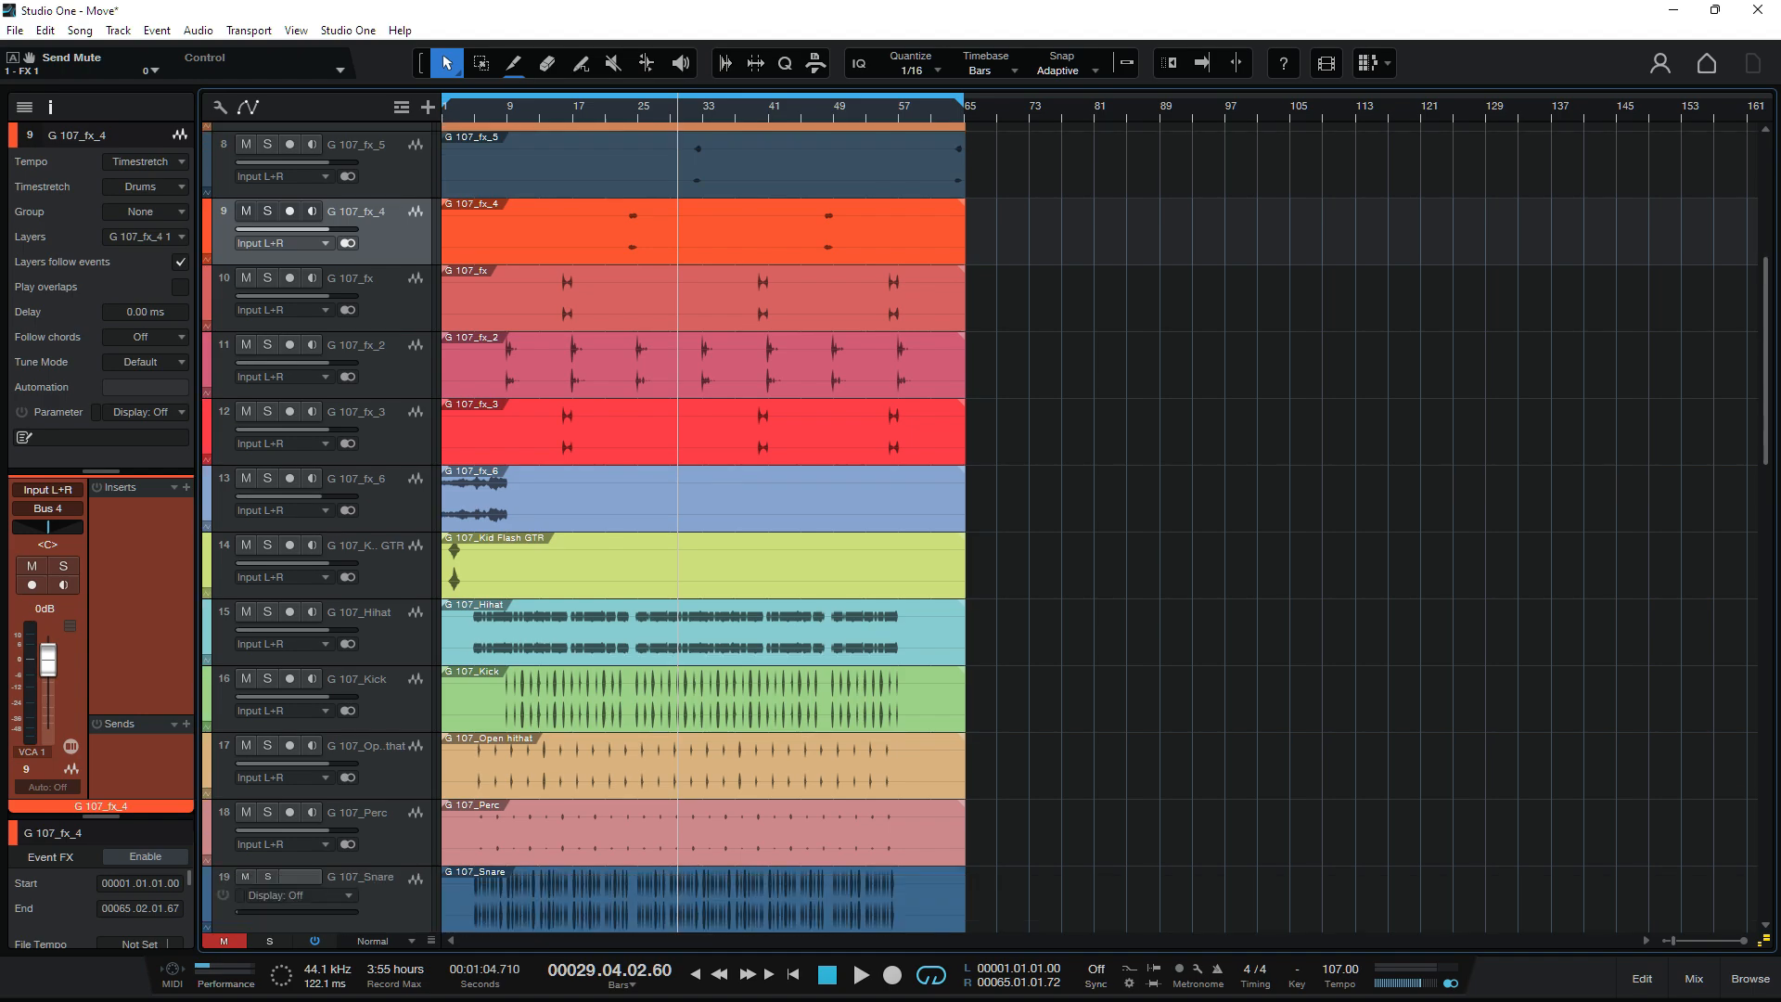
{"action": "scroll", "coordinate": [983, 526], "scroll_direction": "down", "scroll_amount": 5}
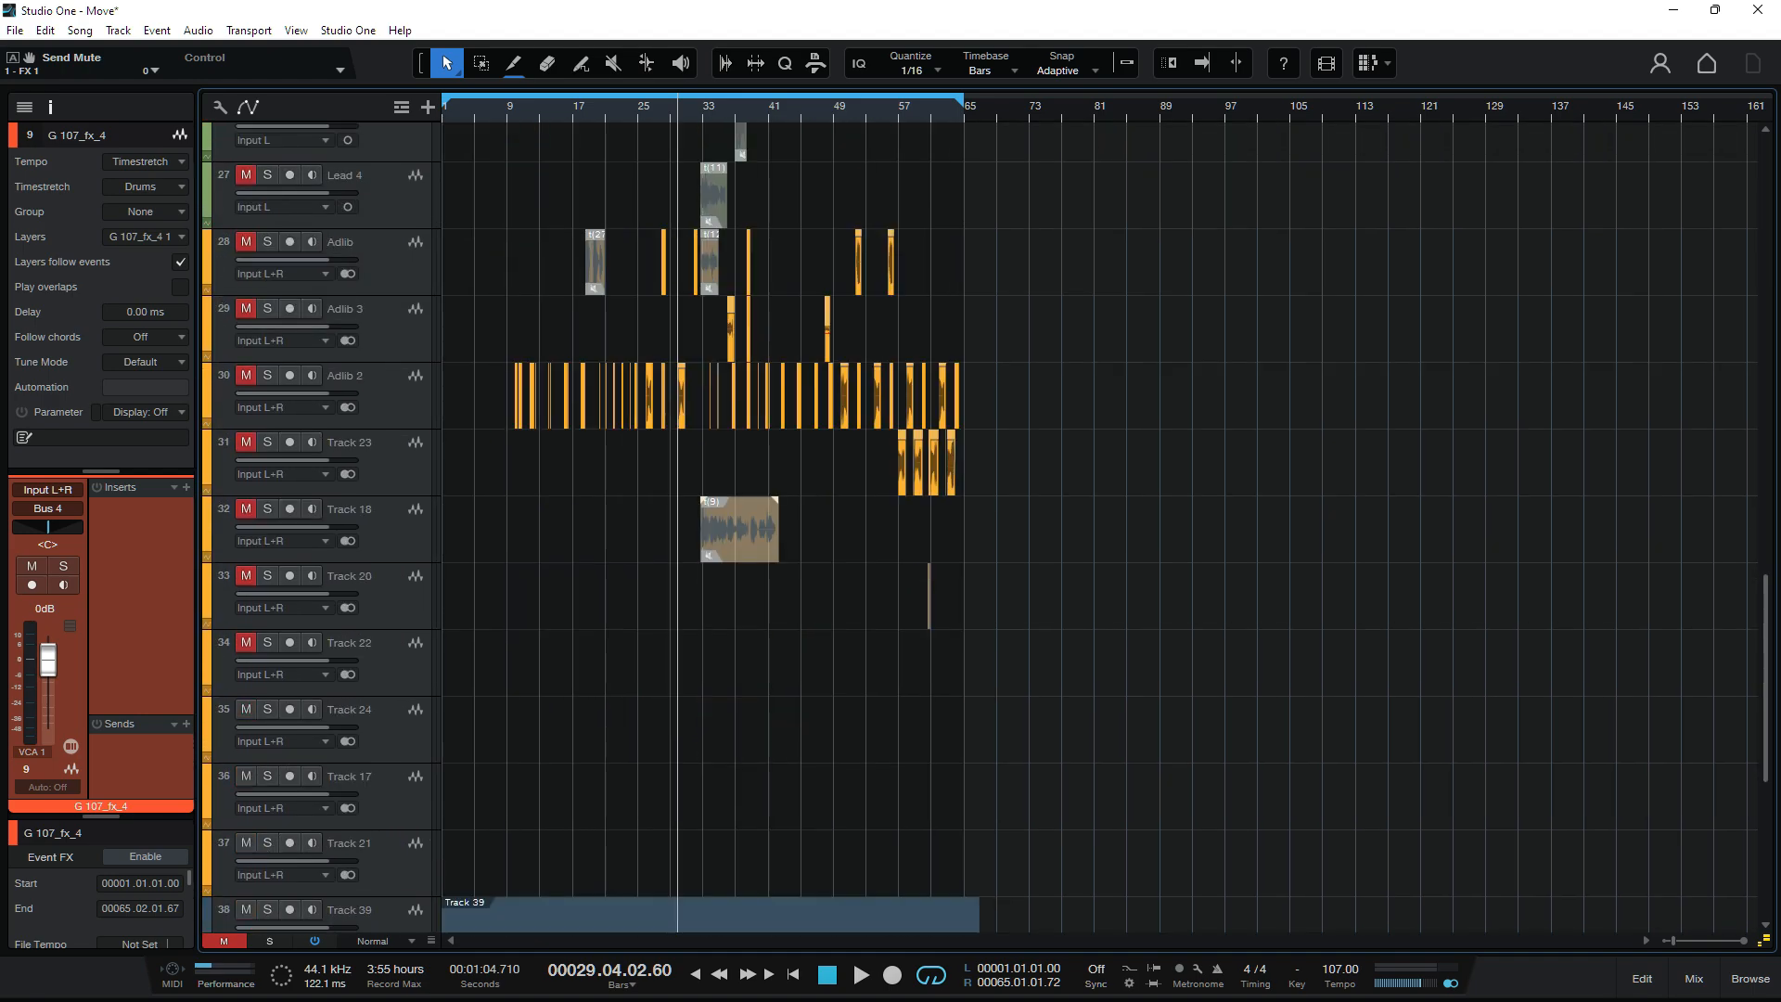
{"action": "scroll", "coordinate": [983, 526], "scroll_direction": "up", "scroll_amount": 2}
{"action": "scroll", "coordinate": [984, 526], "scroll_direction": "up", "scroll_amount": 2}
{"action": "left_click_drag", "start_coordinate": [1022, 141], "coordinate": [540, 929]}
Step: Return to the first instrument tracks in the arrangement and play the mix from bar 29
{"action": "scroll", "coordinate": [983, 526], "scroll_direction": "up", "scroll_amount": 17}
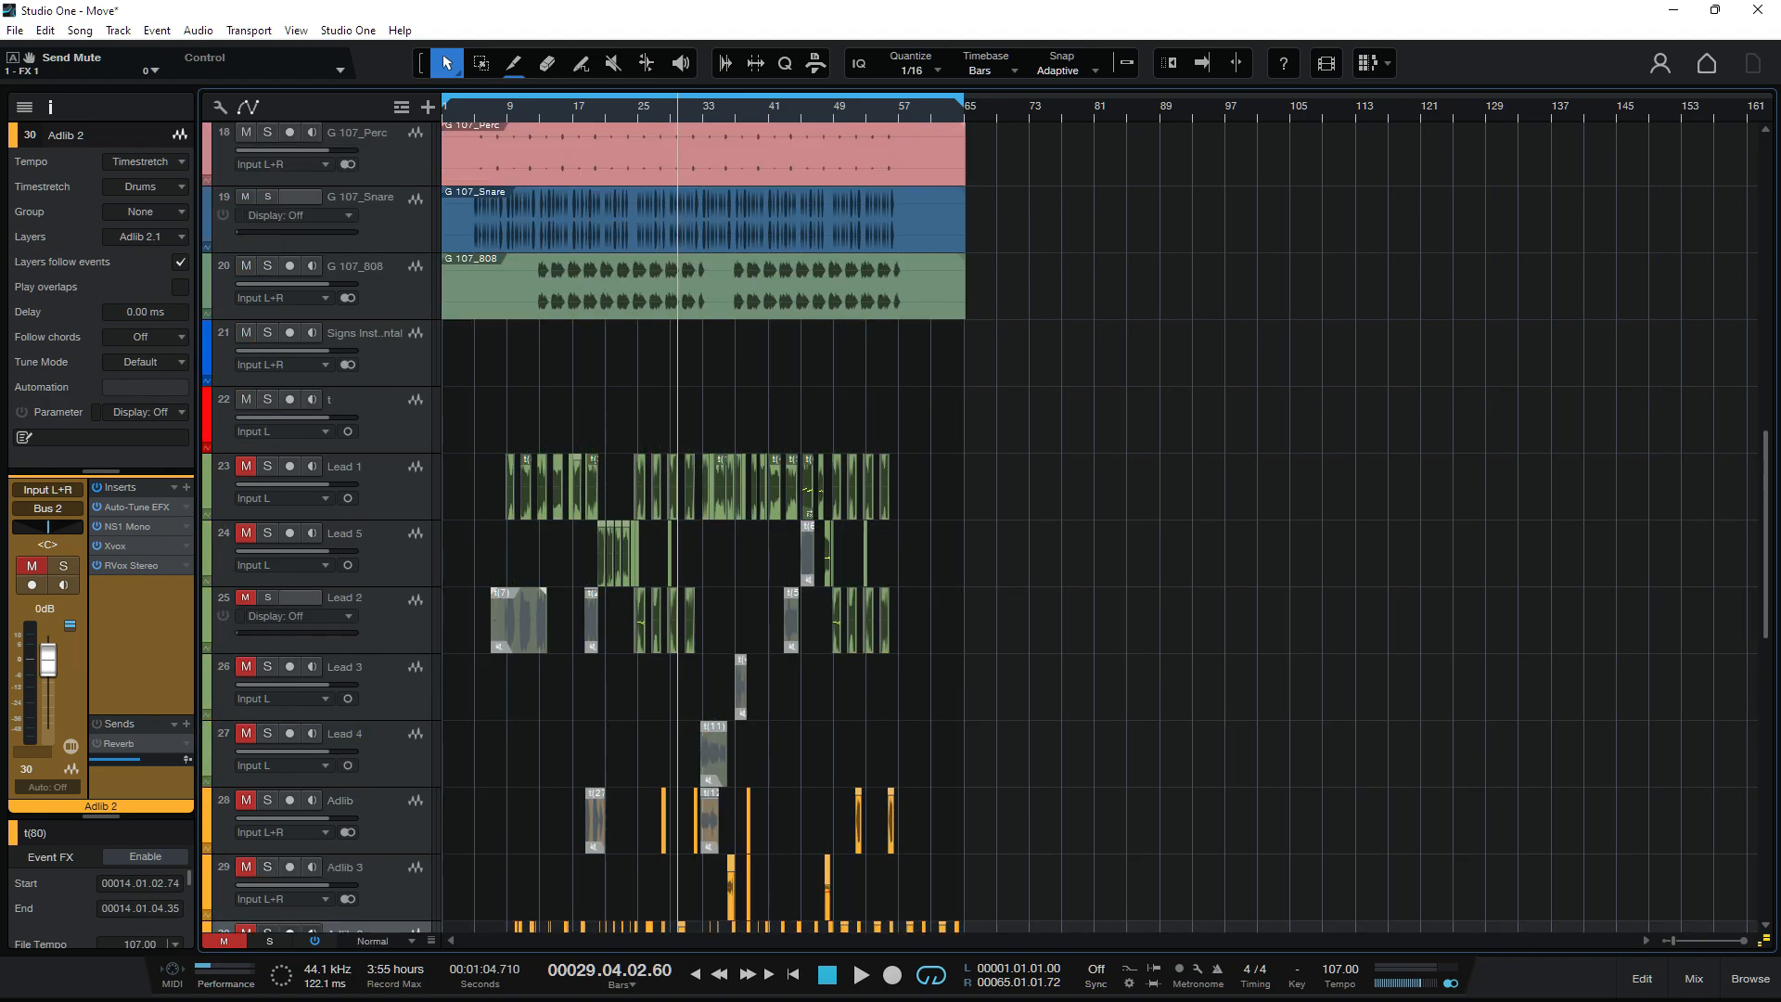
{"action": "scroll", "coordinate": [983, 526], "scroll_direction": "up", "scroll_amount": 4}
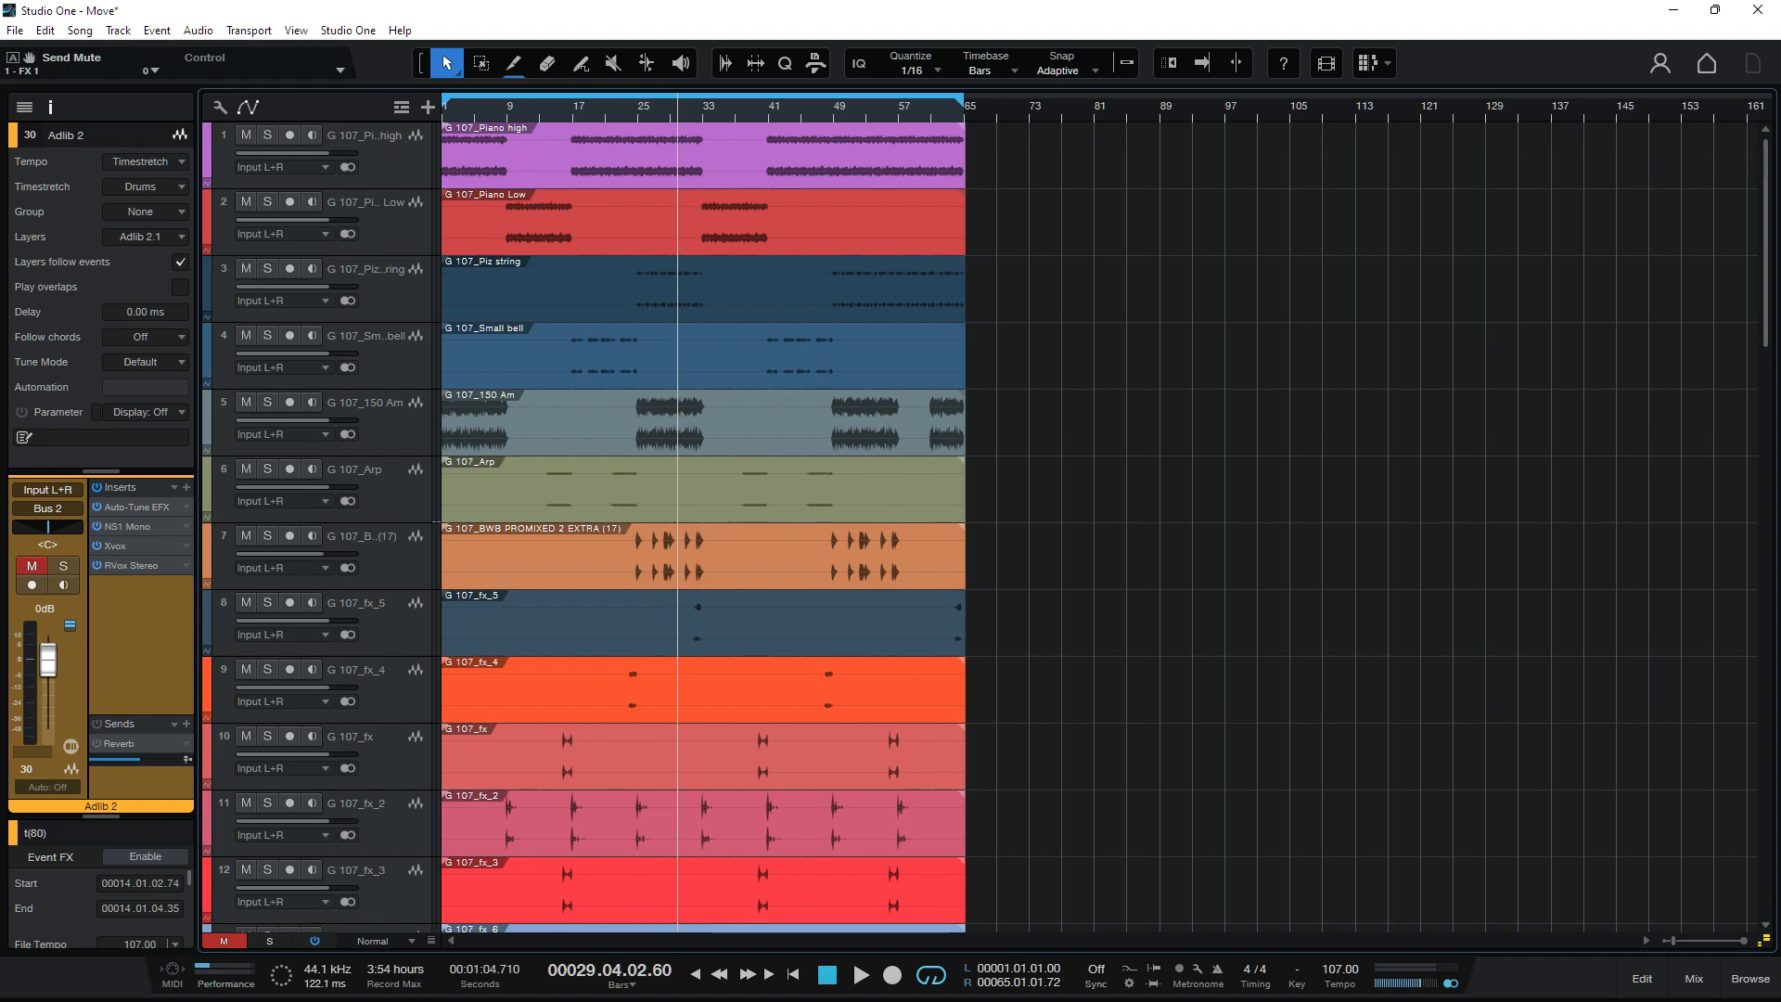
{"action": "key", "text": "space"}
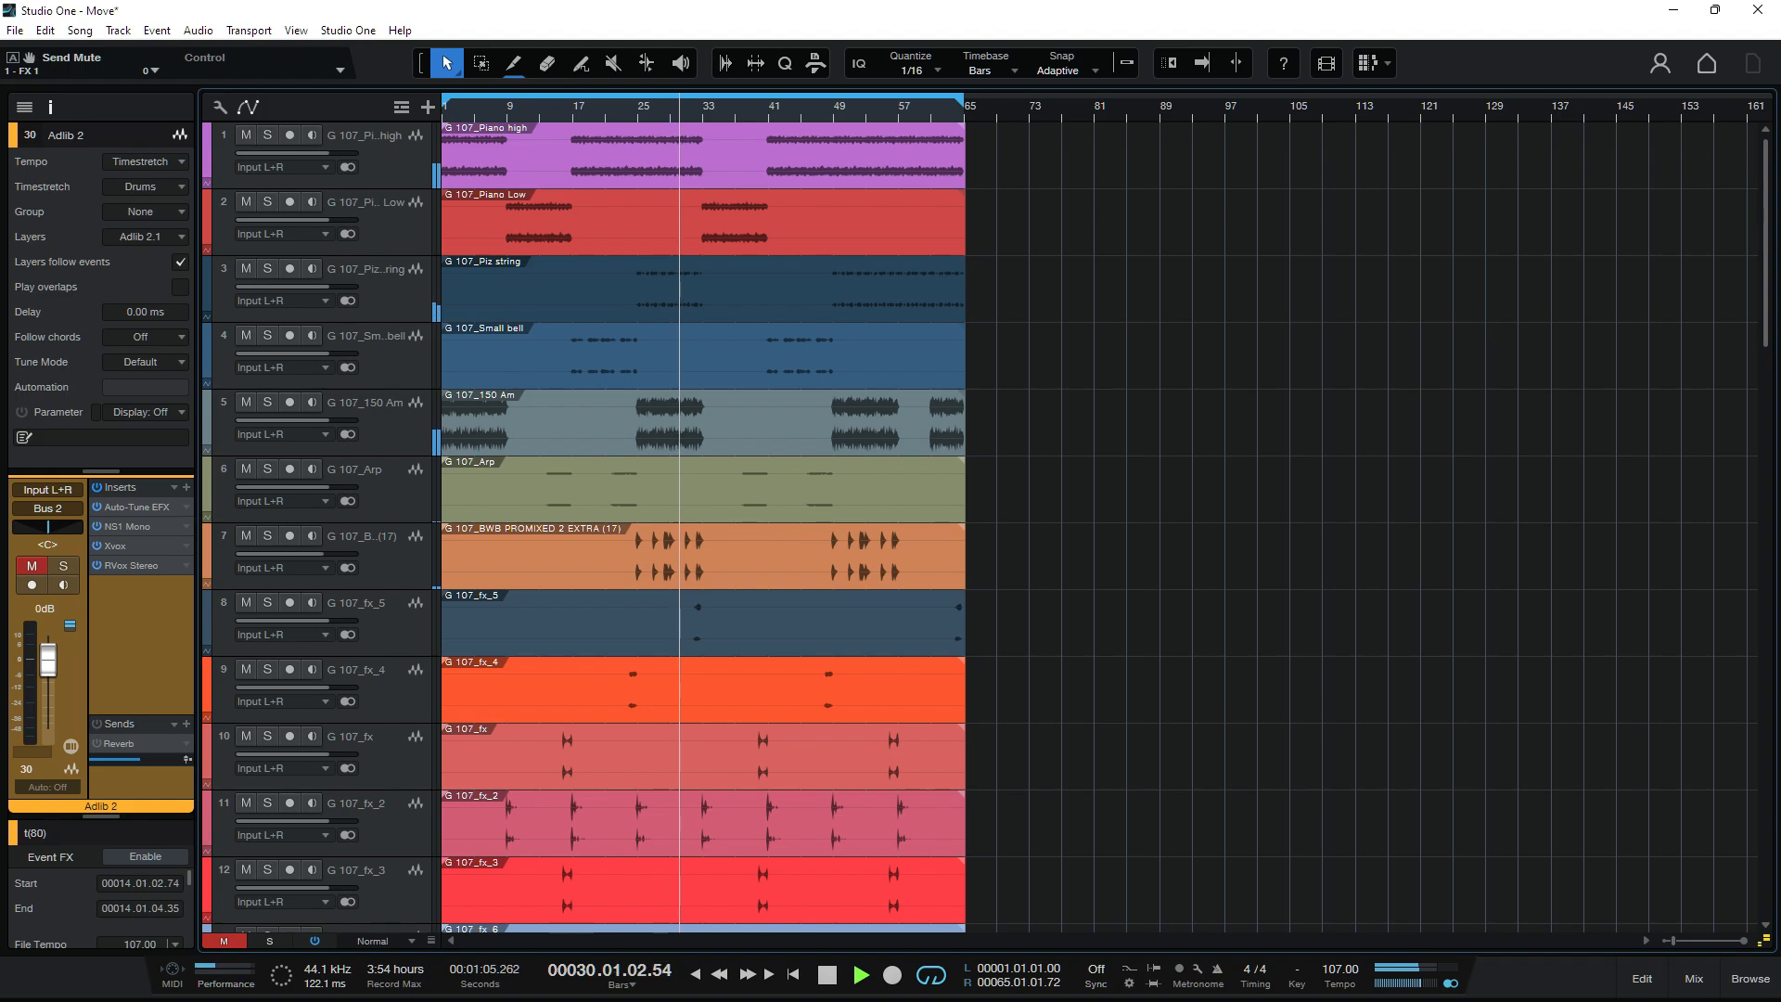